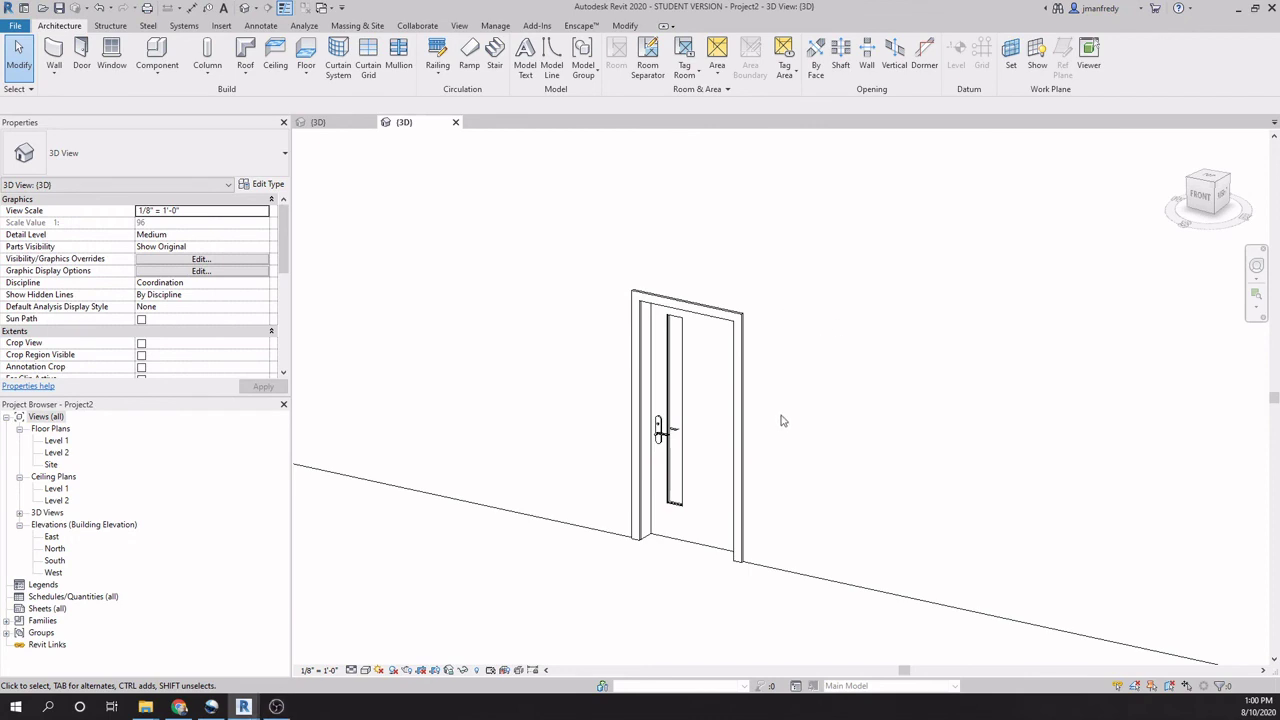
Open the Level 1 floor plan to see the door in plan.
scroll(700, 400, "up", 4)
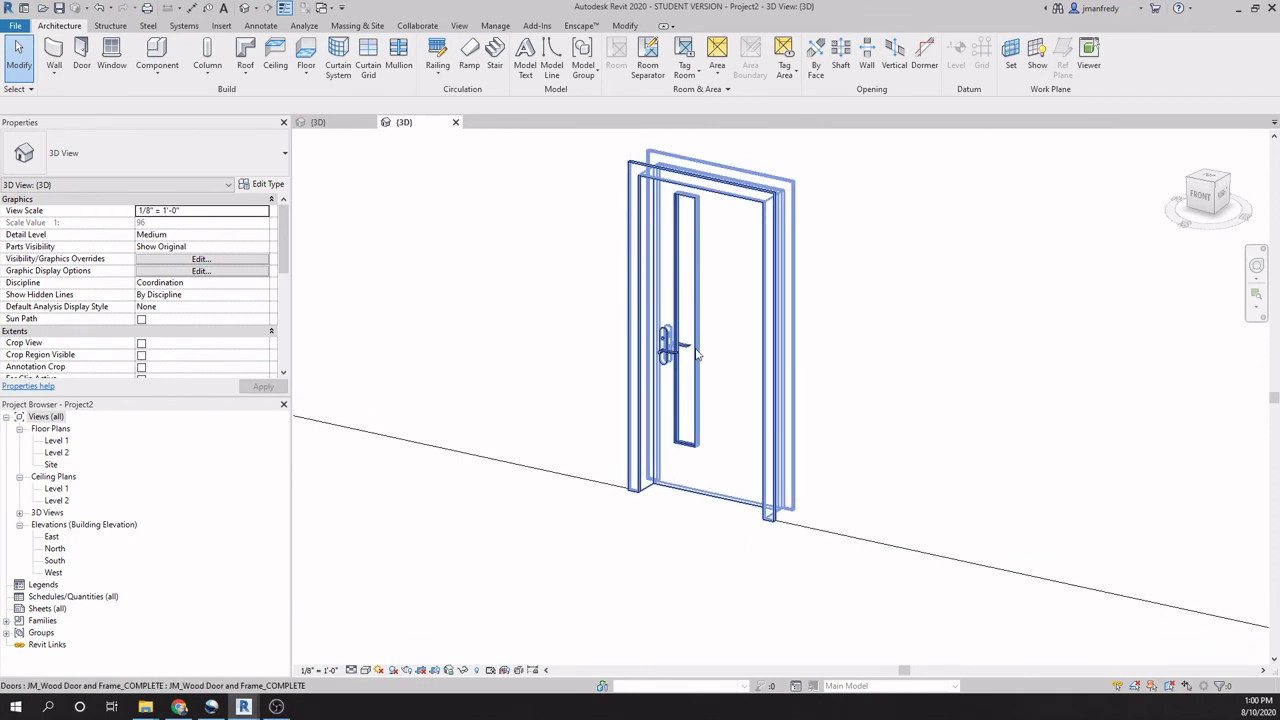
scroll(738, 565, "down", 3)
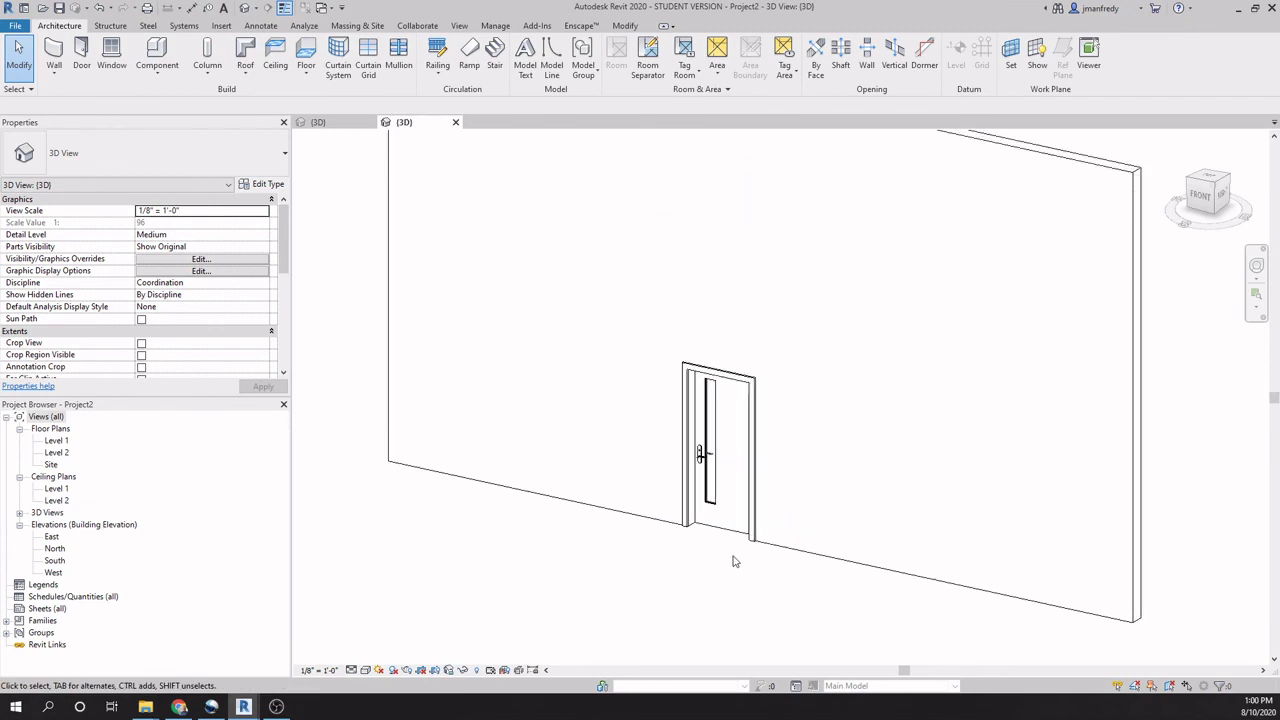
left_click(60, 441)
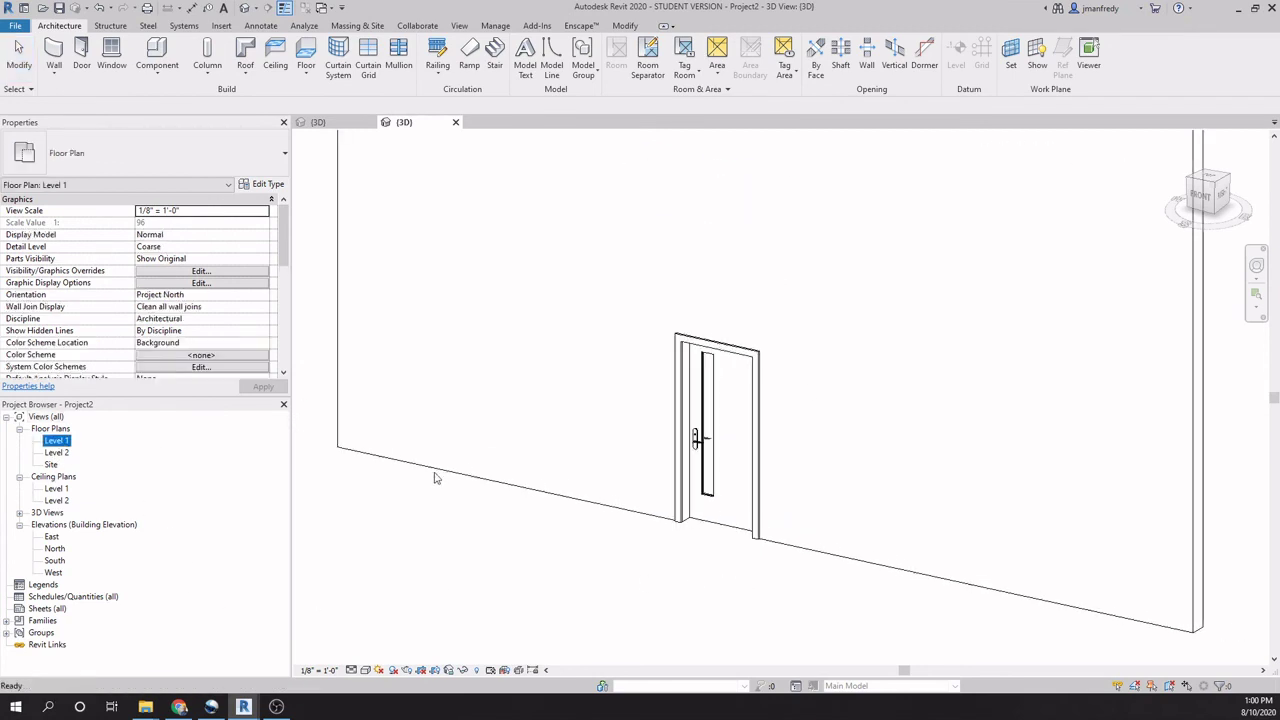
key("Up")
double_click(62, 441)
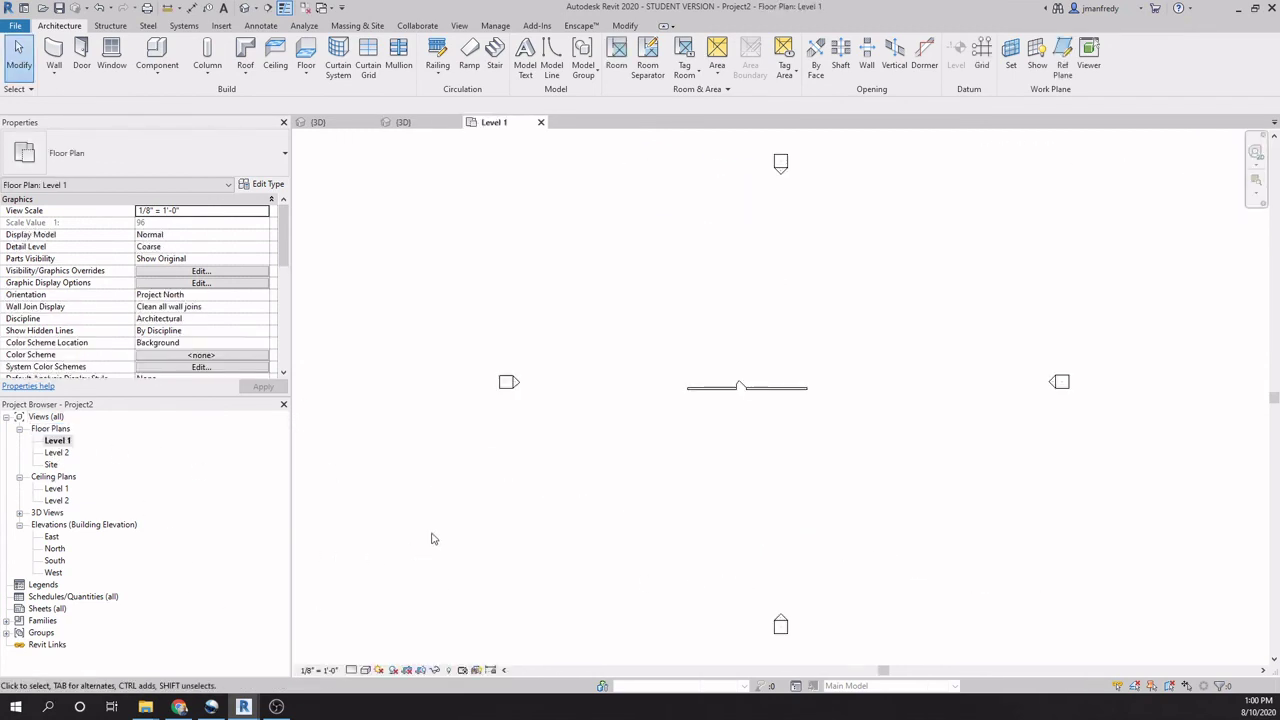
scroll(740, 380, "up", 4)
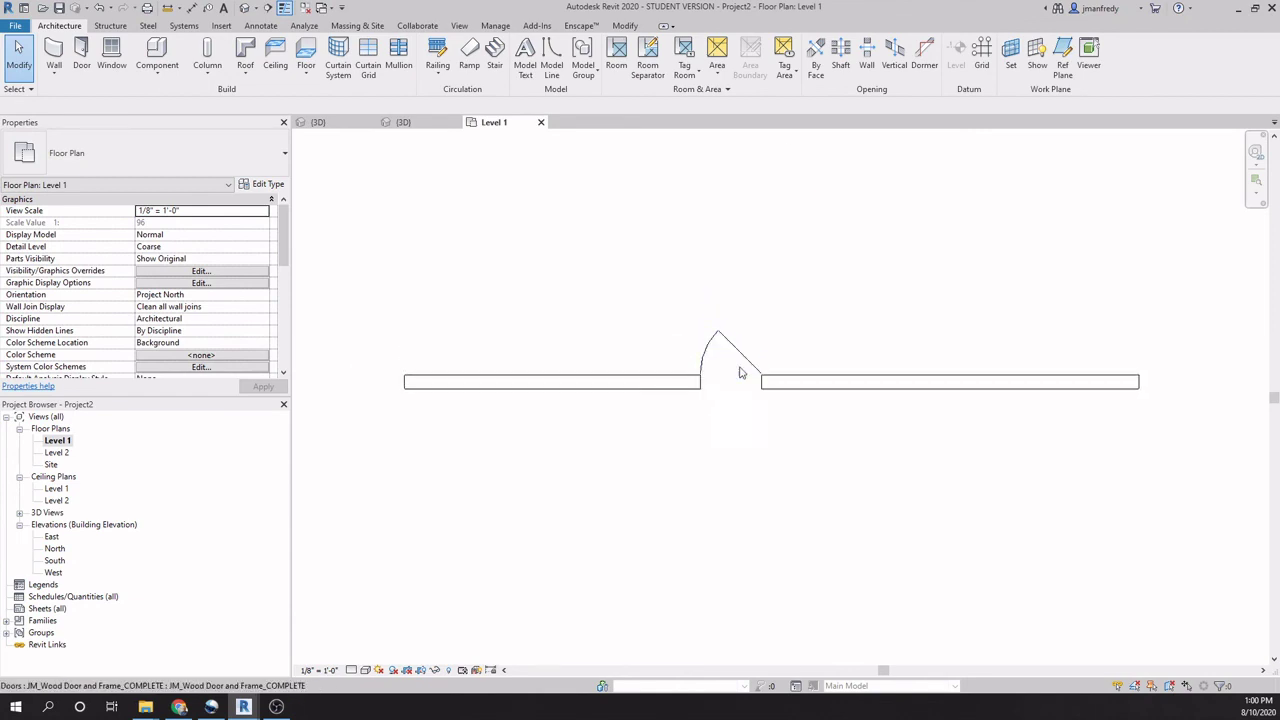
Change the Level 1 plan's detail level to Medium and then to Fine.
left_click(365, 669)
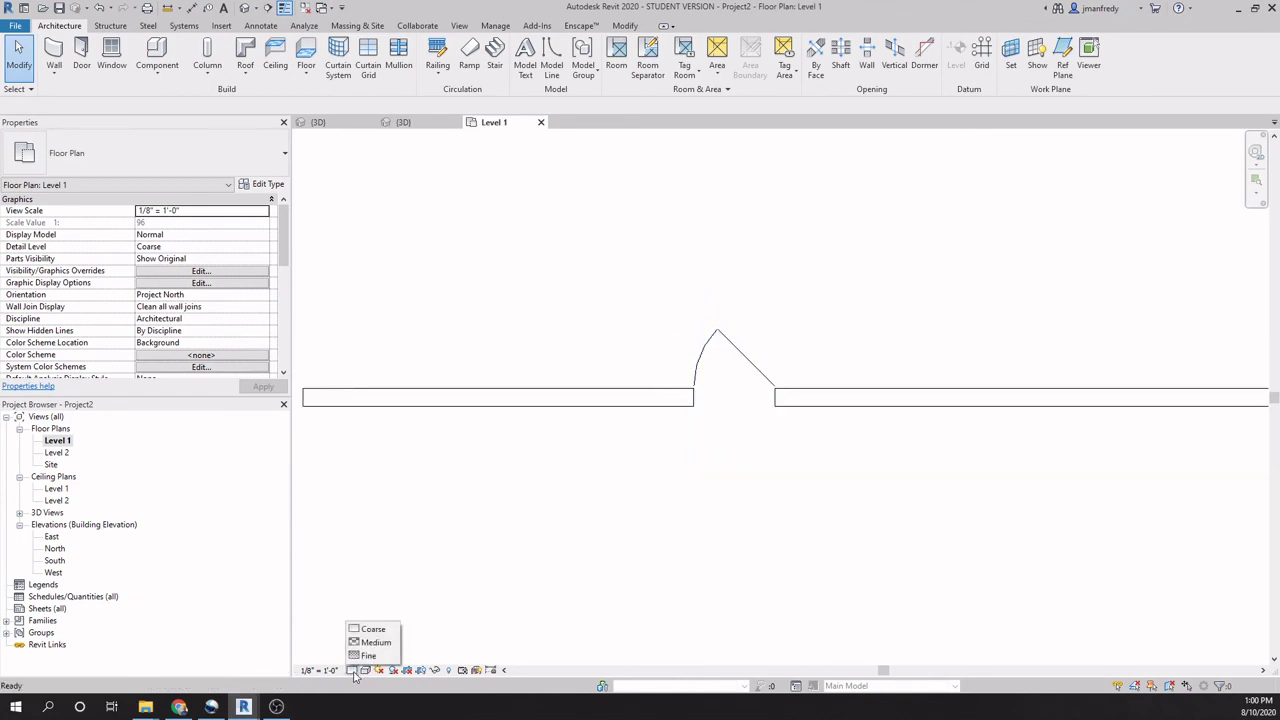
left_click(372, 641)
scroll(711, 400, "up", 3)
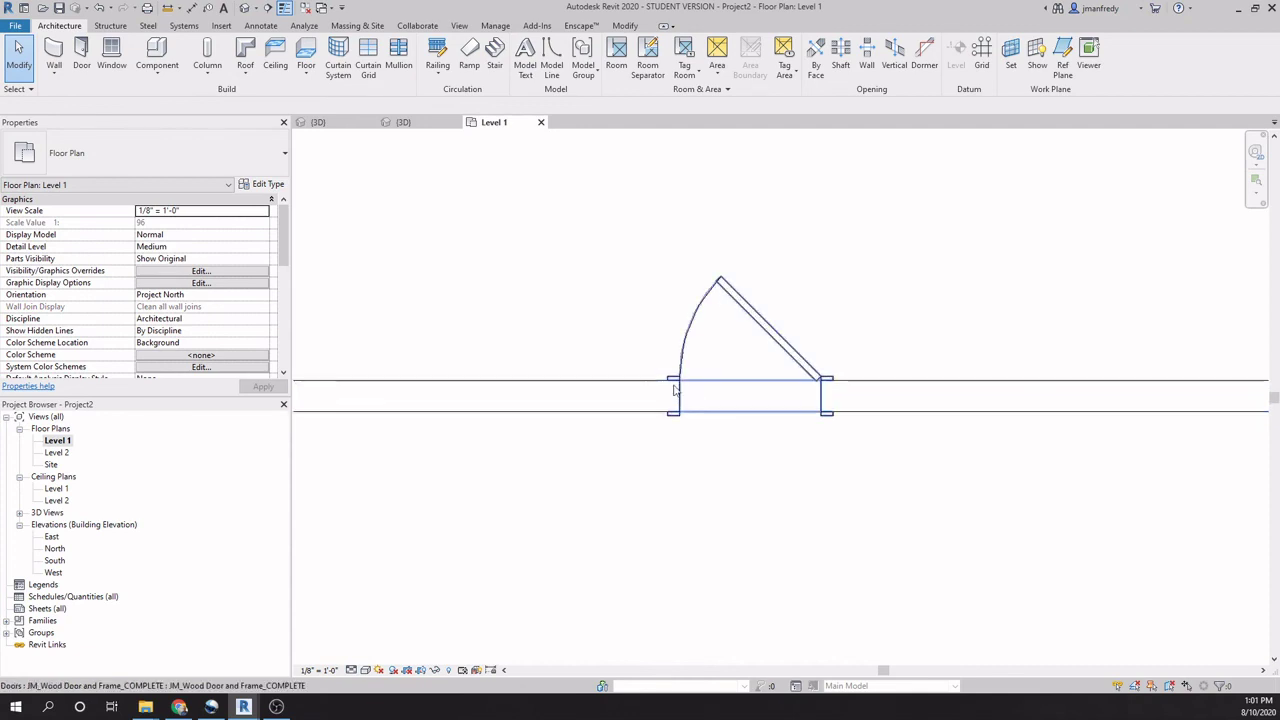
left_click(365, 669)
left_click(370, 656)
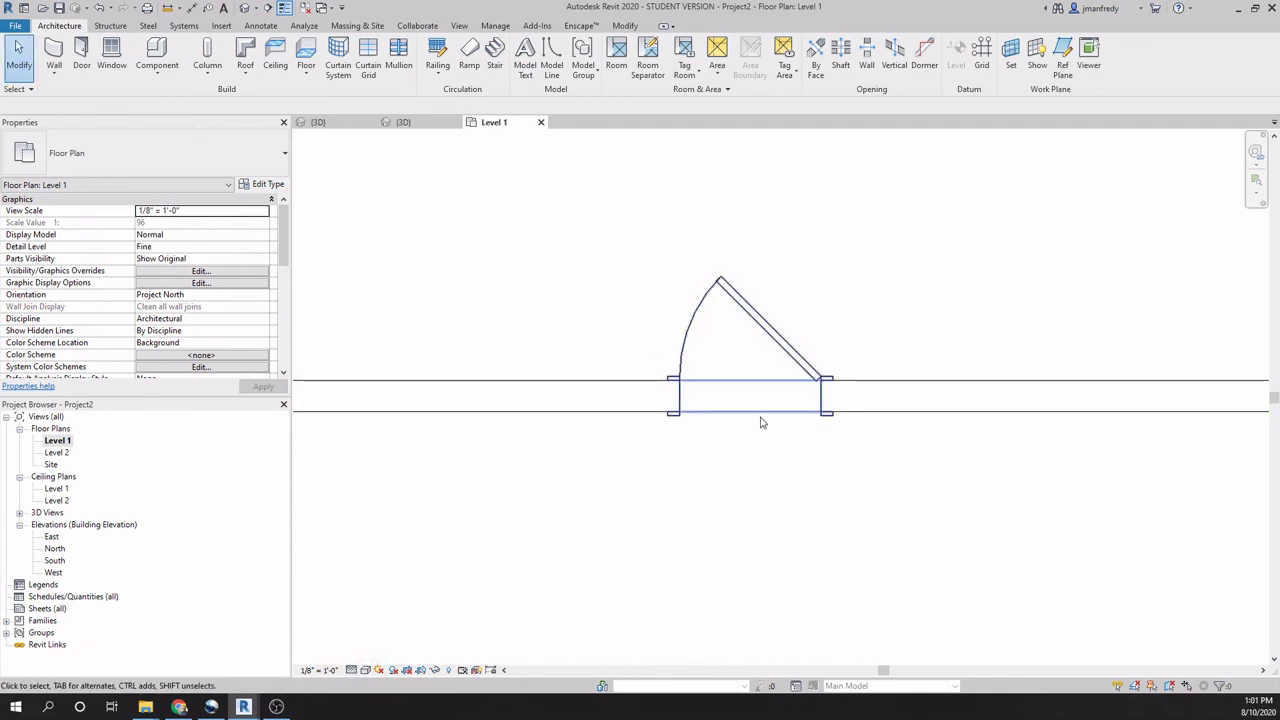
scroll(760, 420, "up", 1)
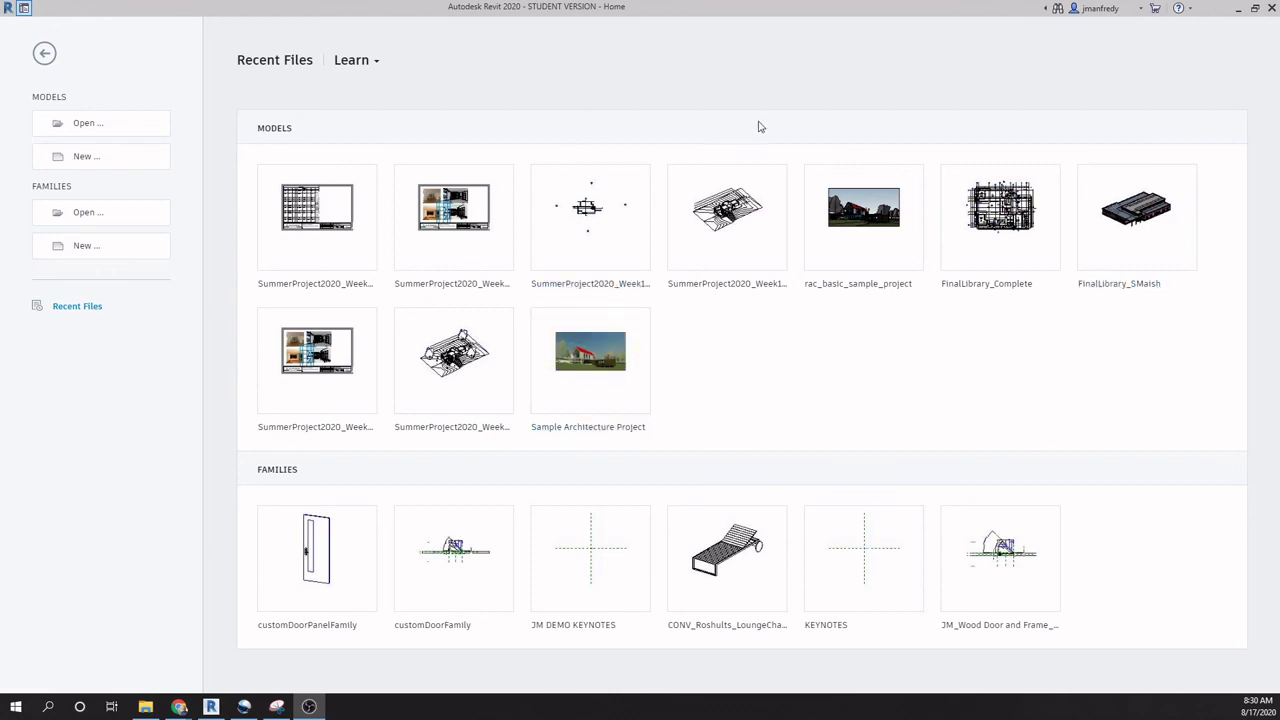
Create a new family from the Generic Model.rft template.
left_click(118, 162)
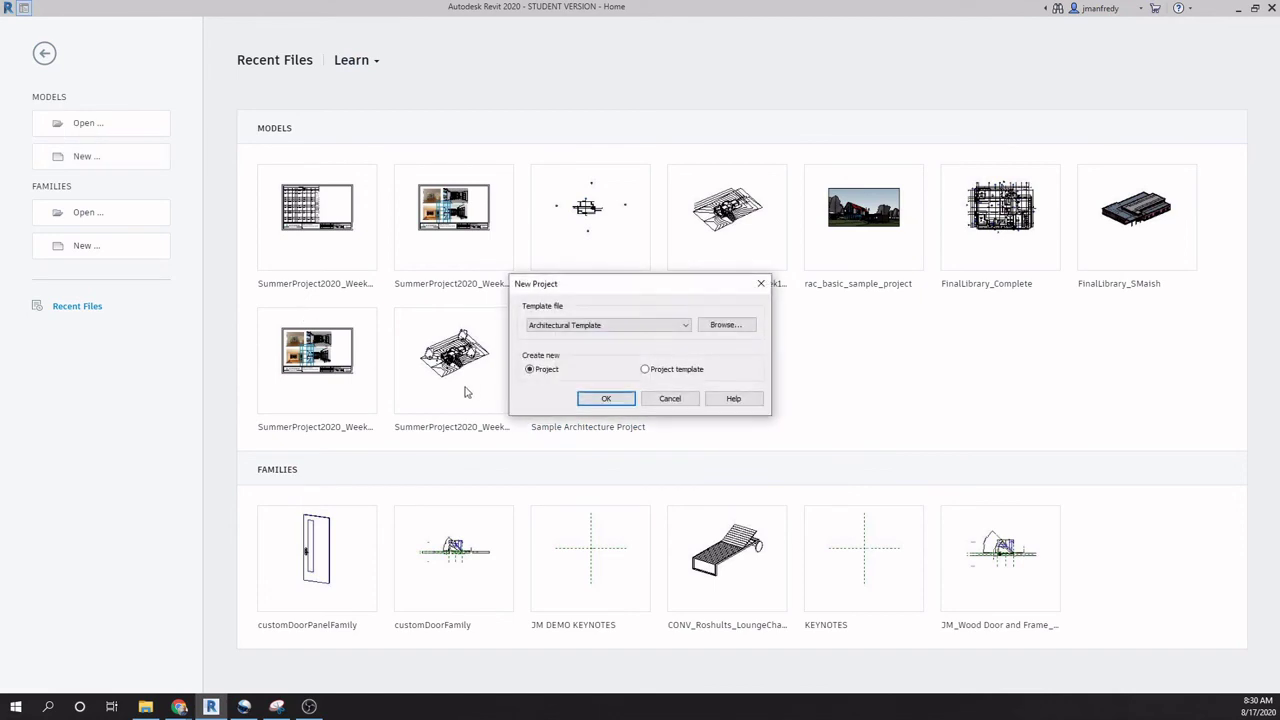
key("Escape")
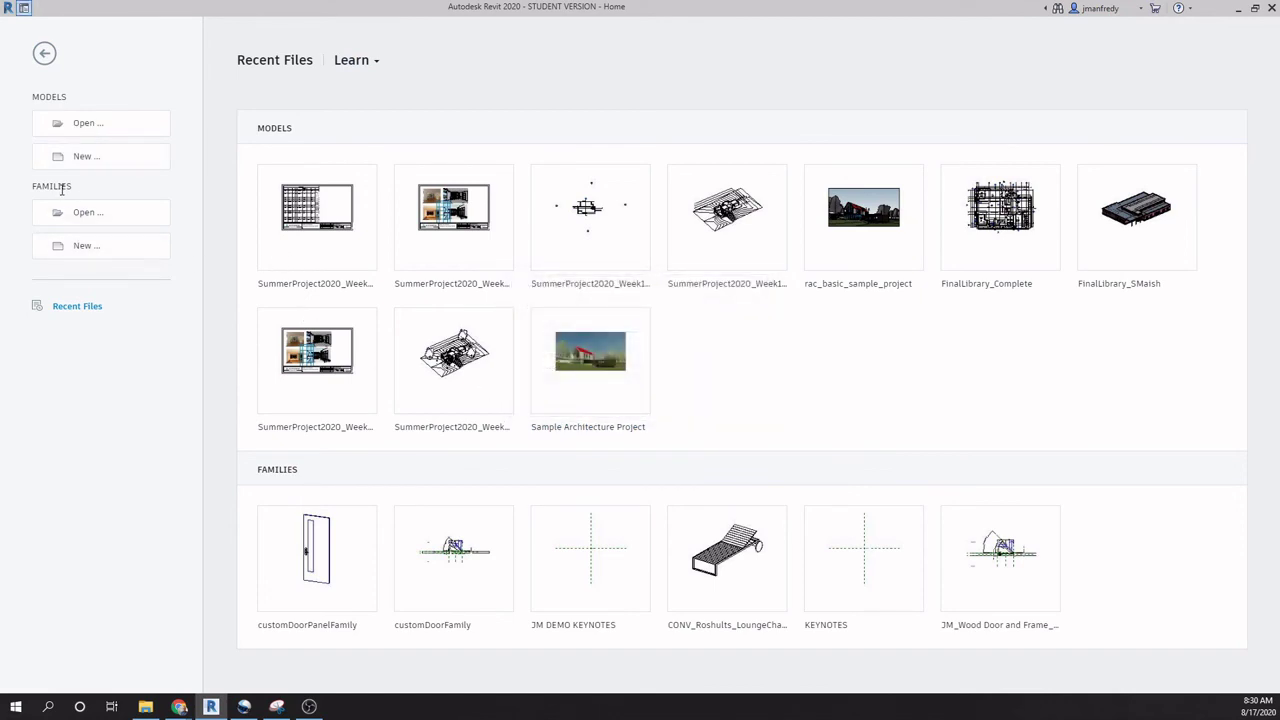
left_click(90, 246)
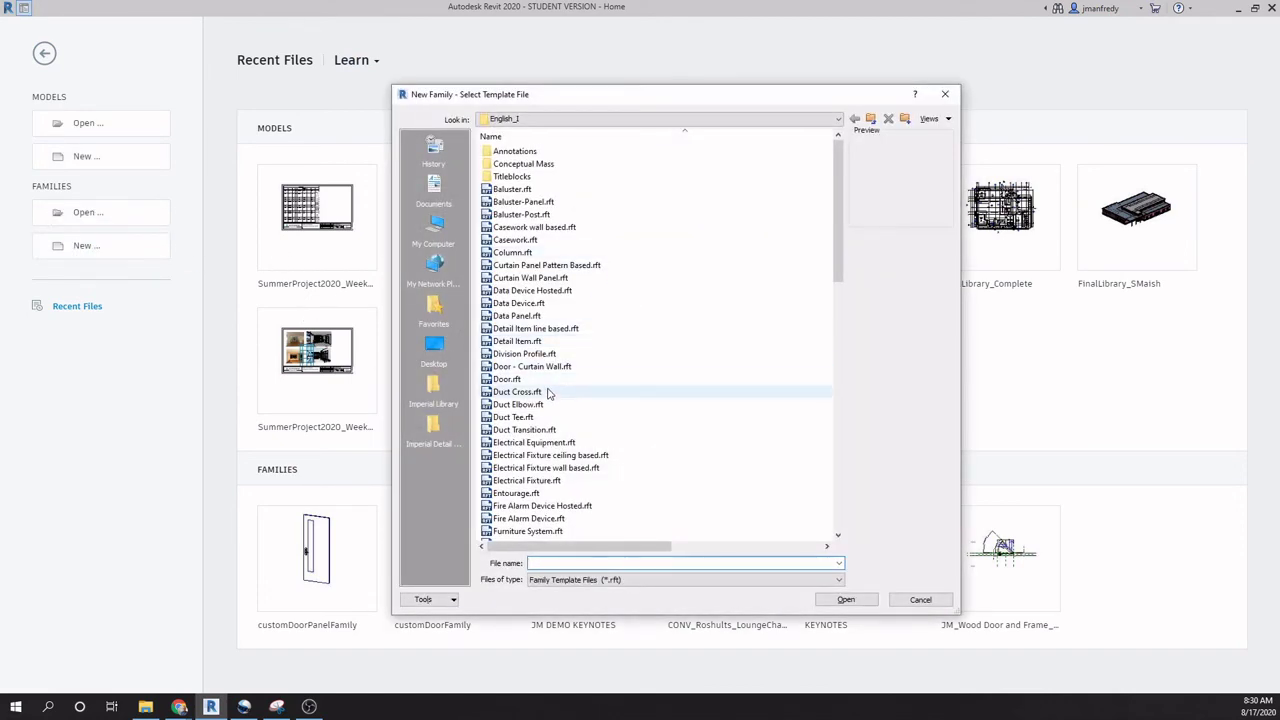
scroll(549, 400, "down", 6)
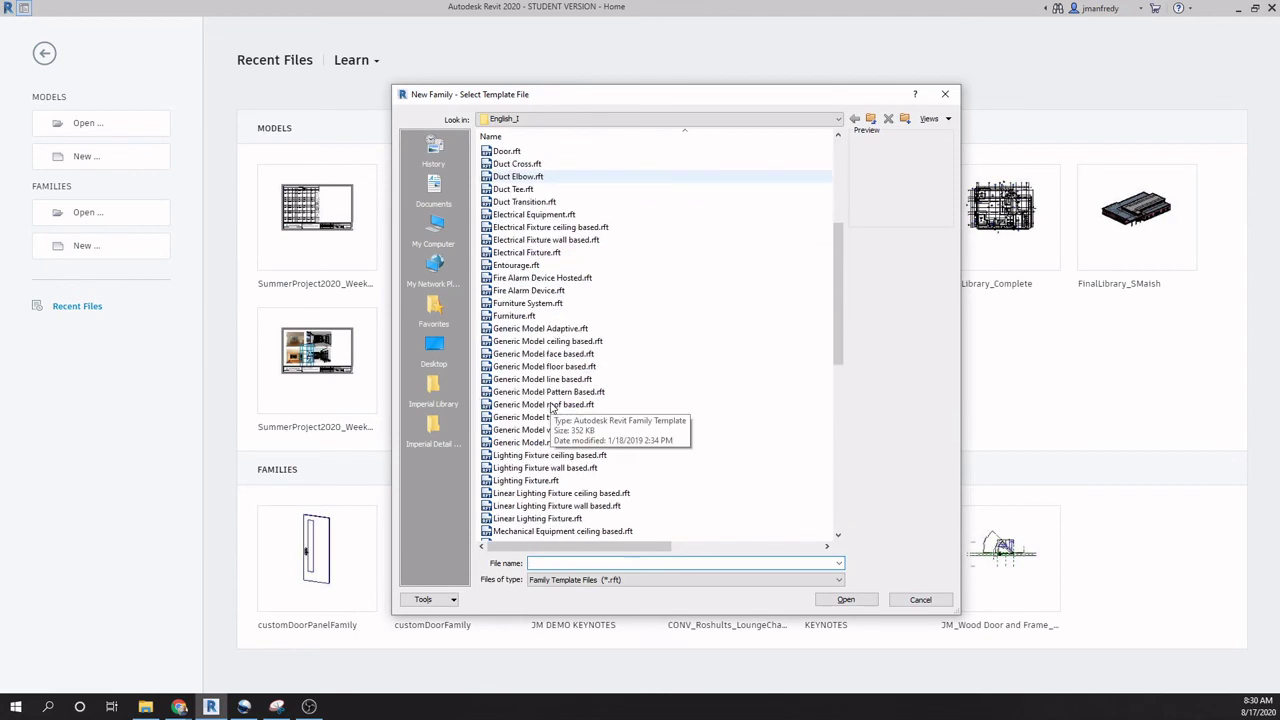
scroll(515, 210, "up", 1)
left_click(508, 189)
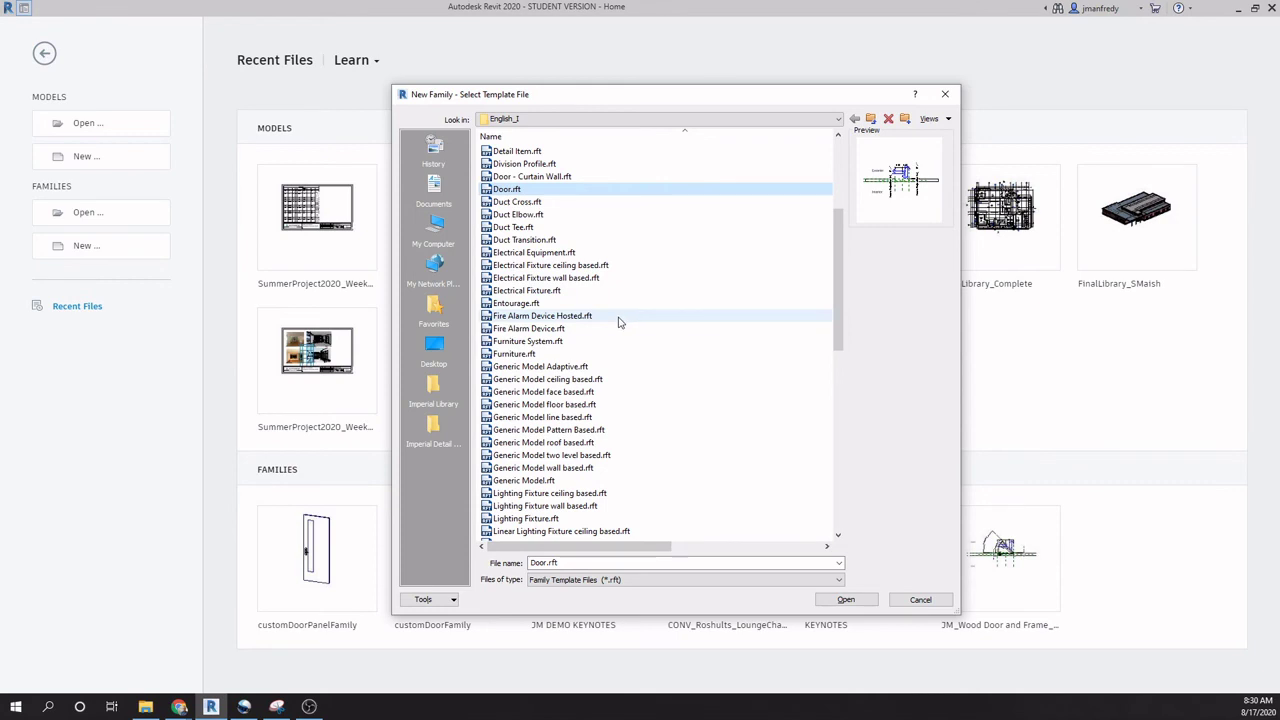
scroll(618, 322, "down", 2)
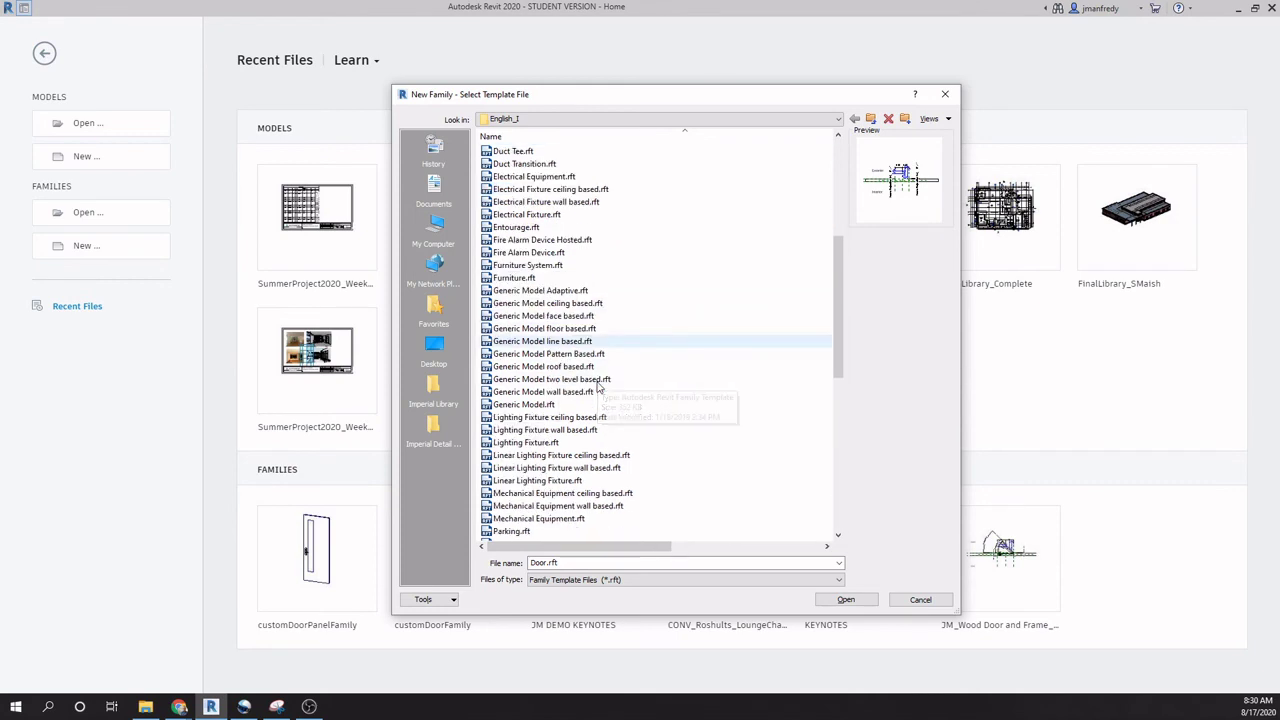
scroll(598, 387, "down", 1)
left_click(545, 354)
left_click(535, 367)
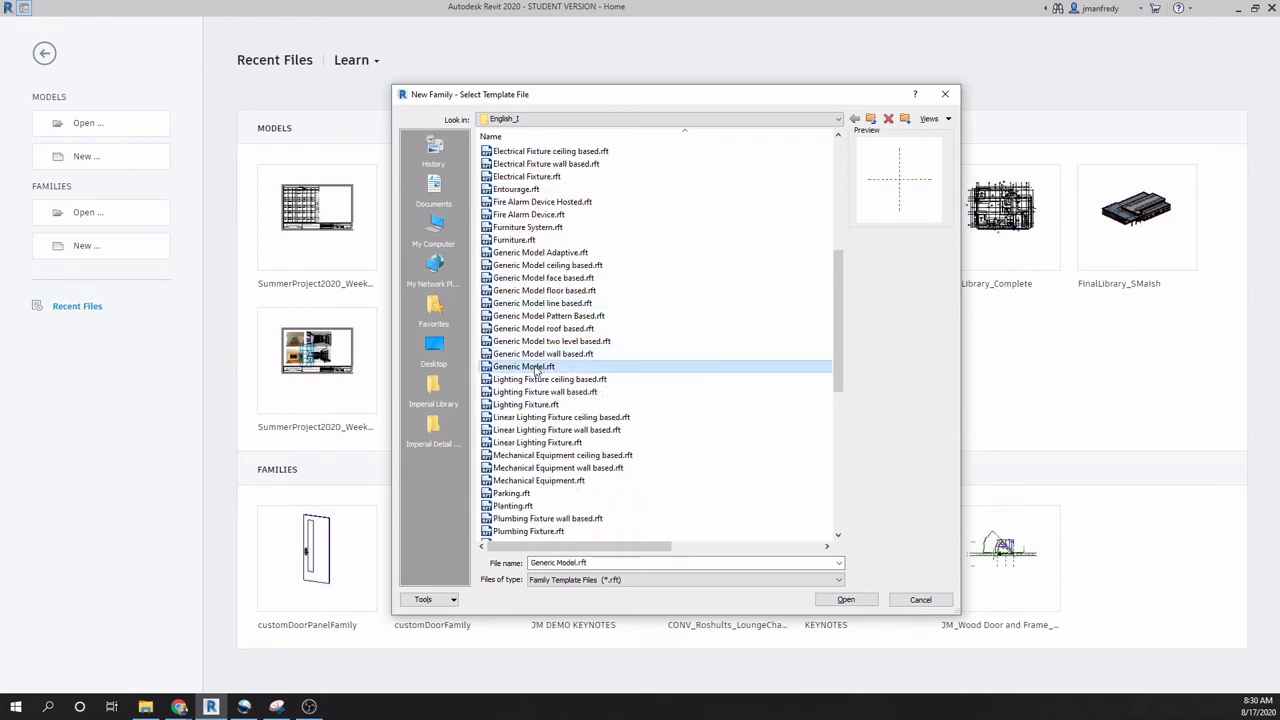
double_click(543, 370)
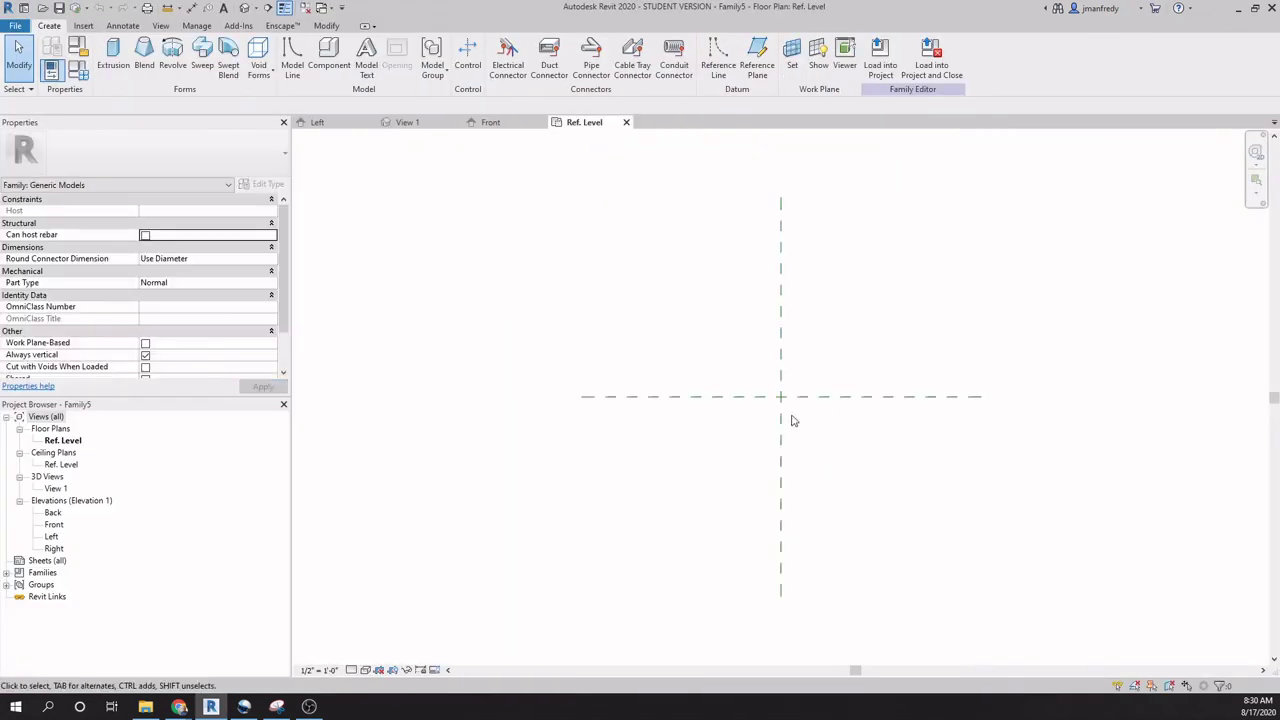
In the Front elevation, draw a vertical reference plane about 3'-11" left of centre and a horizontal one about 6'-1" above the Ref. Level.
scroll(805, 418, "up", 2)
scroll(655, 365, "down", 1)
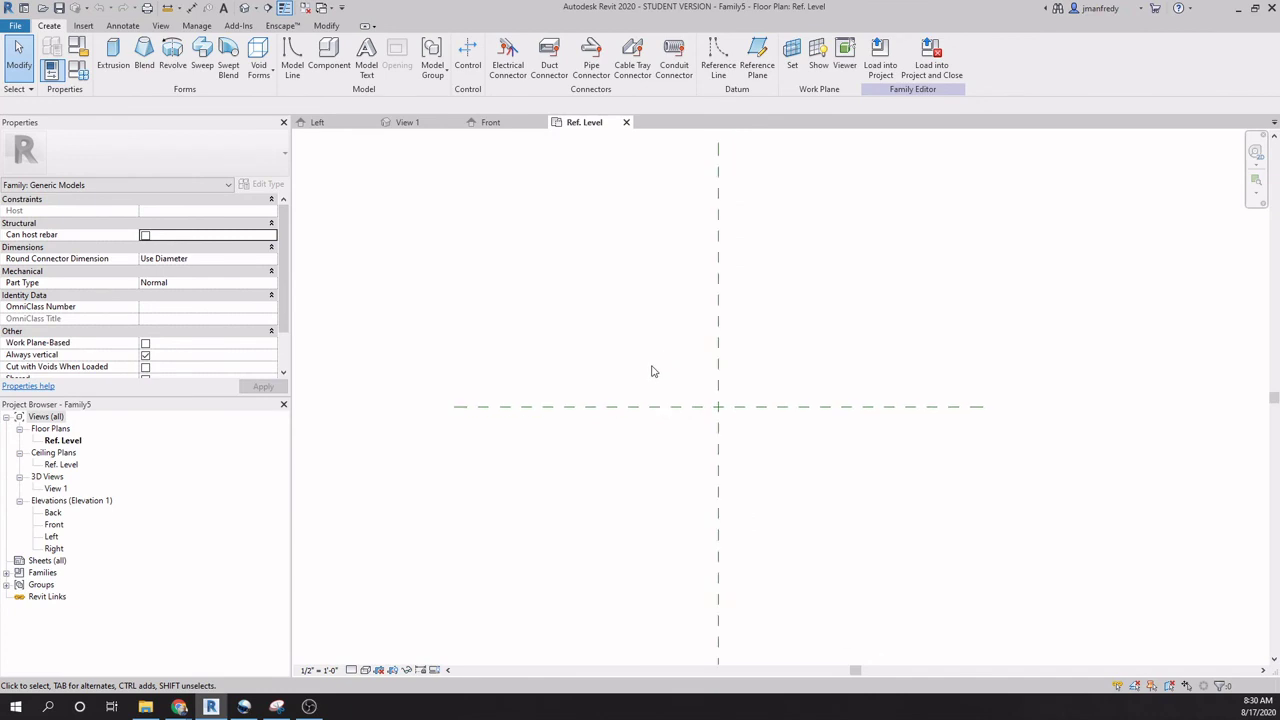
double_click(54, 525)
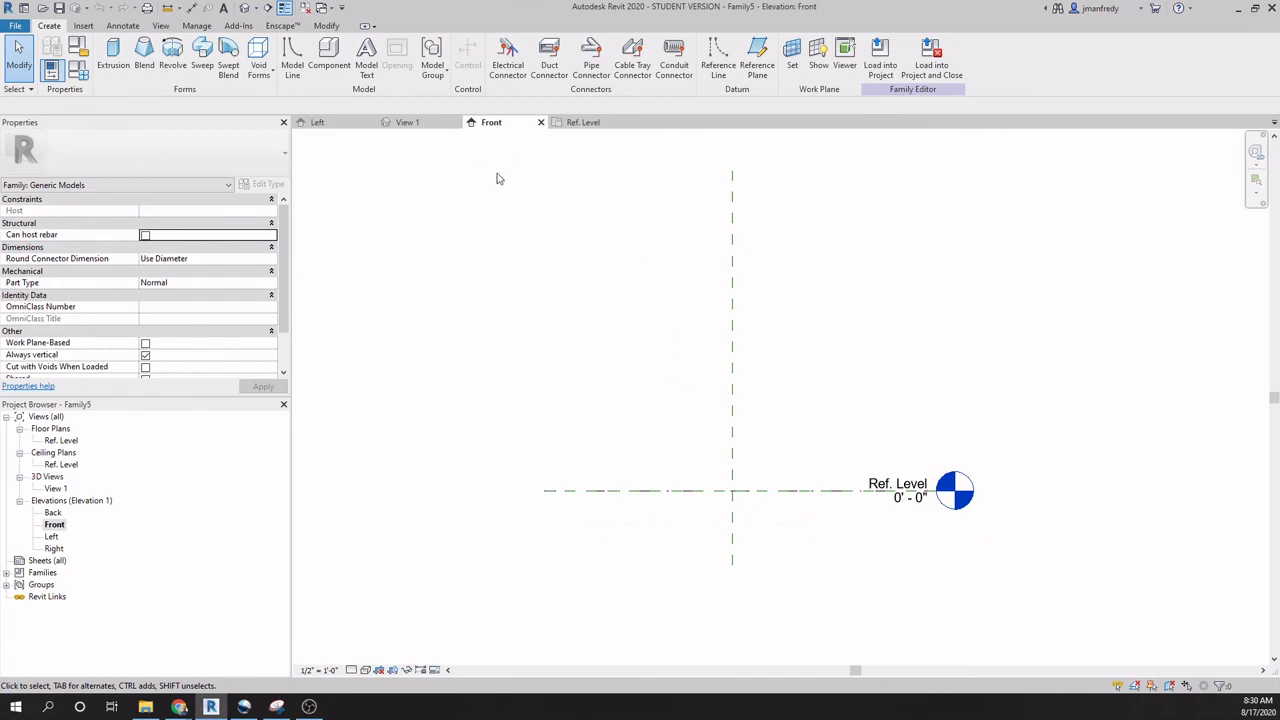
left_click(757, 68)
left_click(586, 206)
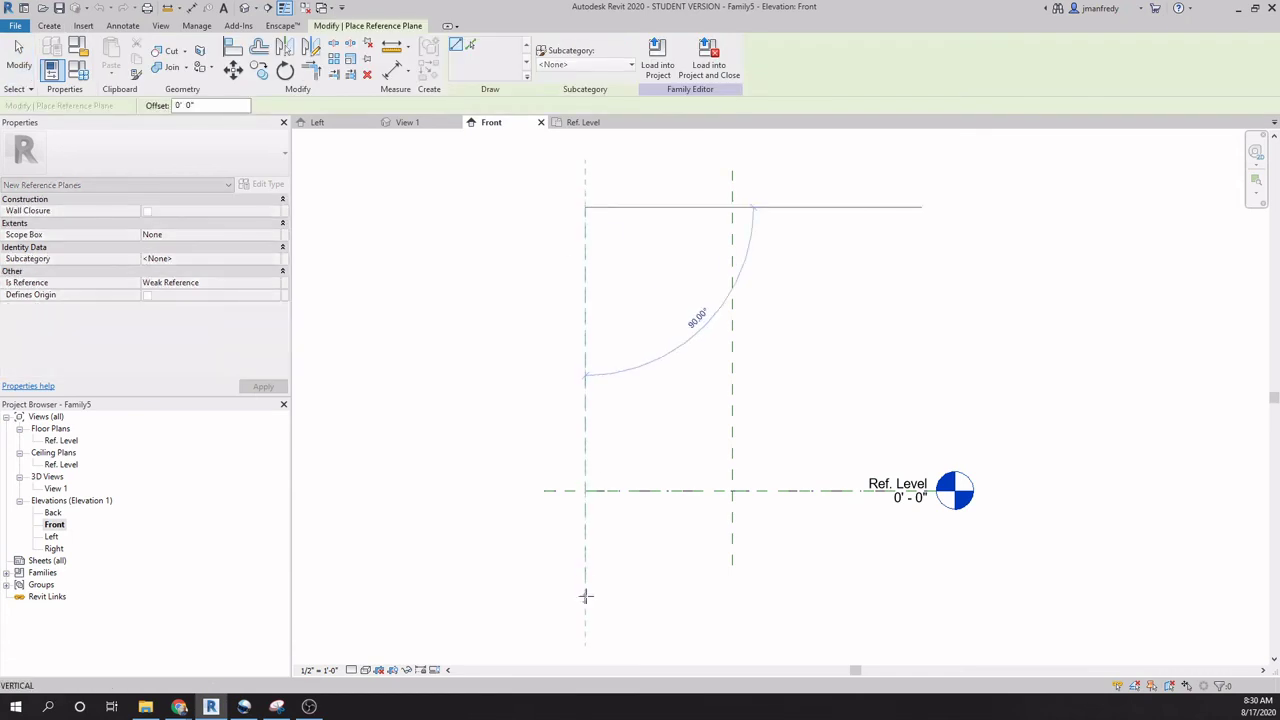
left_click(585, 550)
left_click(522, 263)
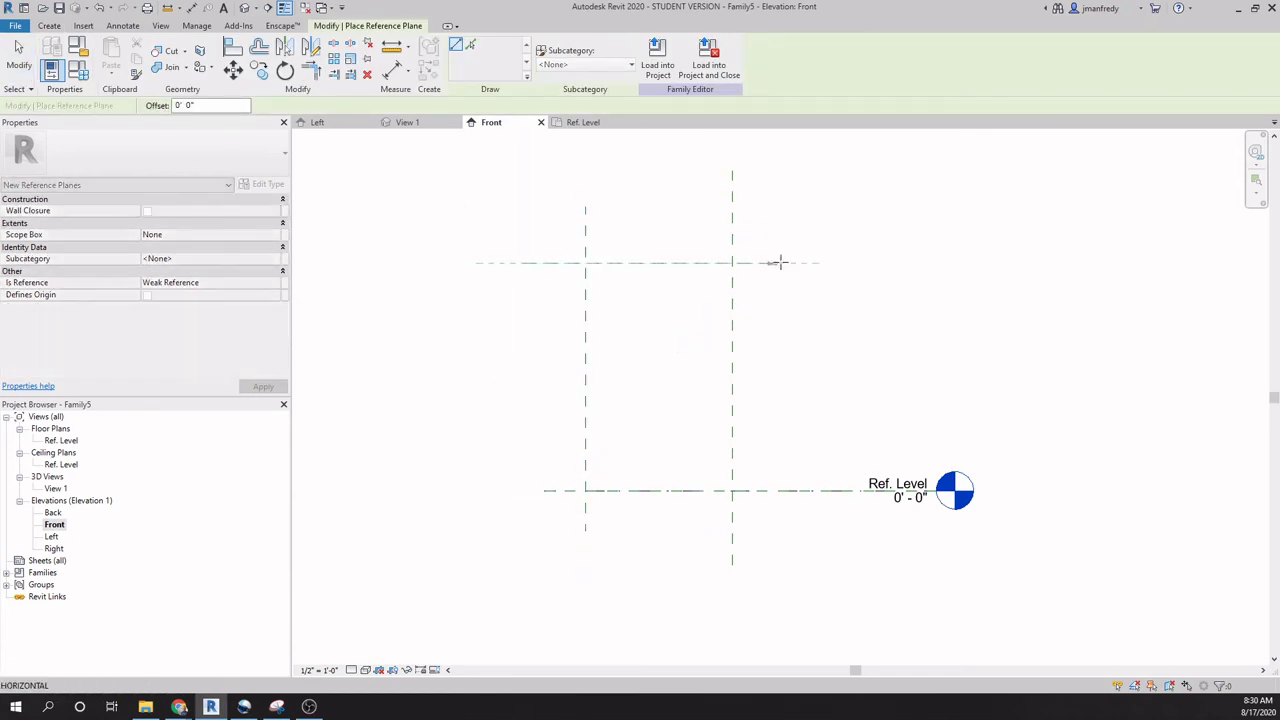
left_click(822, 263)
key("Escape")
key("Escape")
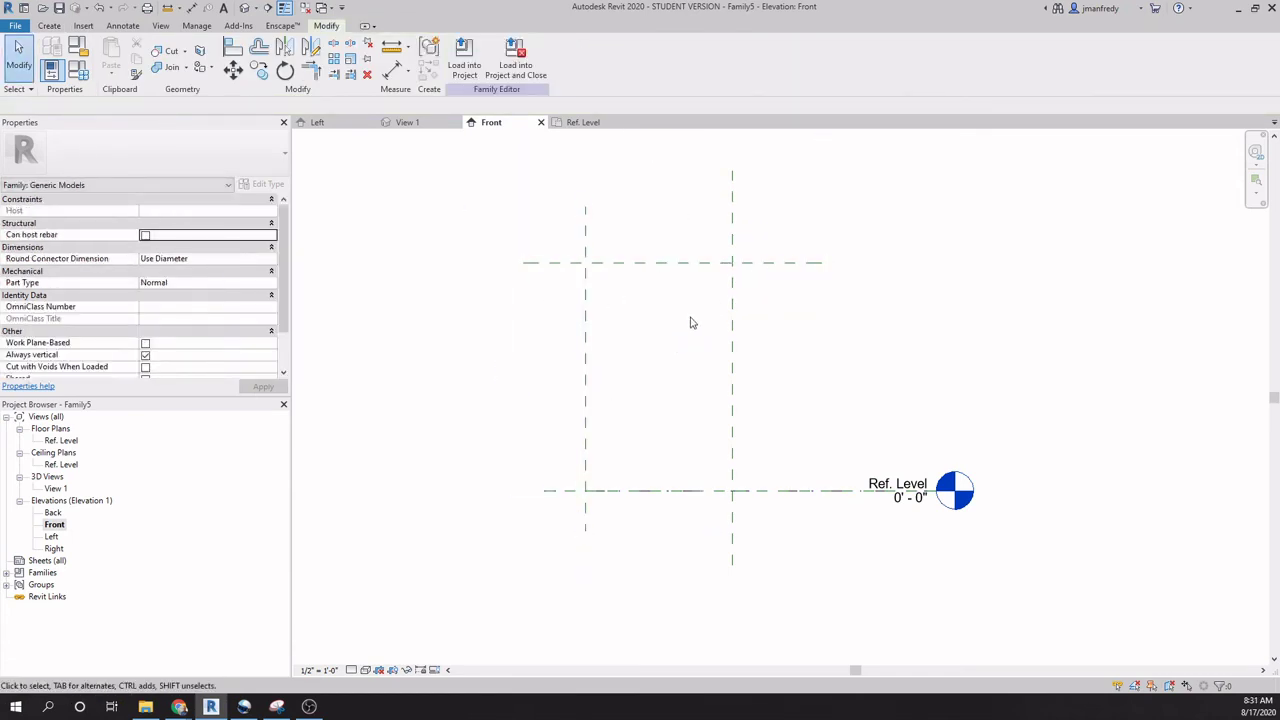
Add an aligned dimension between the two vertical reference planes, placed above the horizontal plane.
scroll(617, 245, "down", 1)
scroll(671, 257, "up", 1)
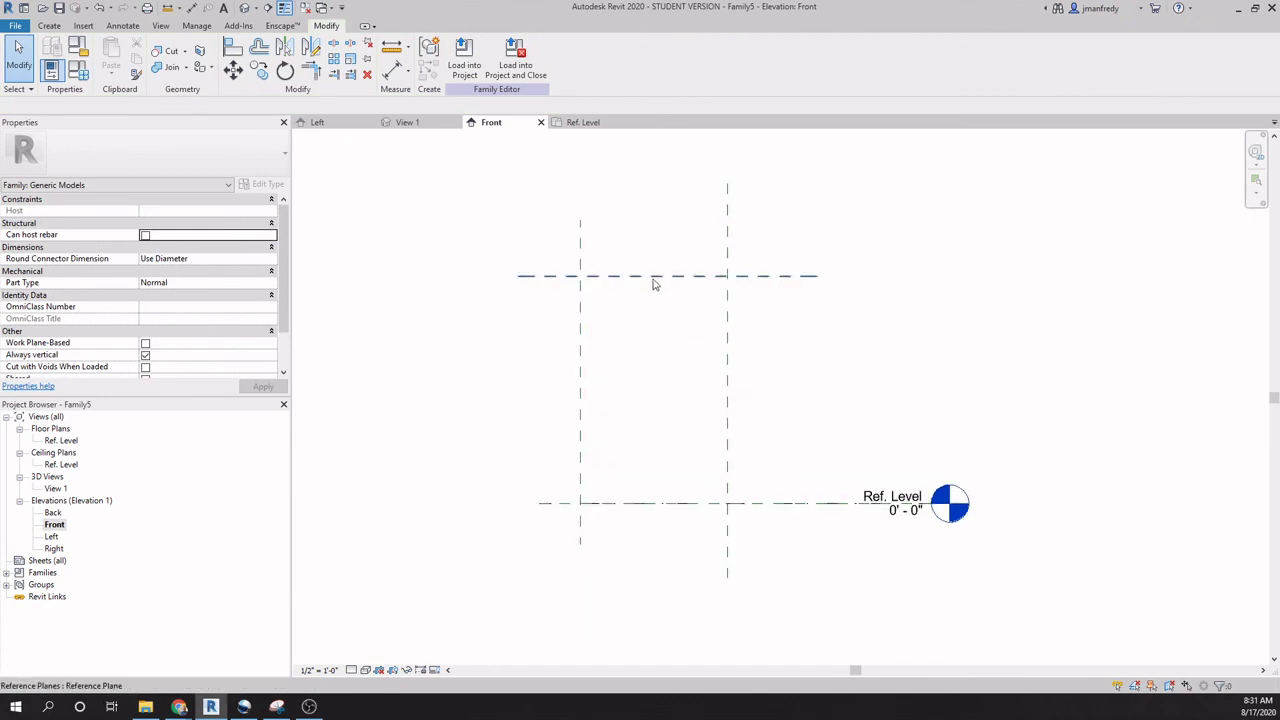
scroll(646, 310, "up", 1)
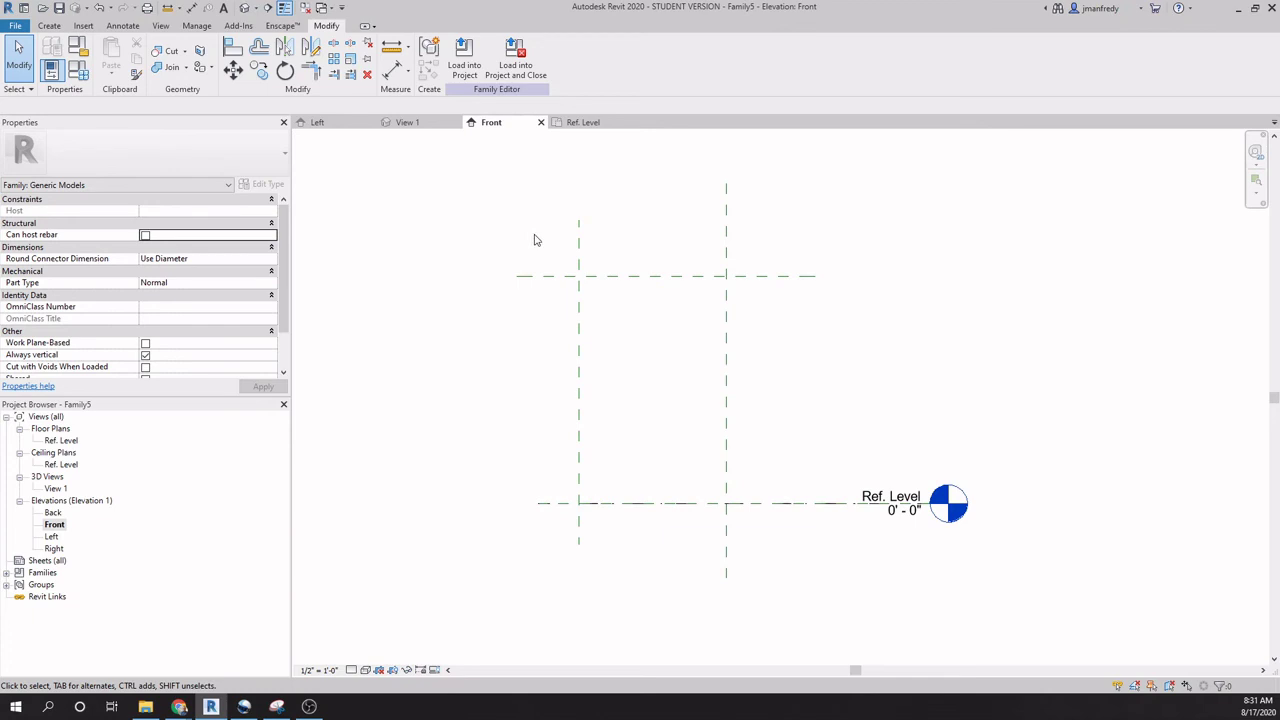
key("d")
key("i")
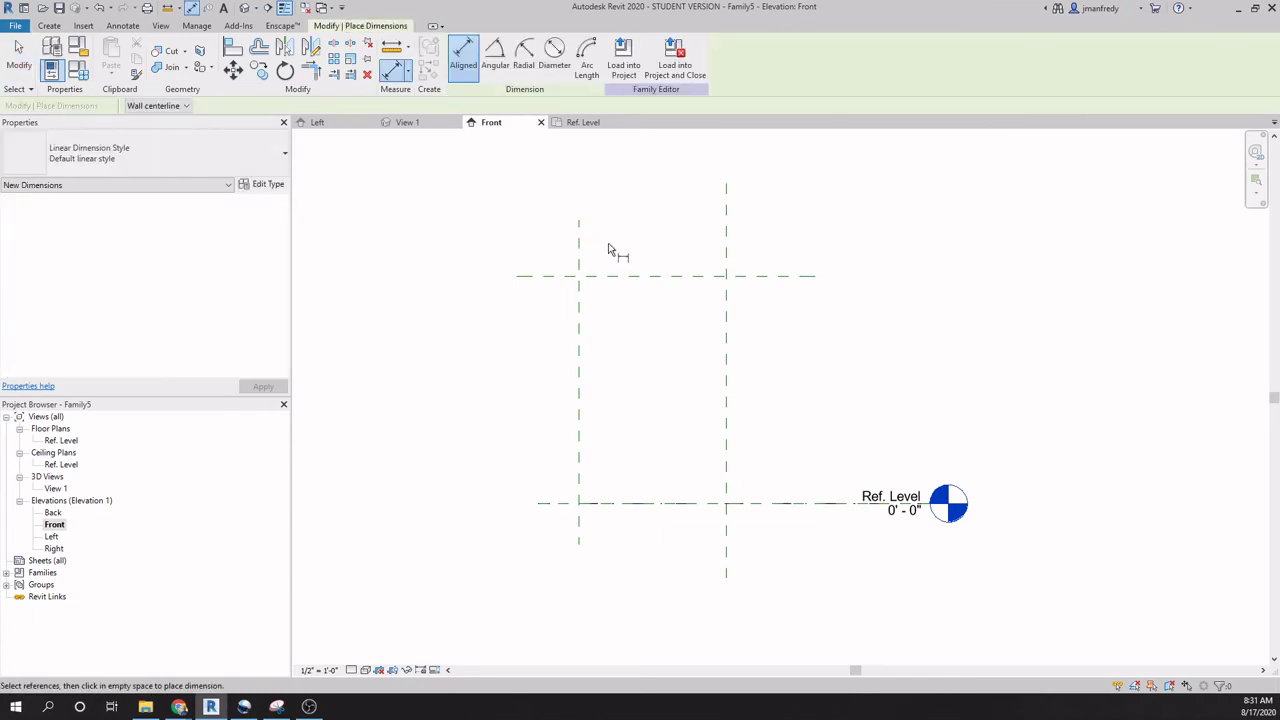
left_click(580, 251)
left_click(728, 251)
left_click(687, 211)
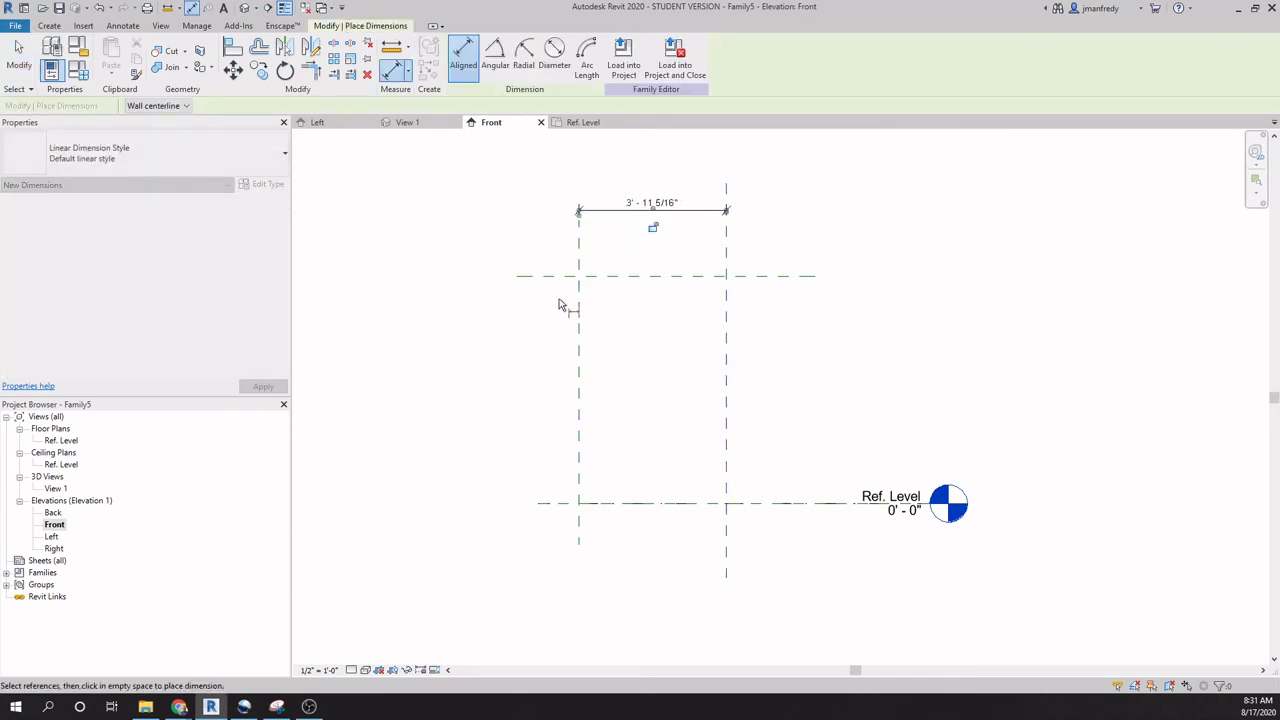
Dimension the height between the upper horizontal reference plane and the reference plane at the Ref. Level, placing it left of the vertical planes.
left_click(563, 276)
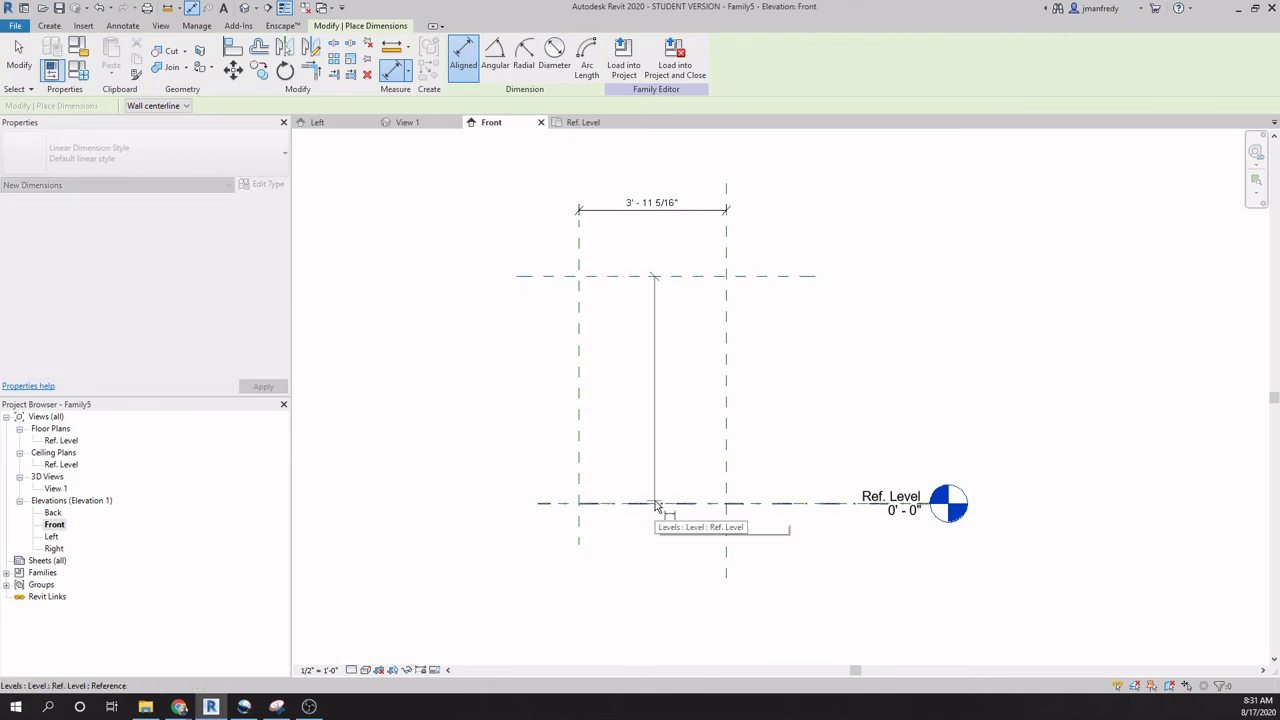
key("Tab")
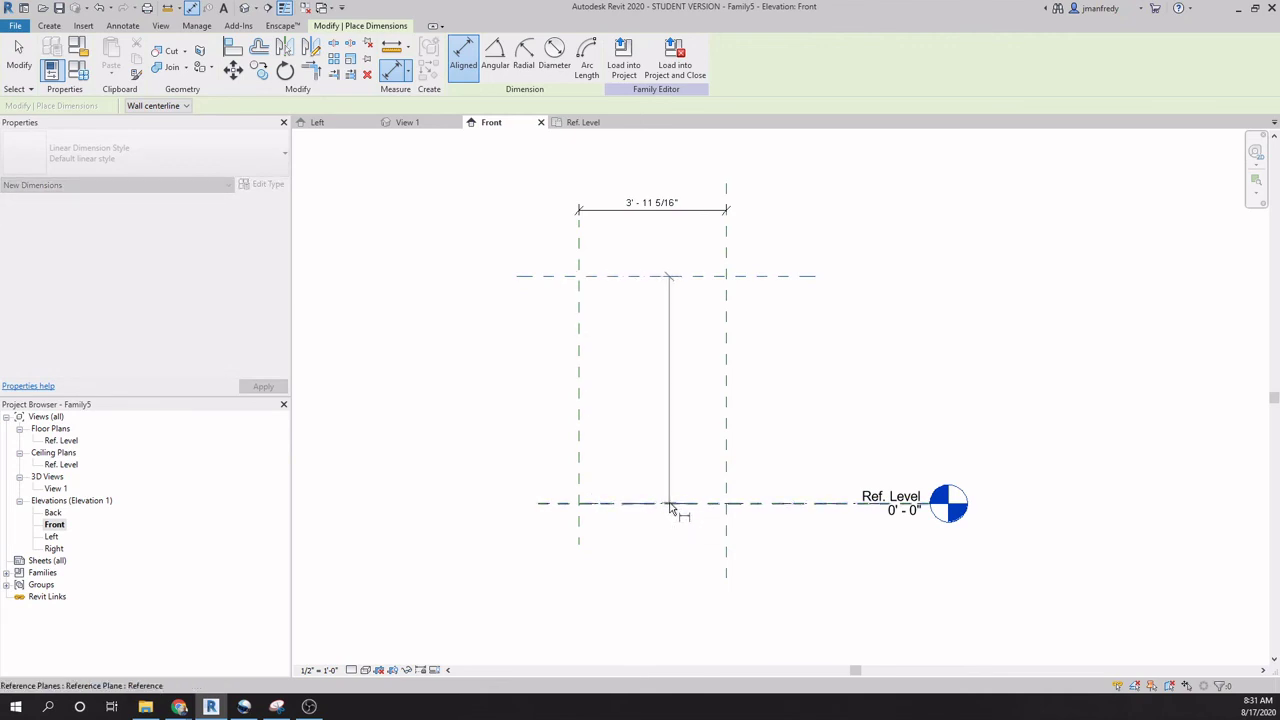
left_click(670, 505)
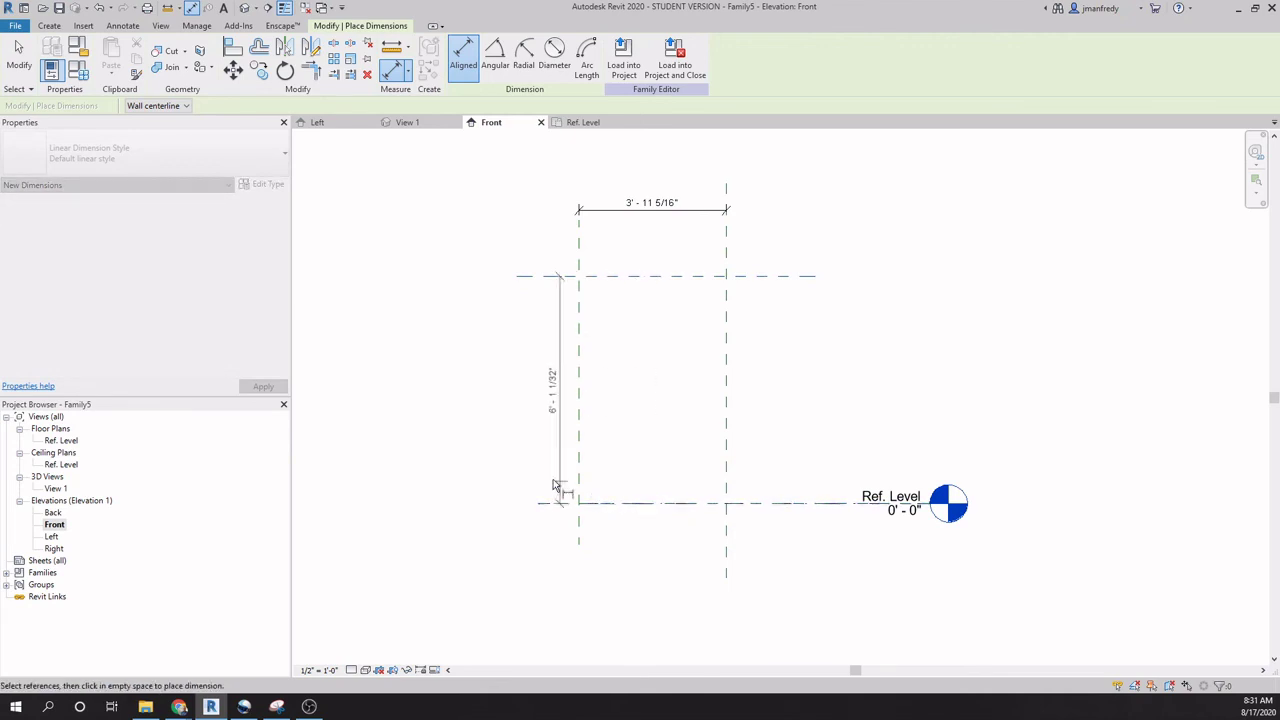
left_click(458, 475)
middle_click_drag(580, 366, 661, 396)
scroll(661, 396, "up", 1)
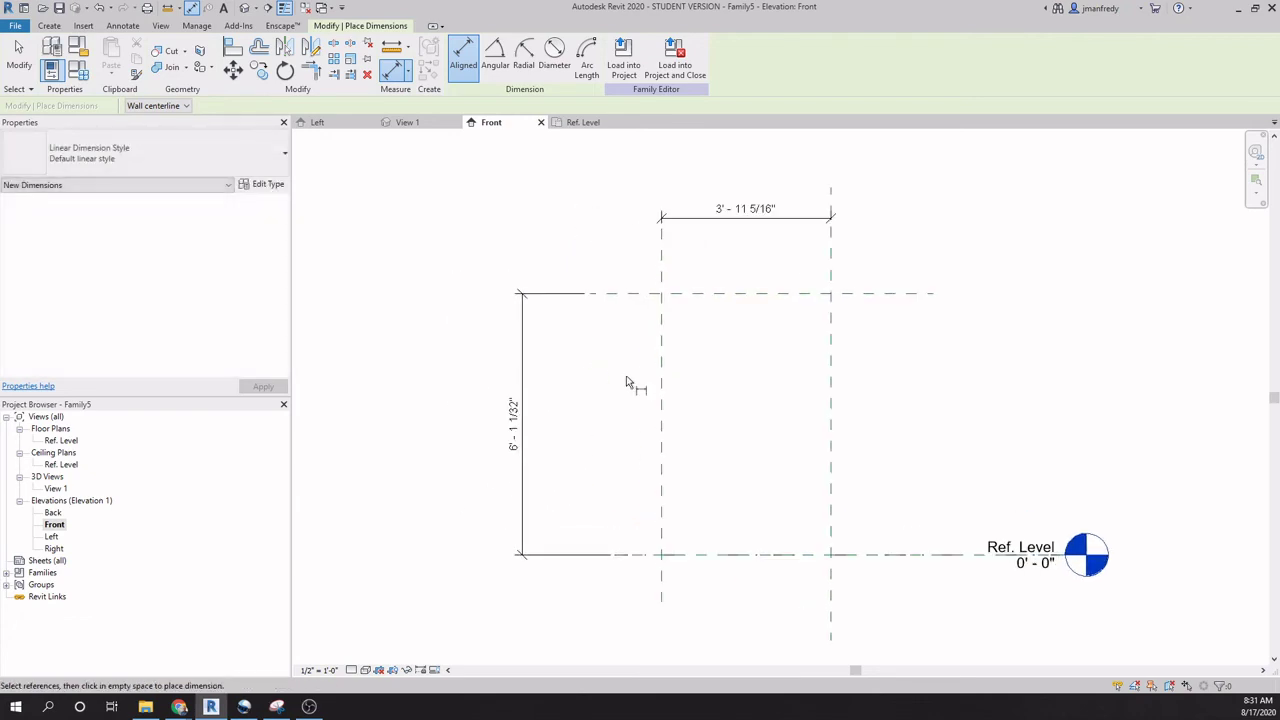
key("Escape")
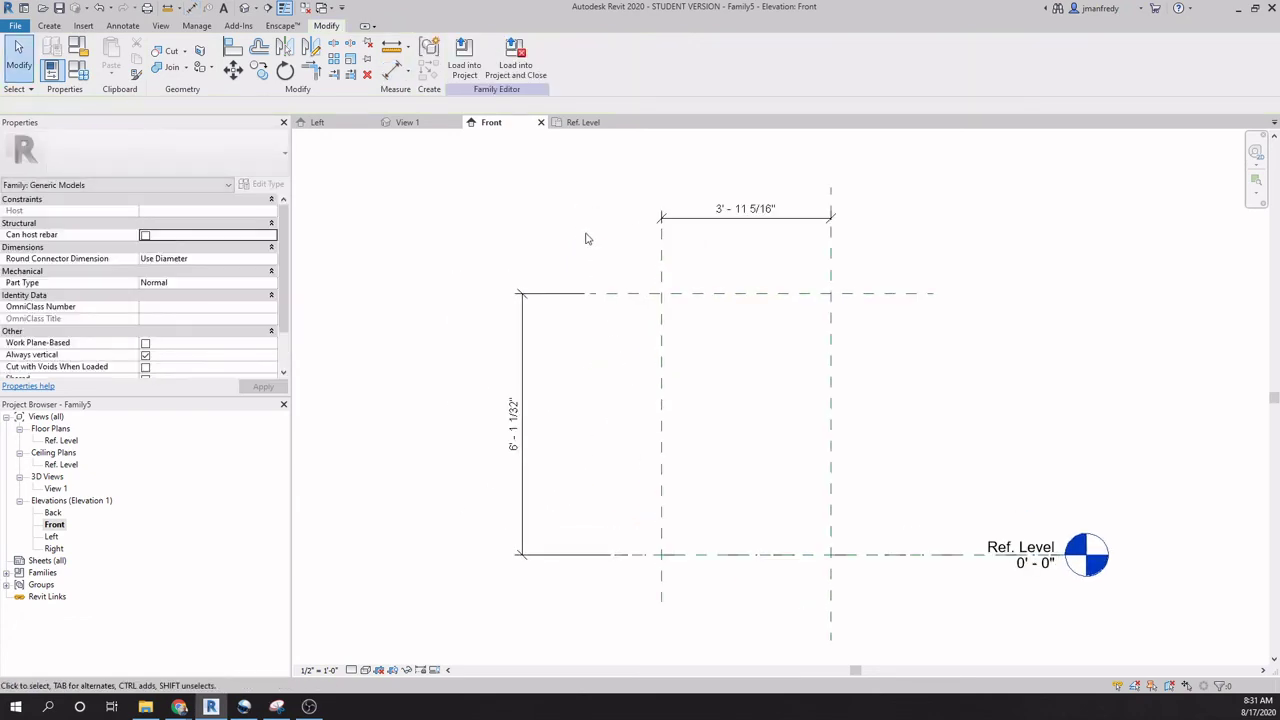
left_click(680, 222)
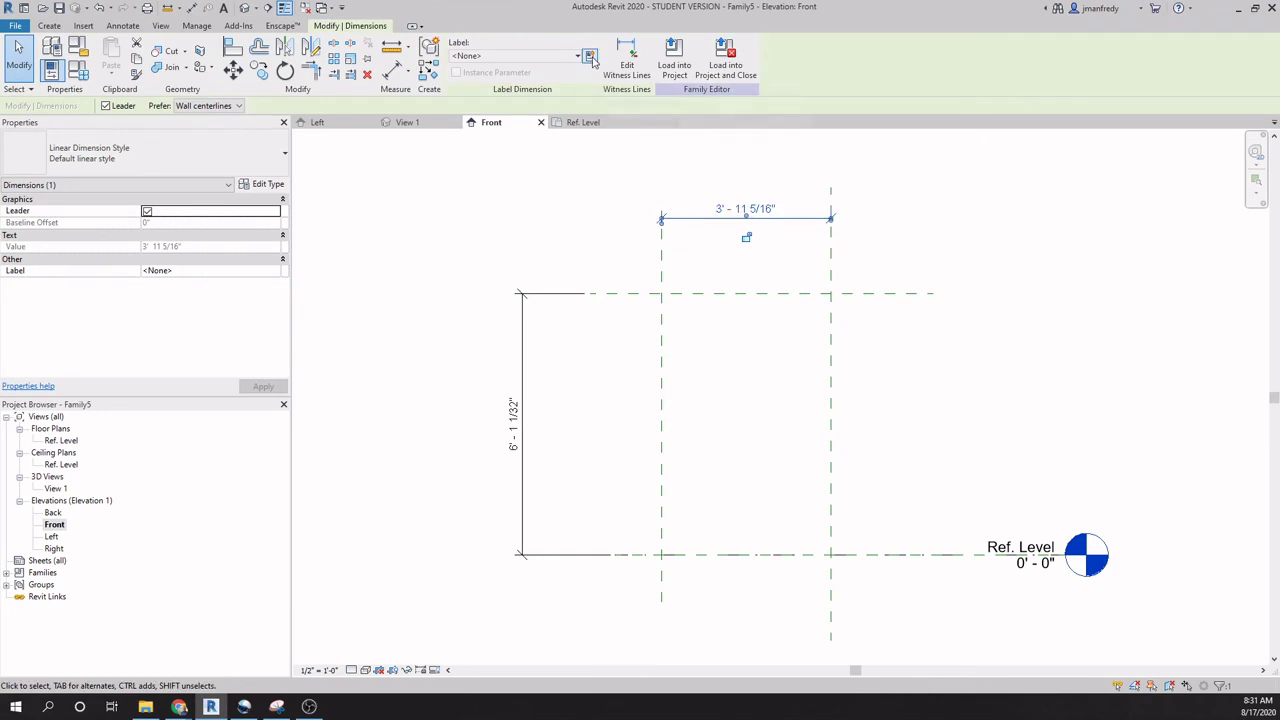
left_click(591, 56)
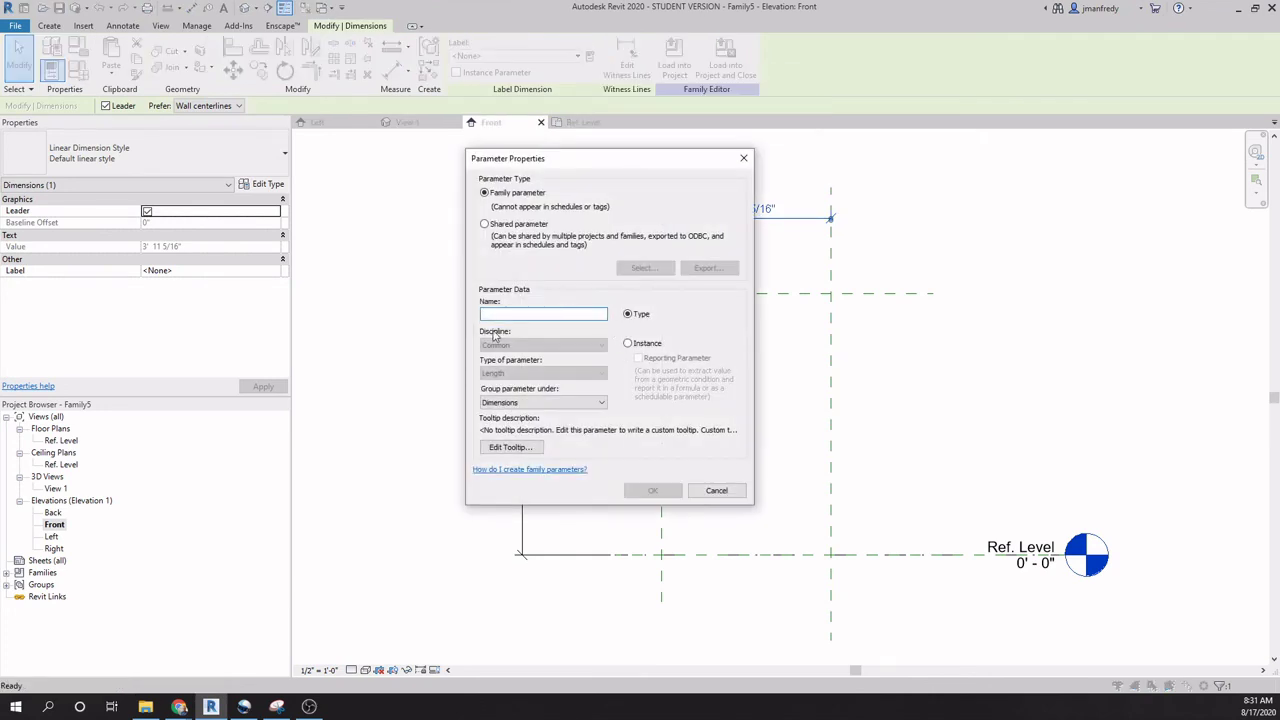
left_click_drag(675, 170, 541, 182)
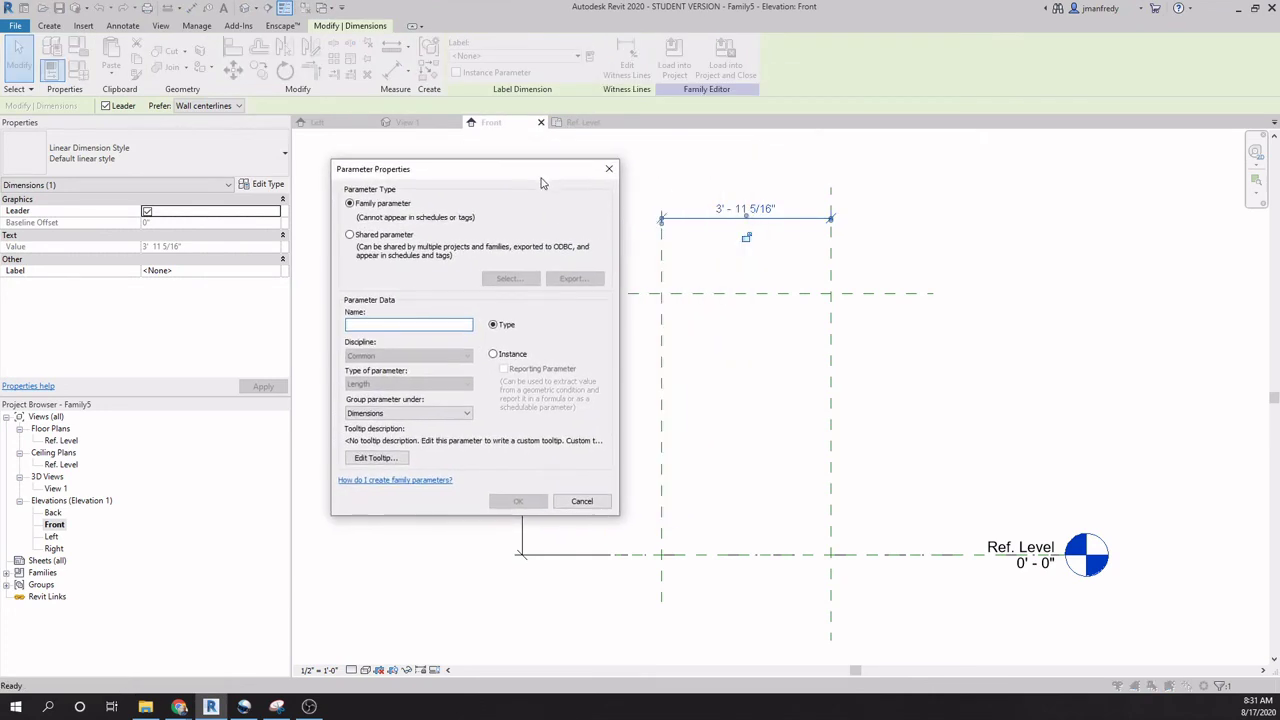
left_click(583, 500)
left_click(477, 274)
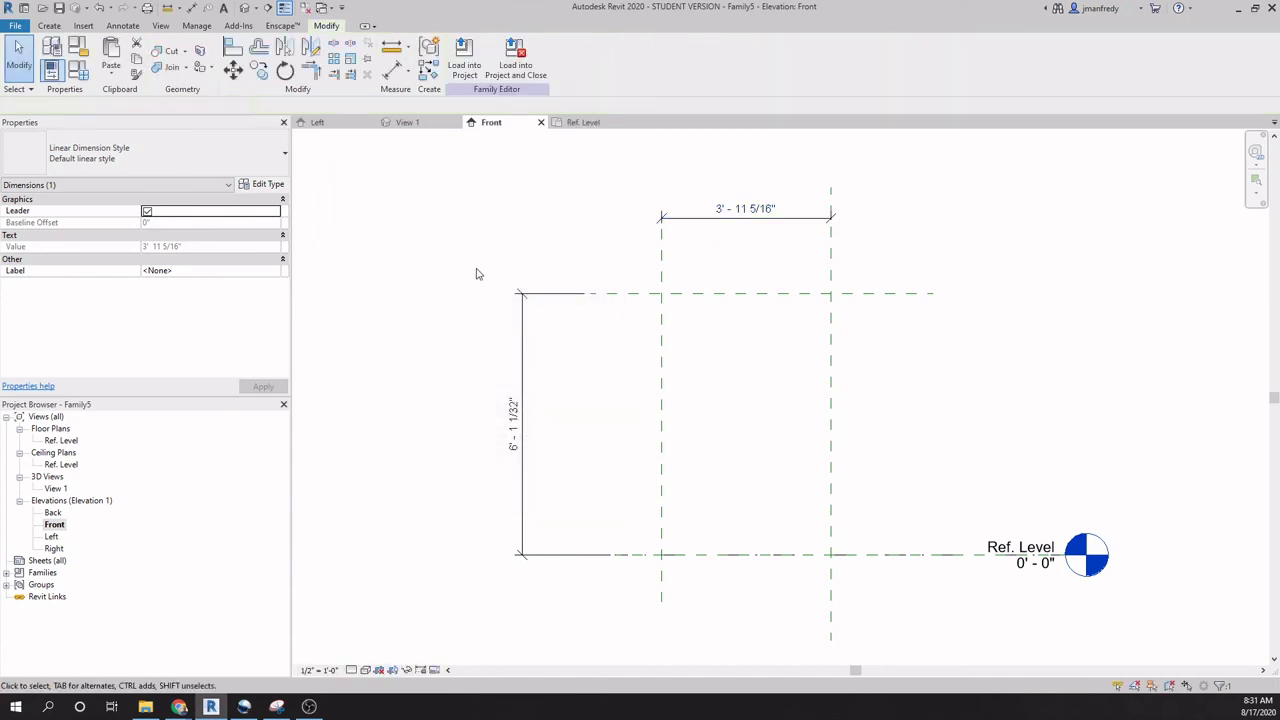
Review the parameters listed in the family types for the generic model, leaving them as they are.
middle_click_drag(786, 337, 781, 317)
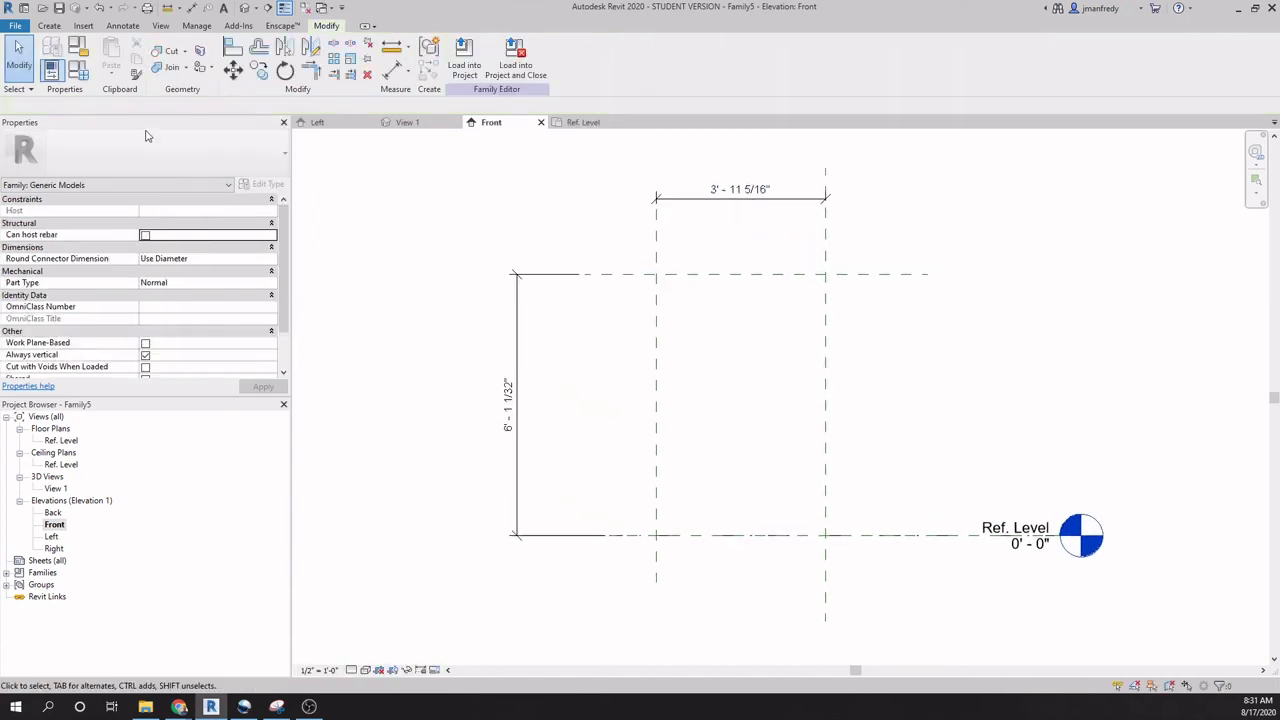
left_click(74, 70)
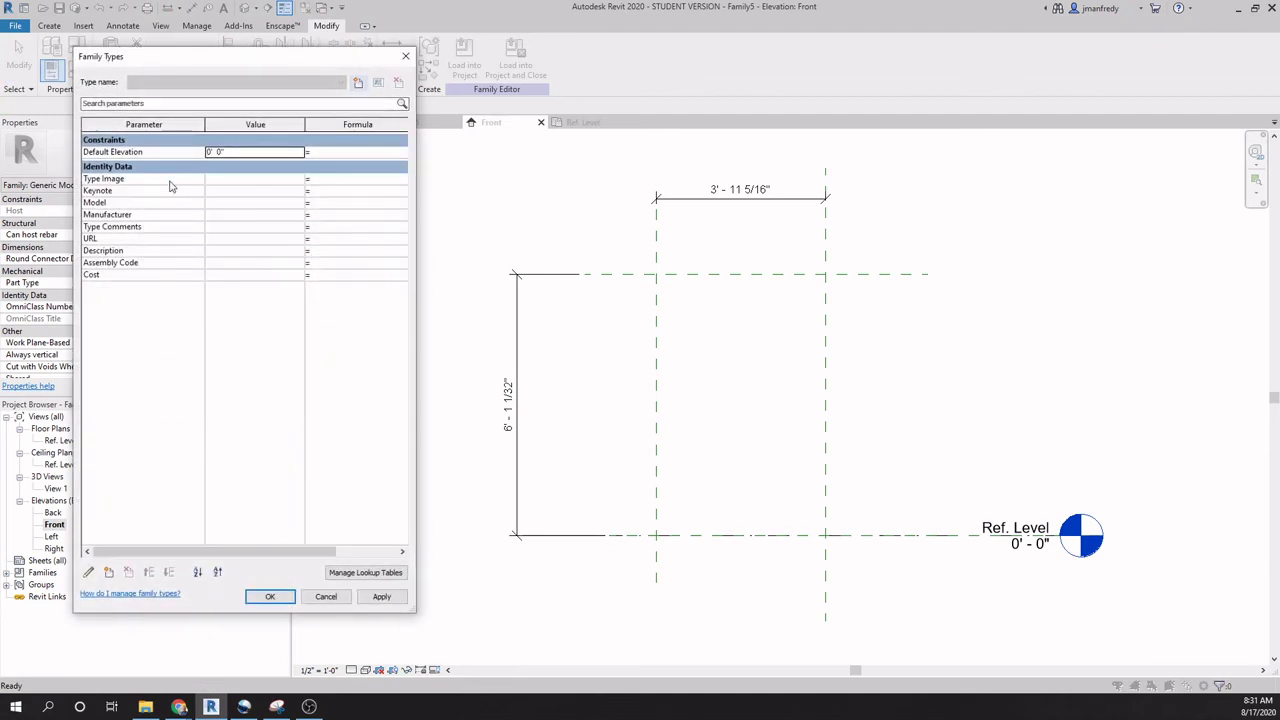
left_click_drag(275, 60, 338, 81)
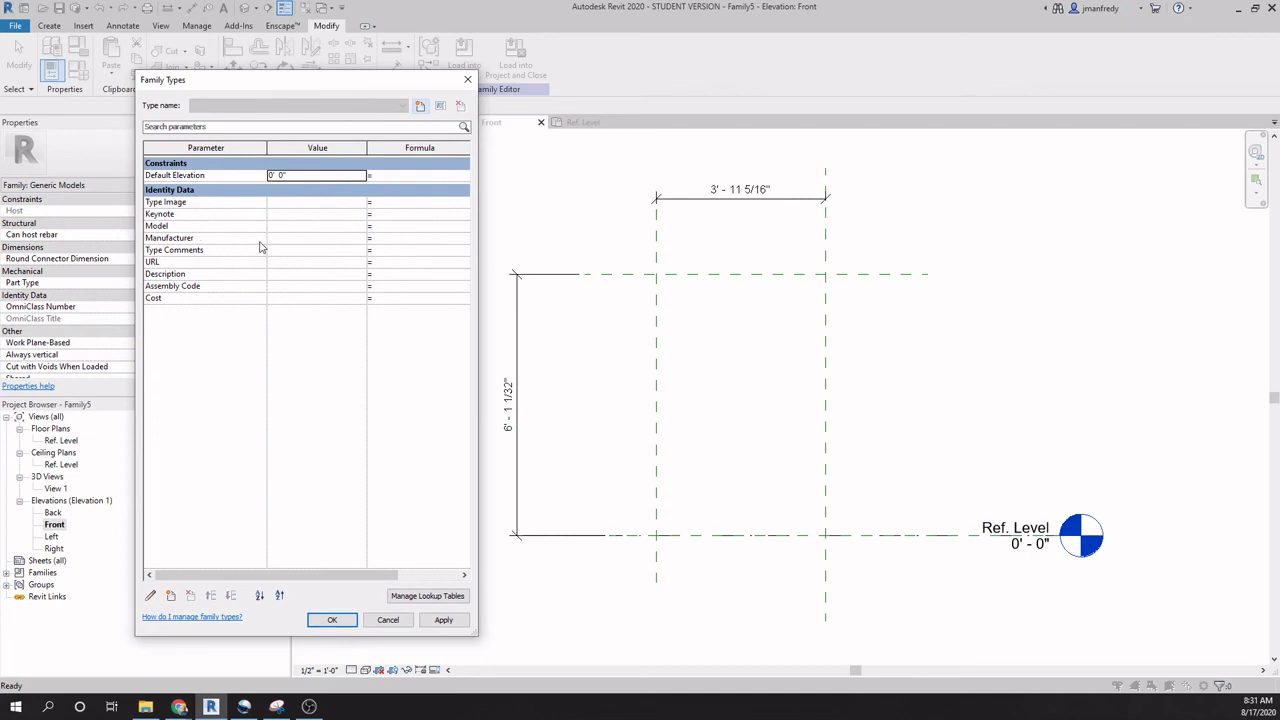
left_click(391, 621)
mouse_move(475, 411)
middle_mouse_down()
mouse_move(520, 423)
mouse_move(469, 434)
middle_mouse_up()
middle_click_drag(581, 455, 562, 440)
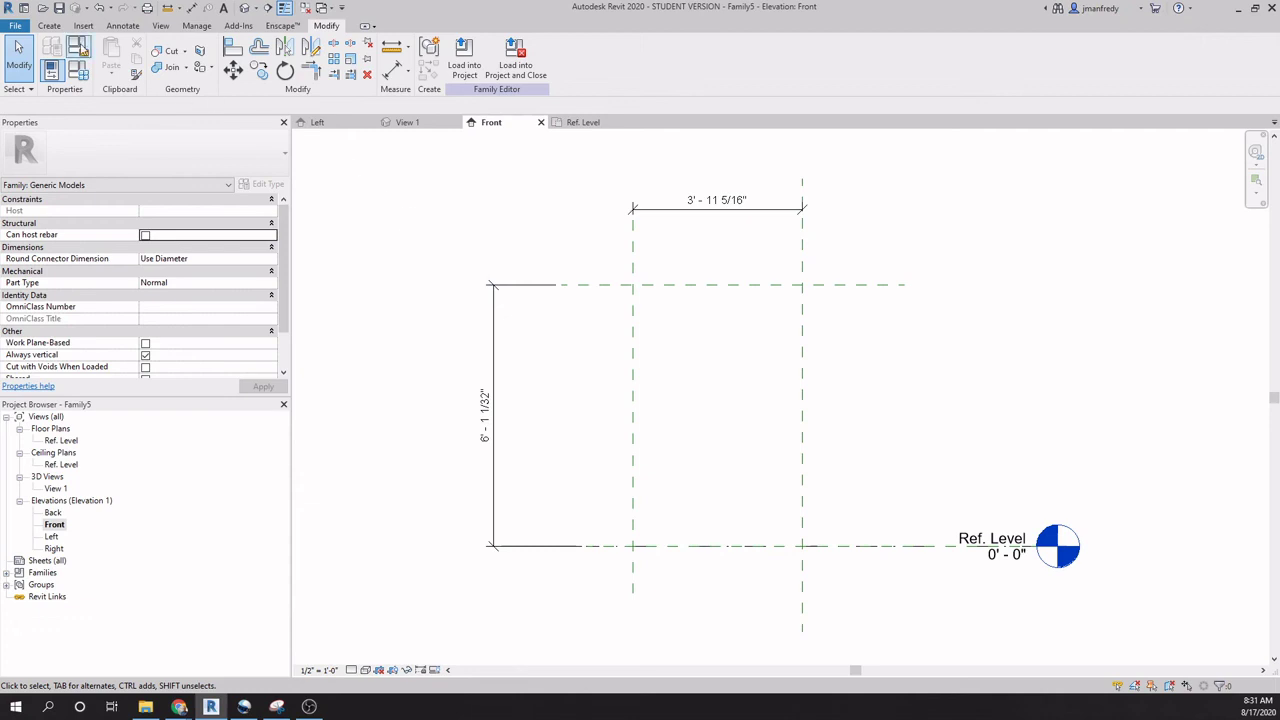
Change the family category to Doors and check the door parameters listed in the family types.
left_click(80, 50)
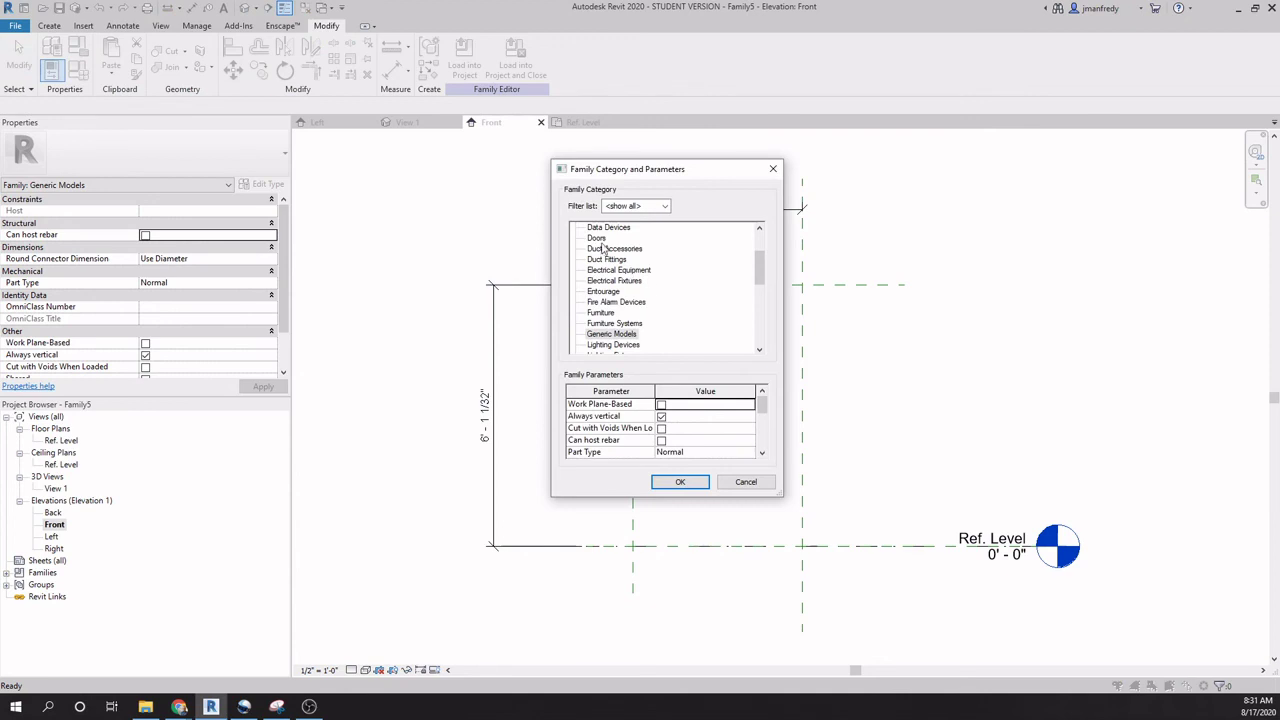
left_click(597, 239)
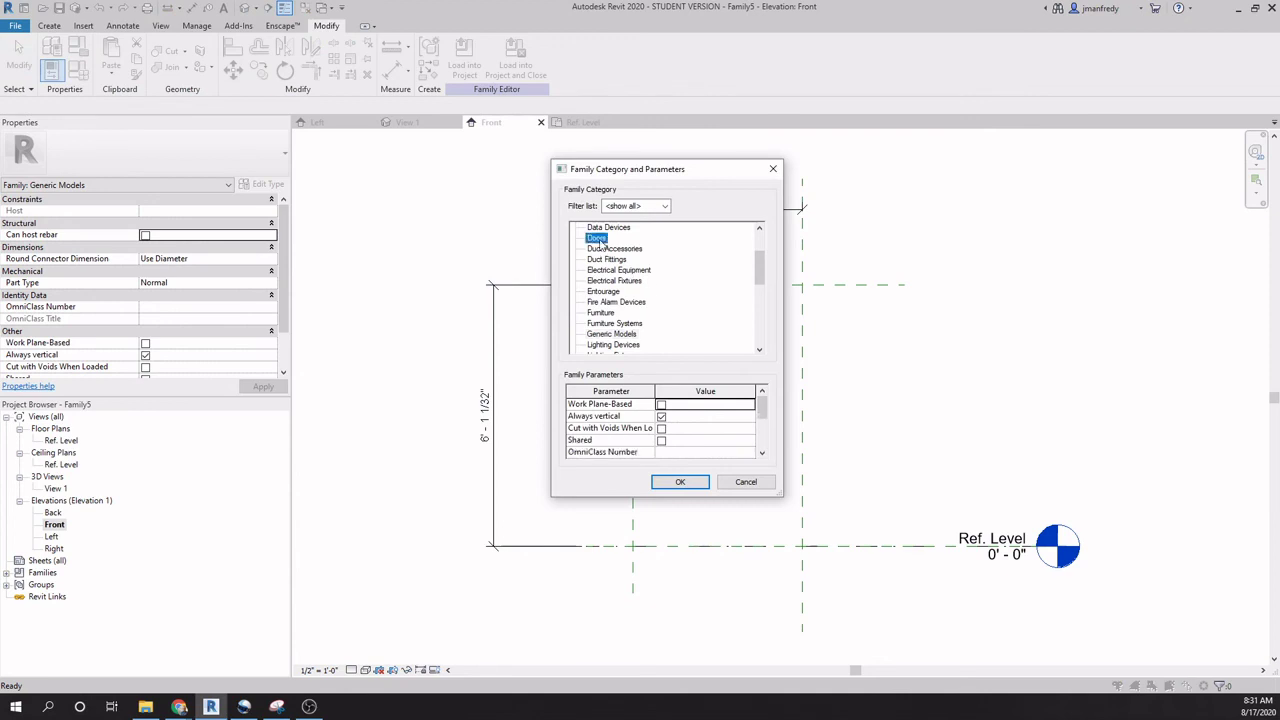
left_click(688, 483)
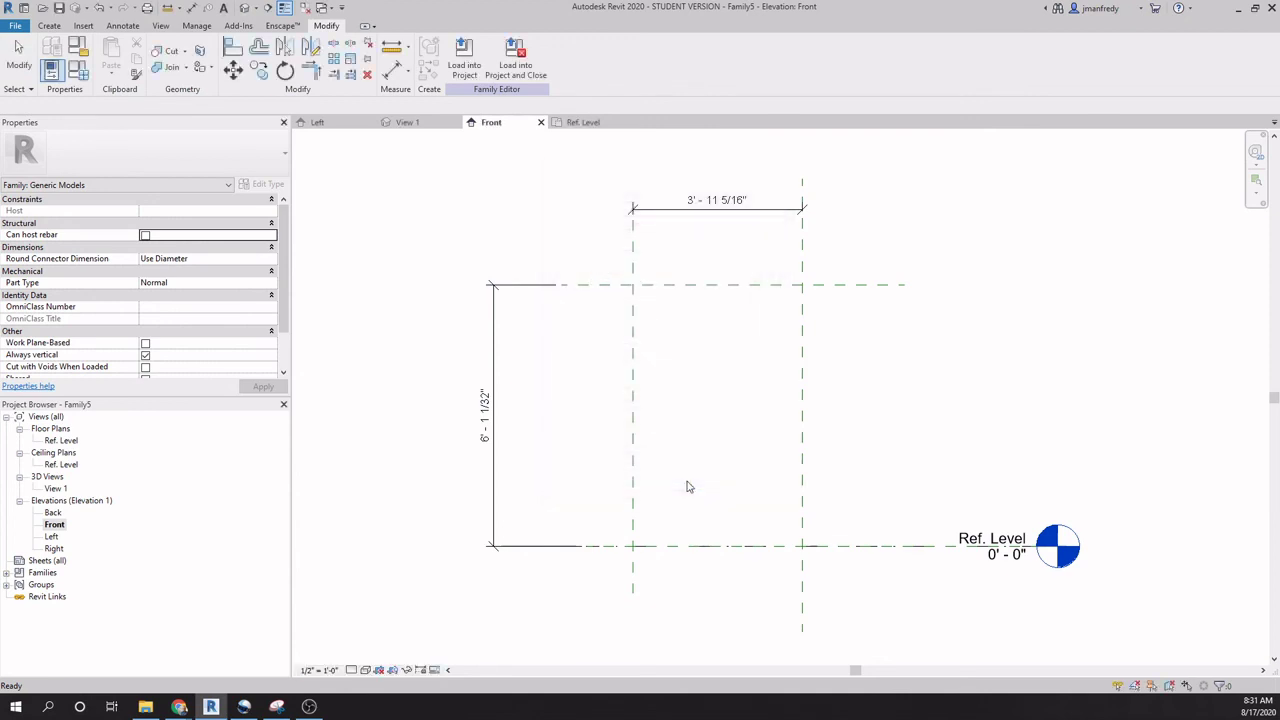
left_click(79, 72)
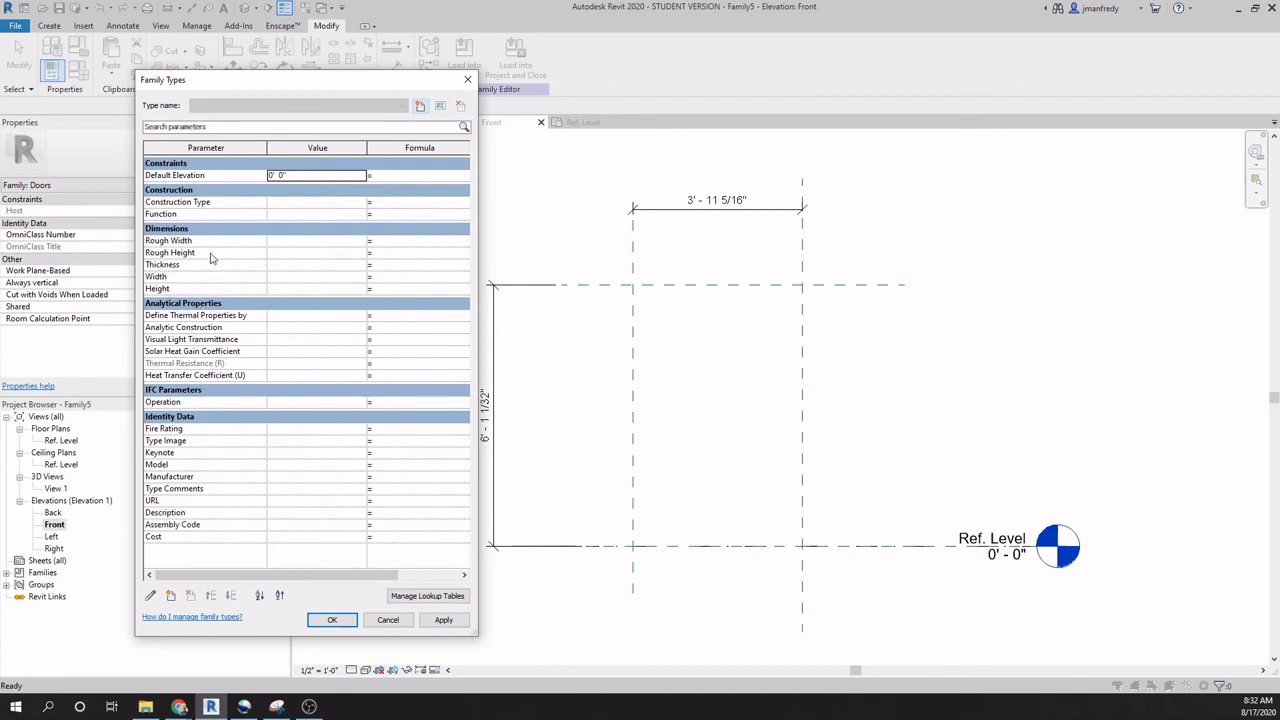
left_click(467, 79)
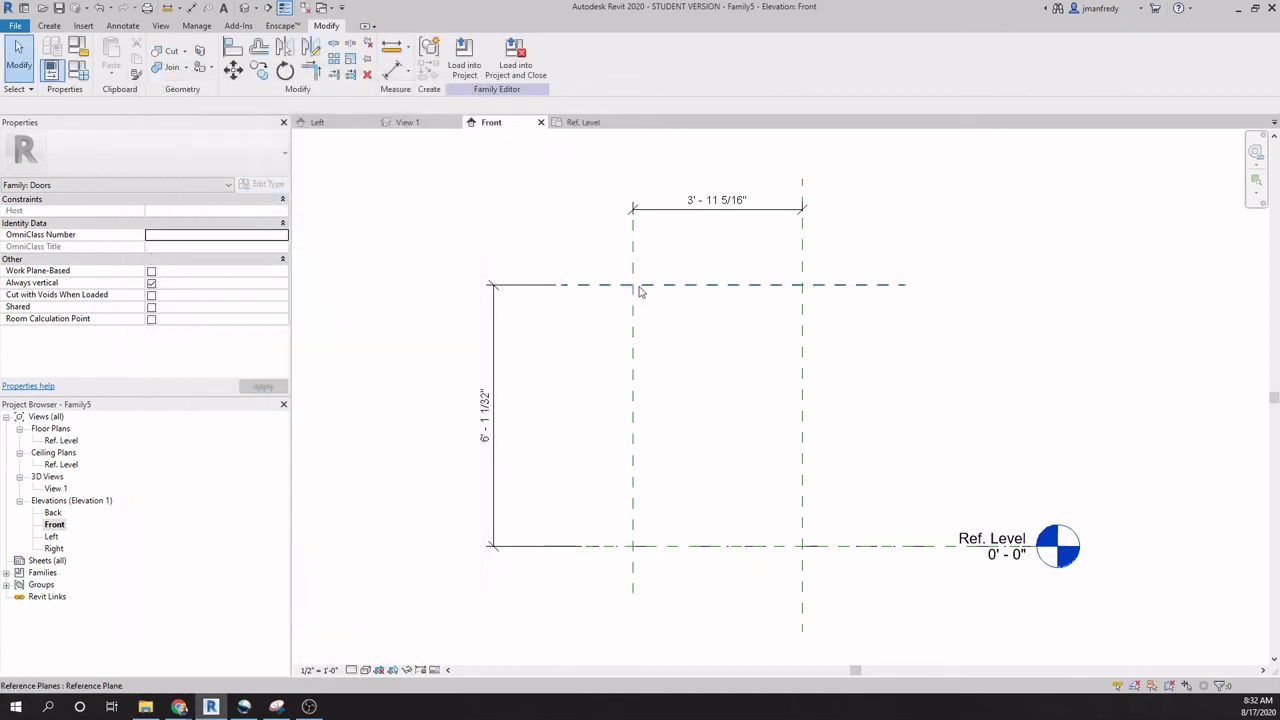
Label the horizontal dimension with the Width parameter and the vertical dimension with the Height parameter.
left_click(670, 228)
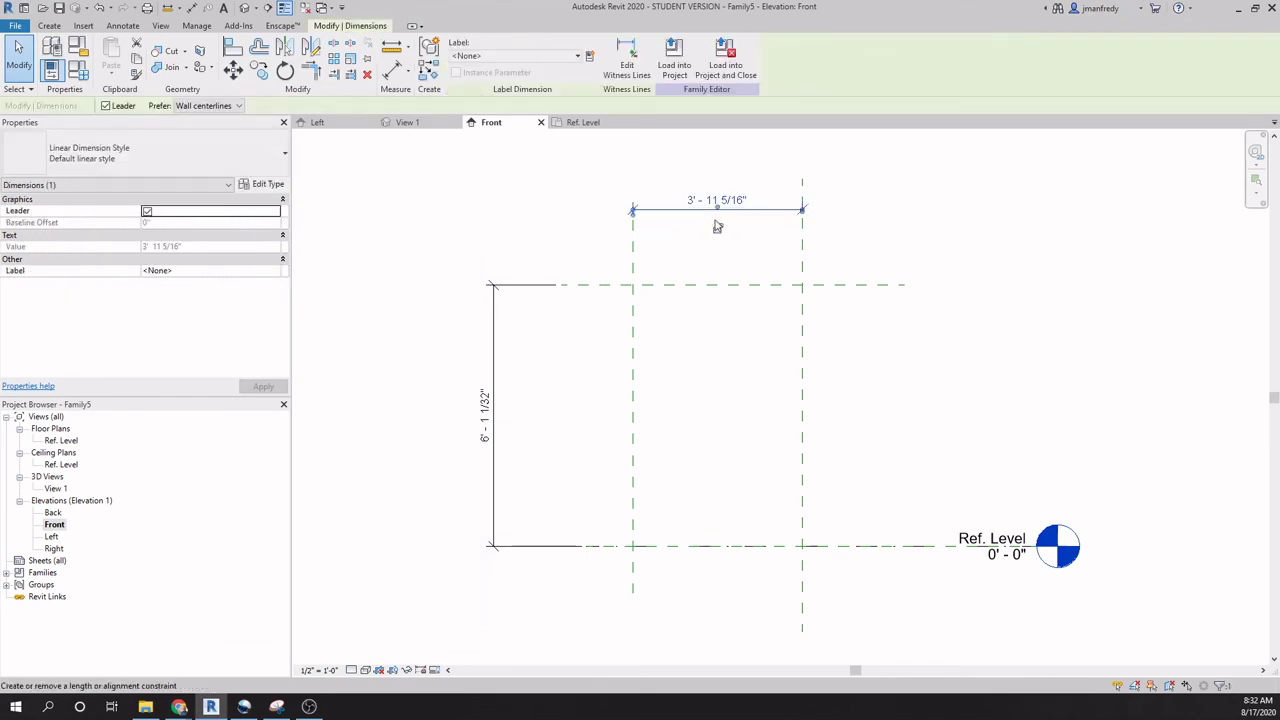
left_click(577, 57)
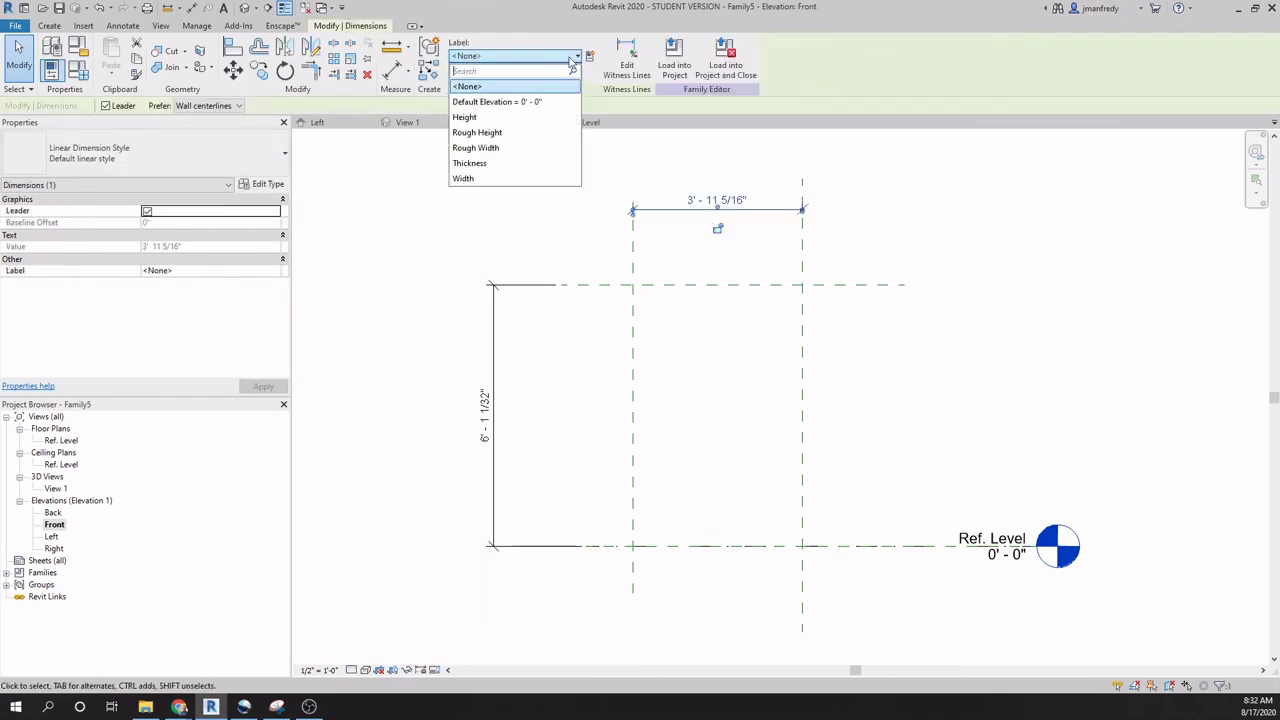
left_click(495, 178)
left_click(528, 296)
left_click(525, 286)
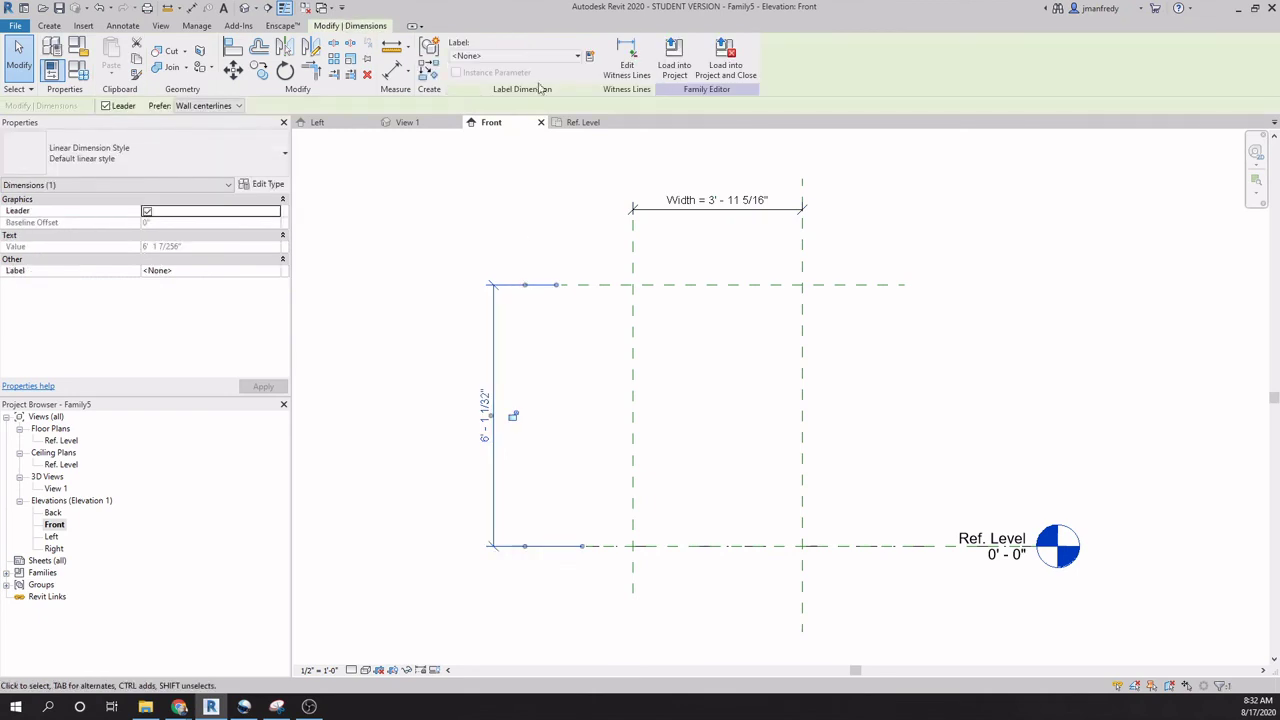
left_click(520, 56)
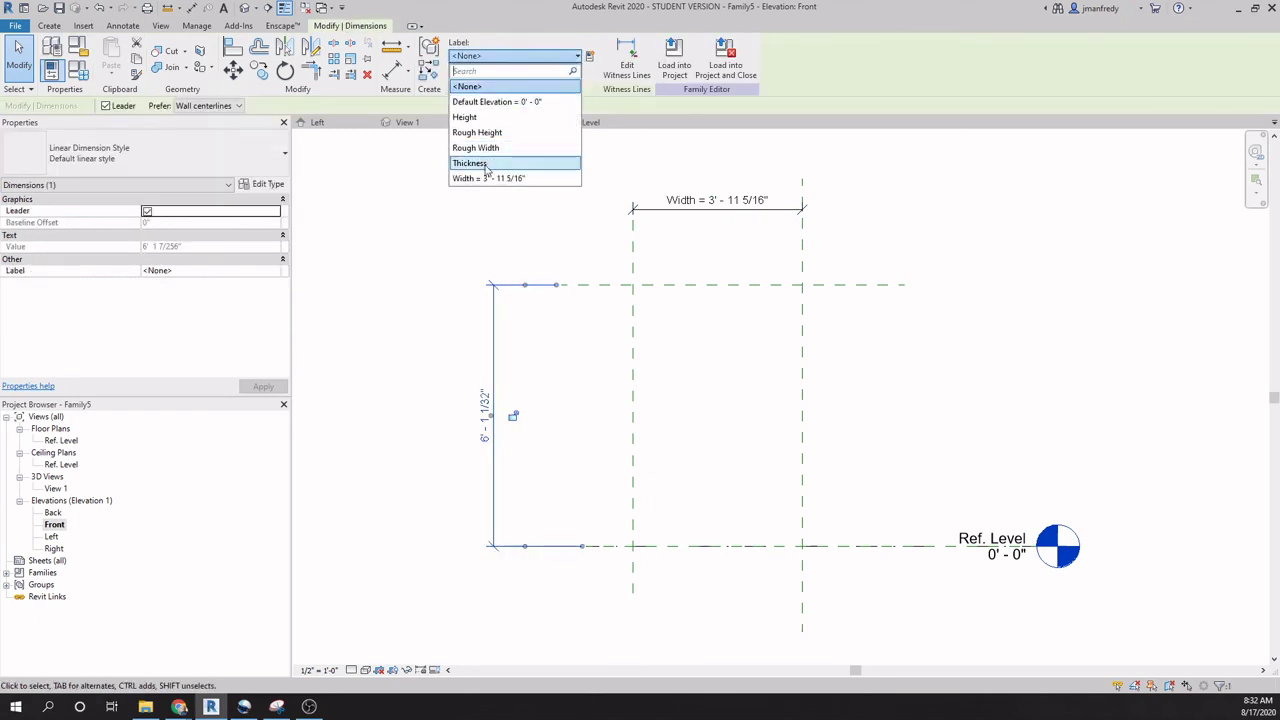
left_click(466, 117)
left_click(434, 266)
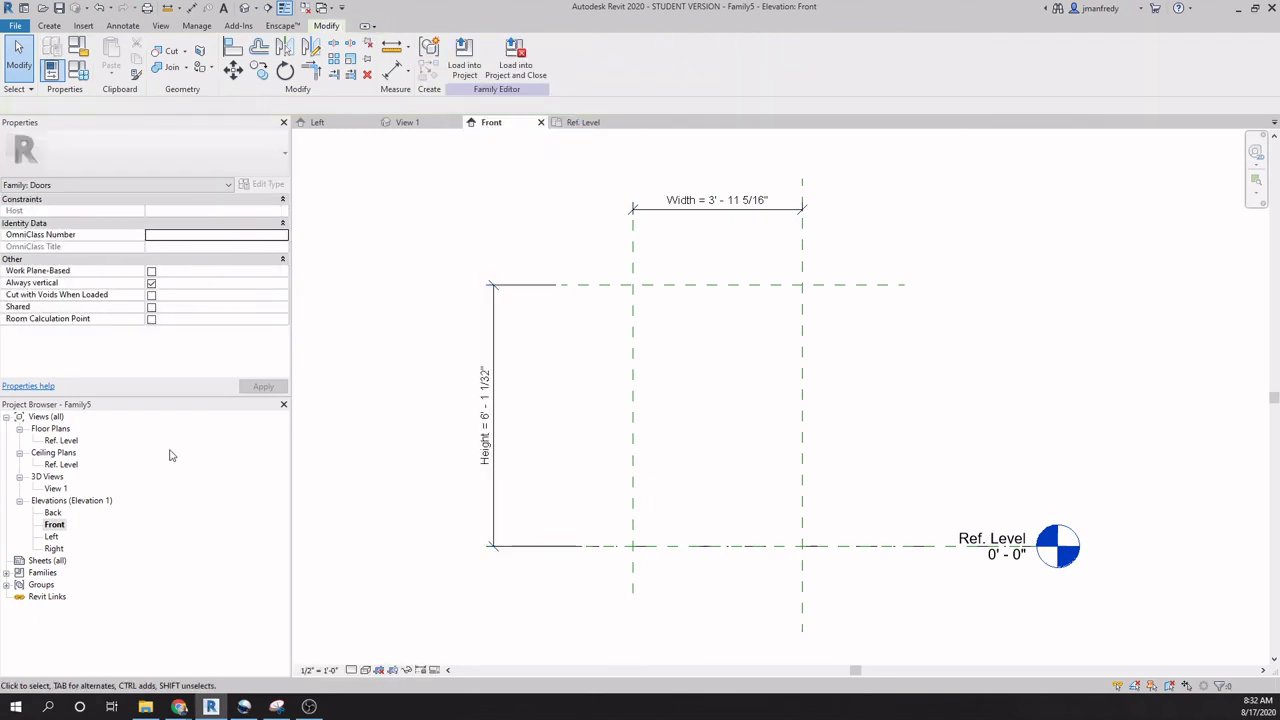
In the Ref. Level floor plan, draw a horizontal reference plane about 4 7/16" below the Center (Front/Back) plane, crossing both vertical planes.
double_click(72, 441)
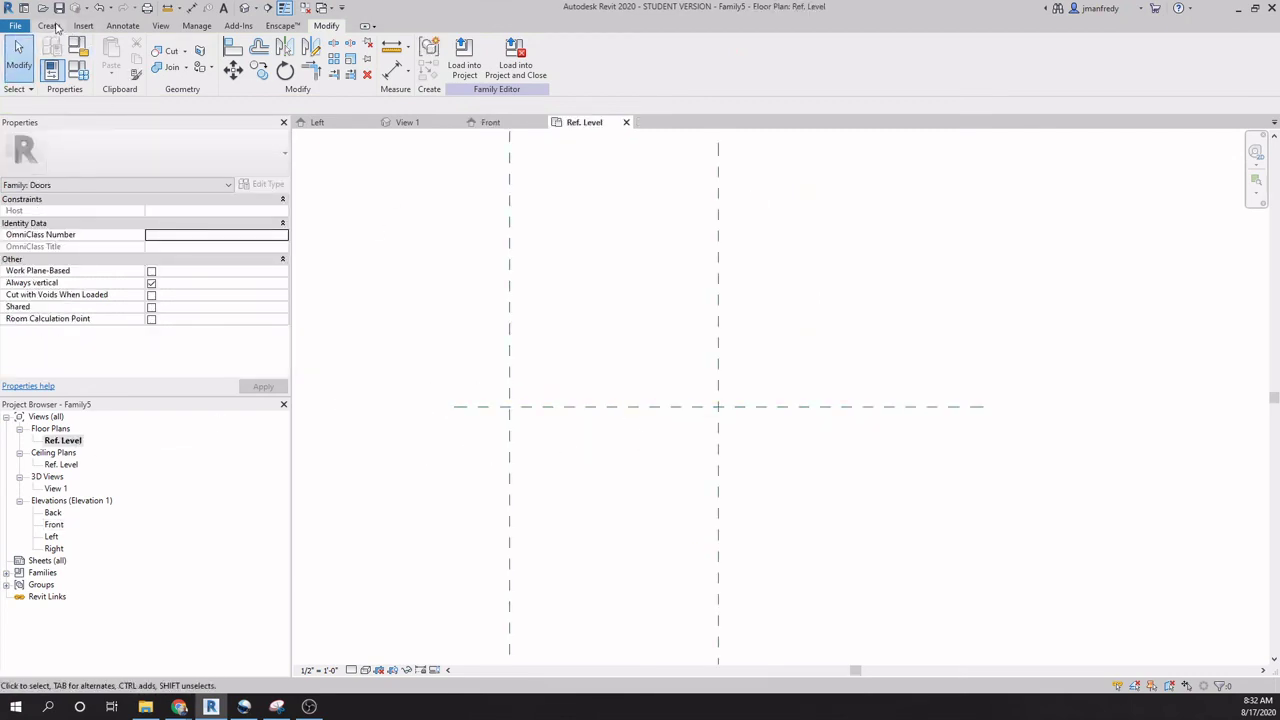
left_click(49, 25)
left_click(757, 57)
left_click(420, 426)
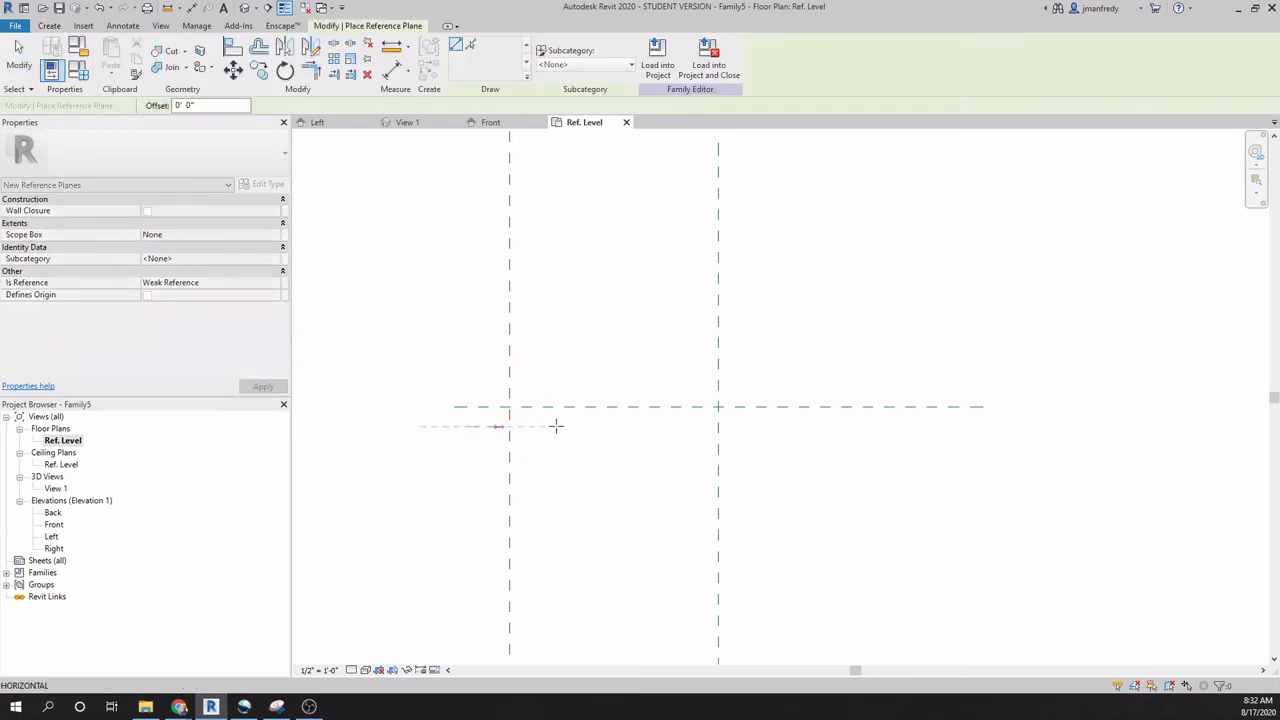
left_click(850, 426)
key("Escape")
key("Escape")
Add an aligned dimension between the two horizontal reference planes, placed left of the vertical planes.
key("d")
key("i")
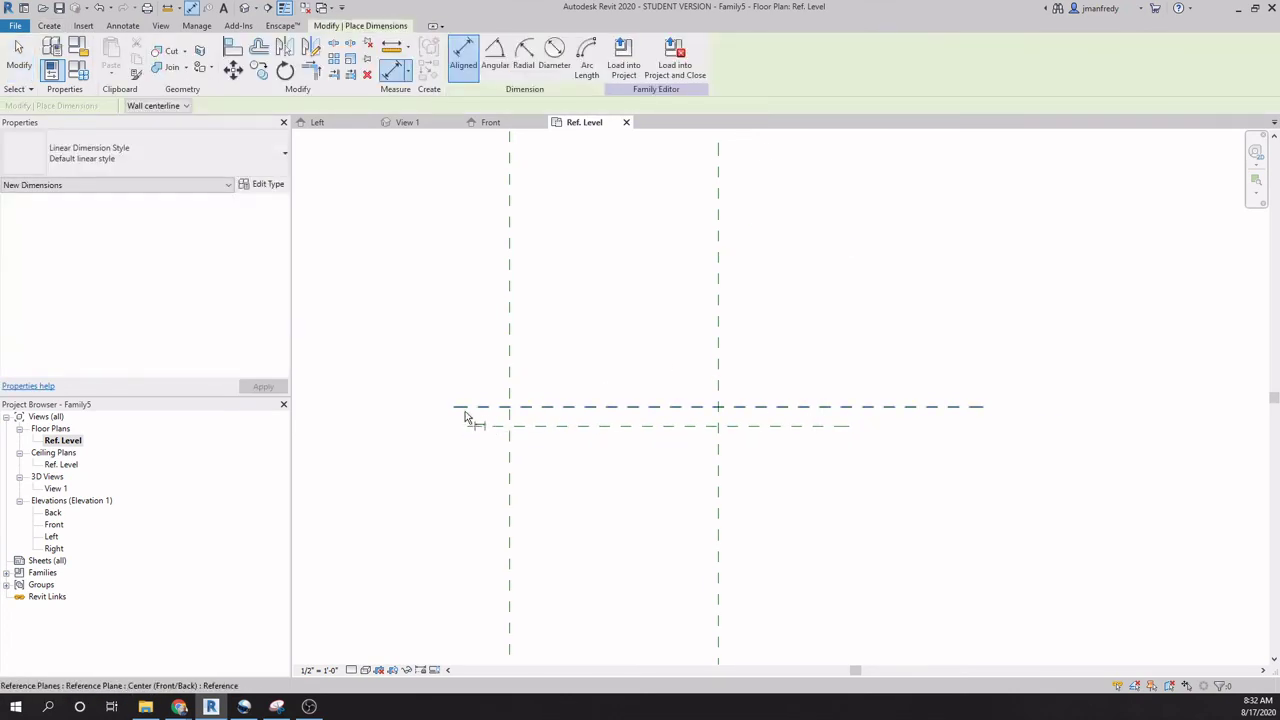
left_click(465, 412)
left_click(480, 427)
left_click(380, 441)
key("Escape")
key("Escape")
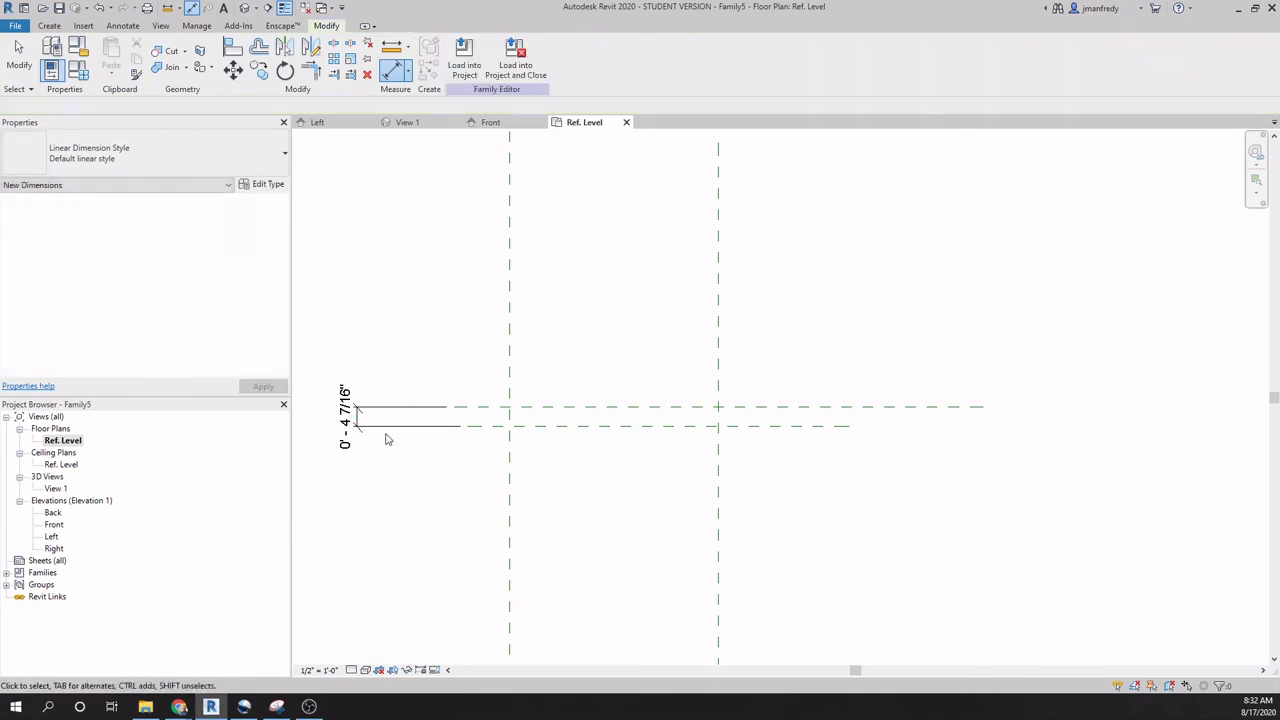
Label the dimension between the two horizontal reference planes with the Thickness parameter.
left_click(386, 428)
left_click(565, 62)
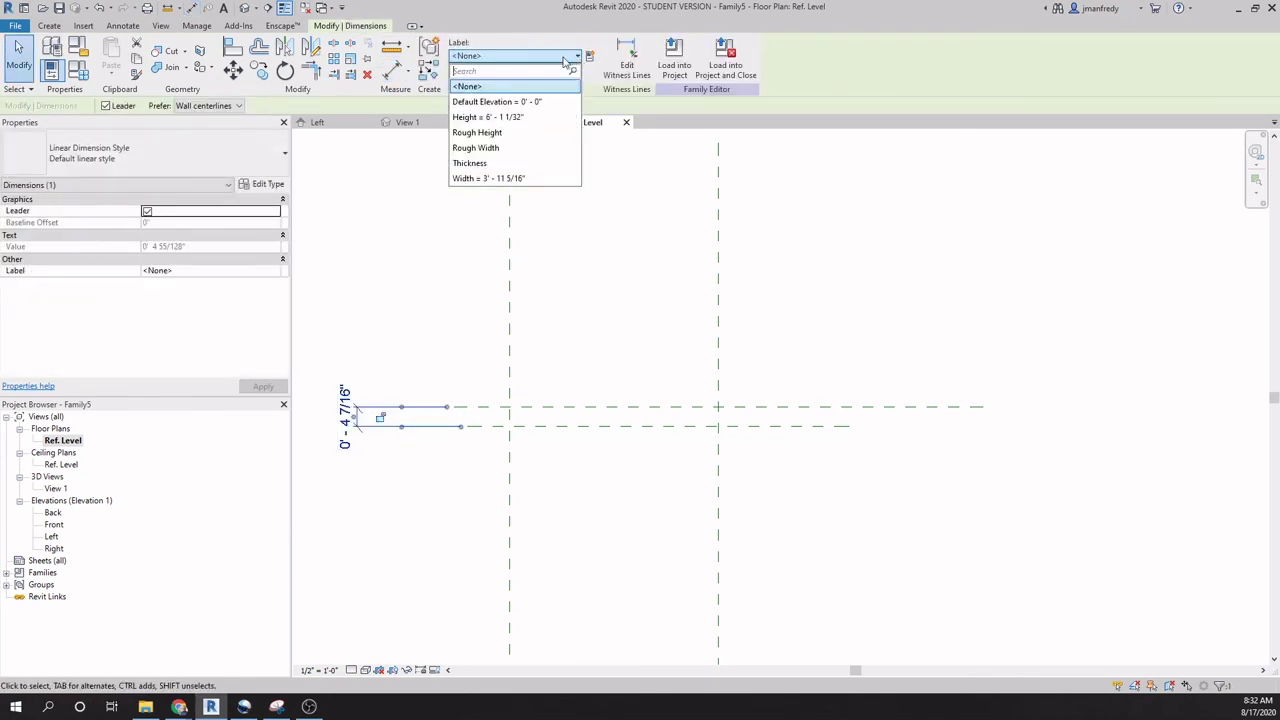
left_click(490, 163)
left_click(429, 314)
middle_click_drag(429, 314, 551, 325)
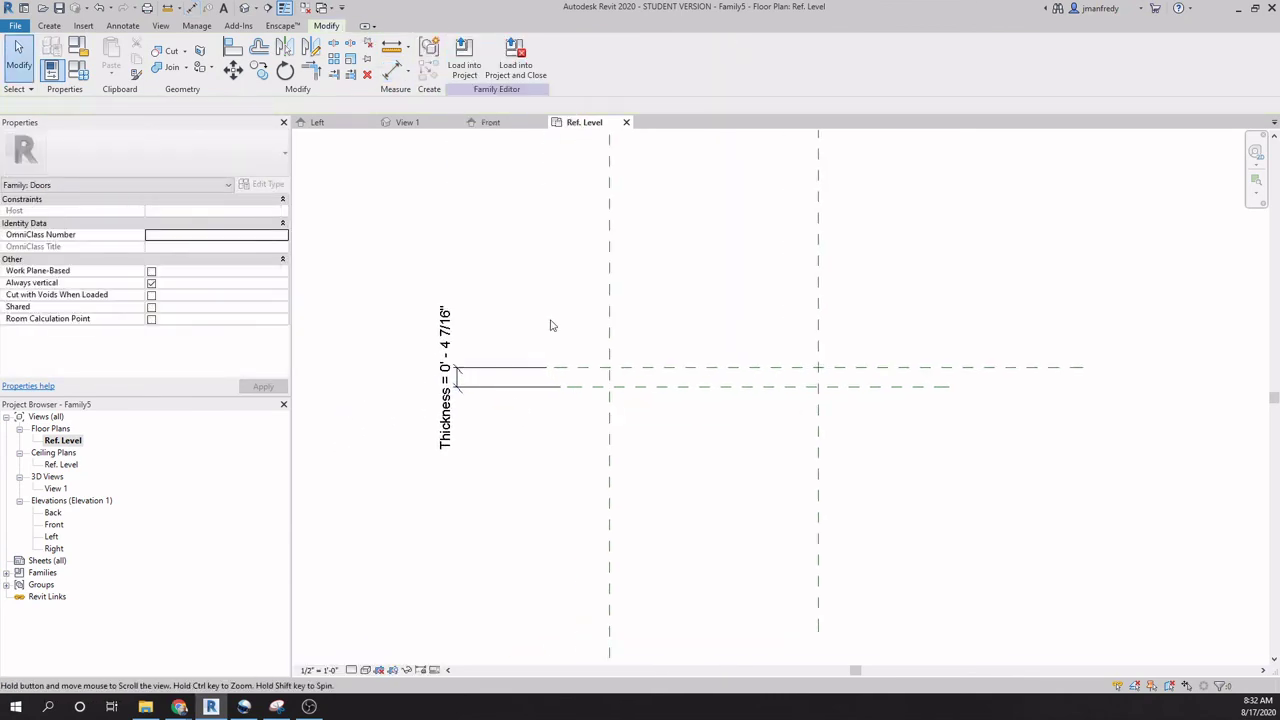
Set the Thickness parameter to 1.5" in the family types and apply it.
scroll(476, 430, "up", 2)
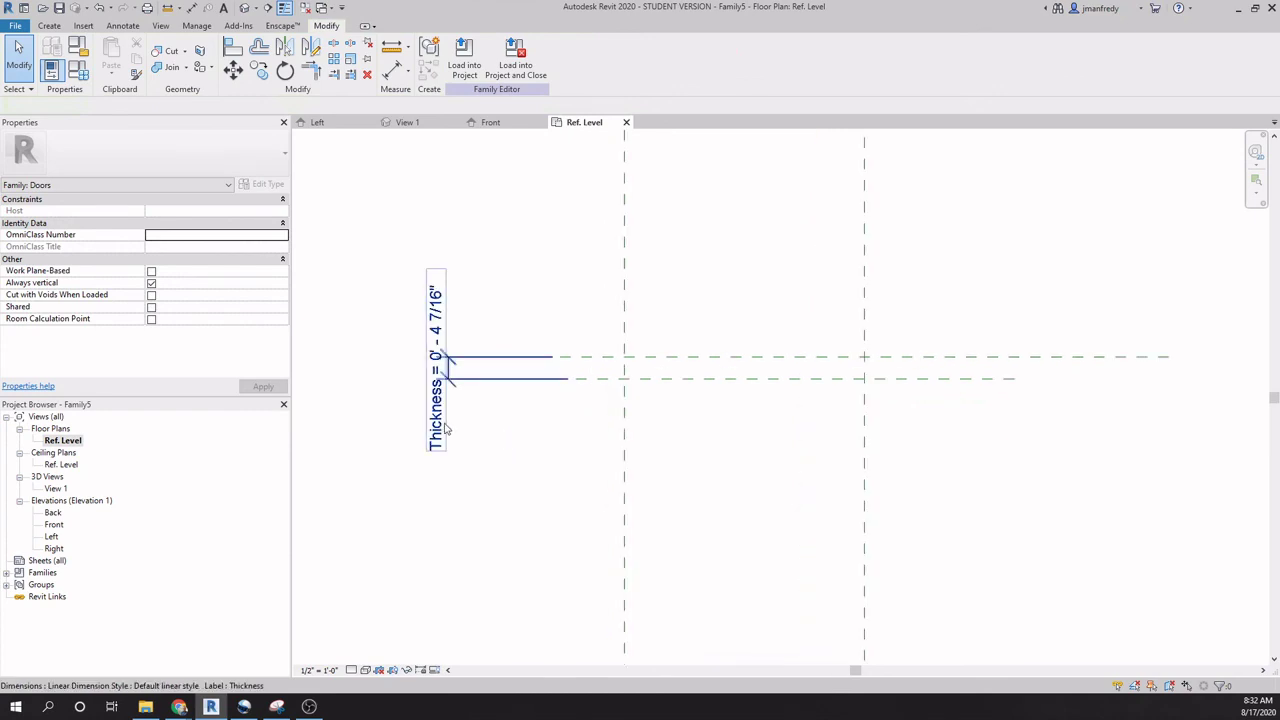
scroll(535, 421, "down", 1)
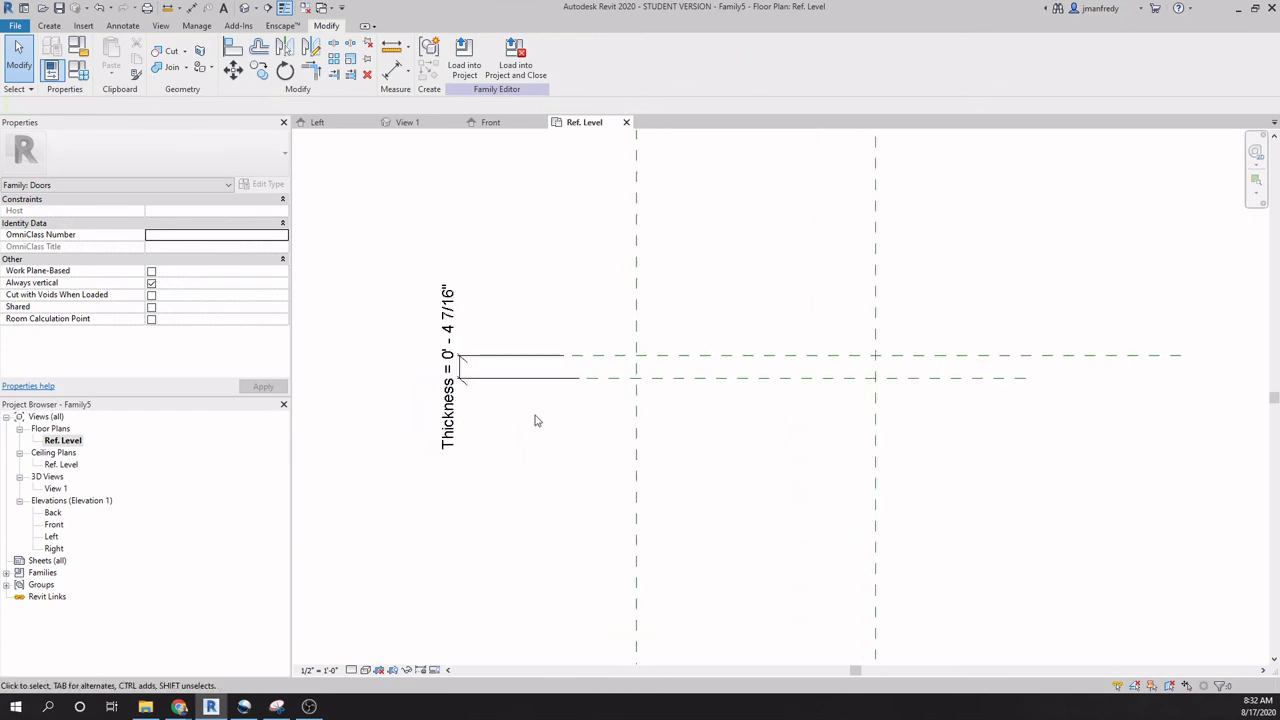
scroll(535, 427, "down", 2)
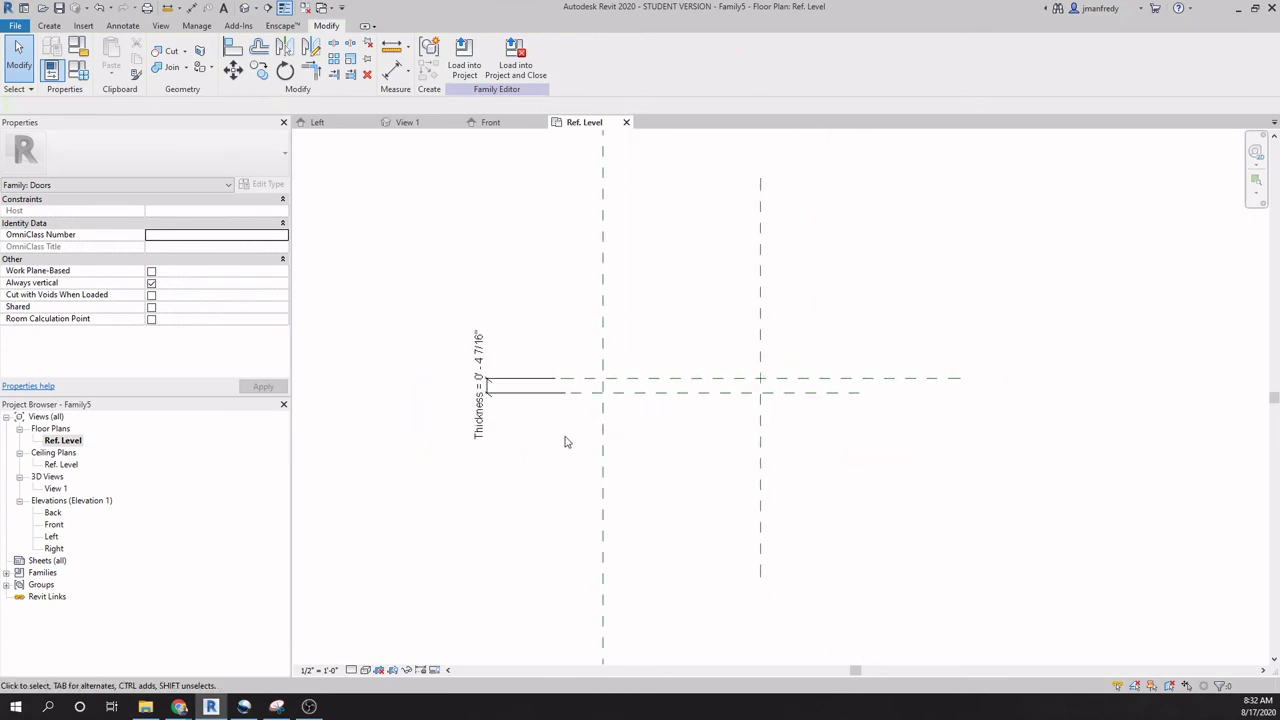
scroll(565, 442, "up", 1)
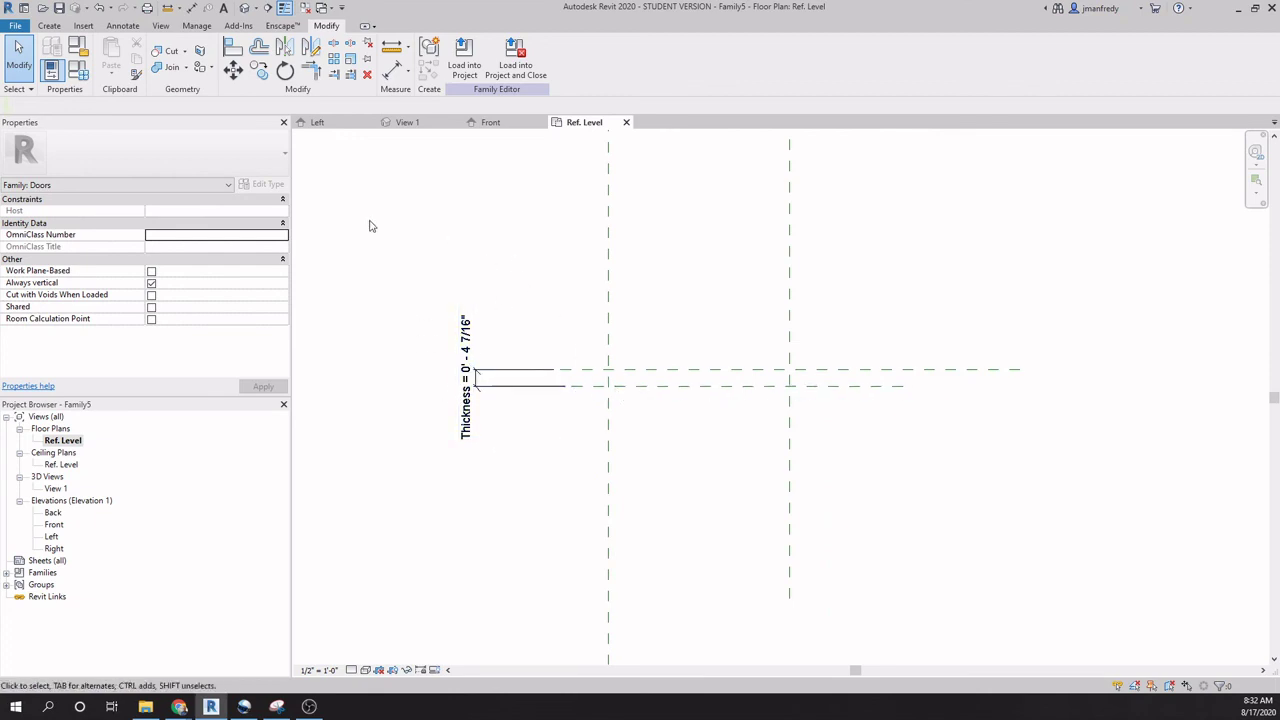
left_click(79, 72)
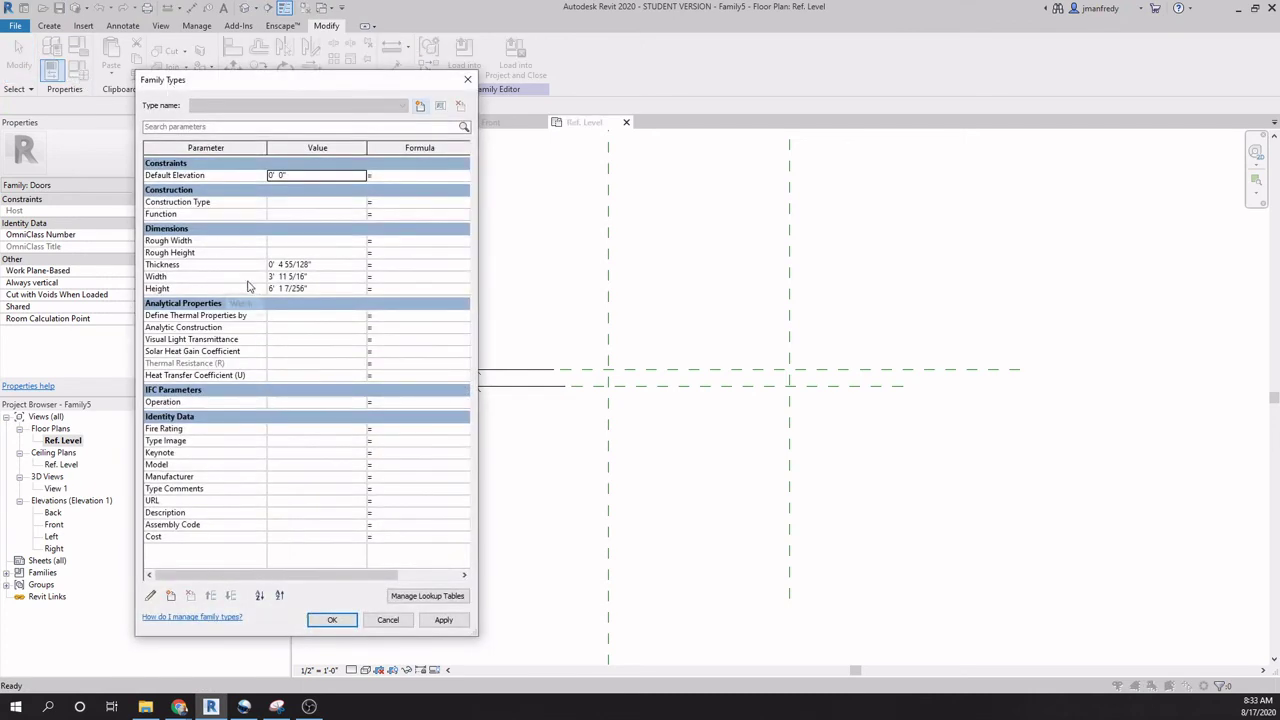
left_click(342, 265)
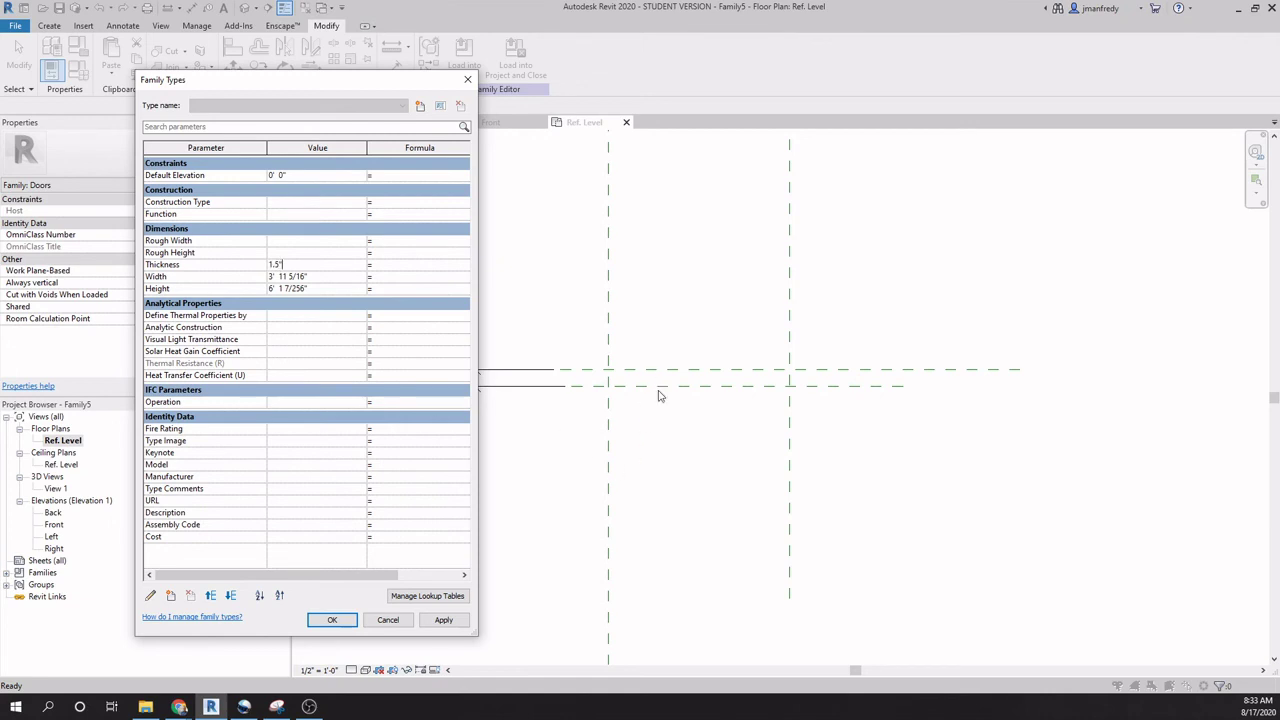
left_click(443, 620)
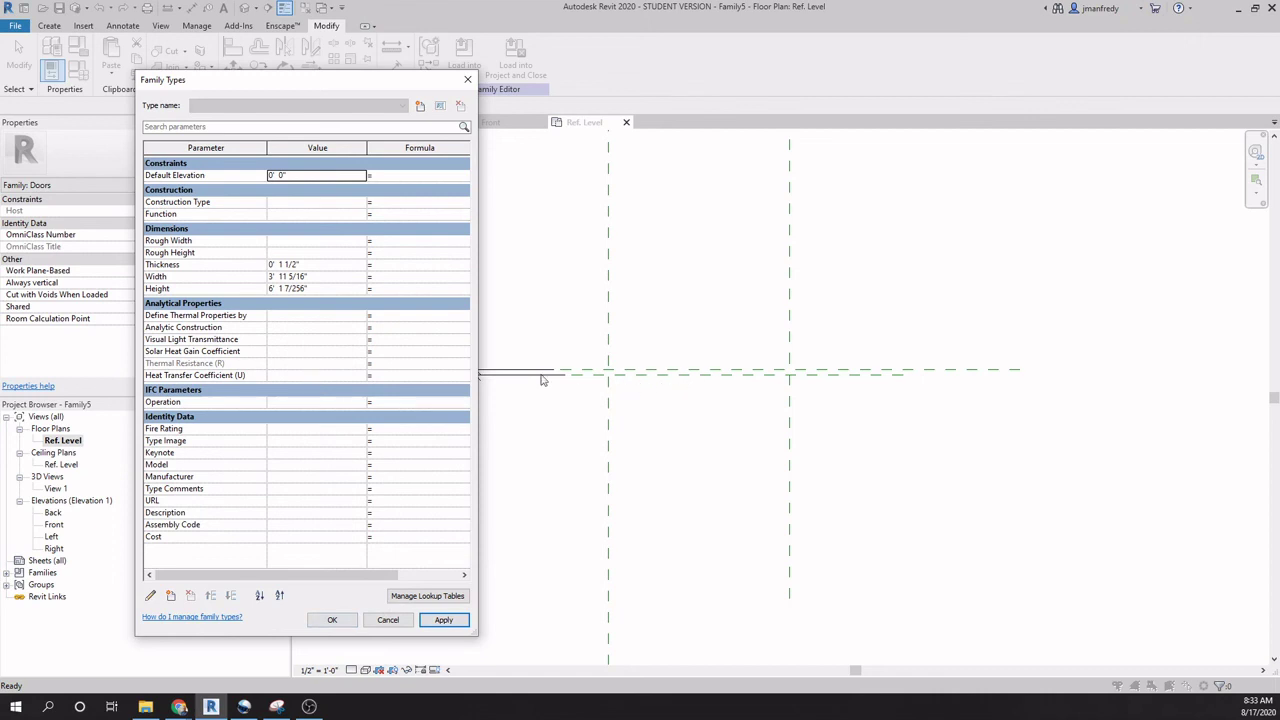
Set the Width parameter to 3' and the Height parameter to 7', applying both in the family types.
left_click_drag(398, 85, 529, 65)
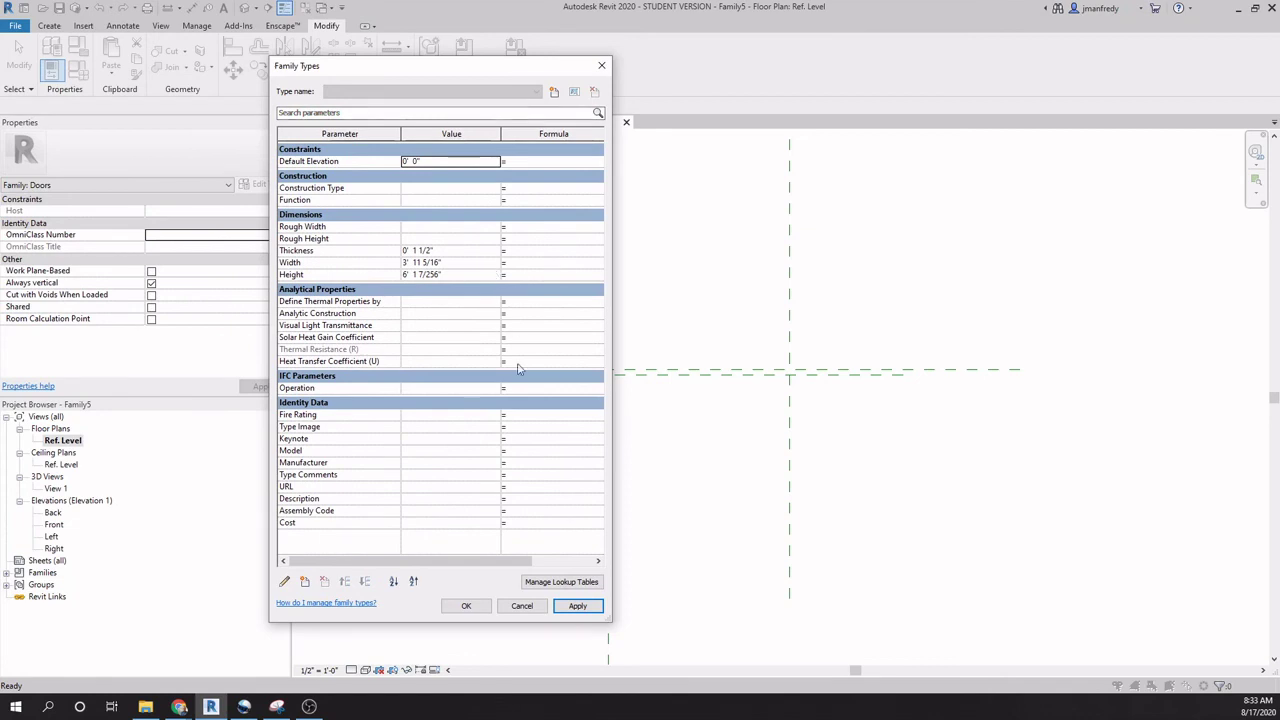
left_click(477, 274)
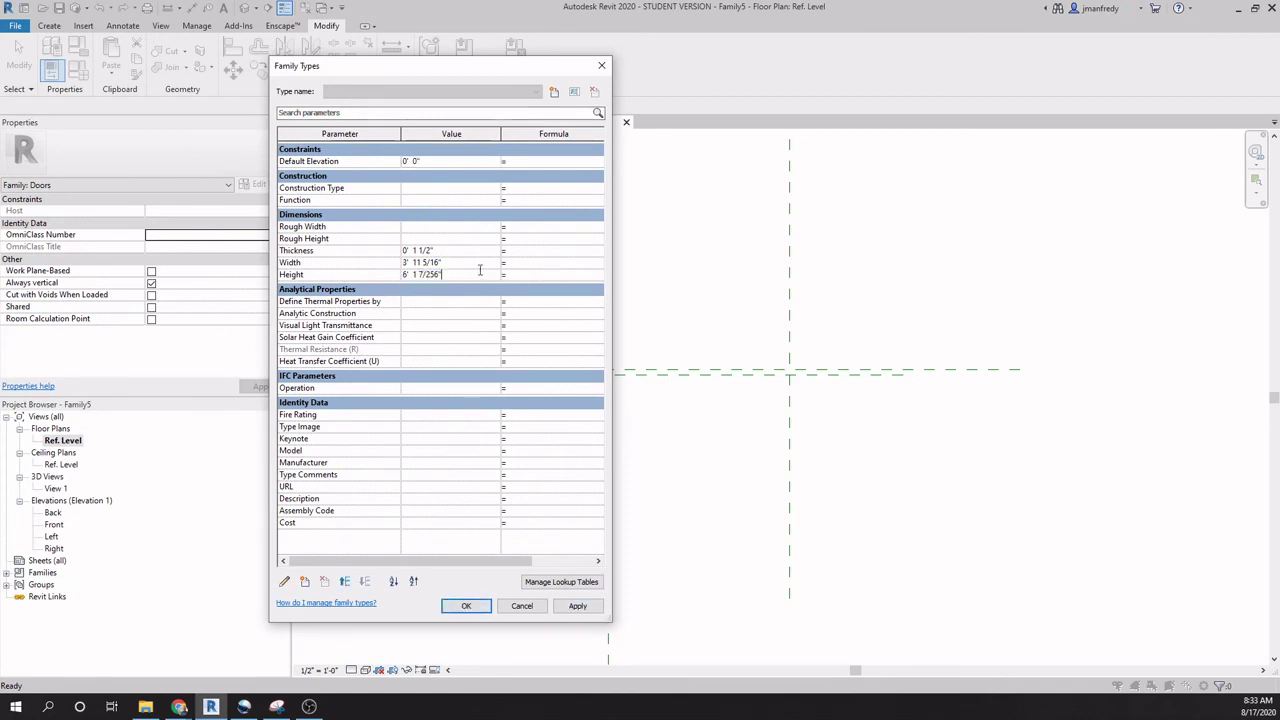
left_click(481, 263)
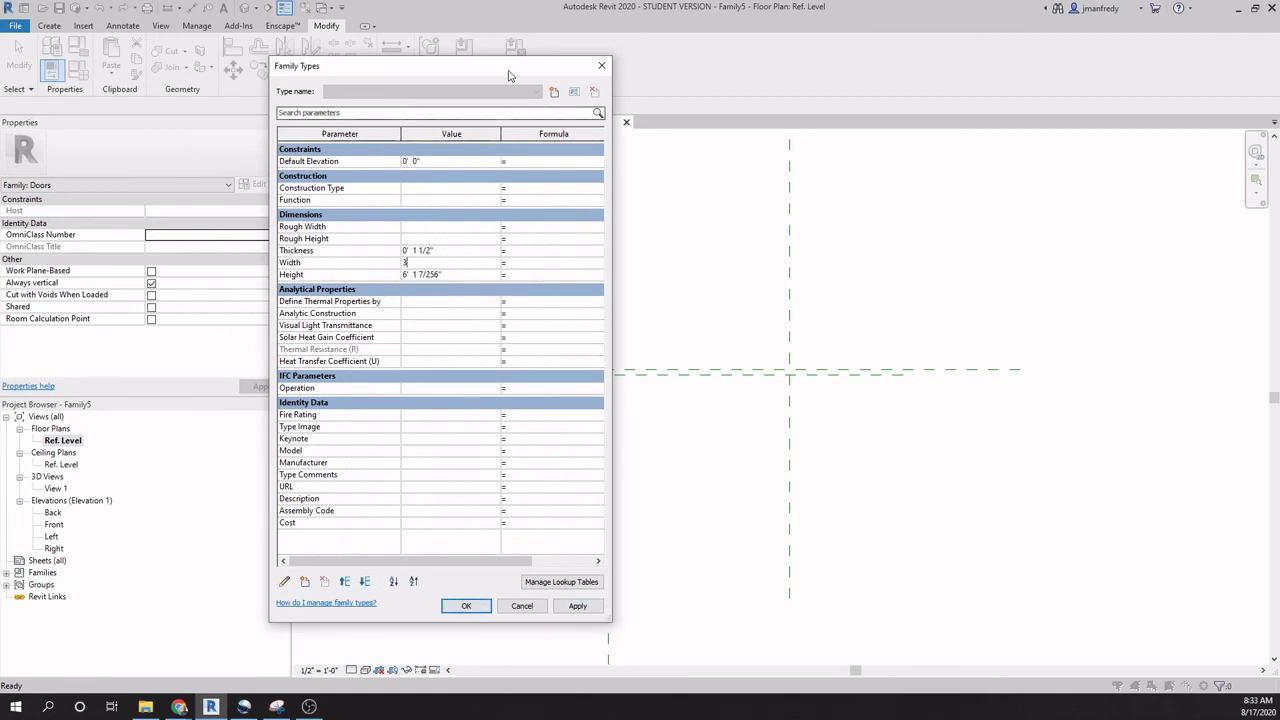
left_click_drag(511, 74, 1097, 108)
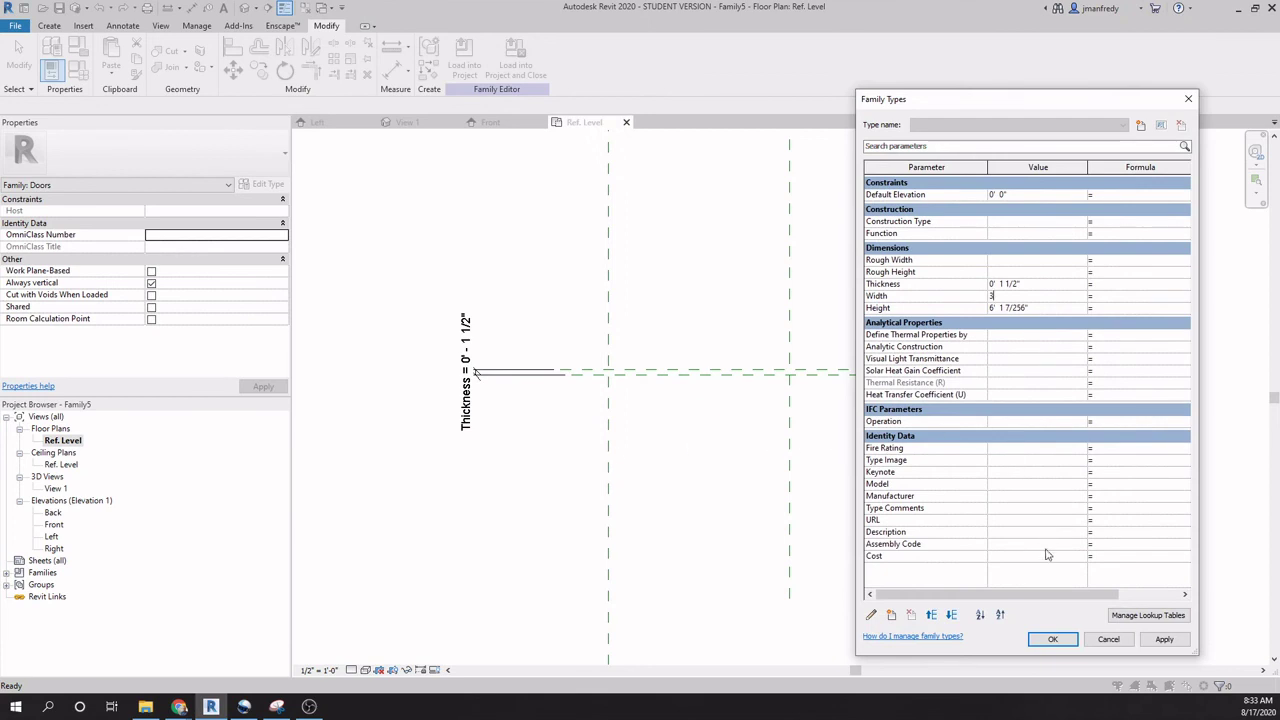
left_click(1165, 640)
left_click(1052, 309)
type("7")
left_click(1150, 640)
left_click(1054, 639)
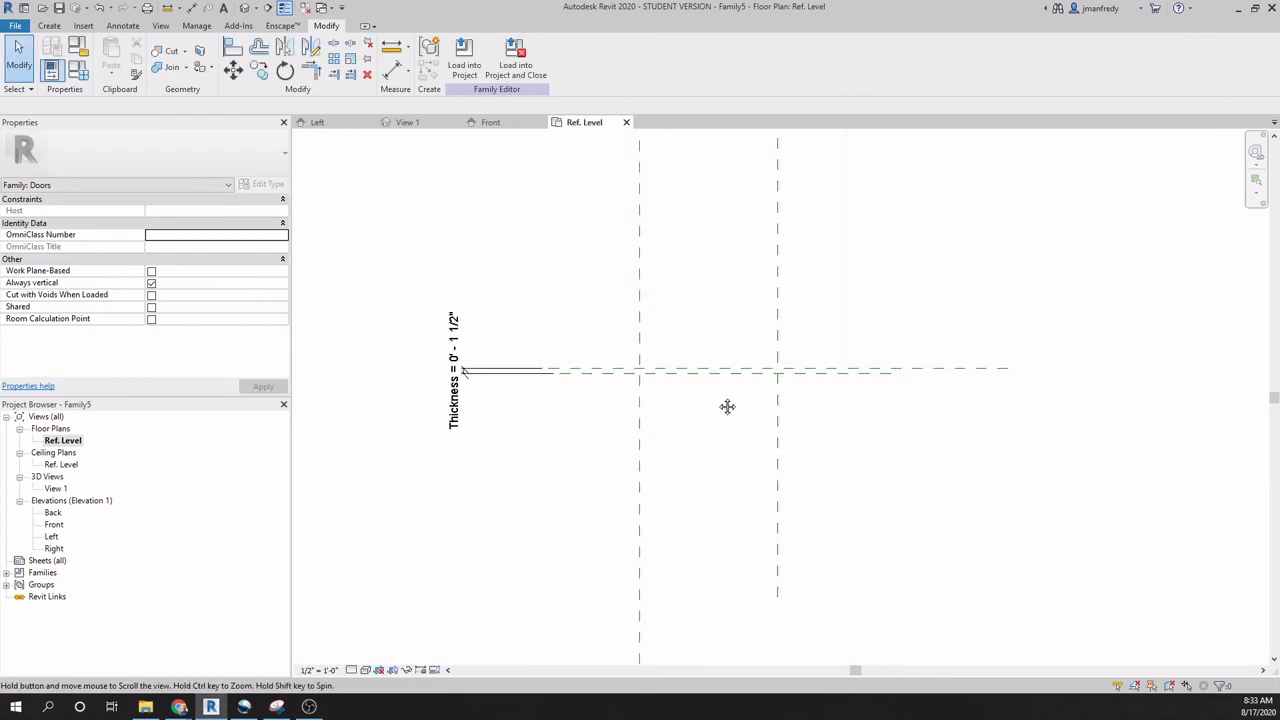
In the Front elevation, start an extrusion and sketch a rectangle about 2'-6" by 6'-3" inside the Width and Height reference planes.
double_click(54, 525)
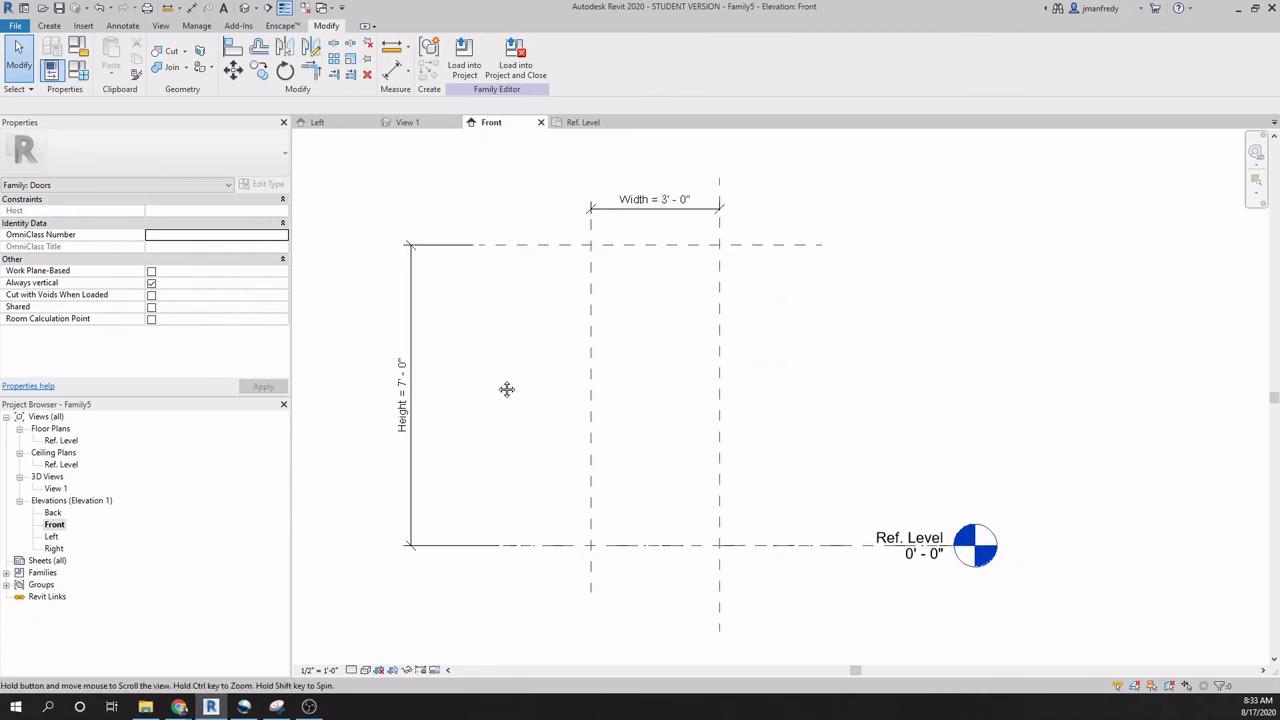
middle_click_drag(507, 389, 501, 389)
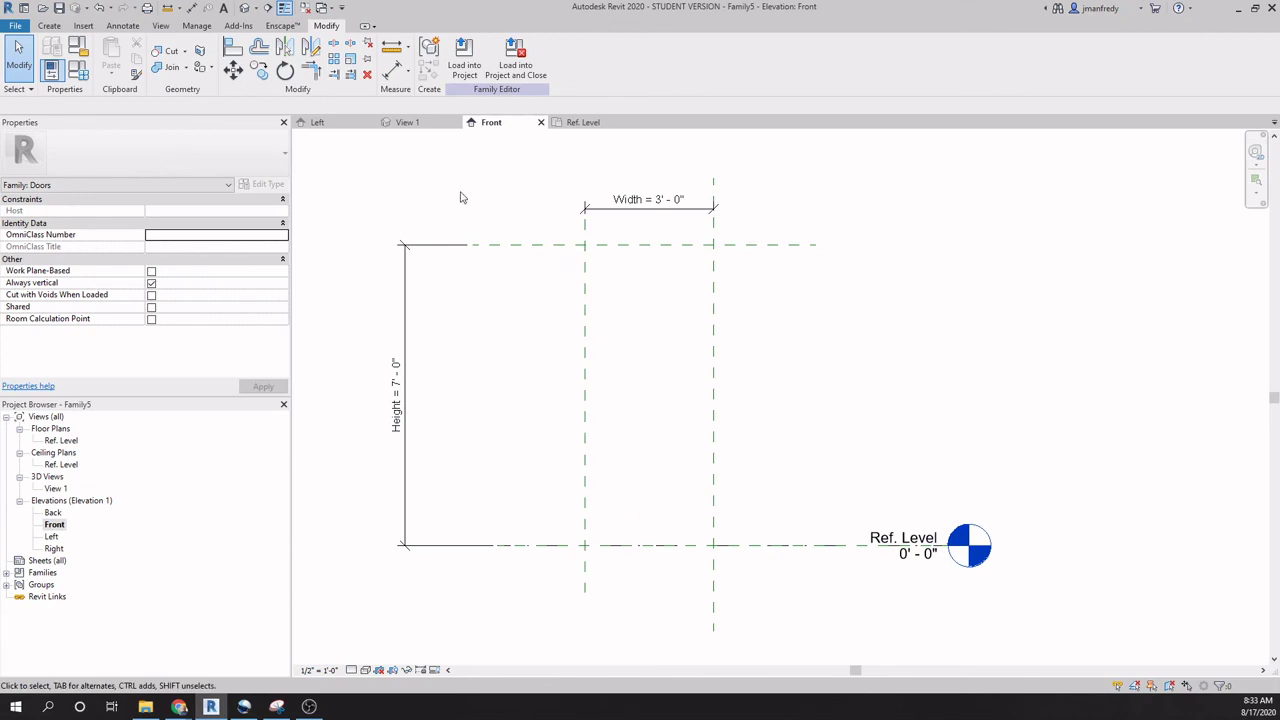
left_click(46, 27)
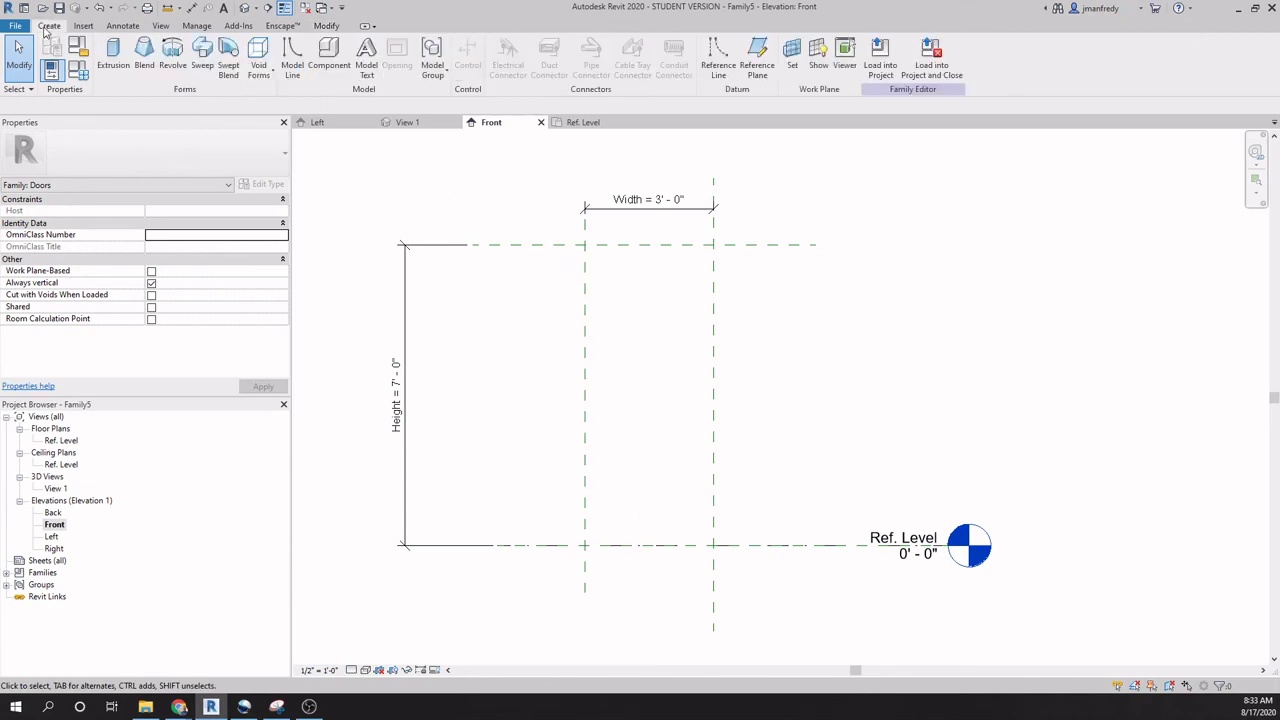
left_click(113, 55)
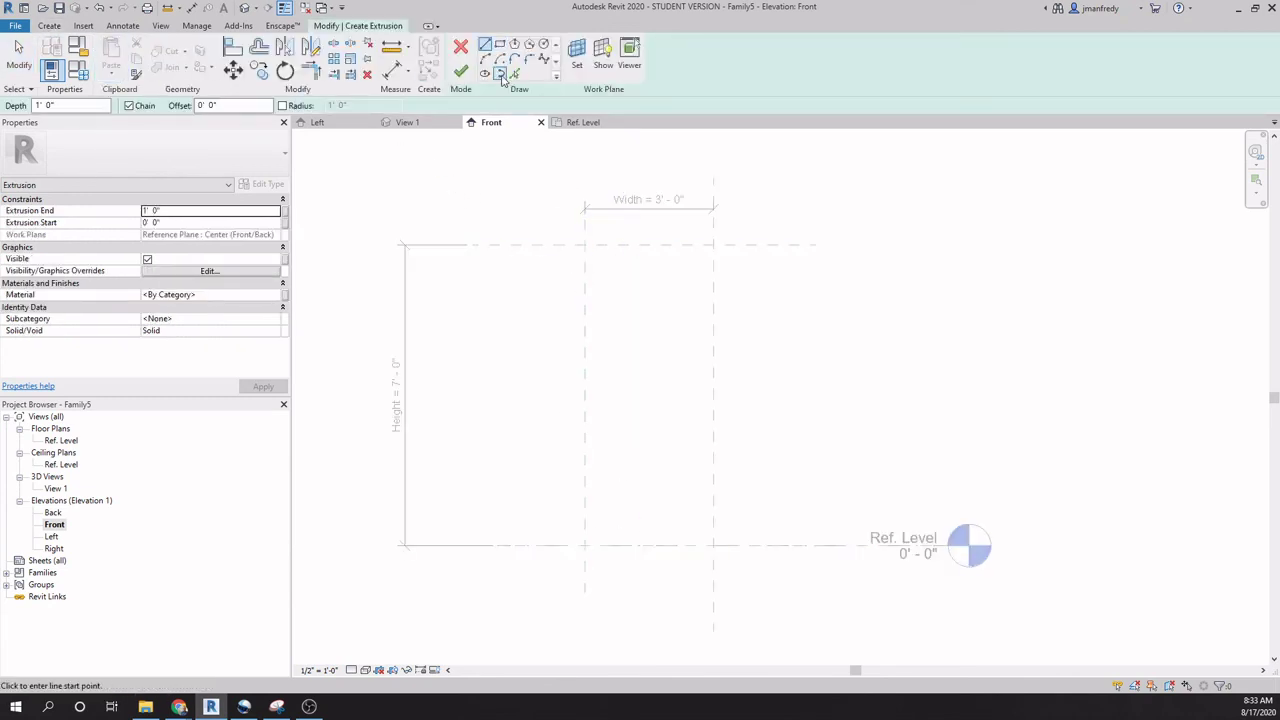
left_click(499, 45)
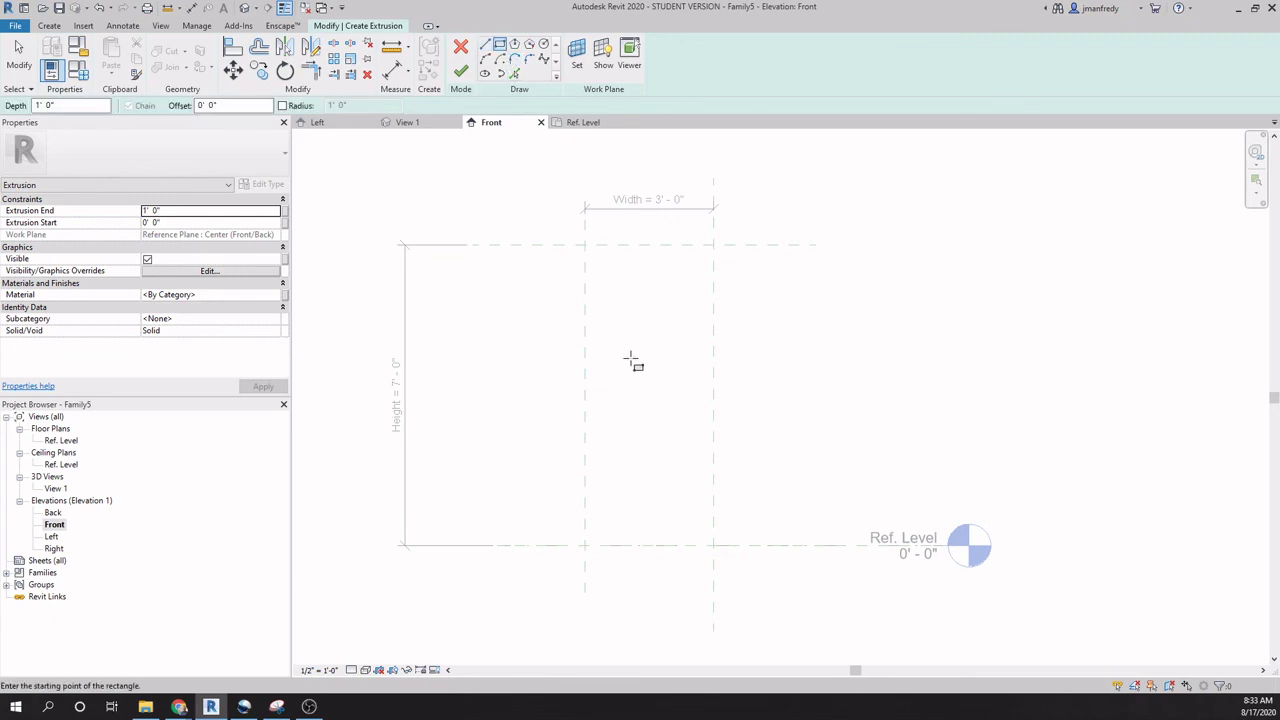
left_click(598, 261)
left_click(706, 527)
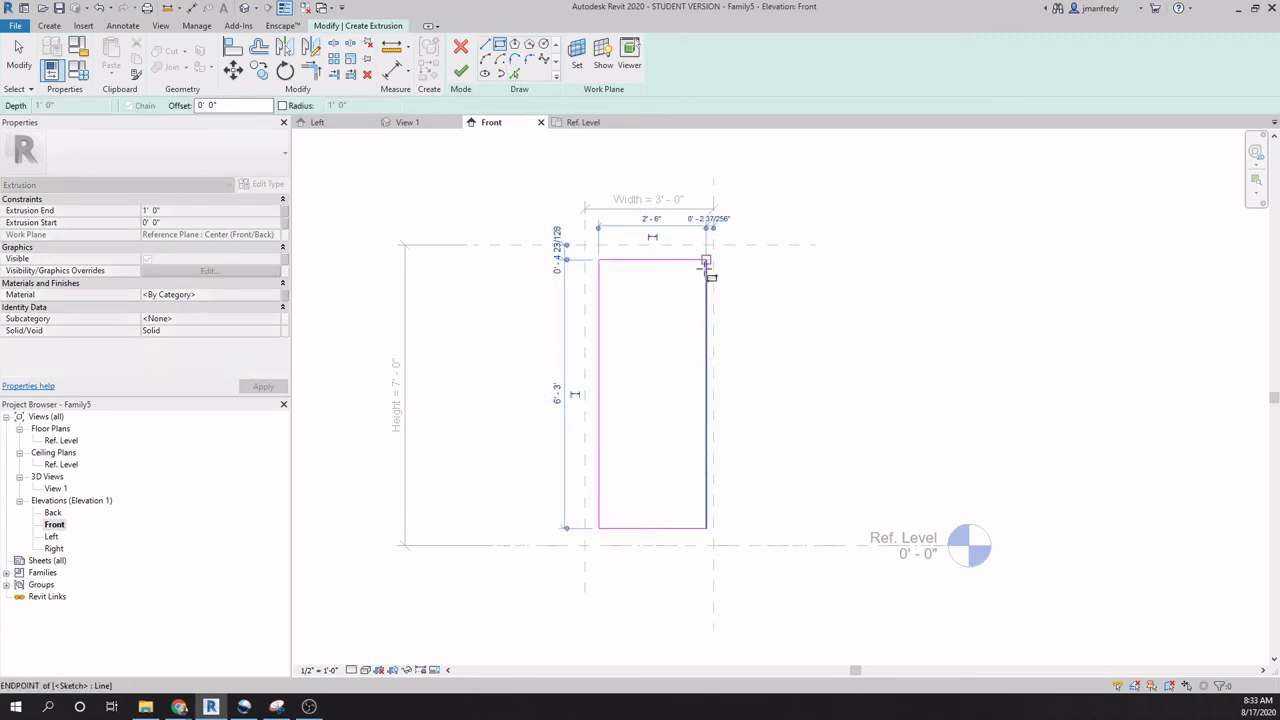
key("Escape")
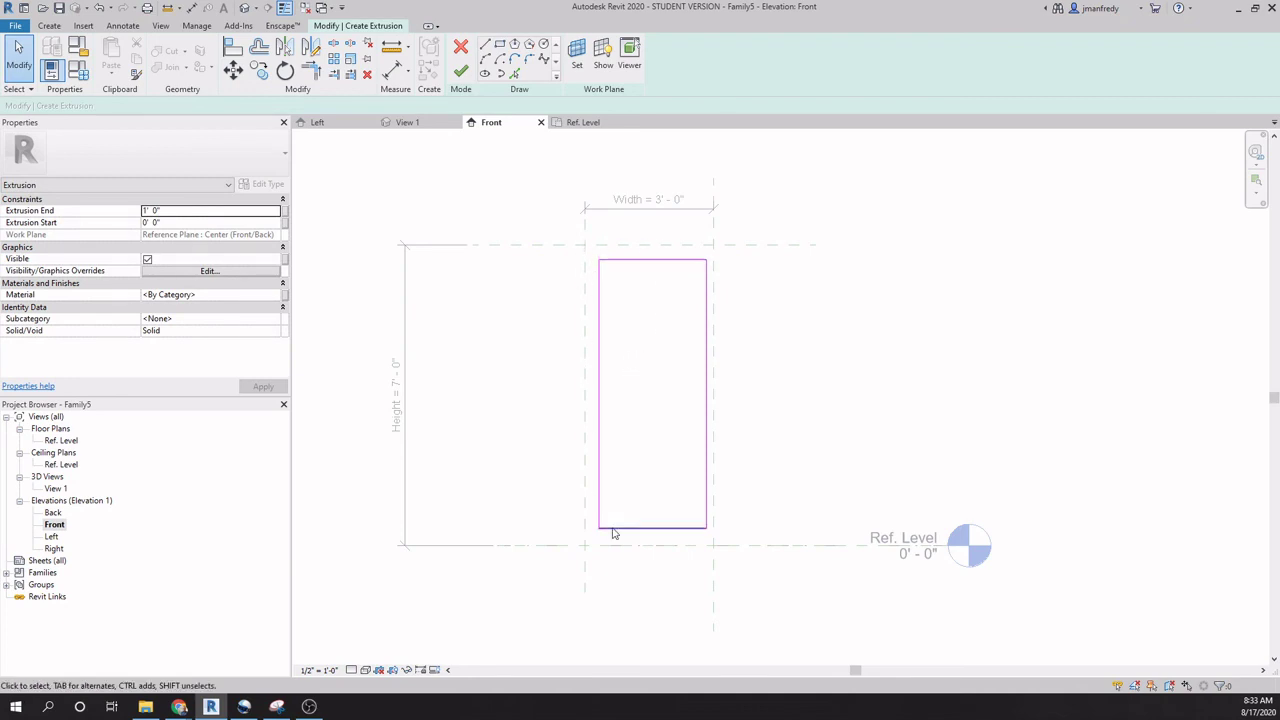
Align and lock the rectangle's left and top edges to the left vertical and upper horizontal reference planes.
key("a")
key("l")
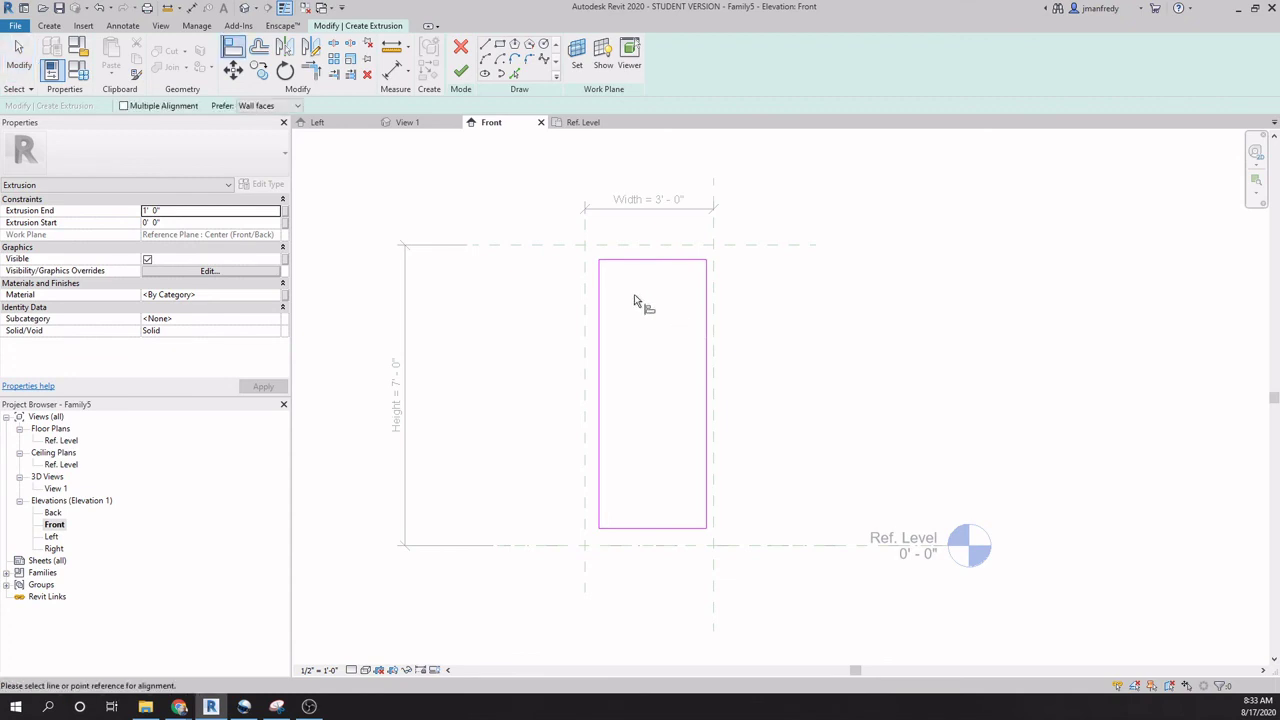
left_click(586, 337)
left_click(598, 337)
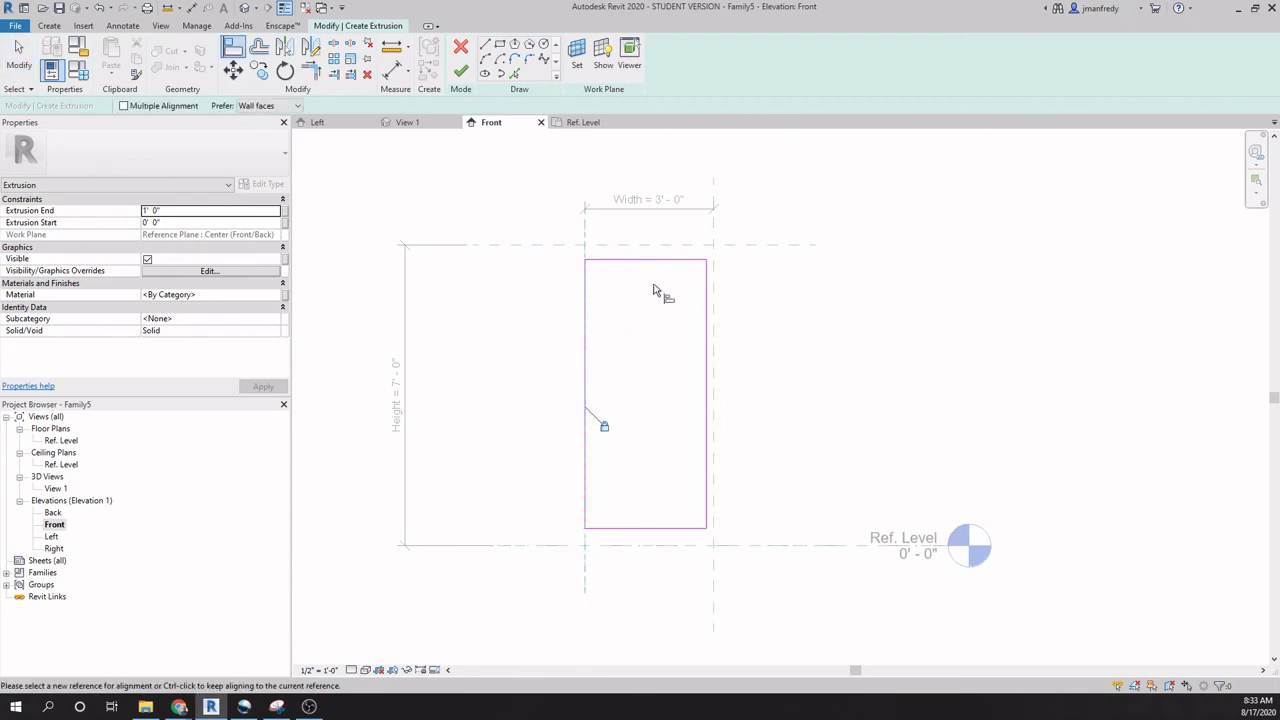
left_click(666, 247)
left_click(658, 261)
left_click(705, 318)
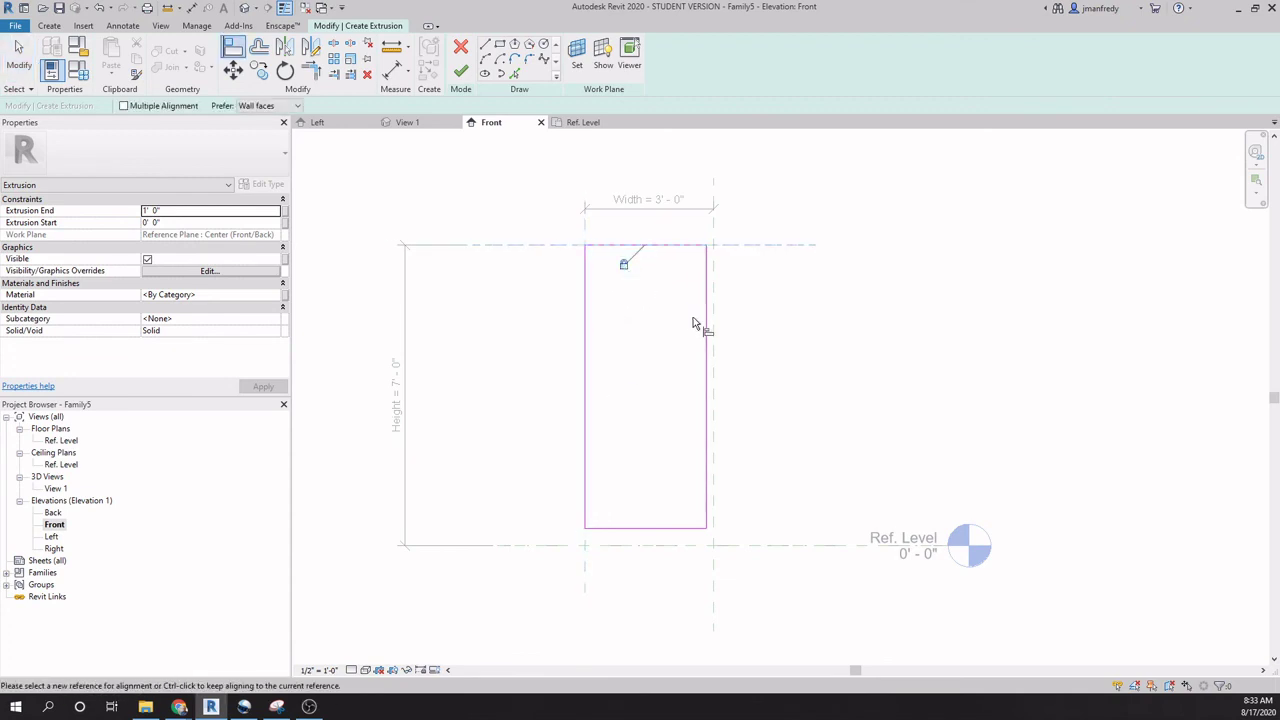
key("Escape")
key("Escape")
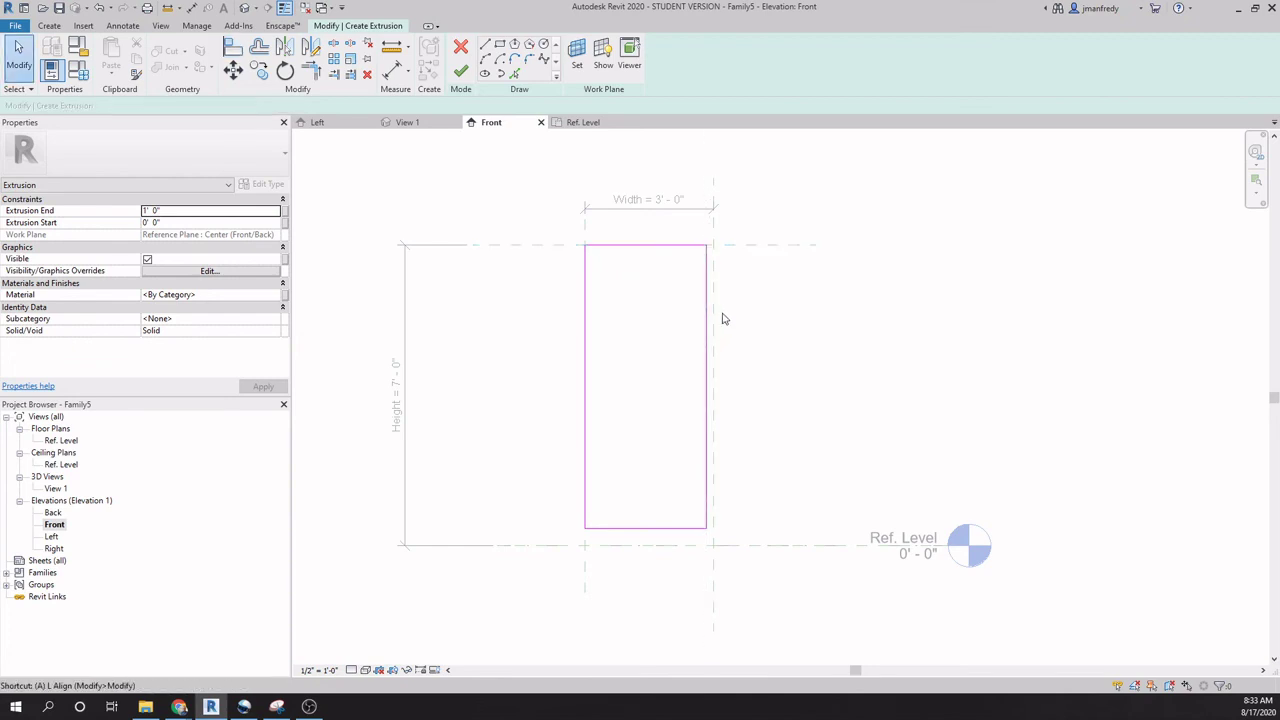
Align and lock the rectangle's right edge to the right reference plane and its bottom edge to the Ref. Level.
key("a")
key("l")
left_click(714, 322)
left_click(706, 360)
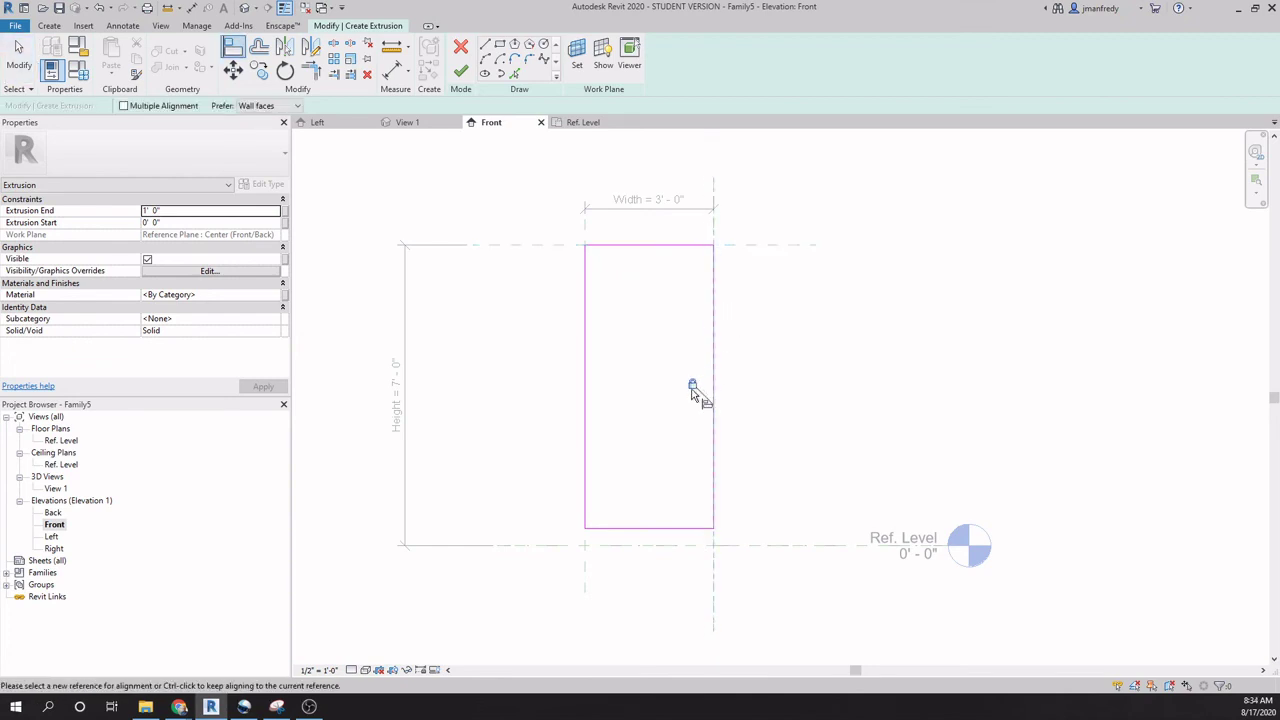
left_click(636, 546)
left_click(655, 528)
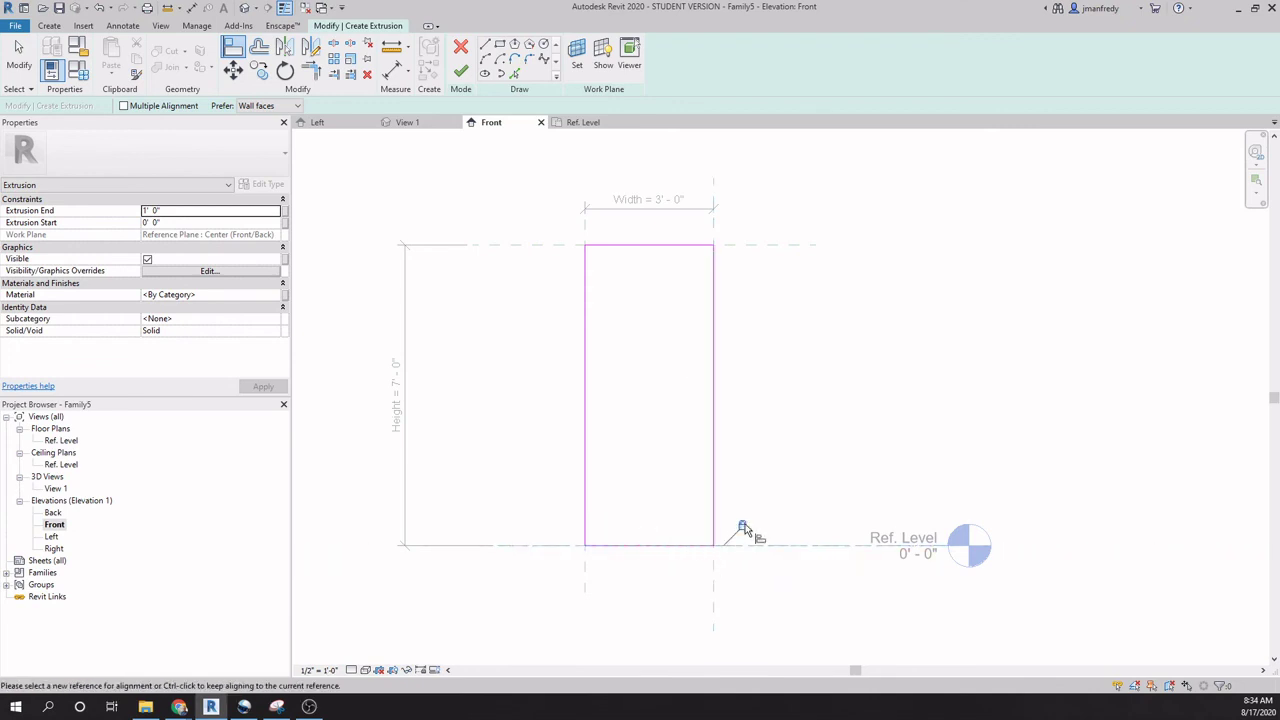
left_click(639, 336)
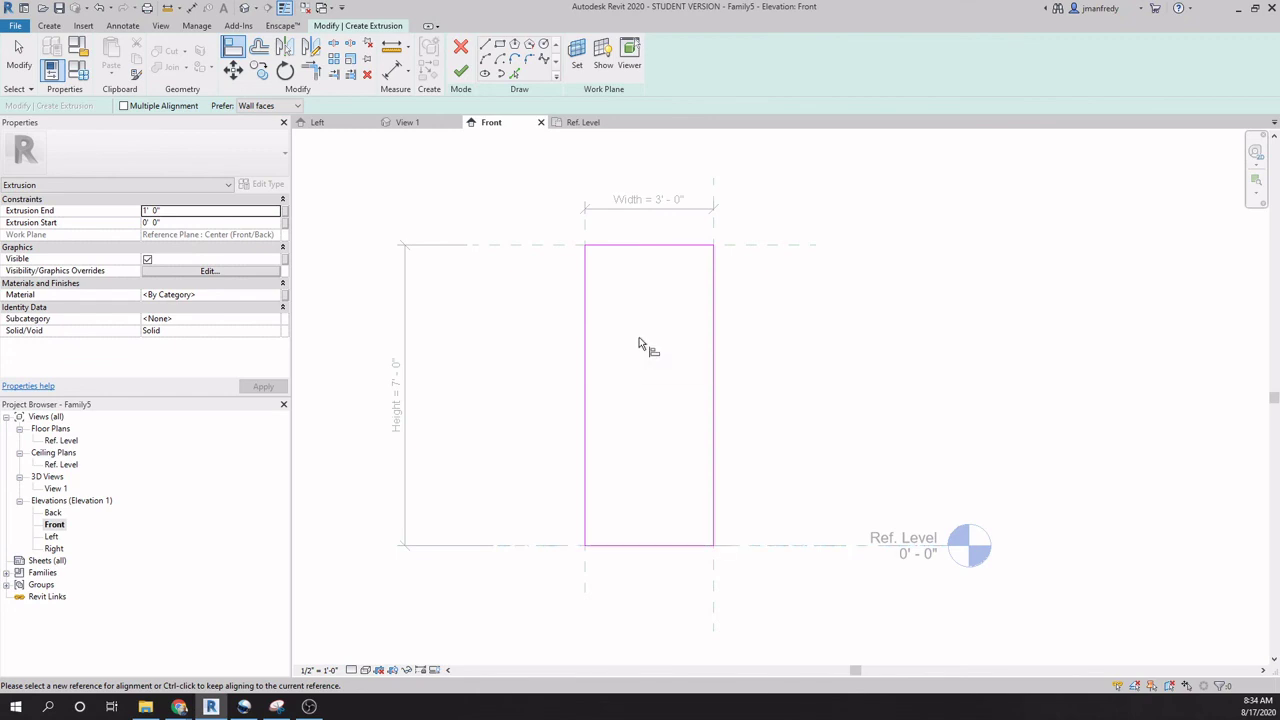
Finish the panel extrusion and inspect it in the 3D view.
left_click(461, 72)
left_click(503, 337)
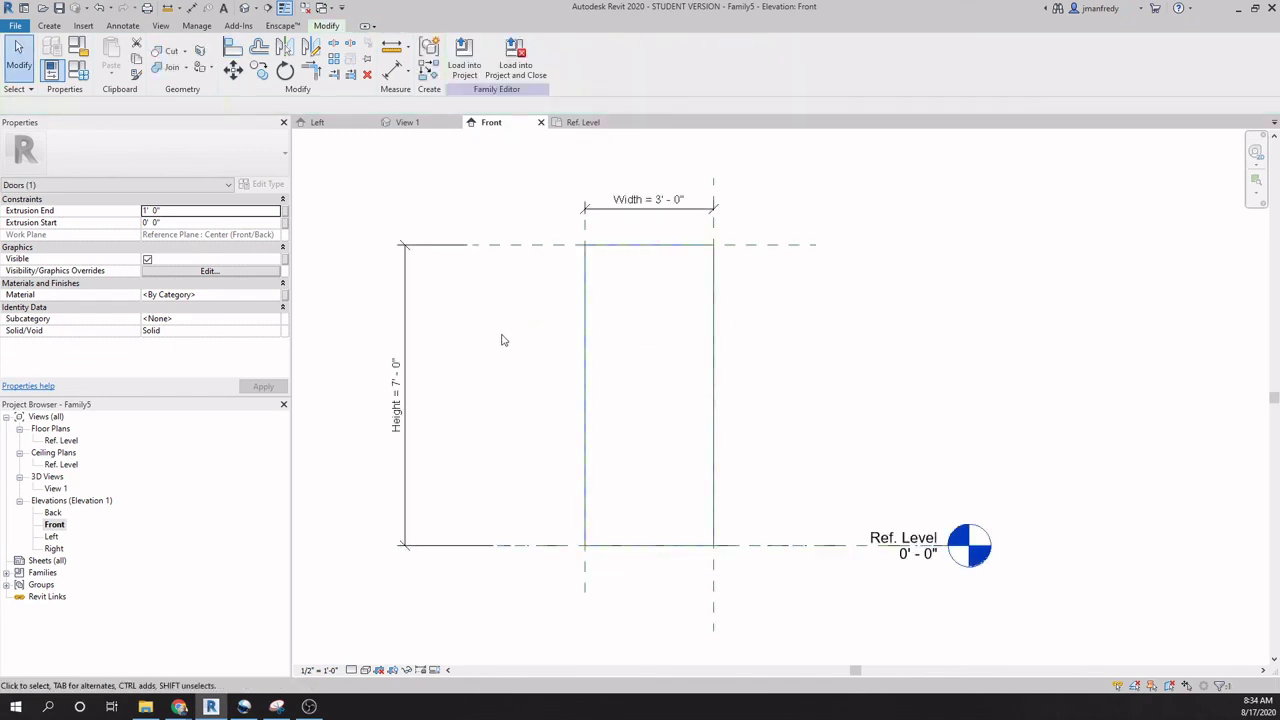
left_click(240, 9)
mouse_move(709, 406)
middle_mouse_down("shift")
mouse_move(569, 317)
mouse_move(696, 387)
middle_mouse_up("shift")
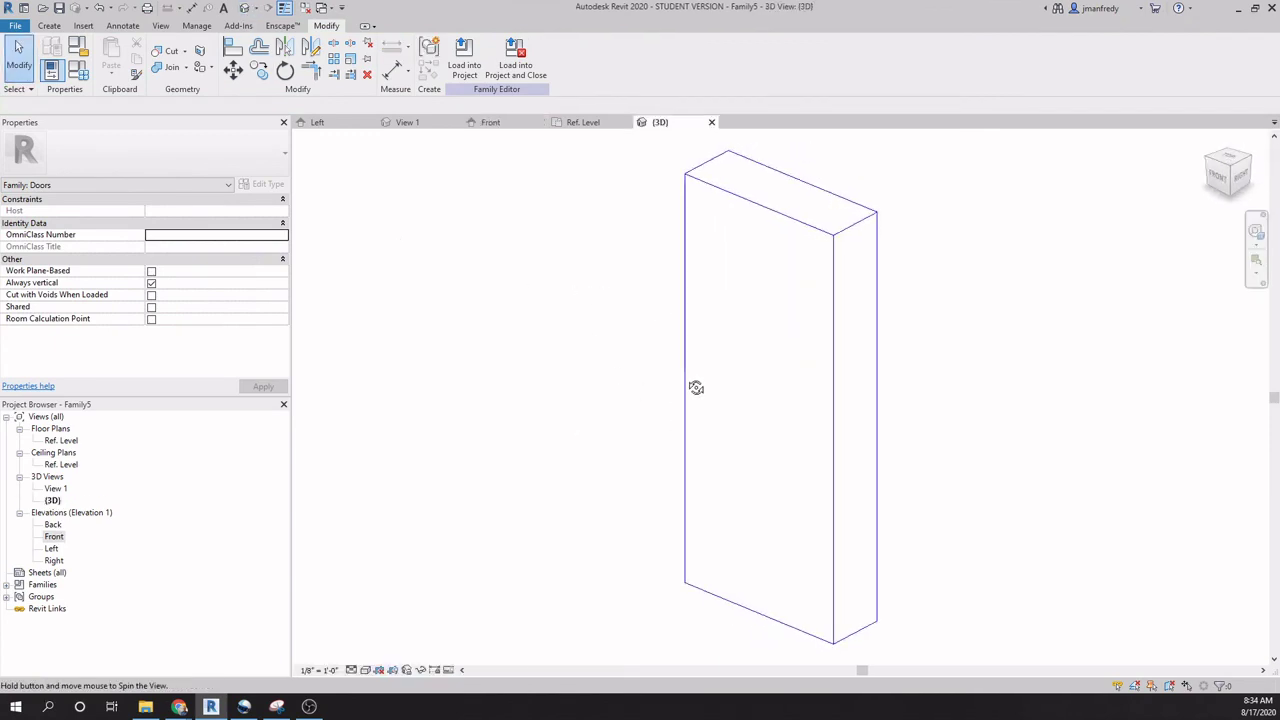
In the Ref. Level plan, align the panel extrusion's front face to the lower Thickness reference plane.
double_click(61, 440)
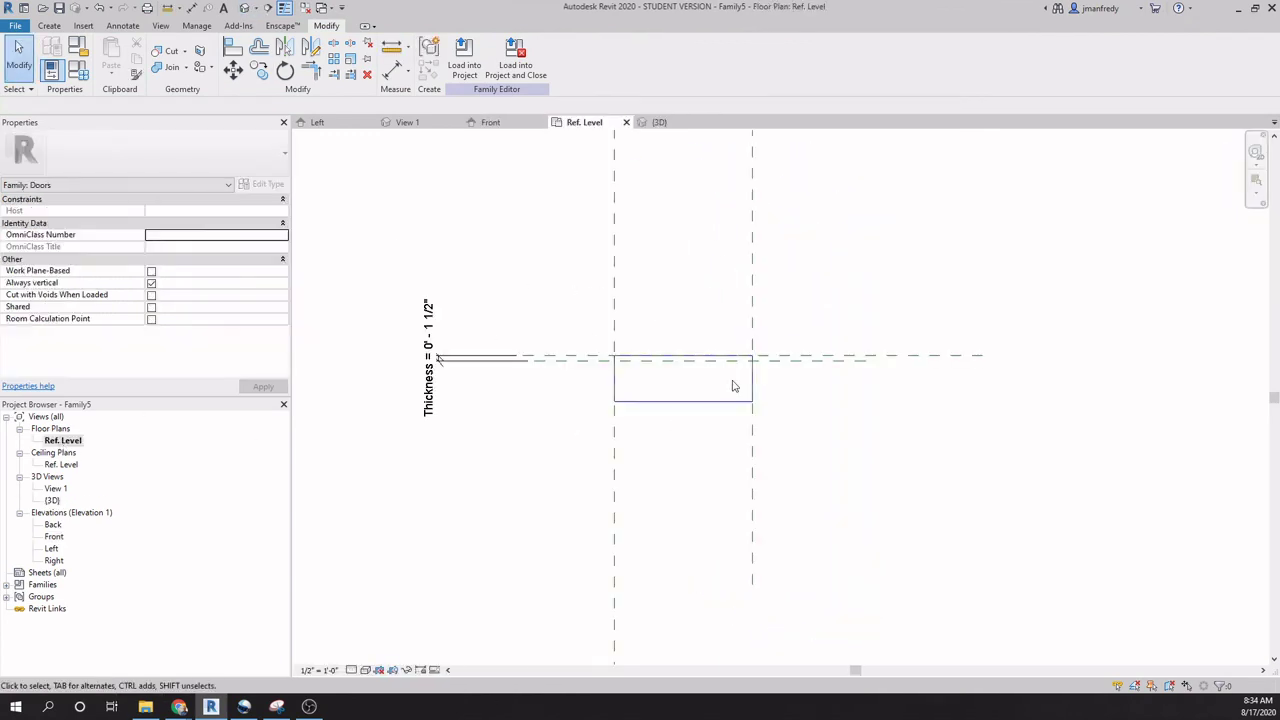
scroll(688, 374, "up", 2)
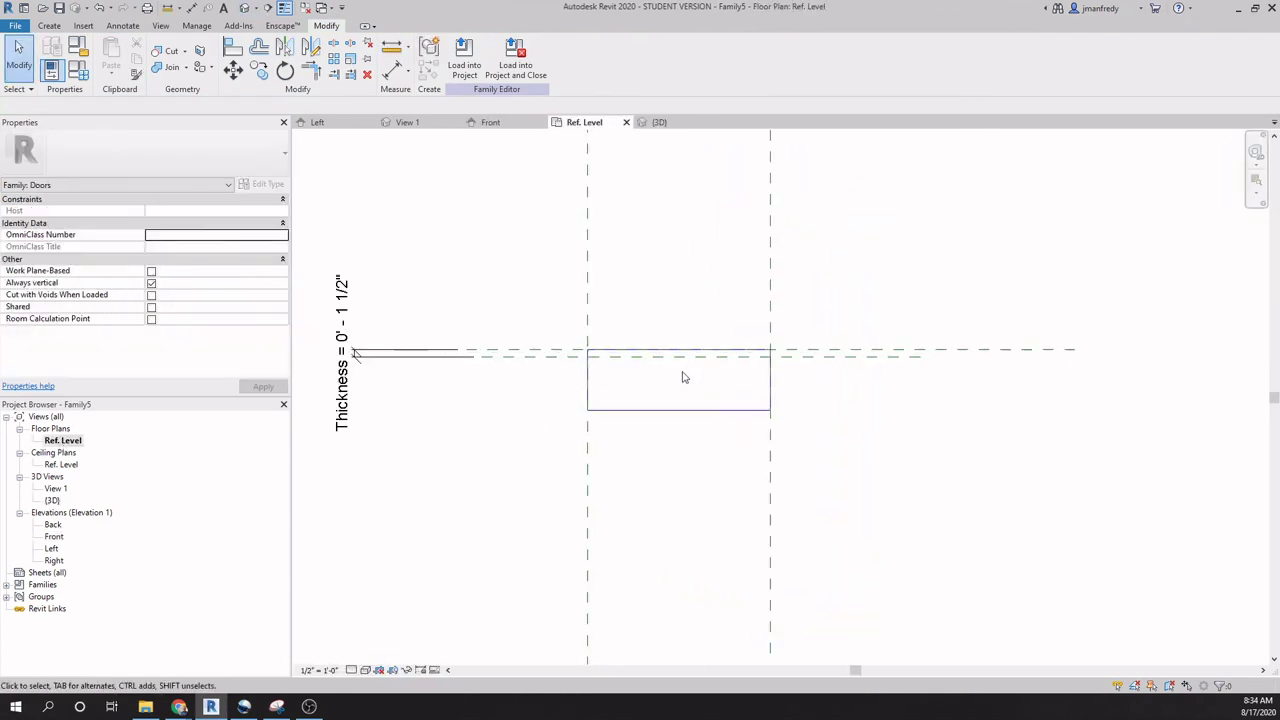
left_click(840, 348)
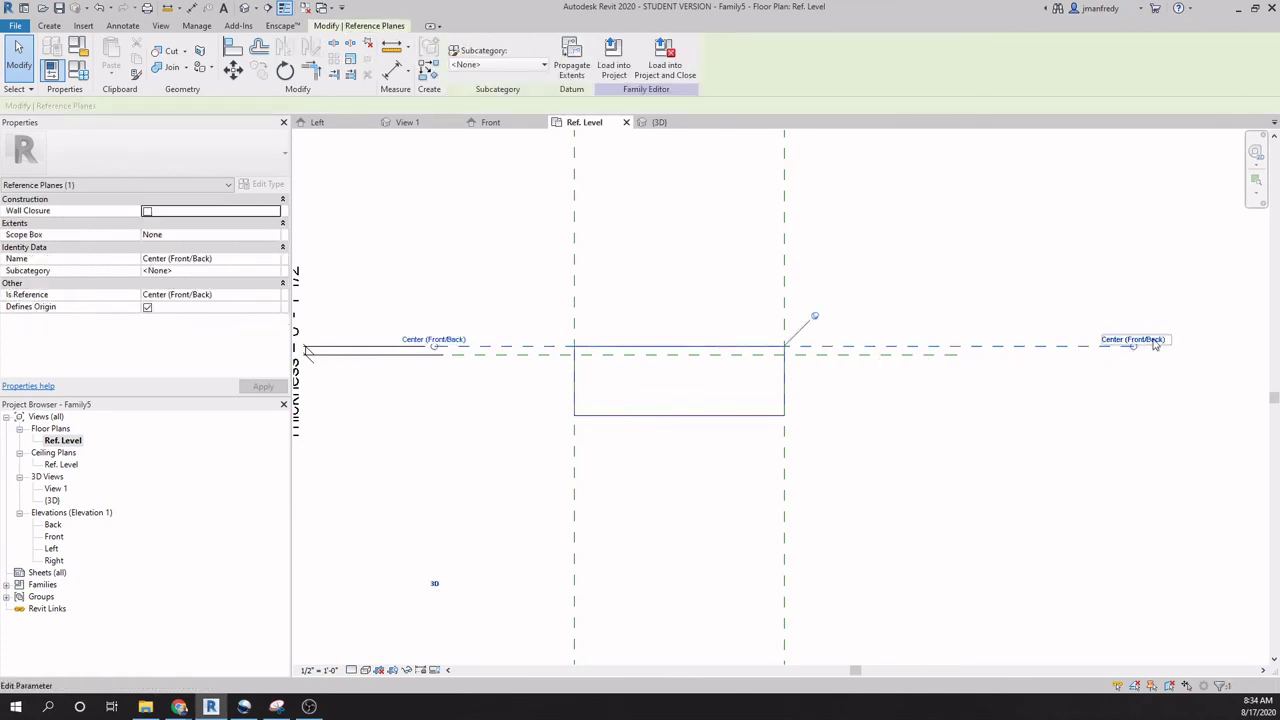
left_click(731, 366)
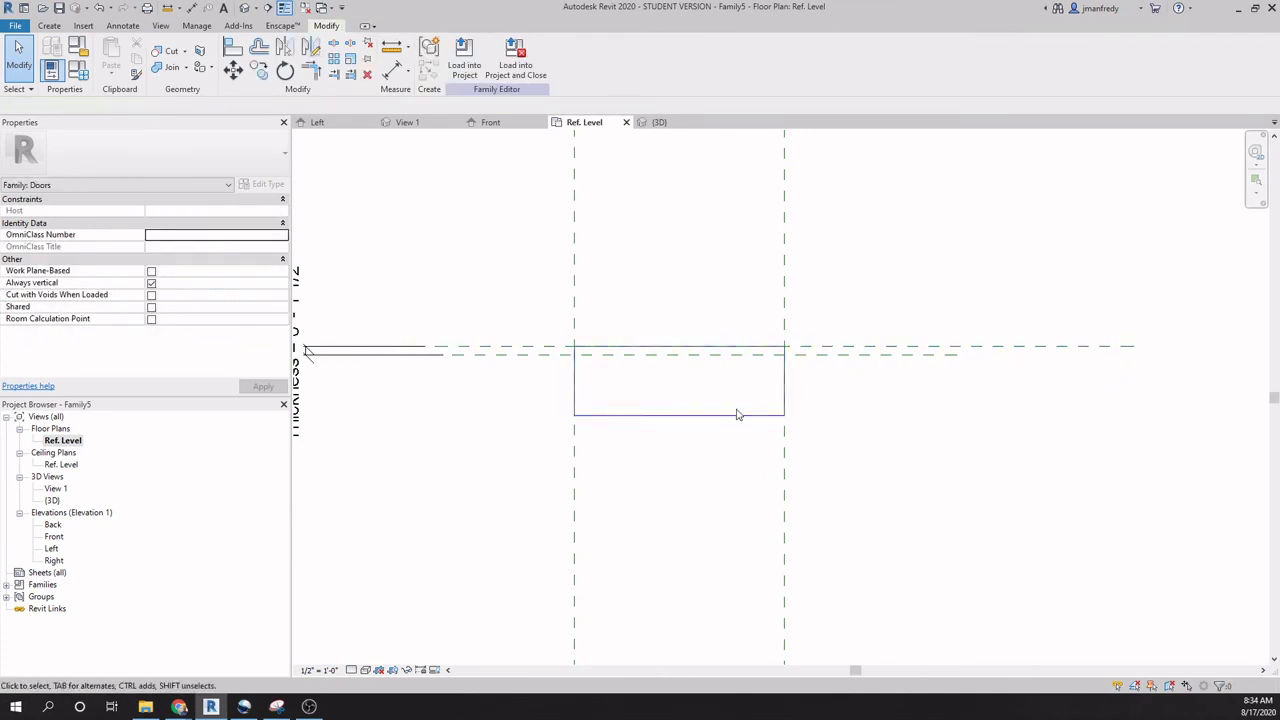
middle_click_drag(729, 434, 817, 431)
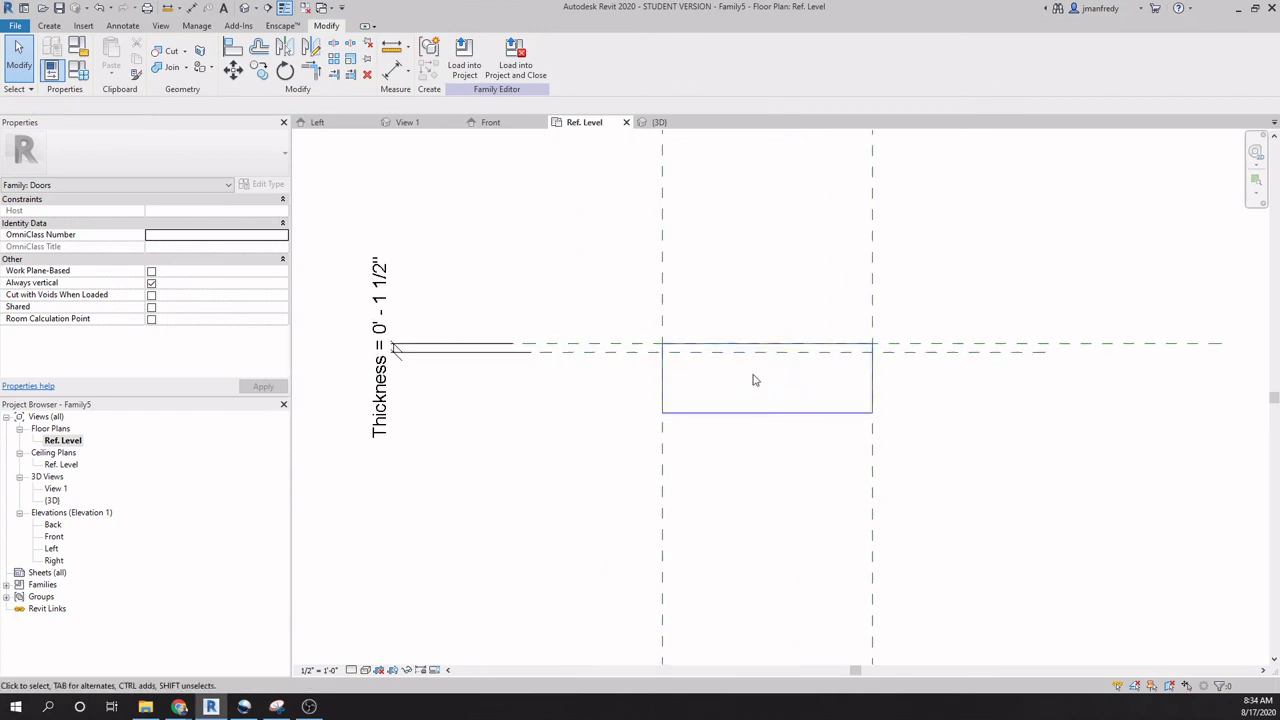
key("a")
key("l")
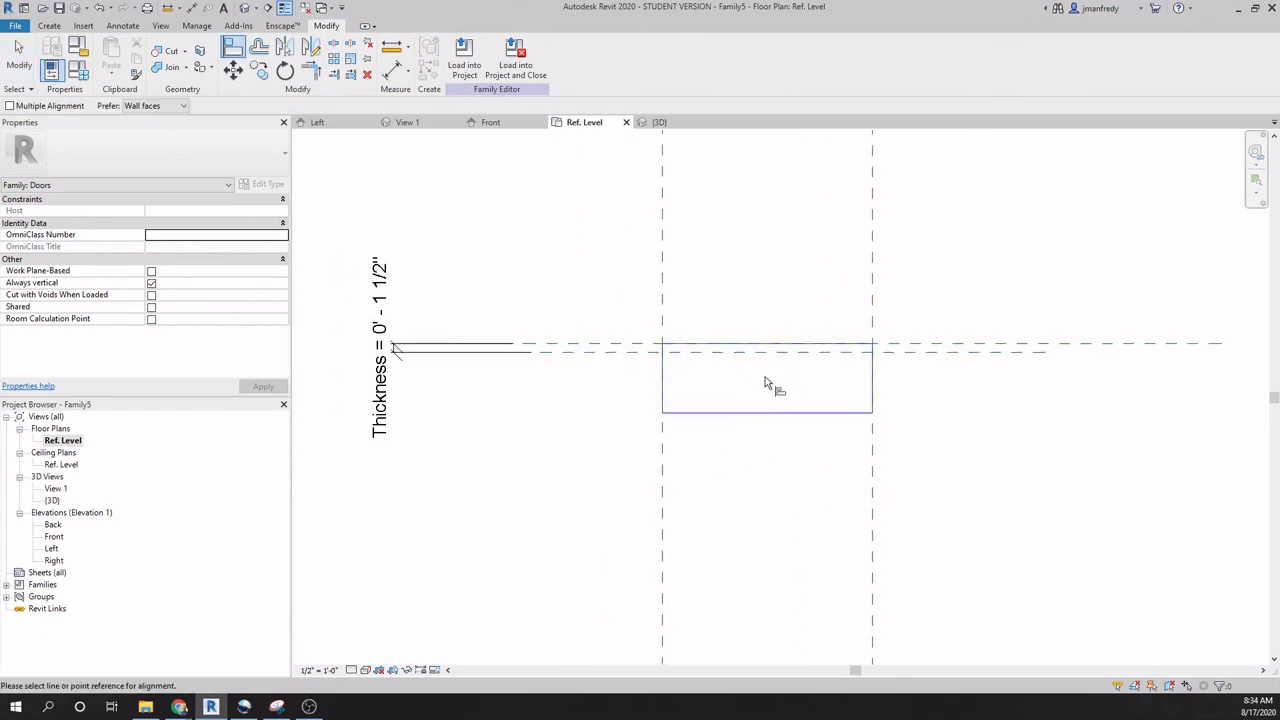
left_click(771, 365)
left_click(786, 414)
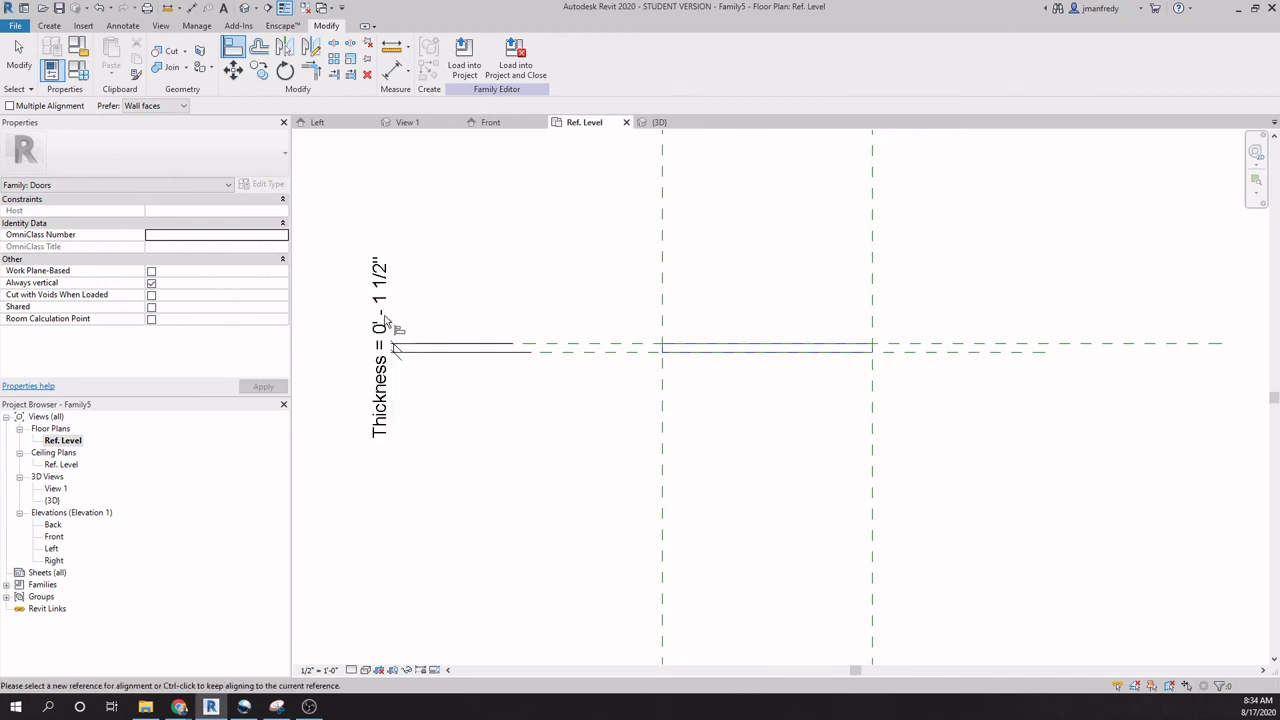
key("Escape")
key("Escape")
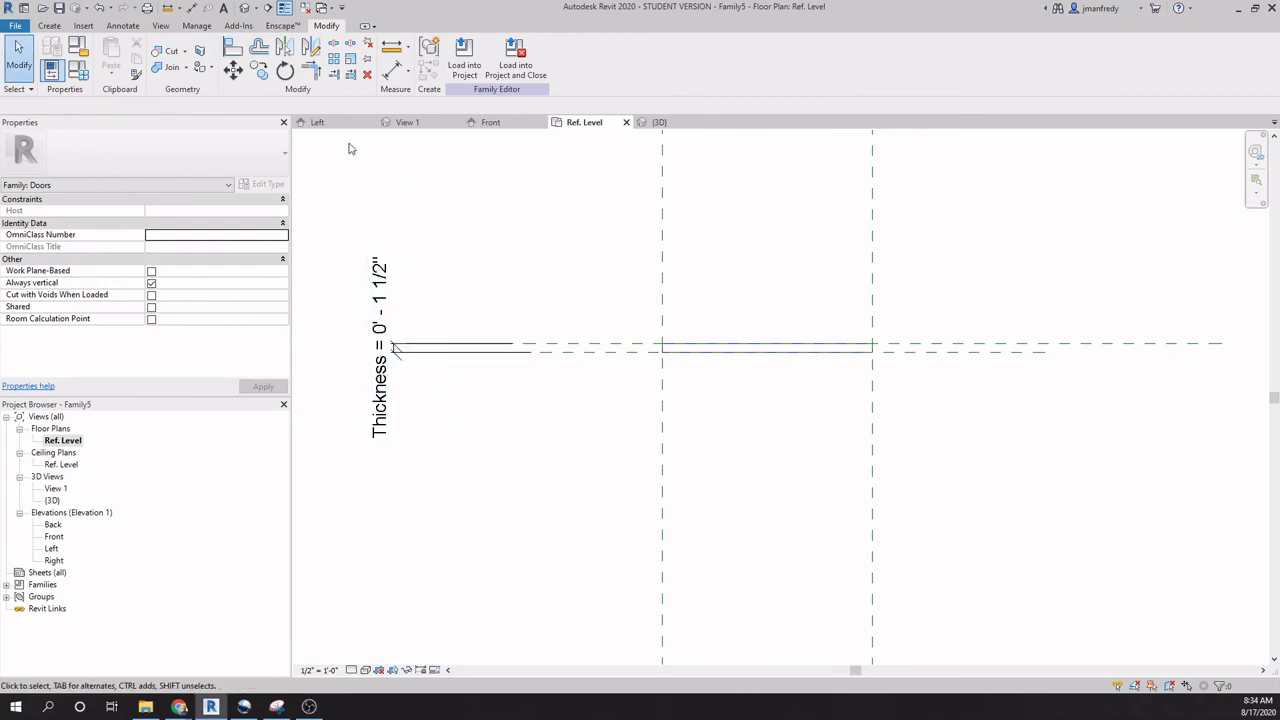
Turn on Suppress 0 feet in the length format of the project units, and view the panel in 3D.
left_click(199, 27)
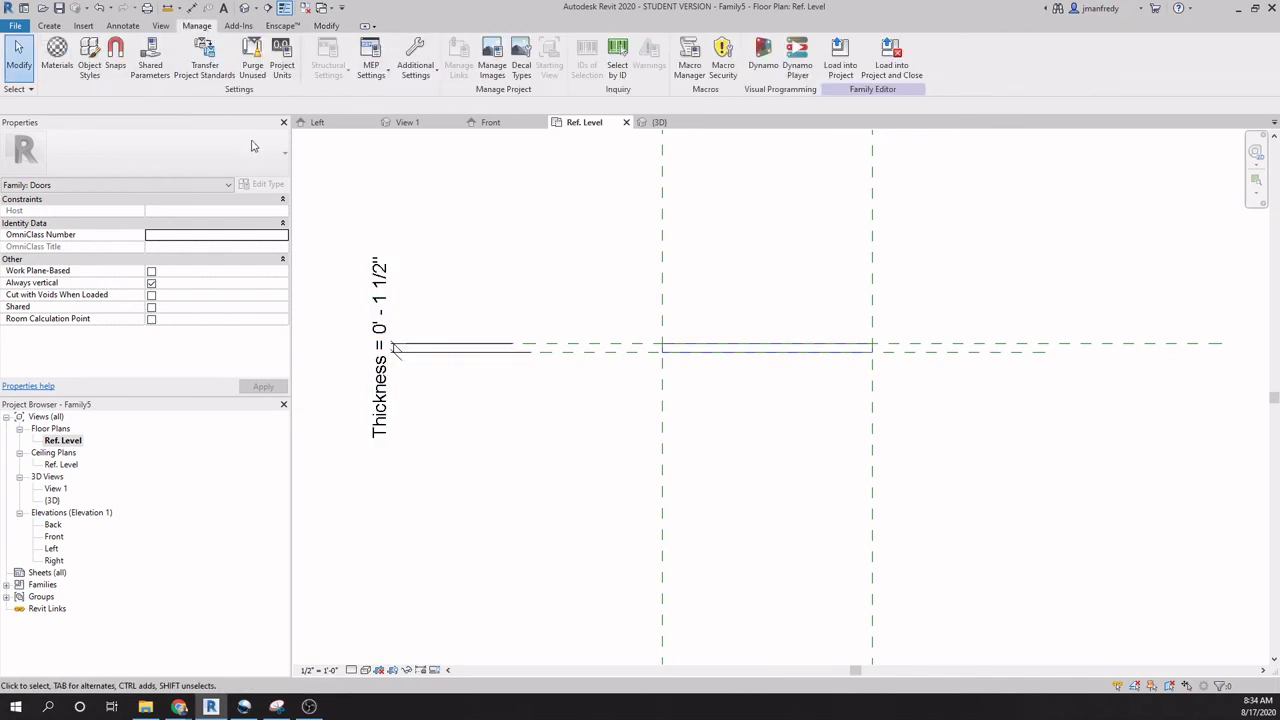
left_click(282, 62)
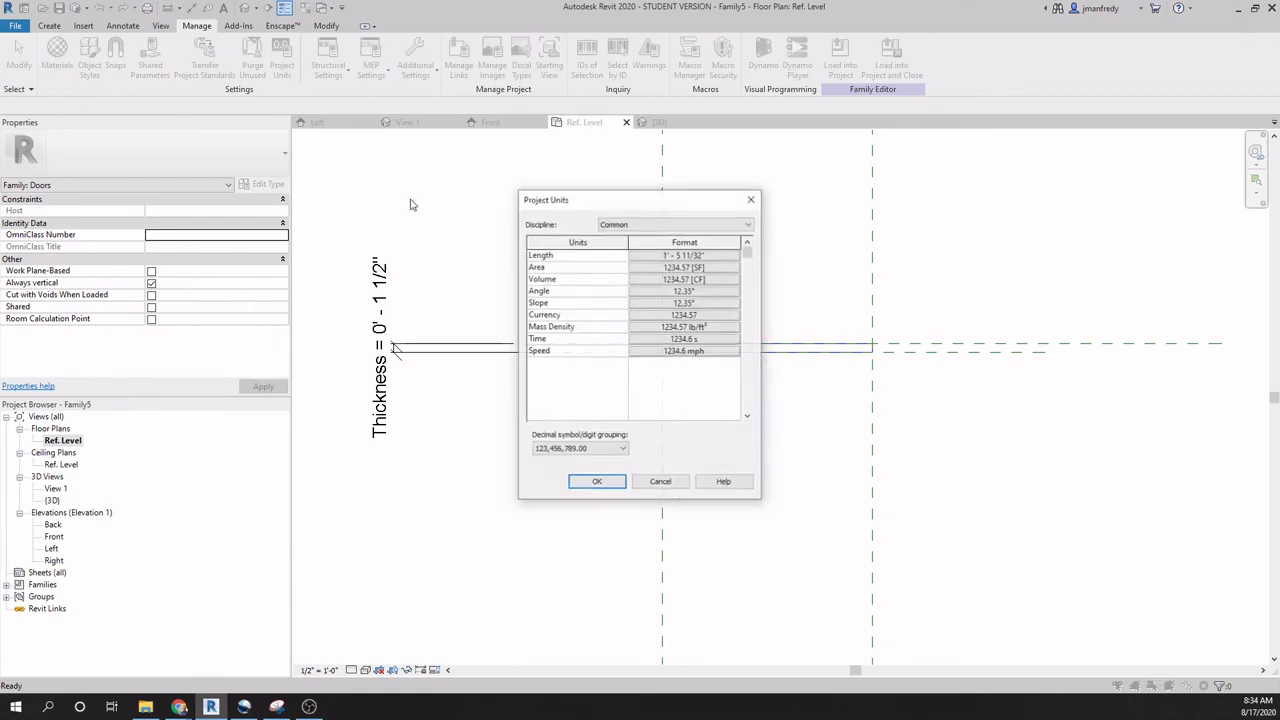
left_click(684, 255)
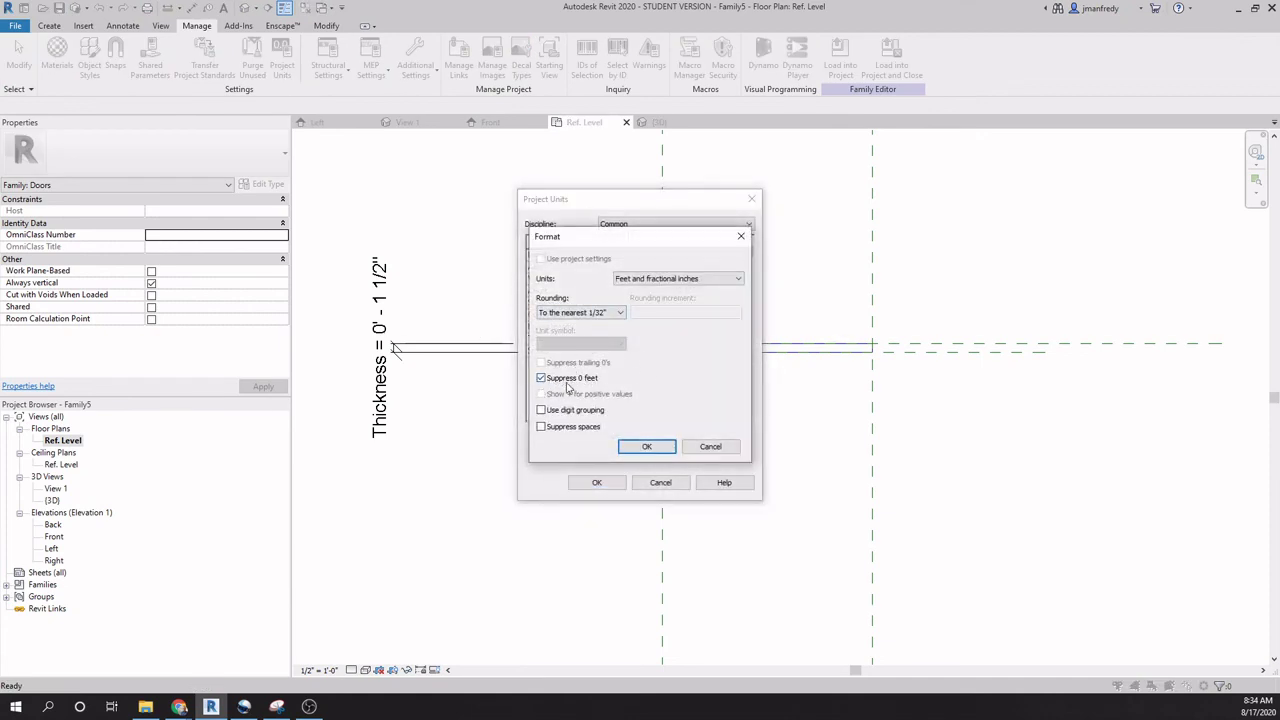
left_click(646, 446)
left_click(597, 482)
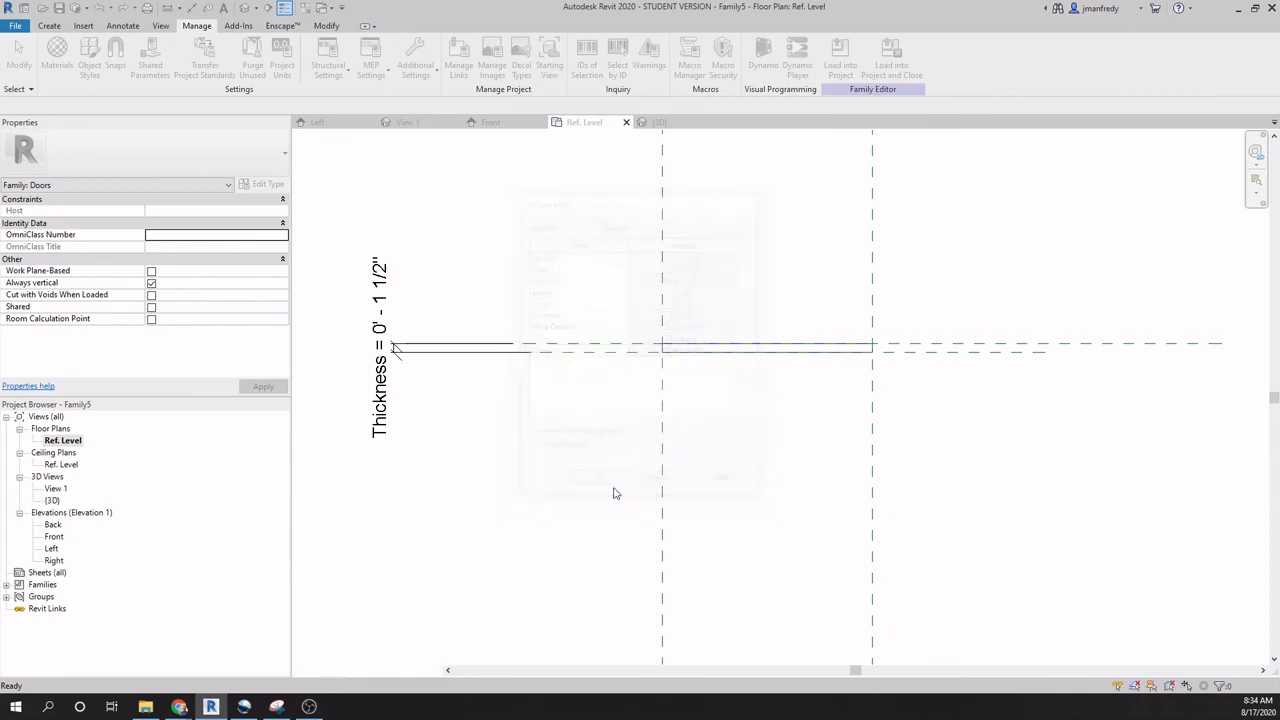
left_click(245, 10)
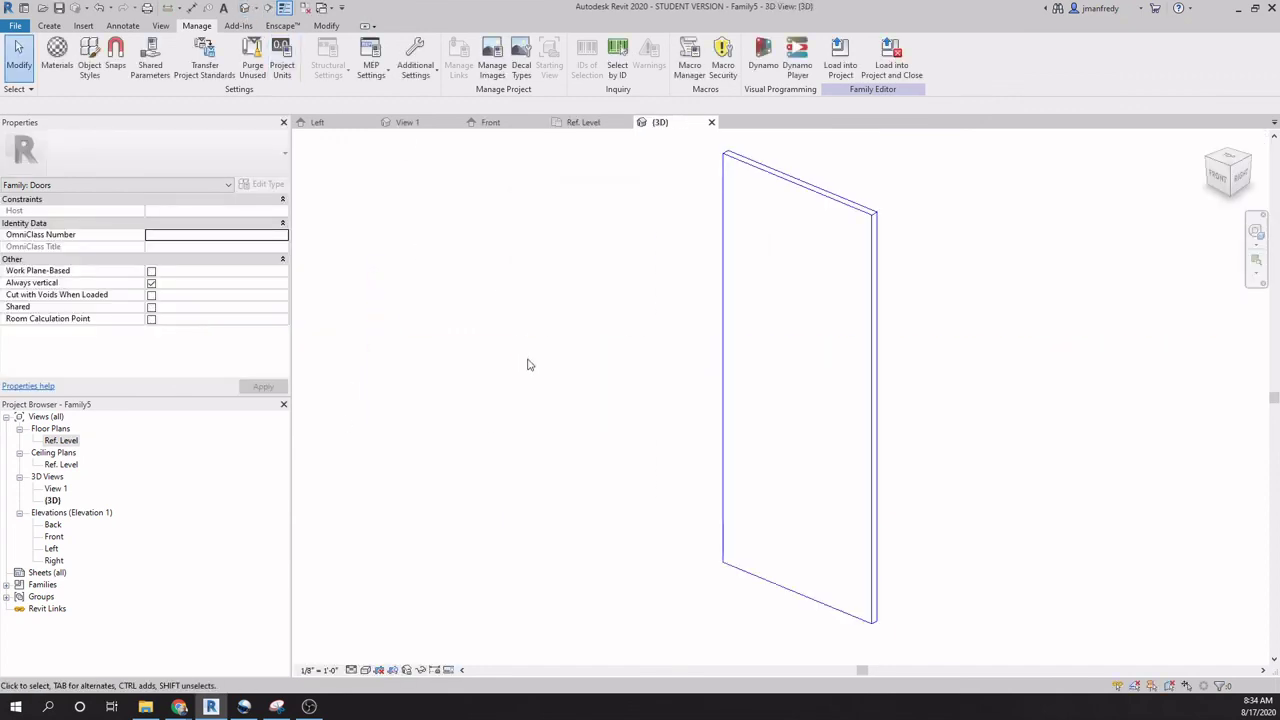
In the Front elevation, draw two vertical reference planes inside the panel near its left edge, the first about 5 1/2" in.
double_click(54, 537)
middle_click_drag(560, 343, 633, 339)
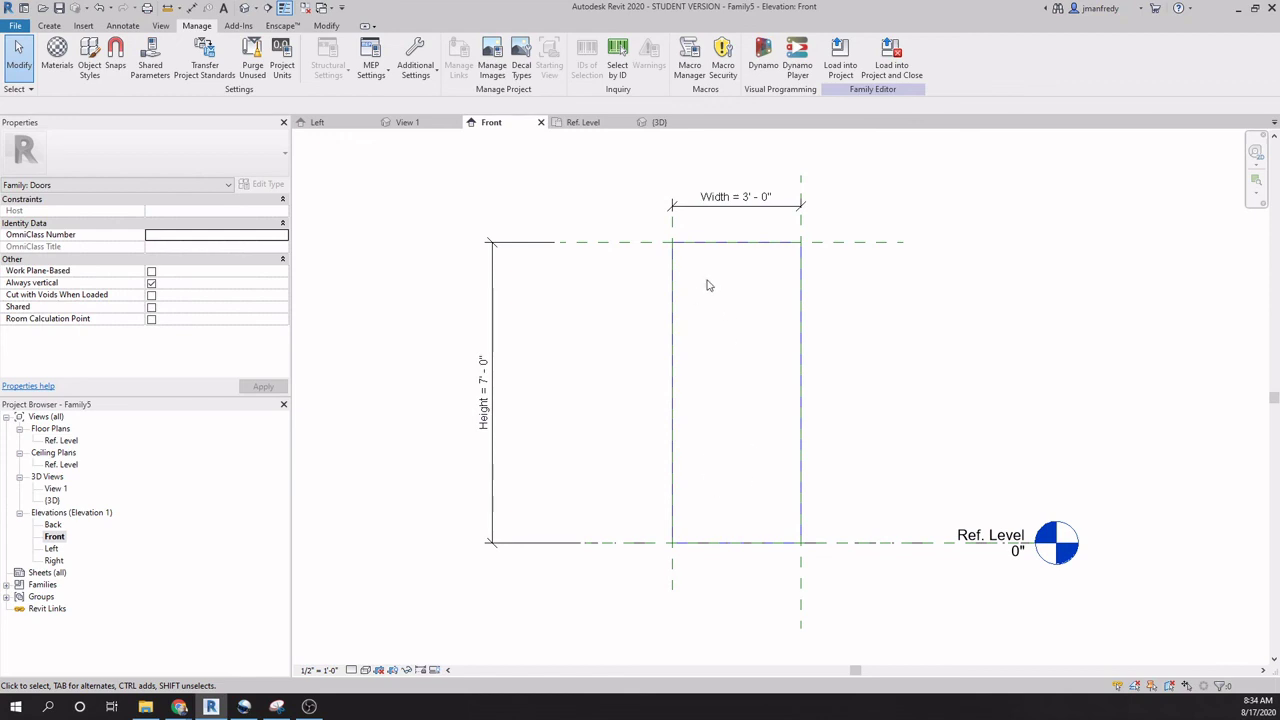
left_click(49, 25)
left_click(753, 80)
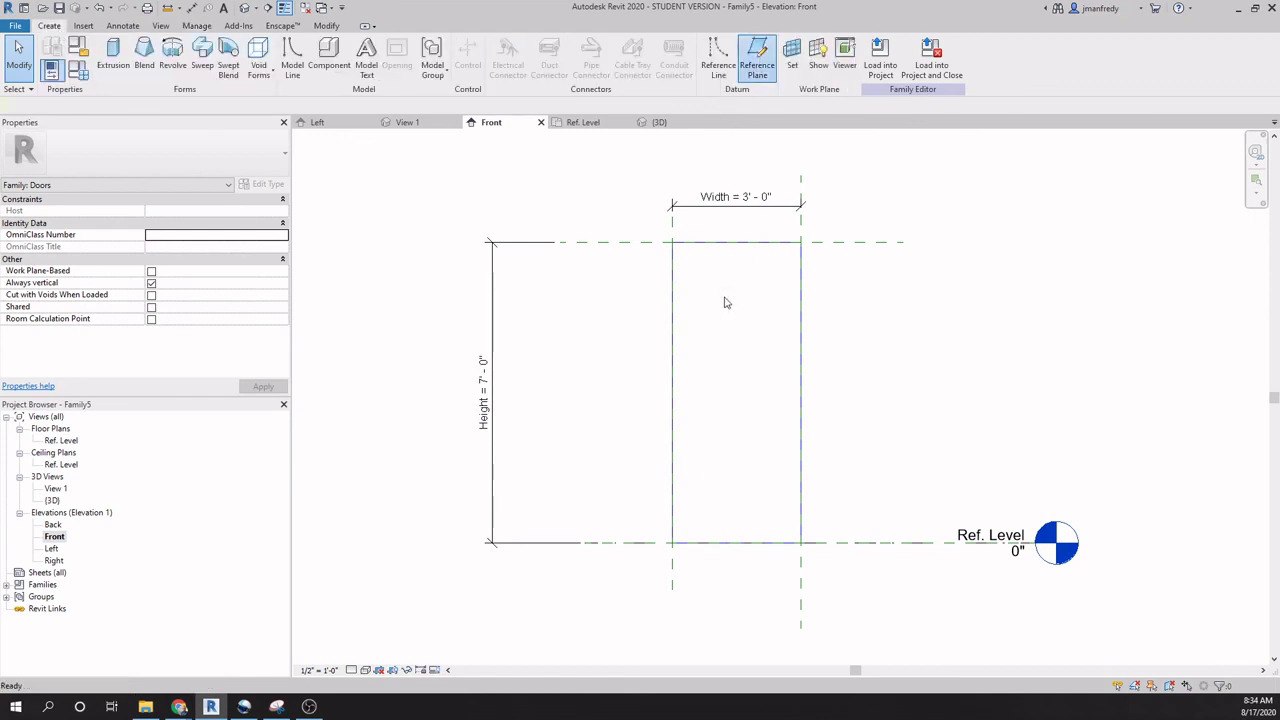
left_click(692, 260)
left_click(692, 504)
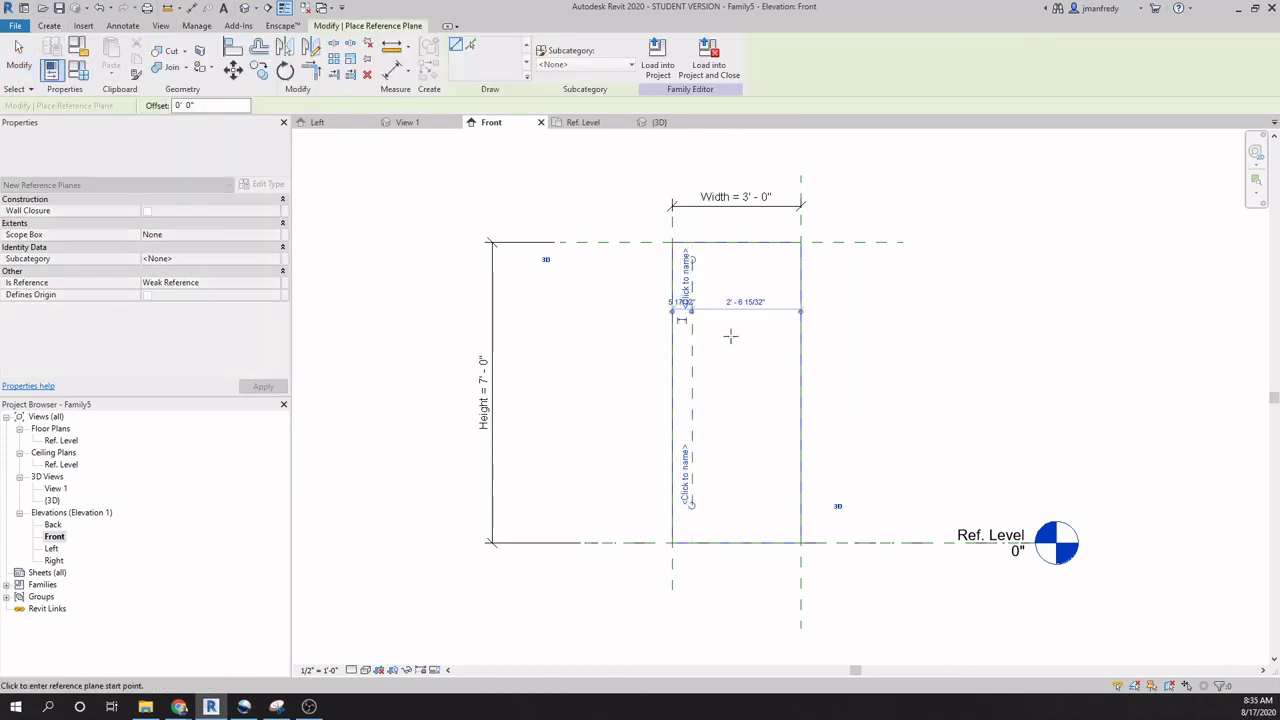
left_click(716, 260)
left_click(716, 505)
Draw two horizontal reference planes across the vertical pair, the lower about 2'-1" above Ref. Level and the upper about 3'-10" higher.
left_click(635, 287)
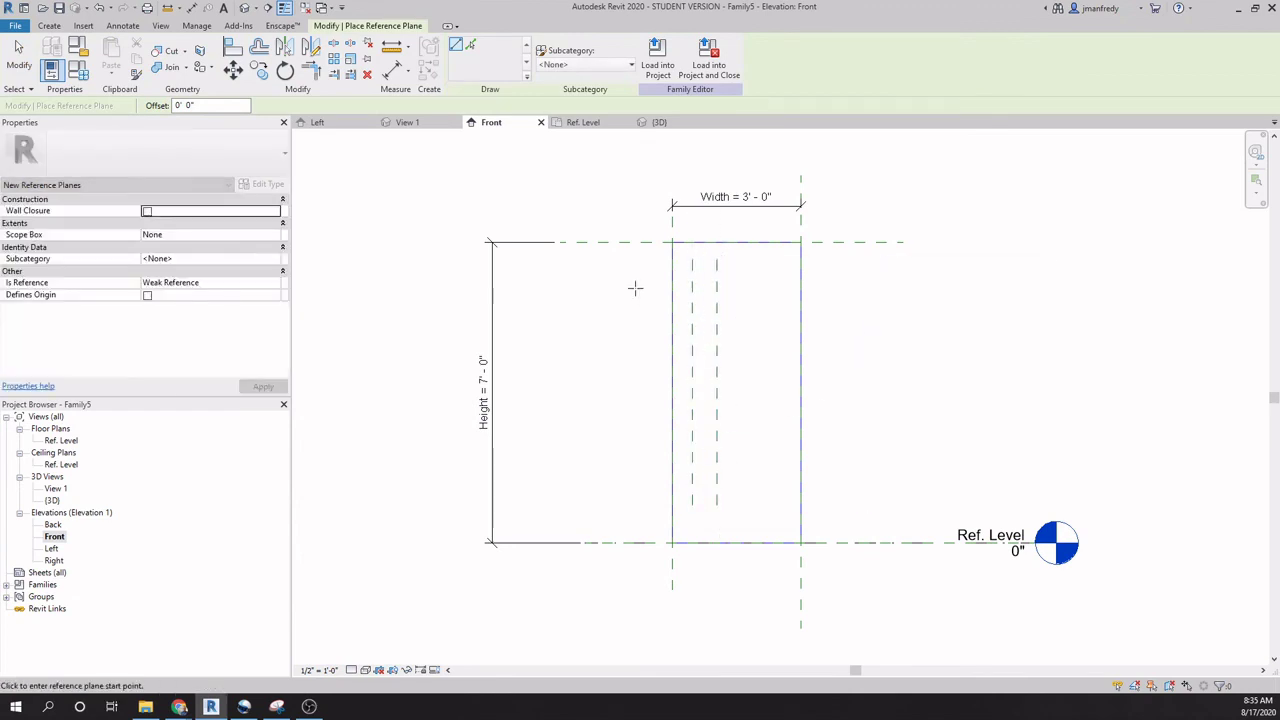
left_click(748, 287)
left_click(635, 453)
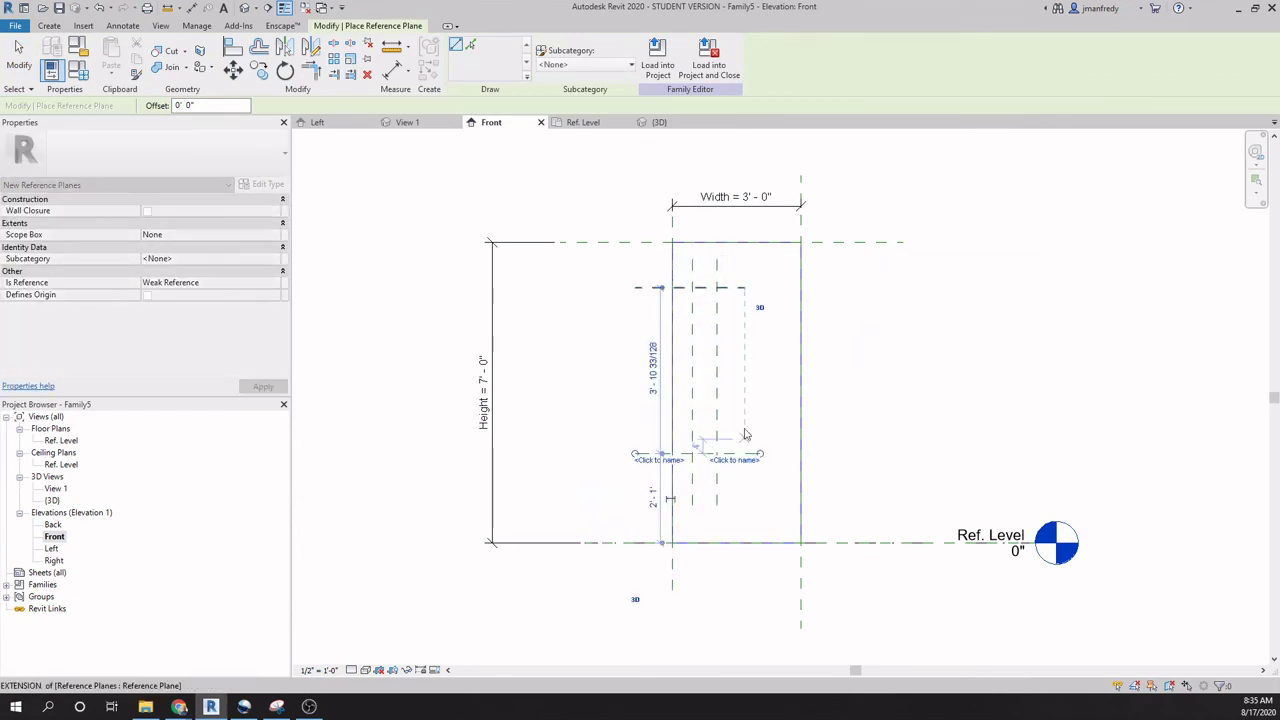
left_click(757, 453)
scroll(713, 497, "up", 1)
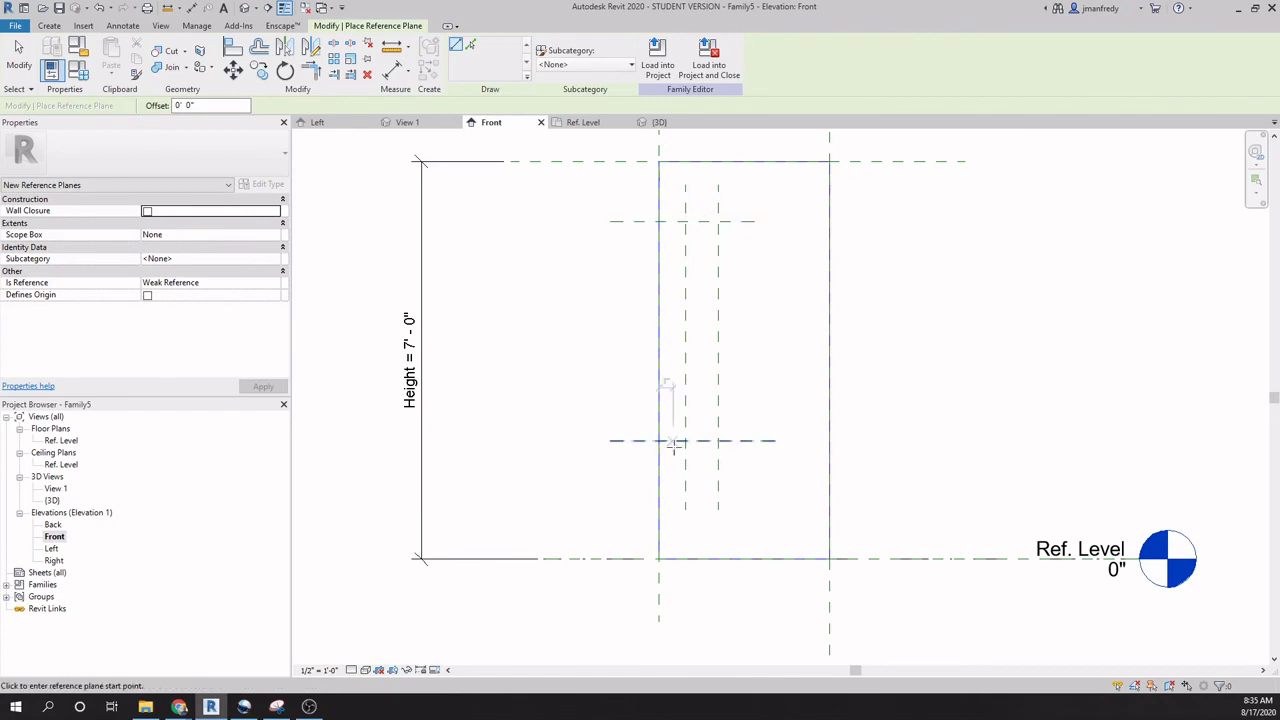
Draw a short vertical reference plane beside the panel's left edge and a horizontal one about 3'-1 1/2" above Ref. Level.
left_click(665, 338)
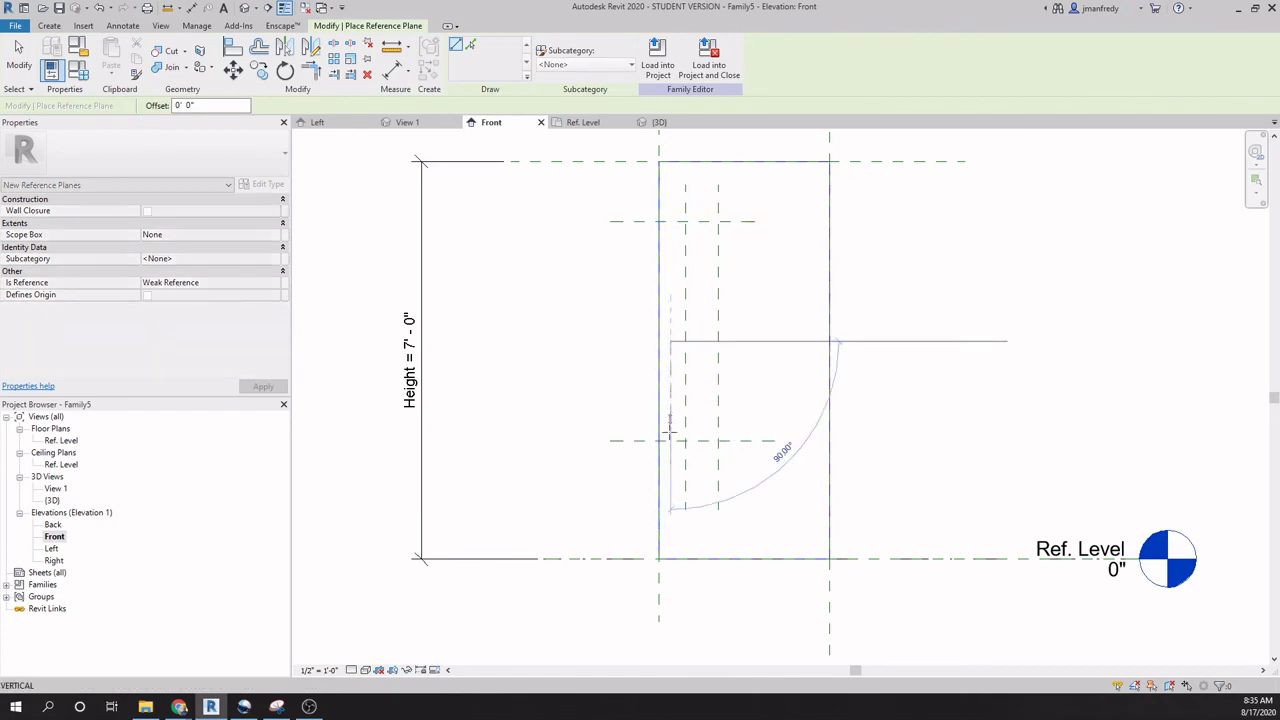
left_click(668, 483)
left_click(601, 381)
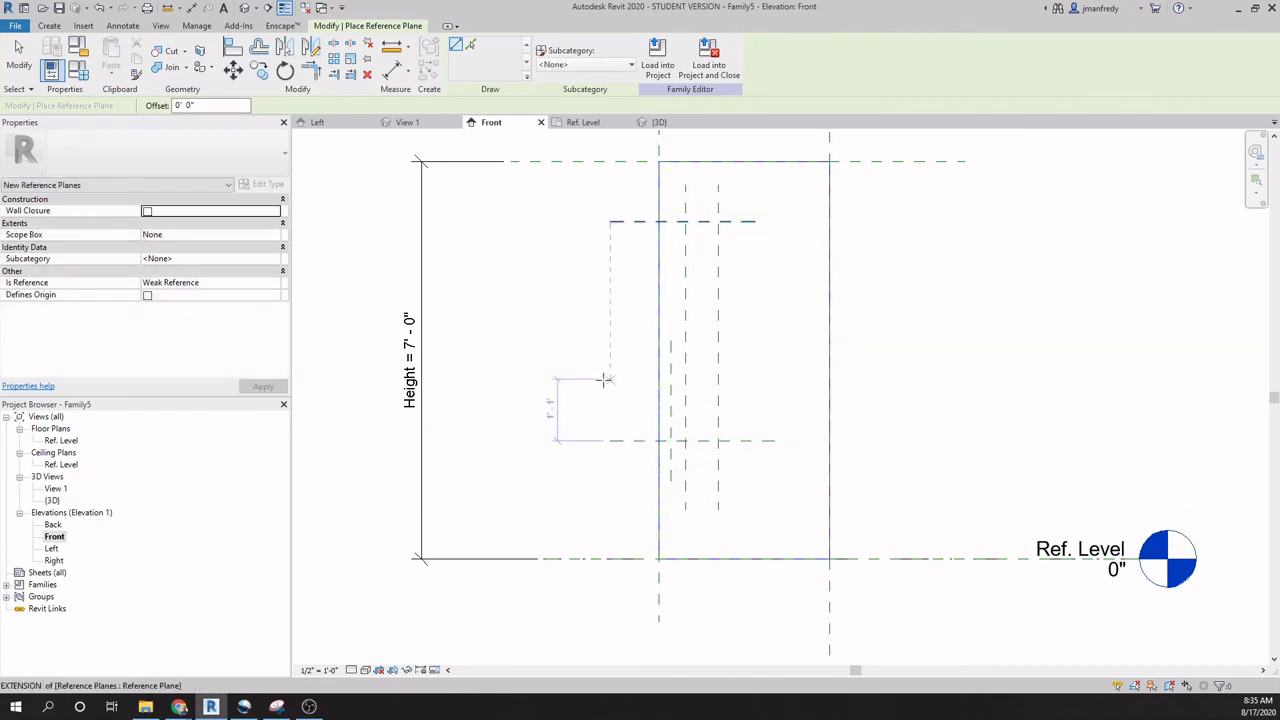
left_click(754, 381)
scroll(665, 400, "up", 3)
key("Escape")
key("Escape")
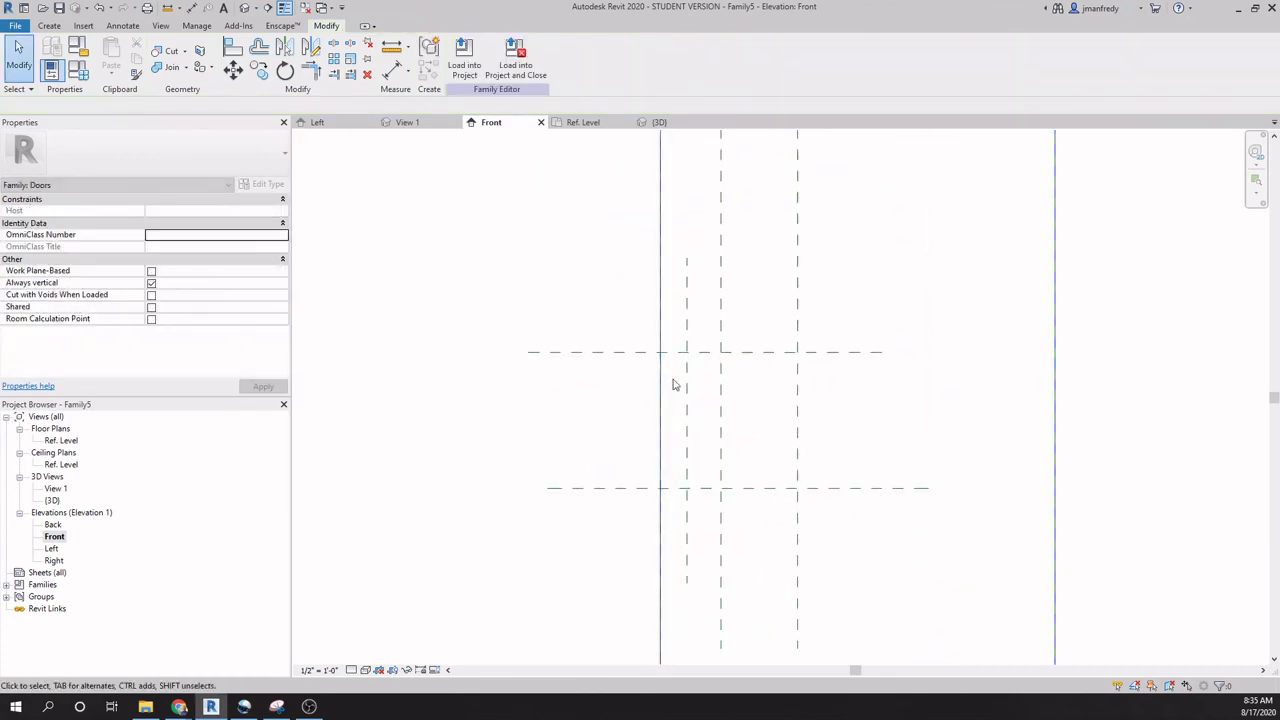
scroll(670, 372, "down", 3)
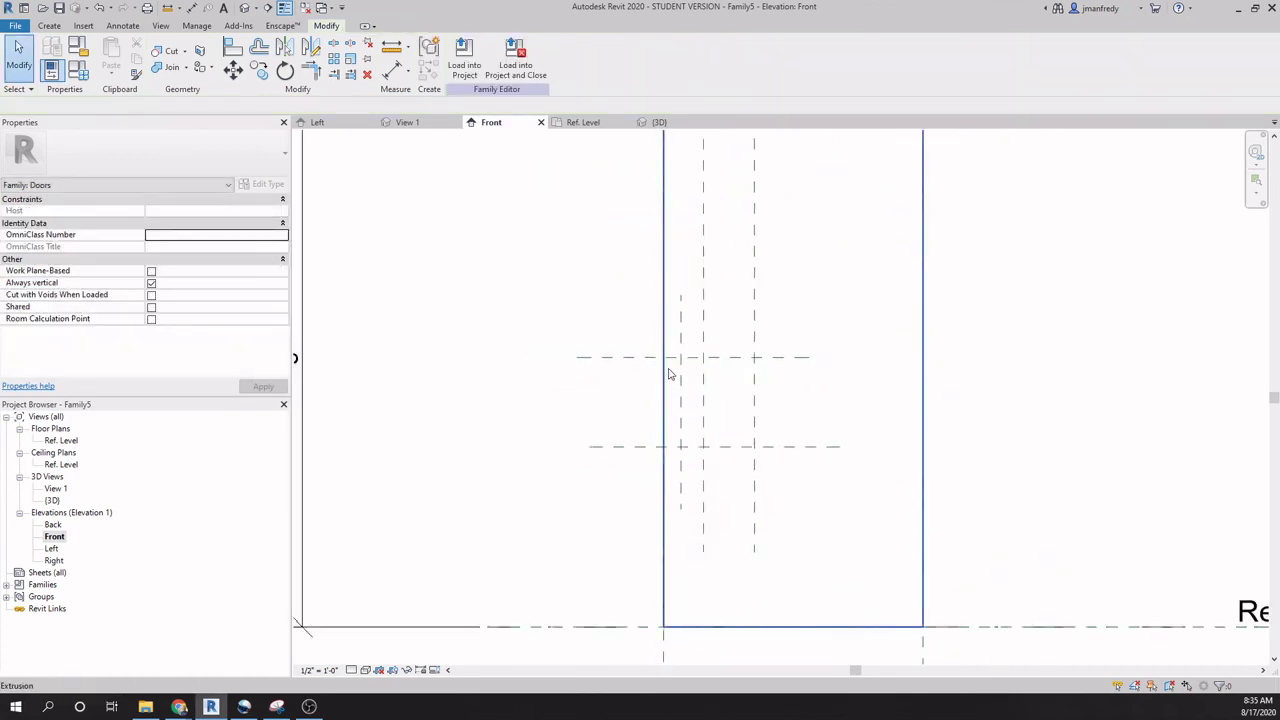
middle_click_drag(648, 302, 645, 331)
scroll(645, 334, "up", 1)
scroll(676, 315, "down", 3)
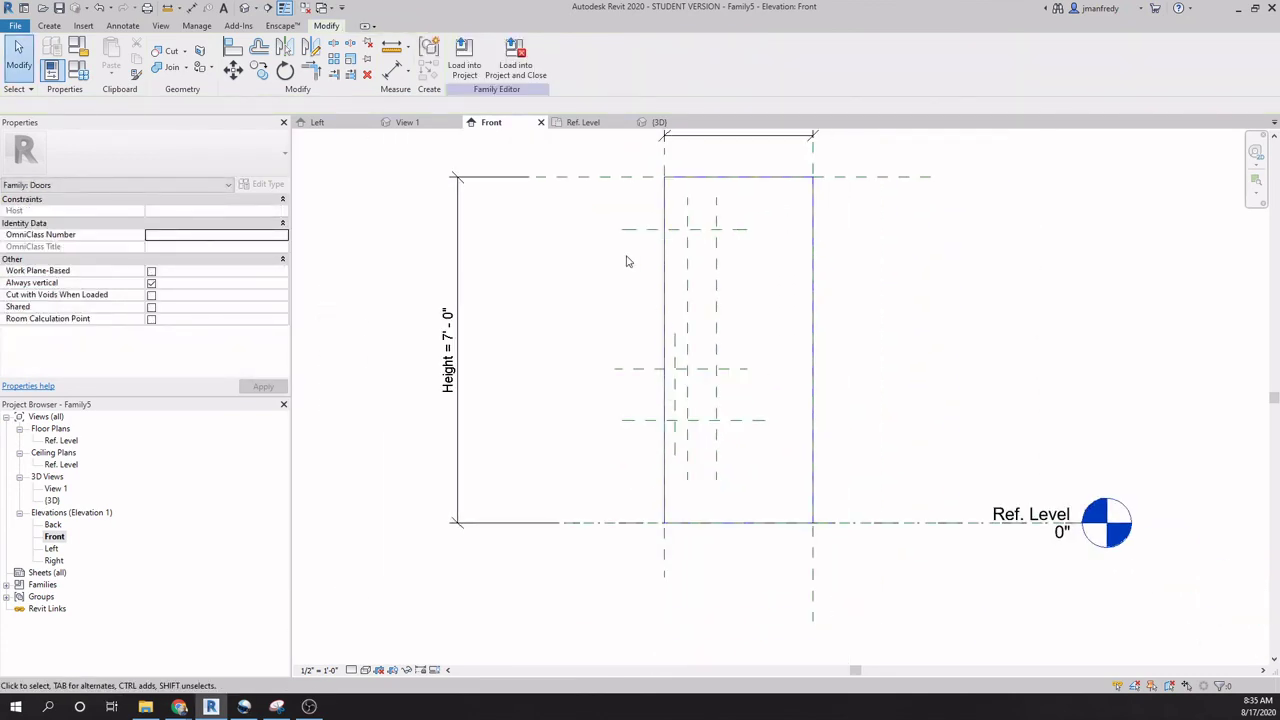
middle_click_drag(625, 259, 622, 320)
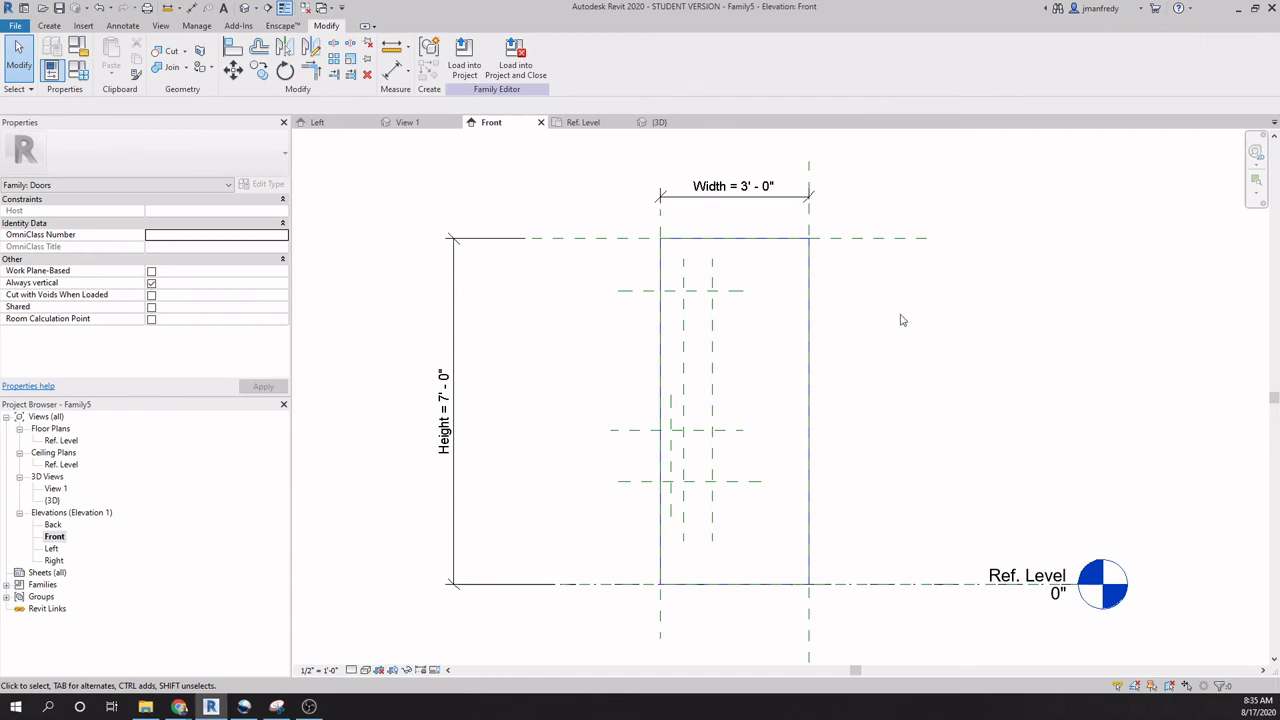
left_click_drag(903, 628, 620, 186)
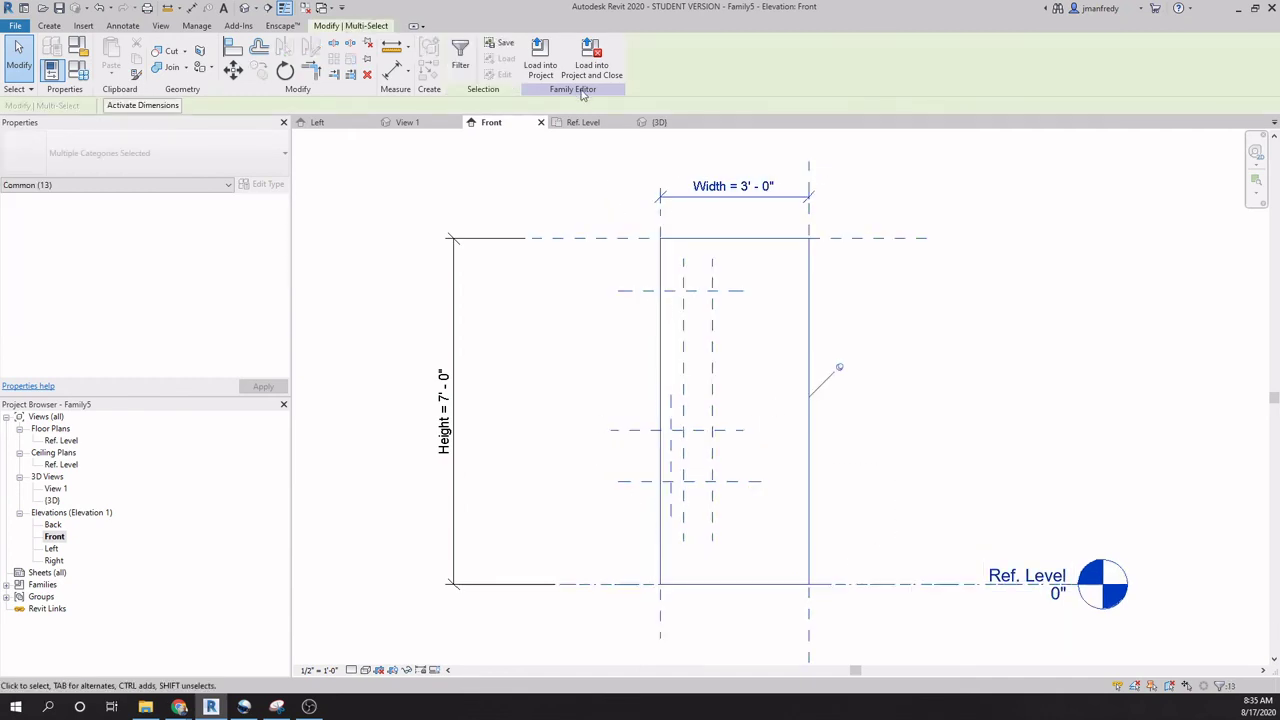
left_click(545, 65)
left_click(720, 351)
left_click(586, 171)
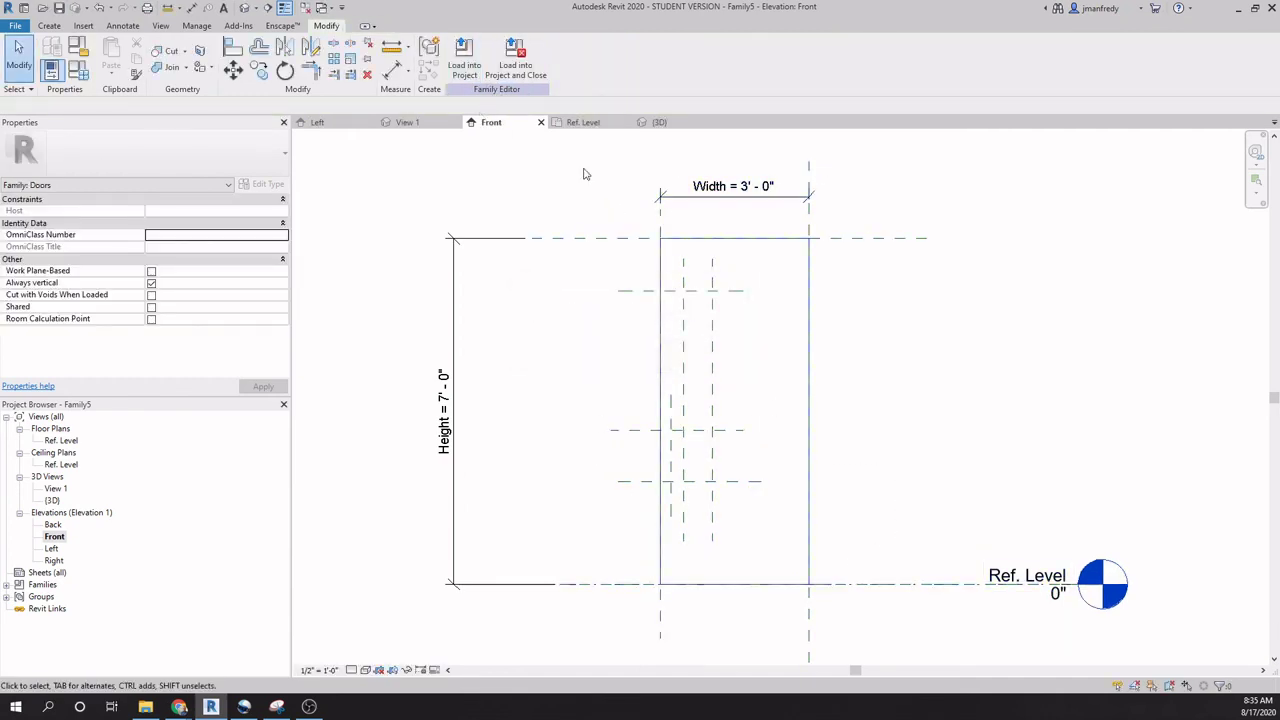
Filter a selection of the whole panel area down to Reference Planes and temporarily isolate those elements in the Front elevation.
left_click_drag(850, 163, 617, 586)
left_click(460, 60)
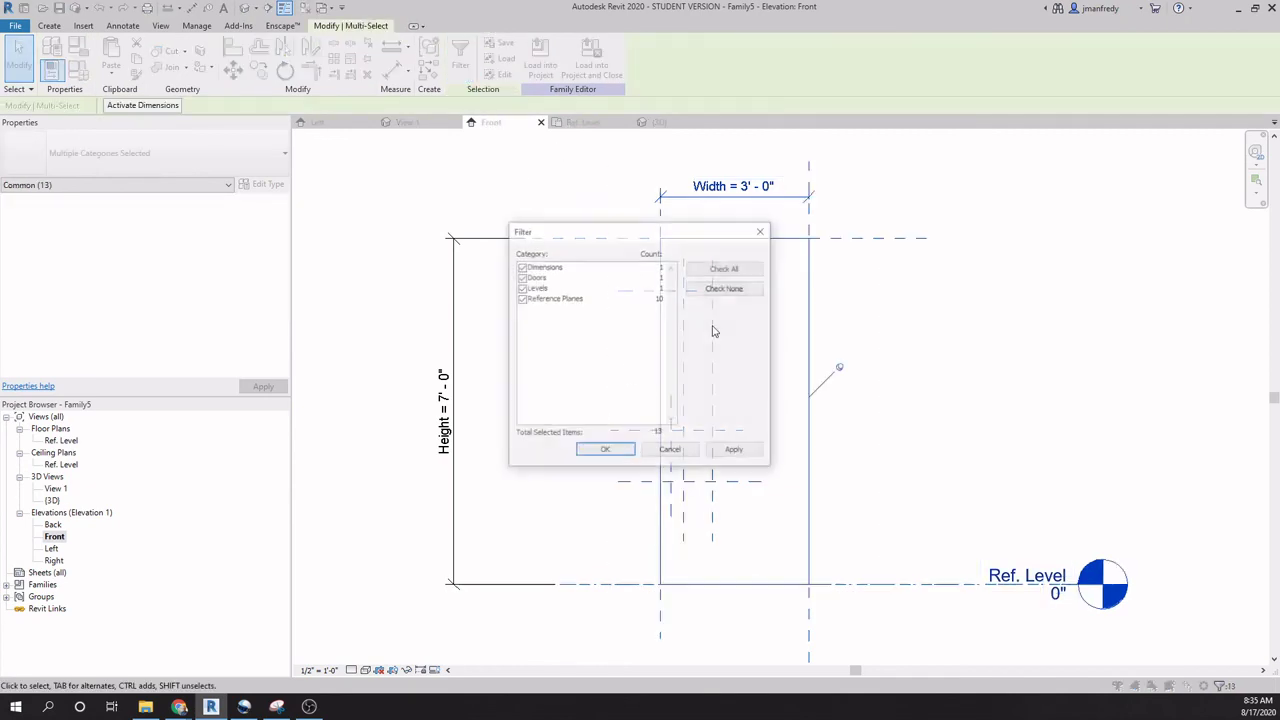
left_click(726, 288)
left_click(521, 298)
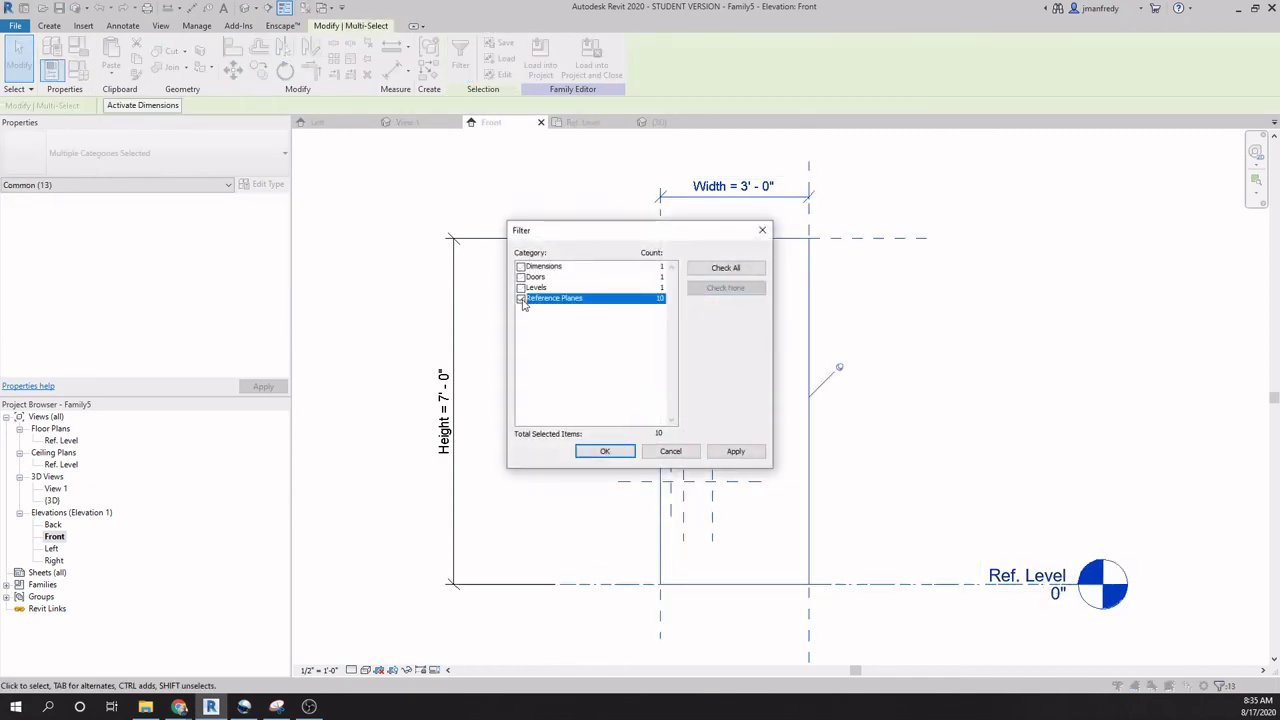
left_click(604, 451)
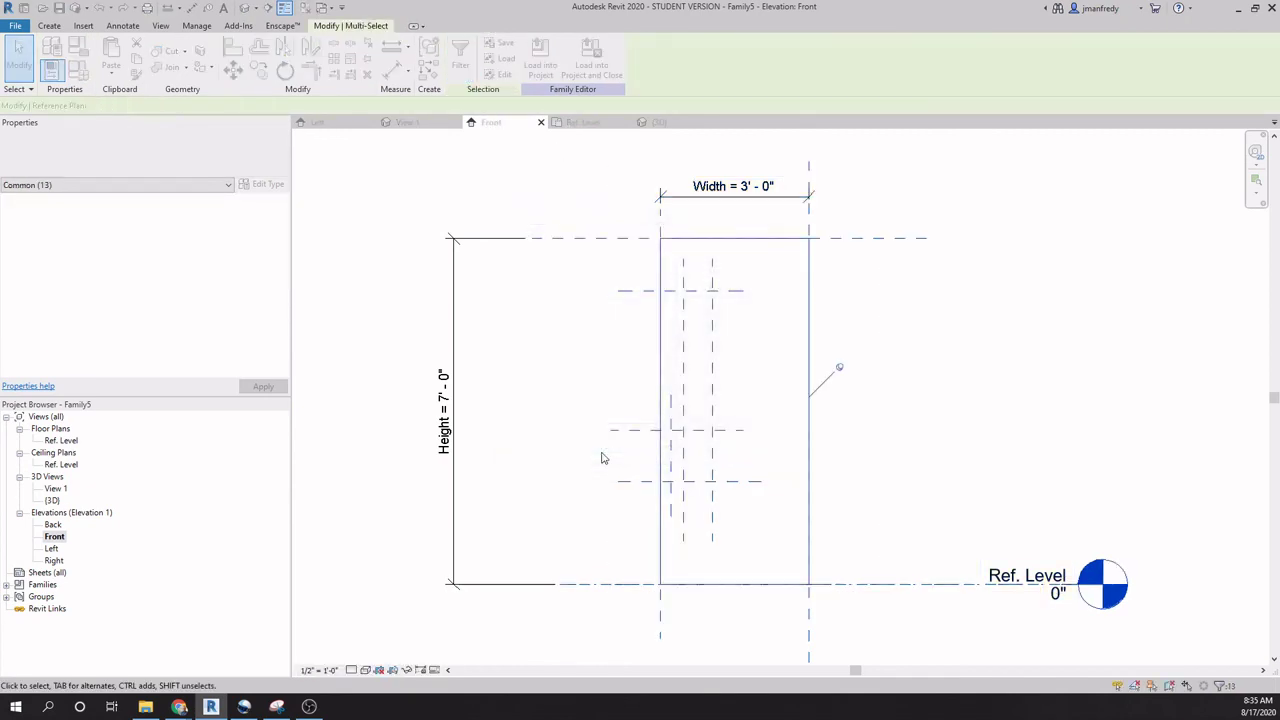
left_click(407, 670)
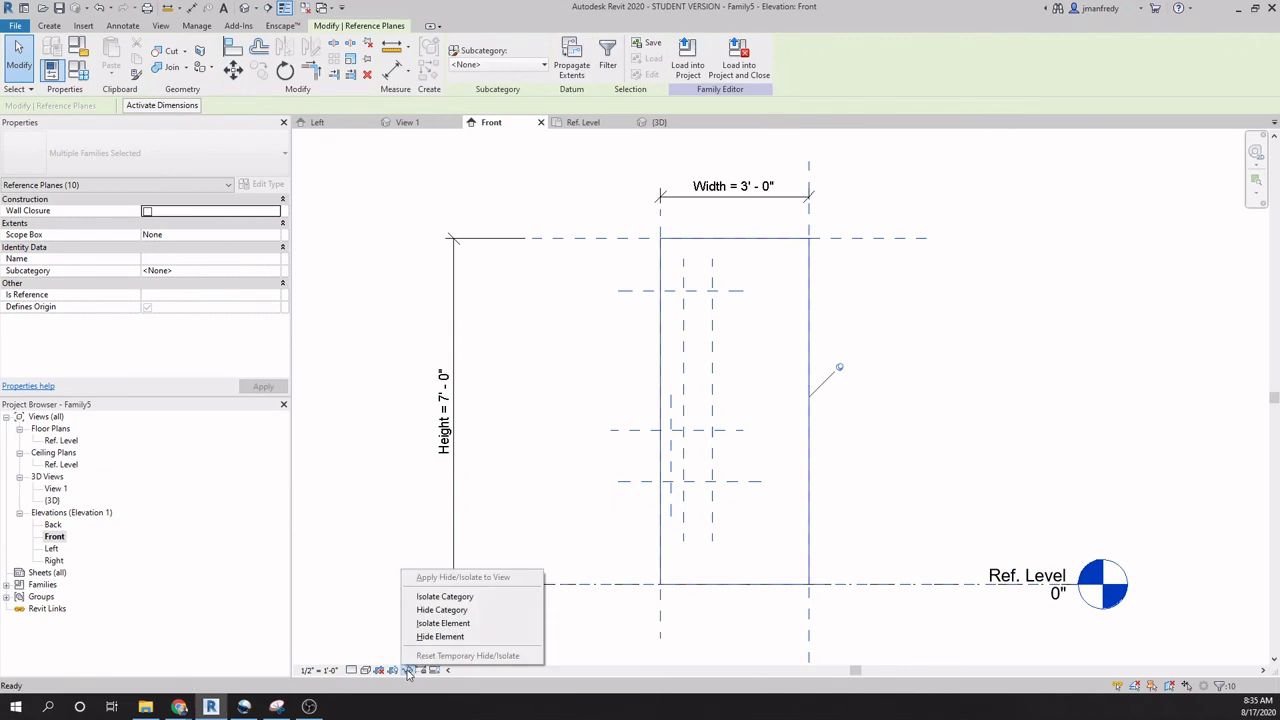
left_click(443, 623)
left_click(612, 390)
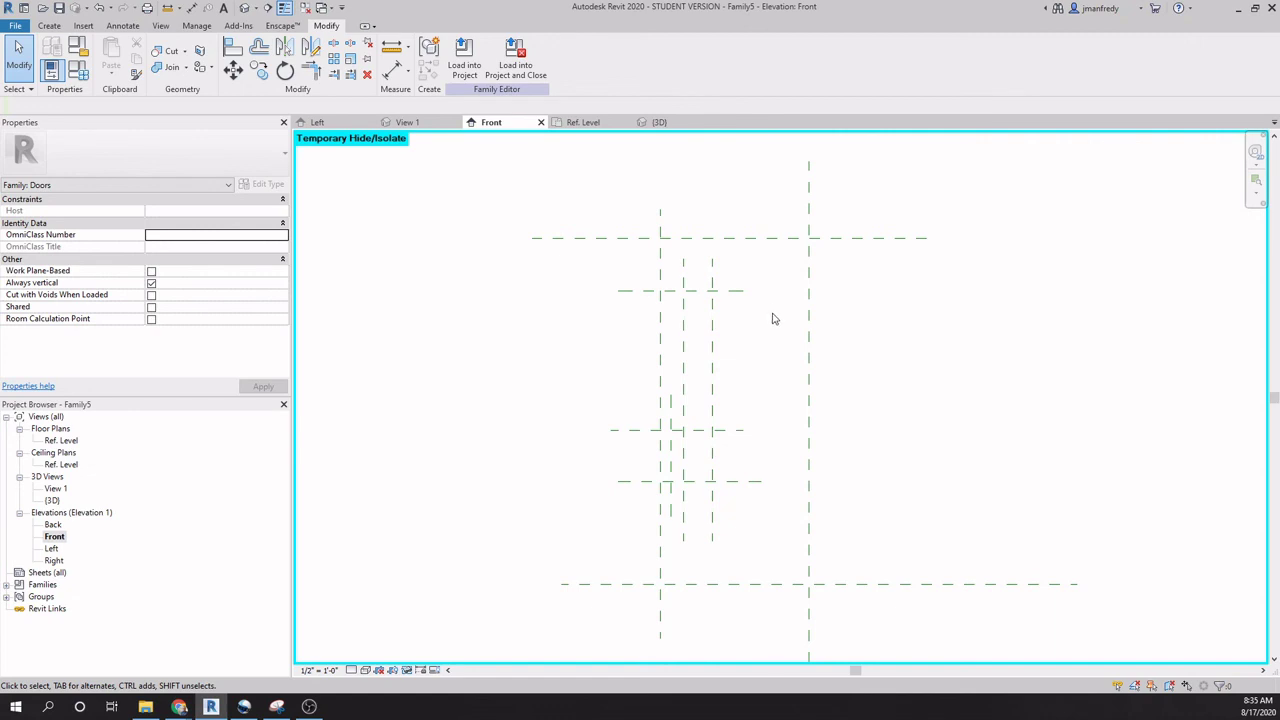
Add aligned dimensions above the panel from its left edge plane to each of the two long inner vertical reference planes.
key("d")
key("i")
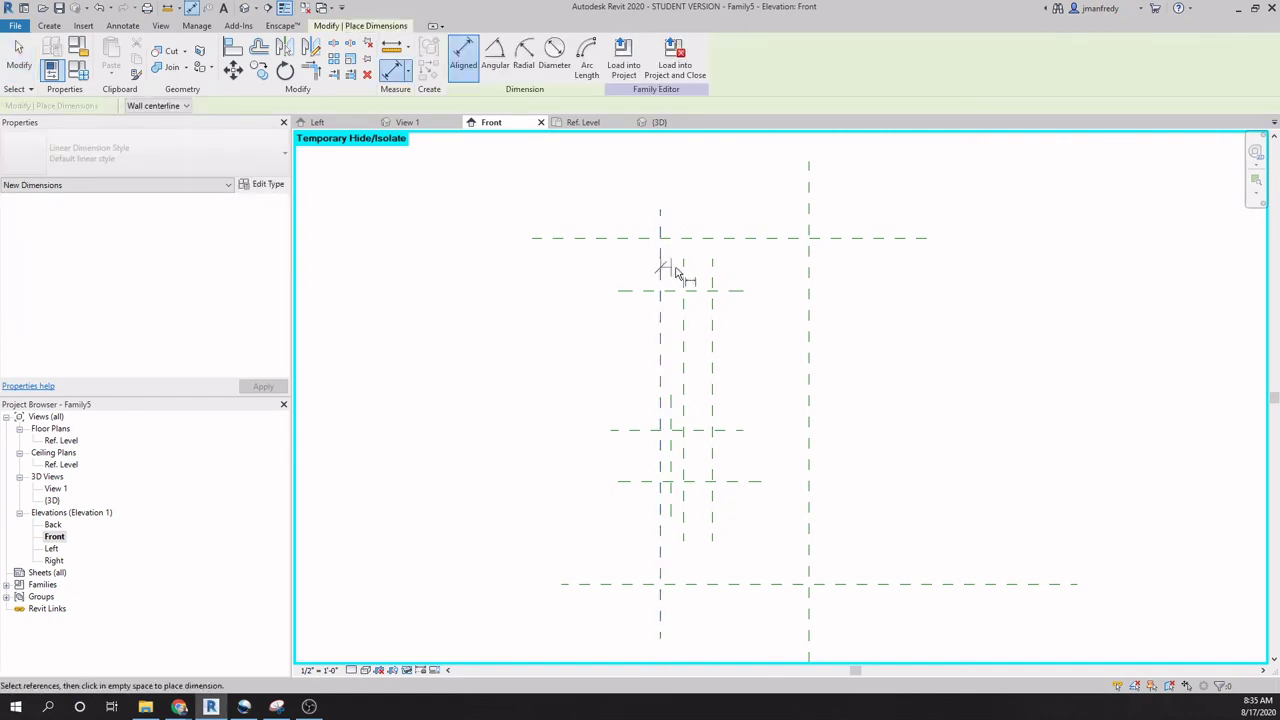
left_click(660, 268)
left_click(684, 268)
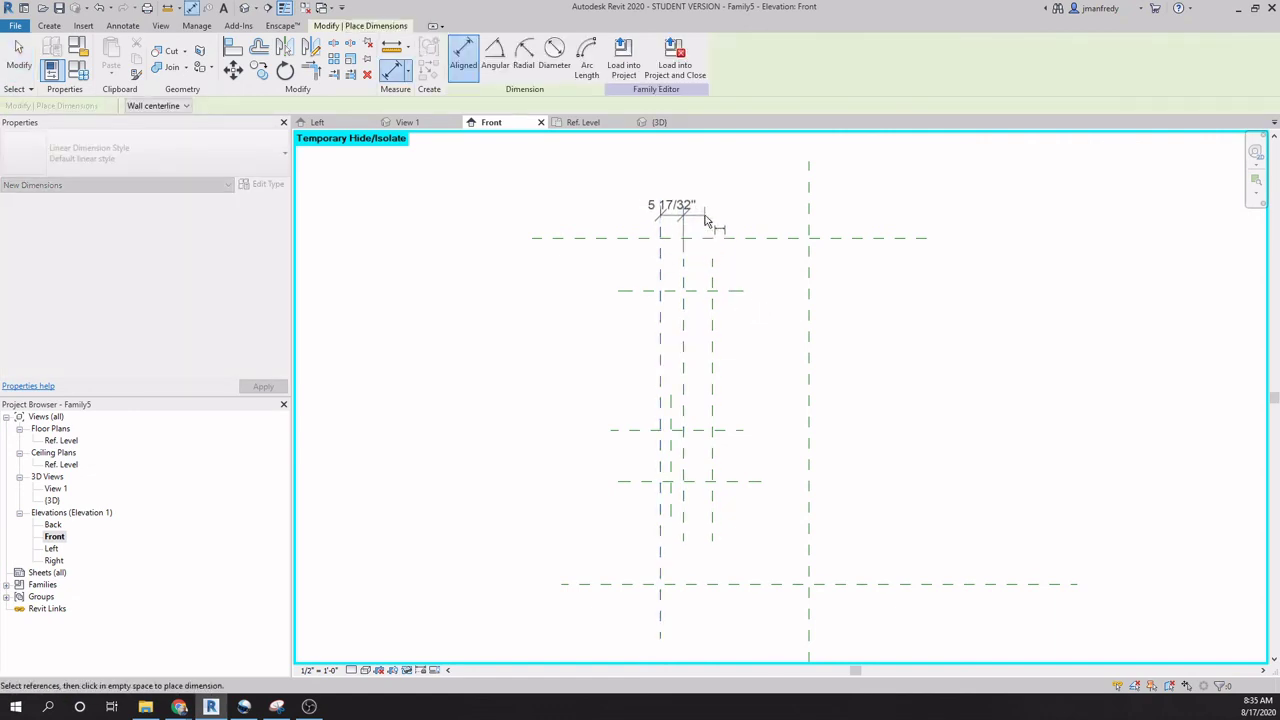
left_click(713, 223)
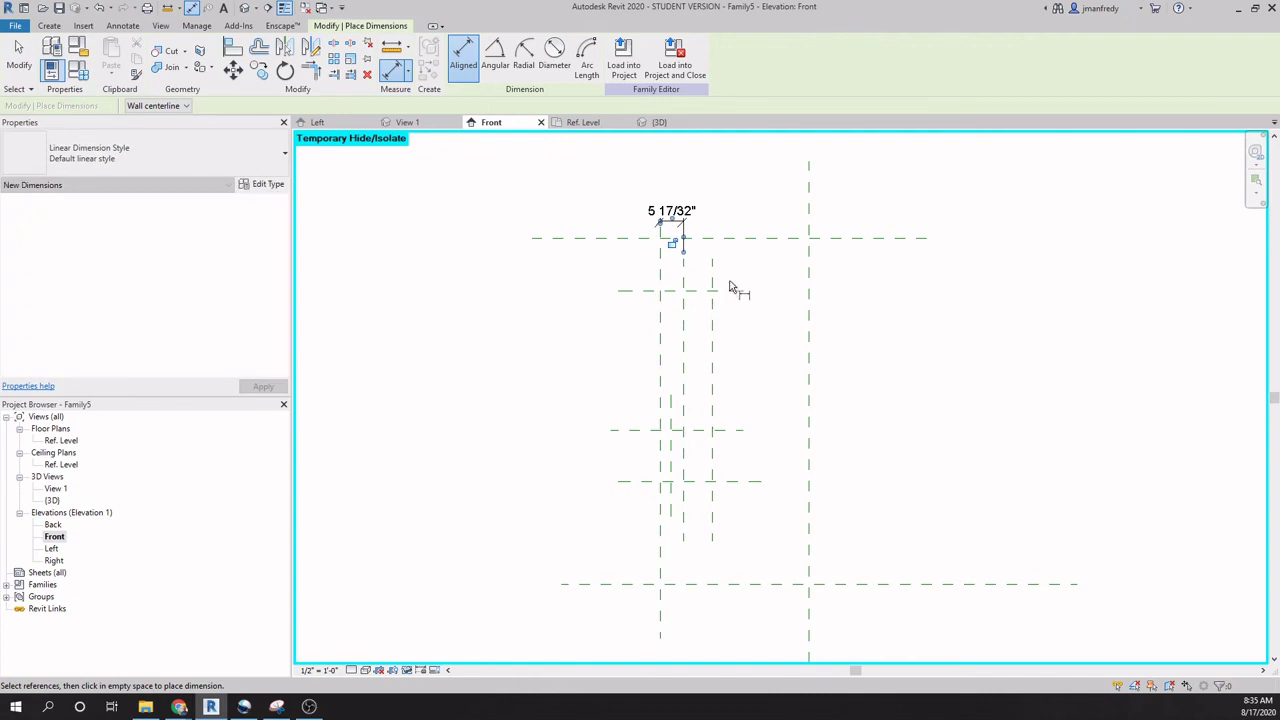
left_click(661, 325)
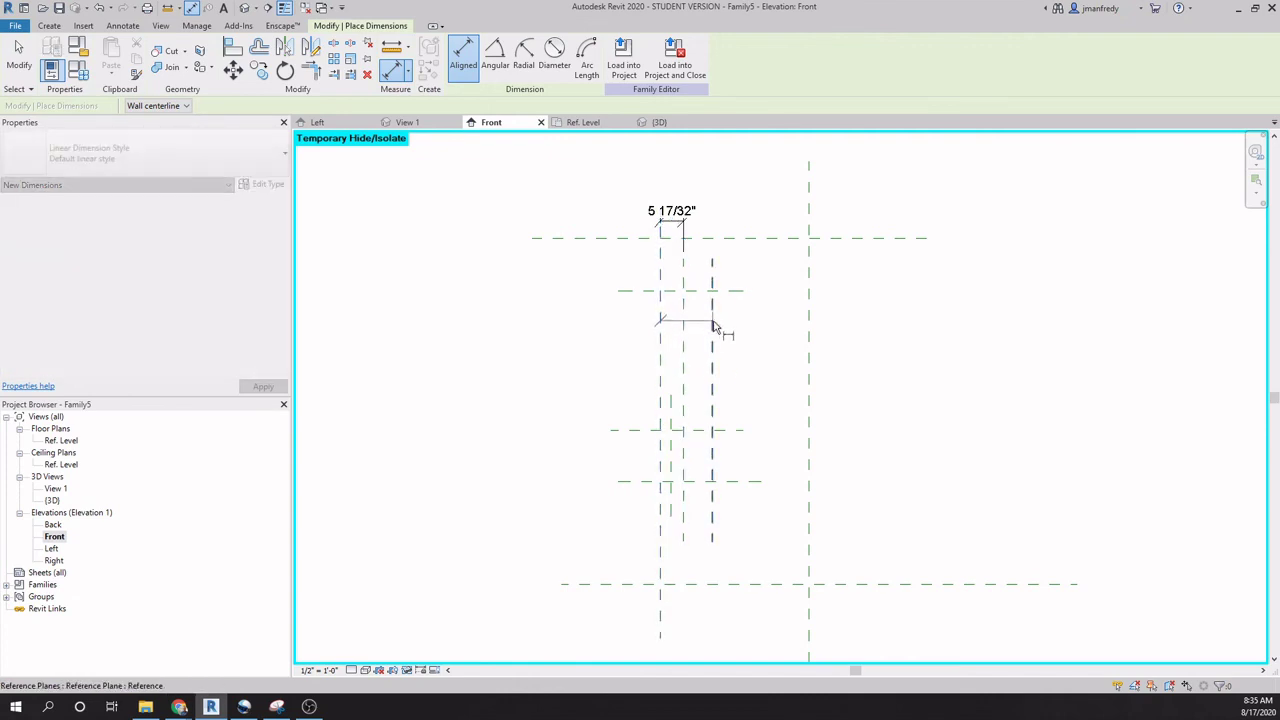
left_click(713, 330)
left_click(734, 178)
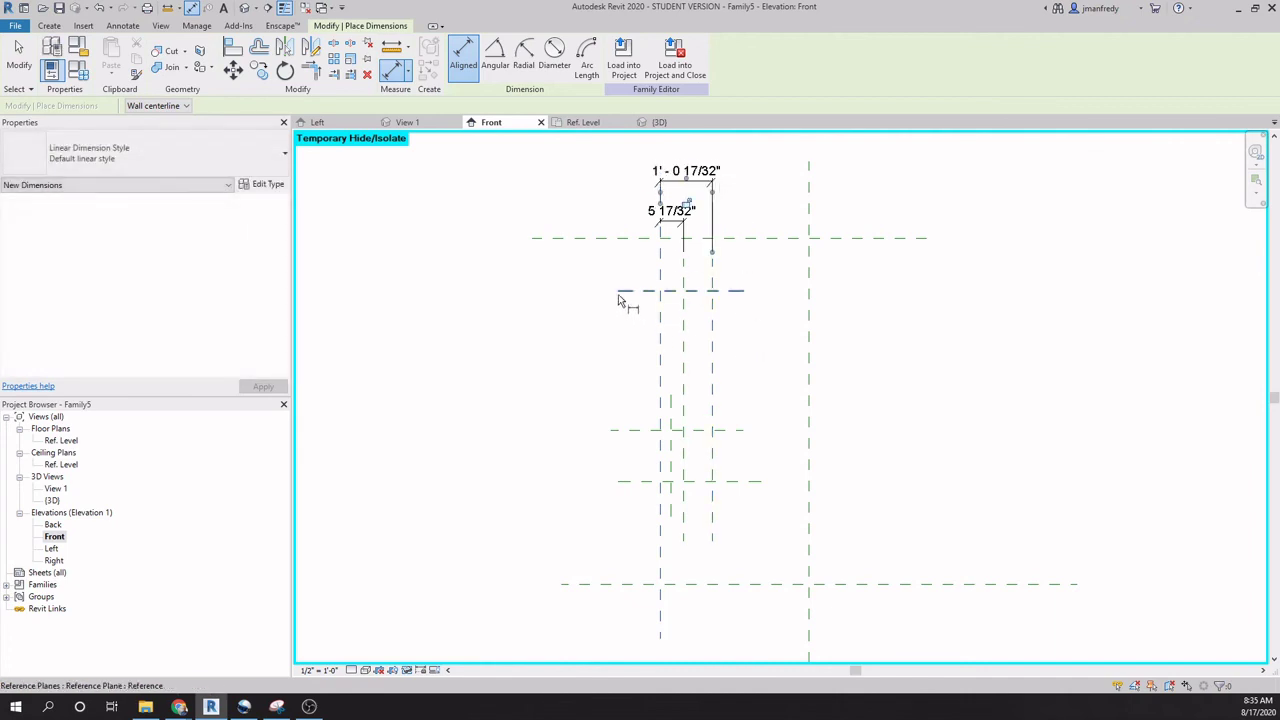
key("Escape")
key("Escape")
Add aligned dimensions from the bottom reference plane to the middle and the lowest inner horizontal reference planes.
key("d")
key("i")
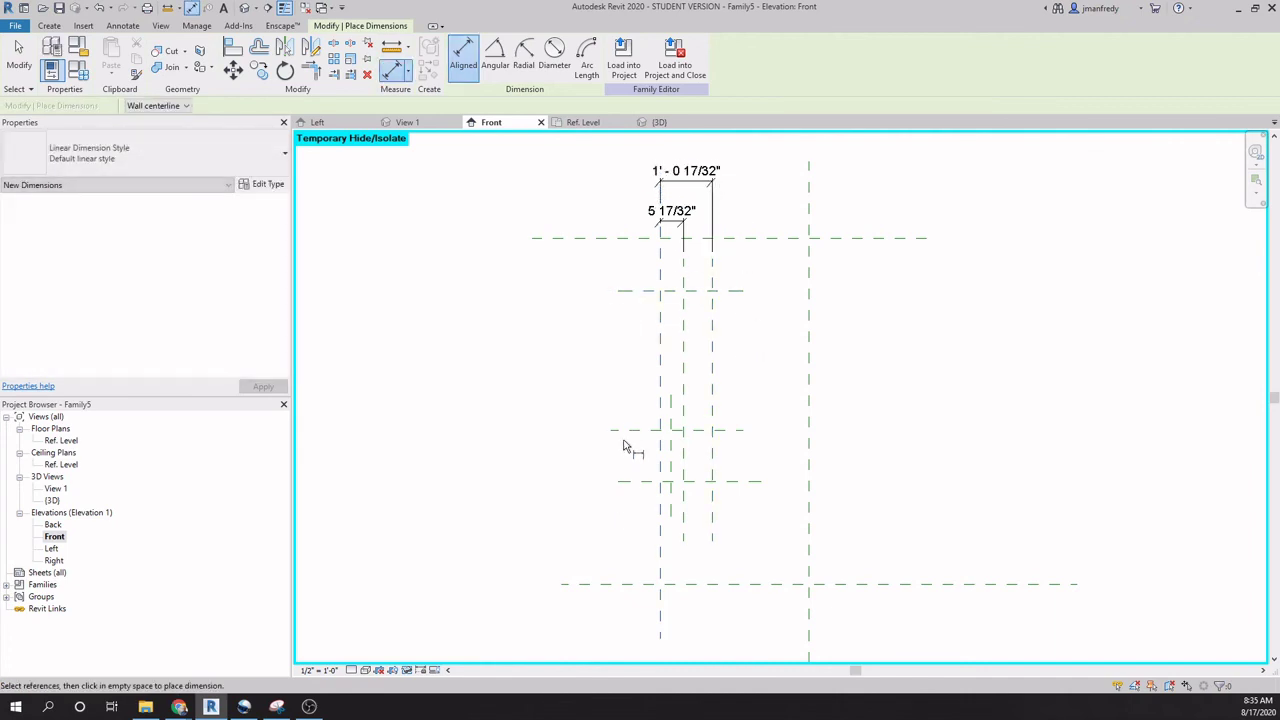
left_click(624, 431)
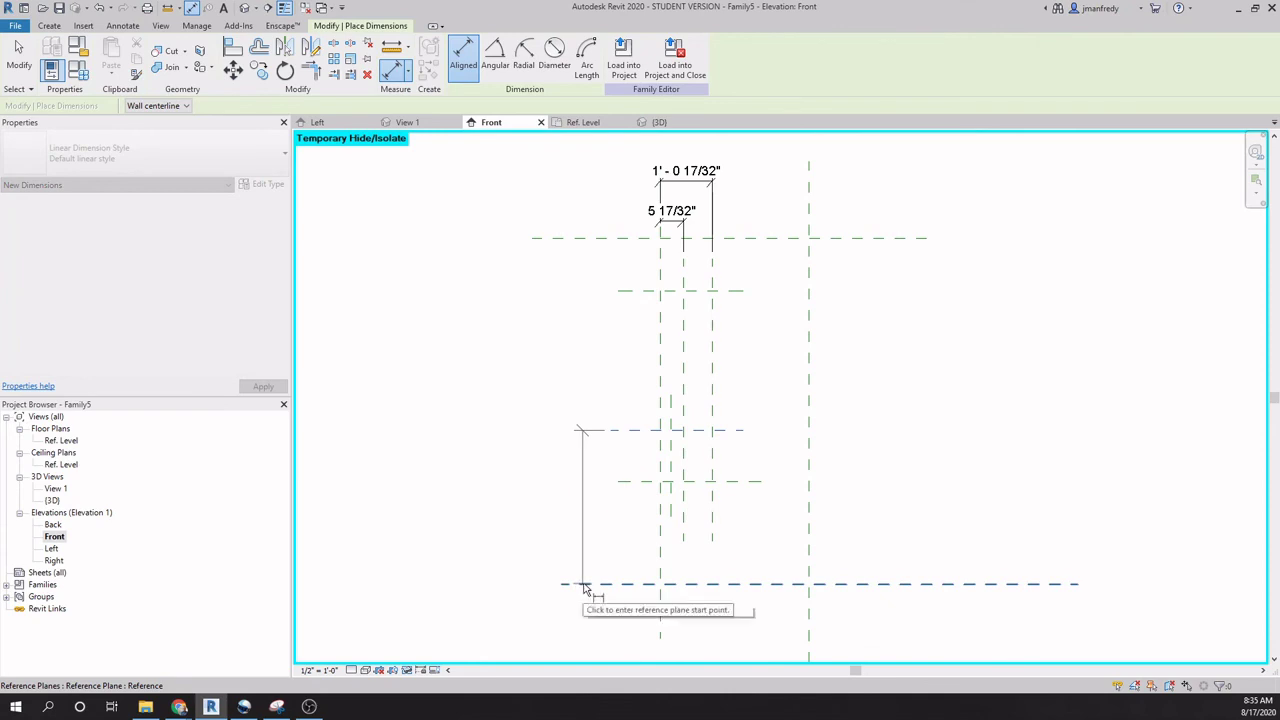
left_click(583, 585)
left_click(561, 505)
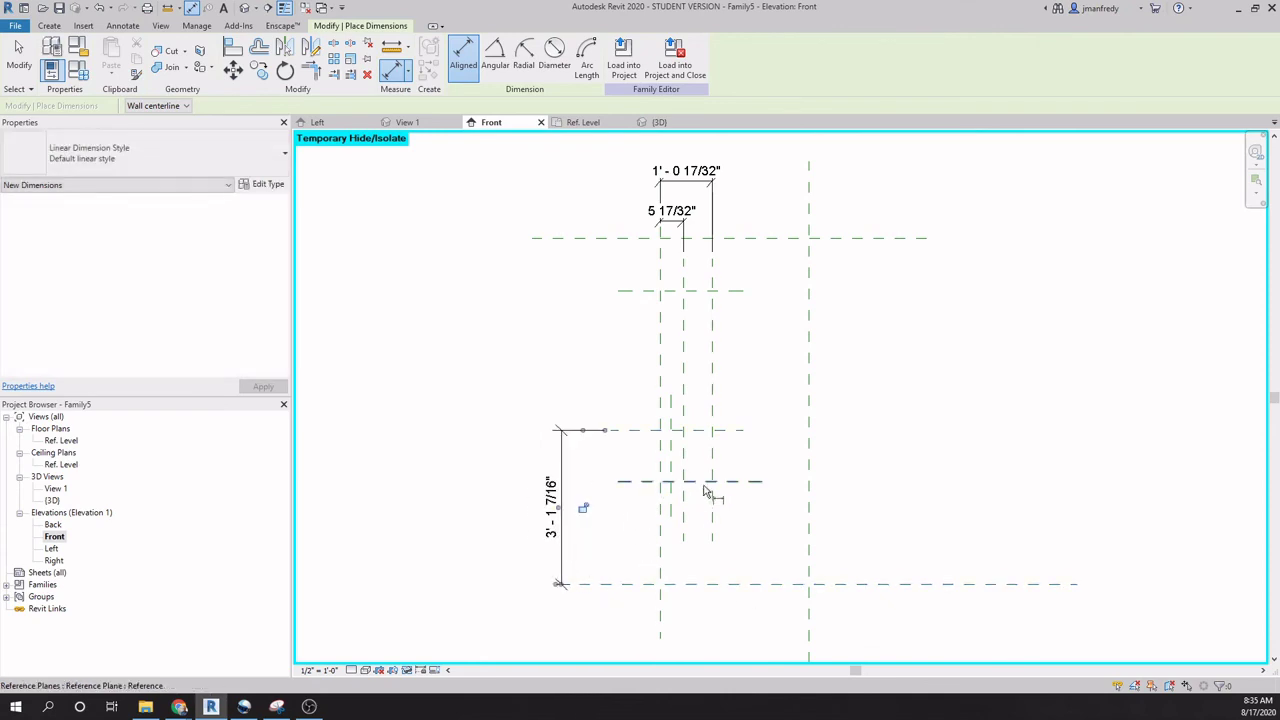
left_click(627, 482)
left_click(627, 585)
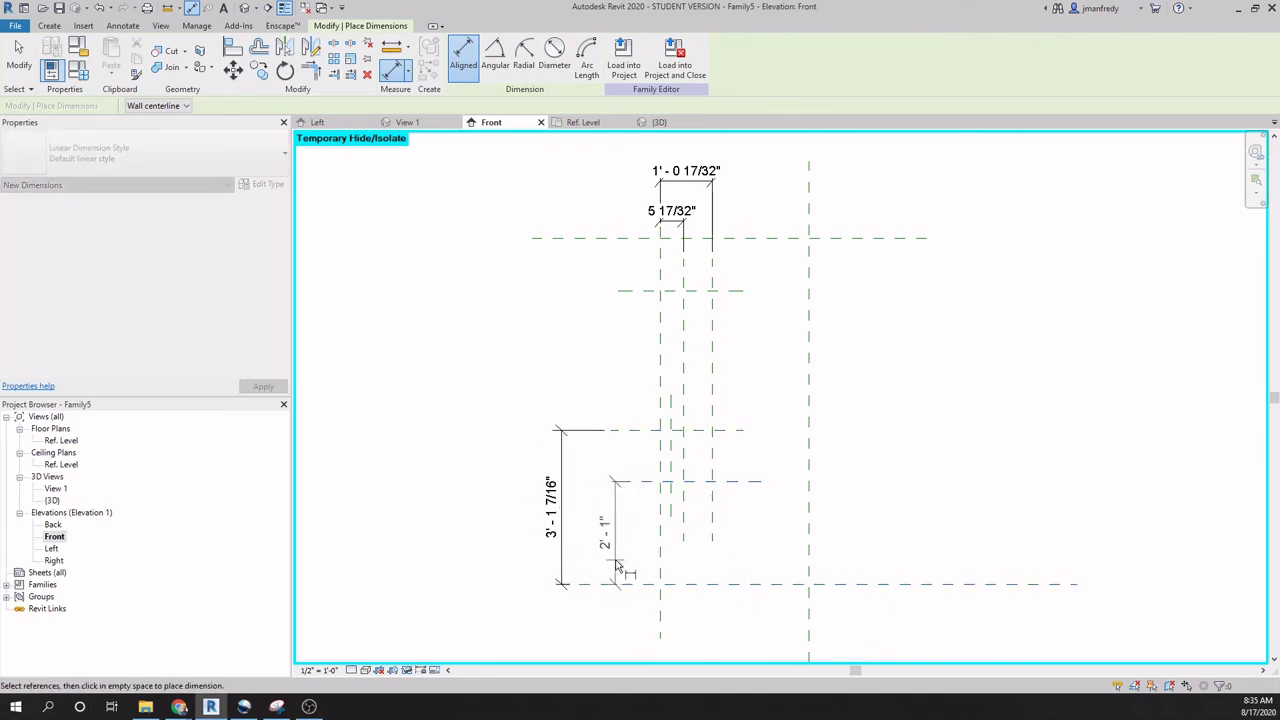
left_click(604, 530)
key("Escape")
key("Escape")
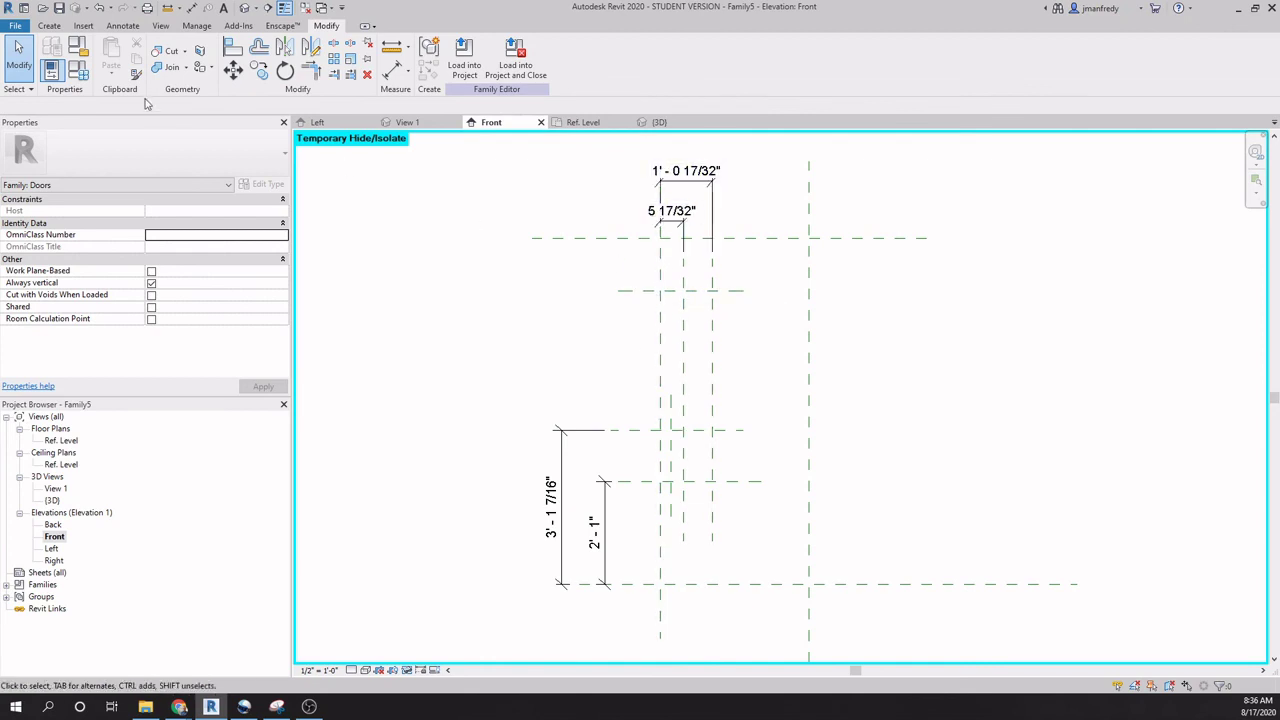
Review the Width, Height and Thickness parameters in Family Types without making changes.
left_click(80, 70)
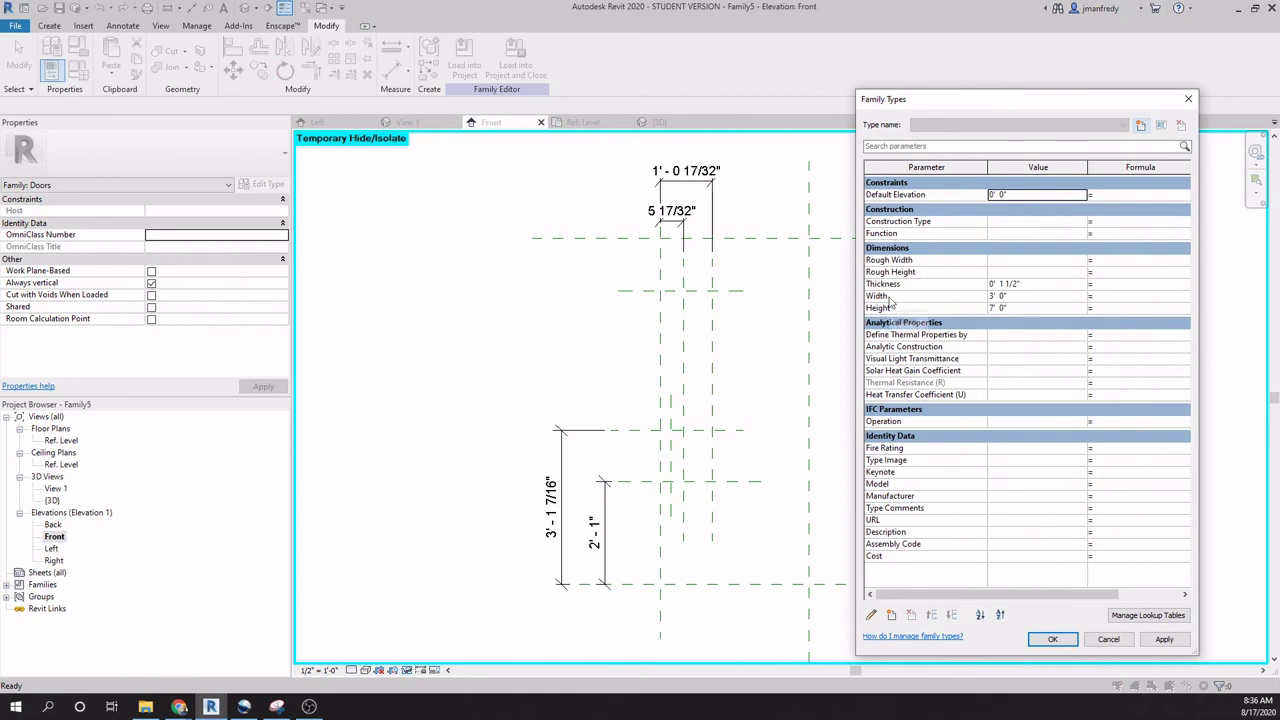
left_click(1112, 640)
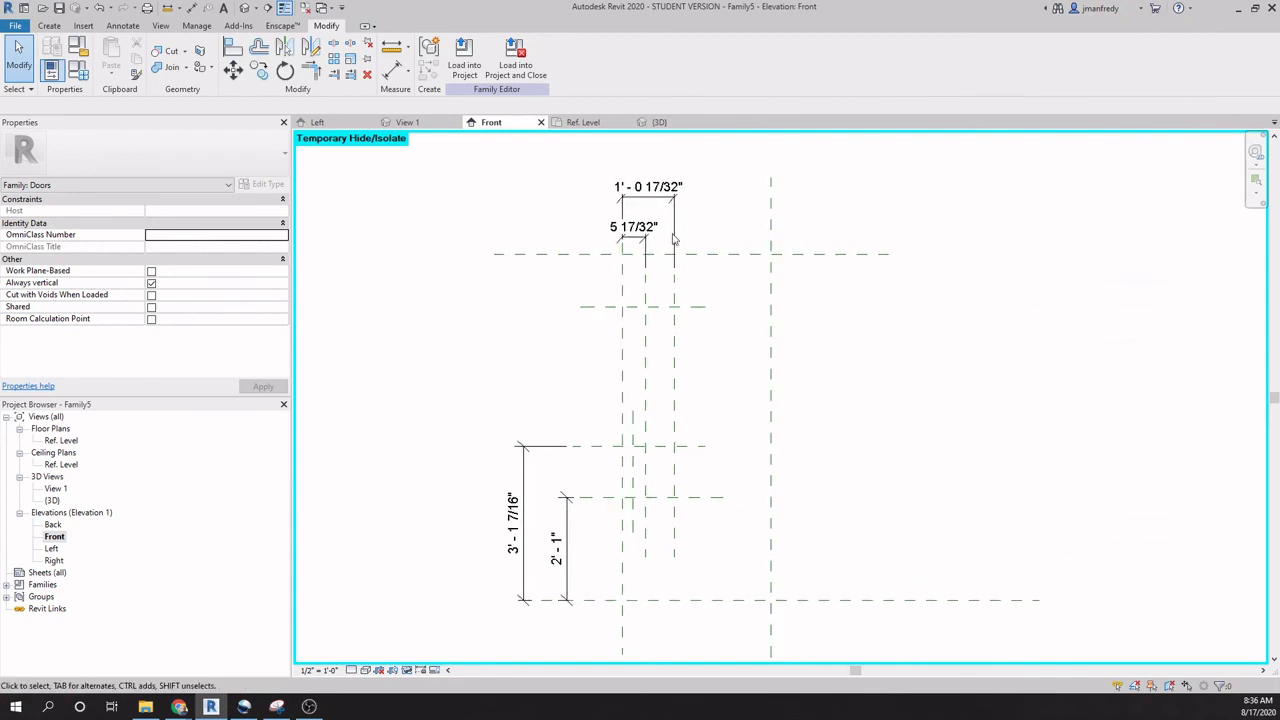
Move the first long inner vertical reference plane to 6" from the panel's left edge plane.
scroll(672, 306, "up", 3)
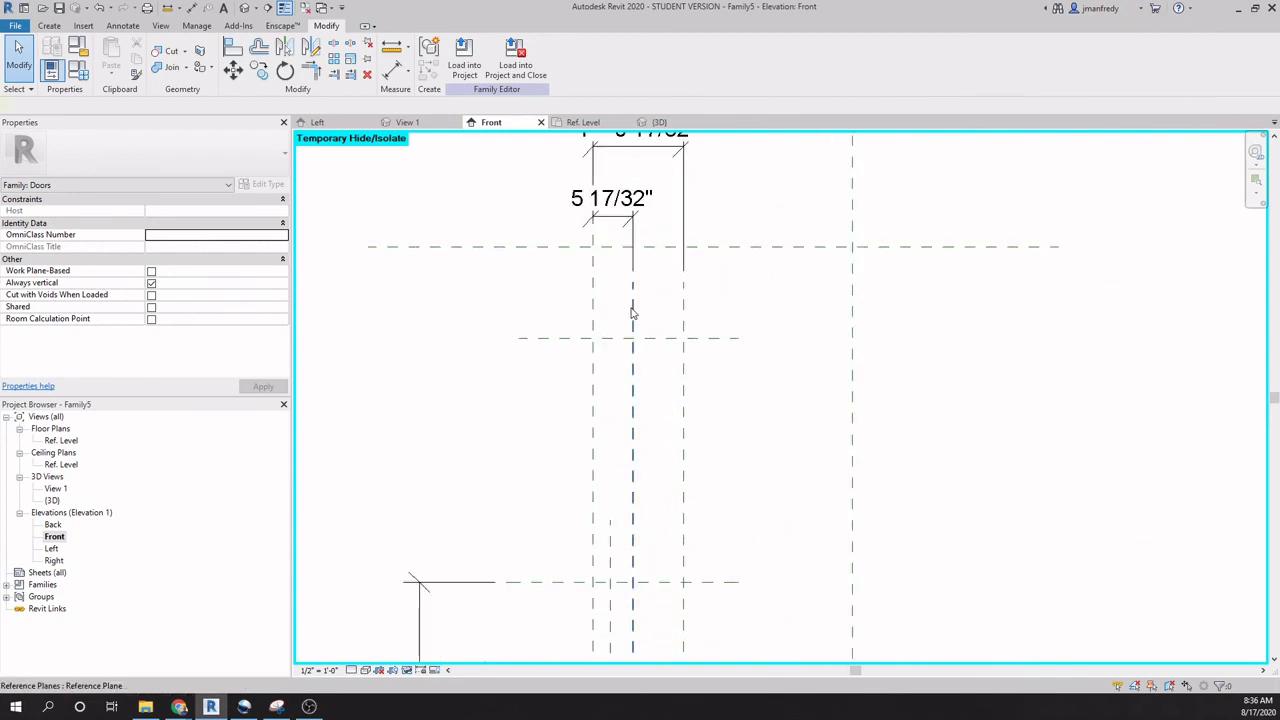
left_click(632, 306)
left_click(612, 206)
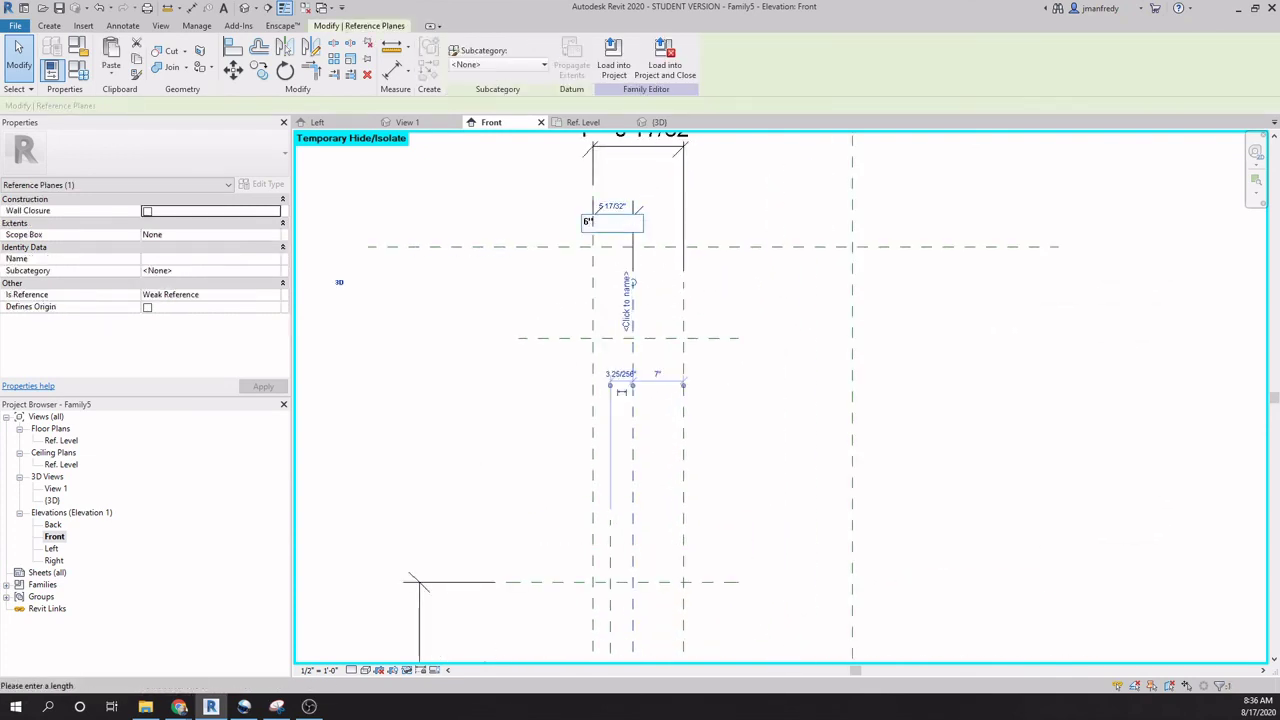
key("Return")
left_click(775, 197)
Move the second long inner vertical reference plane to 8" from the panel's left edge plane.
middle_click_drag(775, 197, 771, 231)
scroll(771, 231, "up", 1)
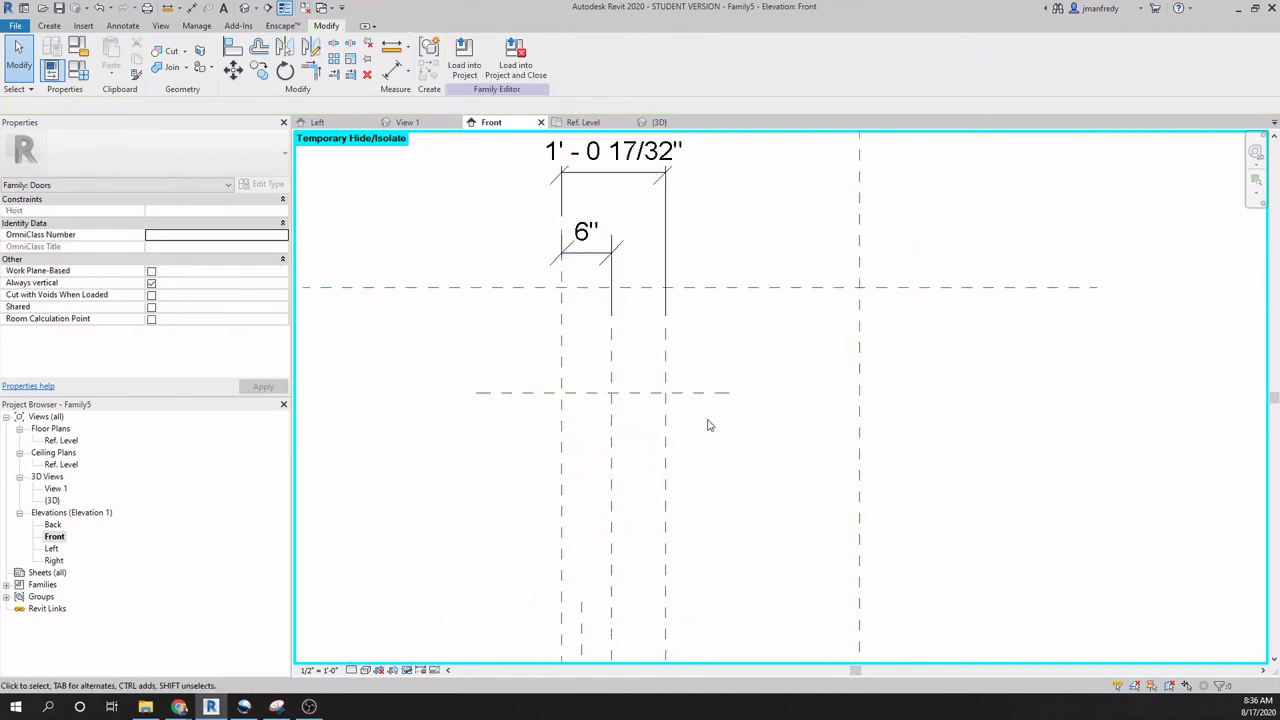
left_click(665, 462)
left_click(612, 161)
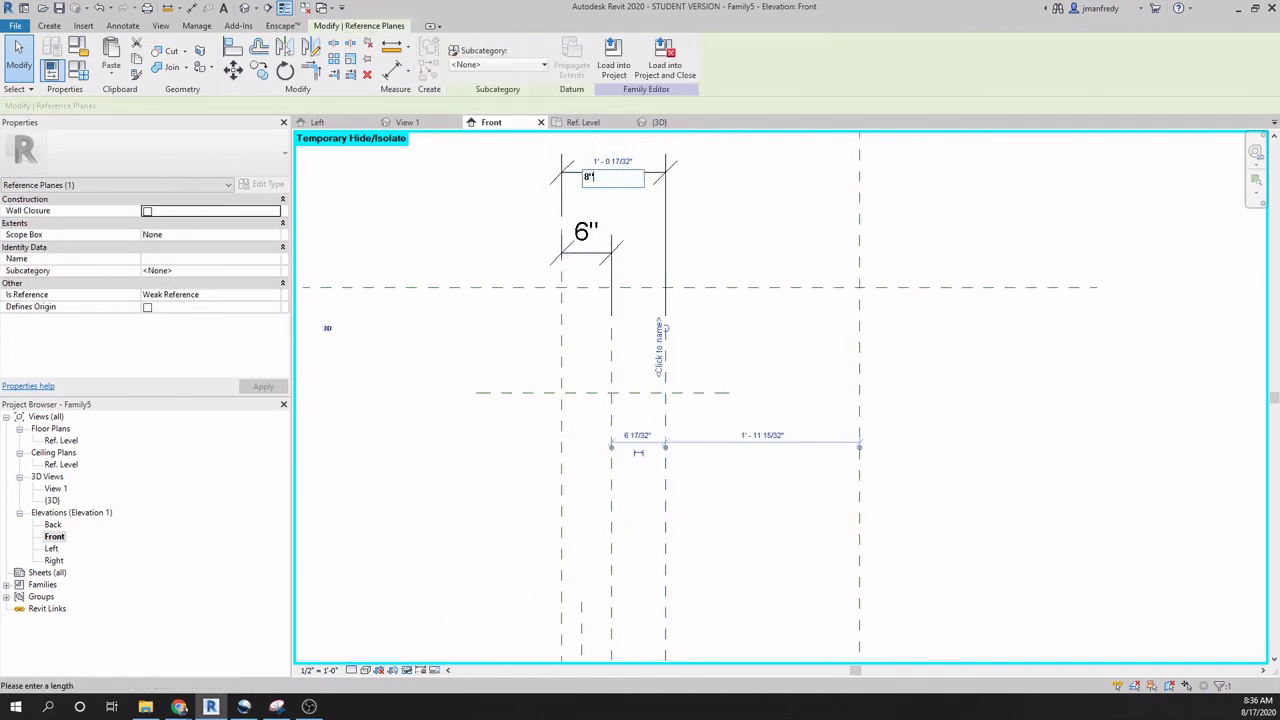
type("8\"")
key("Return")
left_click(723, 211)
Move the middle inner horizontal reference plane to 3'-0" above the bottom reference plane.
scroll(734, 217, "down", 1)
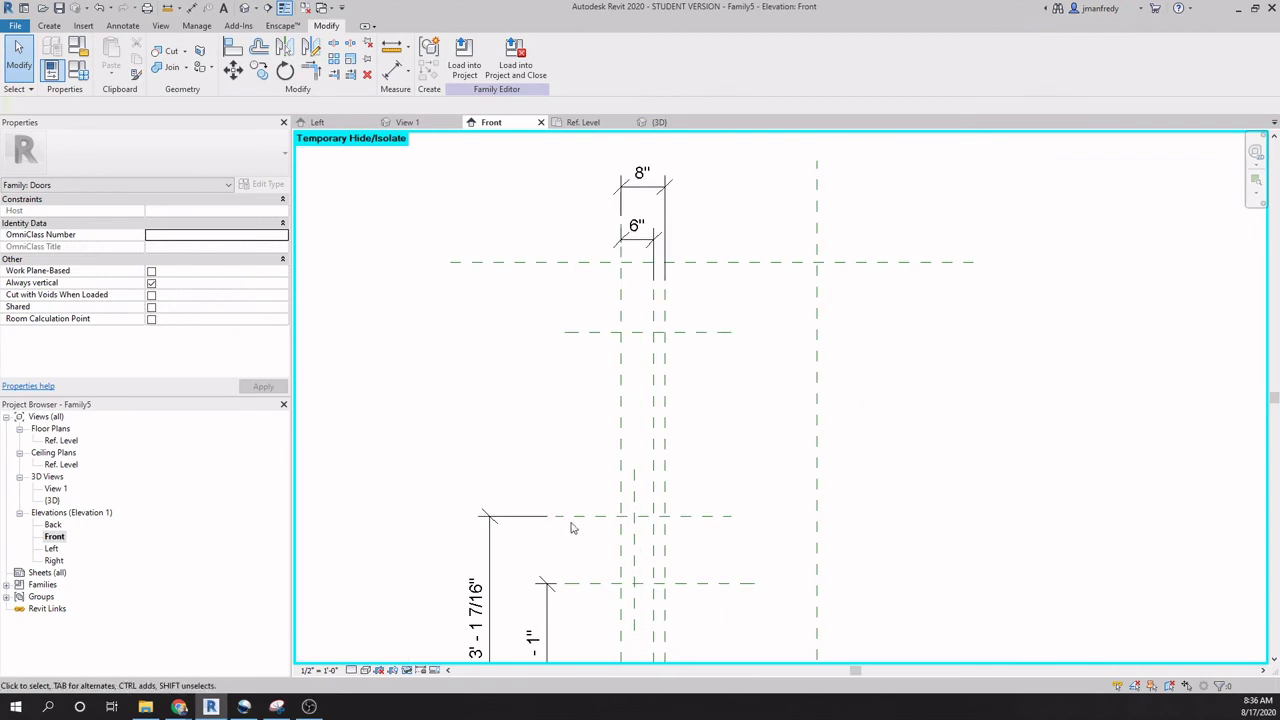
middle_click_drag(571, 528, 605, 406)
left_click(560, 396)
left_click(515, 497)
type("3' - 0\"")
key("Return")
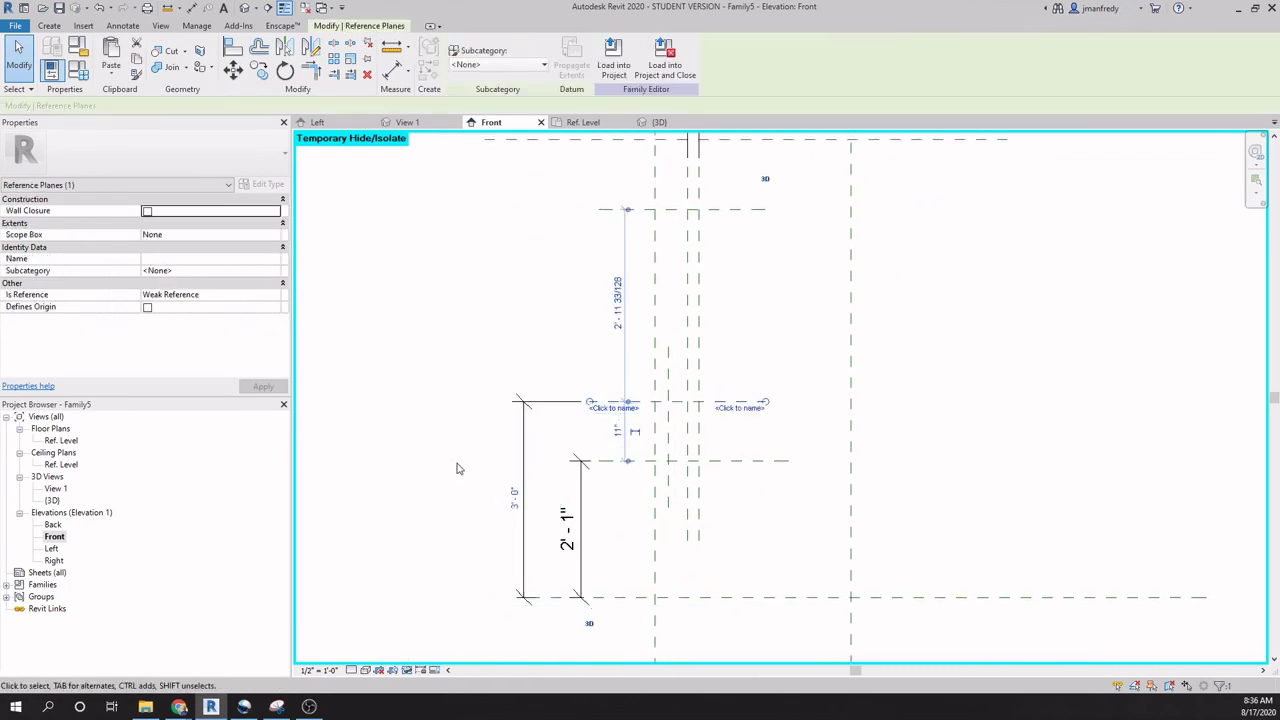
key("Escape")
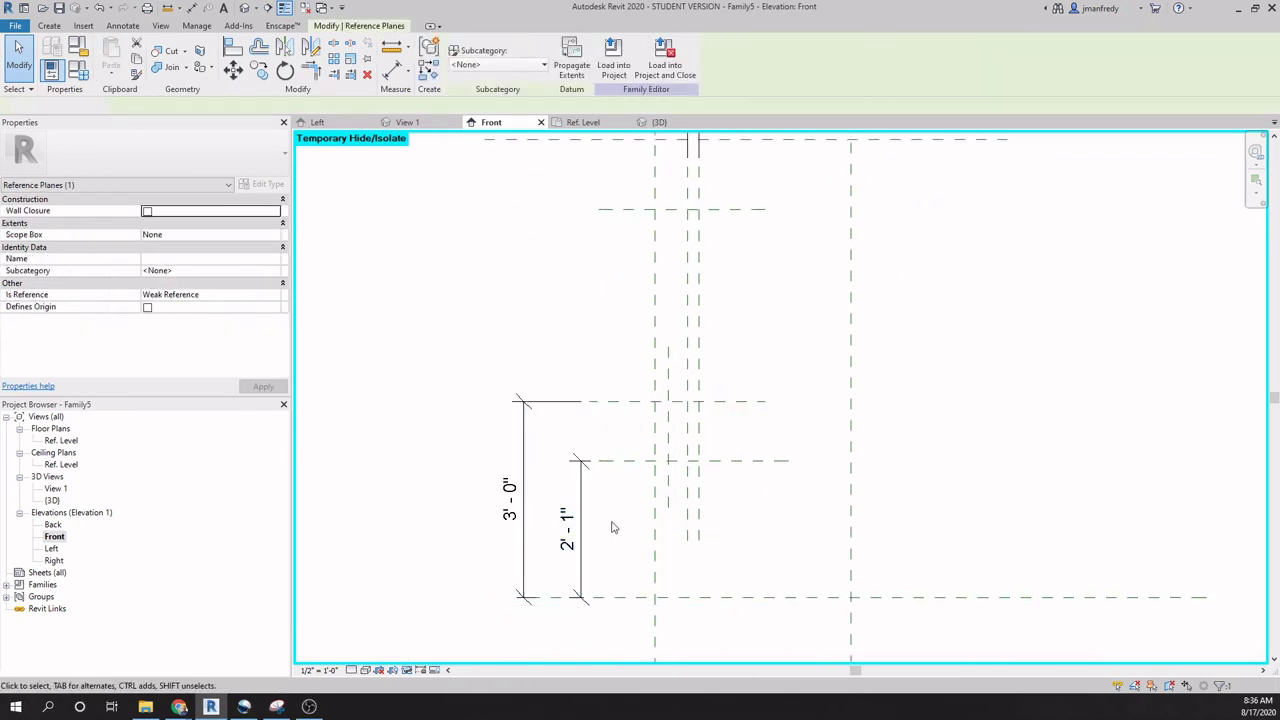
Move the lowest inner horizontal reference plane to 1'-0" above the bottom reference plane.
left_click(606, 530)
left_click(625, 462)
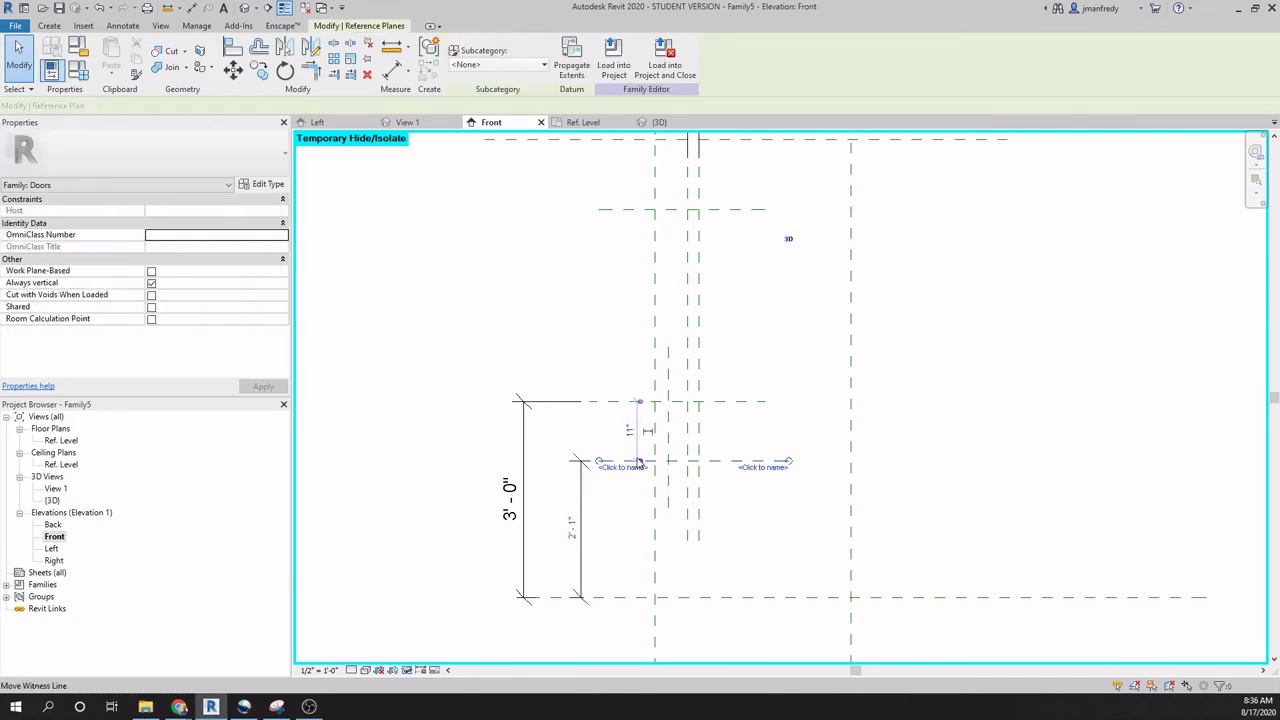
left_click(568, 530)
type("1")
key("Return")
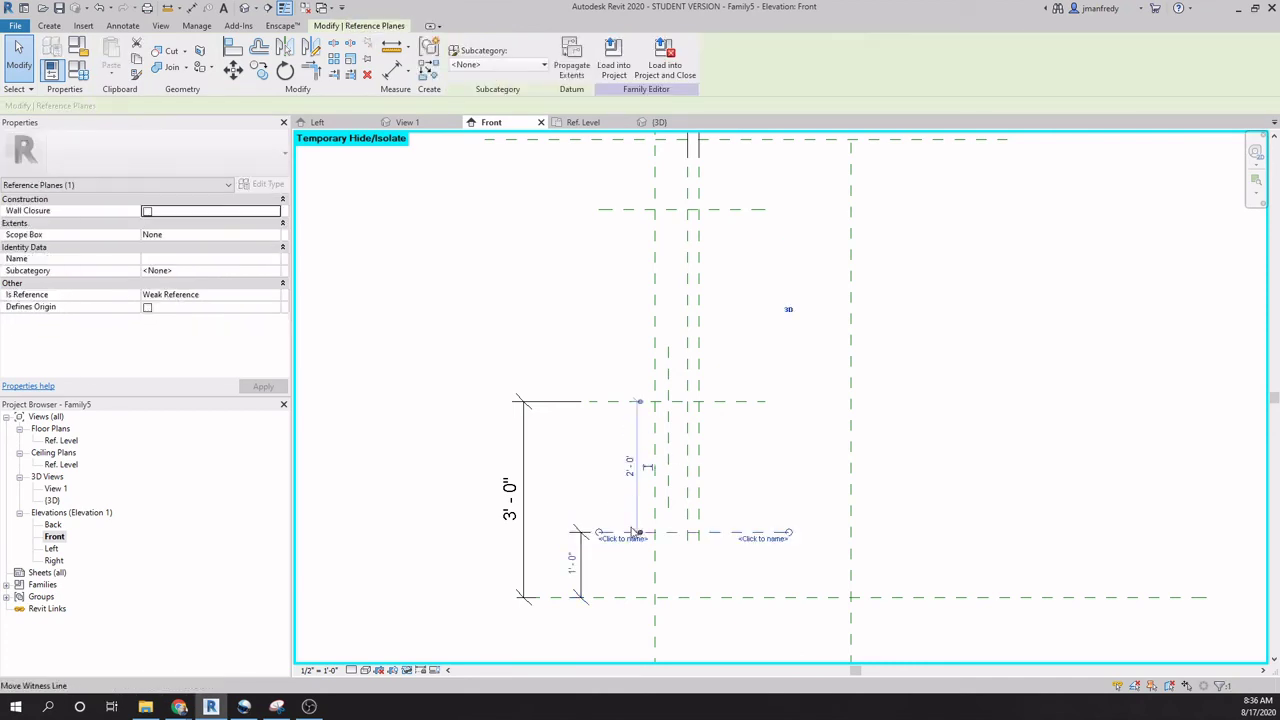
key("Escape")
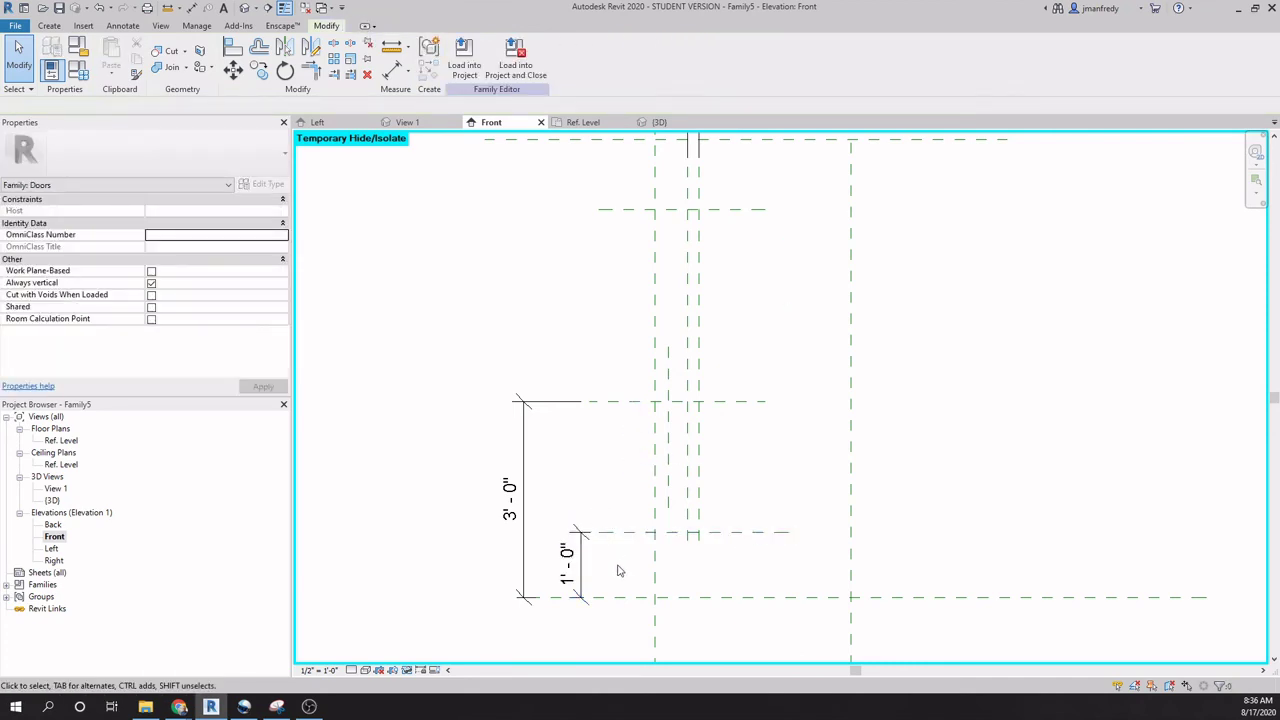
Lock the 1'-0", 3'-0", 6" and 8" dimensions that position the inner reference planes.
scroll(618, 571, "up", 2)
left_click(593, 522)
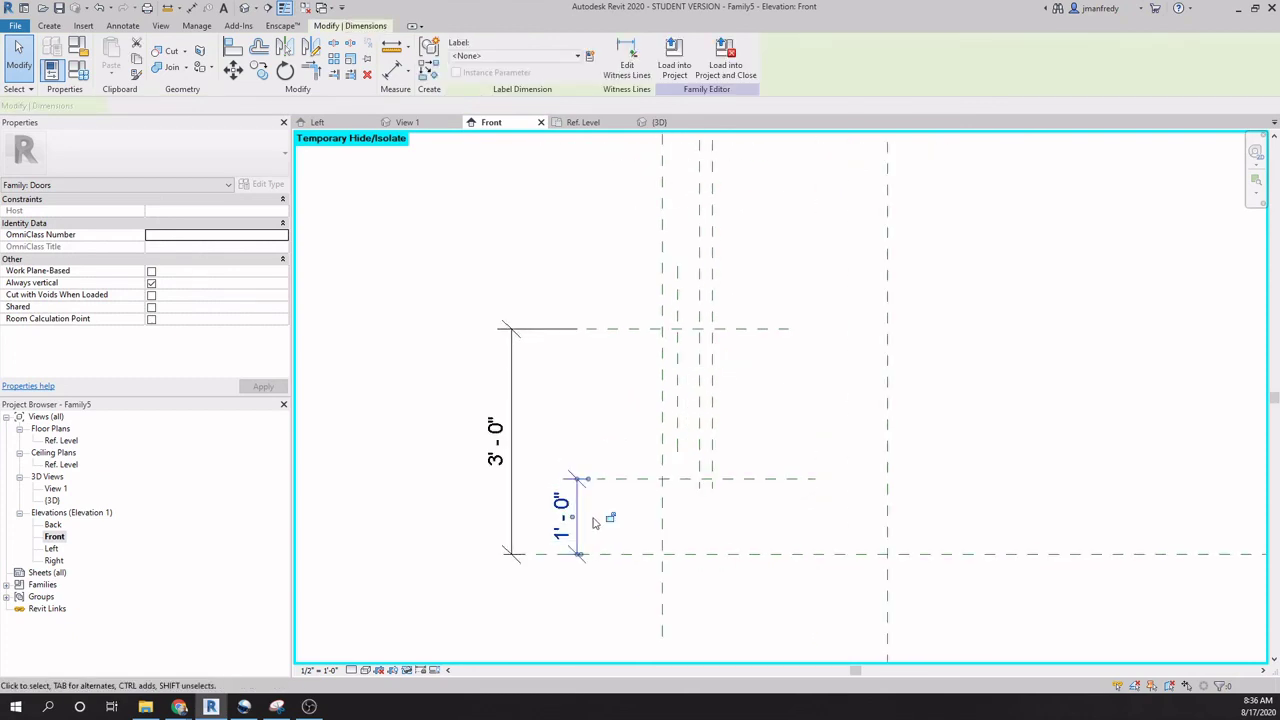
left_click(545, 440)
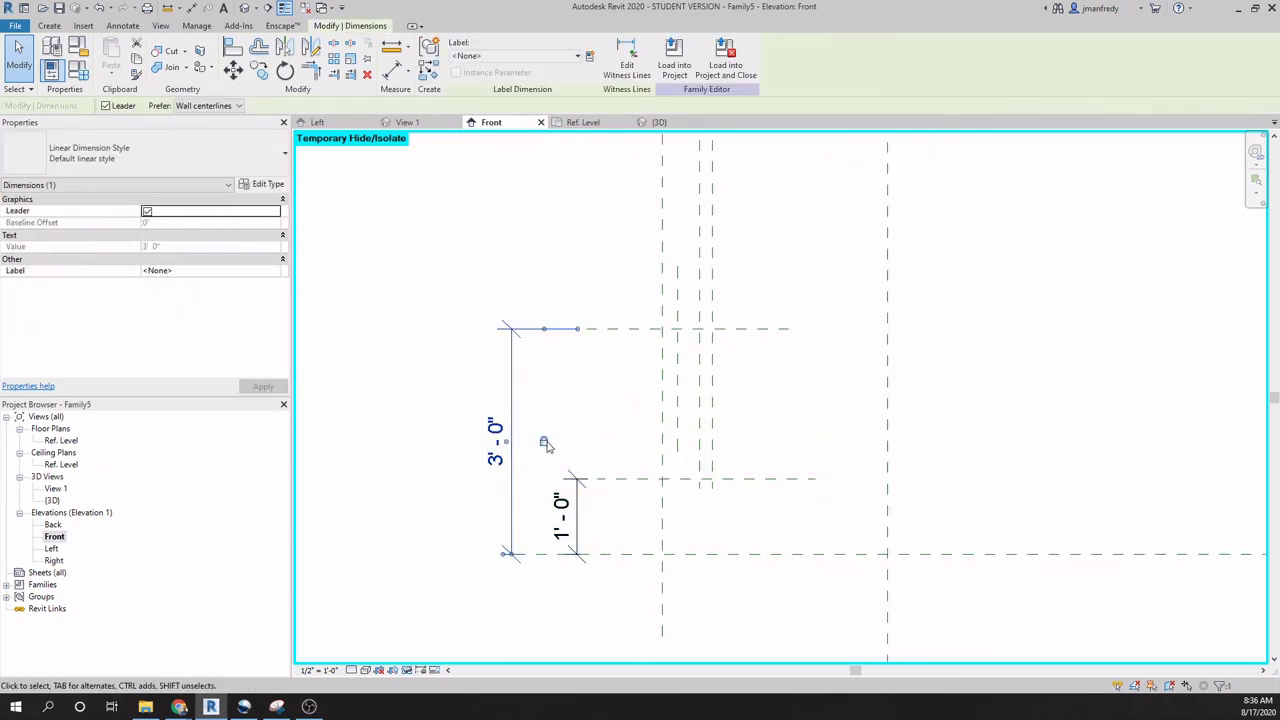
middle_click_drag(614, 361, 590, 640)
left_click(645, 362)
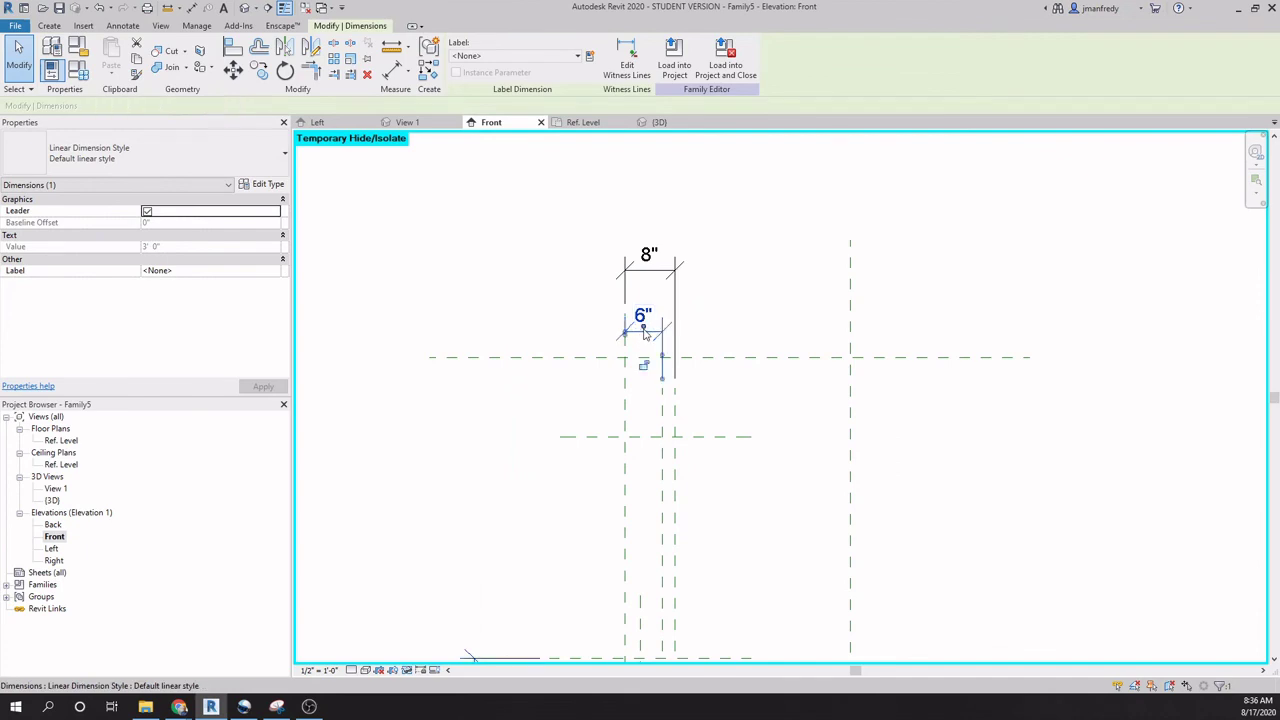
left_click(663, 271)
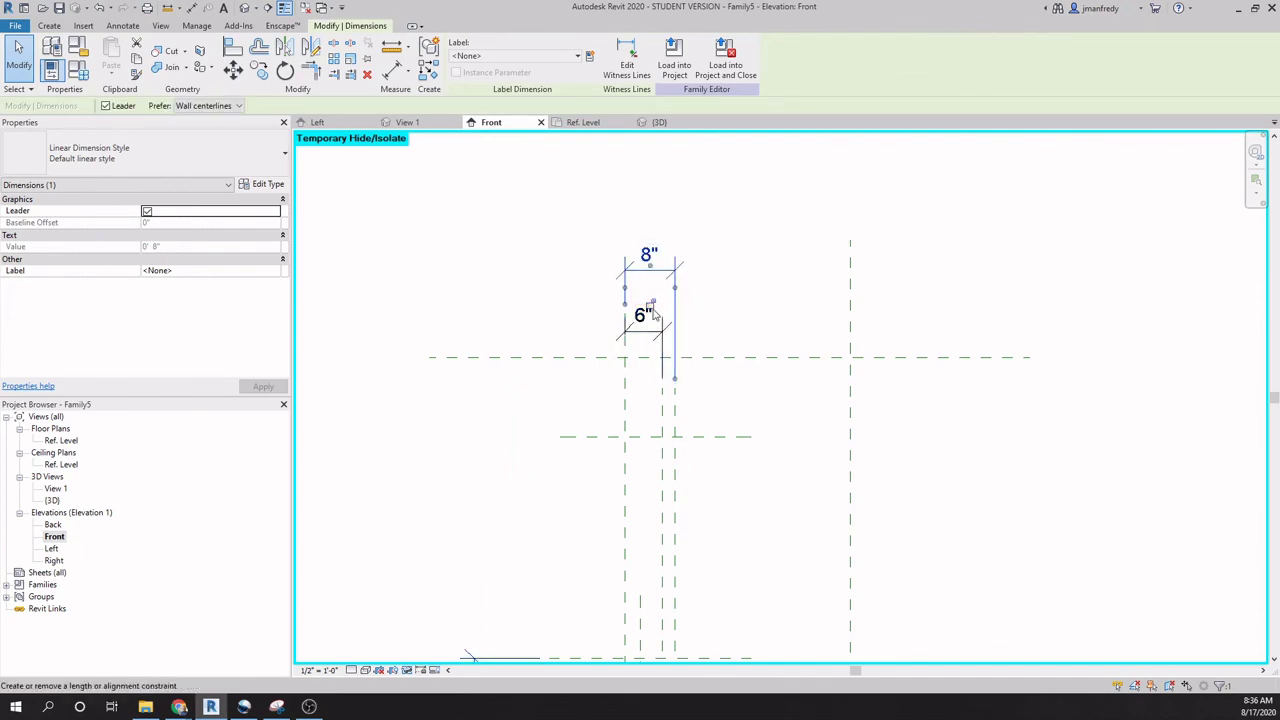
left_click(560, 420)
scroll(546, 429, "down", 3)
middle_click_drag(543, 429, 586, 371)
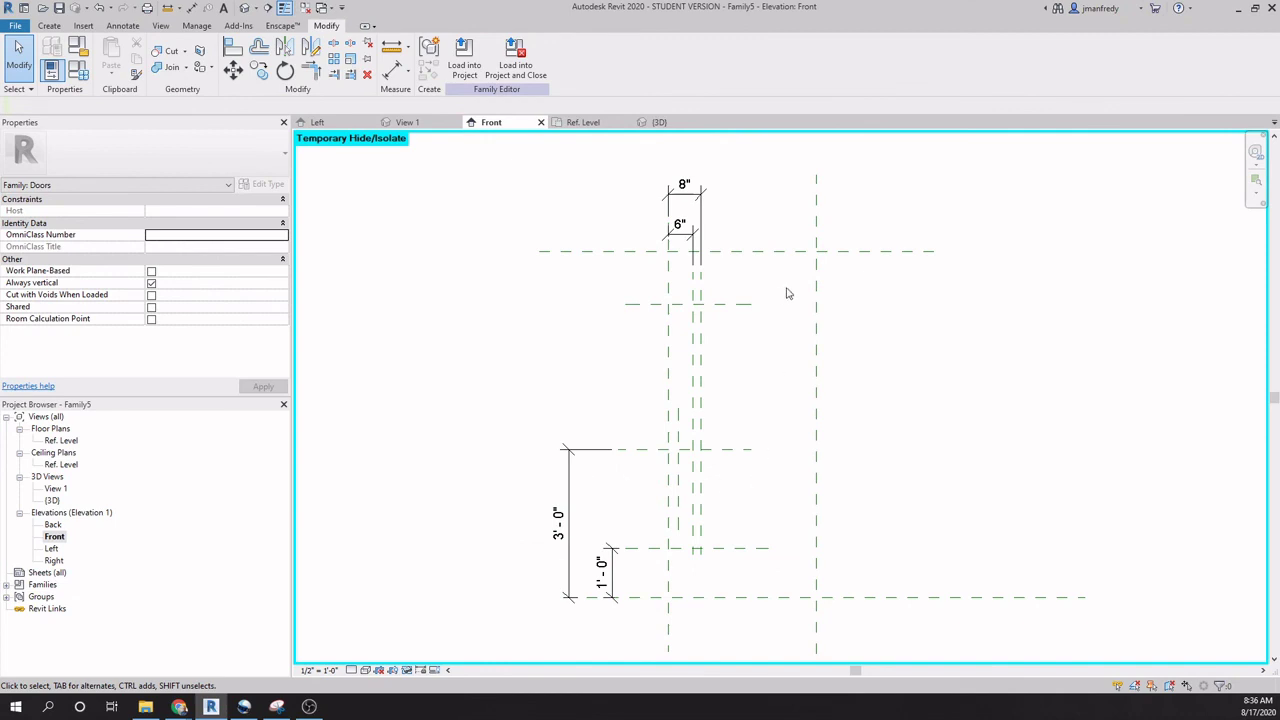
Replace the 8" dimension with an aligned dimension between the two long inner vertical reference planes.
scroll(700, 205, "up", 3)
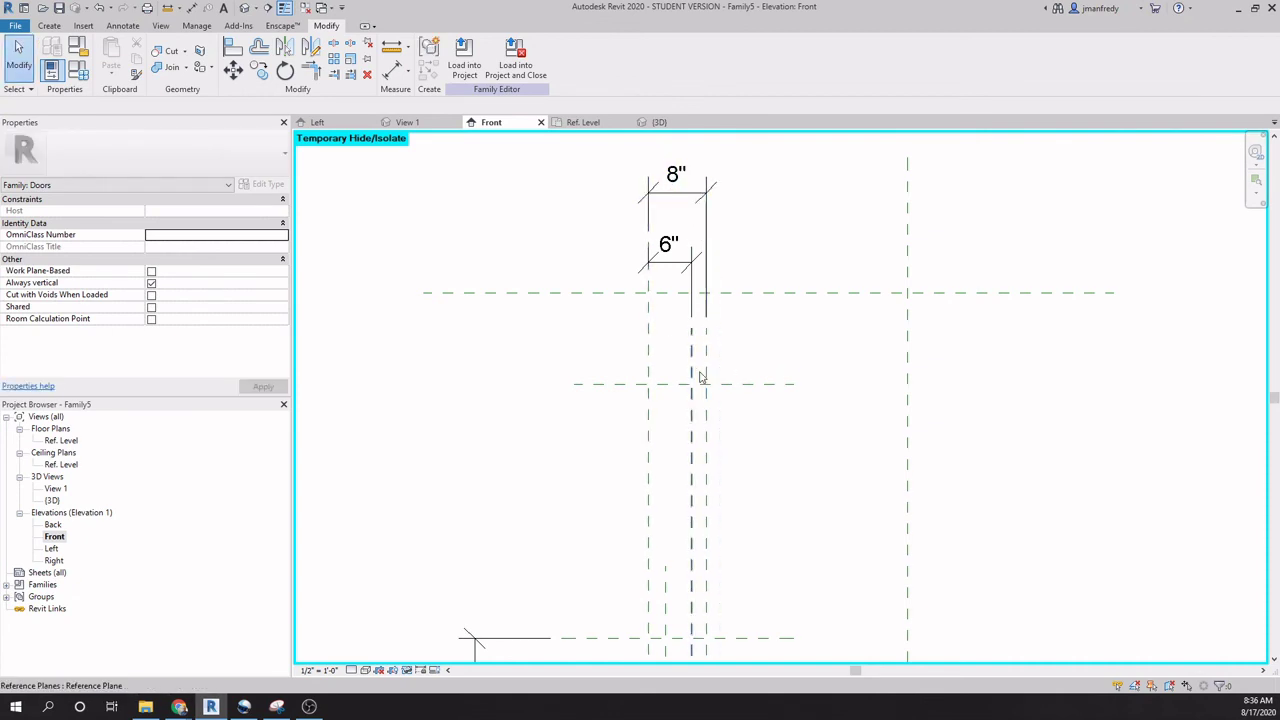
left_click(709, 223)
key("Delete")
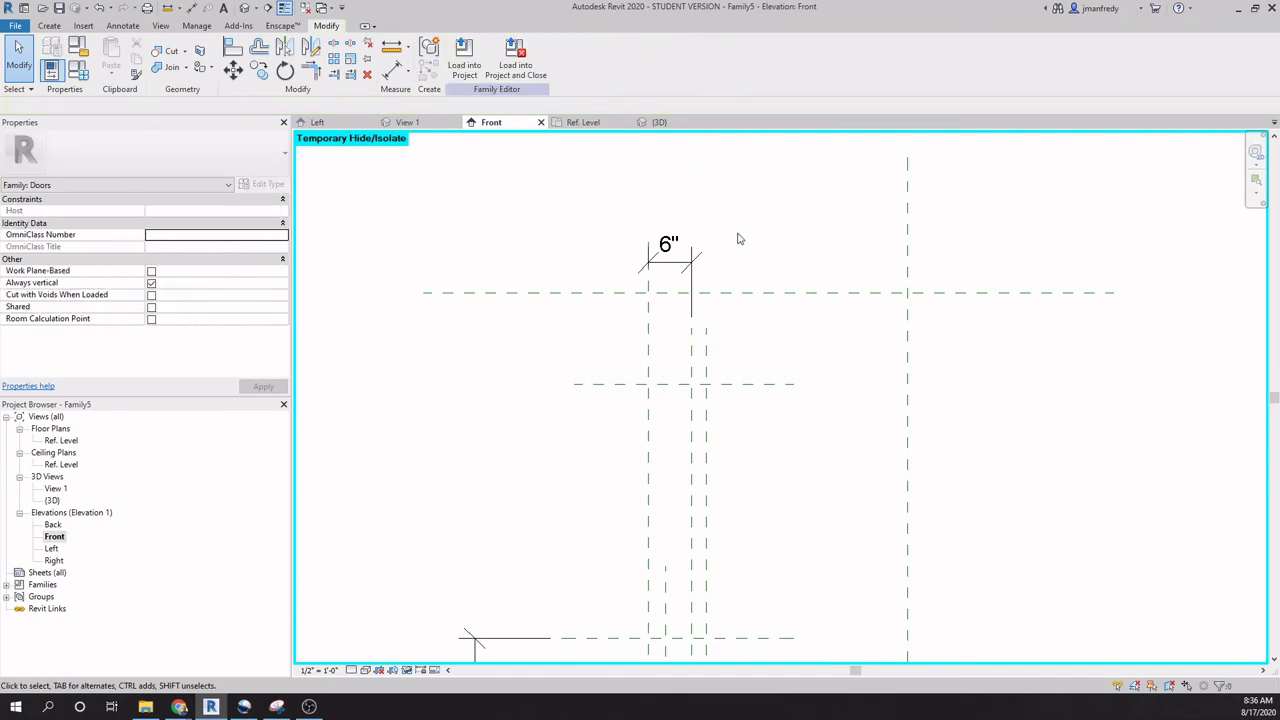
key("d")
key("i")
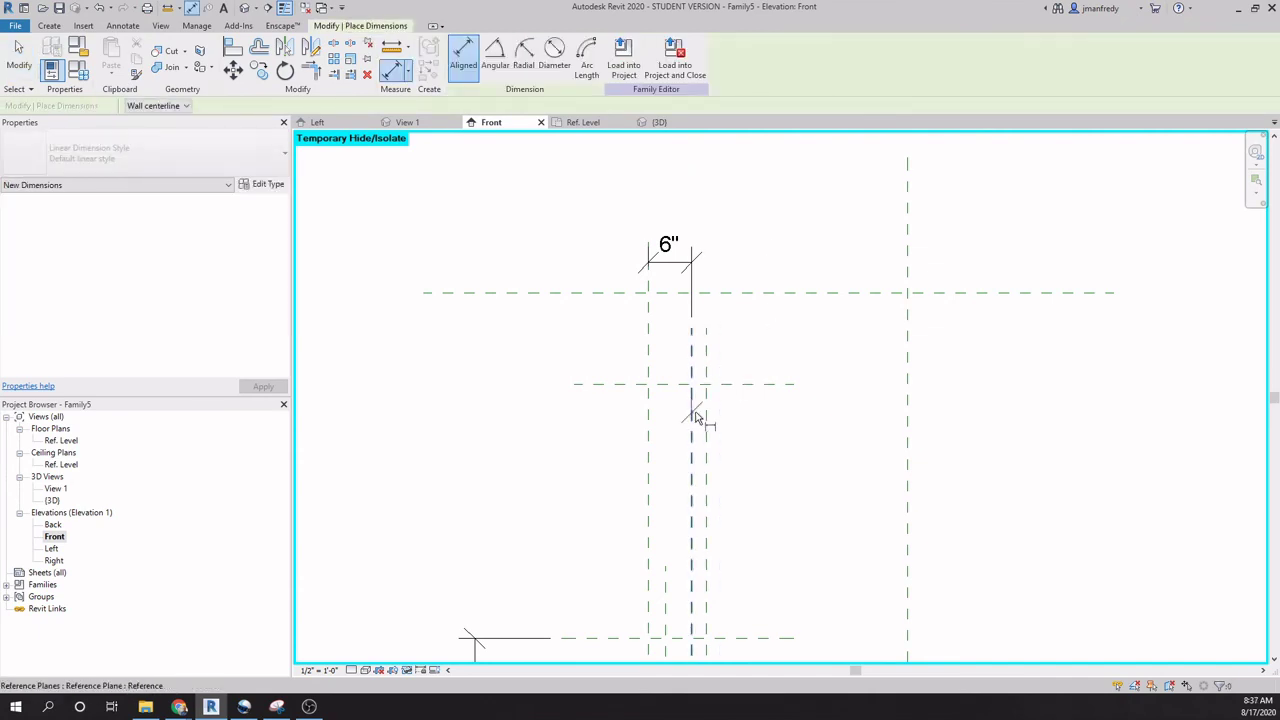
left_click(708, 418)
left_click(728, 206)
key("Escape")
key("Escape")
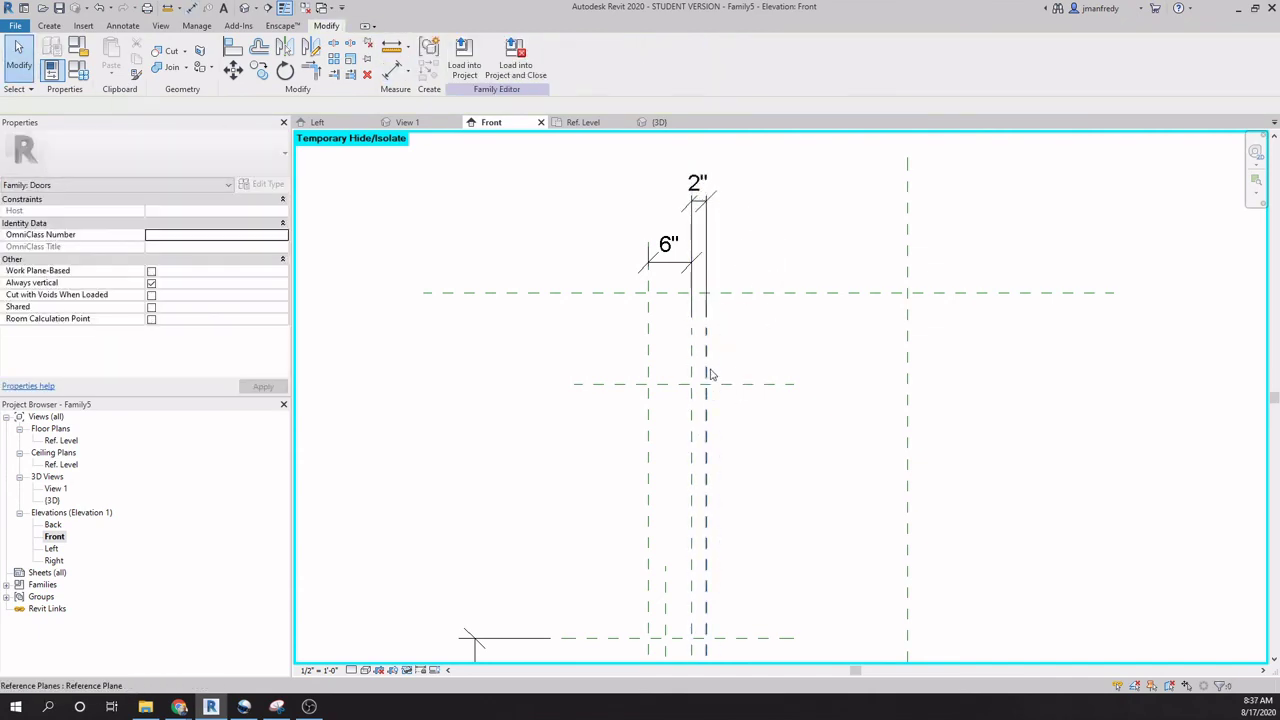
Set the spacing between the two long inner vertical reference planes to 8" and lock that dimension.
left_click(697, 215)
left_click(698, 193)
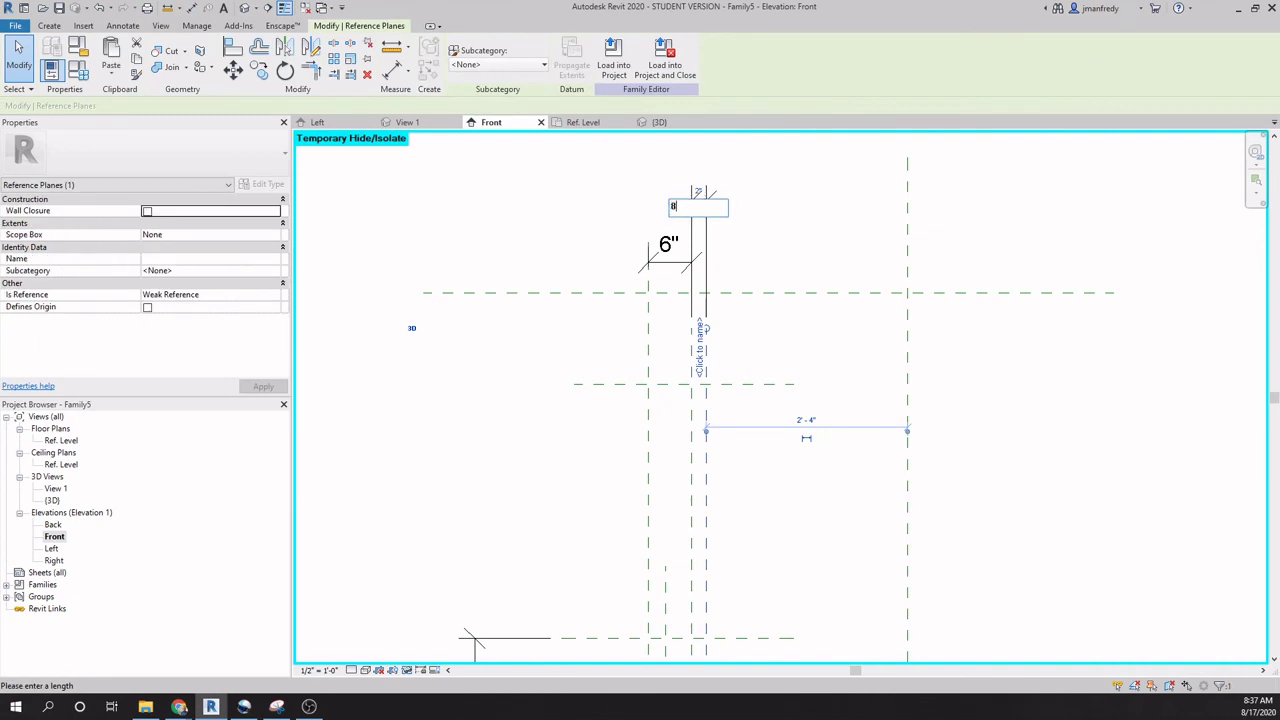
type("8\"")
key("Return")
left_click(728, 195)
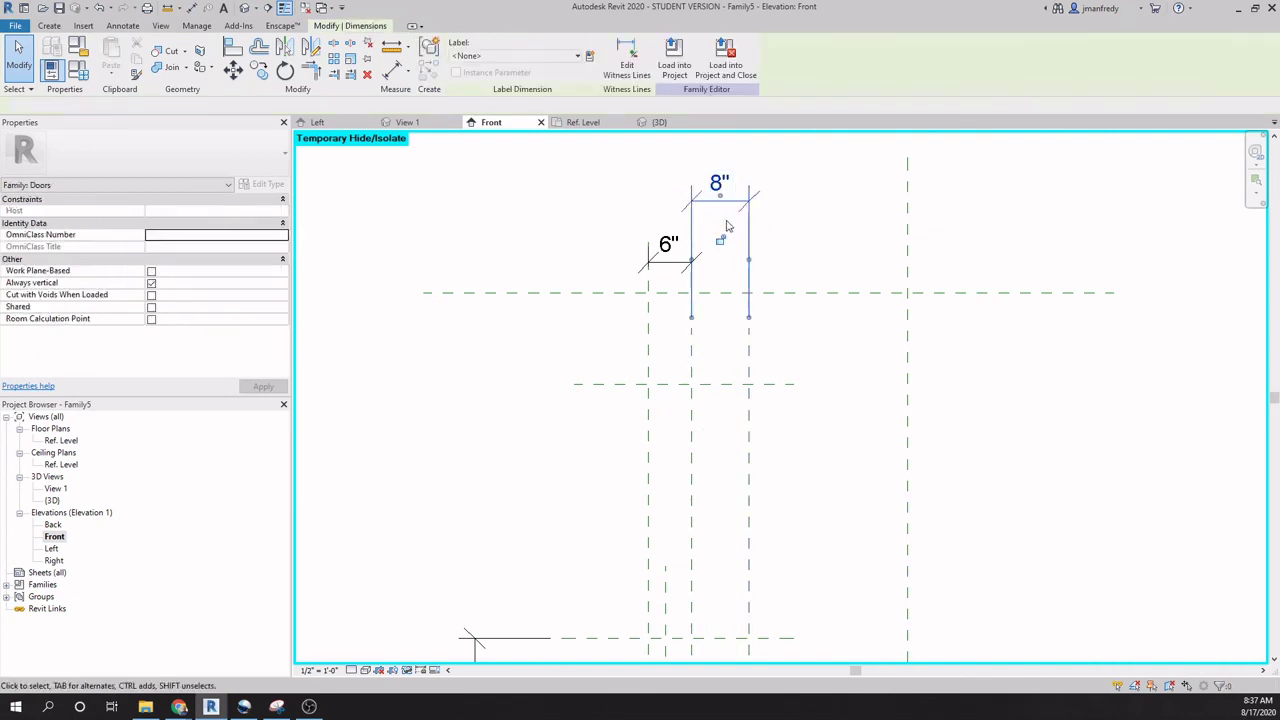
key("Escape")
Reset the temporary hide/isolate so the Front elevation shows the door panel and all its dimensions.
scroll(660, 303, "down", 2)
scroll(700, 400, "up", 2)
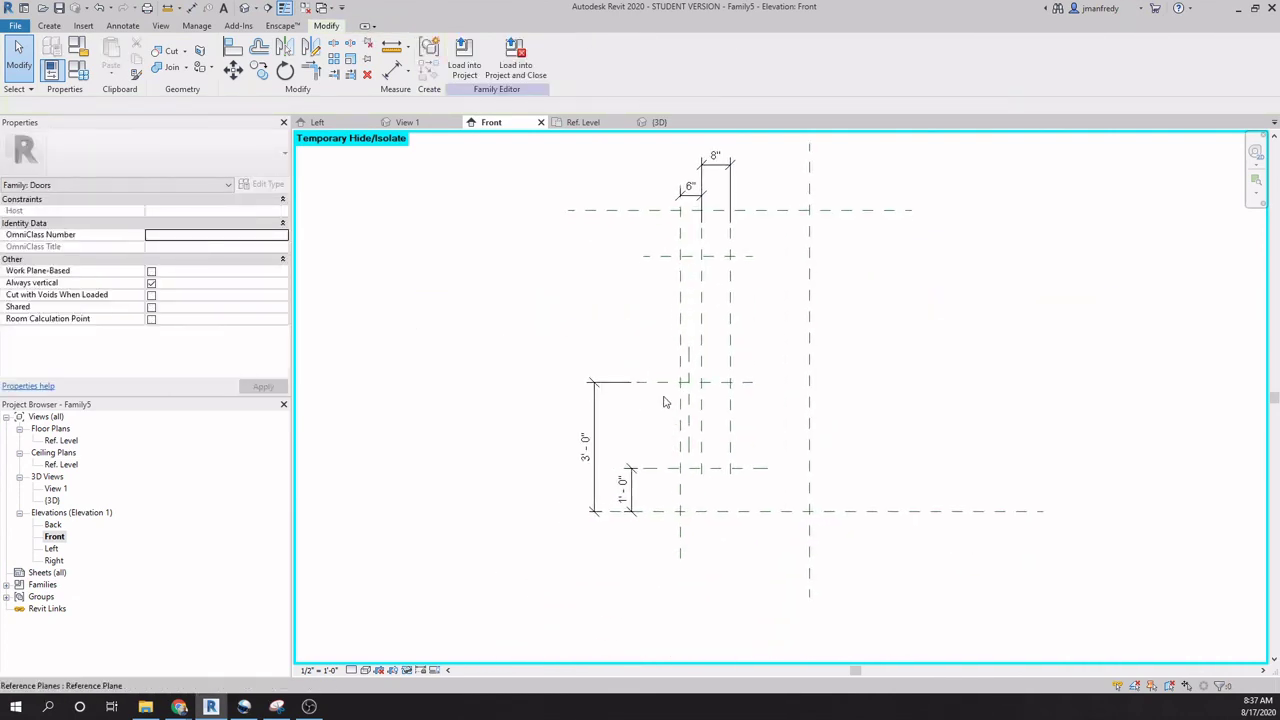
middle_click_drag(767, 380, 754, 431)
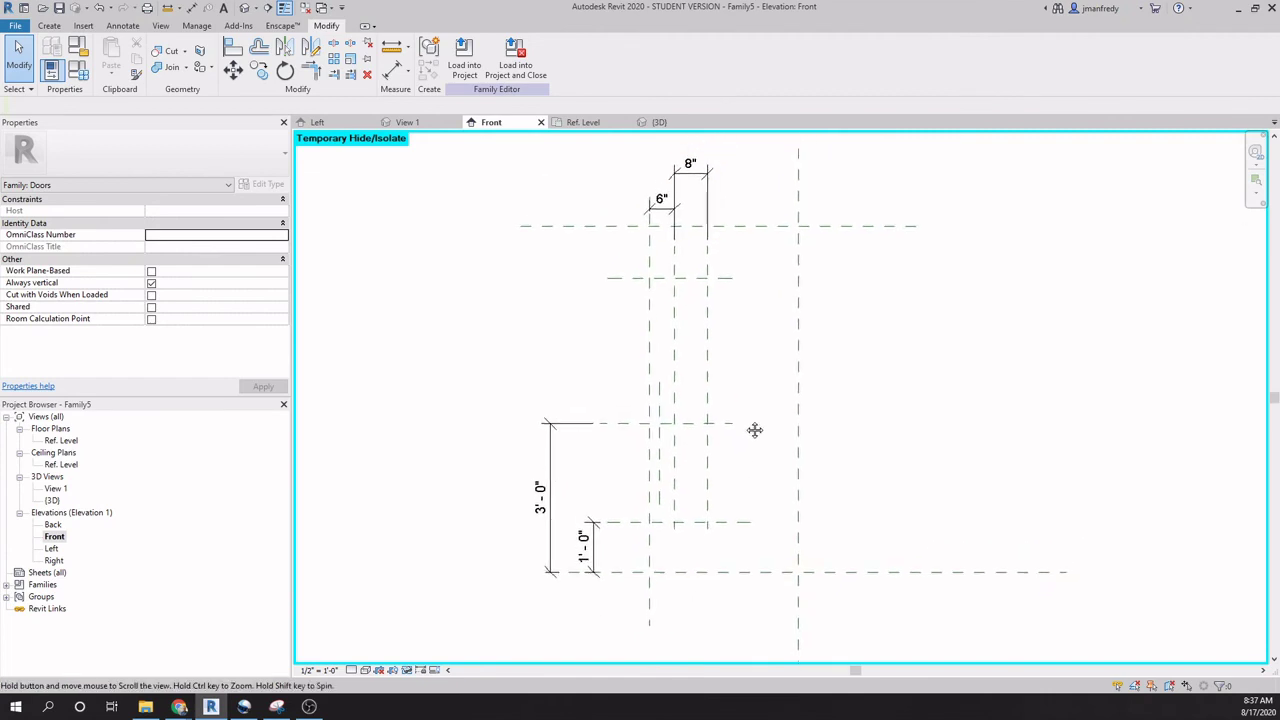
left_click(406, 670)
left_click(464, 656)
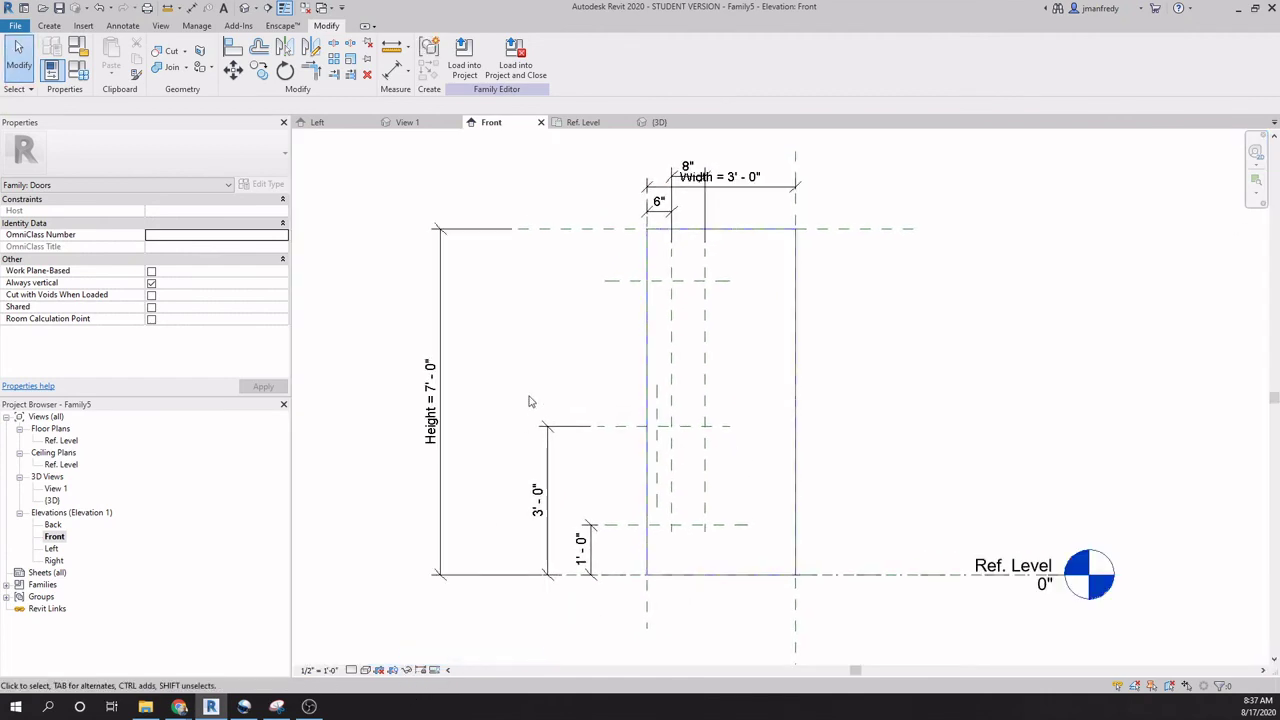
Edit the door panel extrusion's sketch and add a tall, narrow rectangle inside it, starting on the first long inner vertical reference plane.
left_click(766, 245)
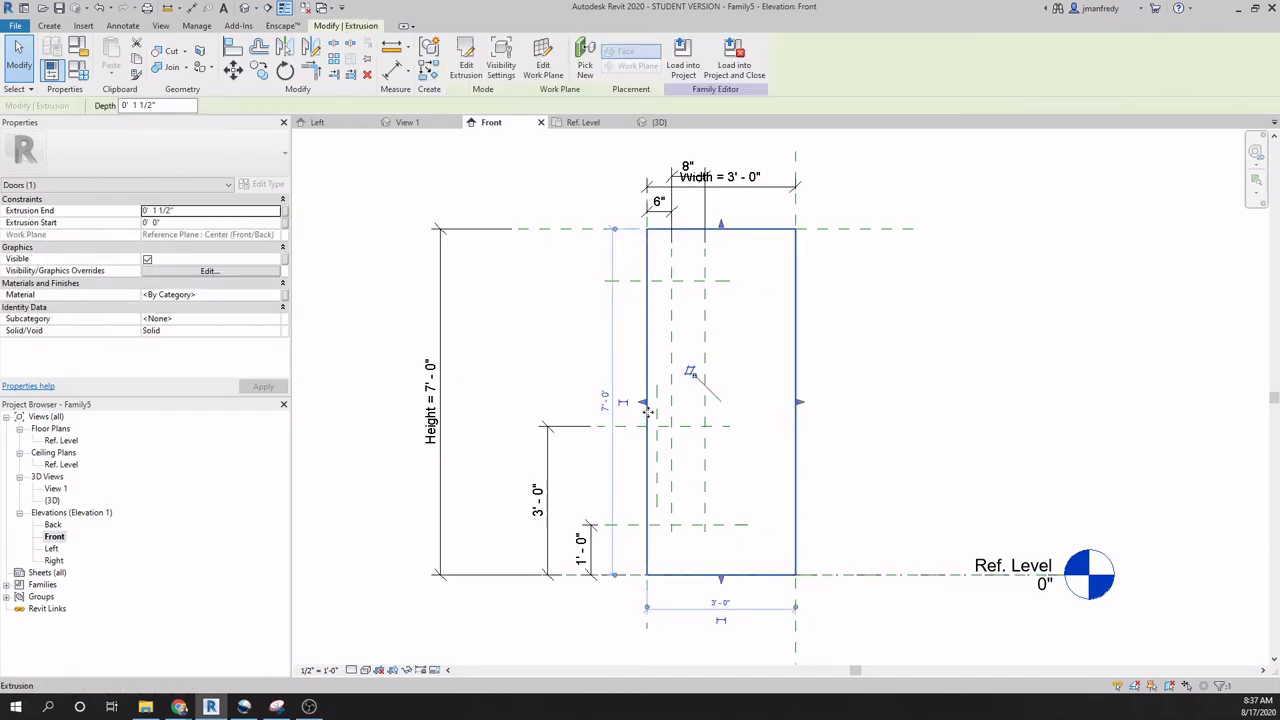
left_click(733, 312)
left_click(755, 233)
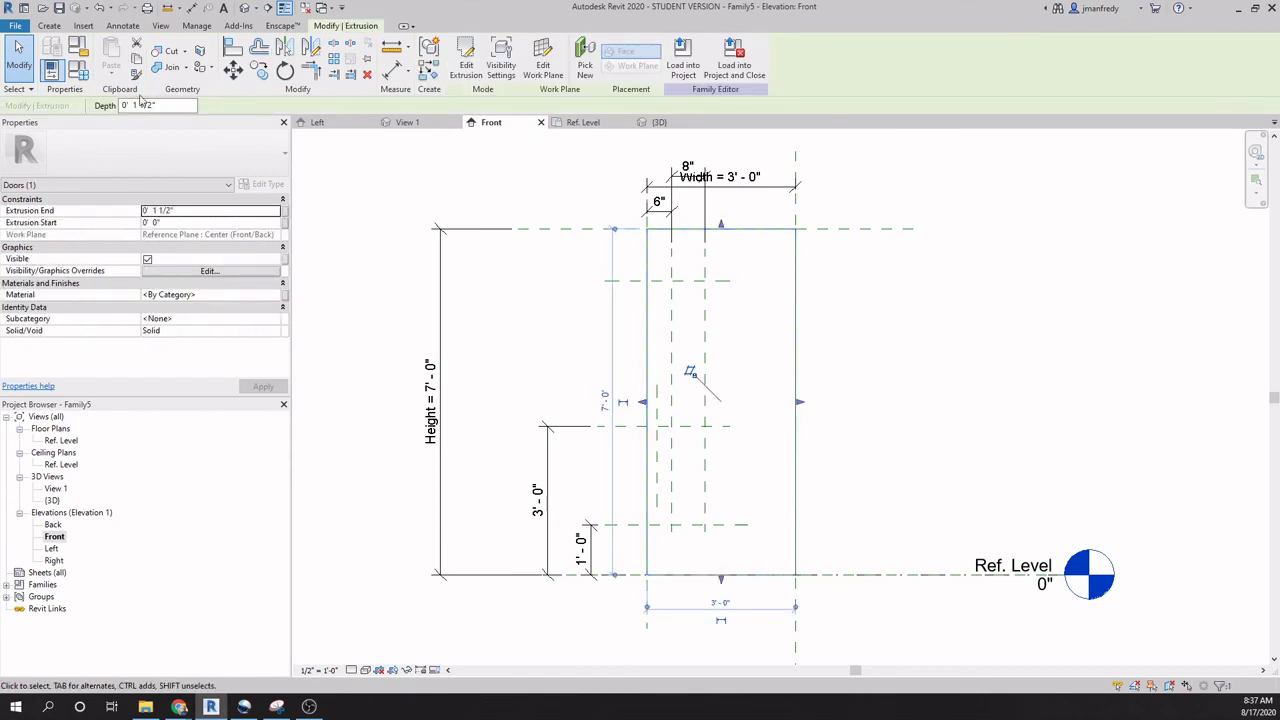
left_click(466, 65)
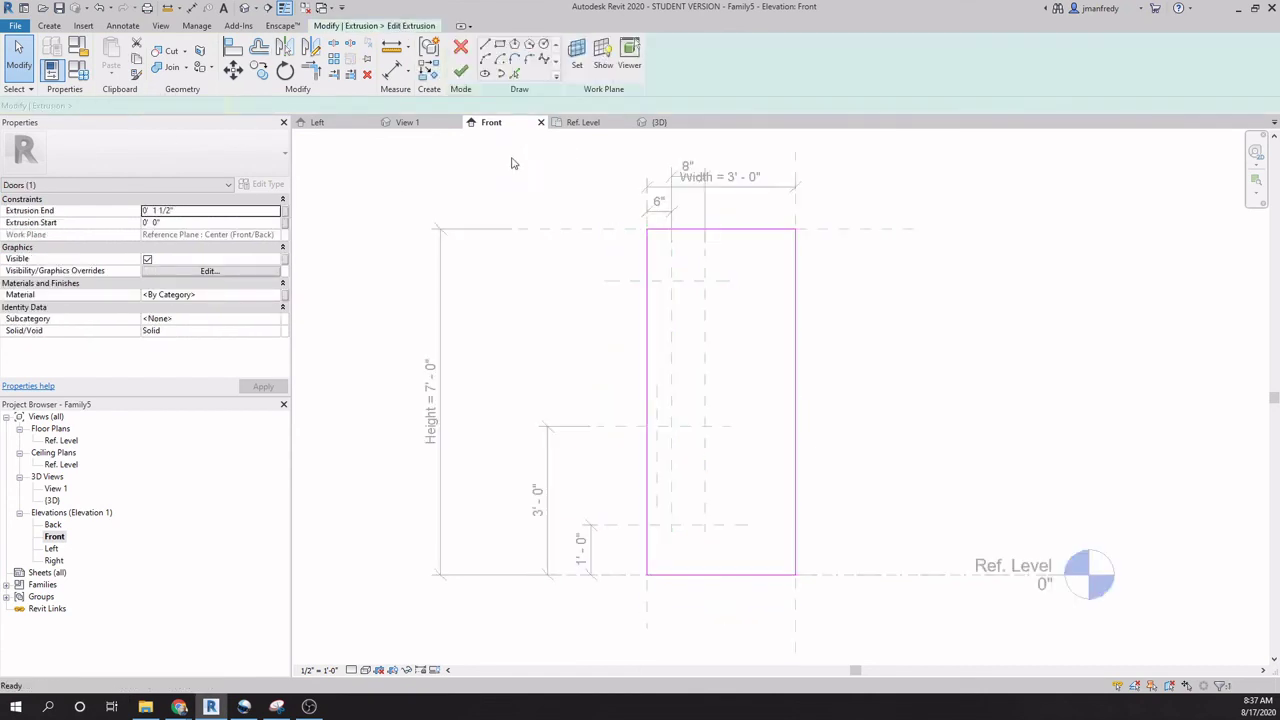
left_click(499, 46)
left_click(671, 291)
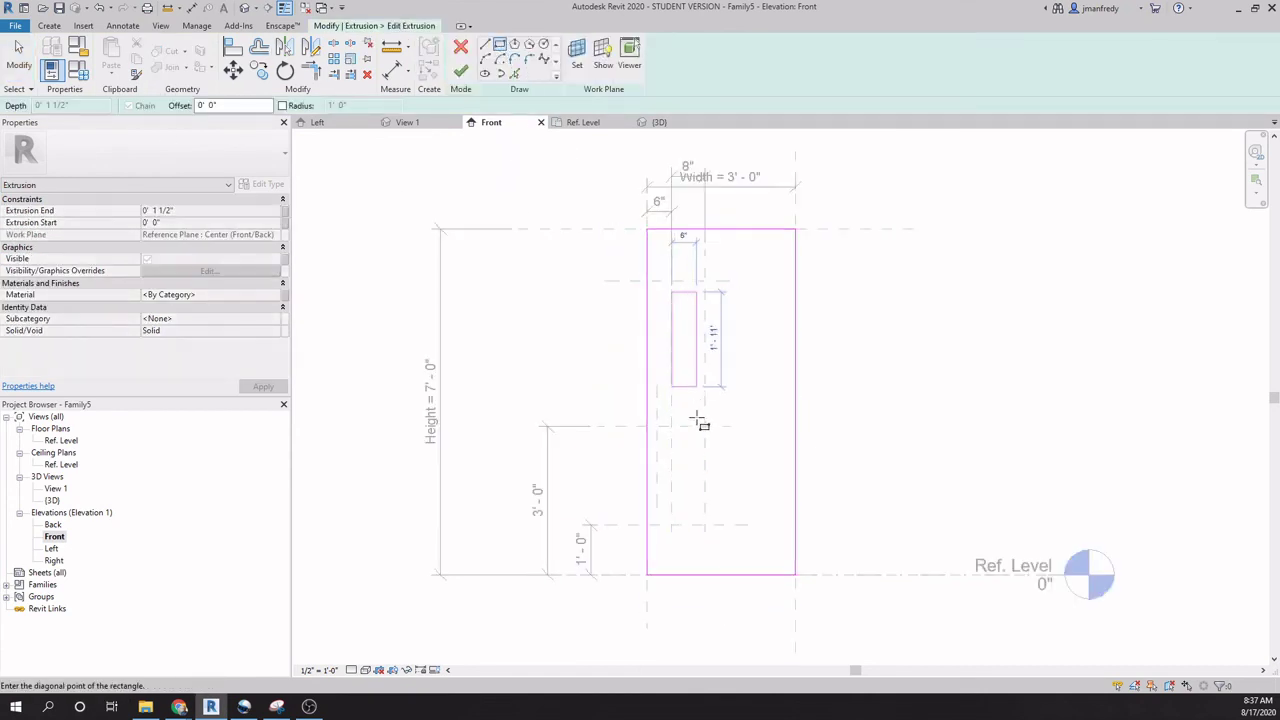
left_click(697, 493)
Align and lock the inner rectangle's edges to the inner vertical, lowest horizontal and highest inner horizontal reference planes.
key("a")
key("l")
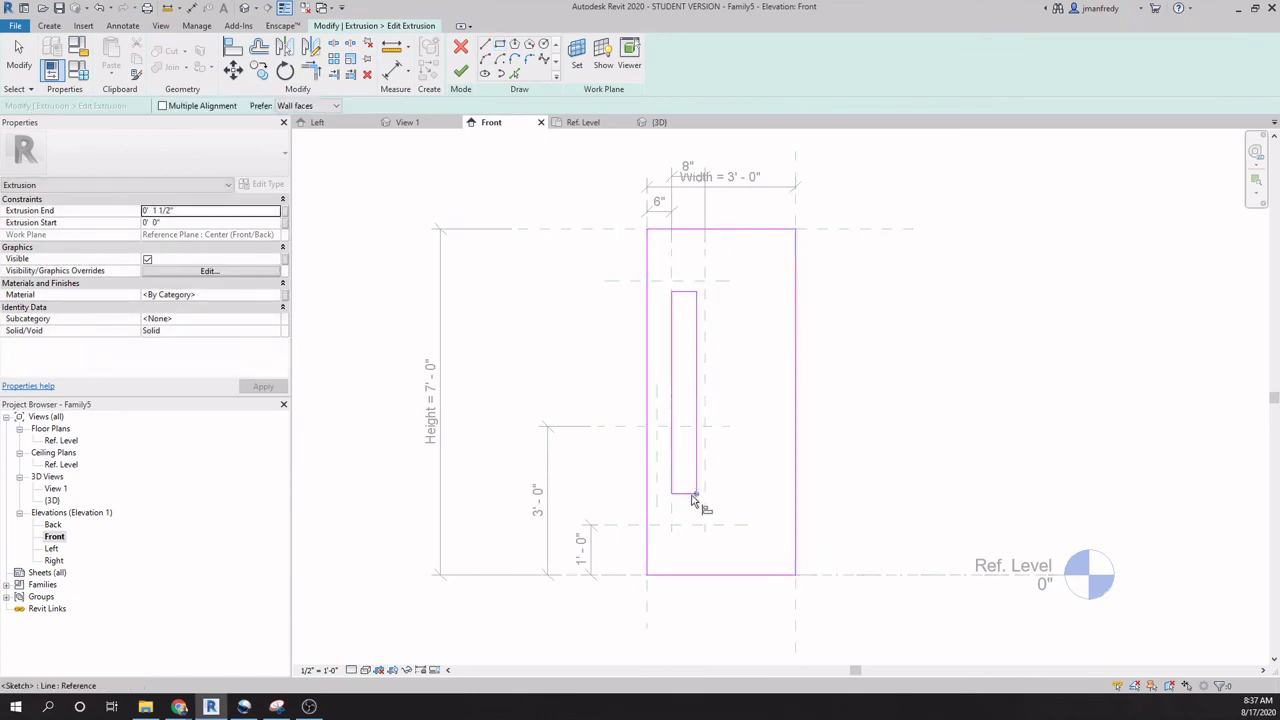
left_click(676, 478)
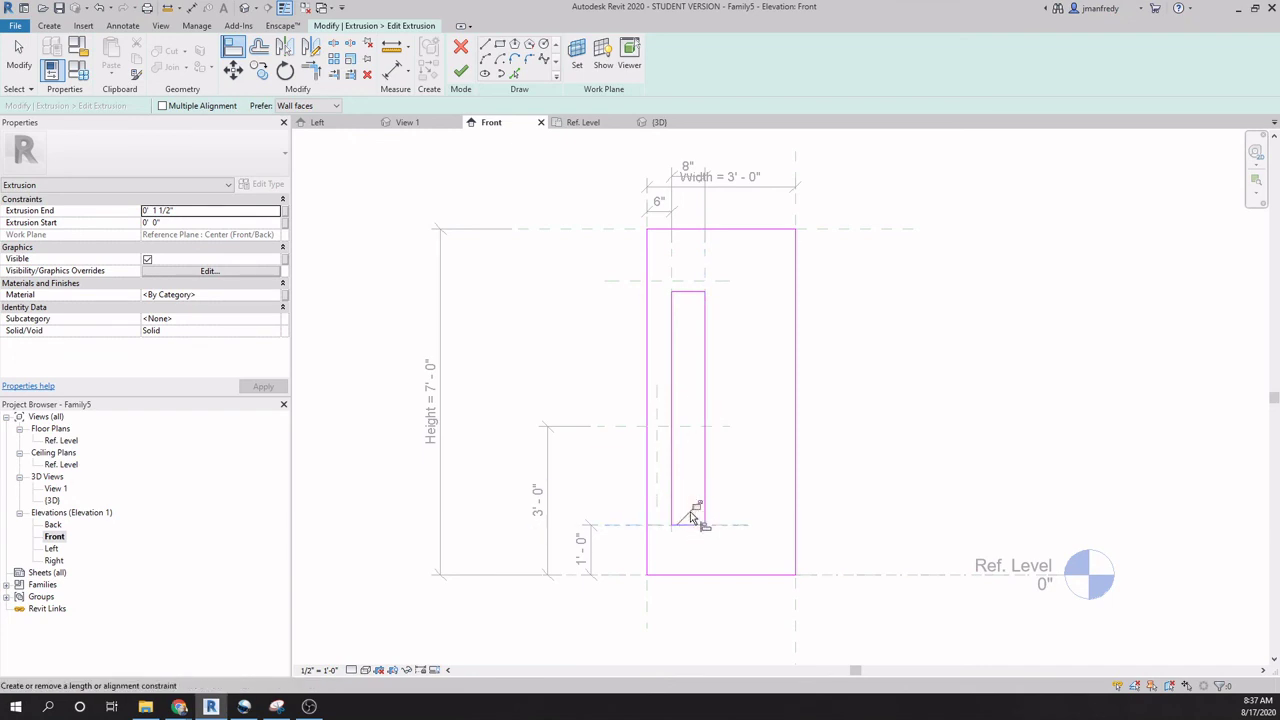
left_click(697, 281)
left_click(690, 292)
middle_click_drag(583, 302, 616, 331)
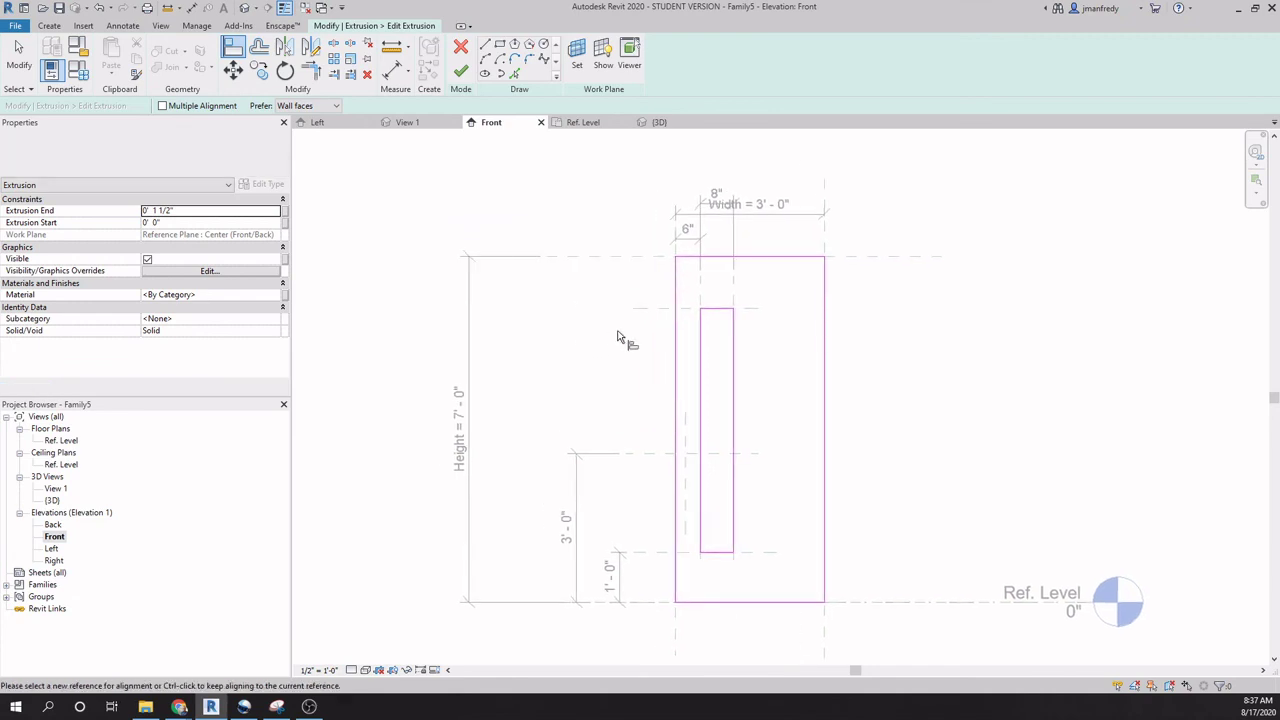
Finish the door panel's extrusion sketch and inspect the new opening in the 3D view.
scroll(620, 338, "down", 1)
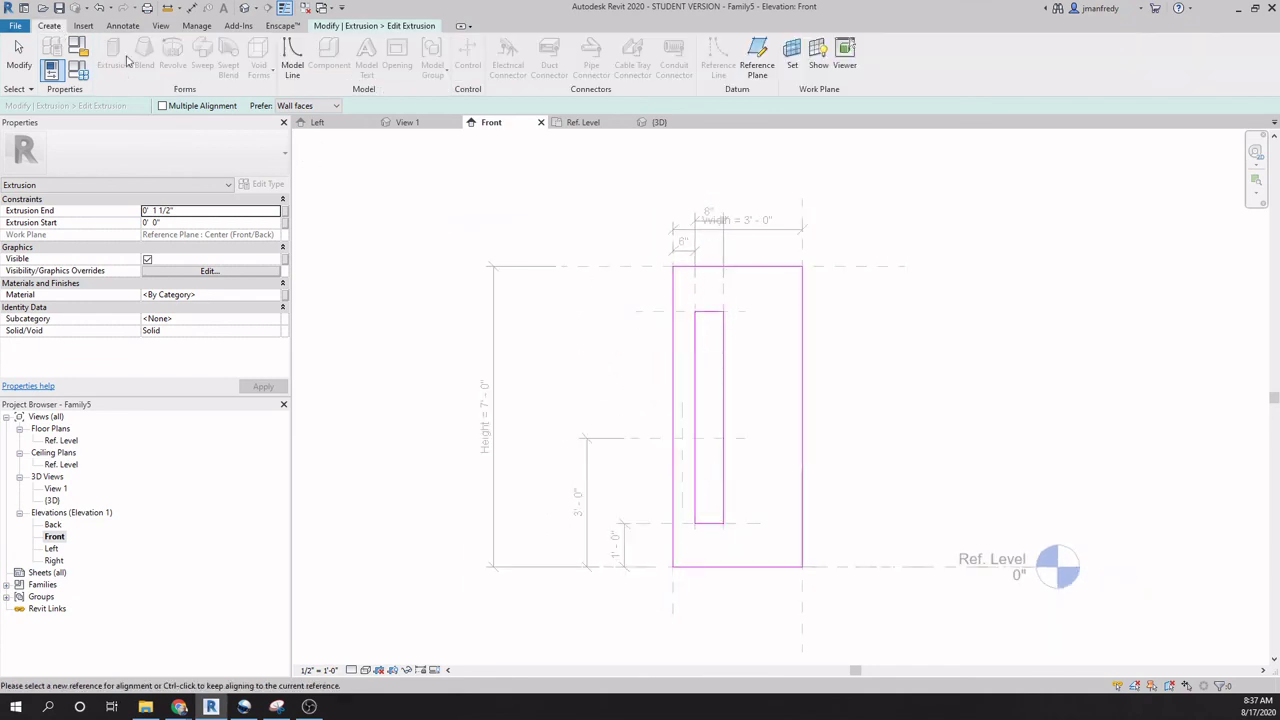
key("Escape")
key("Escape")
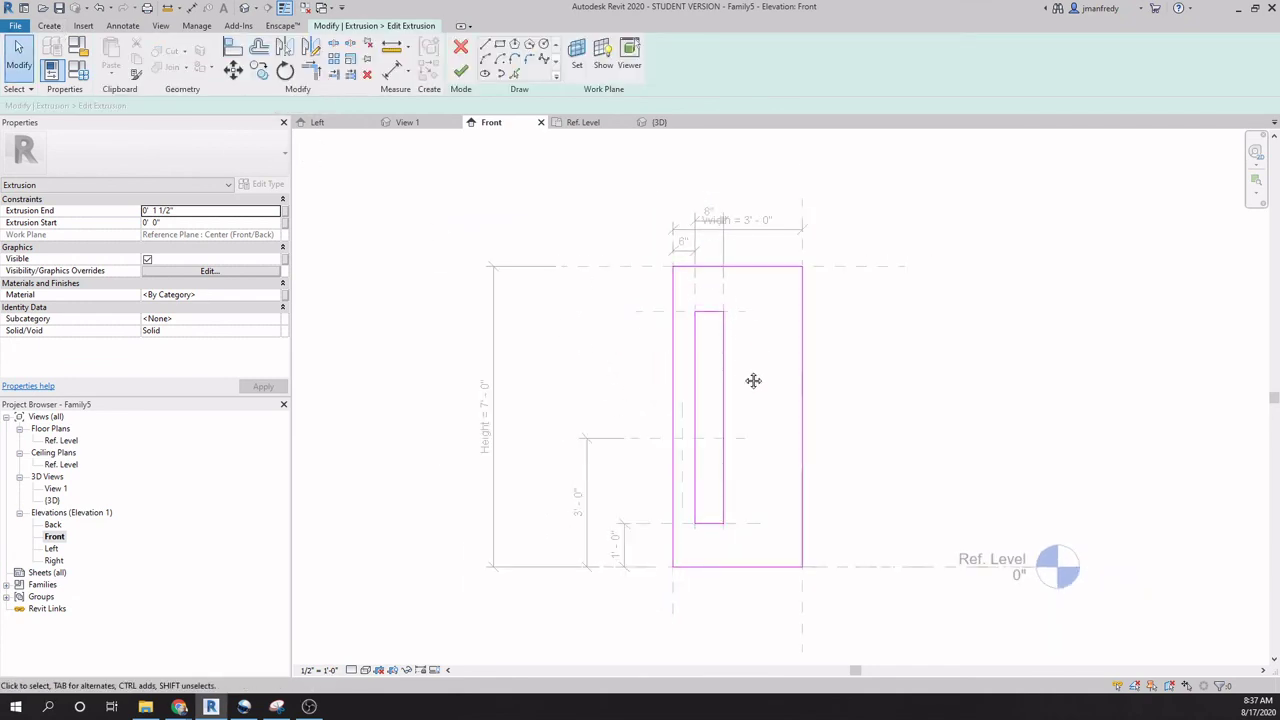
middle_click_drag(751, 380, 714, 374)
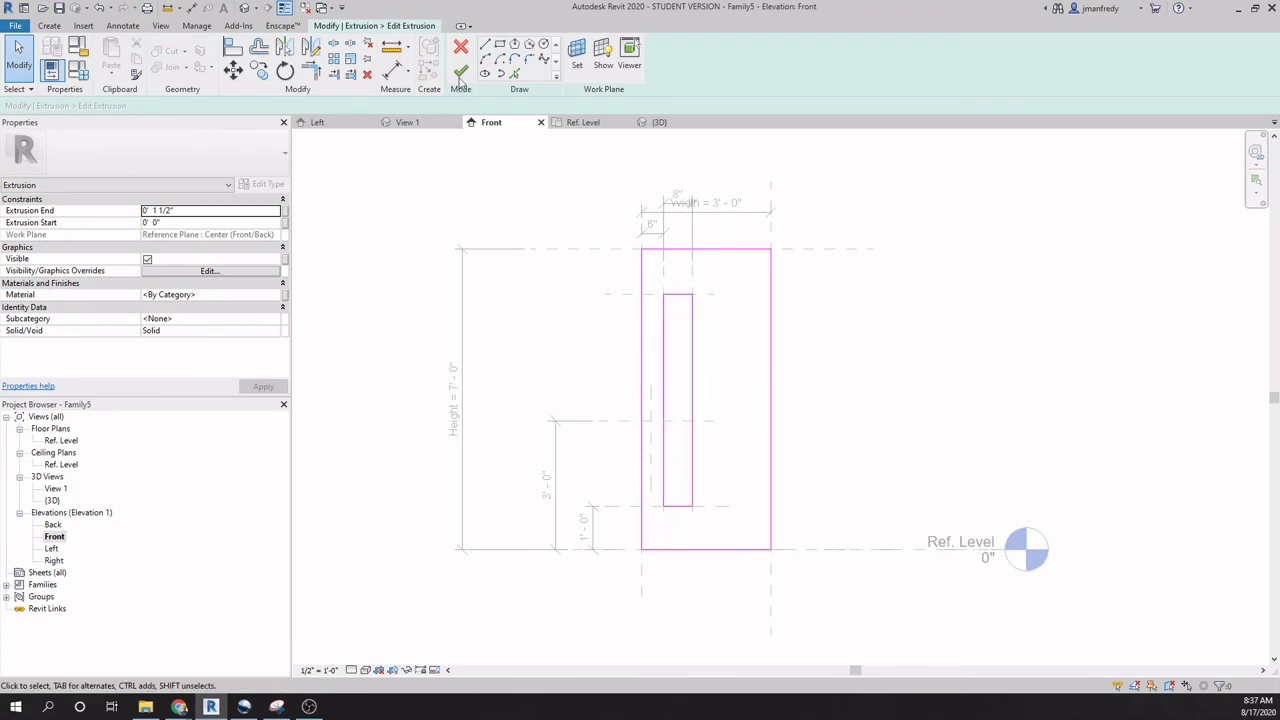
left_click(460, 76)
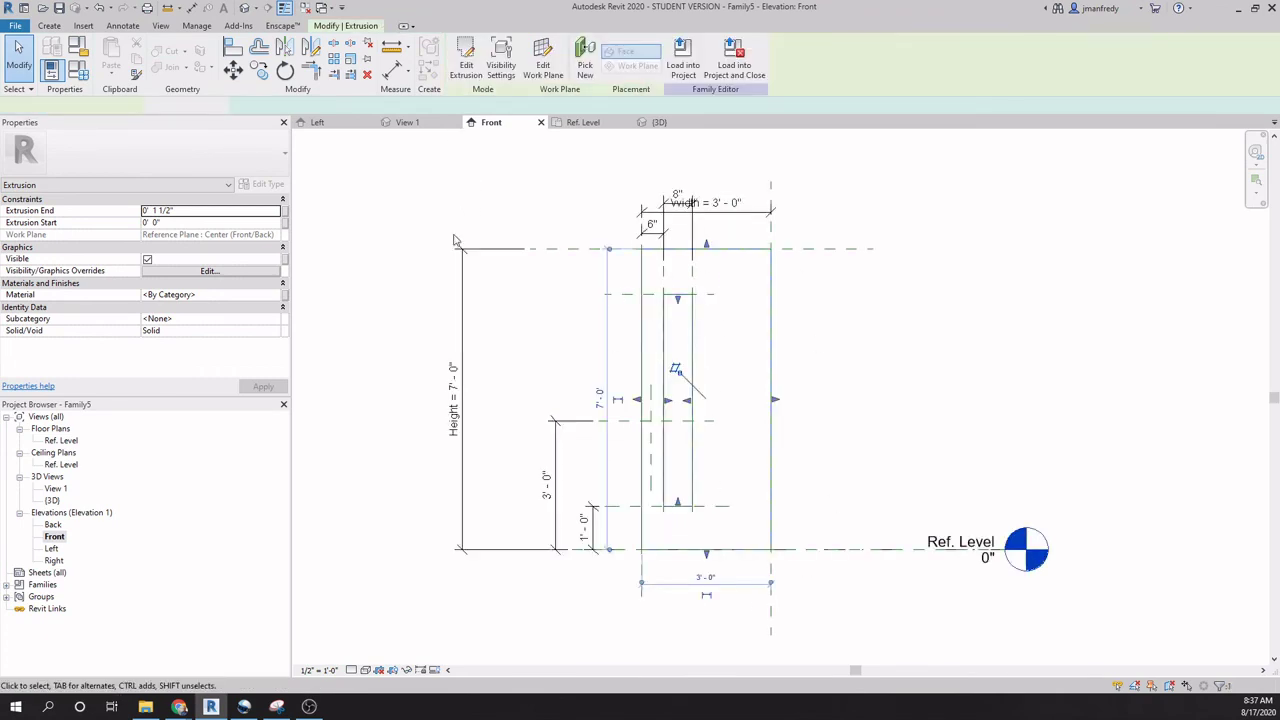
left_click(245, 7)
middle_click_drag(623, 337, 834, 369, "shift")
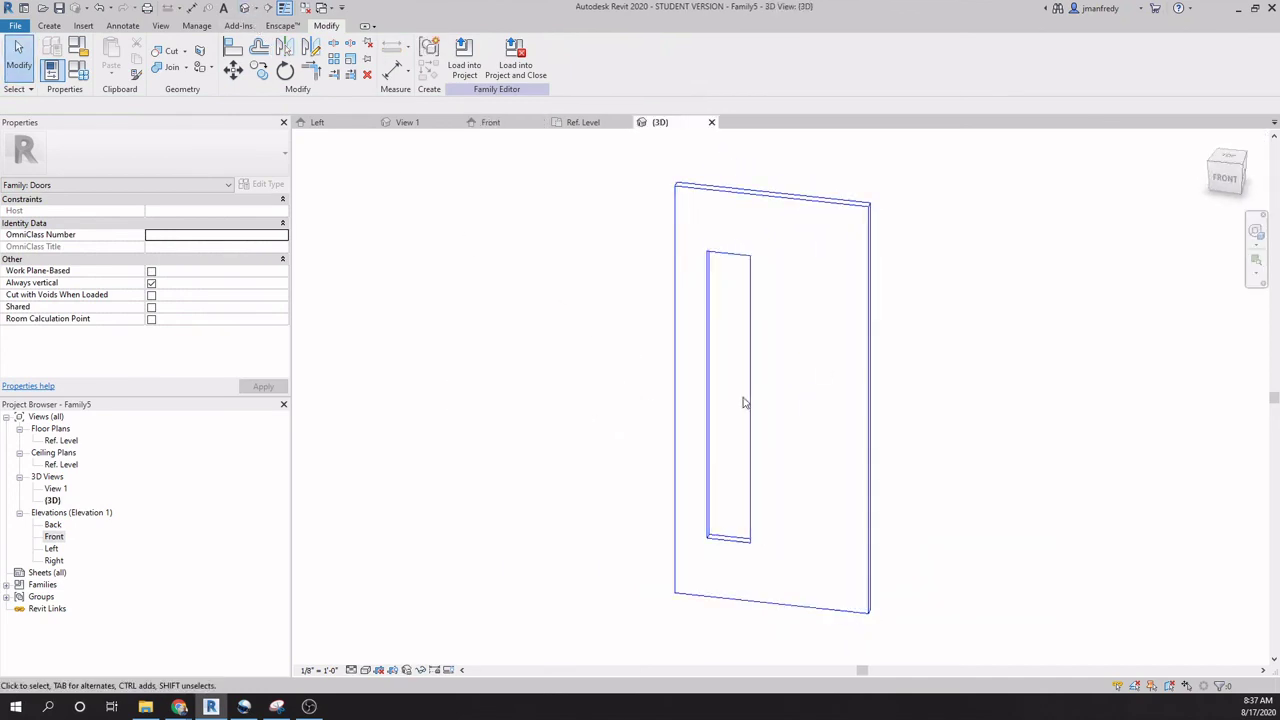
middle_click_drag(635, 442, 605, 443, "shift")
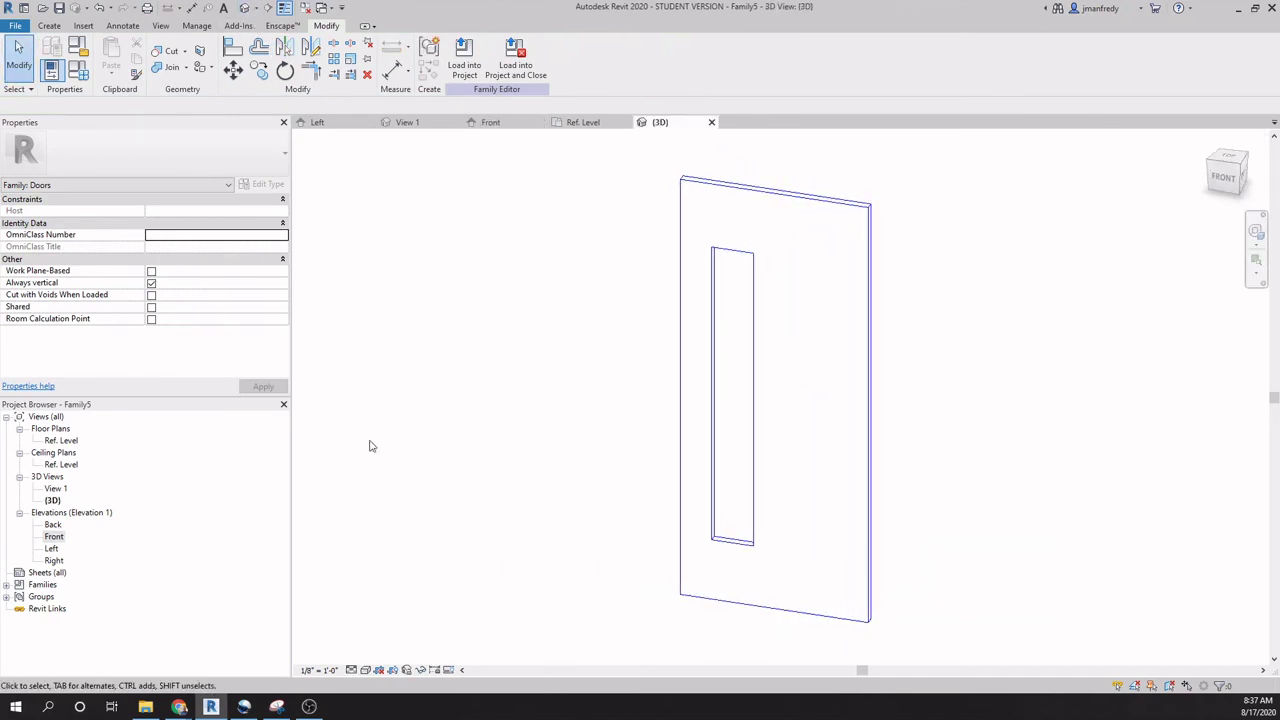
Move the Width dimension in the Front elevation higher above the panel, clear of the 8" dimension.
double_click(72, 441)
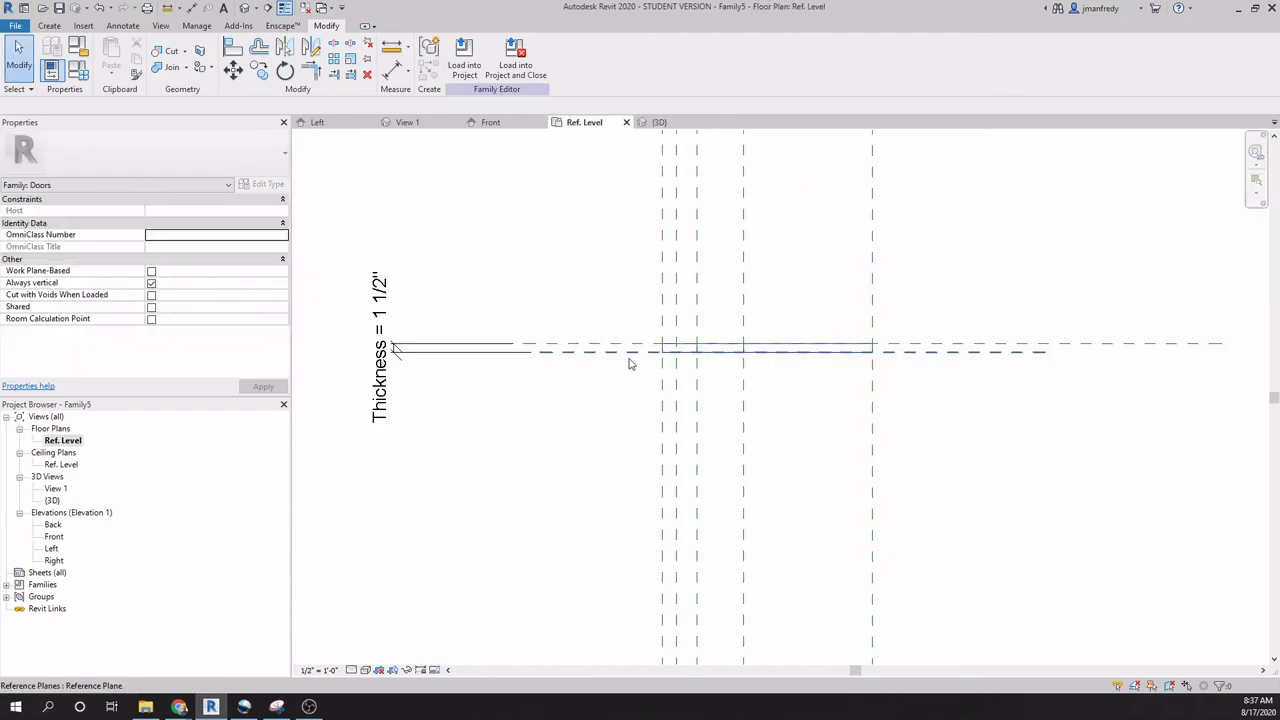
left_click(54, 537)
double_click(54, 537)
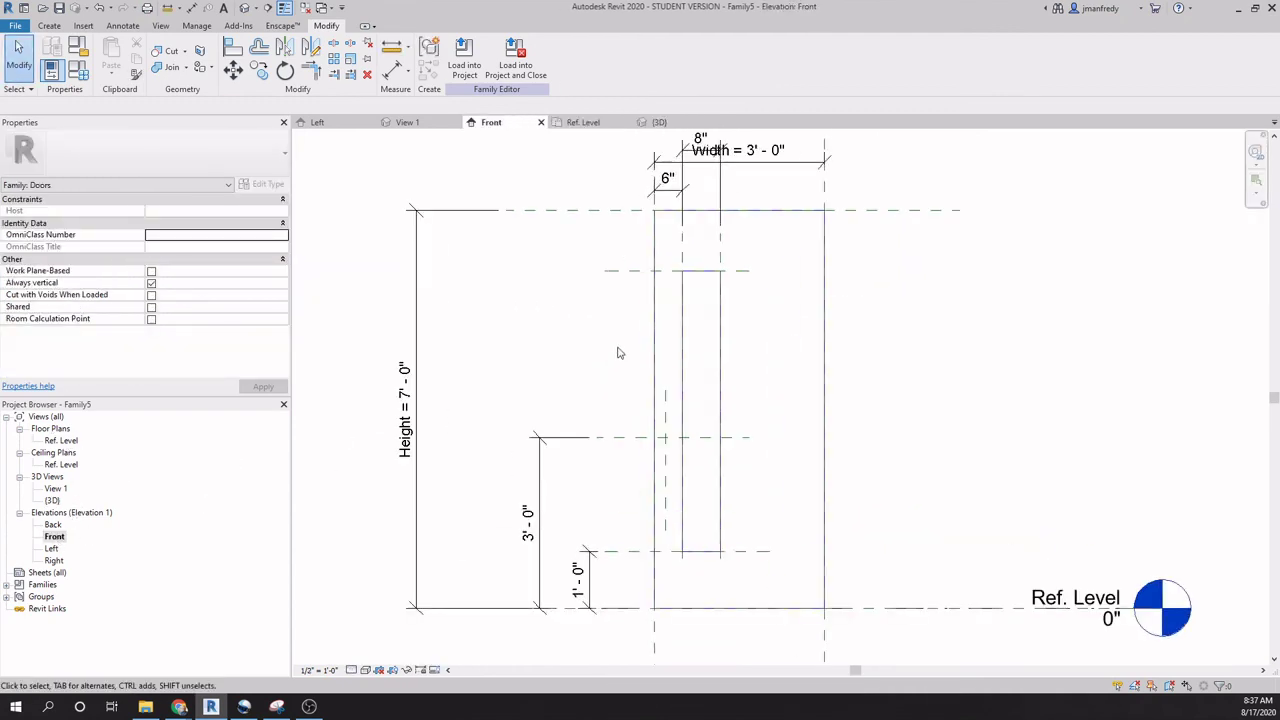
scroll(617, 347, "down", 1)
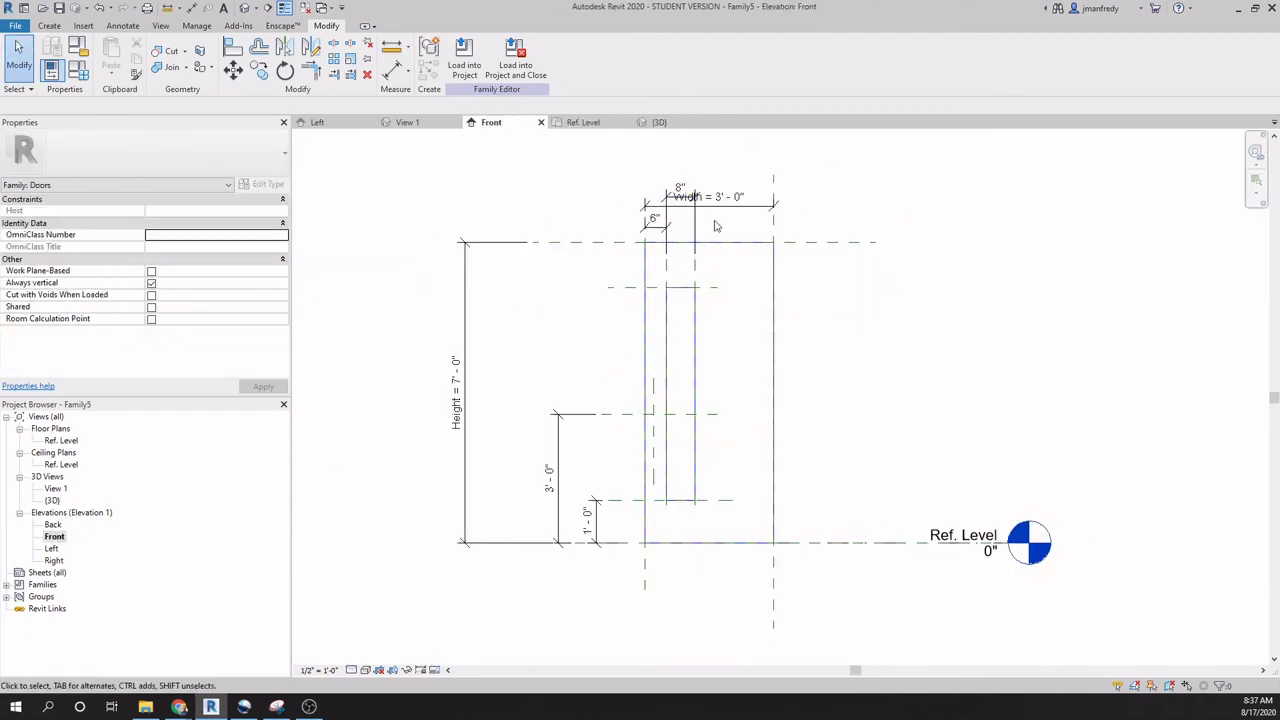
left_click(745, 205)
left_click_drag(758, 205, 758, 155)
left_click(754, 277)
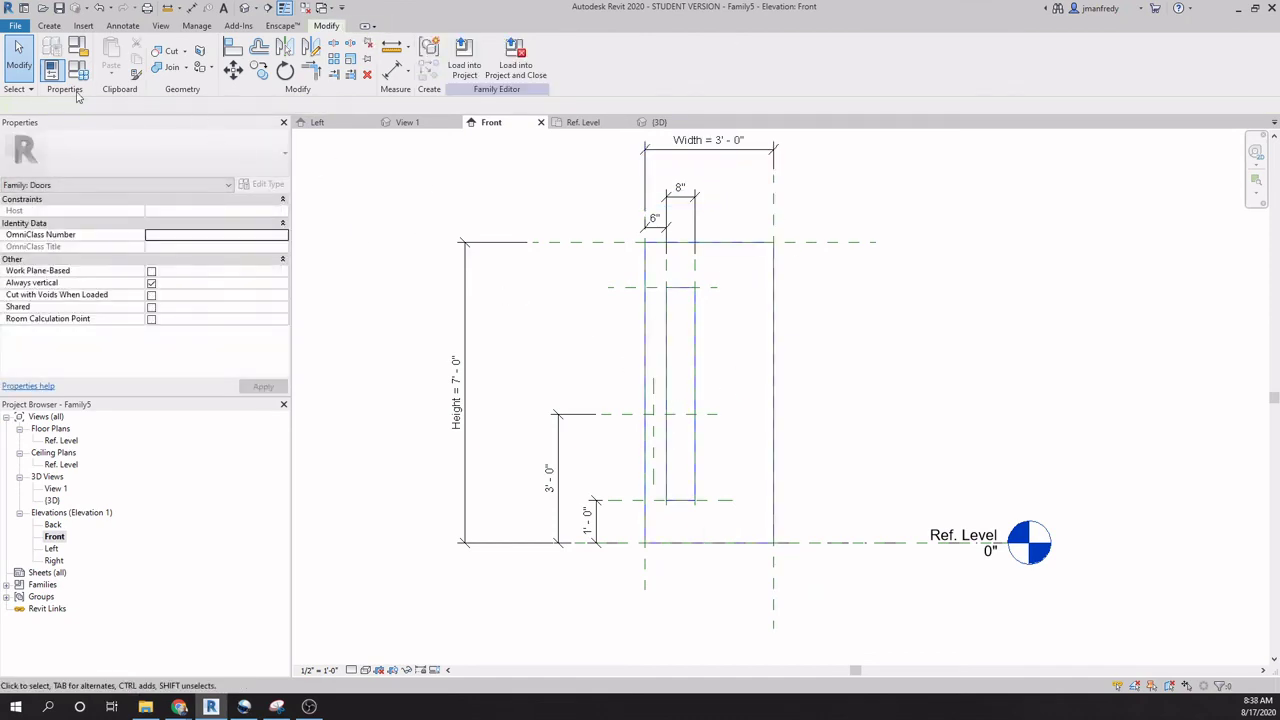
Flex the family by applying a Width of 4'-0" and a Height of 8'-0" in the family types.
left_click(78, 70)
left_click_drag(1047, 111, 249, 89)
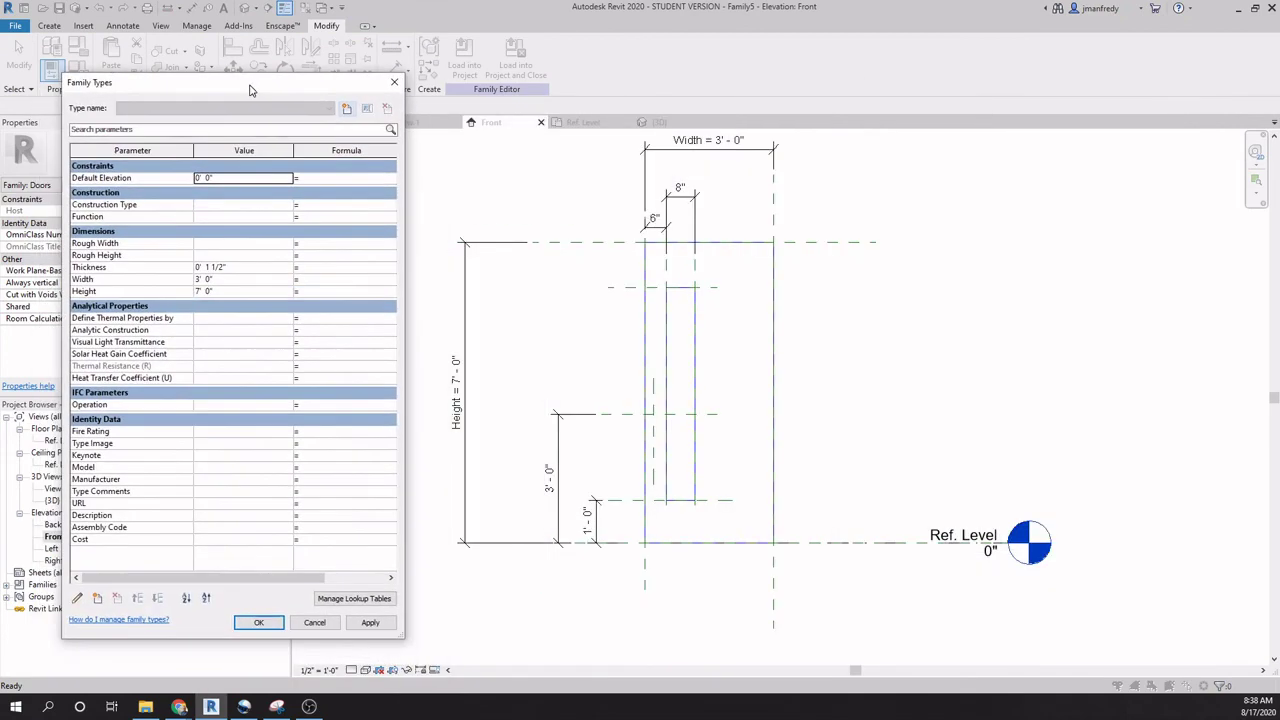
left_click(244, 280)
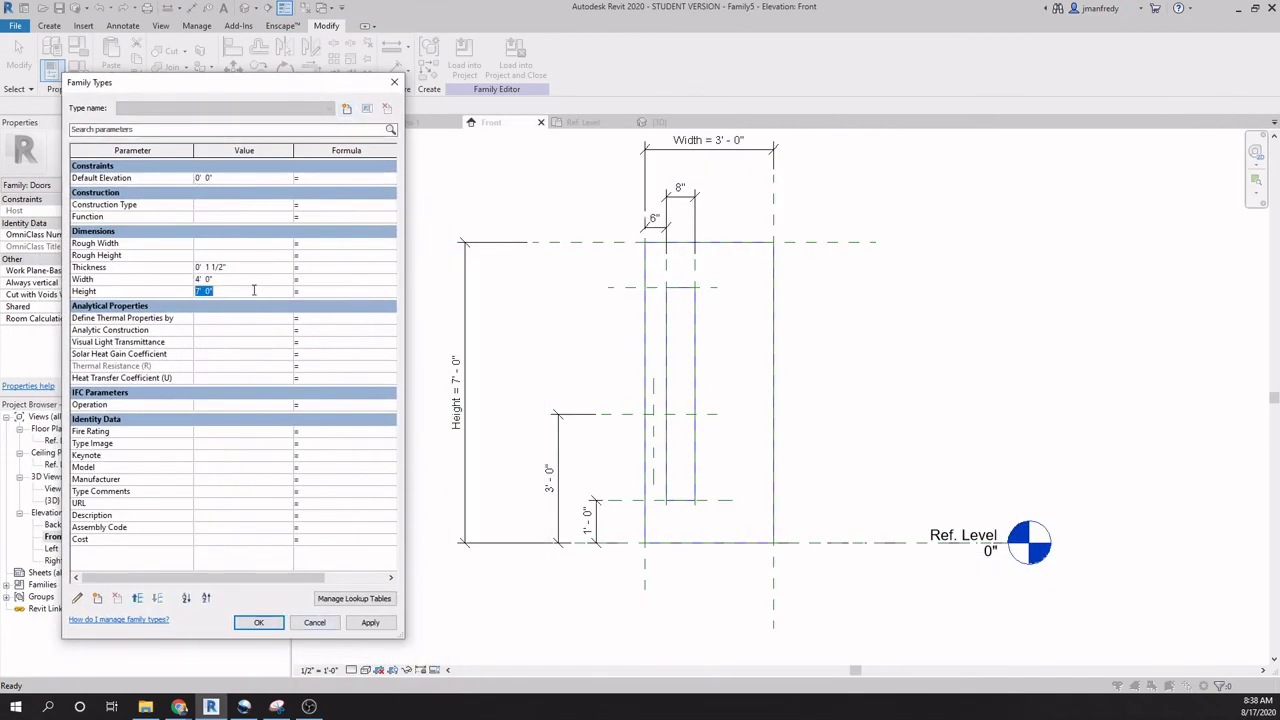
left_click(370, 623)
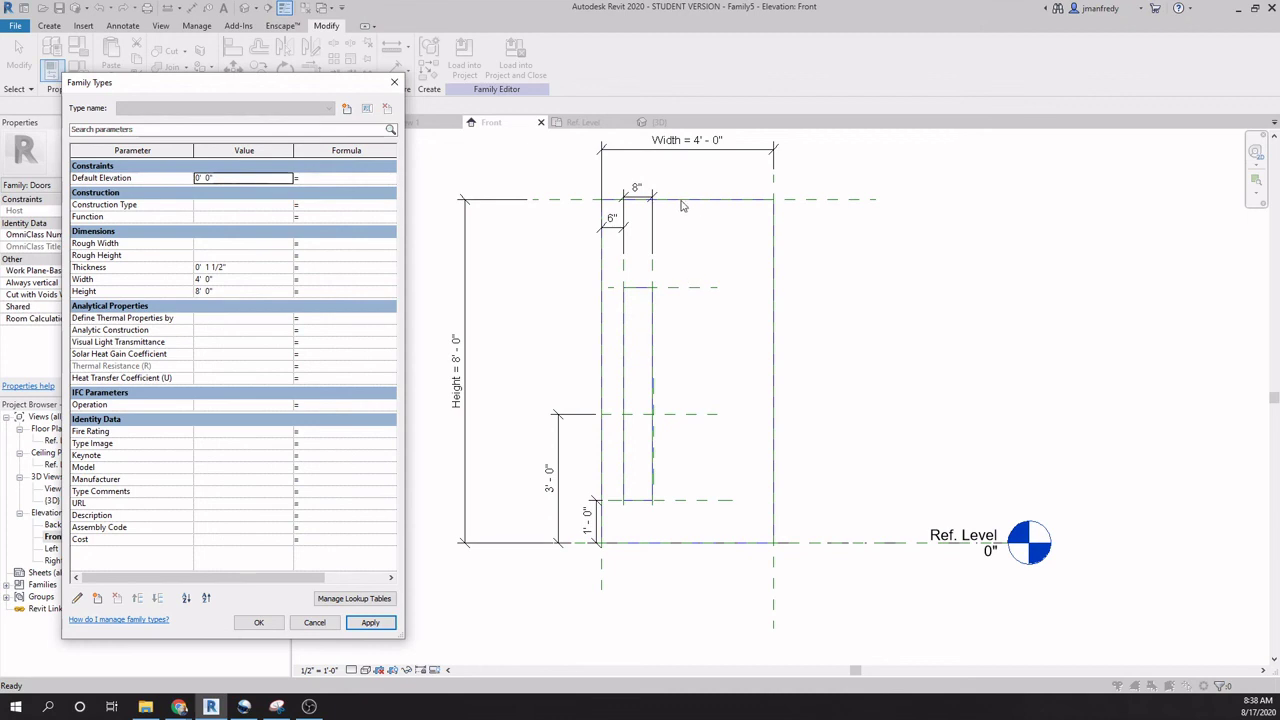
Set the door panel's Width to 3'-0" and Height to 7'-0" in the family types.
left_click(251, 280)
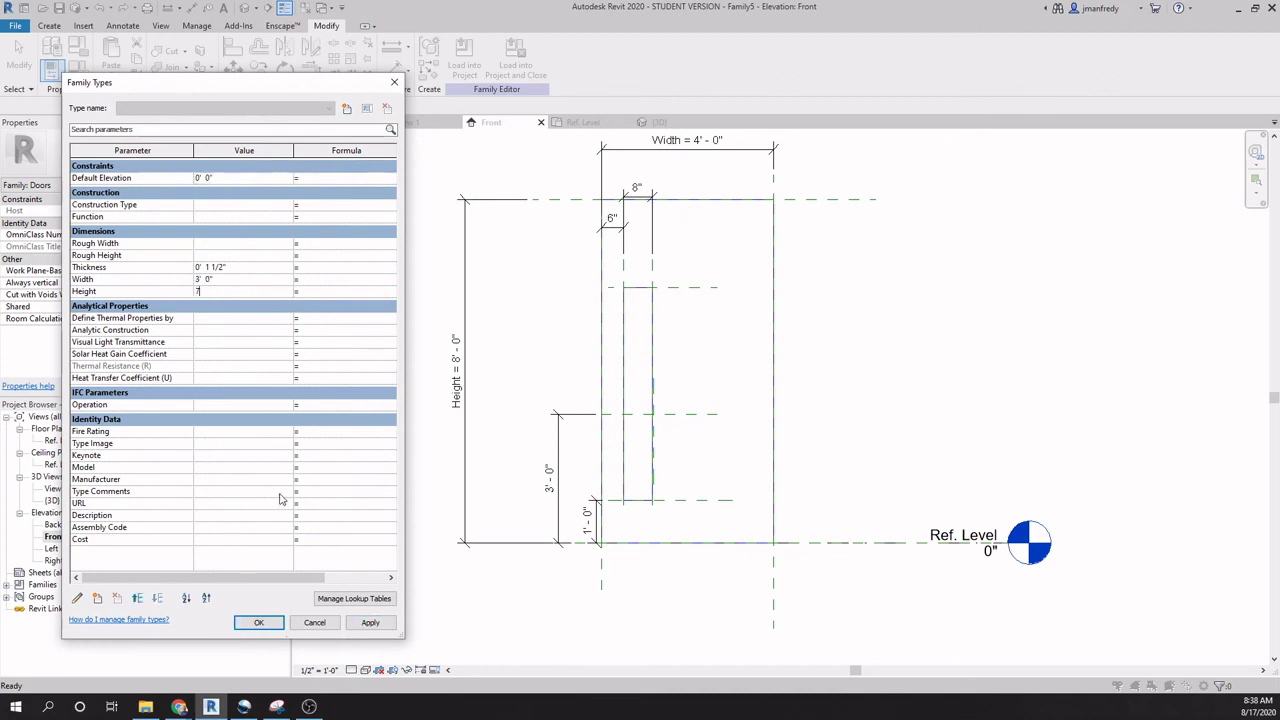
left_click(368, 623)
left_click(258, 622)
Dimension the distance from the panel's top reference plane down to the highest inner horizontal reference plane.
scroll(587, 300, "up", 3)
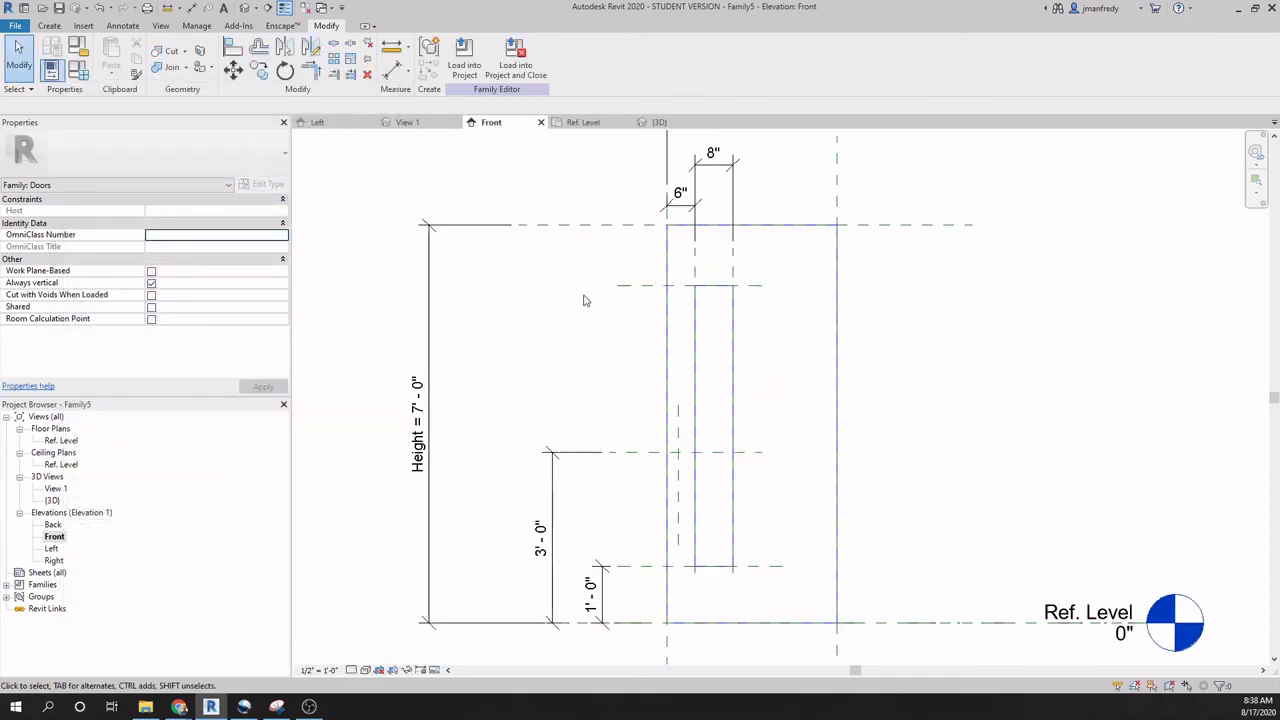
key("d")
key("i")
left_click(645, 214)
left_click(628, 284)
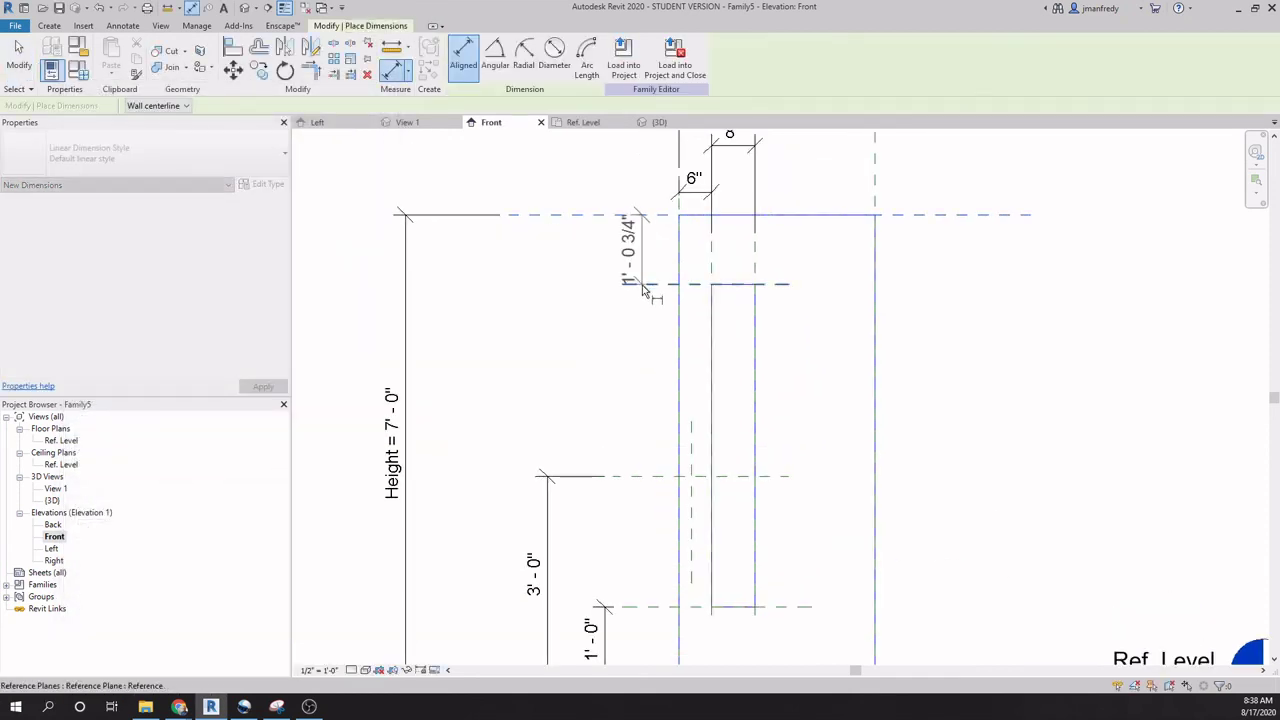
left_click(545, 480)
key("Escape")
key("Escape")
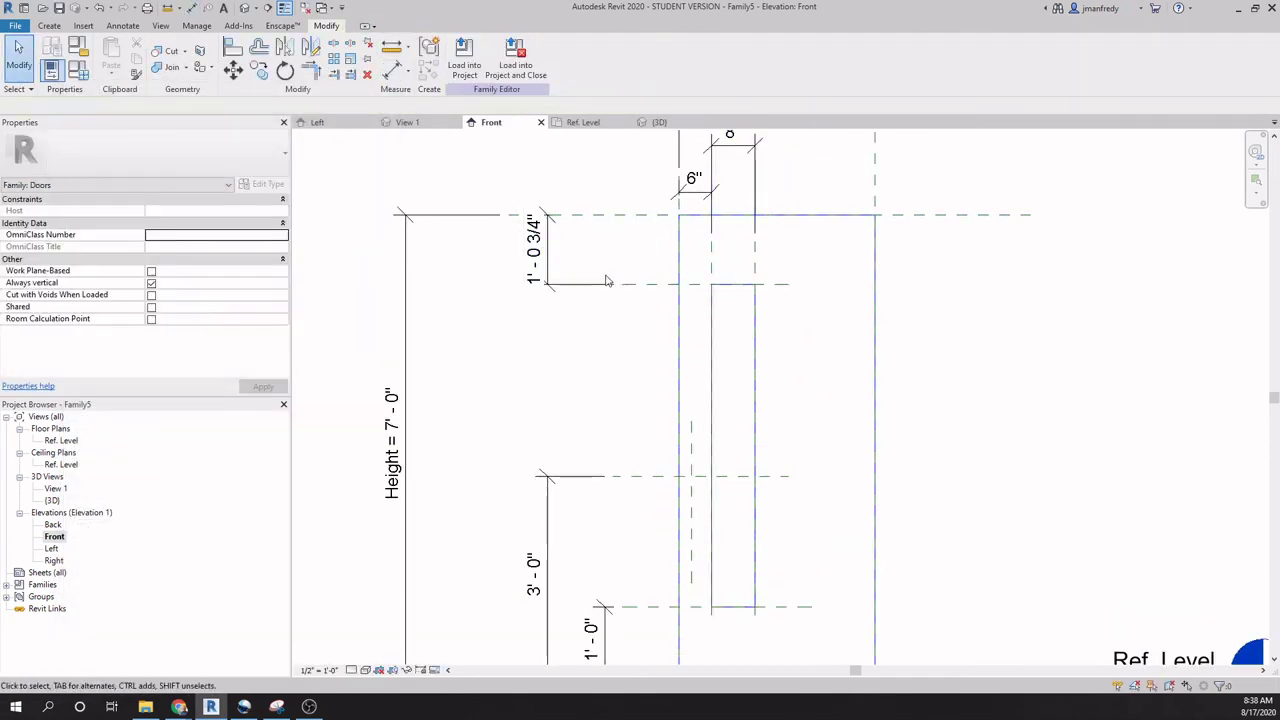
Set the distance between the top reference plane and the highest inner horizontal plane to 1'-0".
left_click(645, 285)
left_click(535, 250)
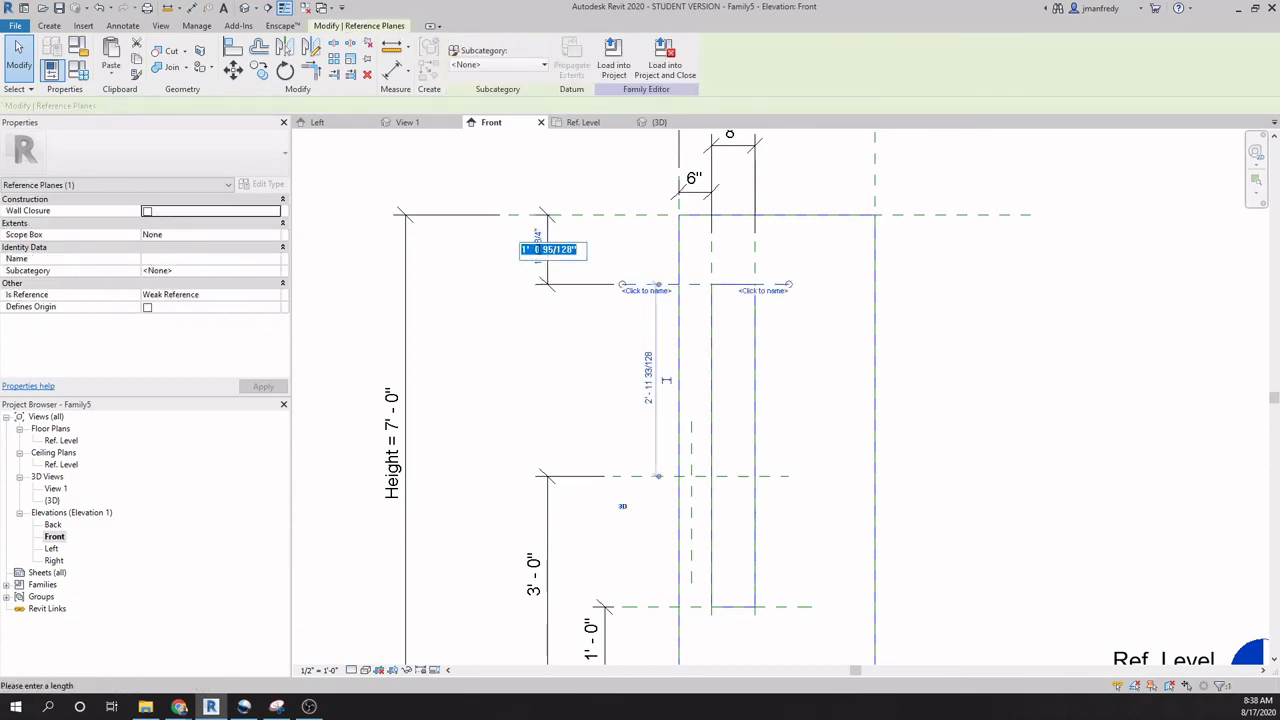
type("1")
key("Return")
left_click(566, 248)
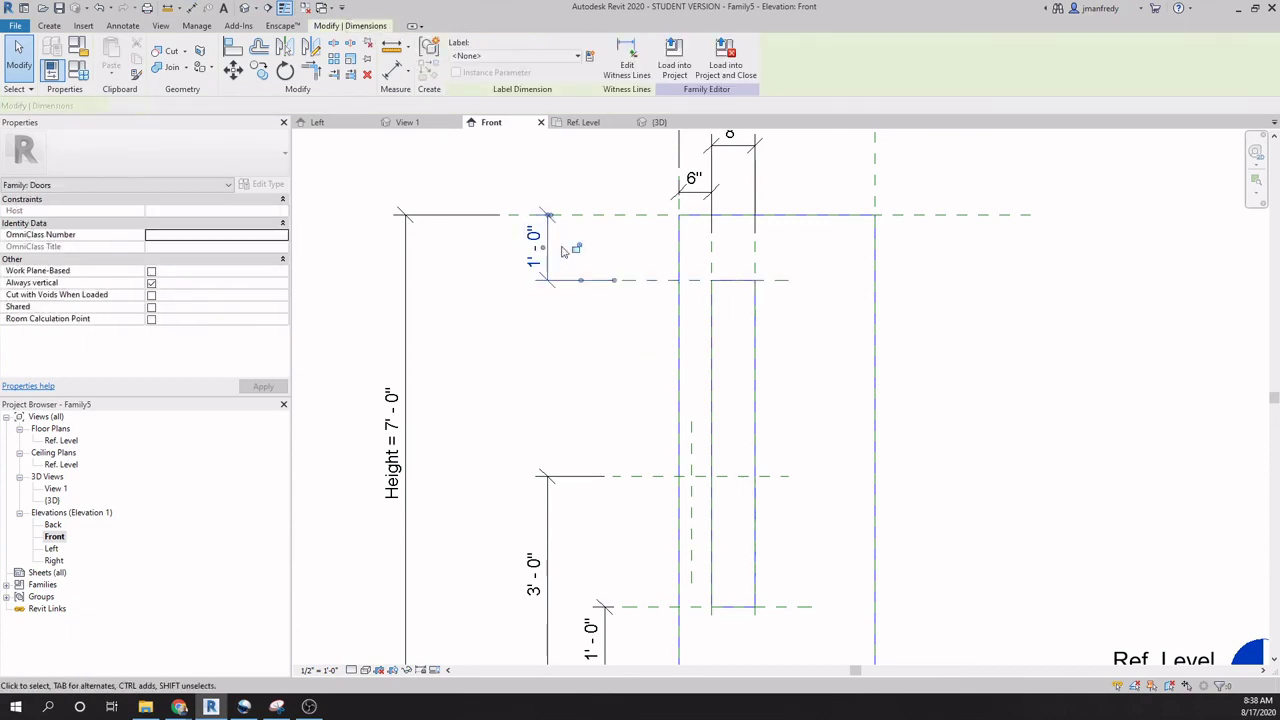
left_click(590, 389)
scroll(587, 391, "down", 3)
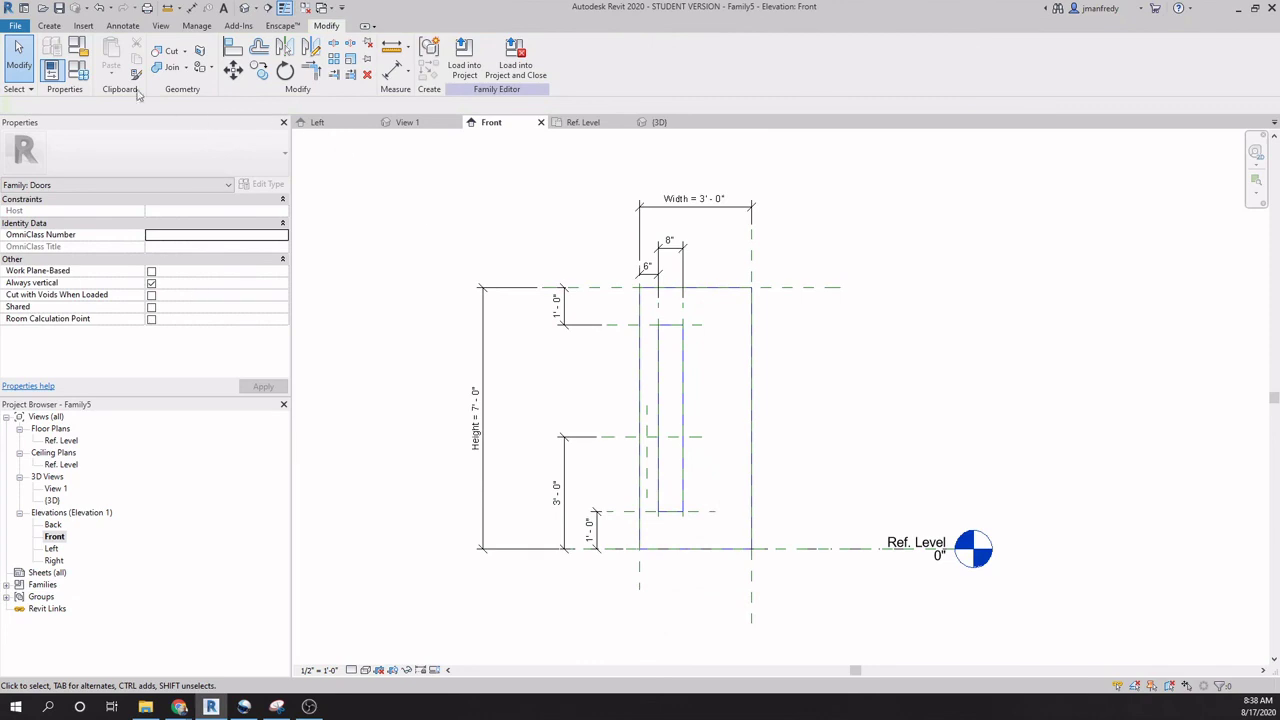
Flex the family by applying a Height of 8'-0" in the family types, and return the Height to 7'-0".
left_click(78, 70)
left_click(248, 290)
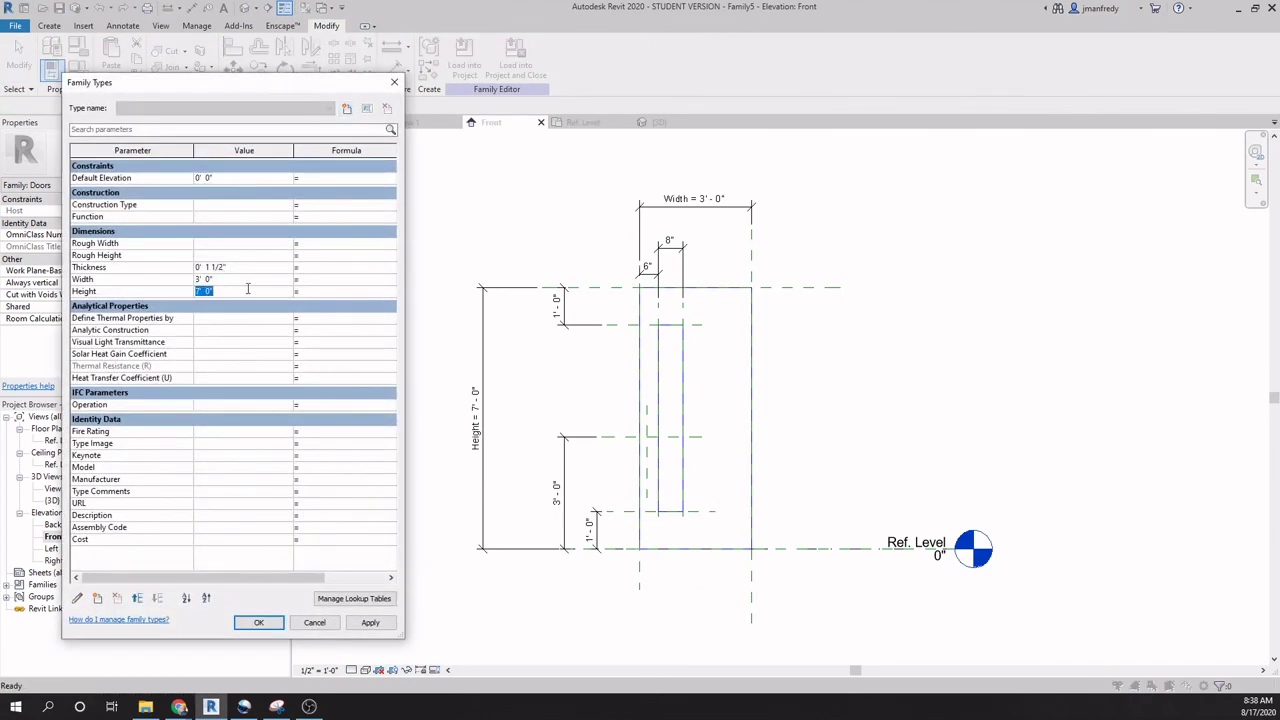
type("8")
left_click(372, 622)
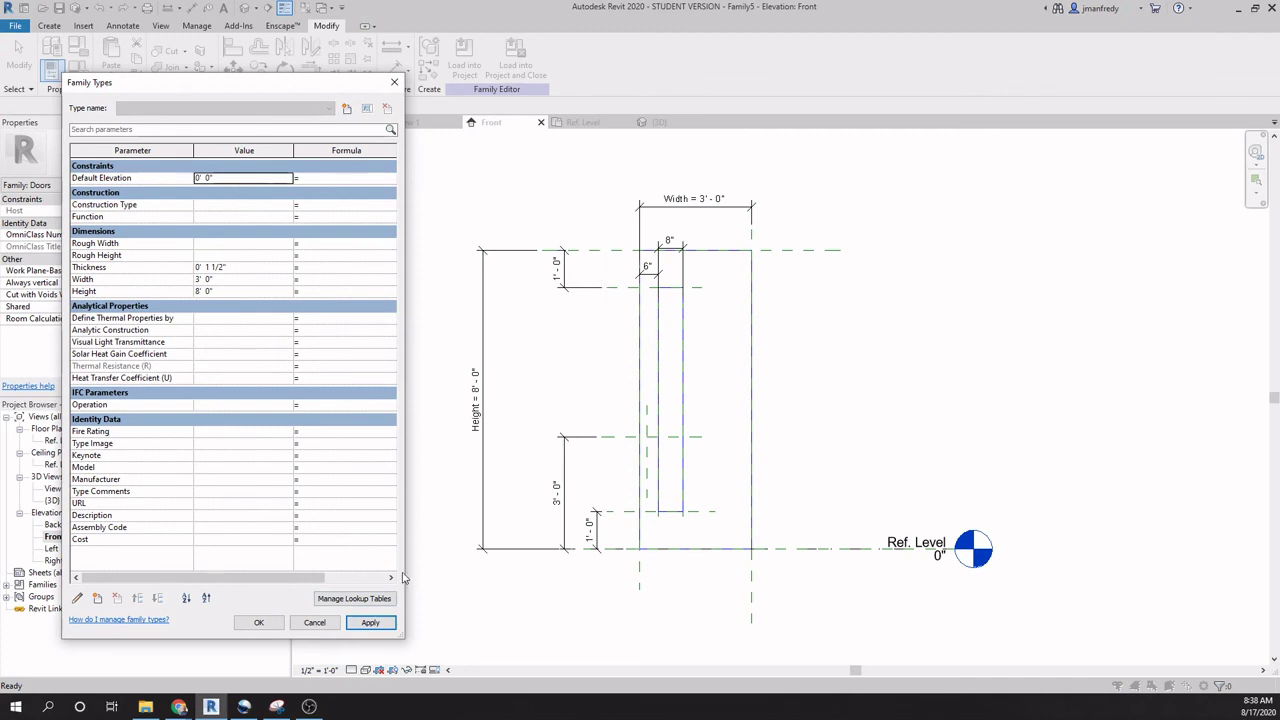
left_click(256, 291)
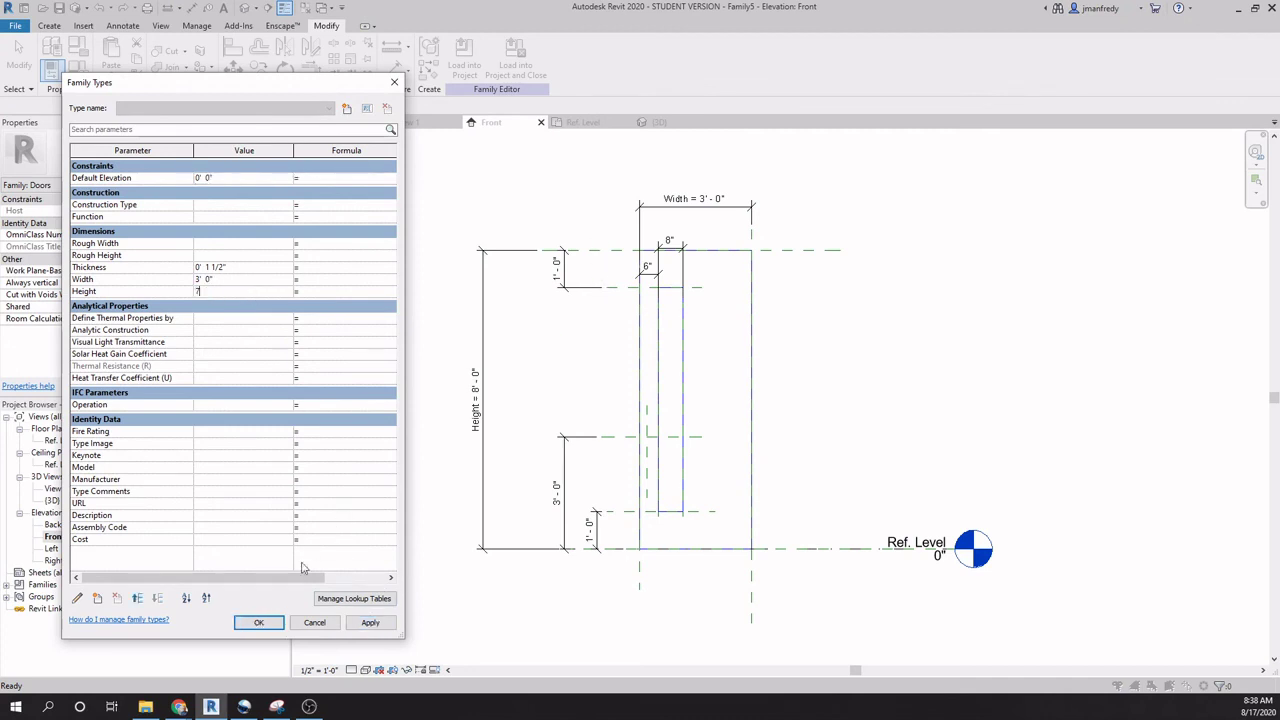
type("7")
left_click(258, 622)
scroll(678, 368, "up", 2)
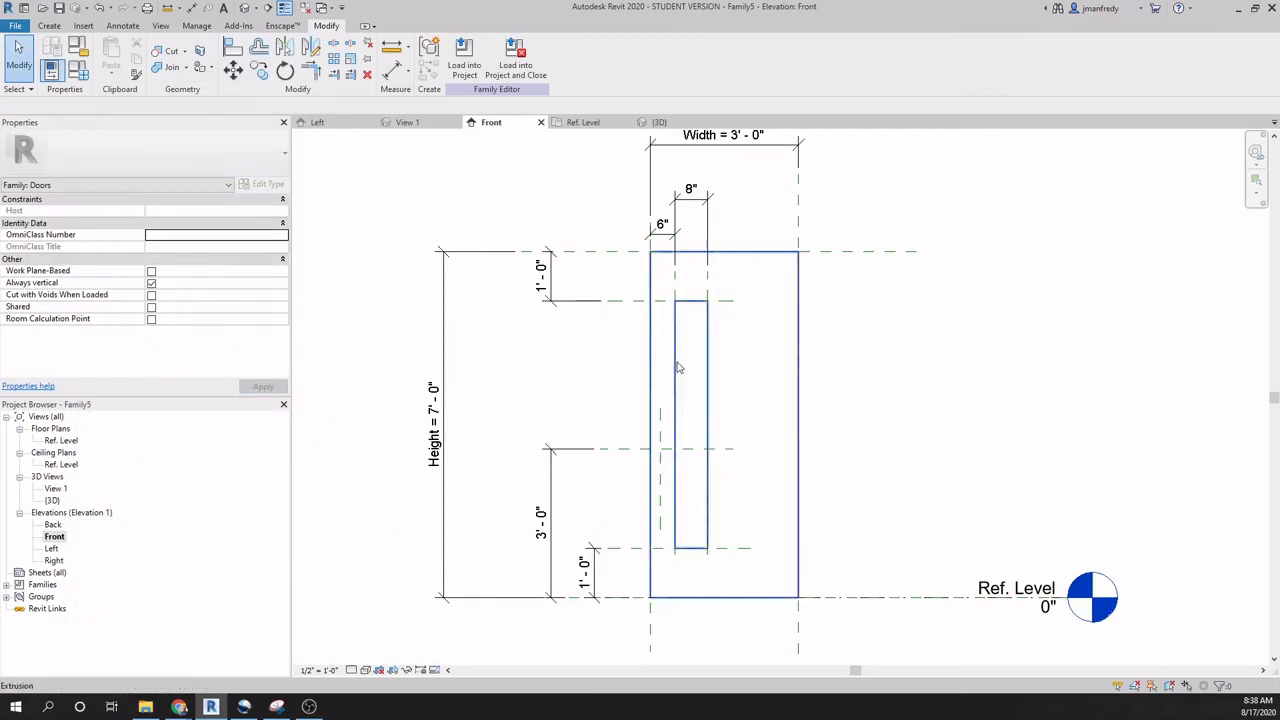
Draw a horizontal reference plane inside the panel's thickness in the Ref. Level floor plan, crossing the narrow opening.
double_click(62, 441)
scroll(681, 352, "up", 2)
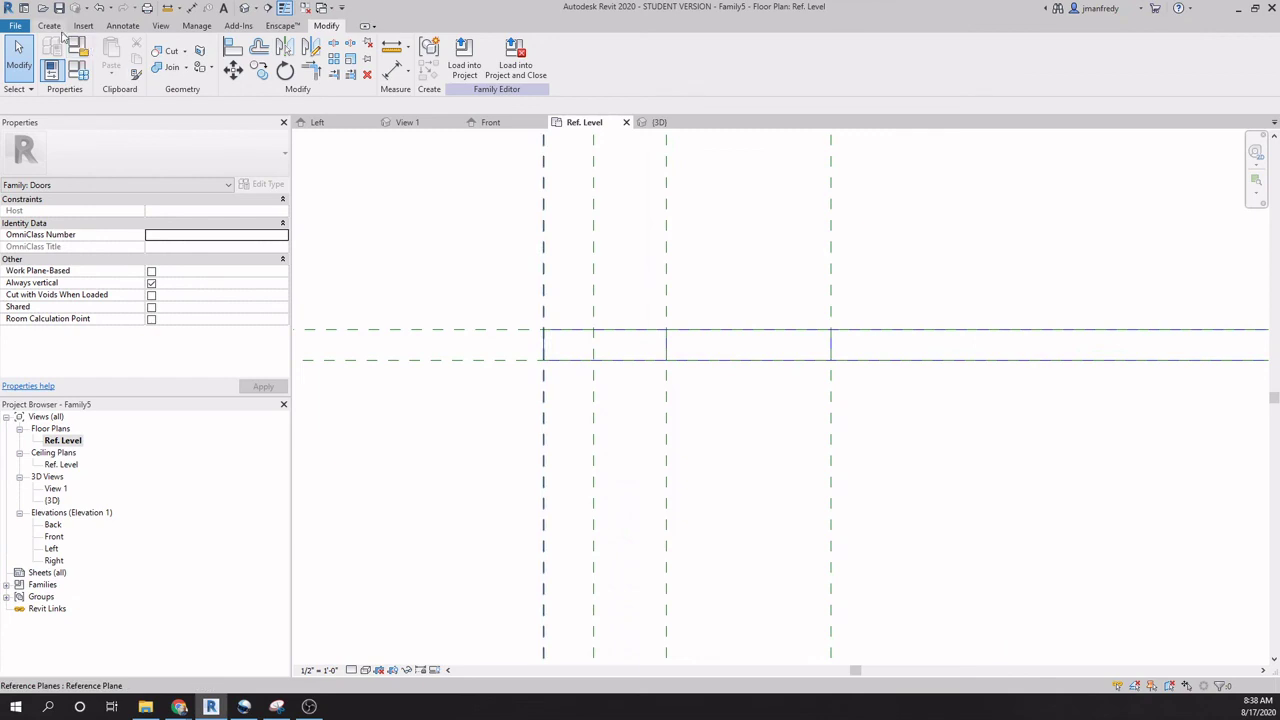
left_click(50, 26)
left_click(757, 60)
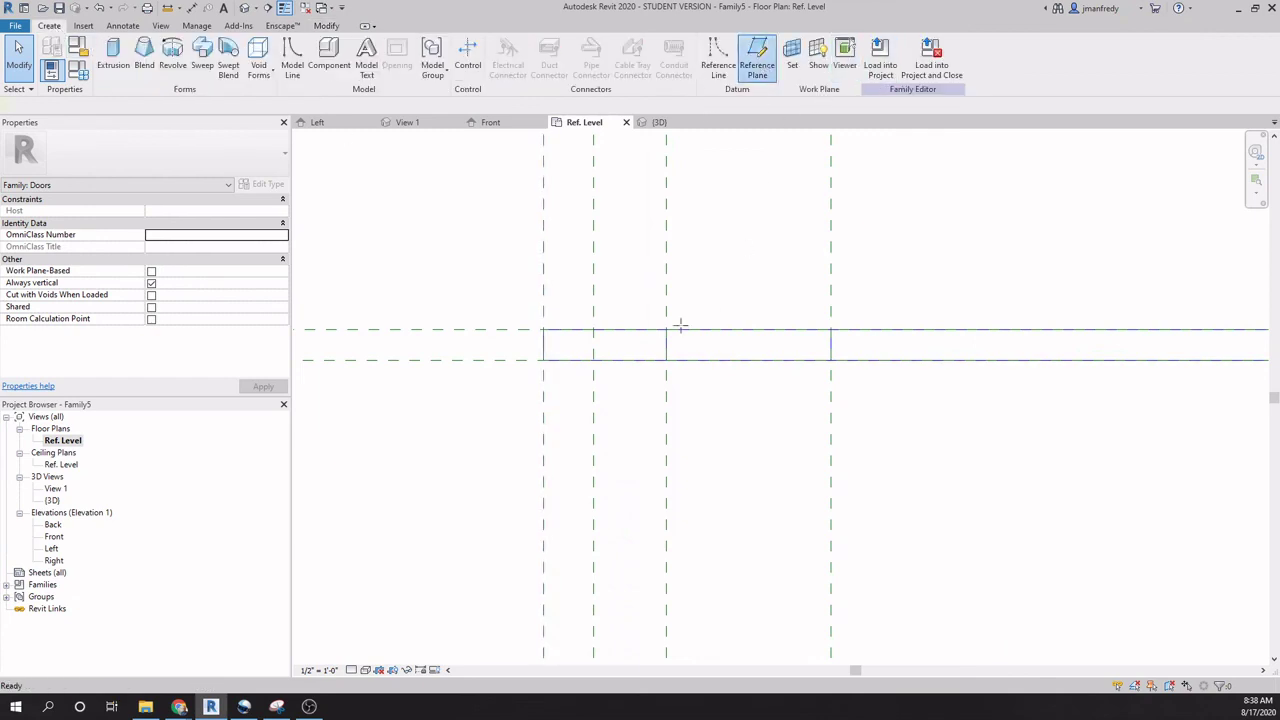
left_click(508, 343)
left_click(954, 343)
key("Escape")
key("Escape")
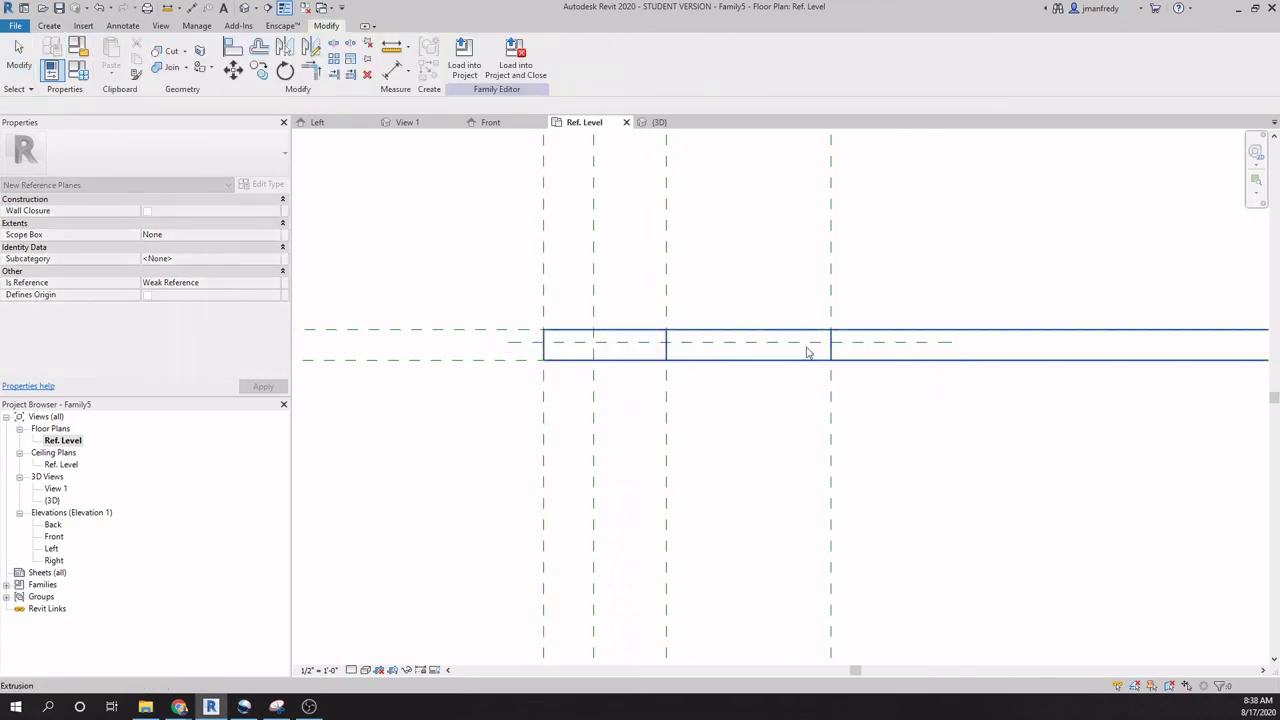
Place a dimension string across the panel's two face reference planes and the new plane between them.
scroll(785, 355, "up", 2)
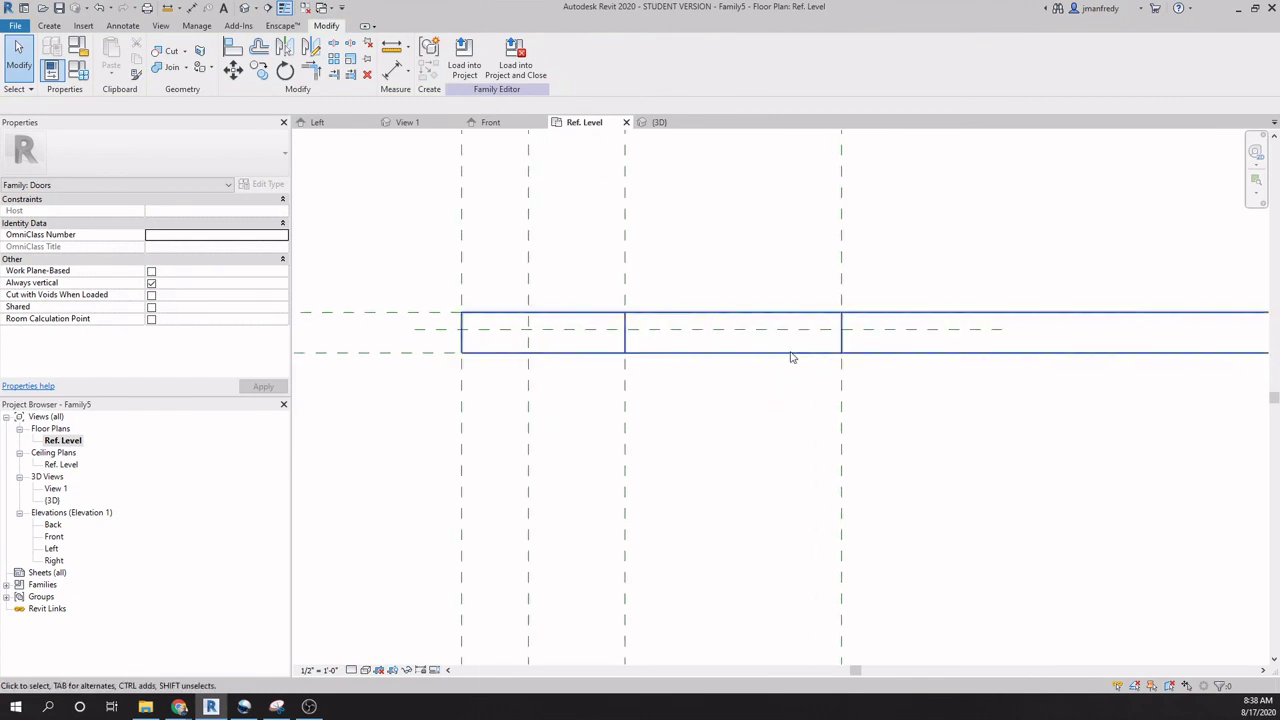
middle_click_drag(600, 334, 857, 343)
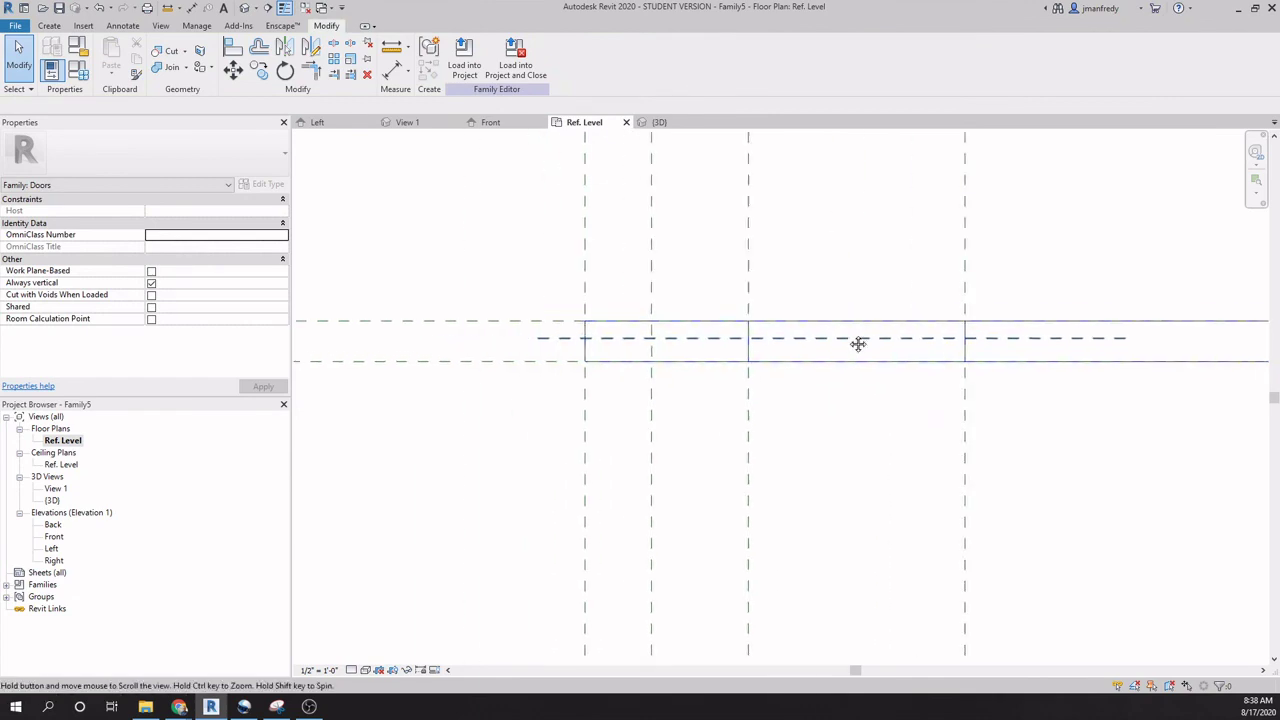
key("d")
key("i")
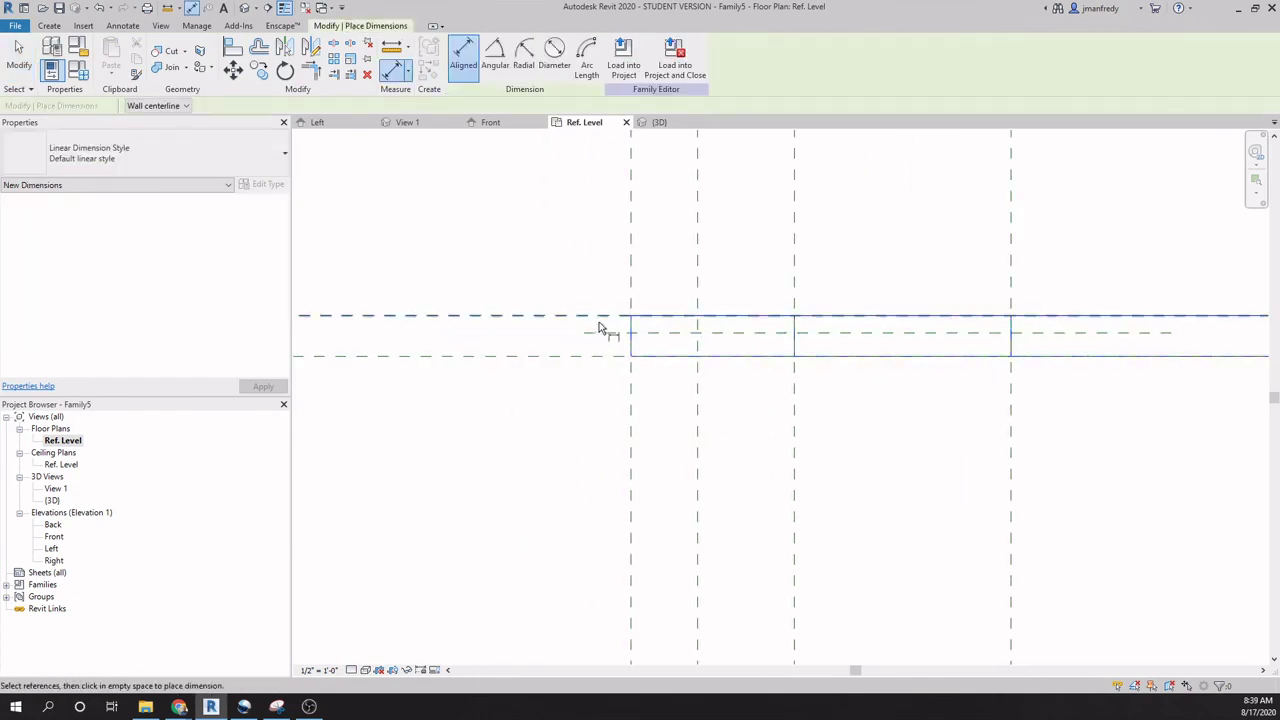
left_click(600, 333)
left_click(534, 480)
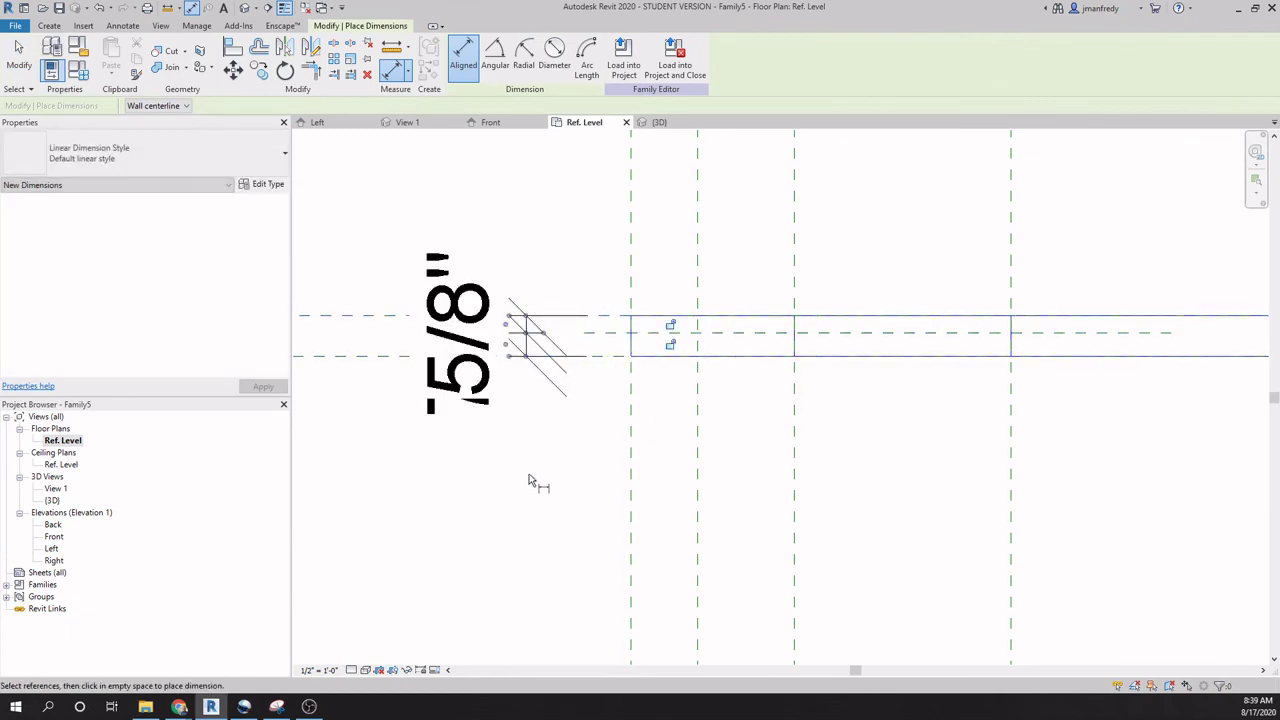
Set the Ref. Level plan's view scale to 6" = 1'-0".
left_click(320, 670)
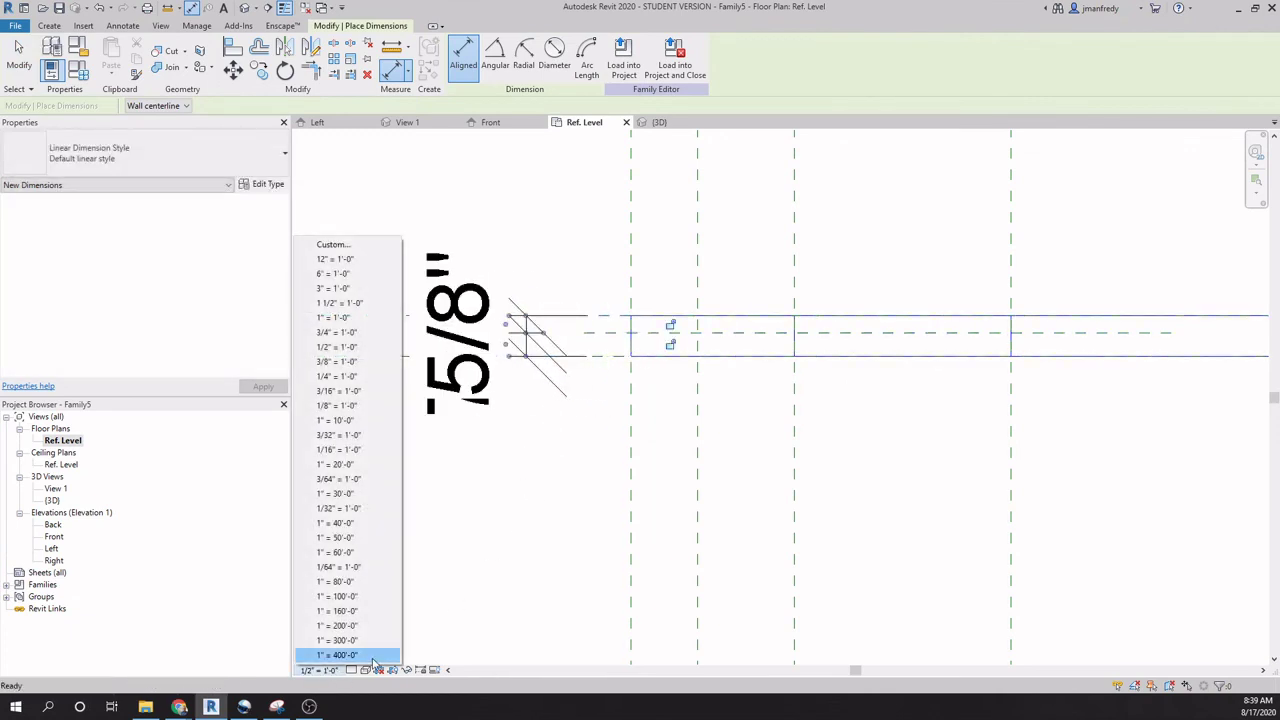
left_click(370, 273)
scroll(540, 372, "up", 3)
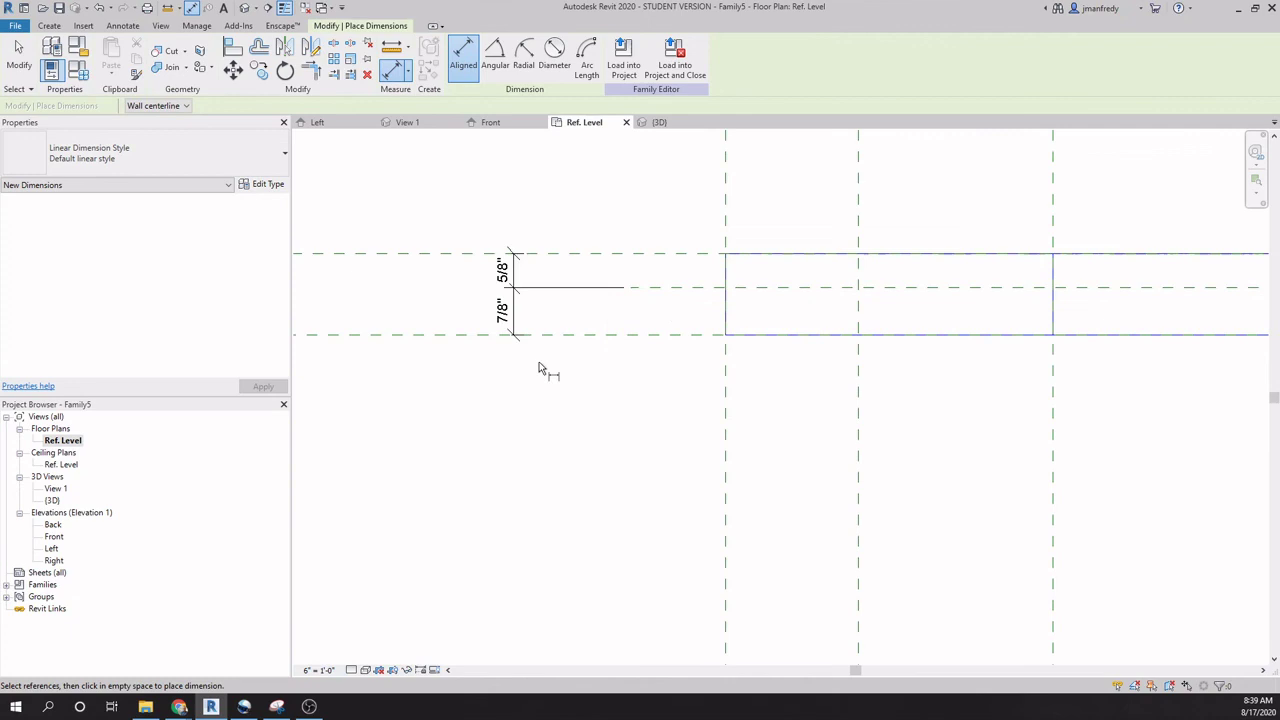
key("Escape")
key("Escape")
scroll(557, 318, "up", 1)
Apply the EQ constraint to the dimension string so the middle reference plane is centred in the panel's thickness.
left_click(558, 284)
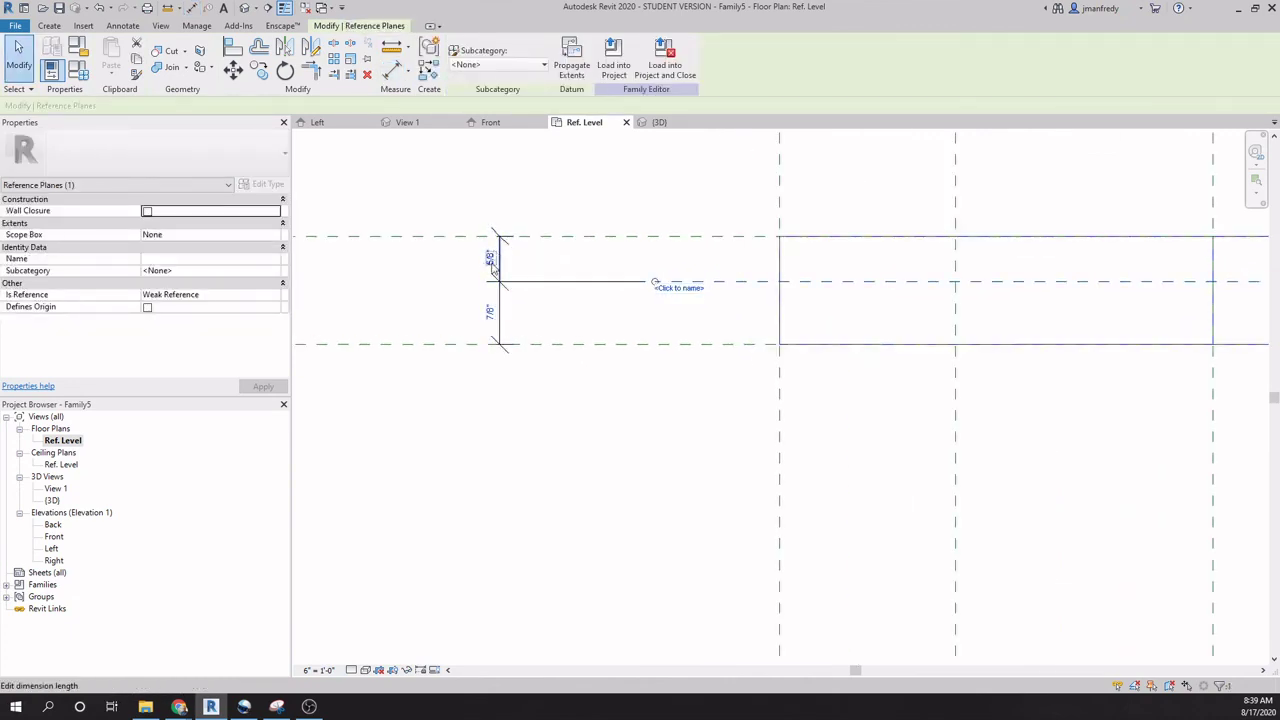
left_click(589, 314)
middle_click_drag(588, 311, 622, 311)
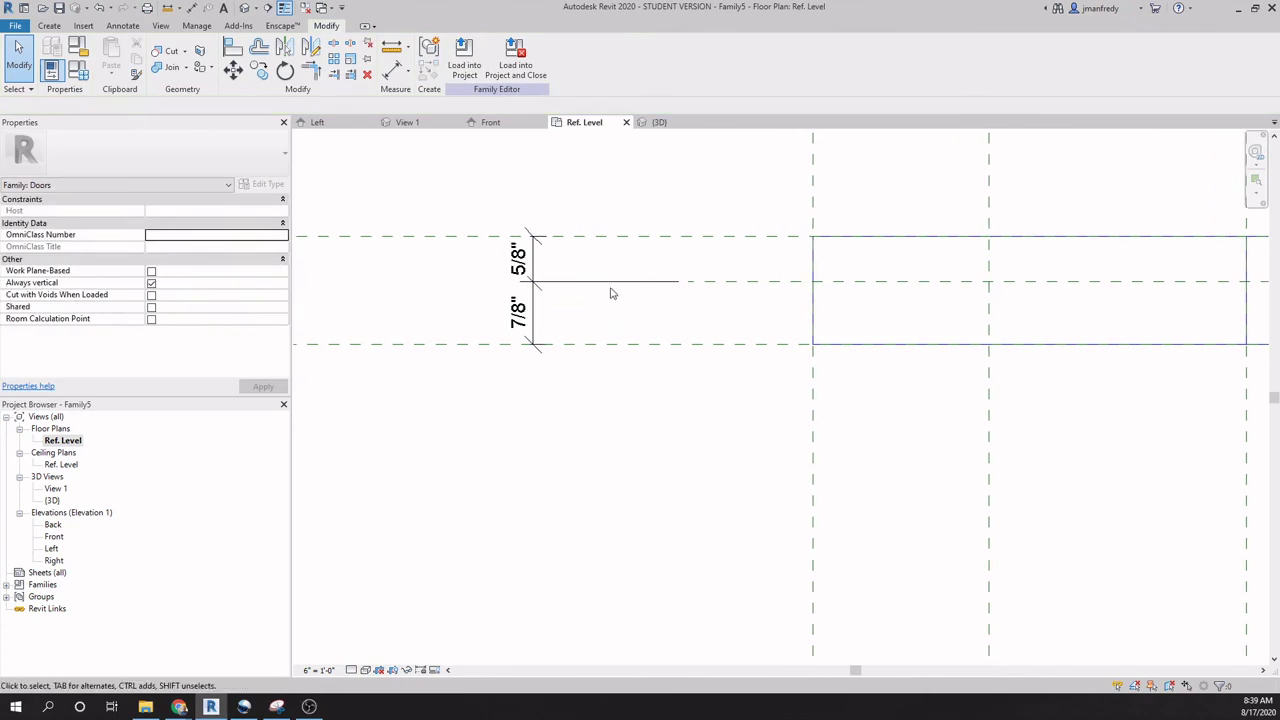
left_click(607, 284)
left_click(460, 292)
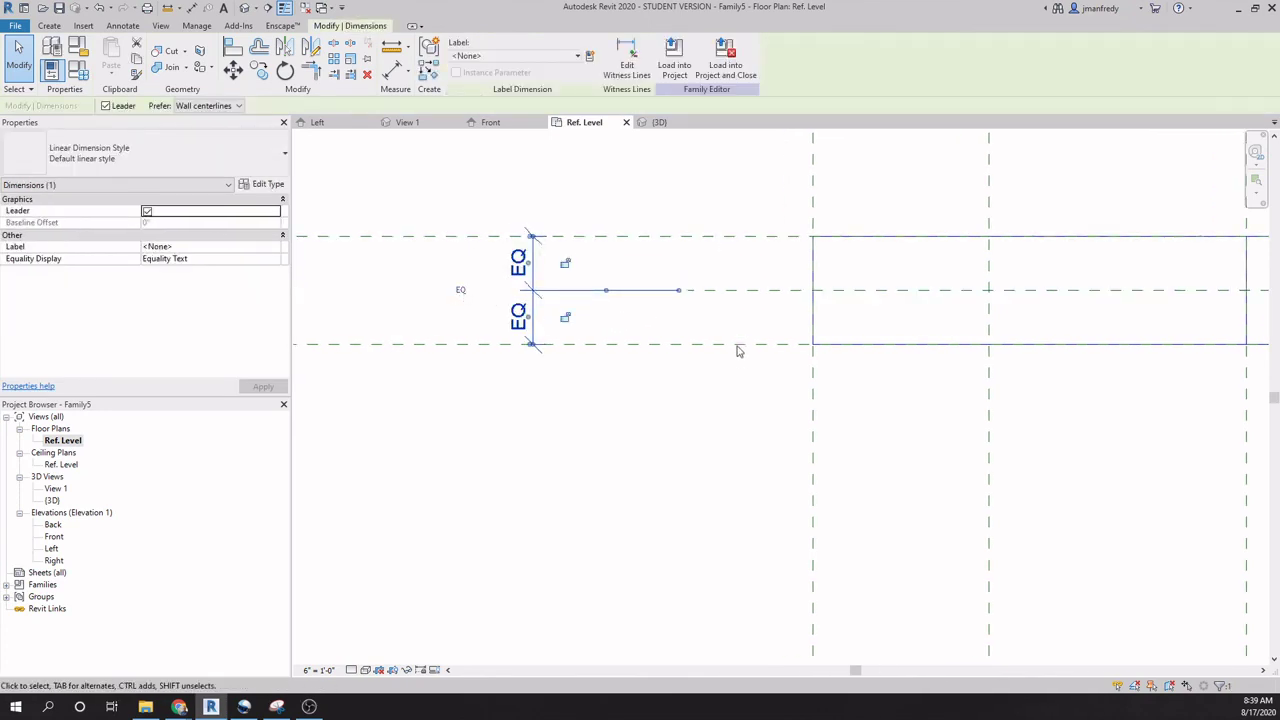
left_click(748, 414)
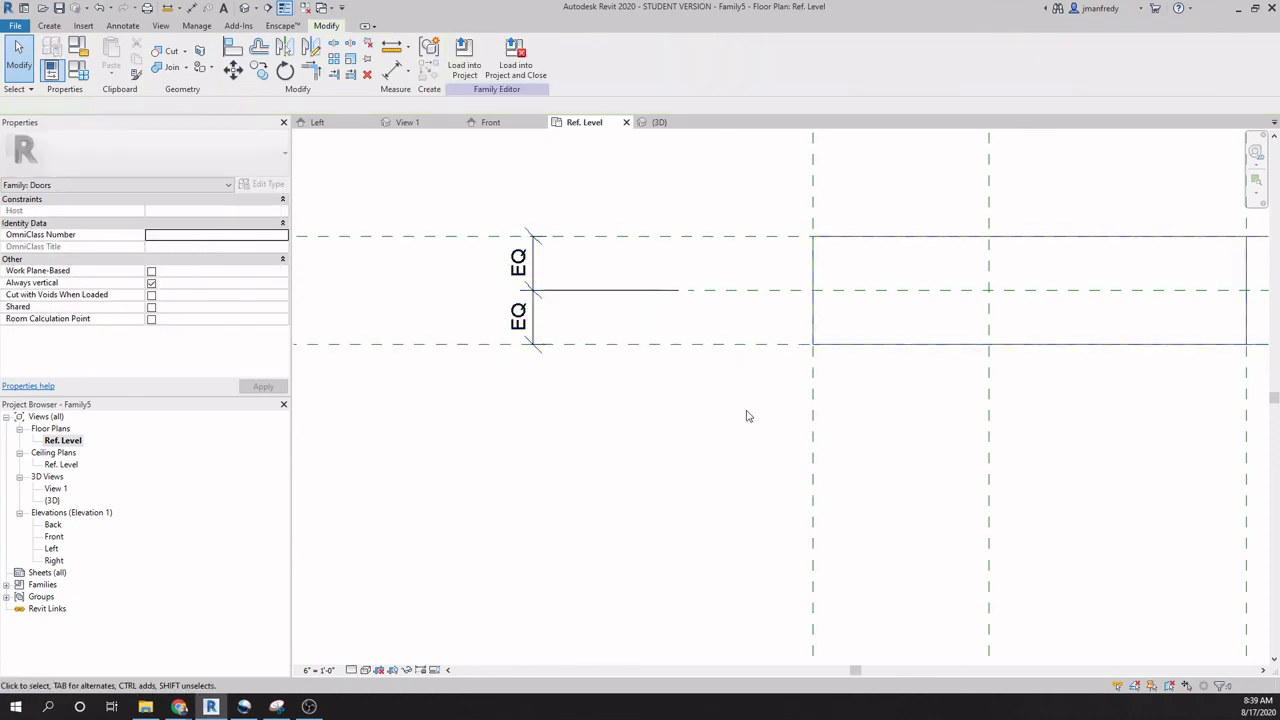
Switch the Ref. Level plan's visual style to a shaded display.
scroll(748, 414, "down", 3)
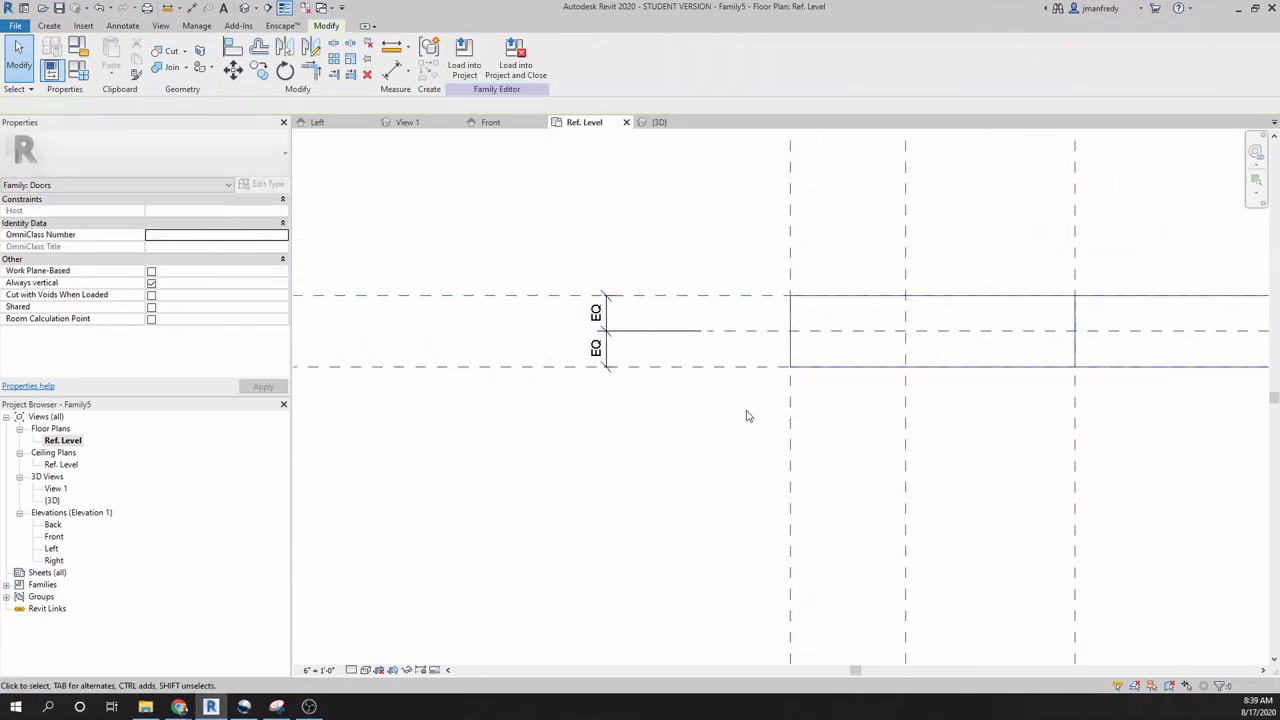
left_click(372, 670)
left_click(405, 620)
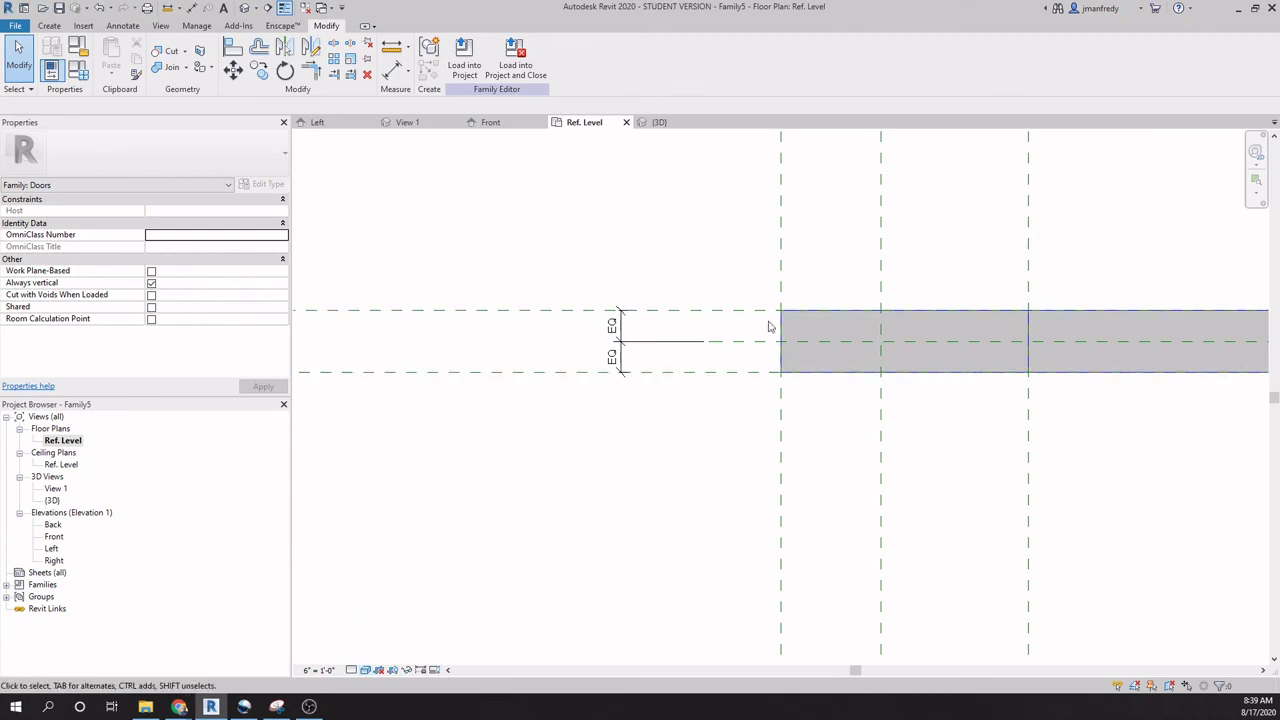
Flex the family with a Thickness of 2'-0" and check the centre reference plane in the plan.
left_click(79, 75)
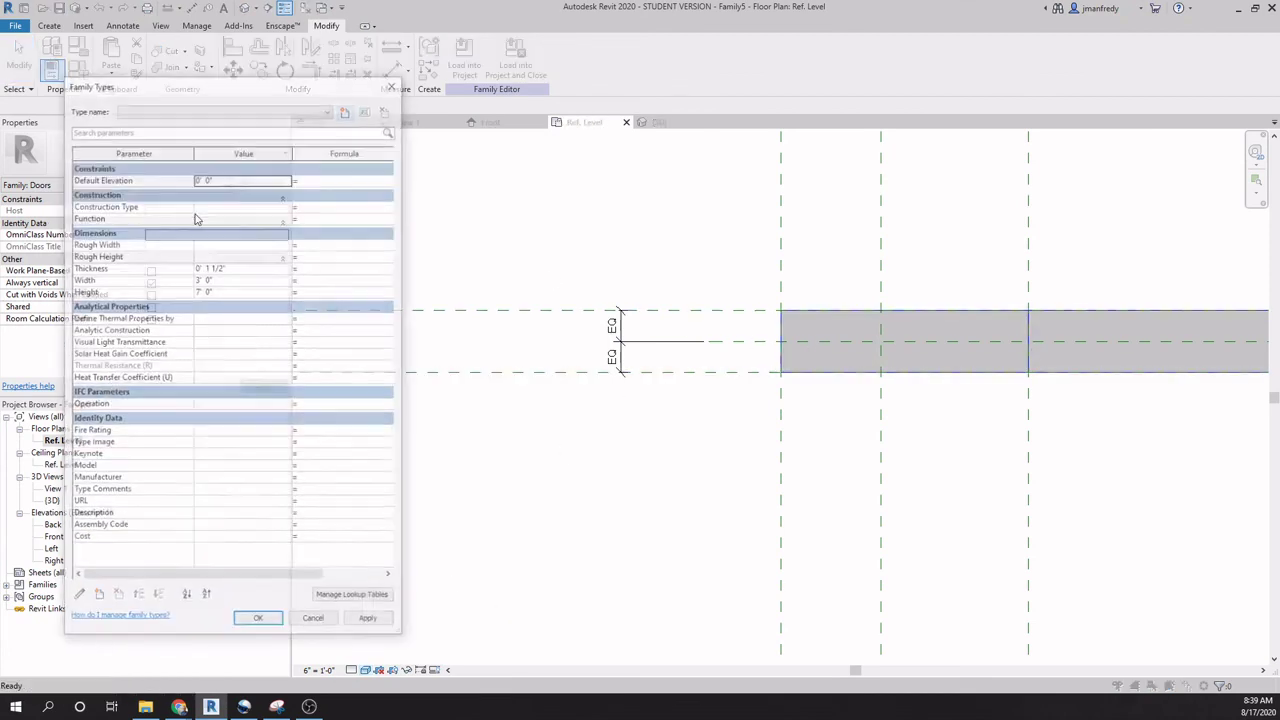
left_click(265, 270)
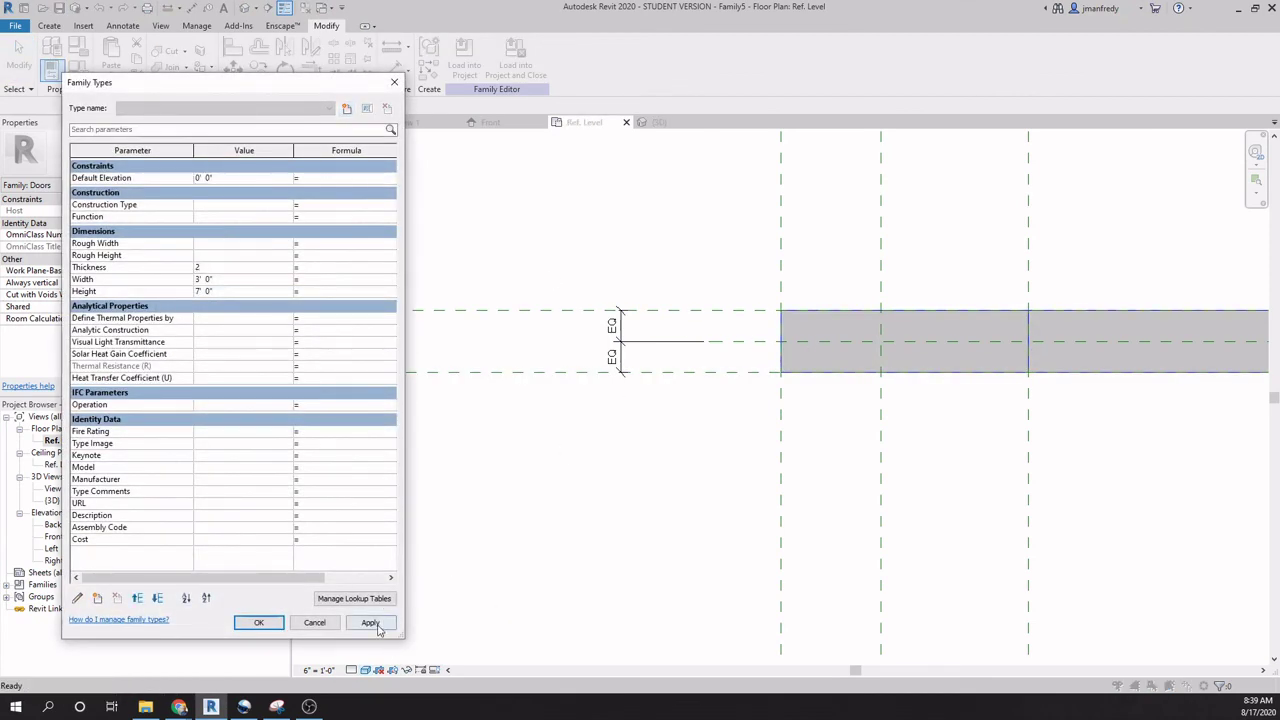
left_click(370, 623)
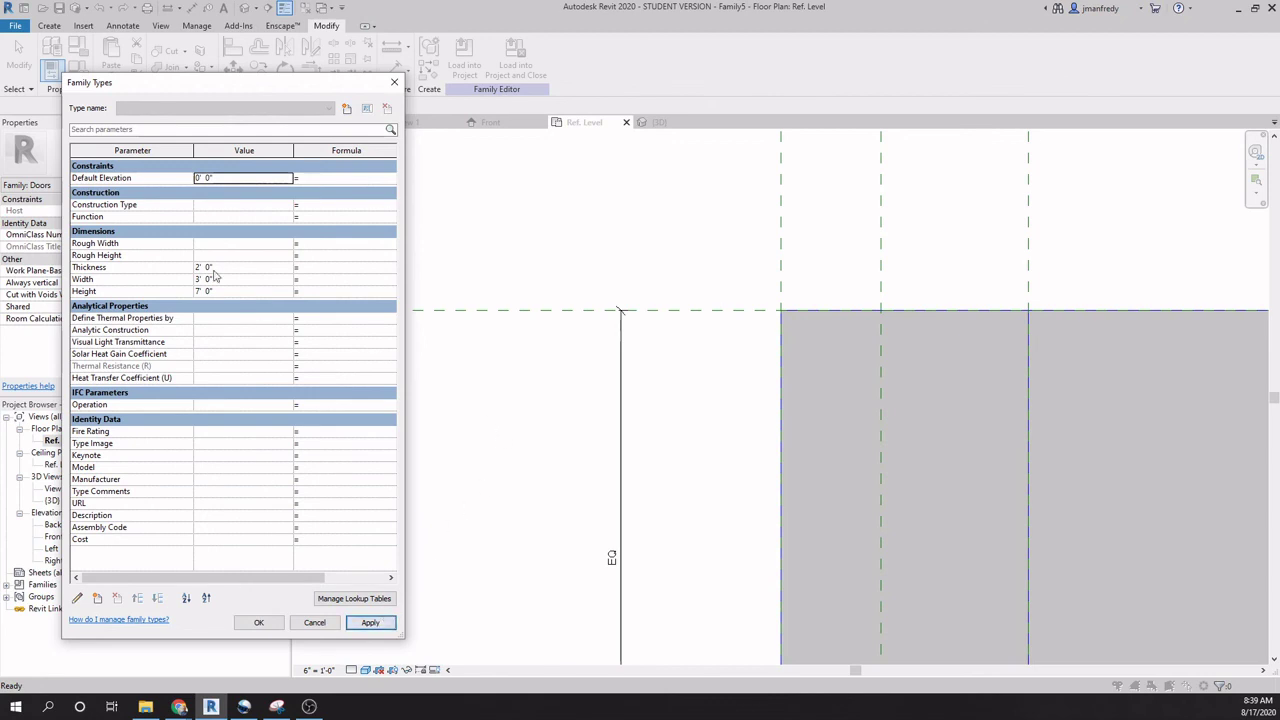
key("Return")
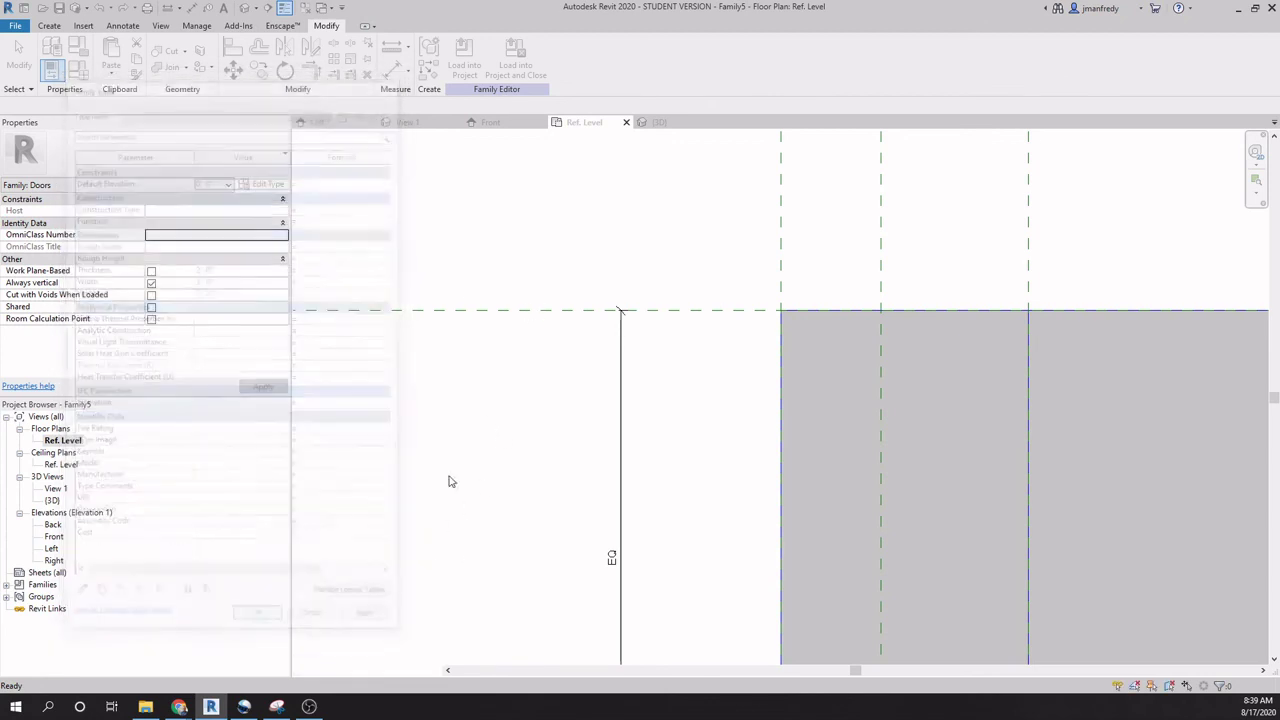
scroll(449, 480, "down", 2)
middle_click_drag(545, 470, 560, 329)
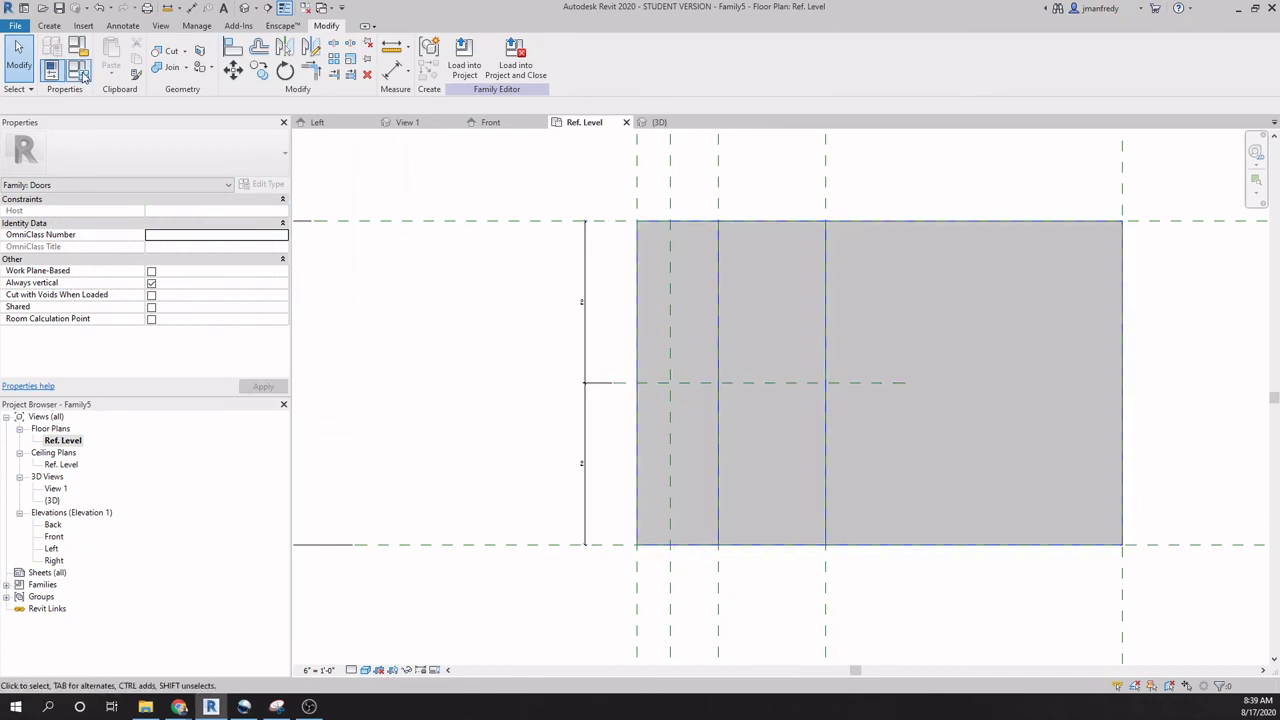
Set the panel's Thickness to 1.5" in the family types and inspect the plan around the Thickness dimension.
left_click(80, 72)
left_click(234, 268)
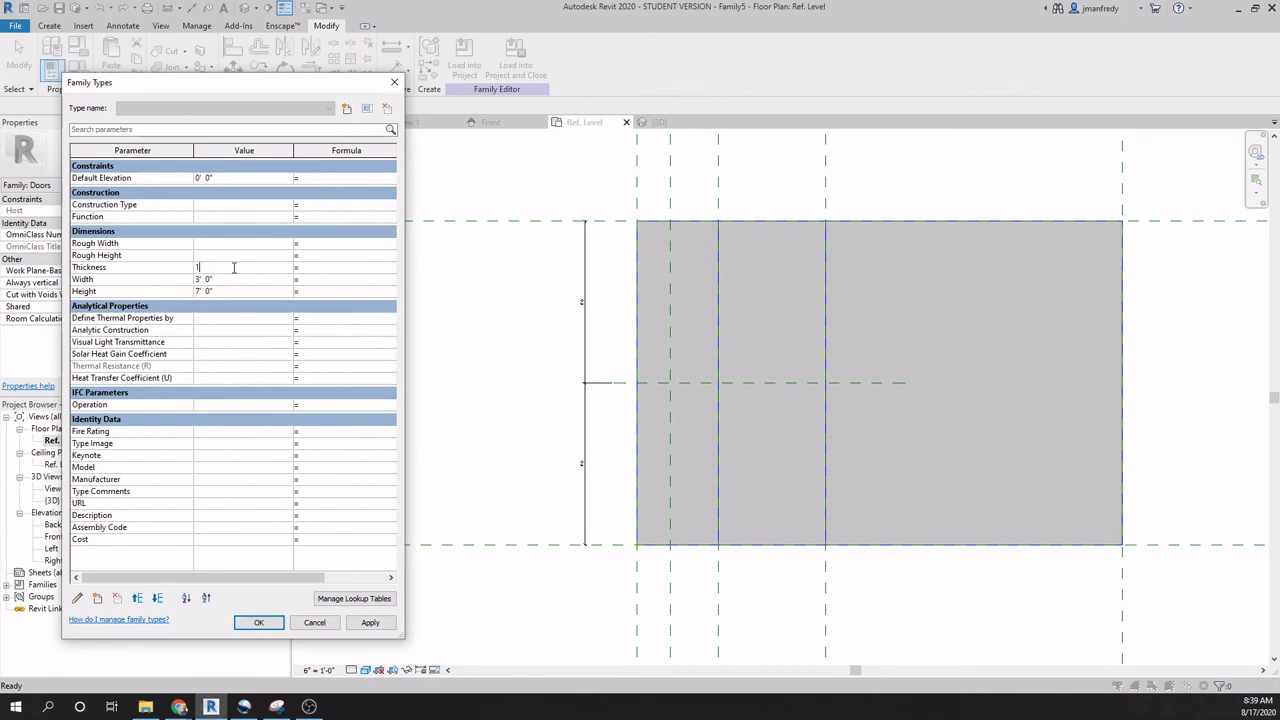
type("1.5\"")
key("Tab")
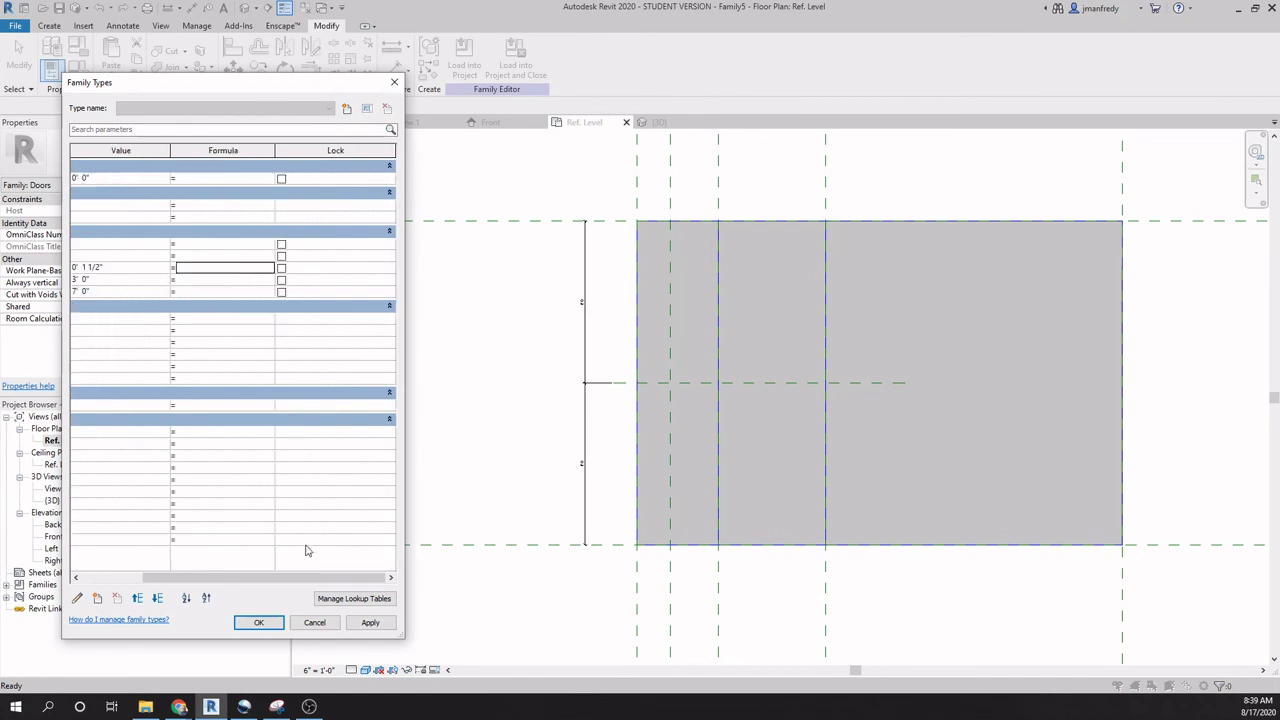
left_click(260, 622)
scroll(594, 251, "up", 2)
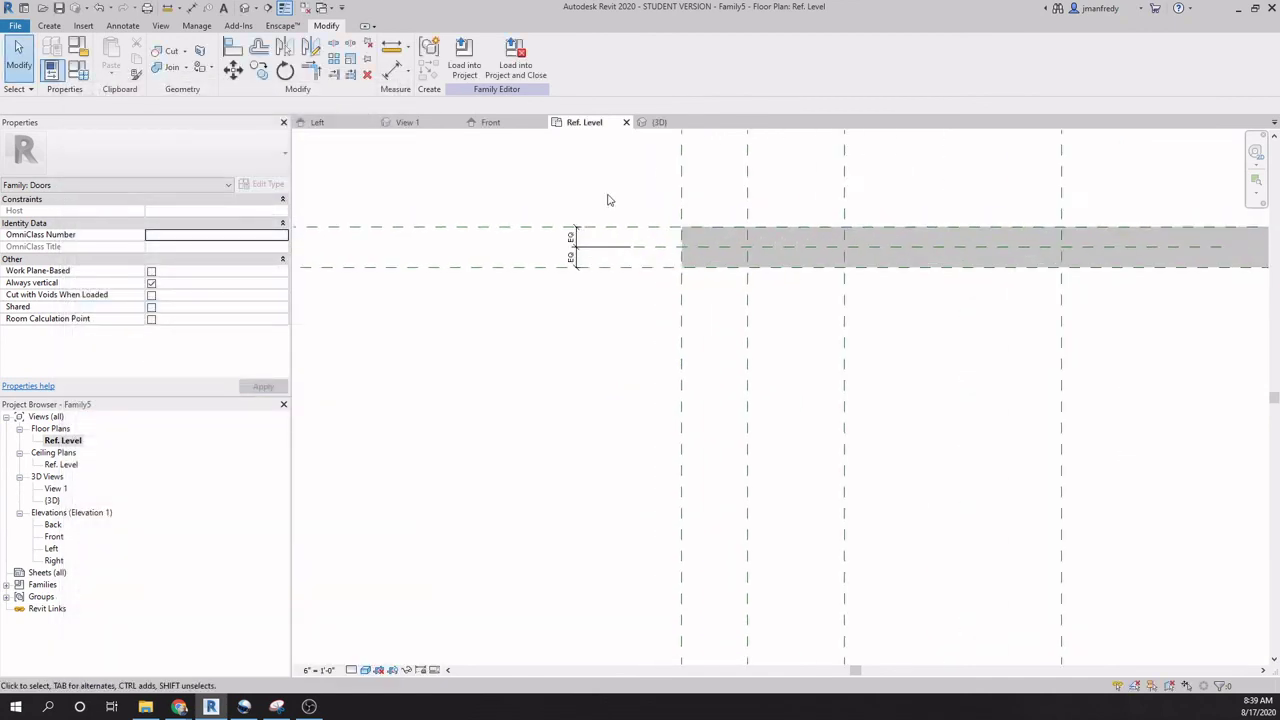
scroll(610, 287, "down", 2)
scroll(400, 280, "up", 3)
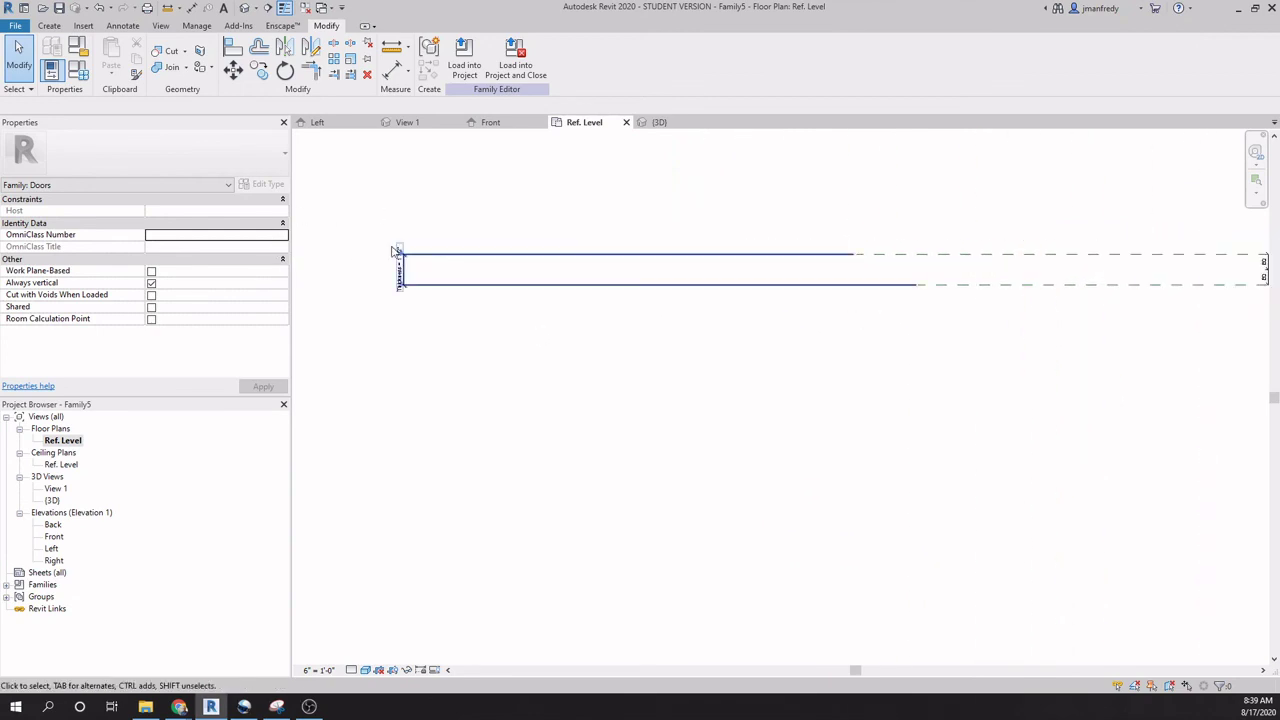
Inspect the door panel and its narrow opening in the plan and the 3D view.
scroll(397, 316, "down", 5)
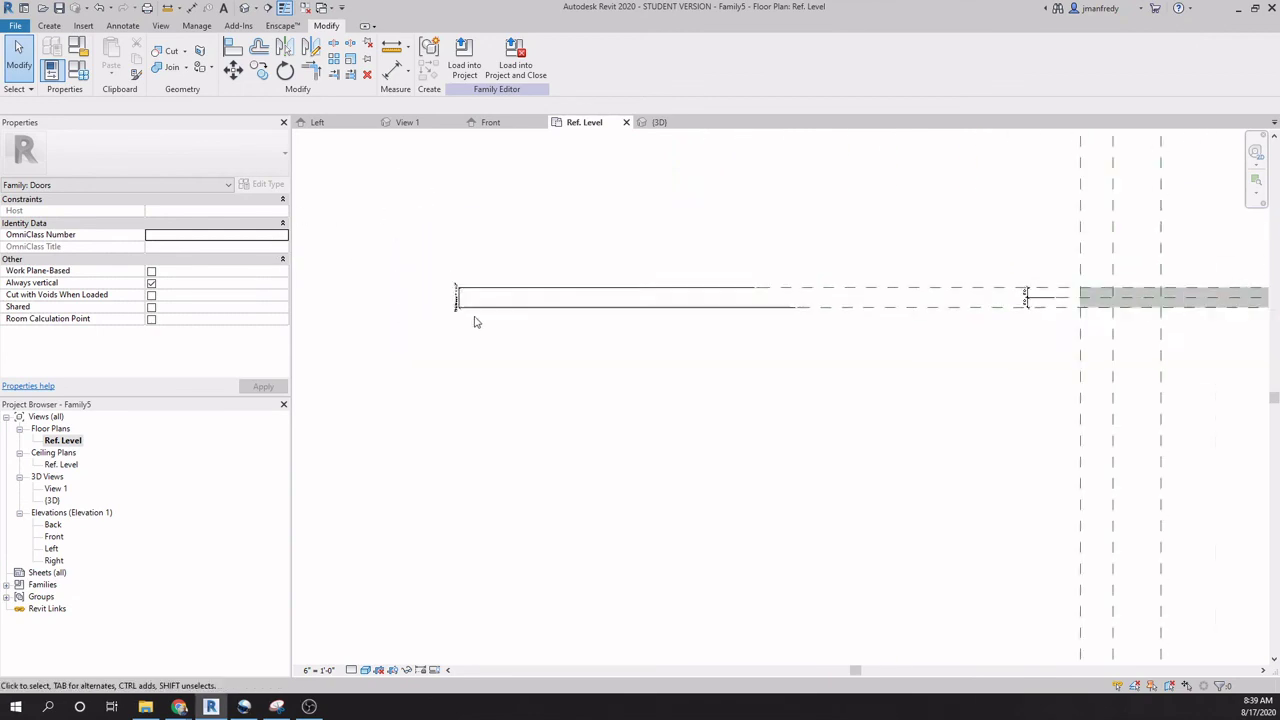
scroll(510, 347, "up", 1)
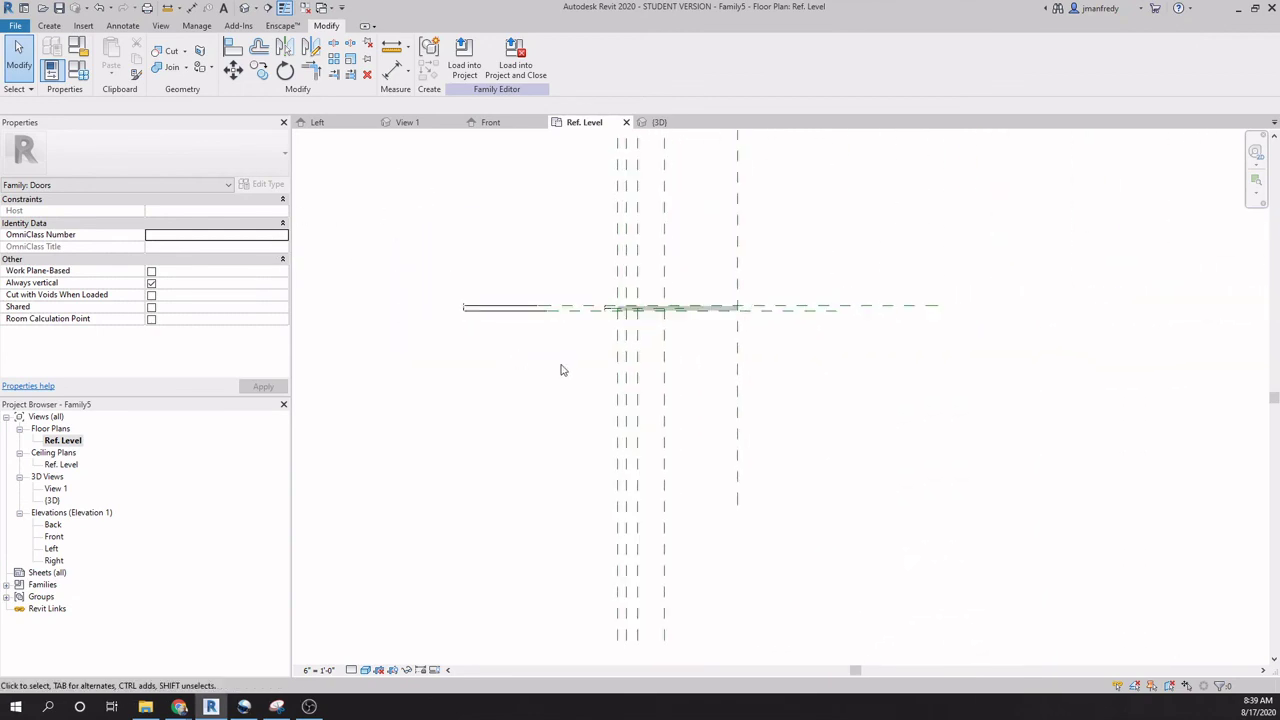
left_click(245, 8)
middle_click_drag(630, 312, 672, 335, "shift")
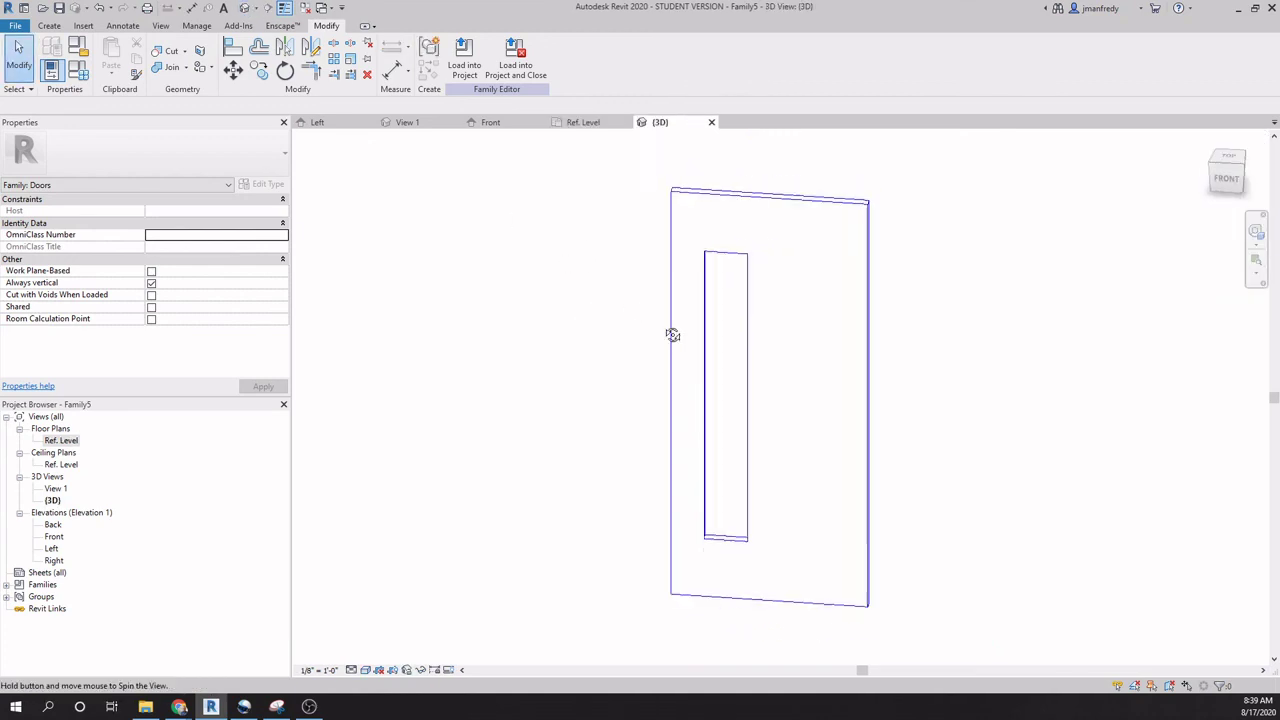
Name the centred thickness reference plane in the Ref. Level plan centerGlass.
double_click(75, 441)
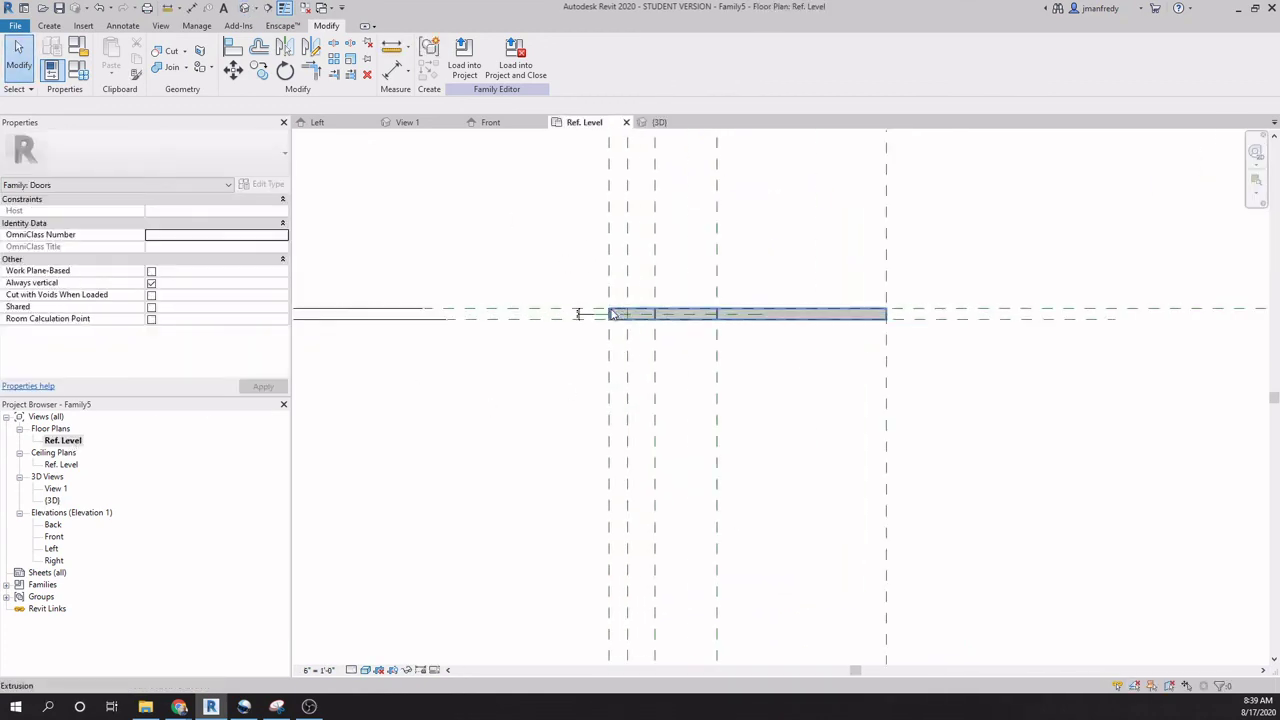
scroll(613, 314, "up", 5)
left_click(849, 312)
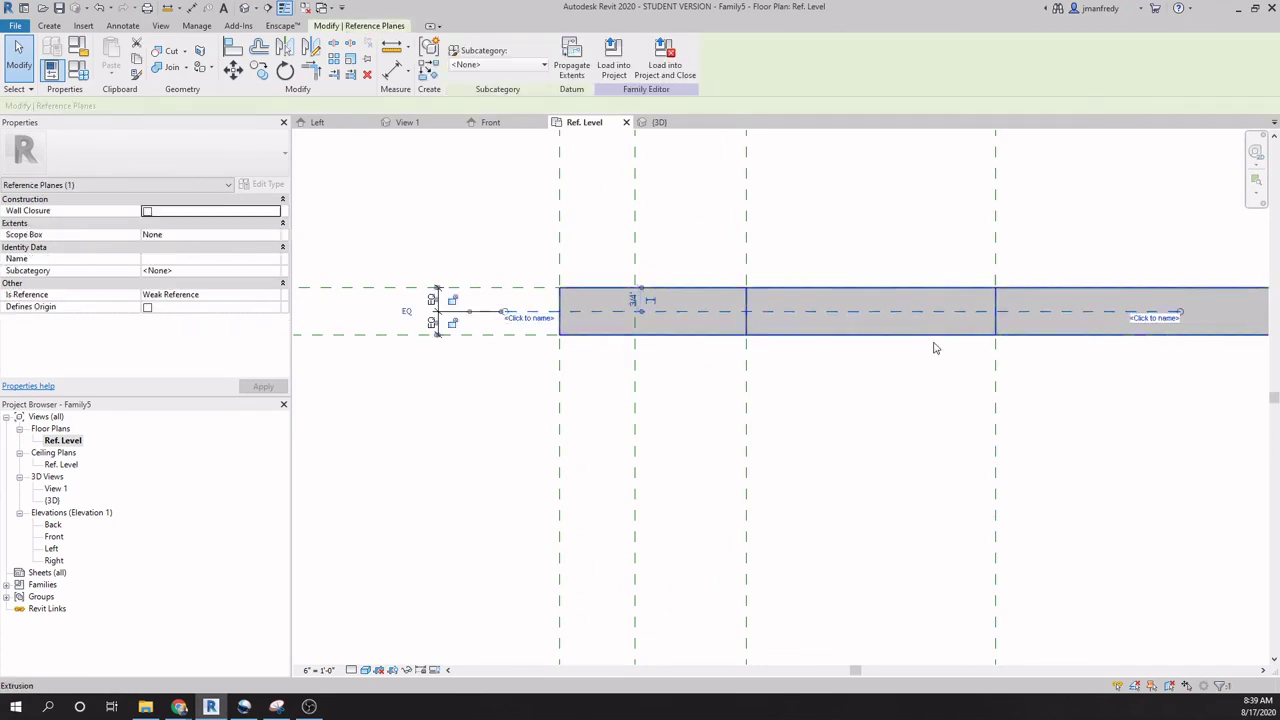
middle_click_drag(935, 348, 775, 356)
left_click(995, 327)
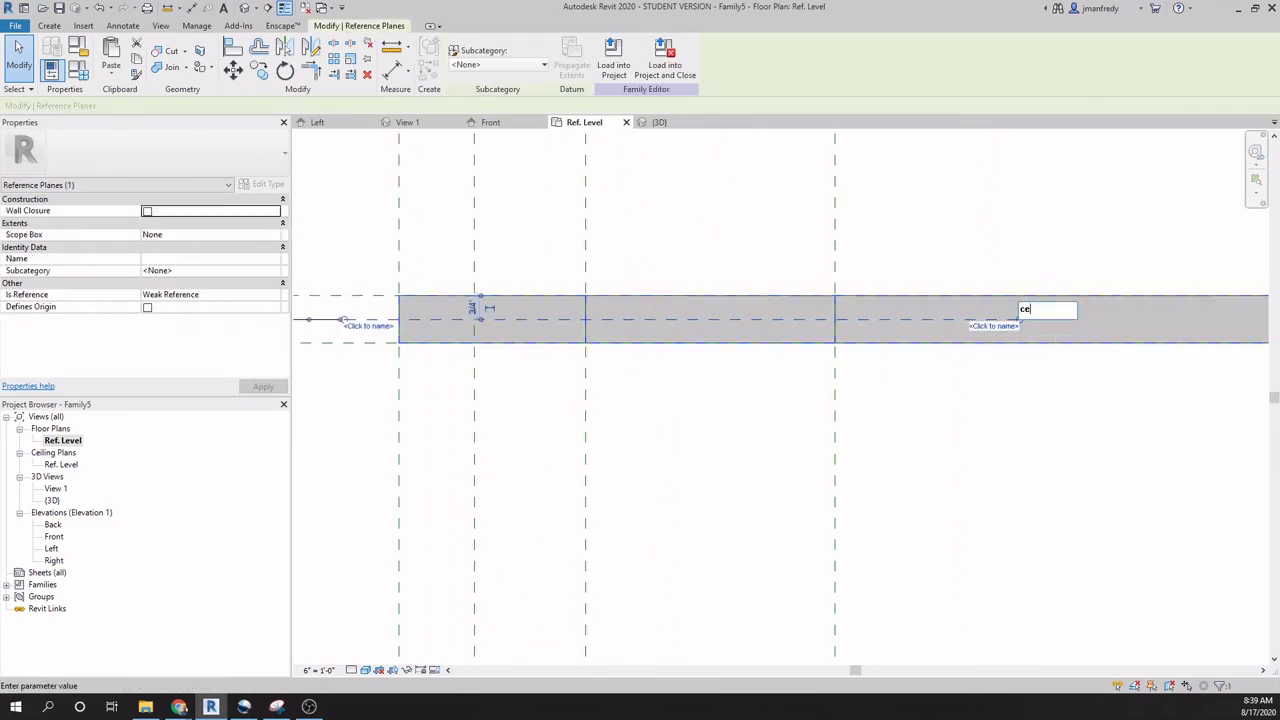
type("centerGlass")
key("Return")
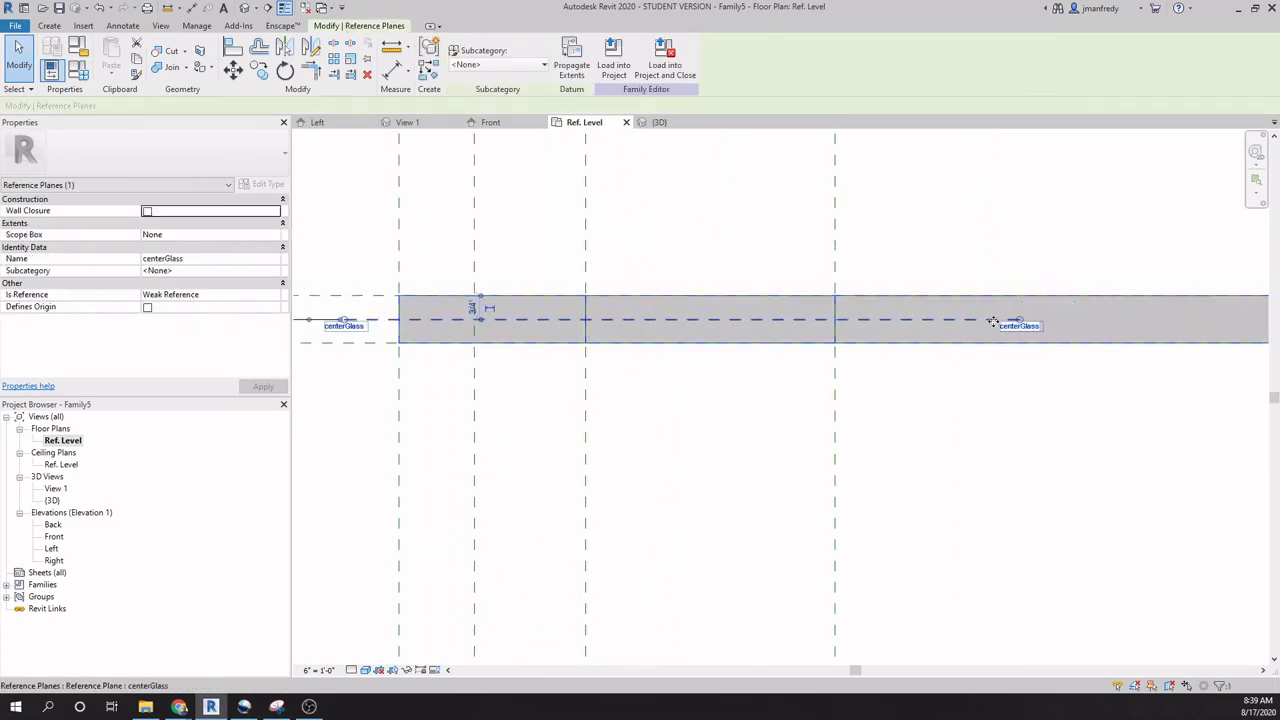
left_click(1014, 451)
scroll(1000, 450, "down", 2)
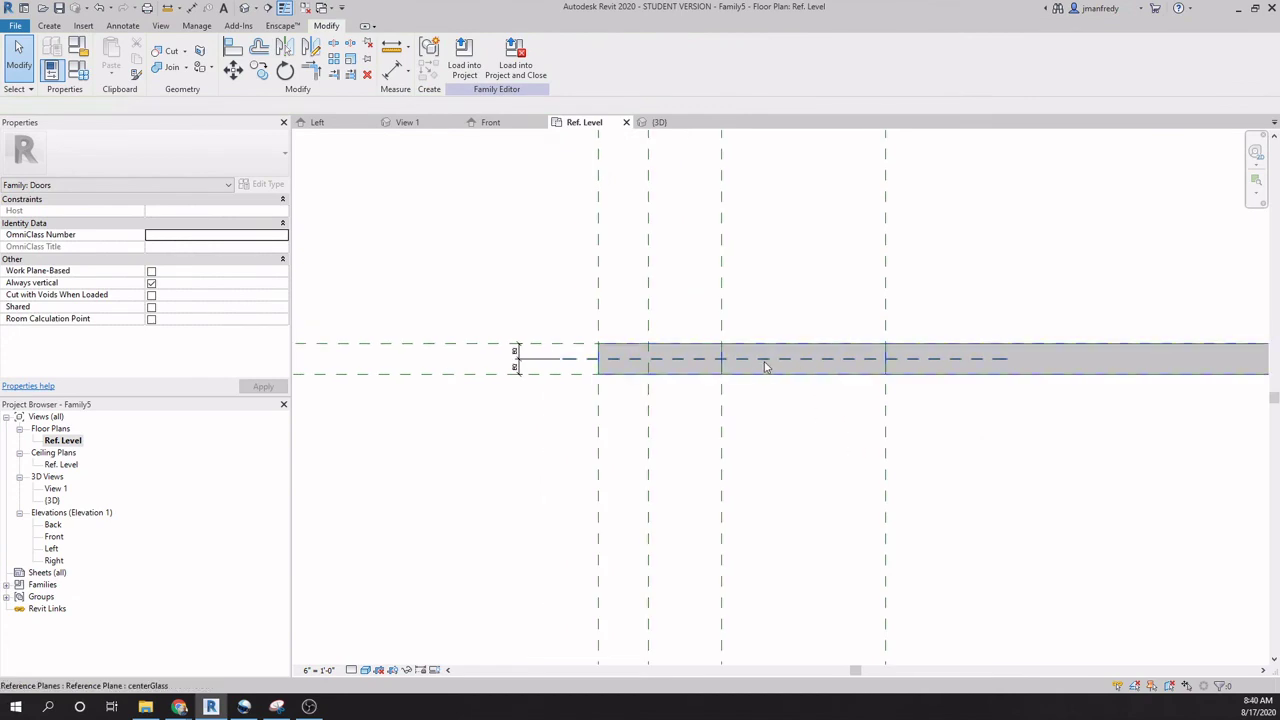
In the Front elevation, set the work plane to Reference Plane : centerGlass.
double_click(60, 537)
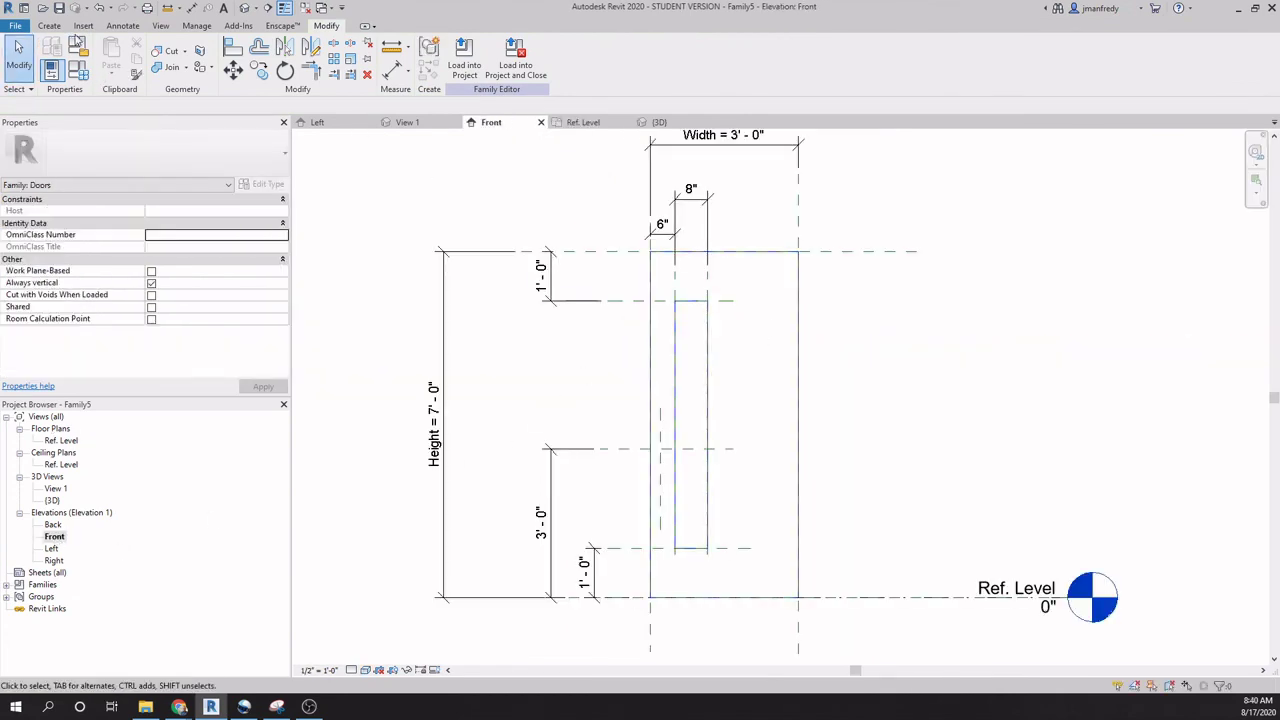
left_click(49, 25)
left_click(793, 66)
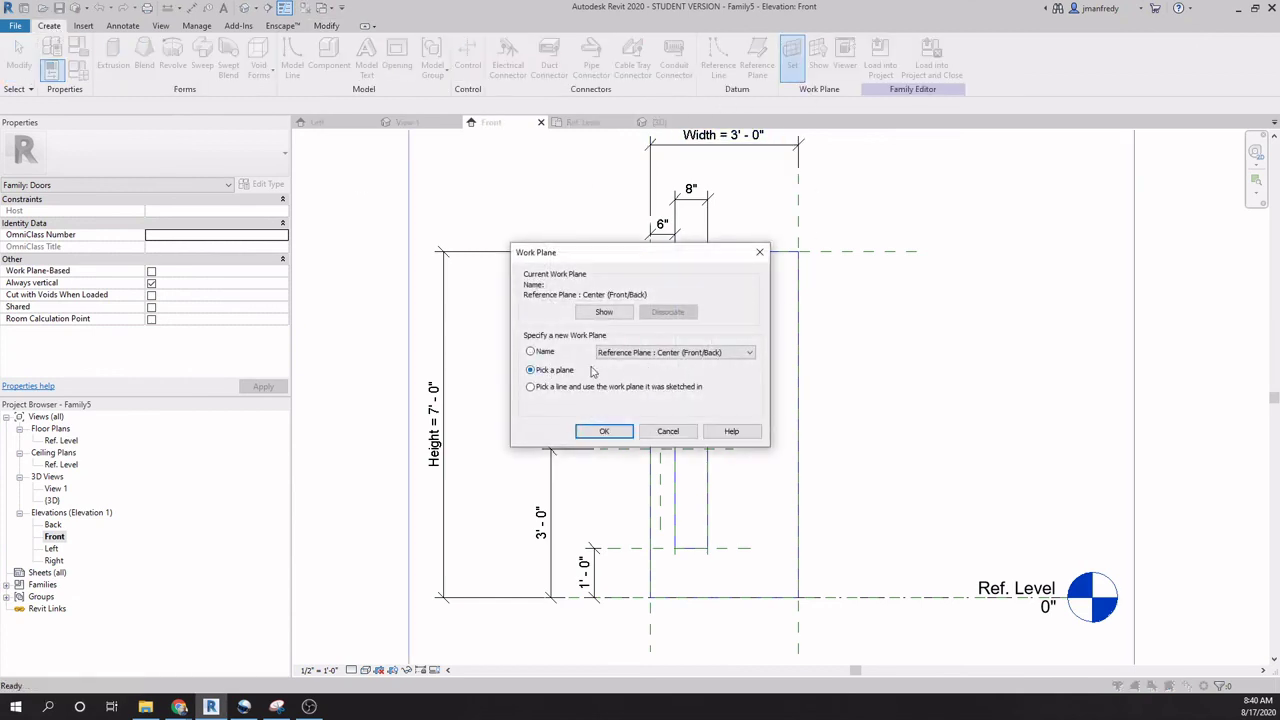
left_click(697, 356)
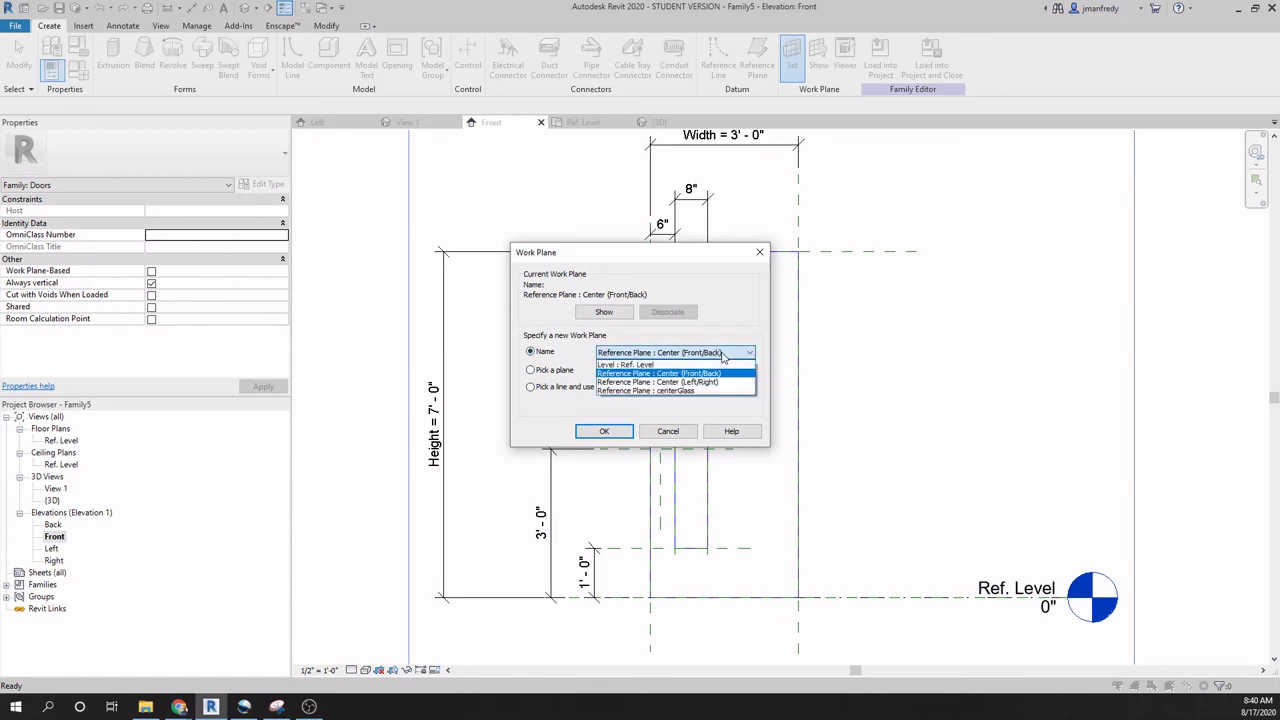
left_click(686, 391)
left_click(630, 433)
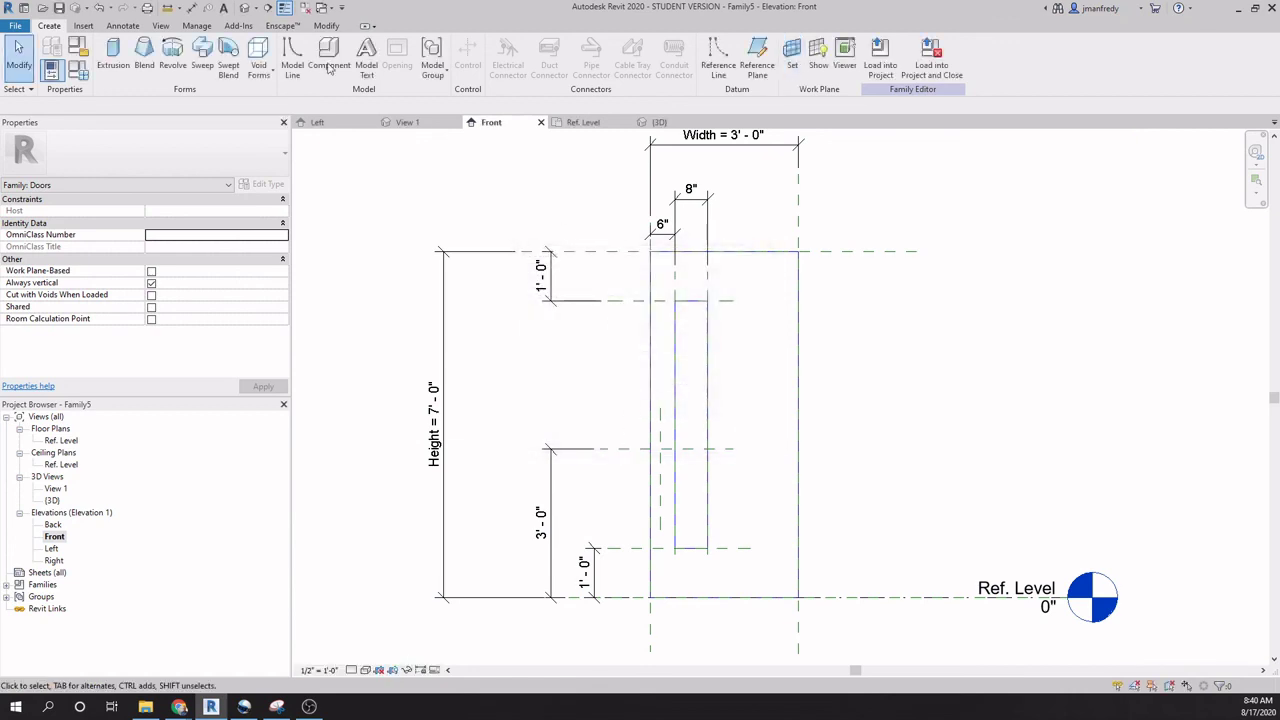
Start an extrusion and sketch a narrow rectangle just inside the door panel's opening.
left_click(113, 55)
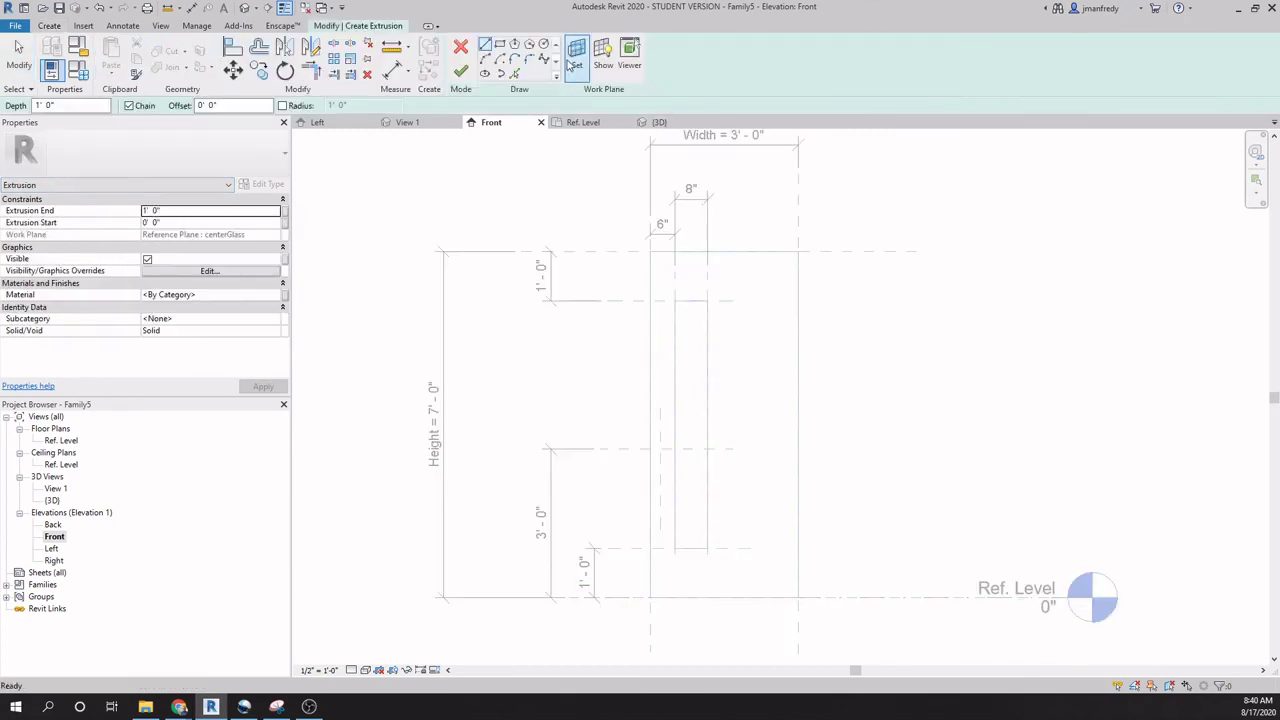
left_click(500, 46)
left_click(687, 316)
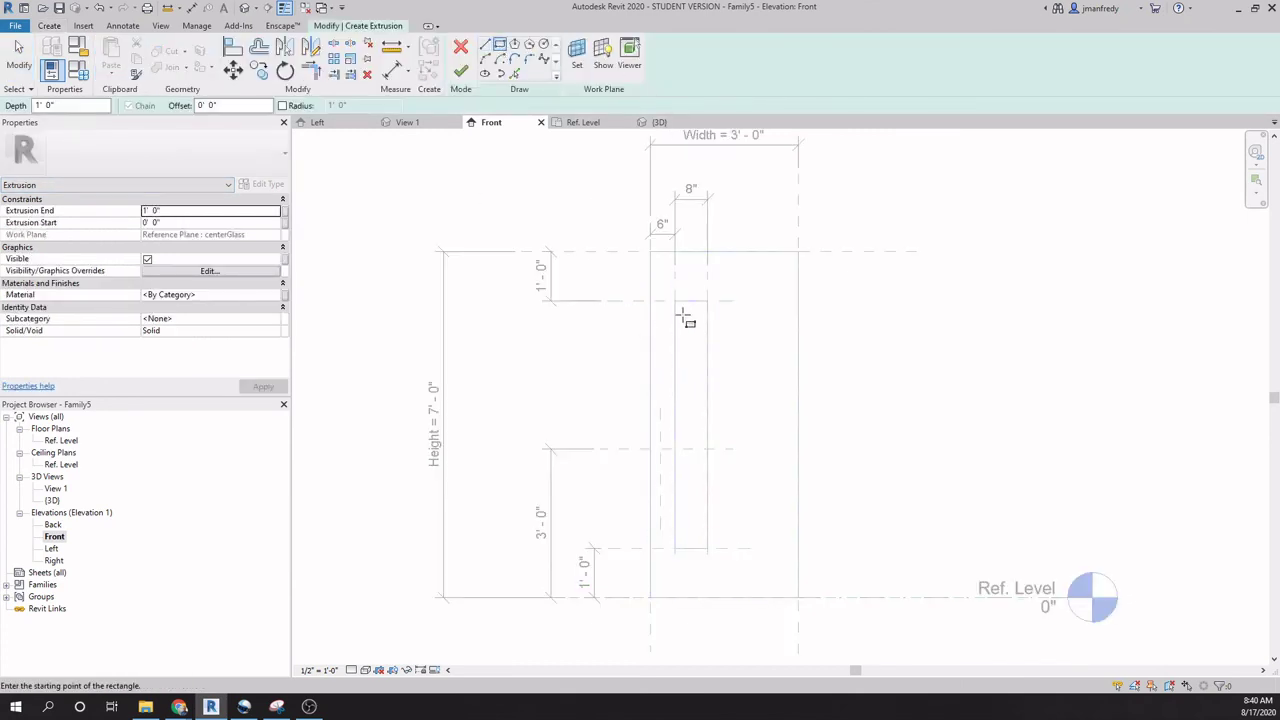
left_click(689, 530)
key("Escape")
key("Escape")
scroll(745, 528, "up", 2)
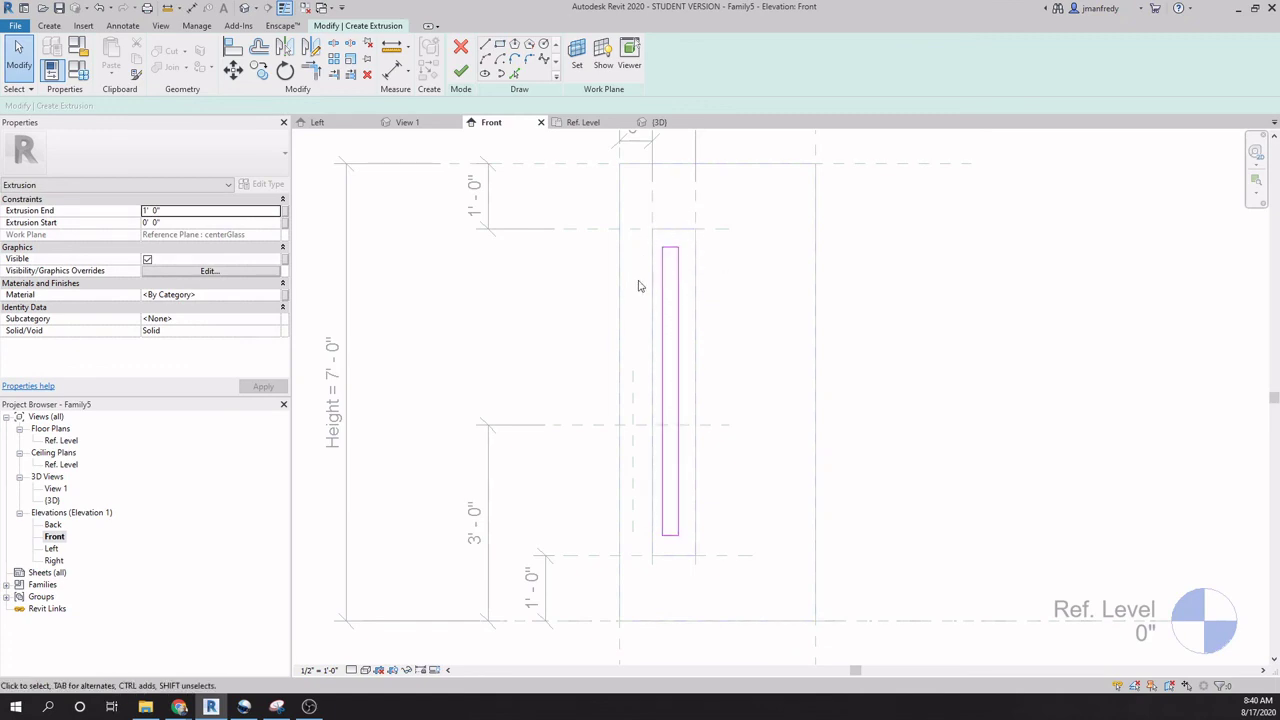
Align and lock the rectangle's four edges to the opening's reference planes and finish the extrusion.
key("a")
key("l")
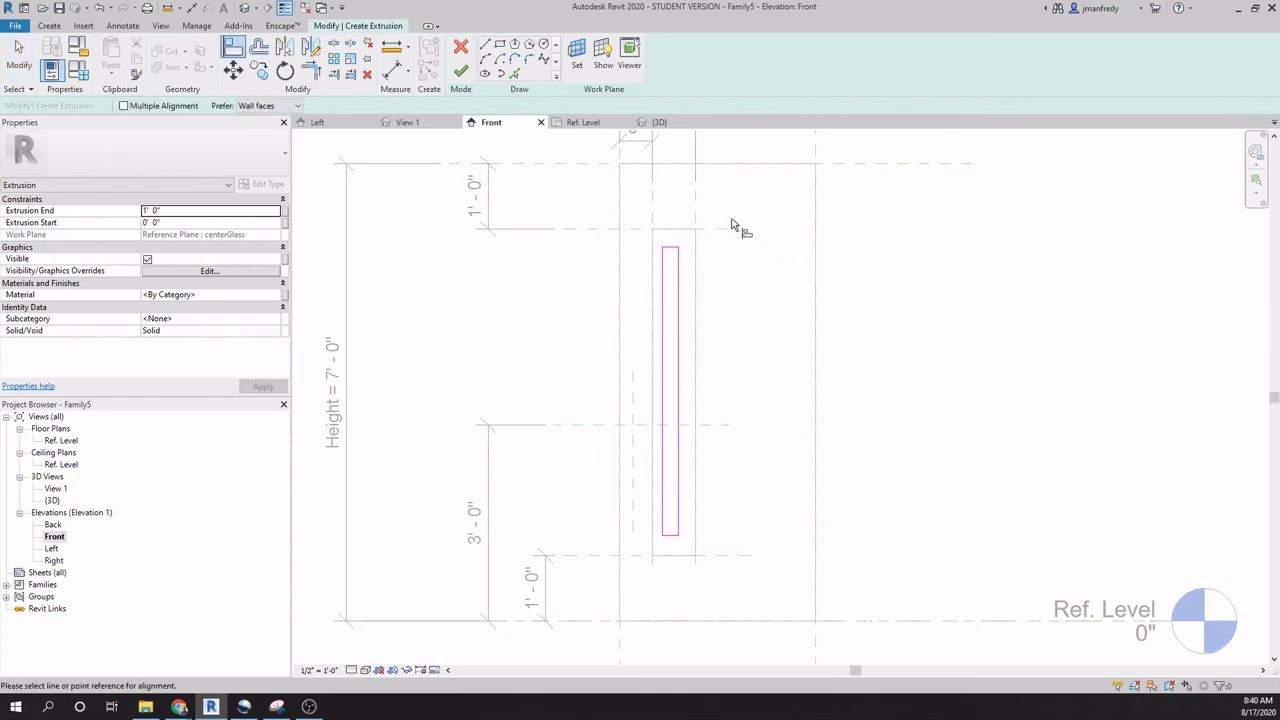
left_click(652, 213)
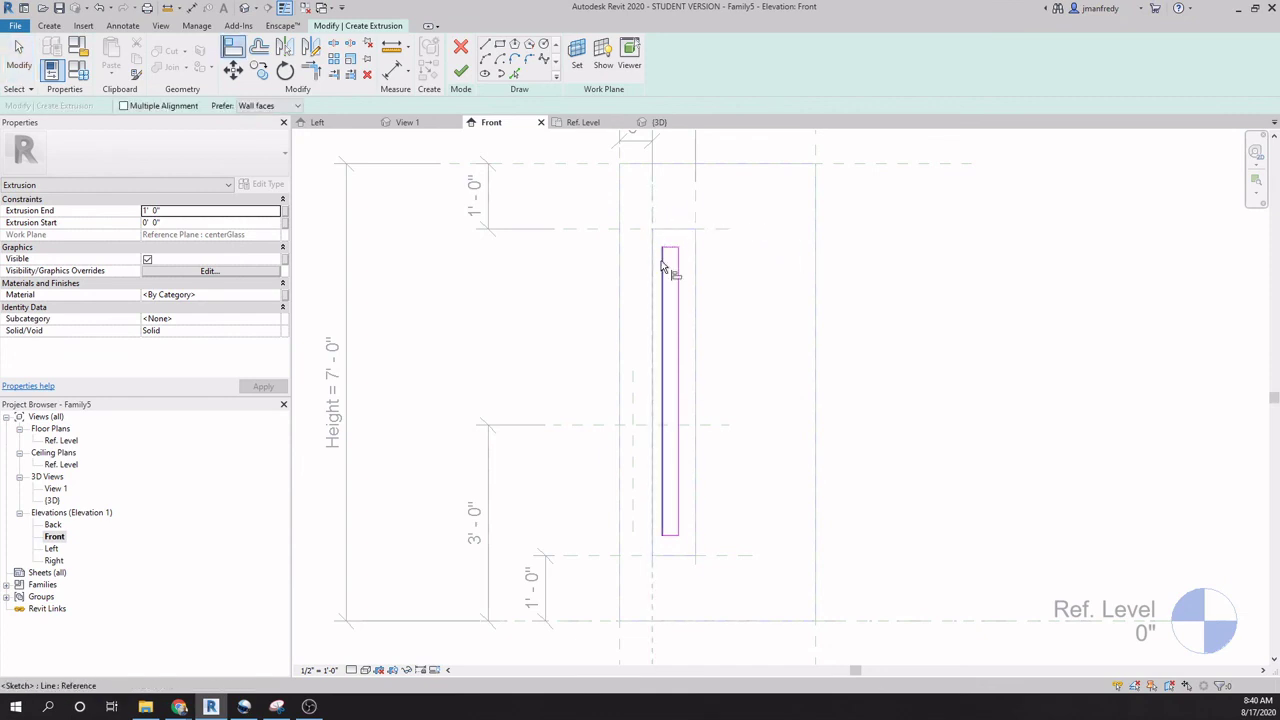
left_click(663, 280)
left_click(698, 198)
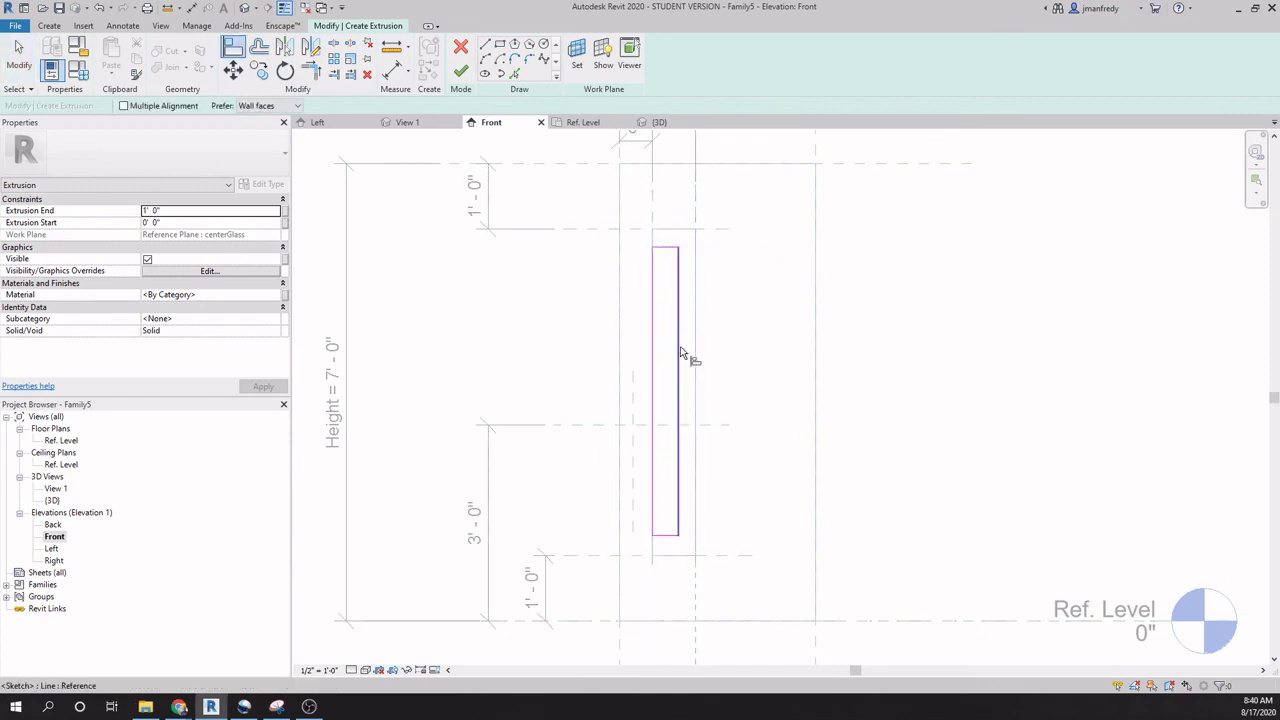
left_click(680, 360)
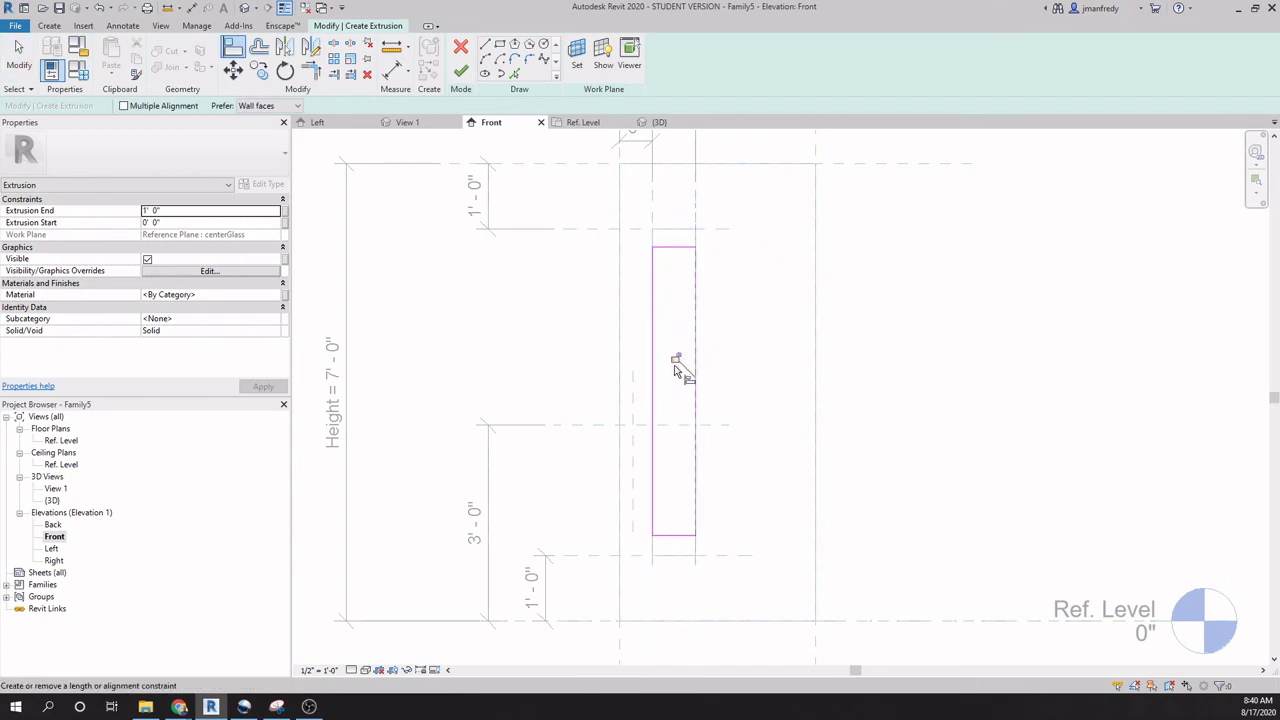
left_click(706, 236)
left_click(690, 248)
left_click(730, 557)
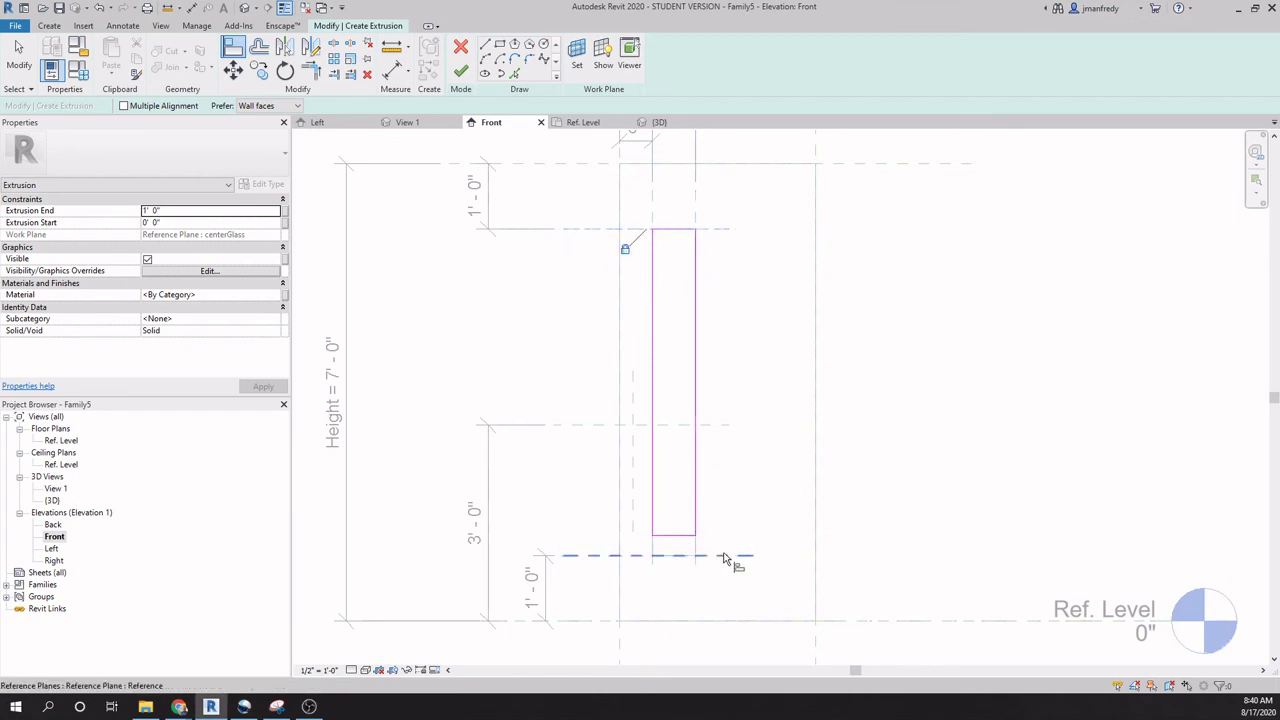
left_click(674, 537)
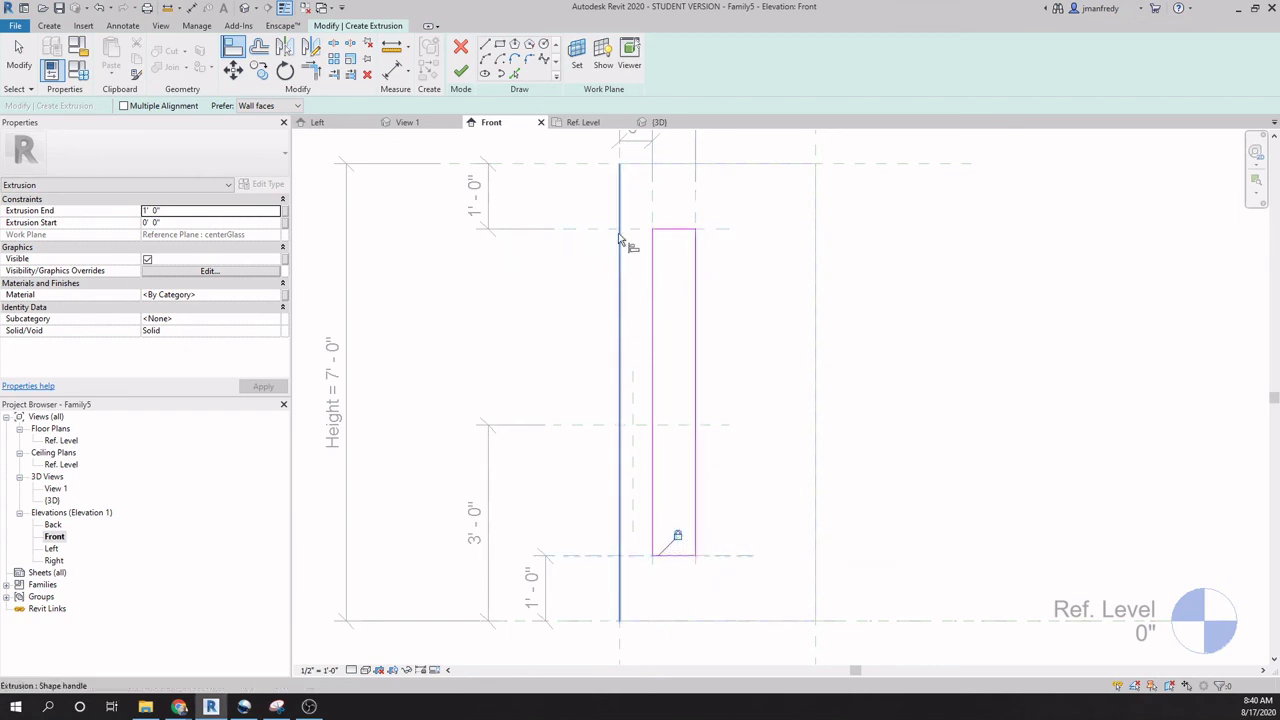
left_click(460, 71)
left_click(531, 315)
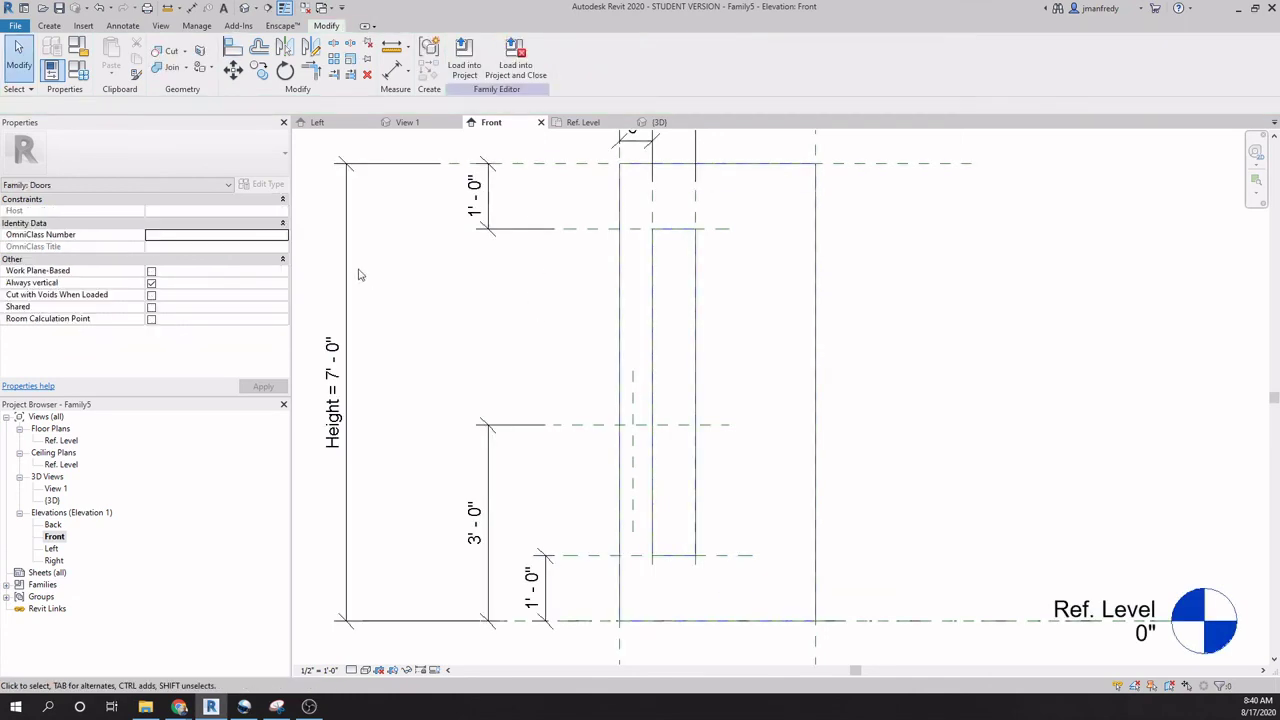
Examine the new glass extrusion in the 3D view and its position relative to the centerGlass plane in the Ref. Level plan.
left_click(245, 8)
middle_click_drag(606, 286, 397, 449, "shift")
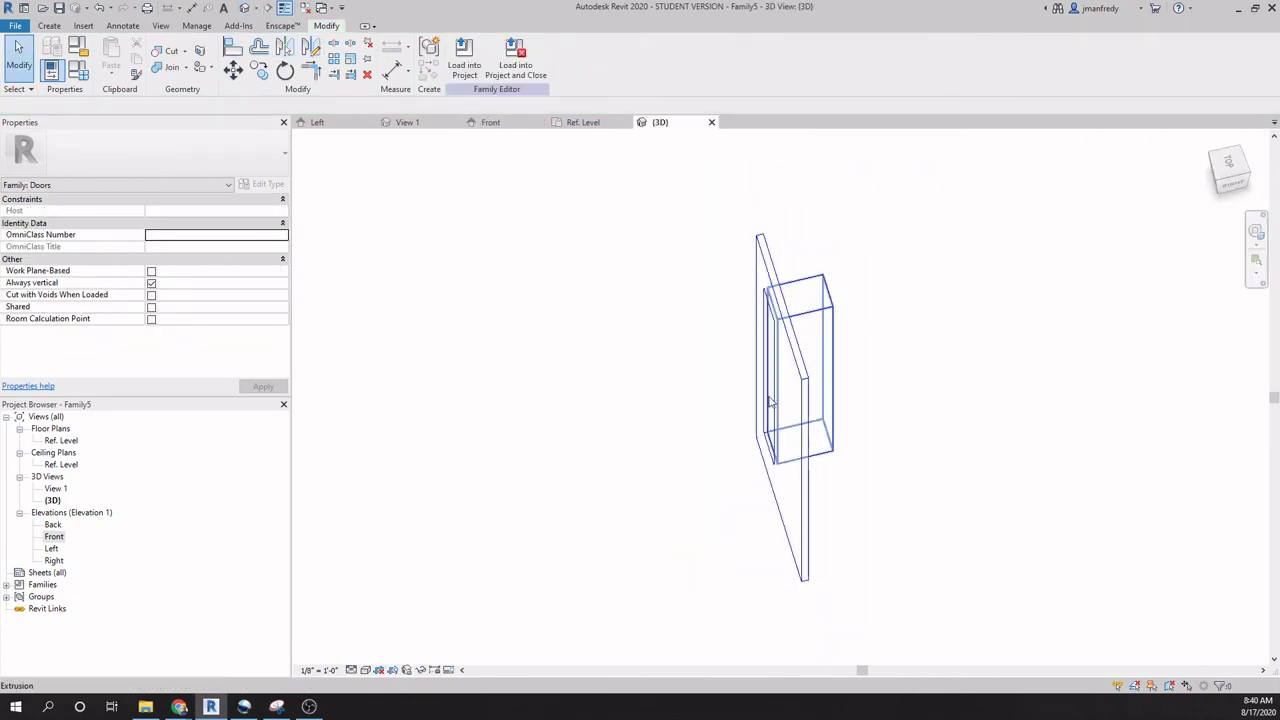
left_click(62, 441)
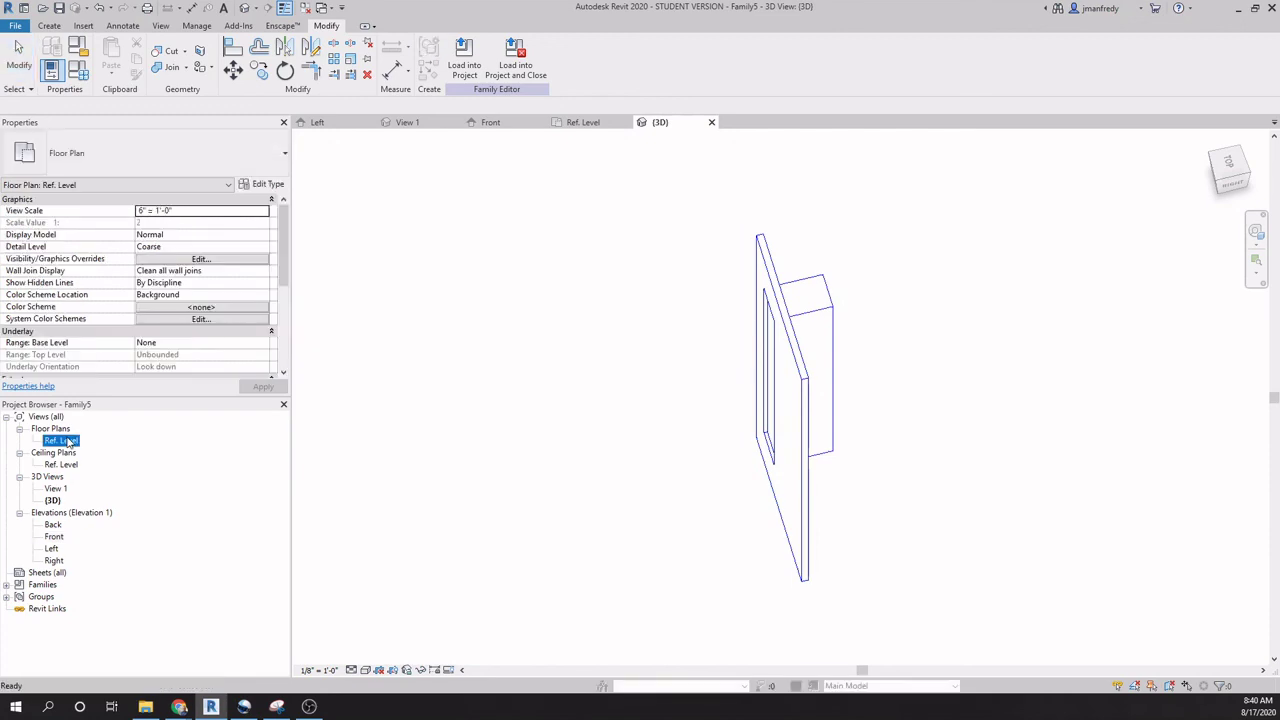
double_click(68, 444)
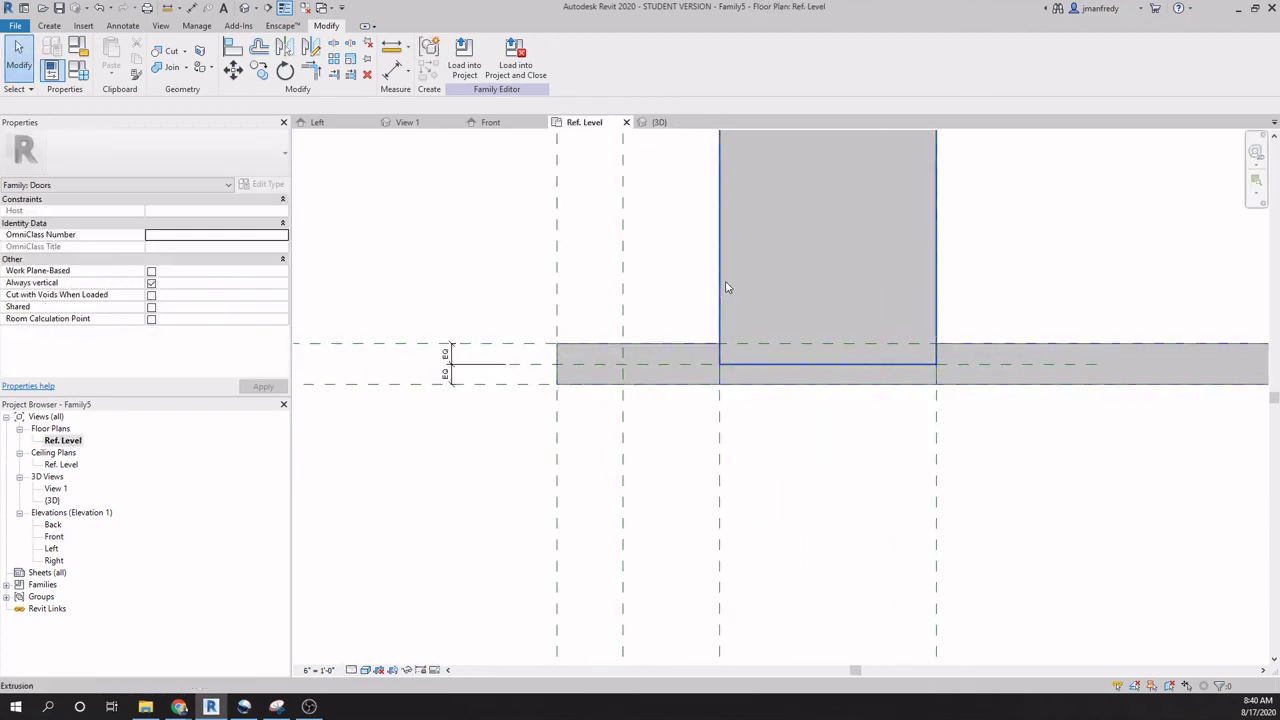
left_click(746, 370)
scroll(962, 324, "down", 5)
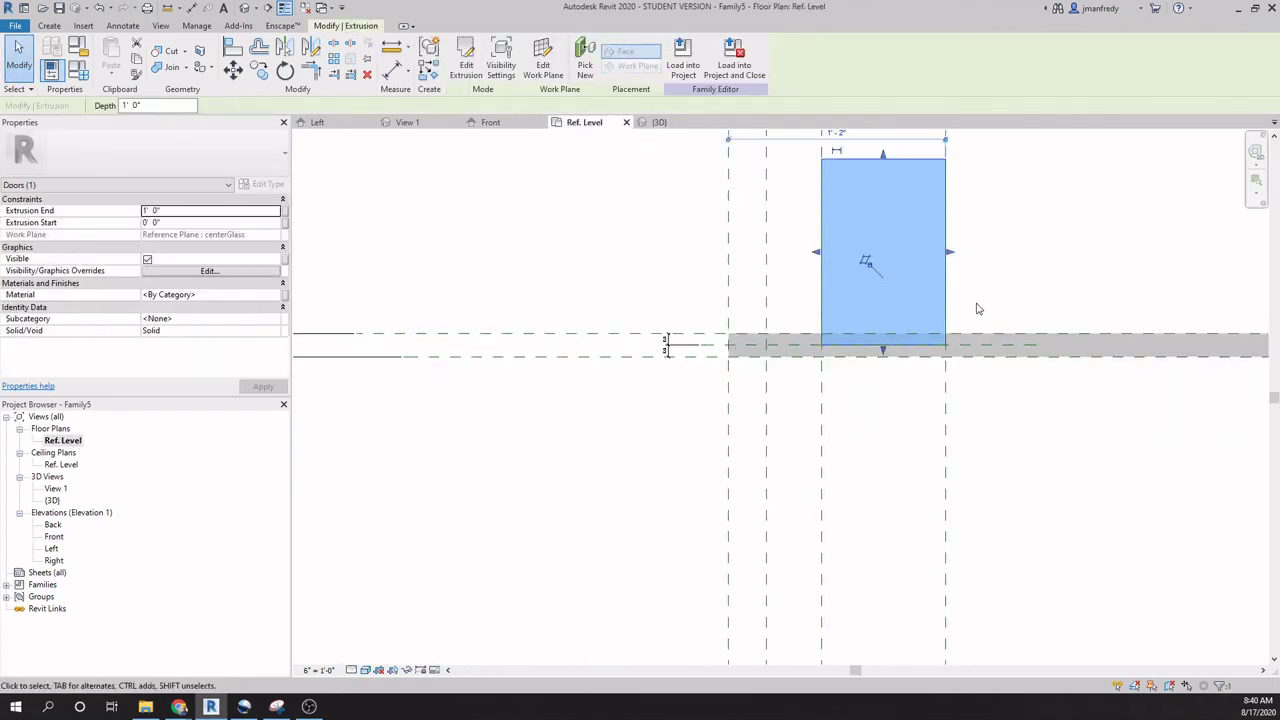
middle_click_drag(968, 318, 850, 387)
scroll(836, 405, "up", 3)
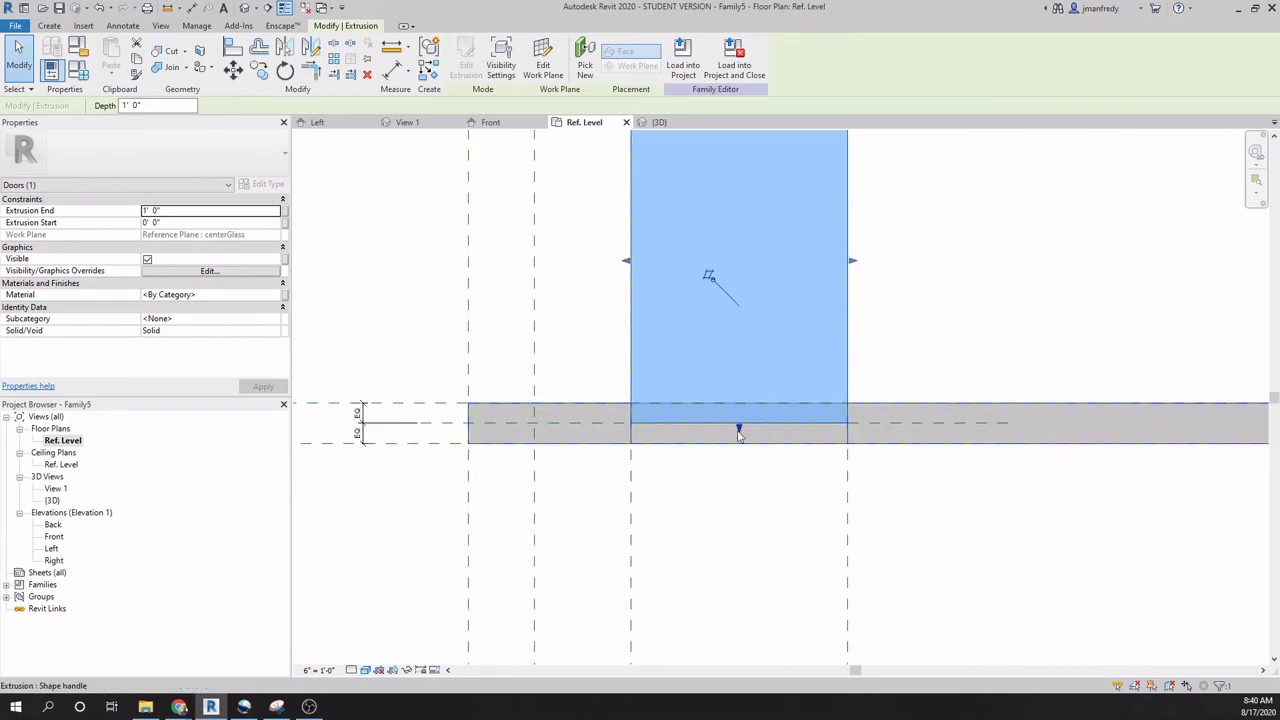
scroll(815, 438, "up", 2)
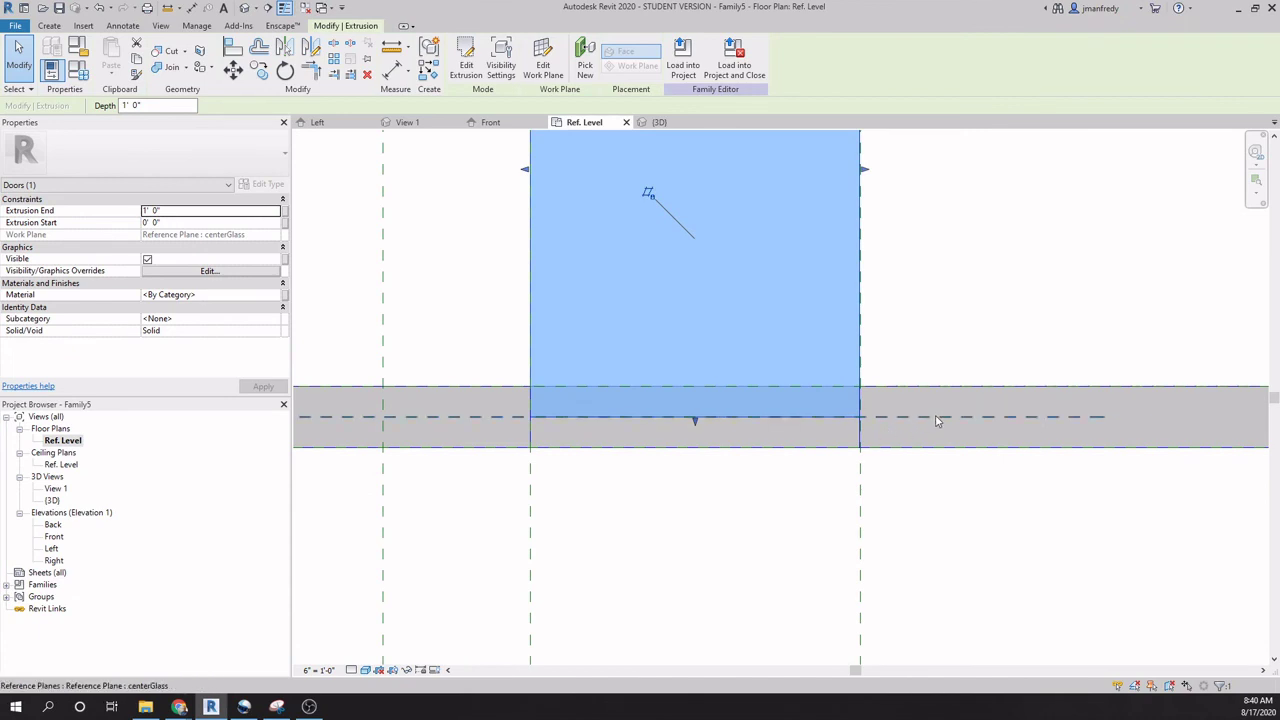
scroll(940, 405, "down", 1)
left_click(884, 302)
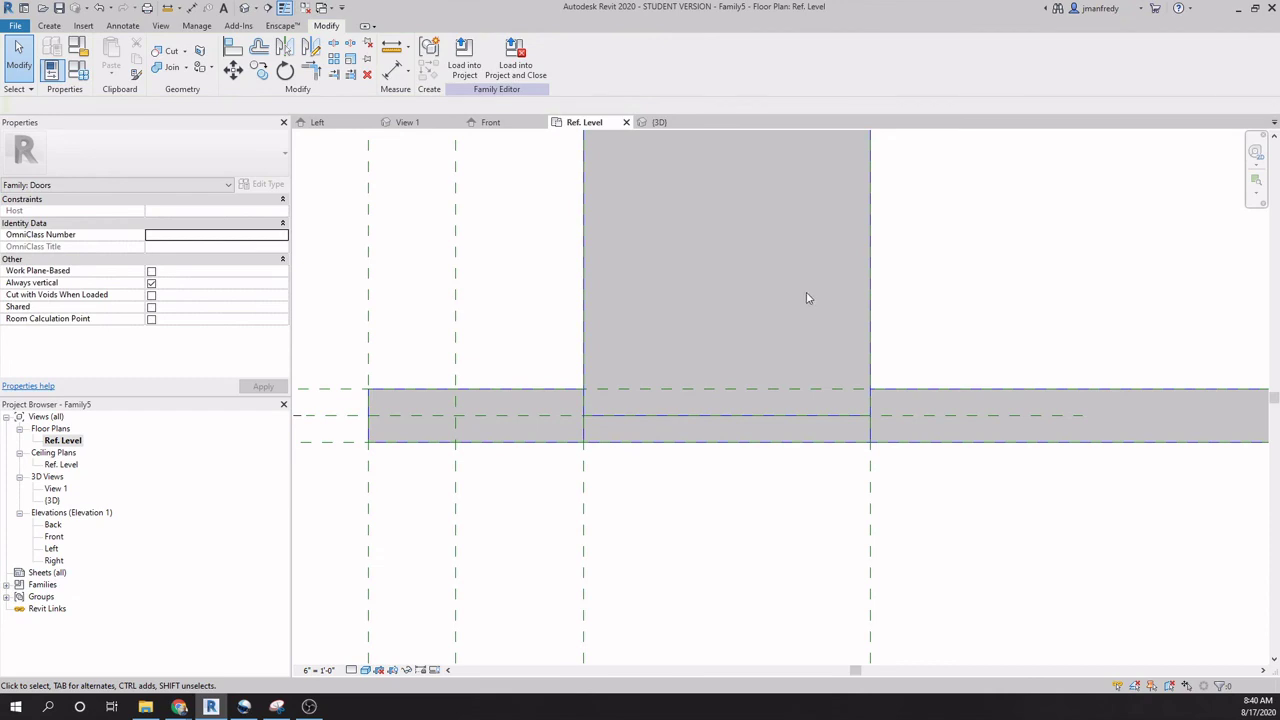
Set the glass extrusion's start to -1/4" and its end to 1/4" so it is centred on the centerGlass plane.
left_click(781, 417)
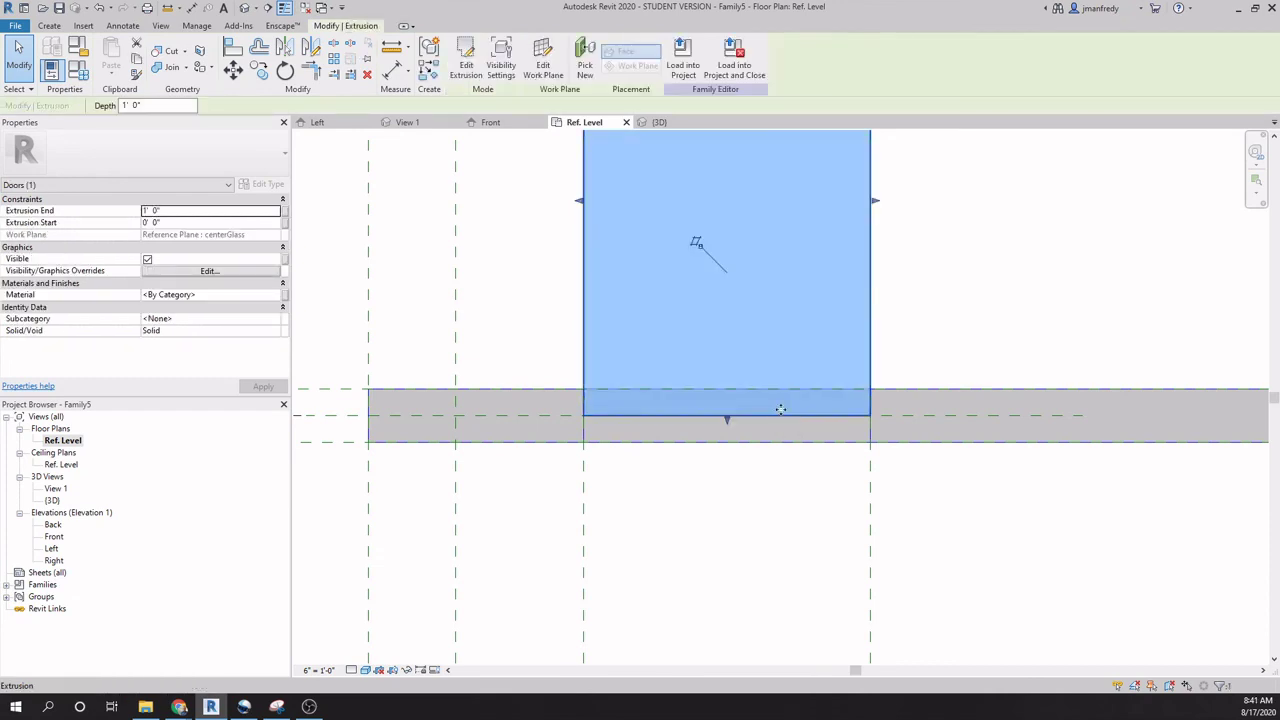
left_click(197, 223)
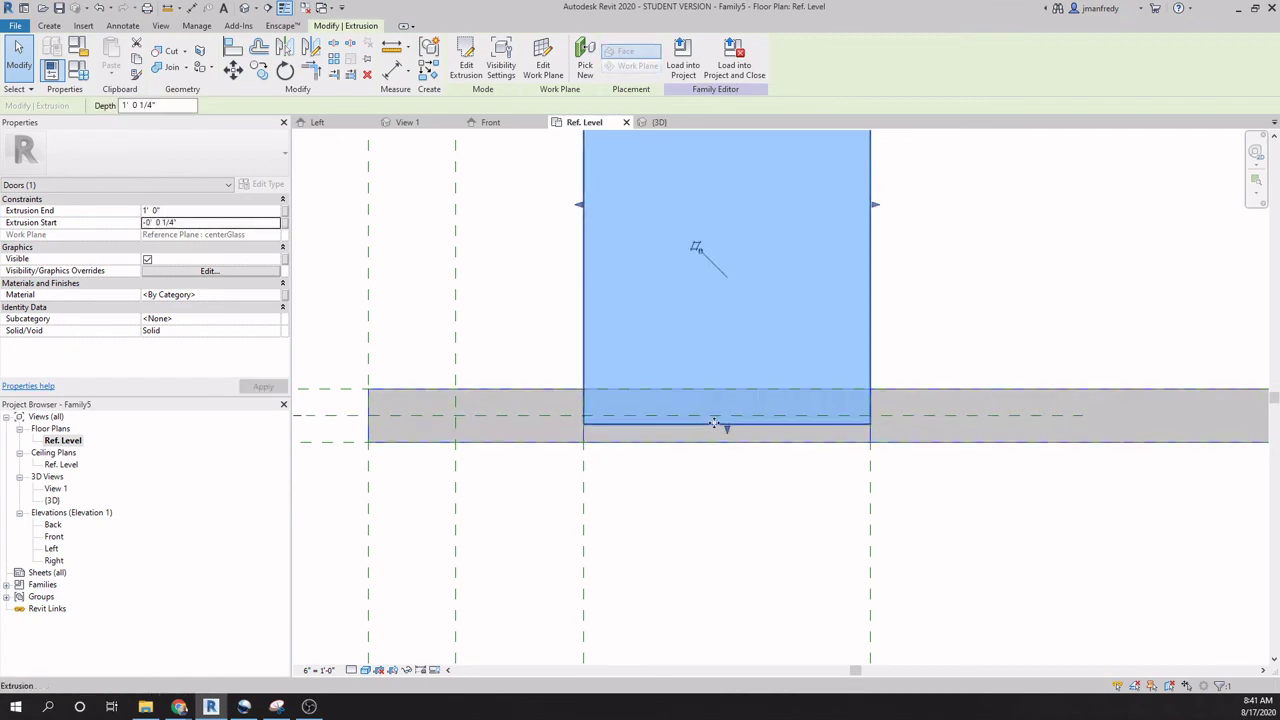
left_click(227, 211)
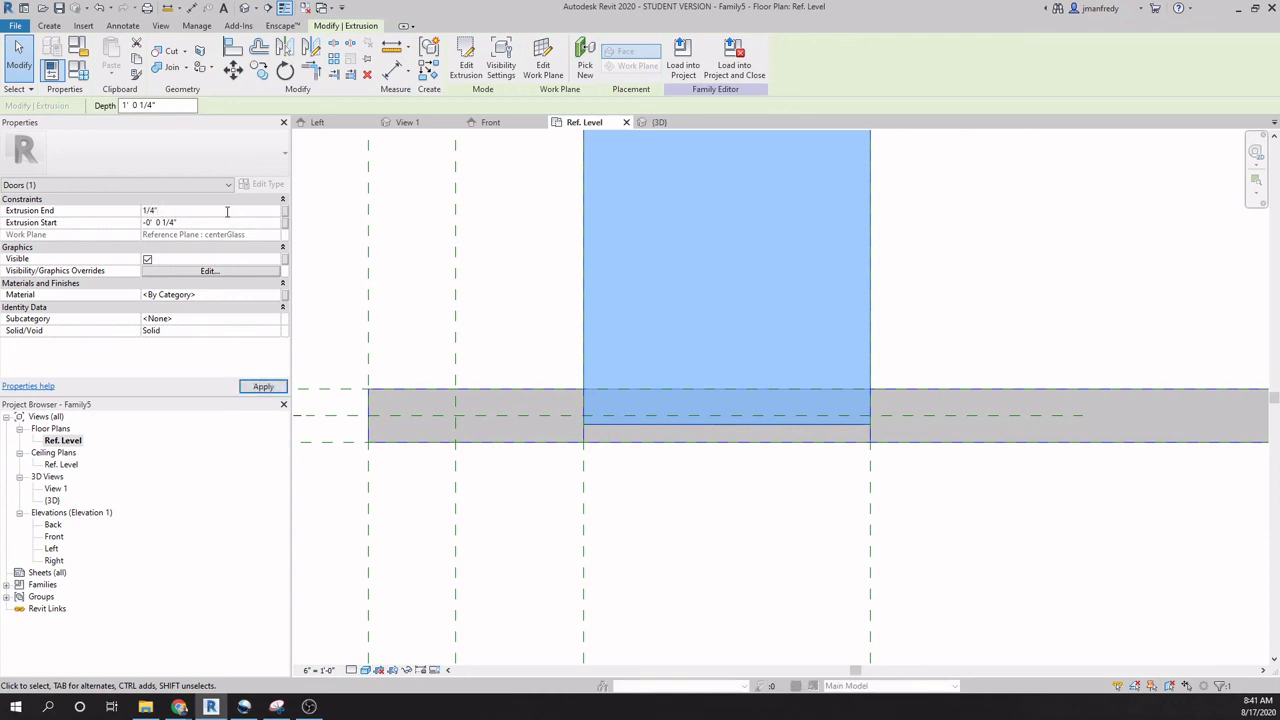
type("1/4\"")
key("Return")
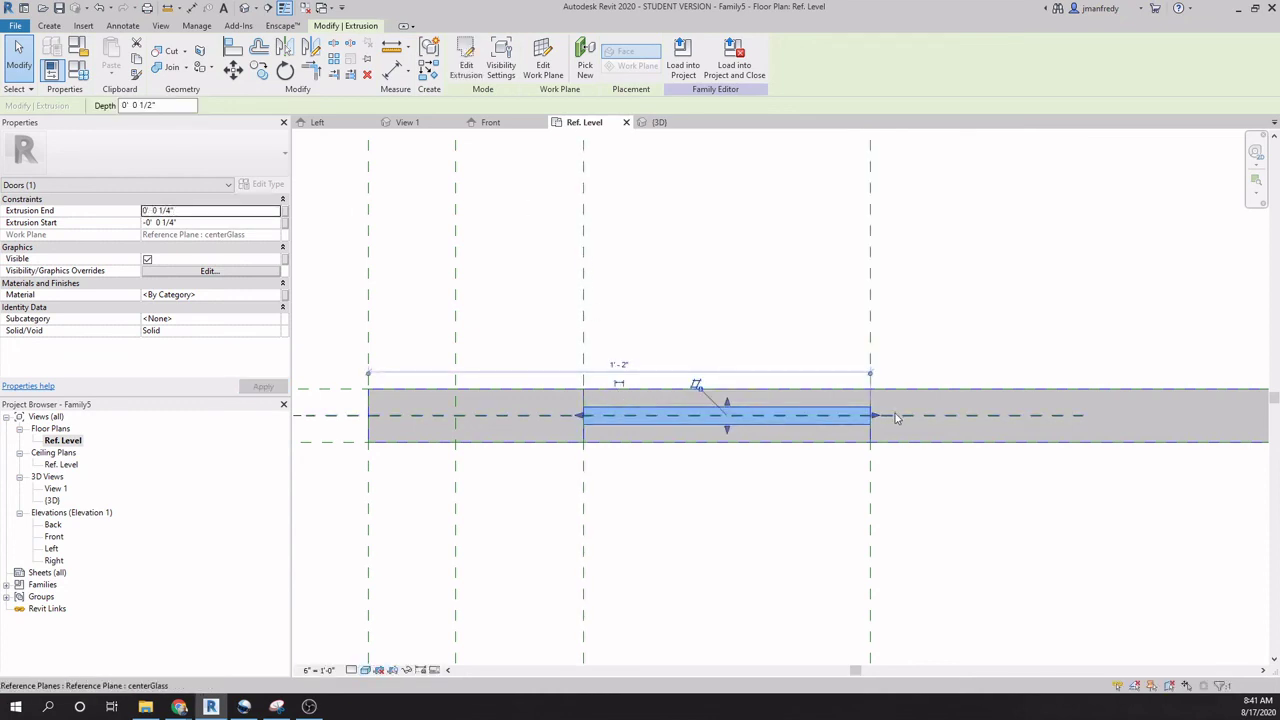
scroll(871, 410, "up", 1)
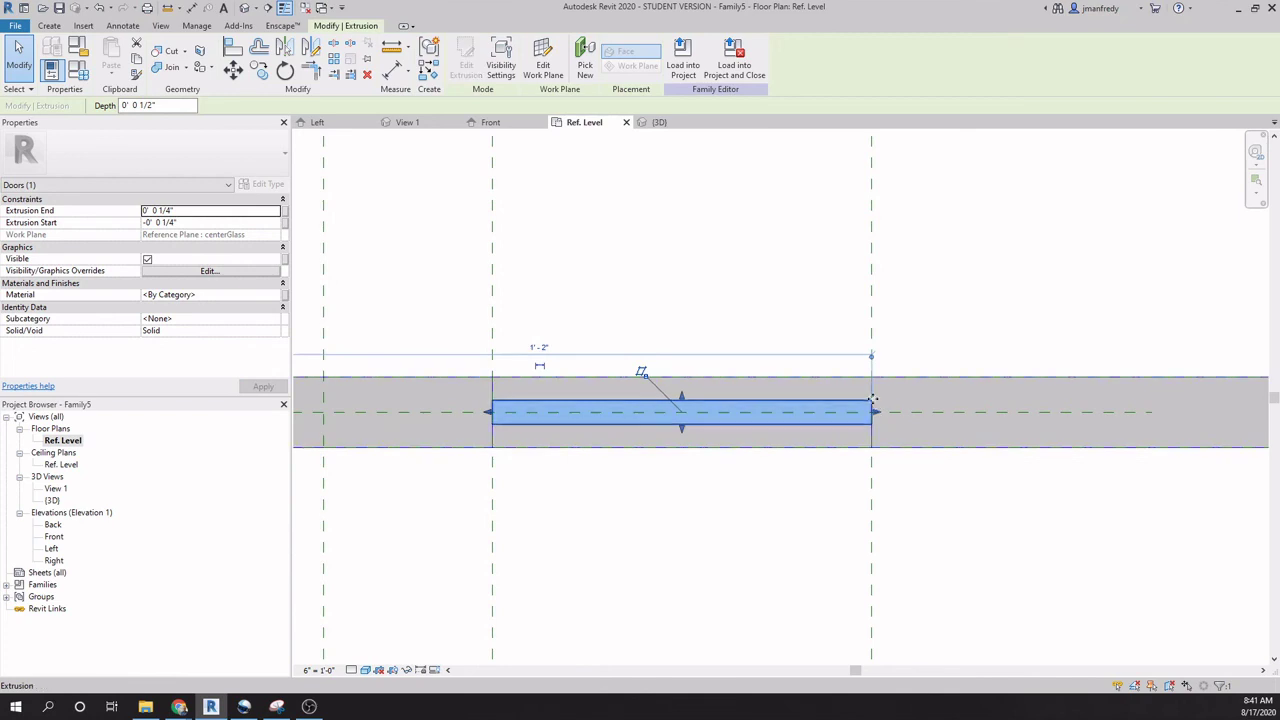
left_click(770, 490)
scroll(772, 489, "up", 1)
scroll(772, 489, "down", 1)
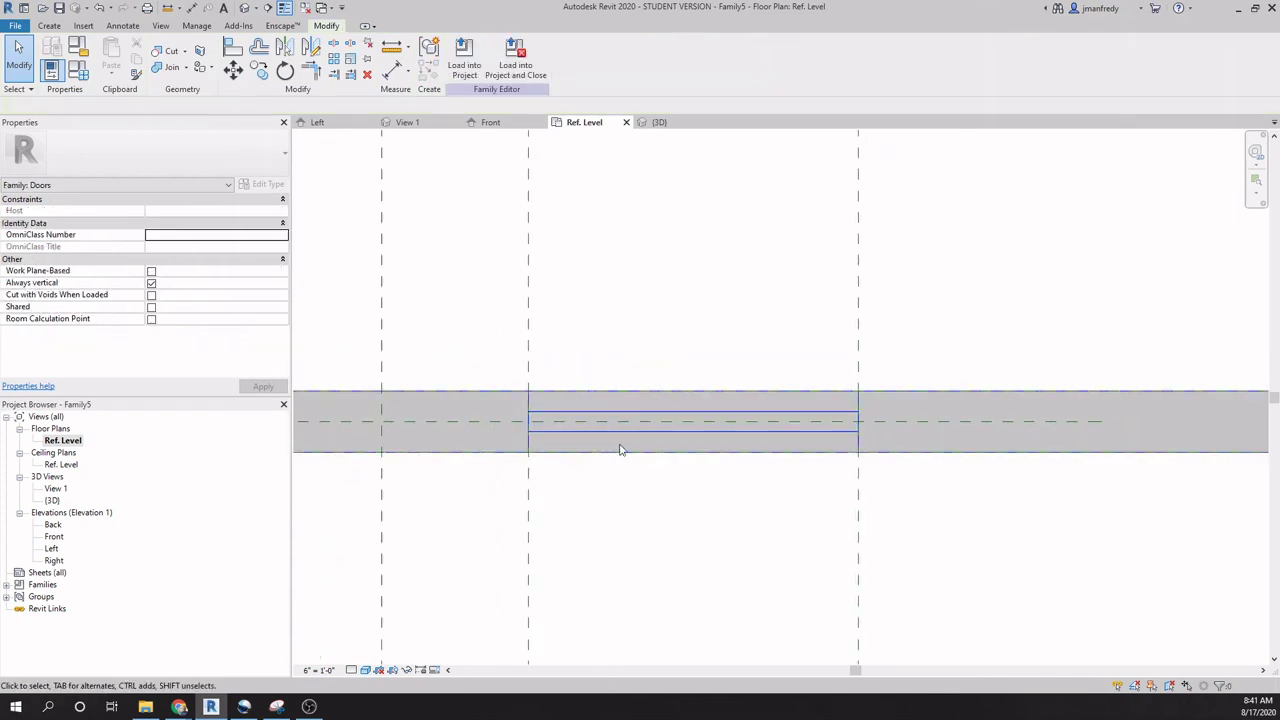
Examine the glass extrusion within the door thickness in the Ref. Level plan, then inspect it in 3D with another visual style.
scroll(683, 489, "down", 1)
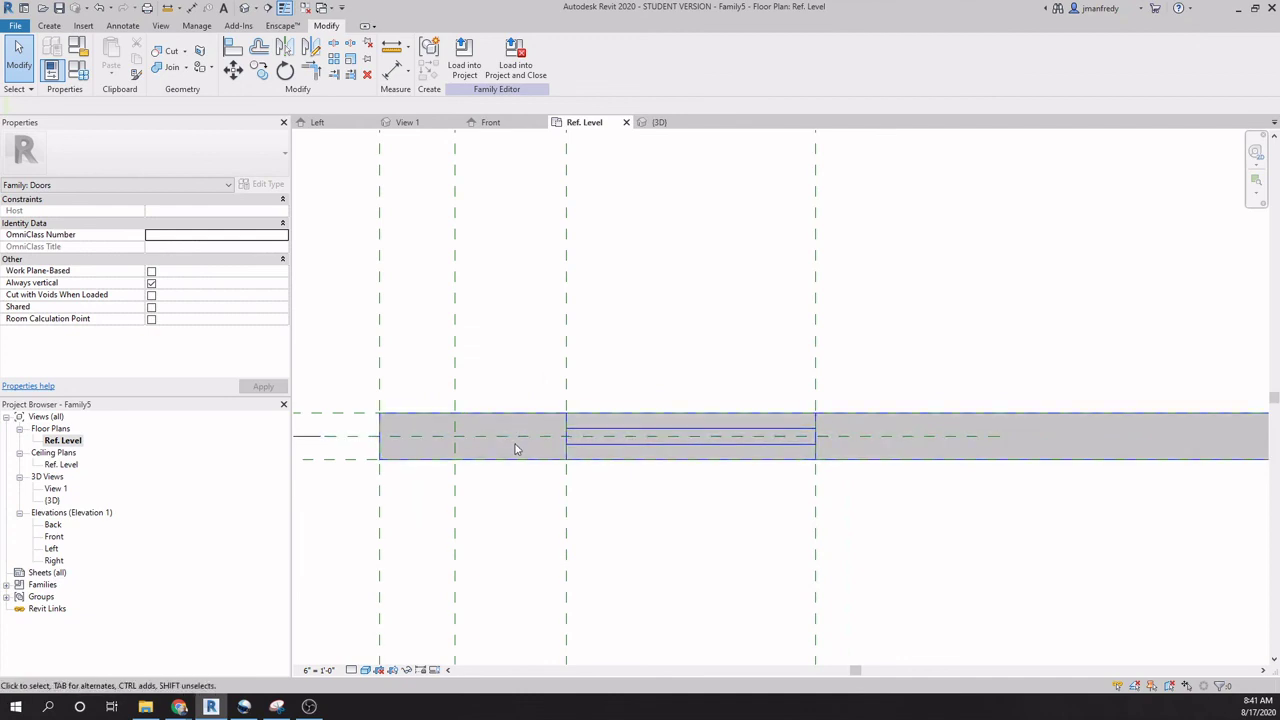
left_click(701, 449)
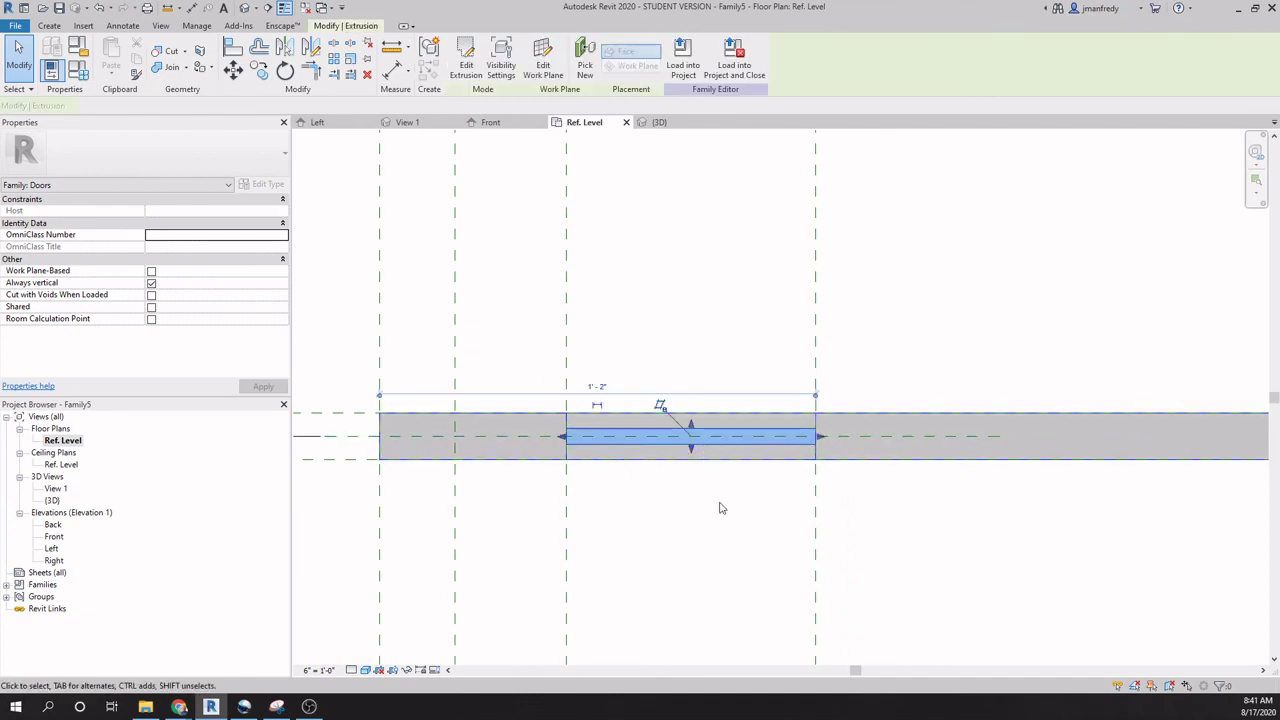
left_click(736, 502)
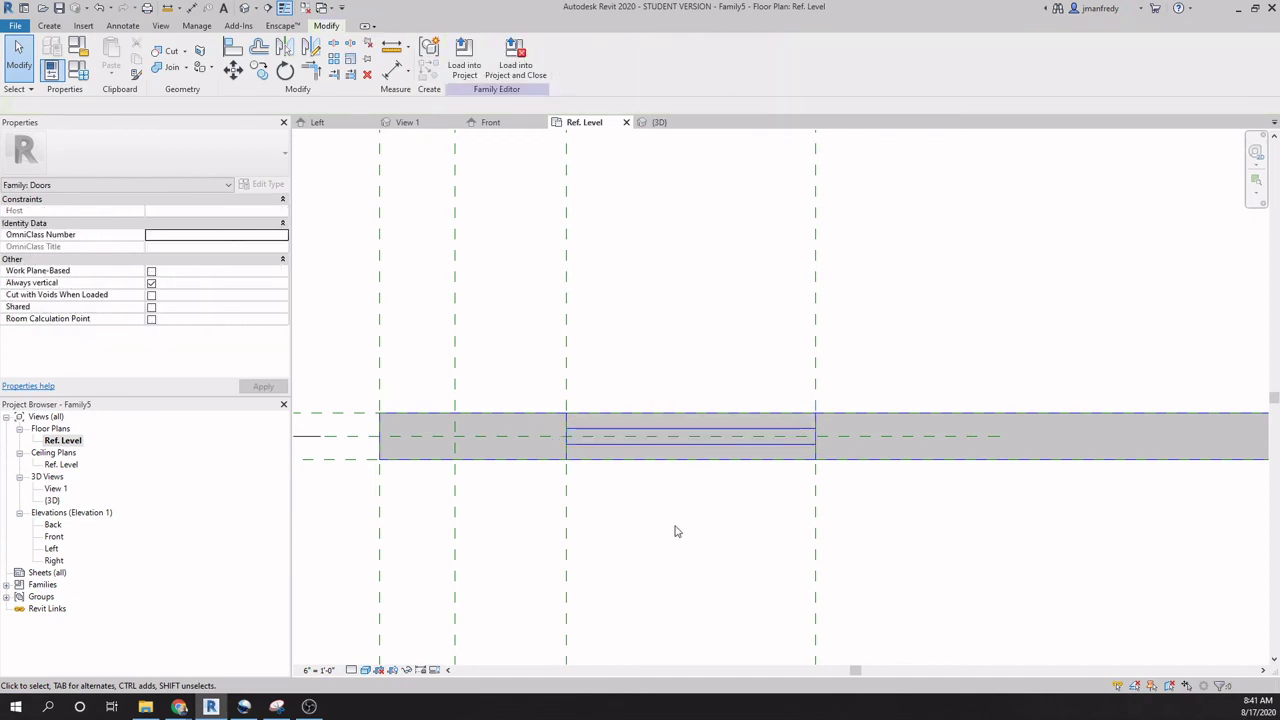
middle_click_drag(675, 531, 771, 428)
scroll(771, 428, "down", 1)
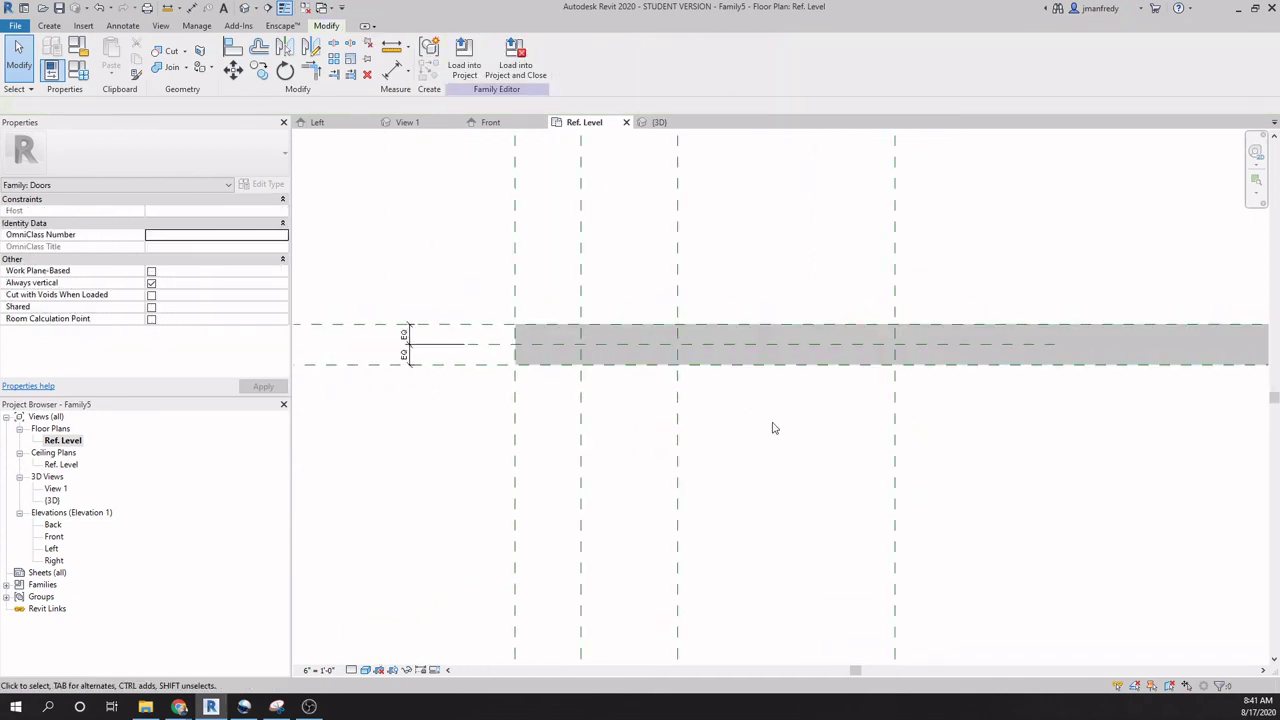
left_click(246, 8)
middle_click_drag(640, 470, 732, 435, "shift")
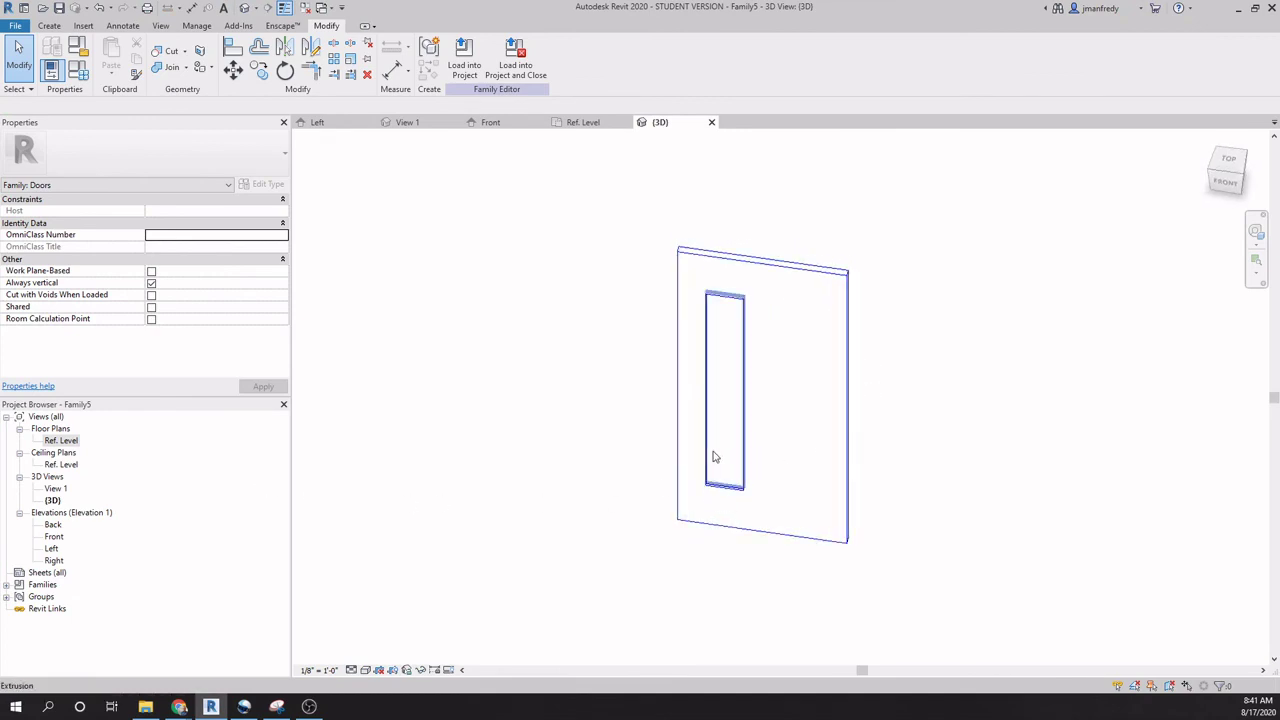
left_click(365, 669)
left_click(417, 618)
mouse_move(650, 520)
middle_mouse_down("shift")
mouse_move(817, 449)
mouse_move(589, 531)
mouse_move(526, 497)
mouse_move(500, 510)
middle_mouse_up("shift")
Open the Front elevation, start placing a component and agree to load a family for it.
left_click(53, 537)
double_click(53, 537)
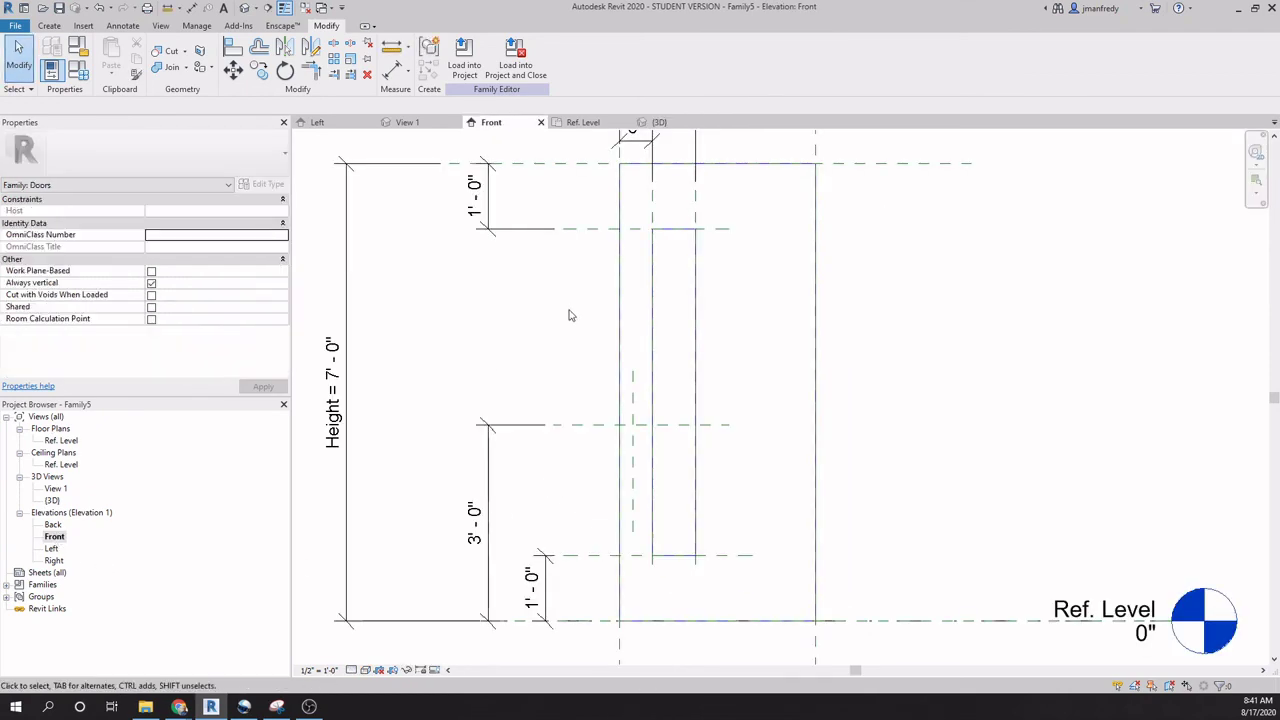
middle_click_drag(508, 309, 548, 326)
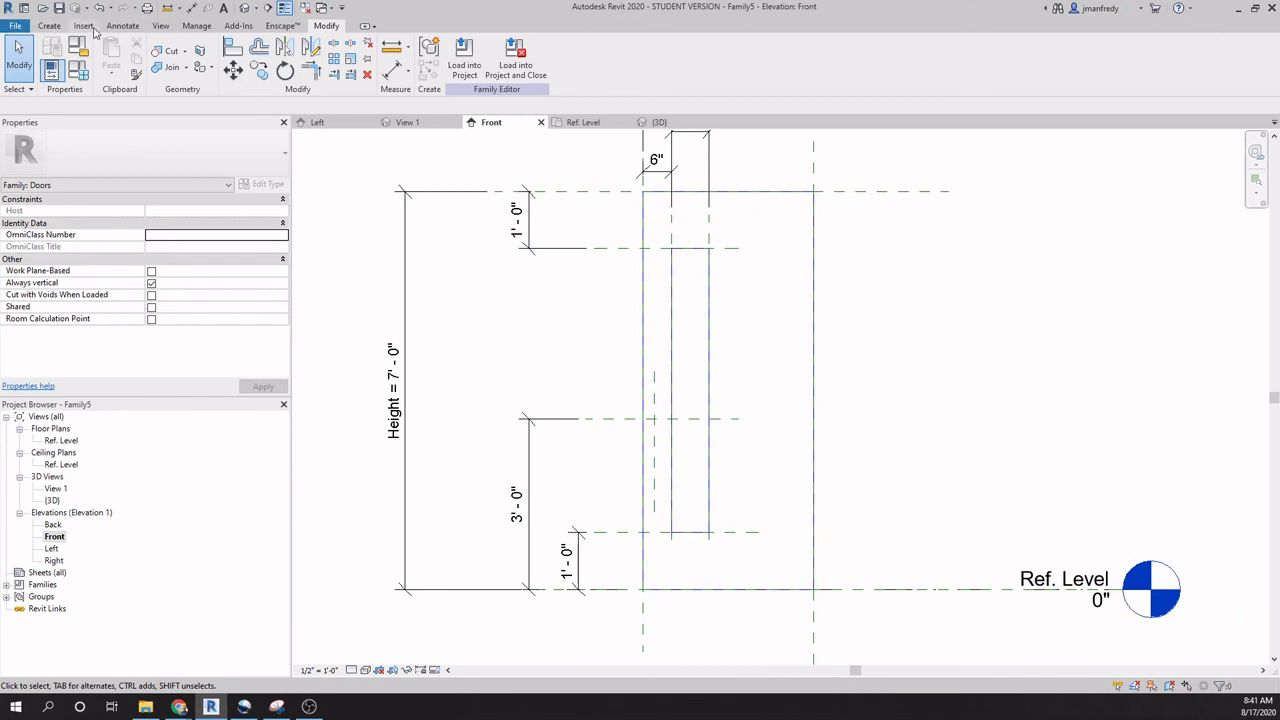
left_click(49, 26)
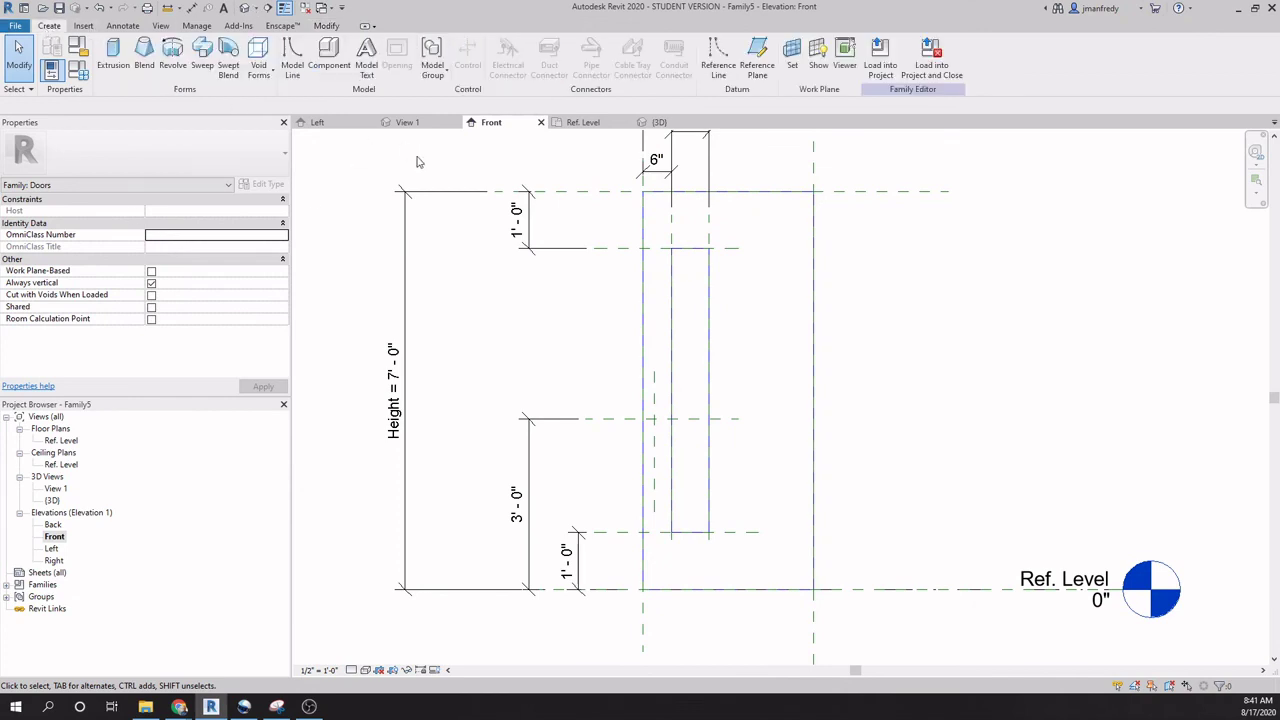
left_click(329, 52)
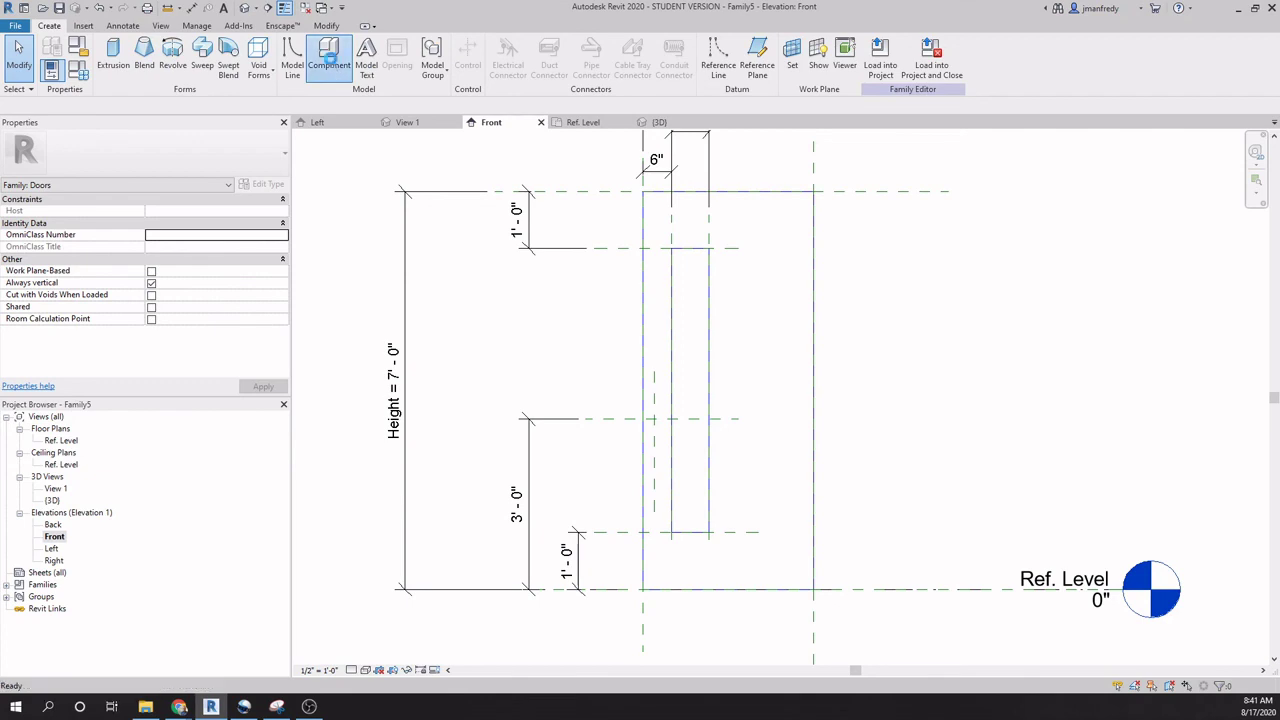
left_click(670, 361)
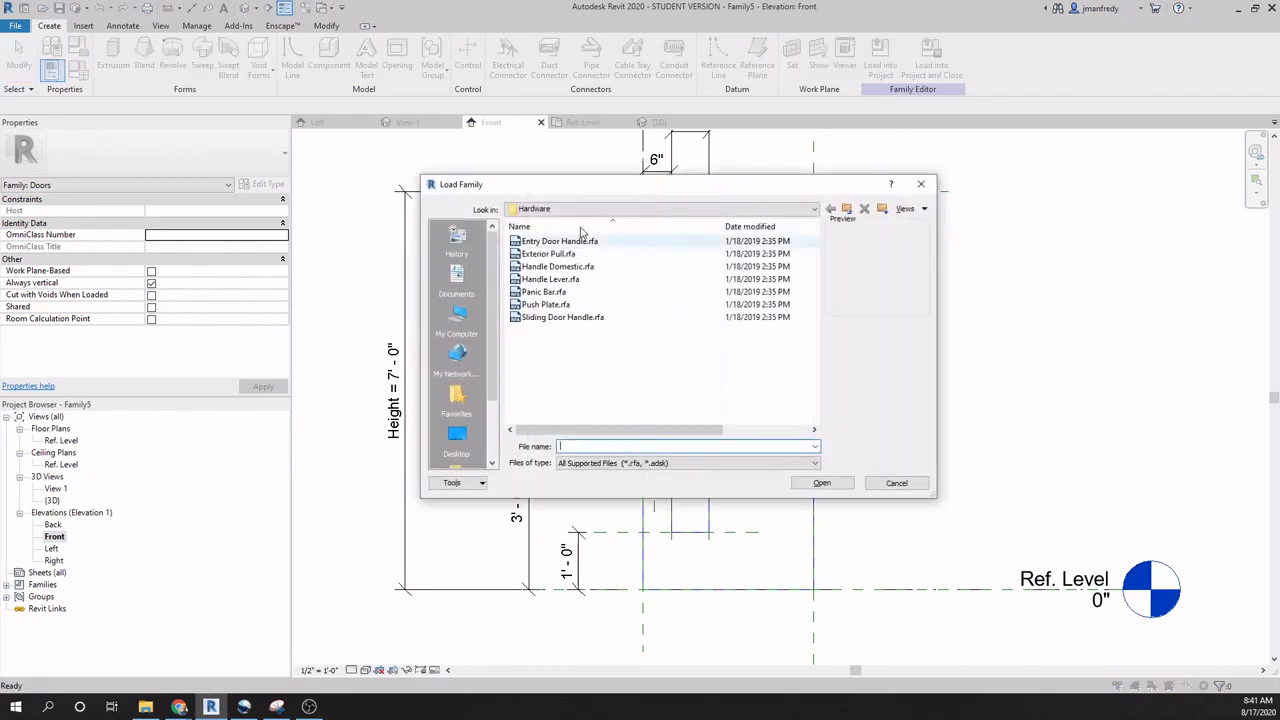
Browse from the US Imperial library to the Hardware folder inside Doors.
left_click(586, 209)
left_click(622, 307)
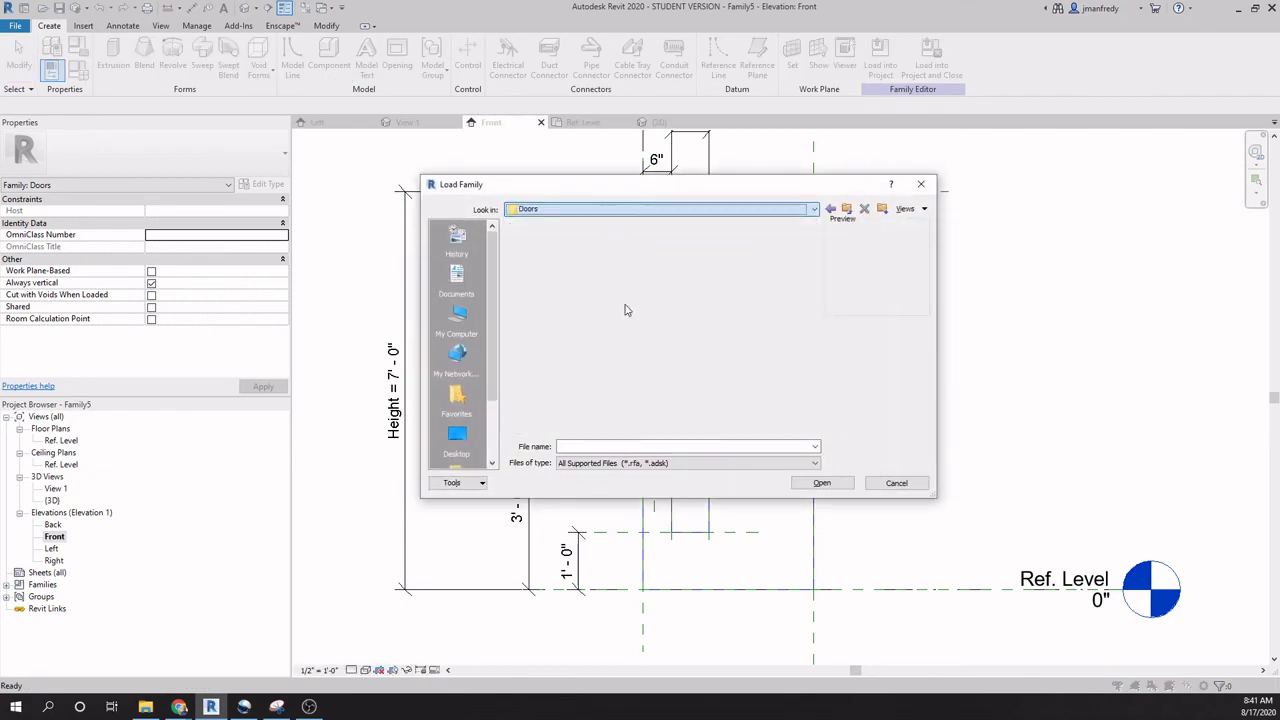
left_click(609, 209)
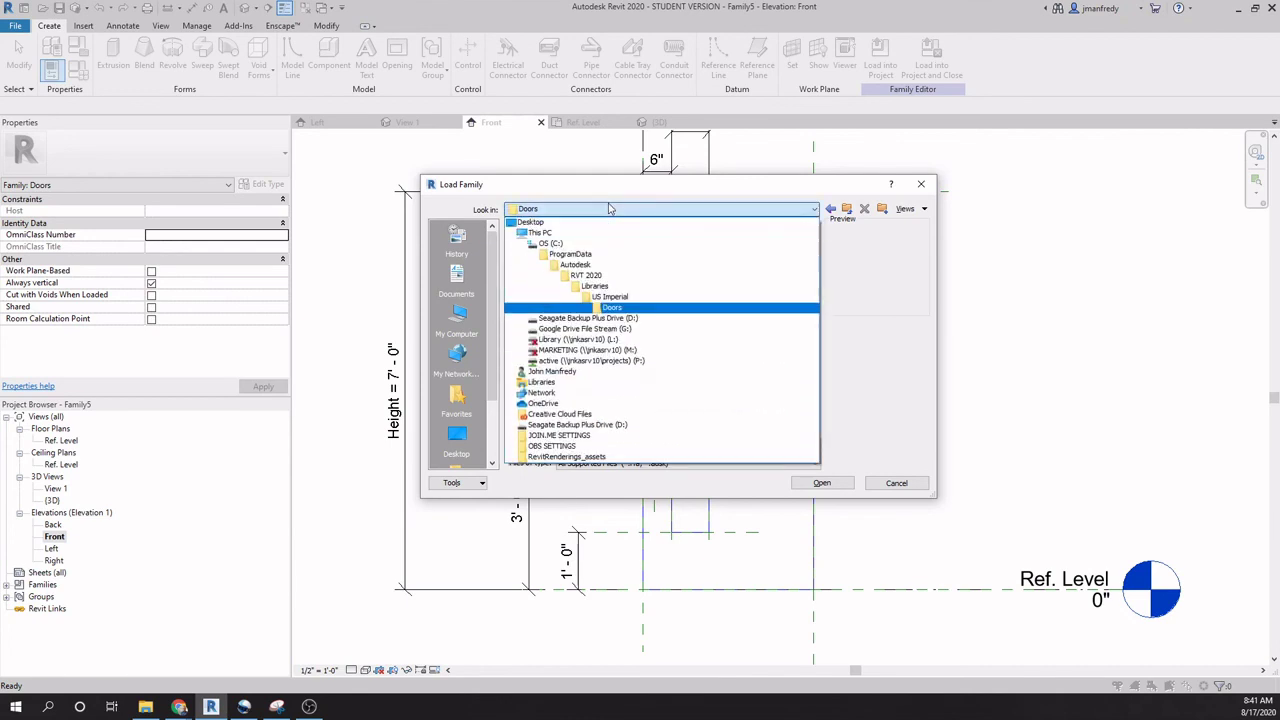
left_click(610, 297)
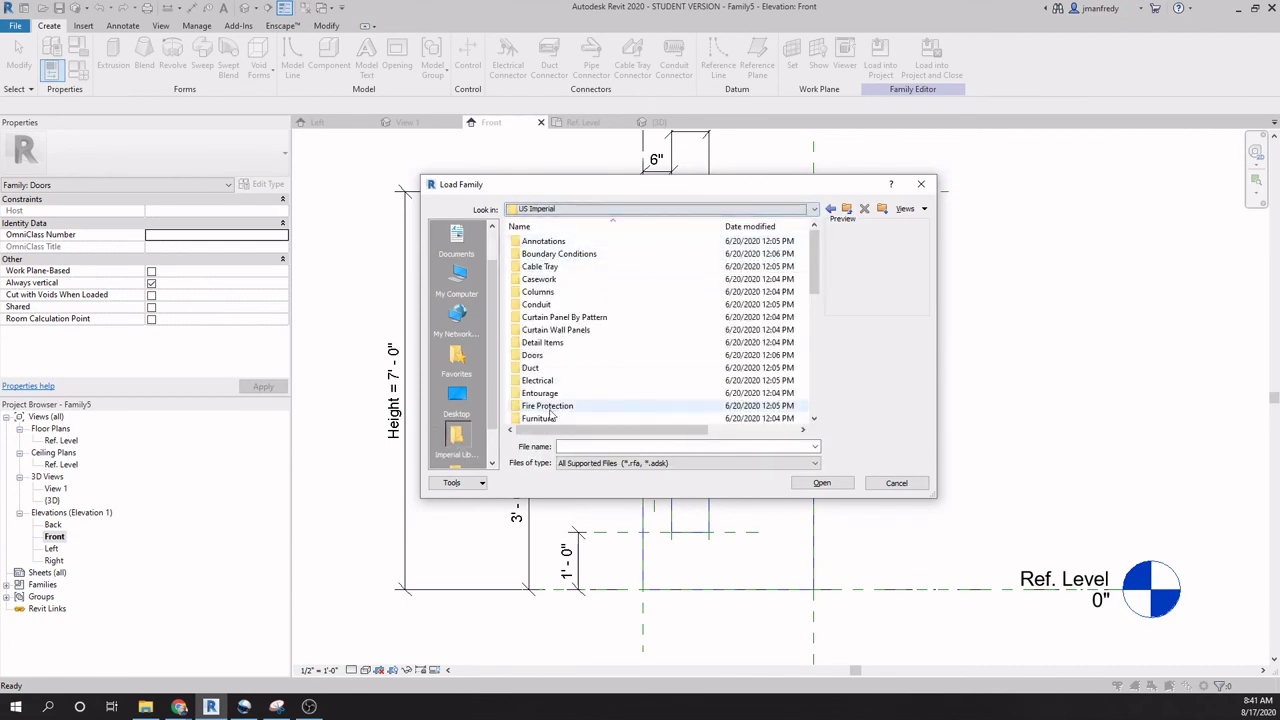
double_click(557, 355)
double_click(563, 253)
Preview the door hardware families and load Entry Door Handle.rfa into the door panel family.
left_click(581, 244)
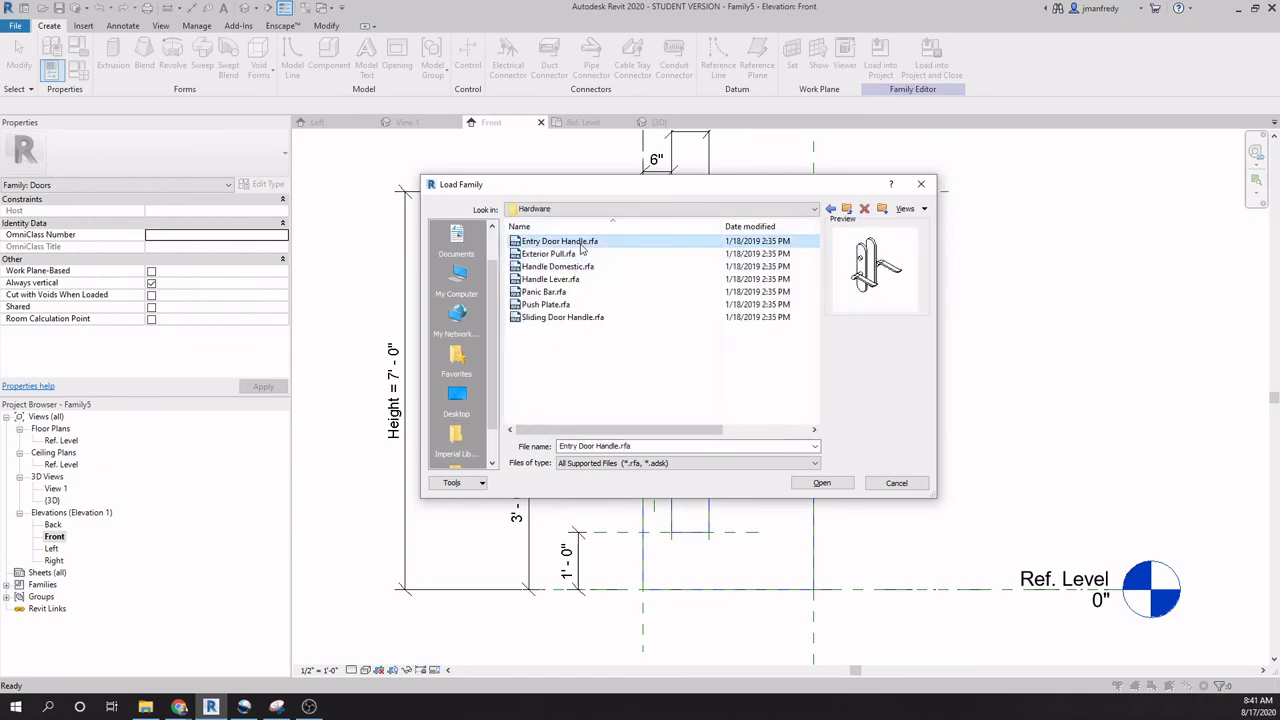
key("Down")
key("Down")
key("Down")
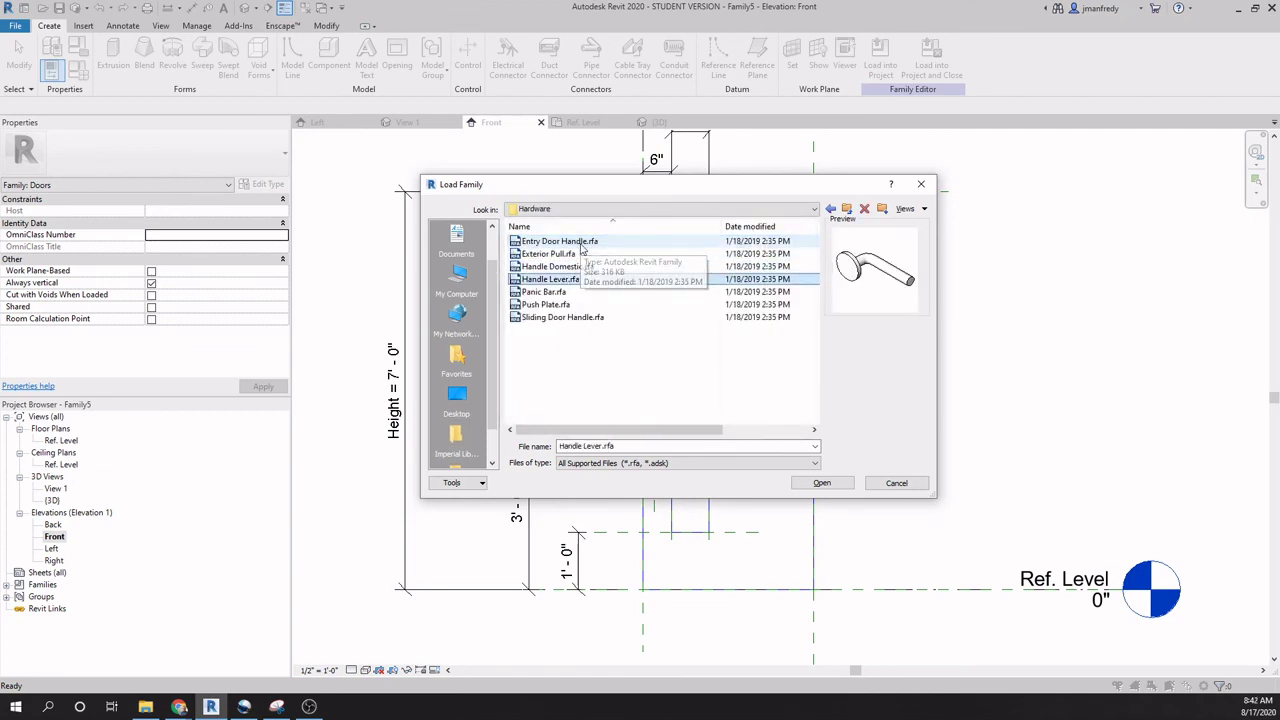
key("Down")
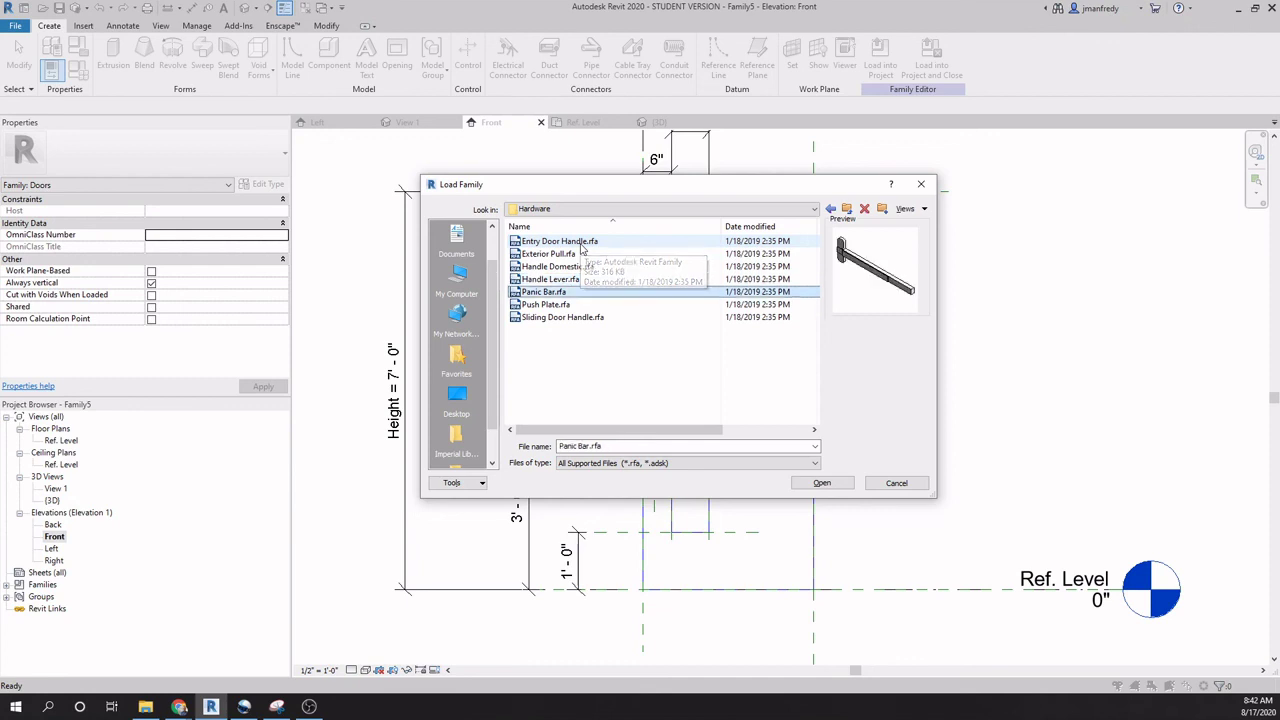
key("Up")
key("Up")
key("Up")
key("Up")
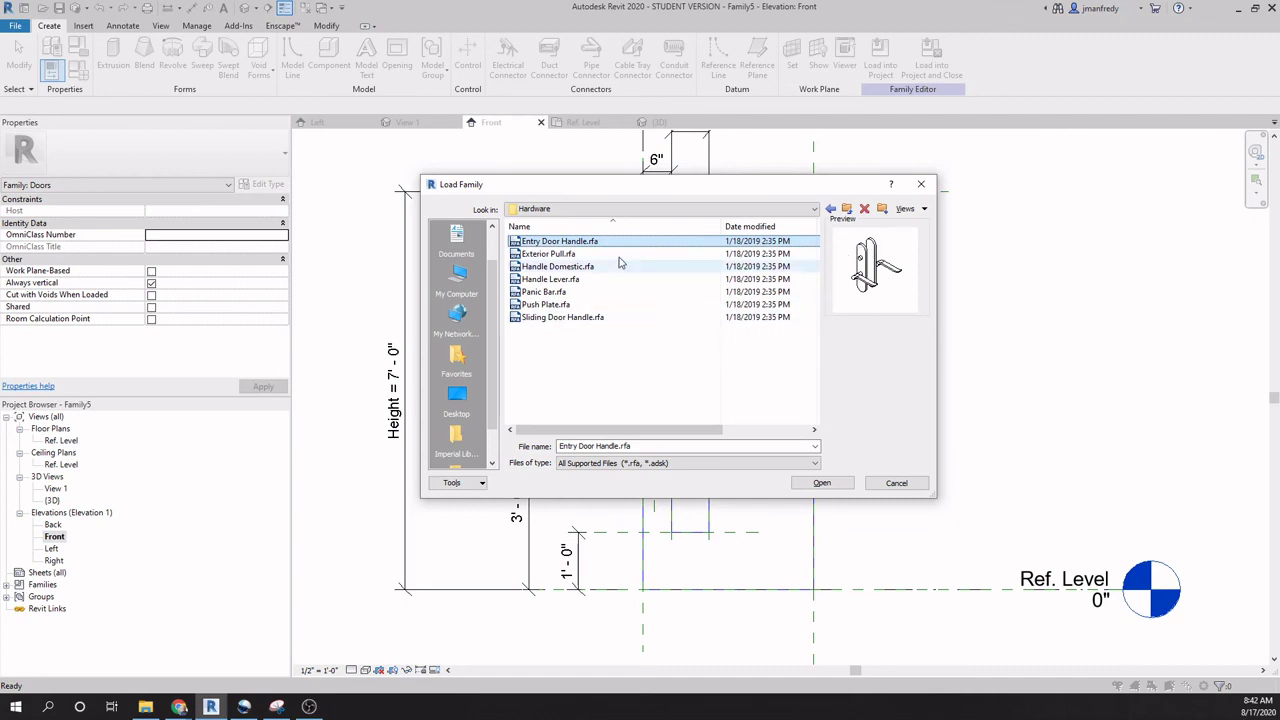
left_click(821, 483)
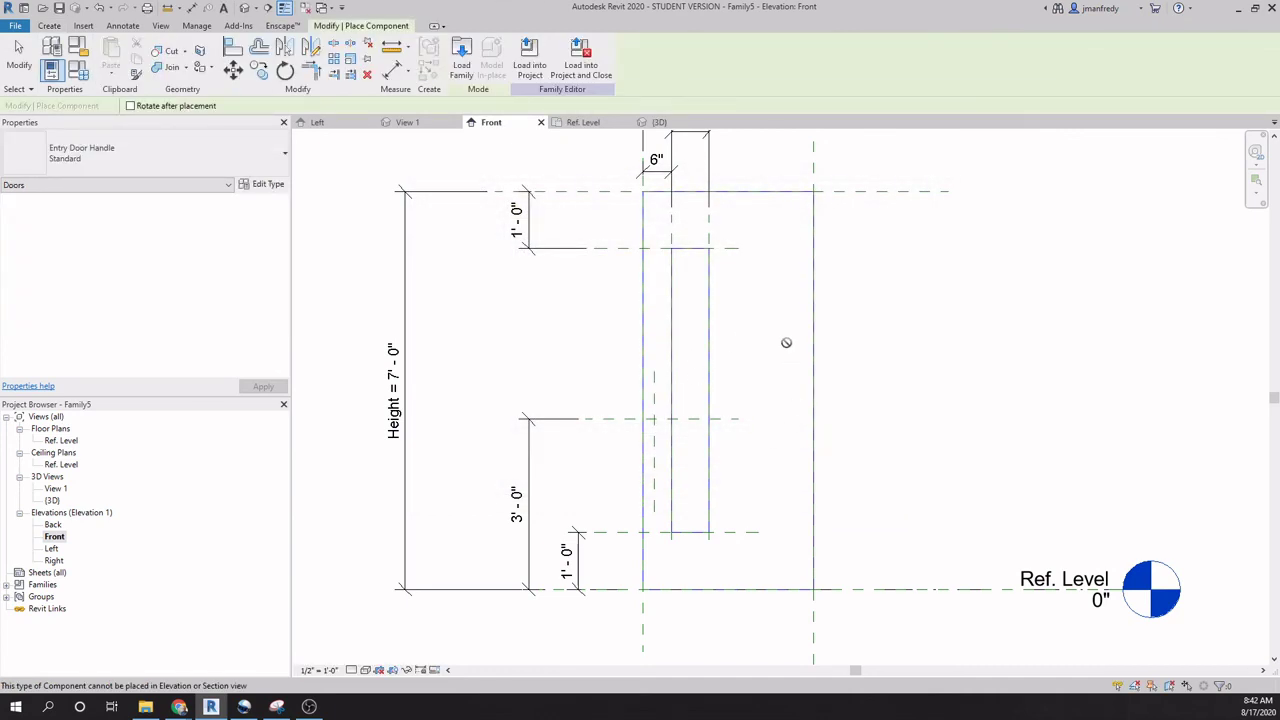
key("Escape")
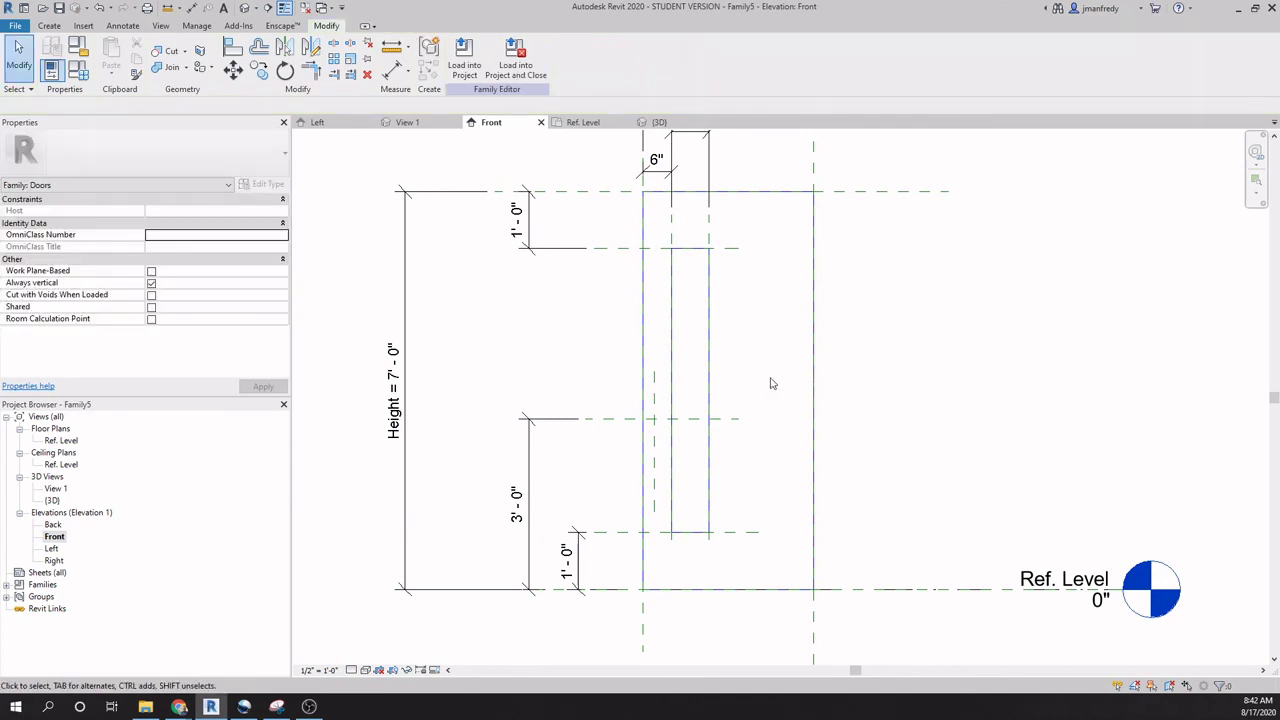
Place an Entry Door Handle in the Ref. Level plan, about 3'-8" from the panel's far edge, and view it in the Front elevation.
double_click(68, 442)
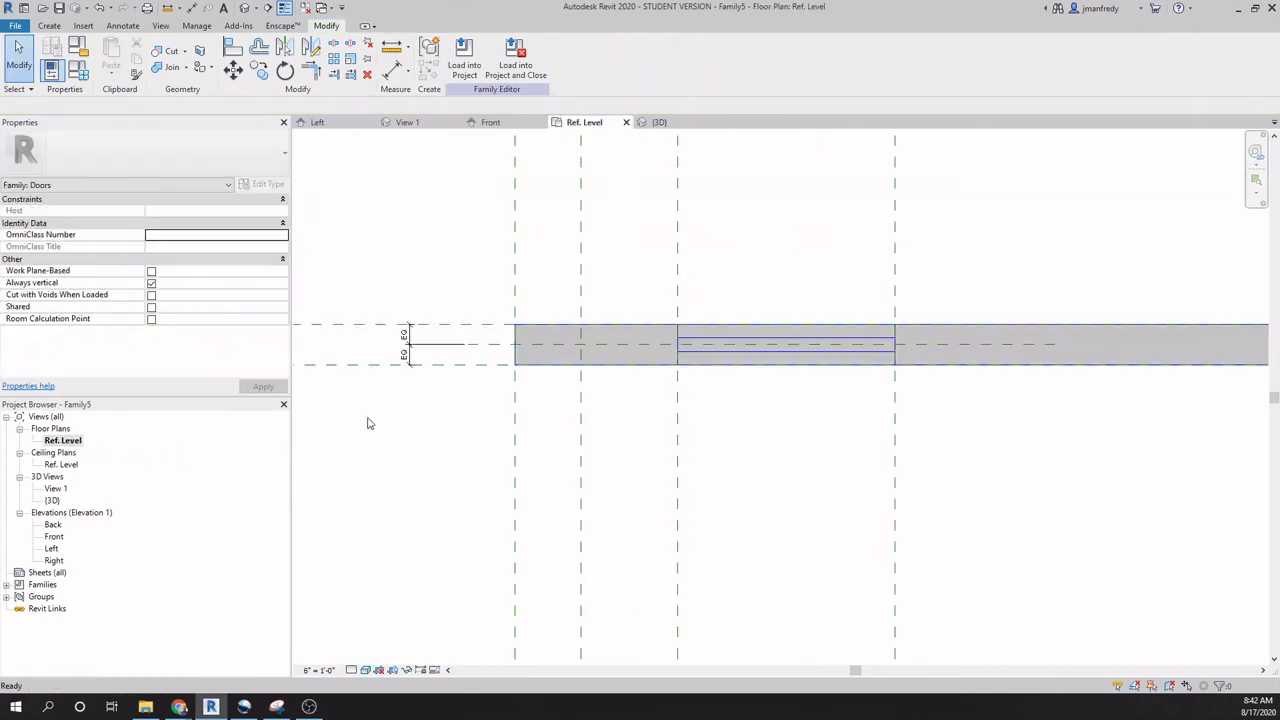
left_click(55, 27)
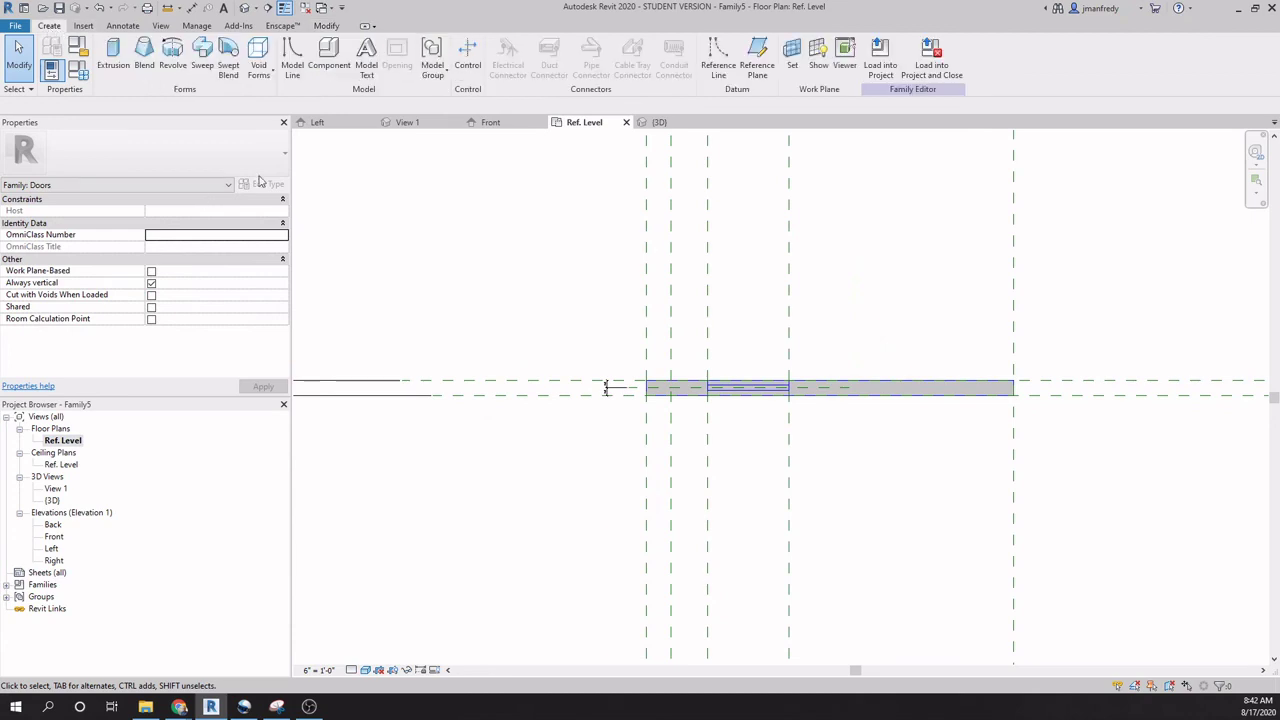
left_click(329, 55)
left_click(234, 168)
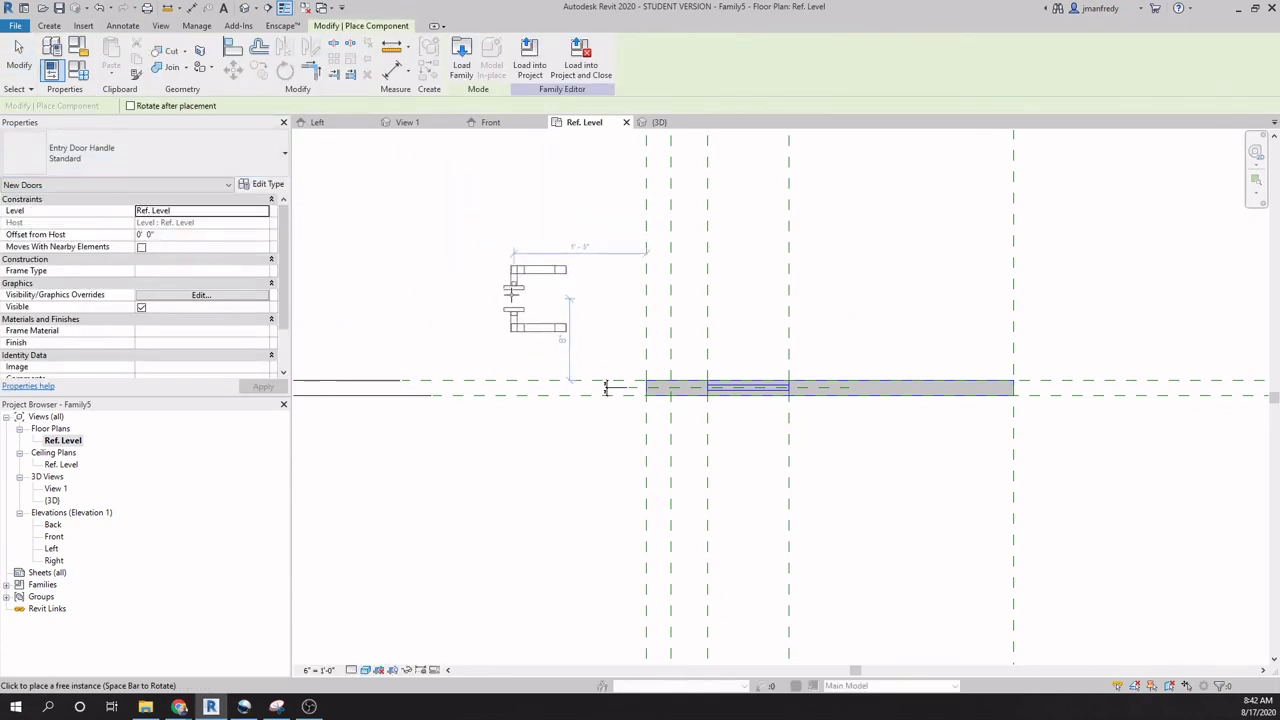
left_click(605, 388)
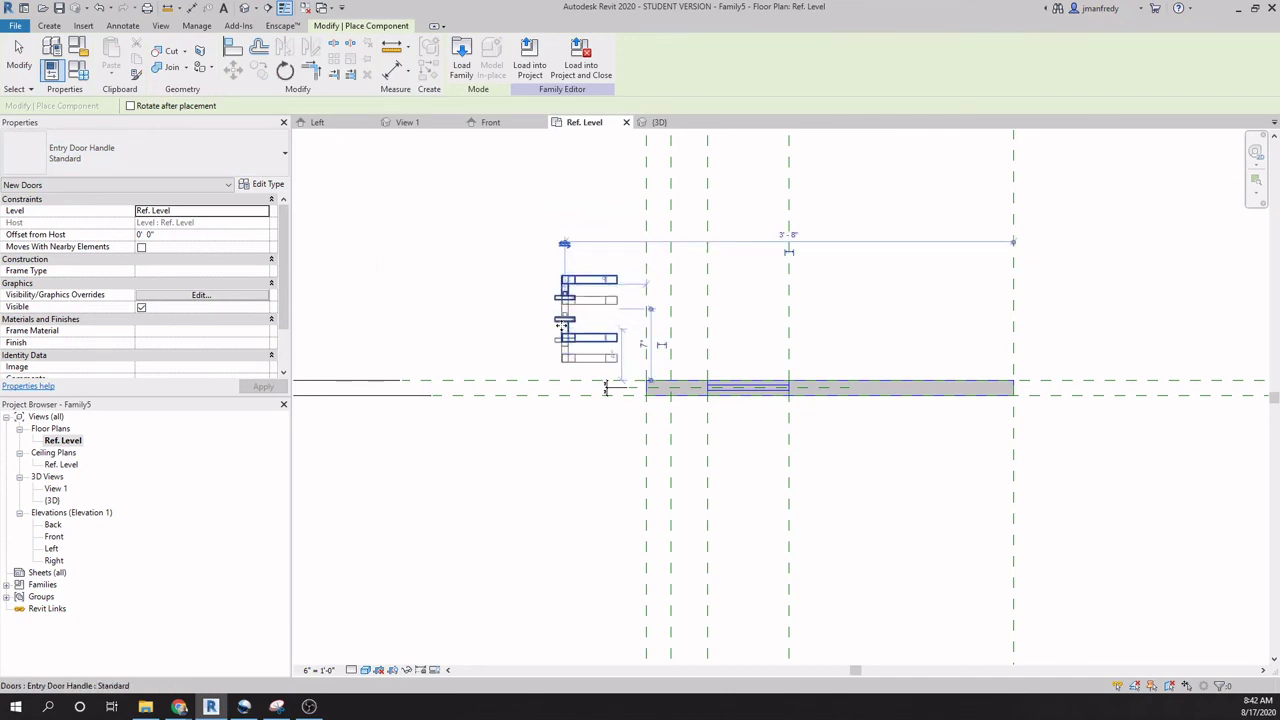
key("Escape")
key("Escape")
scroll(587, 421, "up", 1)
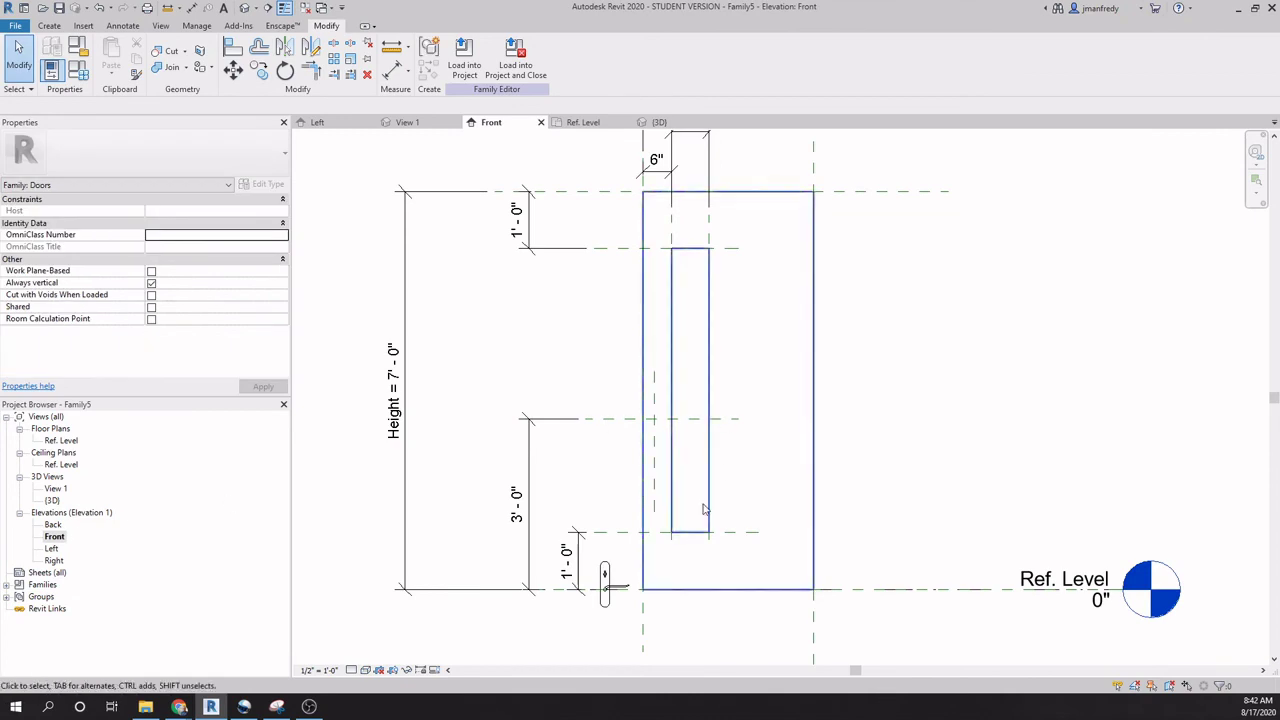
scroll(664, 489, "up", 1)
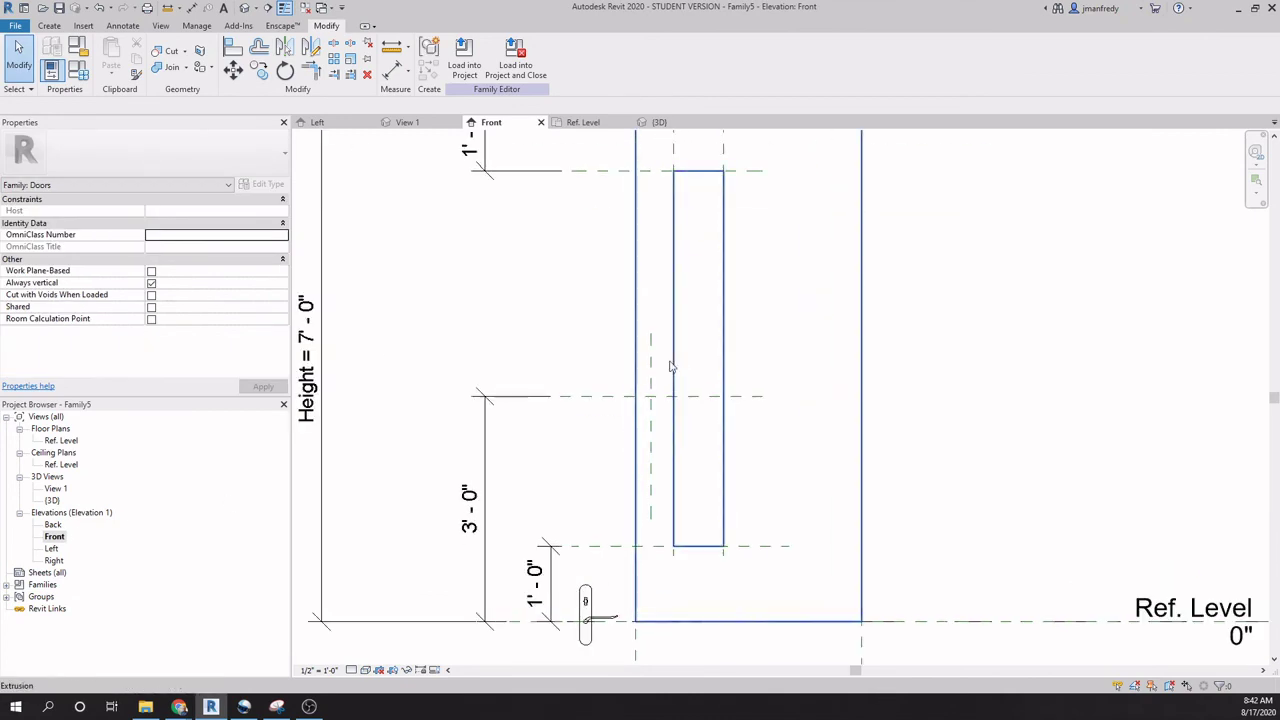
middle_click_drag(700, 283, 723, 406)
scroll(673, 226, "down", 3)
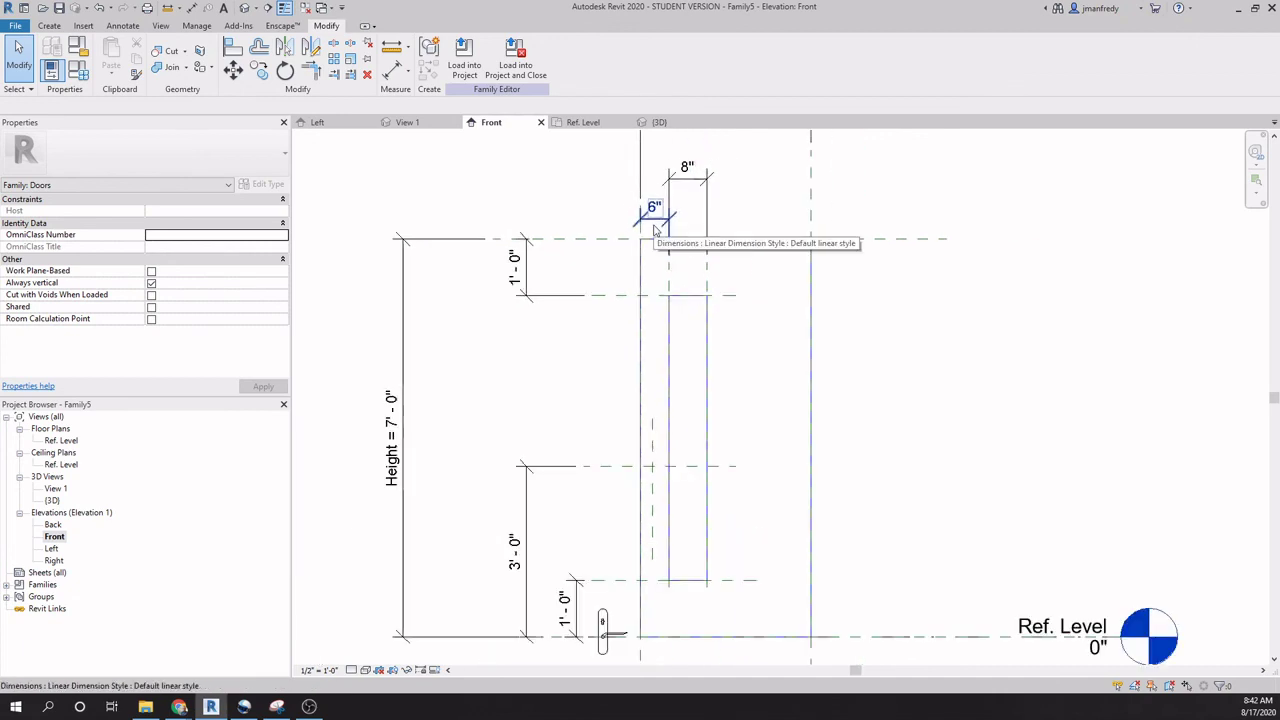
left_click_drag(835, 621, 515, 130)
left_click(533, 66)
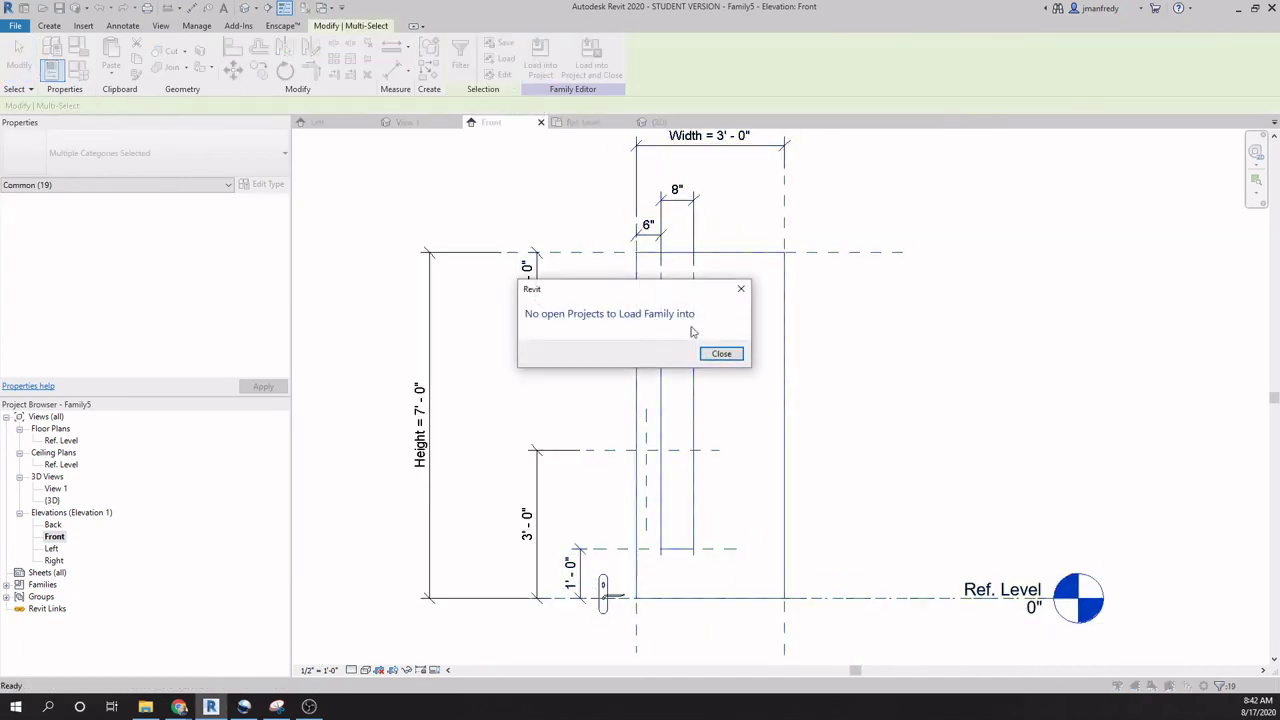
left_click(718, 352)
key("Escape")
Select everything around the door panel, filter the selection to Reference Planes only and temporarily isolate those elements in the Front elevation.
left_click_drag(826, 624, 600, 182)
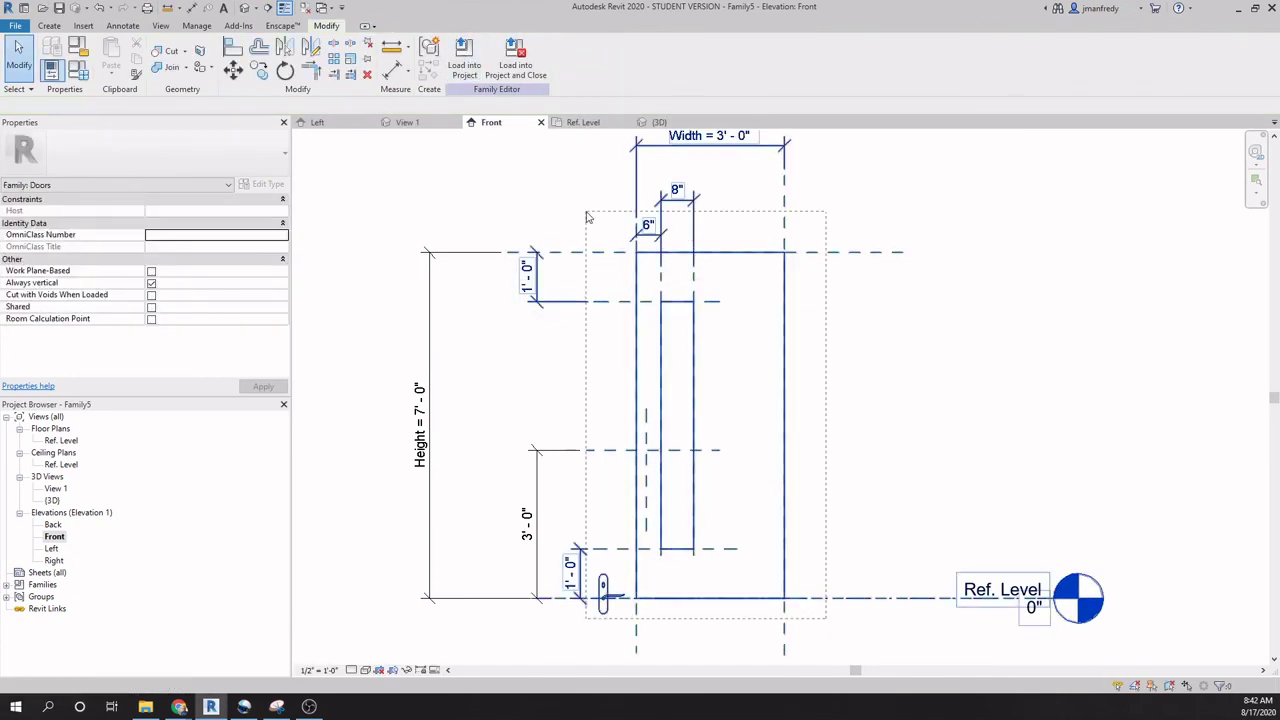
left_click(460, 55)
left_click(709, 289)
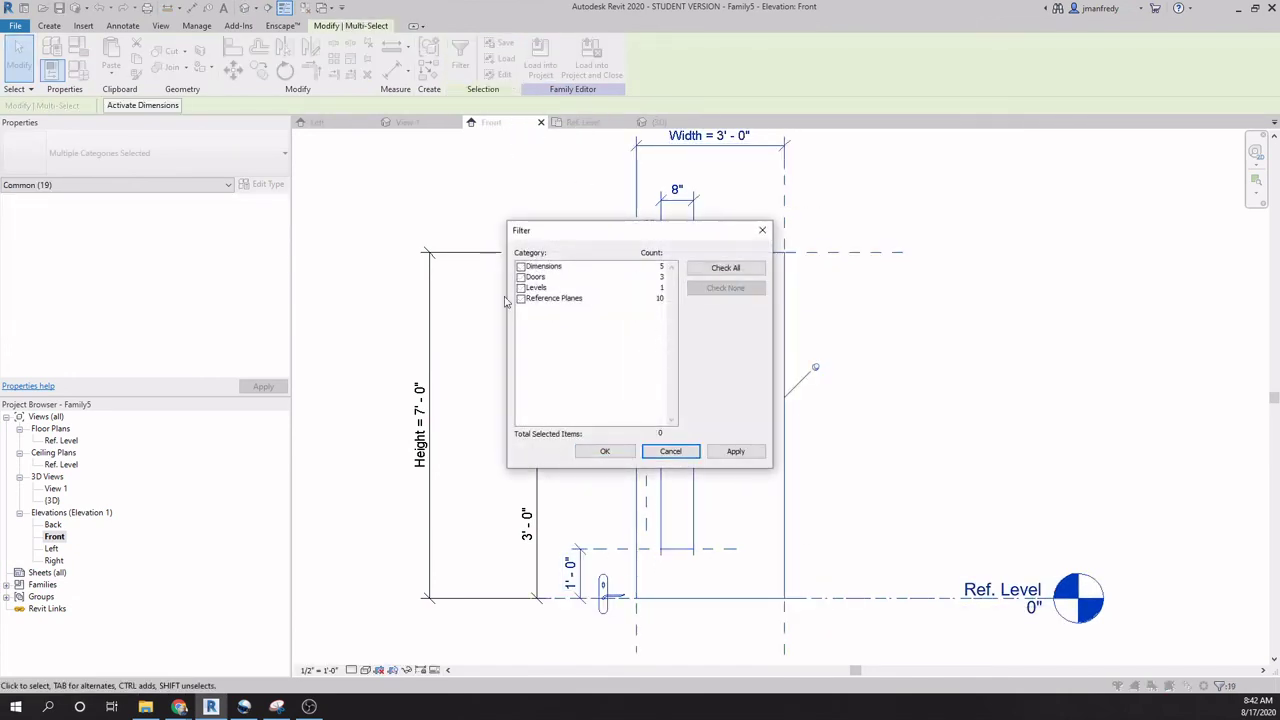
left_click(520, 298)
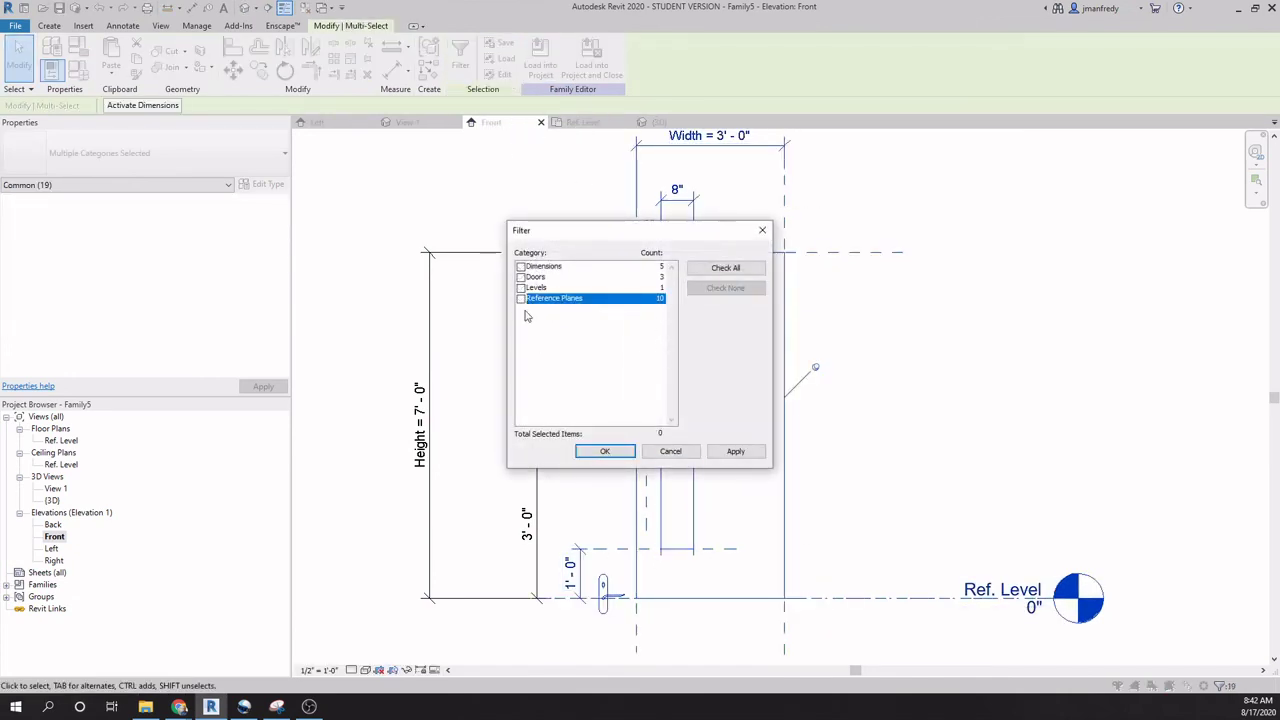
left_click(604, 451)
left_click(420, 669)
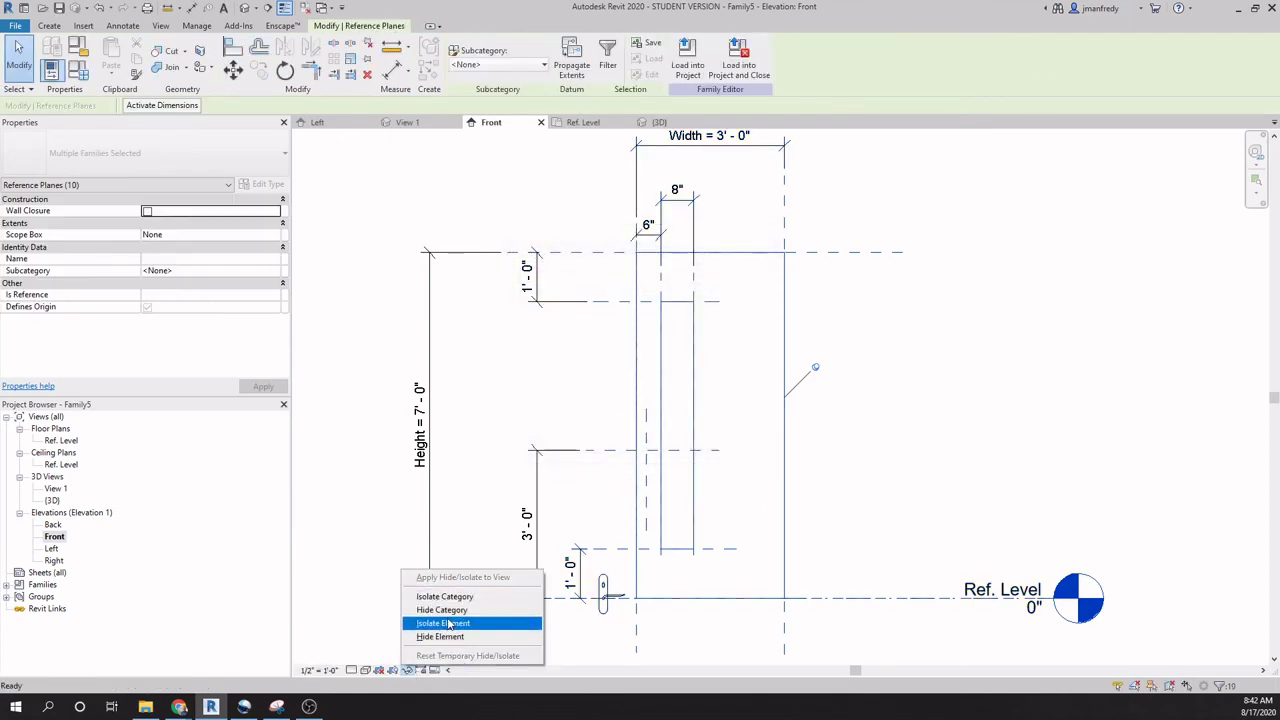
left_click(474, 621)
left_click(559, 405)
Dimension from the door's left edge plane through the short vertical plane to the opening's left plane, and make both spacings equal.
scroll(671, 446, "up", 3)
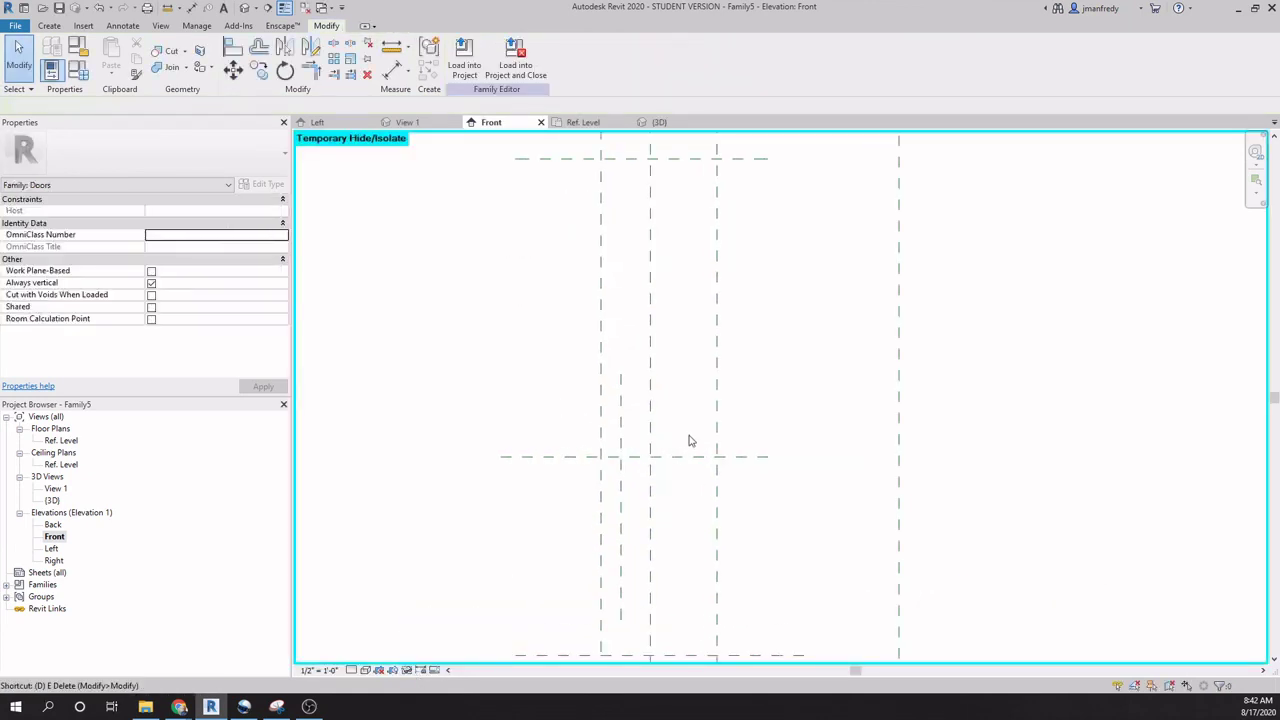
key("d")
key("i")
left_click(601, 425)
left_click(621, 425)
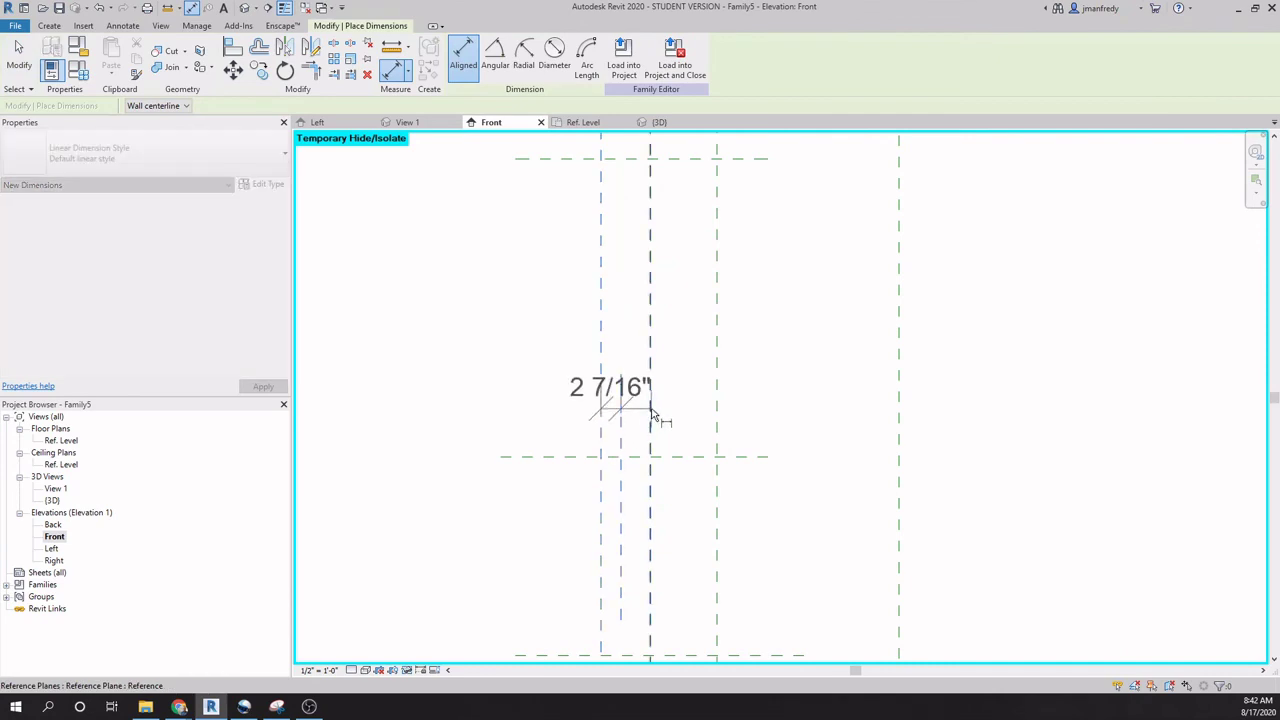
left_click(650, 417)
left_click(683, 345)
left_click(625, 441)
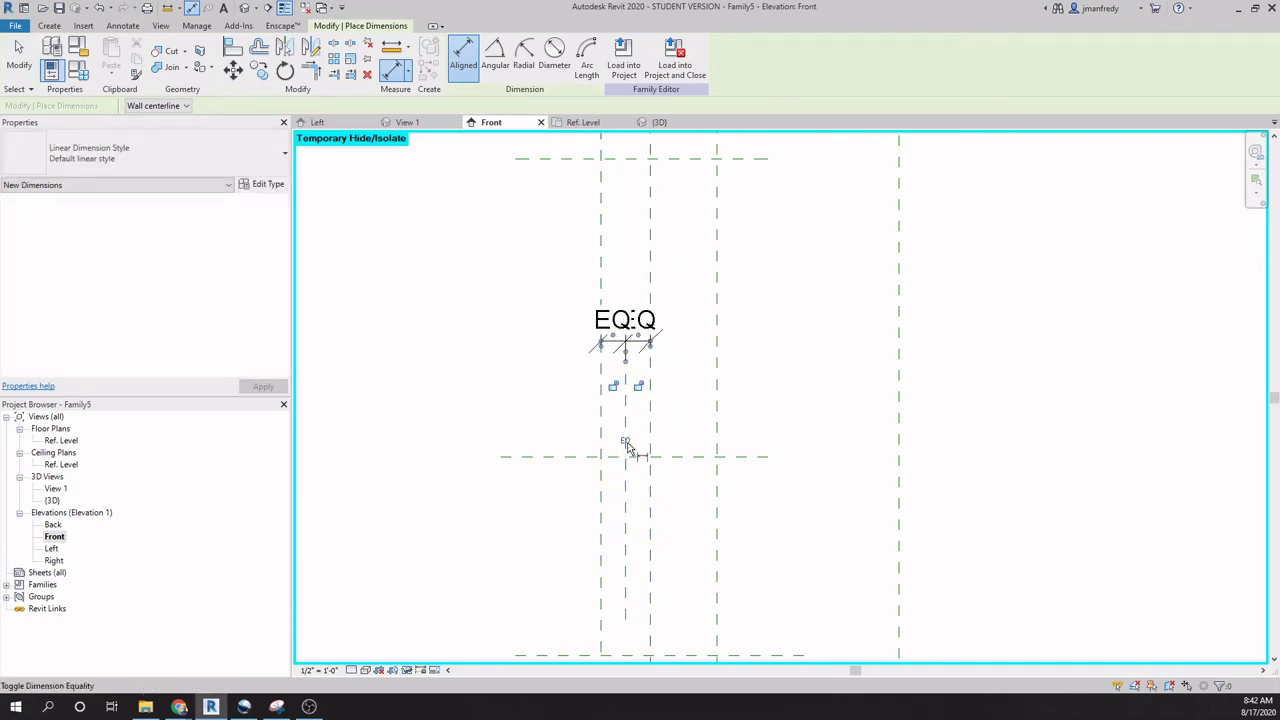
key("Escape")
Reset the temporary hide/isolate in the Front elevation and open the Ref. Level floor plan.
left_click(407, 670)
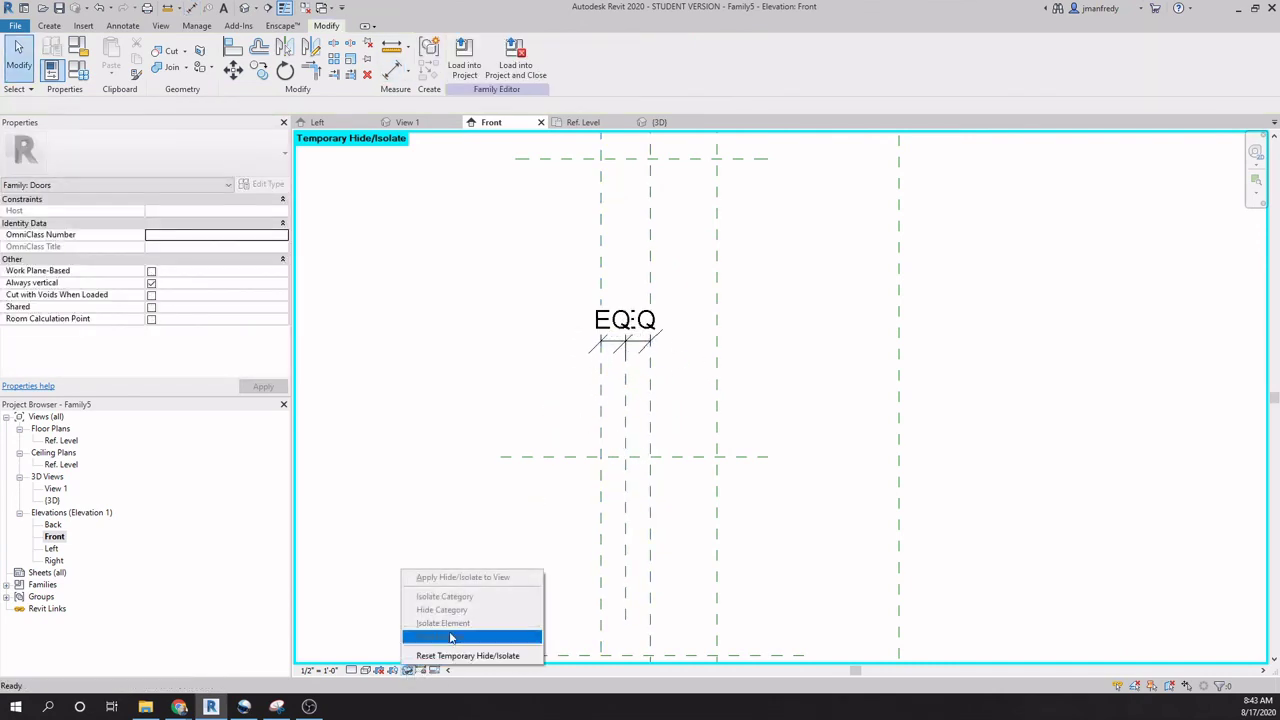
left_click(440, 657)
scroll(575, 455, "down", 3)
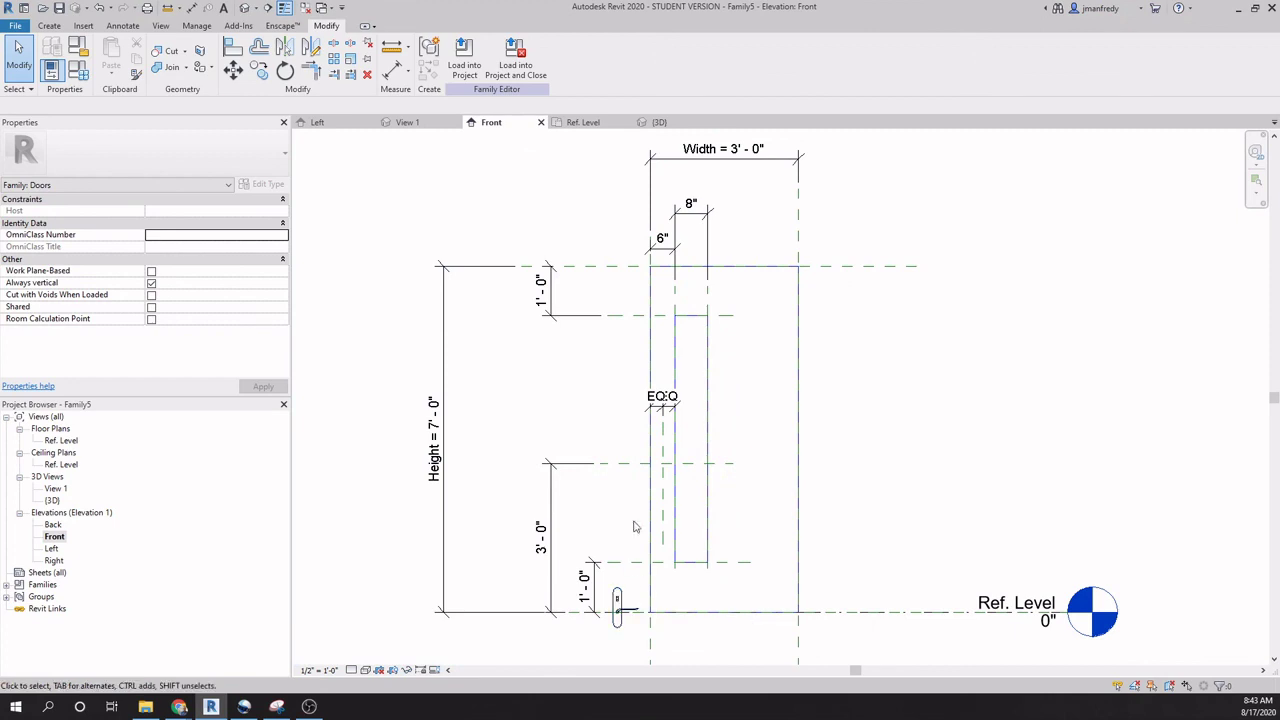
double_click(70, 441)
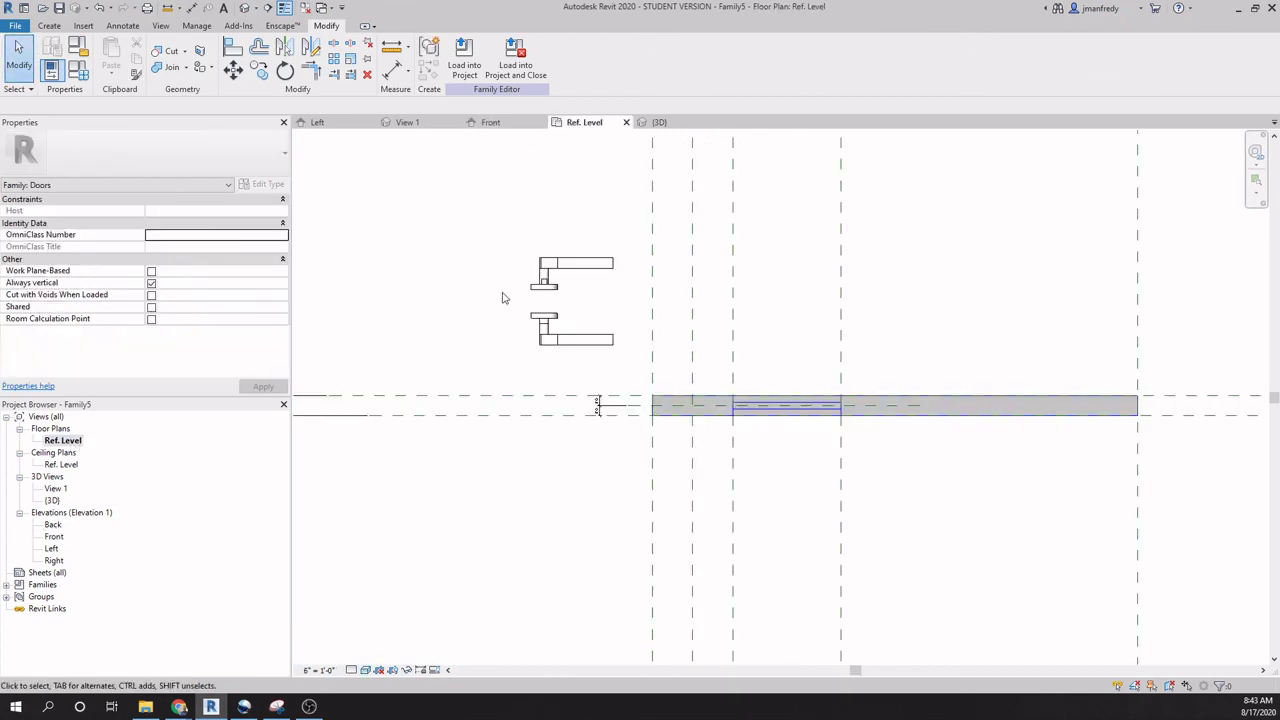
Examine the door handle beside the panel in plan and check the door family's Thickness parameter in Family Types.
left_click(612, 305)
scroll(575, 340, "up", 4)
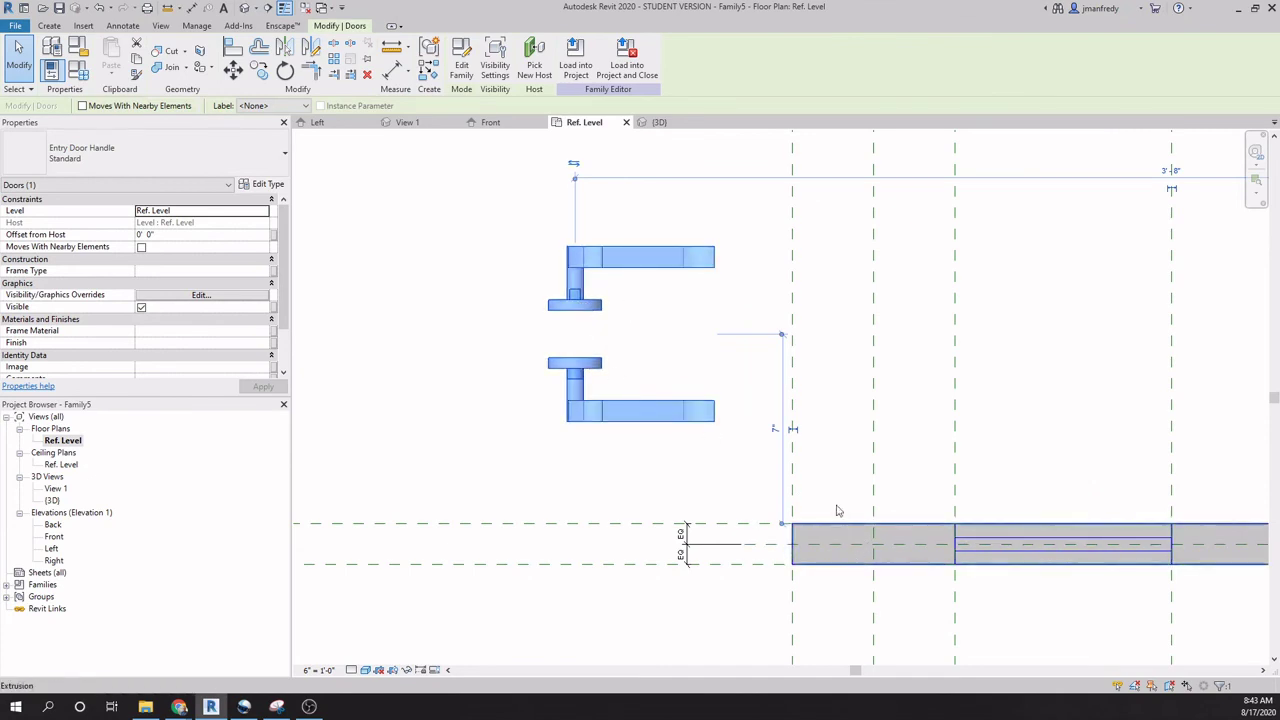
left_click(723, 337)
scroll(703, 313, "down", 1)
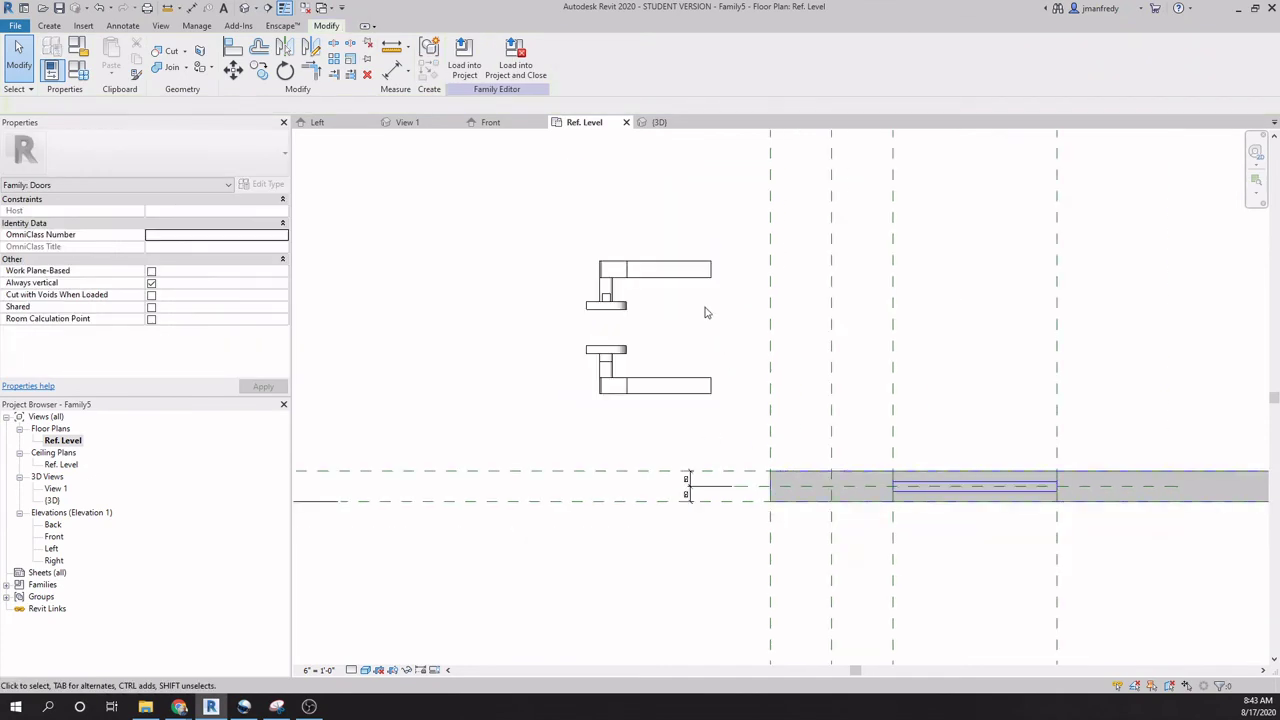
scroll(704, 313, "down", 1)
middle_click_drag(619, 243, 503, 258)
scroll(622, 335, "down", 1)
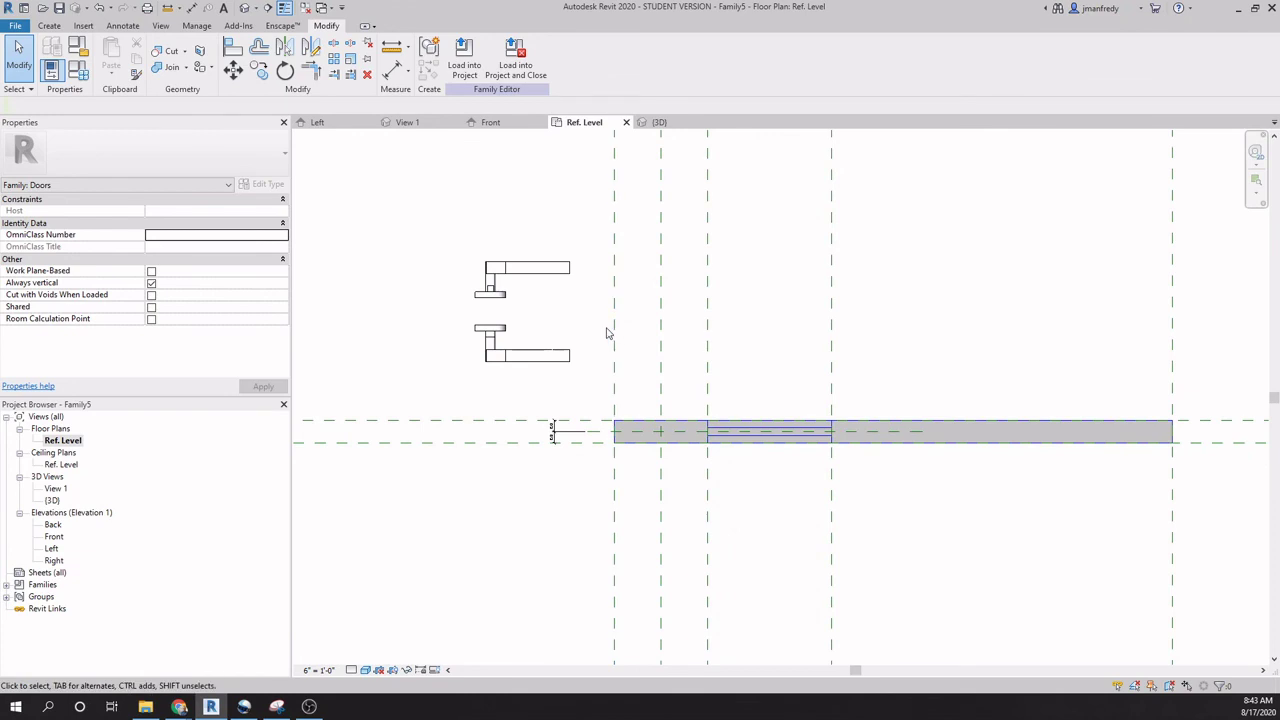
left_click(52, 72)
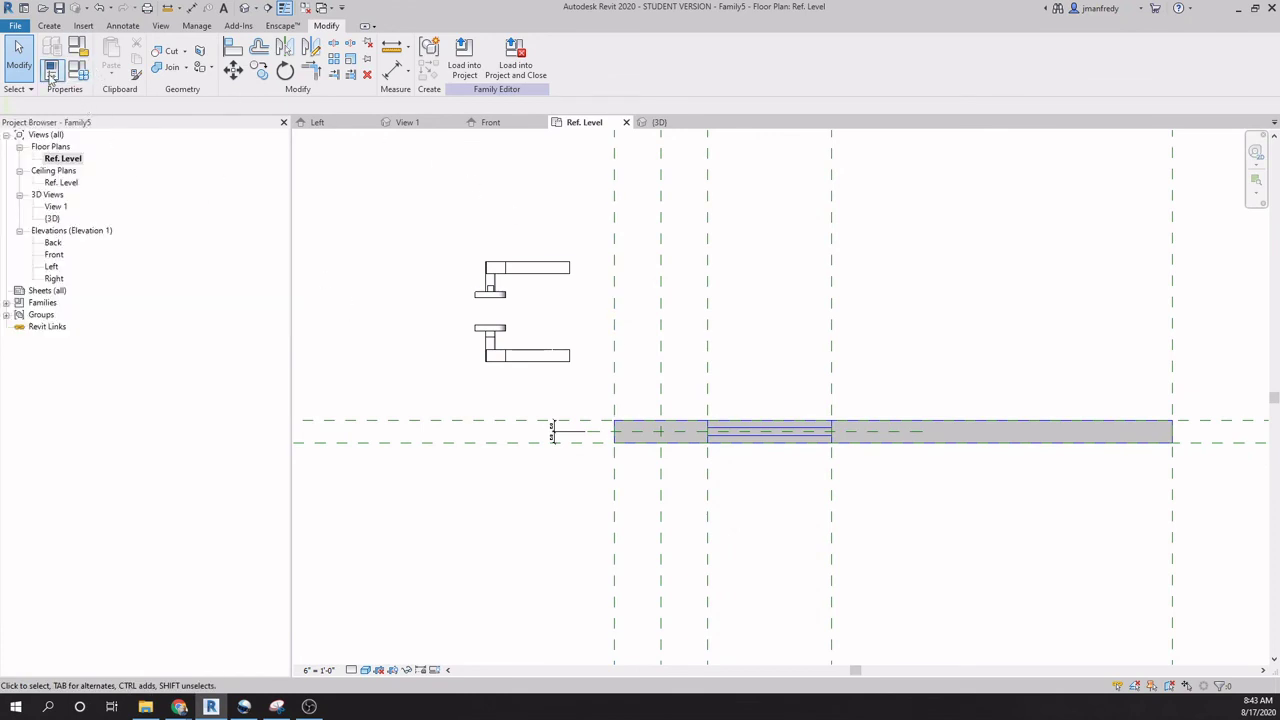
left_click(52, 74)
left_click(78, 70)
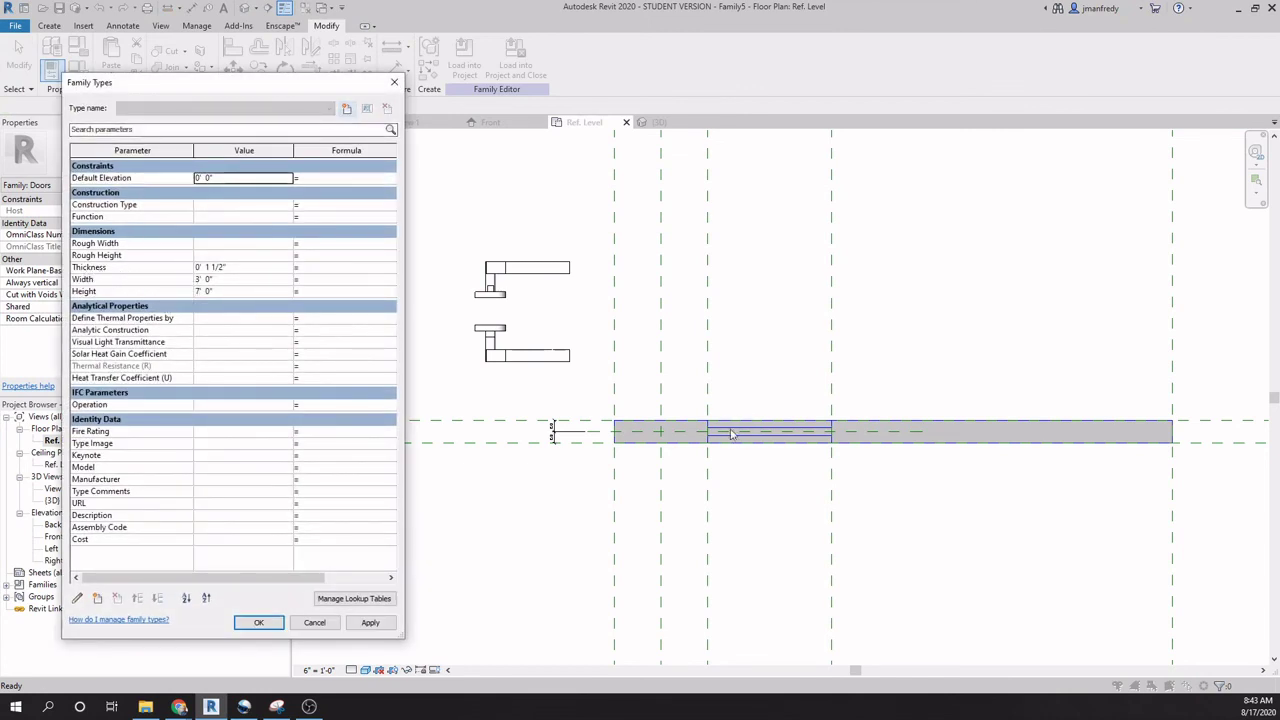
left_click(394, 82)
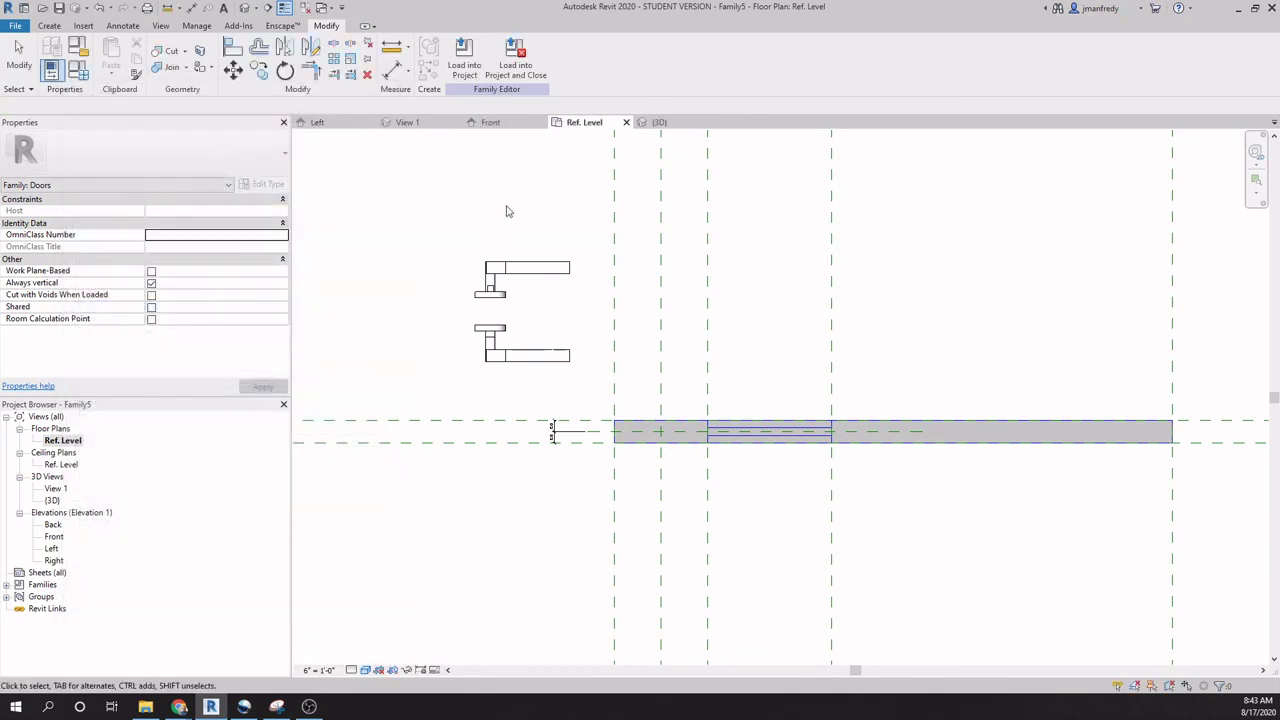
Check the Thickness parameter in the Entry Door Handle's type properties and close them without changes.
left_click(517, 268)
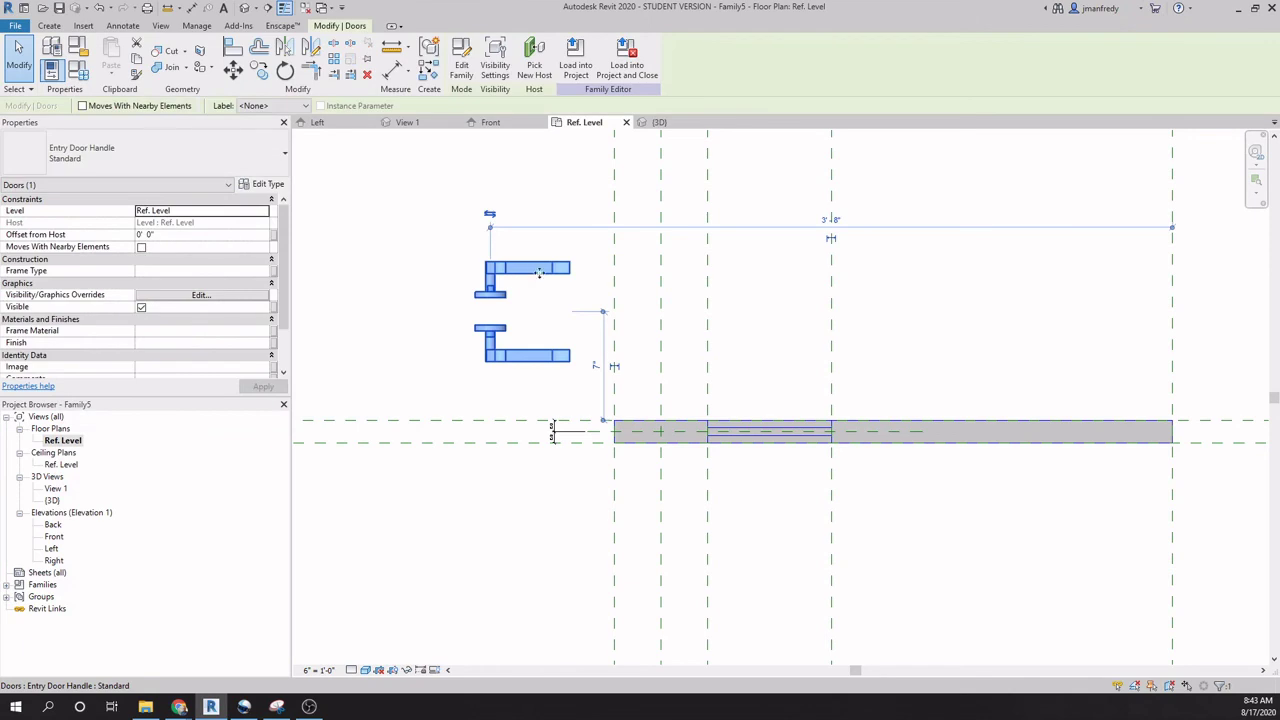
left_click(268, 188)
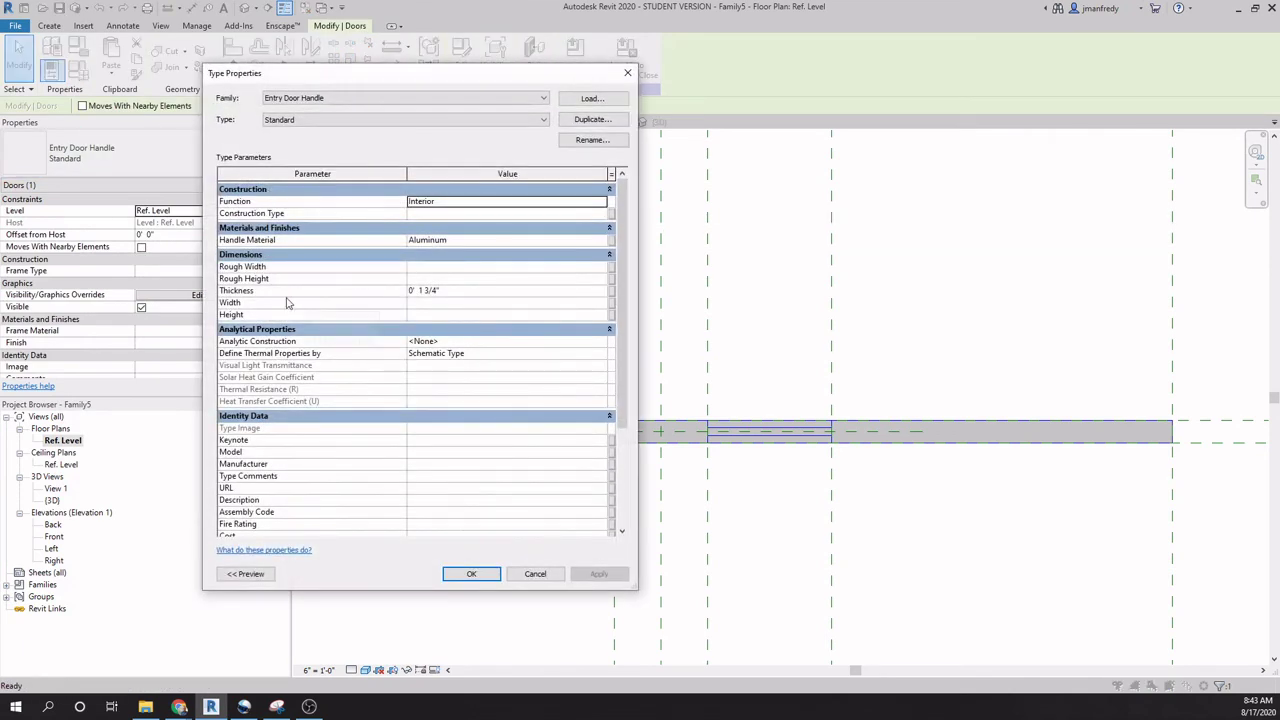
left_click(471, 292)
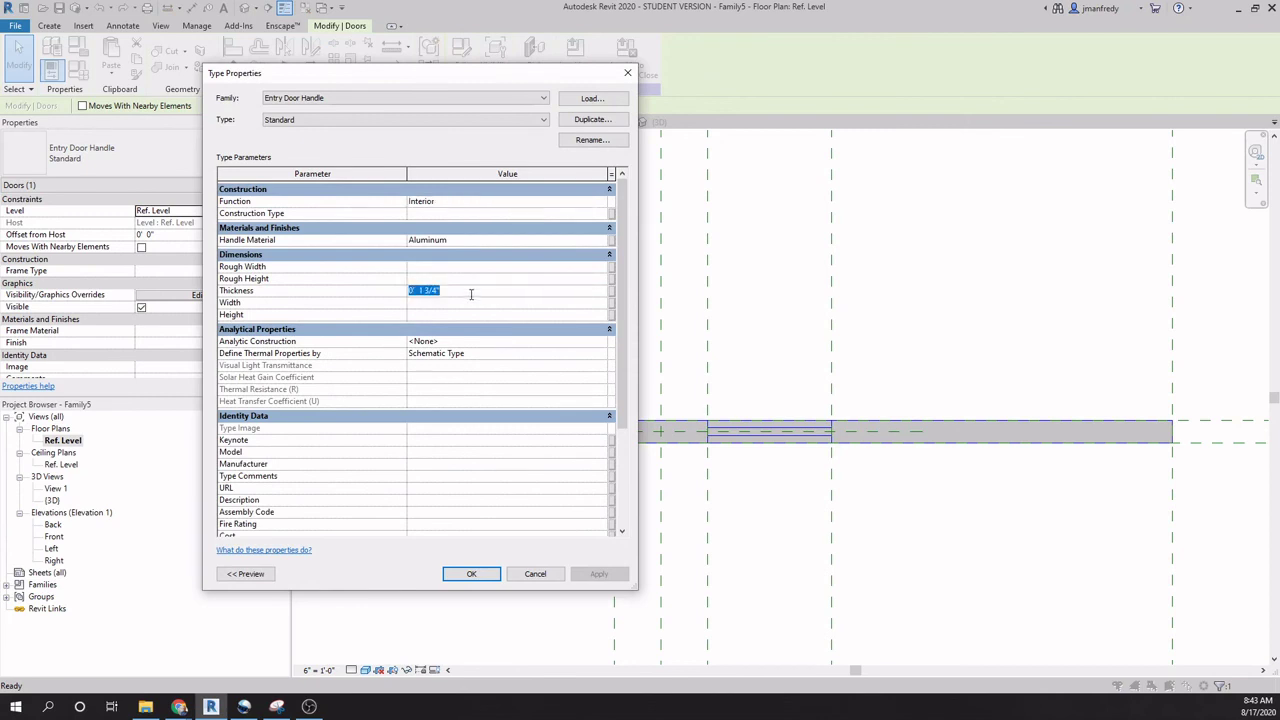
left_click_drag(528, 76, 435, 84)
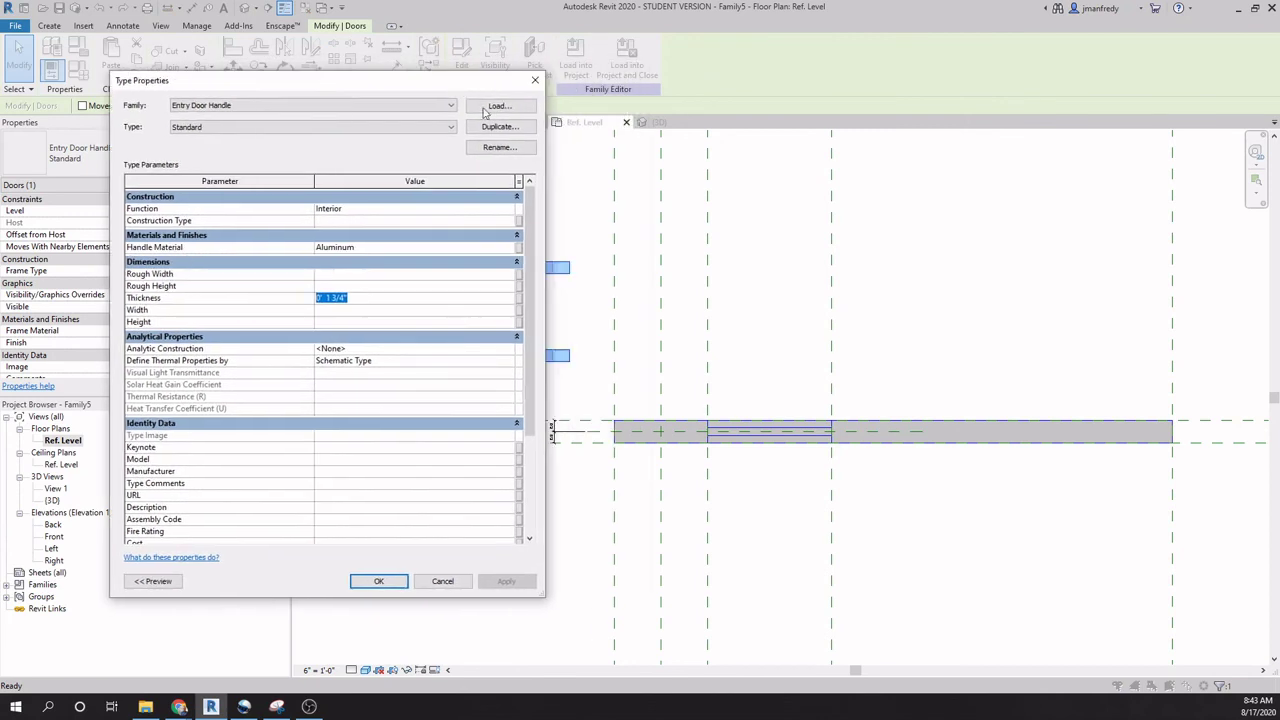
left_click(535, 82)
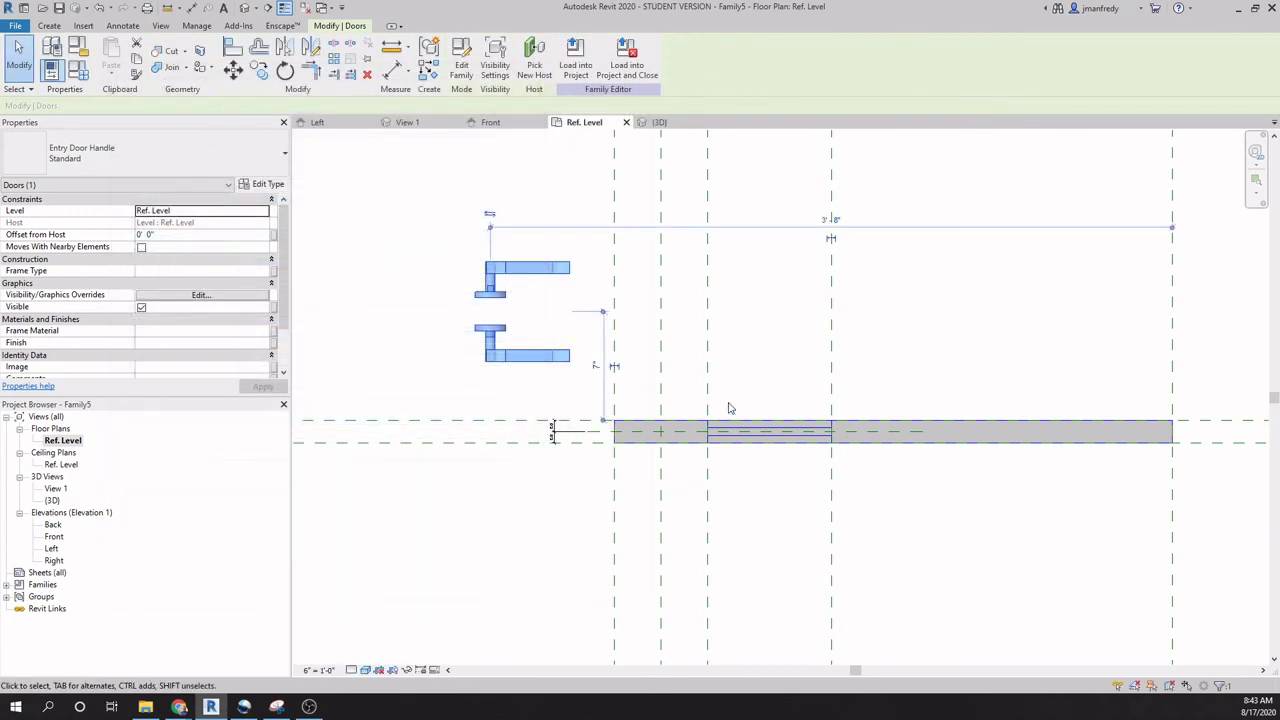
Associate the Entry Door Handle type's Thickness with the door panel family's Thickness parameter.
left_click(586, 288)
left_click(518, 281)
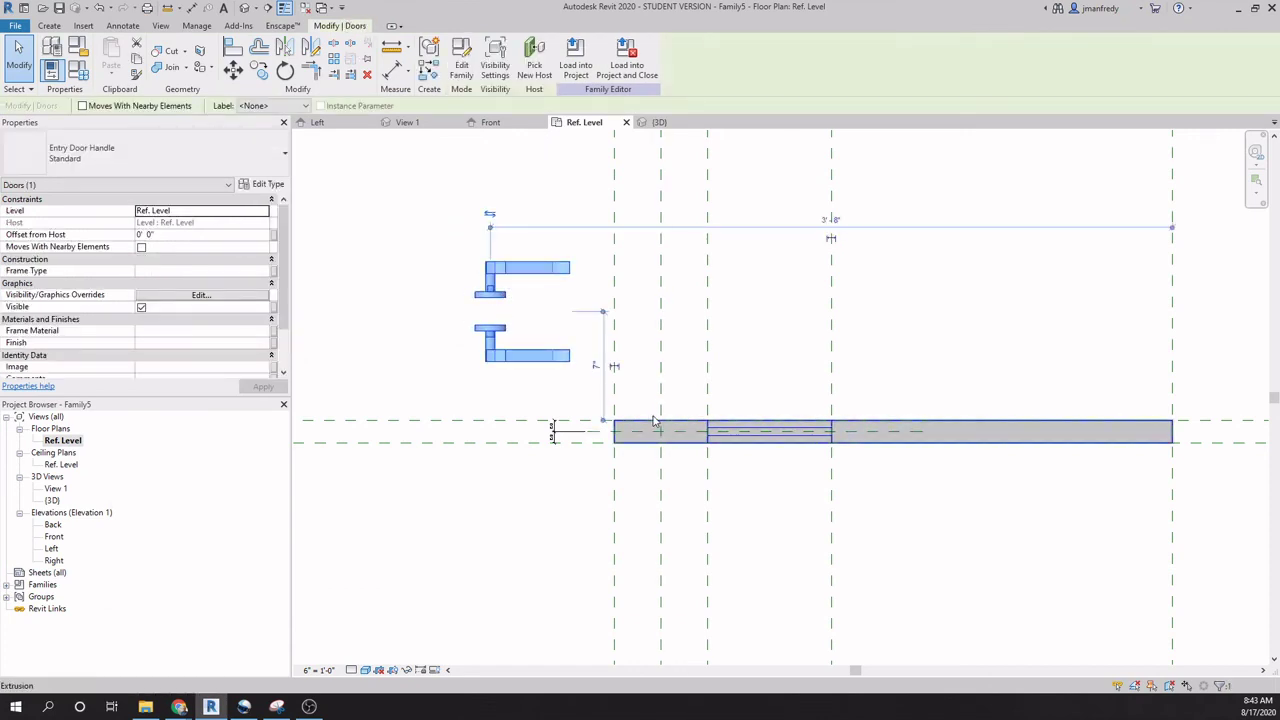
left_click(565, 292)
left_click(539, 280)
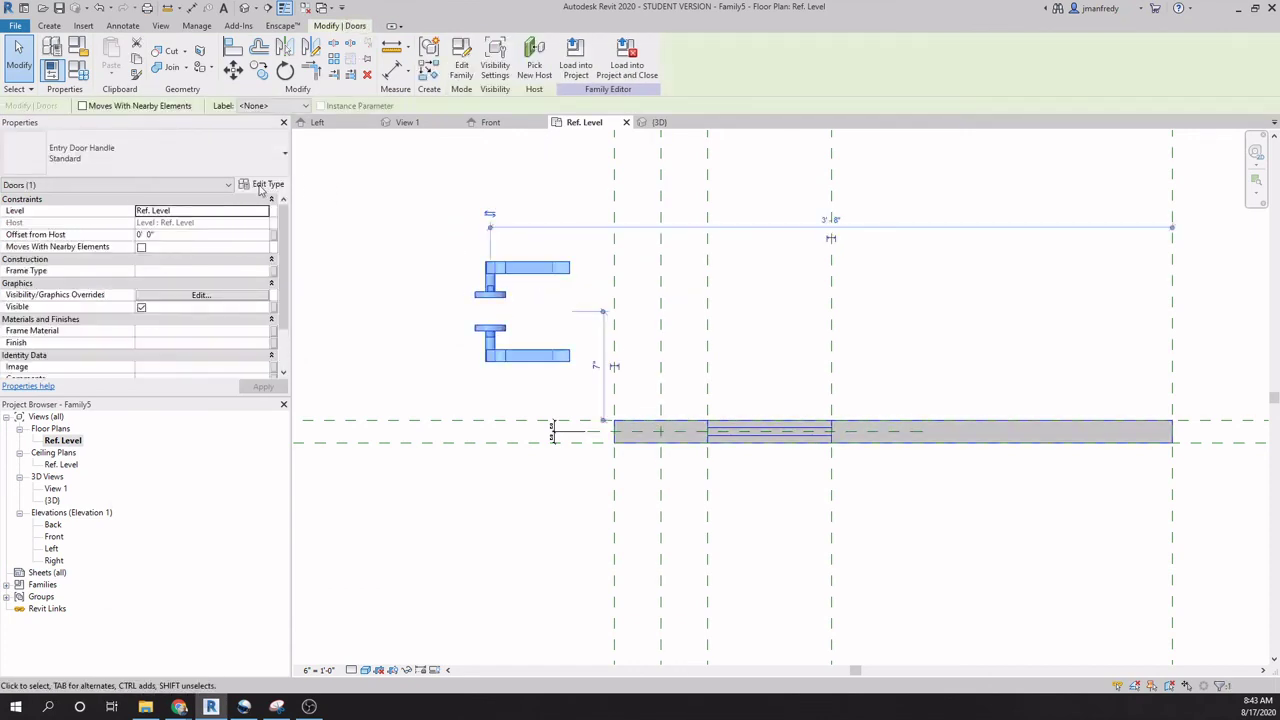
left_click(266, 187)
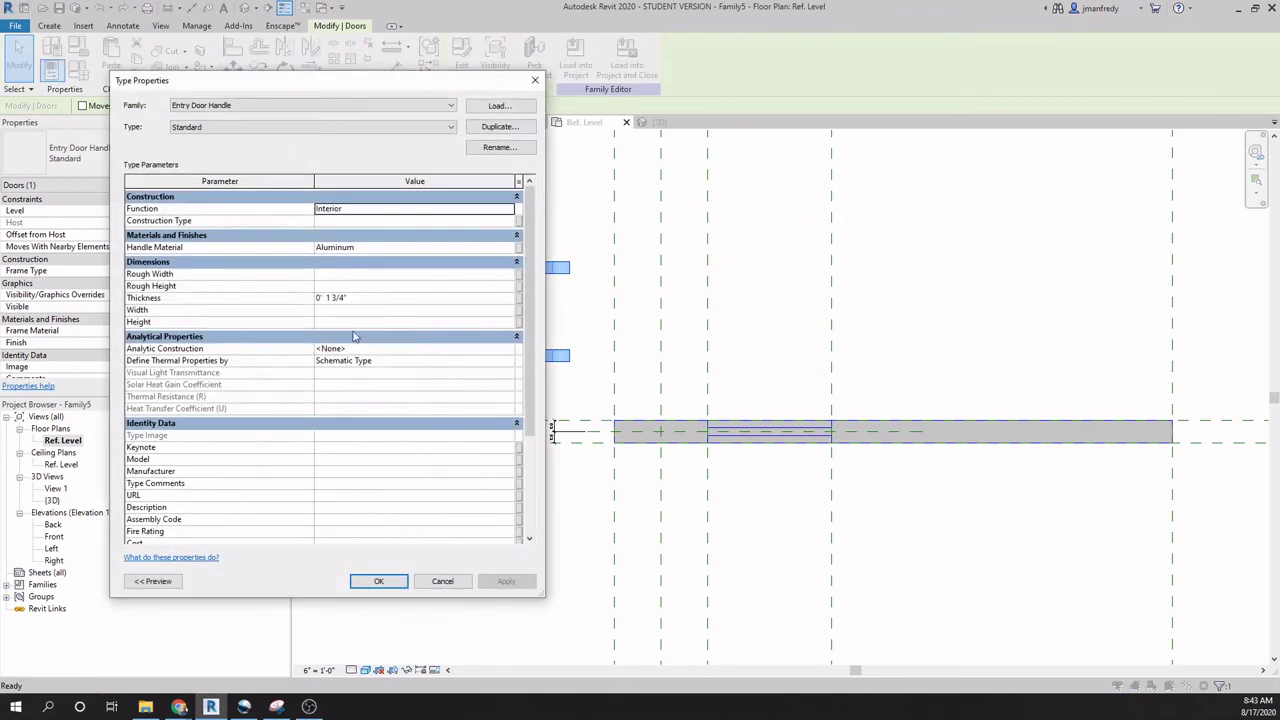
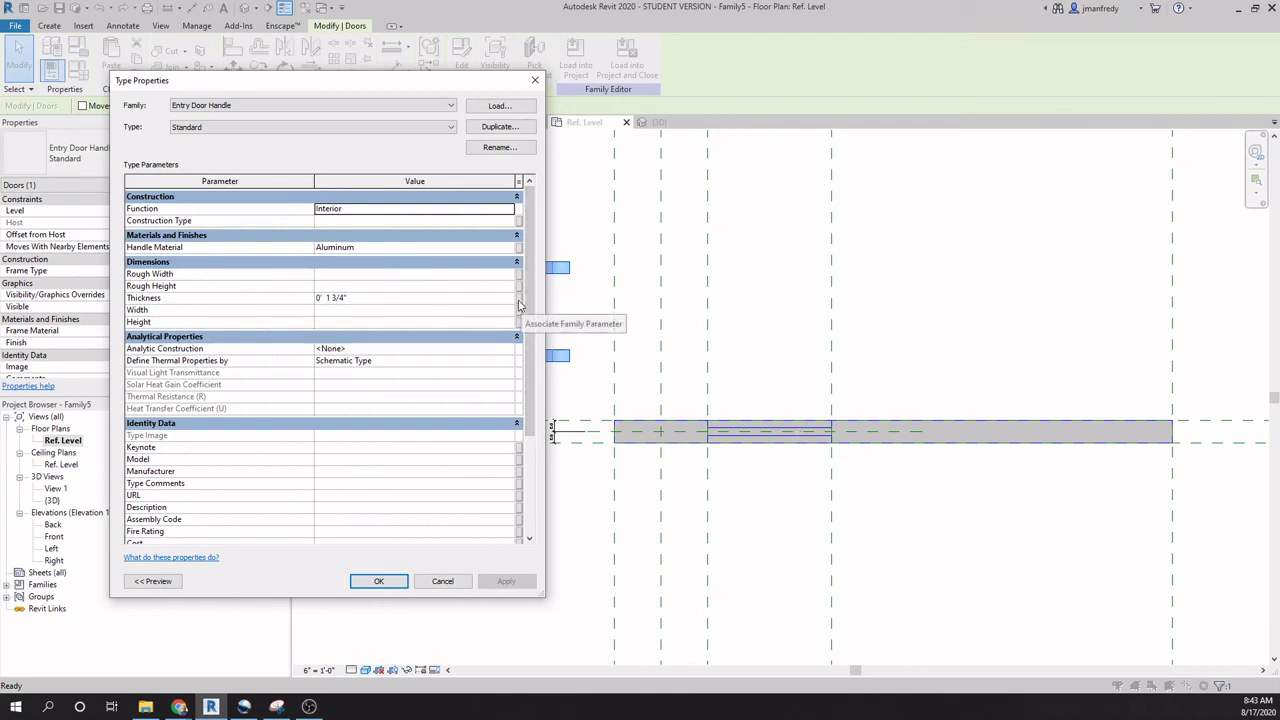
left_click(519, 305)
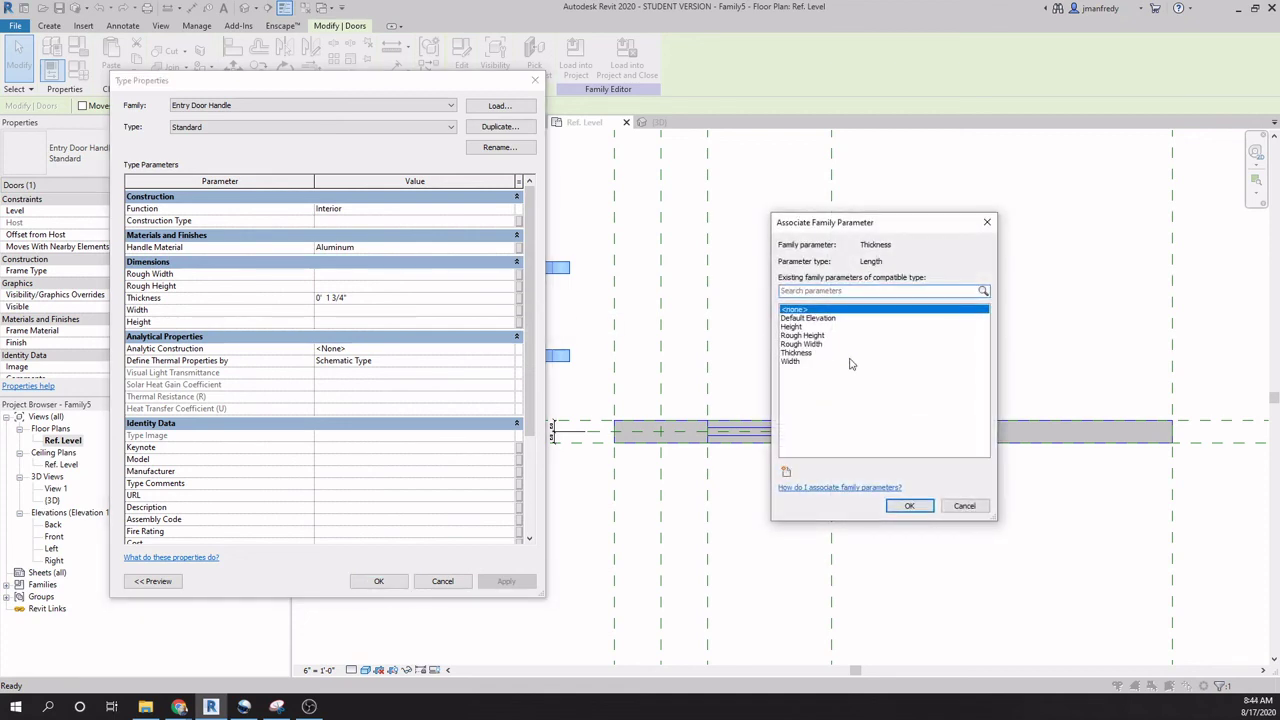
left_click(796, 352)
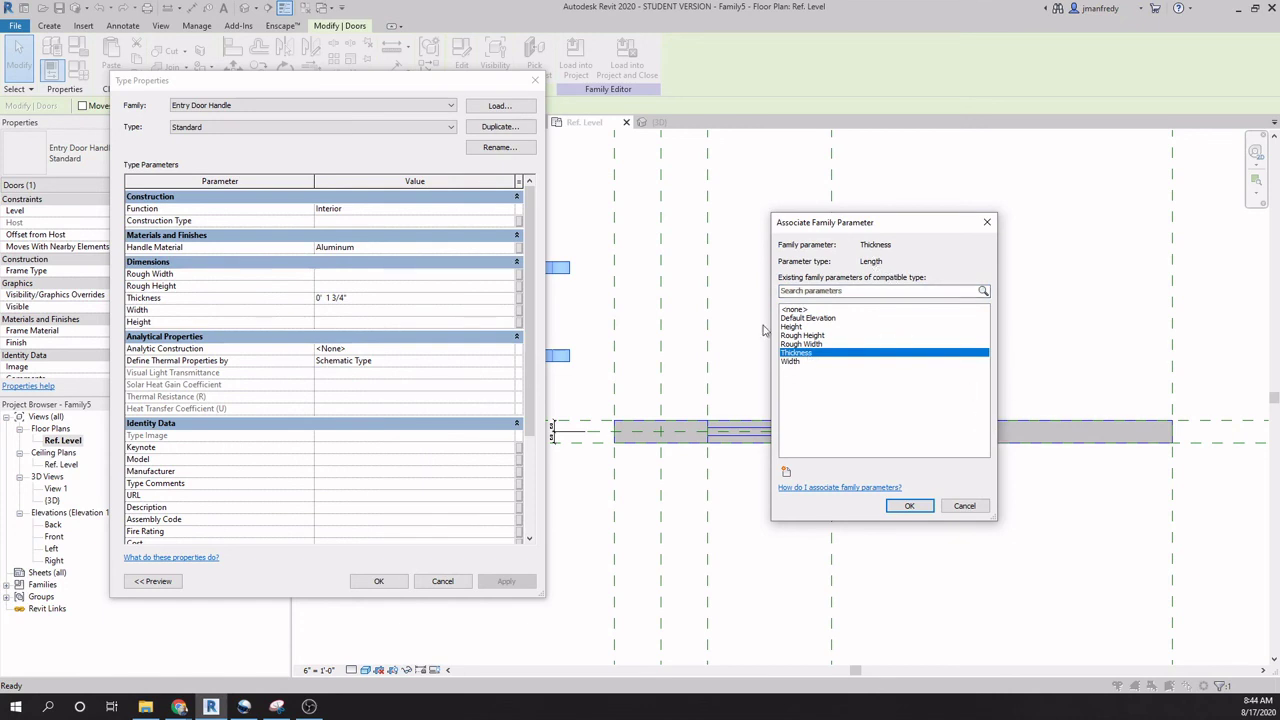
left_click(908, 506)
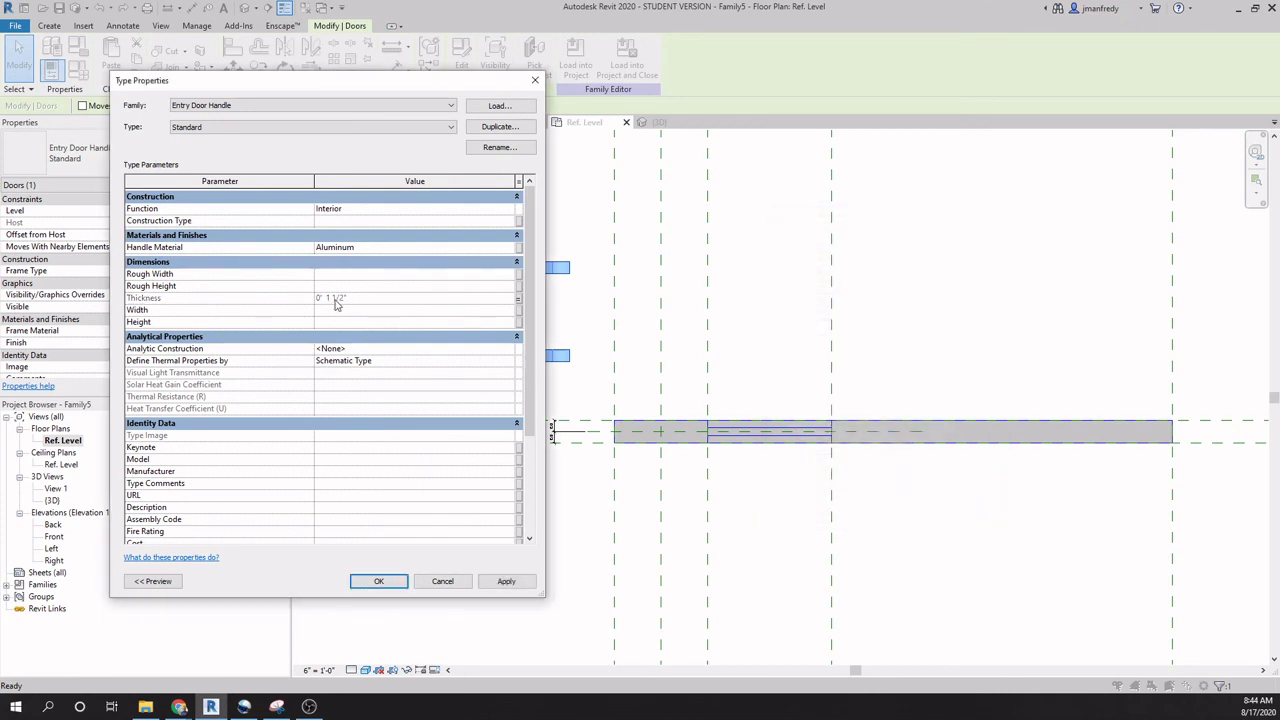
left_click(380, 582)
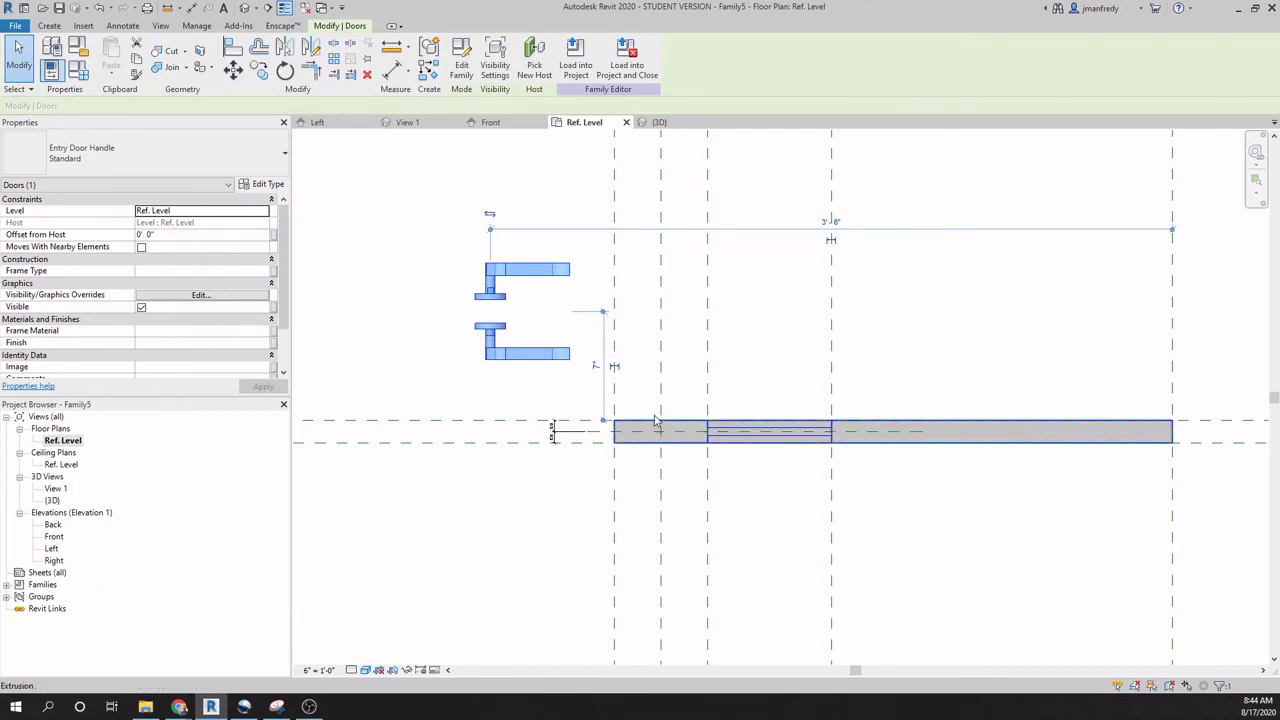
key("Escape")
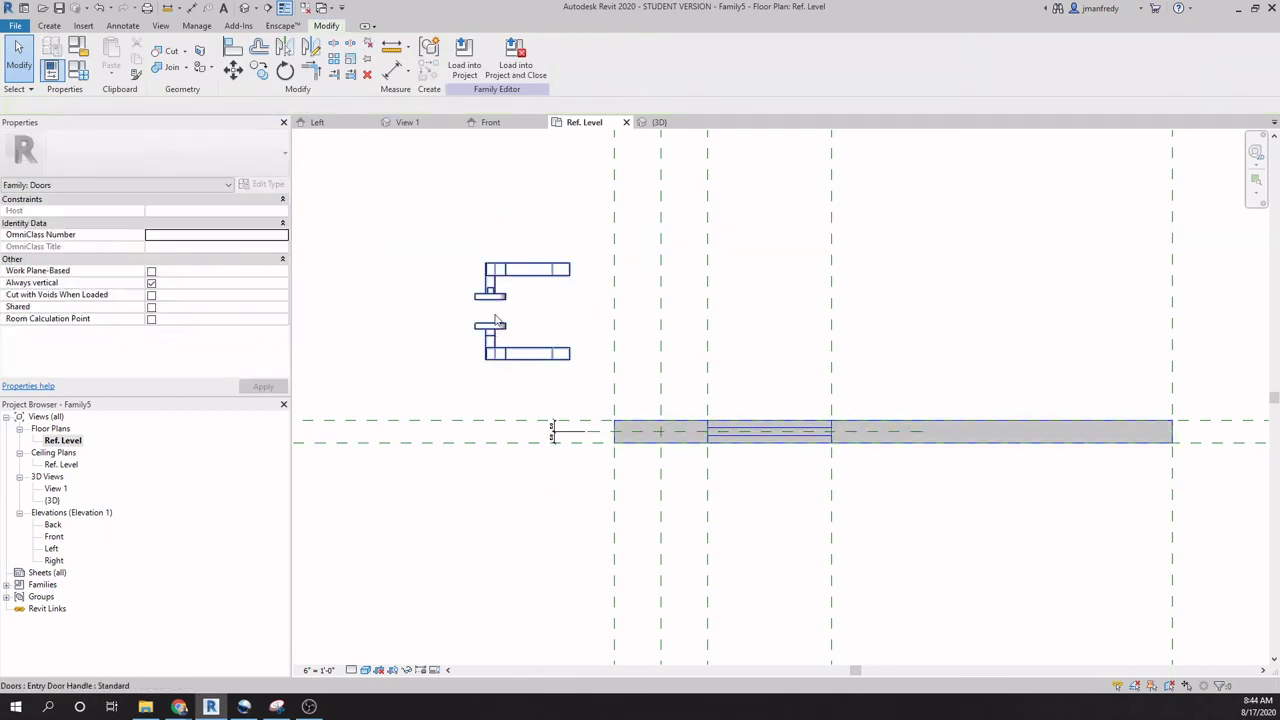
Set the door family's Thickness parameter to 2" in Family Types and apply it.
left_click(79, 70)
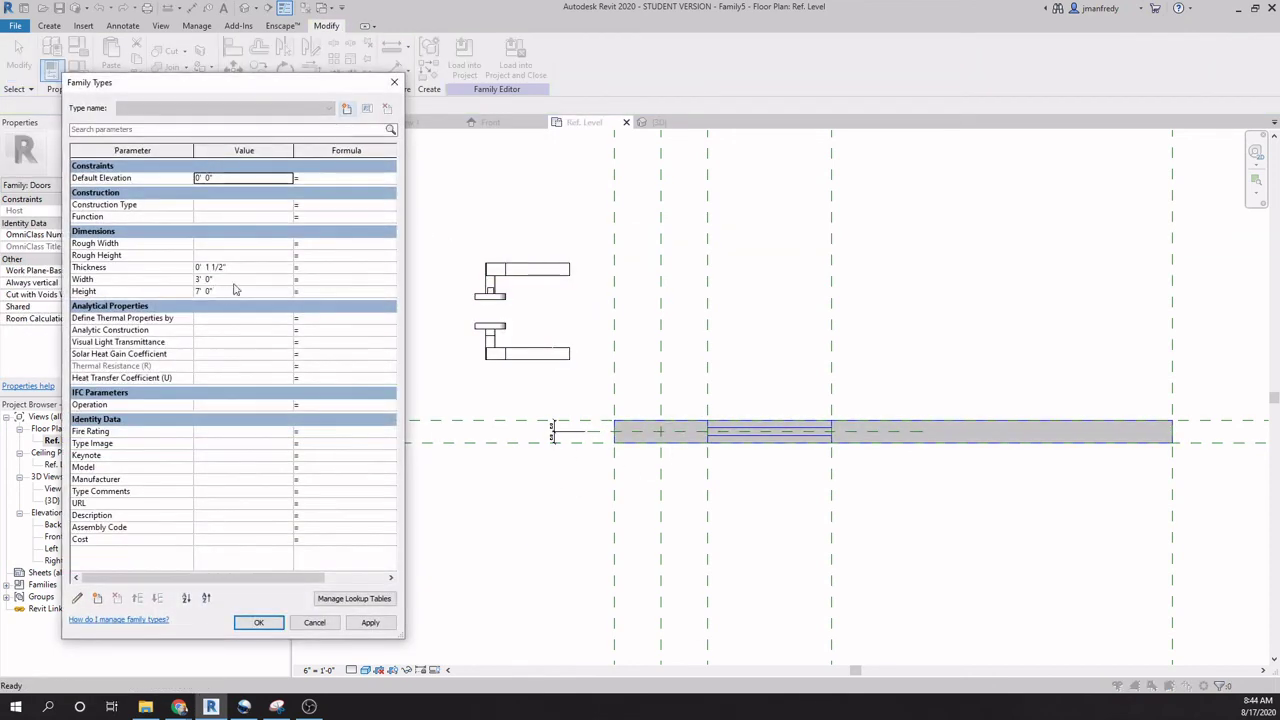
key("Return")
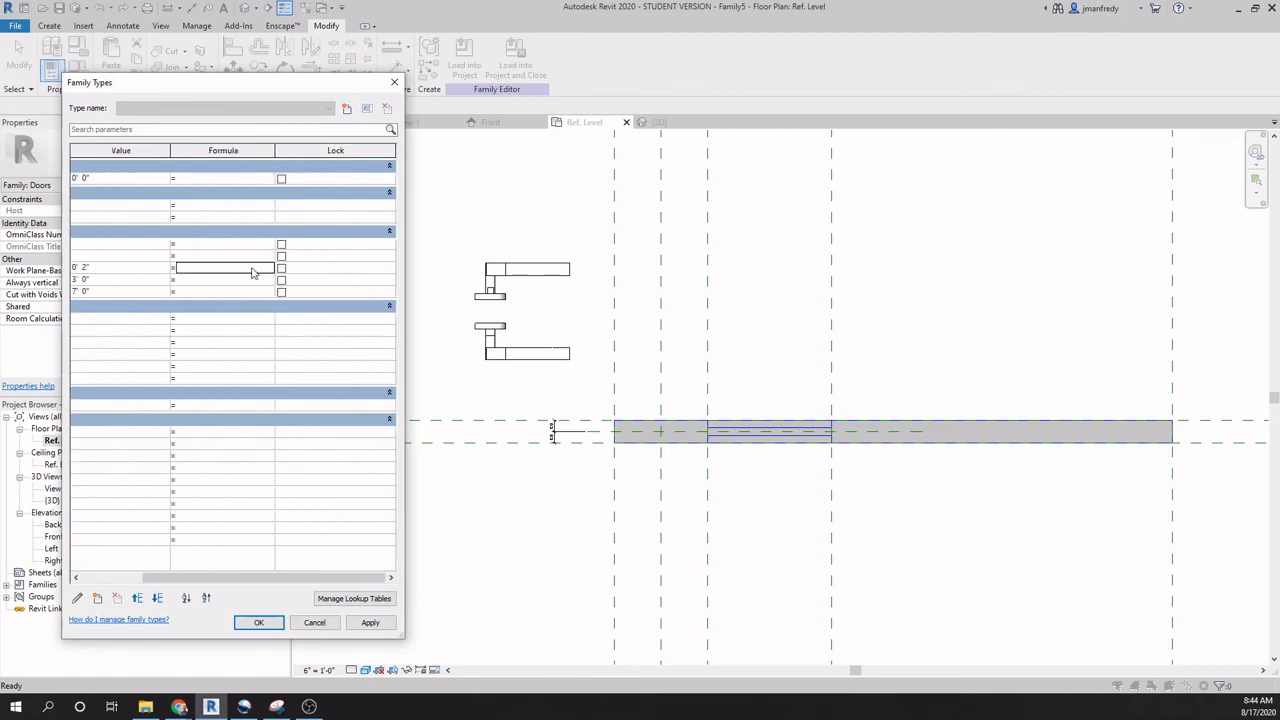
left_click(370, 622)
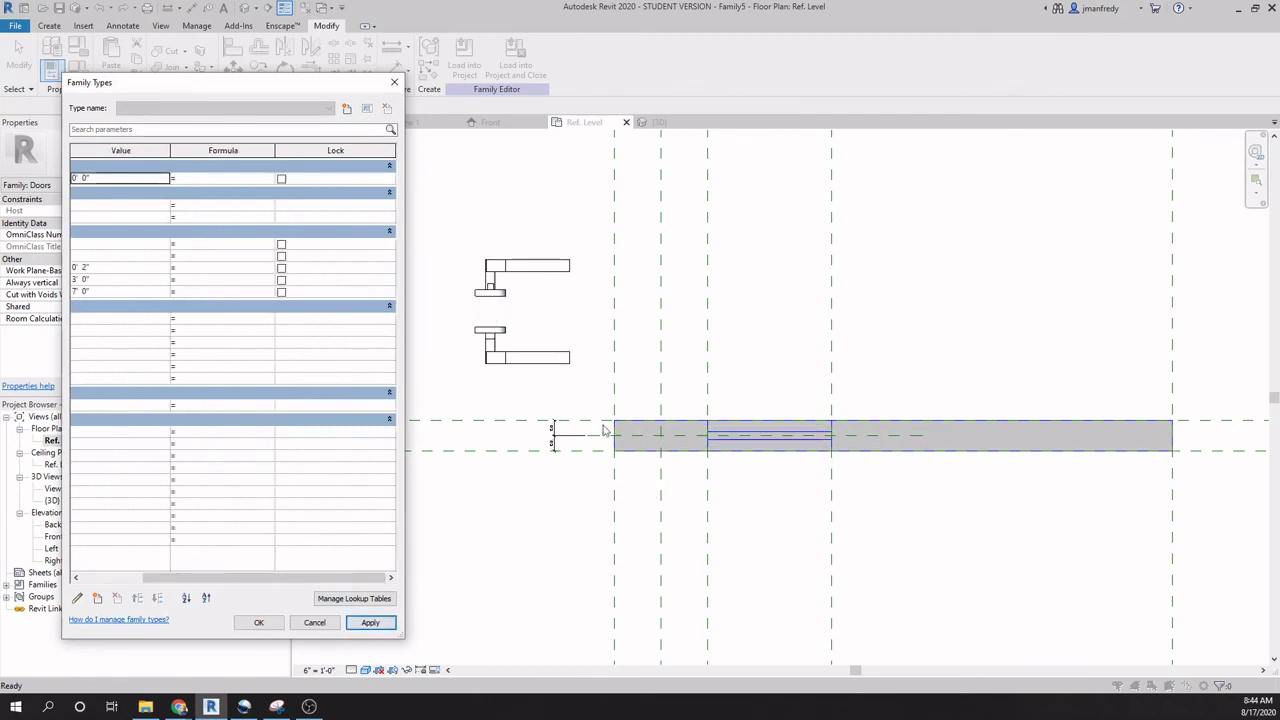
left_click(264, 623)
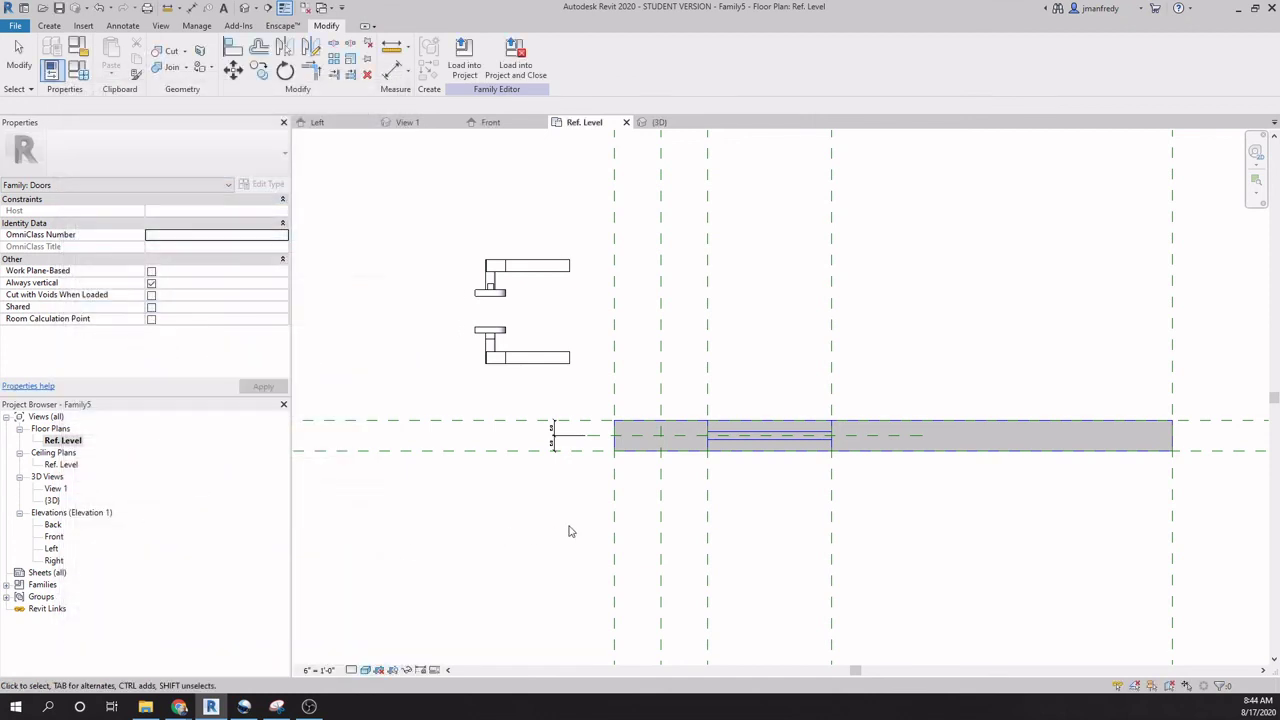
Align the inner face of the handle's lower plate in plan with the reference plane along the panel's lower face.
scroll(561, 516, "up", 1)
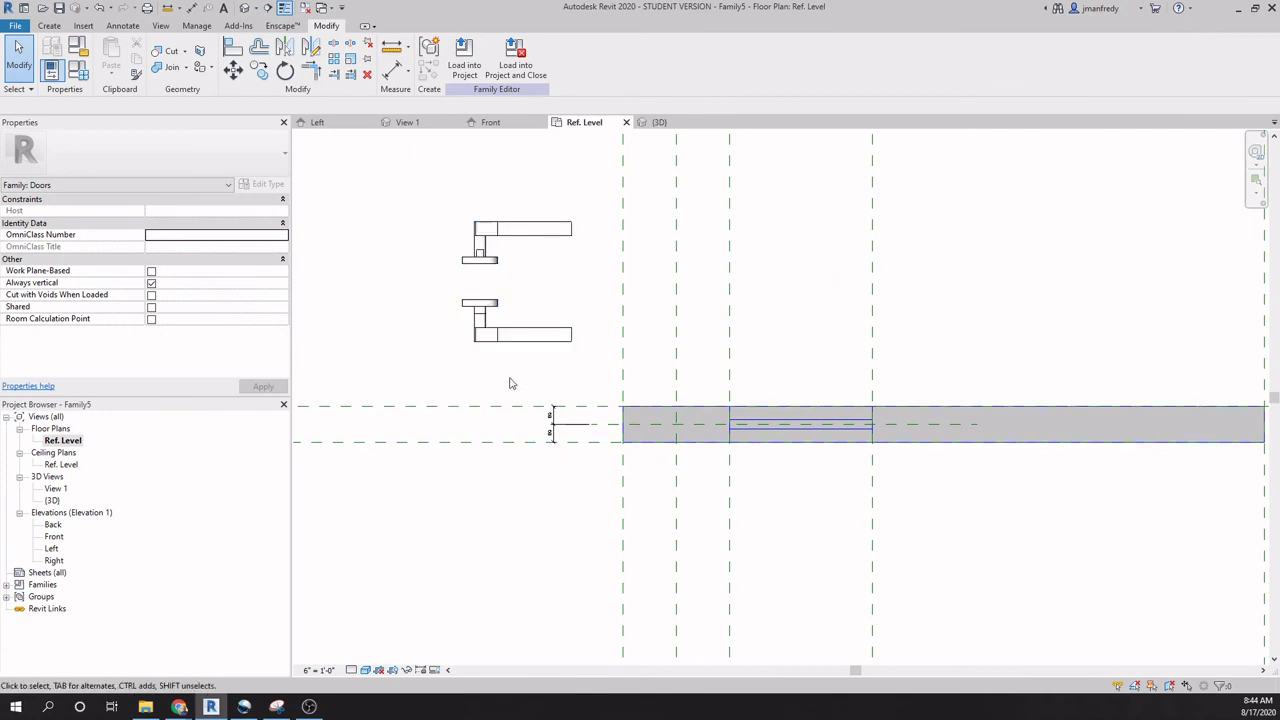
key("a")
key("l")
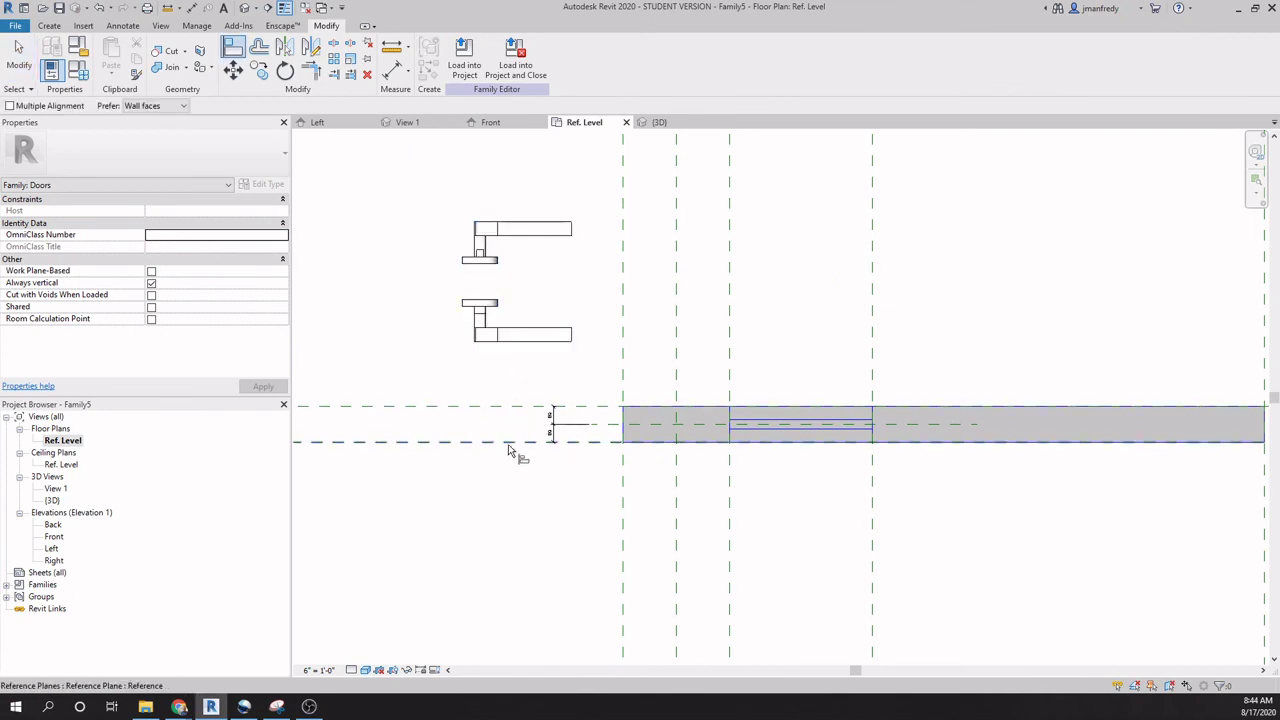
left_click(512, 441)
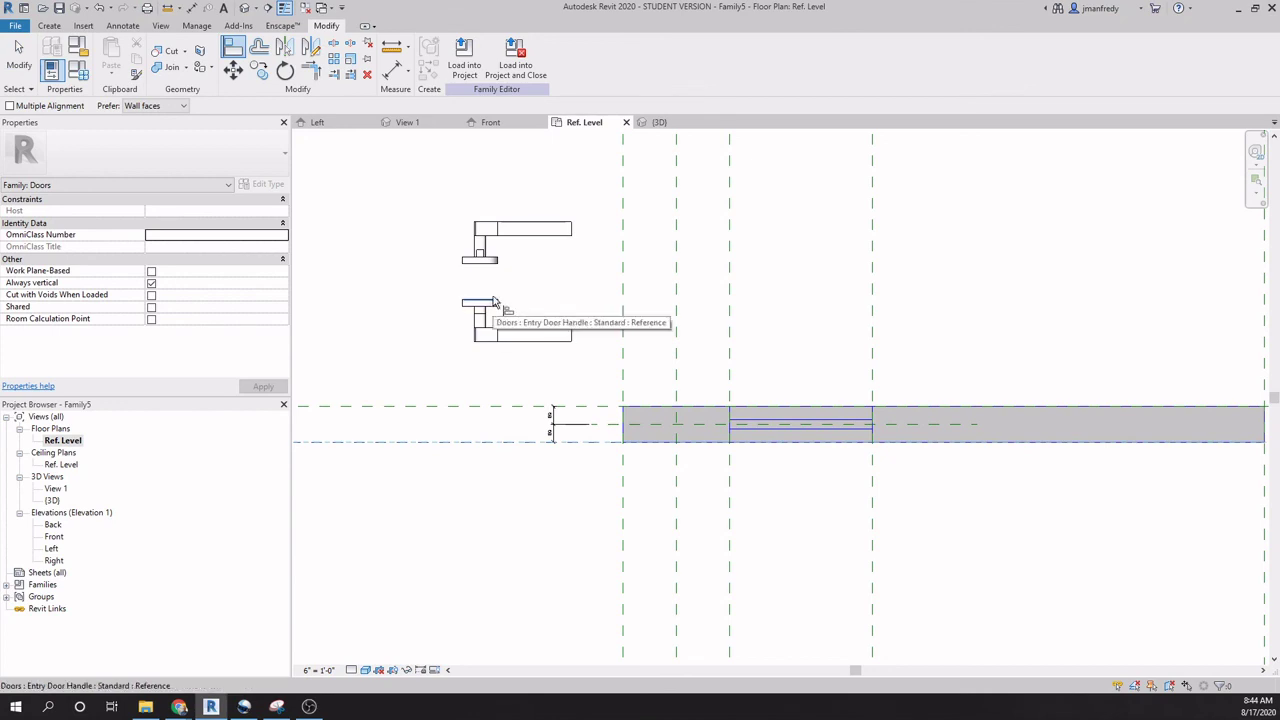
left_click(492, 306)
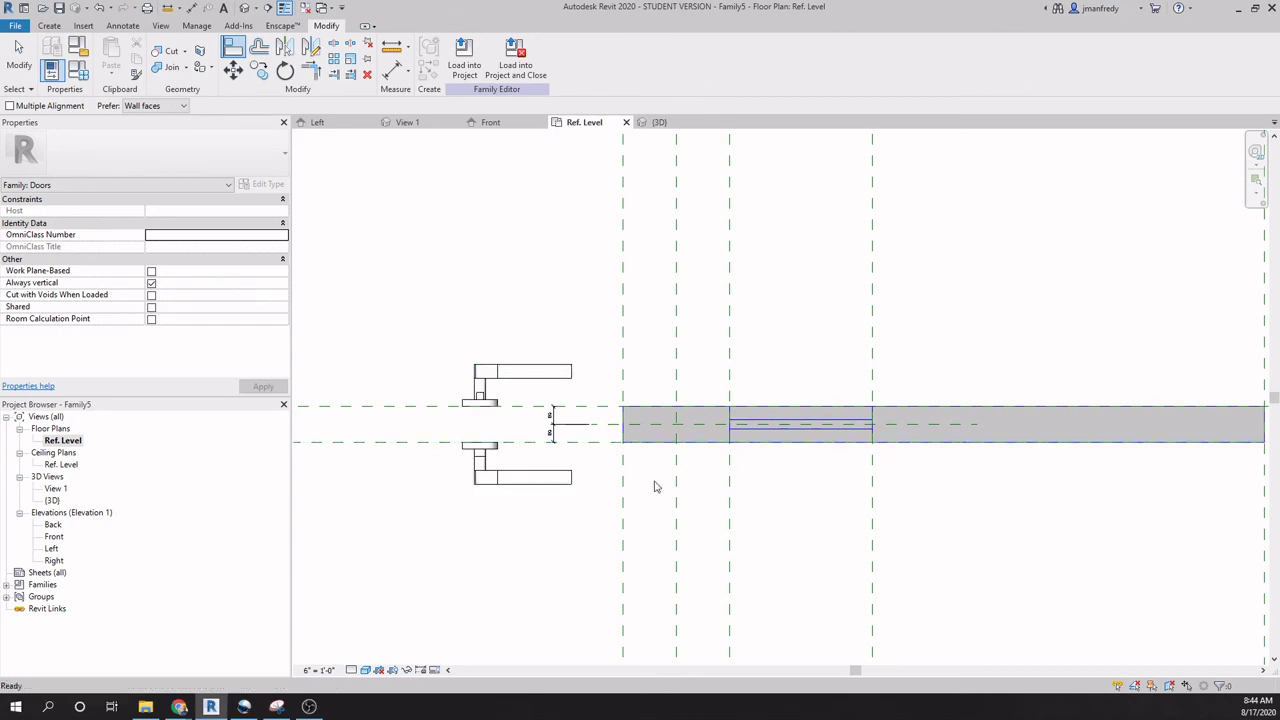
key("Escape")
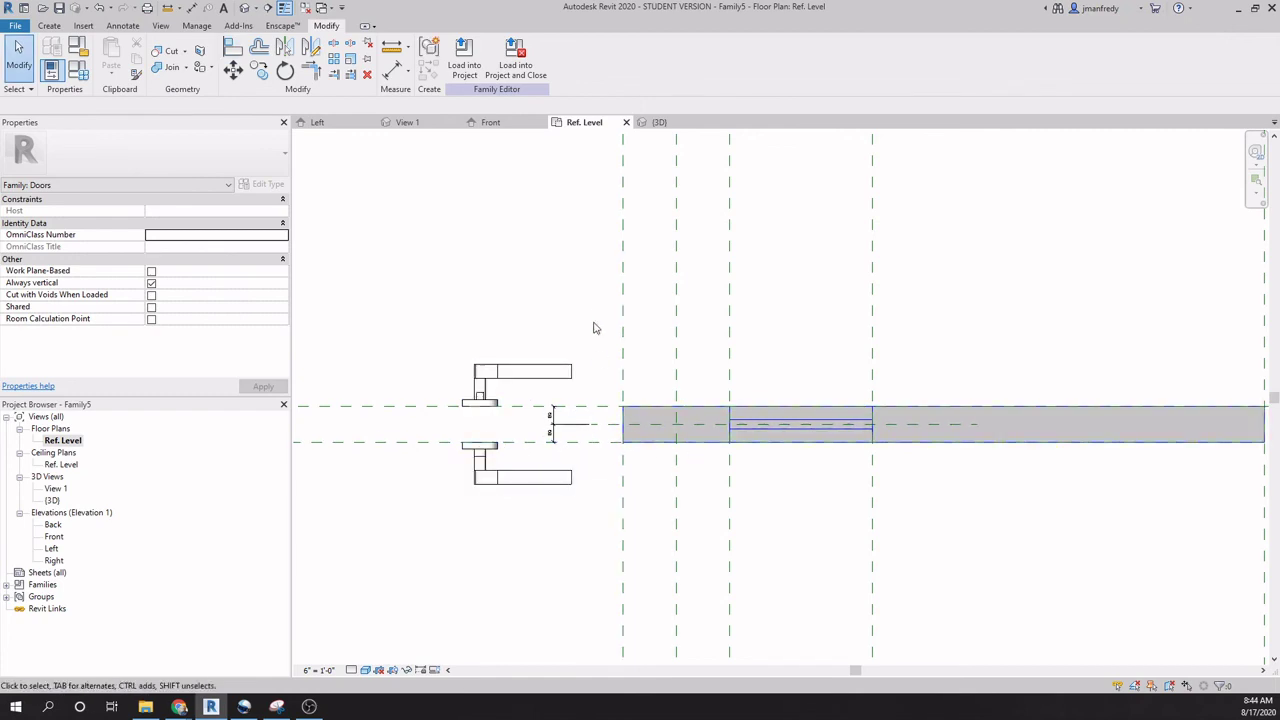
In the front elevation, align the entry handle's left/right centre with the vertical reference plane midway between the panel edge and glass opening.
double_click(54, 538)
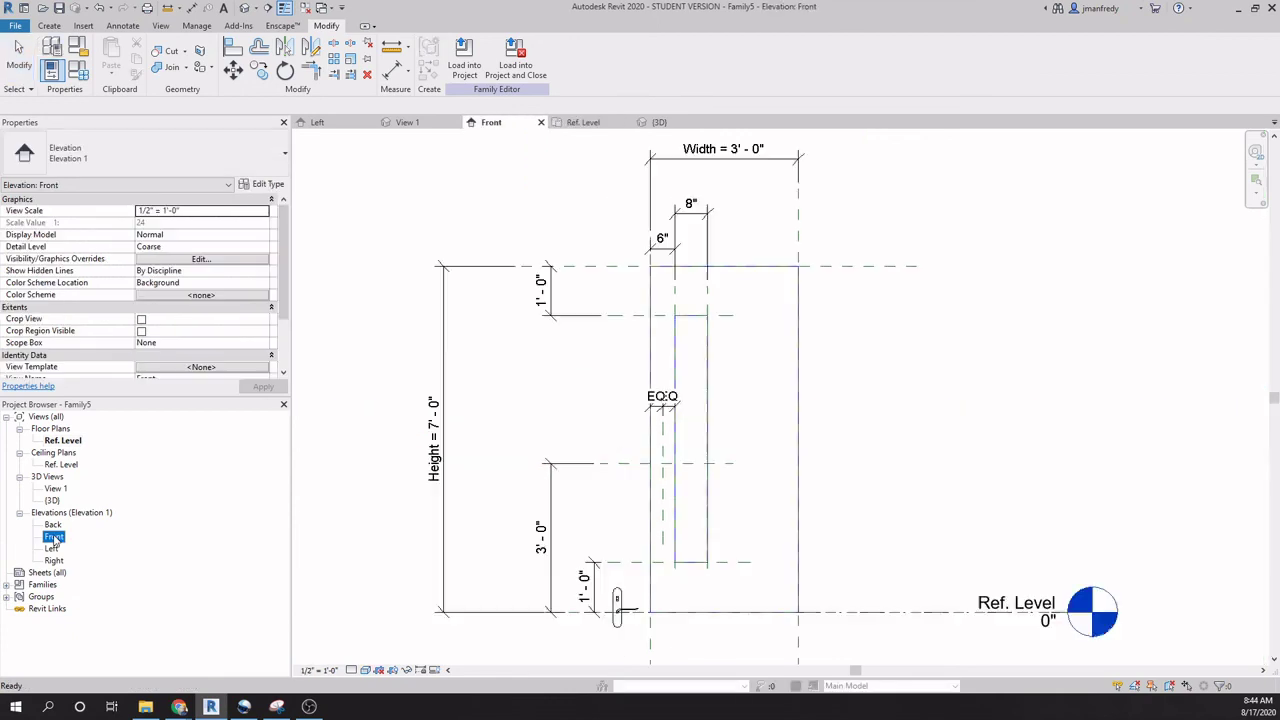
scroll(666, 562, "up", 3)
key("a")
key("l")
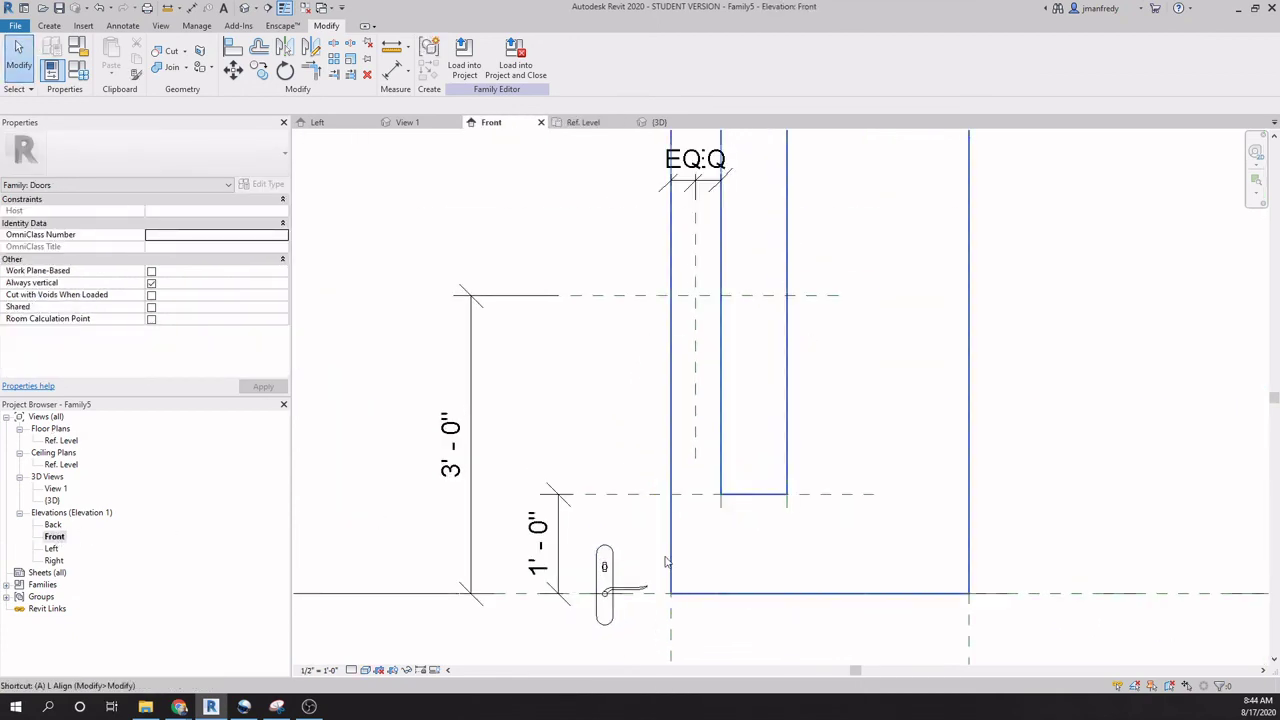
left_click(694, 414)
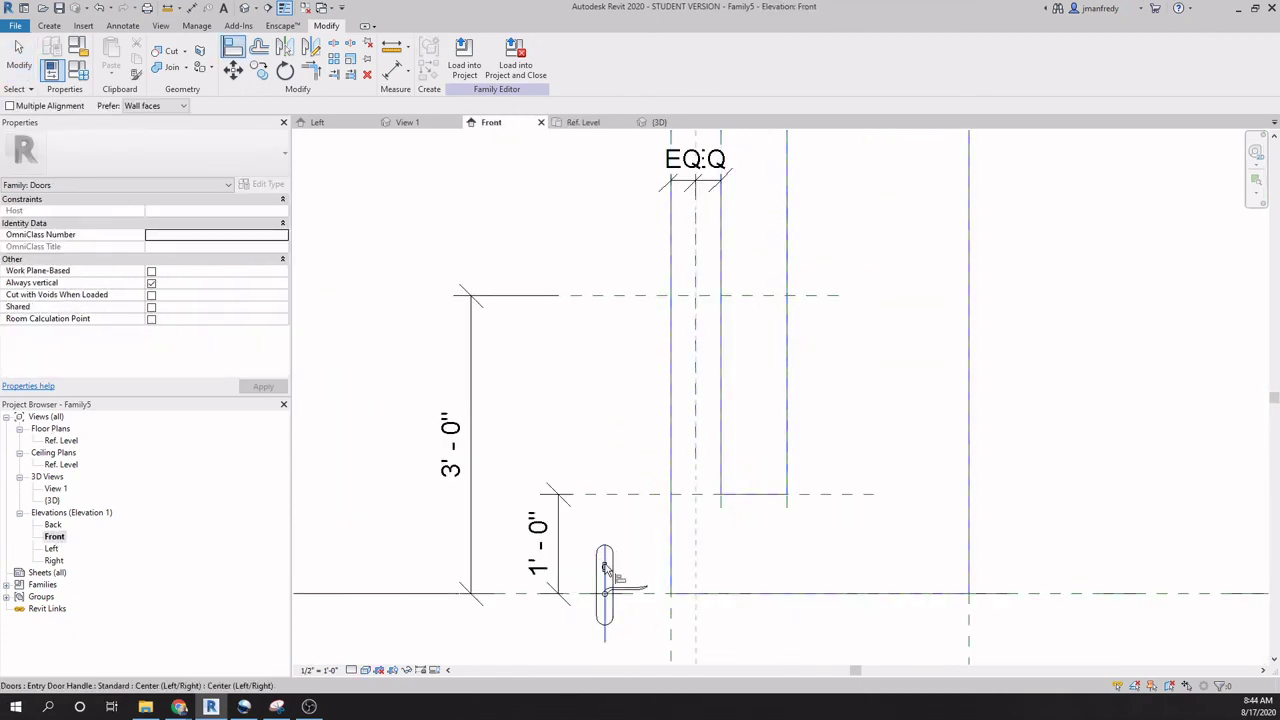
left_click(605, 566)
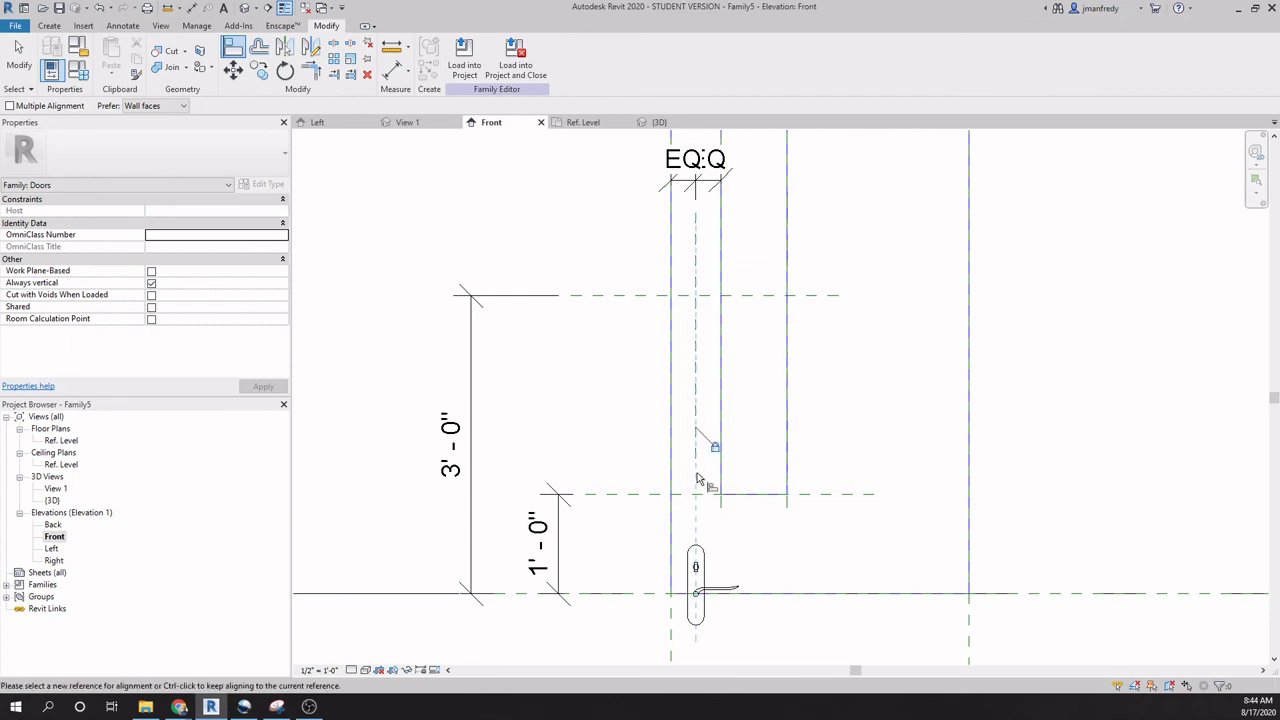
Align the entry handle's bottom reference with the horizontal reference plane 3'-0" above the Ref. Level.
left_click(644, 297)
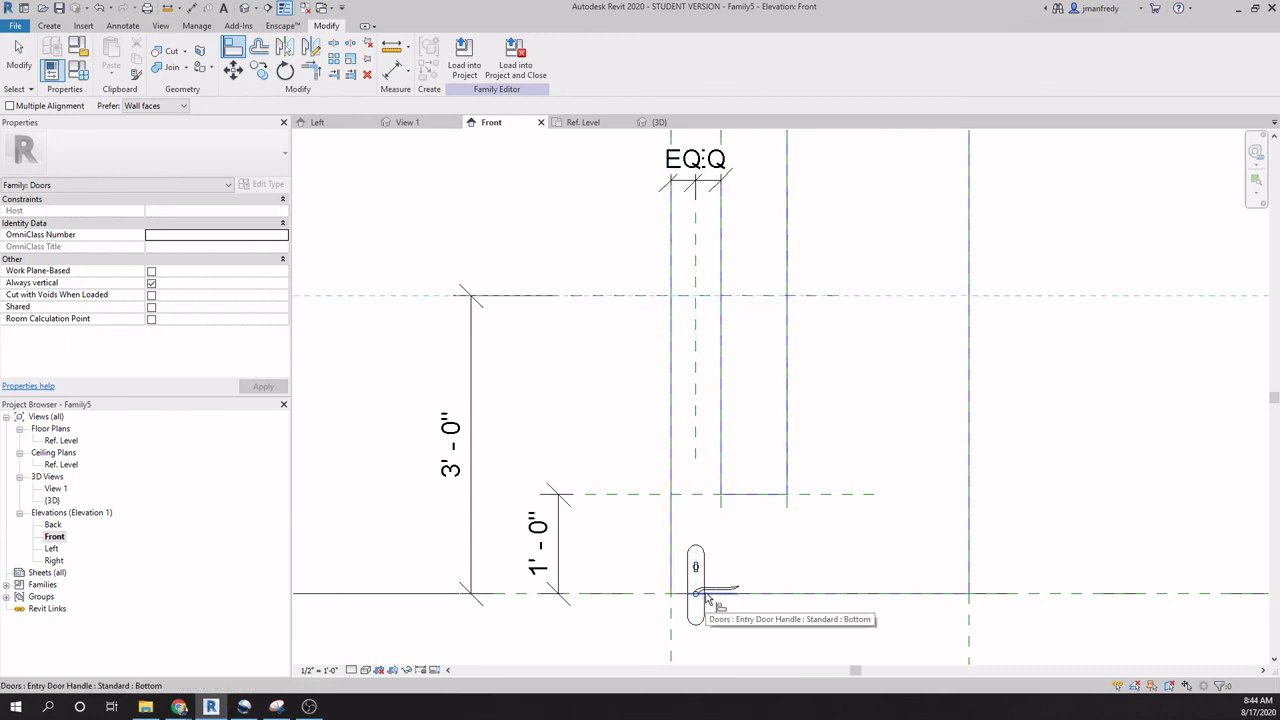
left_click(712, 596)
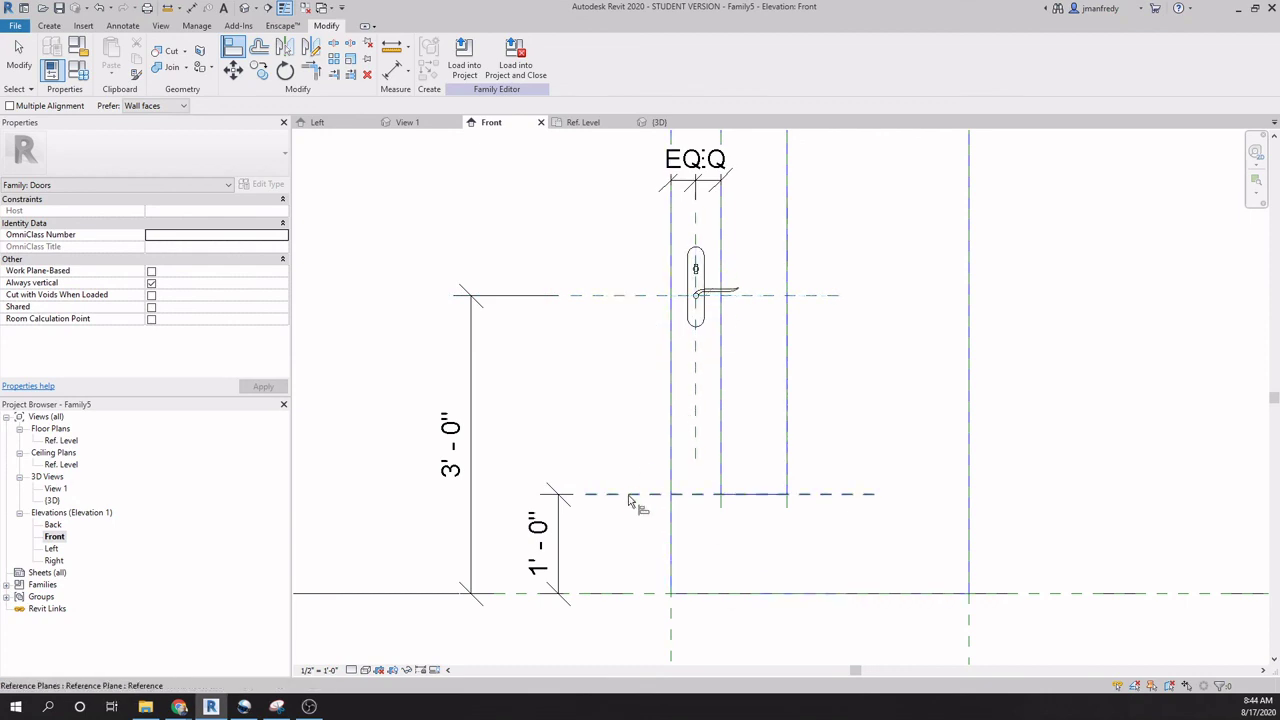
scroll(634, 508, "down", 5)
scroll(620, 390, "up", 2)
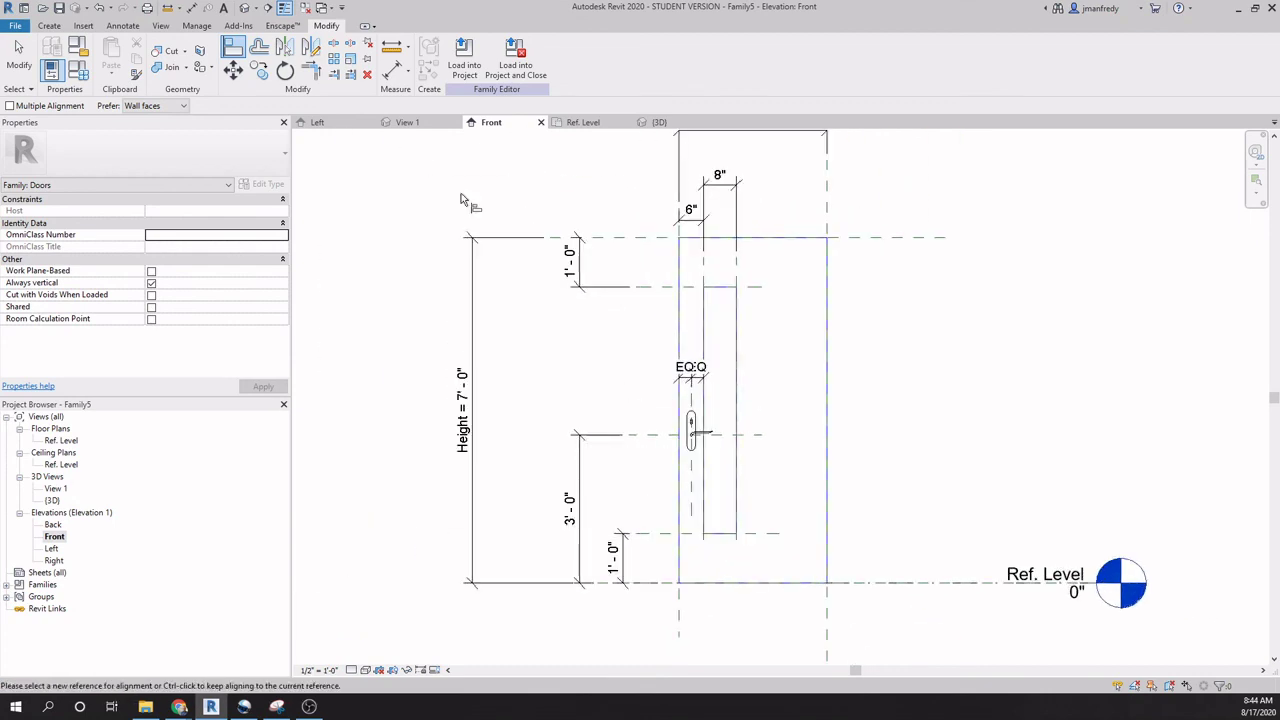
Set the door family's Width parameter to 4' in Family Types and apply it to flex the panel.
left_click(52, 72)
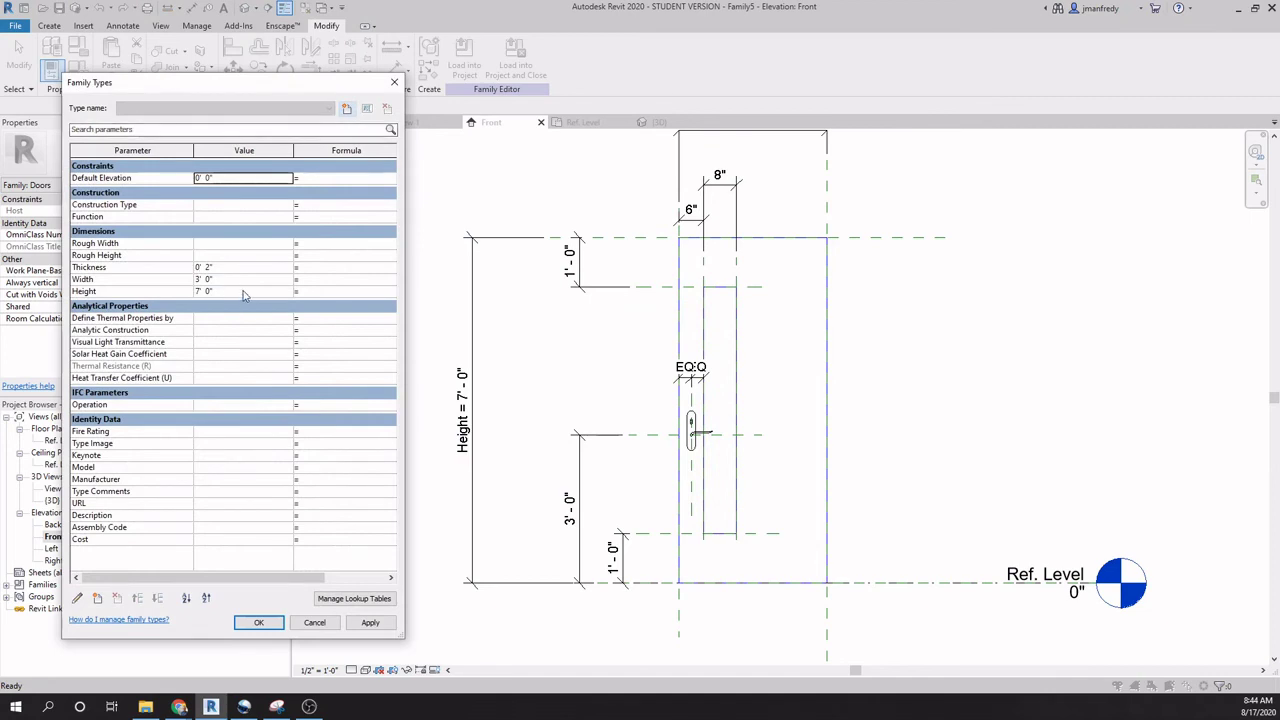
left_click(243, 291)
left_click(244, 279)
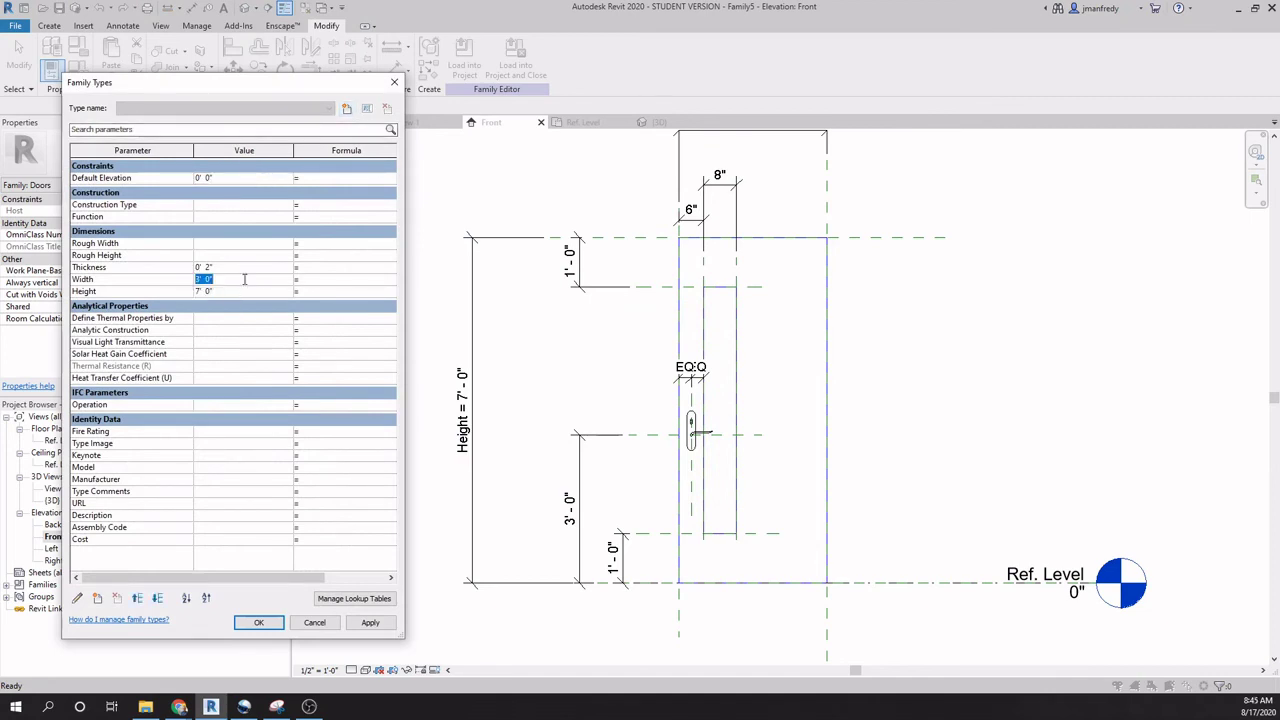
left_click(370, 622)
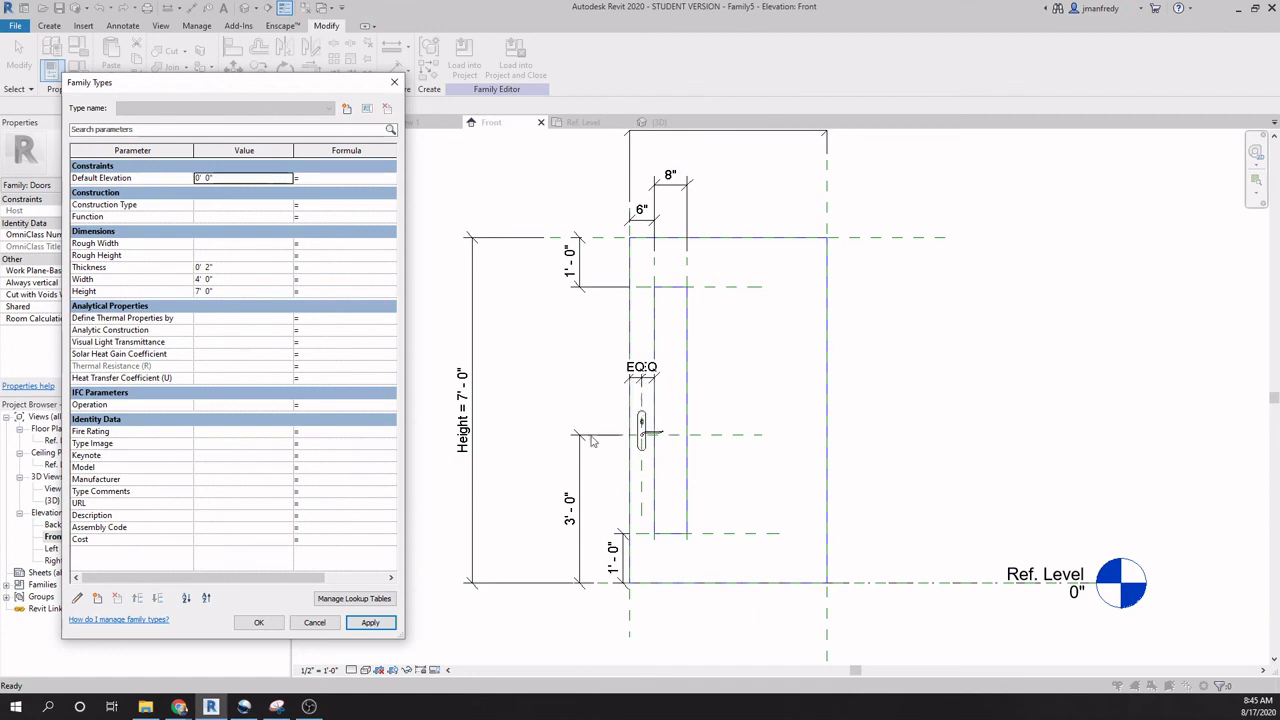
Set the Width parameter back to 3', apply it and close Family Types.
left_click(266, 281)
type("3")
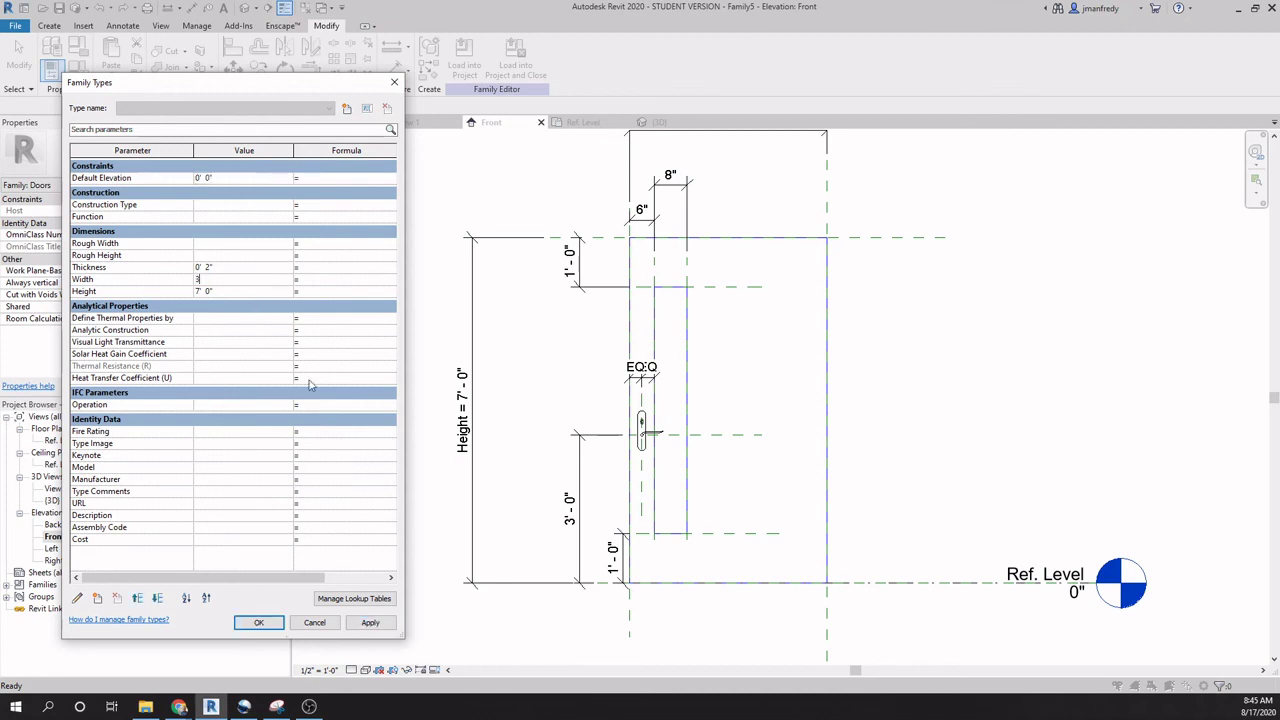
left_click(370, 622)
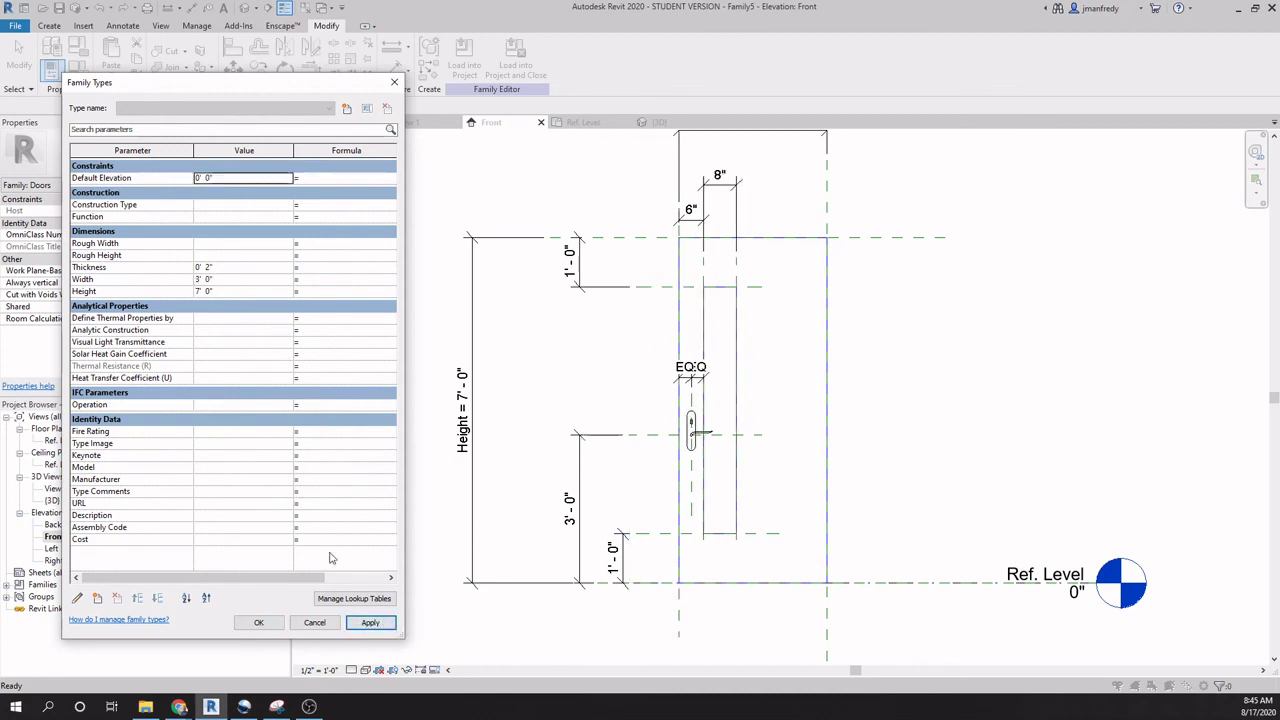
left_click(258, 622)
Inspect the door in the 3D view and check its Family Category and Parameters without making changes.
key("a")
key("l")
scroll(535, 395, "down", 3)
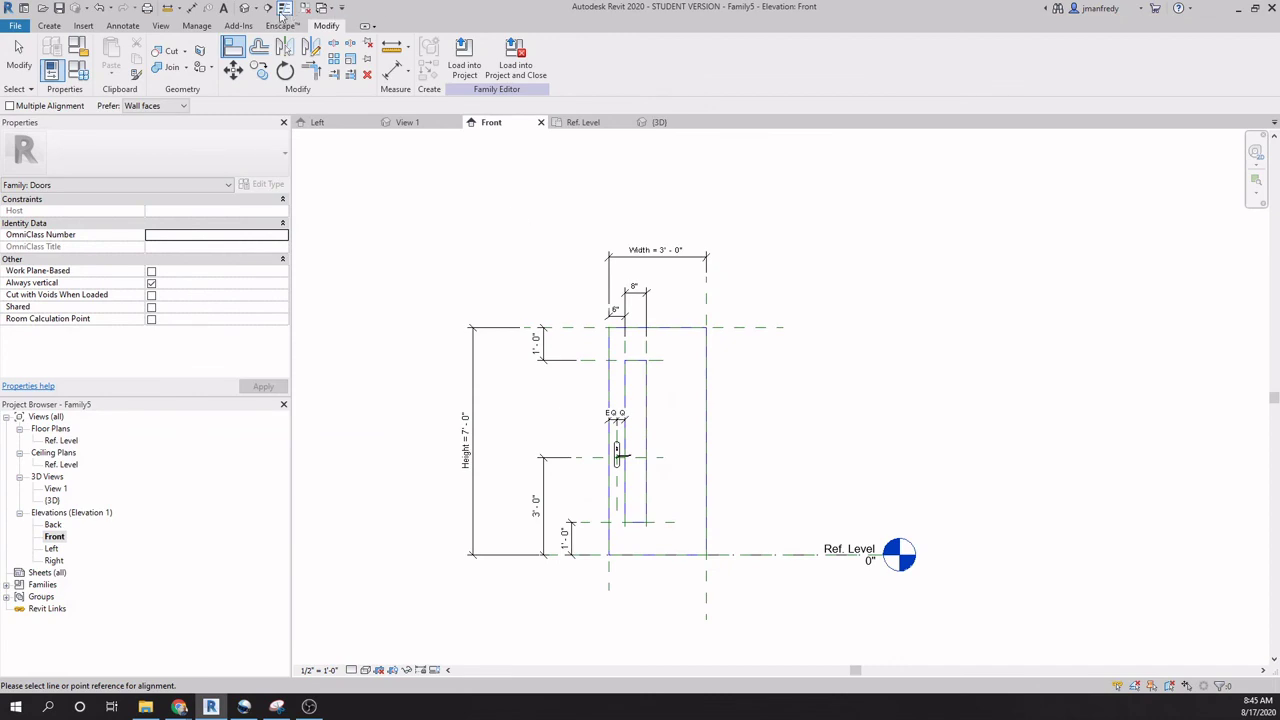
left_click(245, 8)
middle_click_drag(626, 322, 780, 286, "shift")
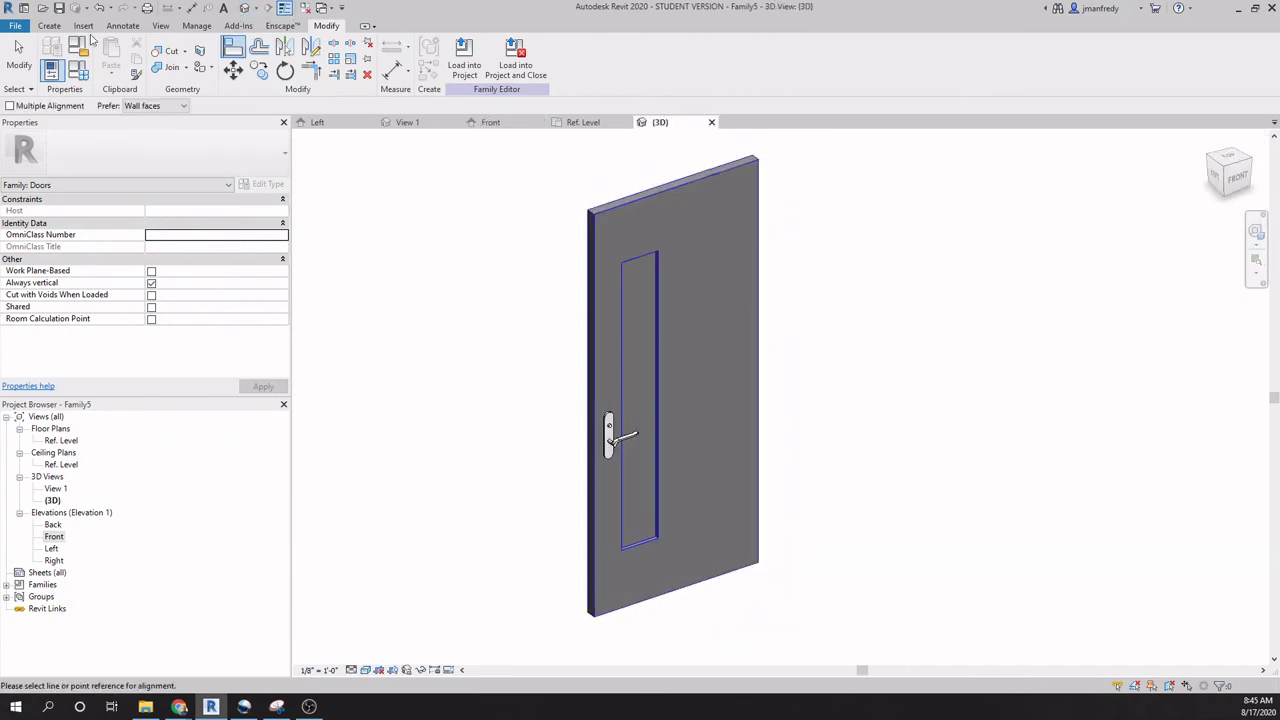
left_click(88, 53)
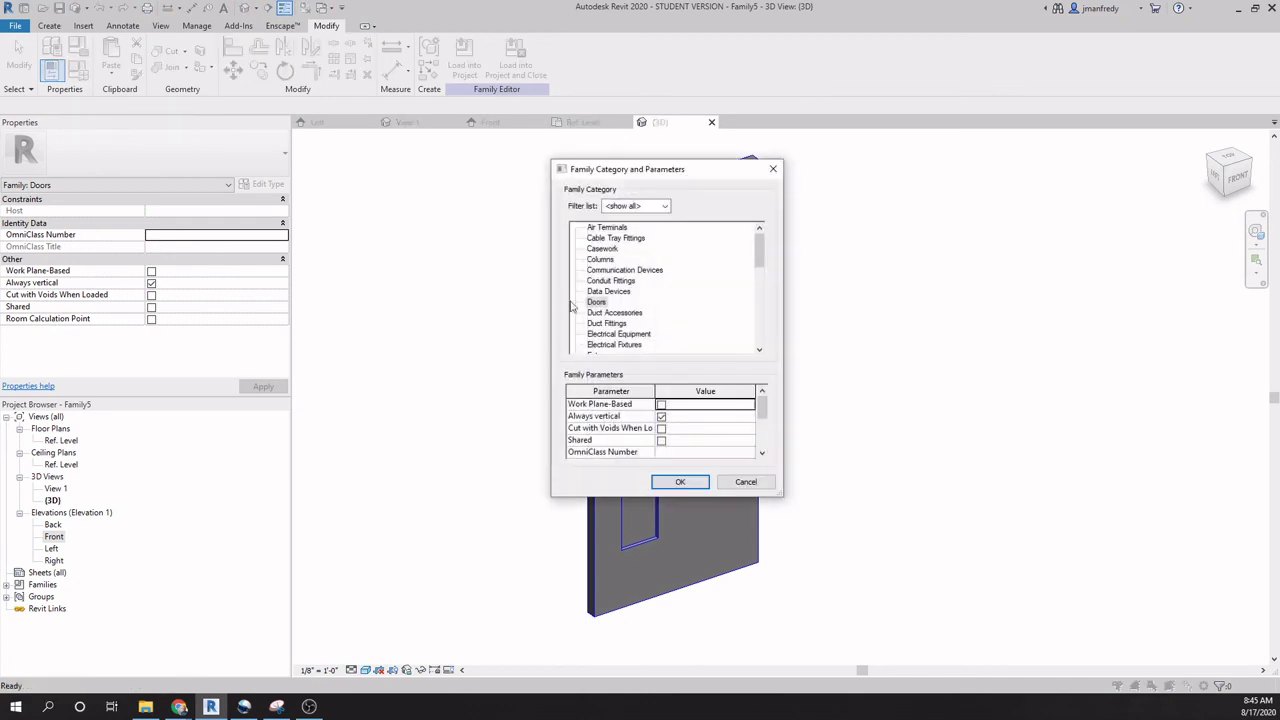
left_click(724, 482)
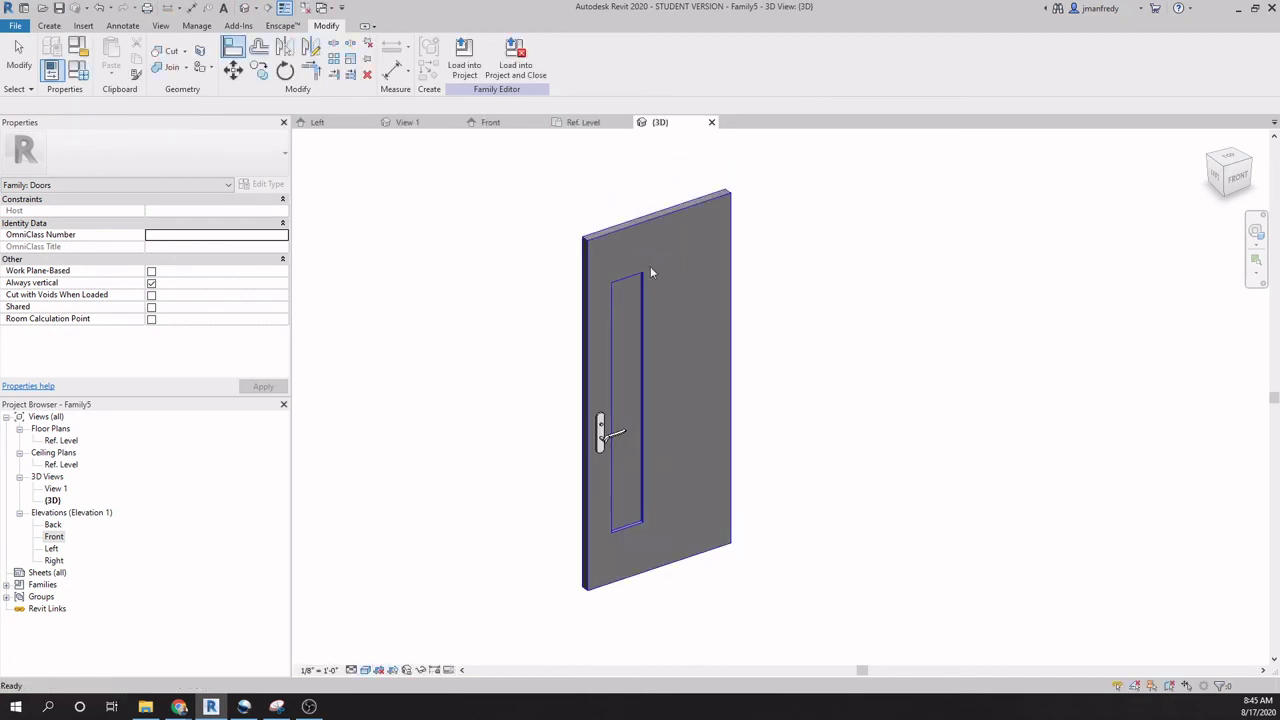
key("Escape")
scroll(548, 407, "up", 1)
scroll(564, 407, "down", 1)
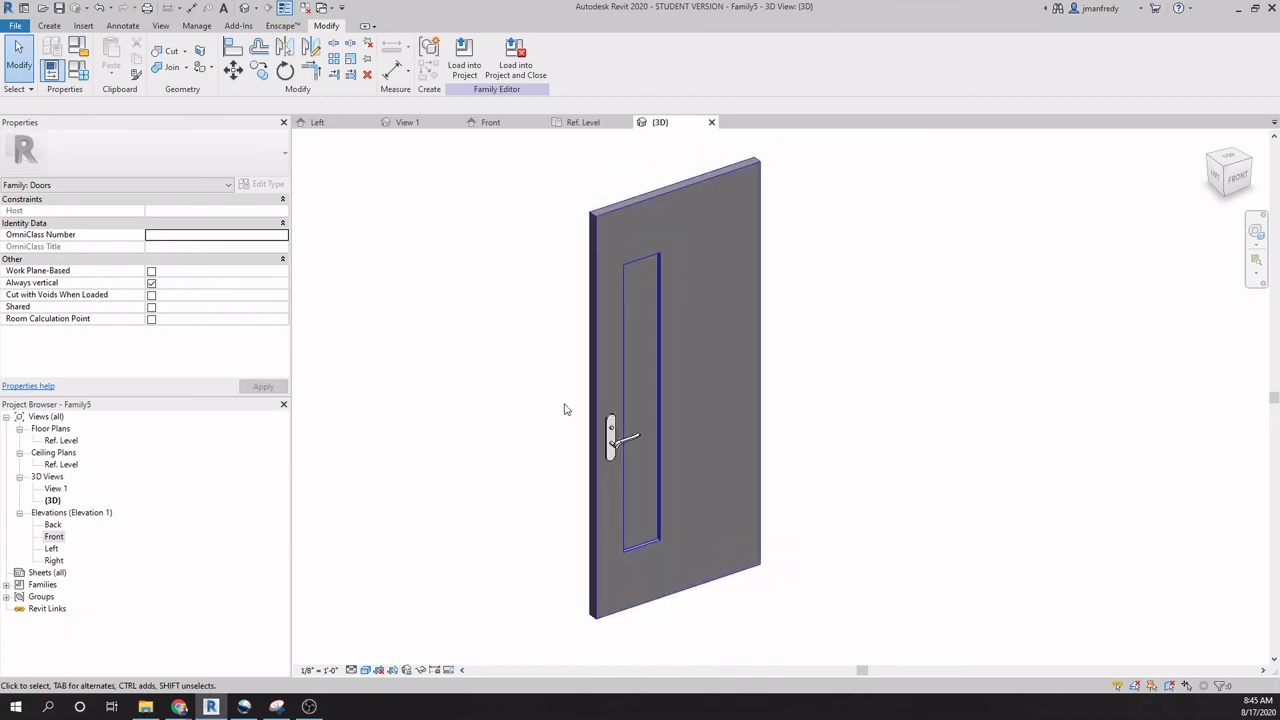
middle_click_drag(574, 400, 568, 368, "shift")
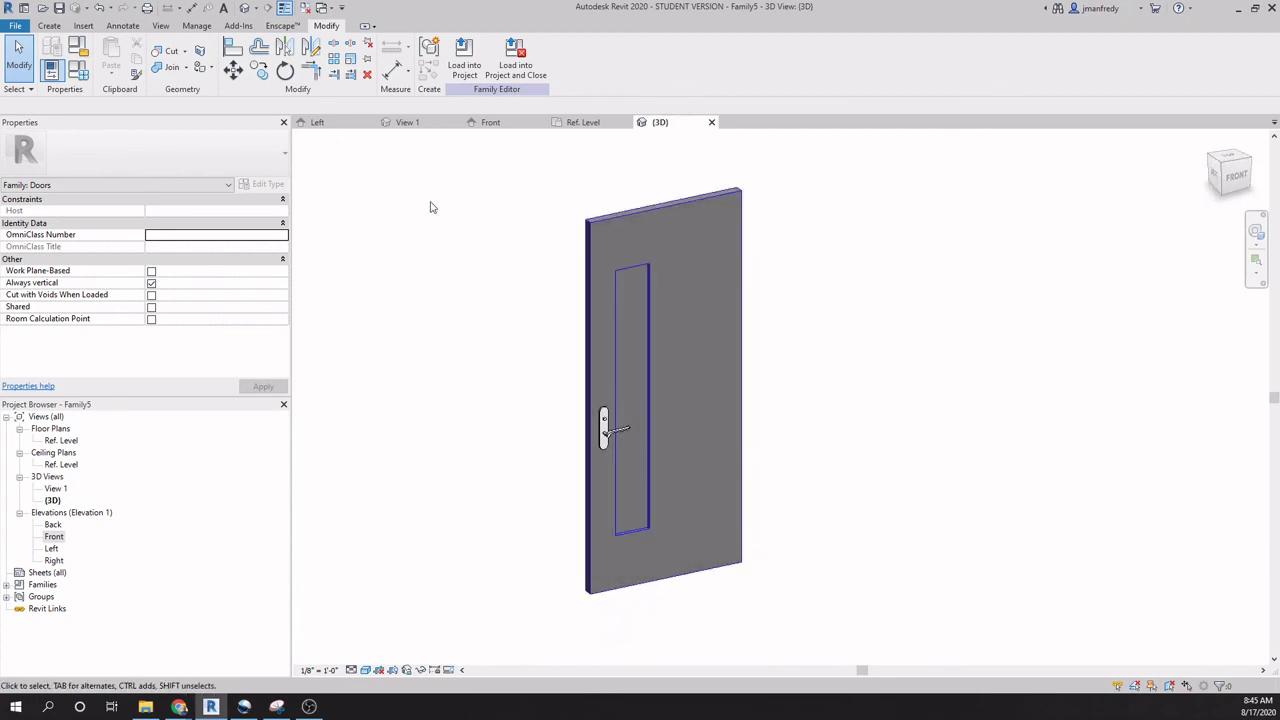
Assign the door panel extrusion to the Panel subcategory.
left_click(690, 200)
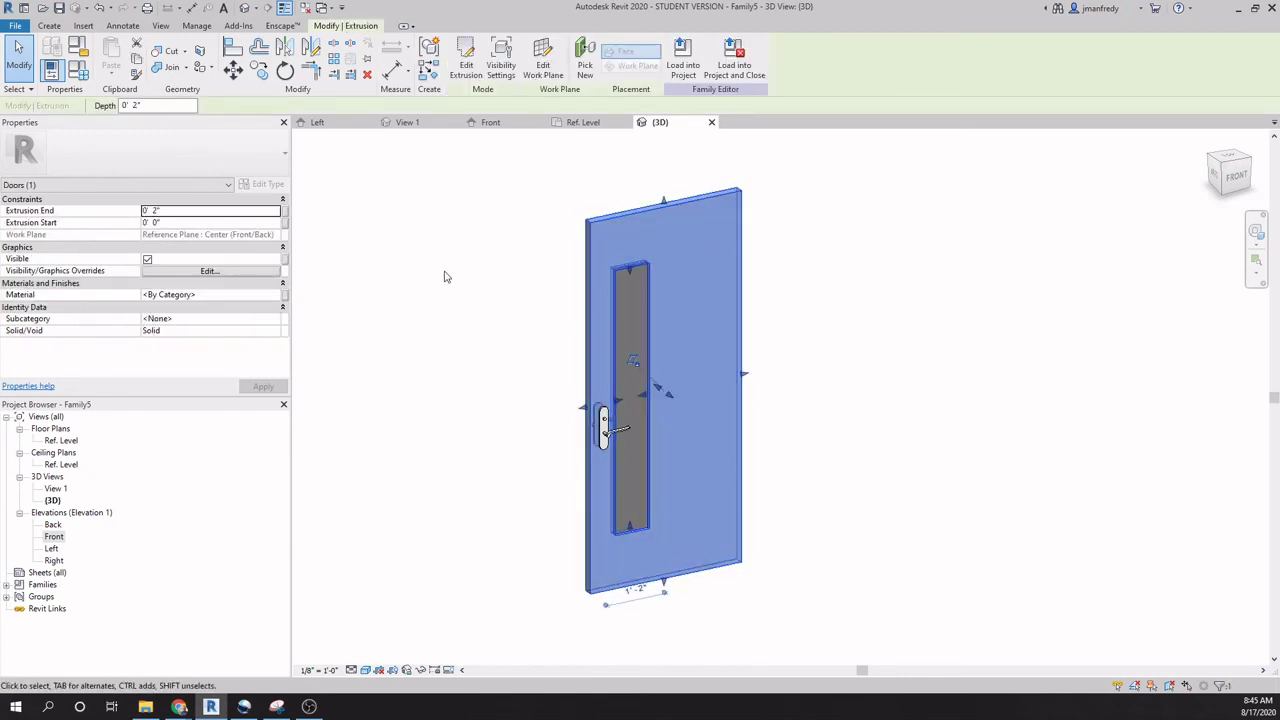
left_click(276, 319)
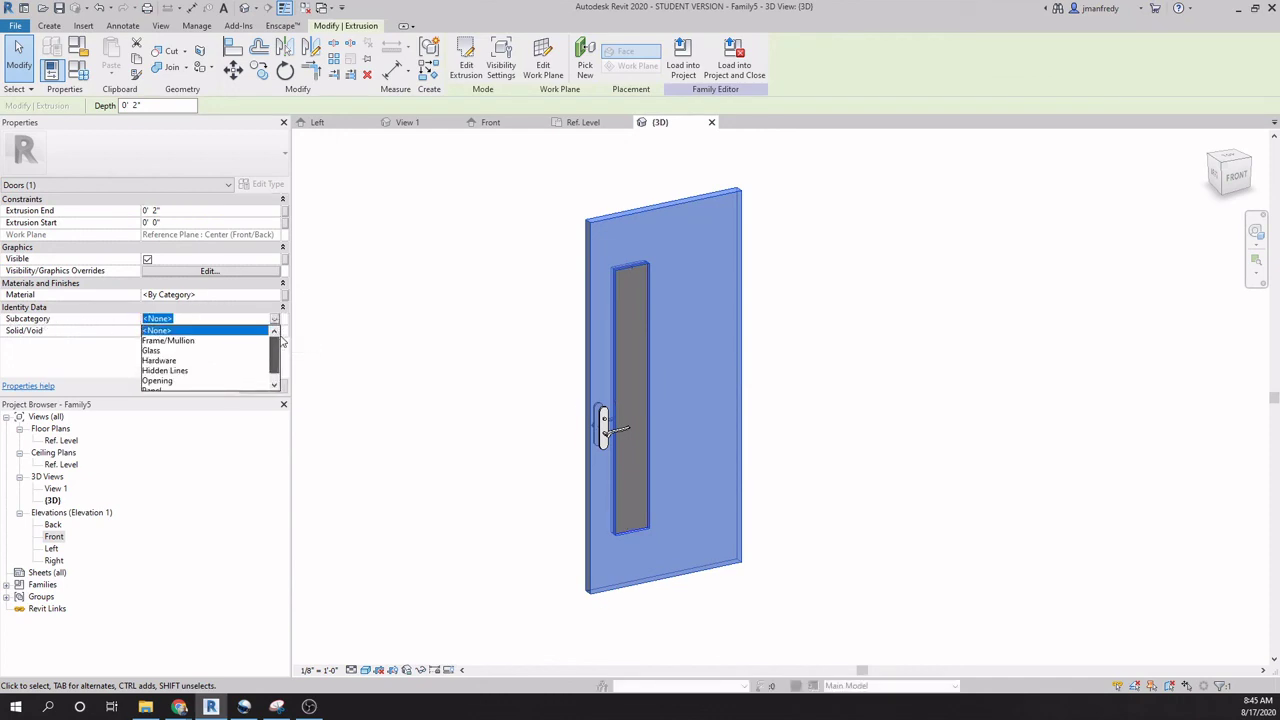
scroll(280, 365, "down", 1)
scroll(282, 372, "up", 1)
scroll(277, 382, "down", 1)
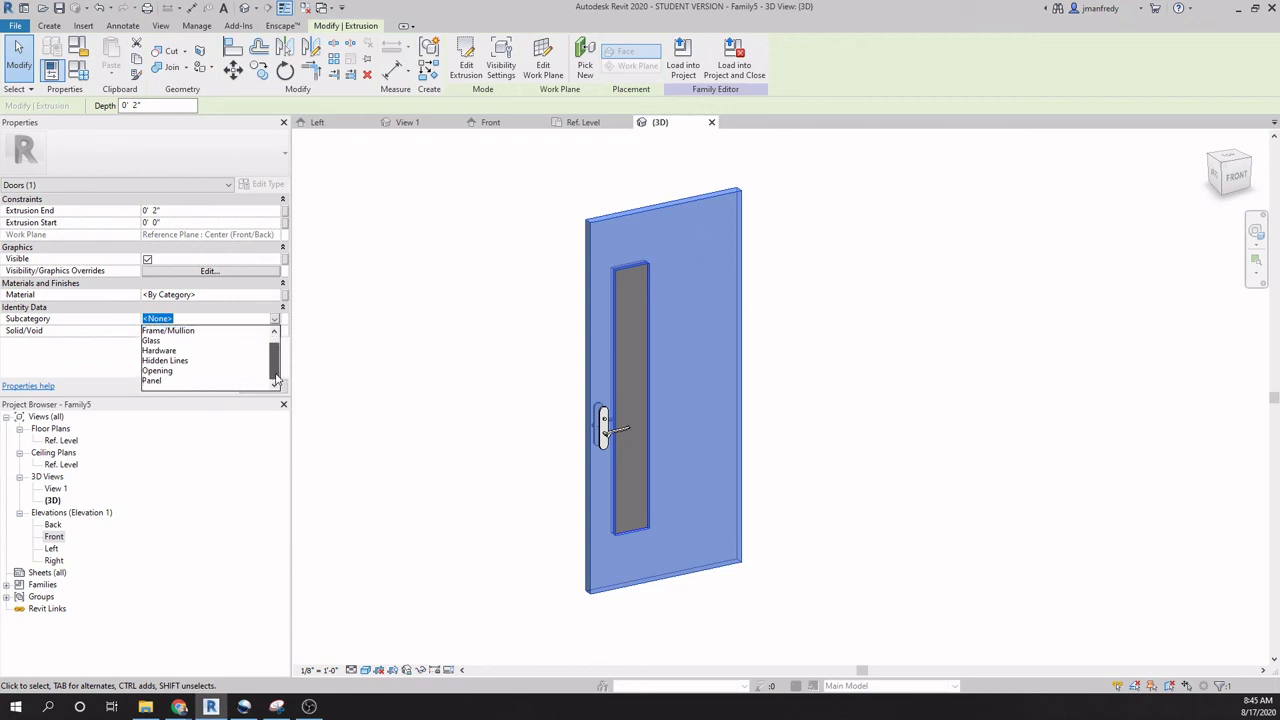
left_click(156, 381)
left_click(406, 384)
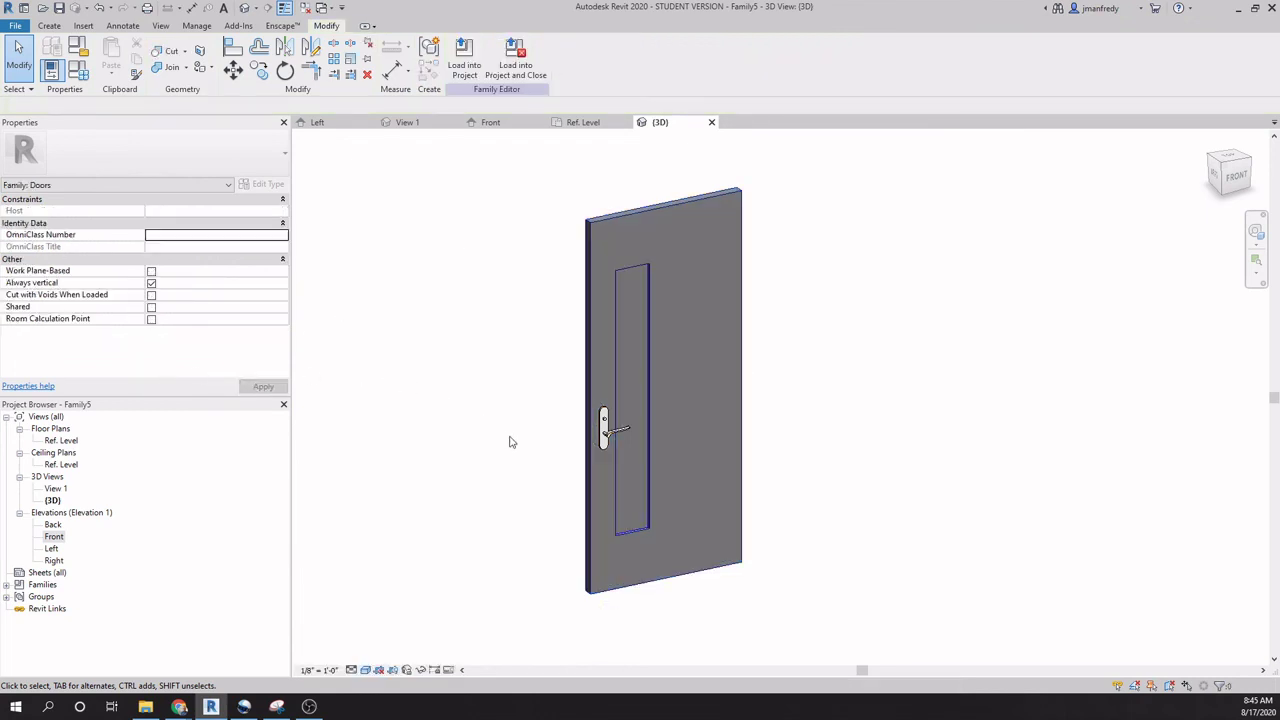
Switch the 3D view's visual style to Hidden Line.
middle_click_drag(550, 427, 492, 436, "shift")
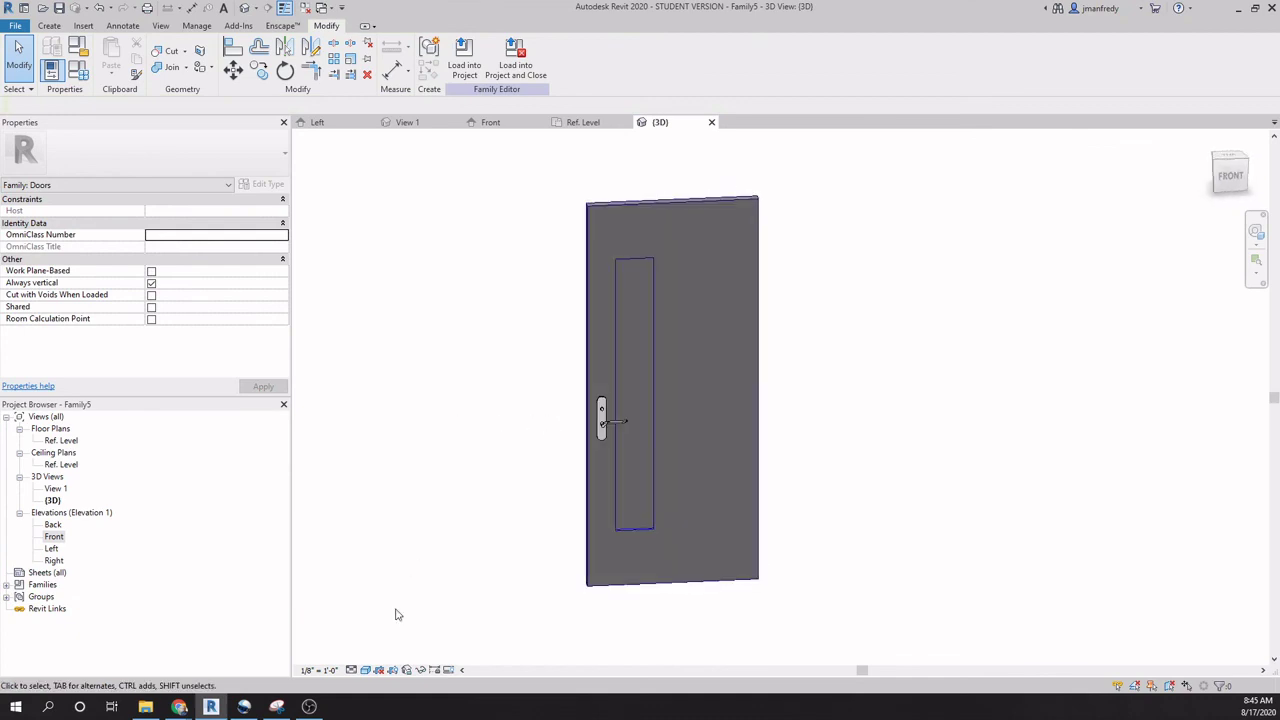
left_click(366, 670)
left_click(400, 603)
middle_click_drag(471, 466, 666, 529, "shift")
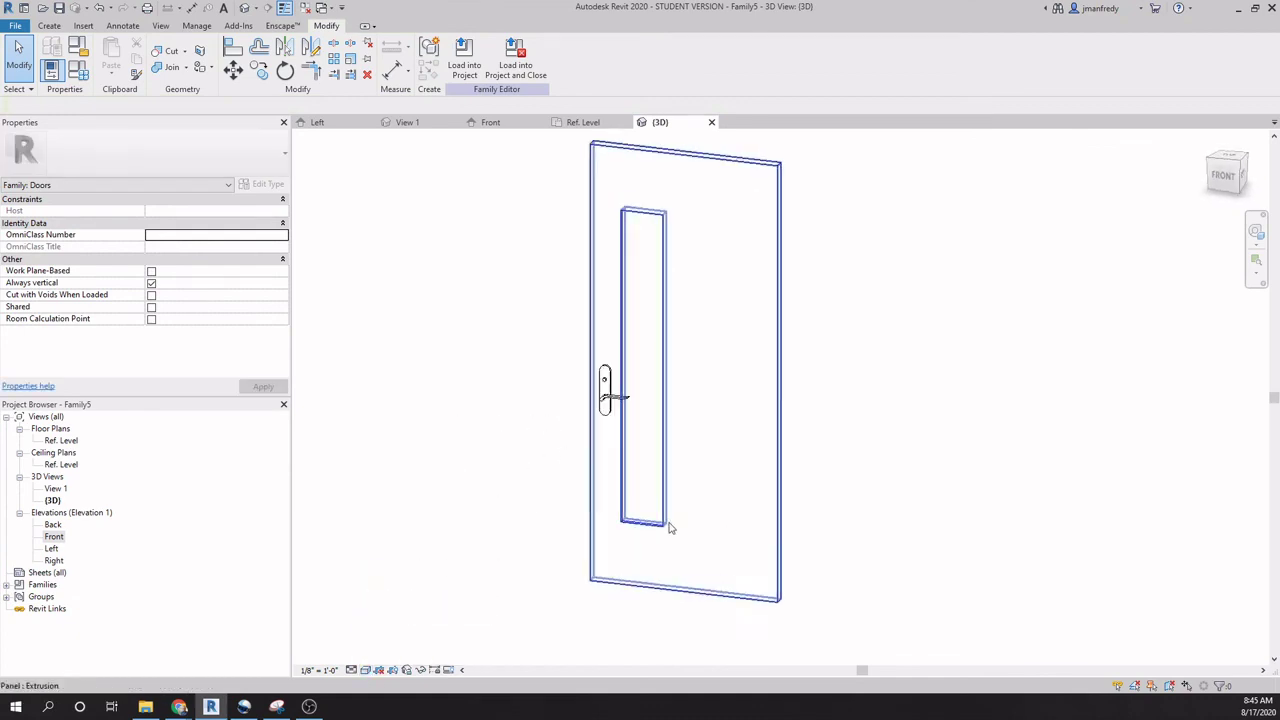
Assign the glass extrusion in the panel opening to the Glass subcategory.
left_click(636, 511)
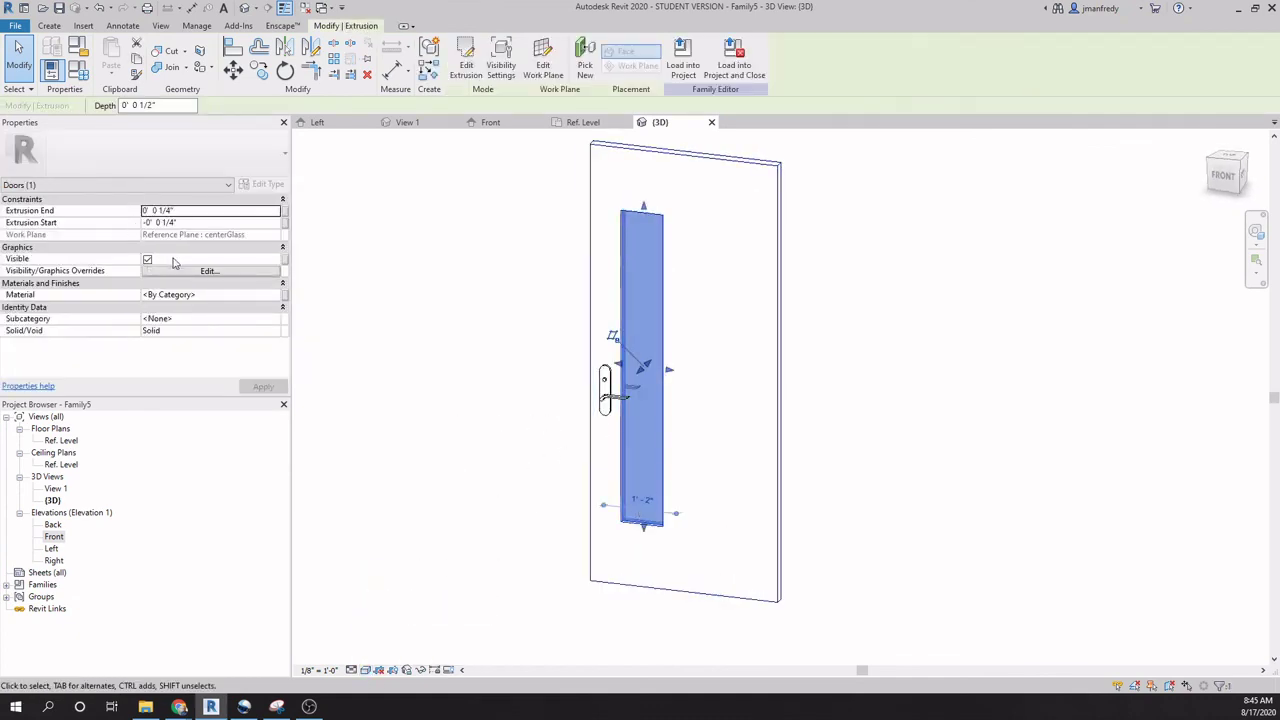
left_click(274, 318)
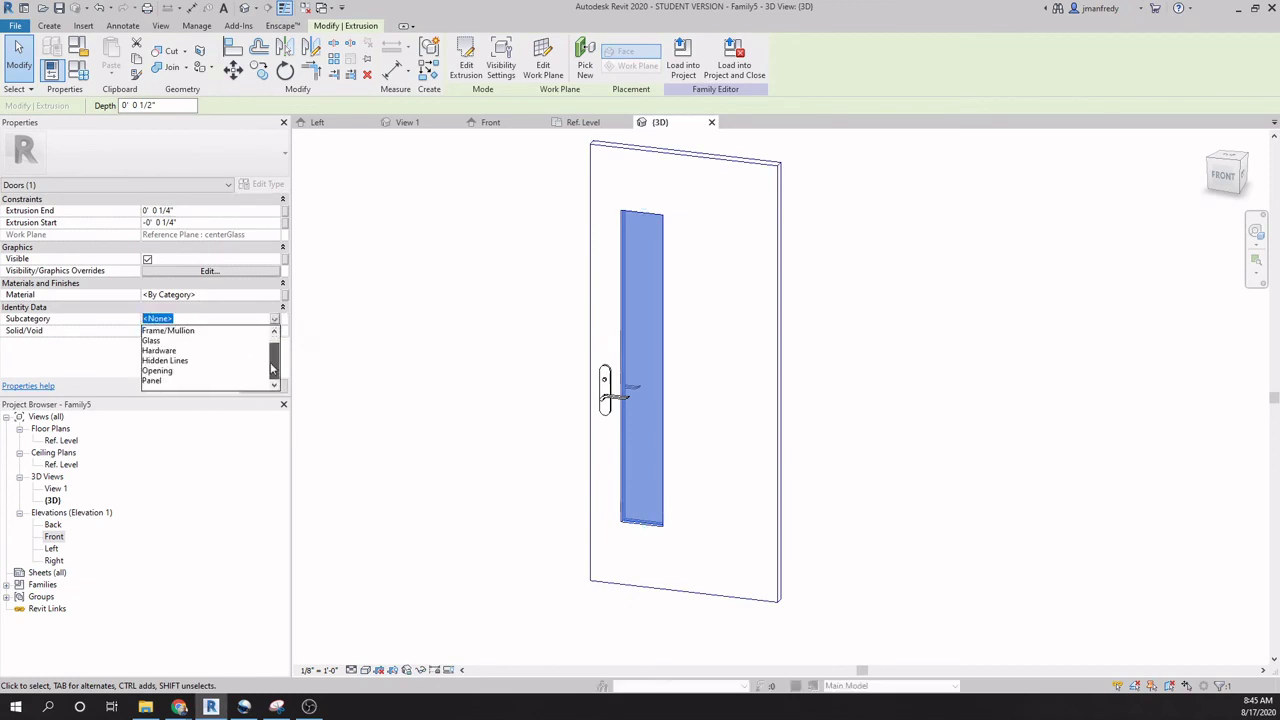
left_click(152, 350)
key("Escape")
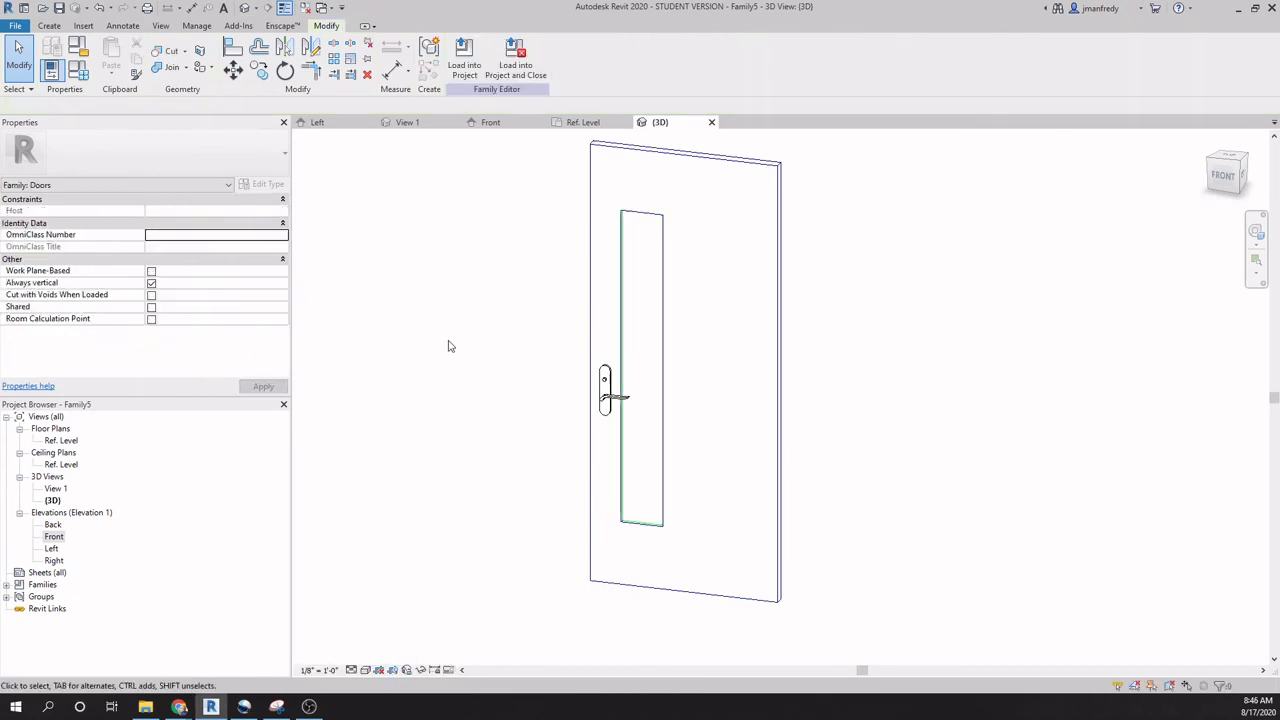
Examine the entry door handle's instance properties in the 3D view and deselect it without changes.
scroll(627, 541, "up", 5)
scroll(627, 541, "down", 5)
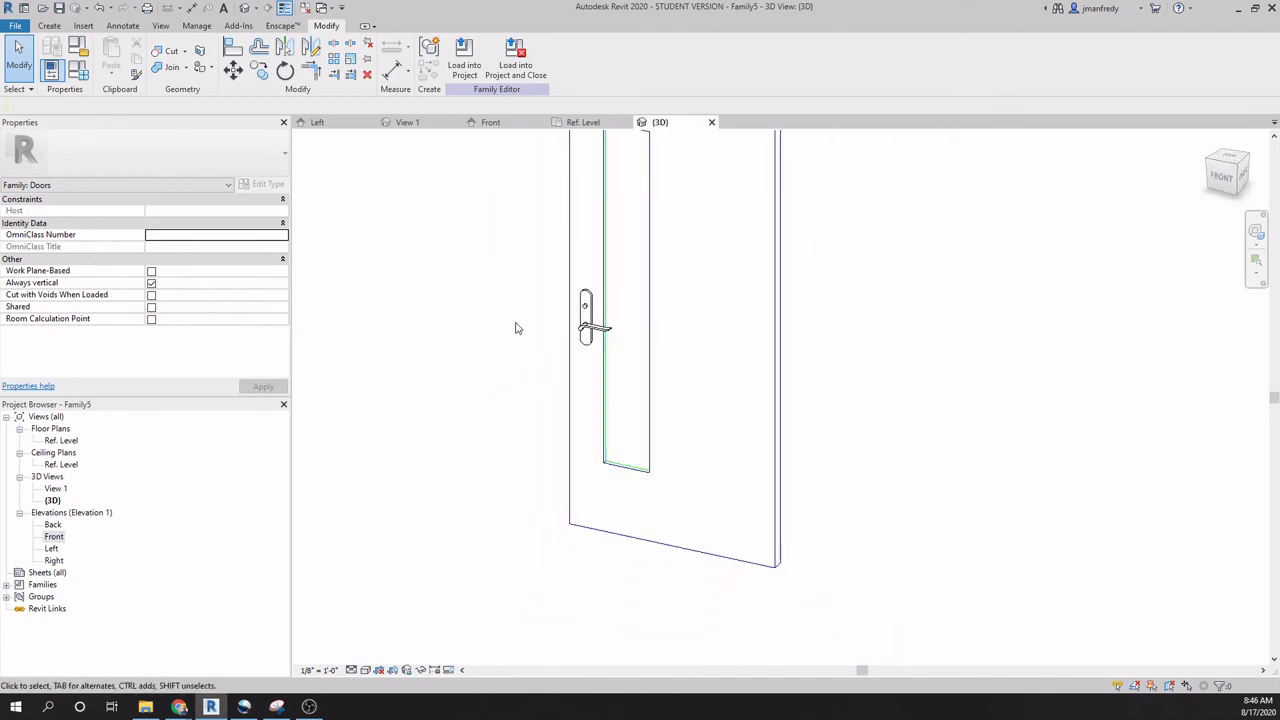
left_click(588, 322)
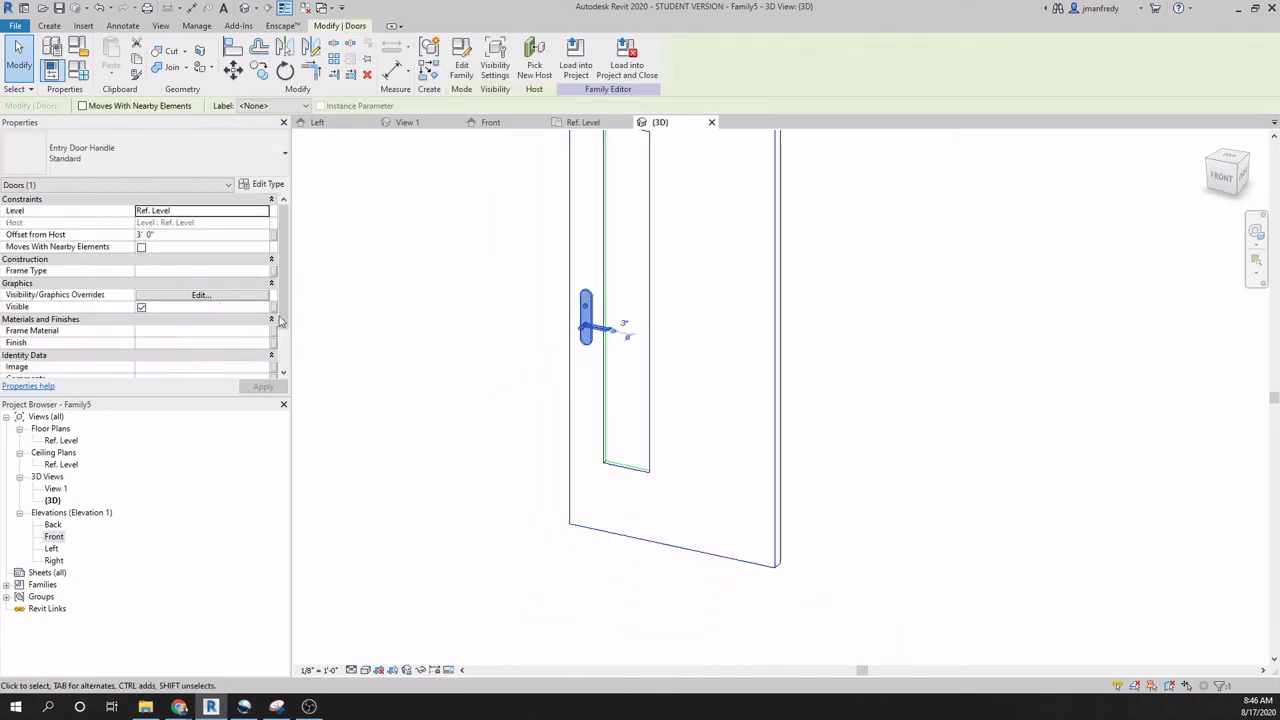
left_click_drag(282, 320, 284, 362)
scroll(284, 340, "up", 3)
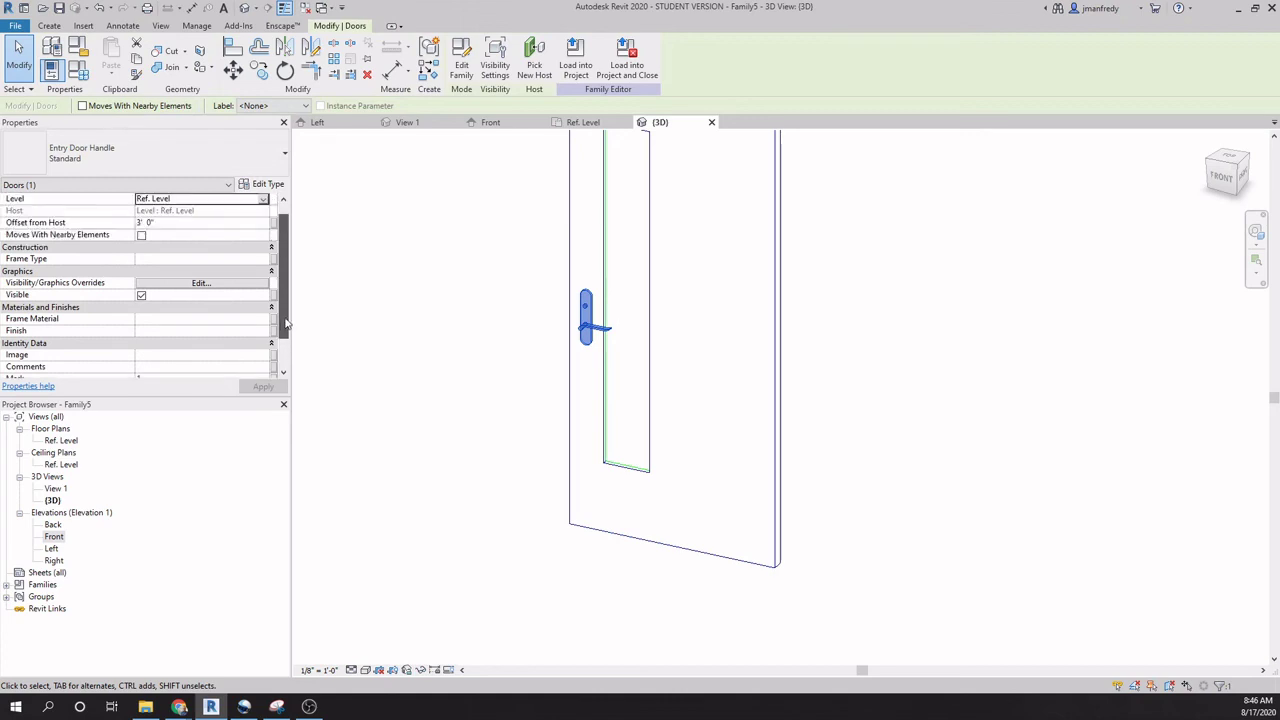
left_click(452, 325)
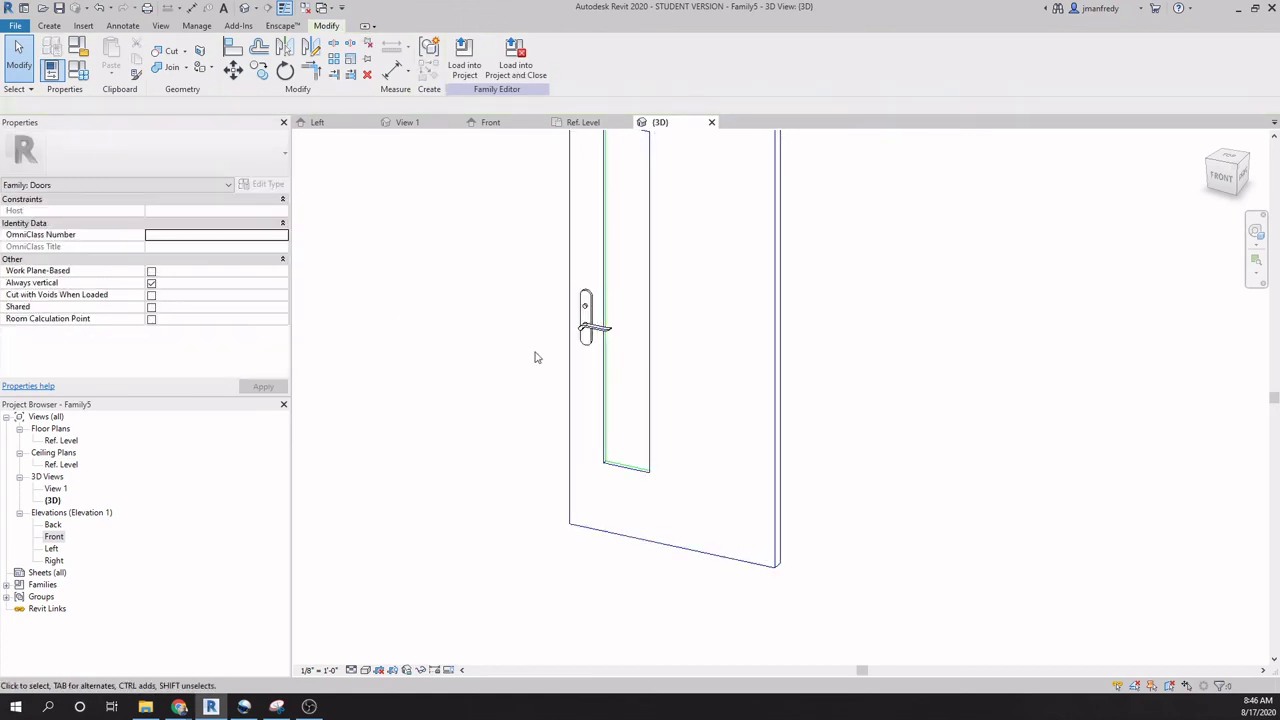
Review the family's type parameters and the door panel extrusion's material property.
scroll(535, 360, "down", 4)
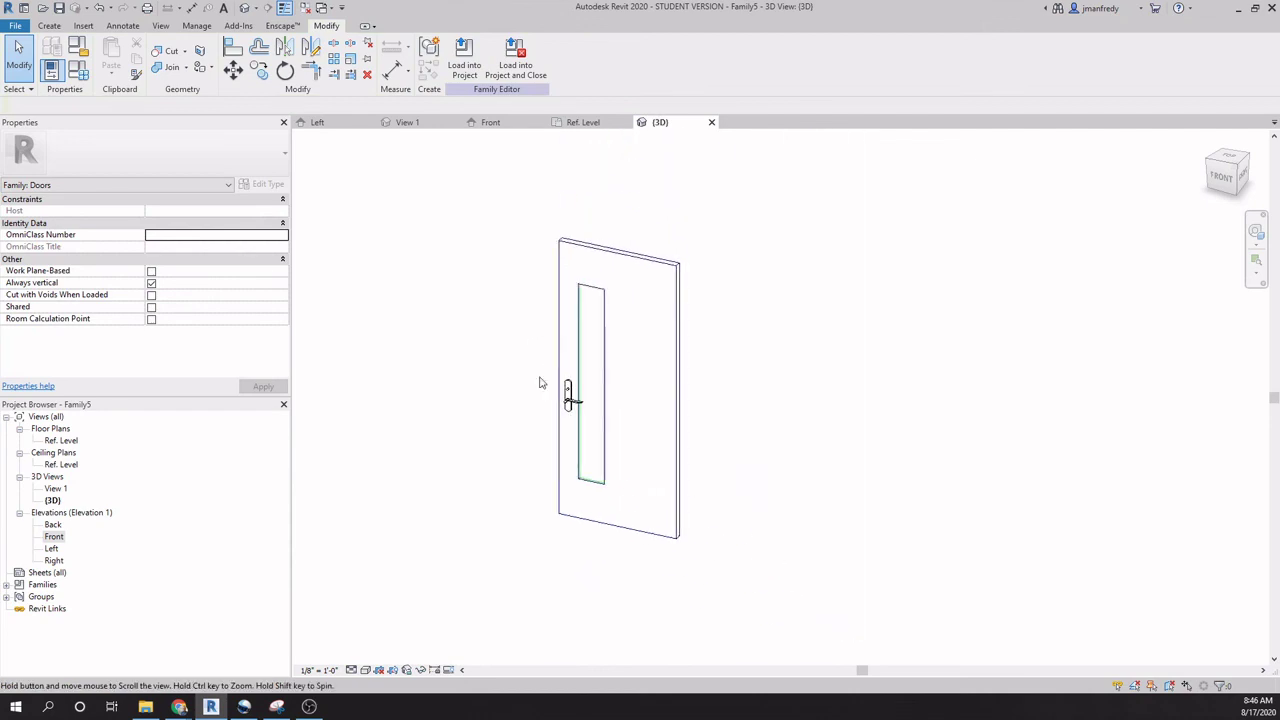
middle_click_drag(540, 383, 588, 345, "shift")
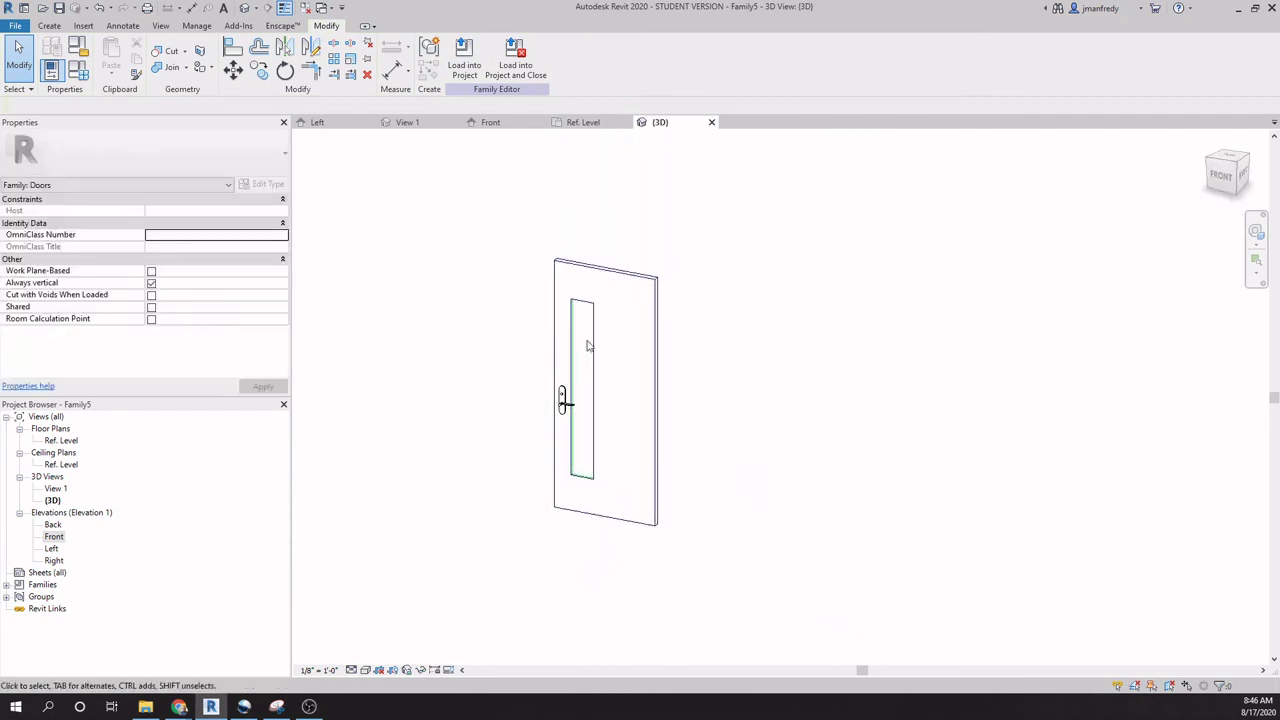
scroll(532, 344, "up", 2)
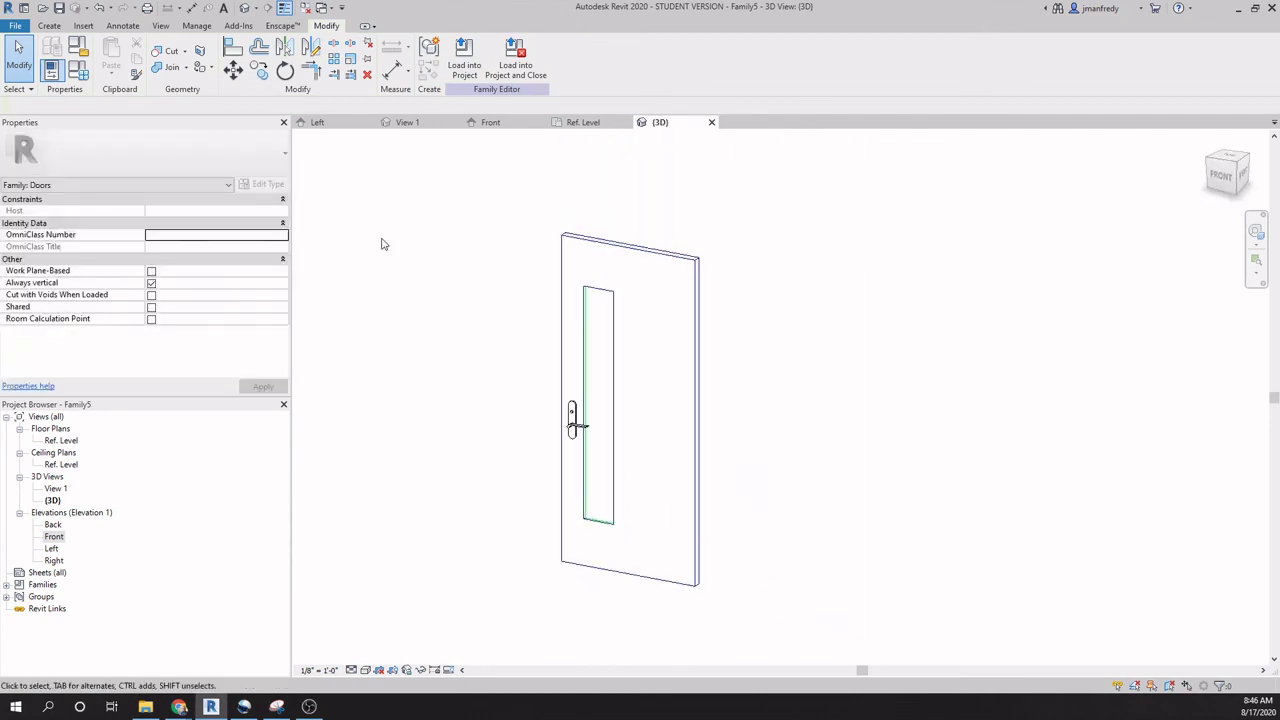
left_click(78, 70)
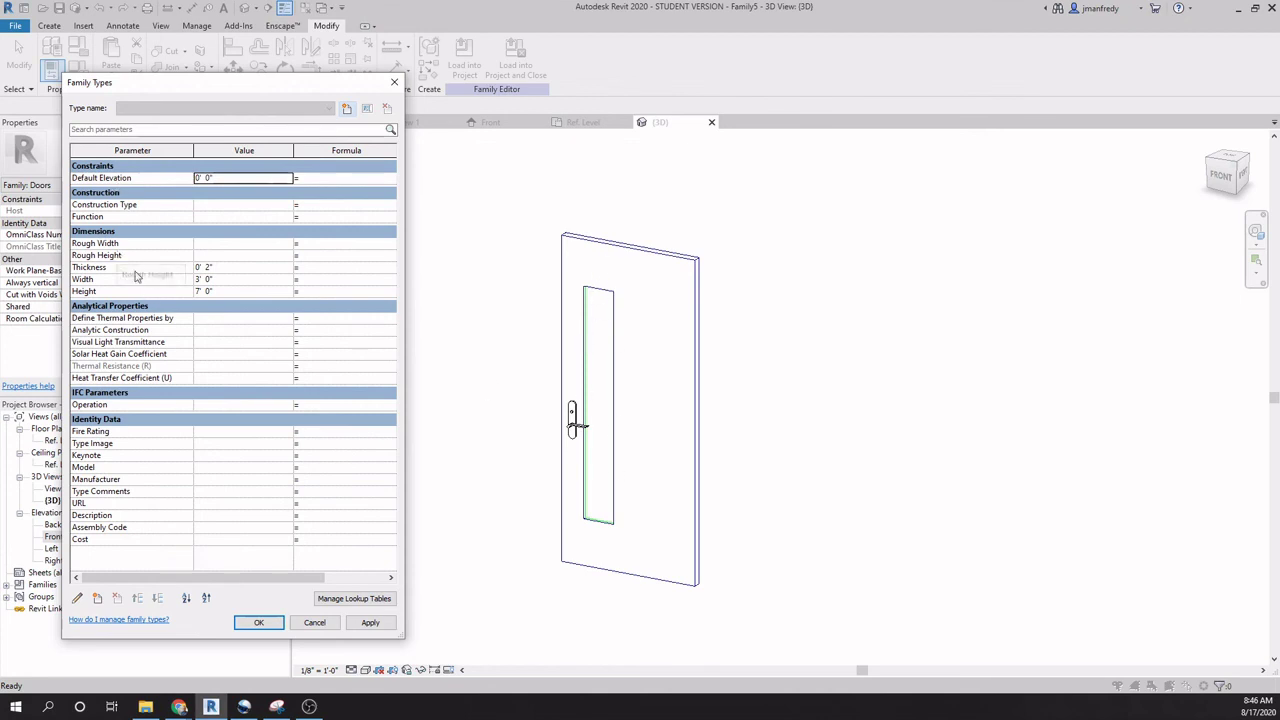
left_click(315, 623)
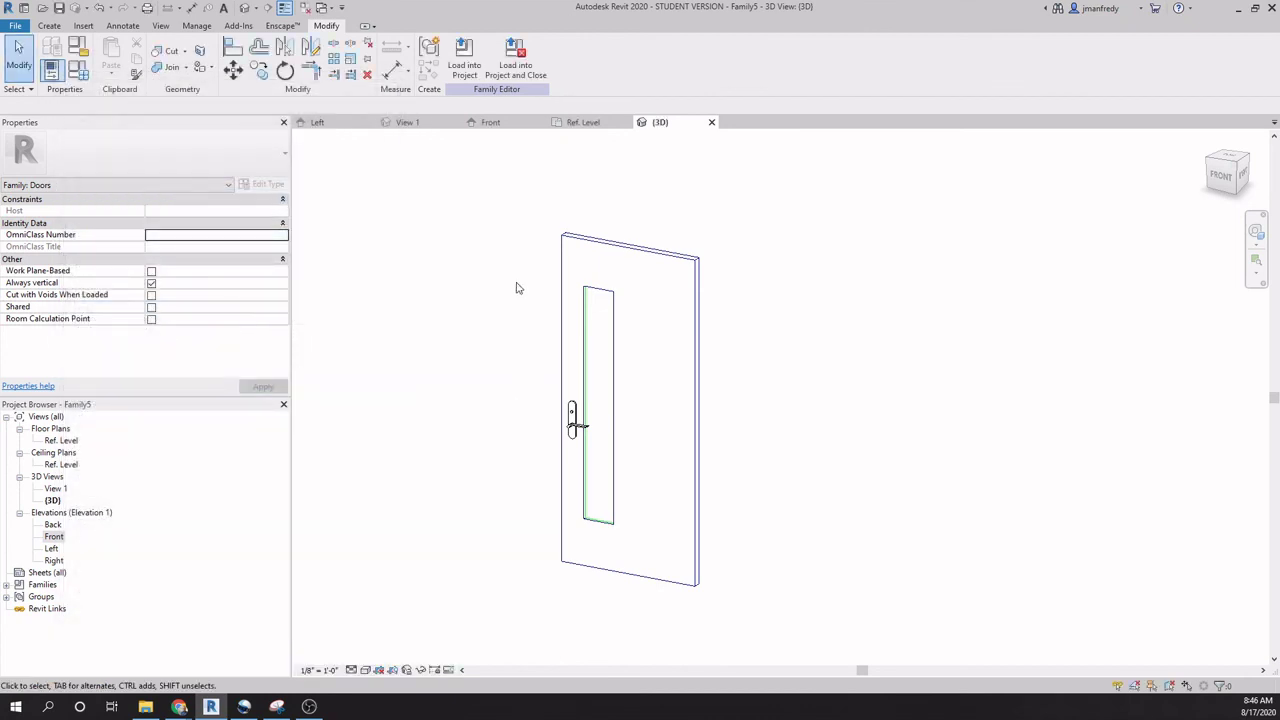
left_click(586, 244)
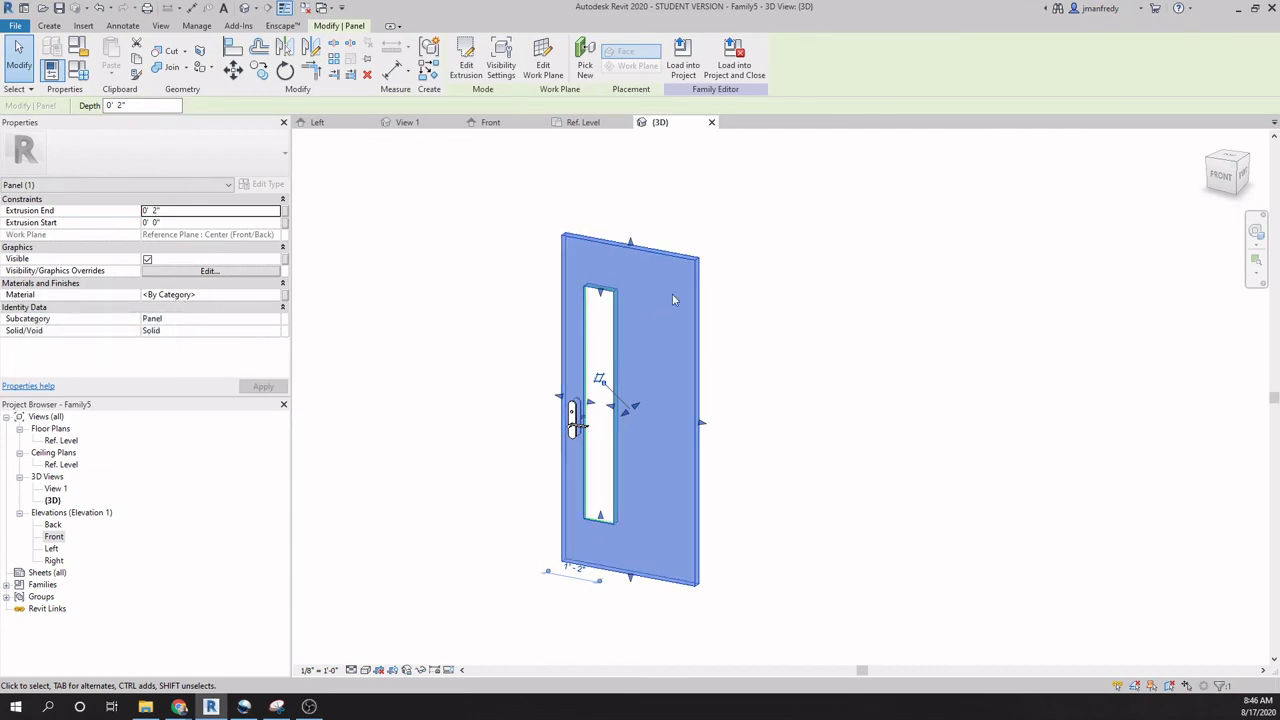
left_click(239, 295)
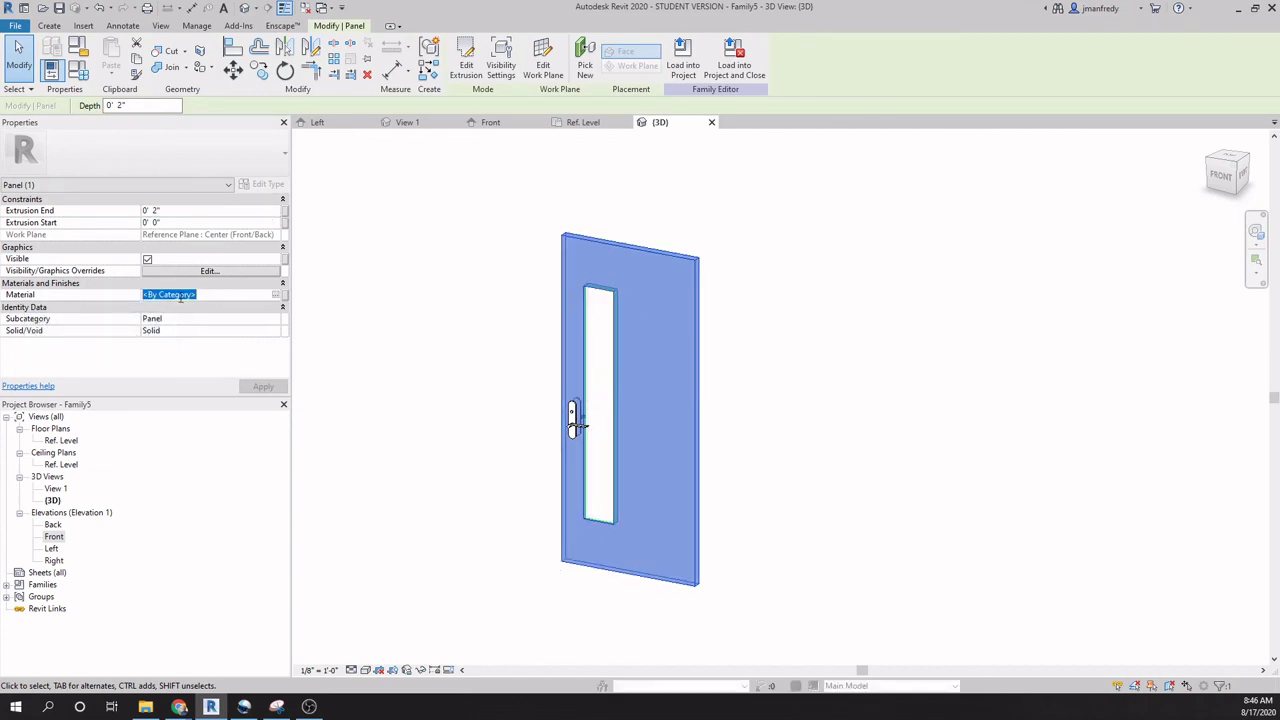
key("f")
key("t")
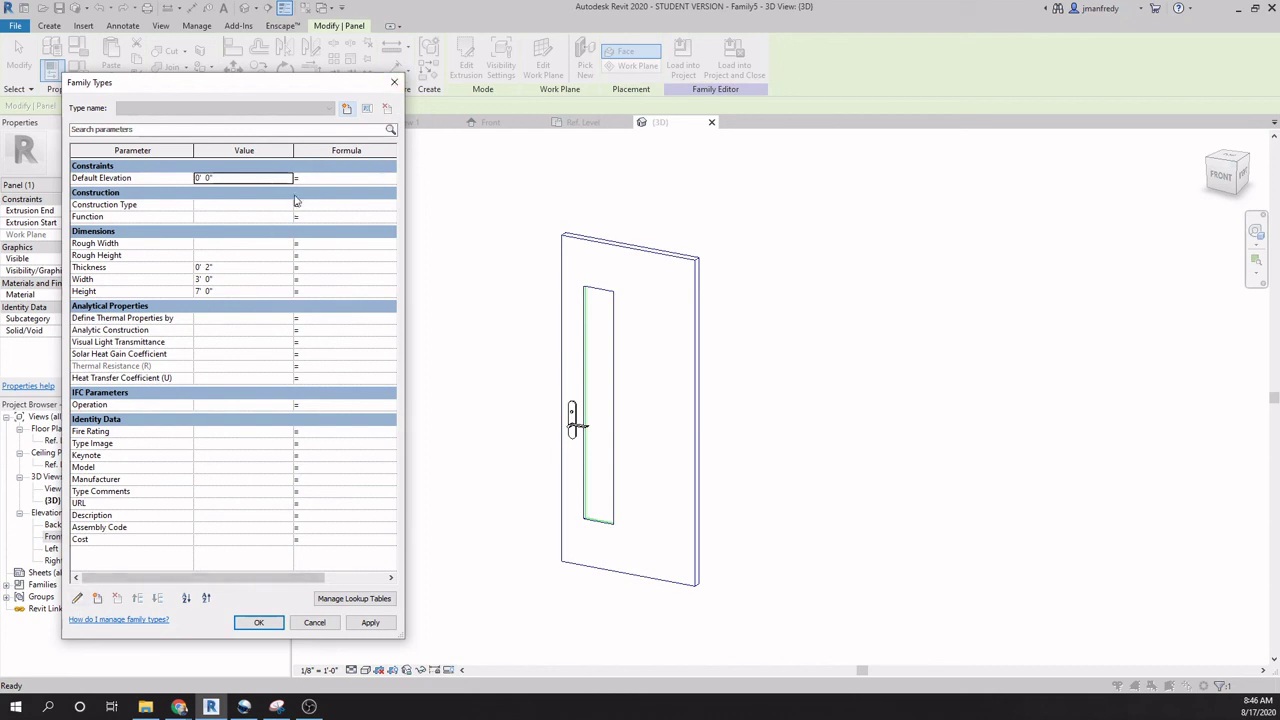
left_click(394, 82)
left_click(457, 277)
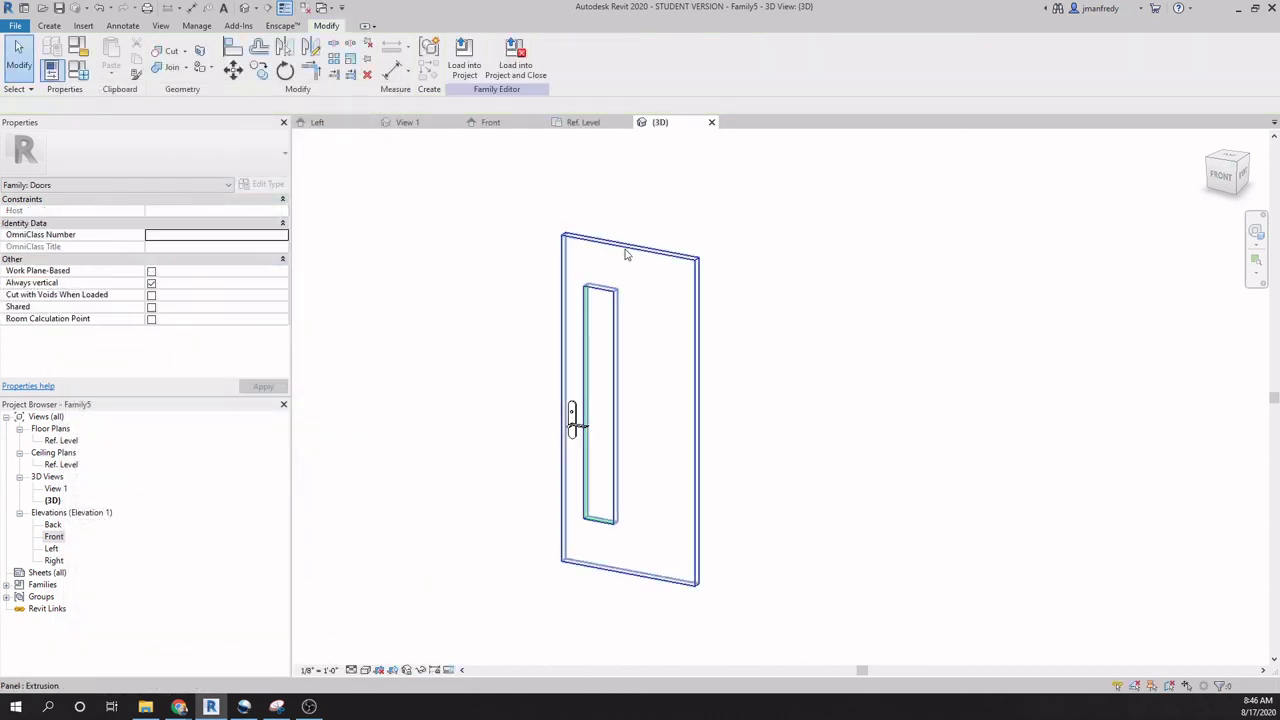
Associate the door panel's material with a new type parameter named doorPanelMaterial under Materials and Finishes.
left_click(625, 252)
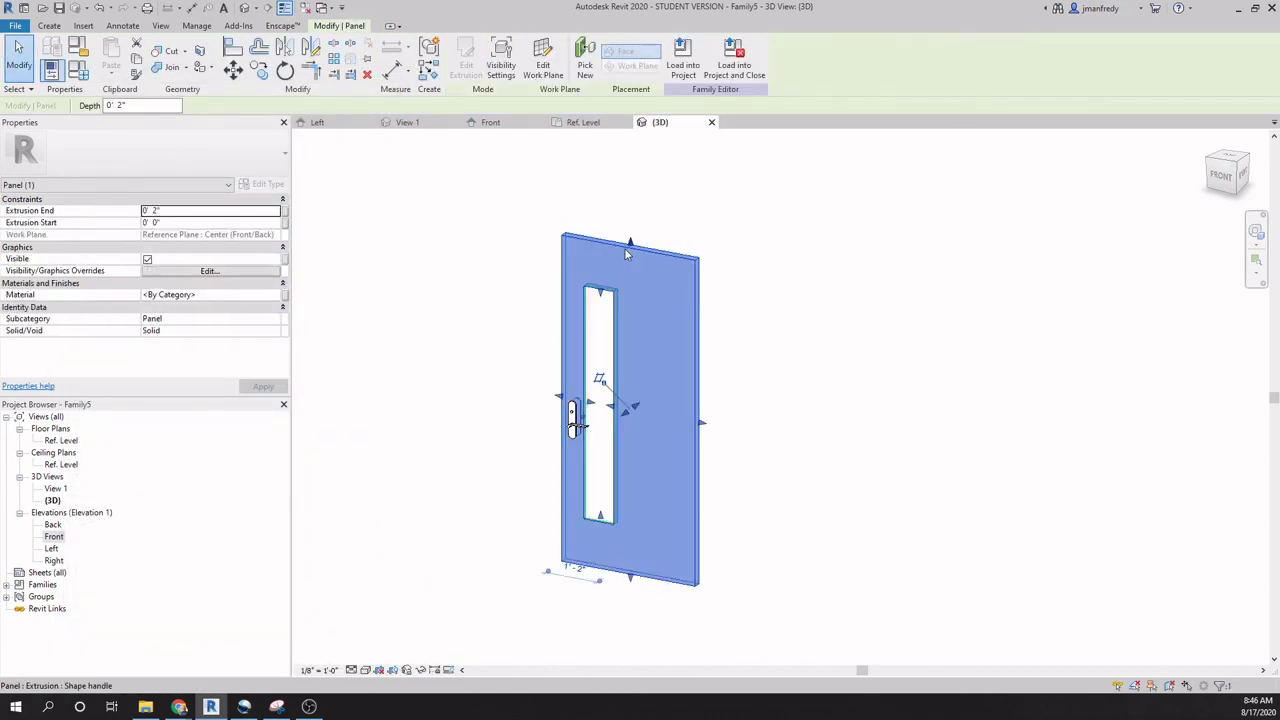
left_click(286, 300)
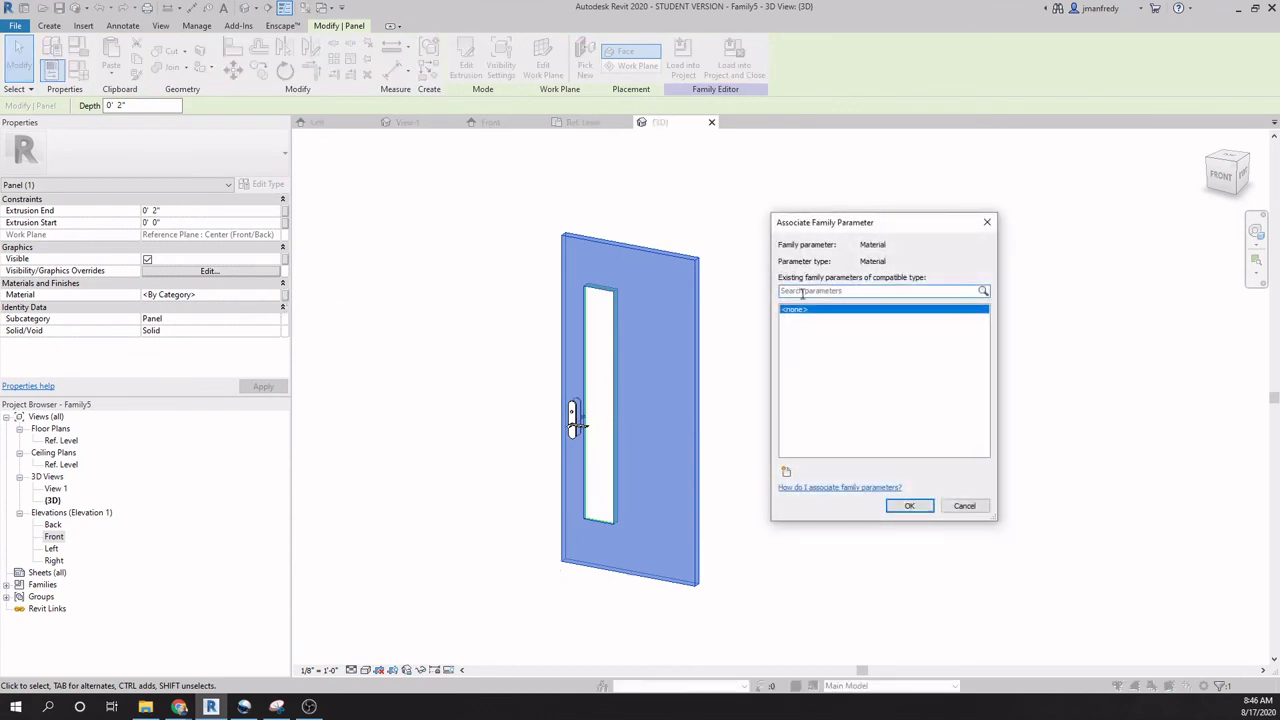
left_click(786, 473)
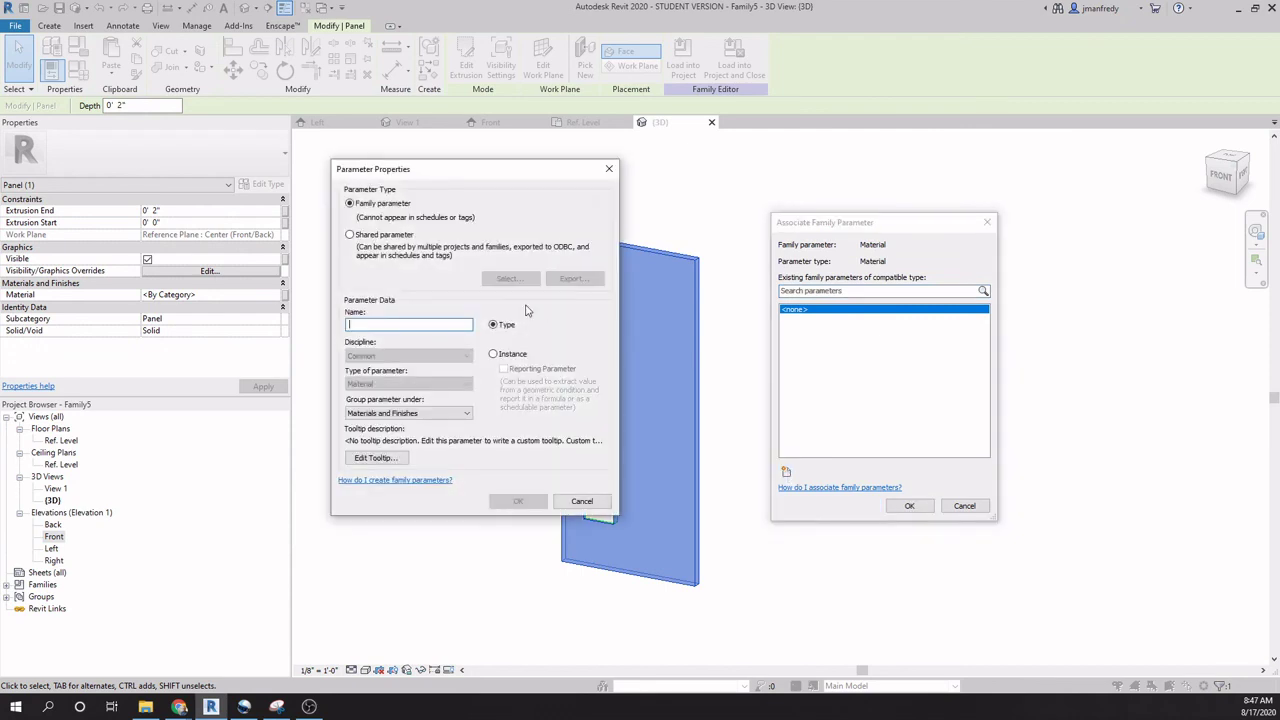
type("doorPanelMaterial")
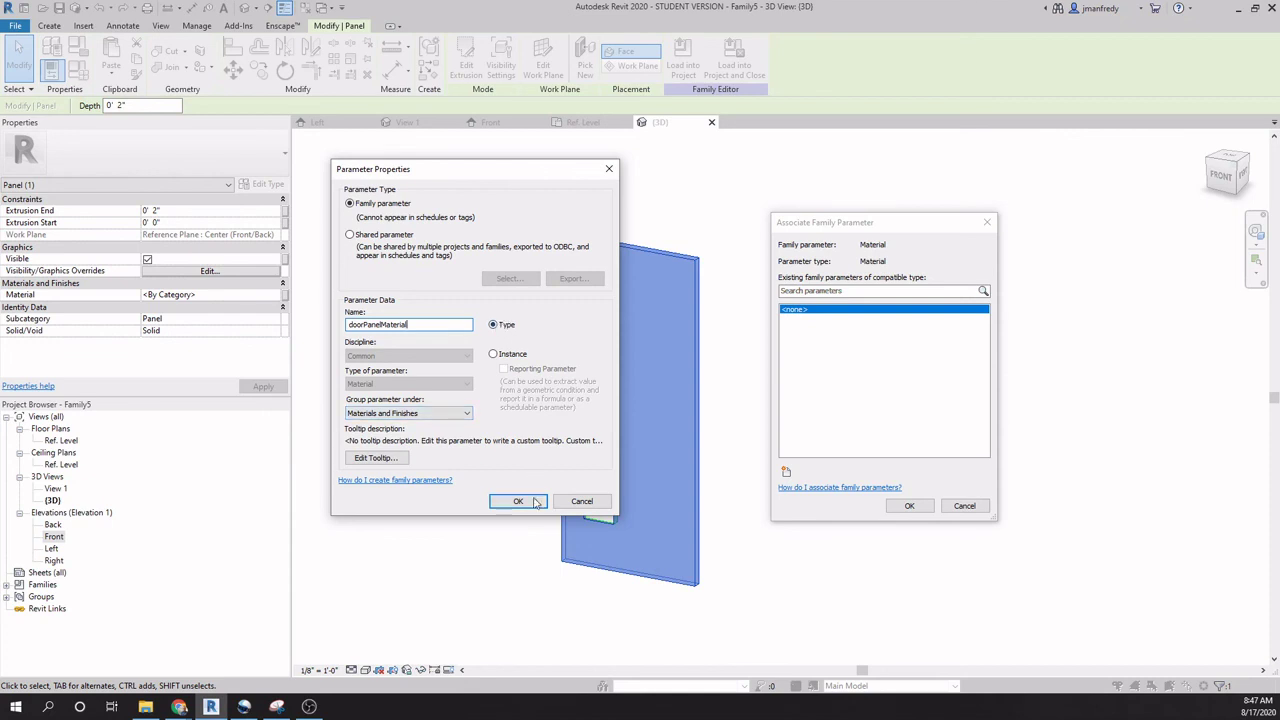
left_click(516, 501)
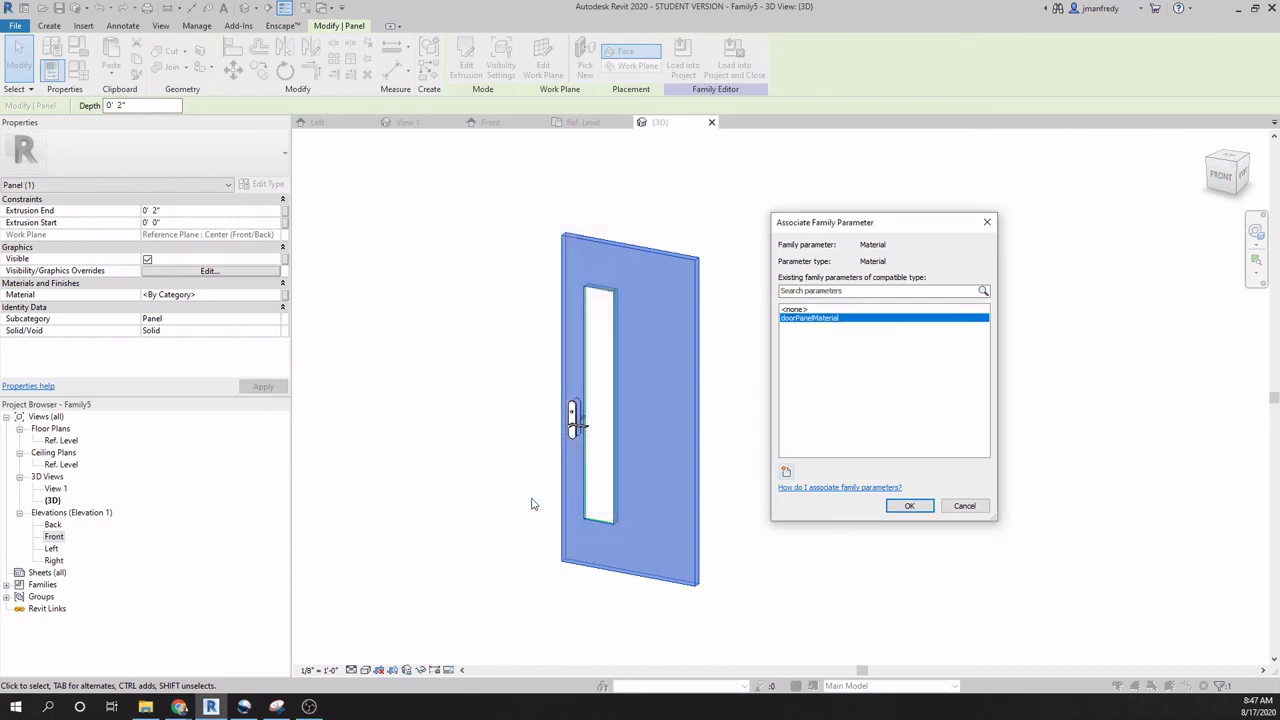
left_click(905, 506)
left_click(428, 277)
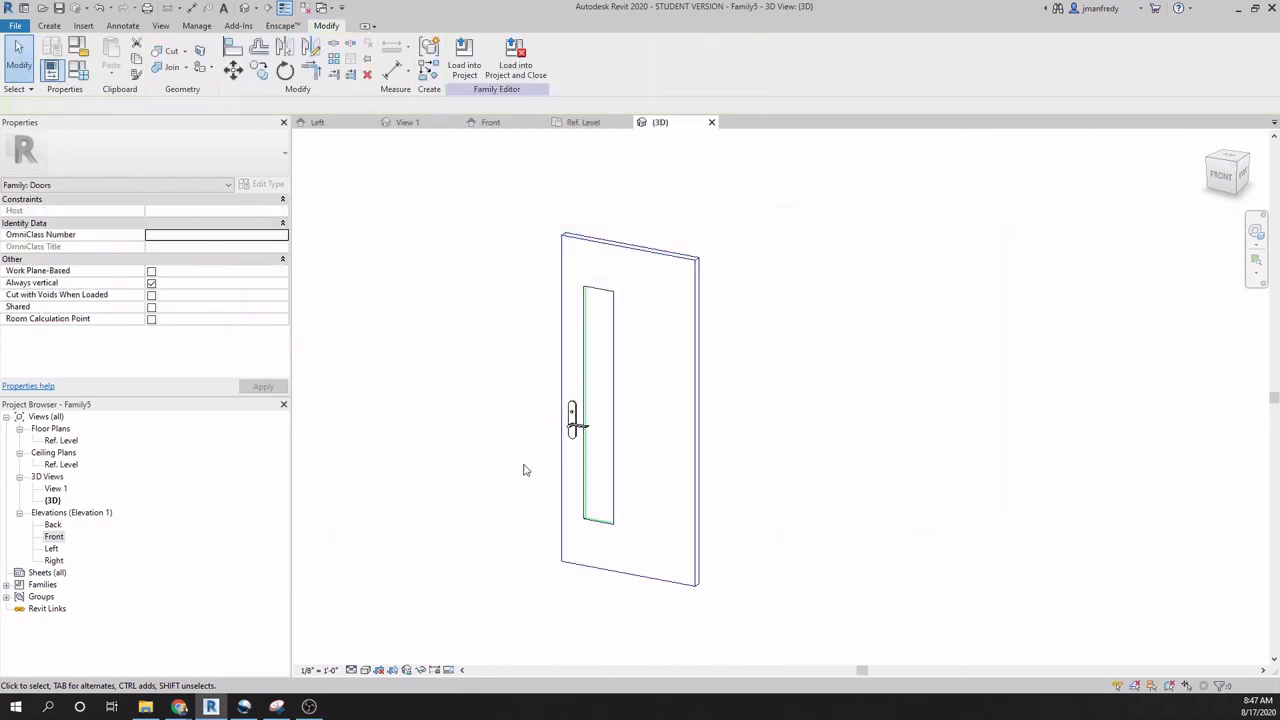
Associate the glass extrusion's material with a new type parameter named doorPanelGlassMaterial under Materials and Finishes.
left_click(594, 379)
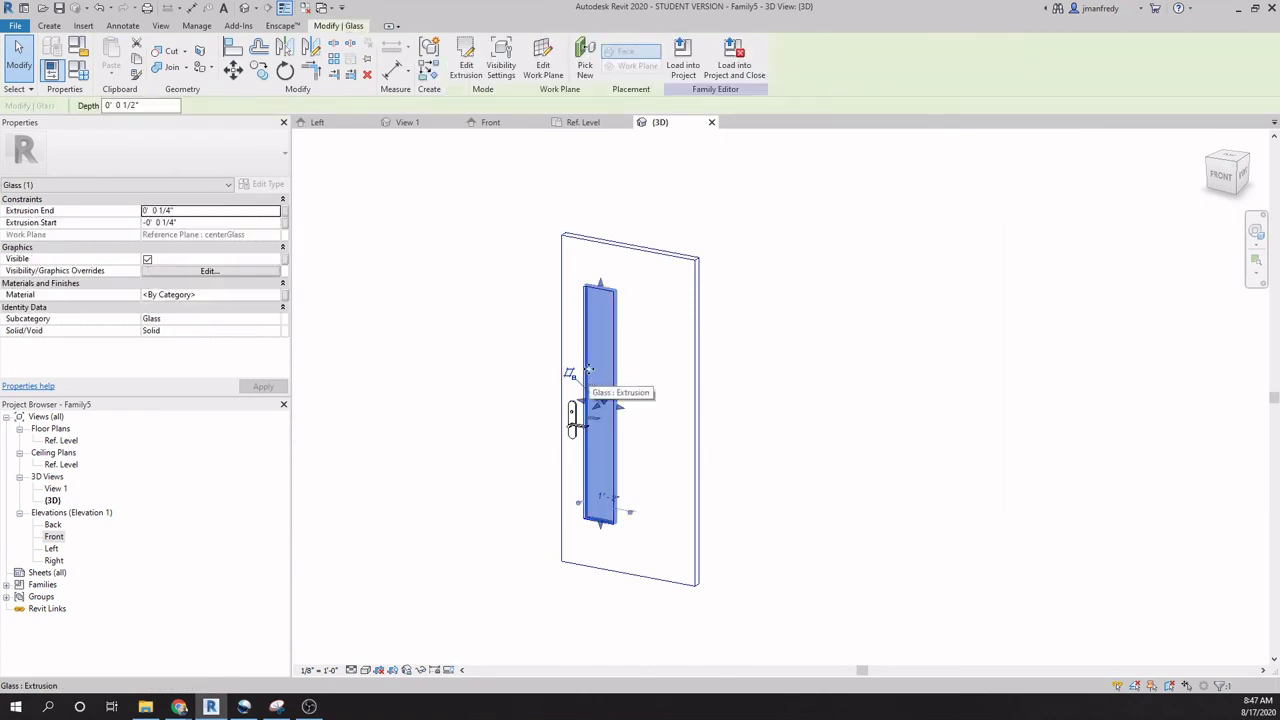
left_click(284, 297)
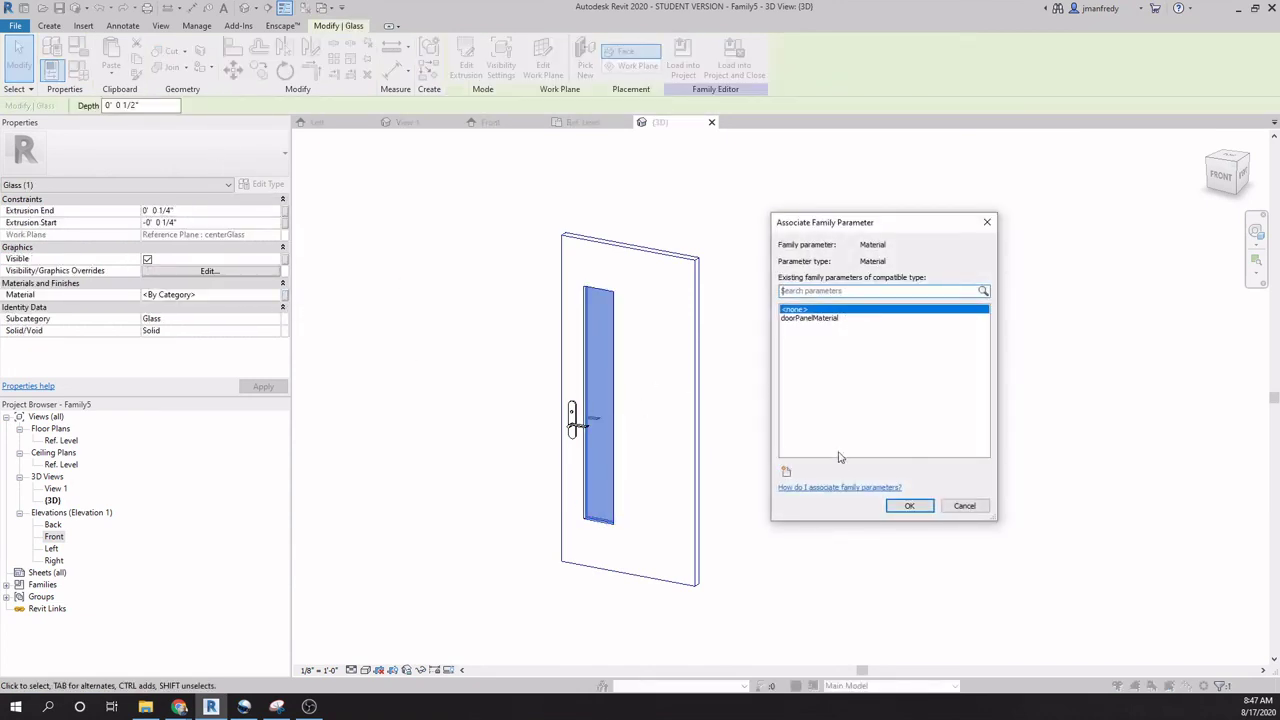
left_click(786, 473)
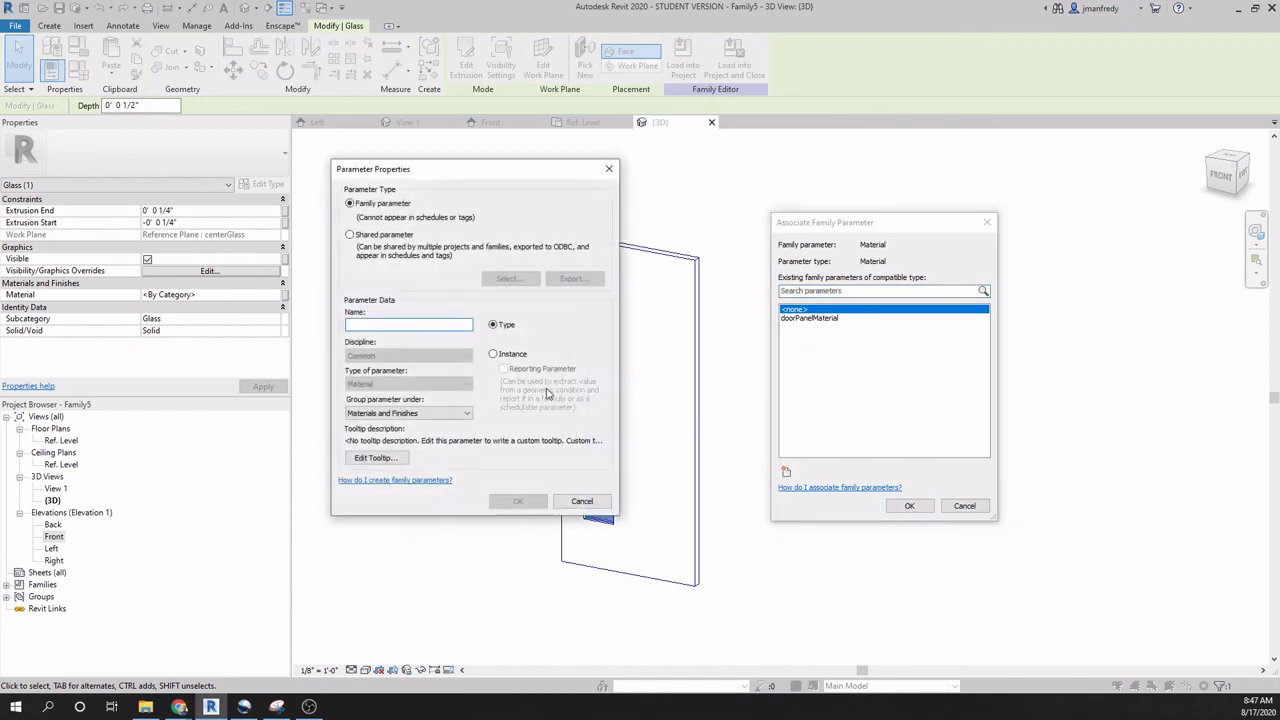
type("doorGlassMater")
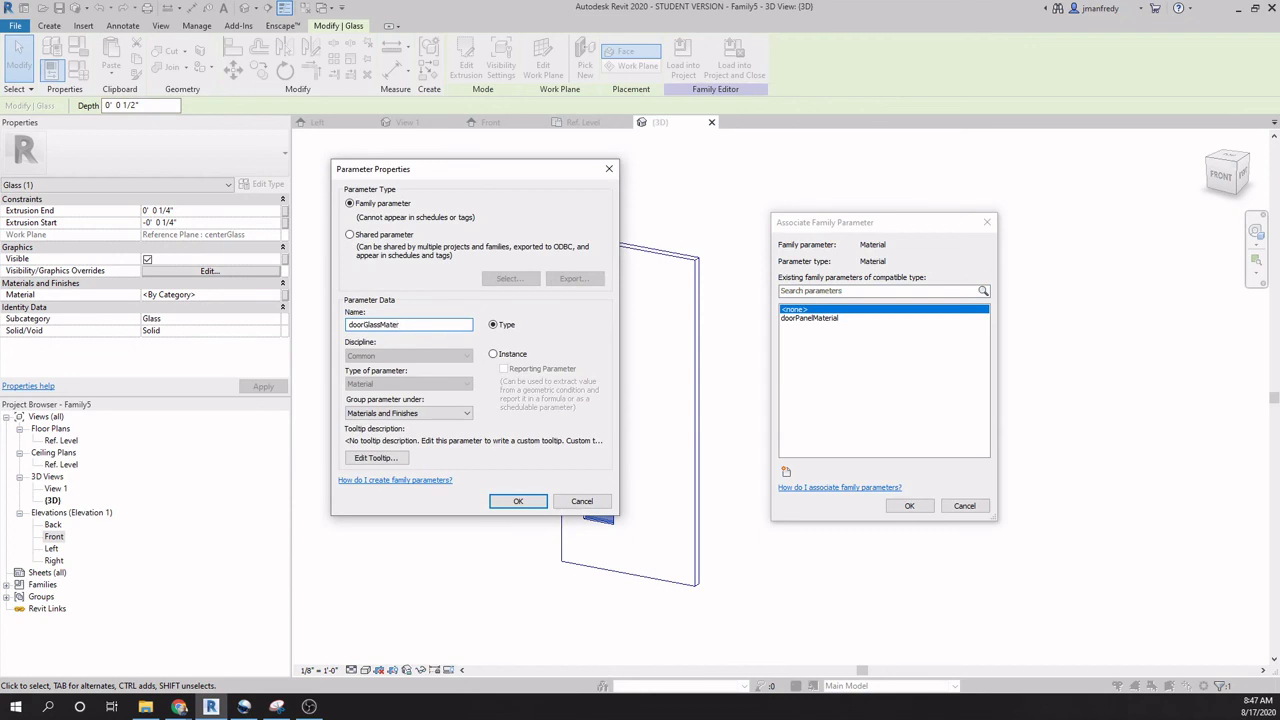
left_click(367, 324)
type("Panel")
left_click(519, 500)
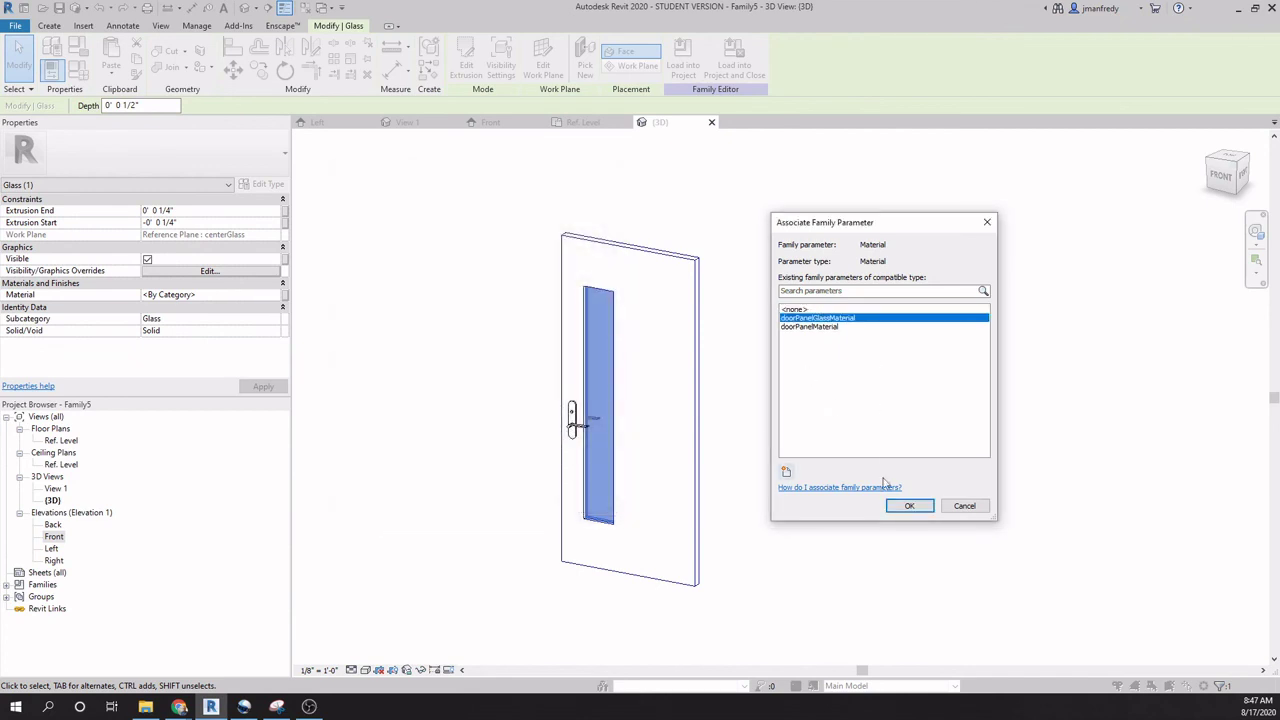
left_click(906, 506)
left_click(463, 401)
Check the Handle Material in the door handle's type properties and review the family's type parameters.
left_click(572, 418)
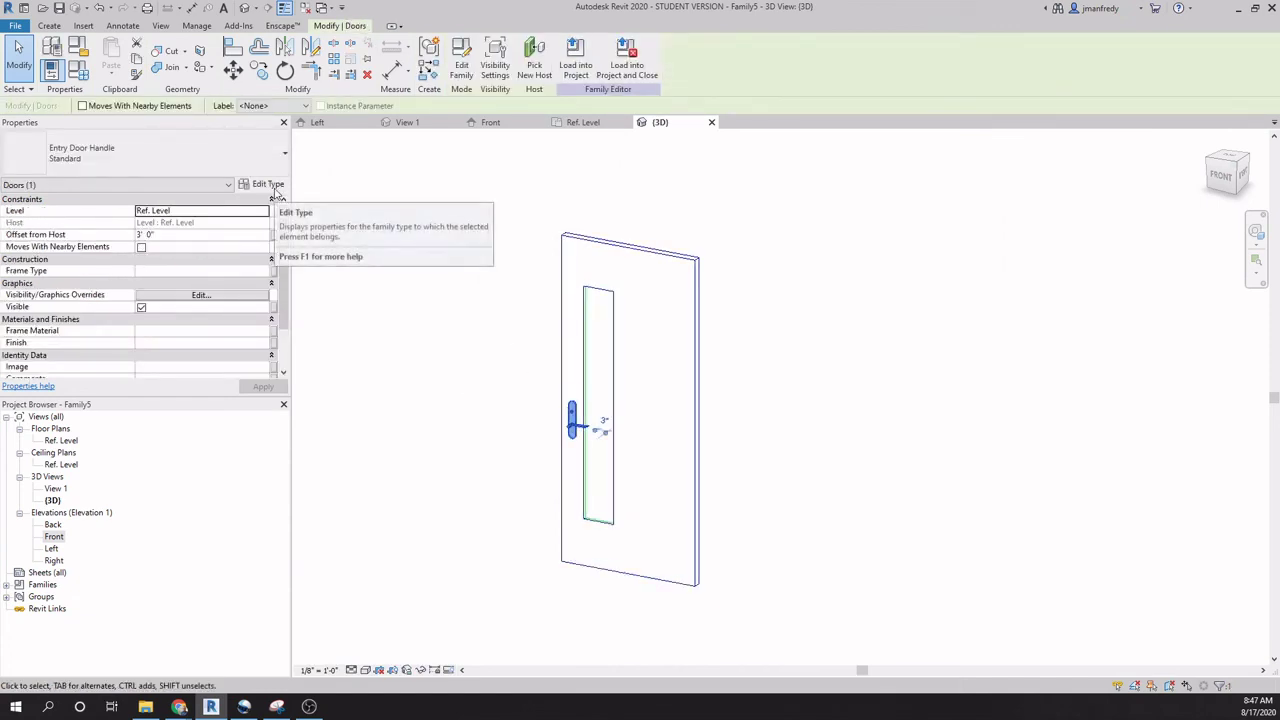
left_click(275, 188)
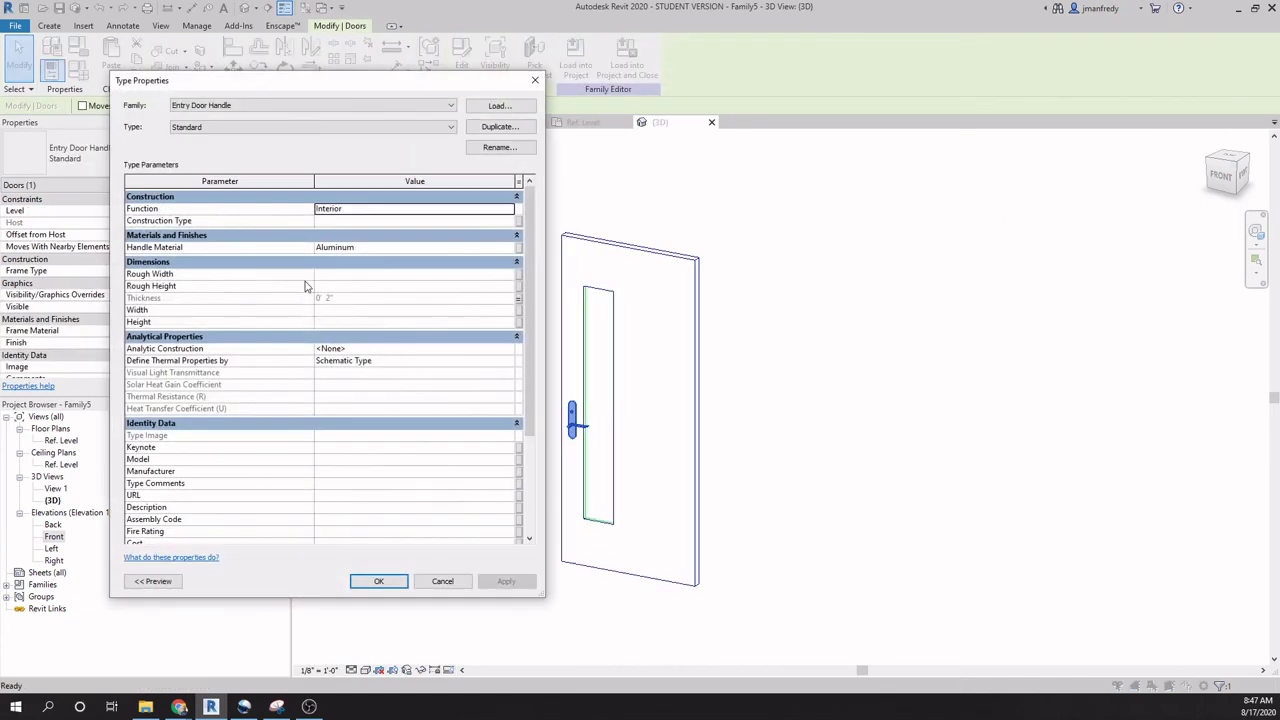
left_click(394, 248)
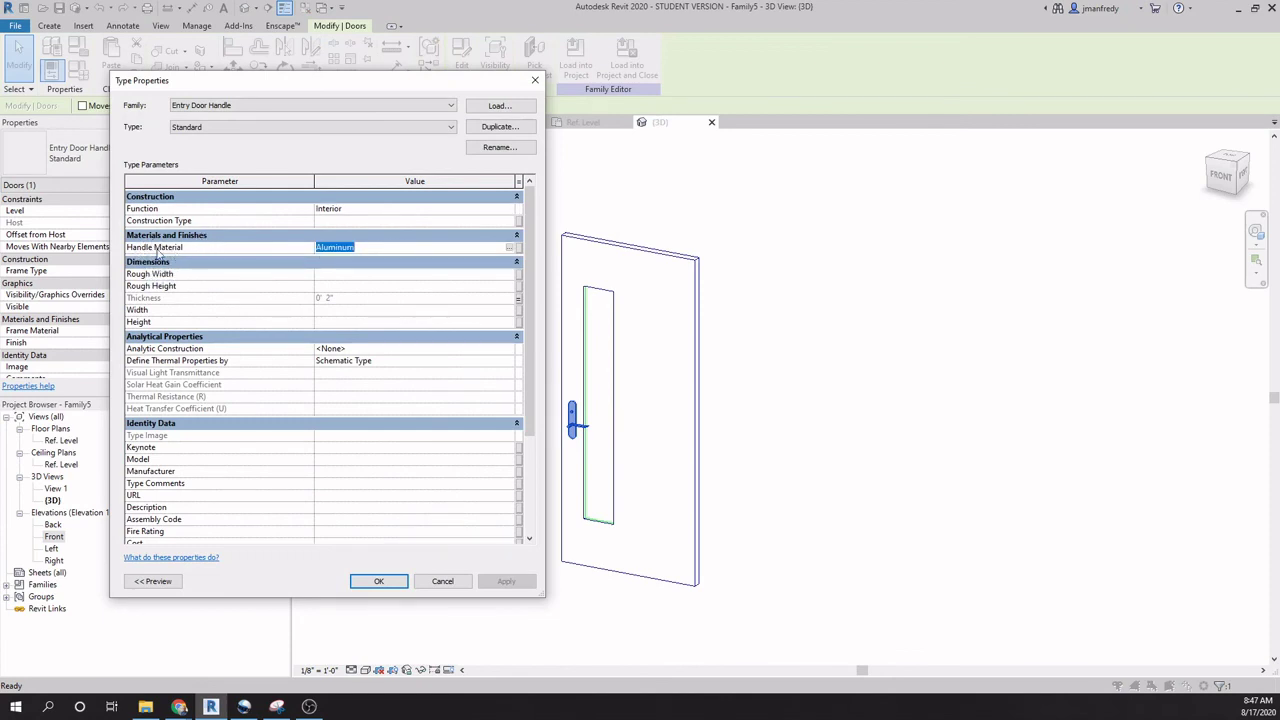
left_click(443, 582)
left_click(451, 305)
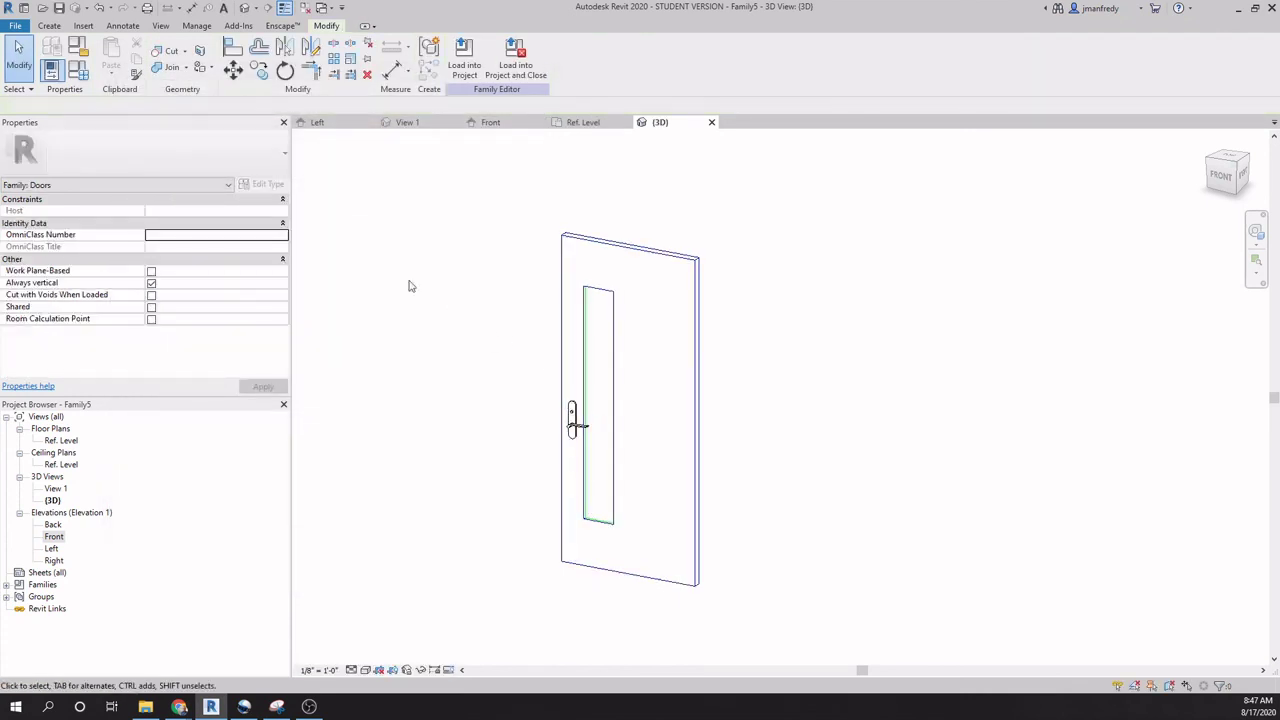
left_click(78, 72)
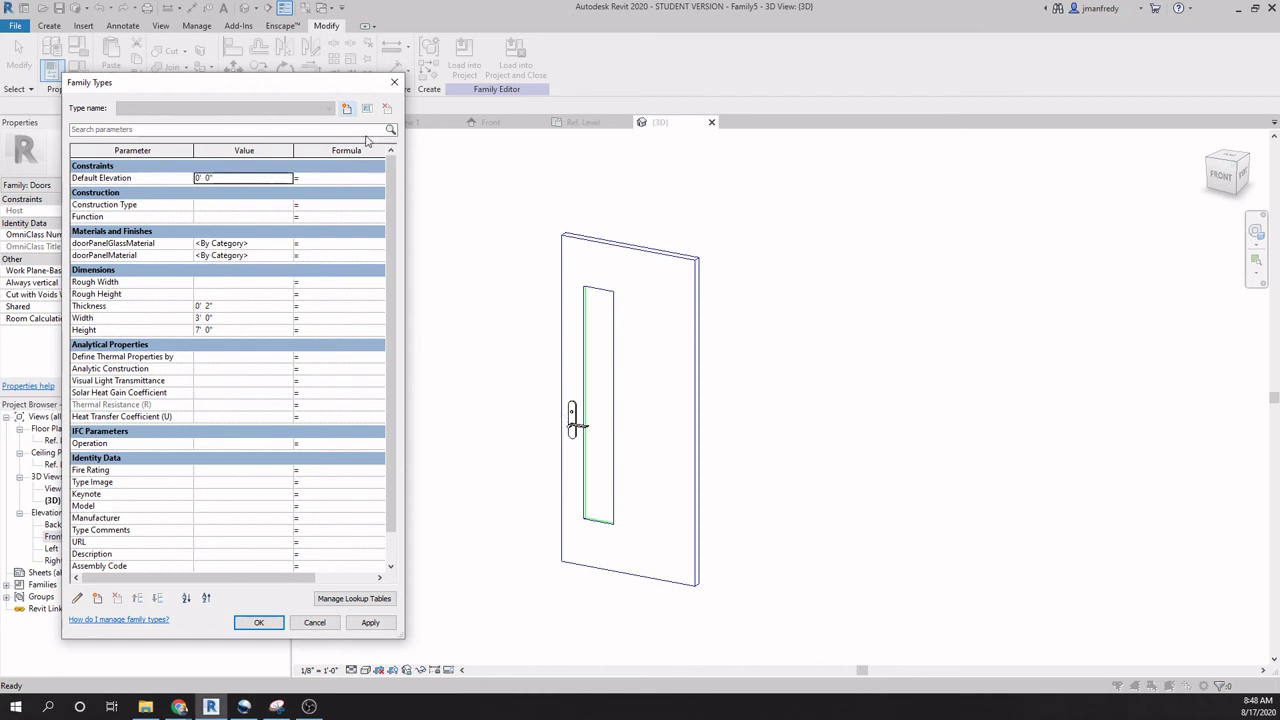
left_click(394, 82)
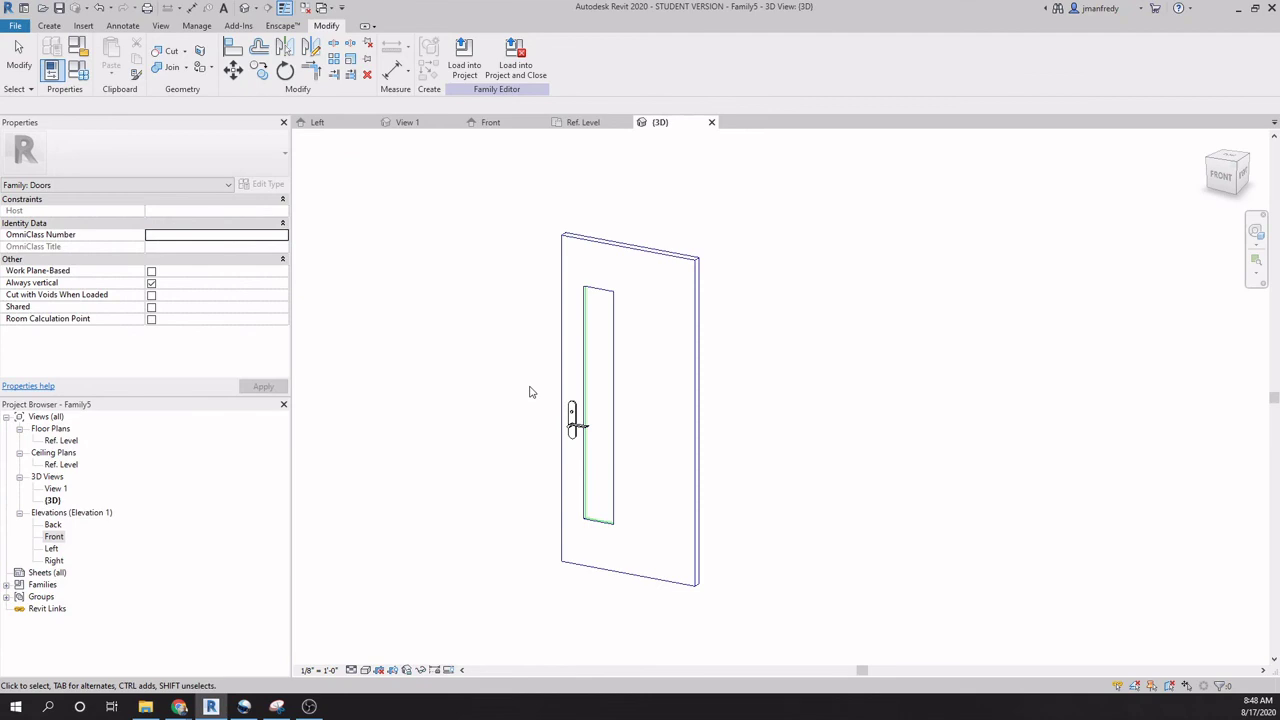
Associate the door handle's Handle Material with a new type parameter named doorHandleMaterial under Materials and Finishes.
left_click(576, 422)
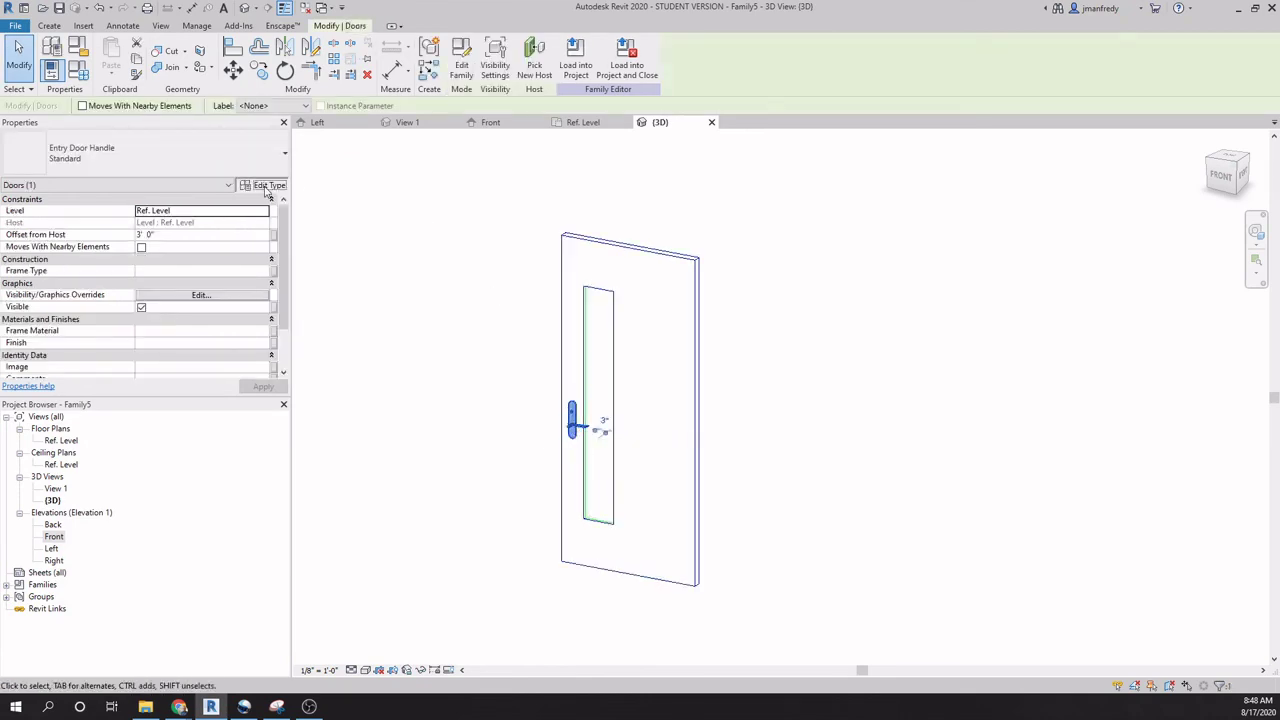
left_click(268, 186)
left_click(376, 246)
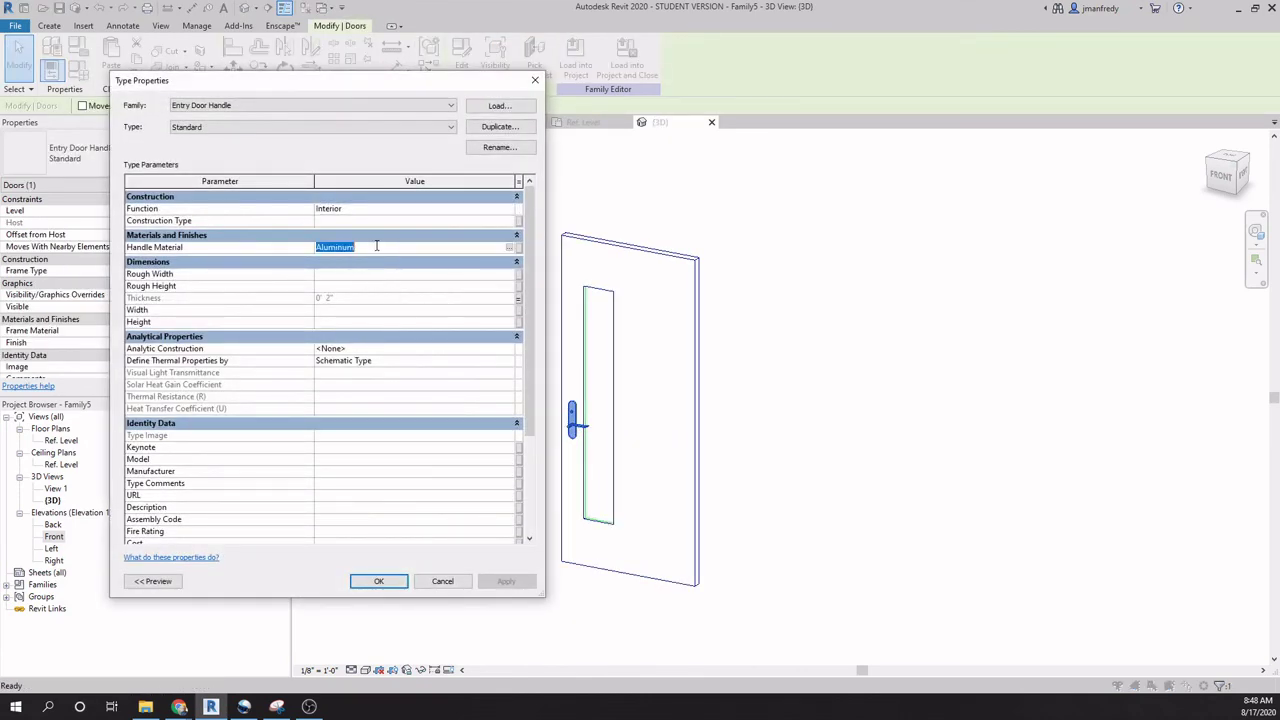
left_click(518, 248)
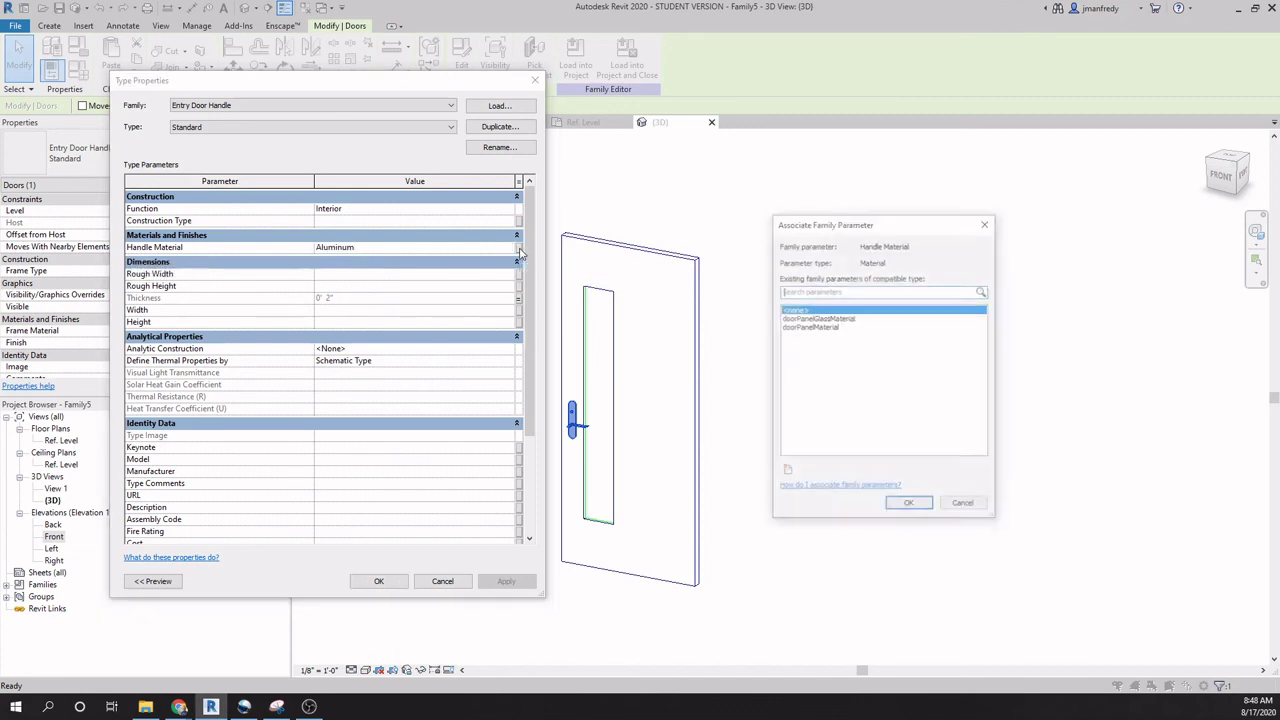
left_click(786, 471)
type("doorHandleMaterial")
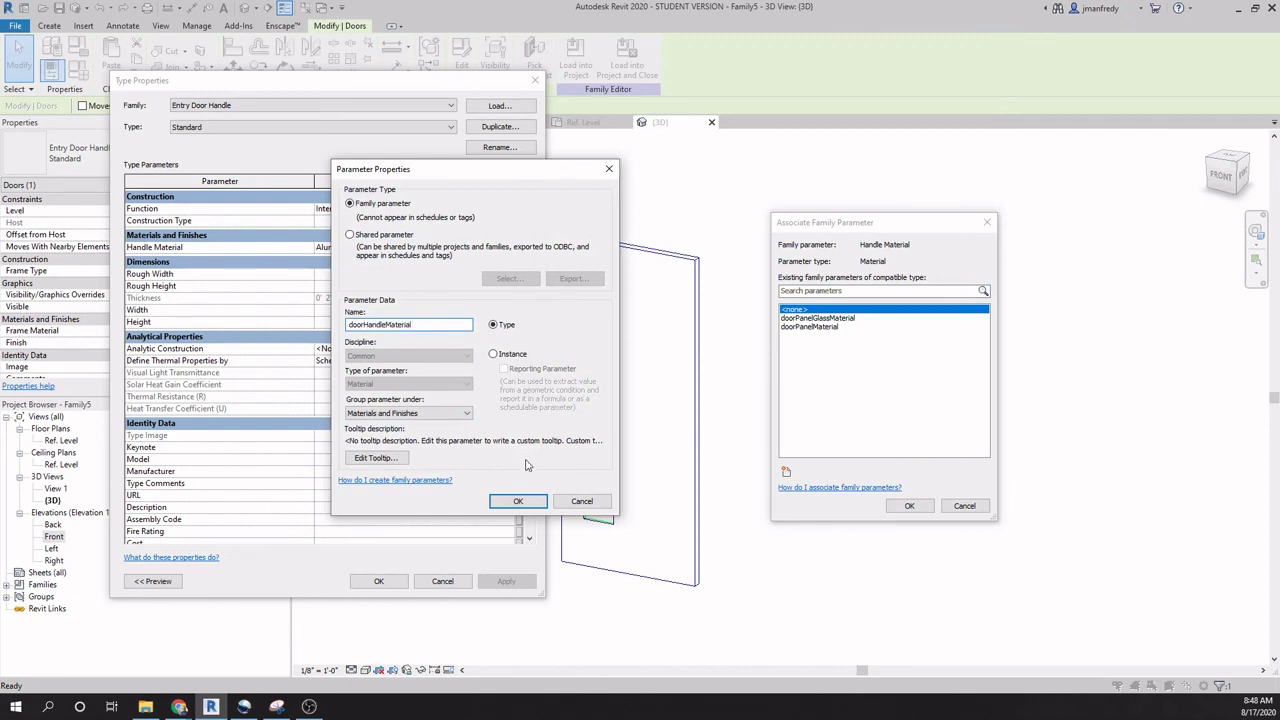
left_click(518, 501)
left_click(905, 505)
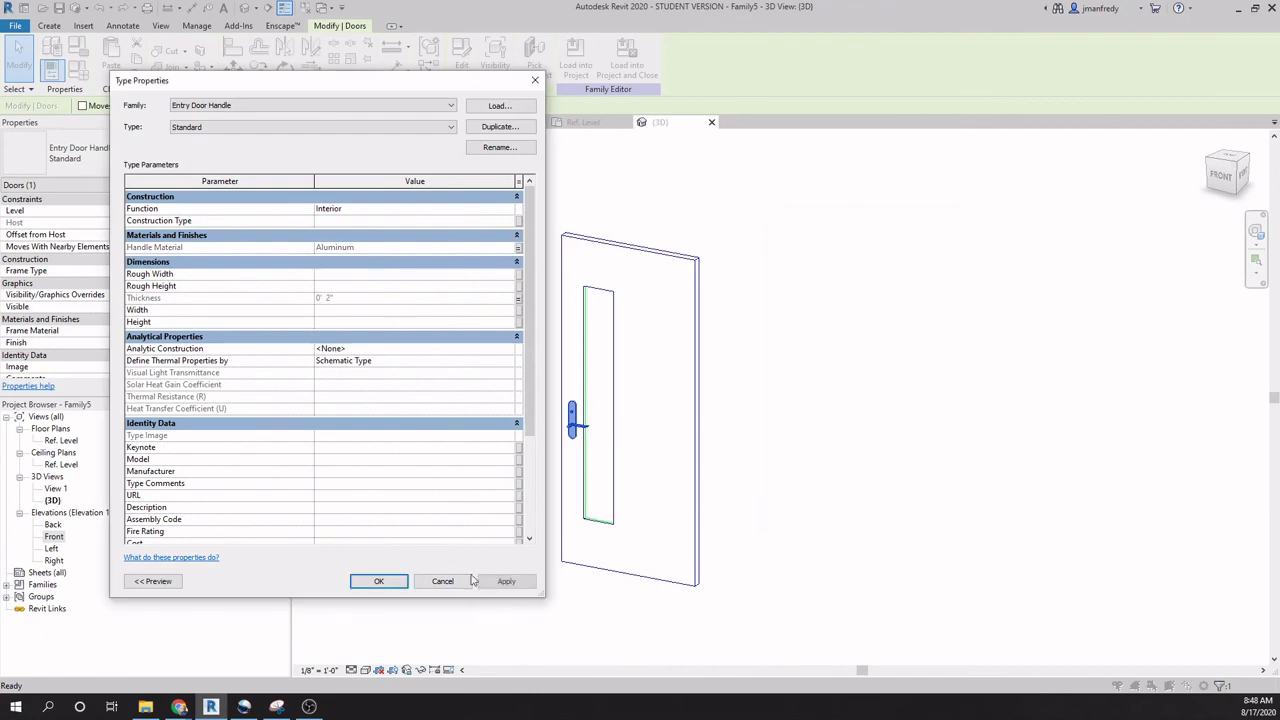
left_click(379, 581)
left_click(460, 403)
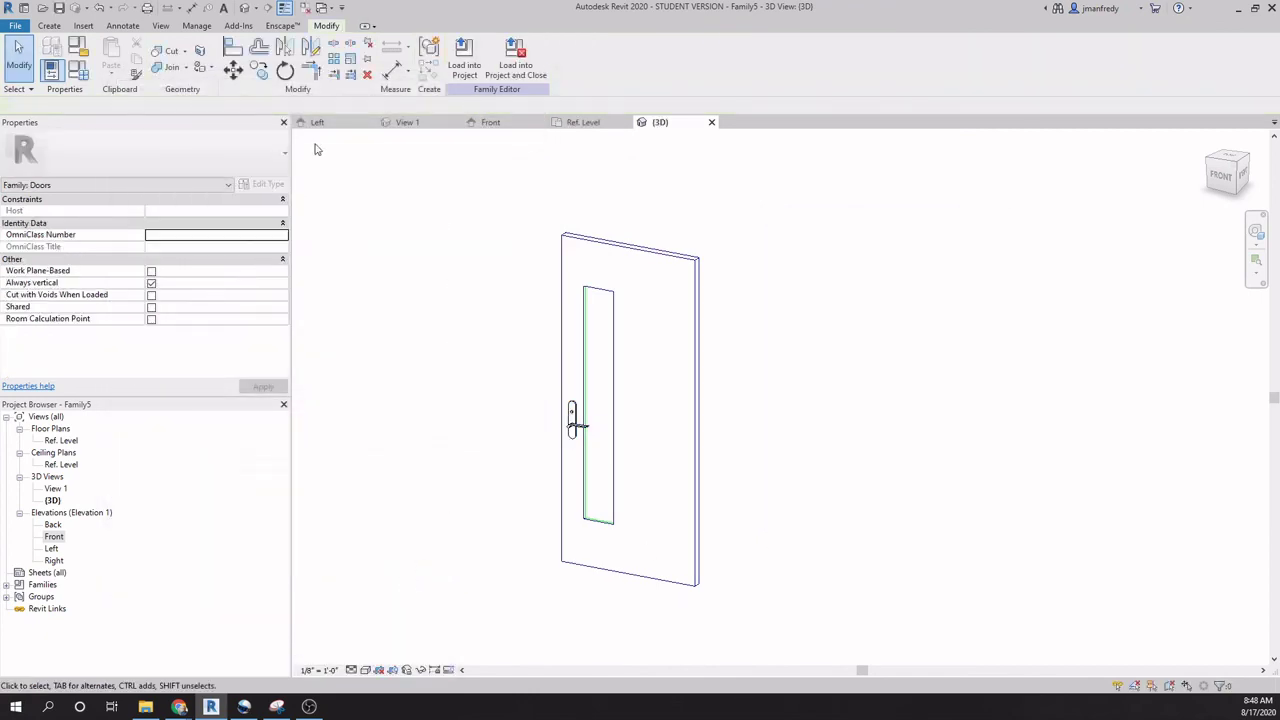
Rename the doorHandleMaterial family parameter to doorPanelHandleMaterial, accept the family types, and open the Front elevation.
left_click(75, 80)
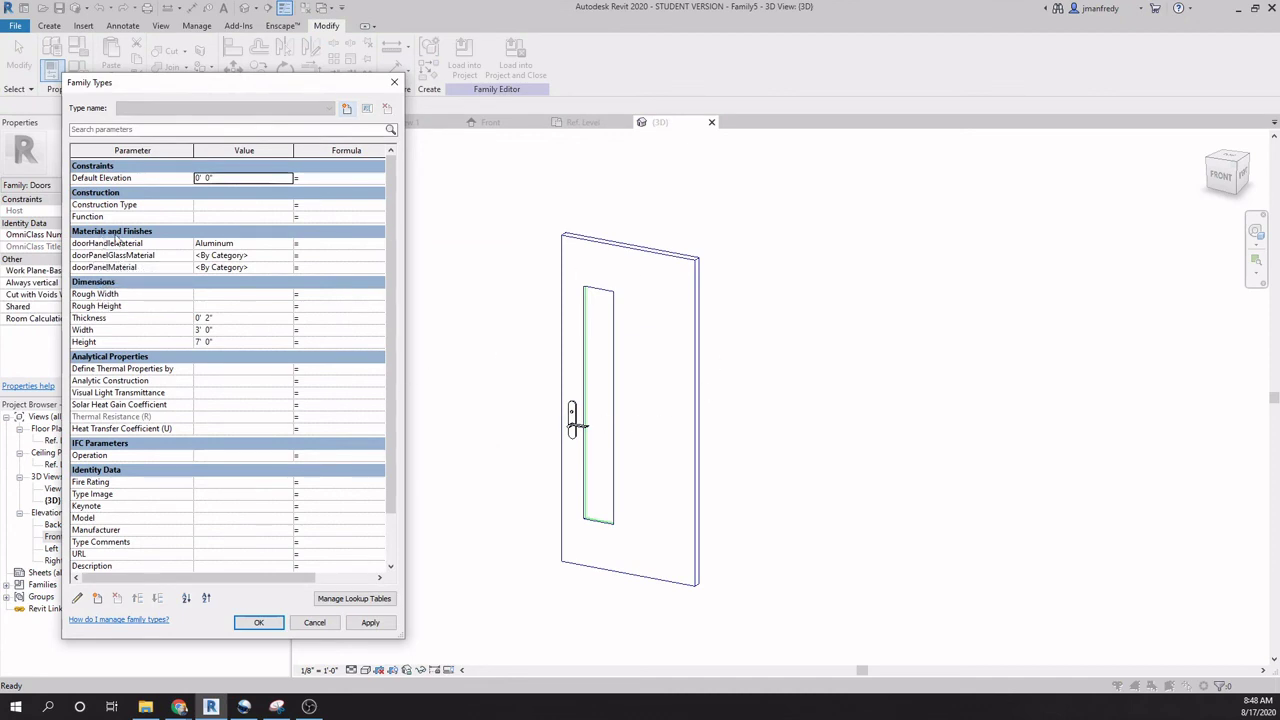
left_click(161, 245)
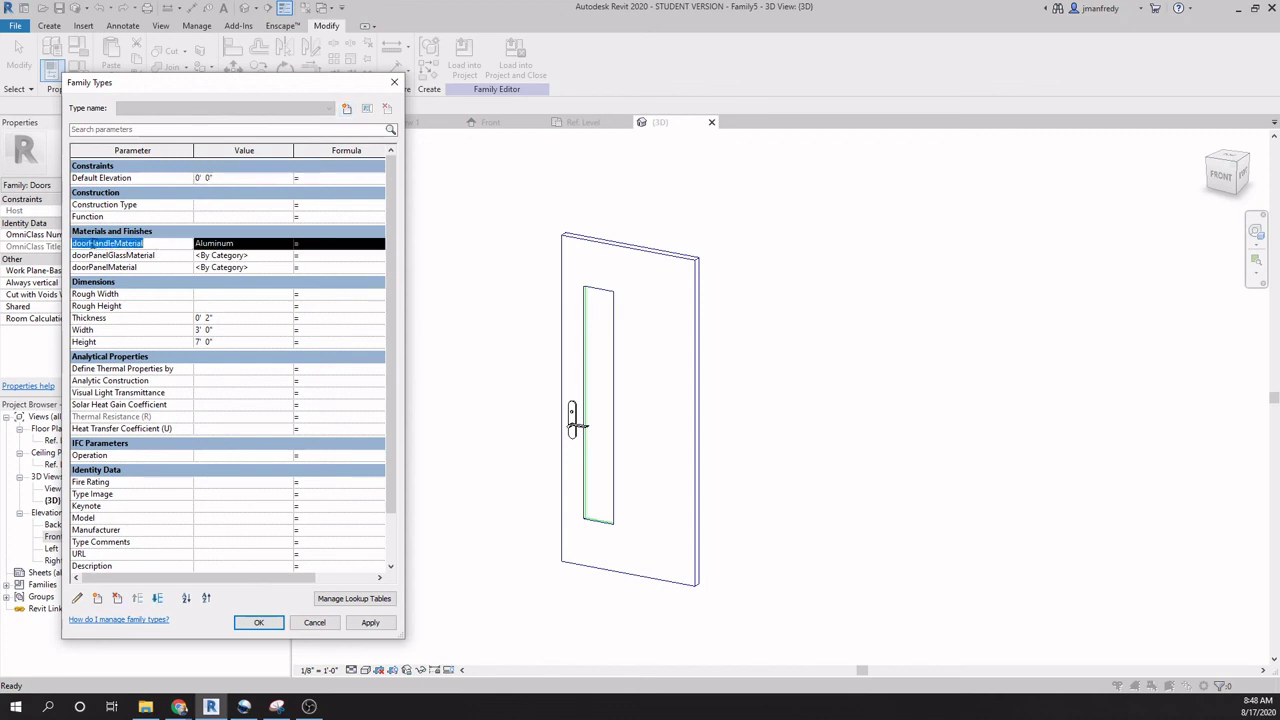
left_click(89, 243)
left_click(78, 599)
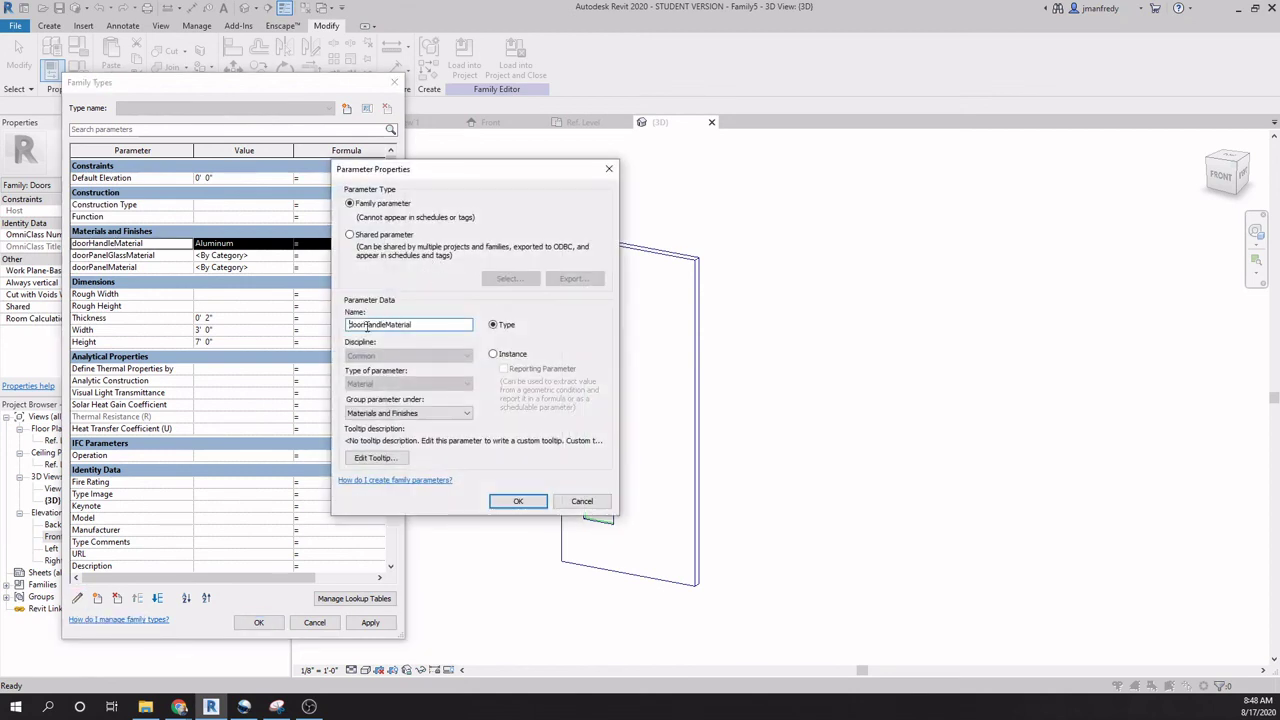
left_click(366, 324)
type("Panel")
left_click(518, 501)
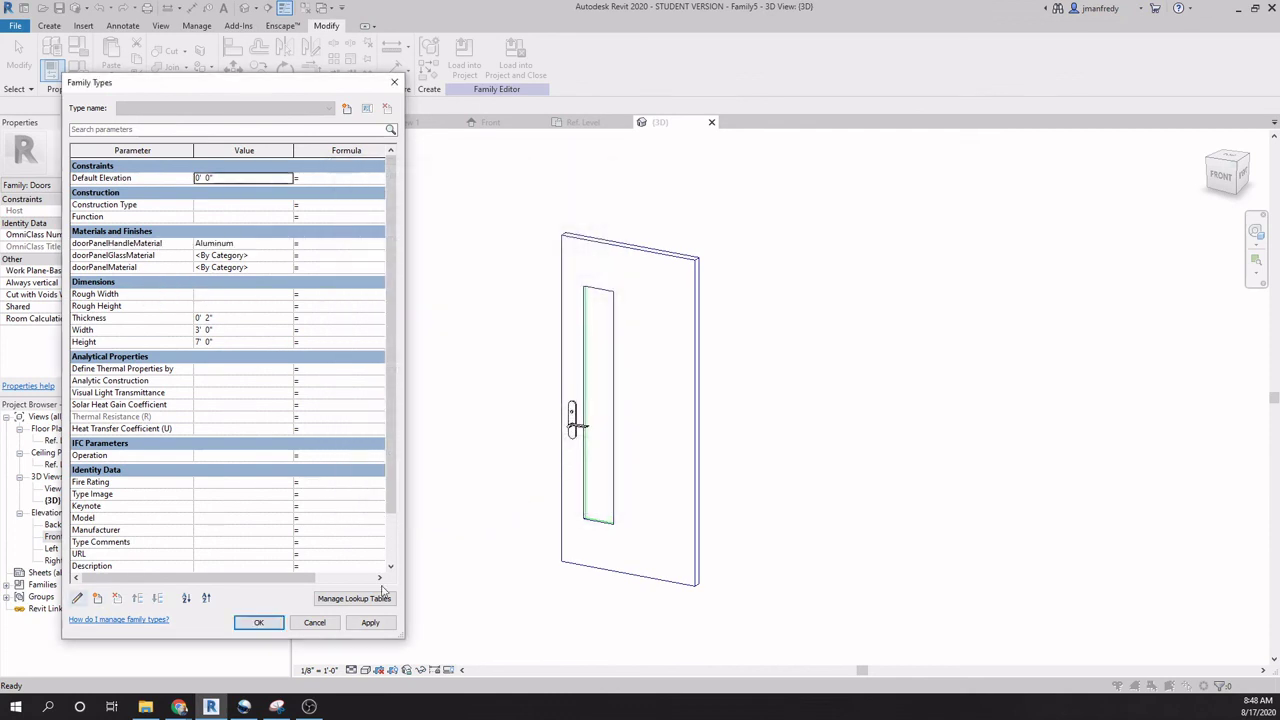
left_click(258, 622)
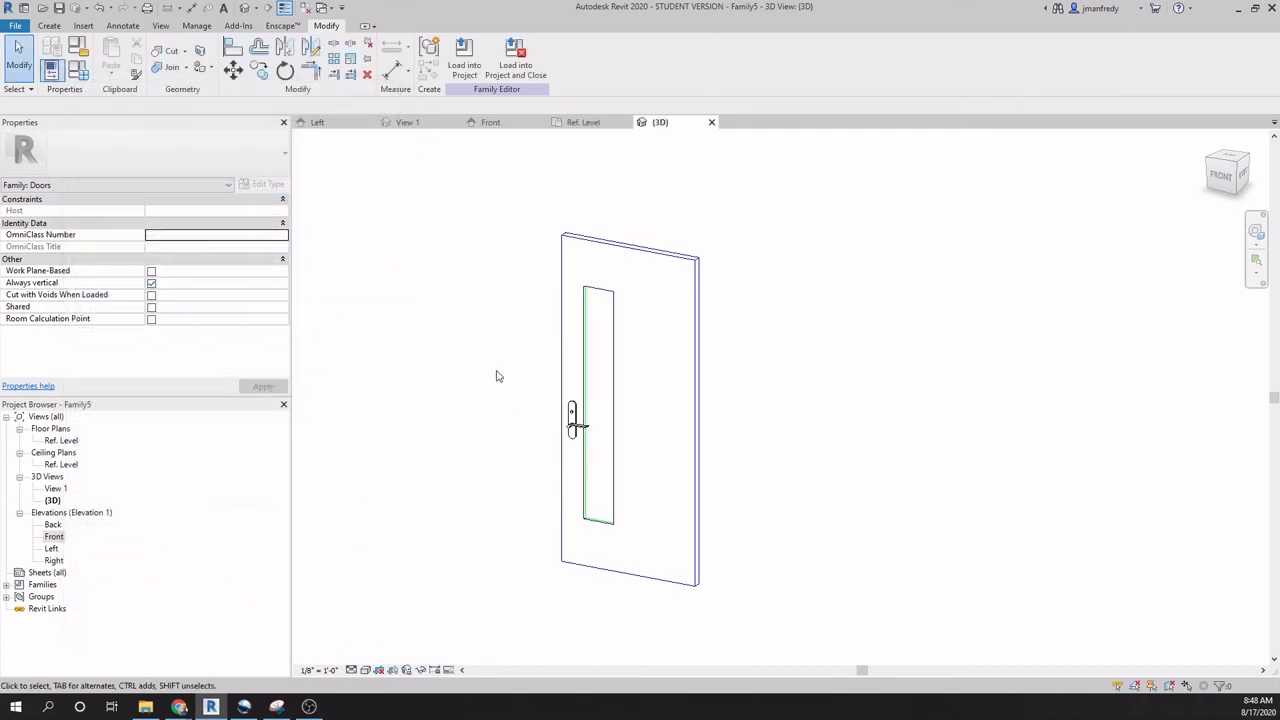
double_click(50, 539)
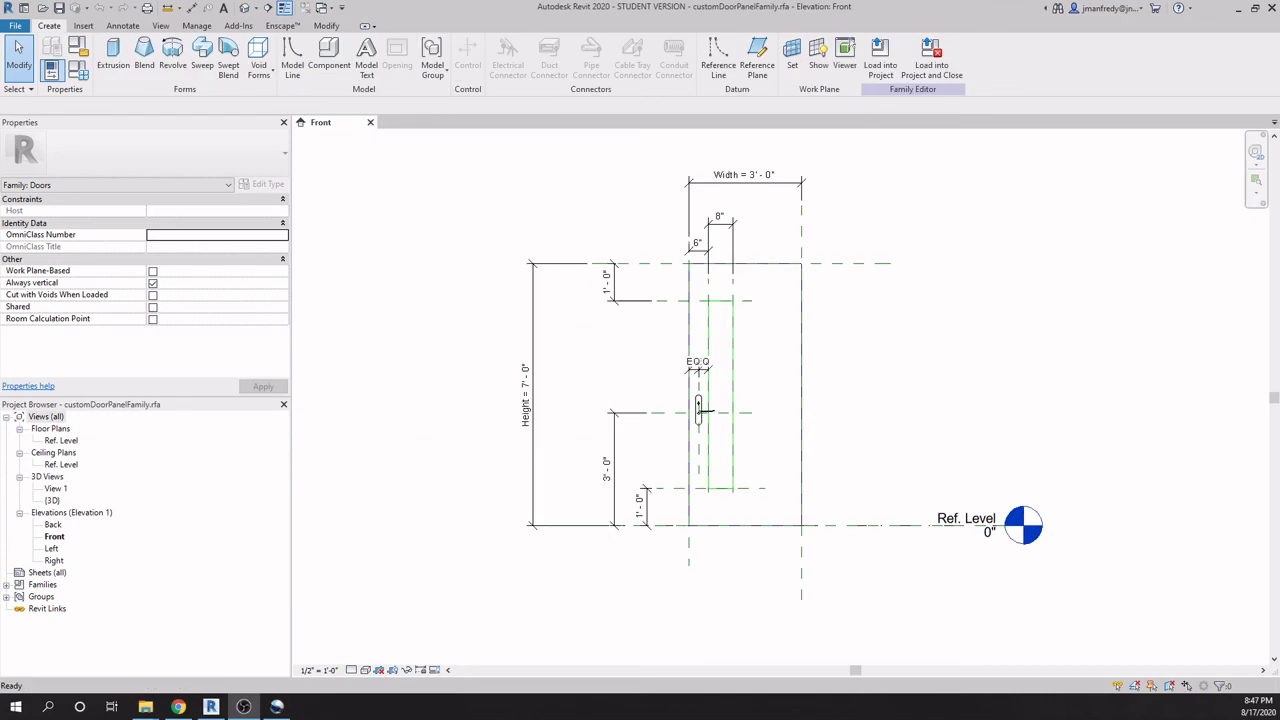
Create a new family from the Door.rft template and inspect its host wall in the Ref. Level plan.
left_click(16, 27)
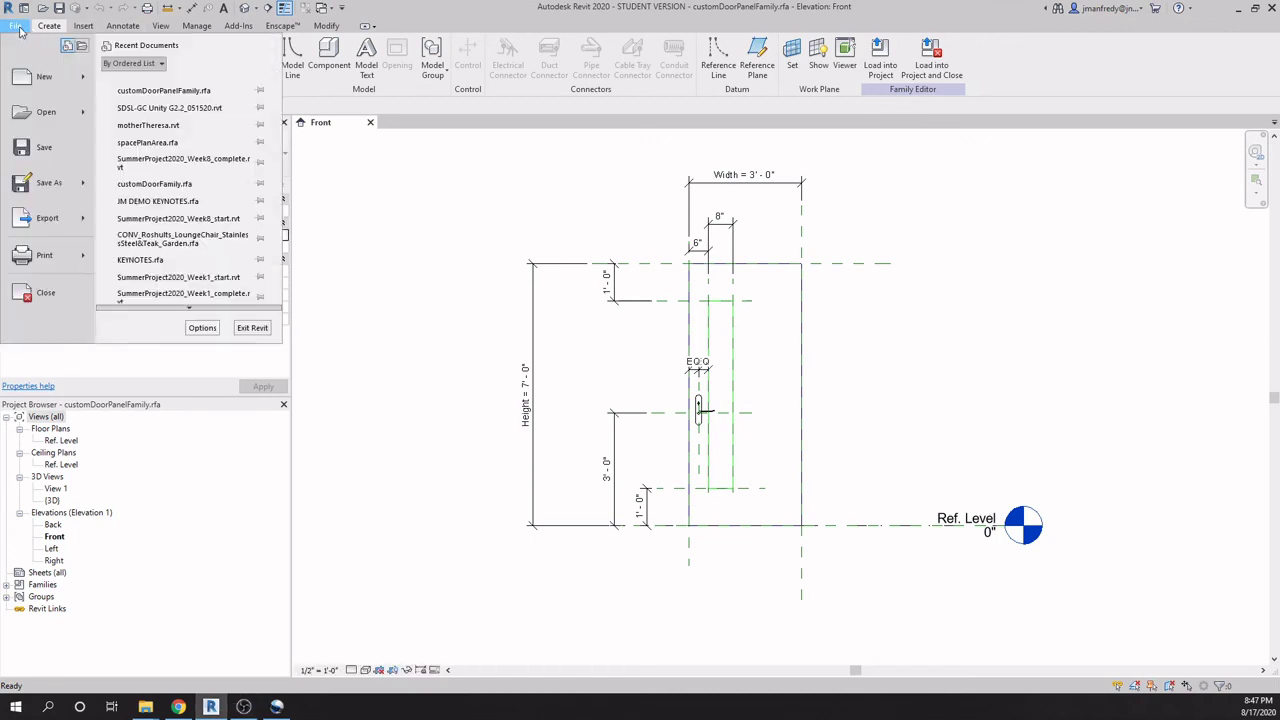
mouse_move(45, 78)
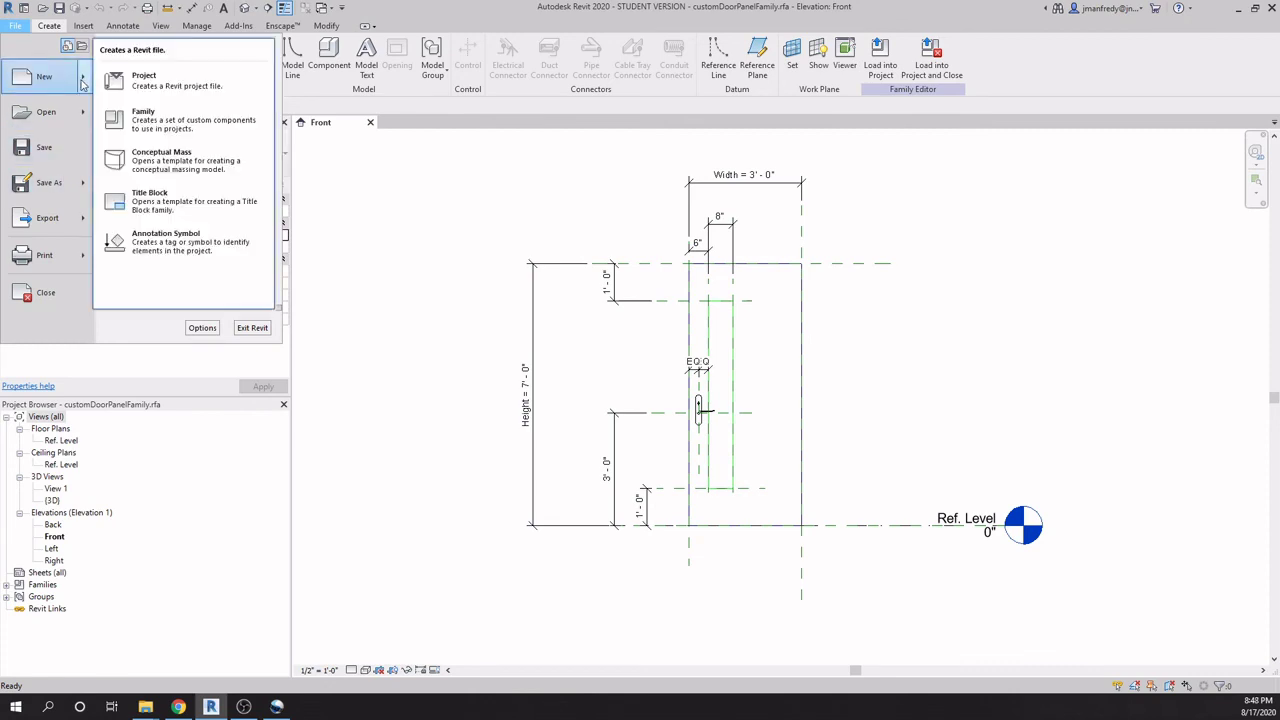
left_click(150, 120)
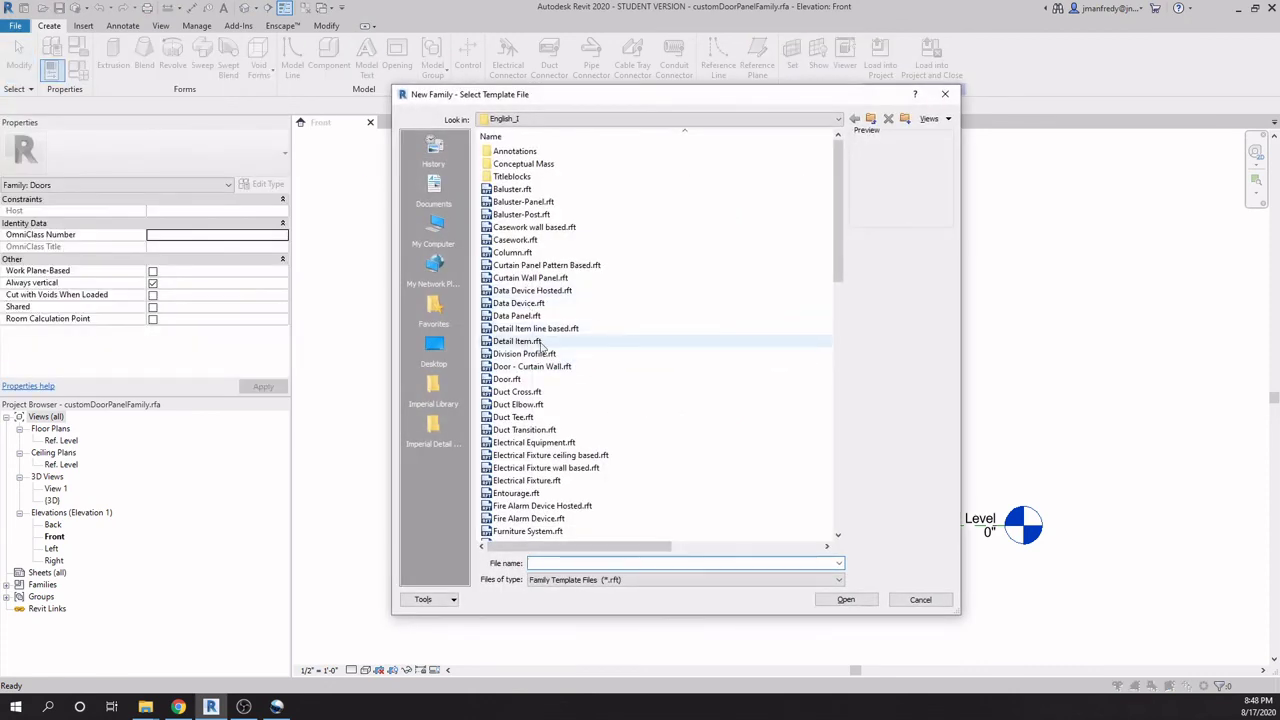
left_click(507, 379)
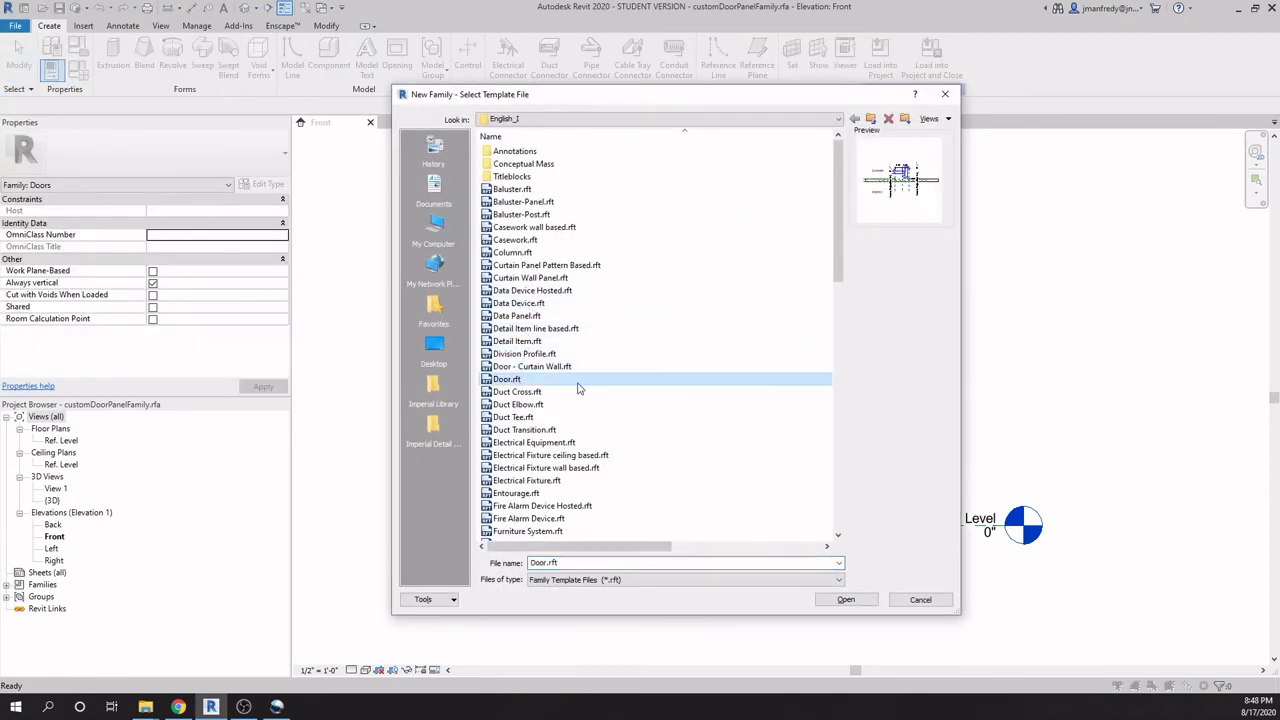
left_click(845, 604)
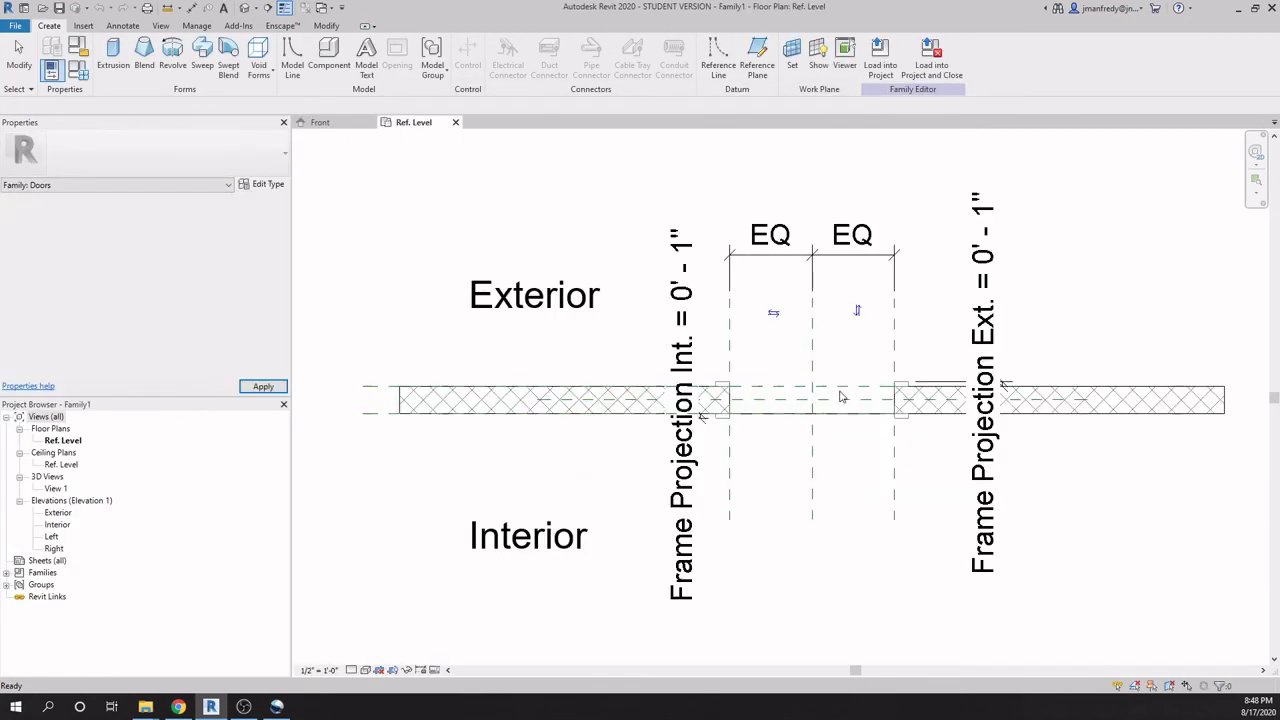
scroll(814, 470, "down", 2)
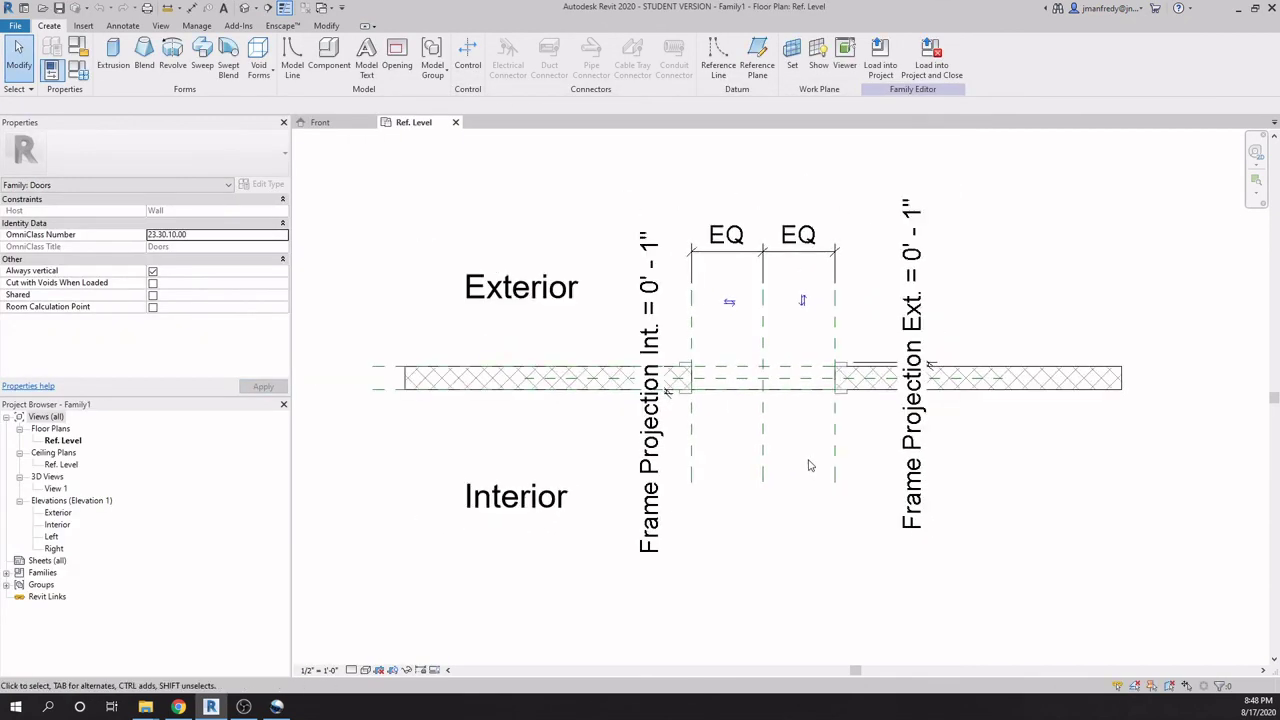
middle_click_drag(799, 462, 783, 466)
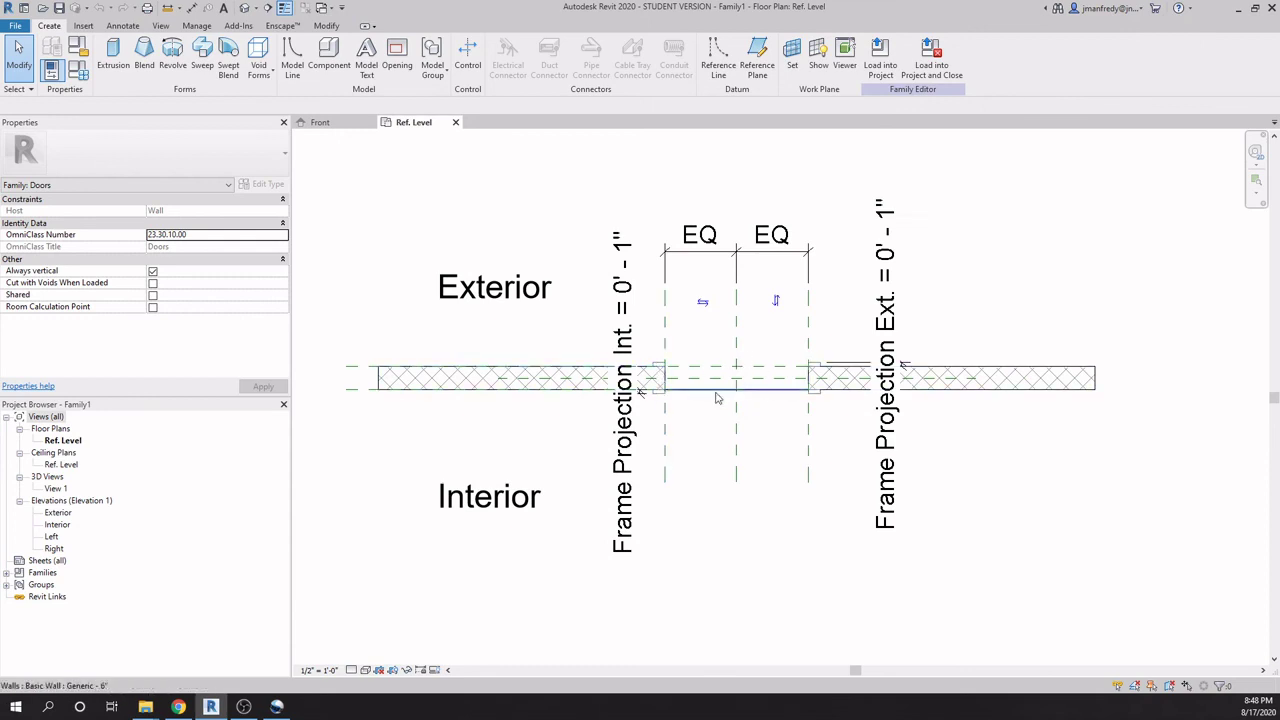
left_click(557, 377)
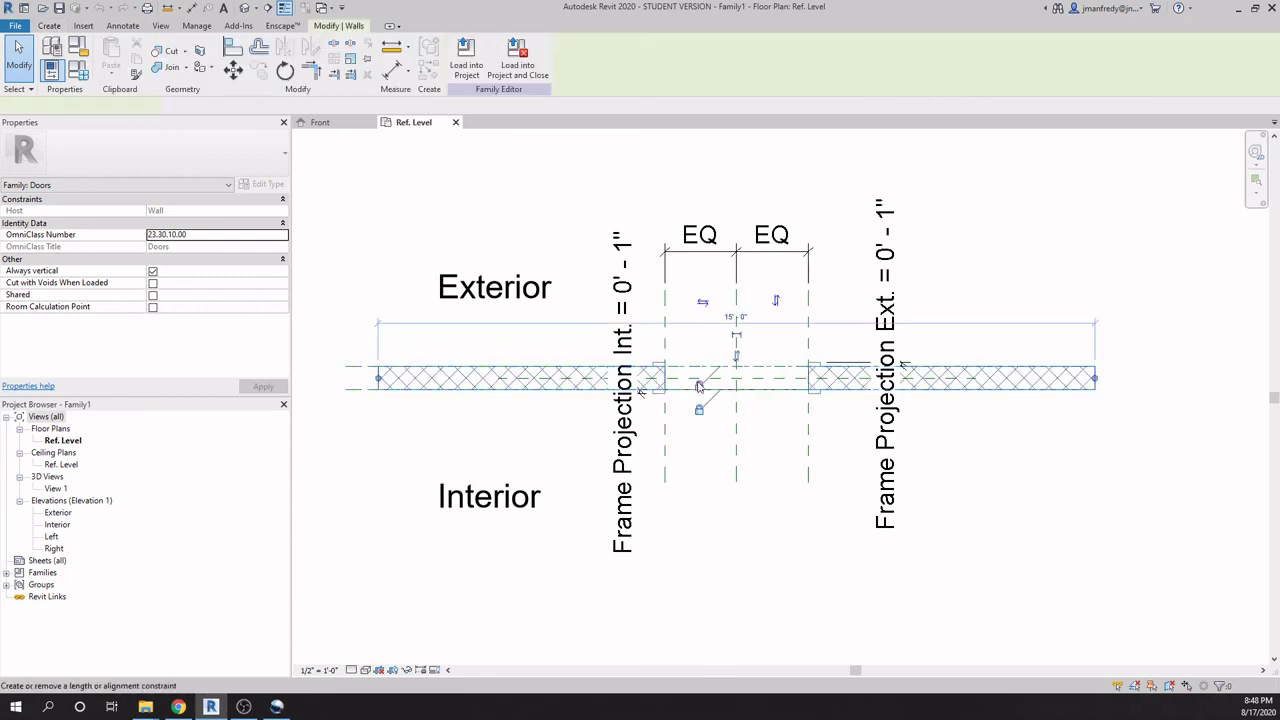
left_click(711, 443)
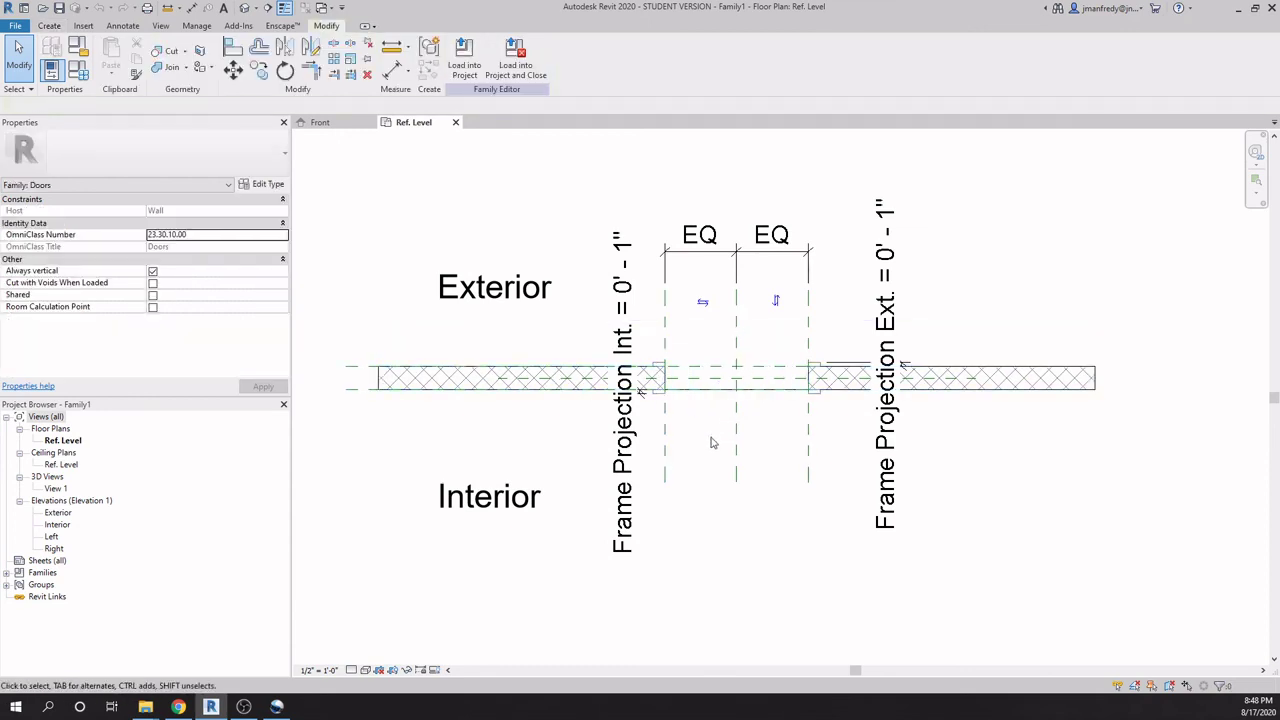
Open the default 3D view of the door family and set its view scale to 6" = 1'-0".
left_click(244, 8)
middle_click_drag(690, 515, 745, 469)
scroll(745, 469, "down", 1)
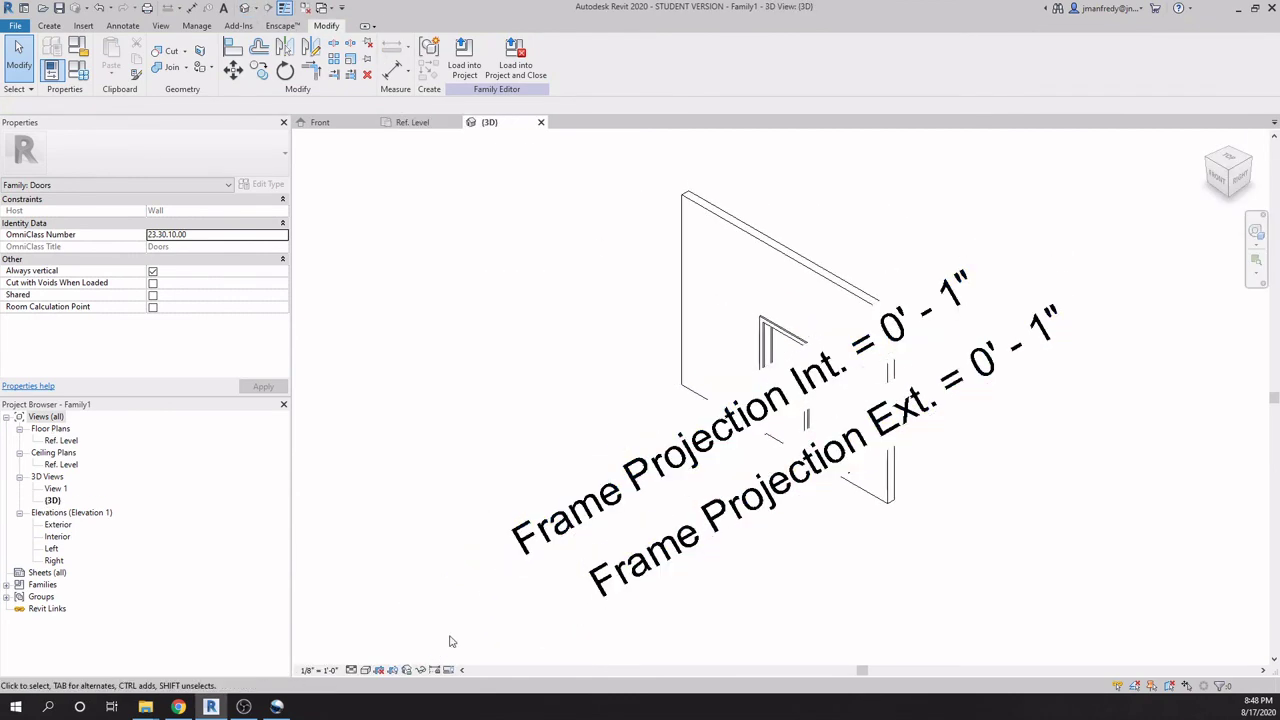
left_click(322, 672)
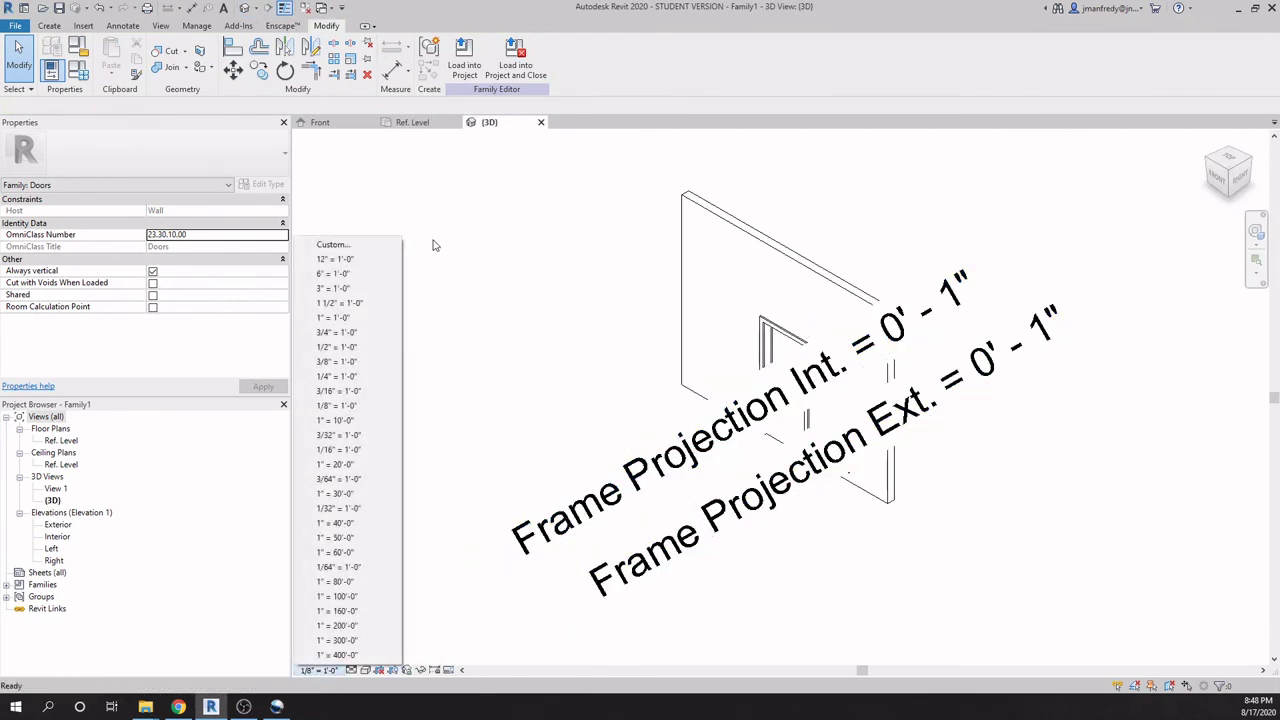
left_click(345, 276)
scroll(688, 422, "up", 3)
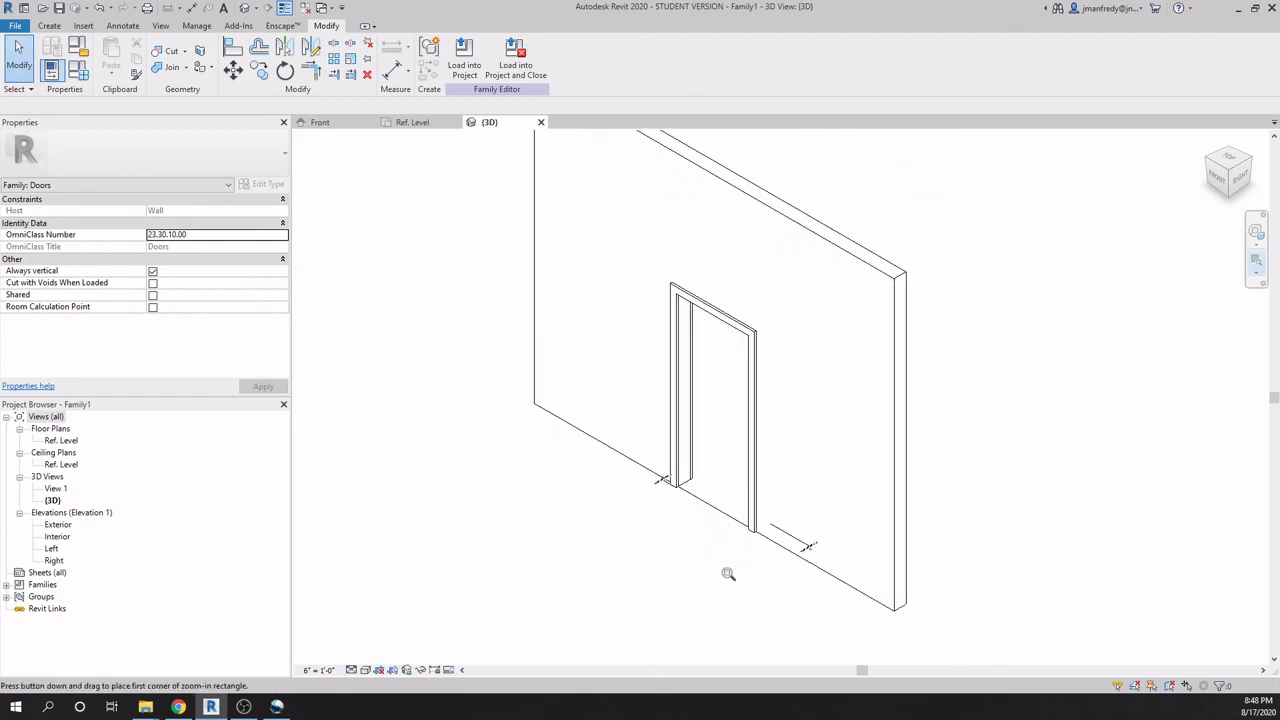
Set the 3D view's visual style to Shaded and examine the door frame and wall opening.
left_click(366, 670)
left_click(388, 615)
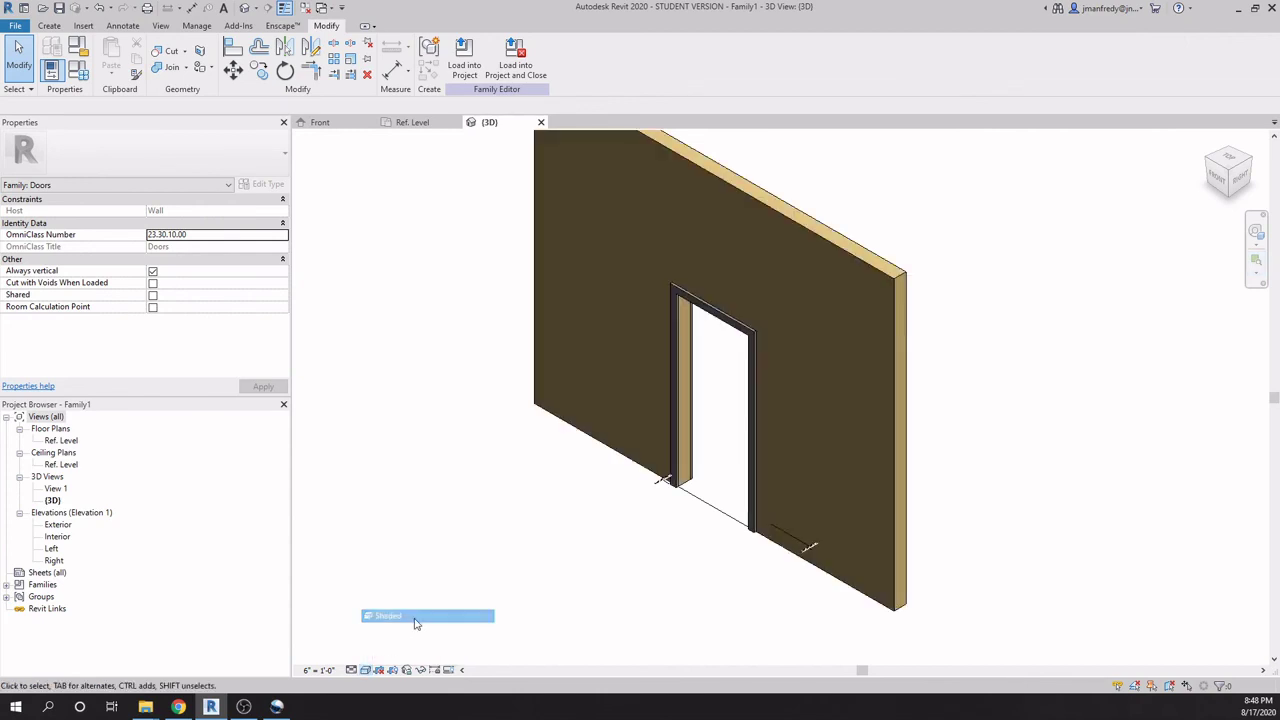
scroll(574, 534, "down", 2)
scroll(684, 548, "up", 3)
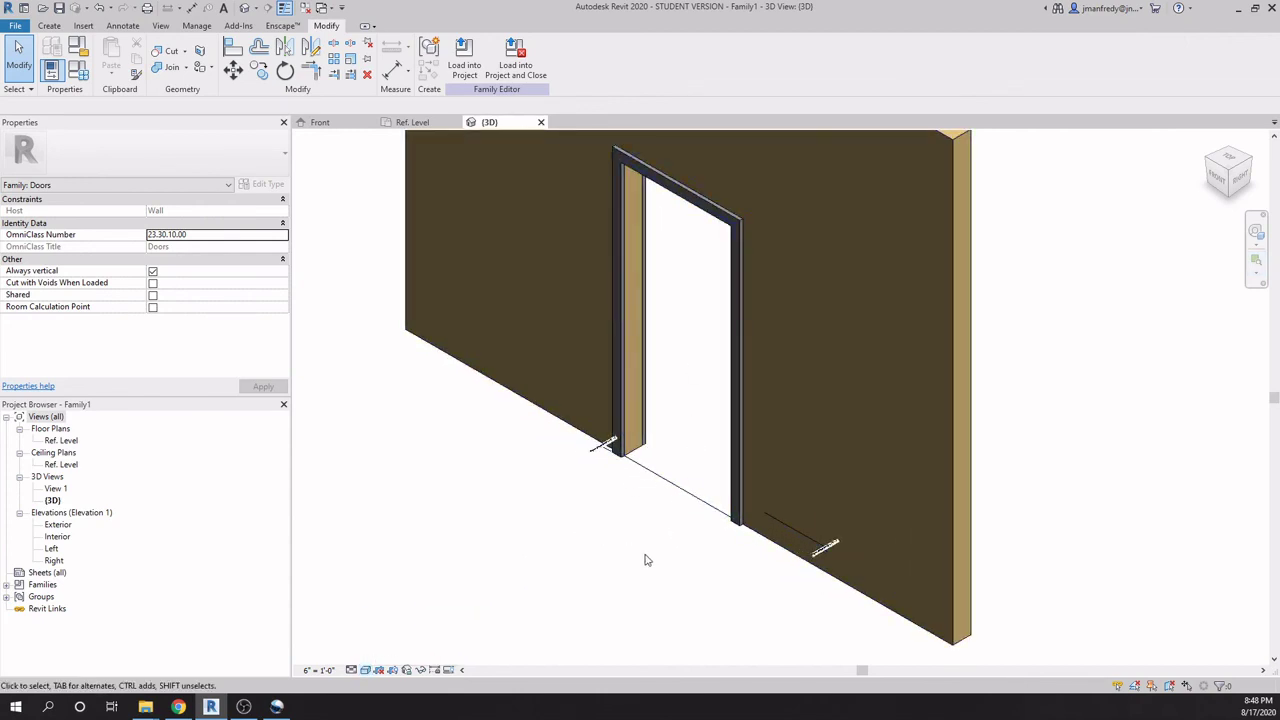
middle_click_drag(697, 578, 695, 588)
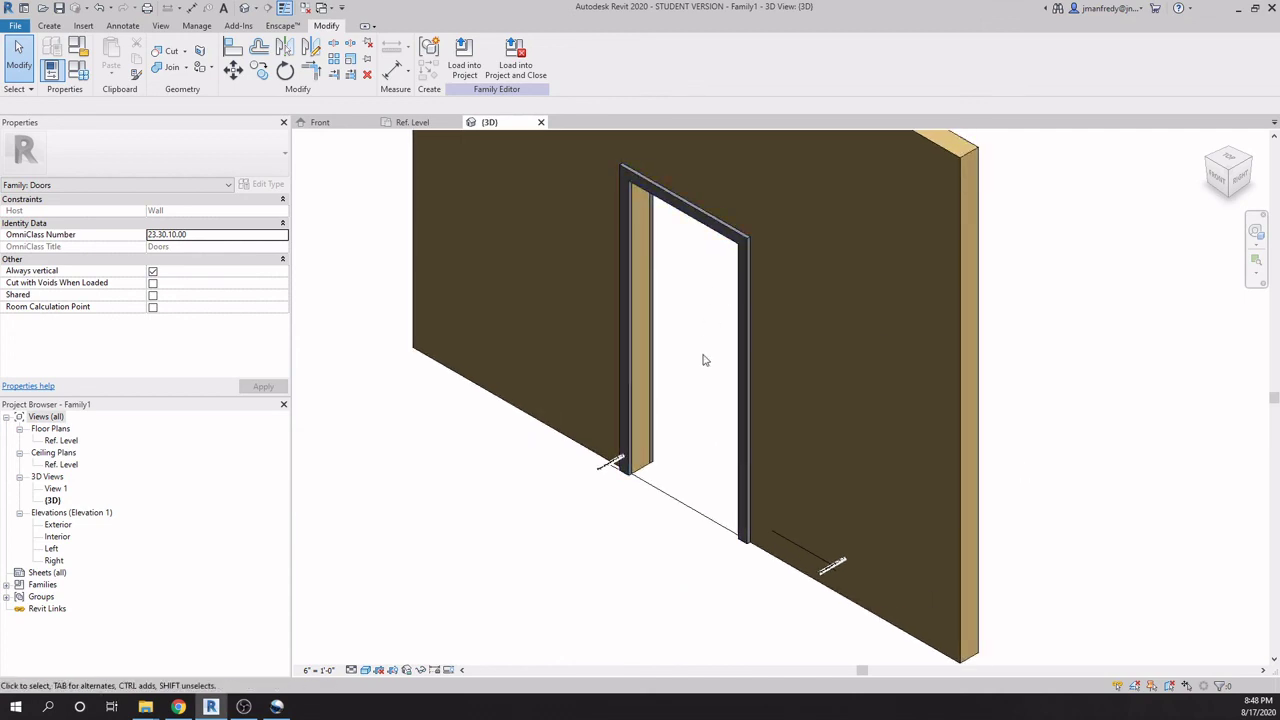
middle_click_drag(700, 357, 743, 428, "shift")
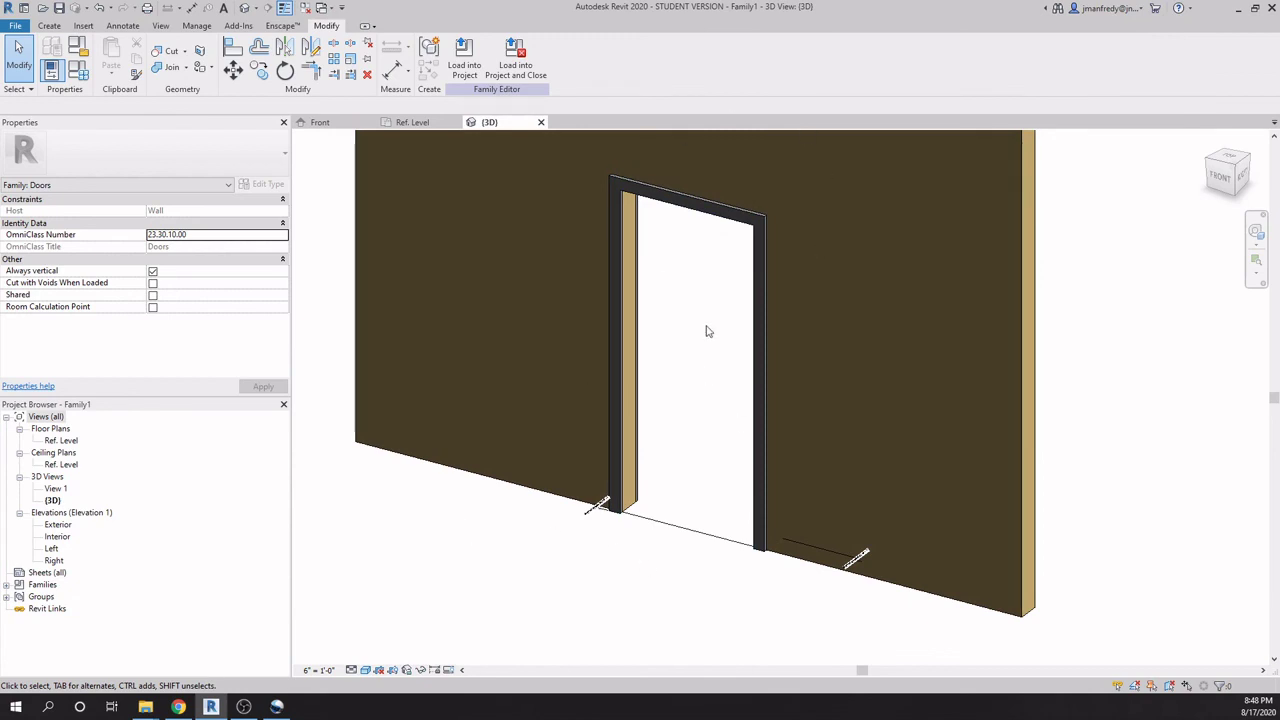
middle_click_drag(686, 490, 669, 377, "shift")
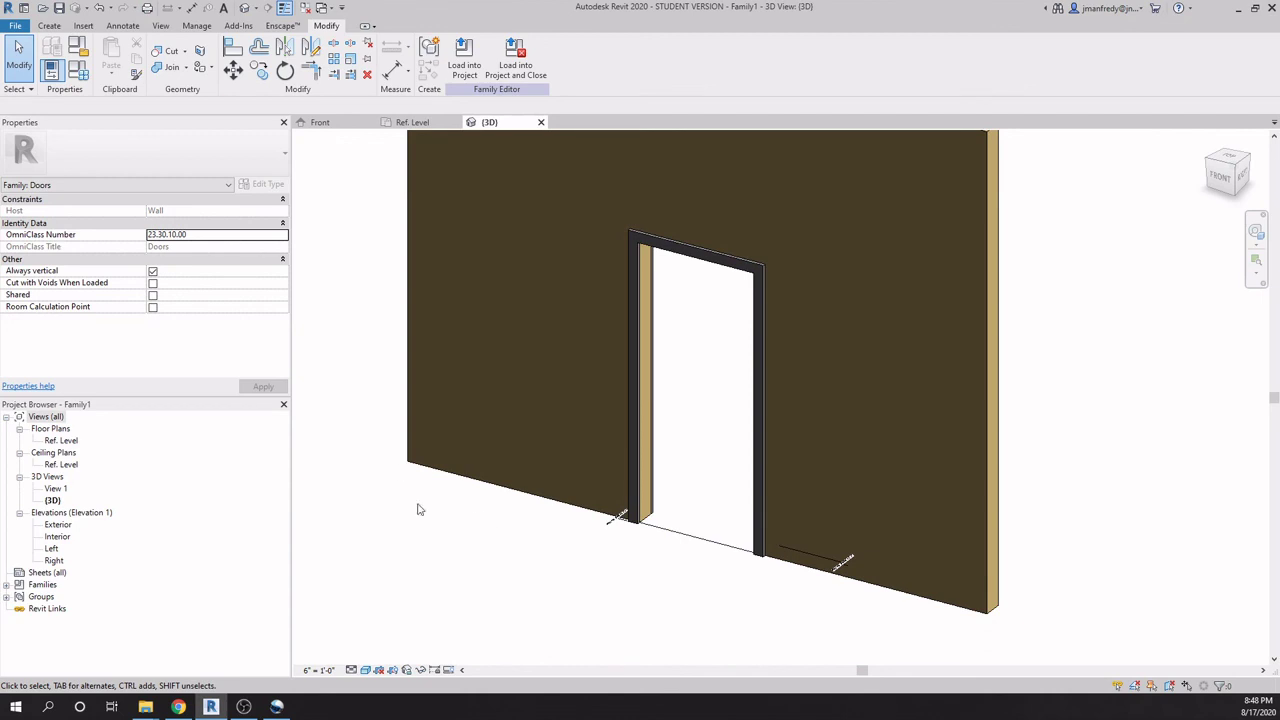
Return to the Ref. Level floor plan and close the 3D view.
double_click(60, 441)
scroll(583, 425, "down", 3)
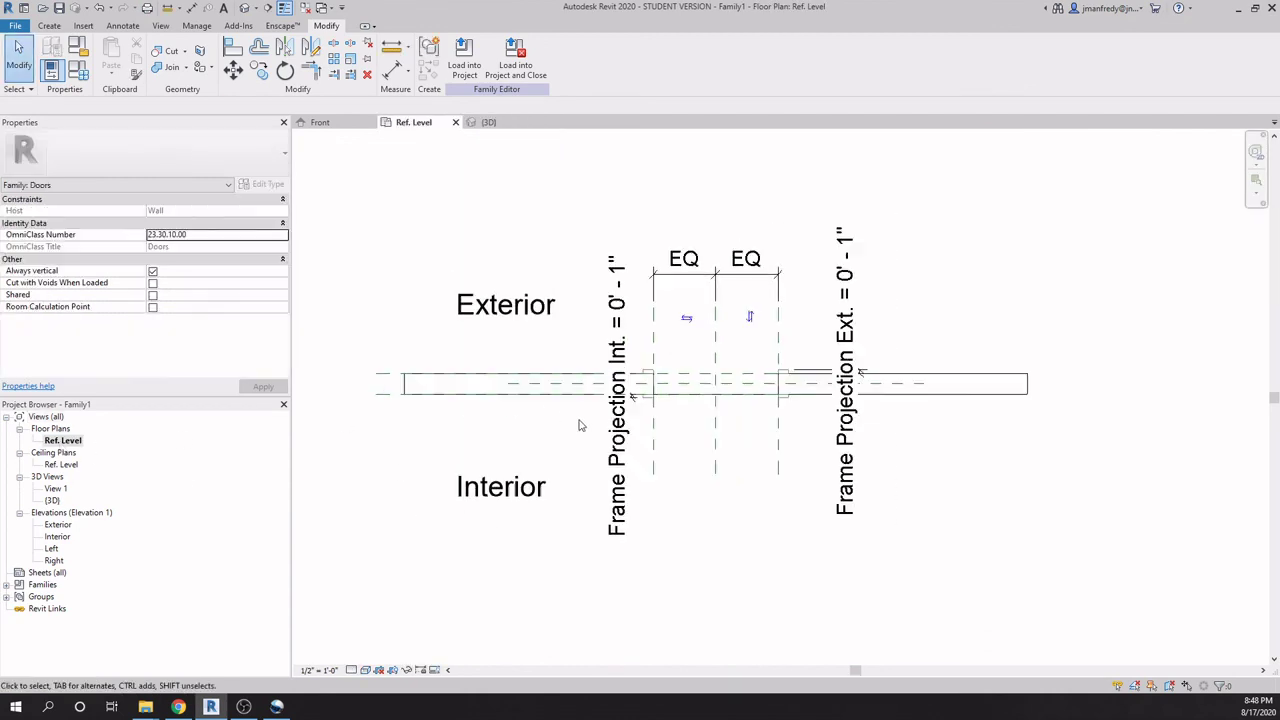
scroll(597, 433, "up", 2)
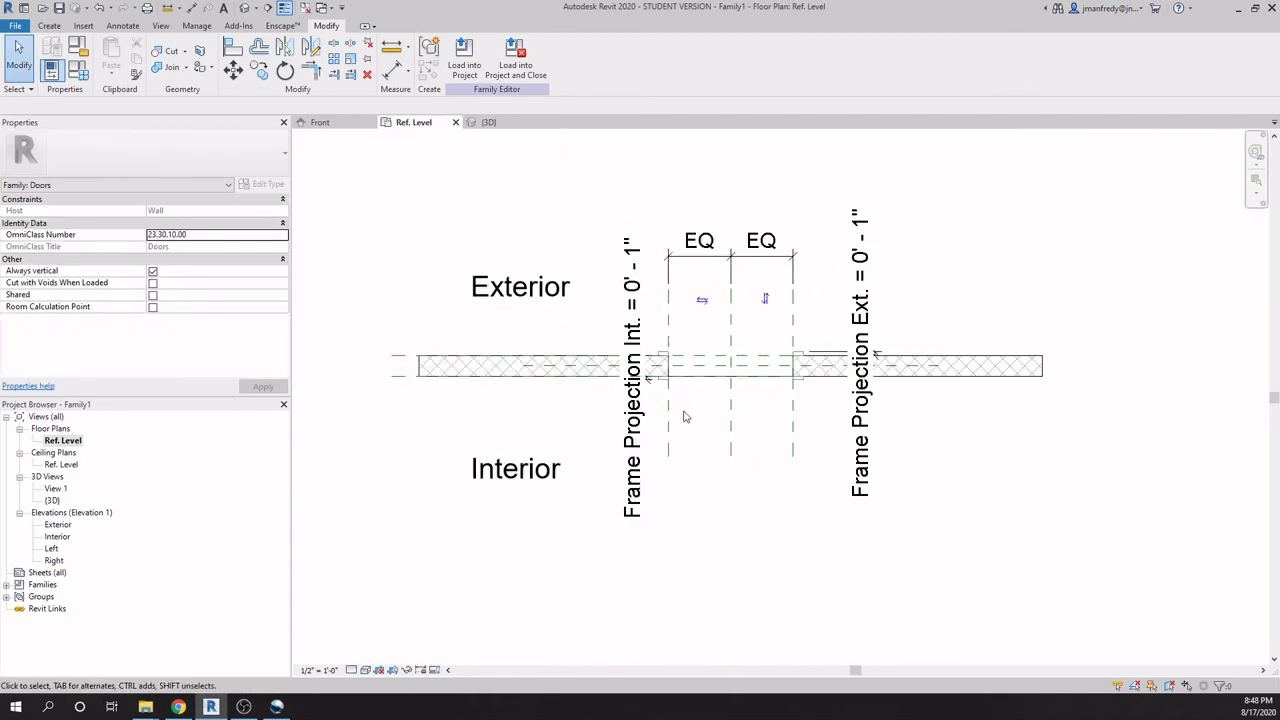
scroll(704, 429, "up", 2)
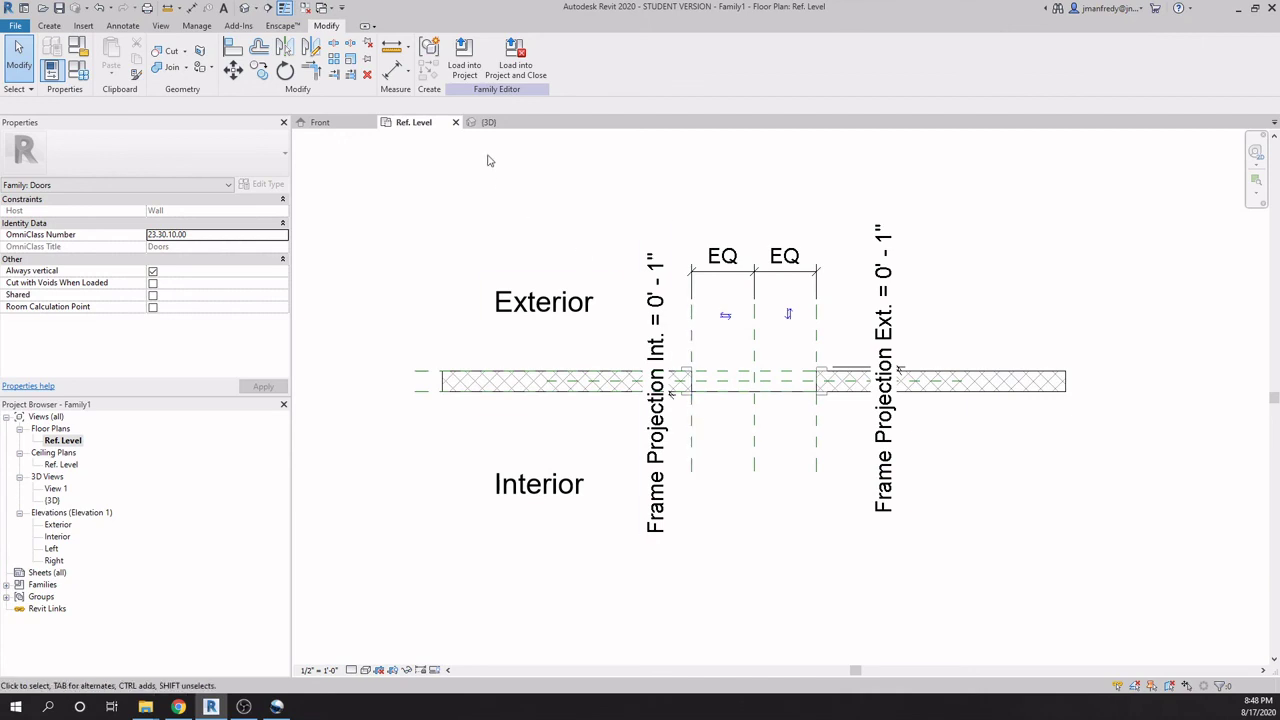
left_click(540, 122)
Create a new project from the Architectural Template.
left_click(16, 26)
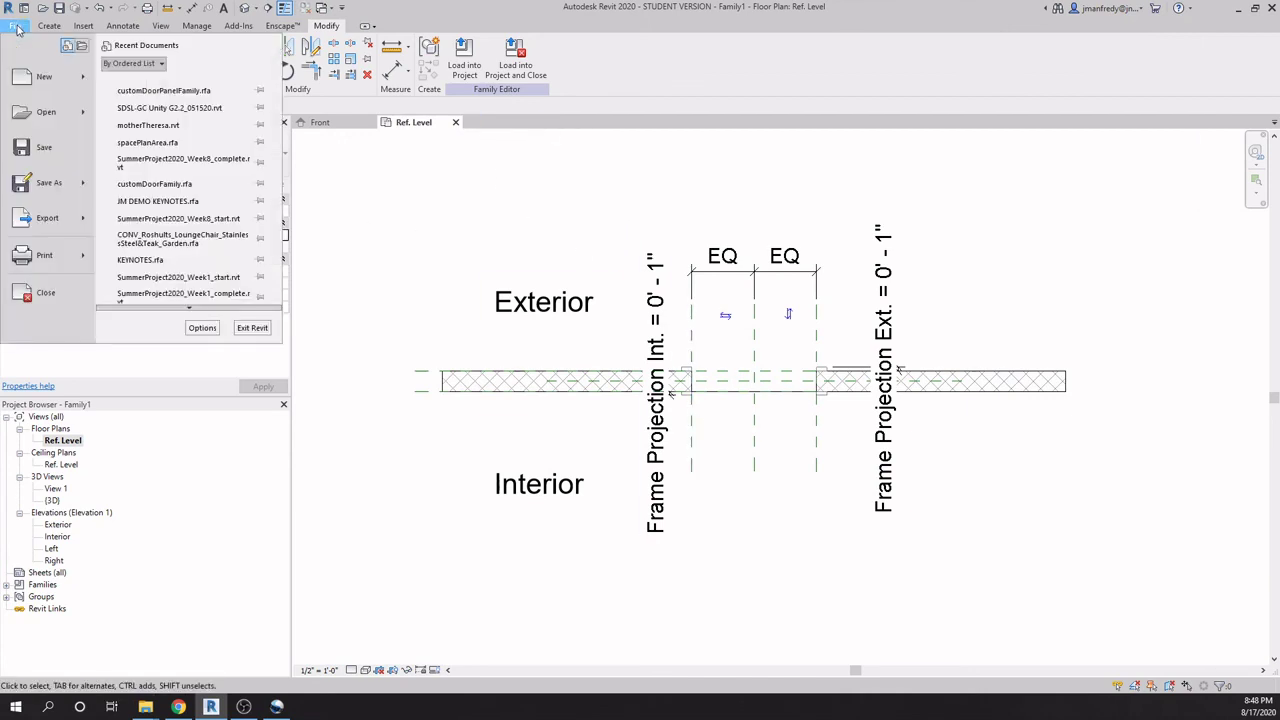
left_click(22, 75)
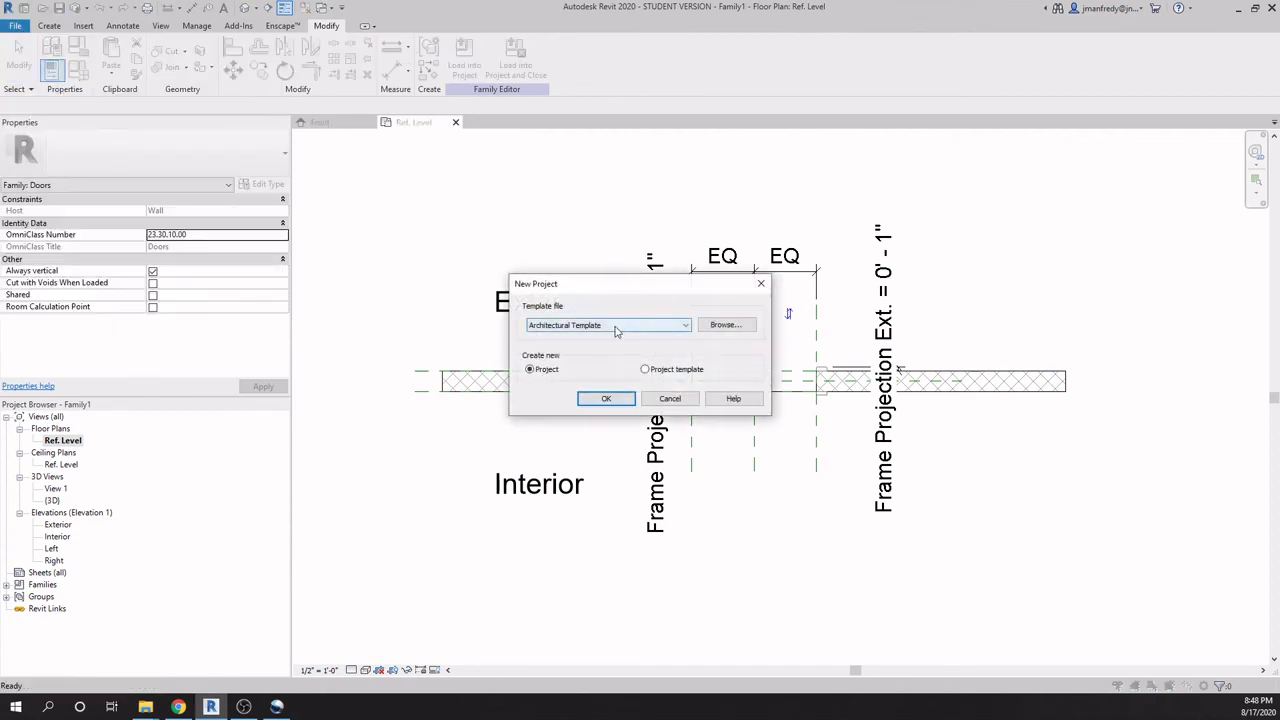
left_click(612, 400)
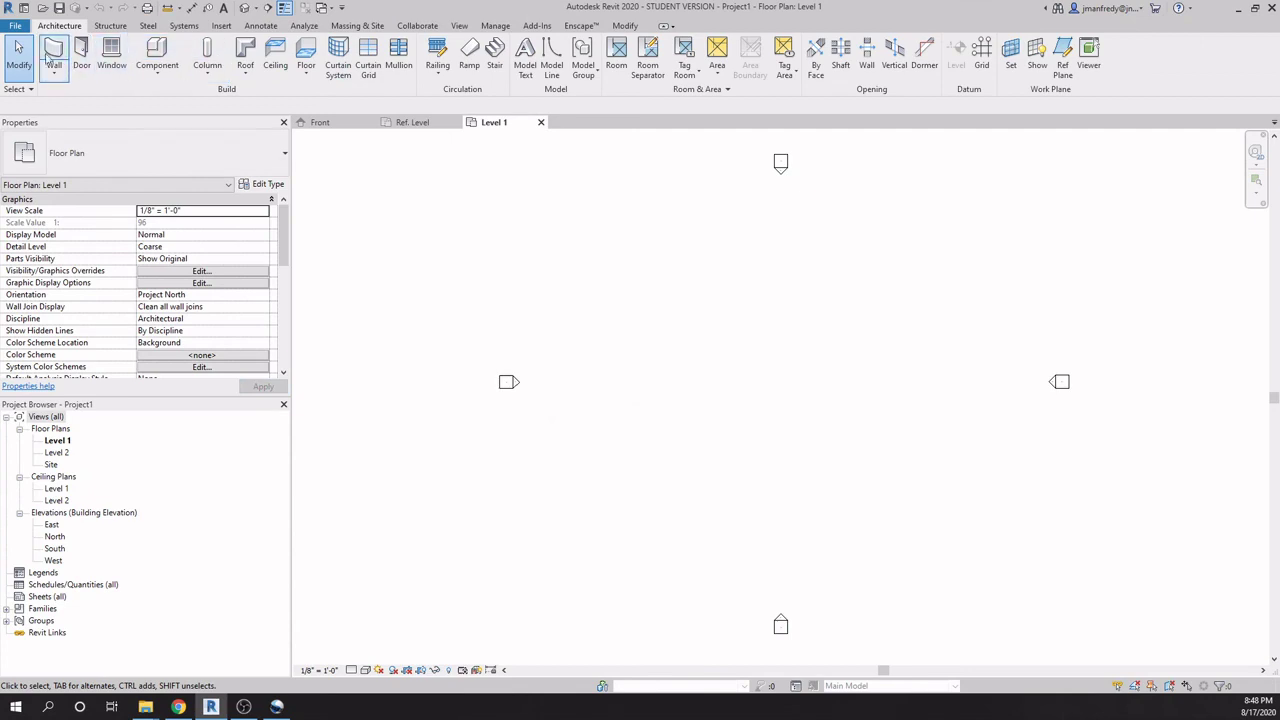
Draw a straight horizontal Generic - 8" wall about 28 ft long between the elevation markers on Level 1.
key("w")
key("a")
left_click(646, 381)
left_click(740, 381)
key("Escape")
key("Escape")
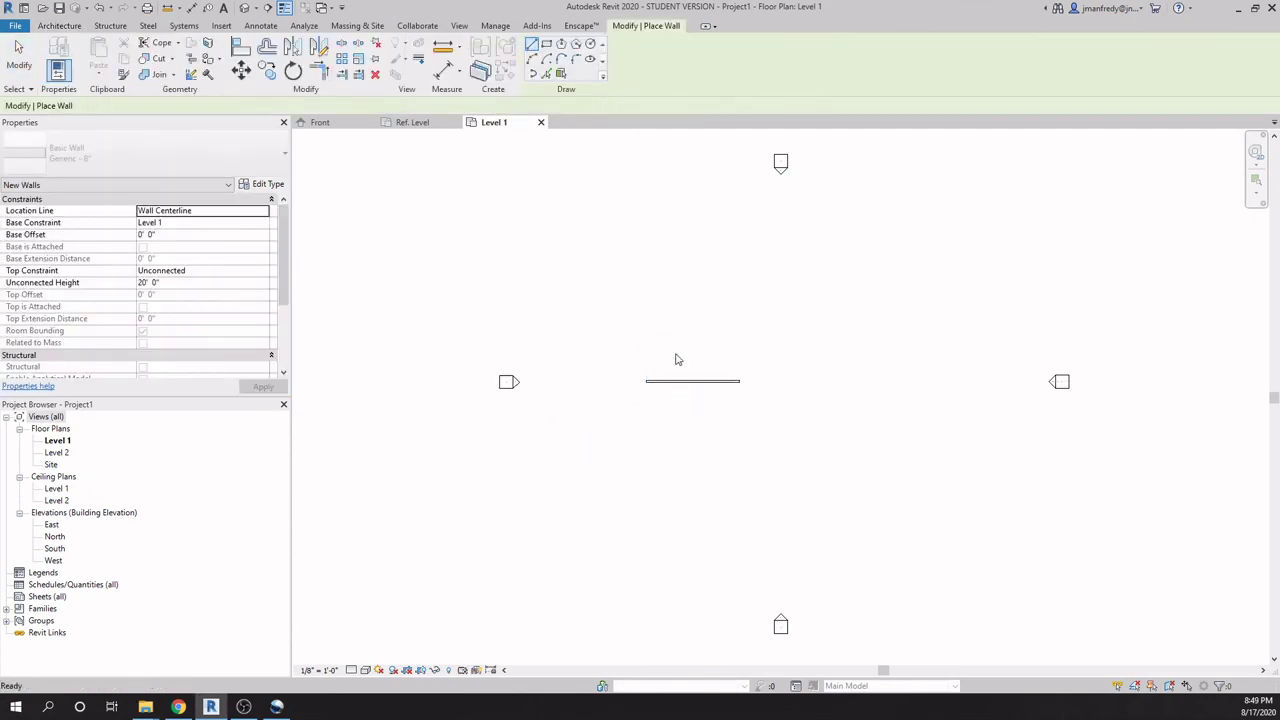
Load the new door family into Project1 and place one door in the wall, about 8 ft from its left end.
left_click(412, 122)
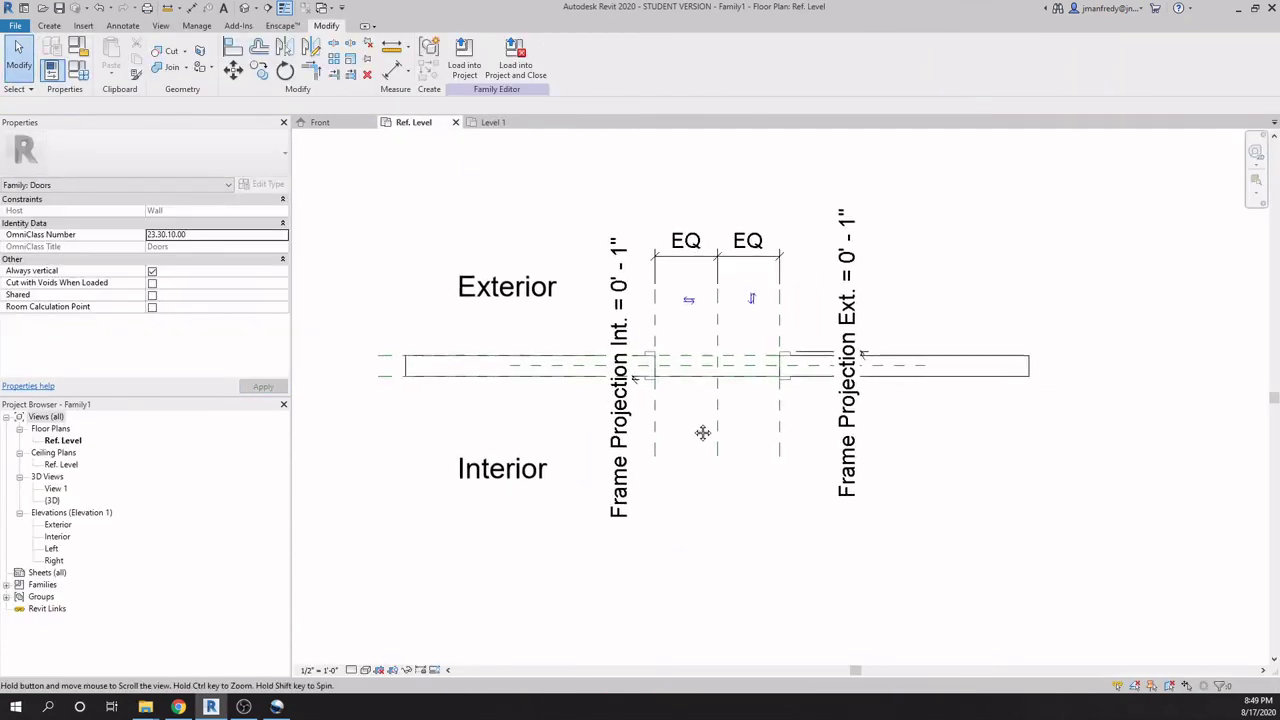
left_click(464, 56)
left_click(554, 292)
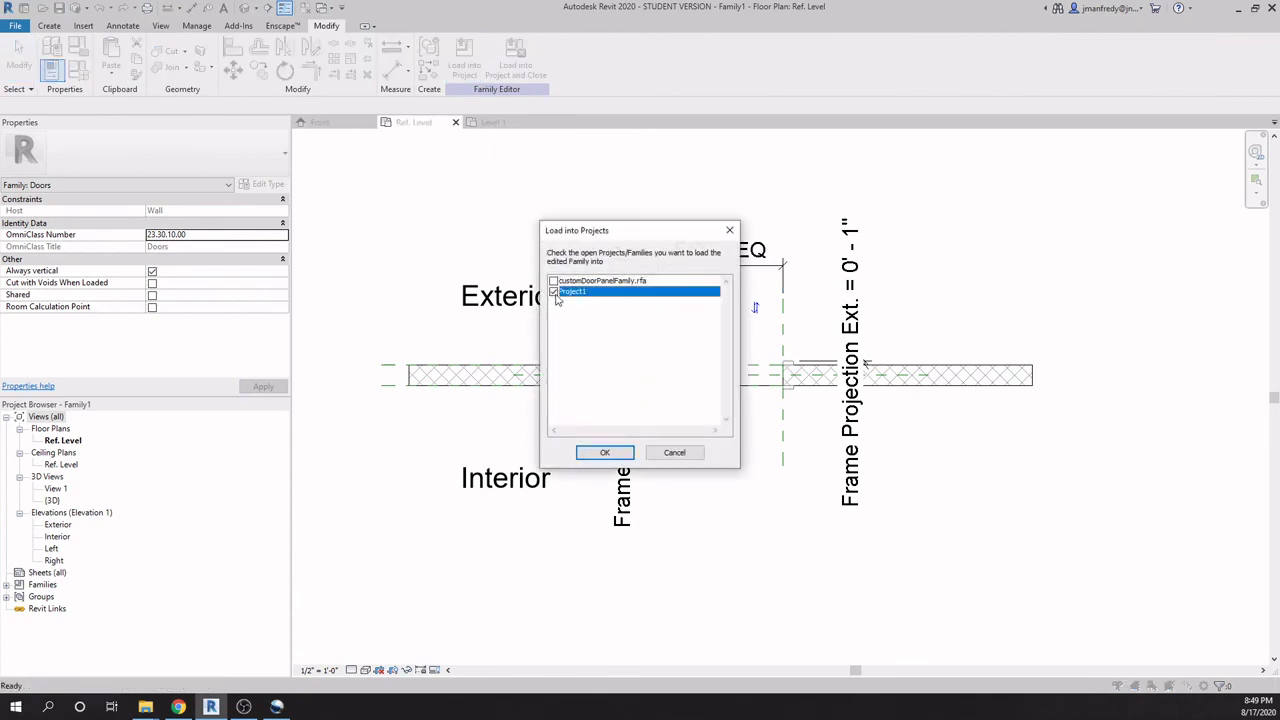
left_click(605, 453)
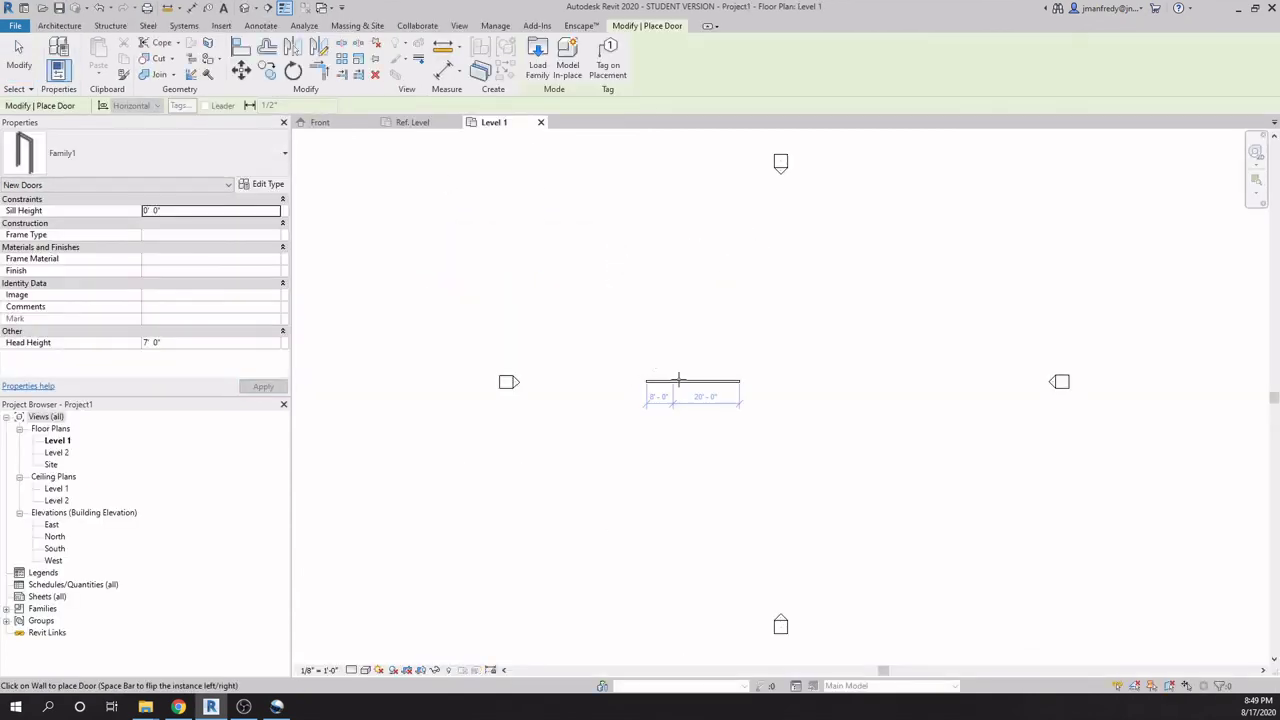
key("Escape")
scroll(670, 385, "up", 8)
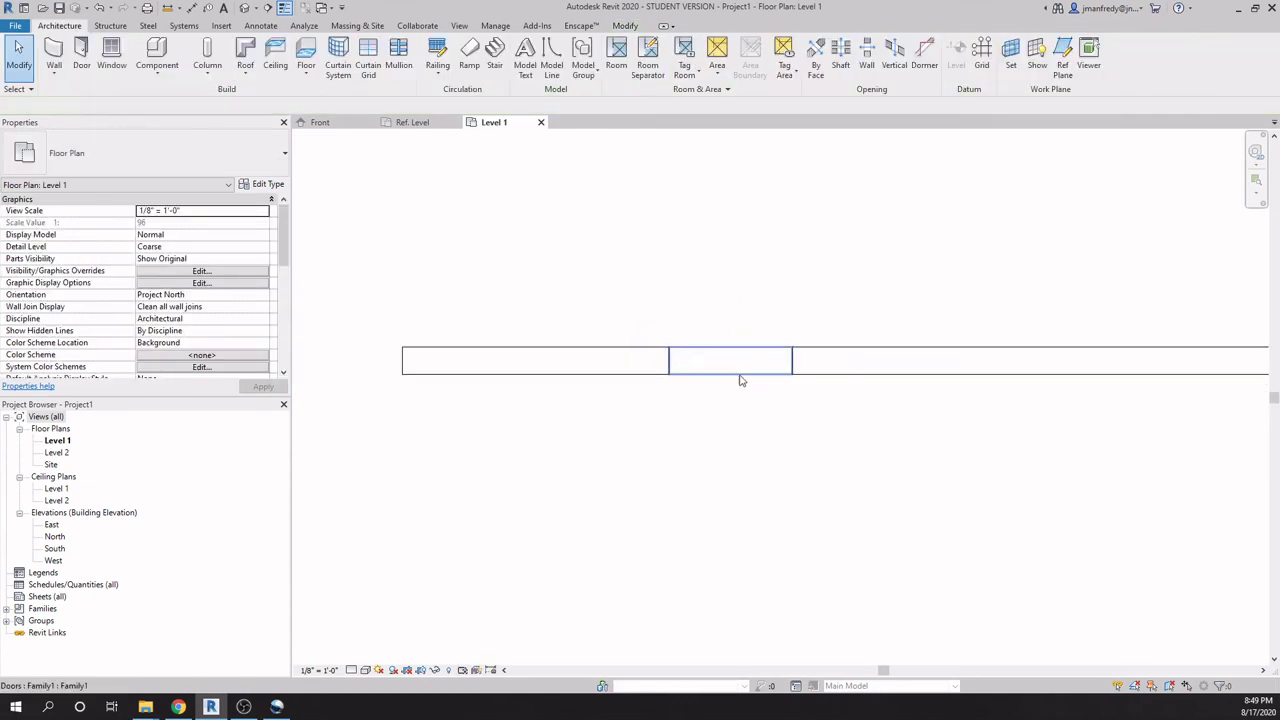
middle_click_drag(745, 428, 806, 440)
scroll(804, 438, "down", 2)
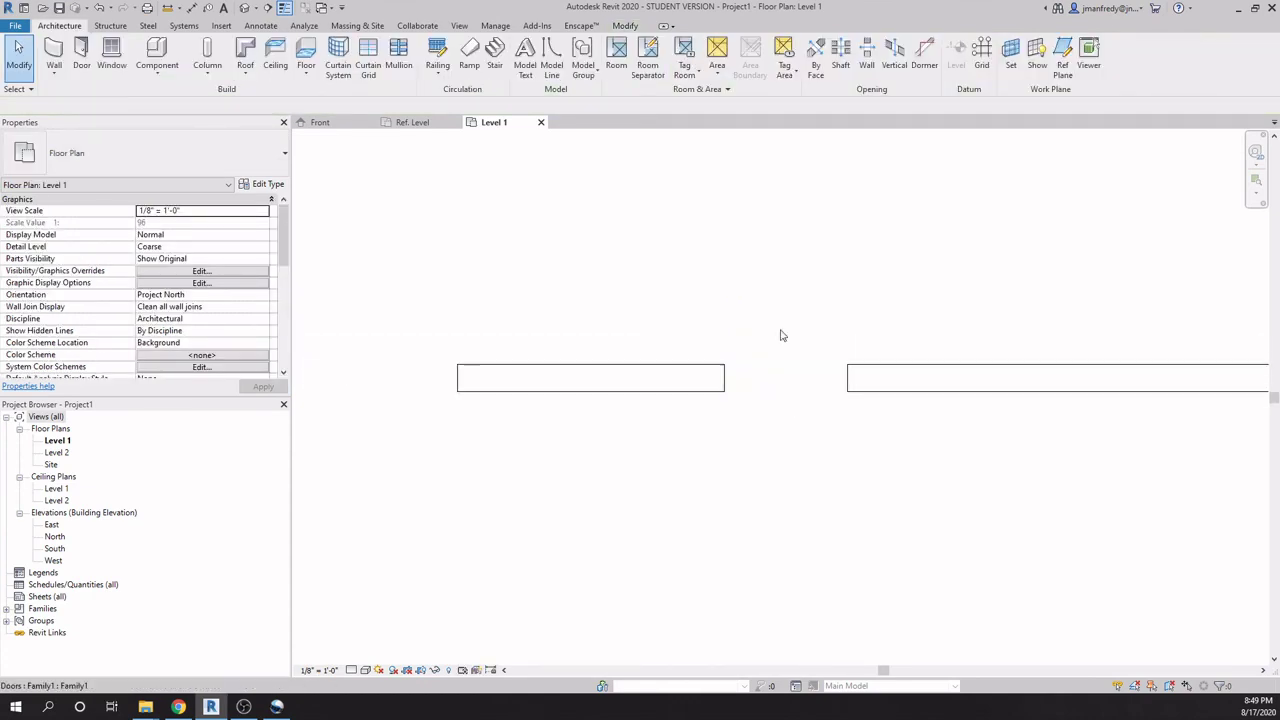
Set the Level 1 plan's detail level to Fine to check how the placed door is displayed.
scroll(801, 370, "up", 1)
scroll(815, 365, "up", 1)
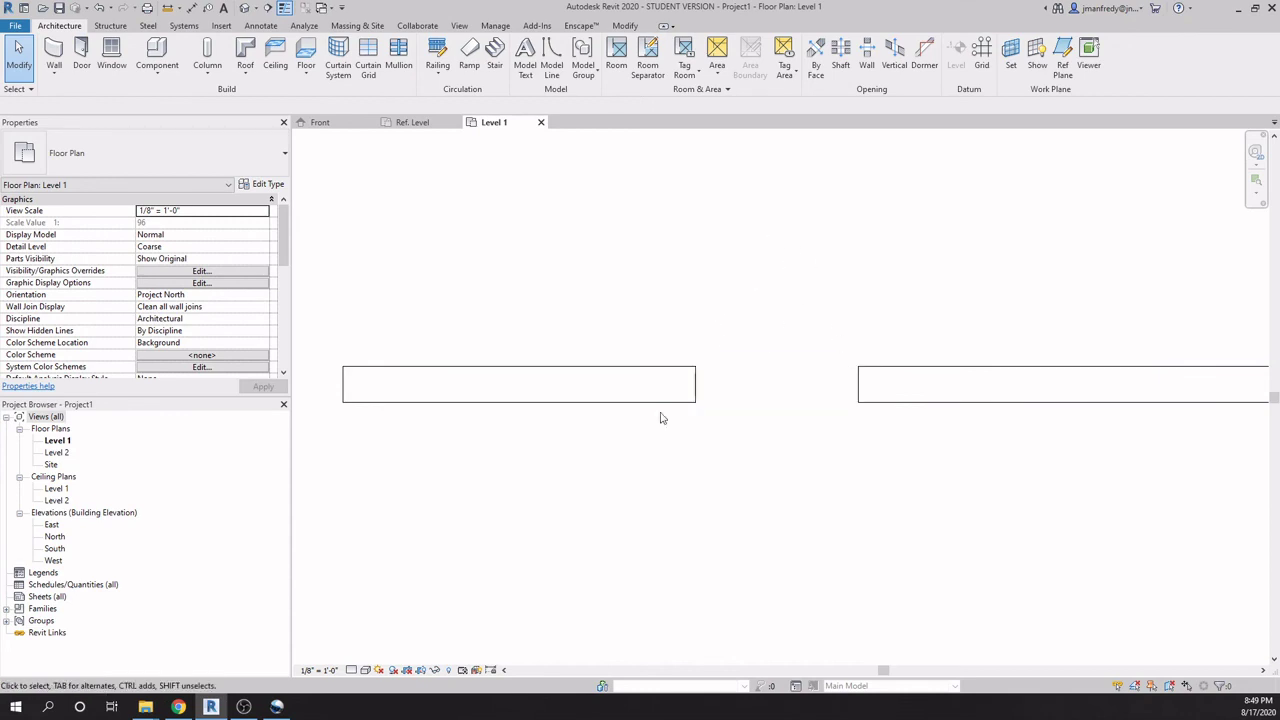
left_click(366, 670)
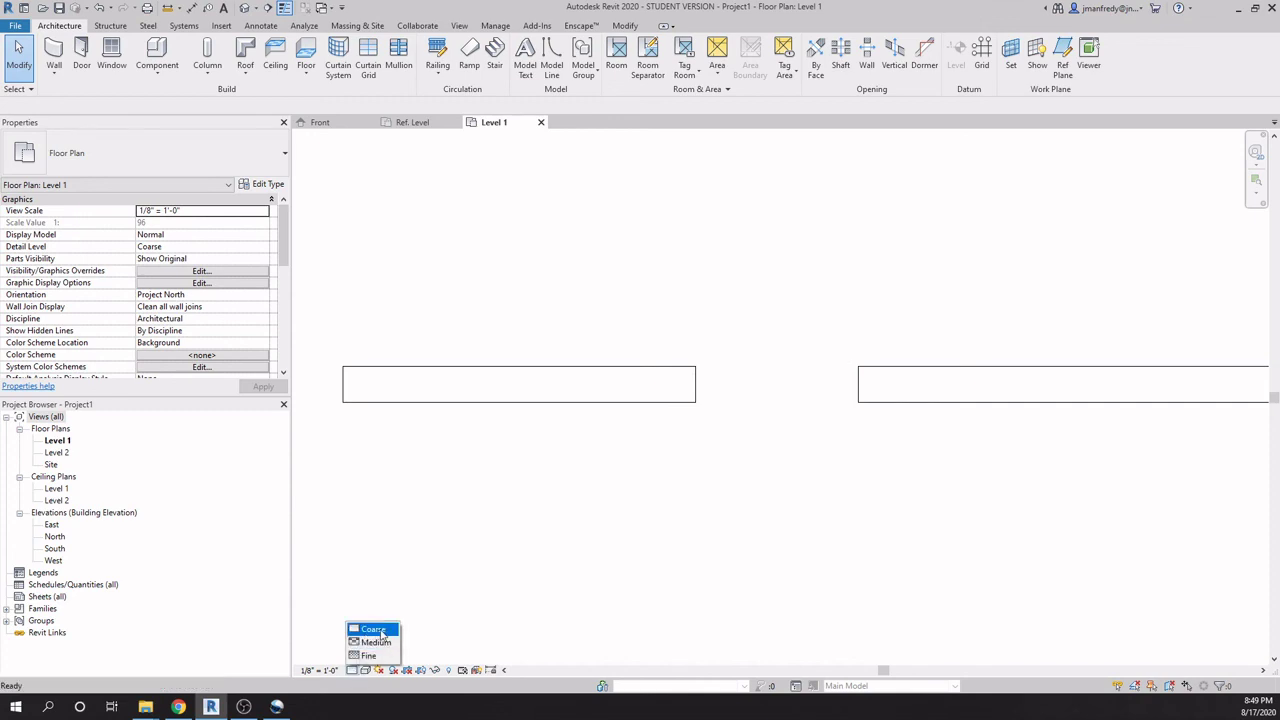
left_click(623, 503)
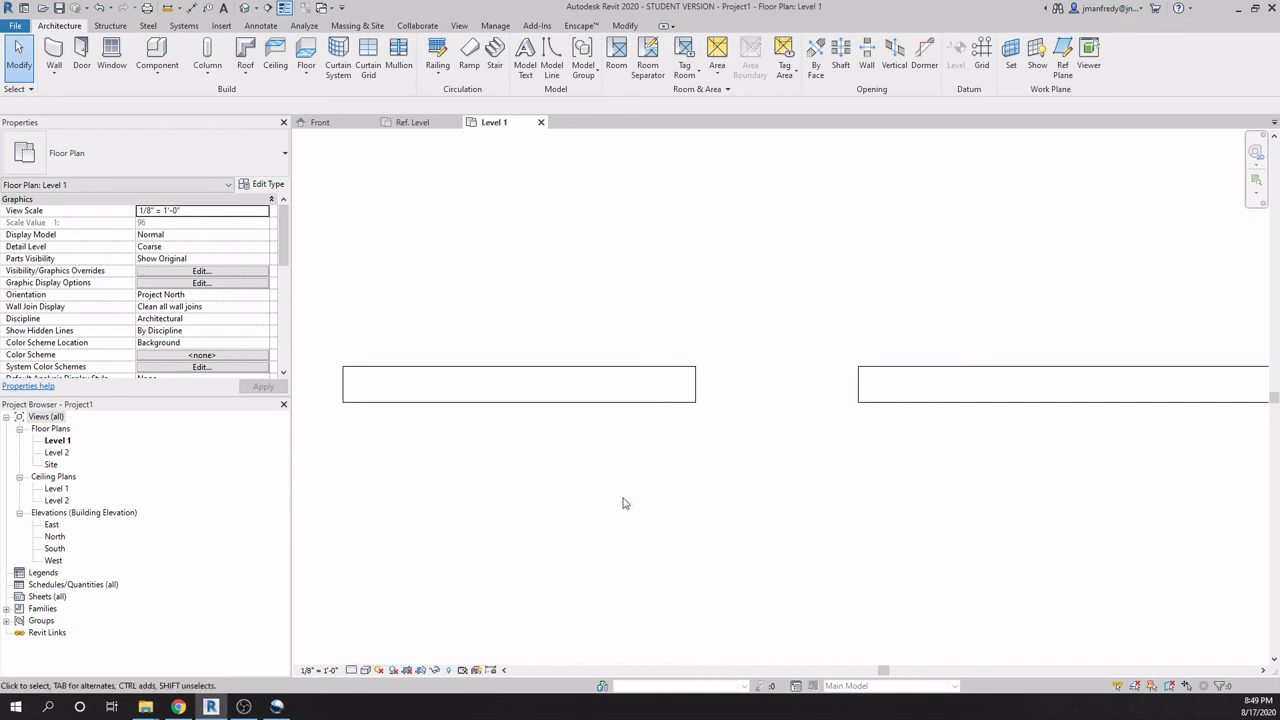
left_click(366, 670)
left_click(700, 449)
left_click(353, 670)
left_click(372, 657)
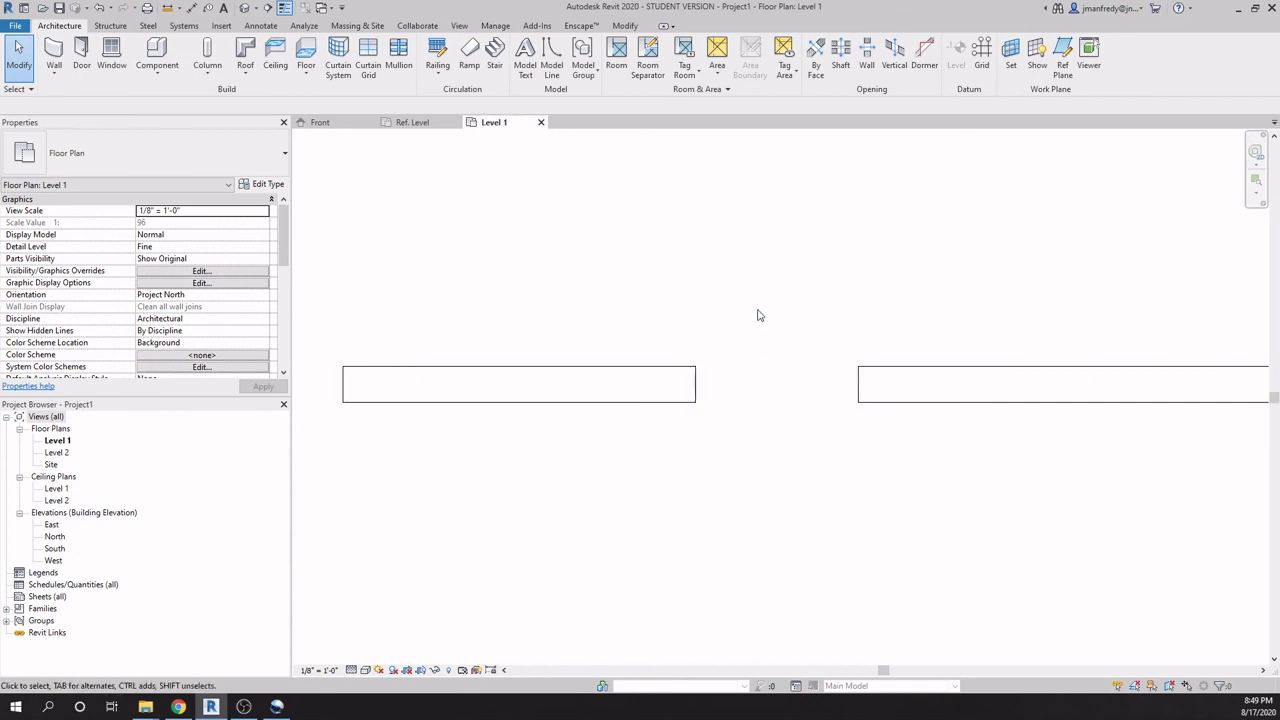
Return to the door family's Ref. Level plan and set its length unit format to suppress 0 feet.
left_click(420, 122)
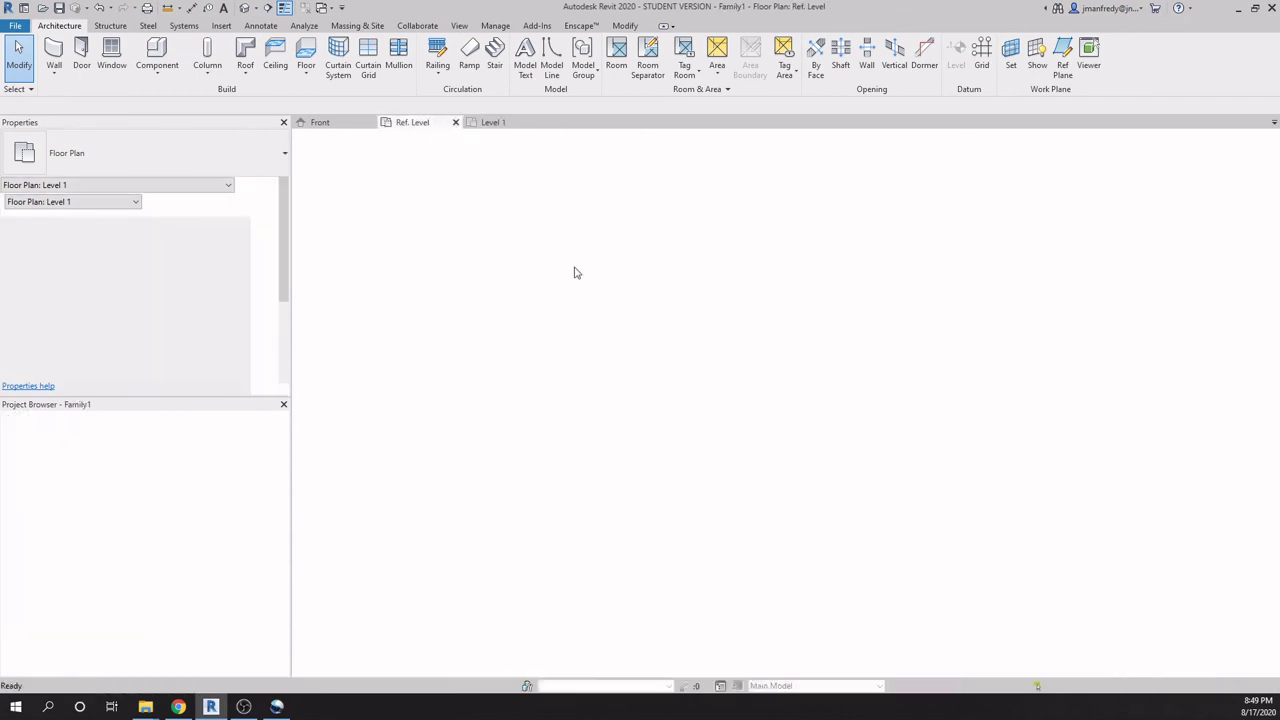
scroll(660, 500, "up", 1)
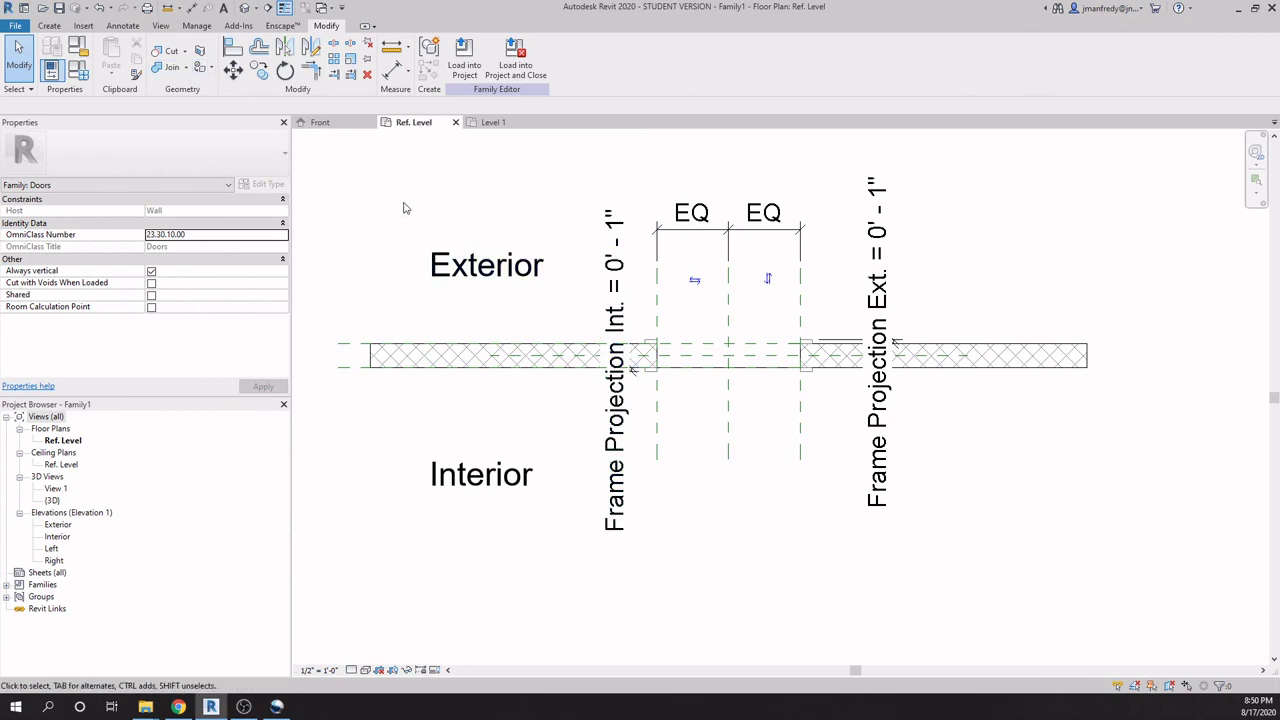
middle_click_drag(410, 214, 435, 226)
left_click(196, 25)
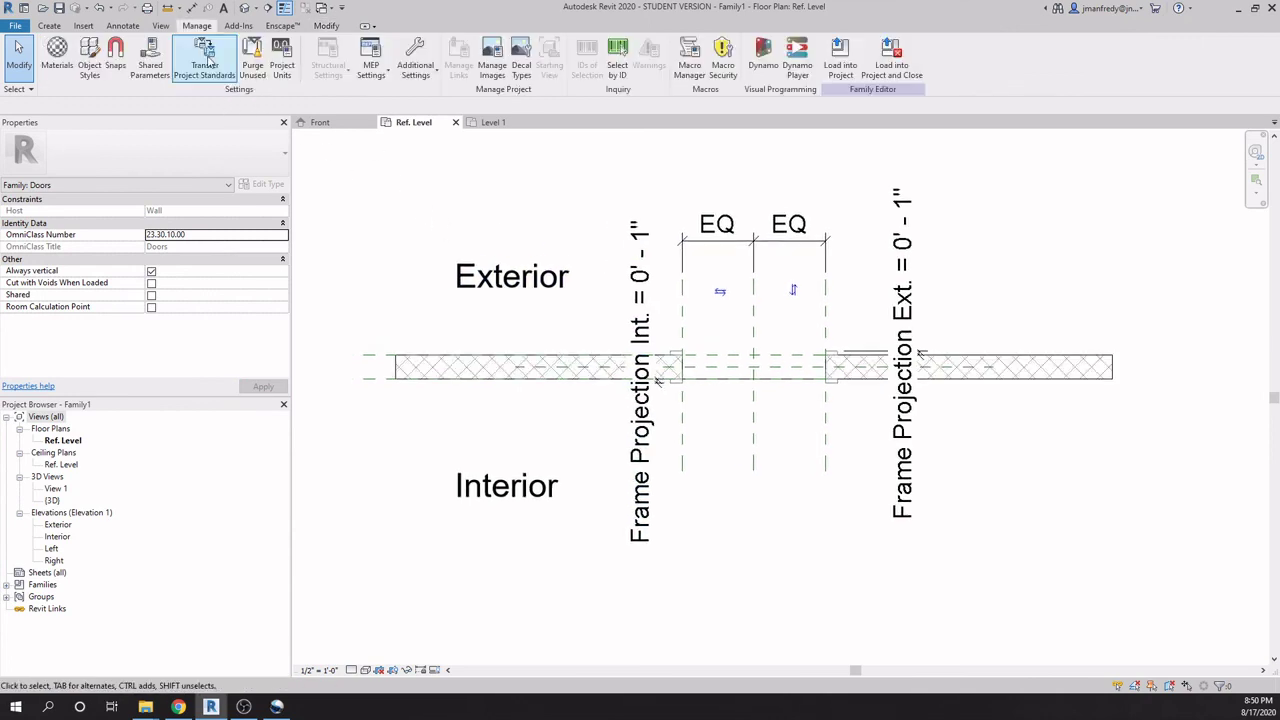
left_click(281, 58)
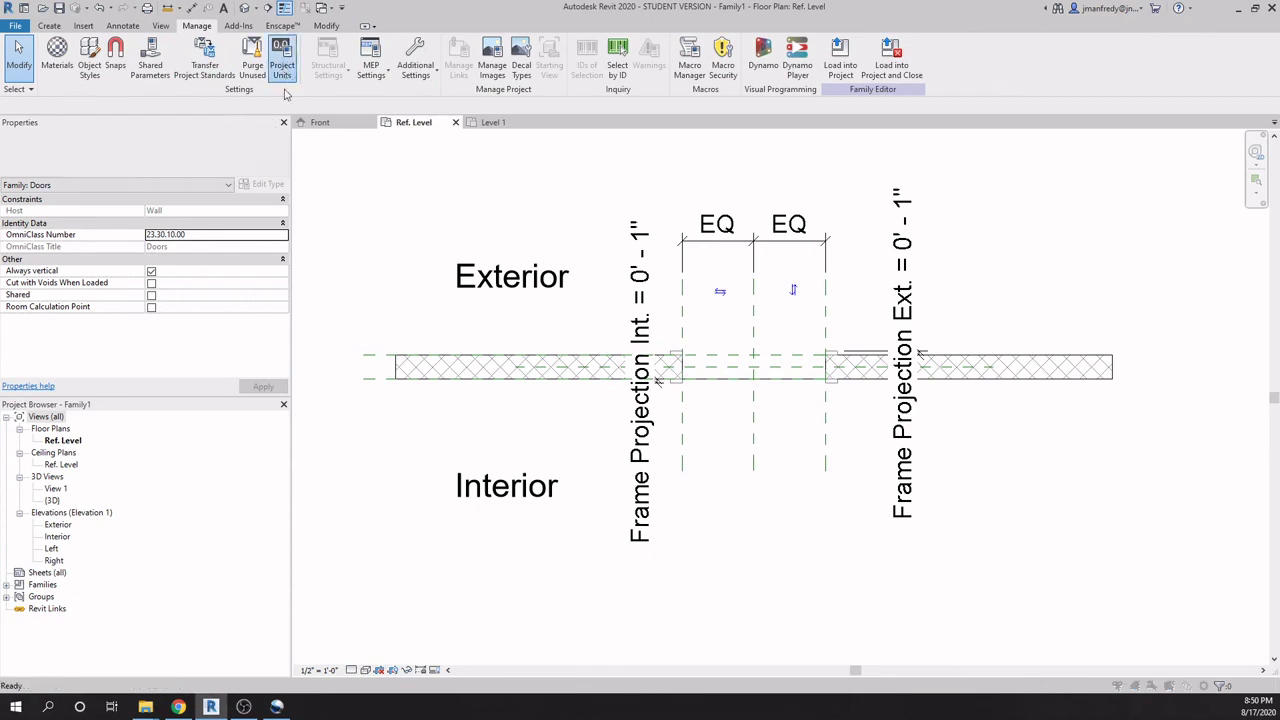
left_click(666, 256)
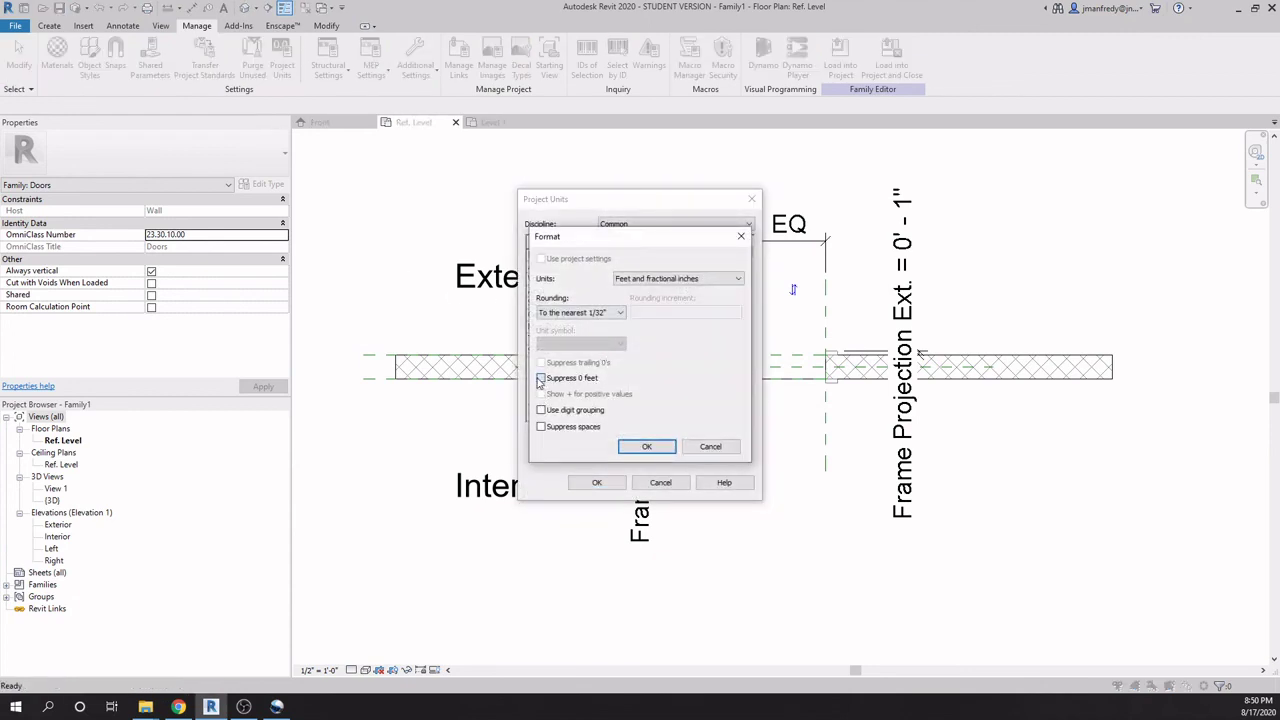
left_click(540, 379)
left_click(646, 446)
left_click(596, 482)
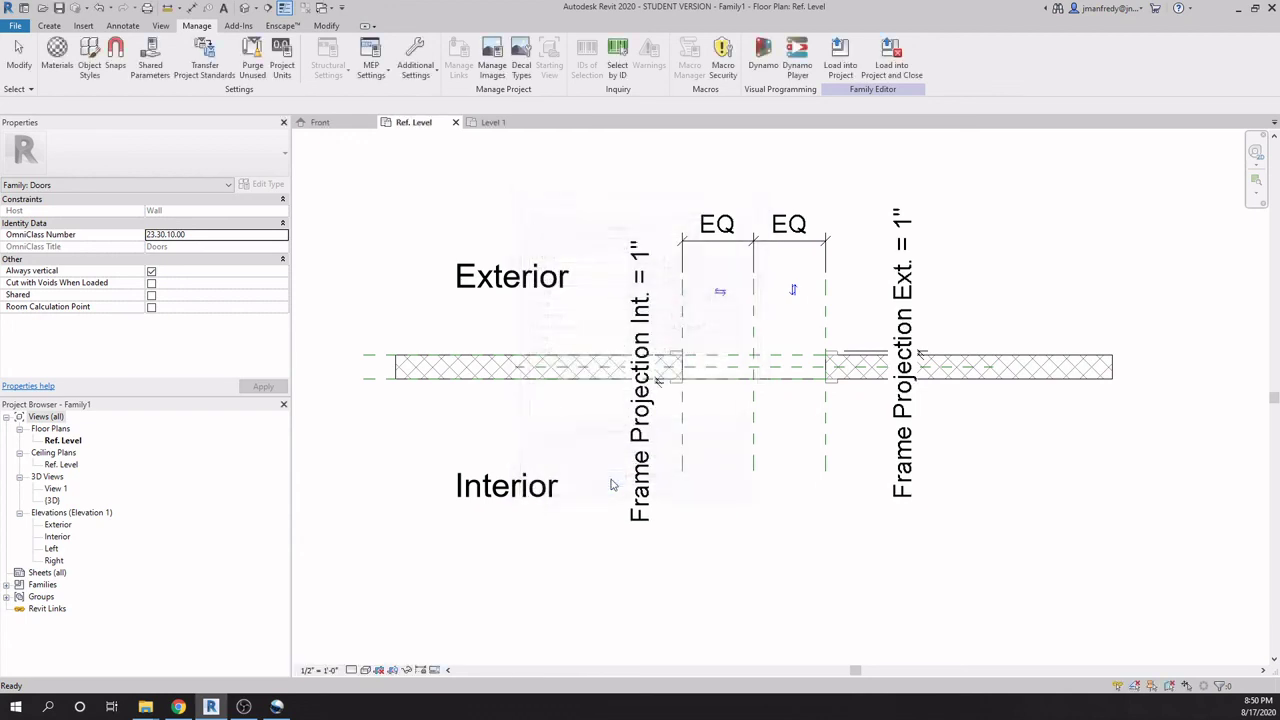
Set the Ref. Level plan's view scale to 1 1/2" = 1'-0".
left_click(320, 670)
left_click(345, 292)
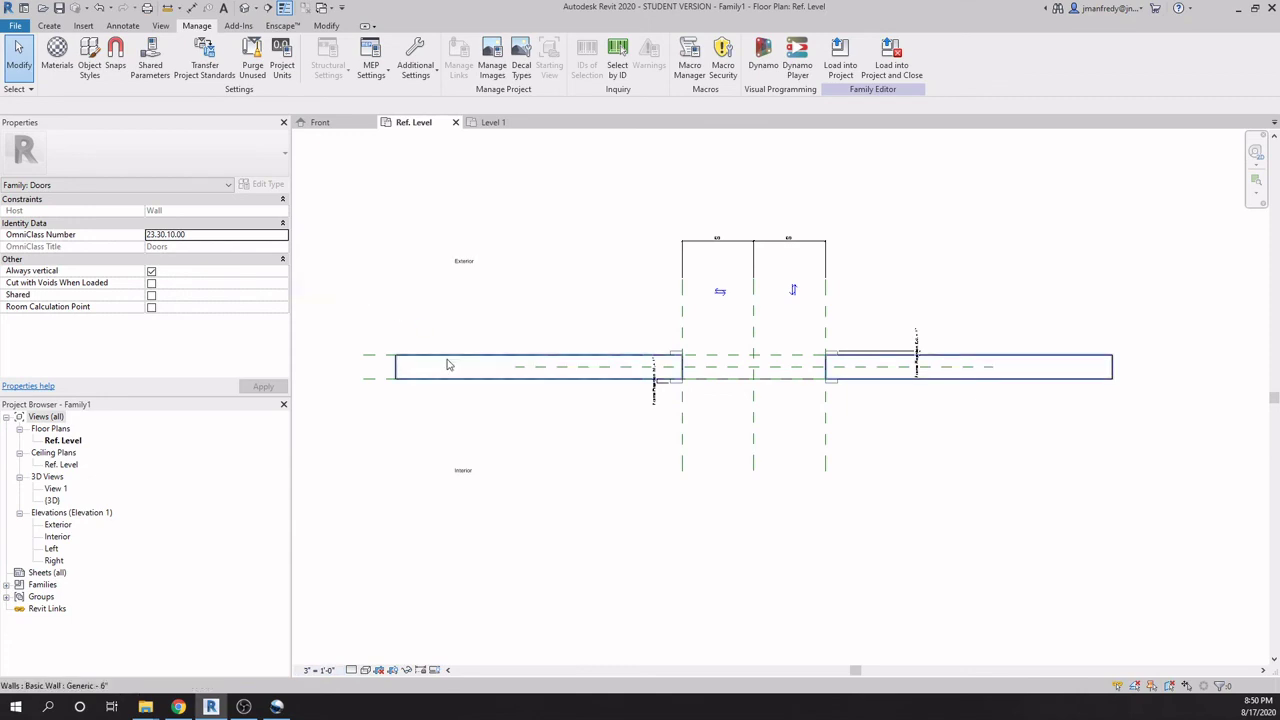
left_click(320, 670)
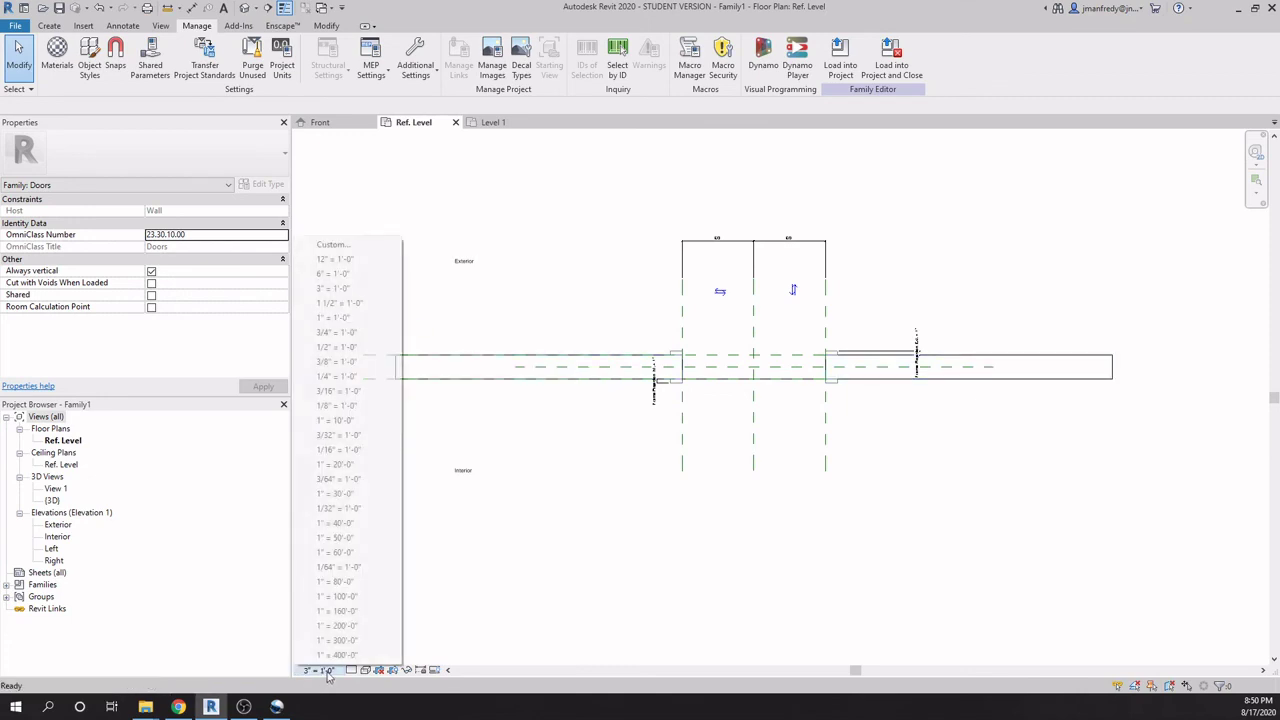
left_click(340, 303)
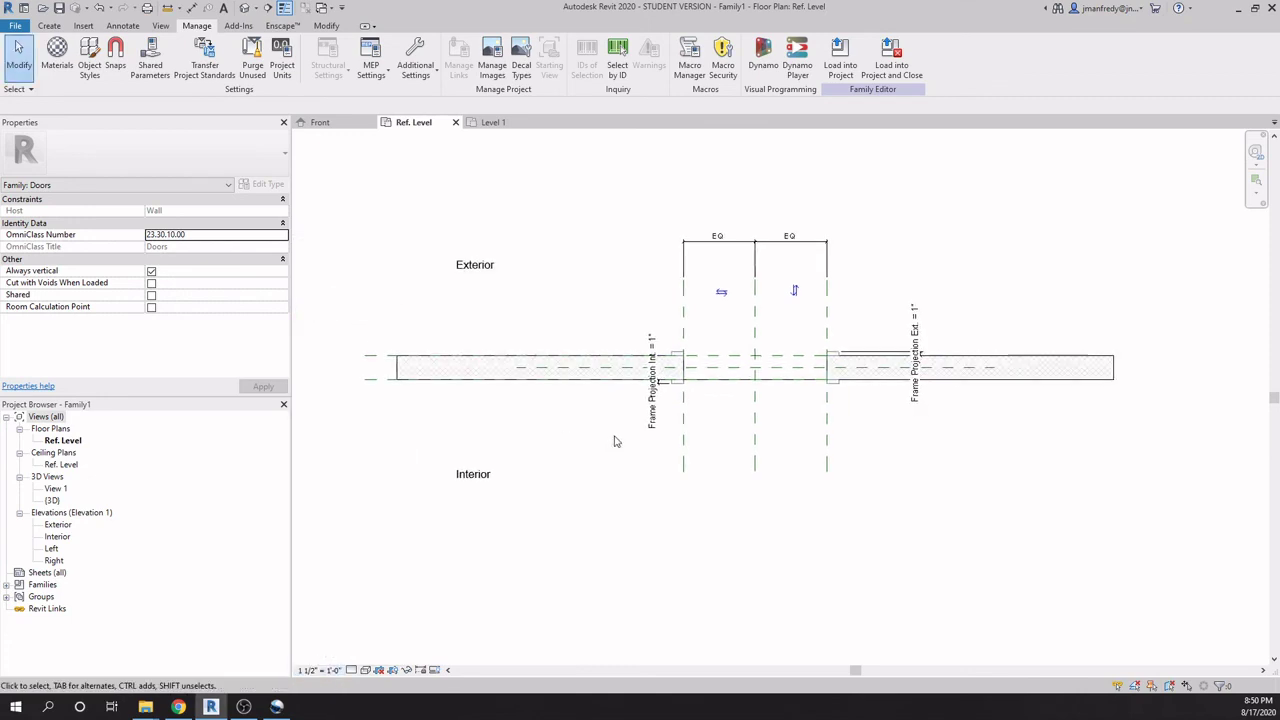
Make the interior and exterior frame extrusions visible in all view directions and when cut in Plan/RCP, at Medium and Fine detail but not Coarse.
scroll(652, 446, "up", 1)
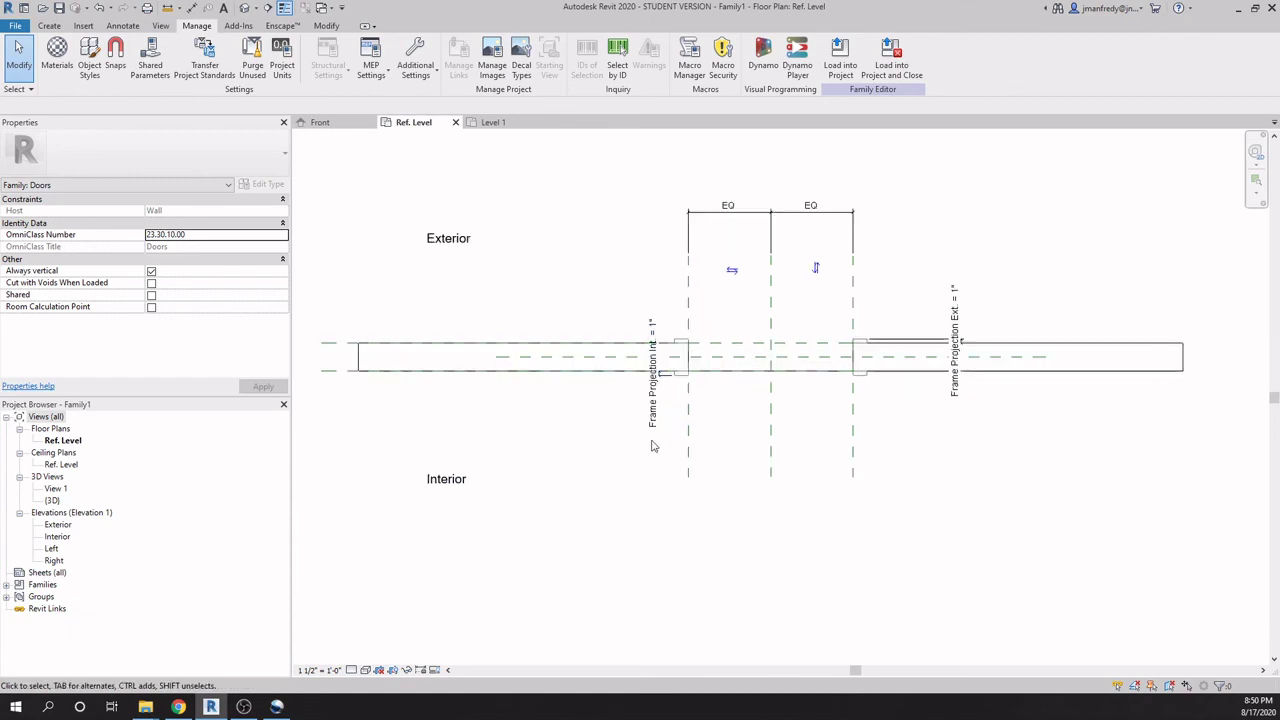
scroll(652, 446, "up", 1)
scroll(803, 423, "up", 2)
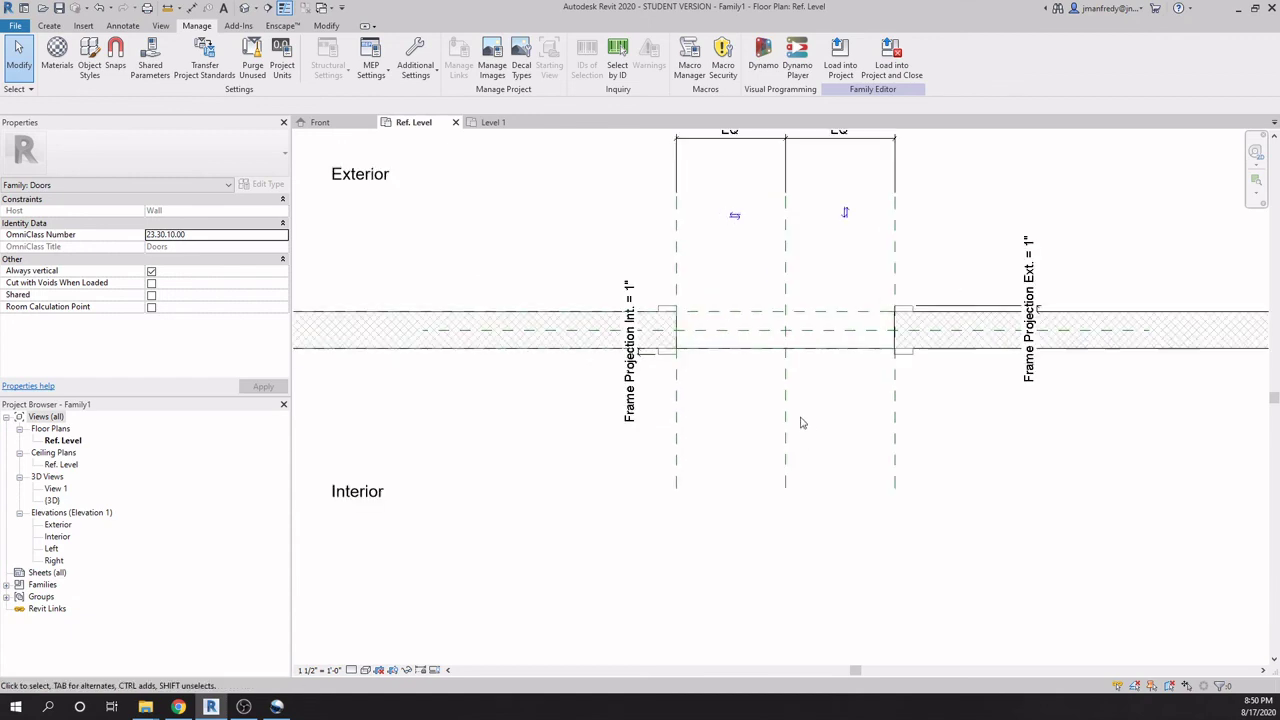
scroll(715, 432, "up", 1)
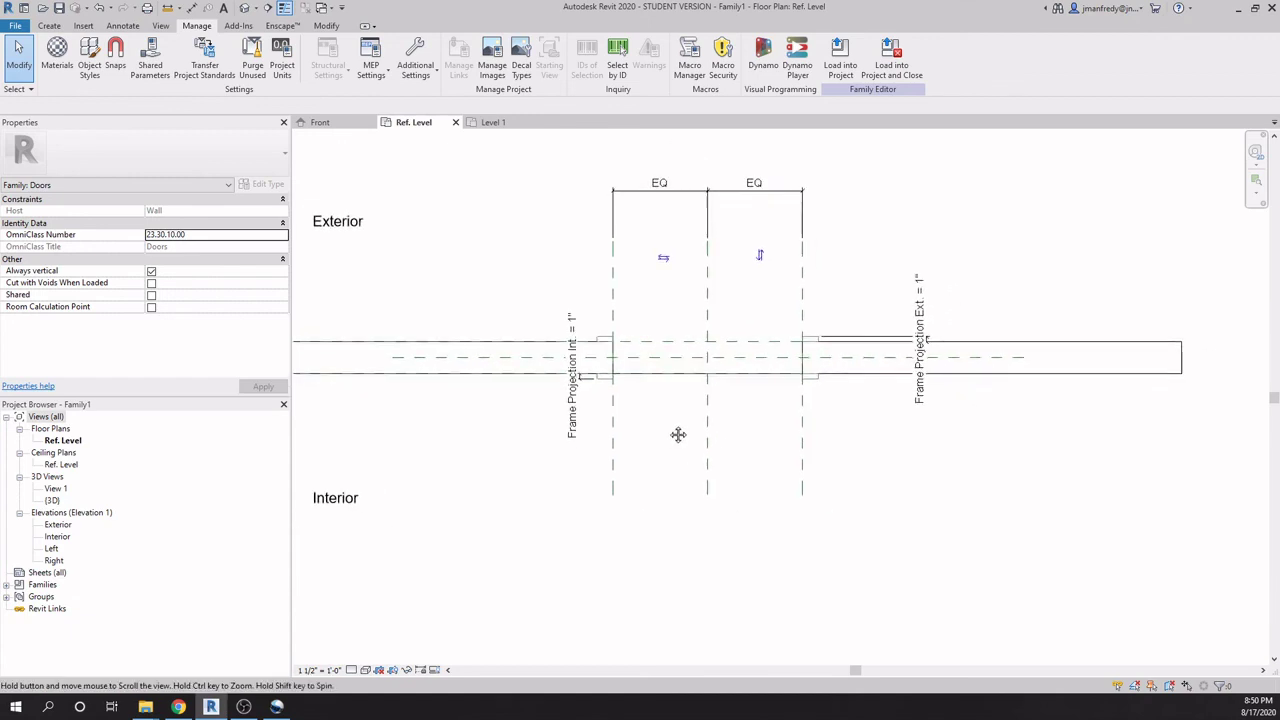
scroll(650, 425, "up", 1)
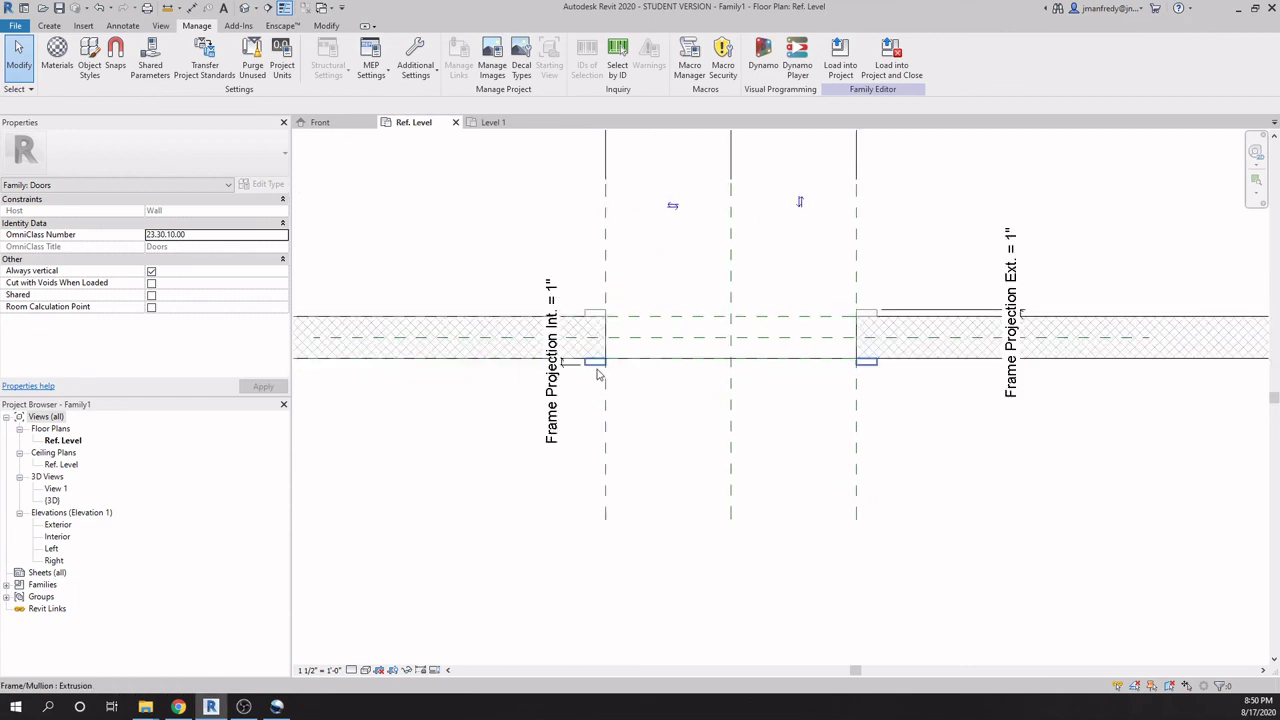
left_click(601, 366)
left_click(631, 389)
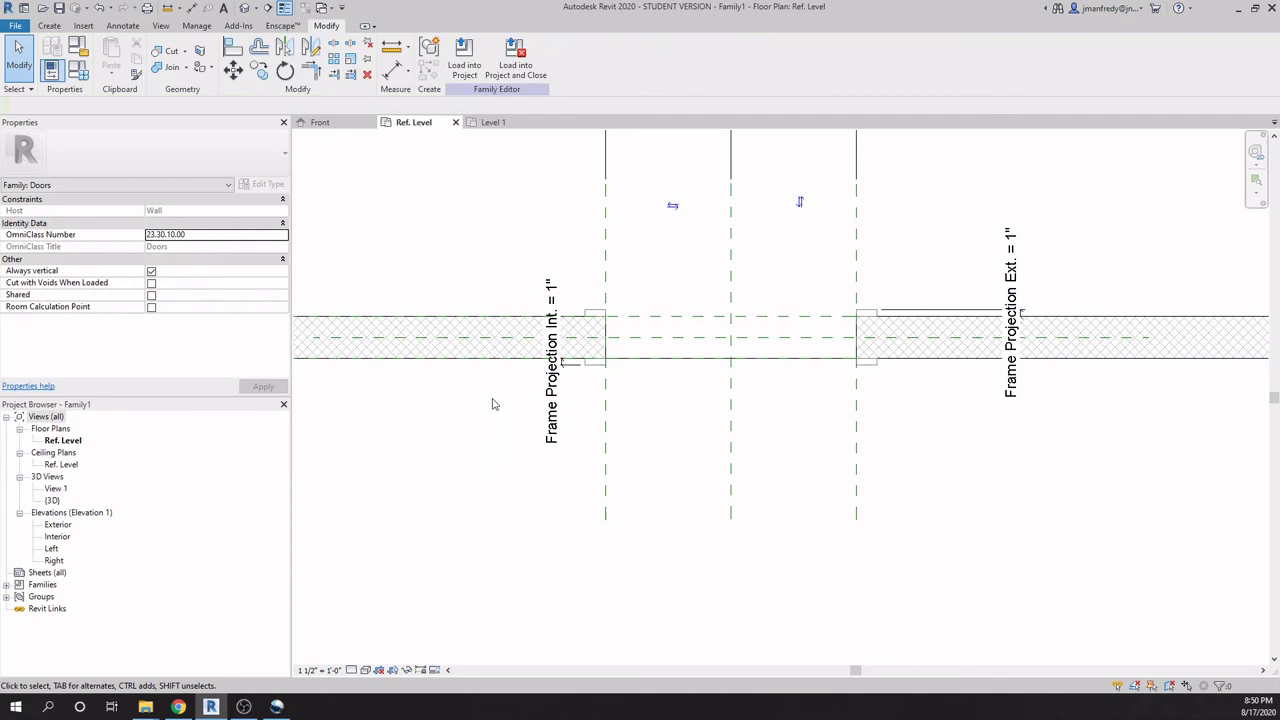
left_click(600, 363)
left_click(600, 310, "ctrl")
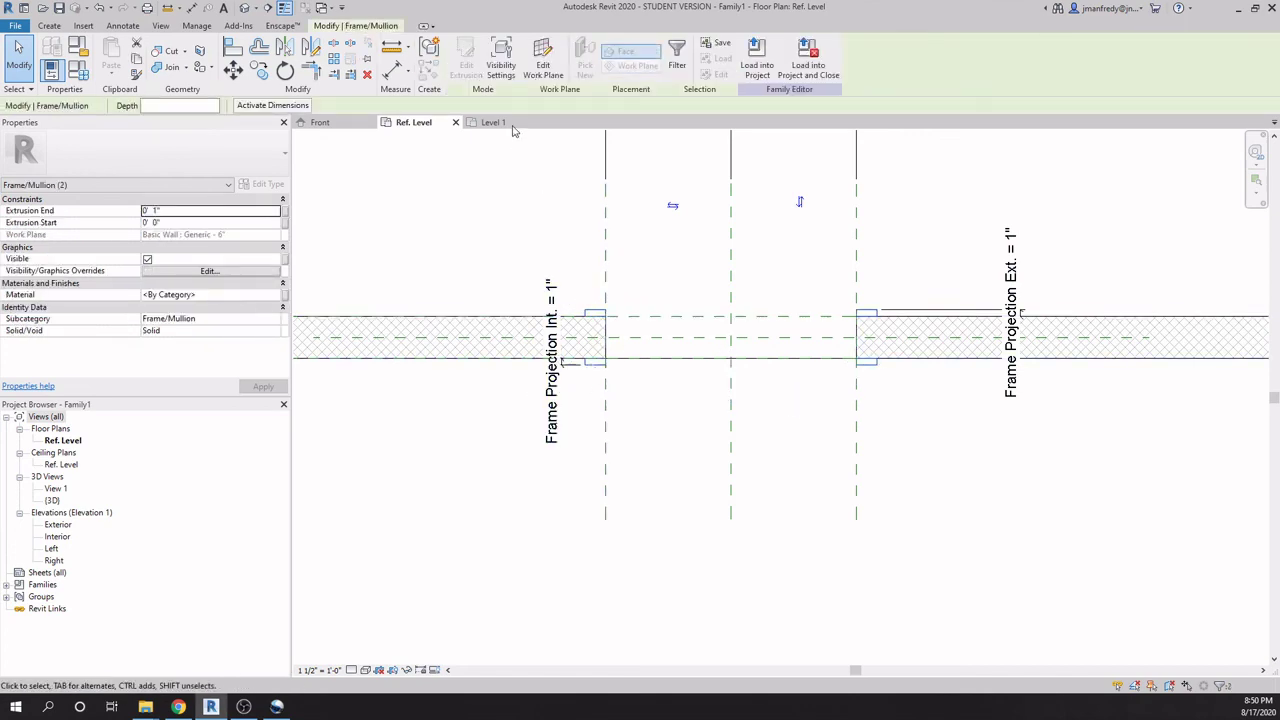
left_click(503, 66)
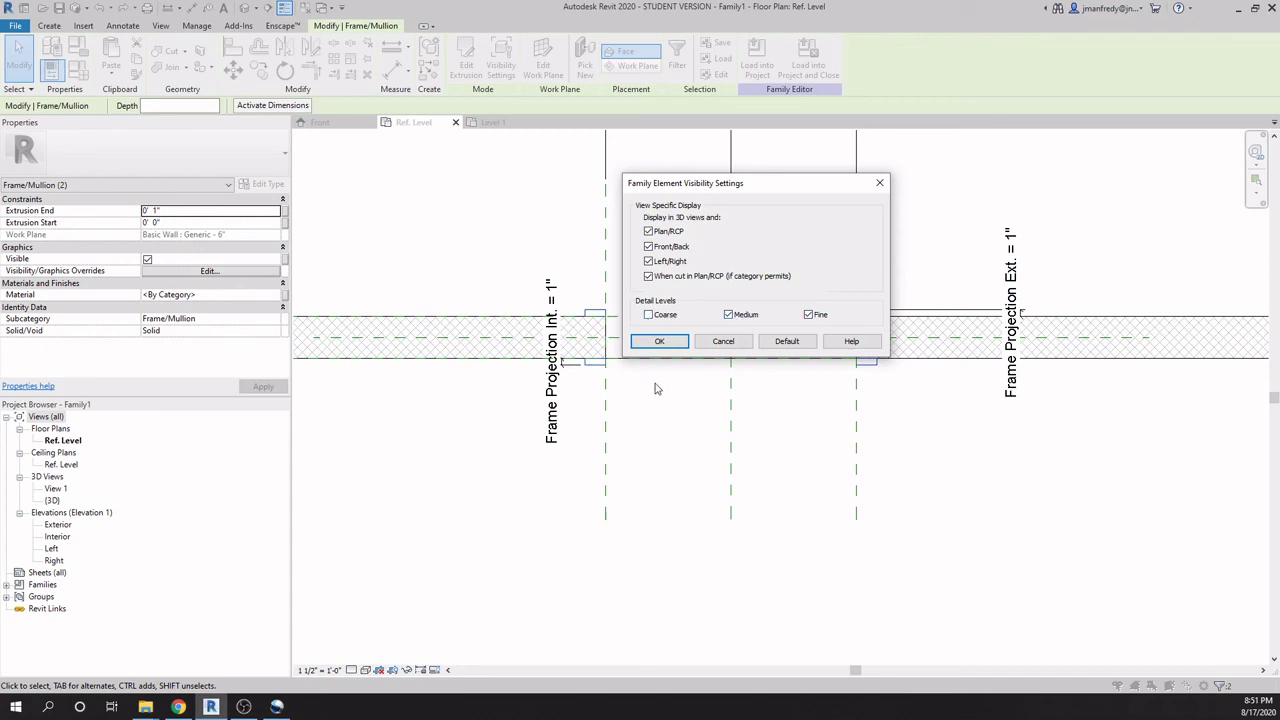
left_click(659, 341)
left_click(509, 560)
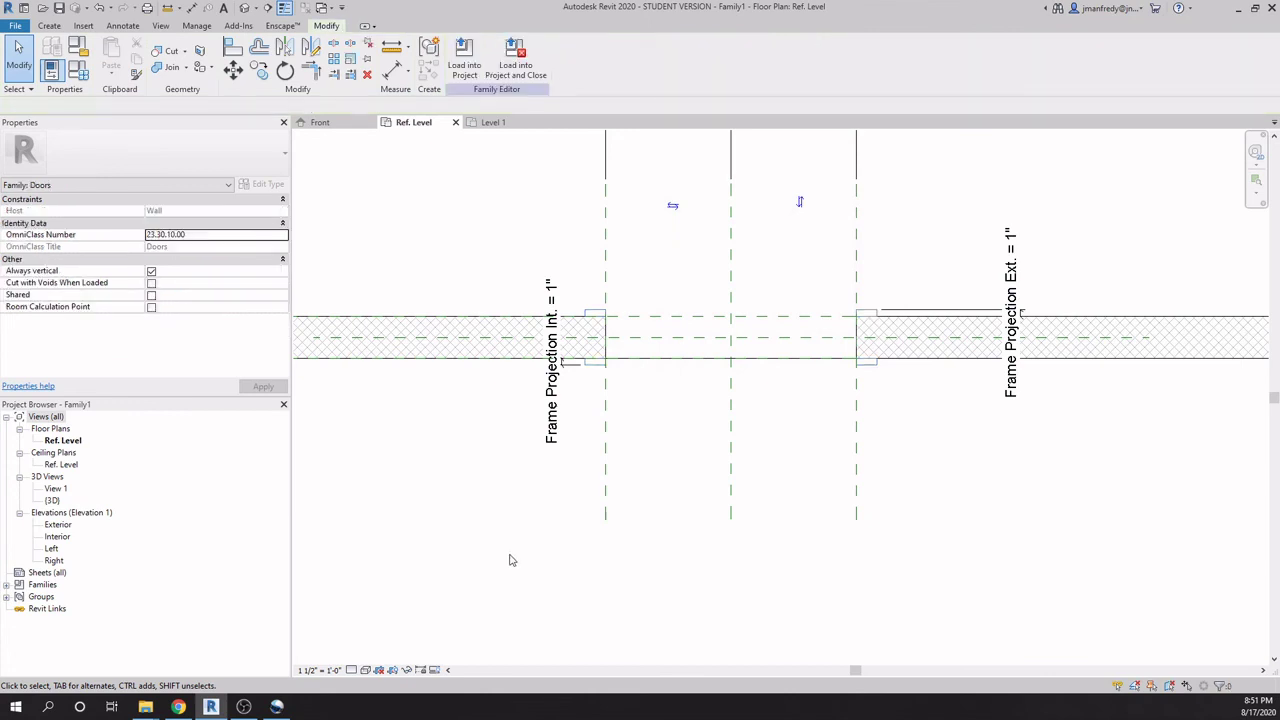
Compare the door frame's display in the Ref. Level plan at different detail levels, ending at Coarse.
scroll(582, 319, "up", 4)
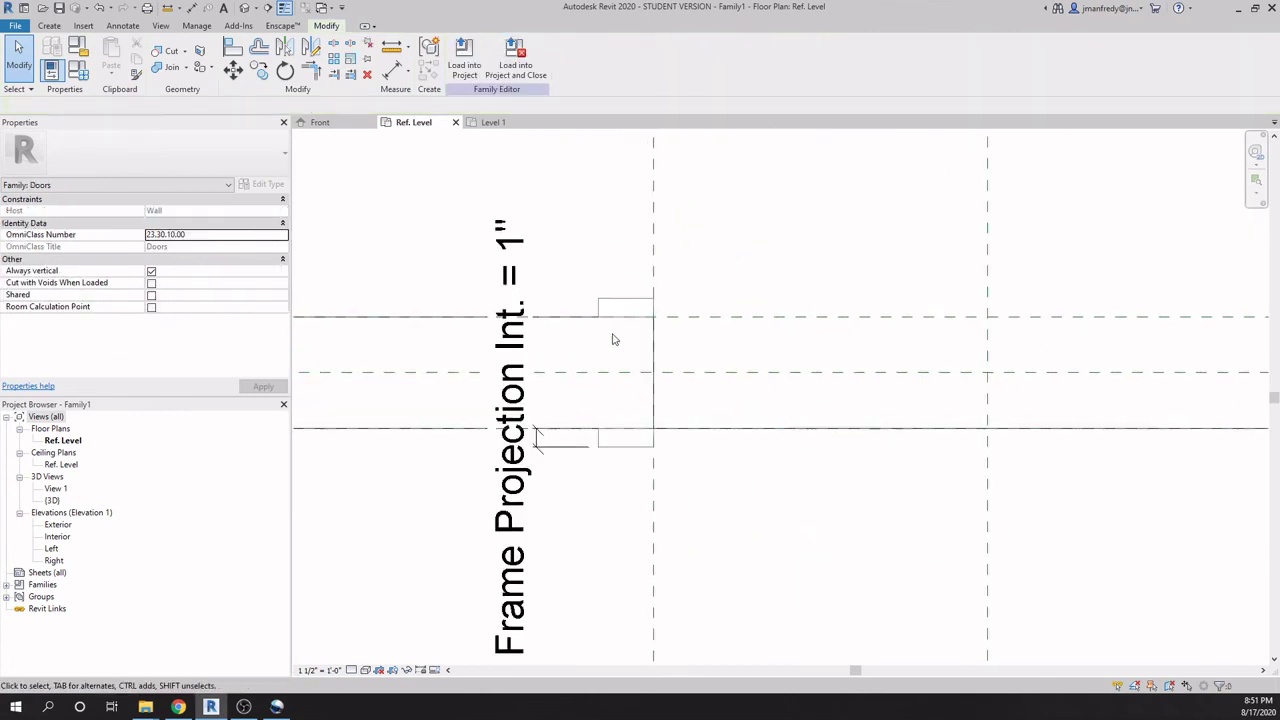
left_click(352, 669)
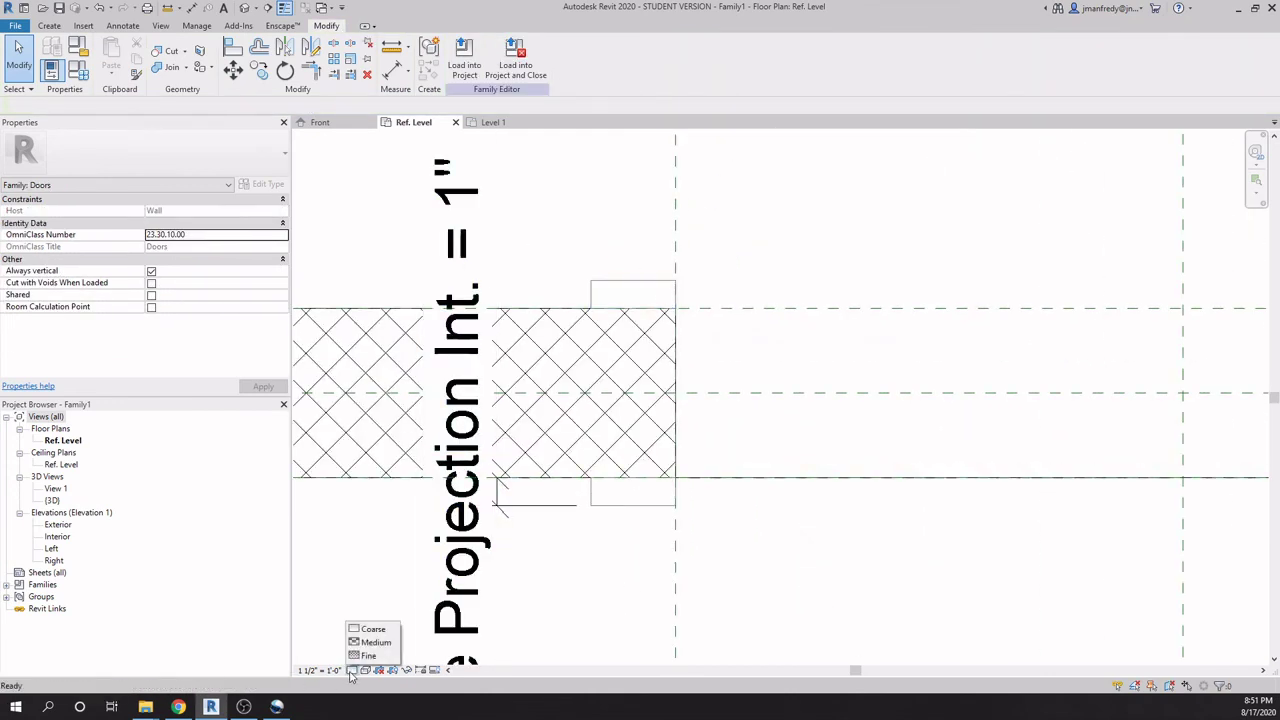
left_click(370, 629)
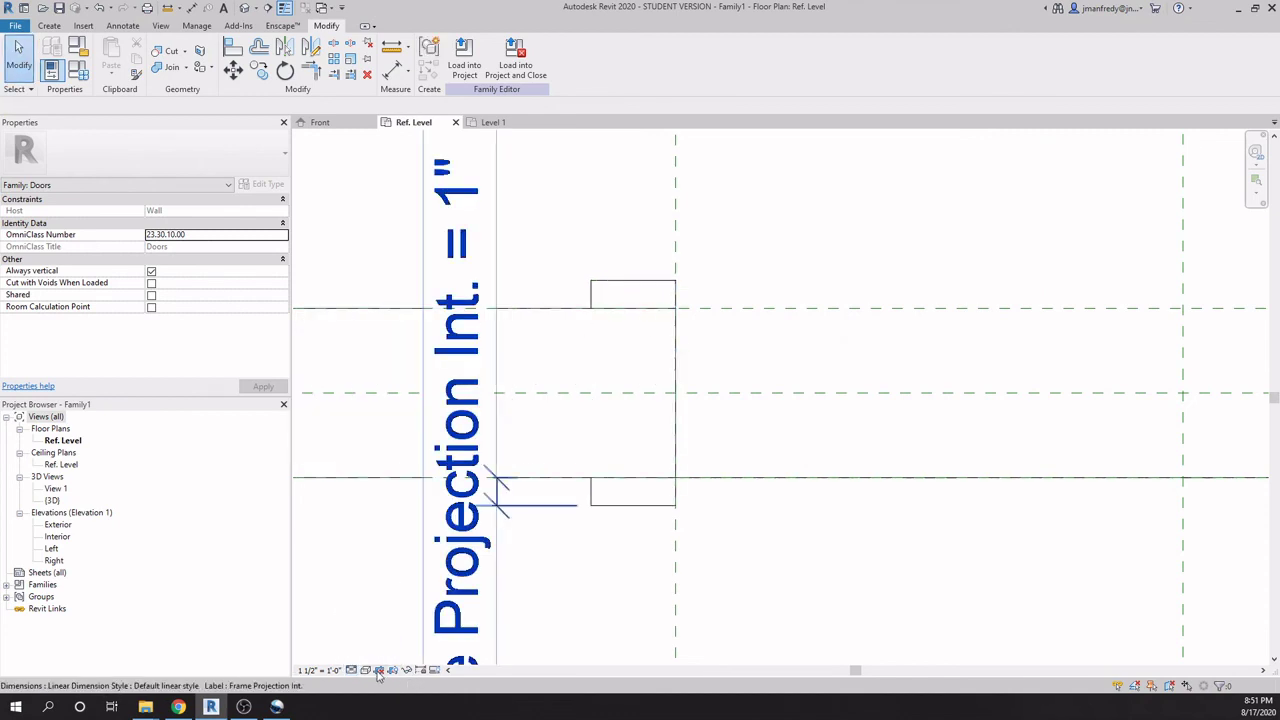
left_click(352, 671)
left_click(385, 656)
left_click(352, 670)
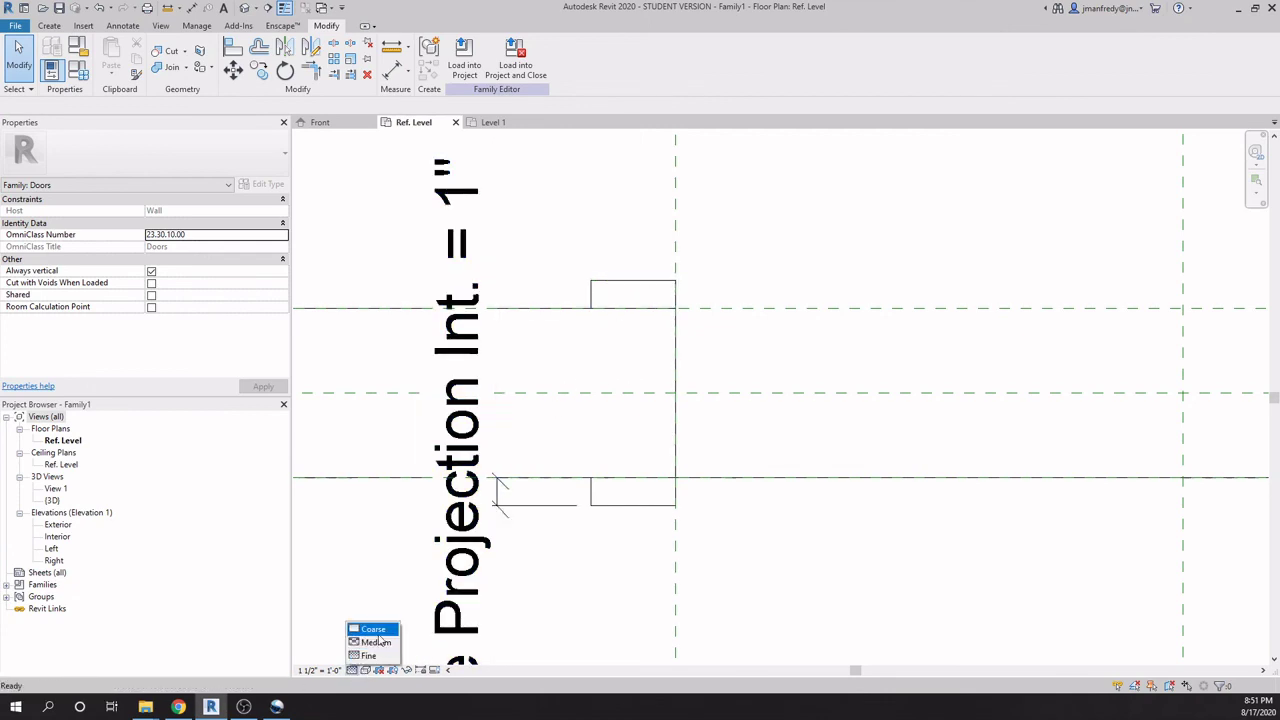
left_click(377, 642)
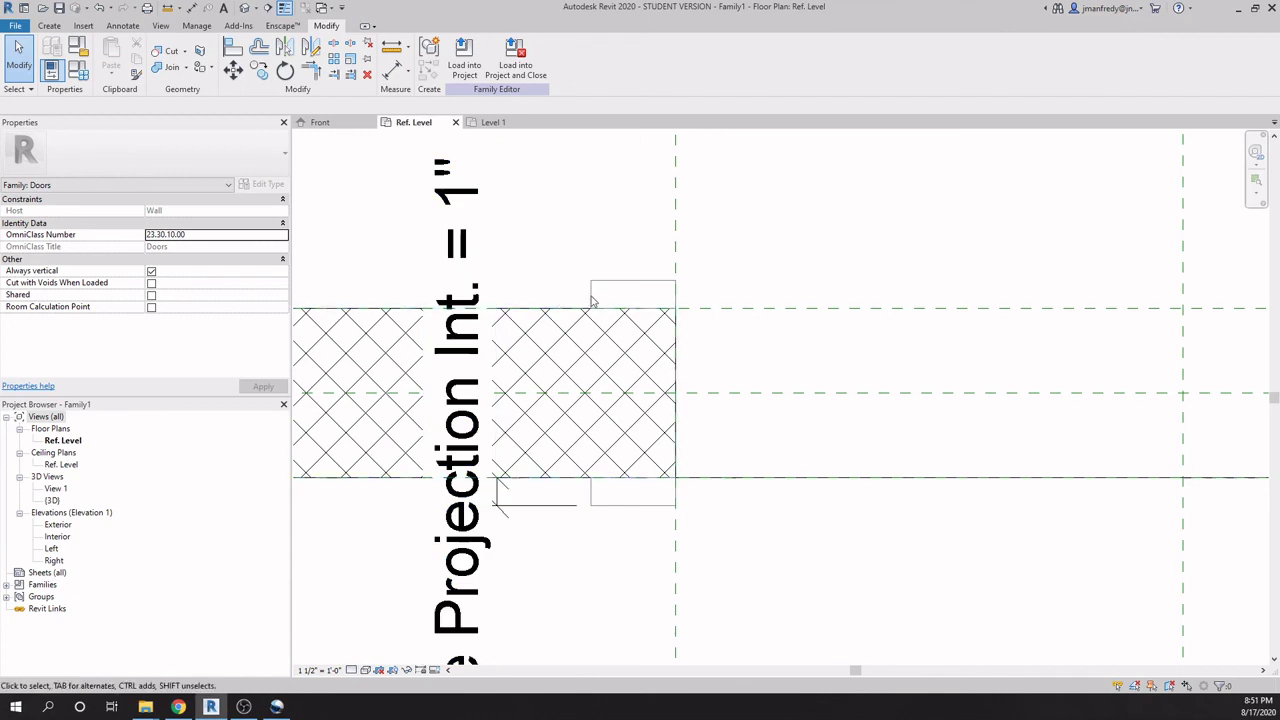
Load the edited door family into Project1 only, overwriting the existing version.
scroll(742, 415, "down", 5)
scroll(742, 420, "down", 3)
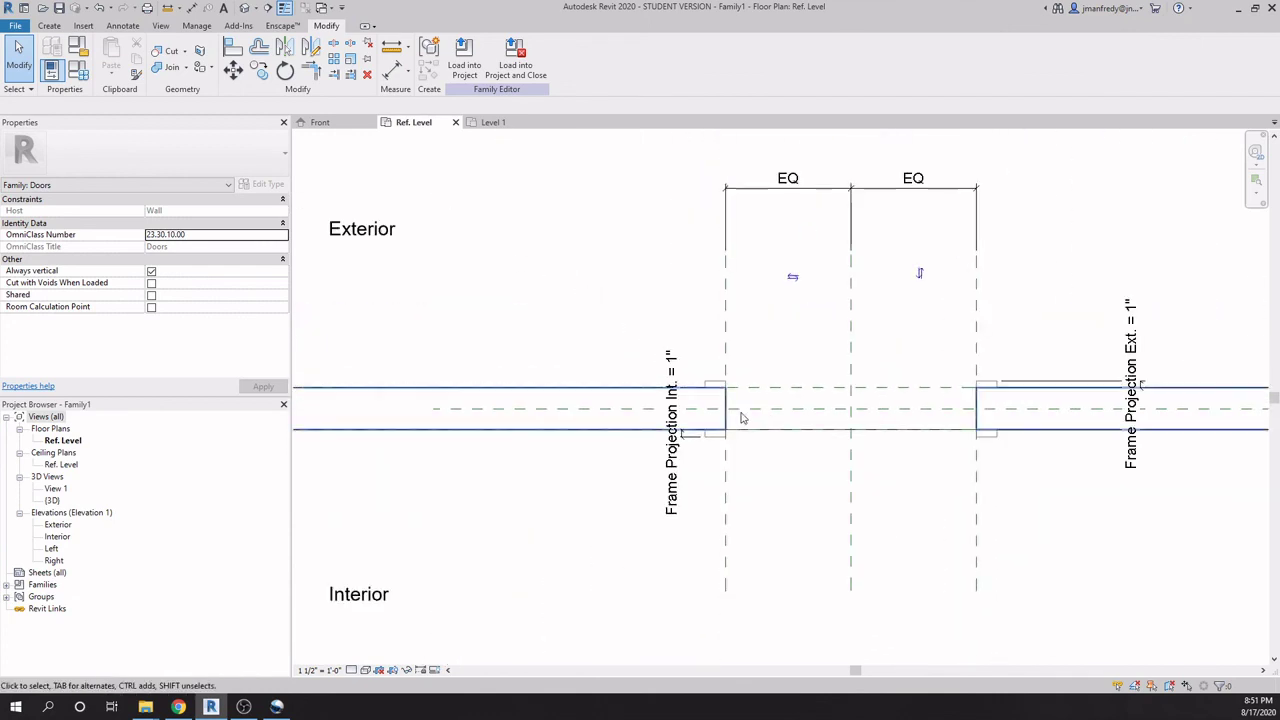
left_click(464, 58)
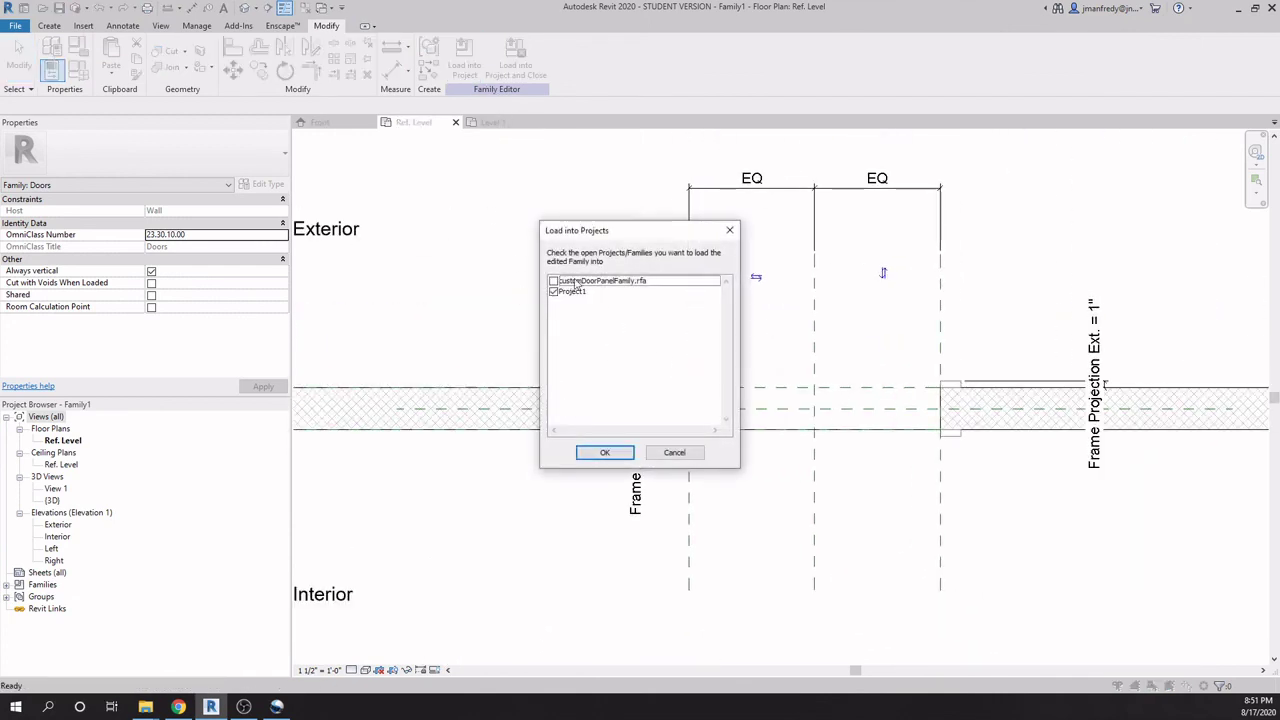
left_click(606, 452)
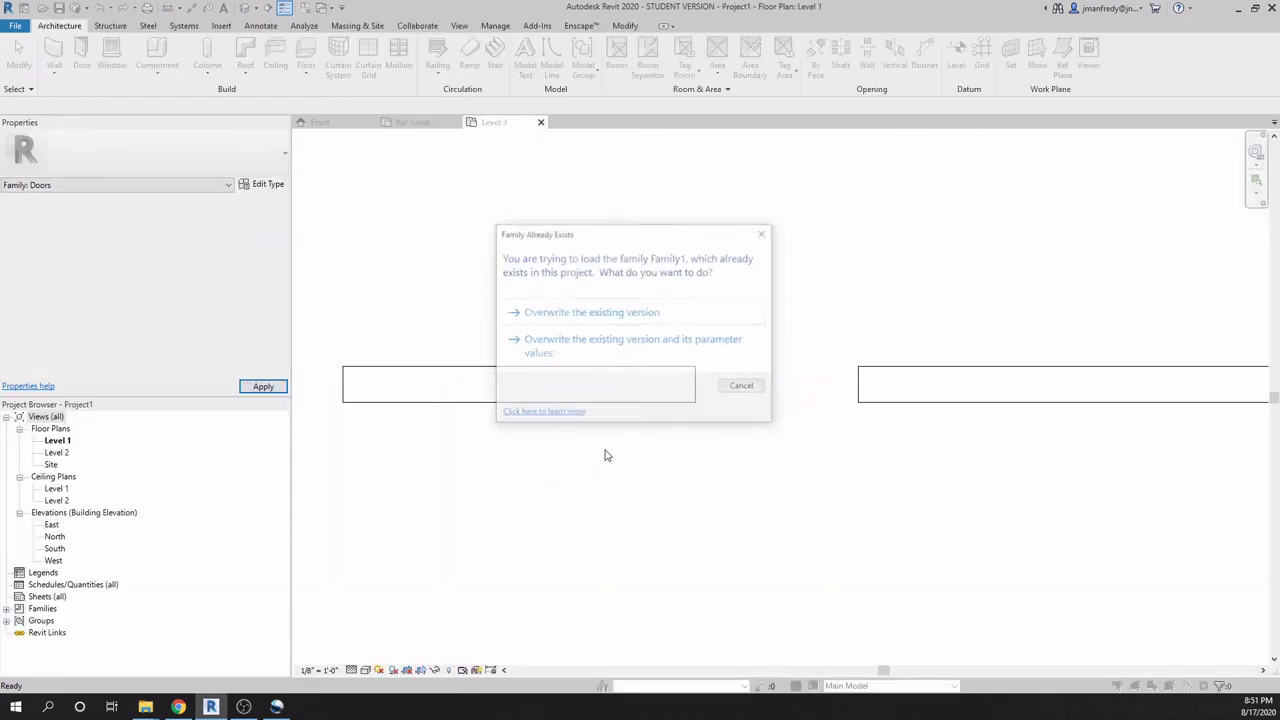
left_click(593, 313)
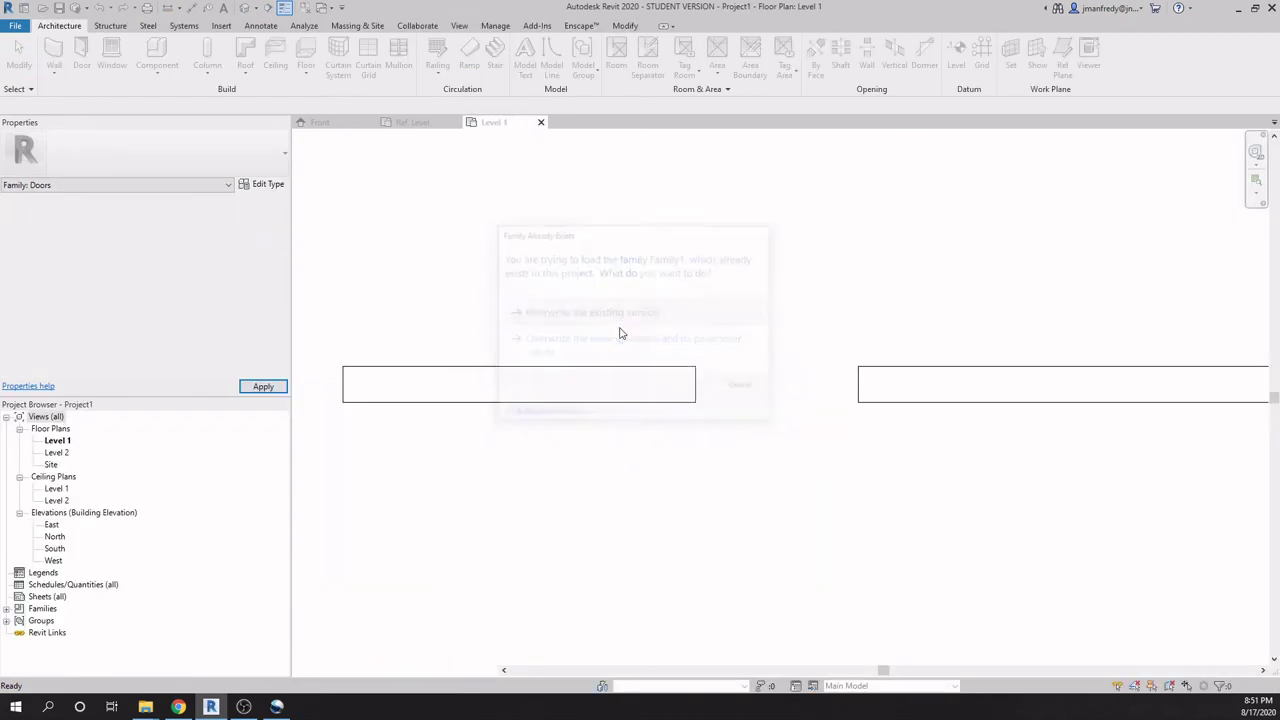
Check the door frame in the Level 1 plan at Medium and Coarse detail, and return to the family's Ref. Level plan.
middle_click_drag(750, 461, 724, 448)
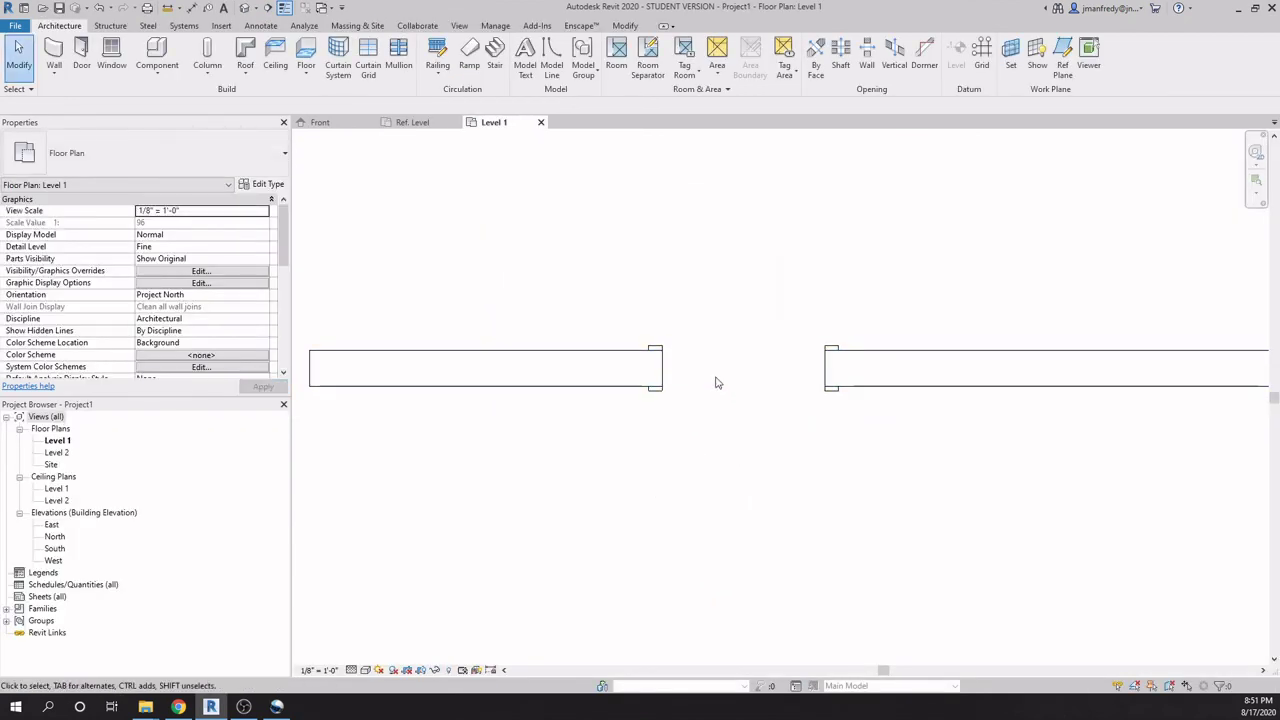
left_click(350, 670)
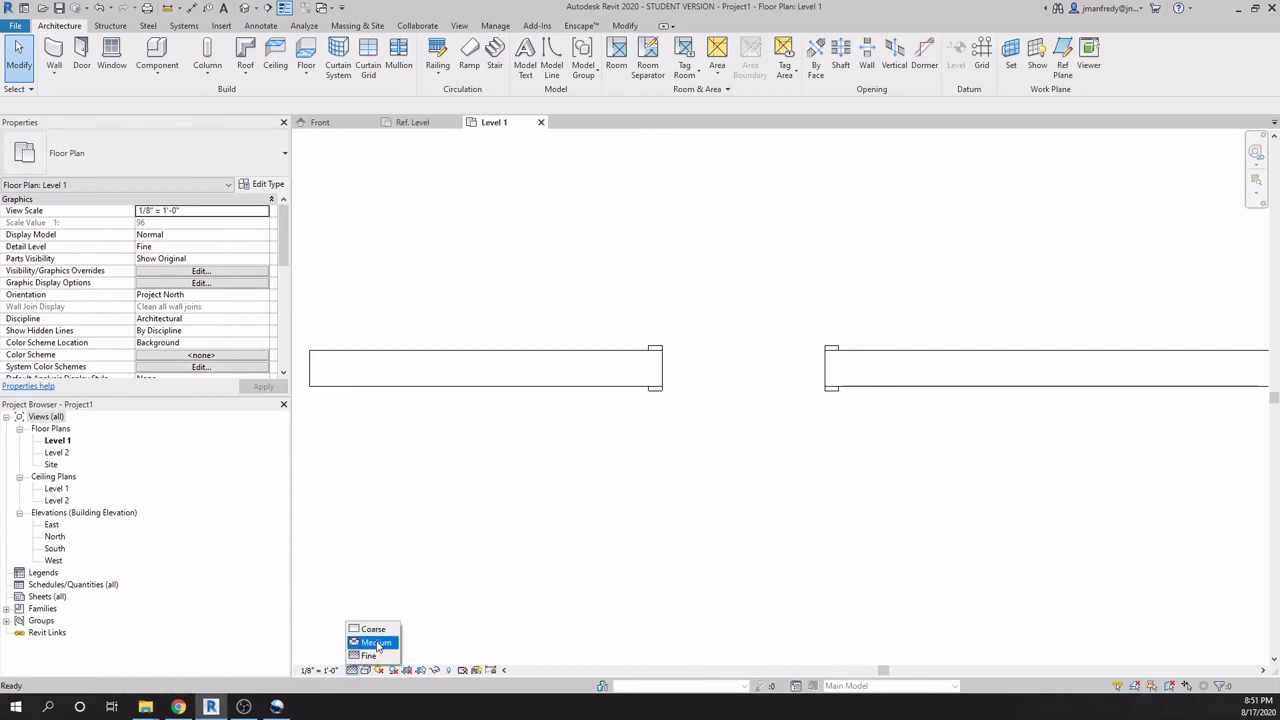
left_click(376, 643)
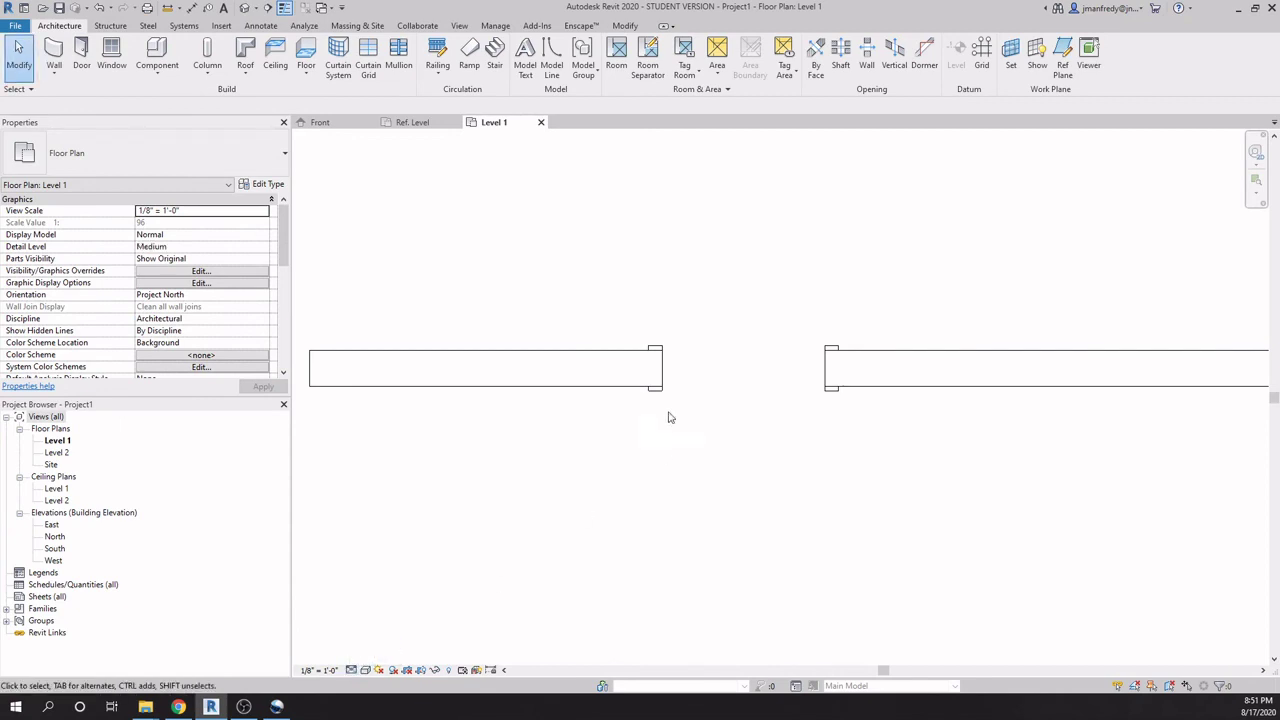
left_click(352, 670)
left_click(372, 627)
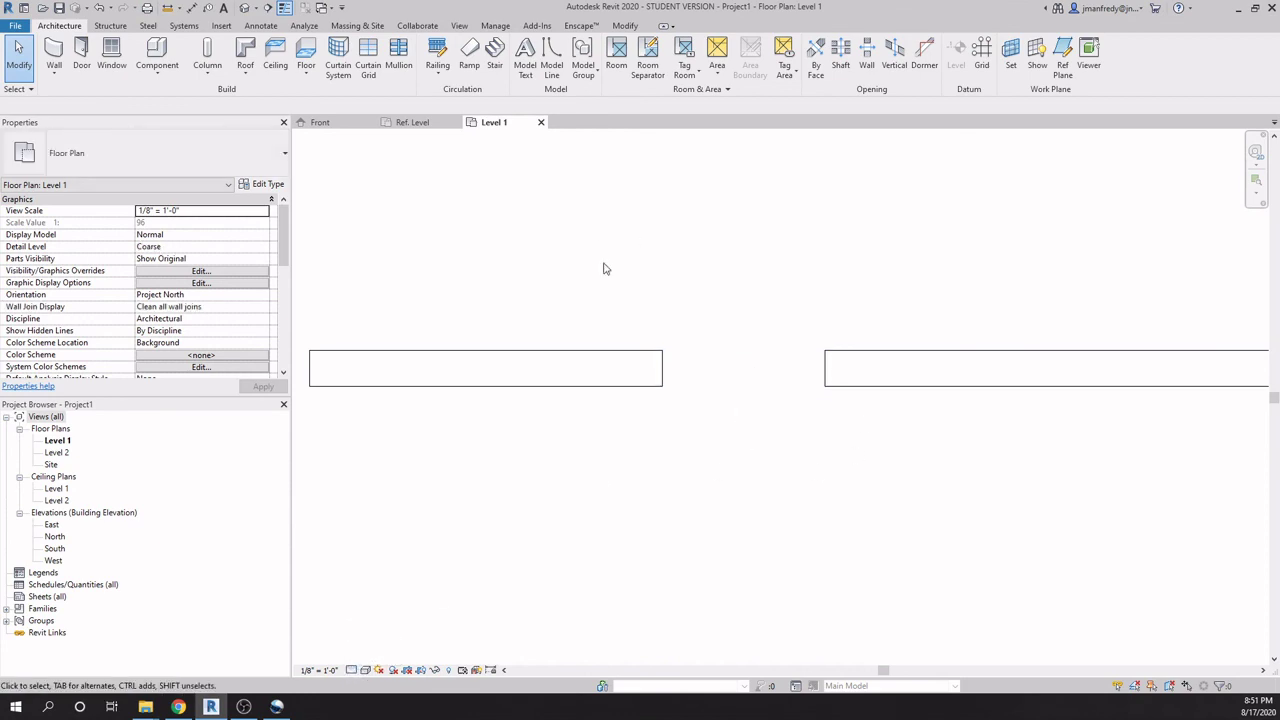
left_click(412, 122)
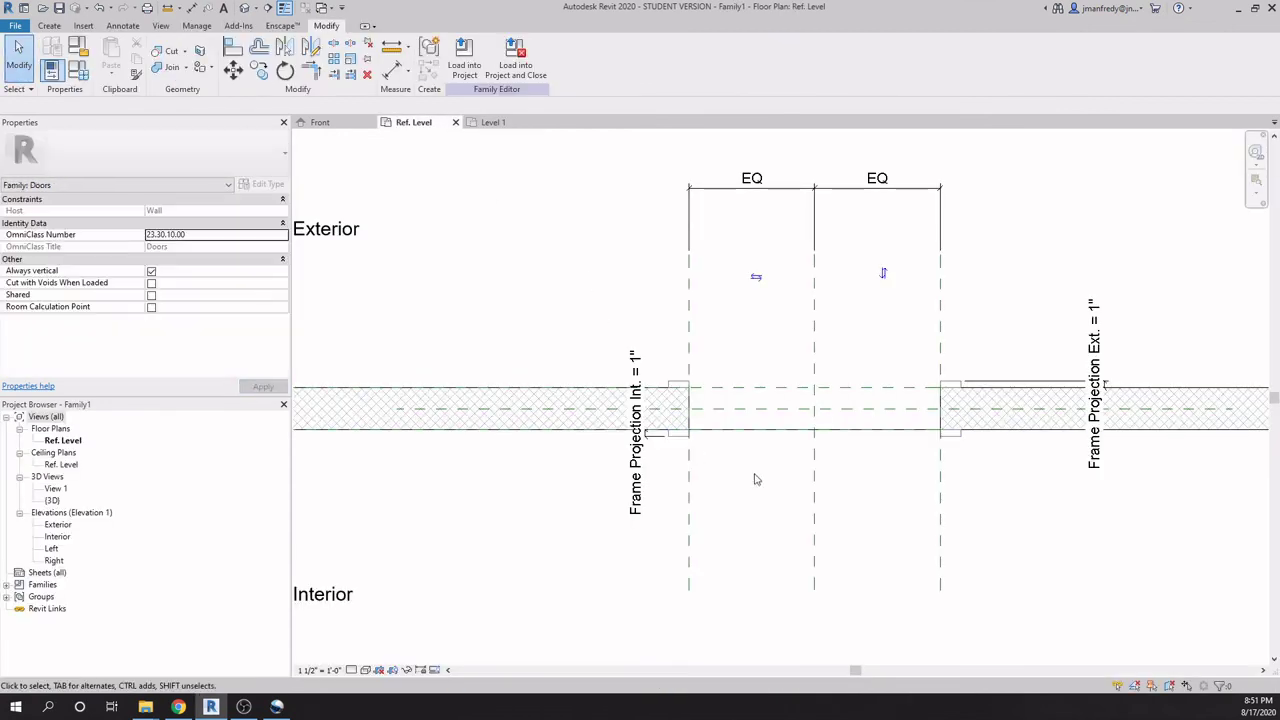
scroll(725, 470, "down", 1)
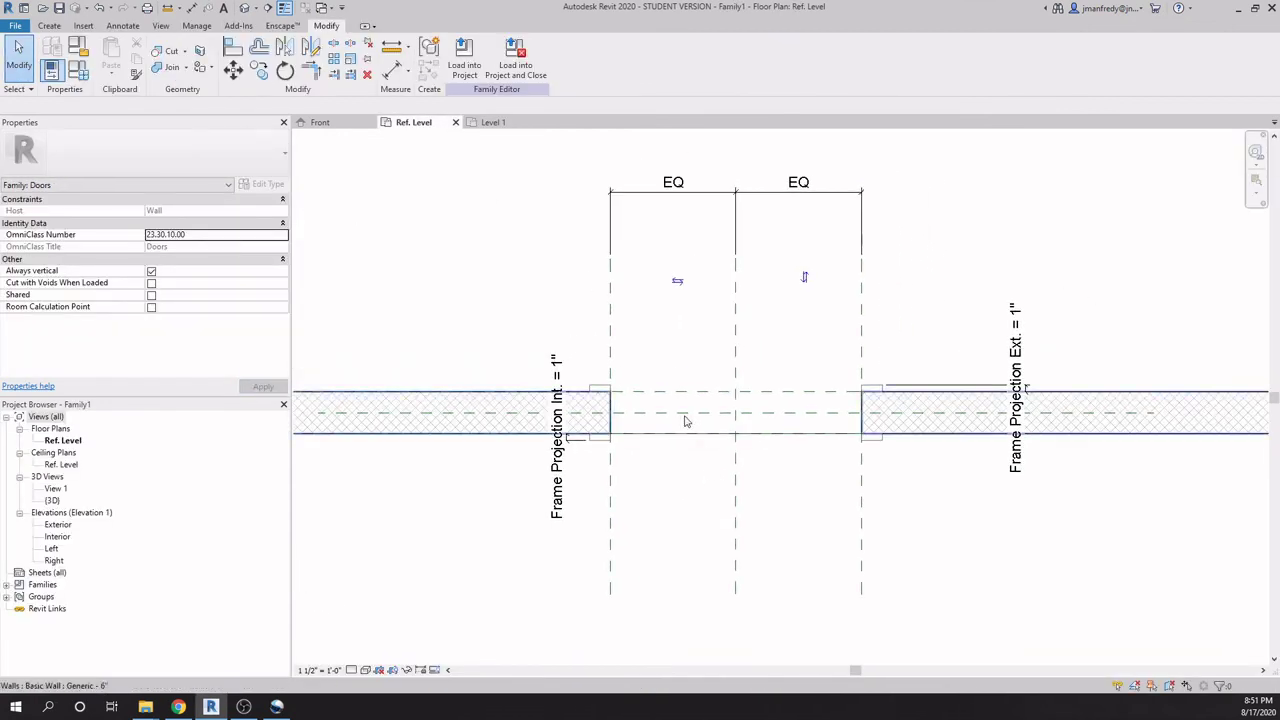
scroll(659, 356, "up", 2)
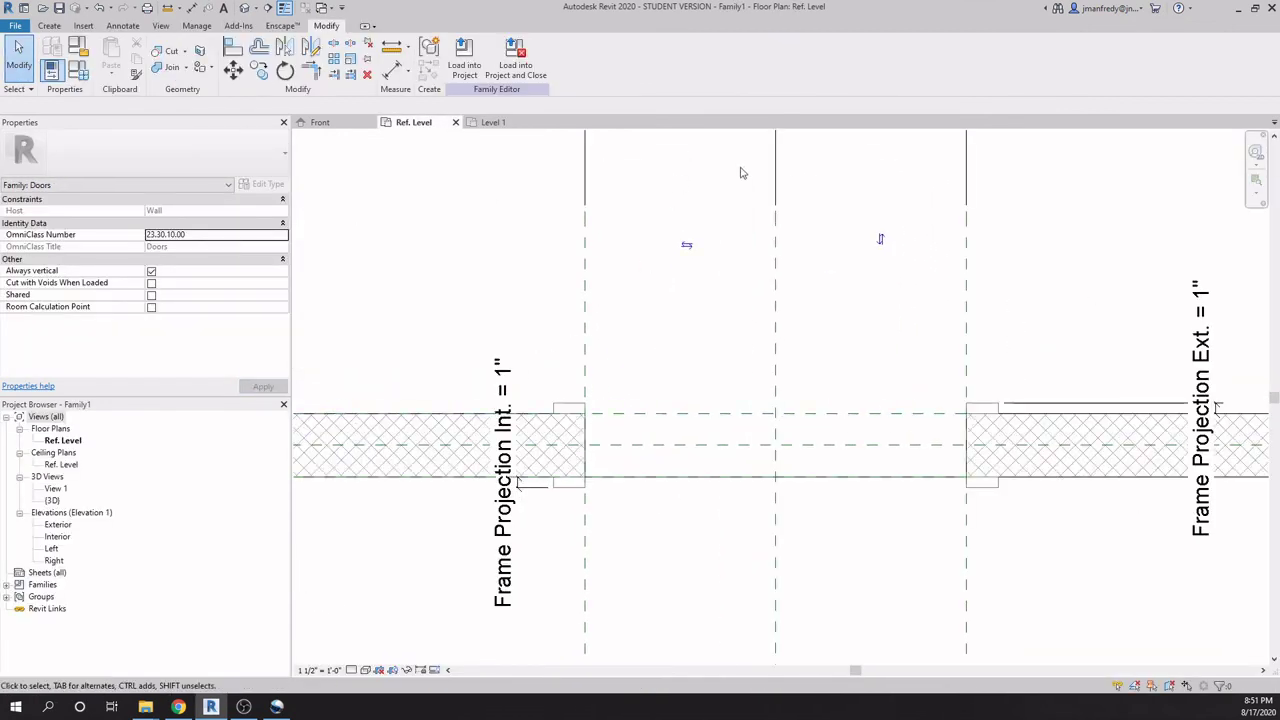
scroll(962, 427, "up", 2)
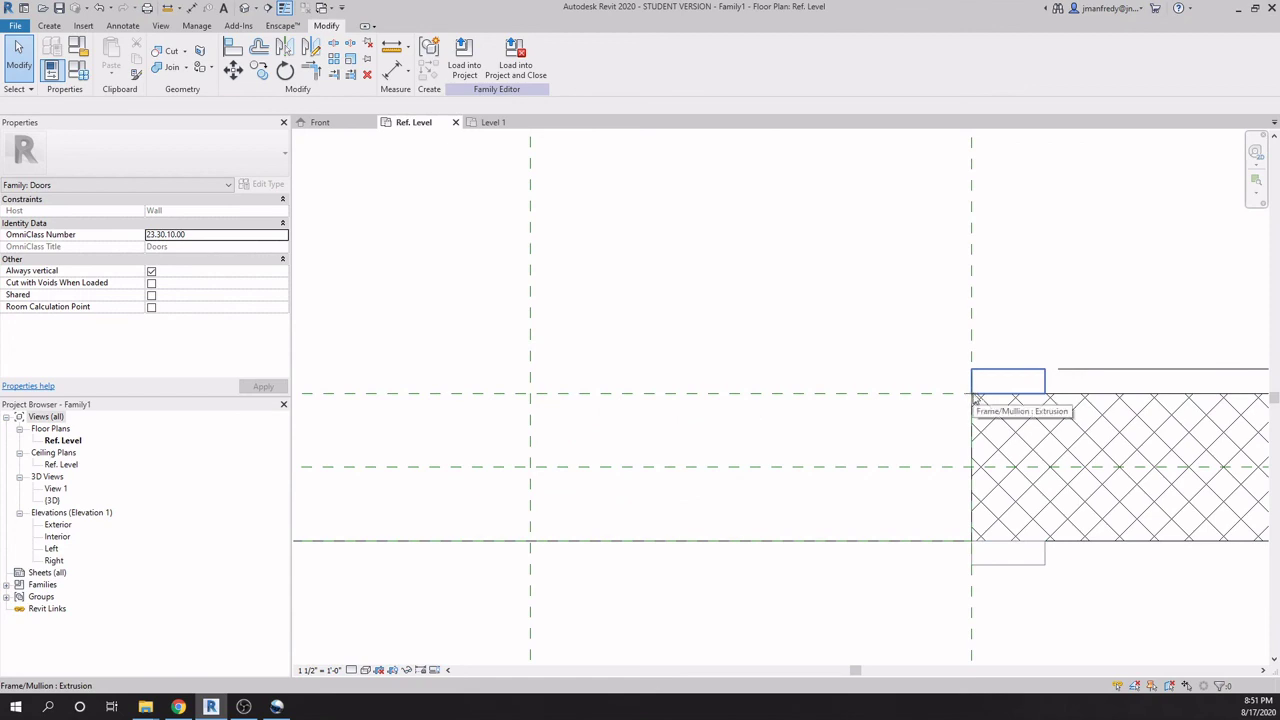
scroll(973, 402, "down", 3)
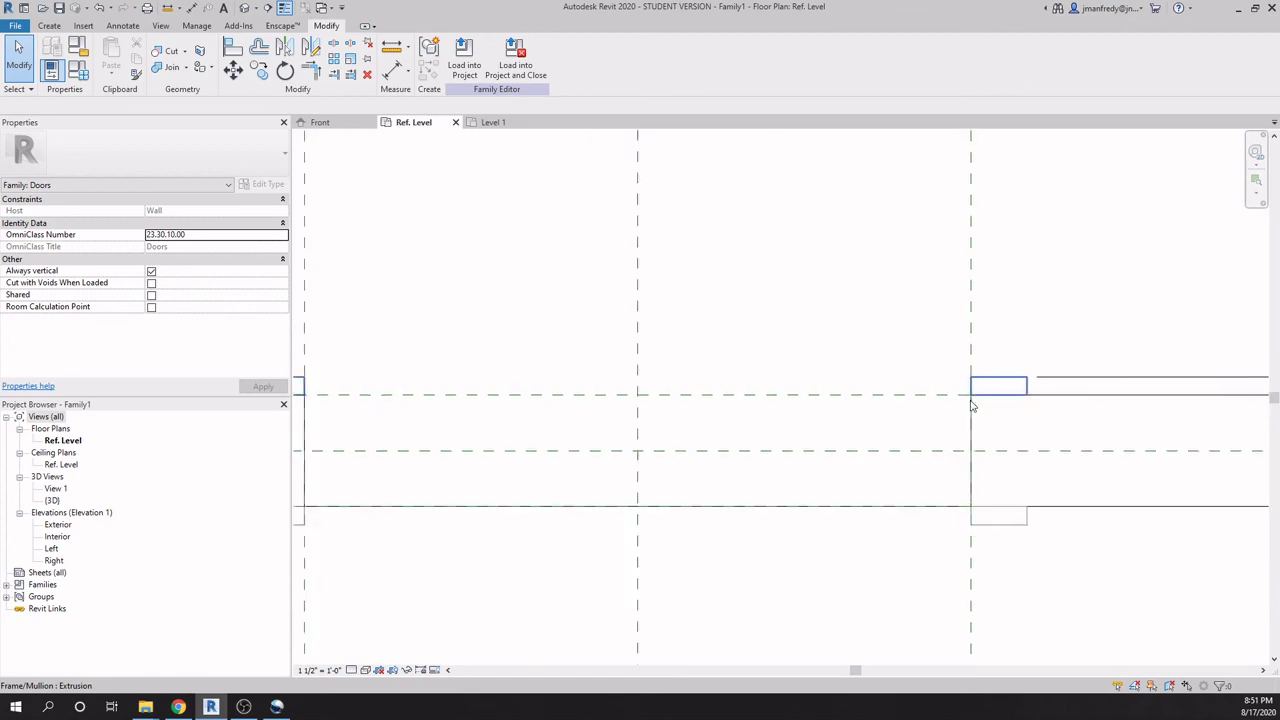
scroll(973, 402, "down", 2)
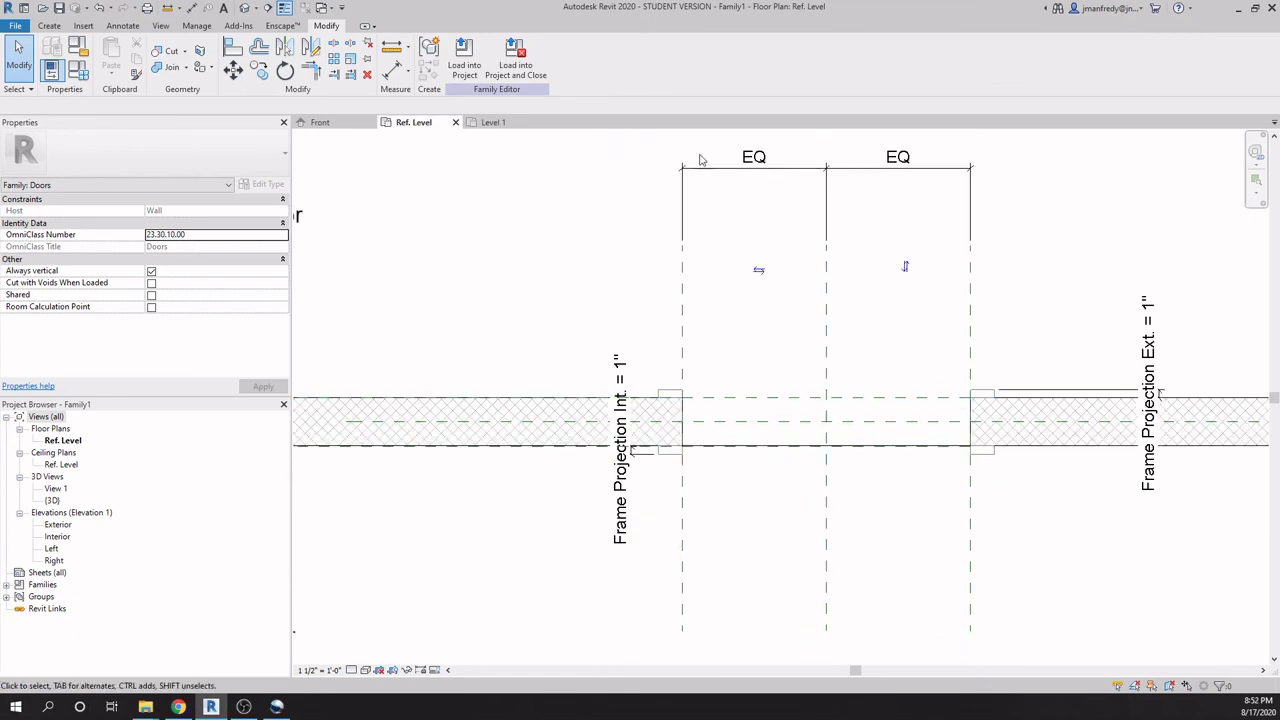
Draw a horizontal reference plane across the door opening, just beyond the exterior face of the frame.
left_click(48, 26)
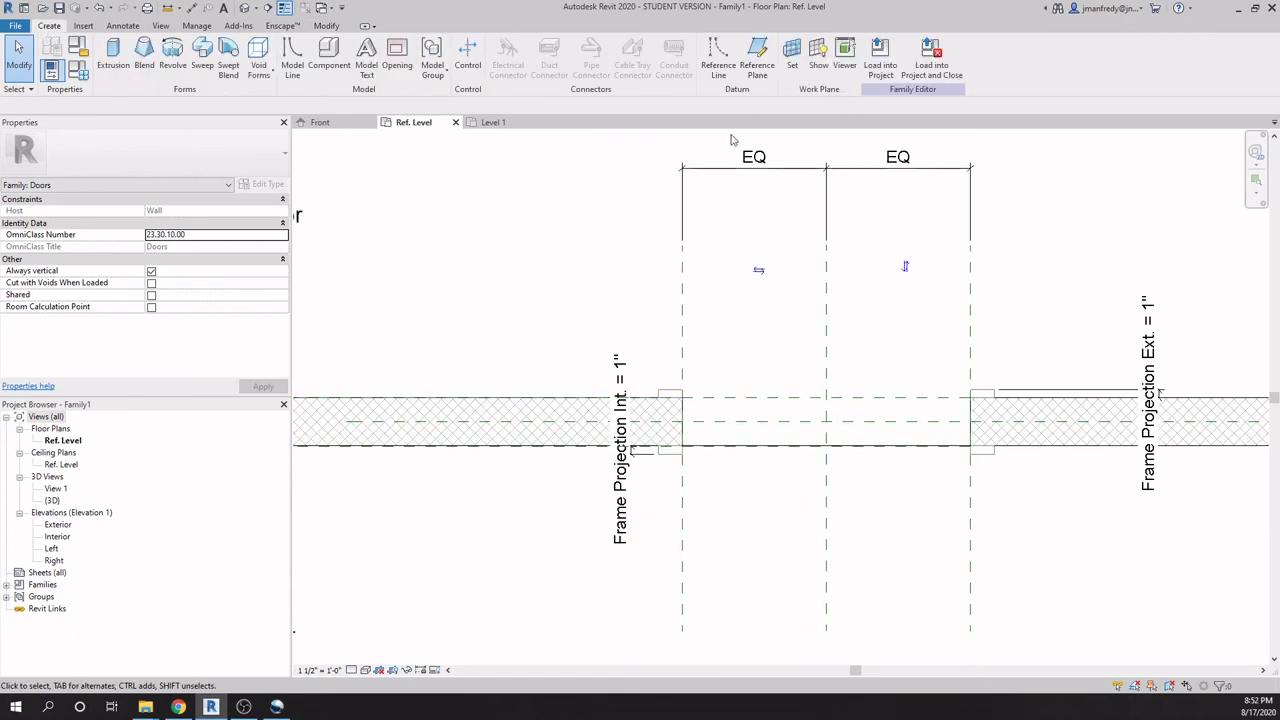
left_click(757, 65)
scroll(815, 410, "up", 2)
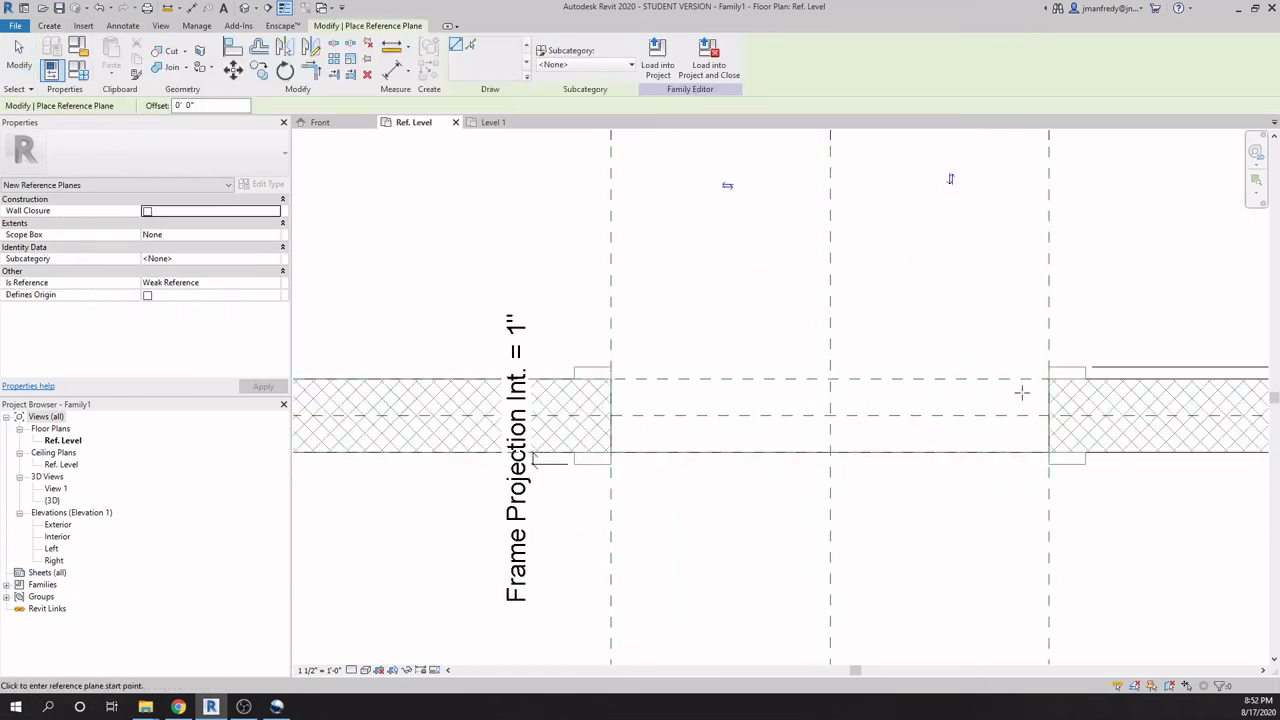
scroll(951, 415, "down", 1)
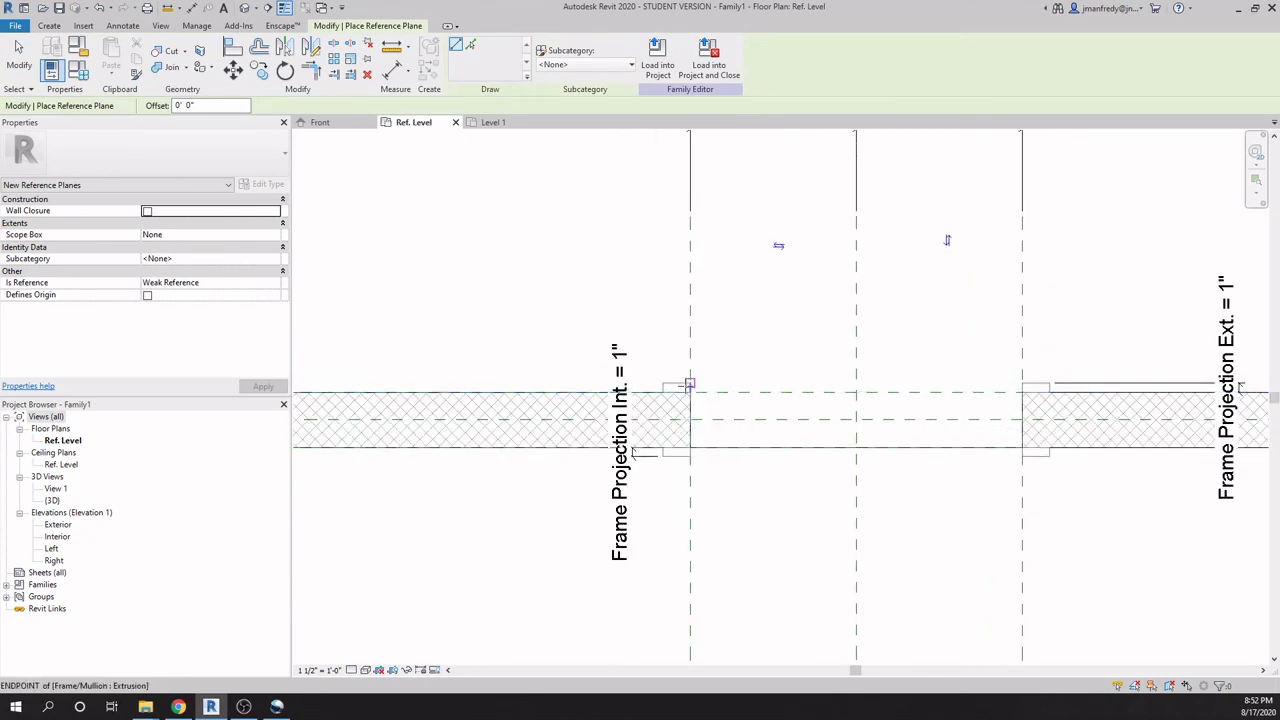
scroll(684, 420, "up", 2)
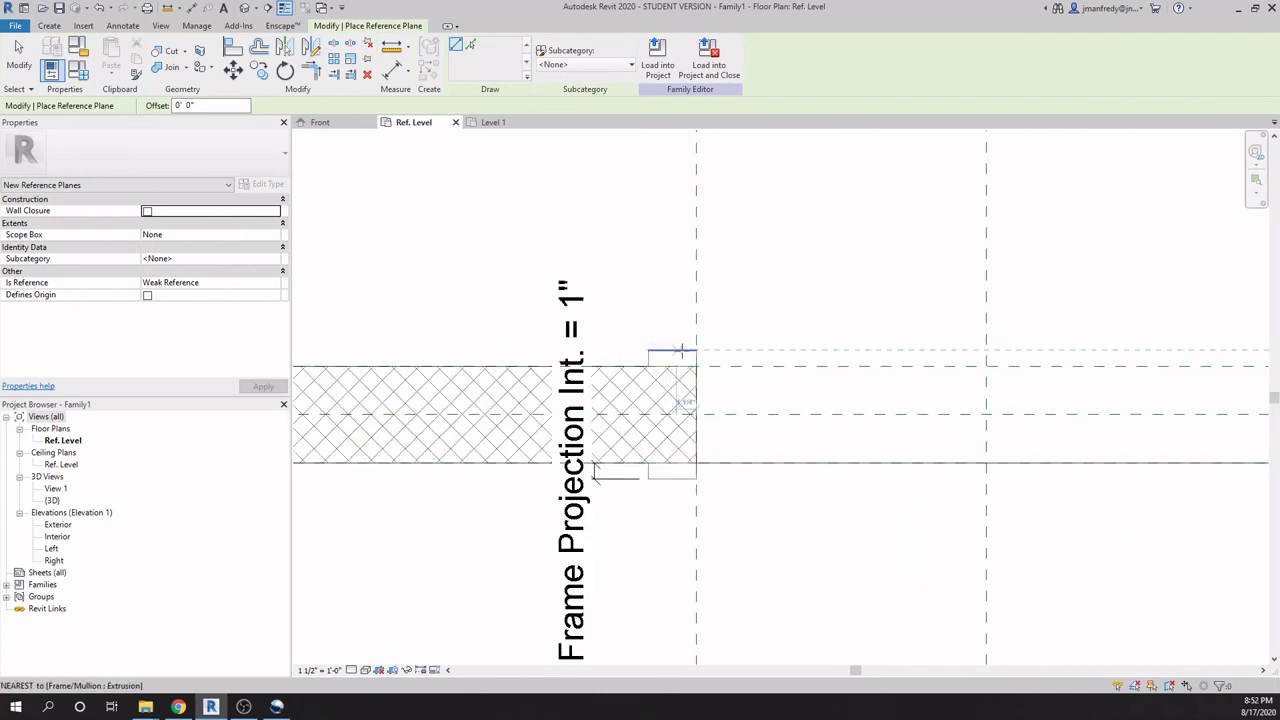
scroll(670, 352, "down", 2)
left_click(528, 341)
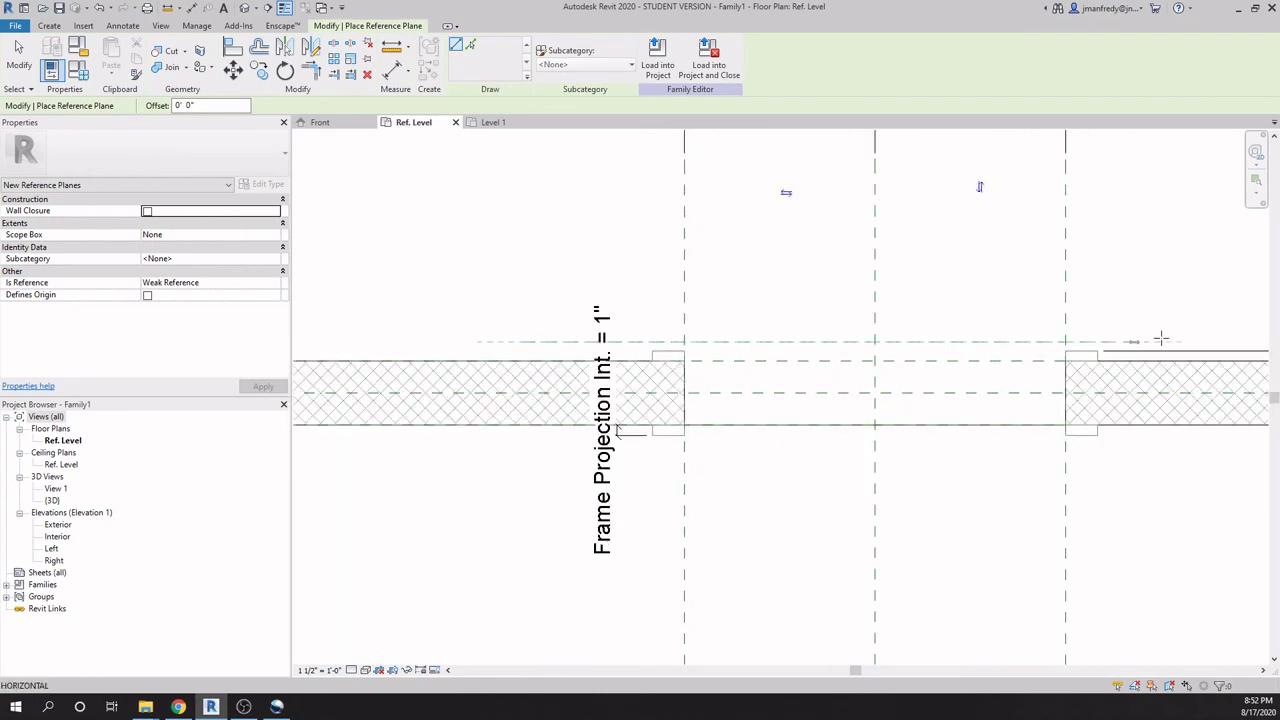
left_click(1216, 337)
key("Escape")
key("Escape")
Align the new horizontal reference plane with the outer face of the exterior frame extrusion.
scroll(1022, 384, "up", 1)
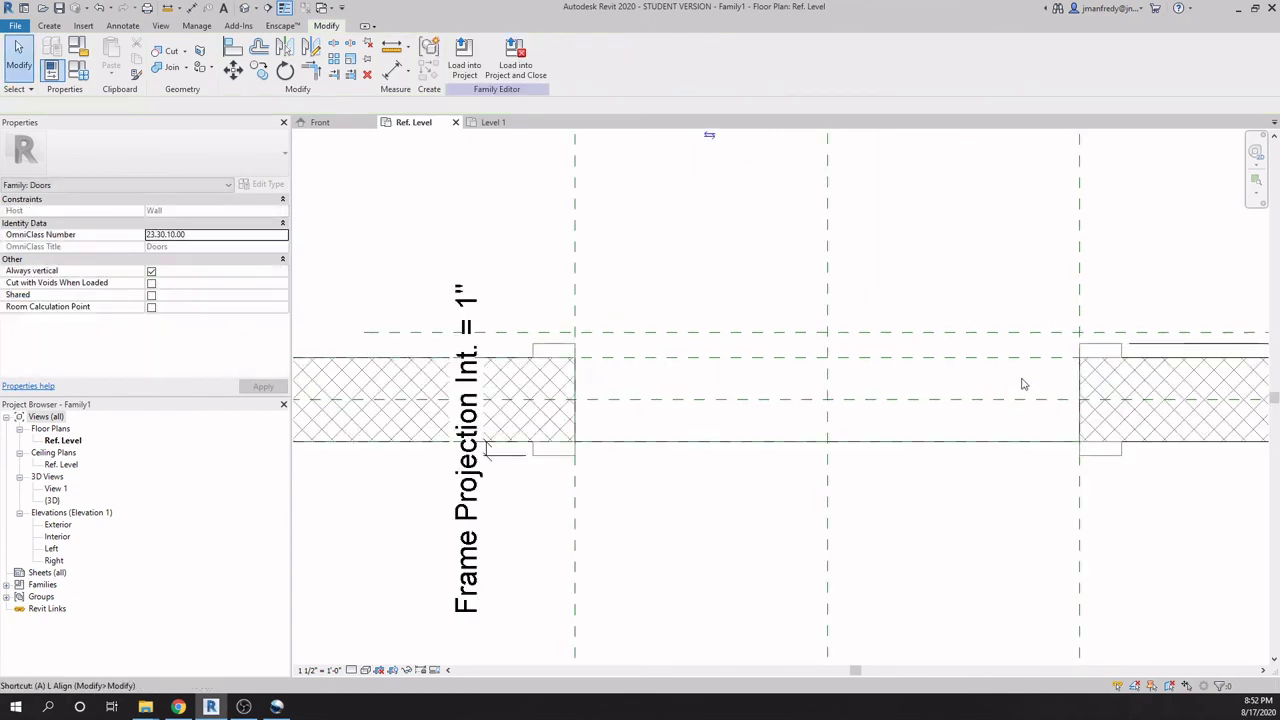
key("l")
left_click(1100, 345)
left_click(1057, 333)
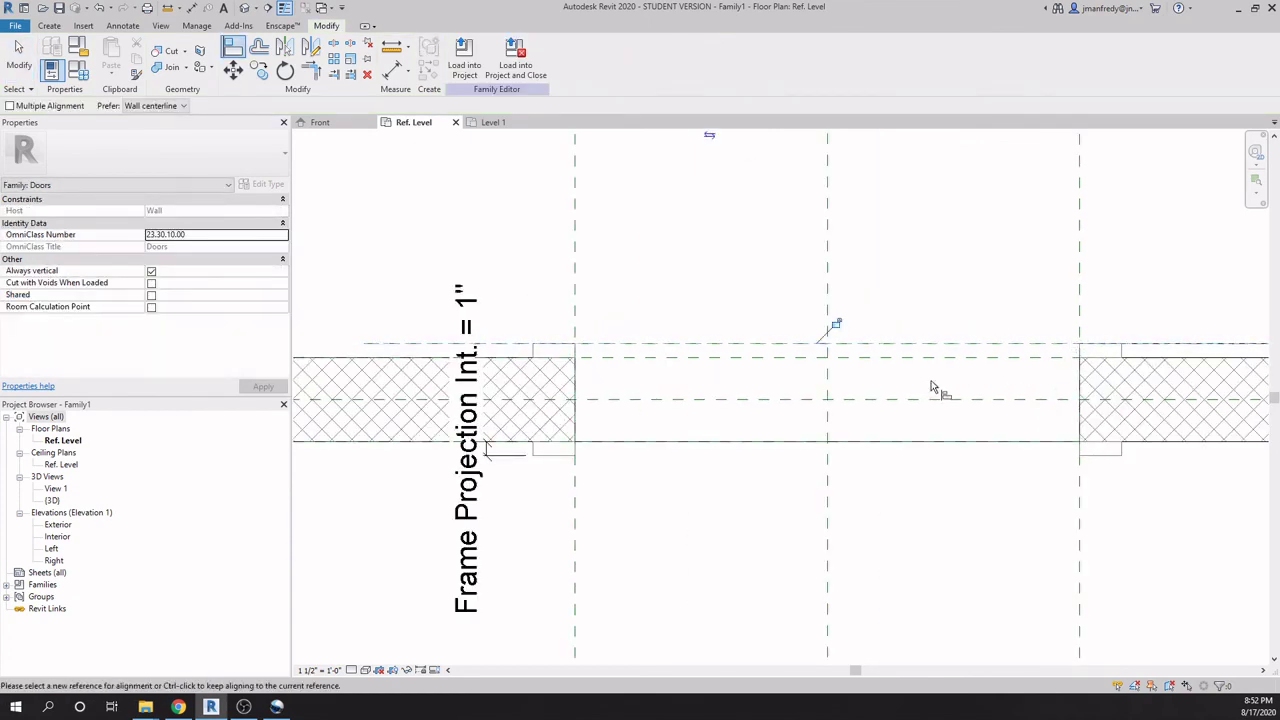
key("Escape")
Dimension the distance between the Exterior reference plane and the new reference plane at the frame's outer face.
key("d")
key("i")
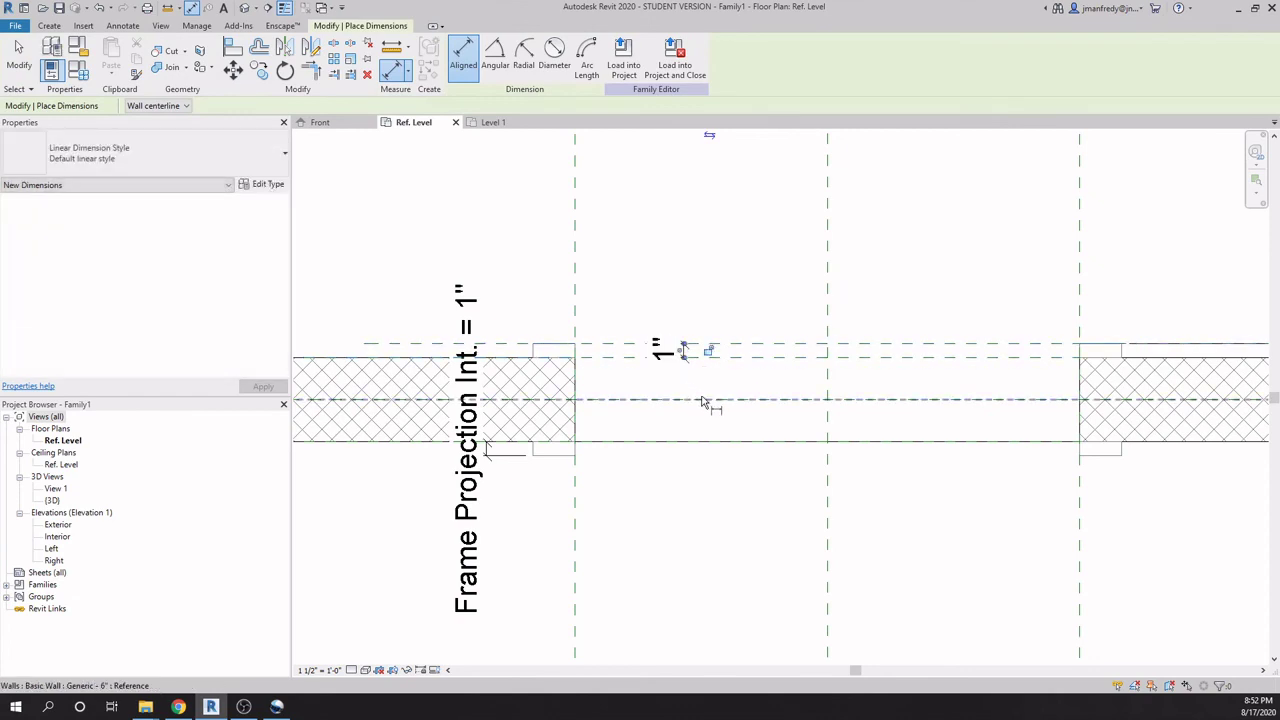
key("Escape")
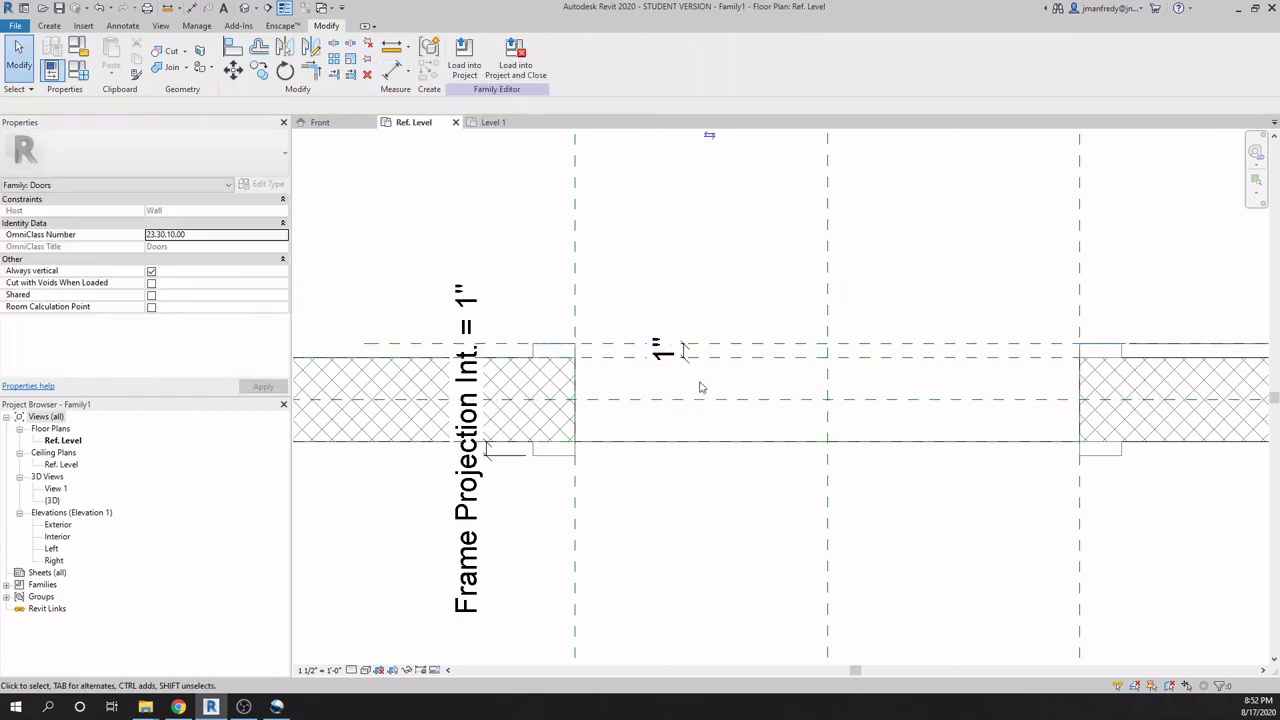
Label the new dimension inside the door opening with the existing Frame Projection Ext. parameter.
scroll(700, 388, "down", 2)
middle_click_drag(1134, 406, 923, 406)
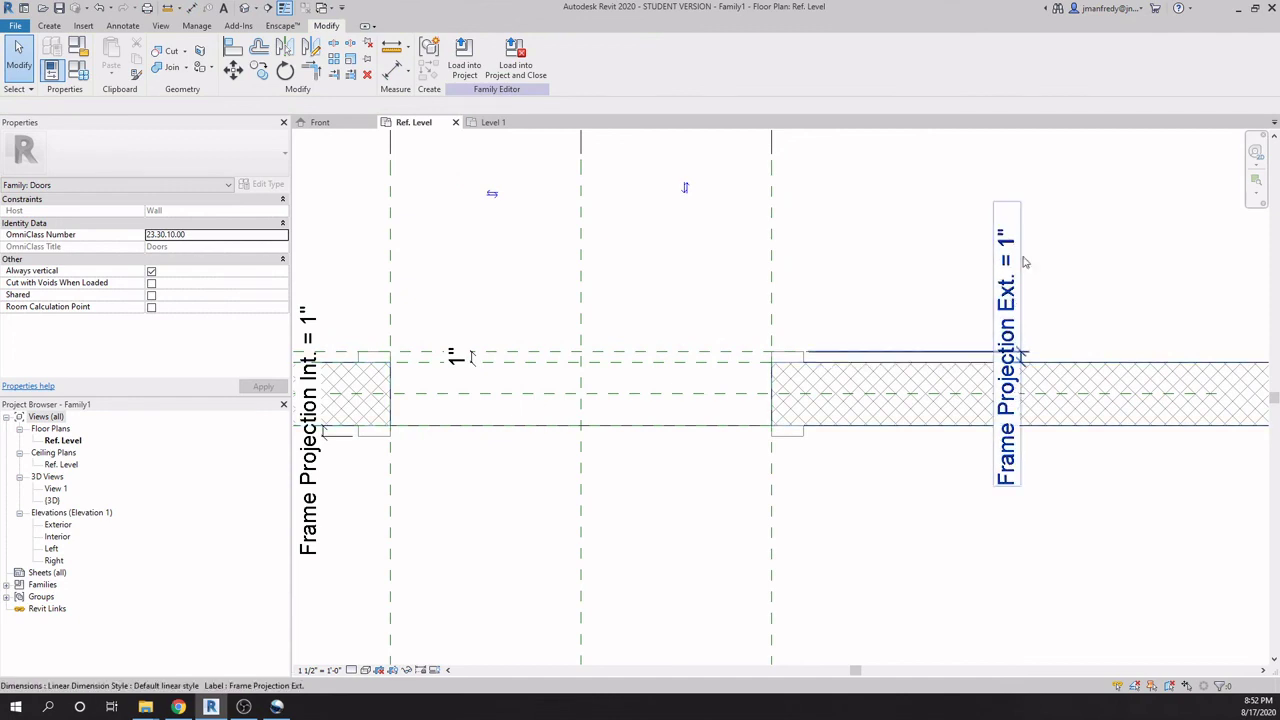
middle_click_drag(1050, 321, 1118, 329)
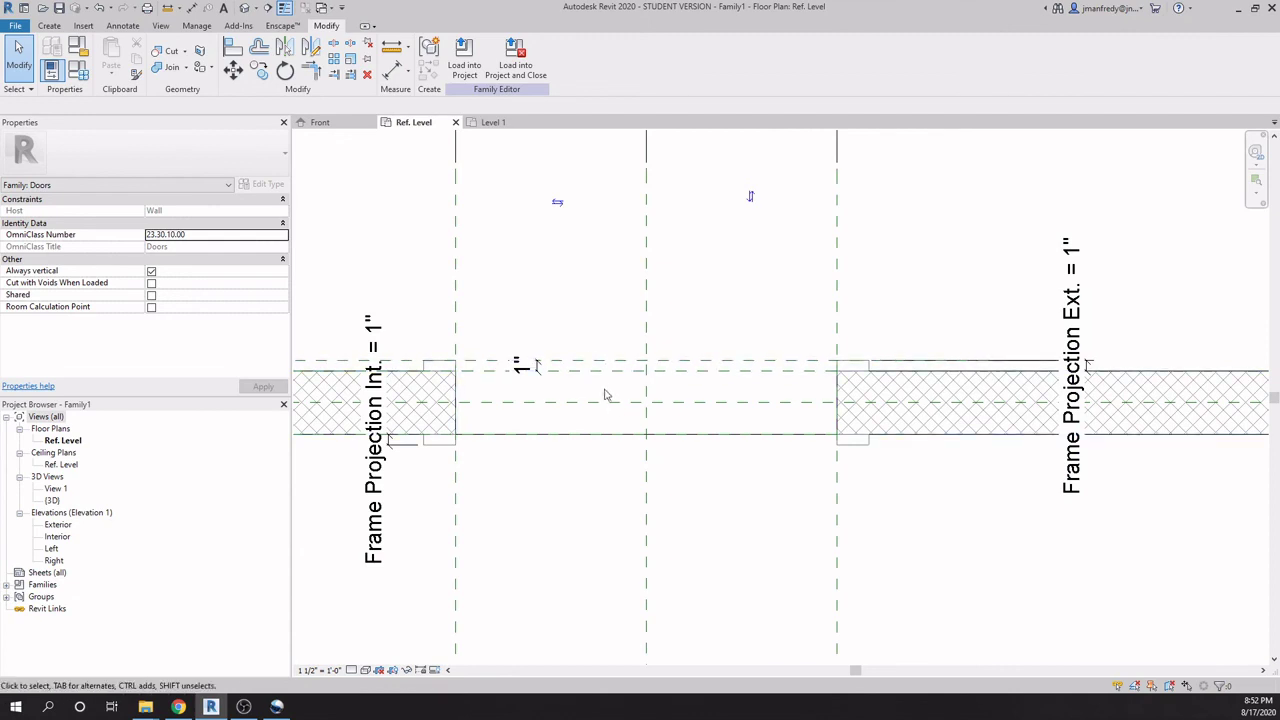
middle_click_drag(542, 392, 620, 394)
scroll(620, 394, "up", 2)
left_click(613, 357)
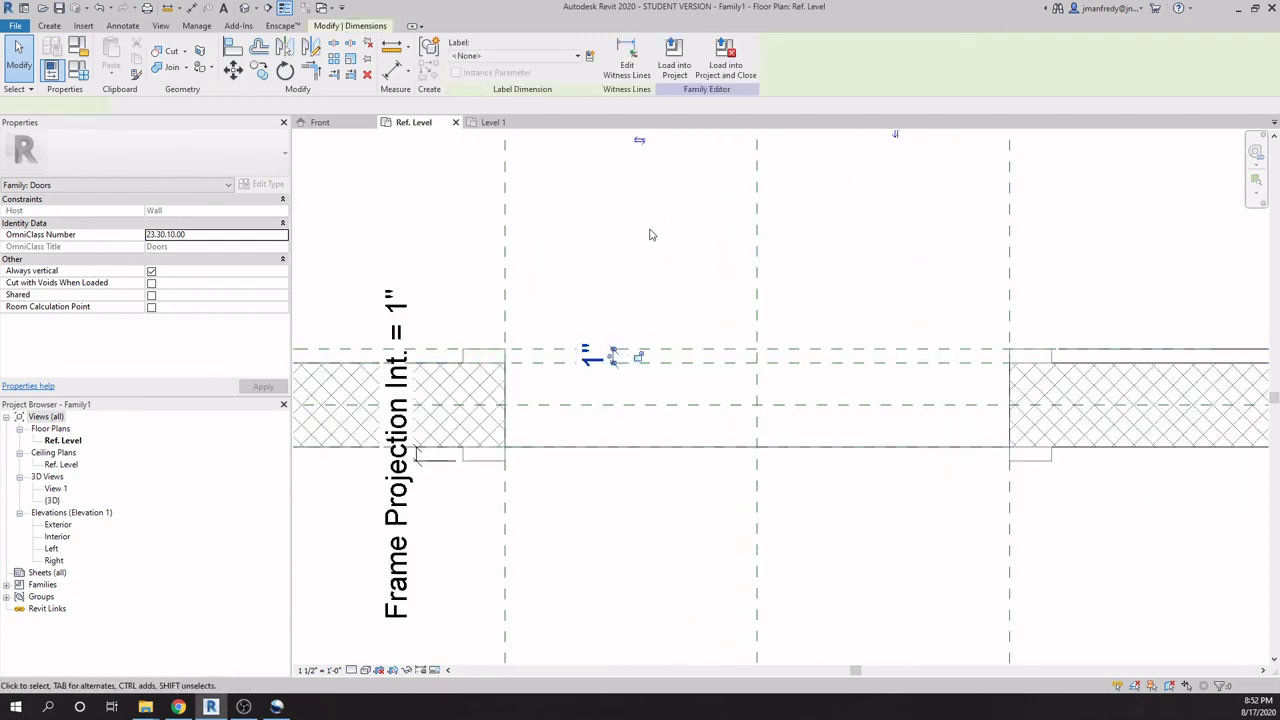
left_click(577, 56)
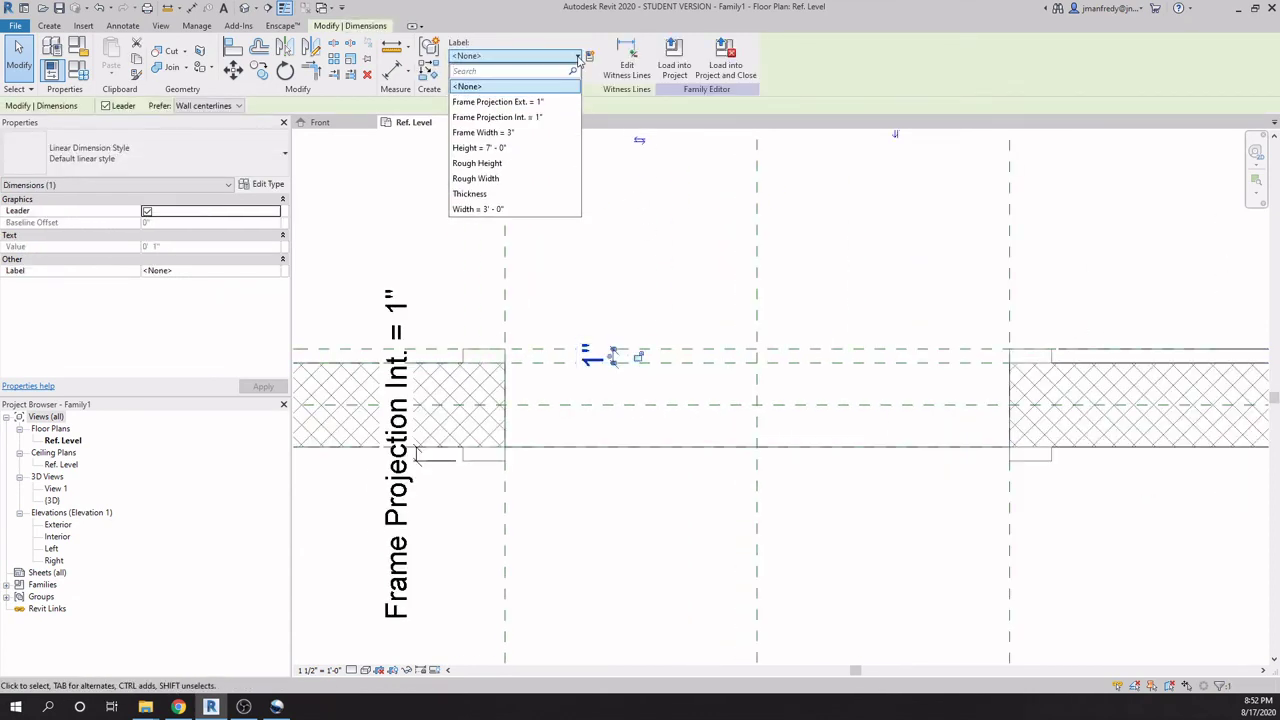
left_click(498, 101)
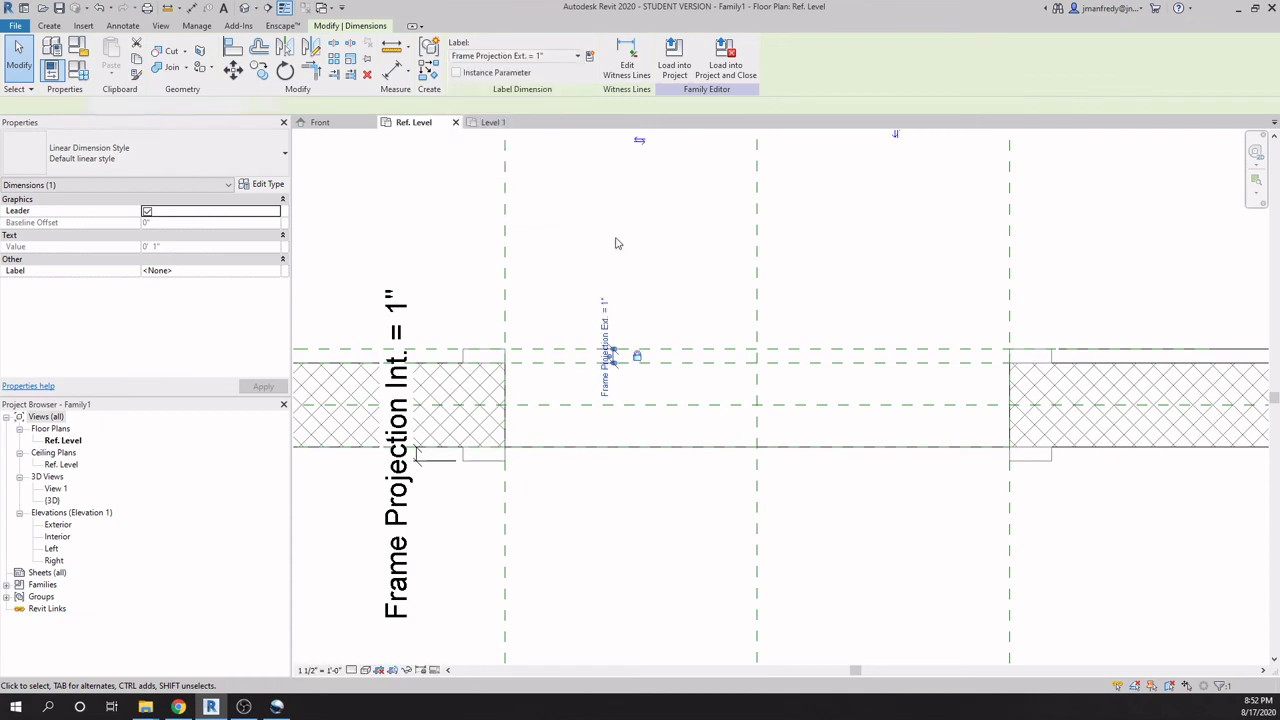
left_click(651, 267)
Set the Ref. Level plan's view scale to 3" = 1'-0".
scroll(691, 434, "down", 2)
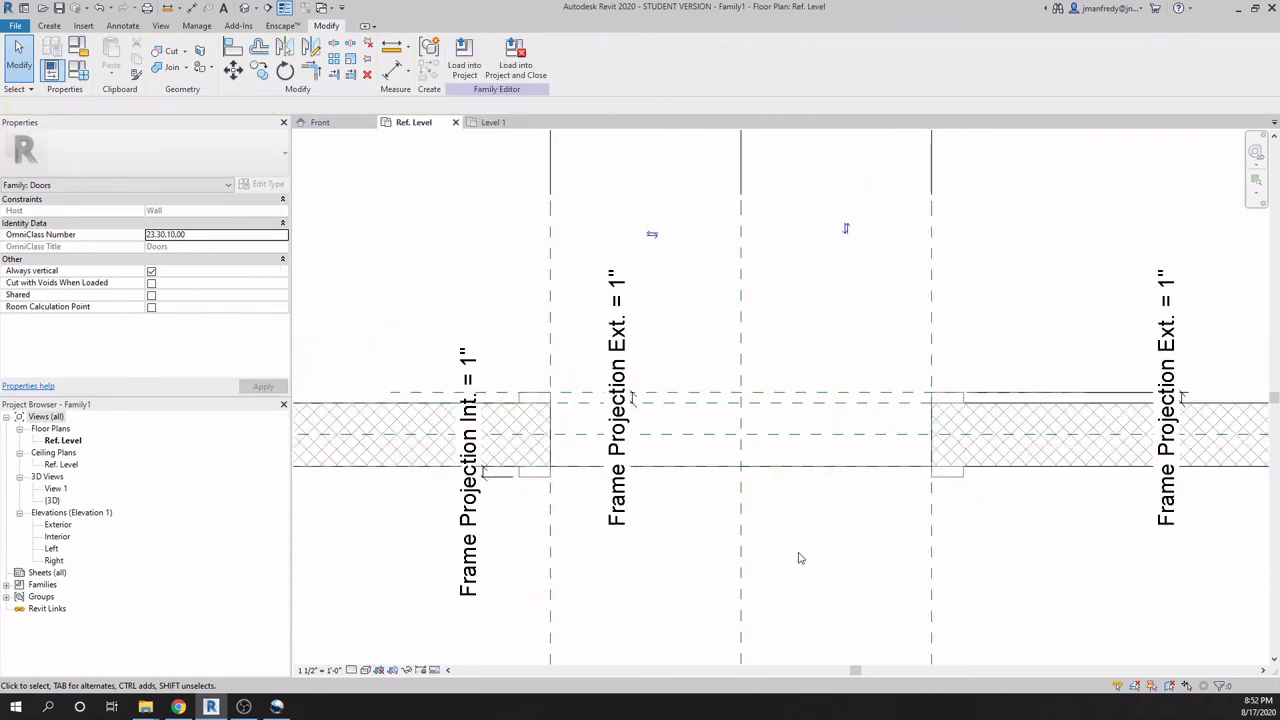
left_click(318, 669)
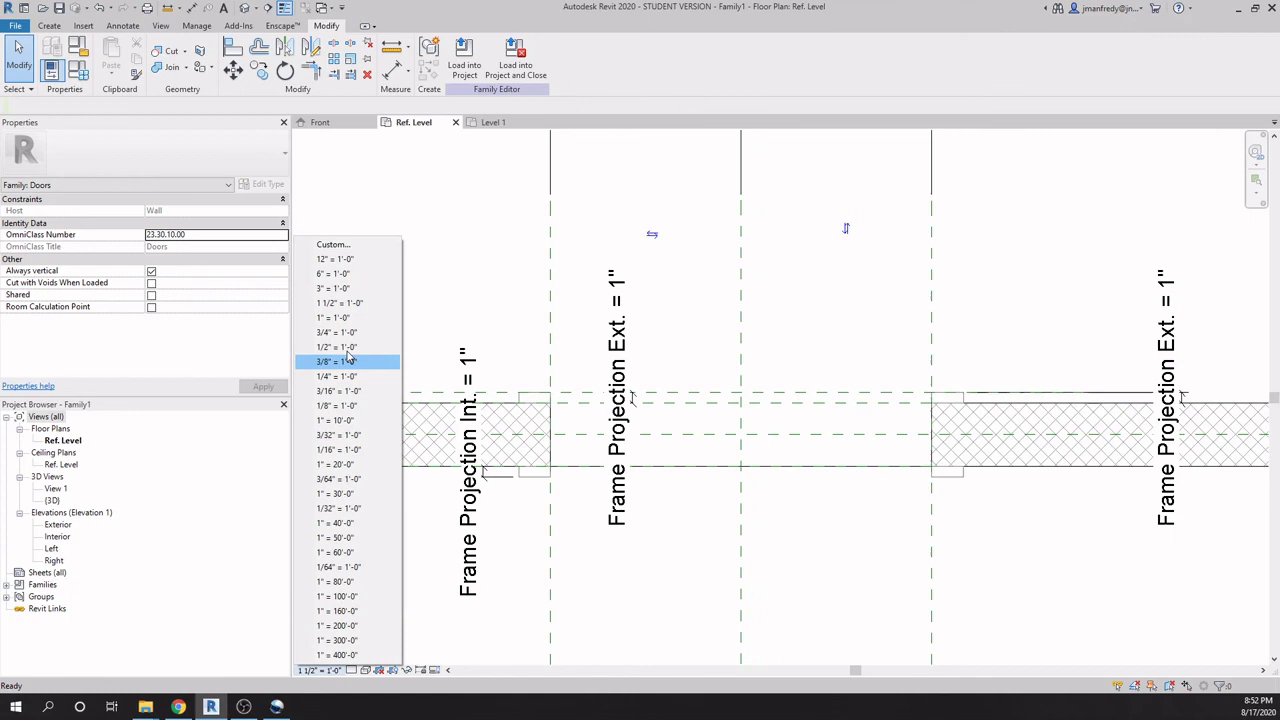
left_click(330, 287)
scroll(657, 512, "up", 1)
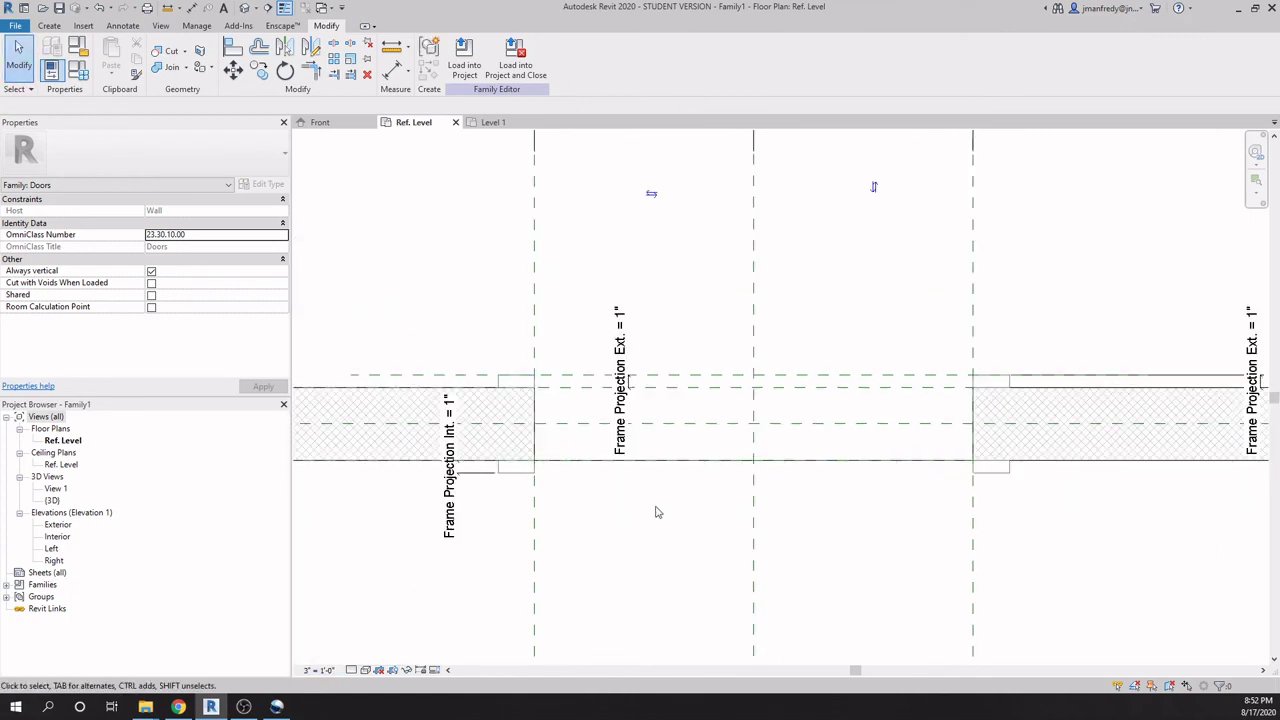
scroll(657, 512, "down", 3)
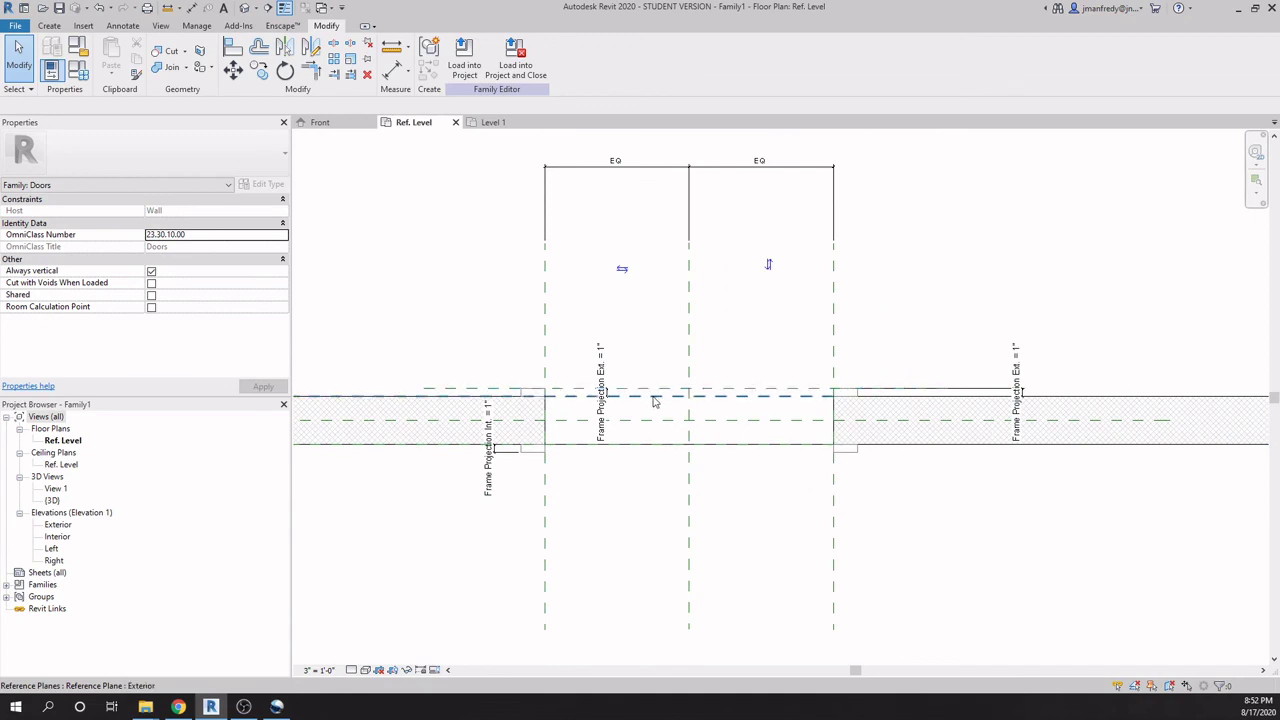
middle_click_drag(672, 502, 710, 483)
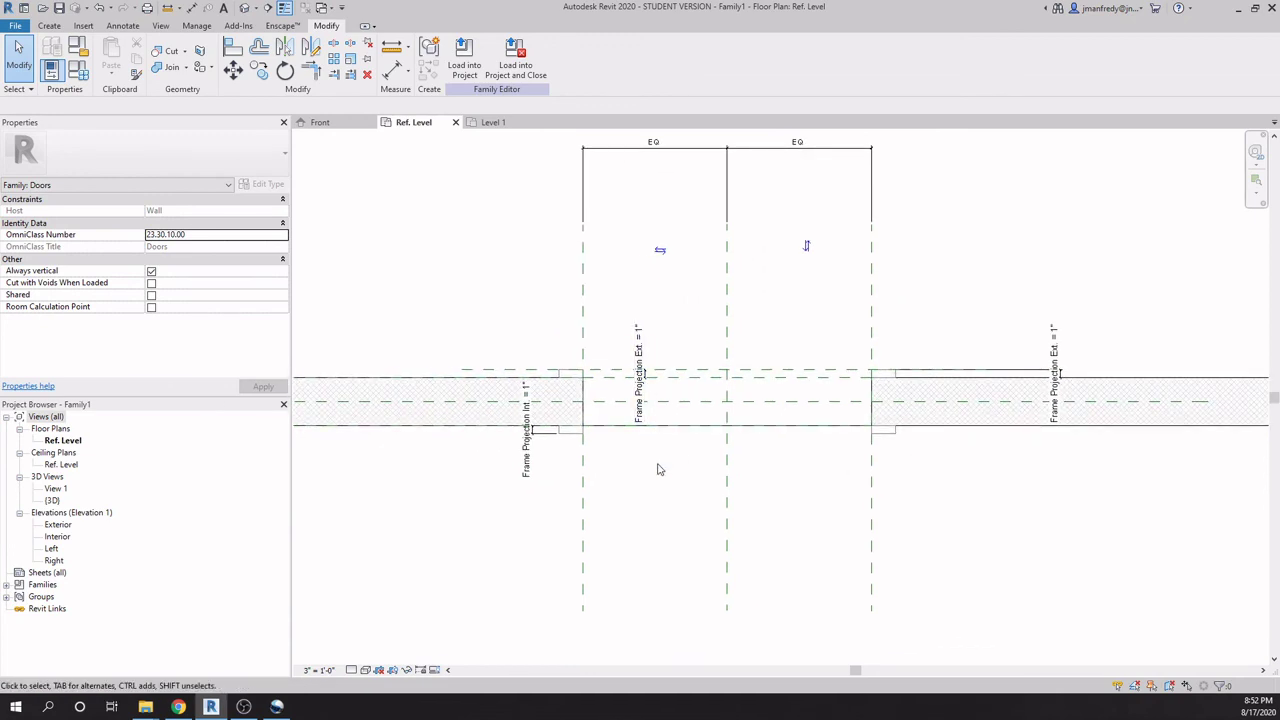
Temporarily isolate the Exterior and Right reference planes in the Ref. Level plan.
scroll(850, 376, "up", 4)
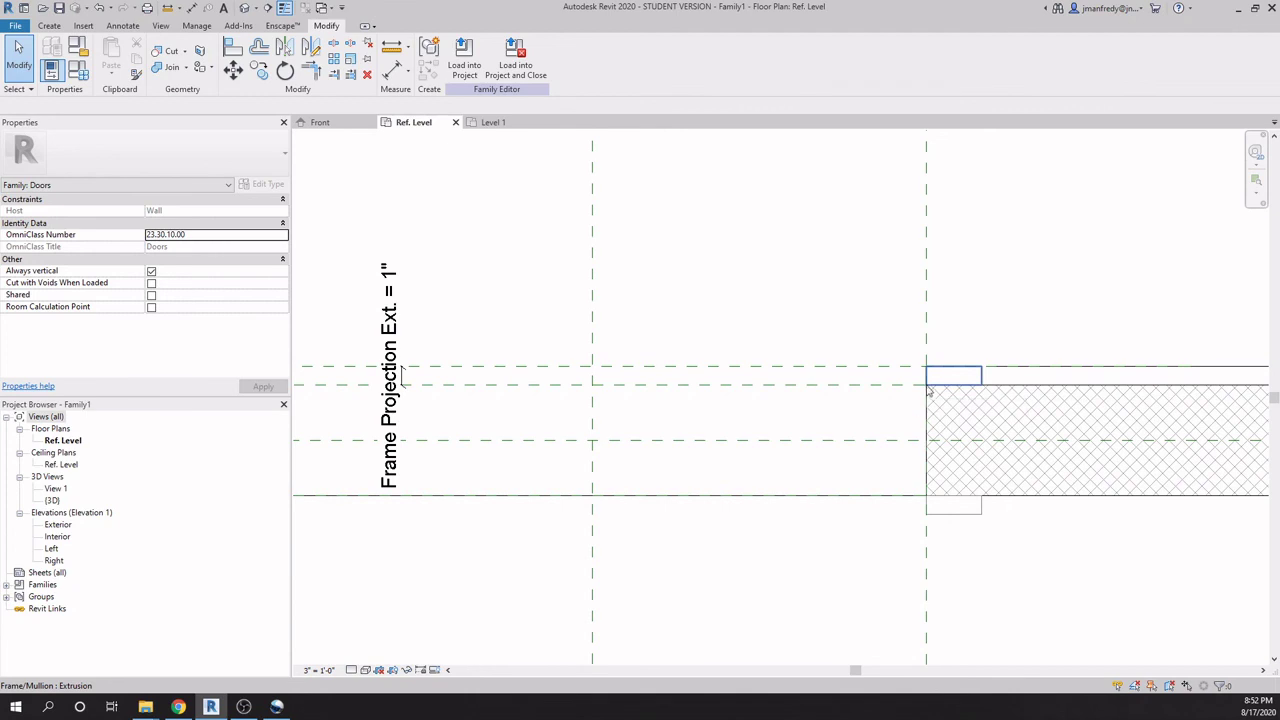
scroll(880, 437, "down", 2)
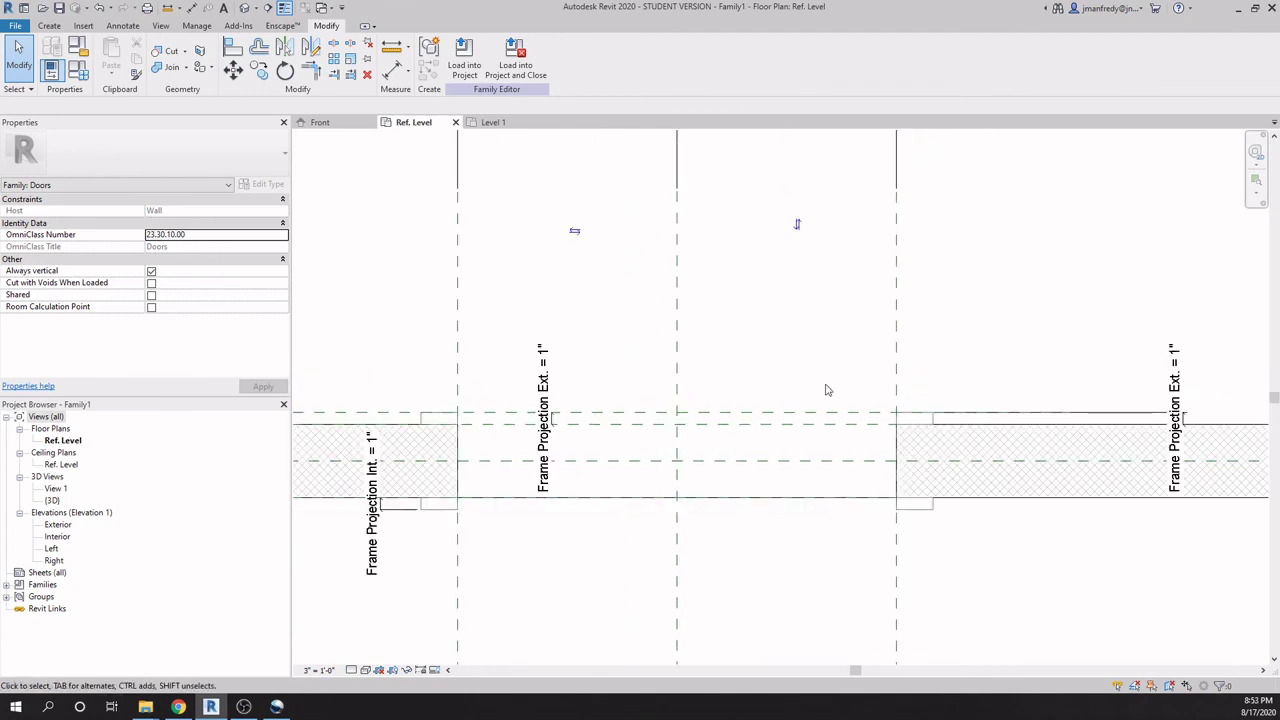
left_click(868, 428)
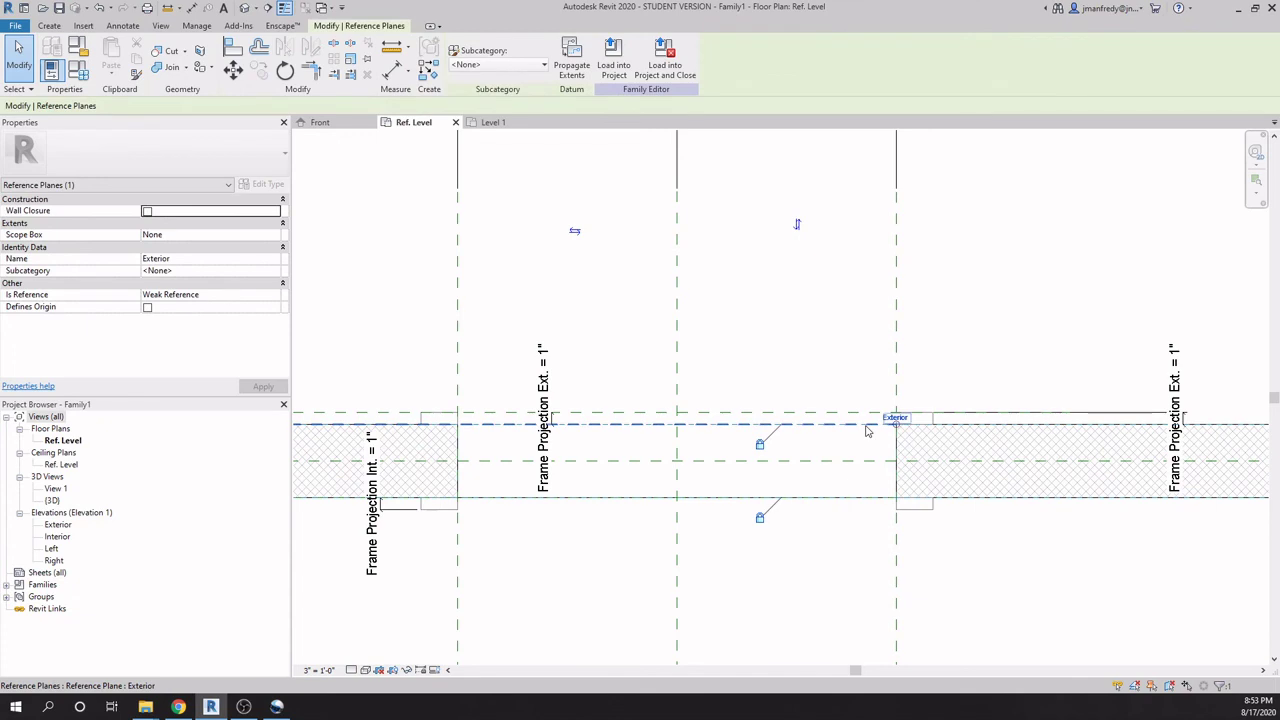
left_click(896, 349, "ctrl")
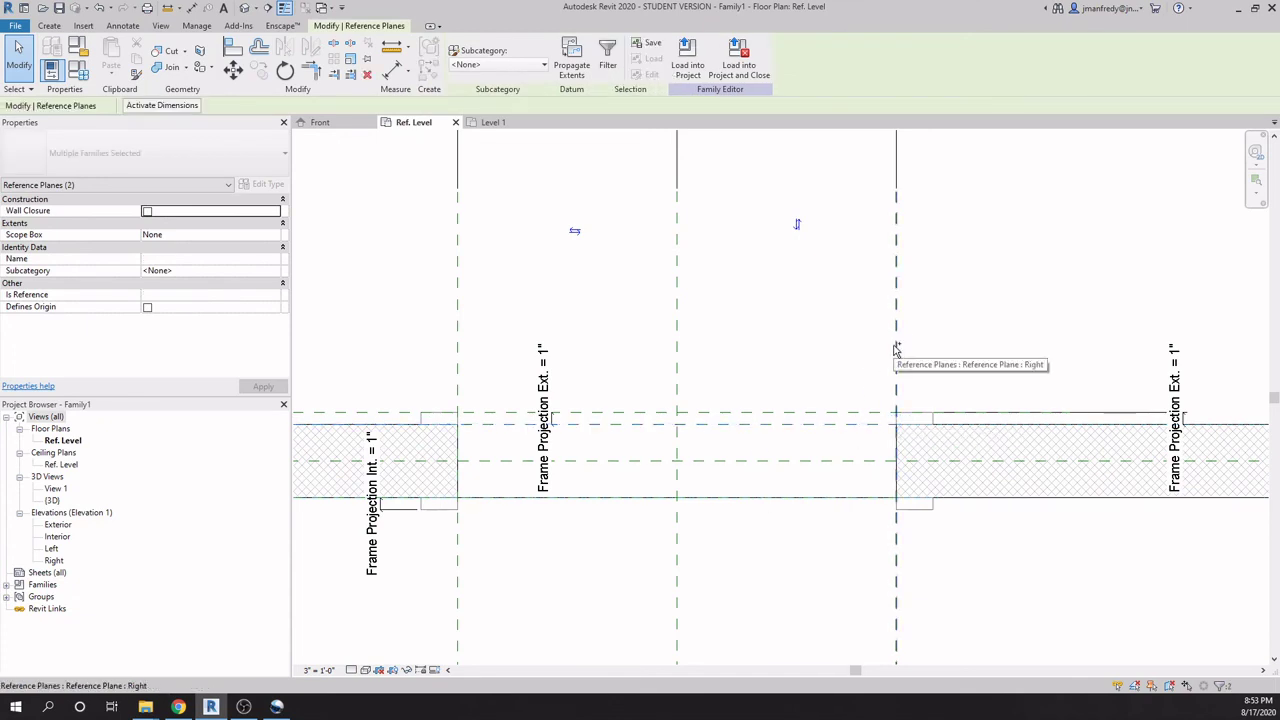
left_click(408, 670)
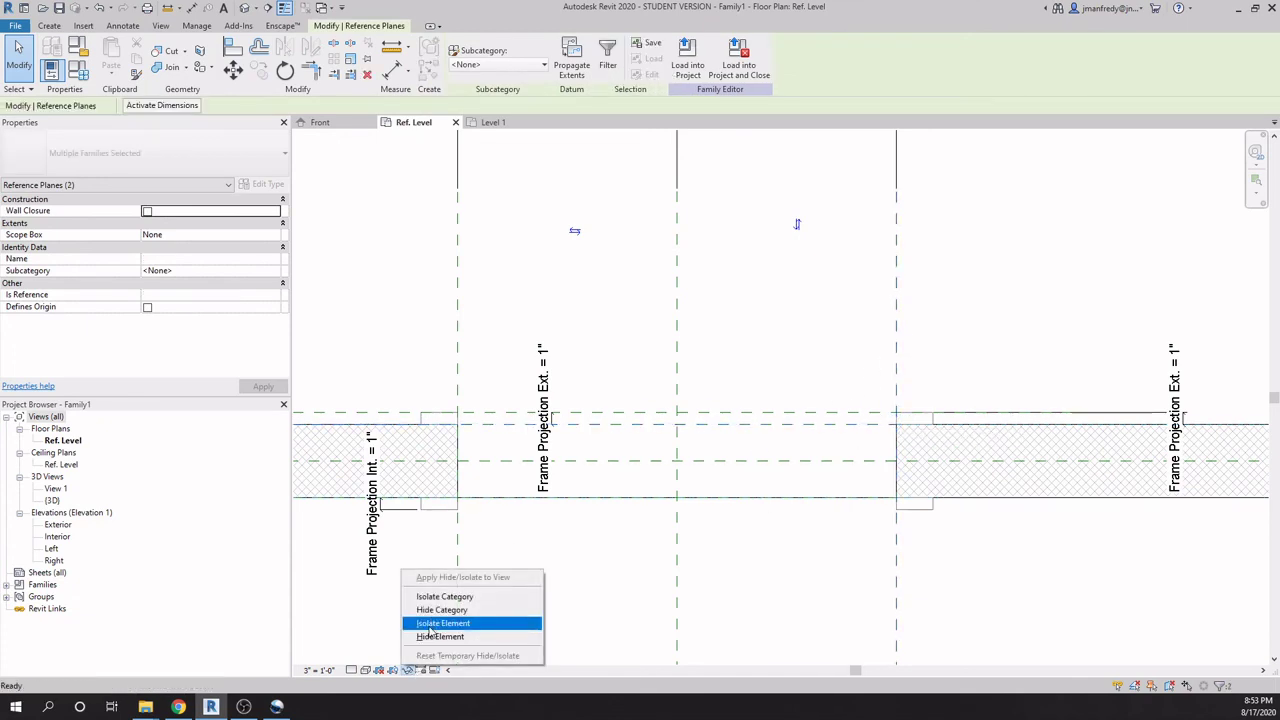
left_click(466, 623)
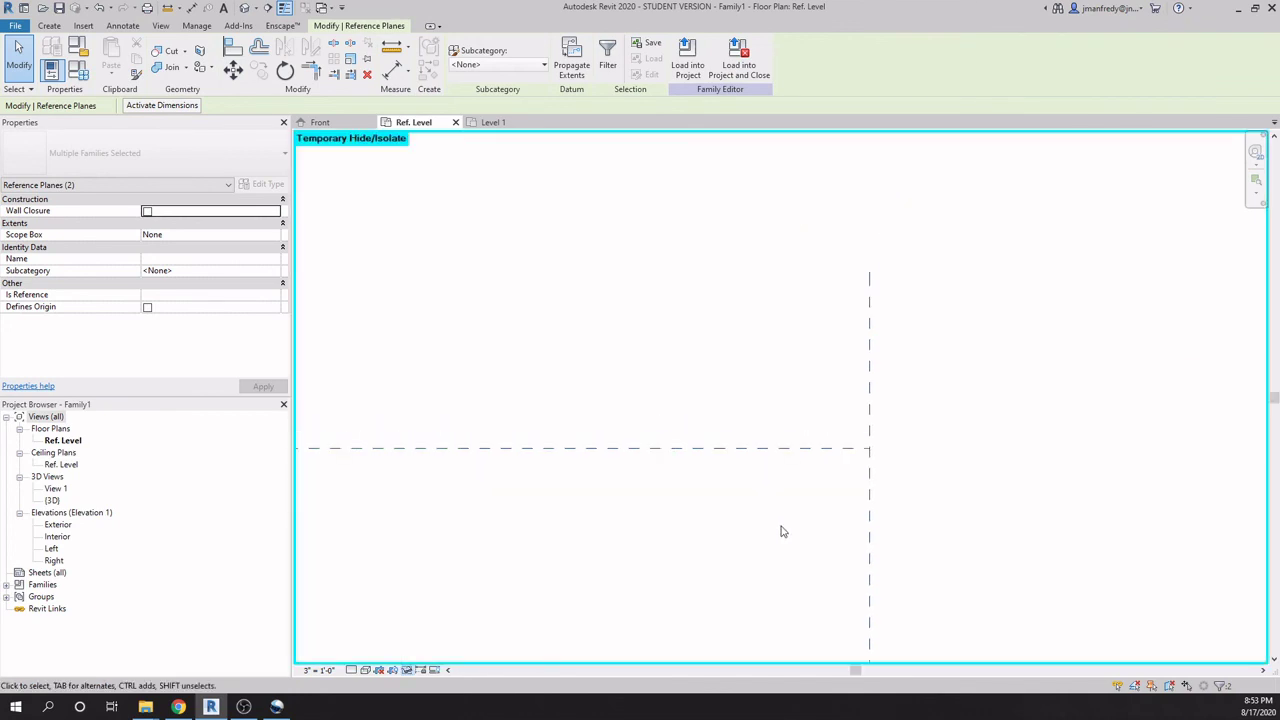
left_click(829, 511)
Draw a reference line from the intersection of the Exterior and Right planes, about 4'-11" long at 135°, up toward the exterior side.
scroll(826, 513, "down", 1)
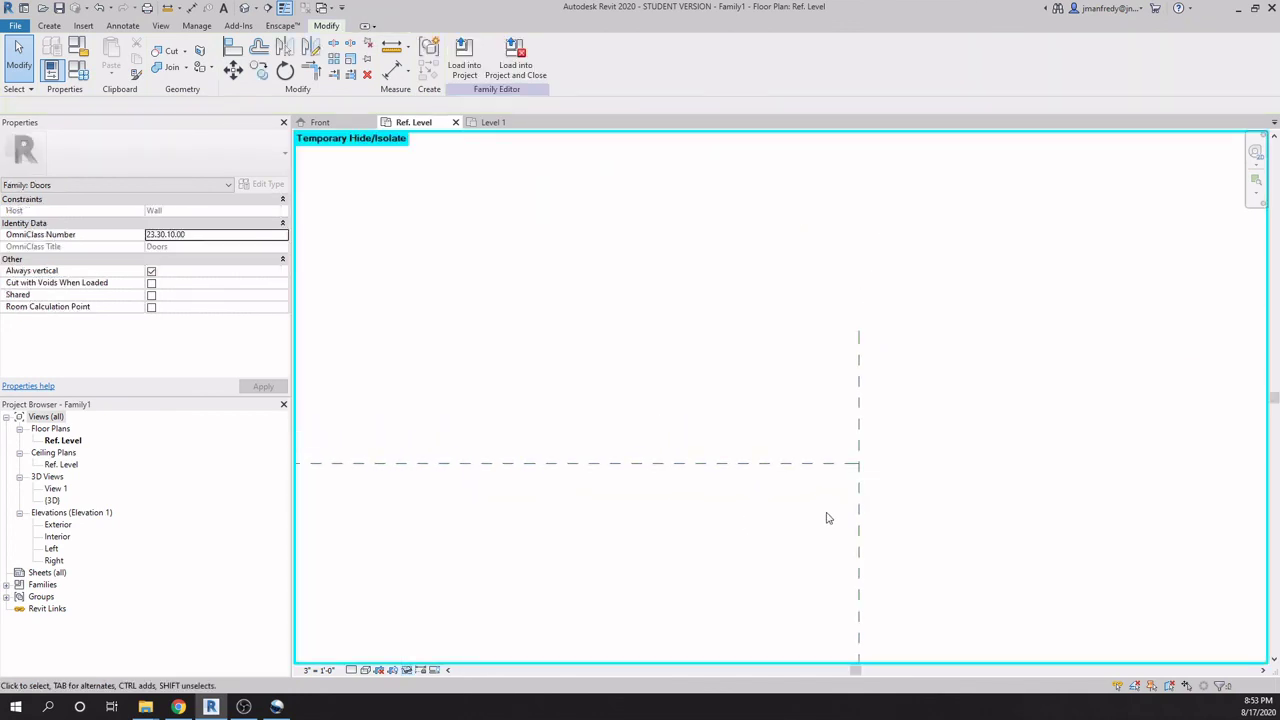
middle_click_drag(773, 538, 843, 464)
scroll(843, 469, "down", 1)
left_click(48, 26)
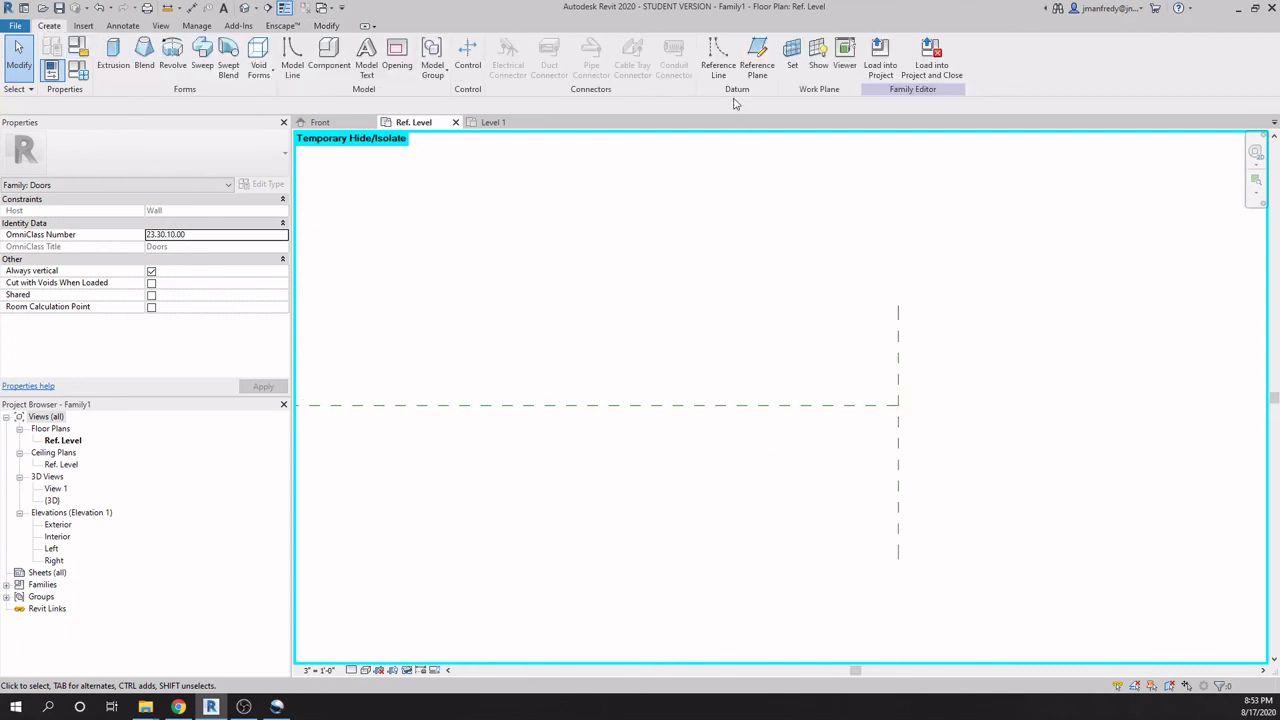
left_click(722, 68)
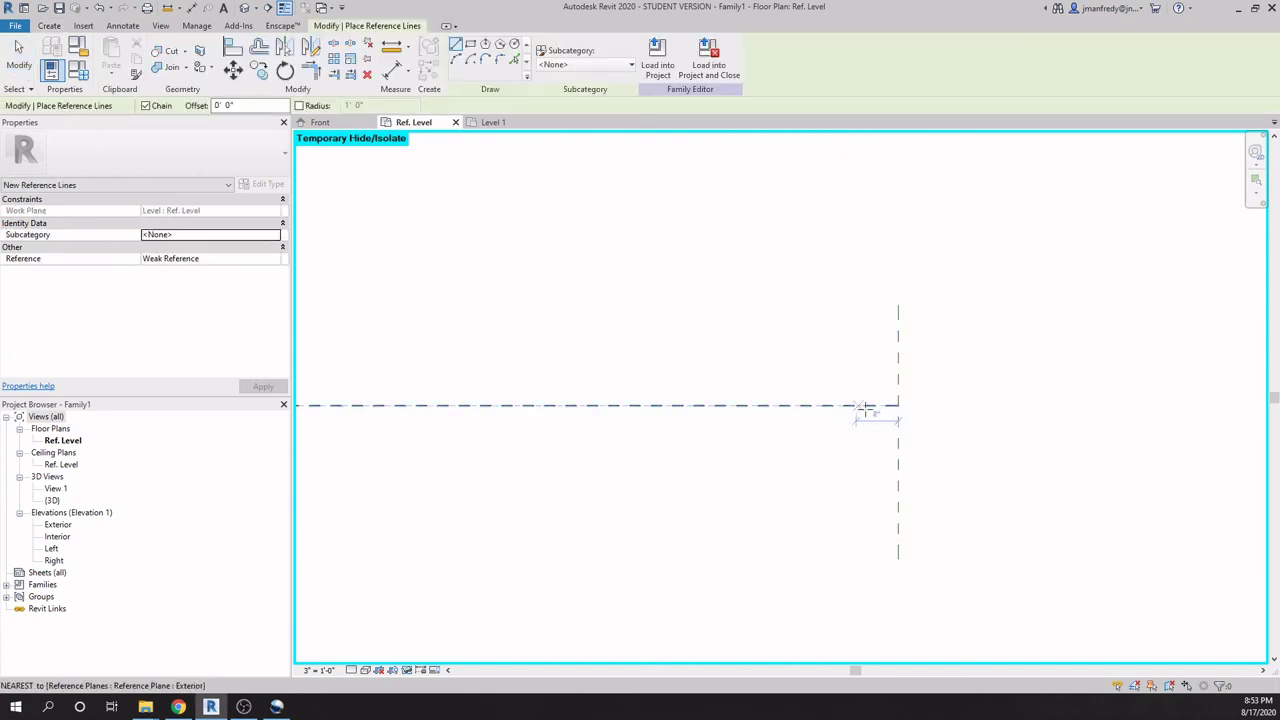
left_click(898, 405)
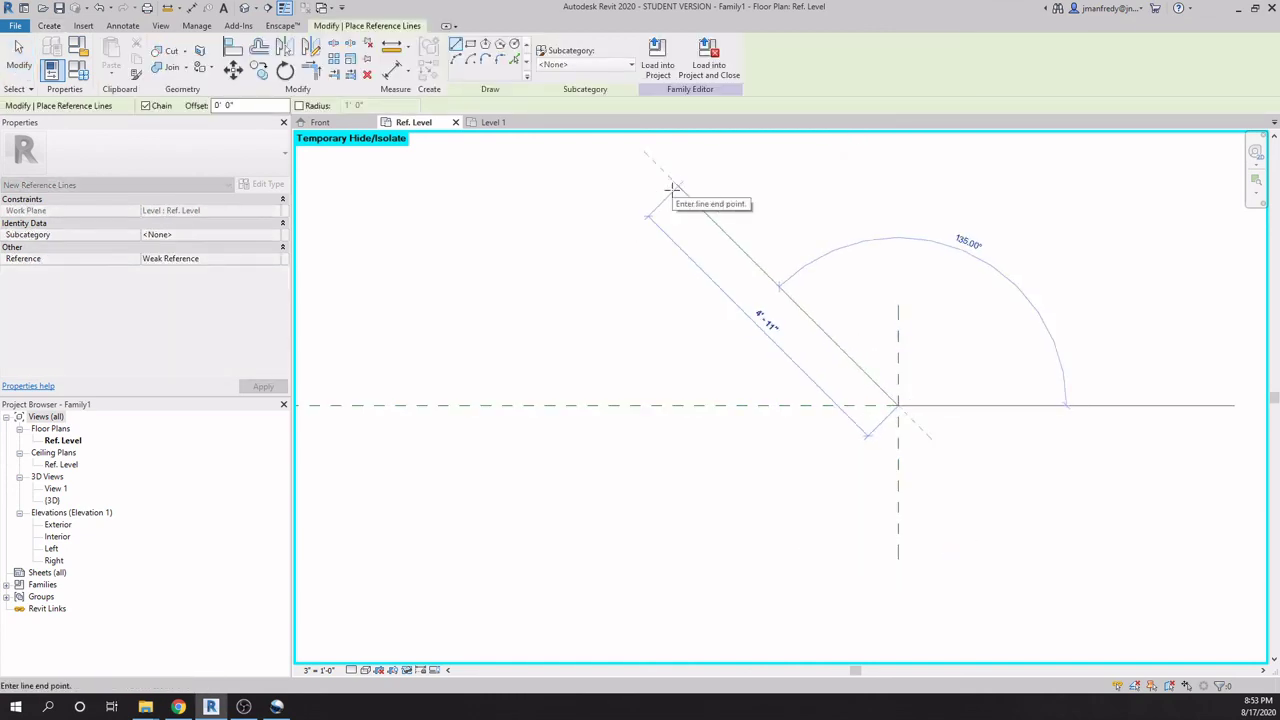
left_click(676, 188)
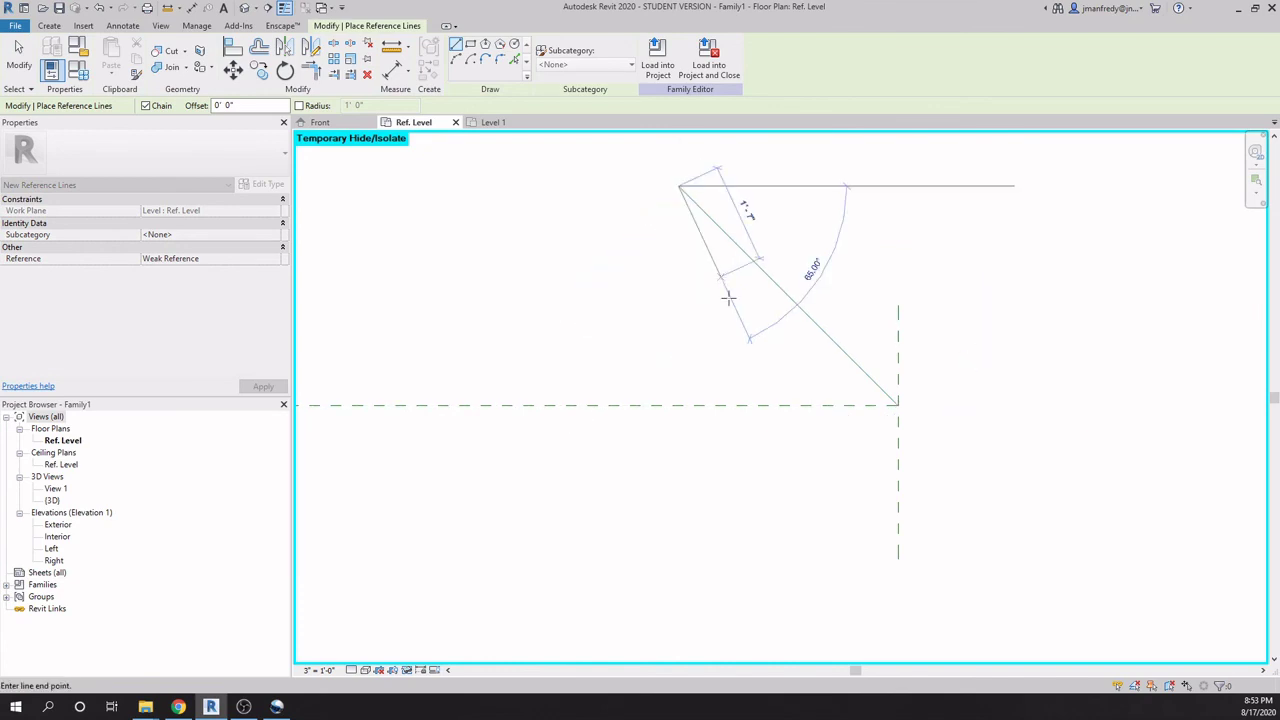
End the reference line after its single diagonal segment from the Exterior and Right plane intersection.
key("Escape")
key("Escape")
scroll(864, 430, "up", 1)
scroll(863, 428, "up", 1)
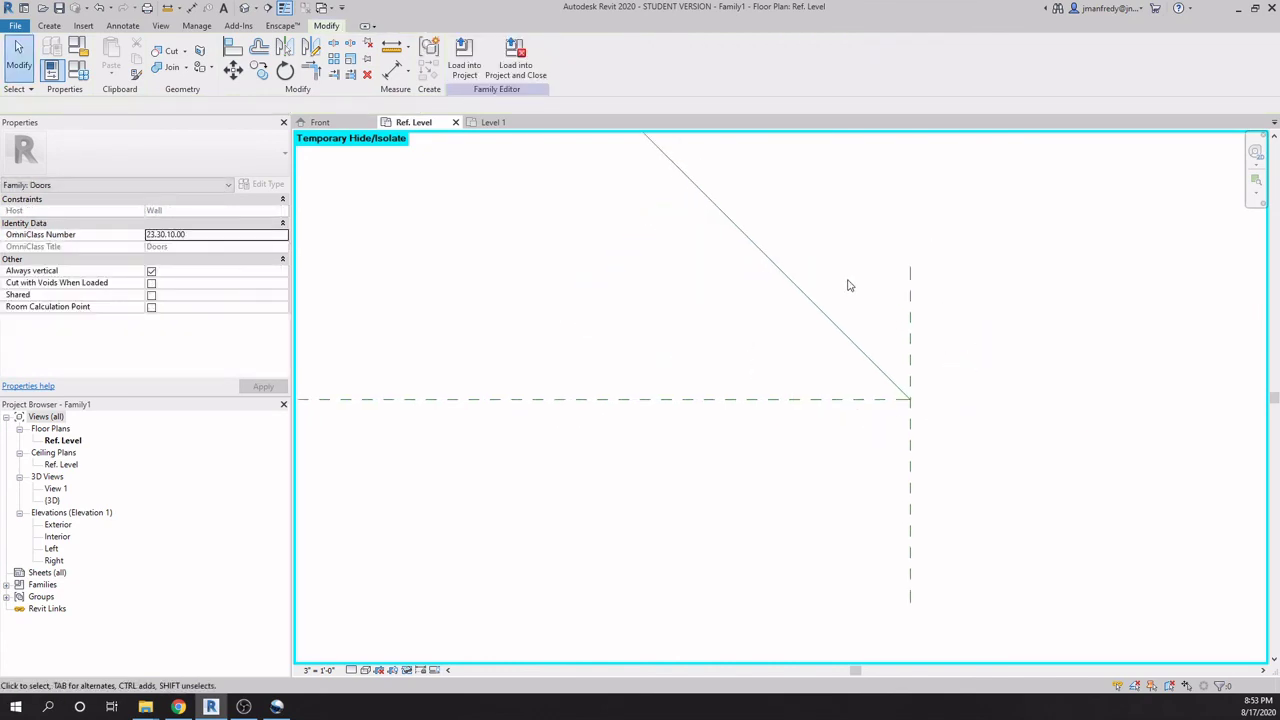
scroll(848, 284, "down", 2)
middle_click_drag(838, 304, 806, 352)
scroll(775, 317, "up", 1)
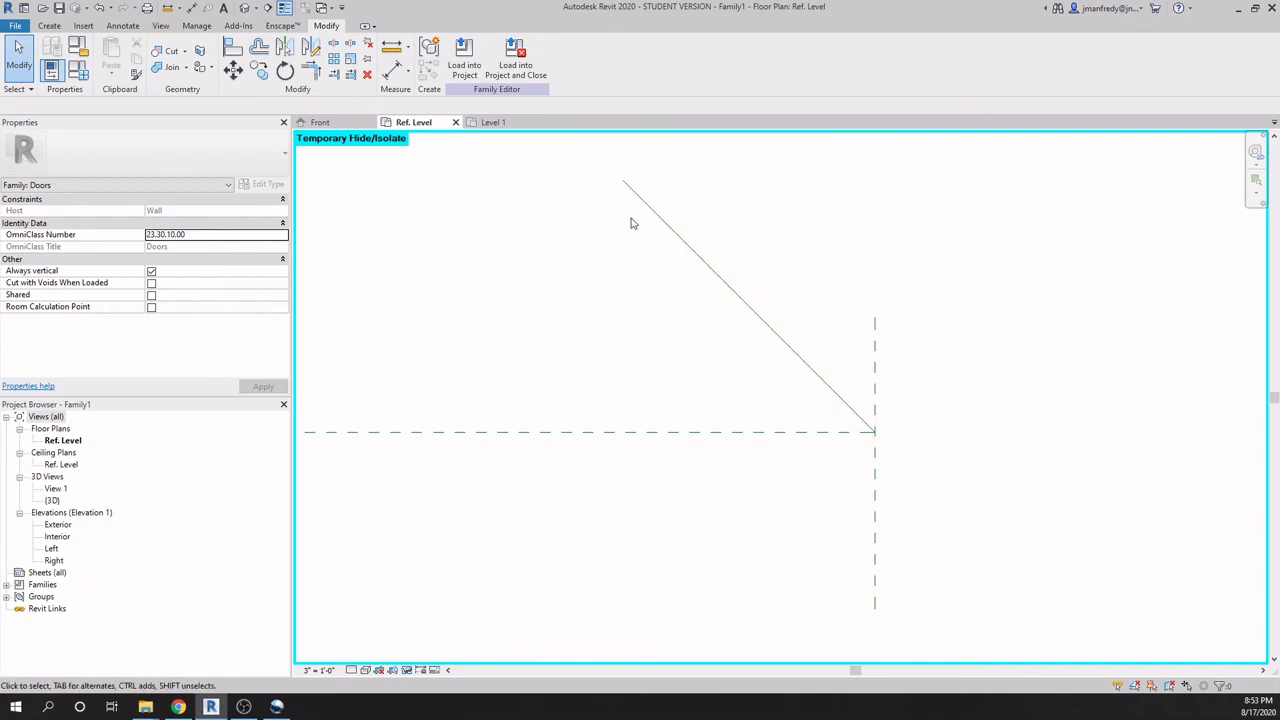
scroll(882, 447, "up", 2)
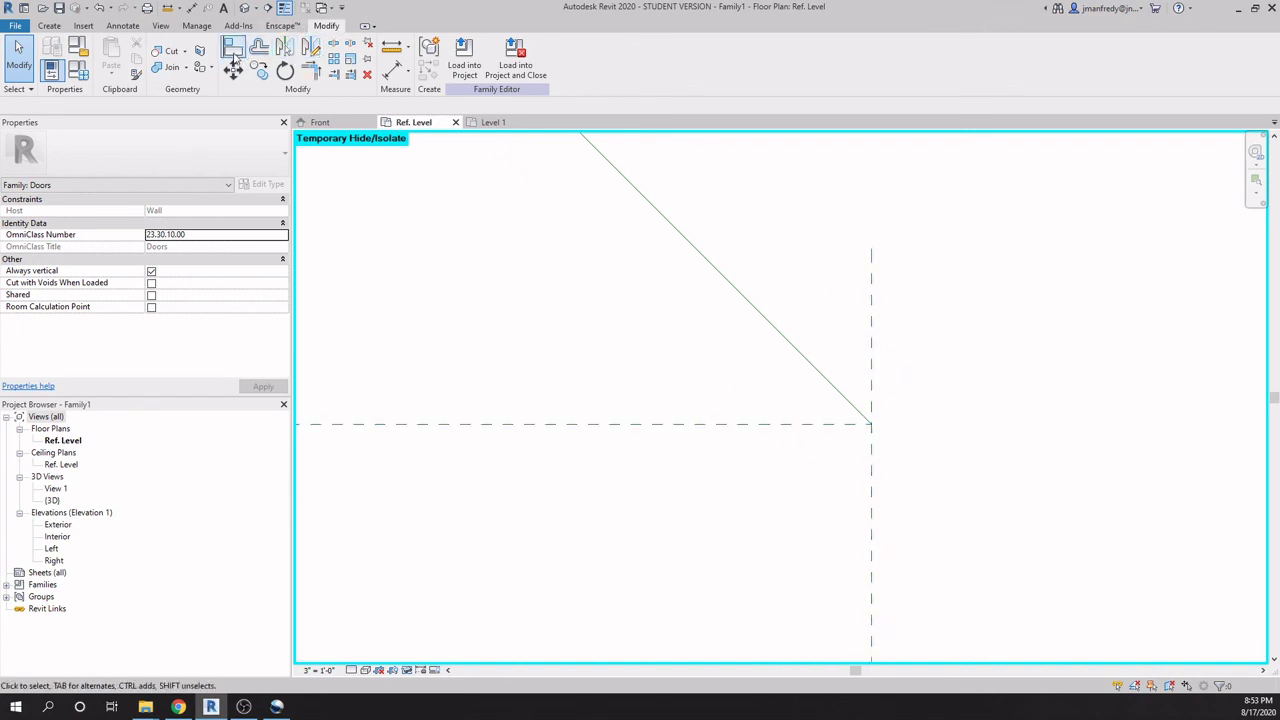
Align the diagonal reference line's hinge-side endpoint to the Exterior and Right reference planes and lock it.
key("a")
key("l")
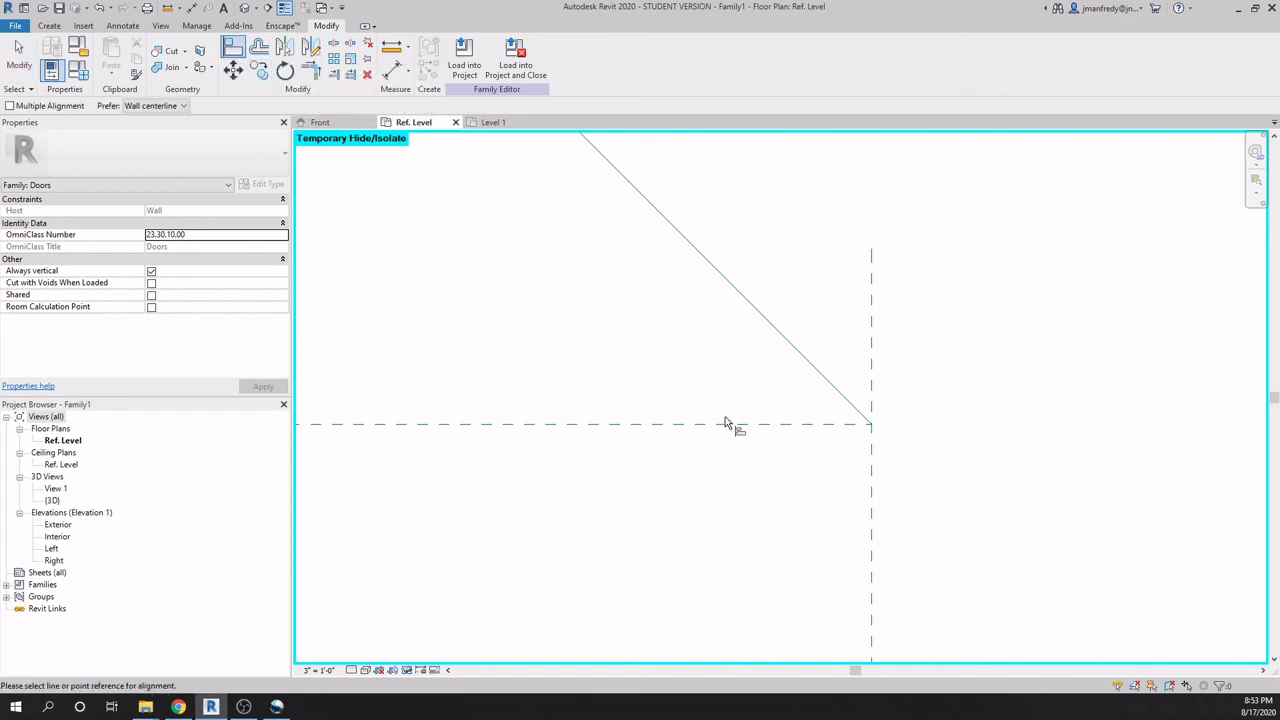
left_click(748, 425)
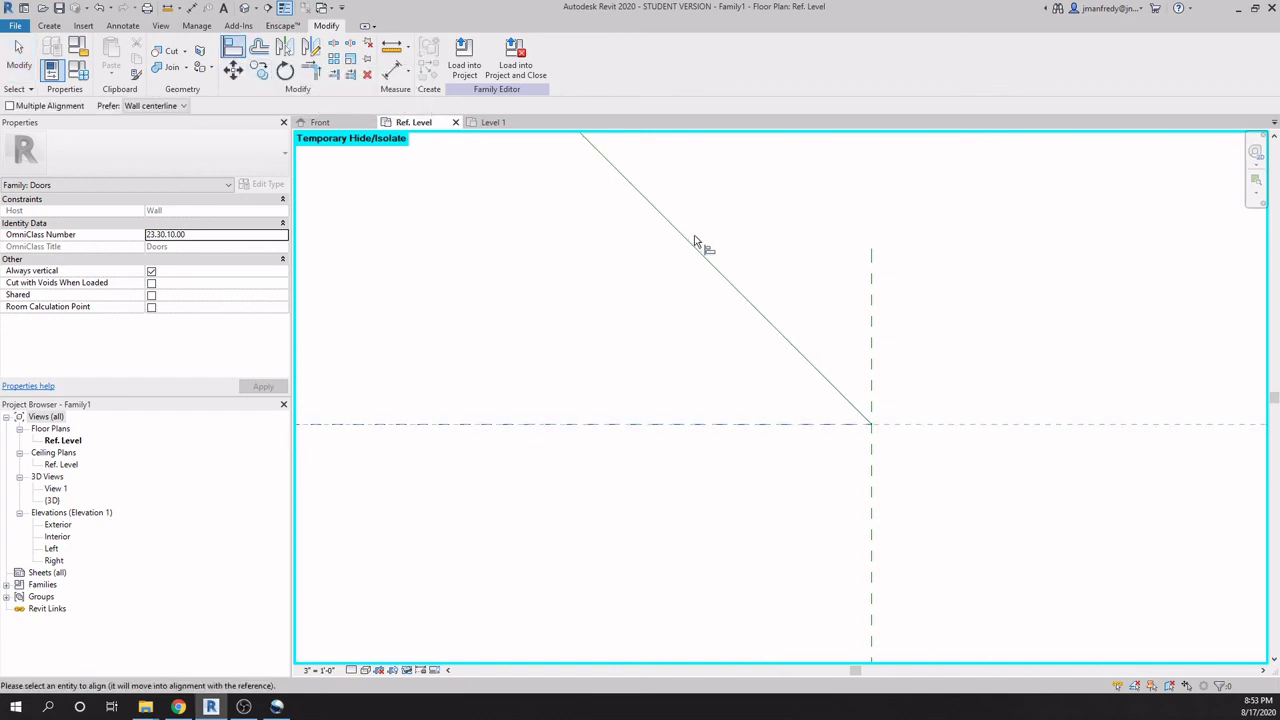
left_click(872, 428)
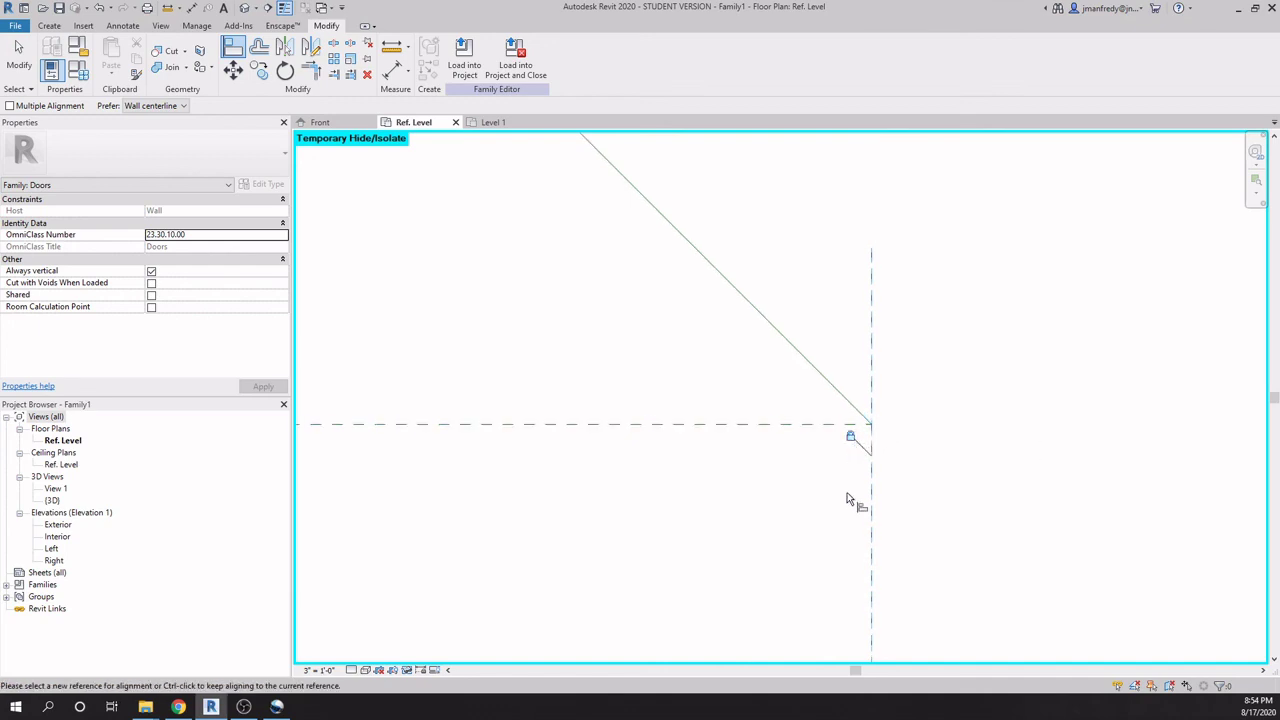
scroll(847, 493, "down", 2)
key("Escape")
scroll(826, 510, "down", 2)
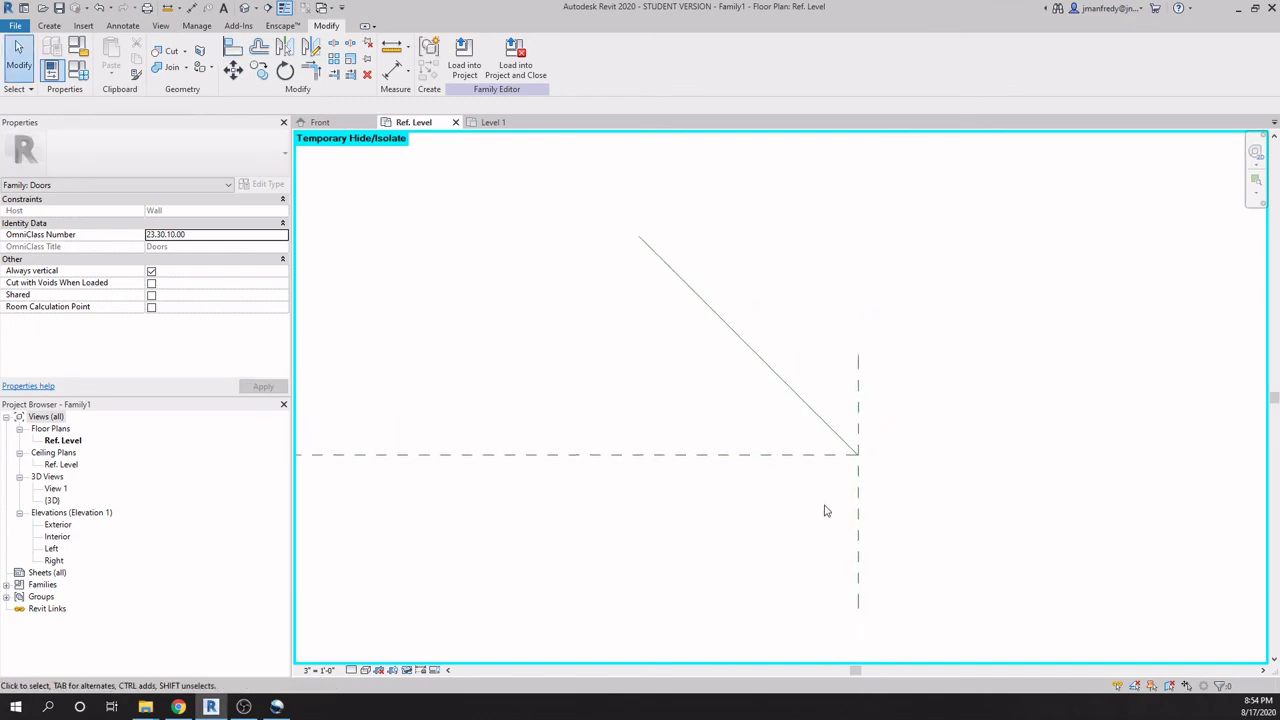
middle_click_drag(812, 514, 860, 499)
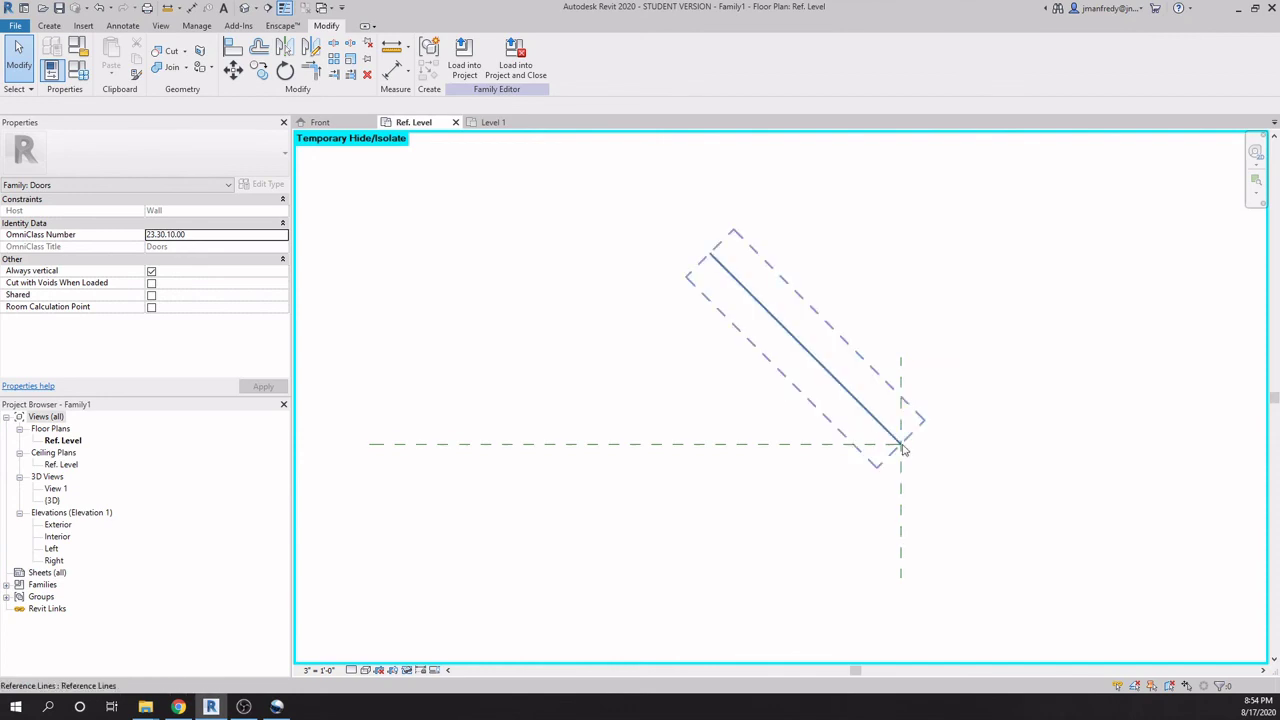
Reset the temporary hide/isolate so all elements of the Ref. Level plan are shown again.
left_click(408, 670)
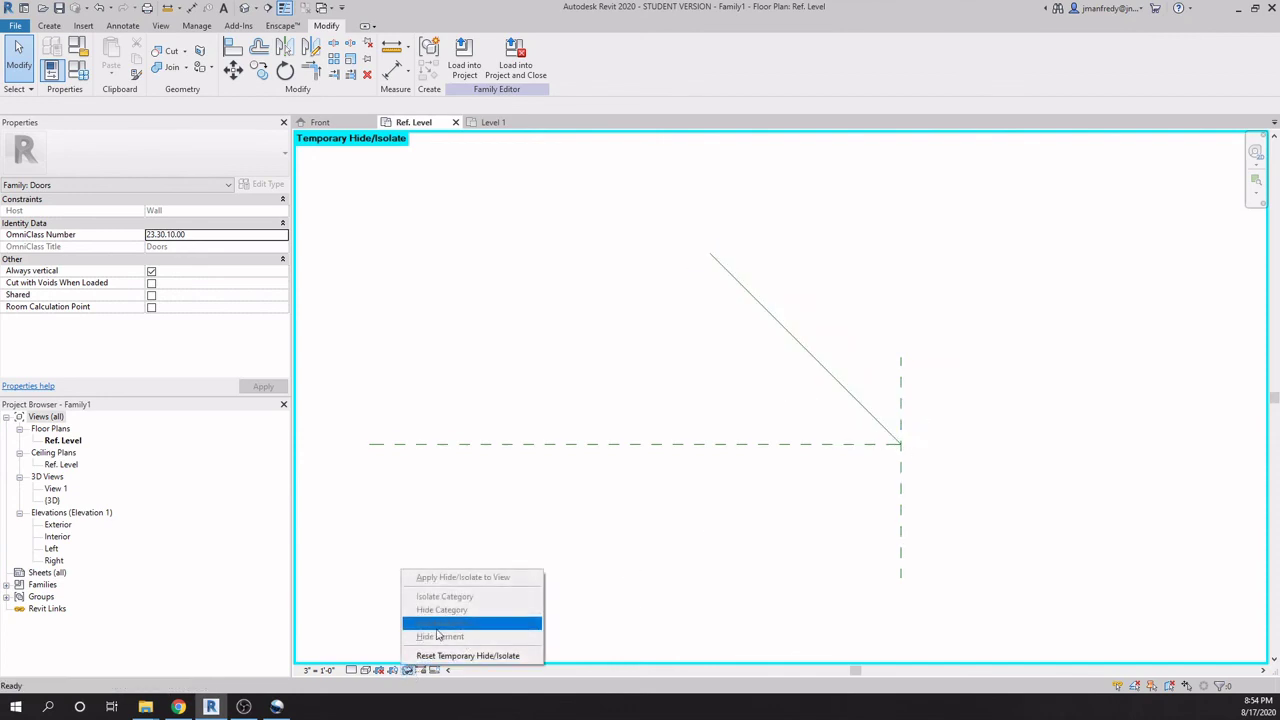
left_click(467, 656)
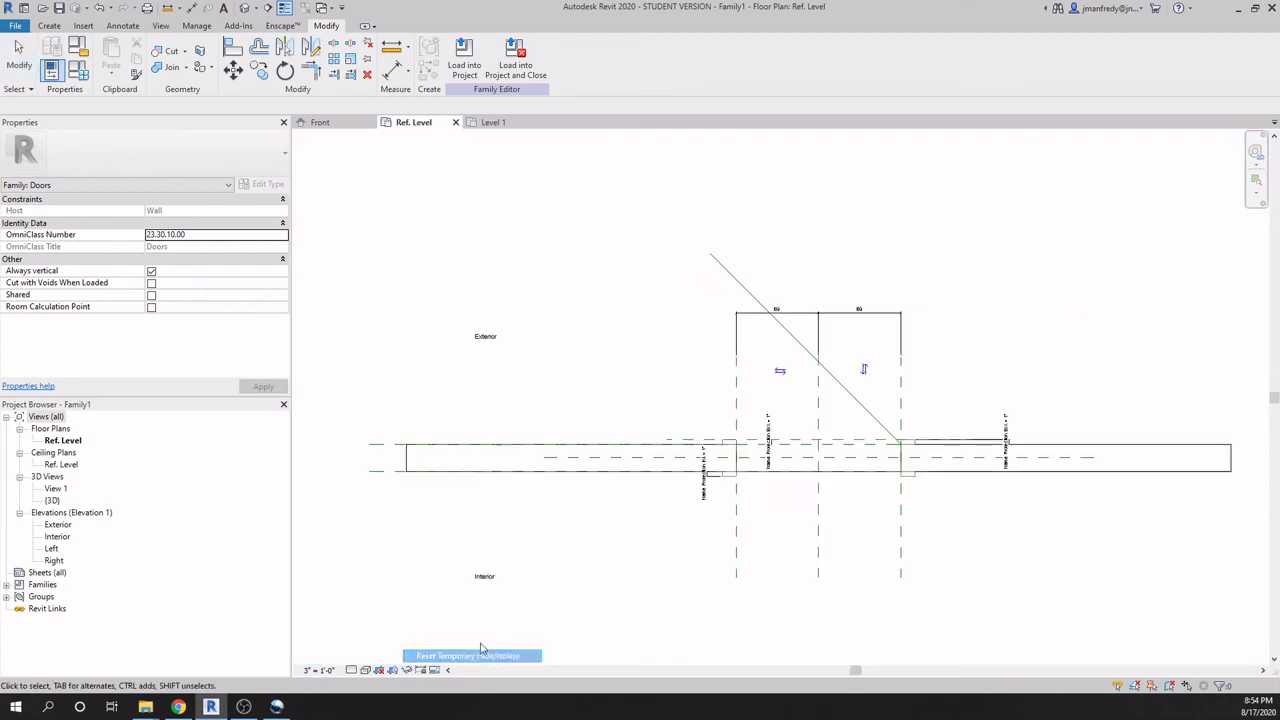
scroll(937, 433, "up", 3)
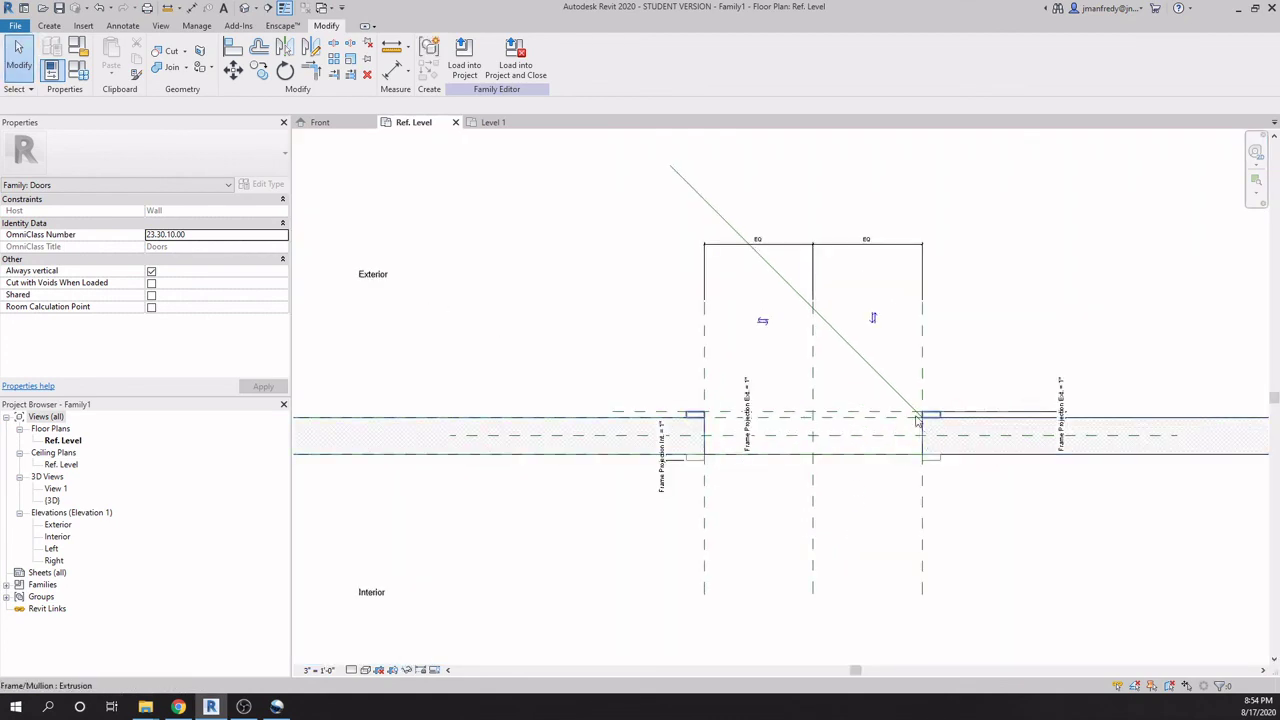
scroll(930, 430, "up", 3)
scroll(928, 428, "up", 2)
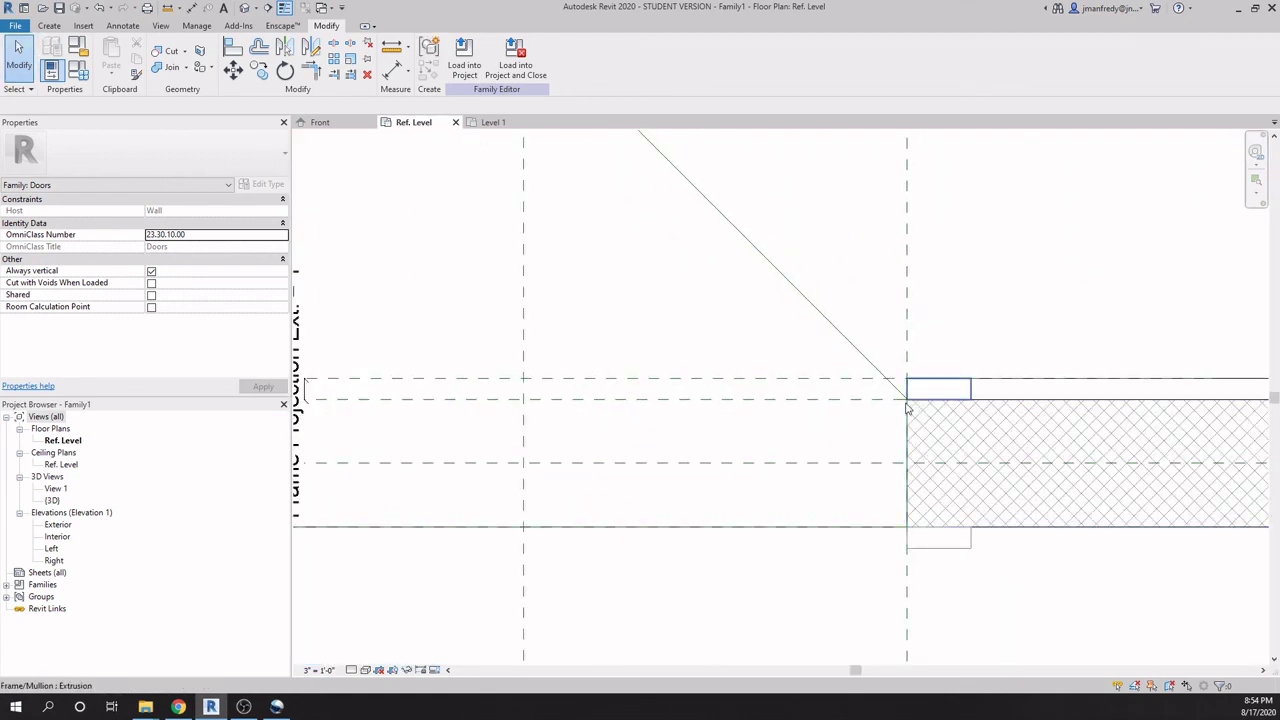
scroll(910, 405, "down", 4)
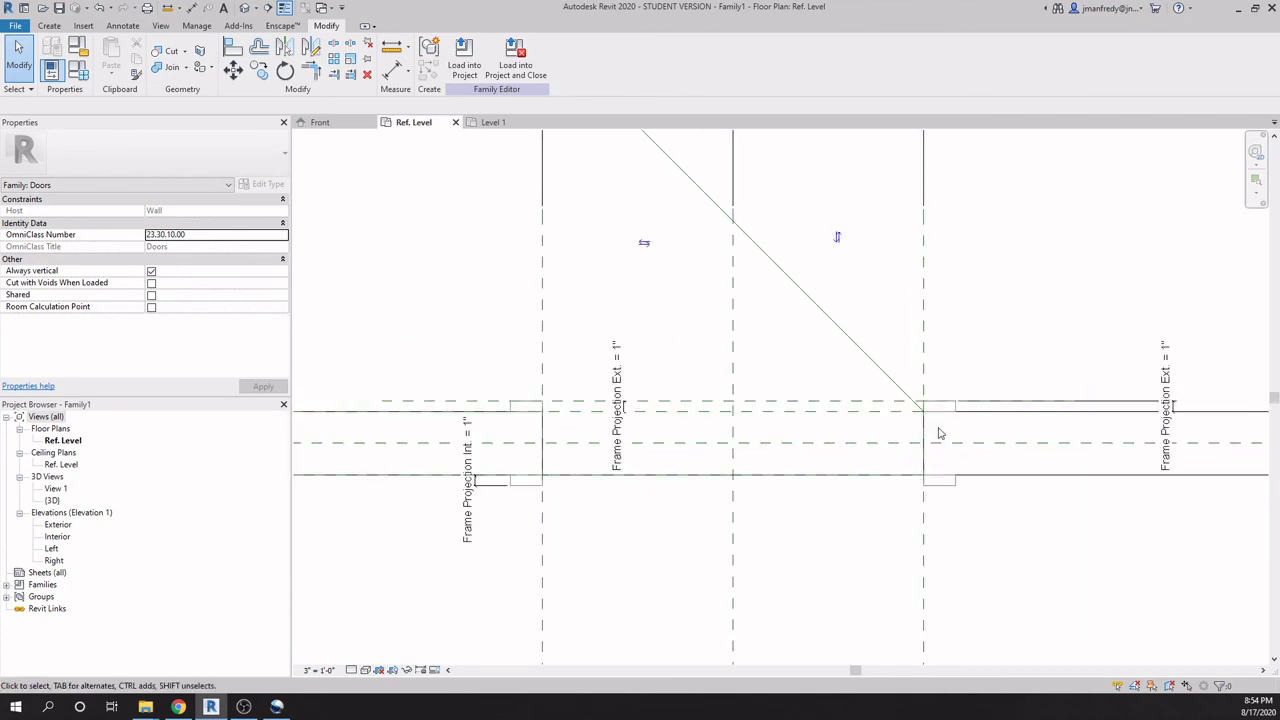
Change the host wall's type to Generic - 12" to test the reference line's locked endpoint.
left_click(532, 423)
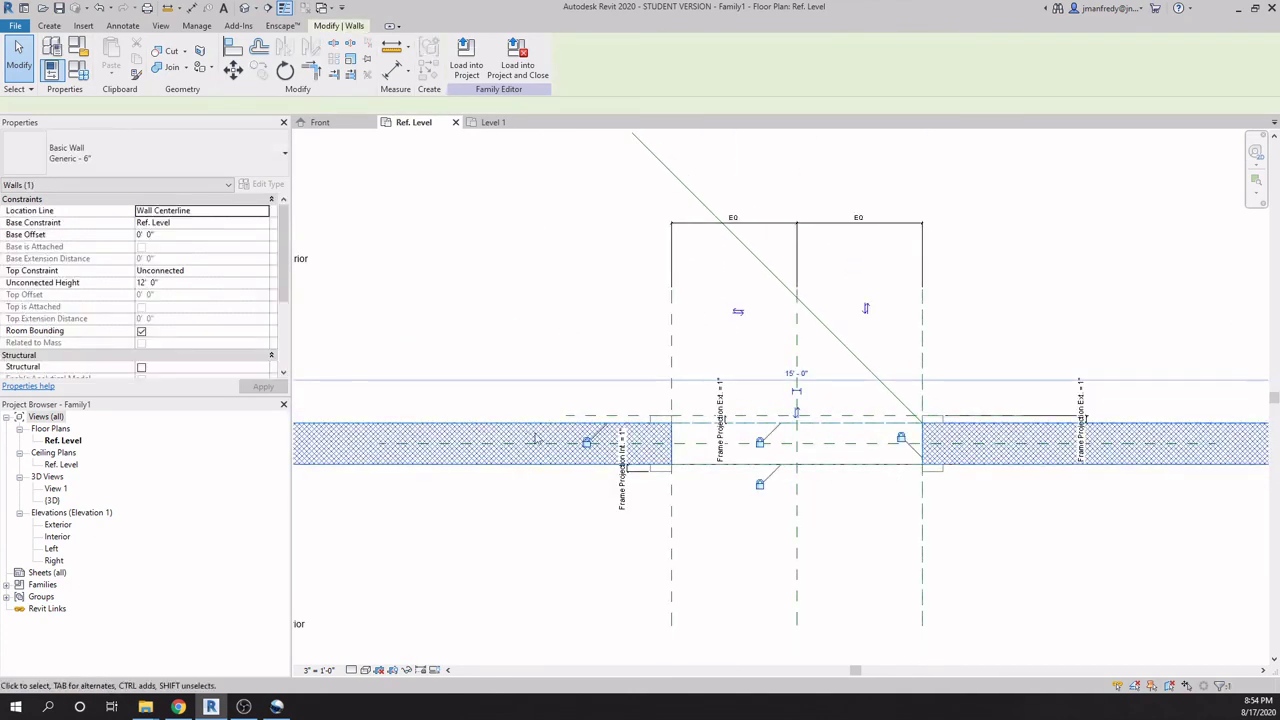
left_click(192, 158)
key("Escape")
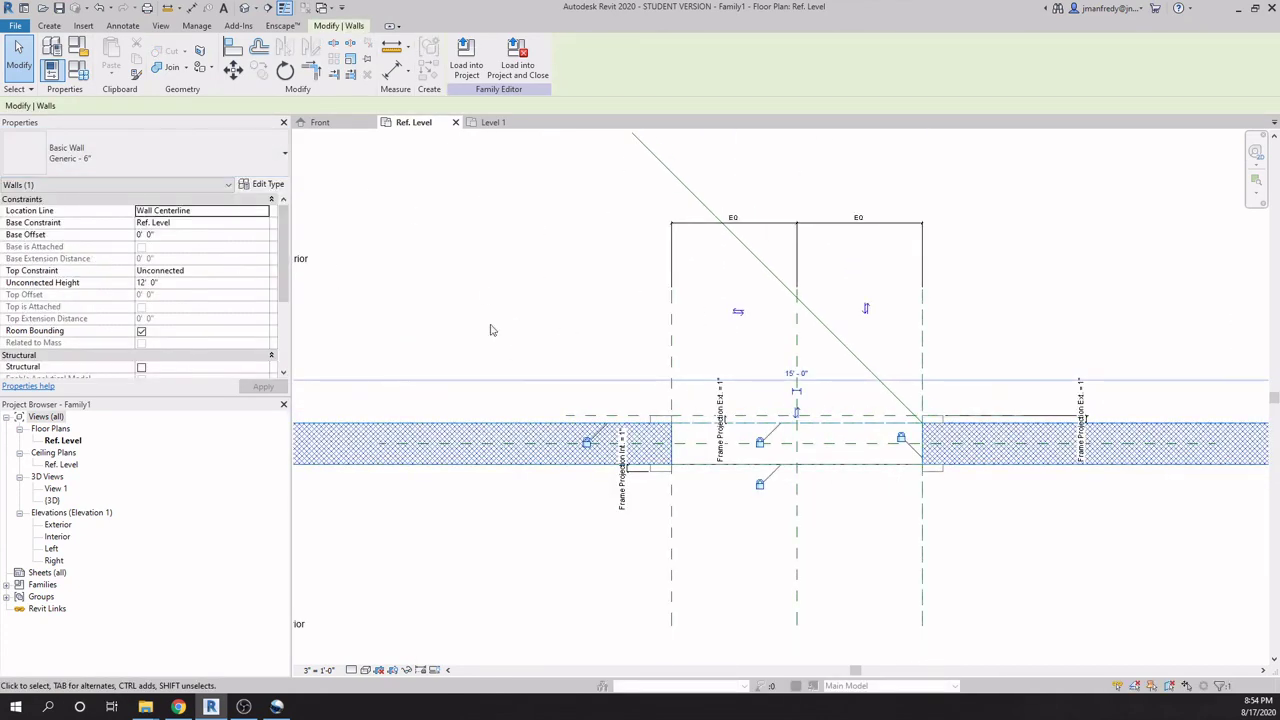
left_click(190, 155)
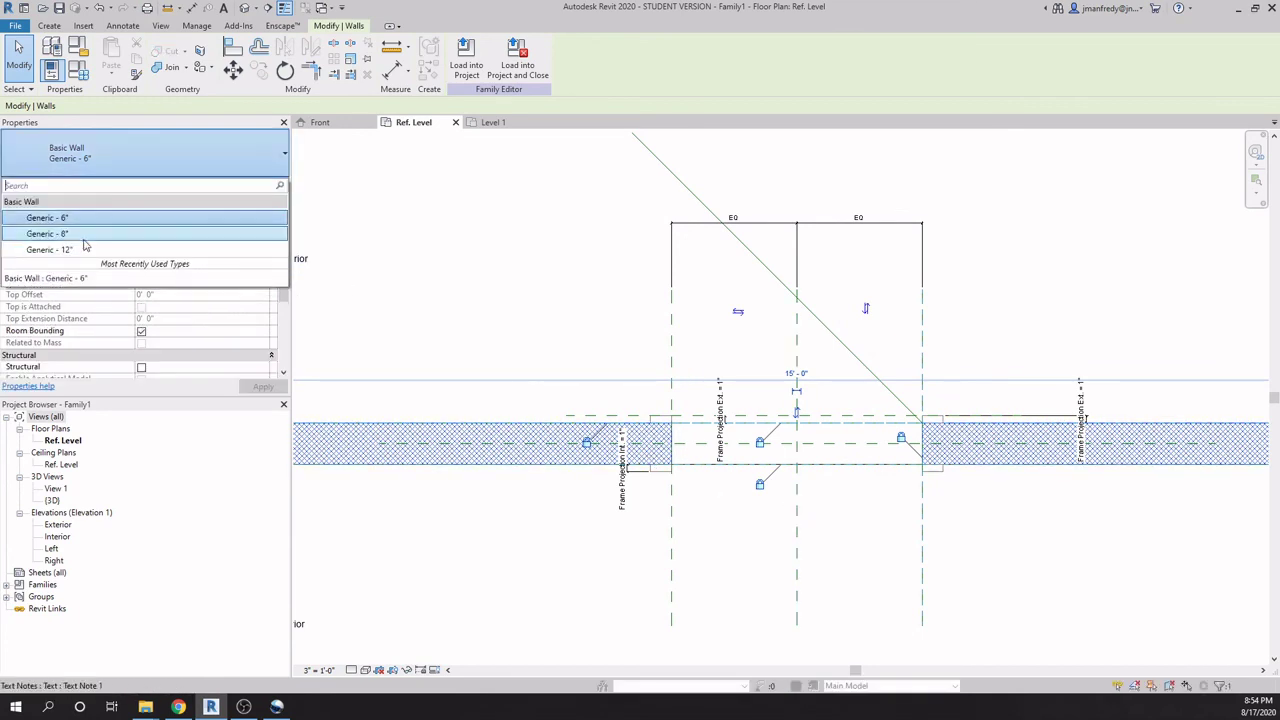
left_click(262, 250)
left_click(557, 266)
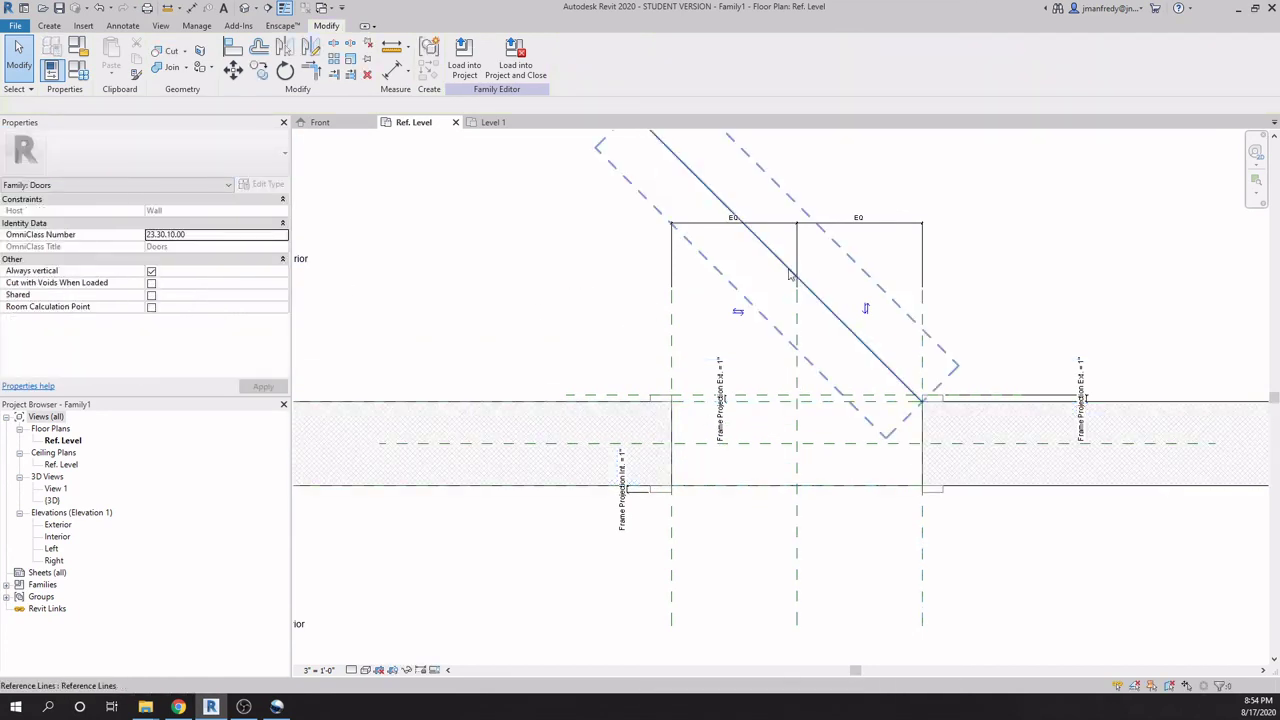
scroll(903, 430, "up", 3)
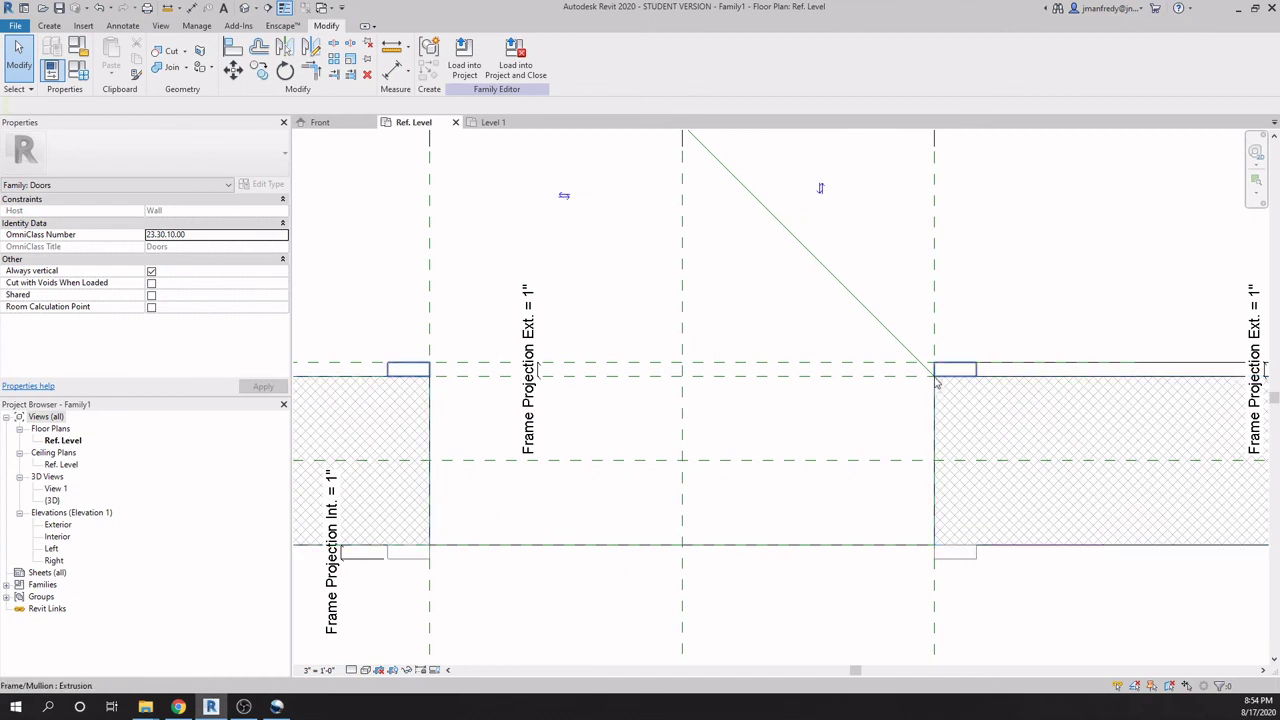
scroll(935, 381, "down", 2)
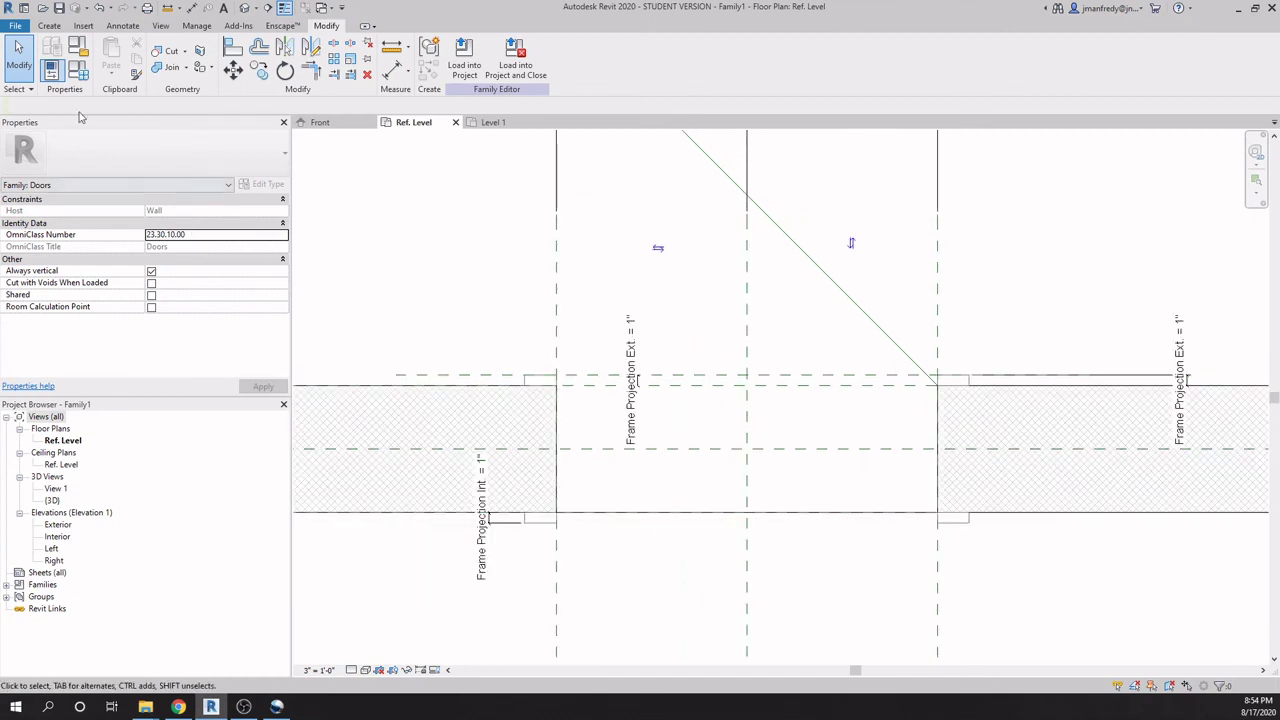
Set the family's Width parameter to 5' and apply it to test the reference line's endpoint.
left_click(78, 70)
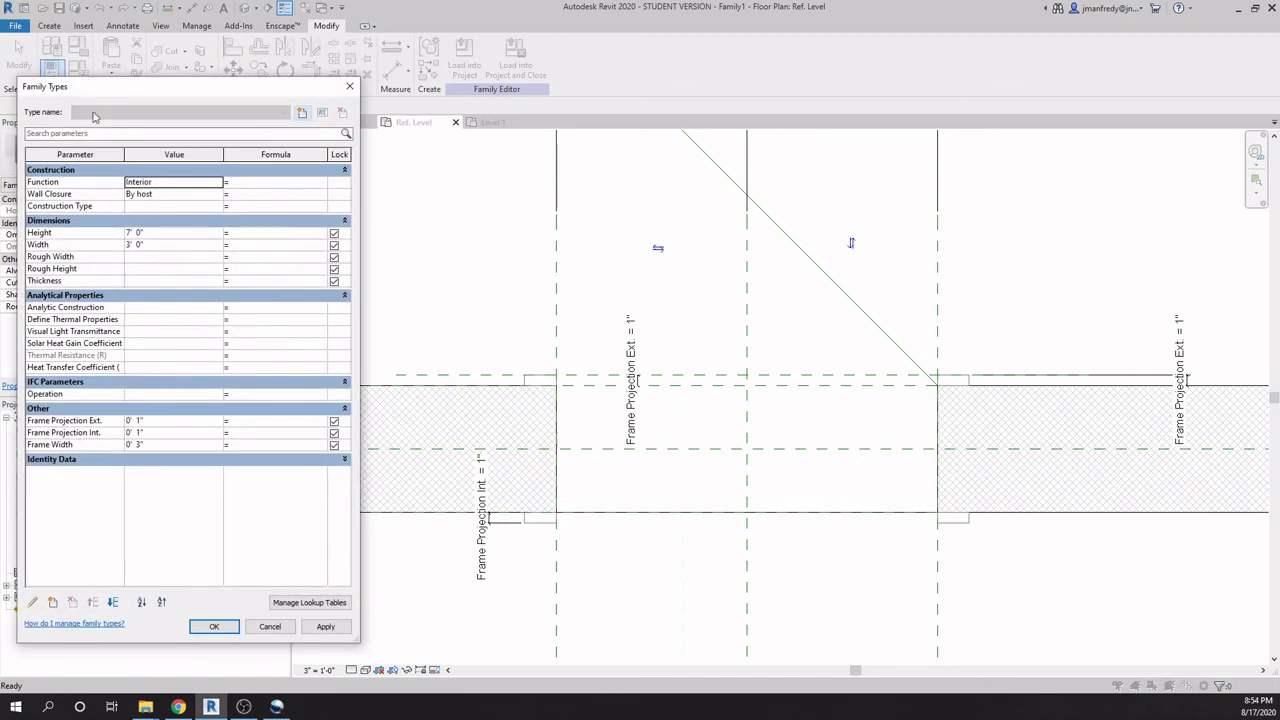
left_click(187, 244)
type("5")
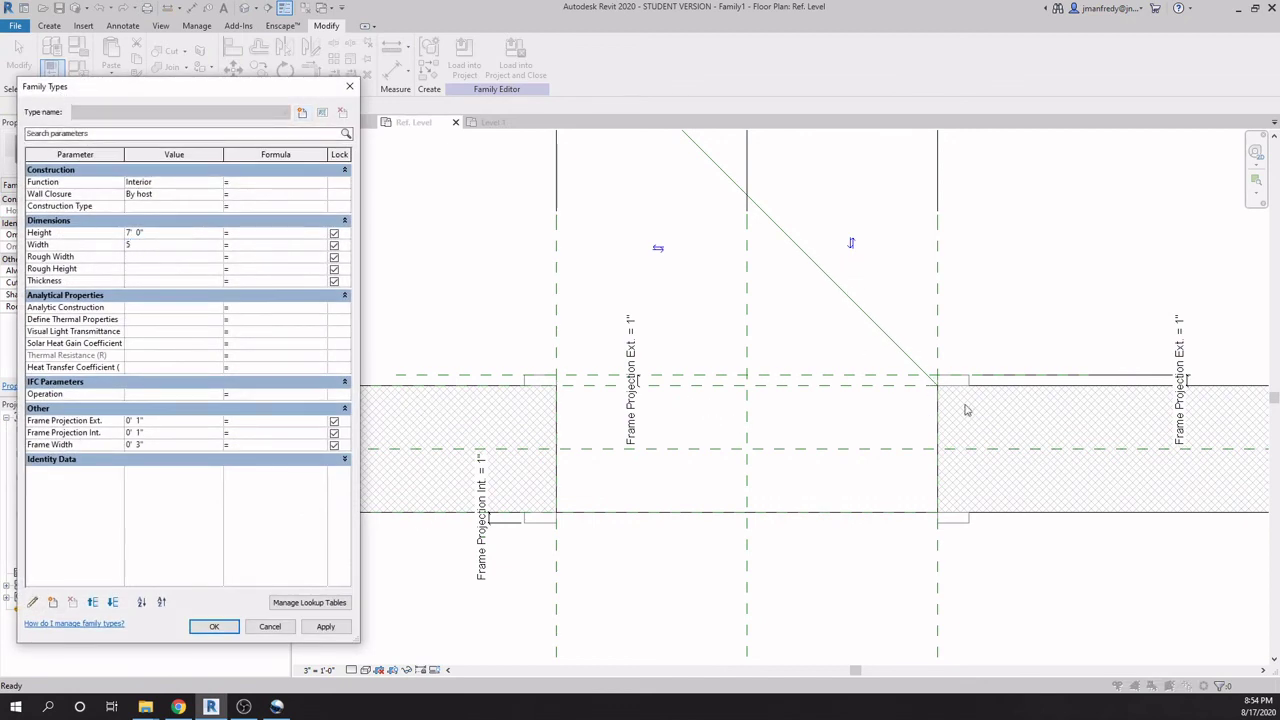
left_click(326, 627)
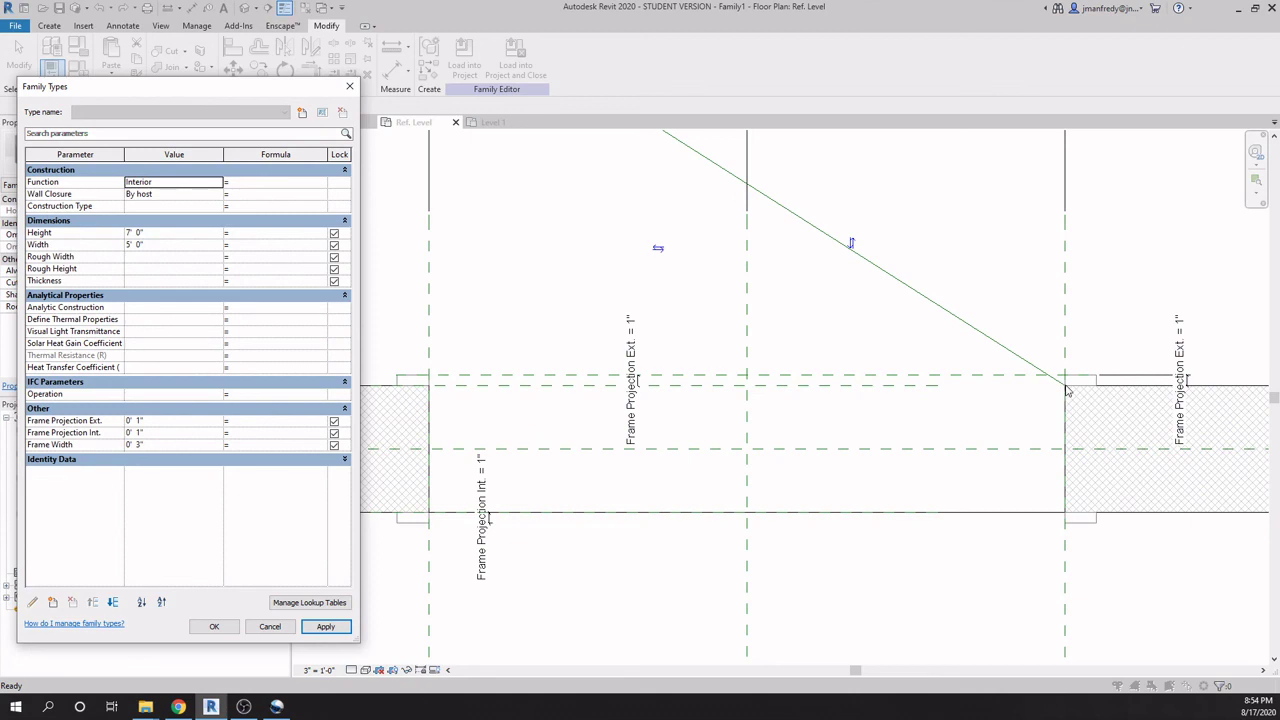
Restore the family's Width parameter to 3' and accept the family types.
left_click(182, 244)
type("3")
left_click(183, 236)
left_click(326, 626)
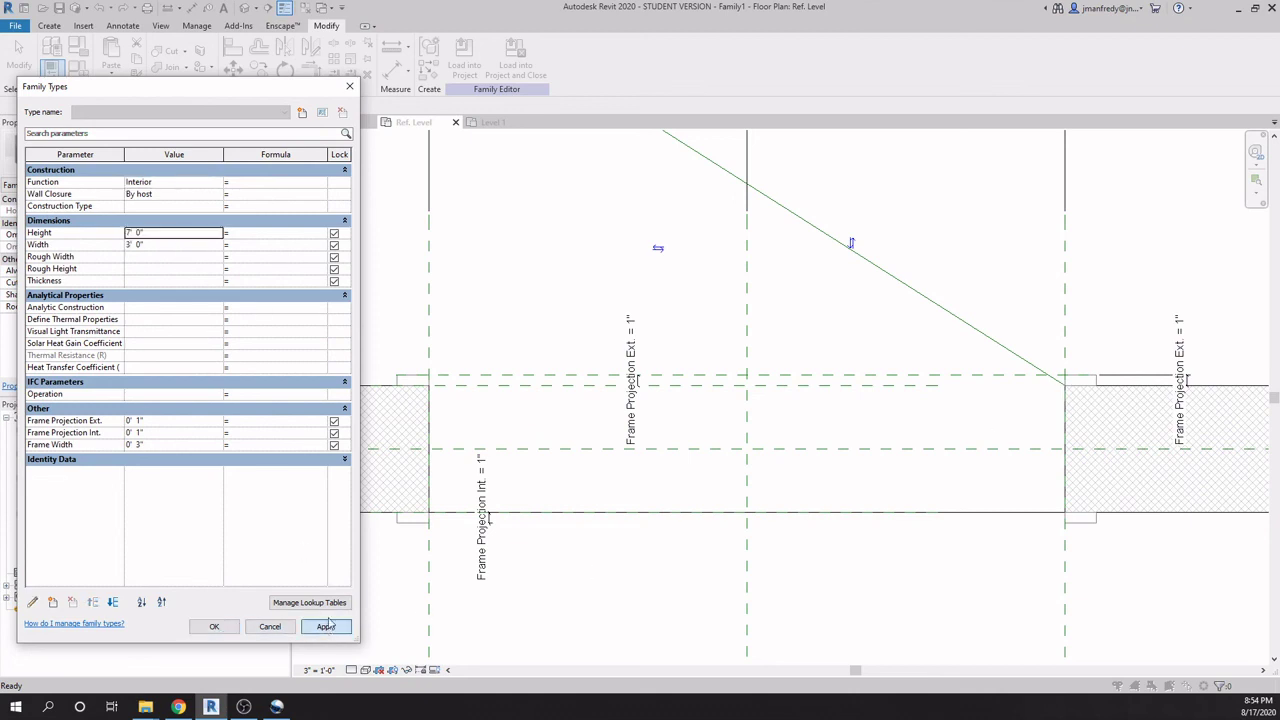
left_click(216, 626)
Change the host wall's type back to Generic - 6".
left_click(402, 395)
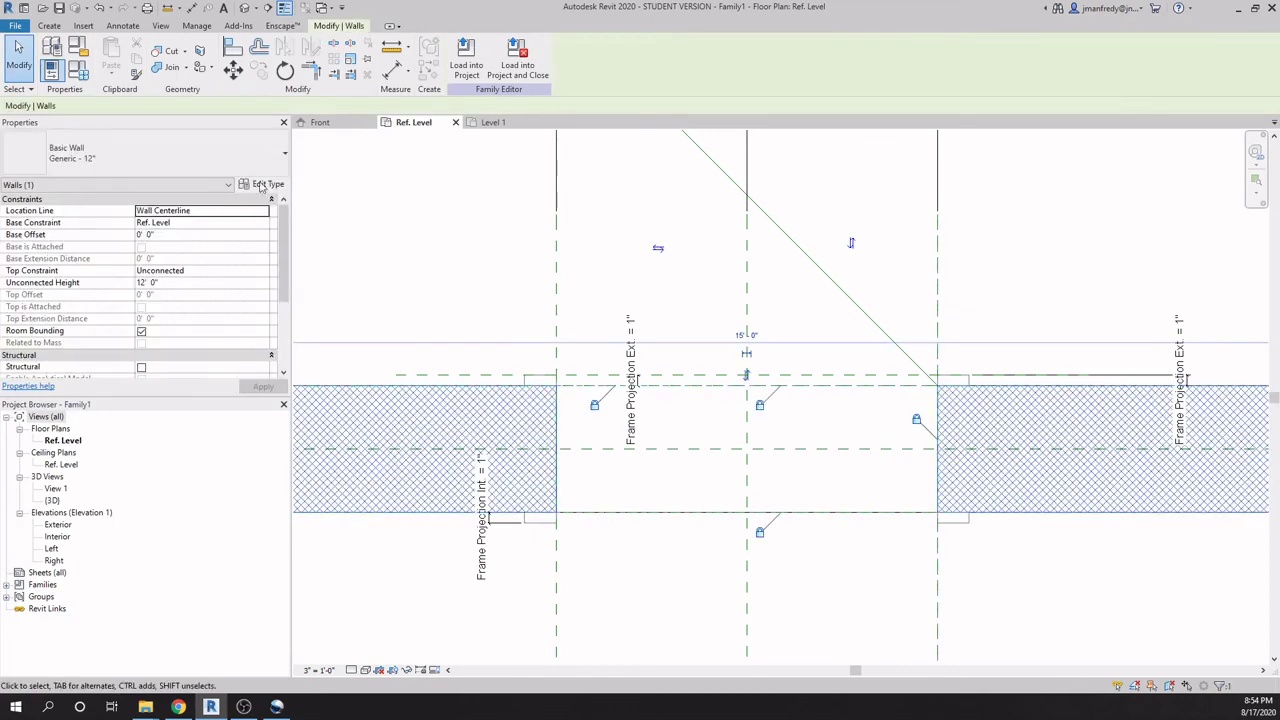
left_click(150, 152)
left_click(100, 240)
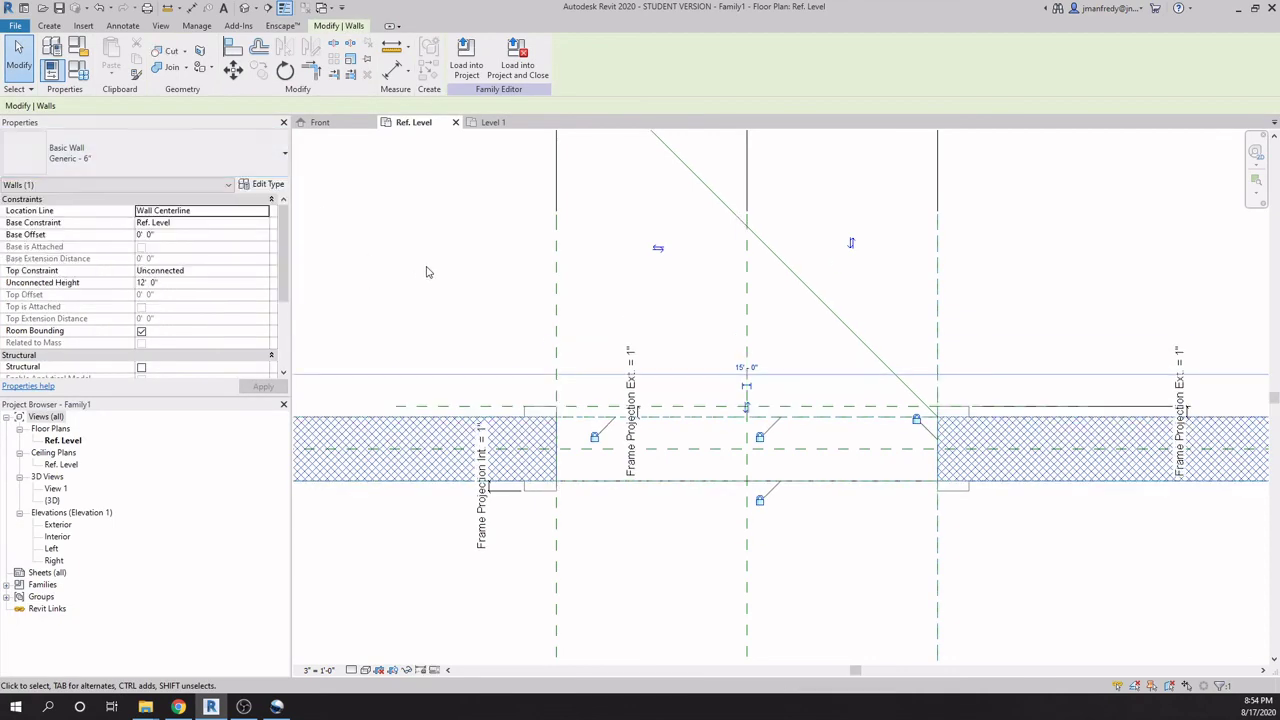
left_click(454, 327)
scroll(830, 450, "down", 2)
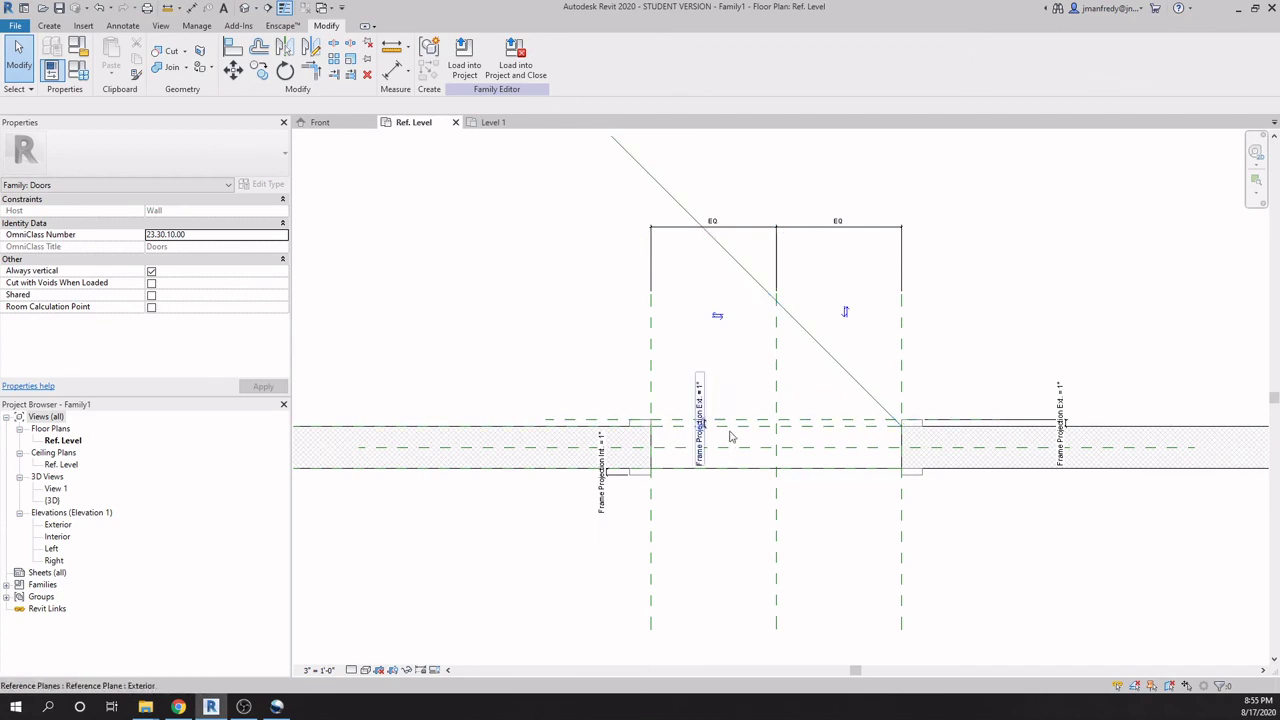
Set the Ref. Level plan's detail level to Coarse.
left_click(365, 669)
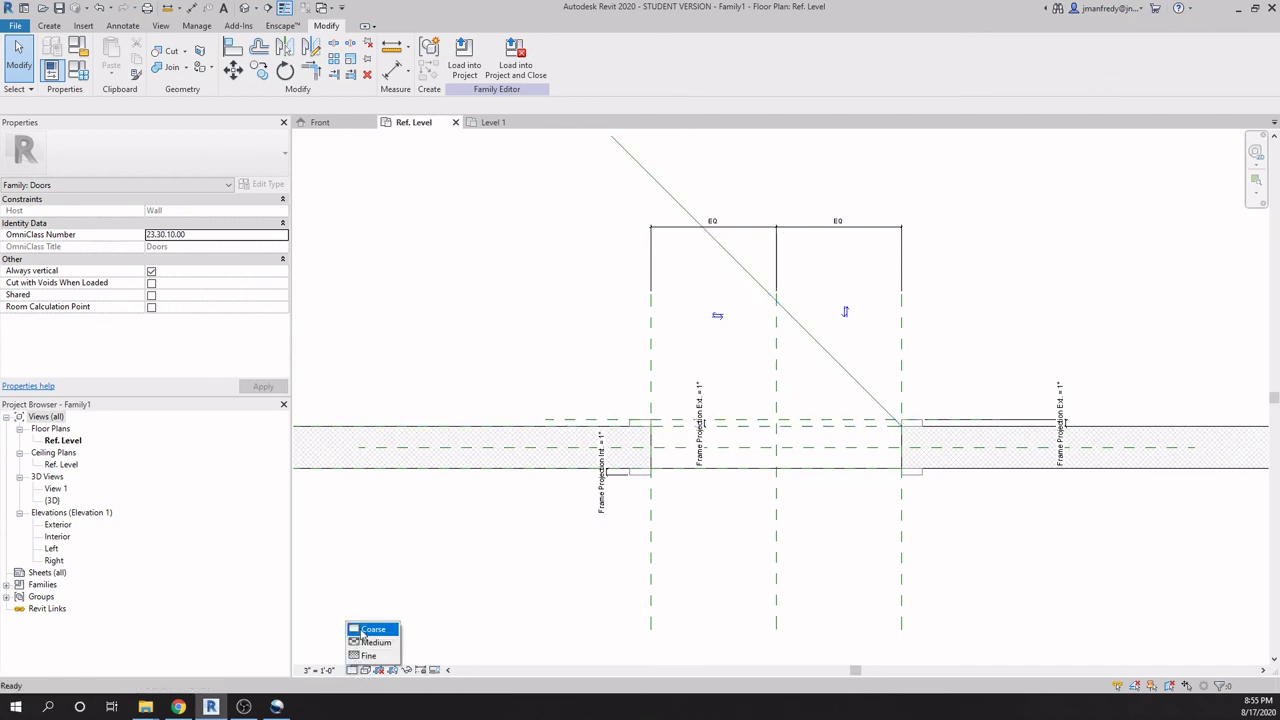
left_click(368, 630)
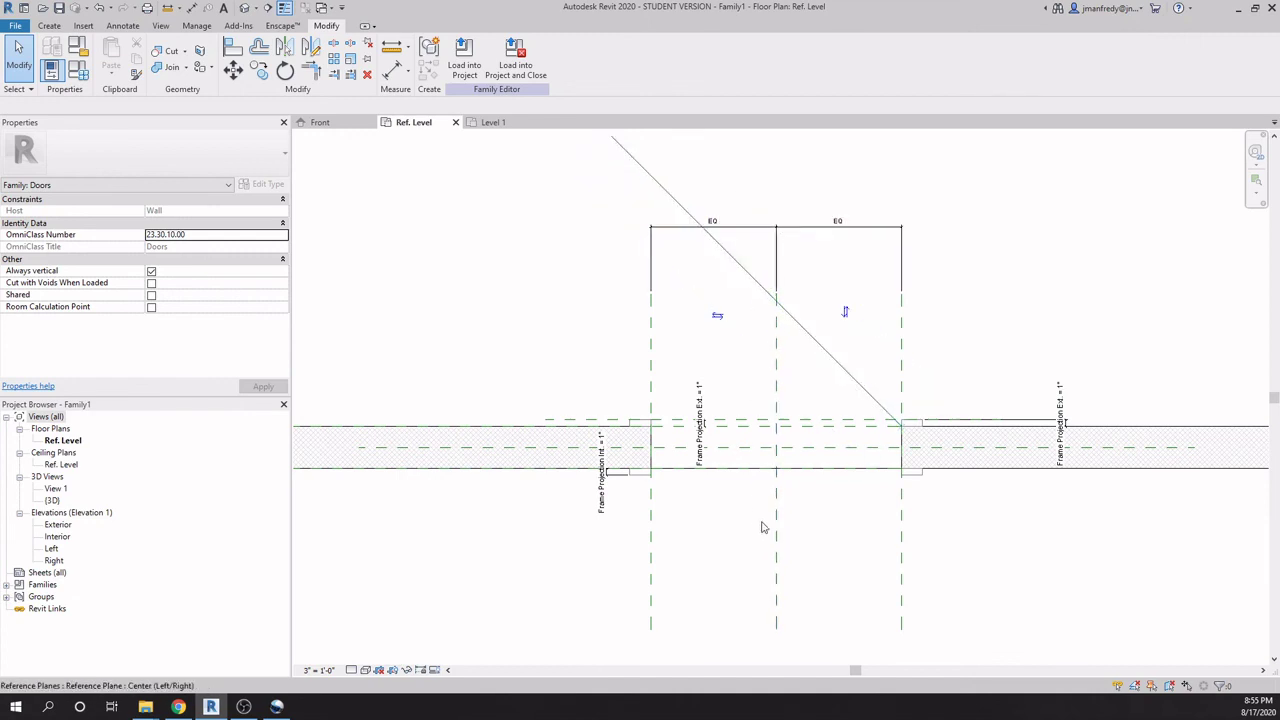
middle_click_drag(743, 505, 766, 540)
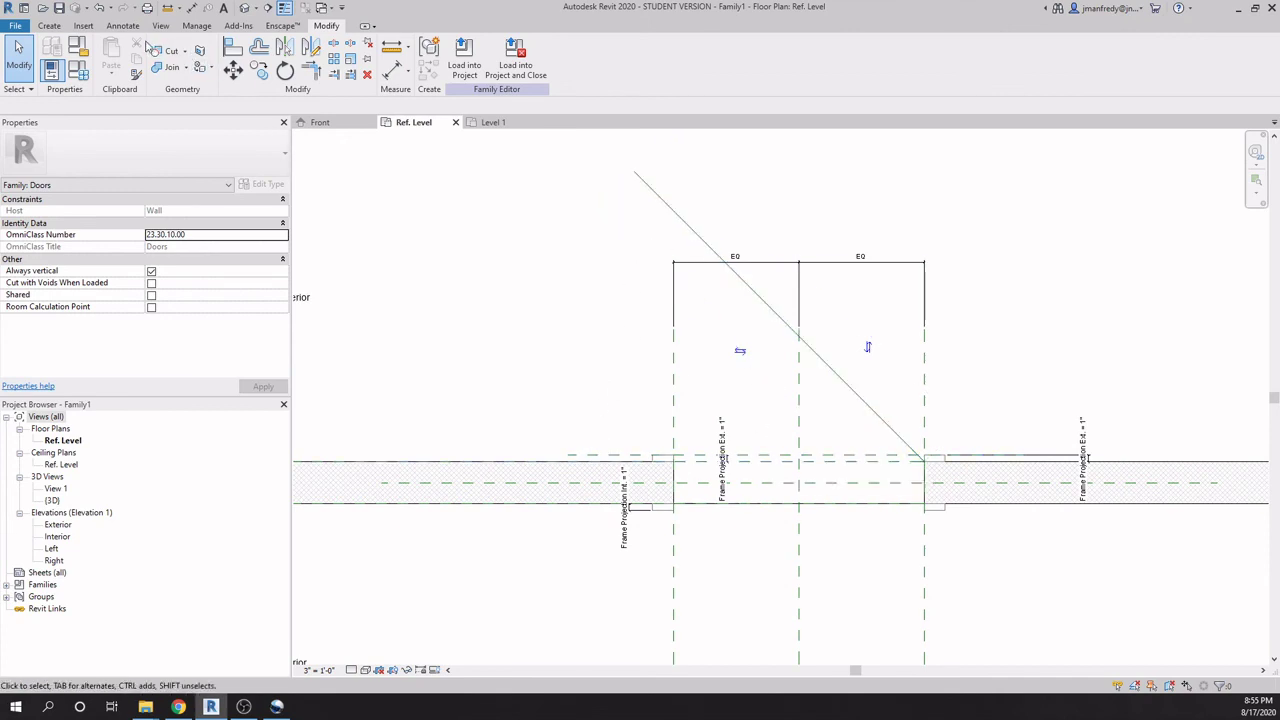
Place an angular dimension between the Exterior reference plane and the diagonal reference line, with its arc on the exterior side.
left_click(123, 25)
left_click(88, 58)
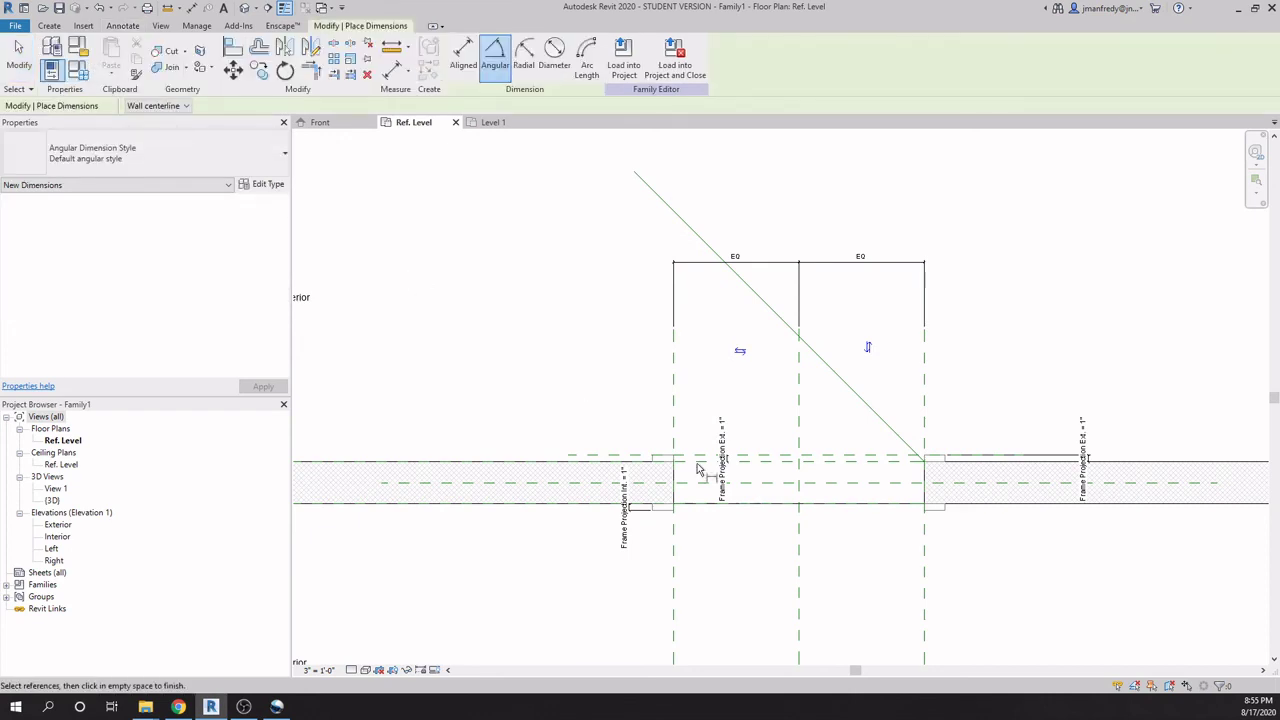
left_click(756, 469)
left_click(752, 290)
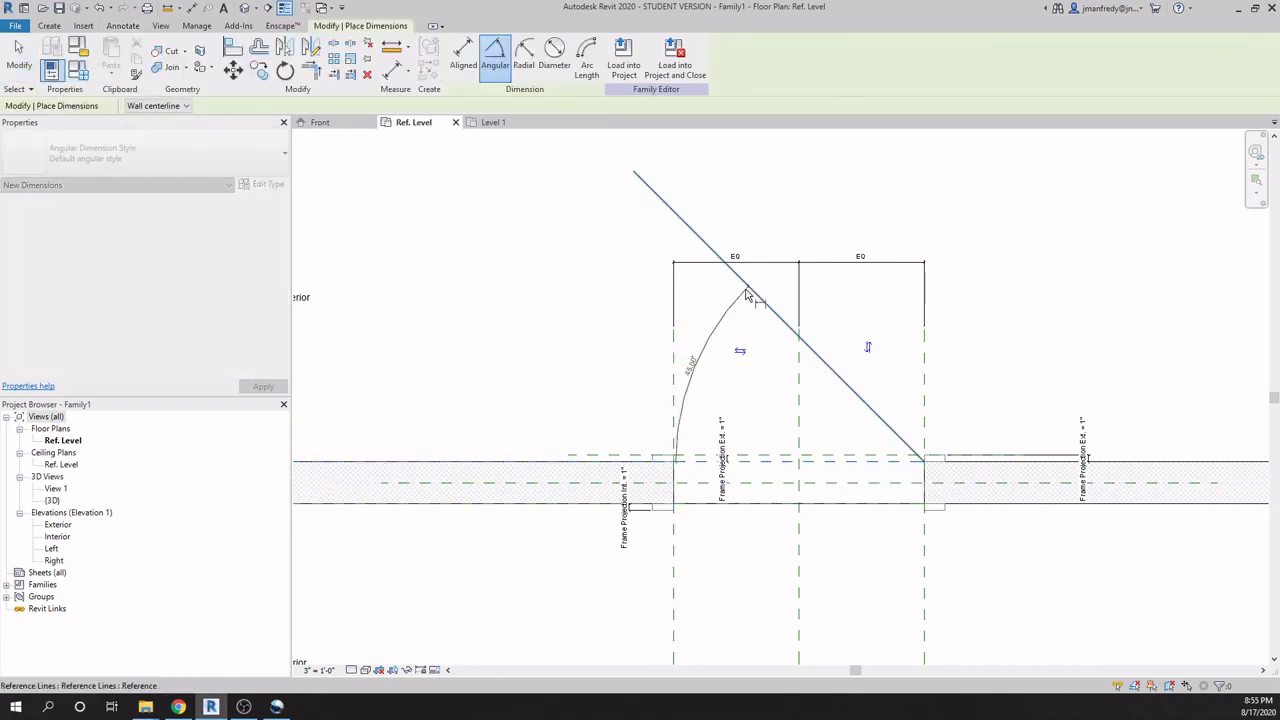
left_click(634, 284)
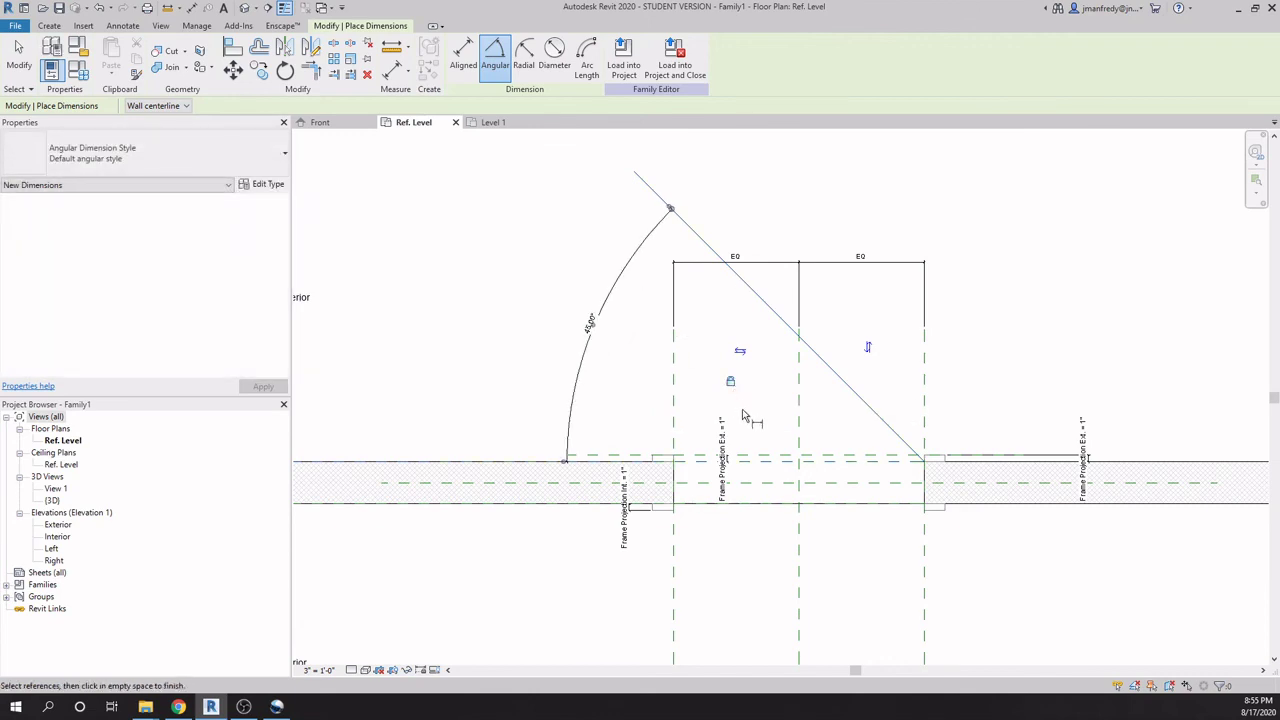
key("Escape")
key("Escape")
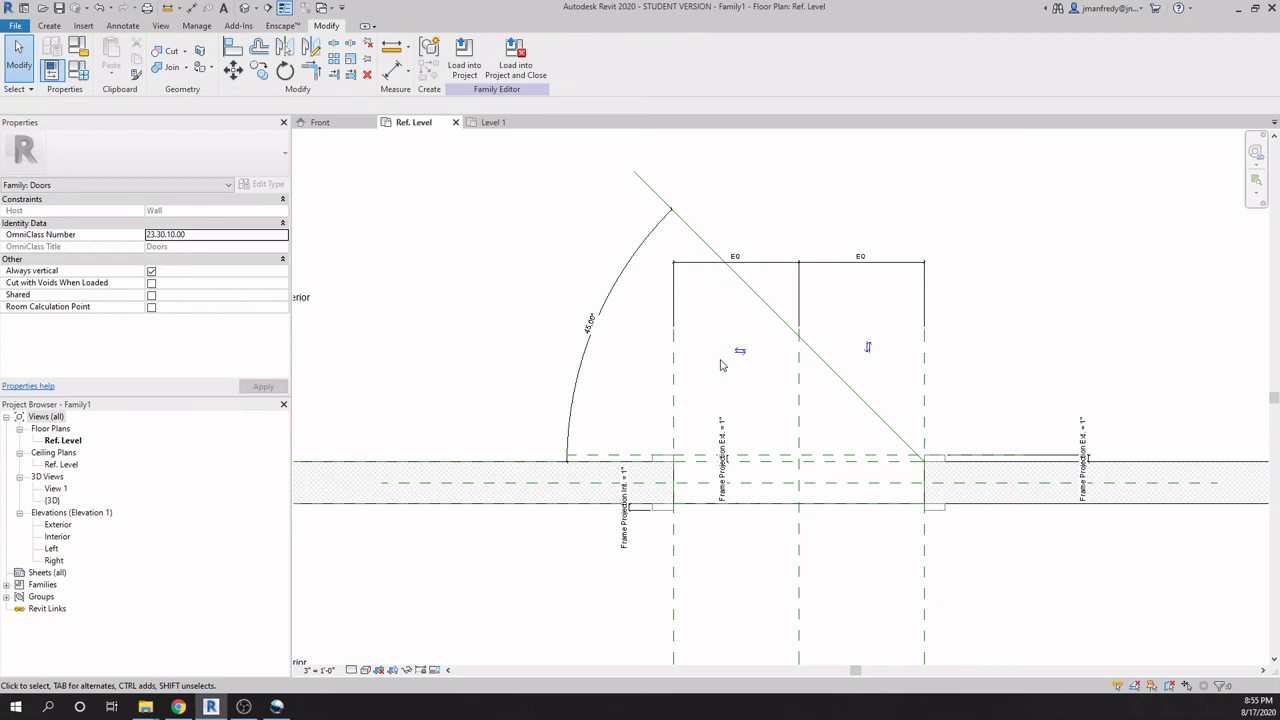
Label the door swing's angular dimension with a new family type parameter named doorAngle, grouped under Dimensions.
left_click(628, 292)
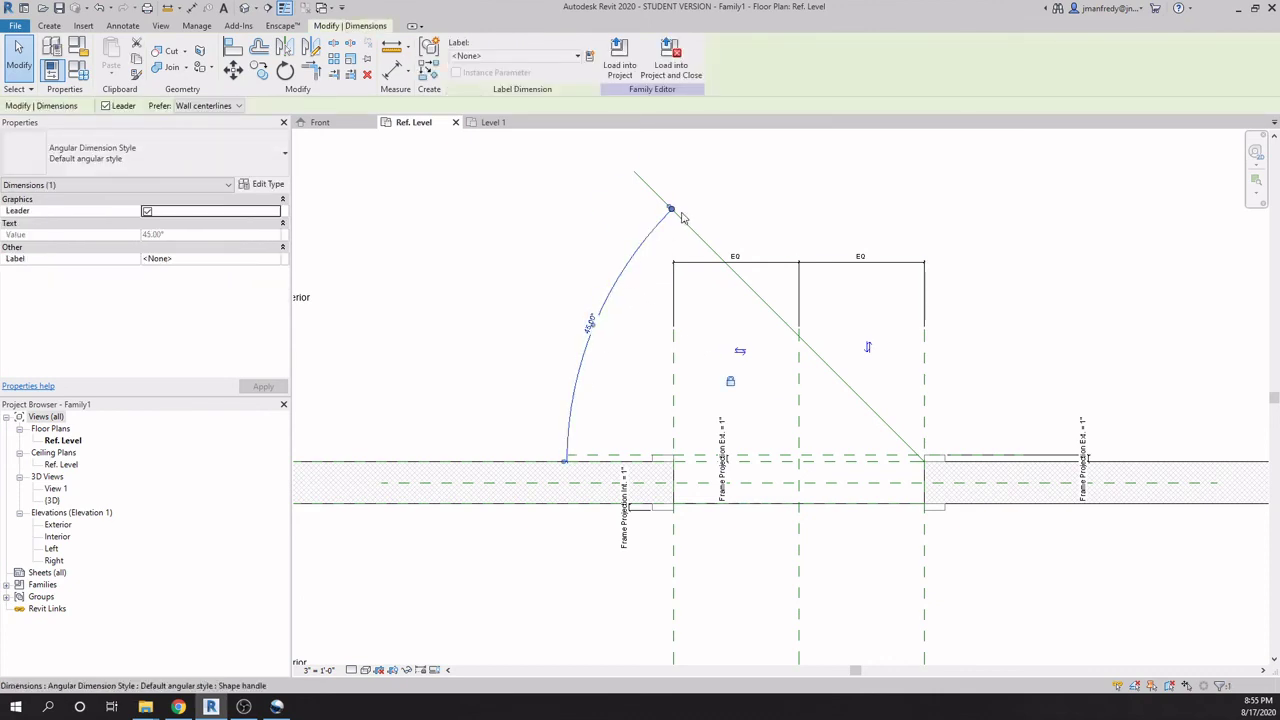
middle_click_drag(584, 280, 635, 285)
left_click(515, 55)
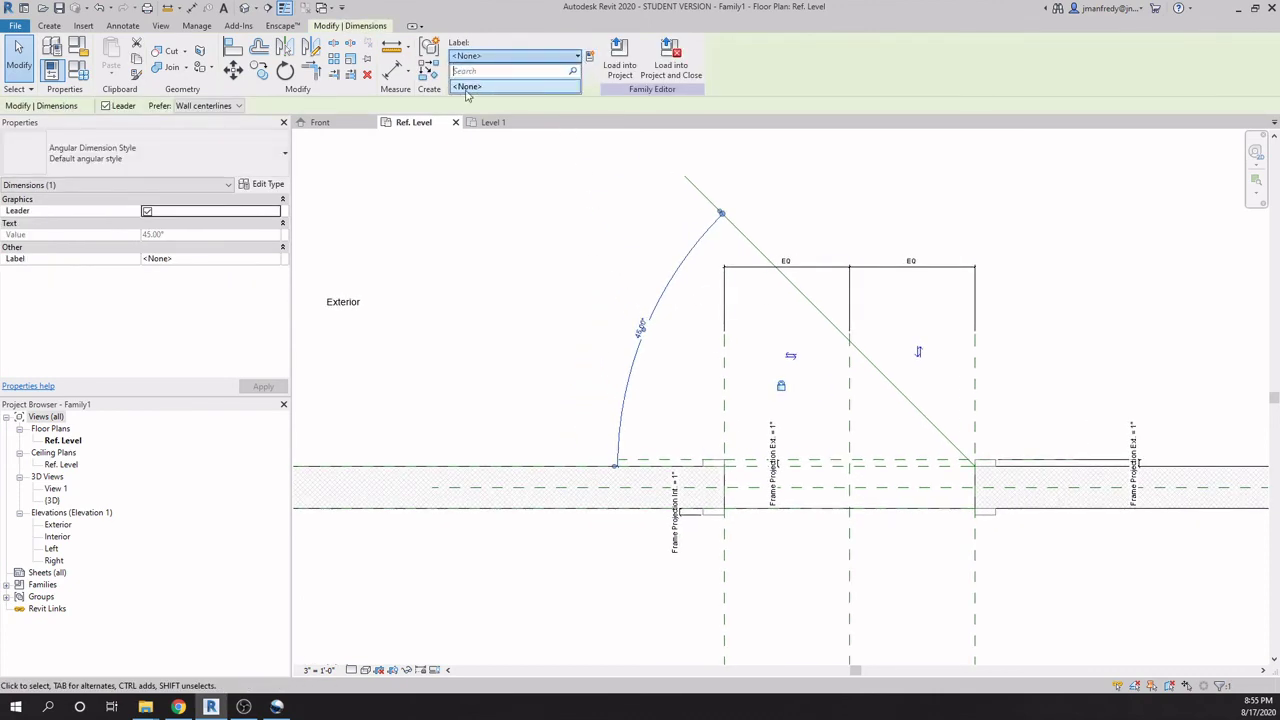
left_click(703, 226)
left_click(654, 234)
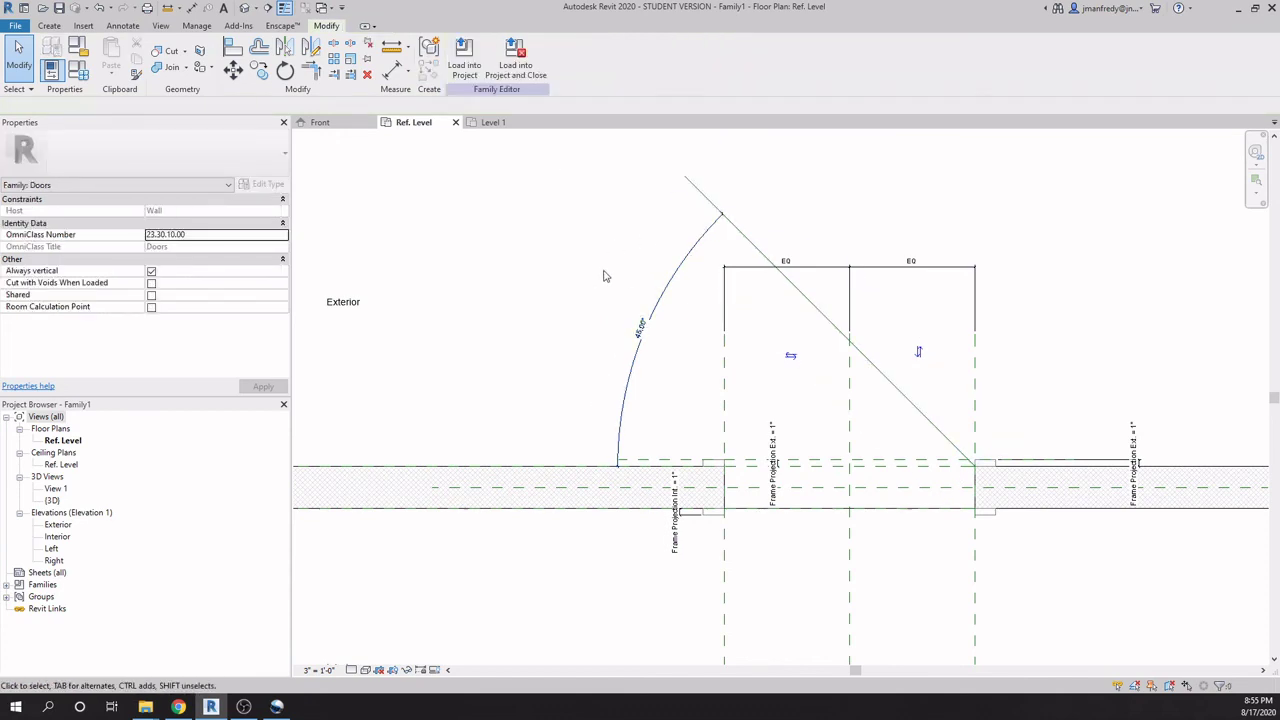
left_click(664, 280)
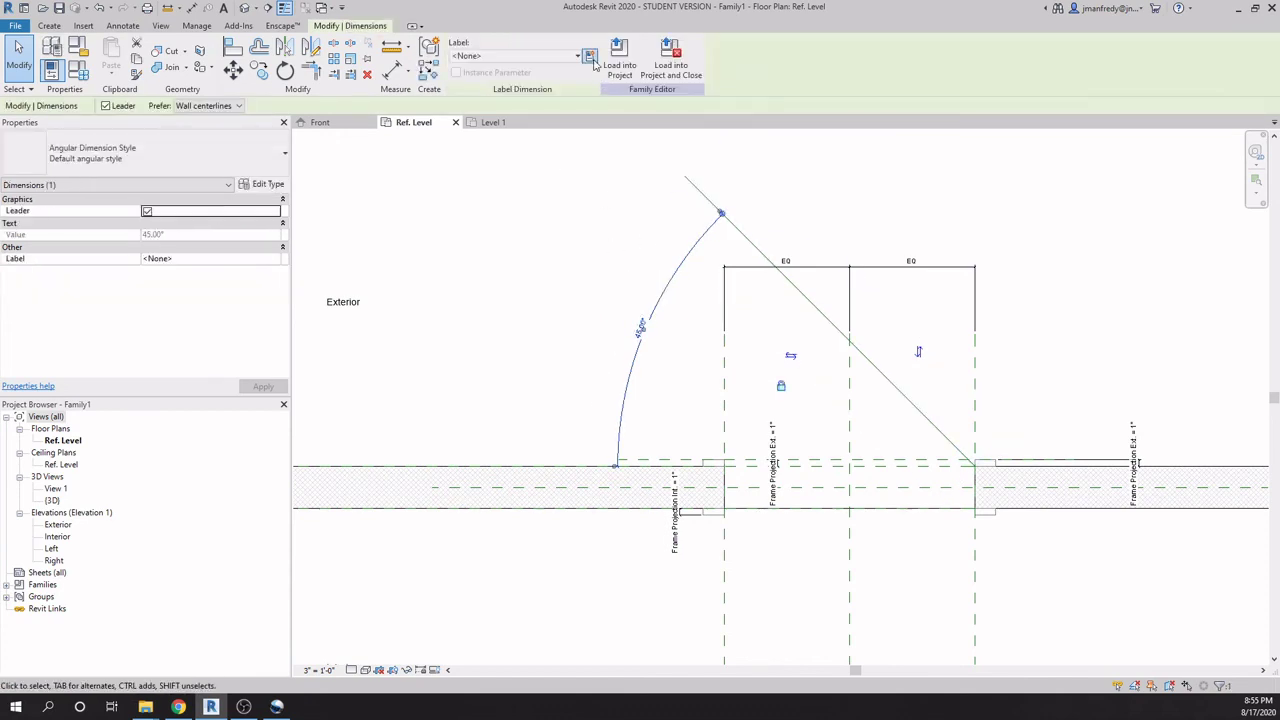
left_click(591, 58)
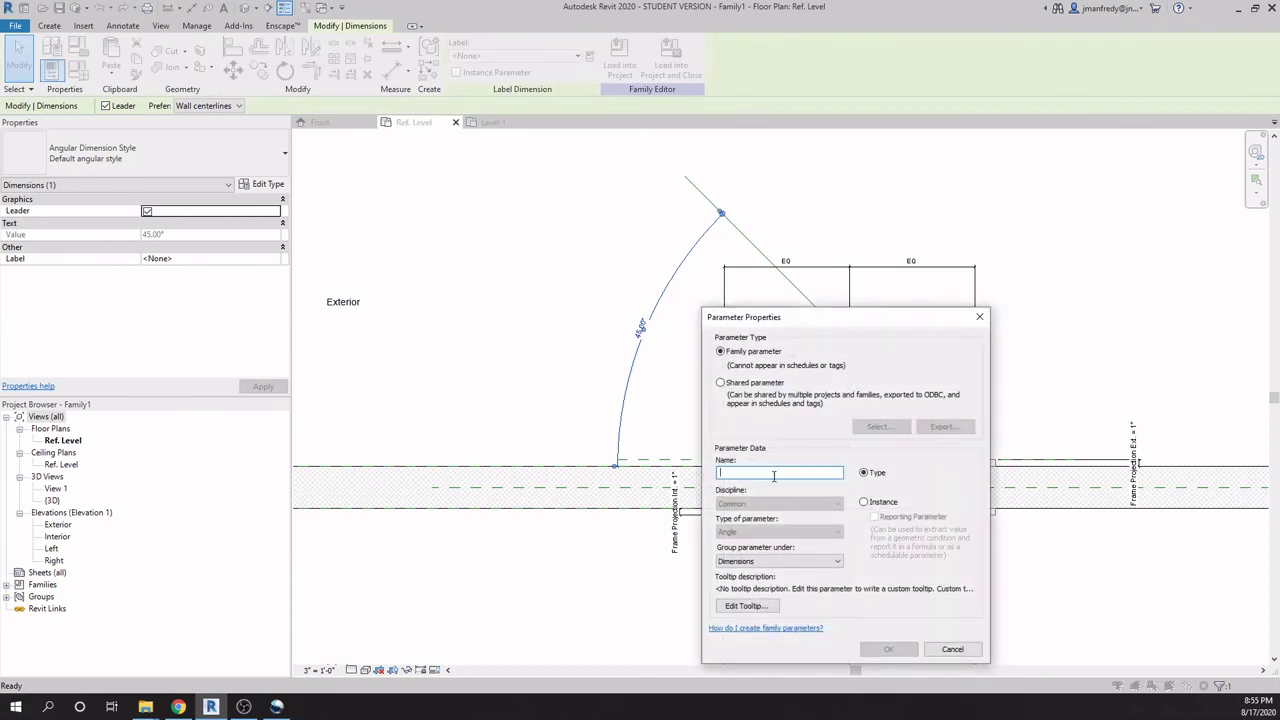
type("doorAngle")
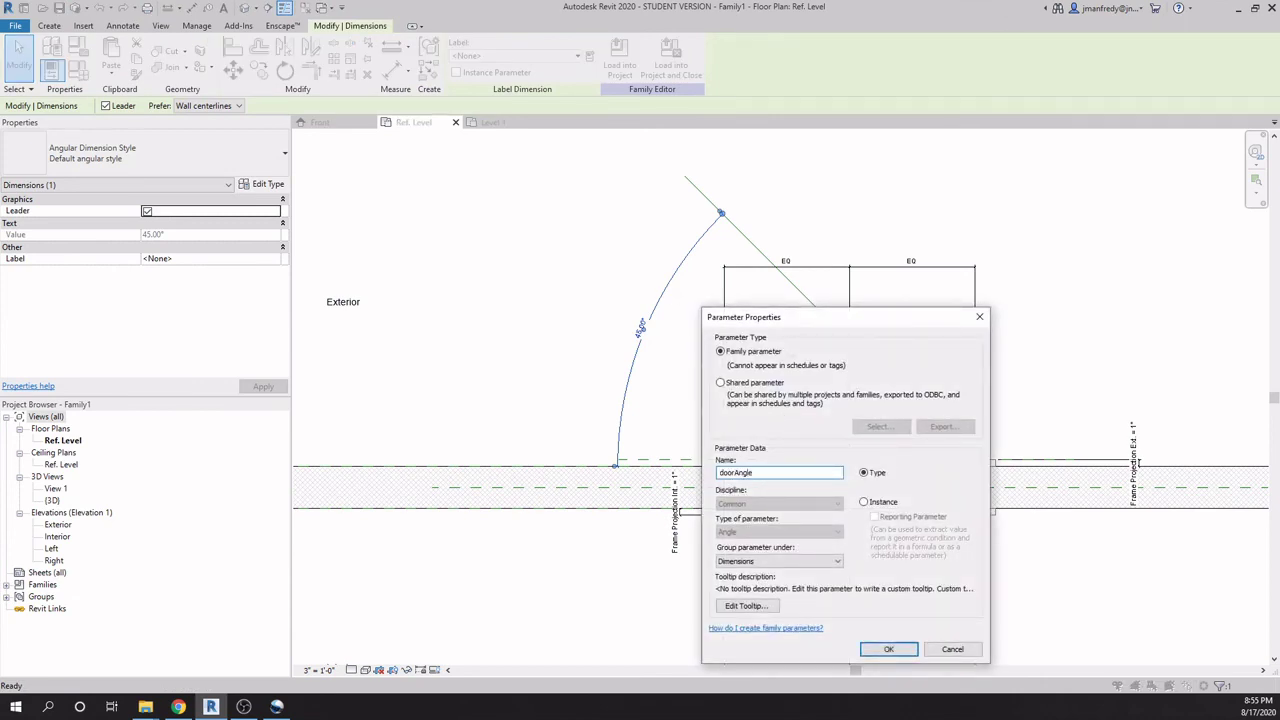
left_click(888, 649)
left_click(605, 273)
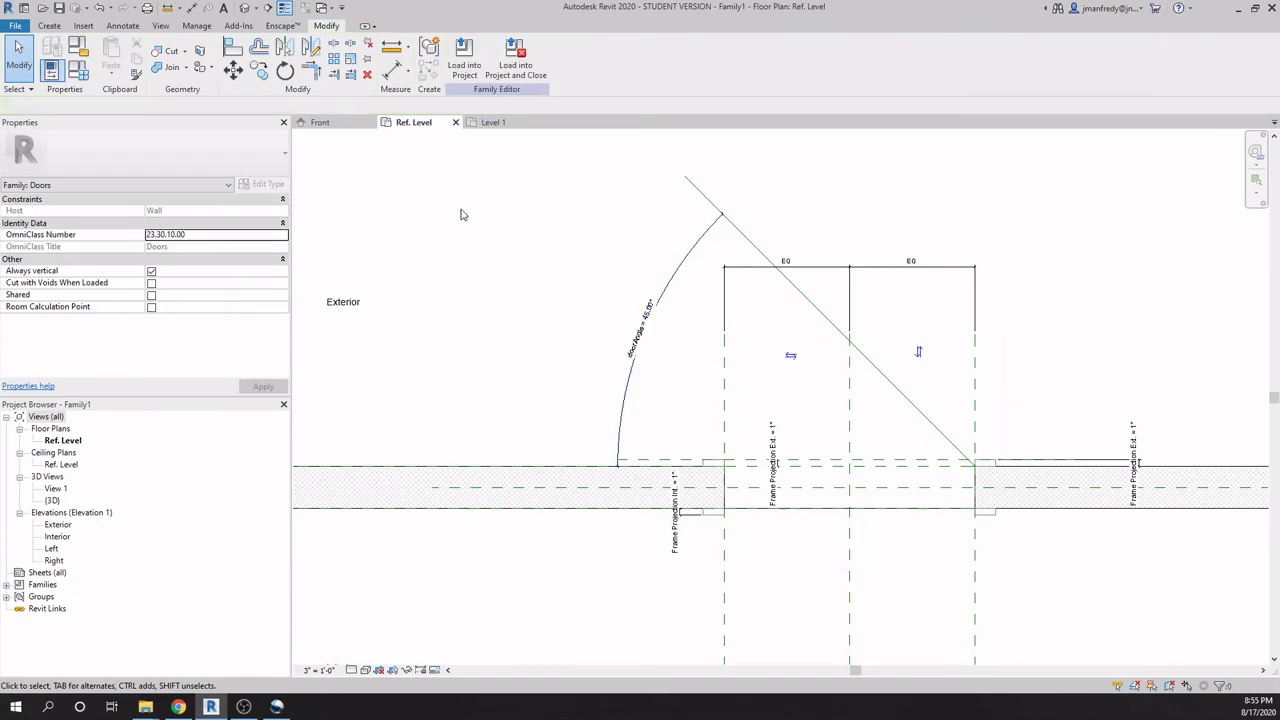
Test the reference line's swing by applying doorAngle values of 30° and 90° in the family types.
left_click(78, 69)
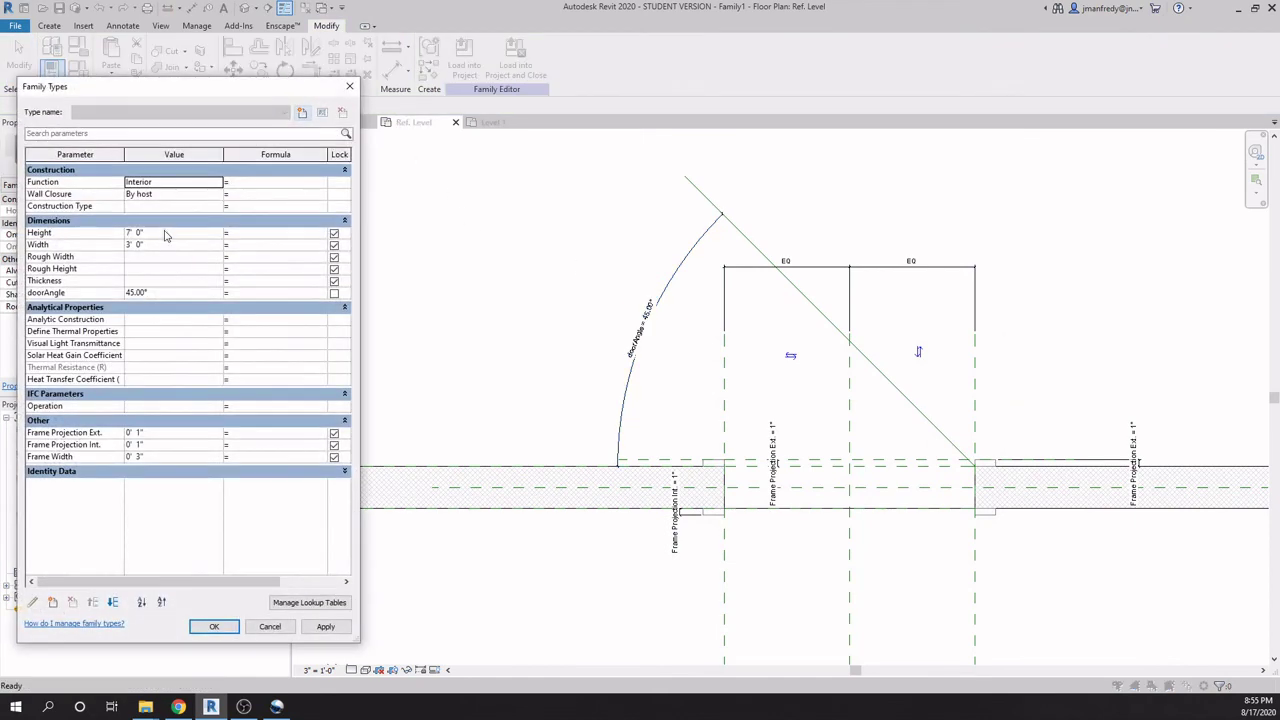
left_click(160, 293)
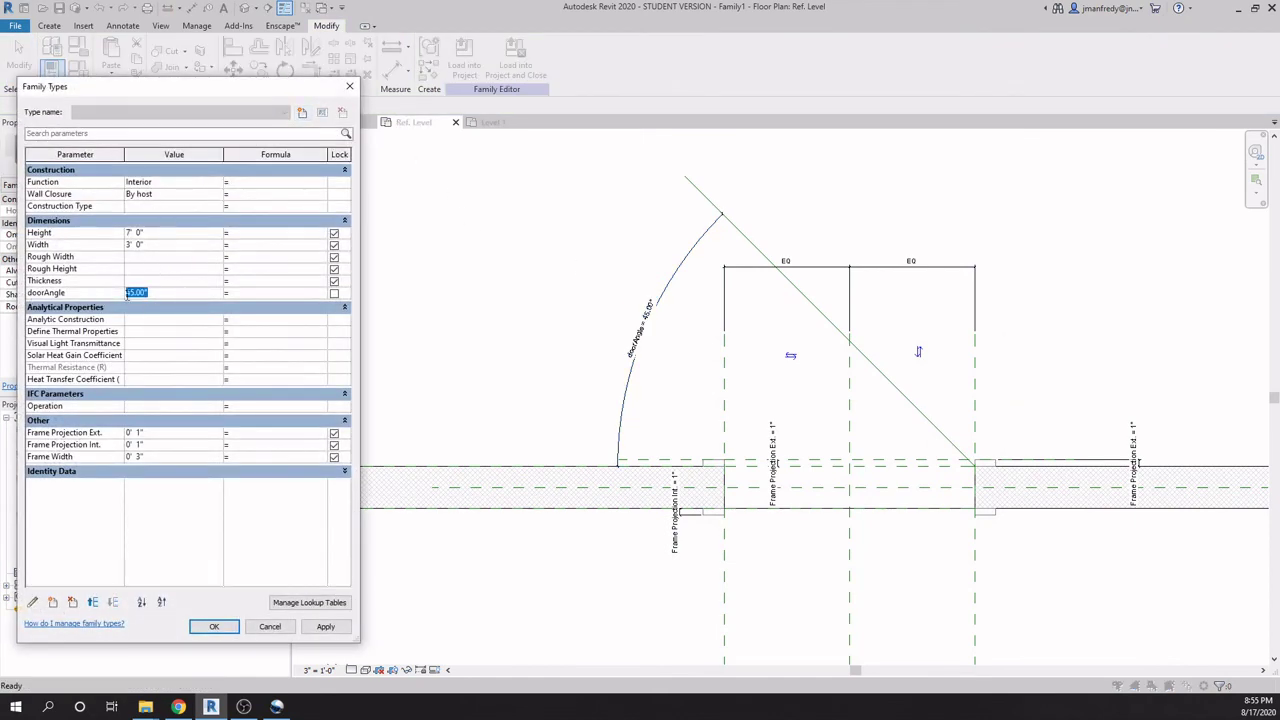
type("30")
left_click(326, 628)
left_click(165, 292)
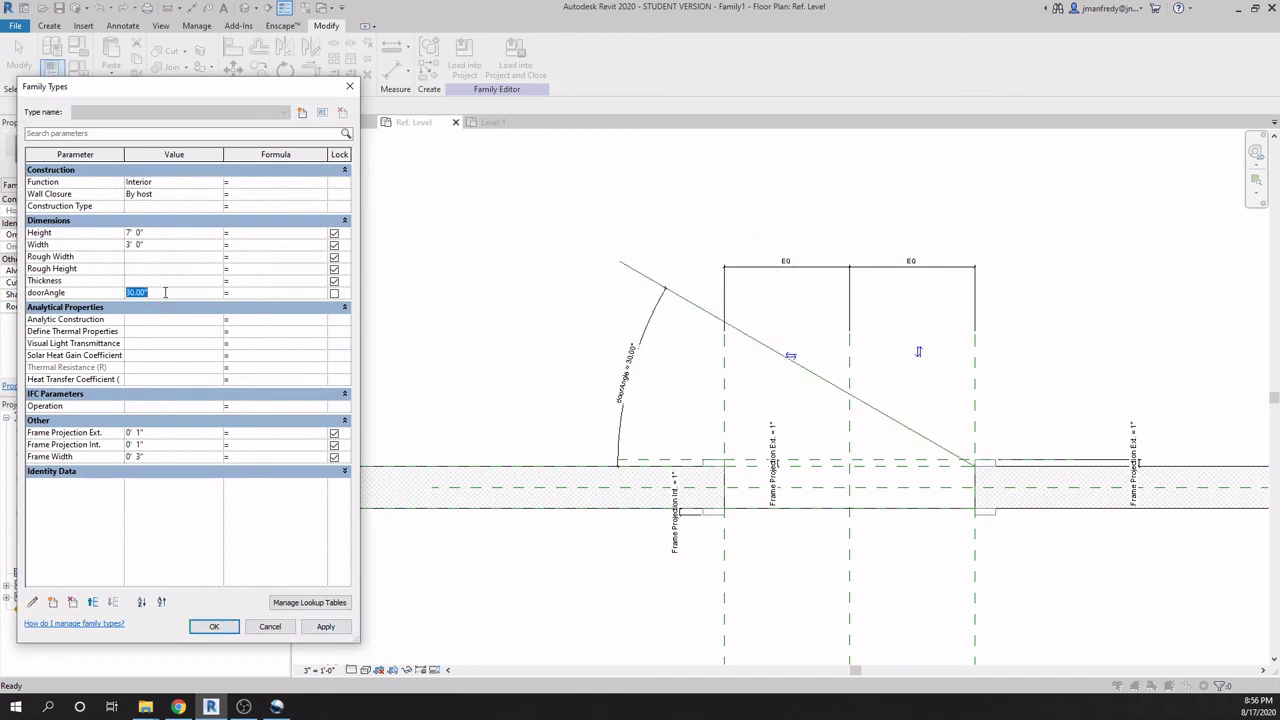
type("90")
left_click(324, 626)
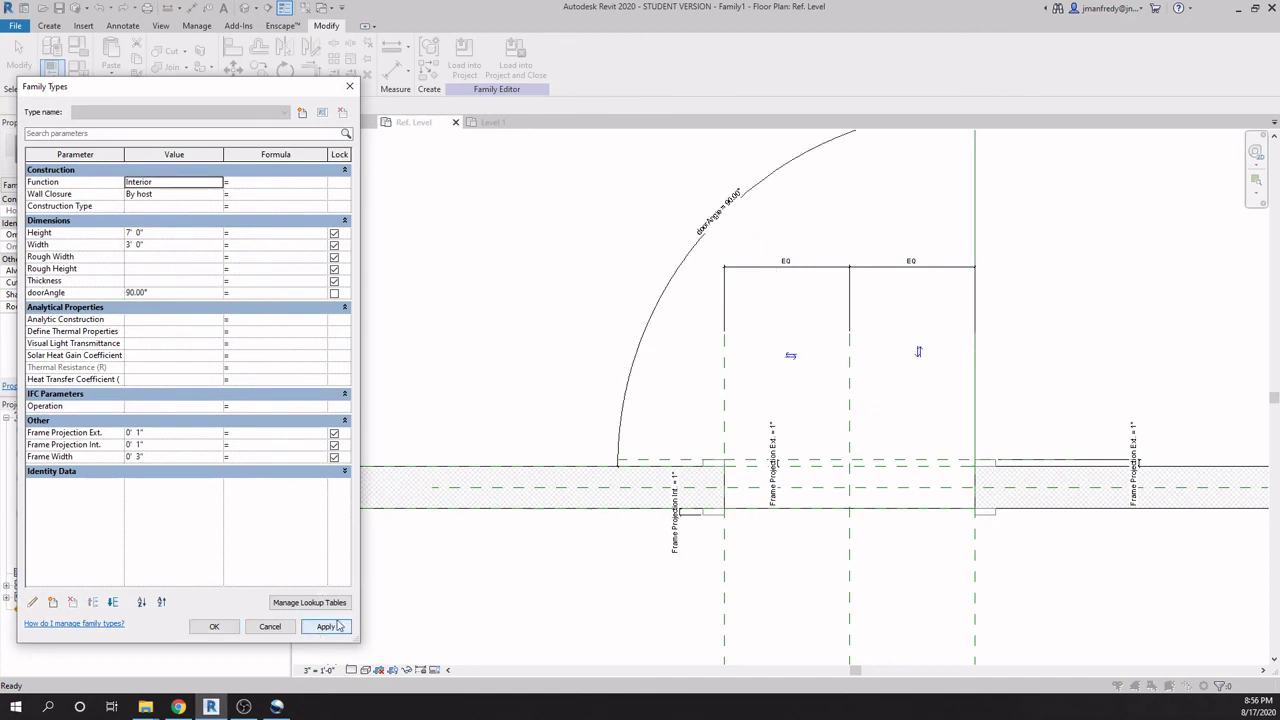
Set the doorAngle parameter back to 45° and accept the family types.
left_click(172, 292)
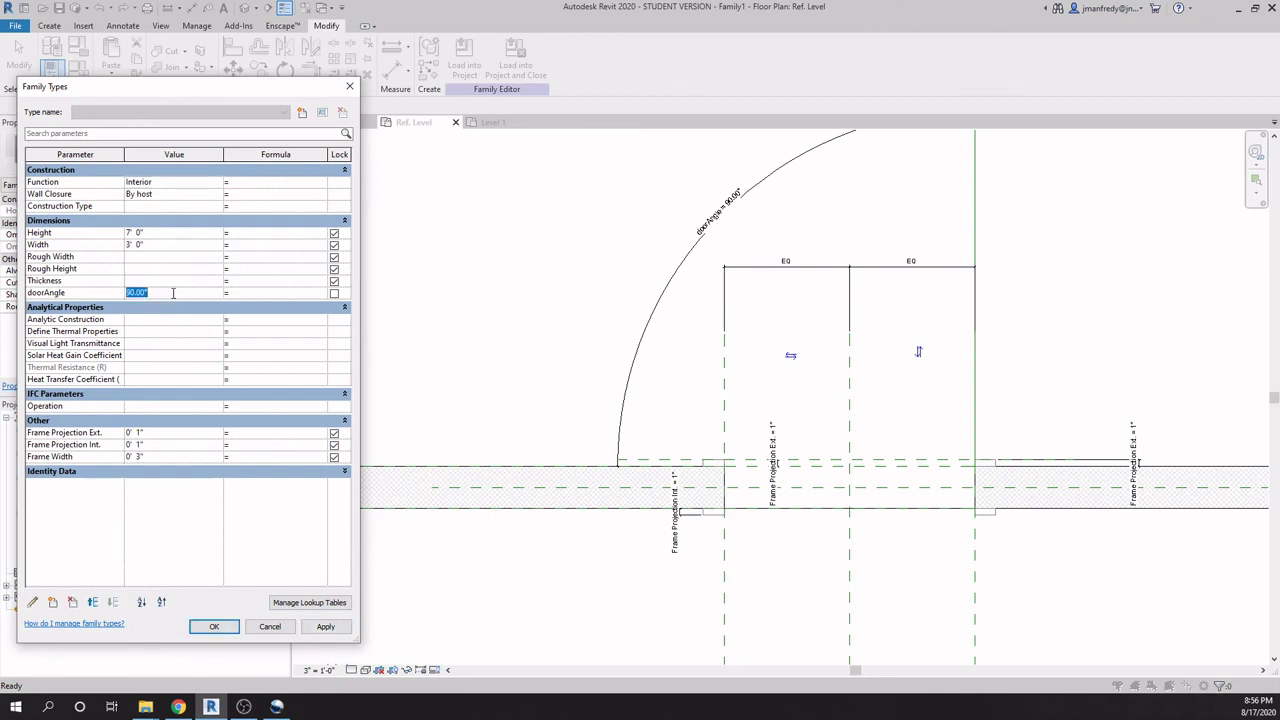
type("45")
left_click(222, 630)
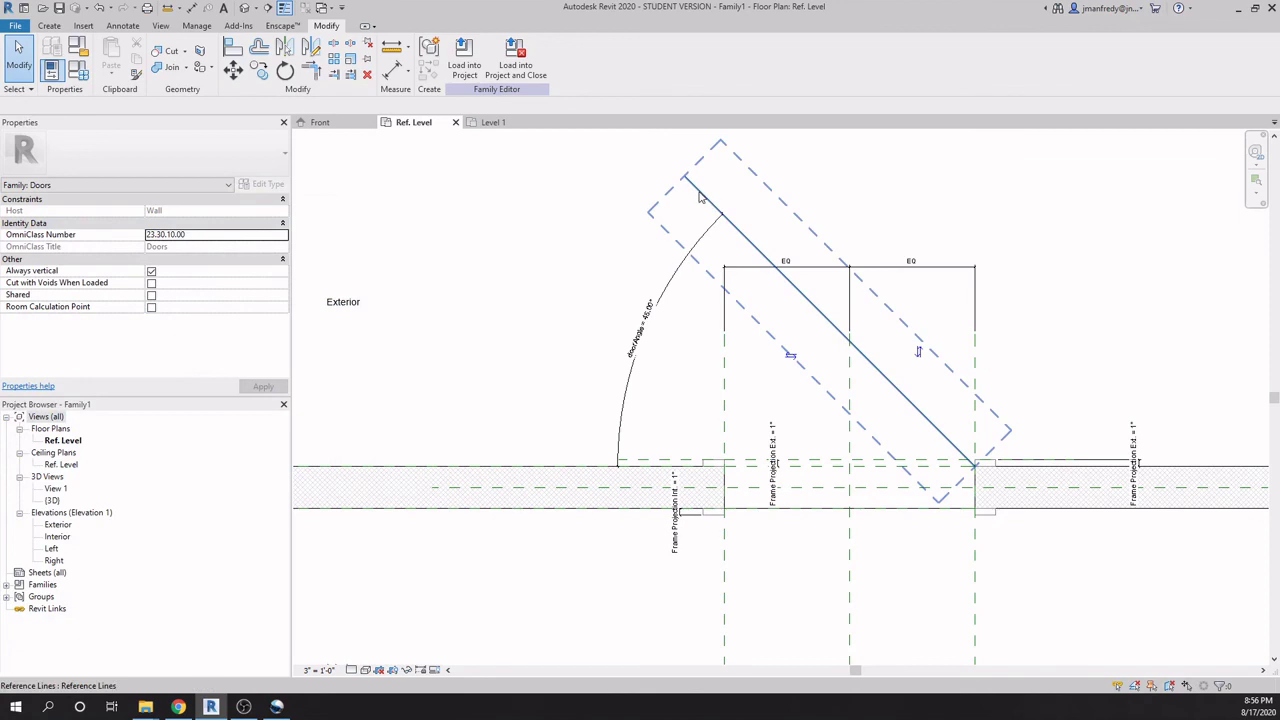
scroll(614, 320, "down", 3)
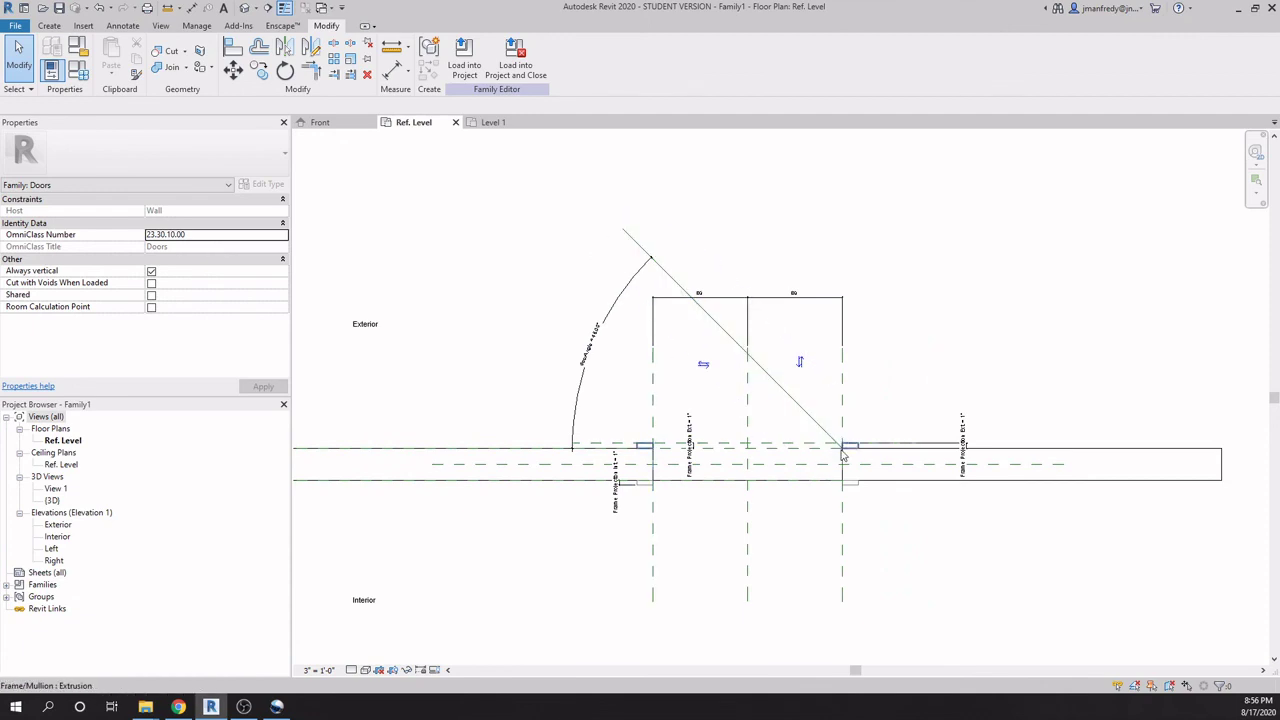
scroll(706, 539, "up", 1)
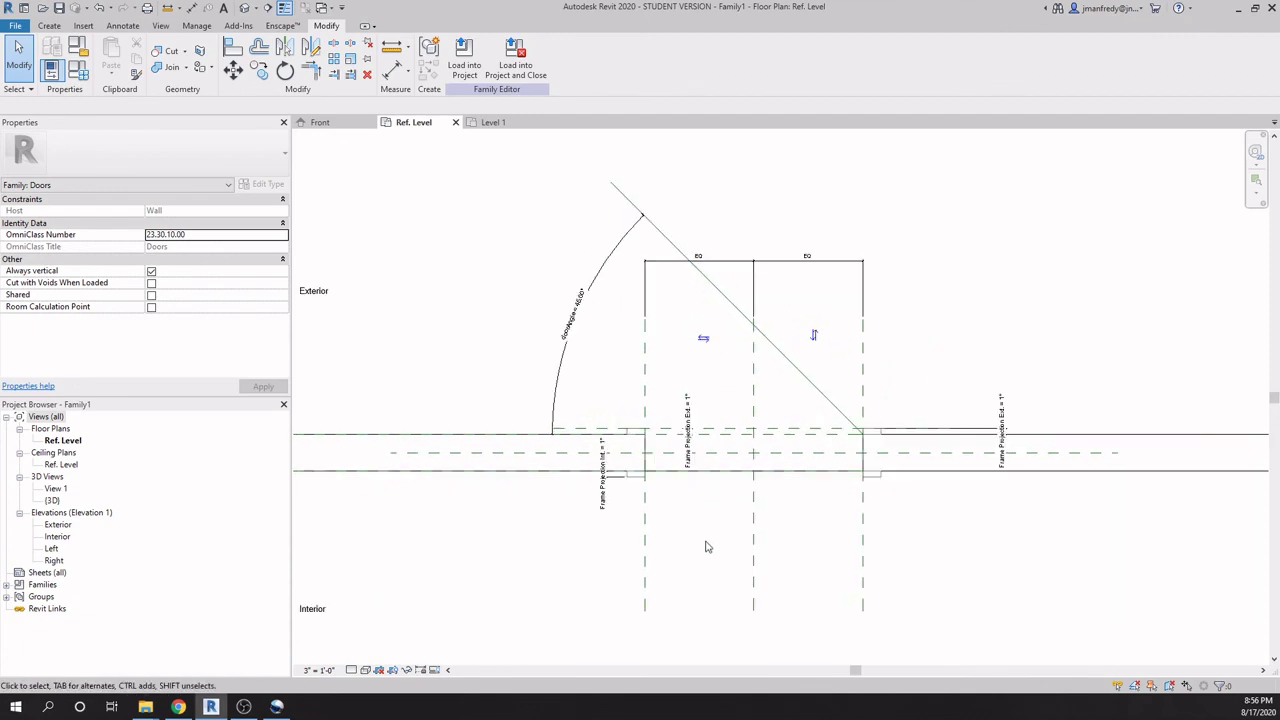
scroll(706, 515, "up", 1)
middle_click_drag(731, 281, 741, 302)
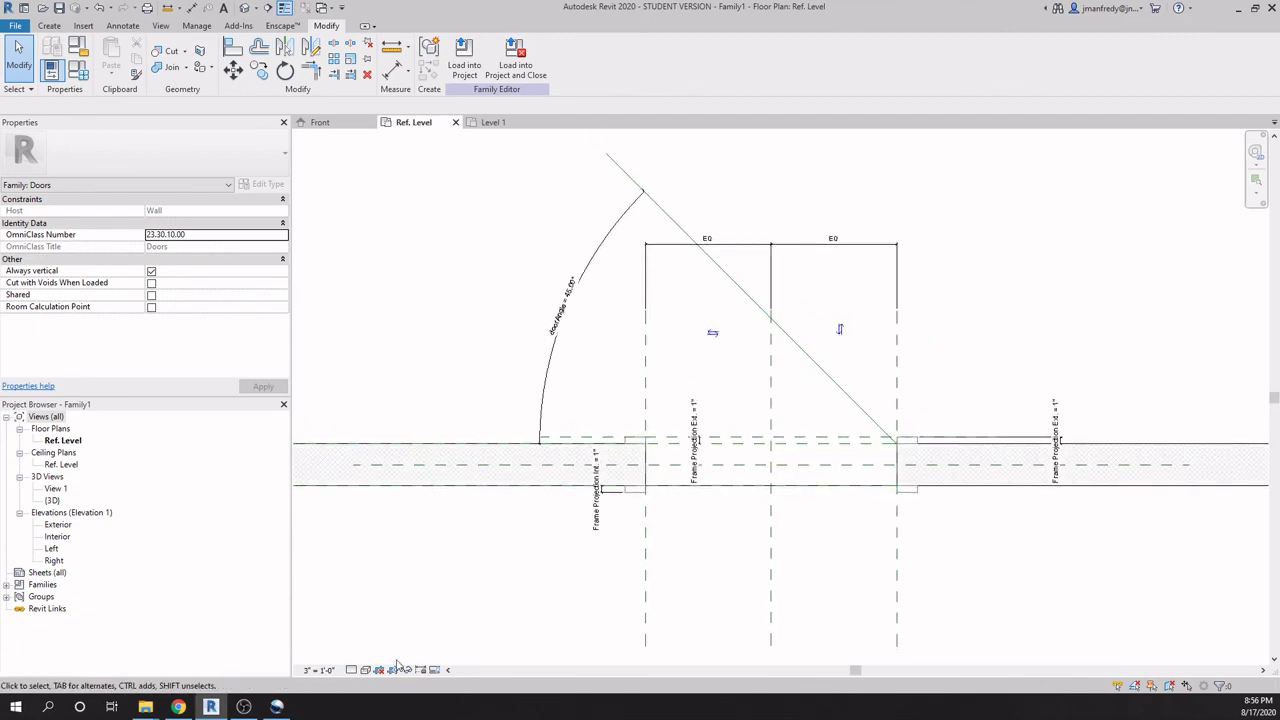
left_click(351, 669)
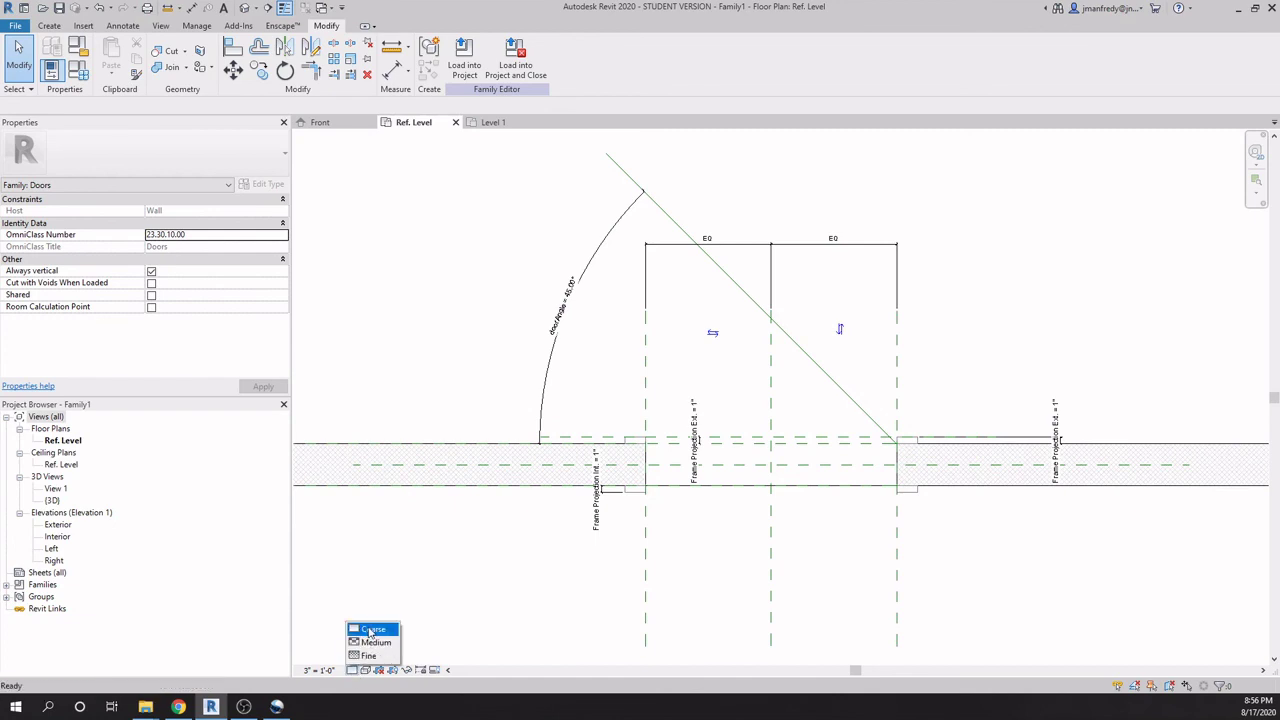
left_click(718, 556)
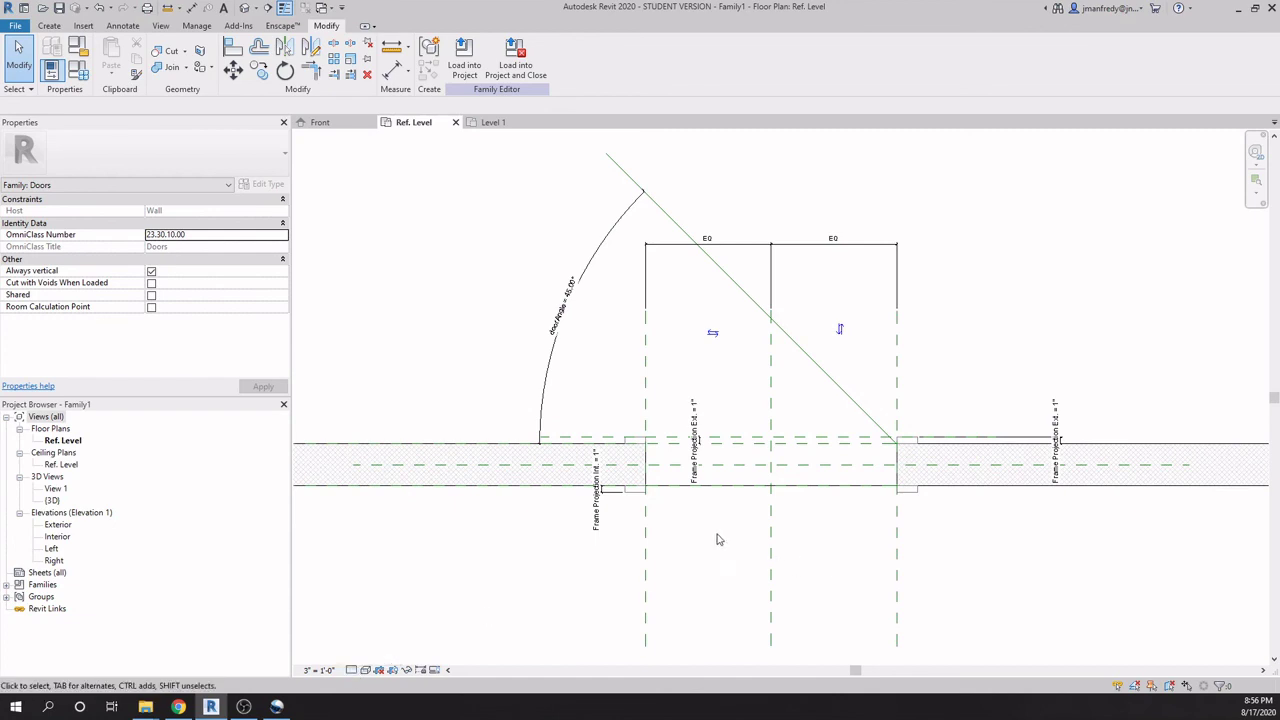
Temporarily isolate the Exterior reference plane, the hinge-side vertical reference plane and the diagonal reference line in the Ref. Level plan.
left_click(745, 453)
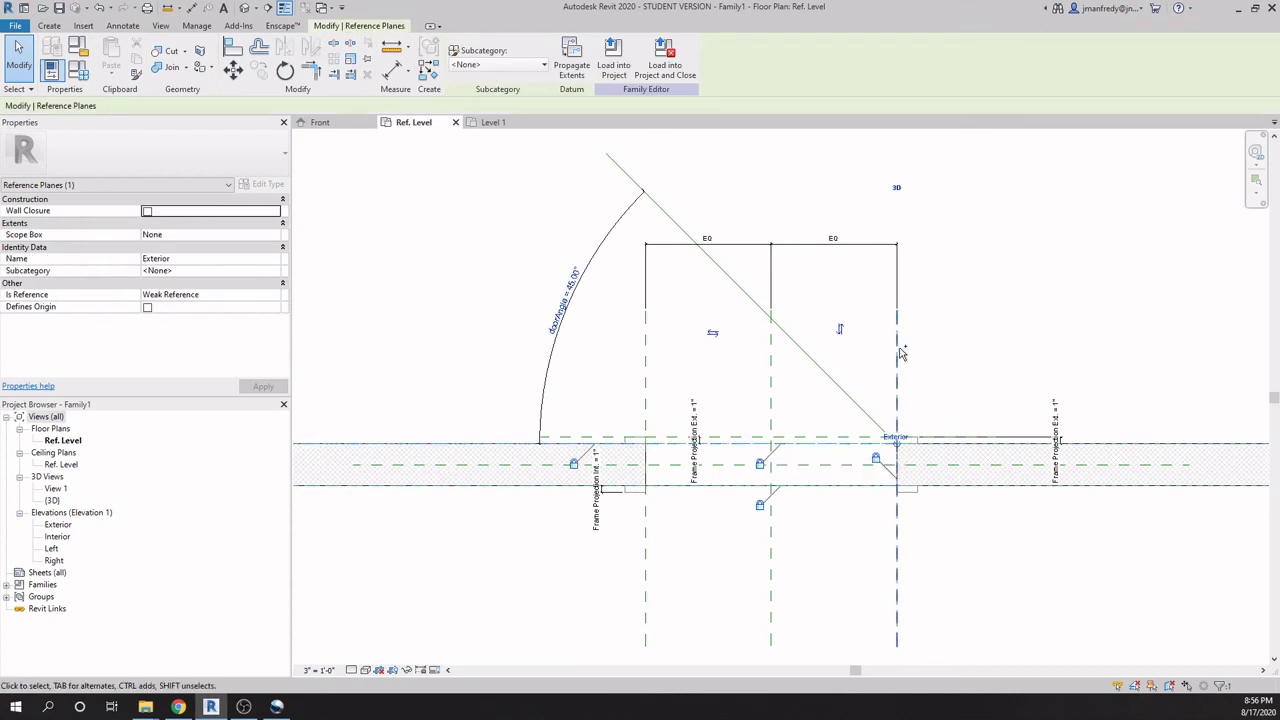
left_click(828, 375, "ctrl")
left_click(828, 375, "ctrl")
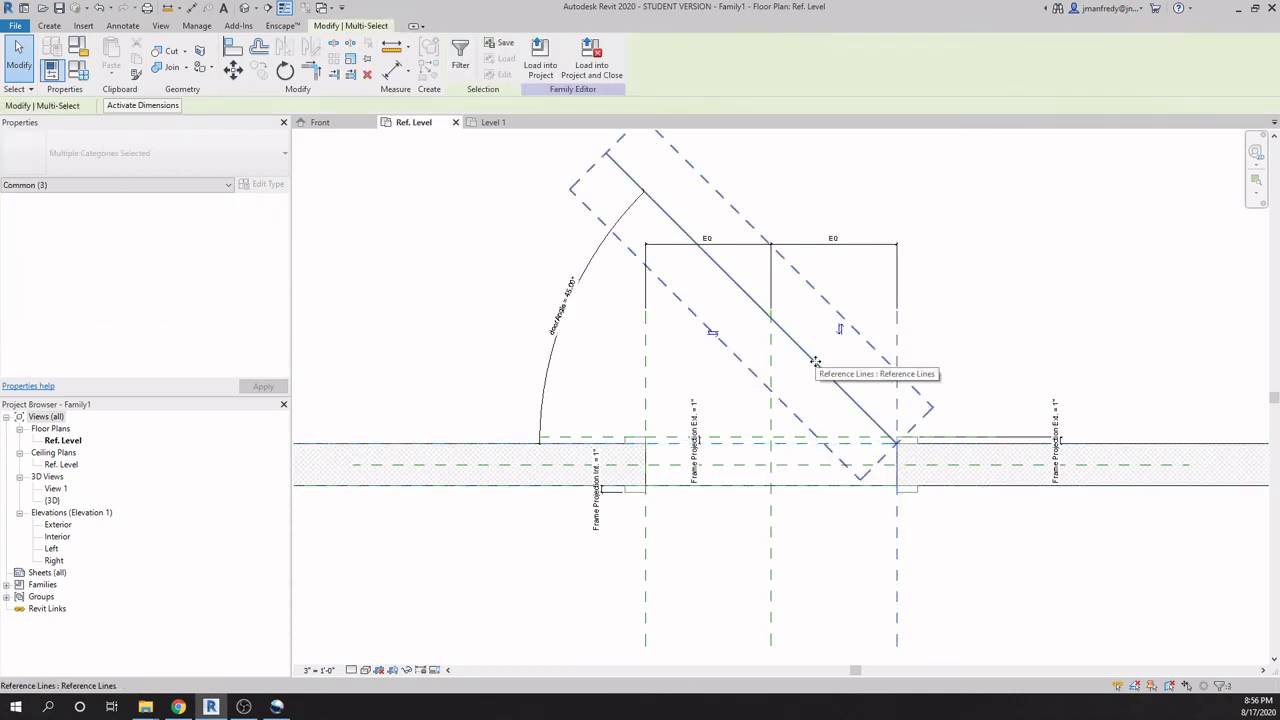
left_click(408, 670)
left_click(443, 623)
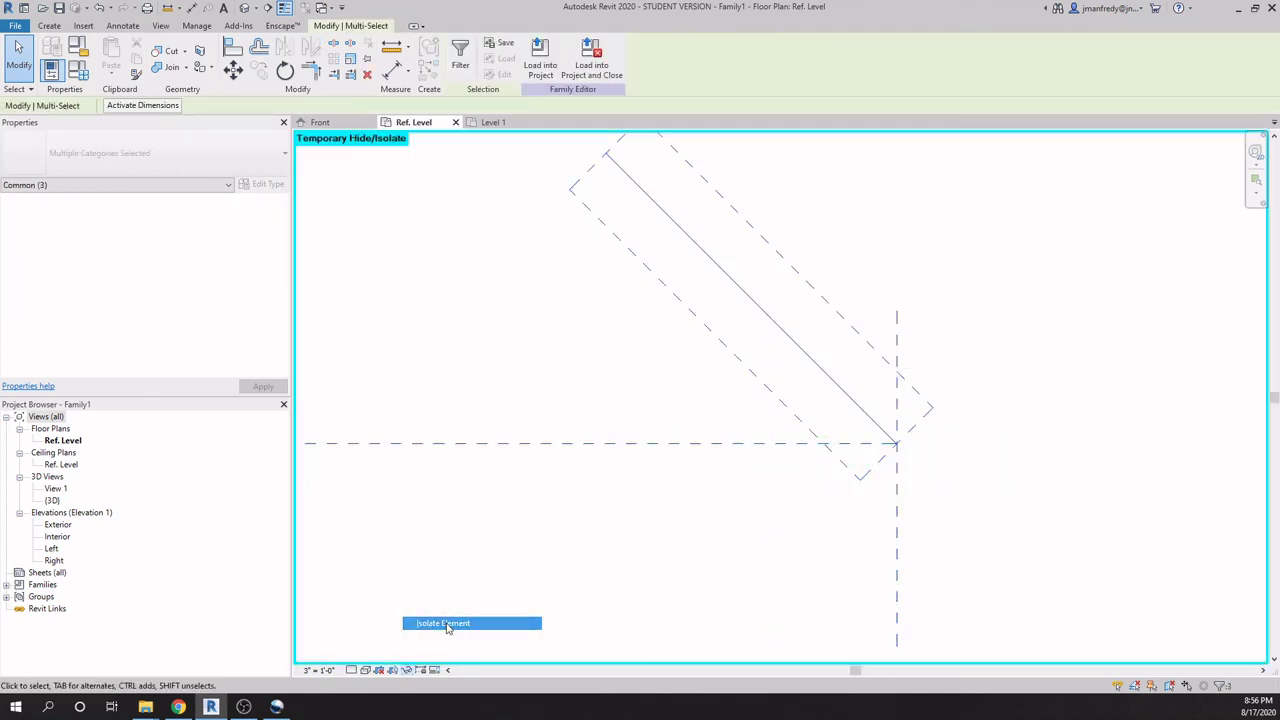
left_click(688, 566)
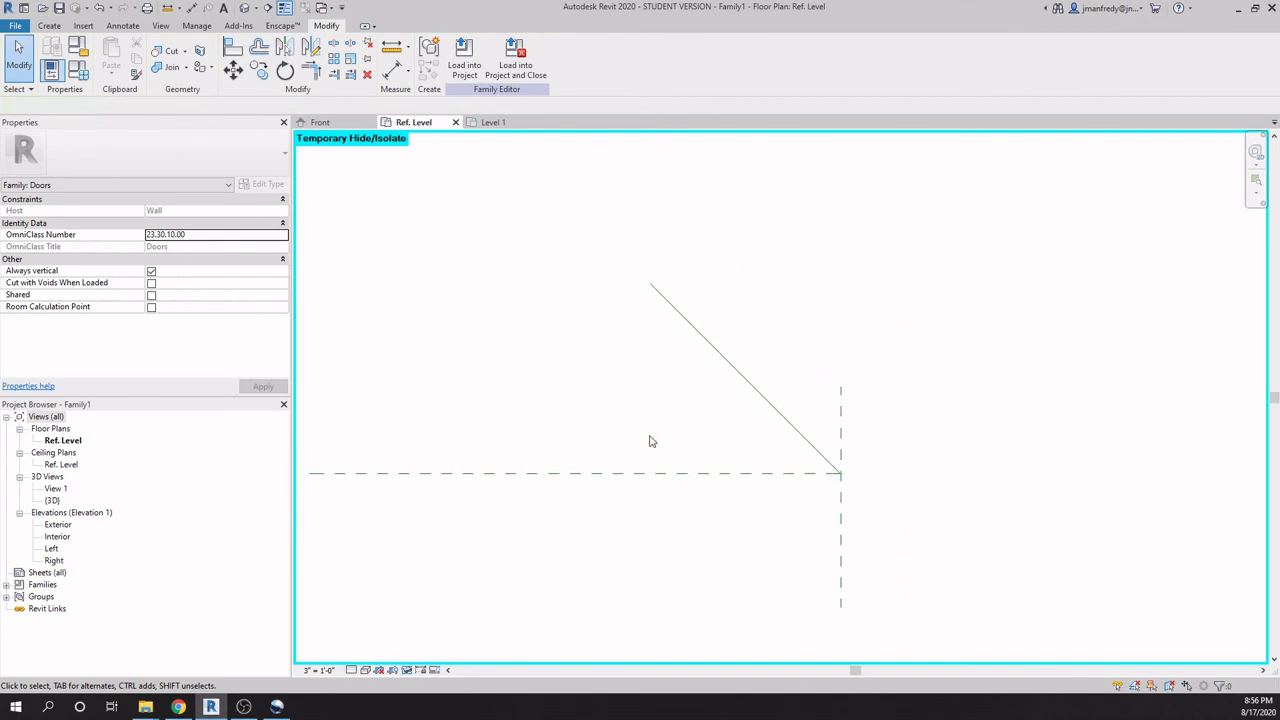
Set the work plane by picking a plane on the diagonal reference line.
scroll(682, 442, "up", 2)
left_click(49, 26)
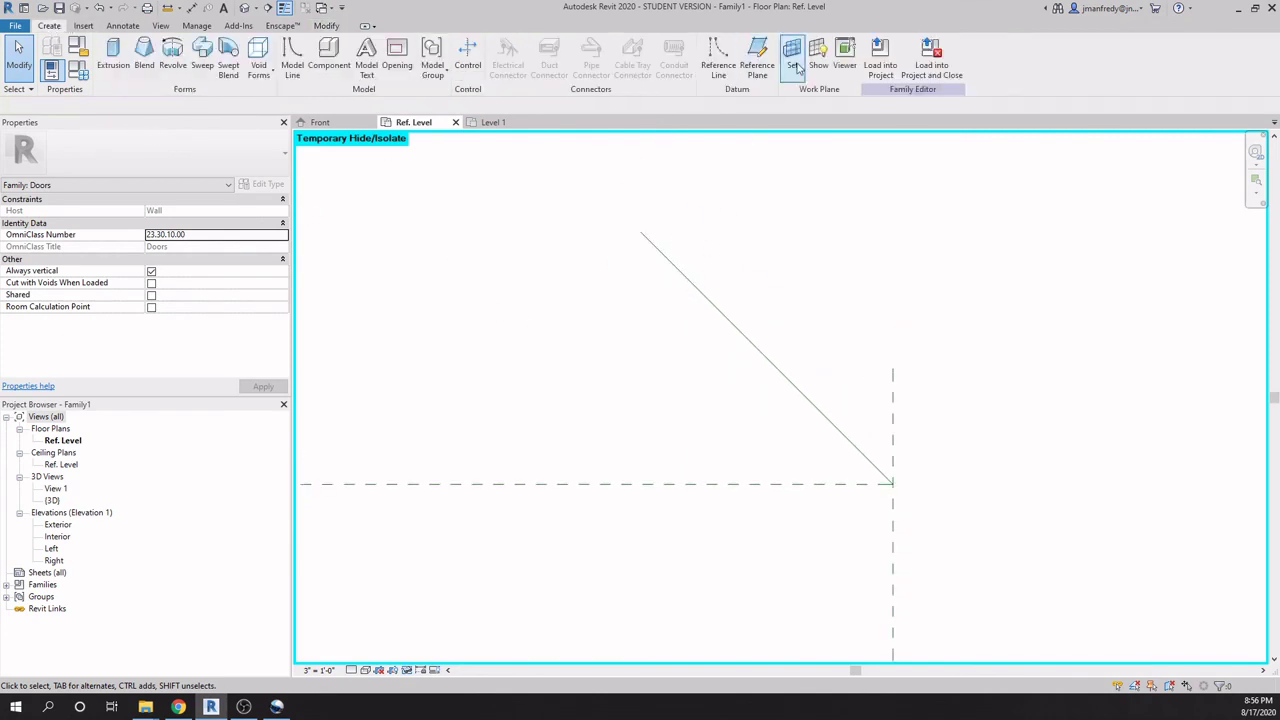
left_click(653, 248)
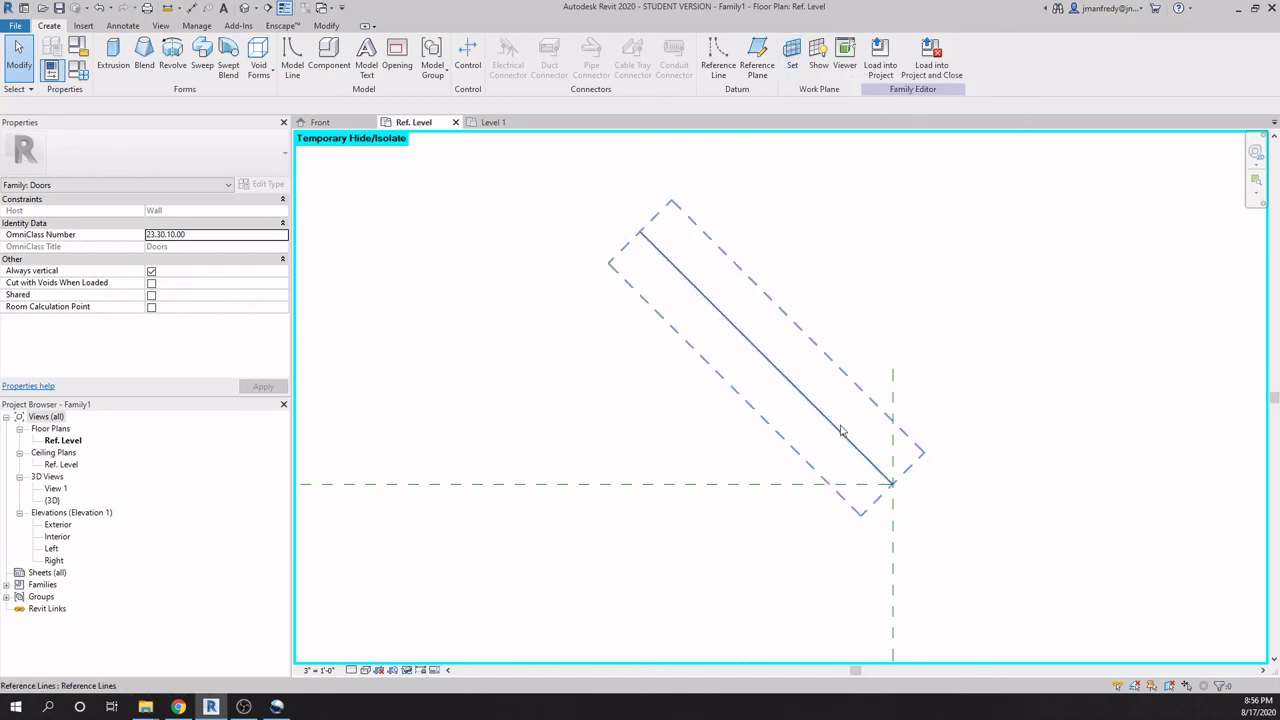
left_click(792, 55)
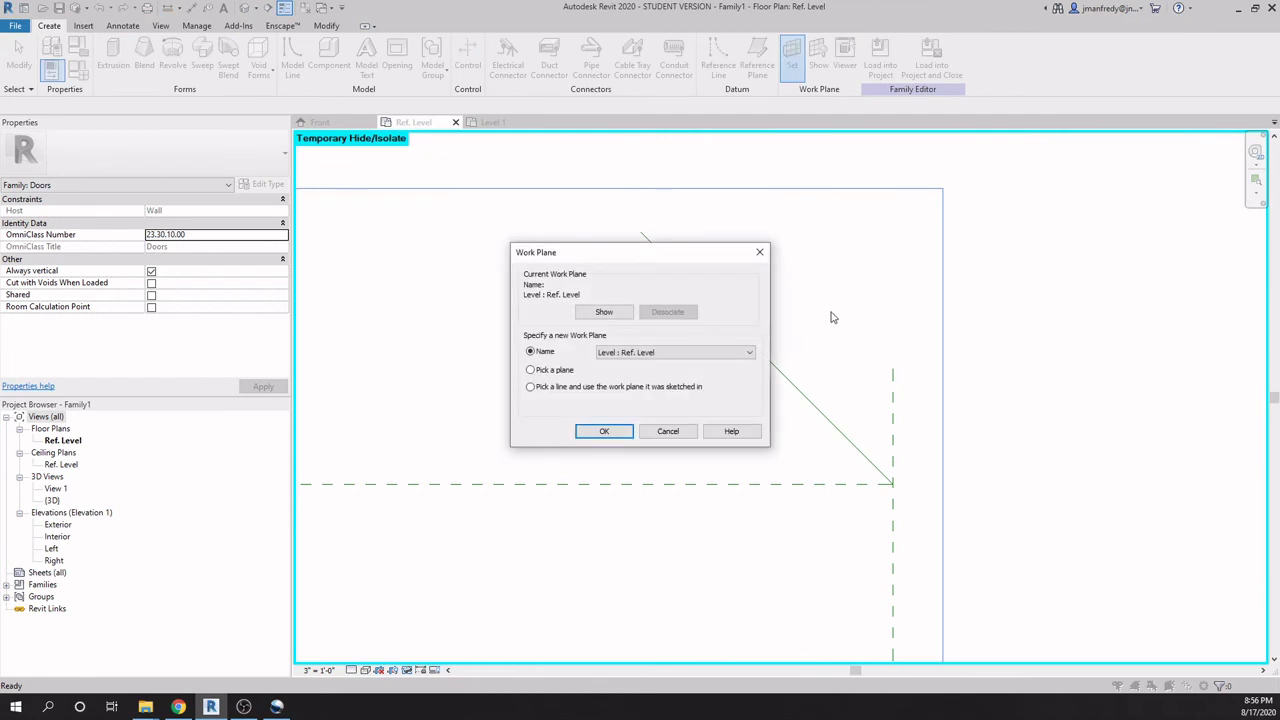
left_click(530, 371)
left_click(604, 431)
left_click(778, 372)
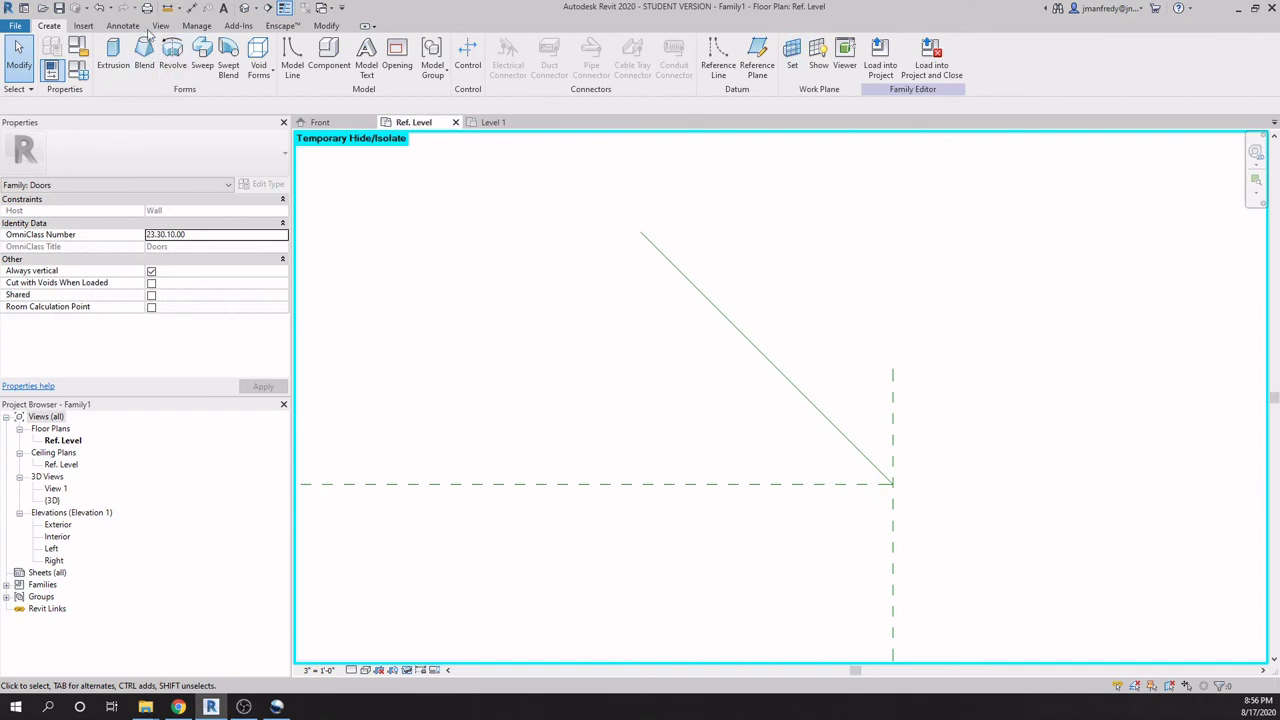
Create a symbolic line in the Doors [projection] subcategory by picking the diagonal reference line, and lock it to that line.
left_click(124, 26)
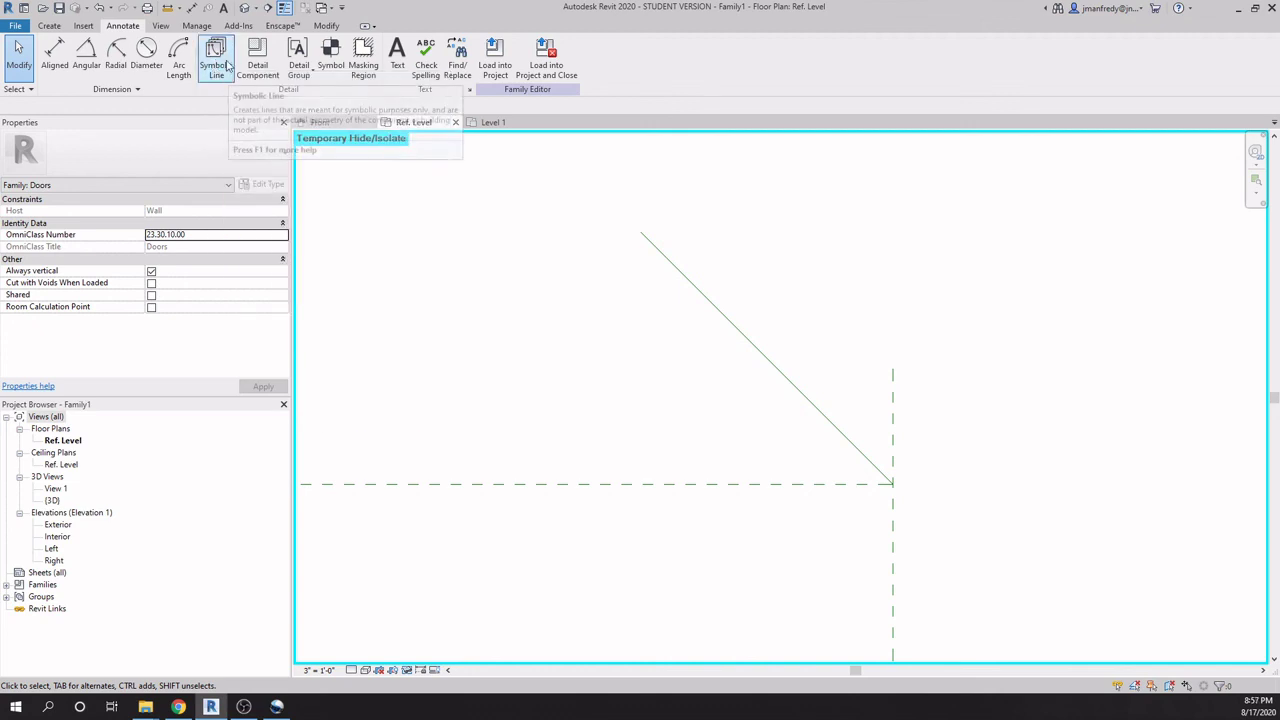
left_click(223, 73)
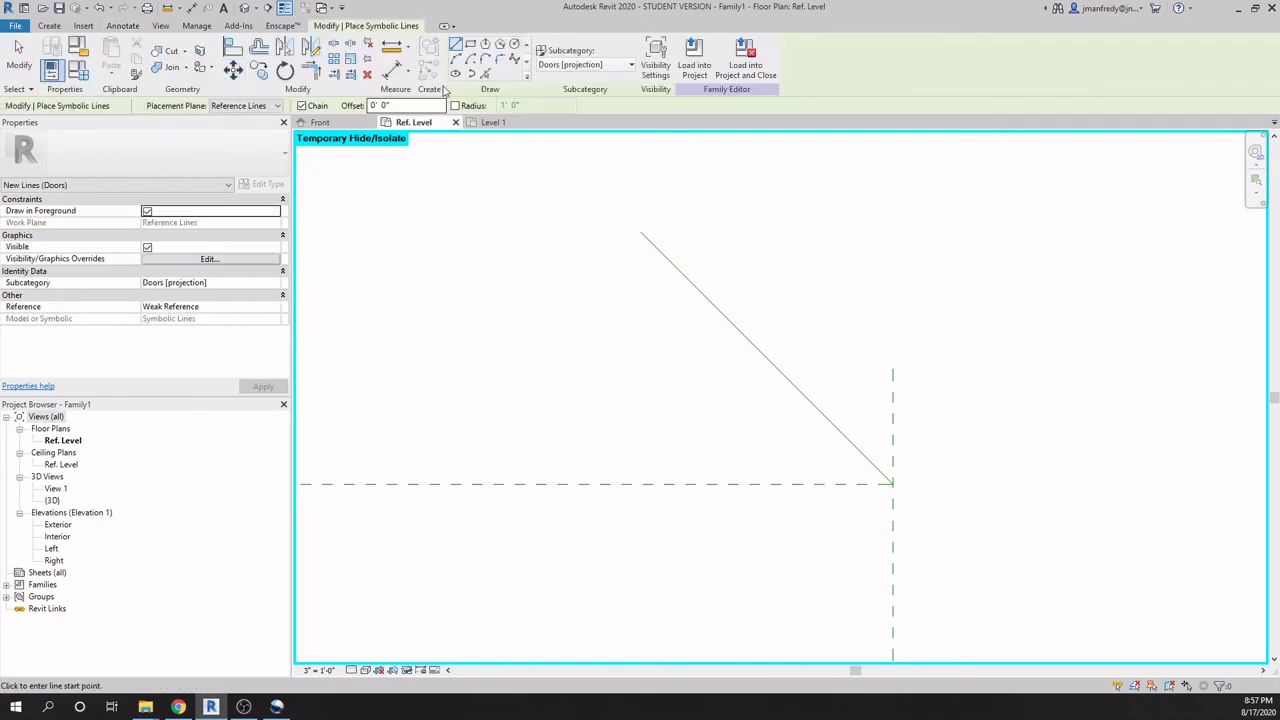
left_click(485, 74)
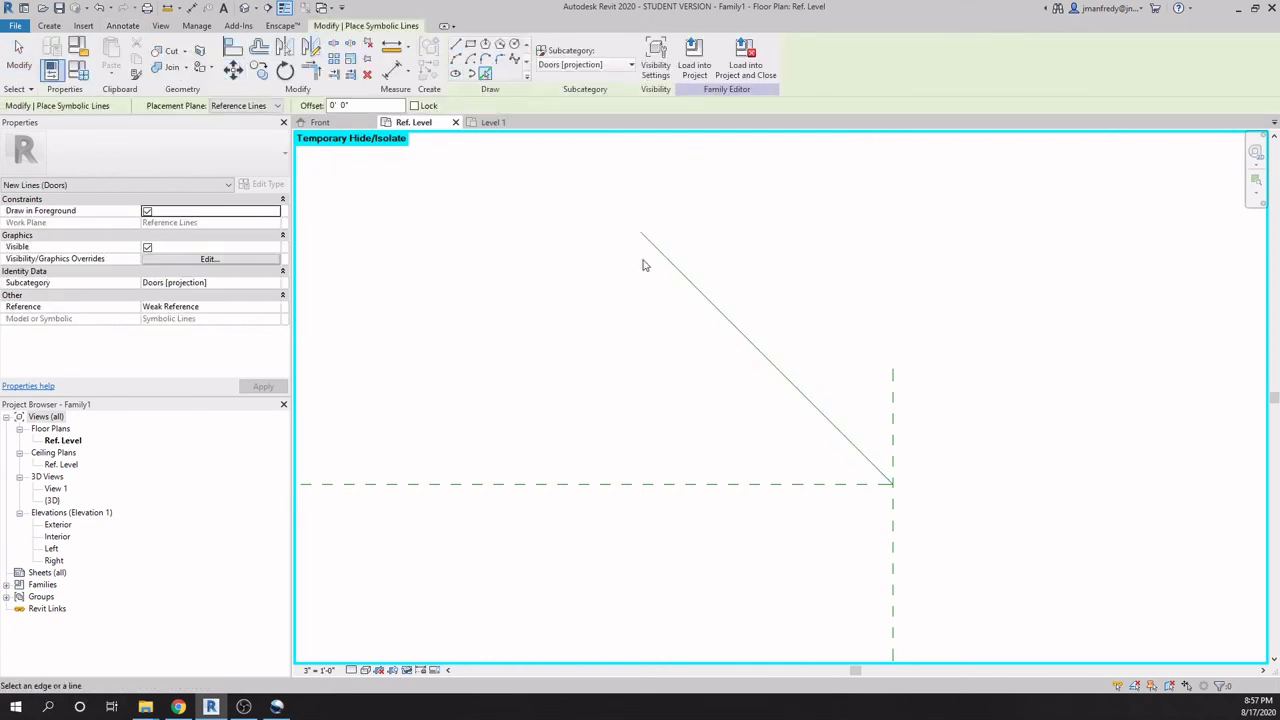
left_click(786, 381)
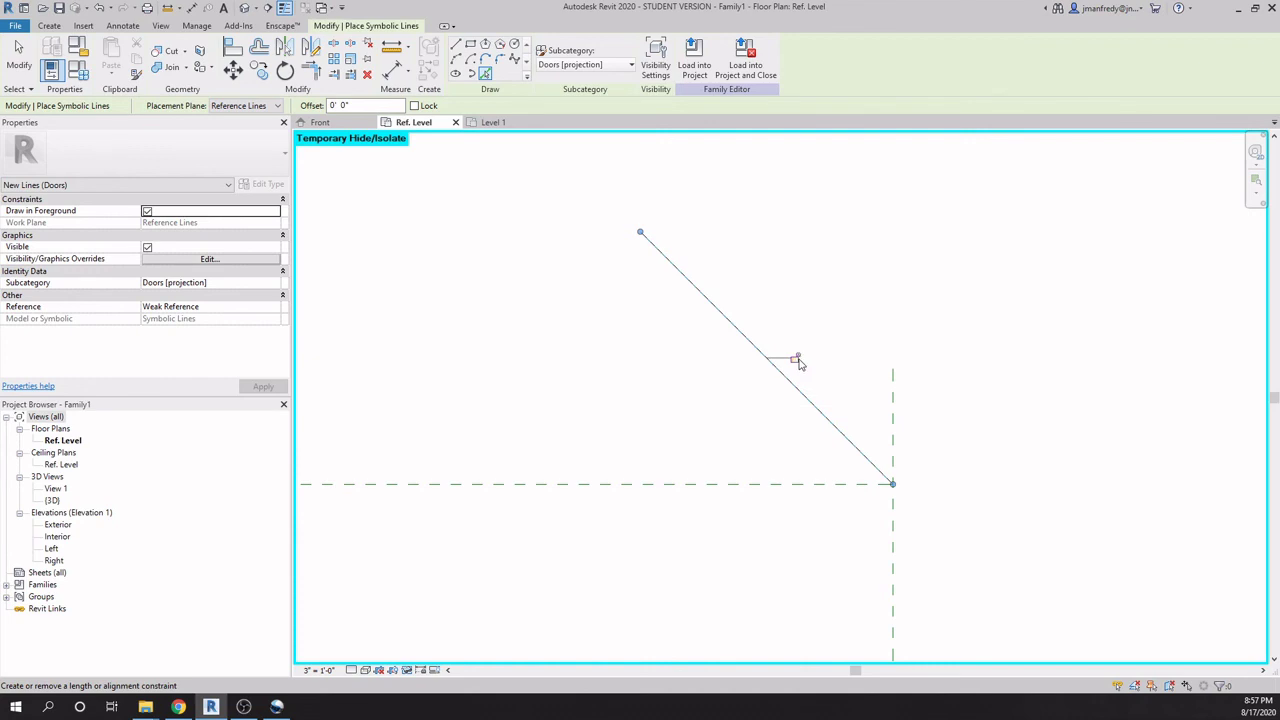
left_click(796, 359)
Shorten the symbolic line from its free end to about 3'-2" and make its temporary length dimension permanent.
left_click_drag(640, 232, 730, 322)
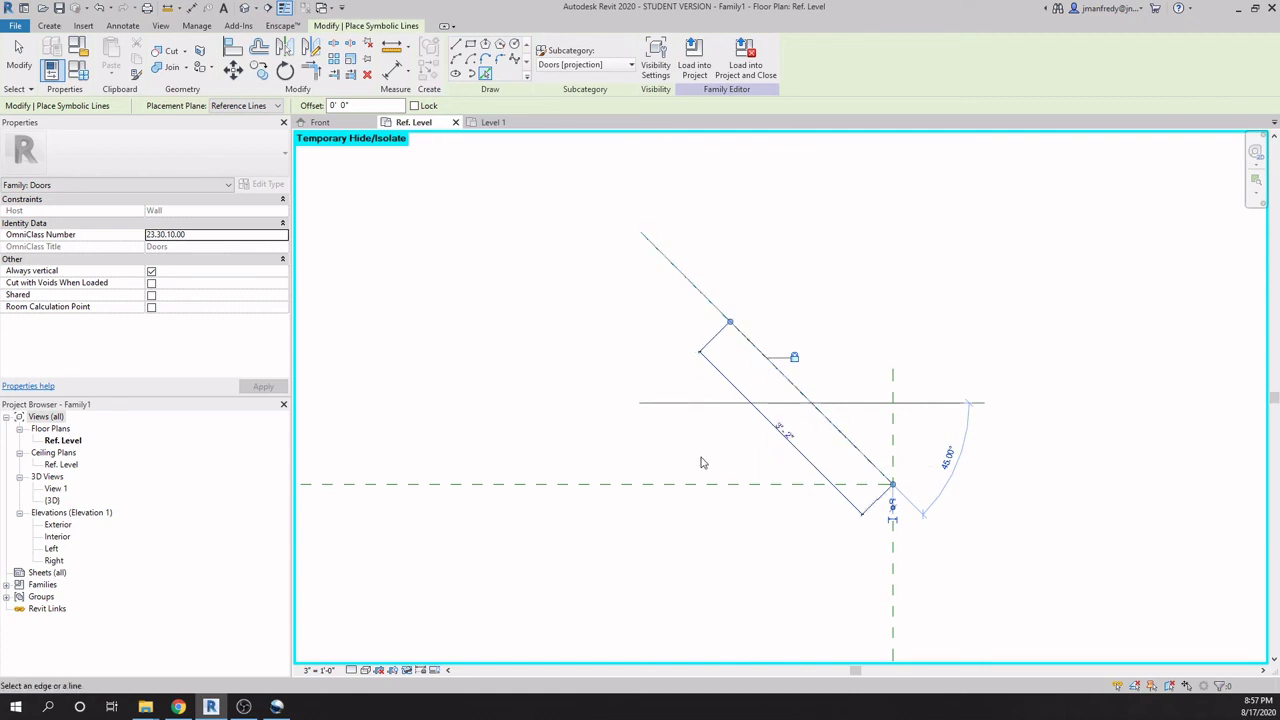
key("Escape")
key("Escape")
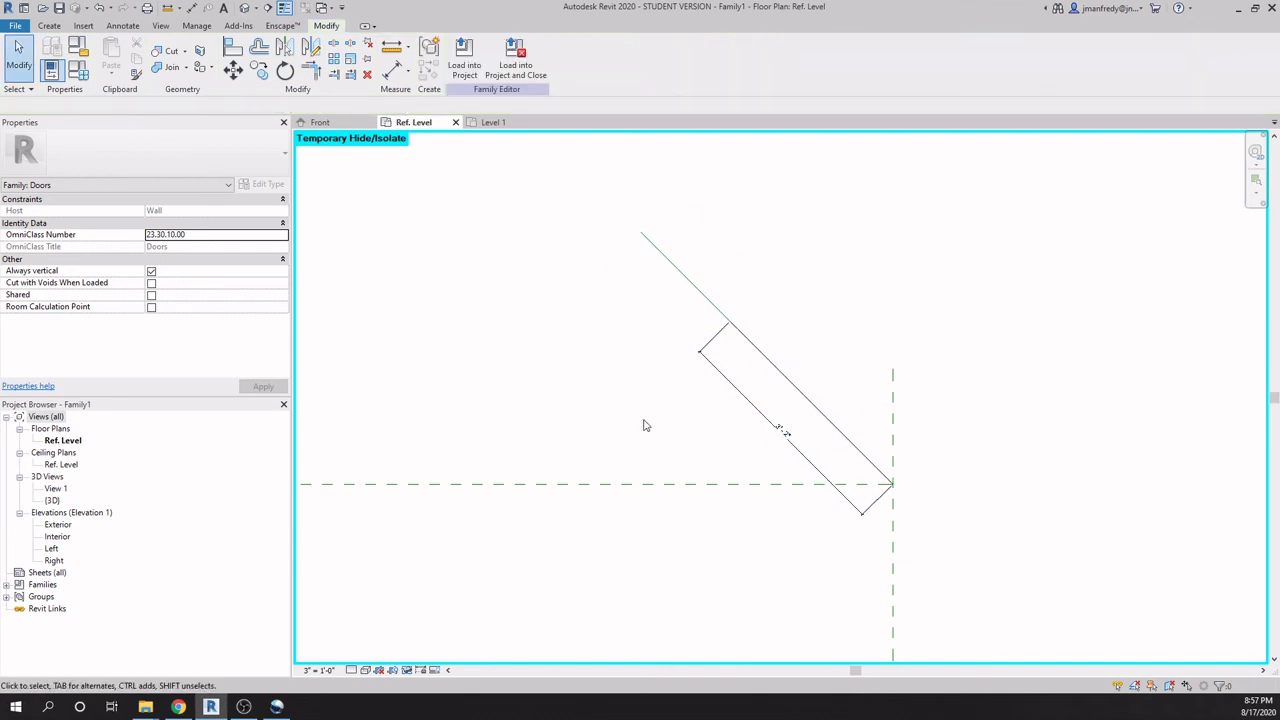
Label the symbolic door line's length dimension with the Width parameter.
left_click(79, 68)
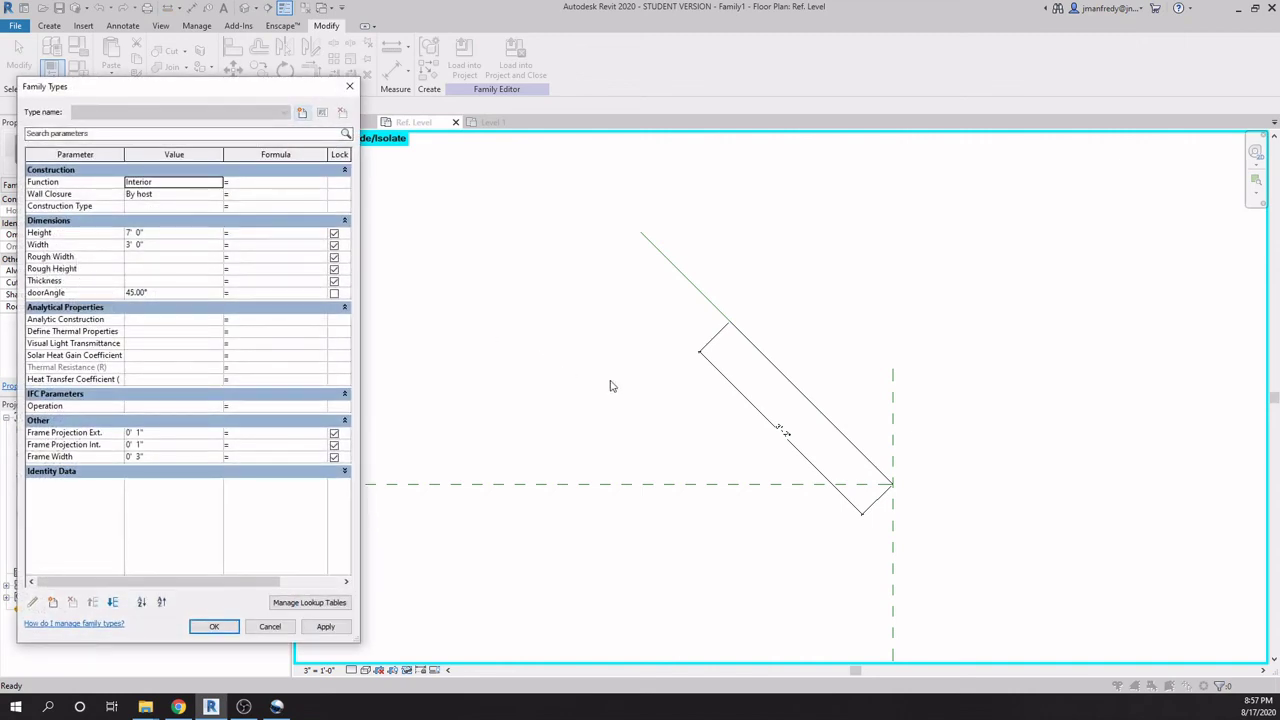
key("Escape")
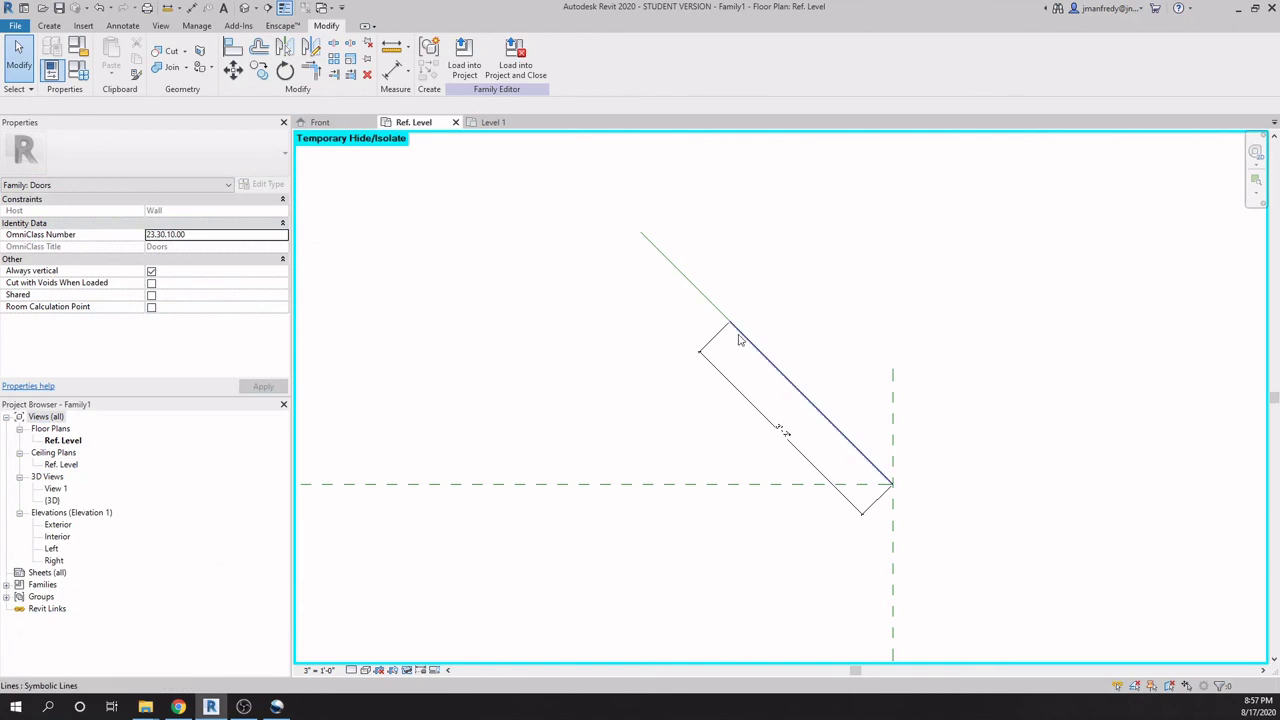
left_click(729, 375)
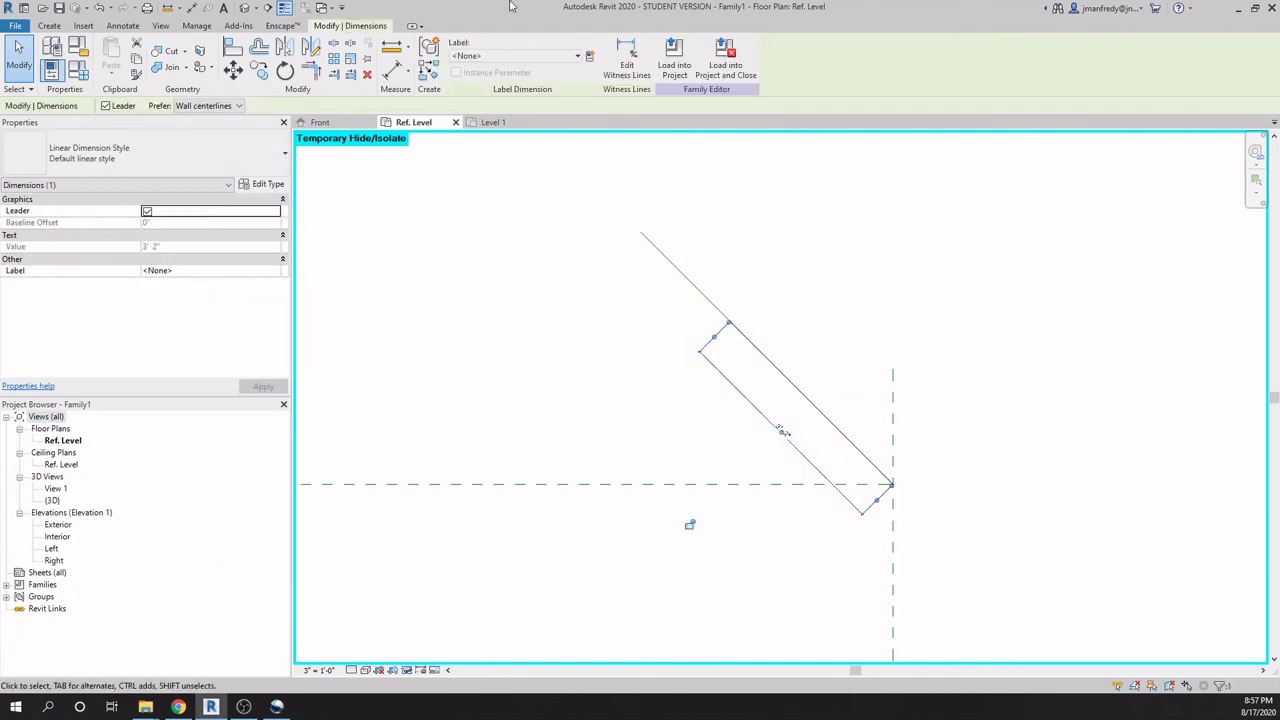
left_click(577, 57)
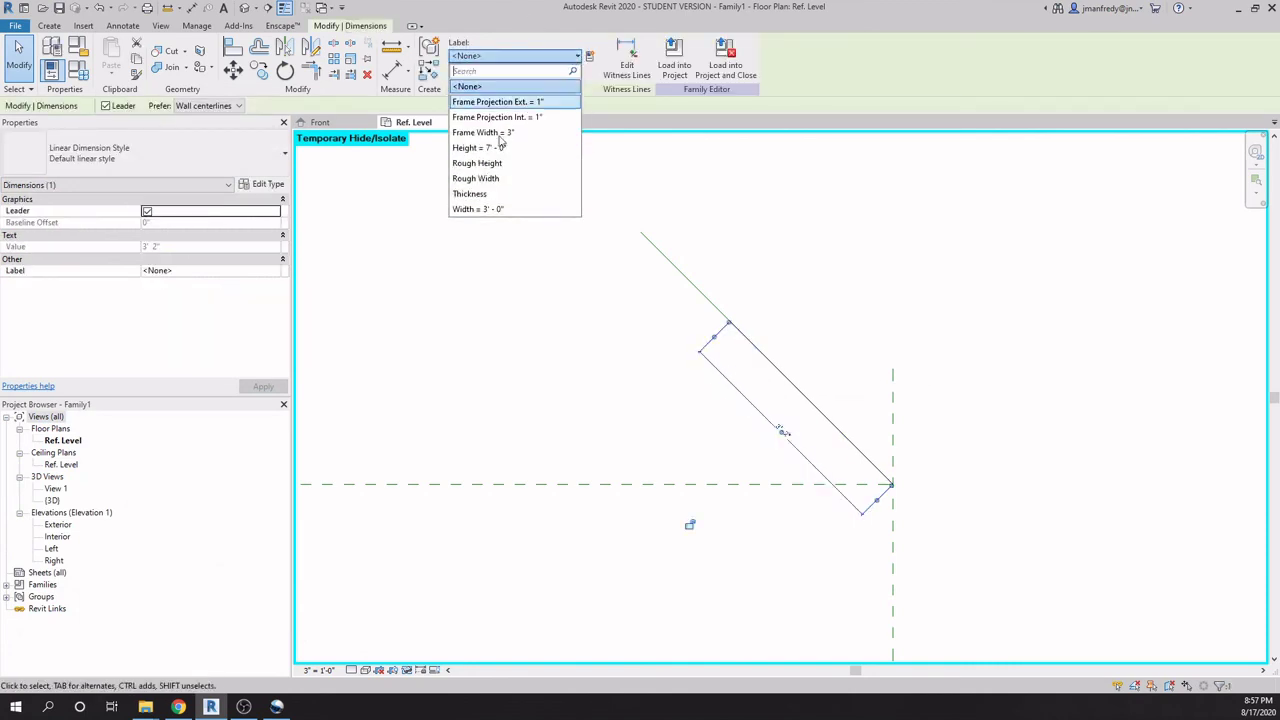
left_click(481, 210)
left_click(631, 394)
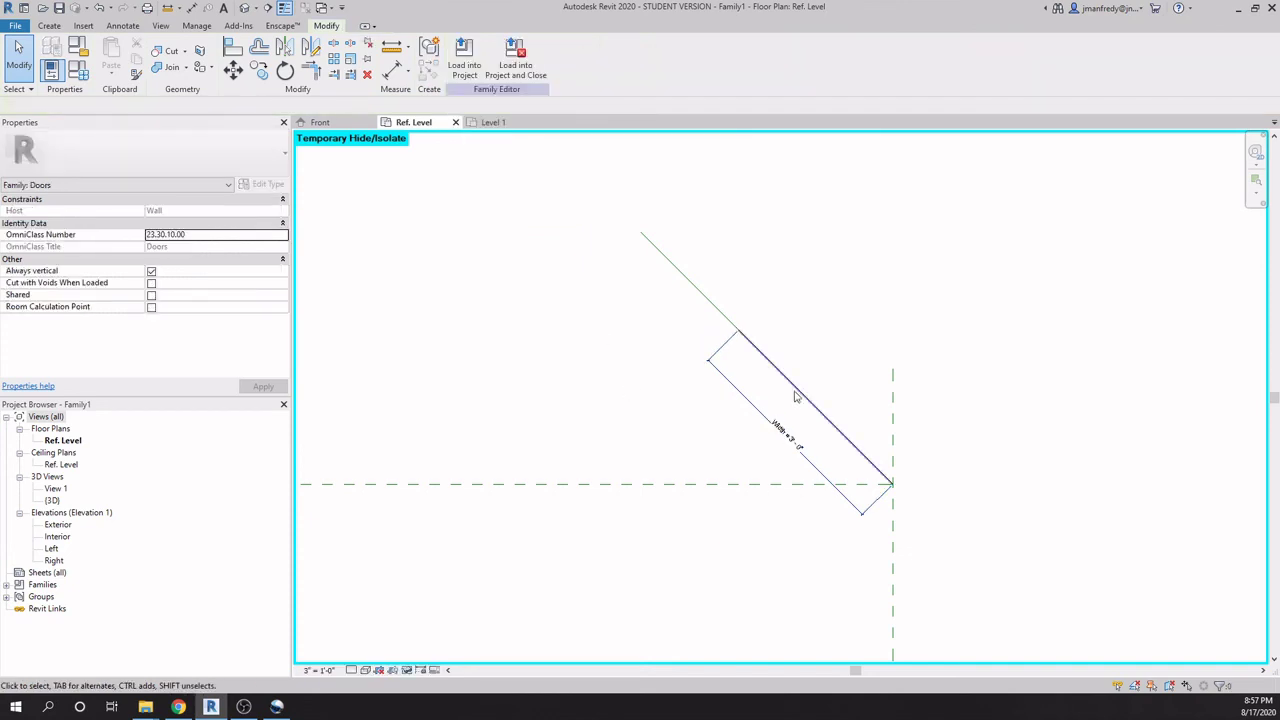
Draw a center-ends symbolic arc of about 3'-11" radius around the hinge point, from the Exterior reference plane to the diagonal reference line.
left_click(122, 27)
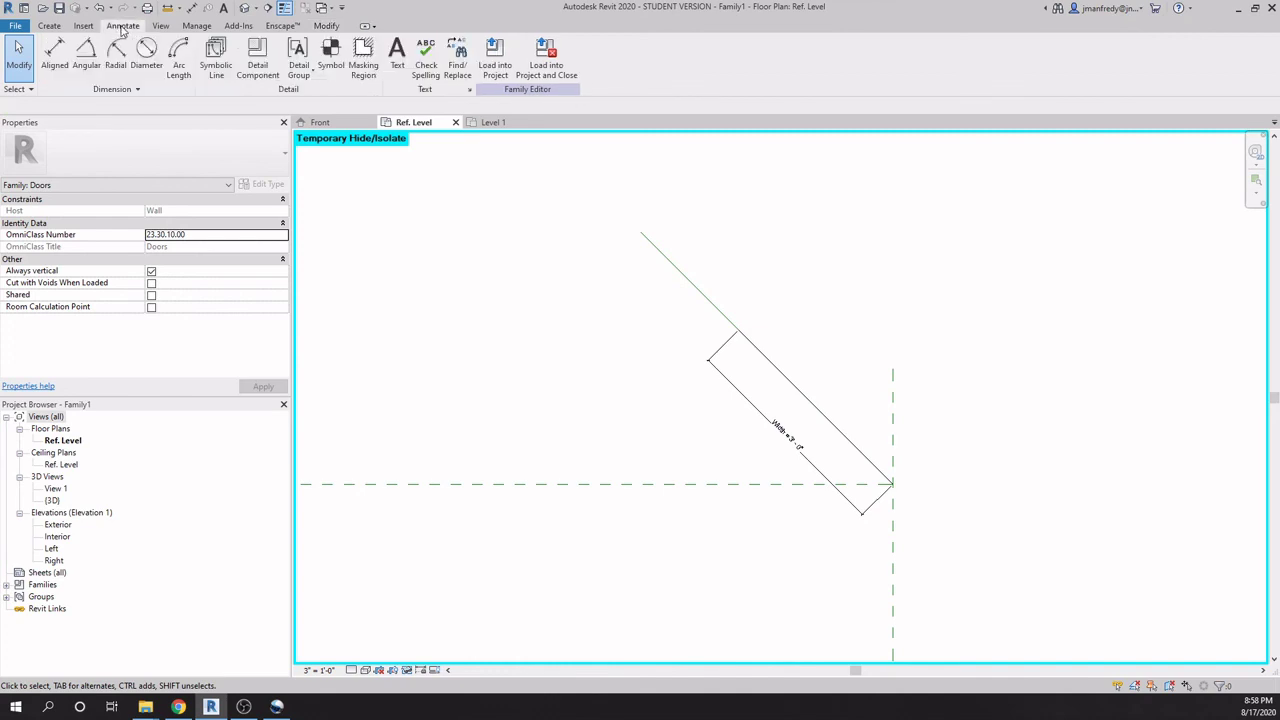
left_click(215, 55)
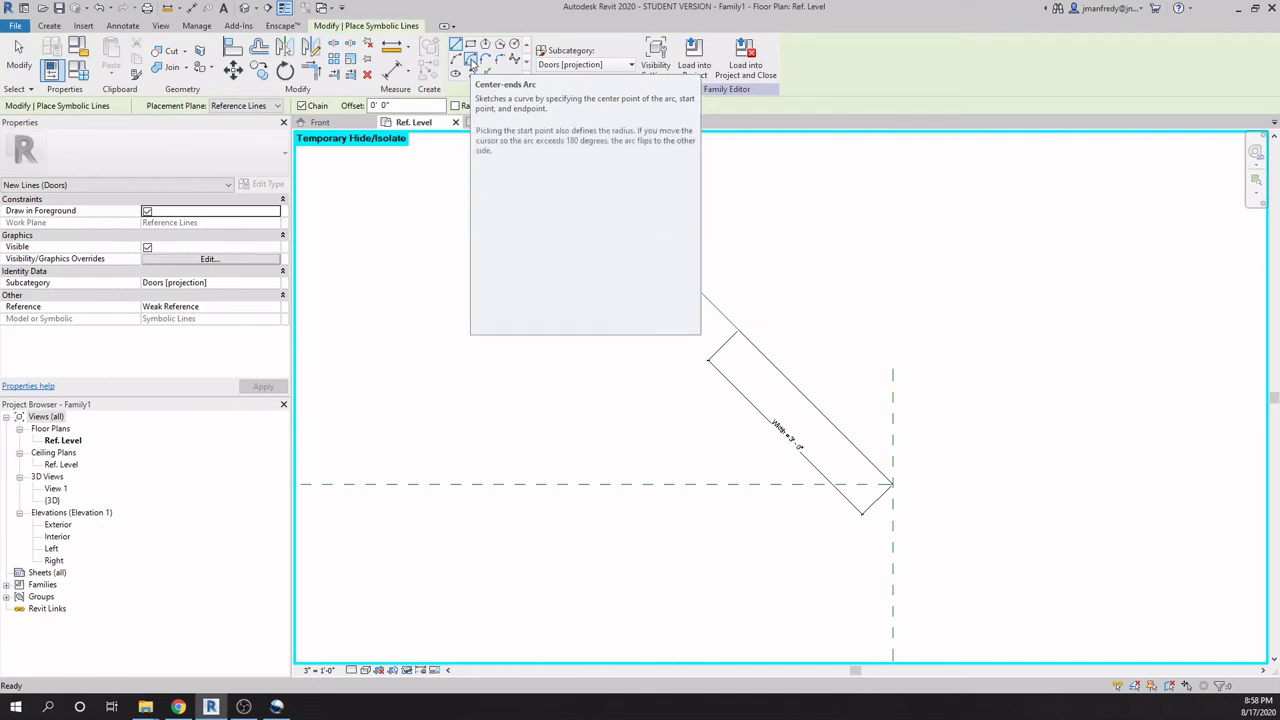
left_click(471, 61)
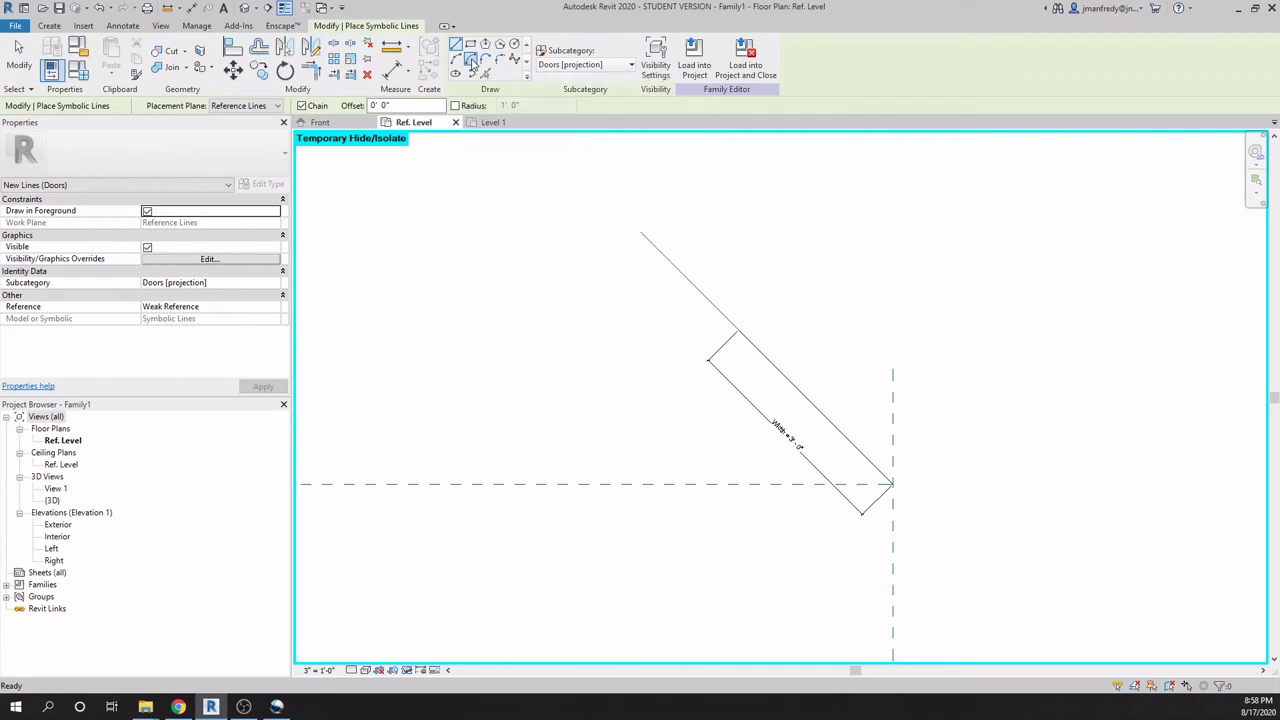
left_click(893, 484)
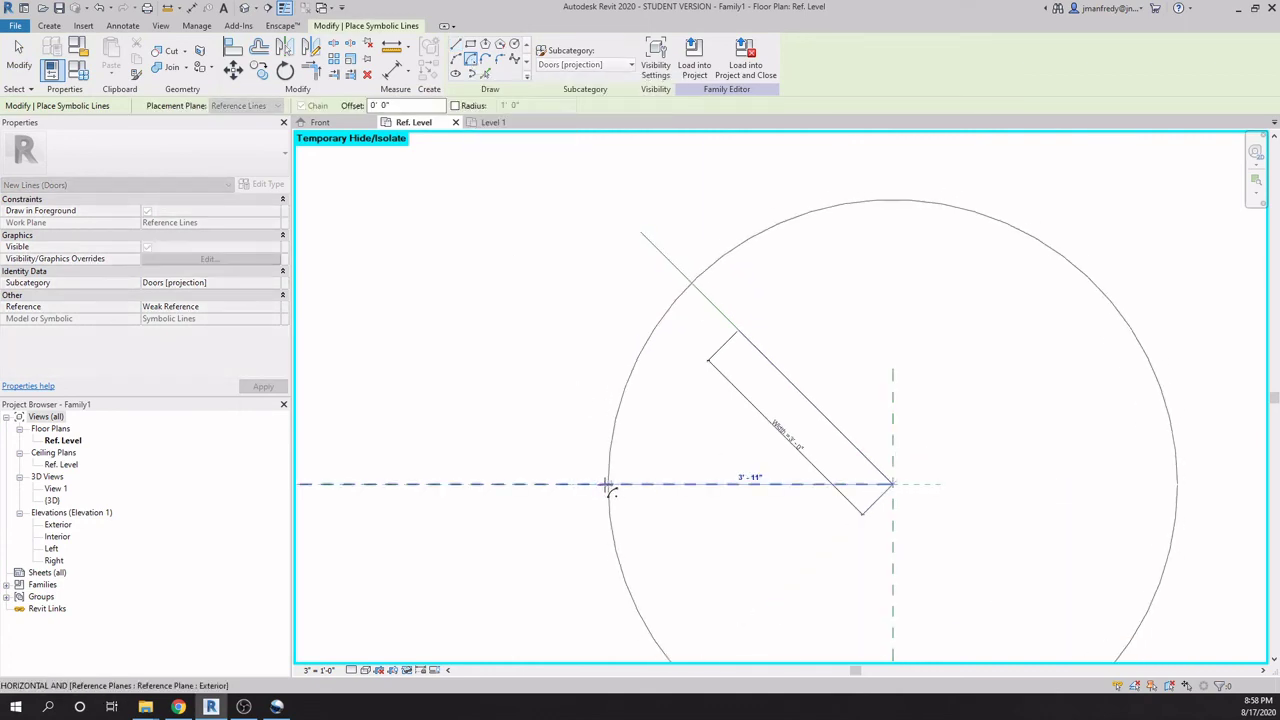
left_click(598, 484)
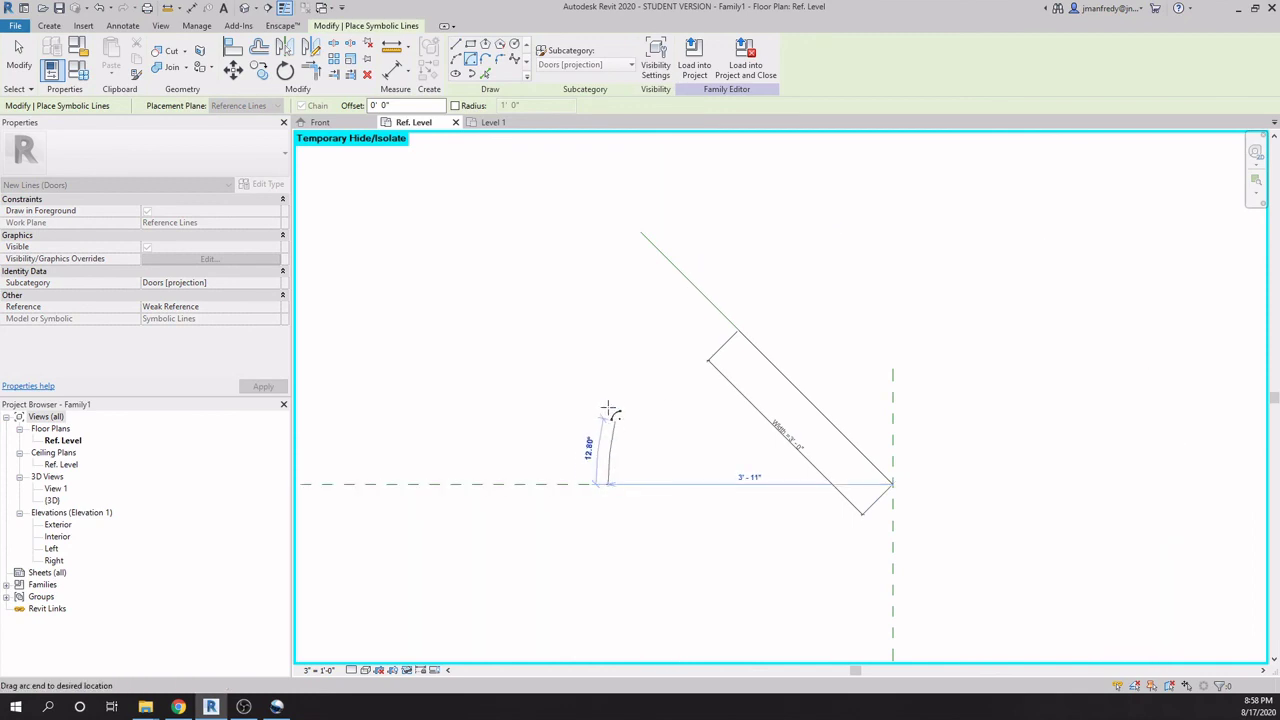
left_click(677, 269)
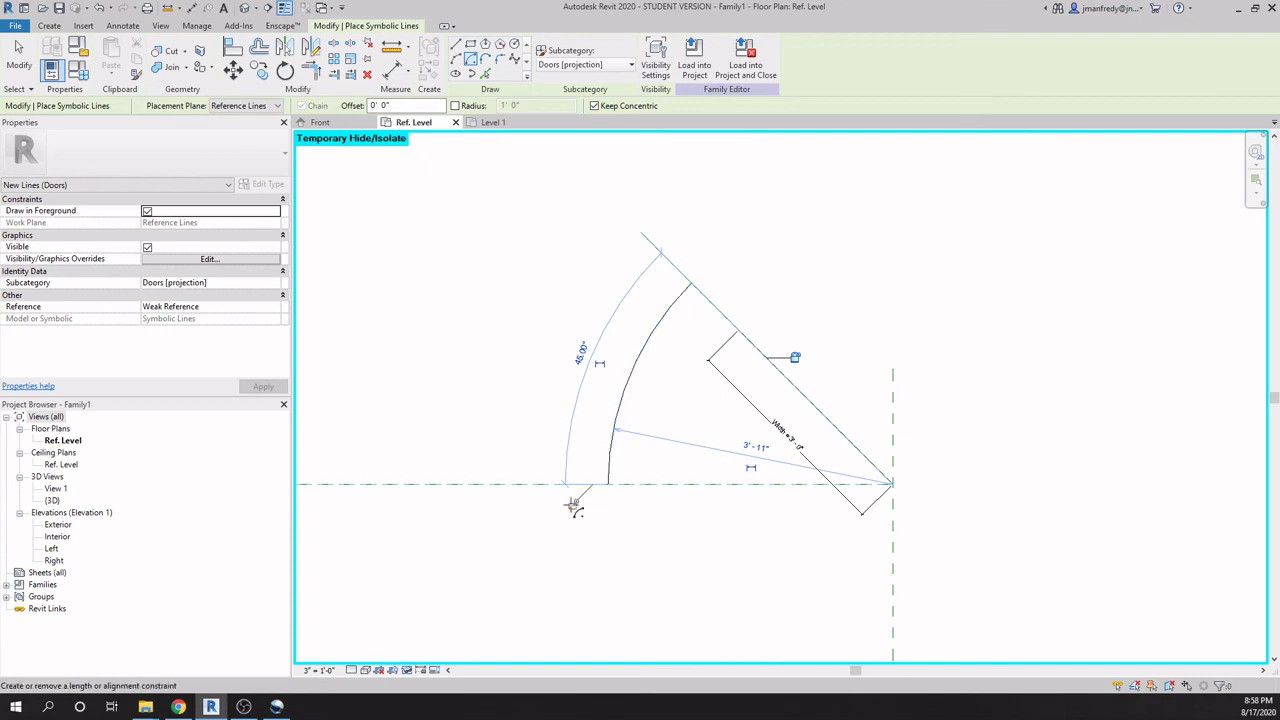
Lock the swing arc's ends to the Exterior reference plane and the diagonal reference line.
scroll(818, 350, "up", 2)
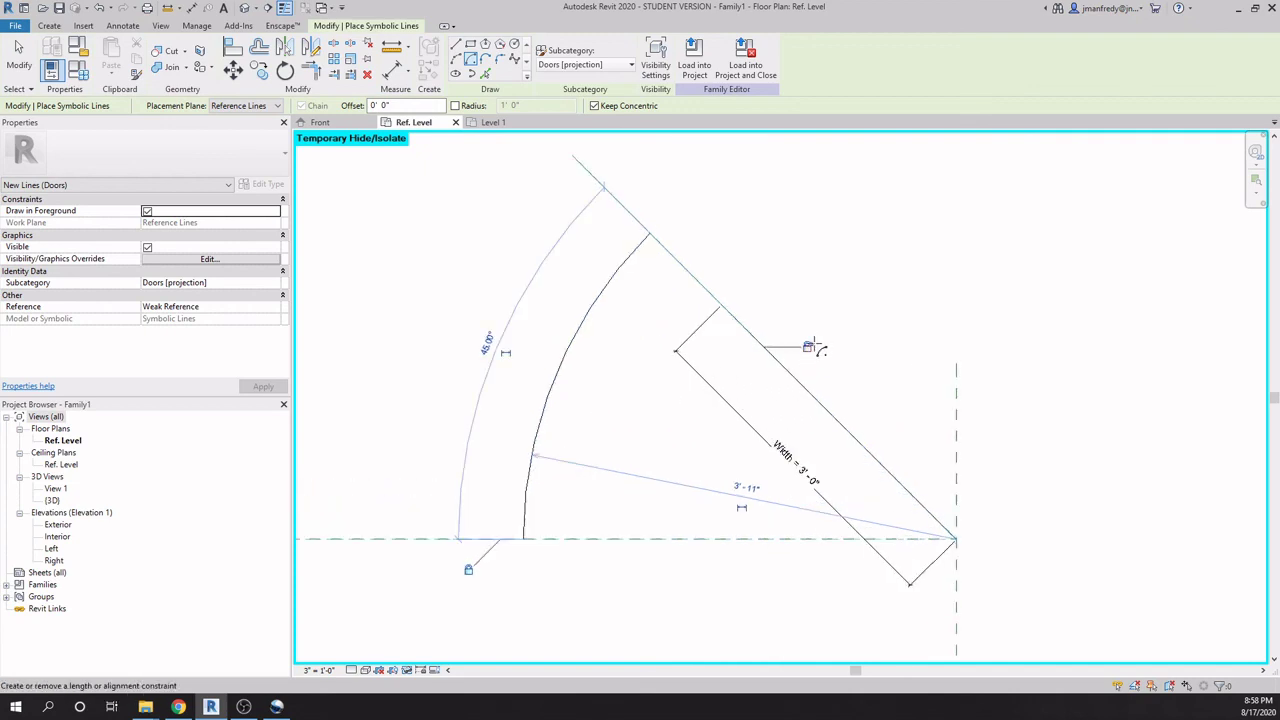
left_click(809, 346)
scroll(714, 499, "down", 1)
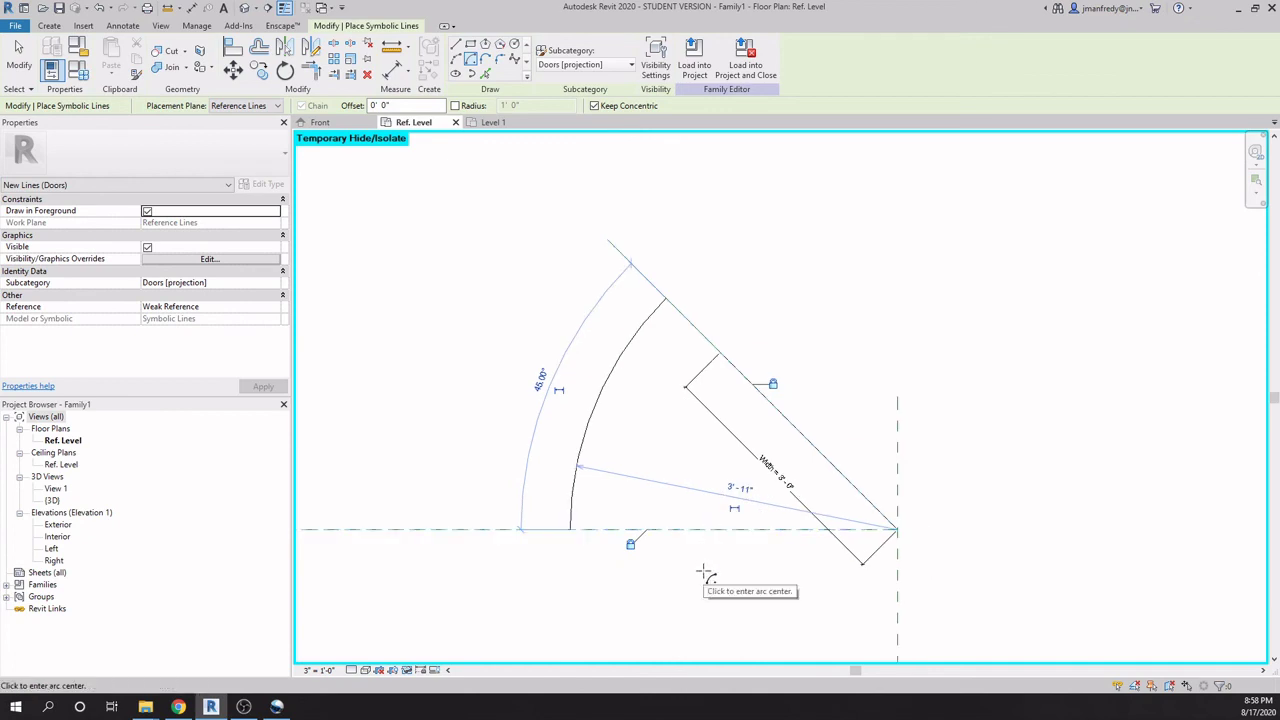
key("Escape")
key("Escape")
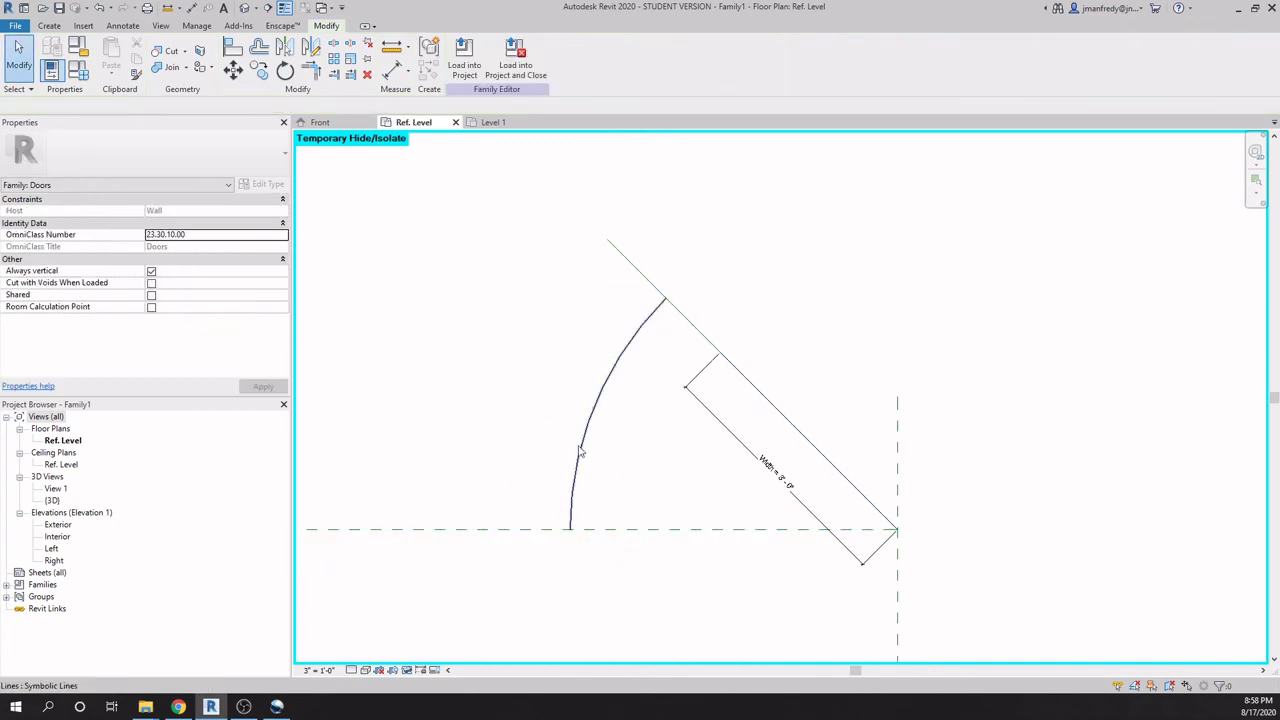
Make the swing arc's temporary radius dimension permanent and label it with the Width parameter.
middle_click_drag(623, 484, 662, 476)
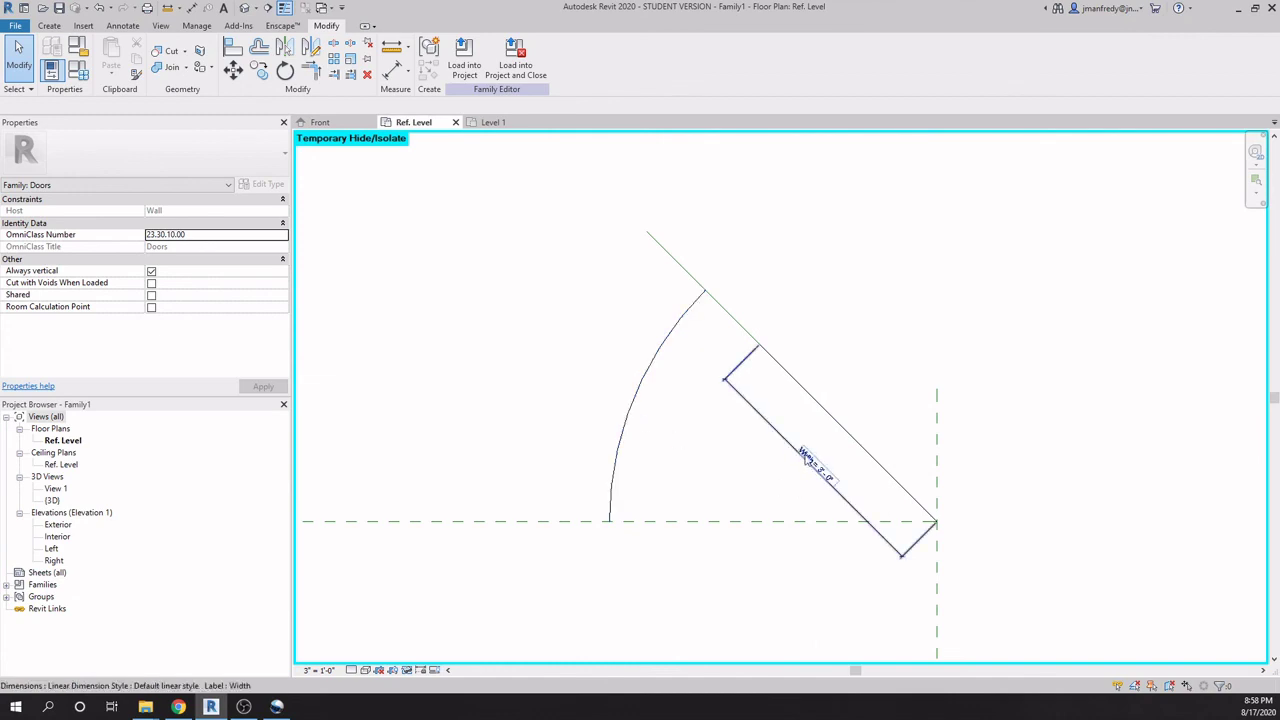
left_click(640, 397)
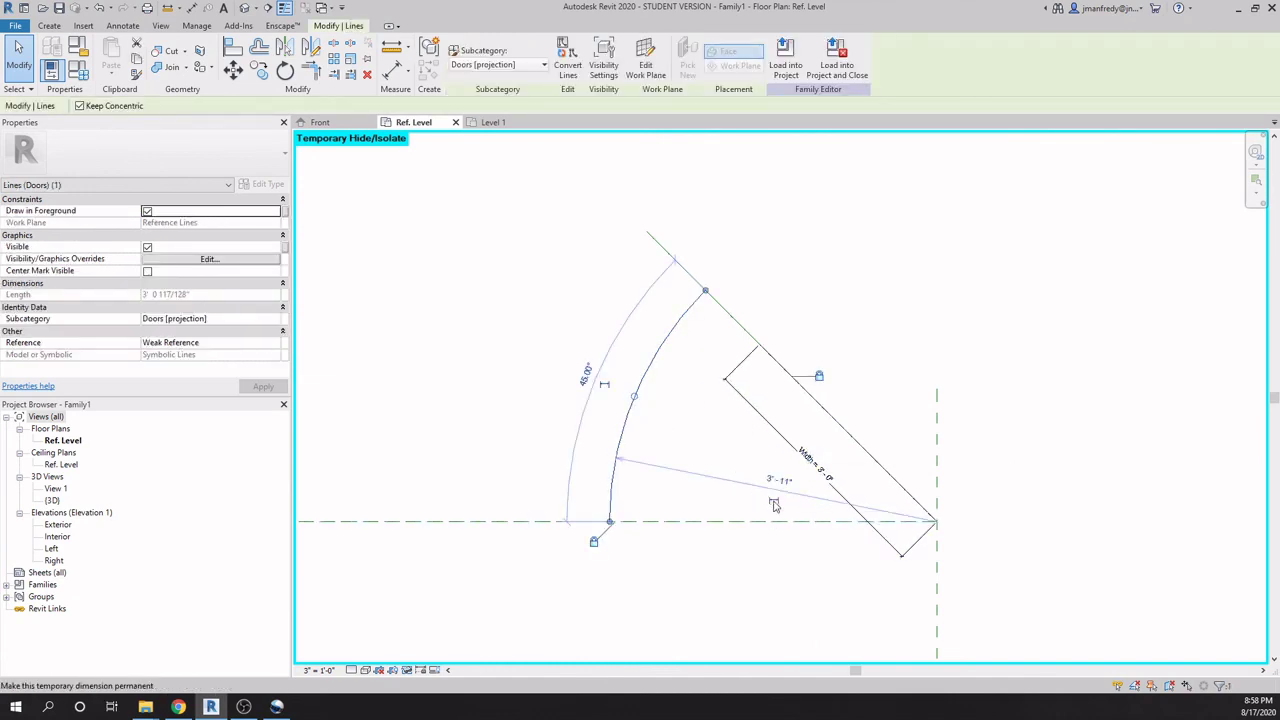
left_click(773, 504)
left_click(782, 560)
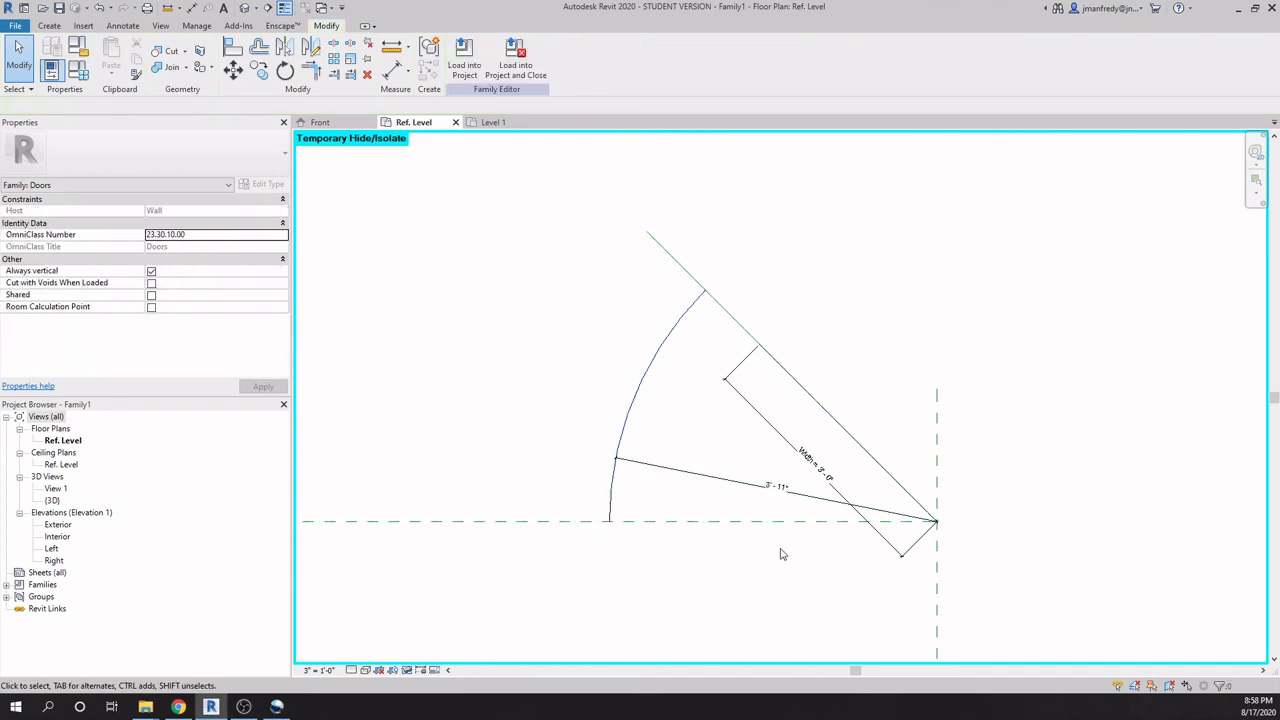
left_click(713, 486)
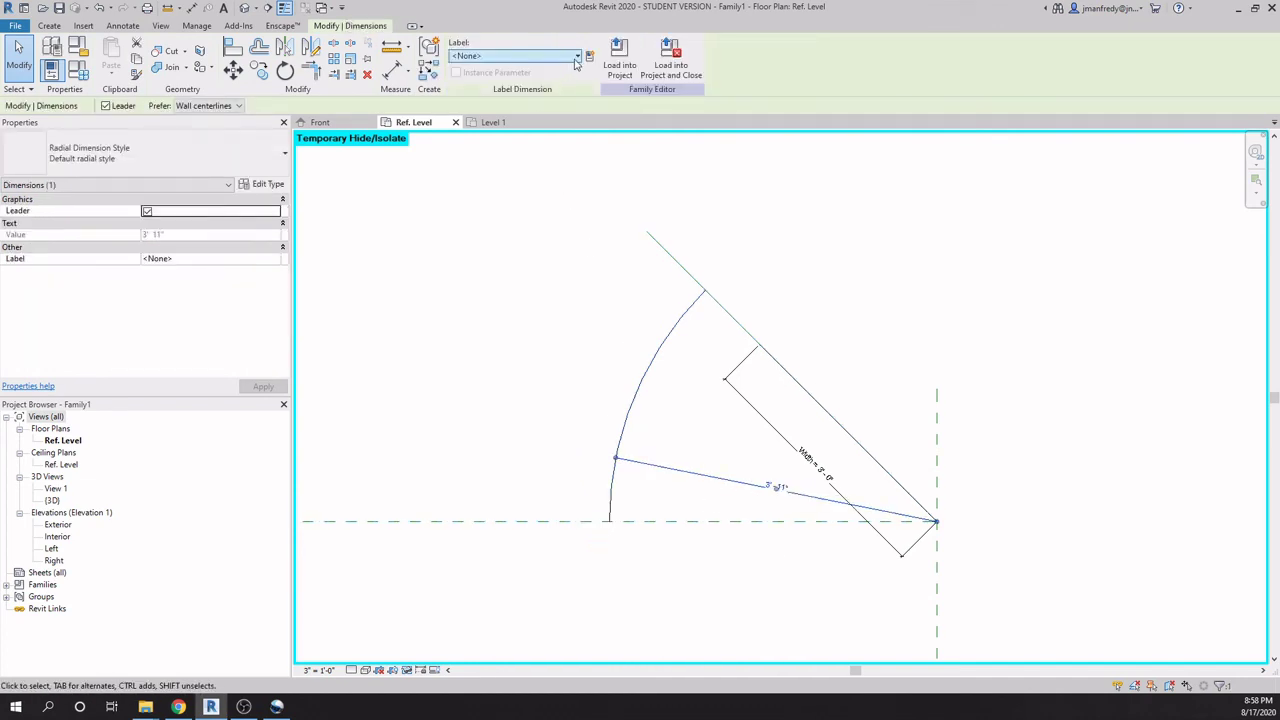
left_click(520, 55)
left_click(478, 208)
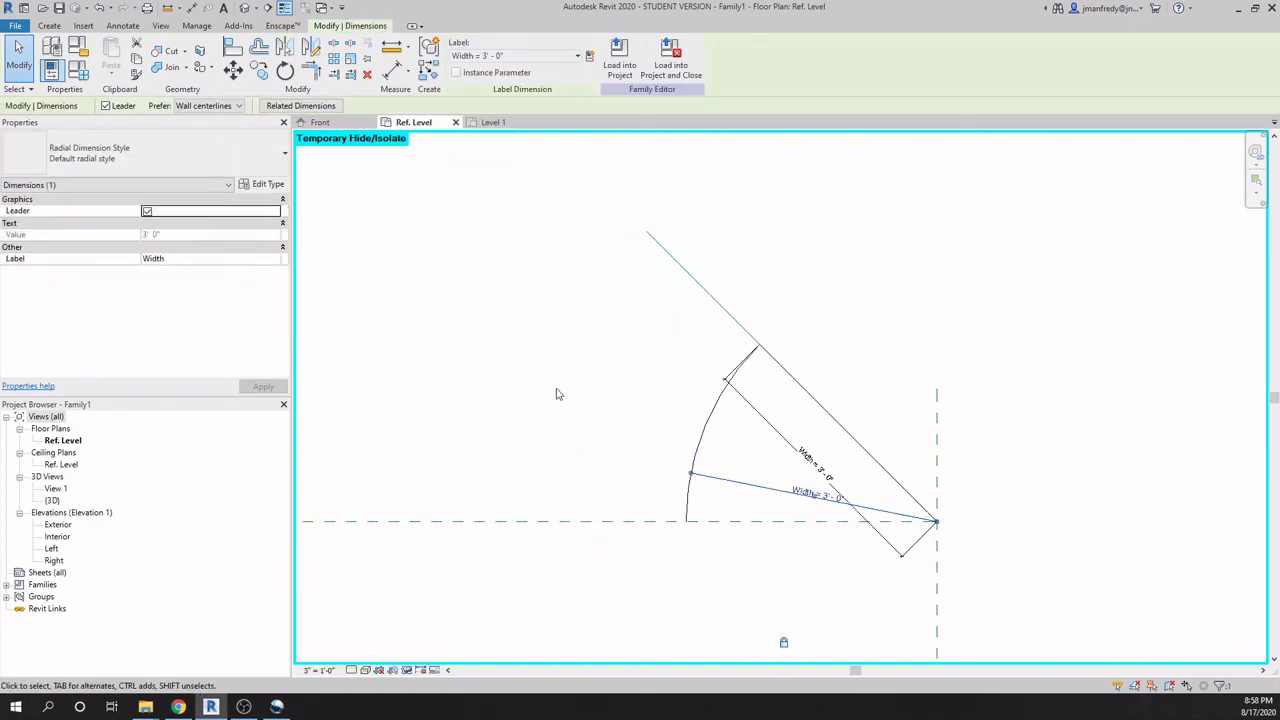
left_click(617, 510)
Reset the temporary hide/isolate in the Ref. Level plan.
left_click(419, 670)
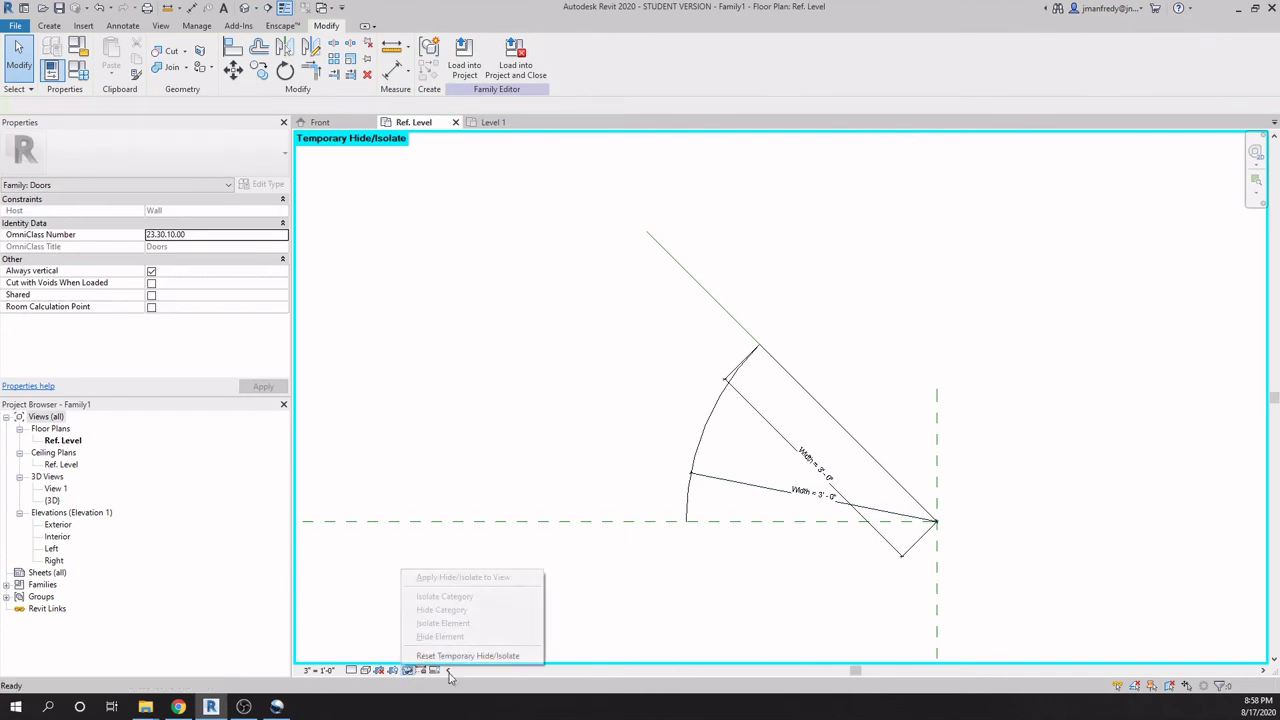
left_click(455, 655)
middle_click_drag(780, 612, 801, 570)
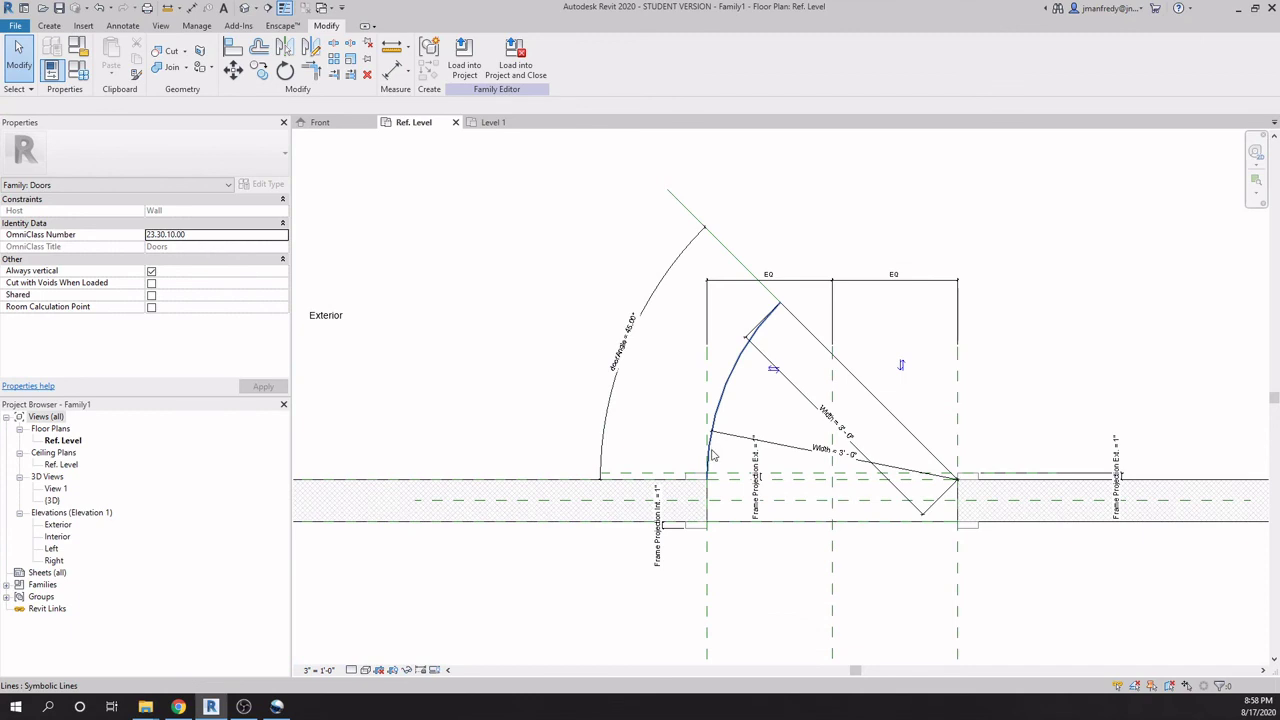
Load the edited door family into Project1.
left_click(465, 67)
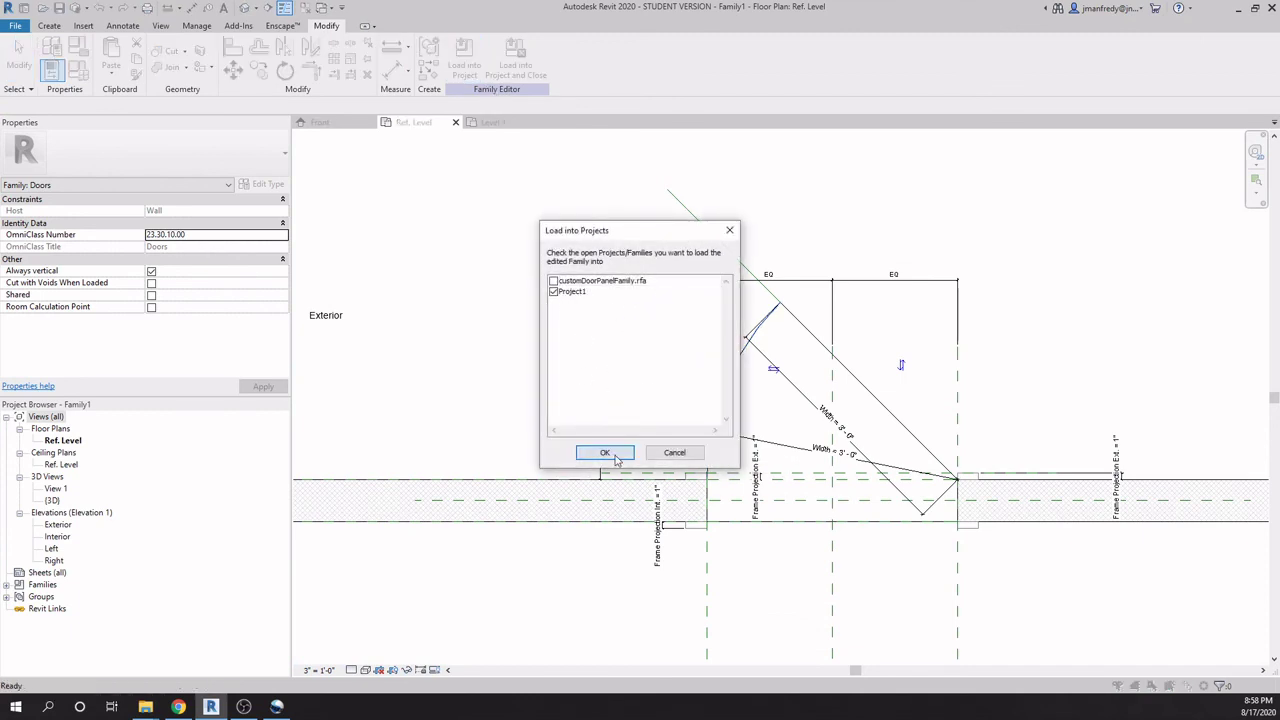
left_click(610, 454)
left_click(609, 313)
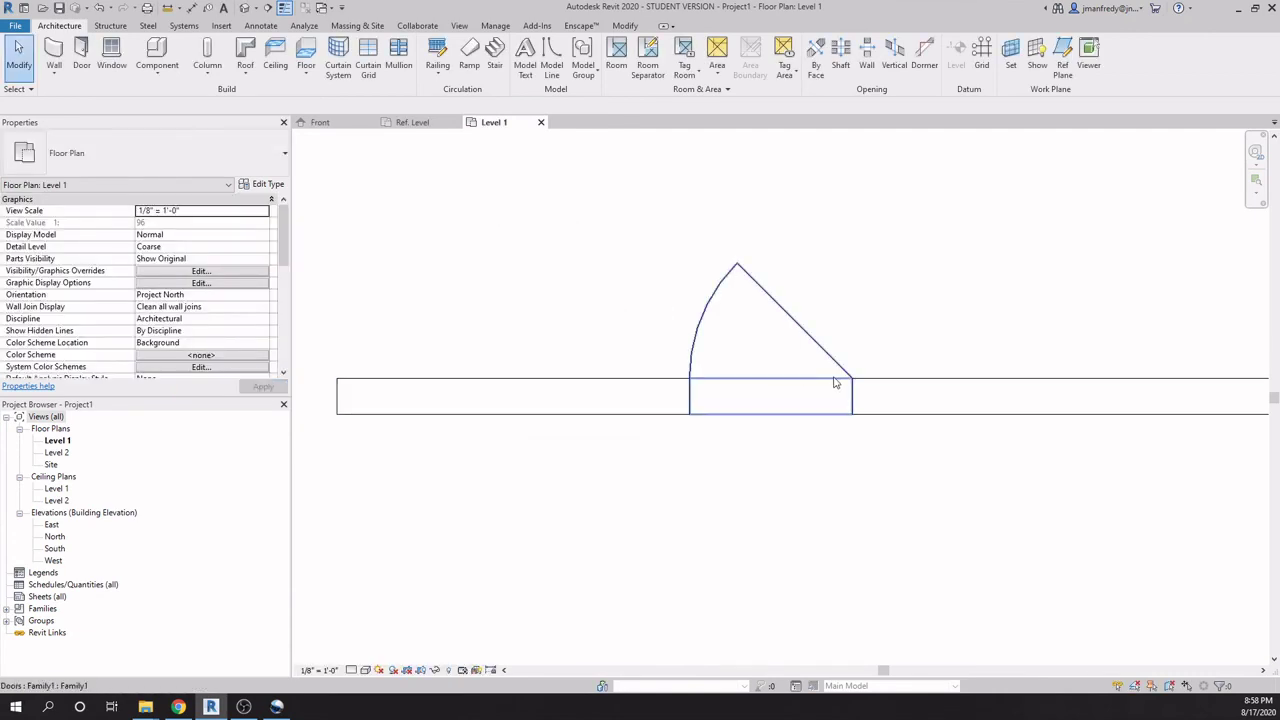
scroll(830, 375, "up", 2)
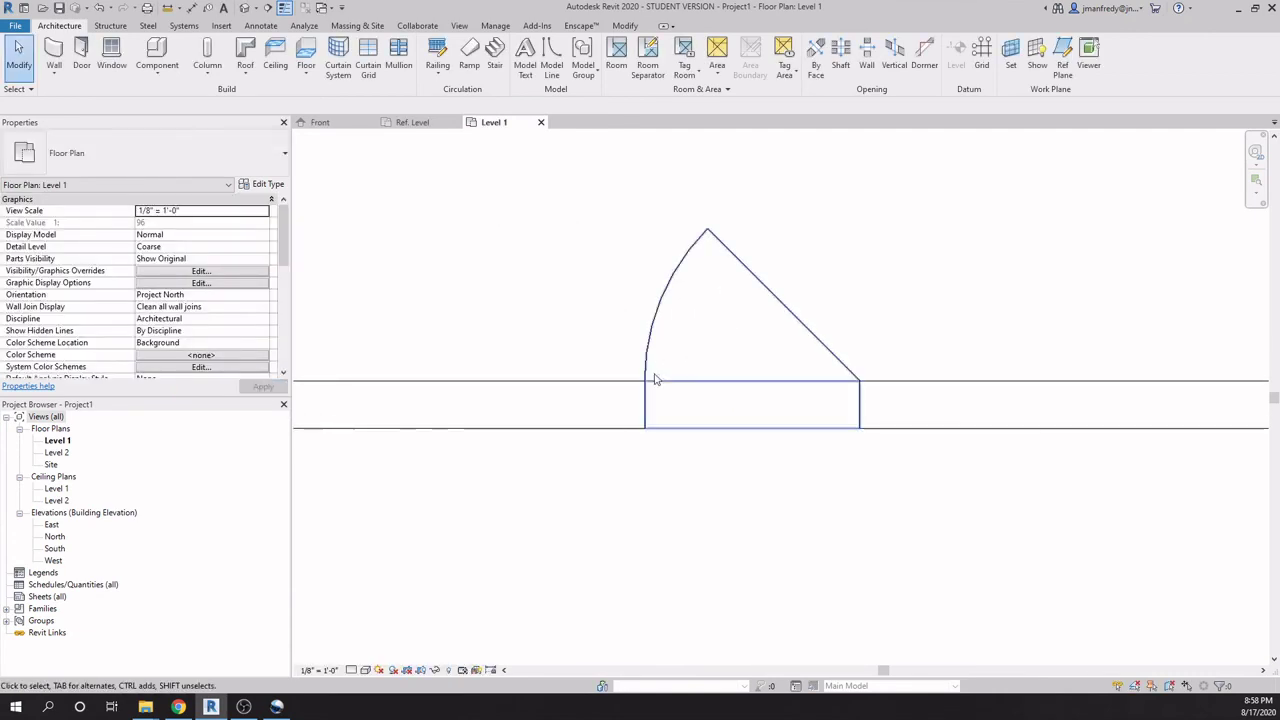
left_click(322, 670)
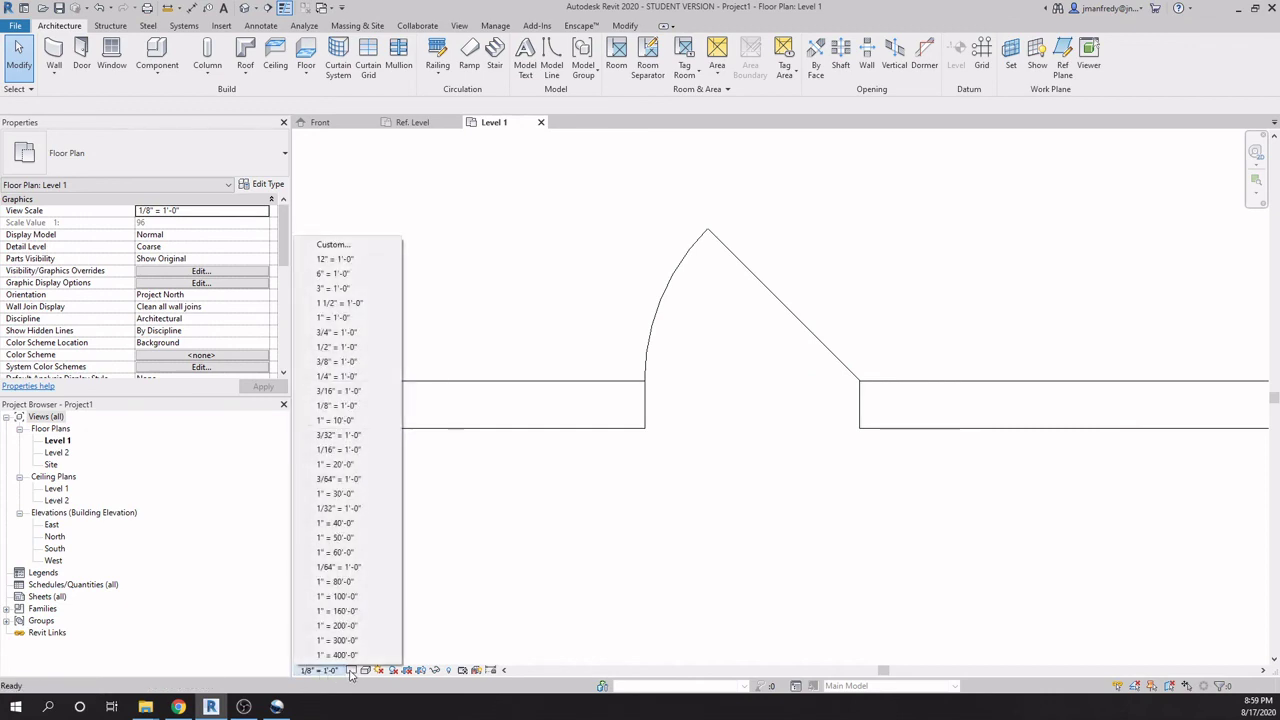
left_click(327, 671)
left_click(480, 618)
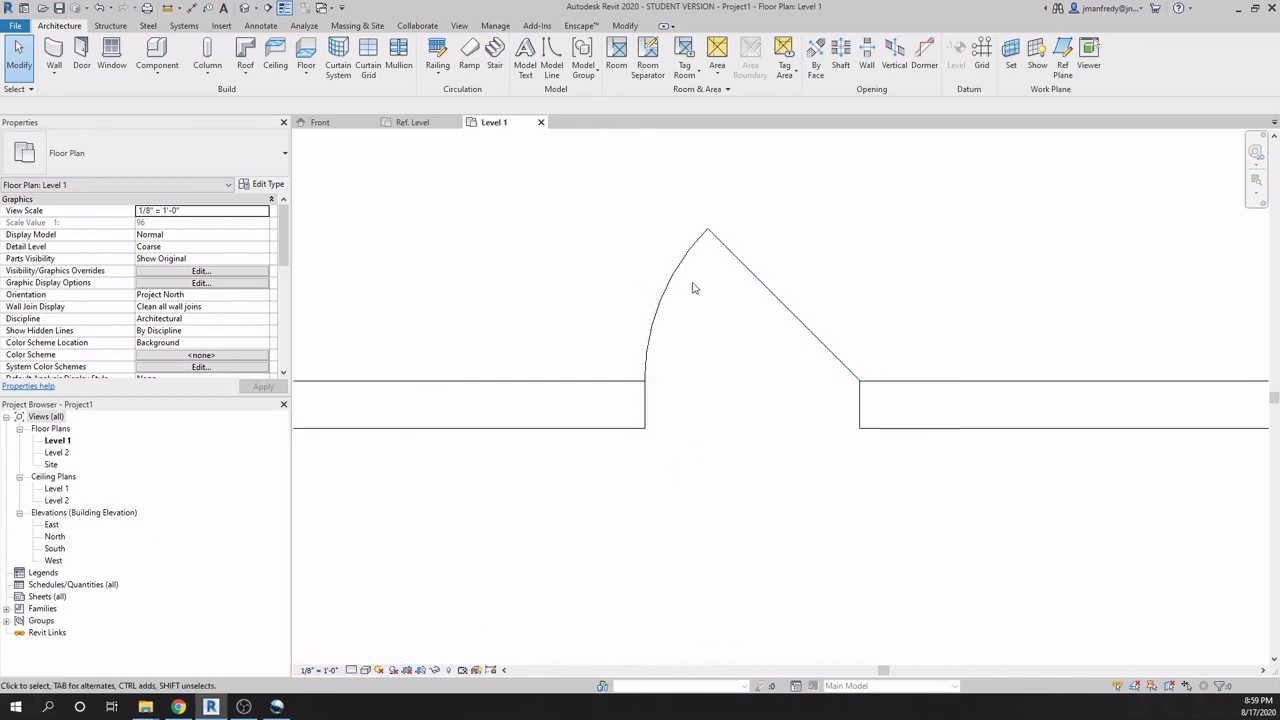
middle_click_drag(818, 480, 836, 471)
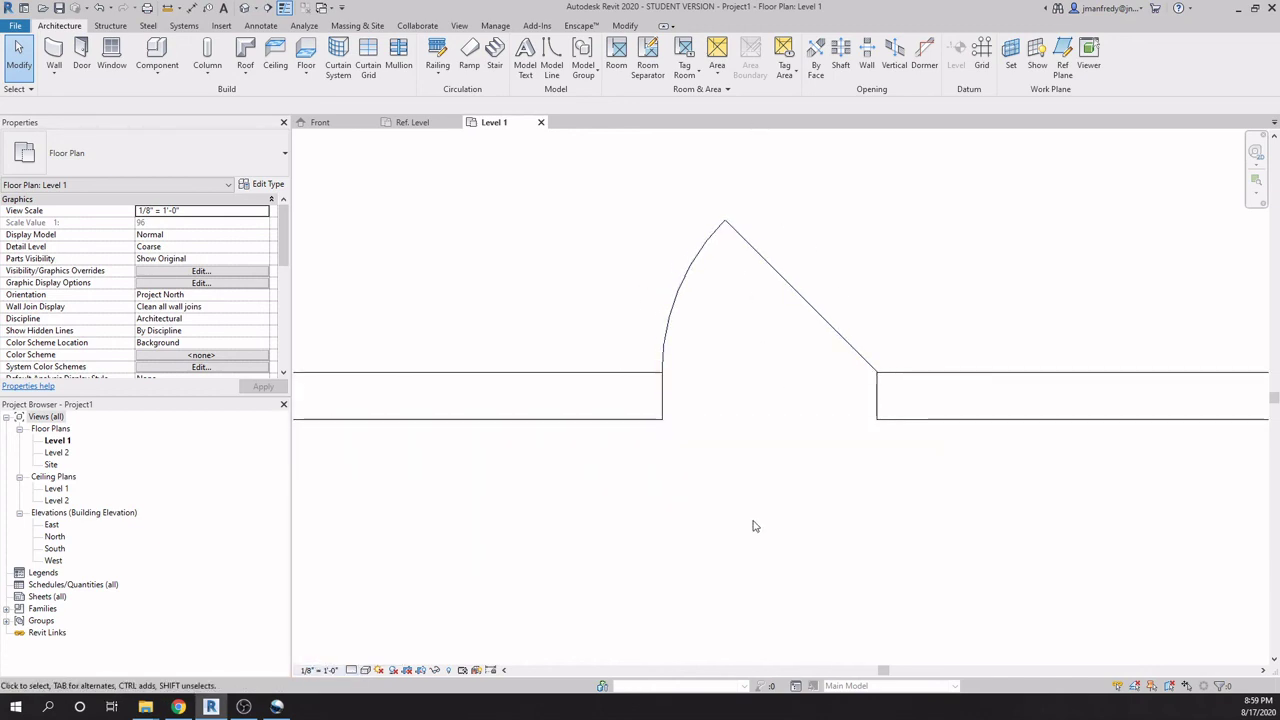
scroll(755, 526, "down", 1)
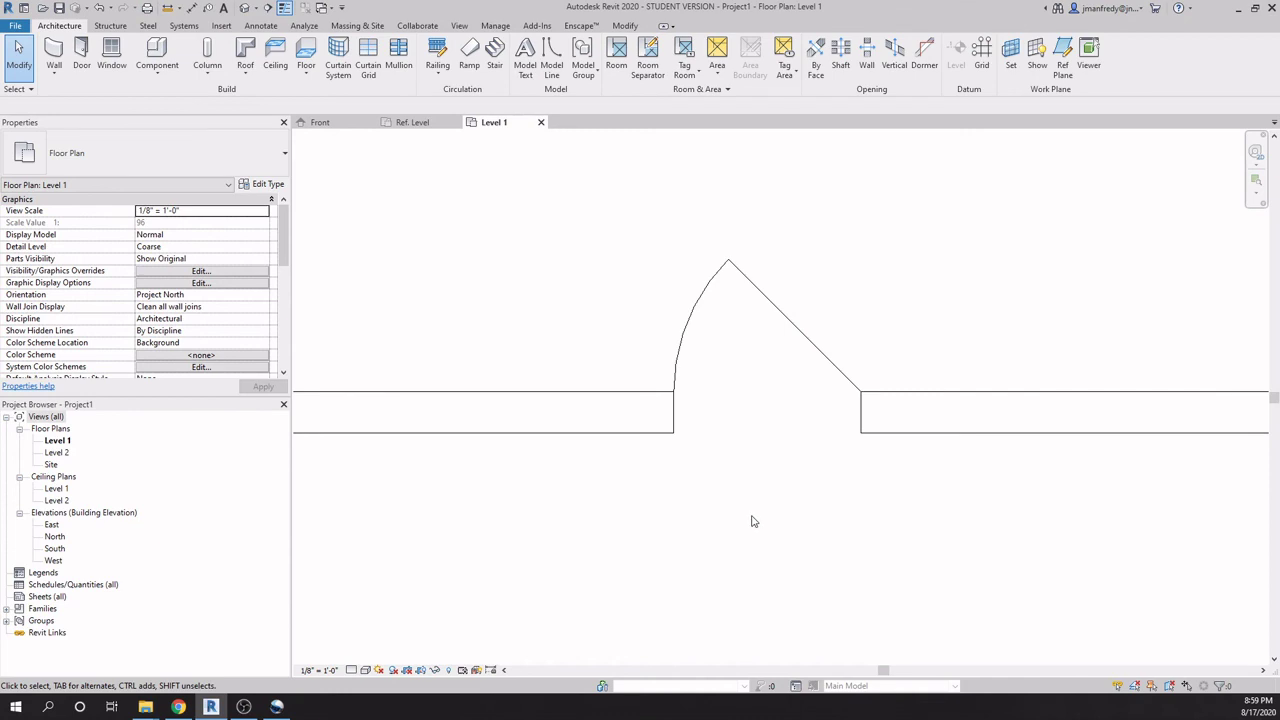
Set the placed door's doorAngle type parameter to 90° and apply it.
left_click(765, 299)
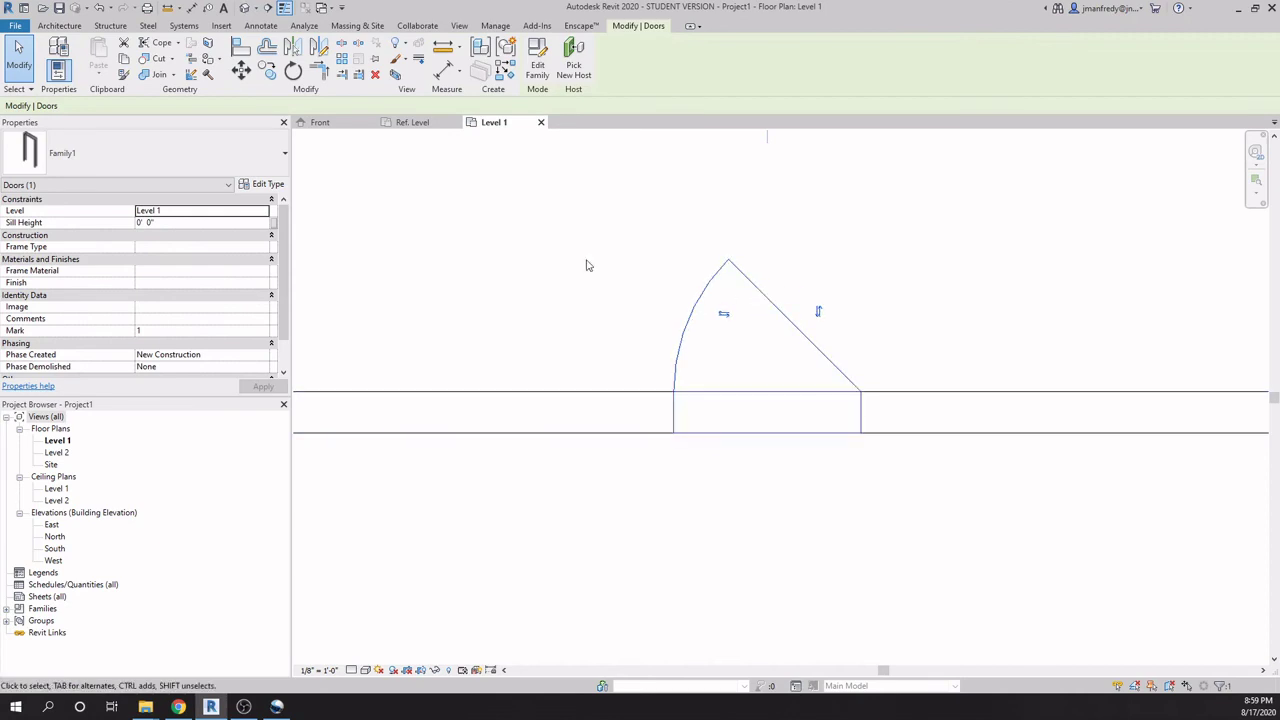
left_click(262, 184)
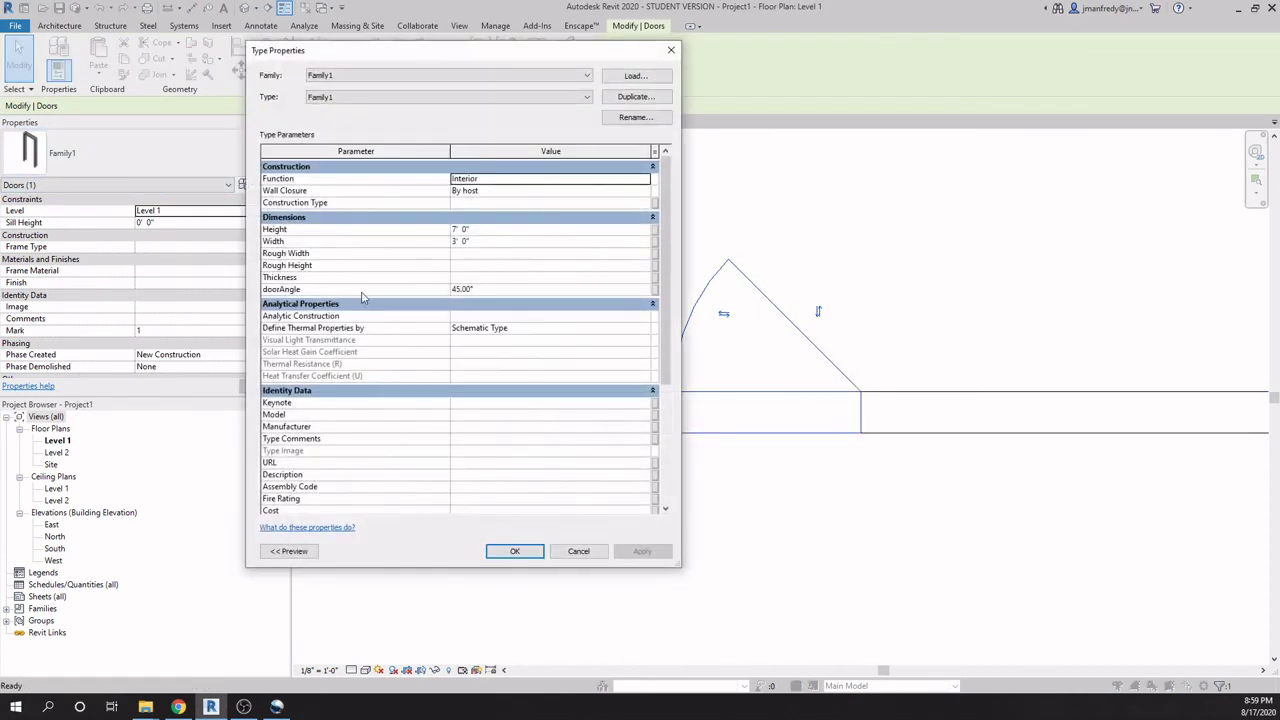
left_click(490, 288)
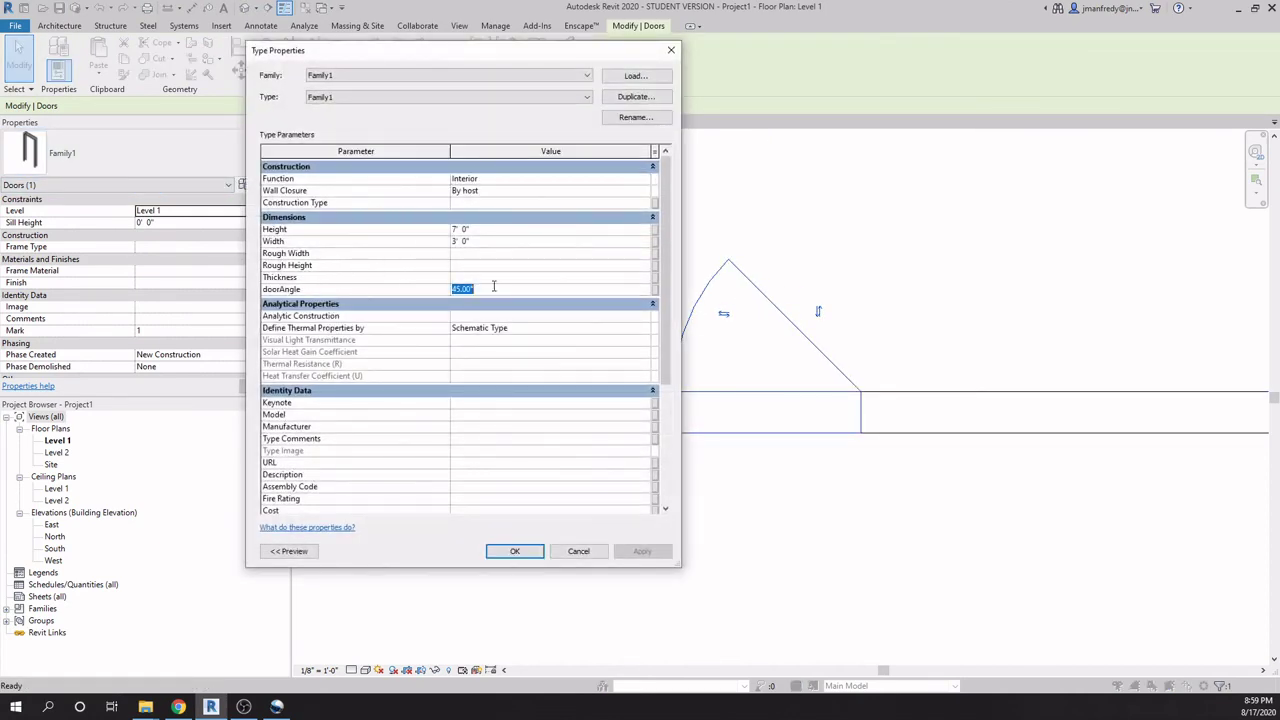
type("90")
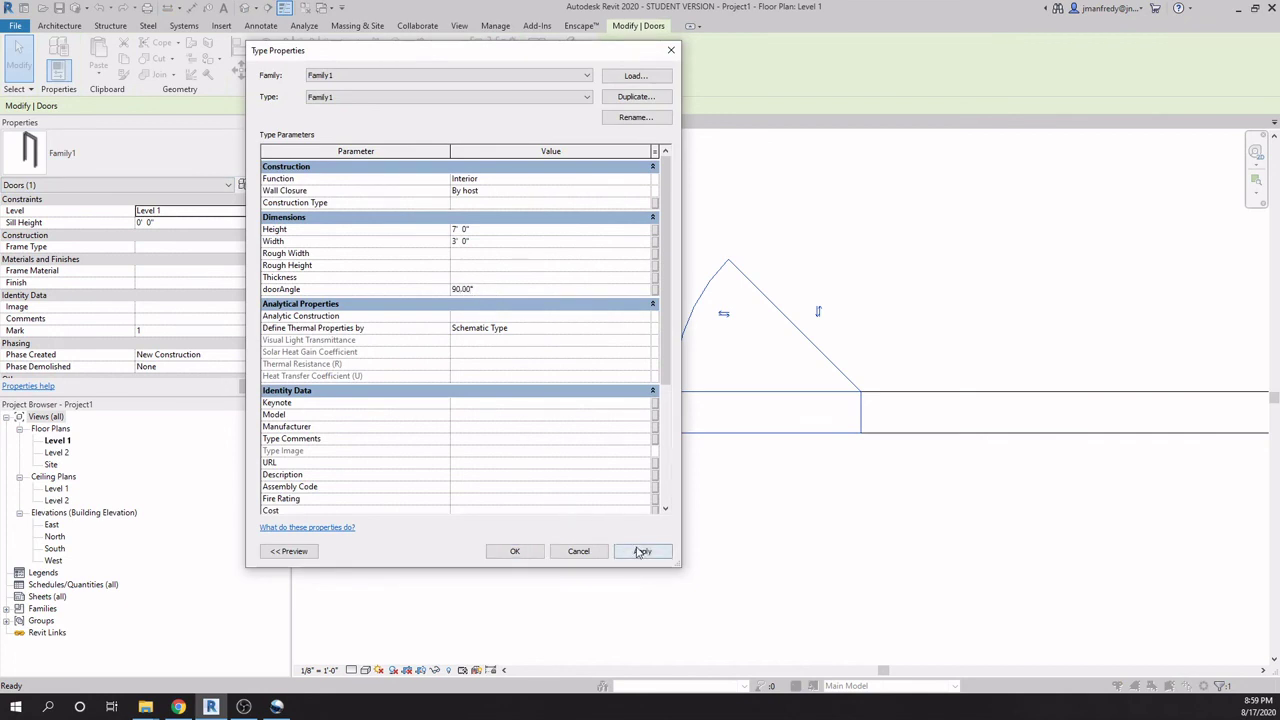
left_click(640, 551)
Set the door type's Width to 4' 0", apply it, and move the type properties dialog clear of the door.
left_click(485, 240)
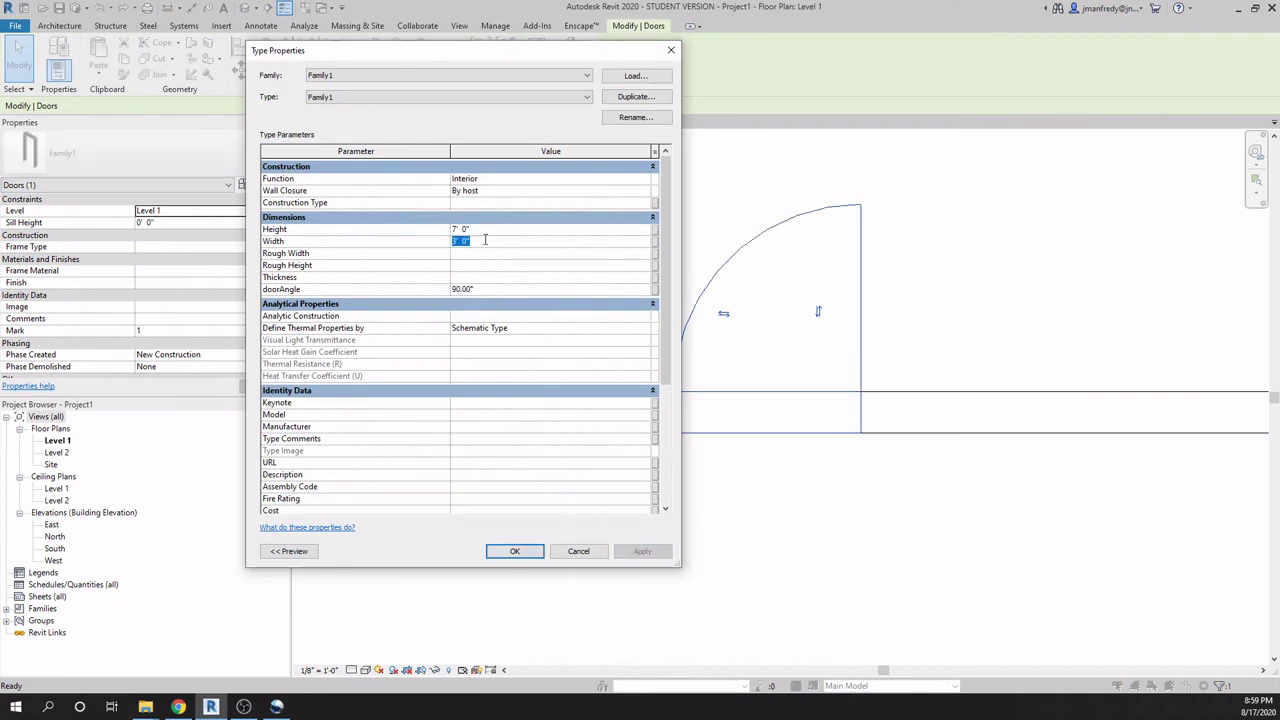
type("4")
left_click(642, 551)
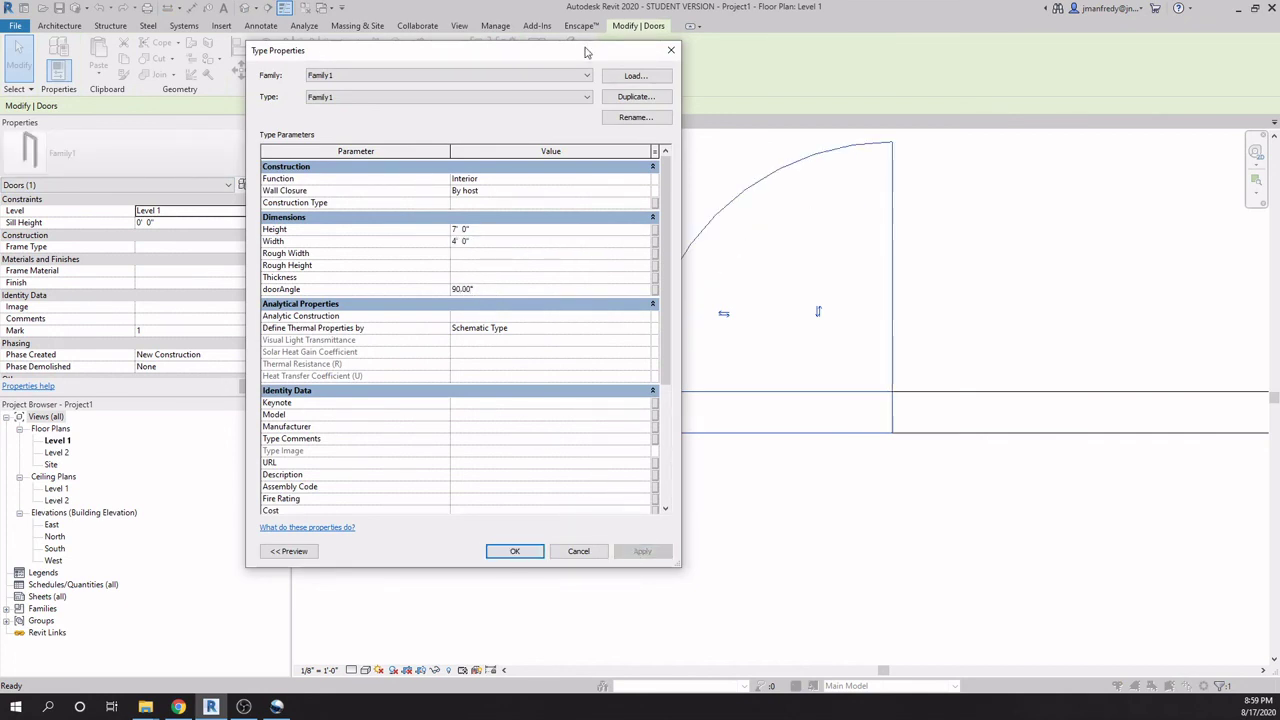
left_click_drag(586, 52, 458, 89)
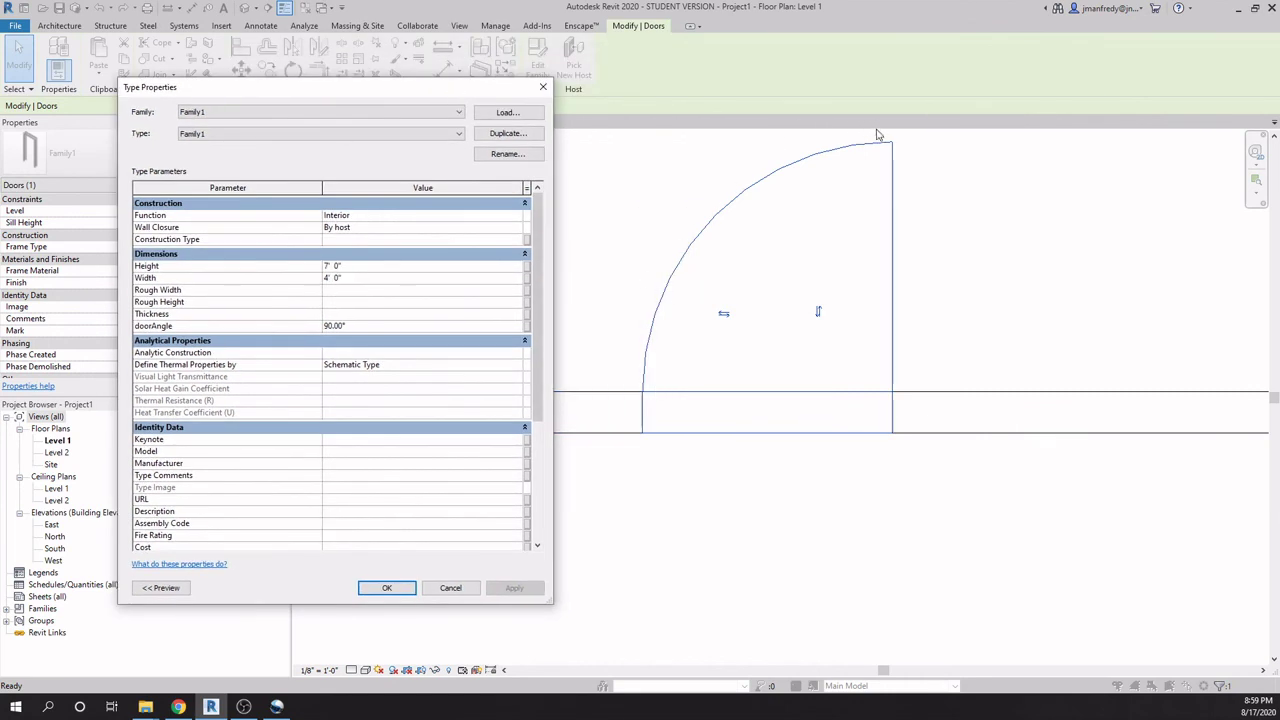
Set the door type's doorAngle to 45° and its Width to 3', apply both, and close the type properties.
left_click(384, 325)
type("45")
left_click(513, 589)
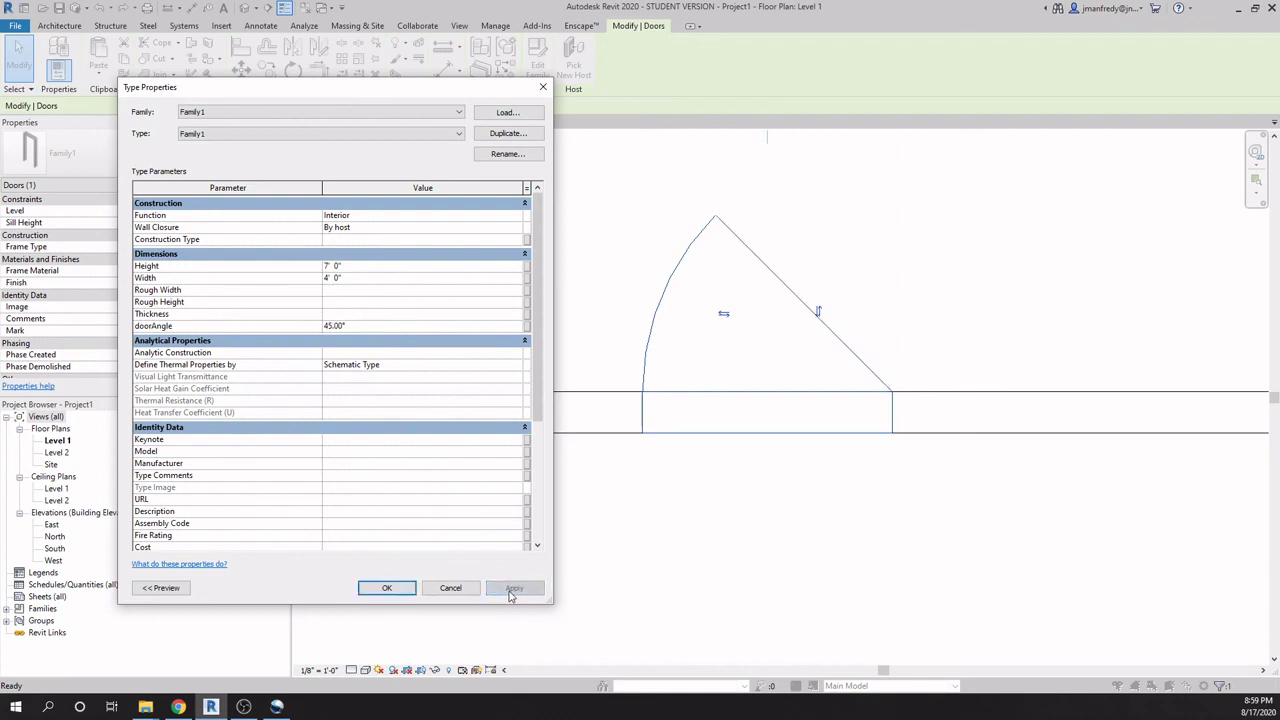
left_click(370, 279)
type("3")
key("Return")
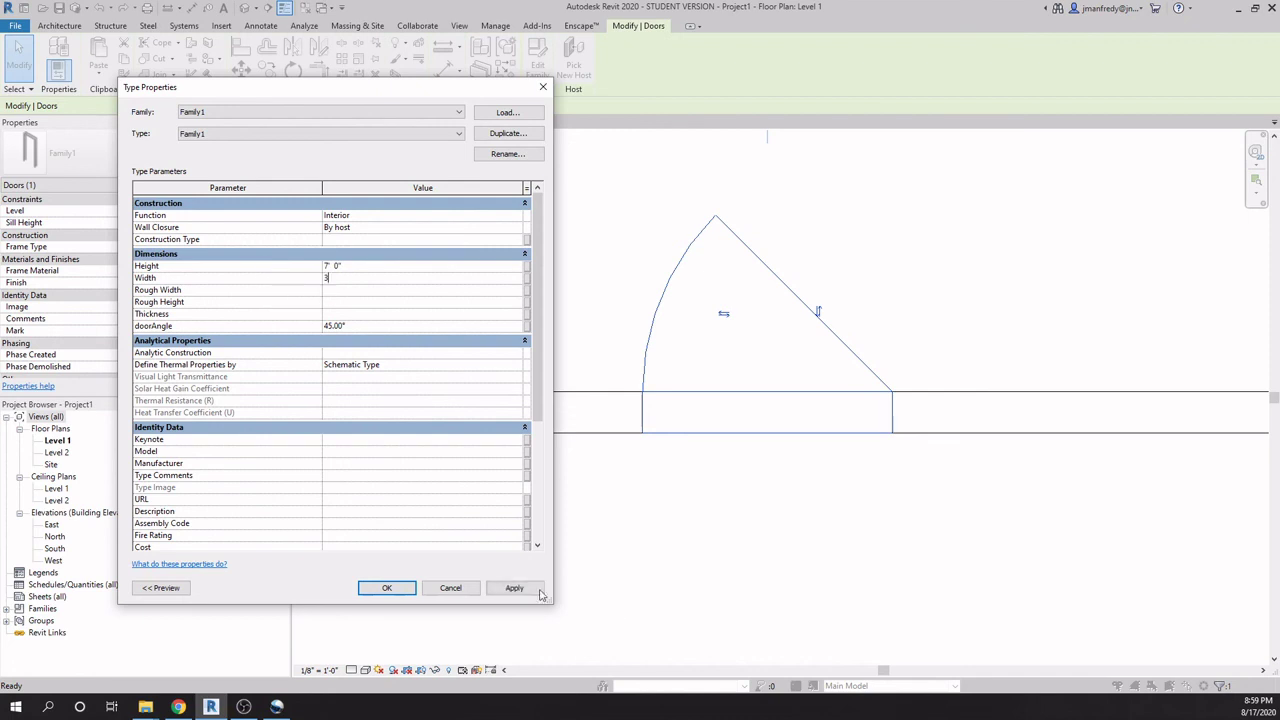
left_click(513, 588)
left_click(387, 588)
left_click(694, 521)
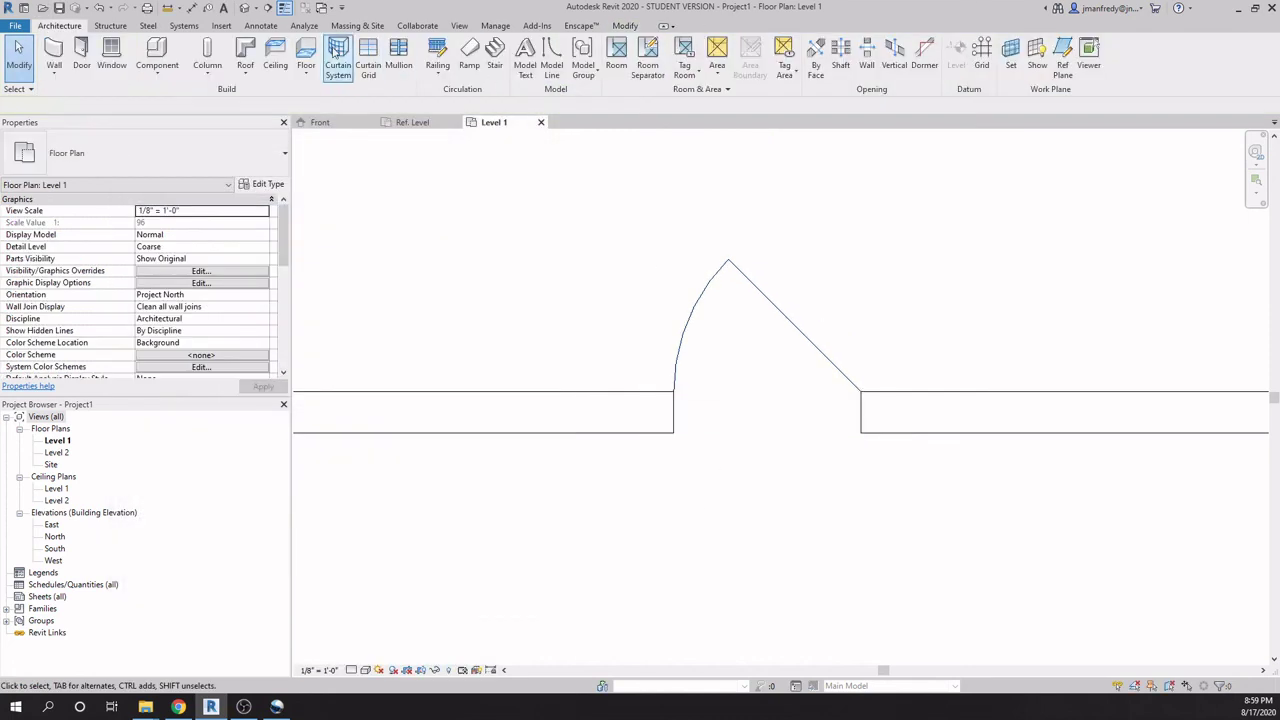
Inspect the door opening and frame in the default 3D view, close that view, and return to the Level 1 plan.
left_click(268, 8)
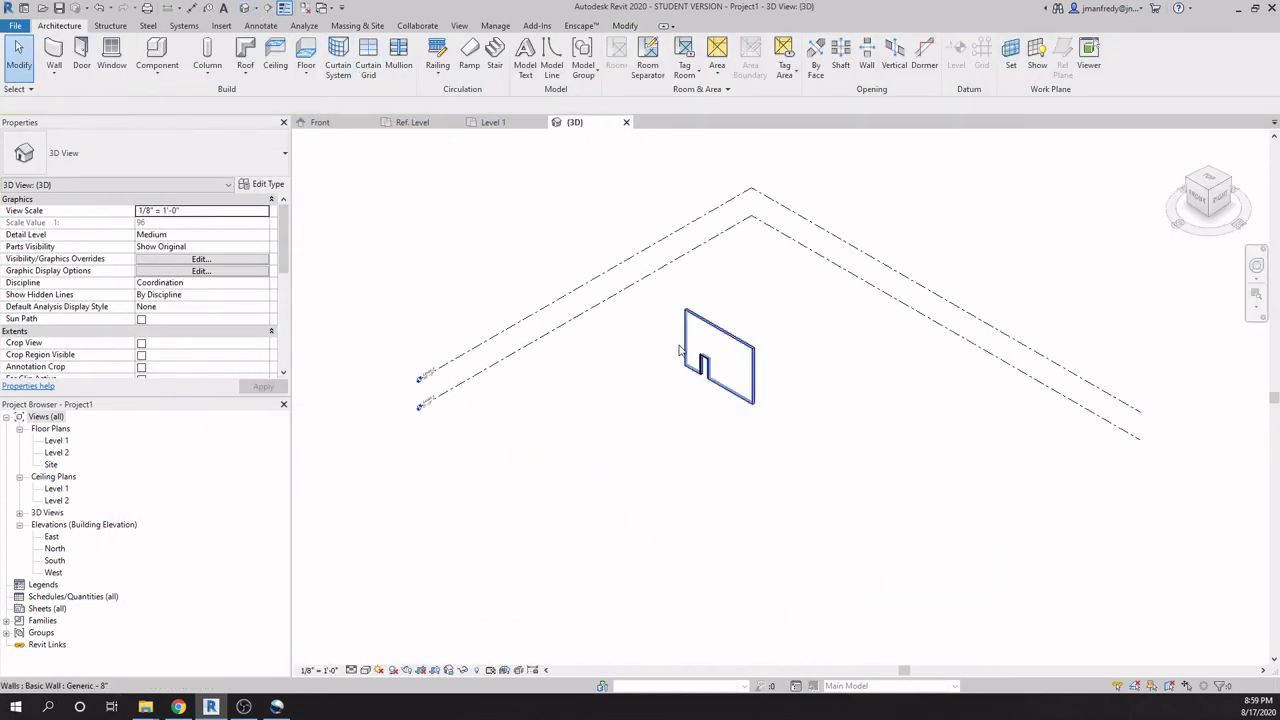
scroll(703, 365, "up", 6)
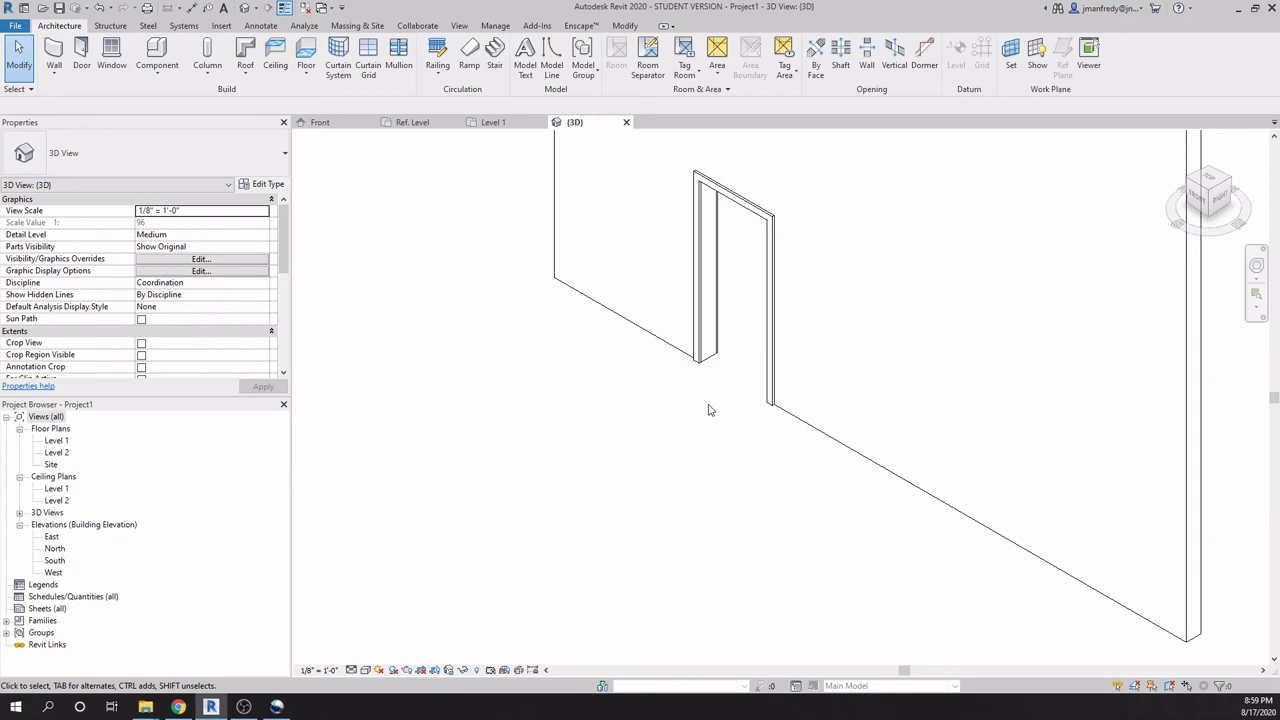
left_click(626, 122)
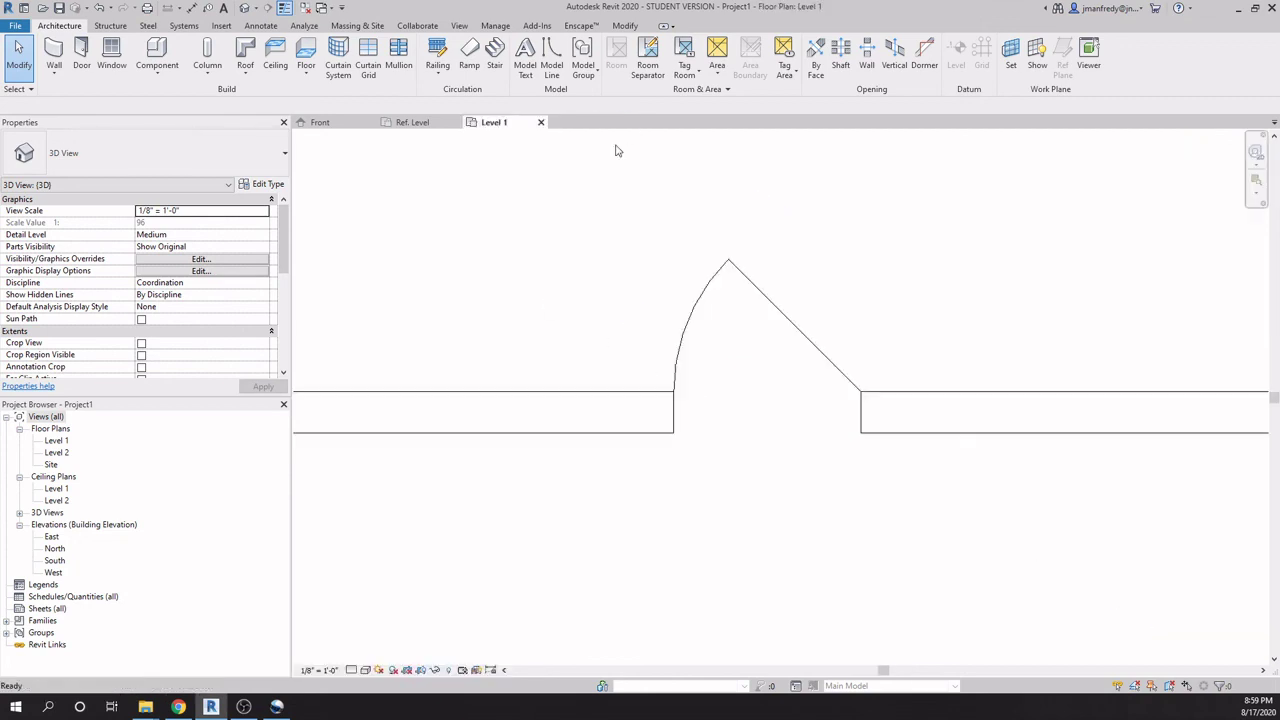
scroll(636, 352, "down", 1)
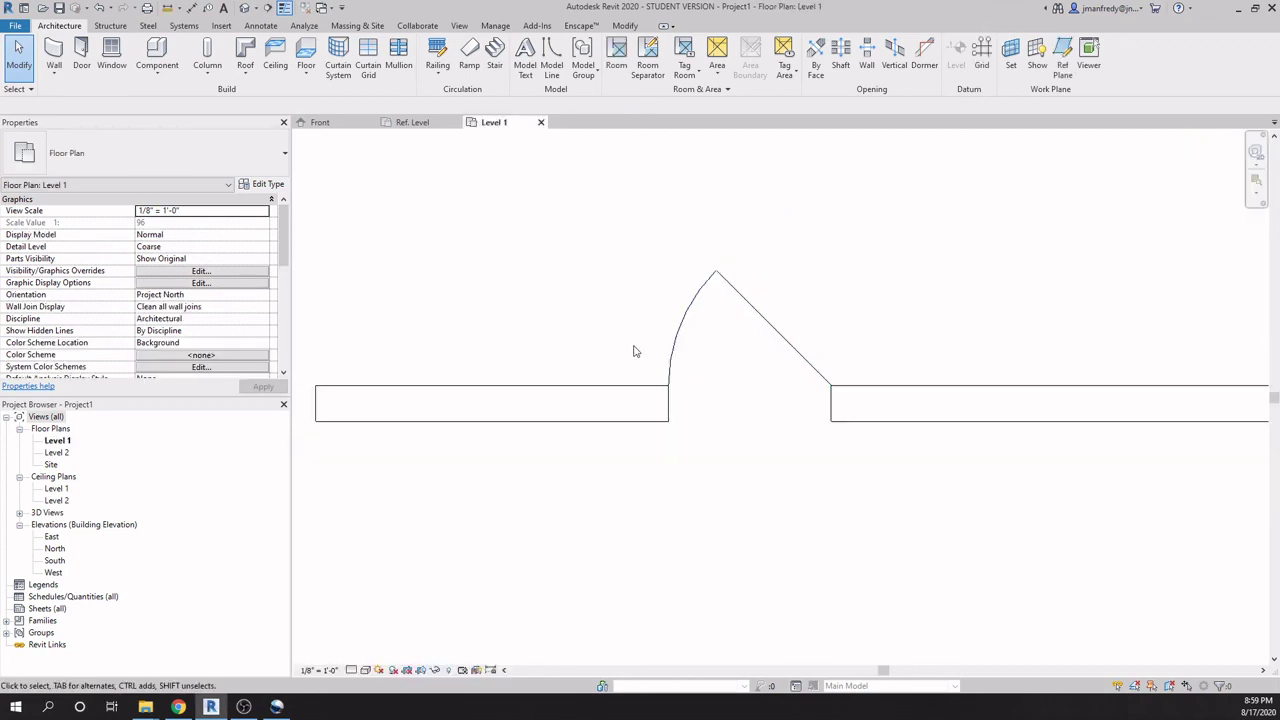
scroll(610, 371, "up", 1)
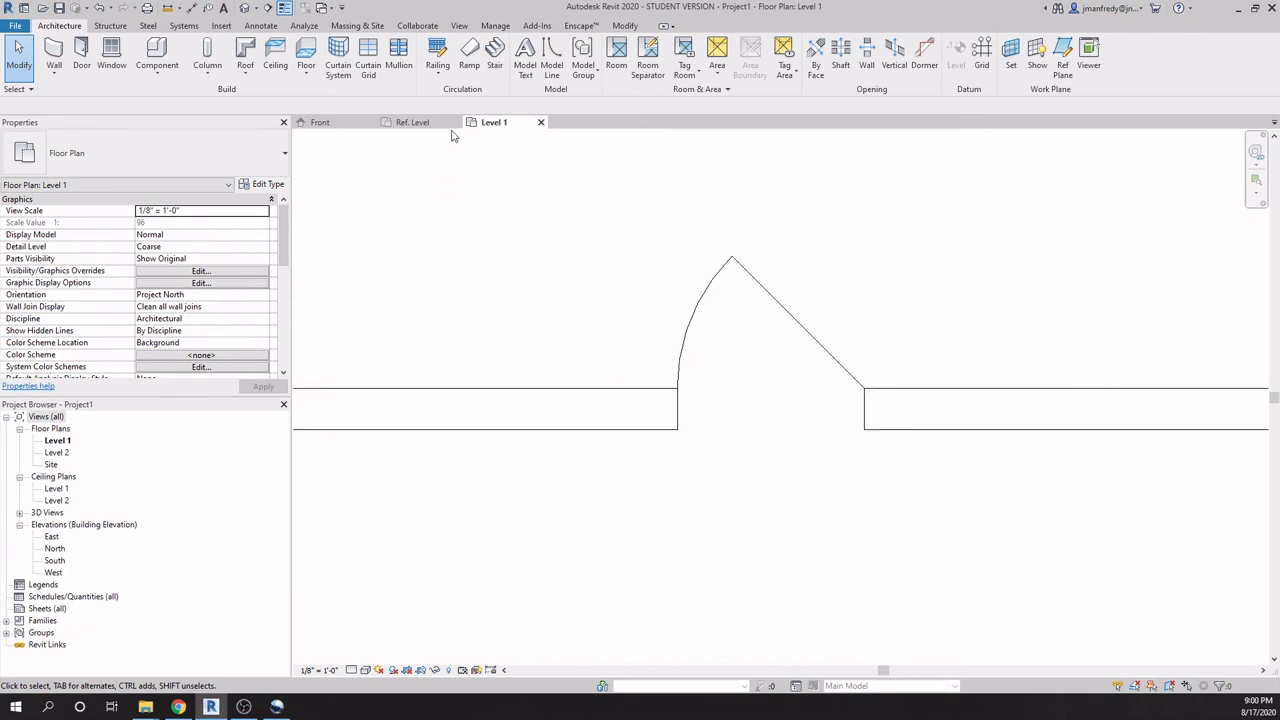
Set the Level 1 plan's detail level to Medium and examine where the door swing meets the frame.
left_click(352, 674)
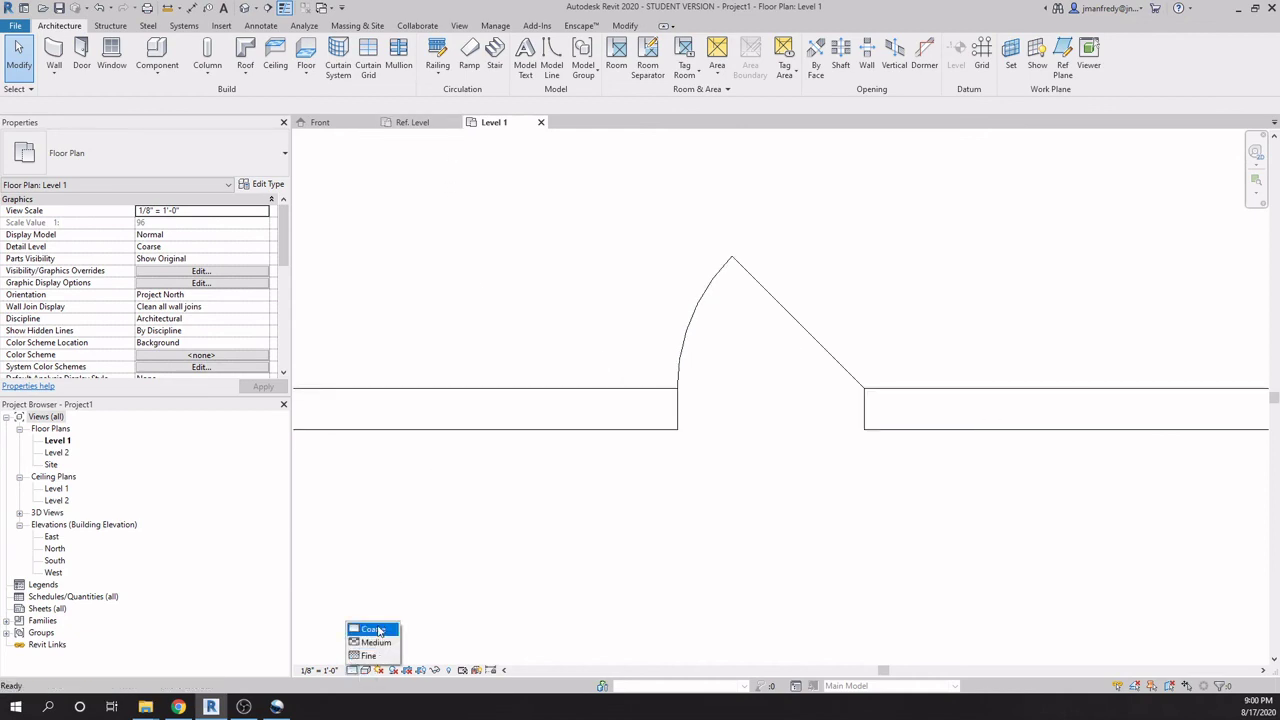
left_click(366, 641)
scroll(766, 411, "up", 8)
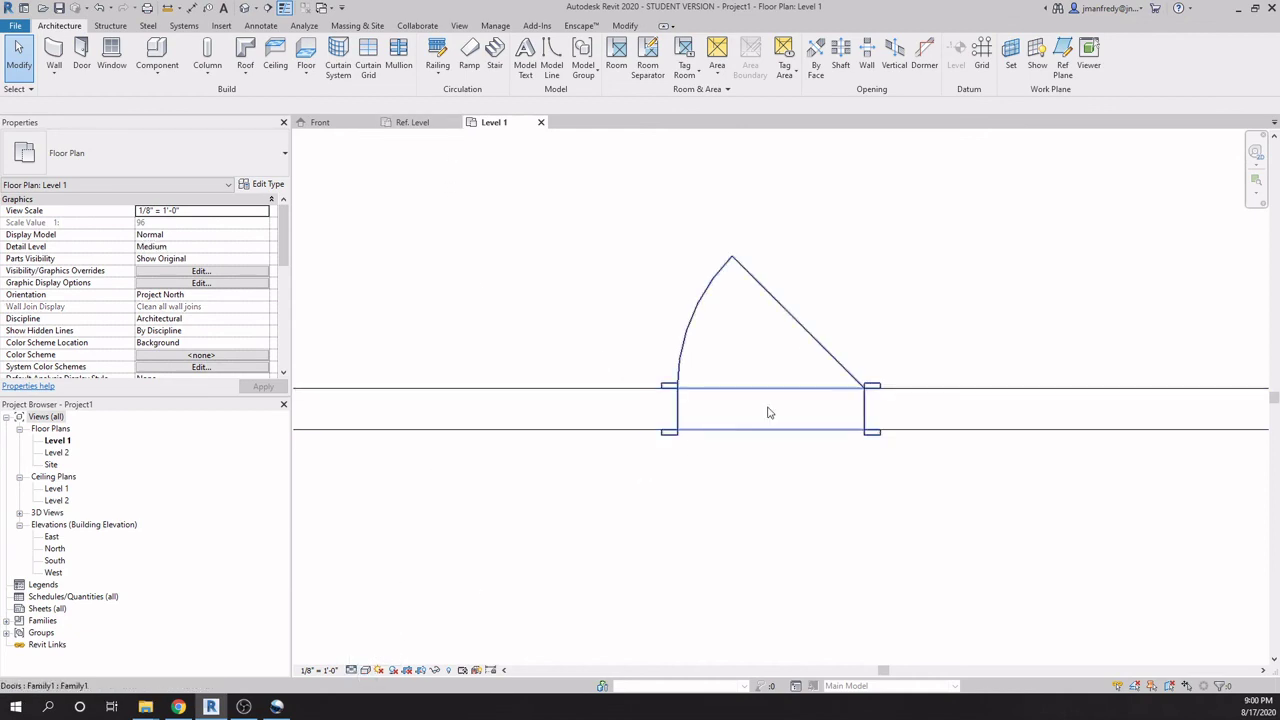
scroll(937, 381, "up", 4)
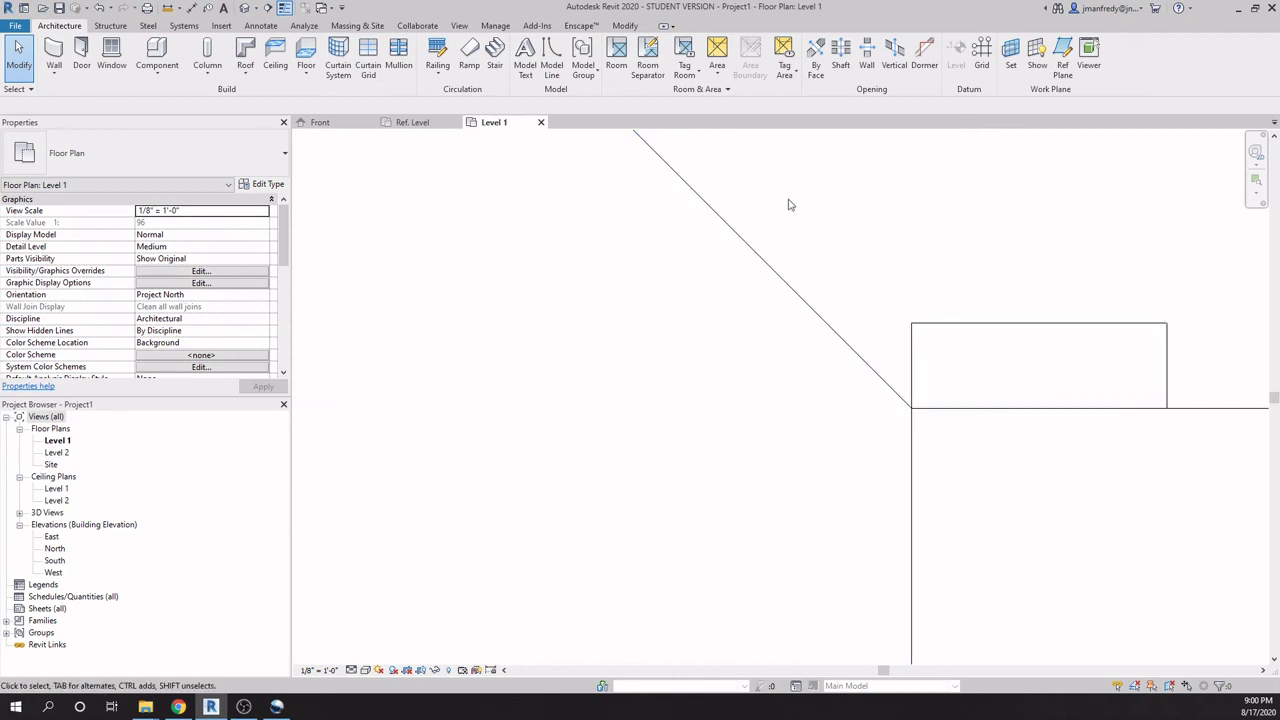
scroll(868, 302, "down", 5)
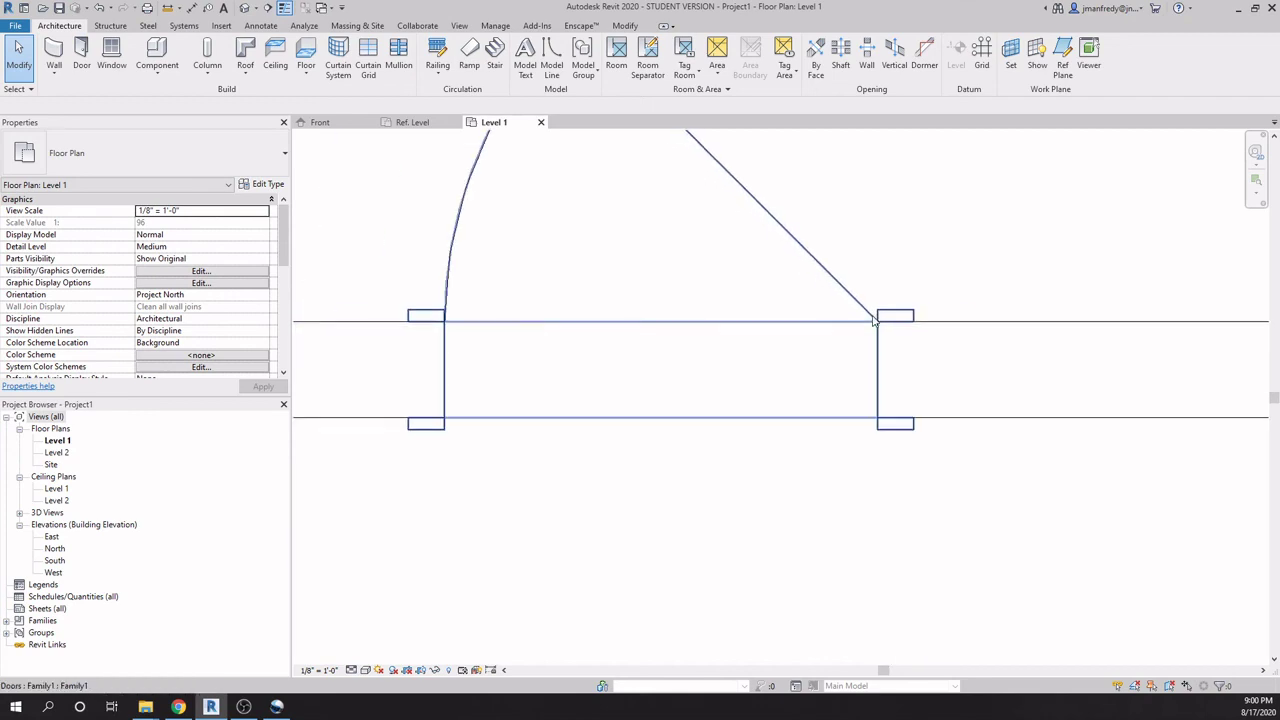
scroll(849, 408, "down", 1)
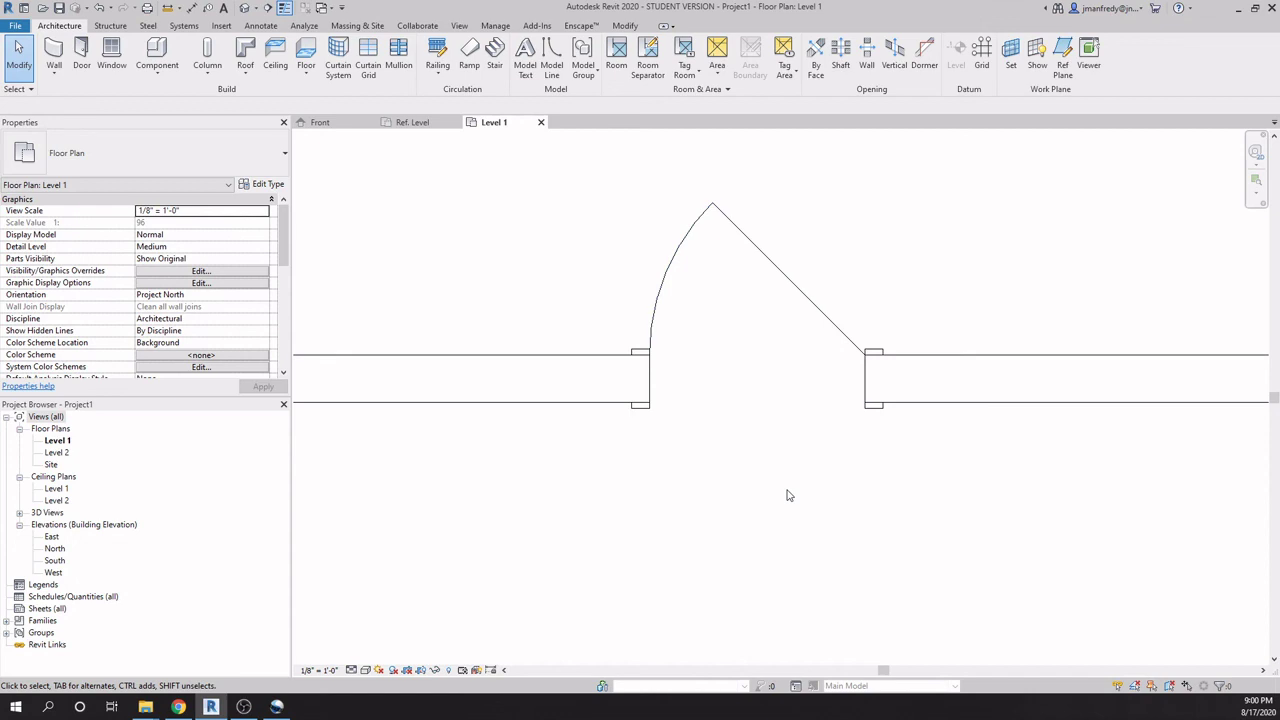
In the family's Ref. Level plan, temporarily isolate the Right reference plane and the exterior frame projection reference plane.
left_click(412, 122)
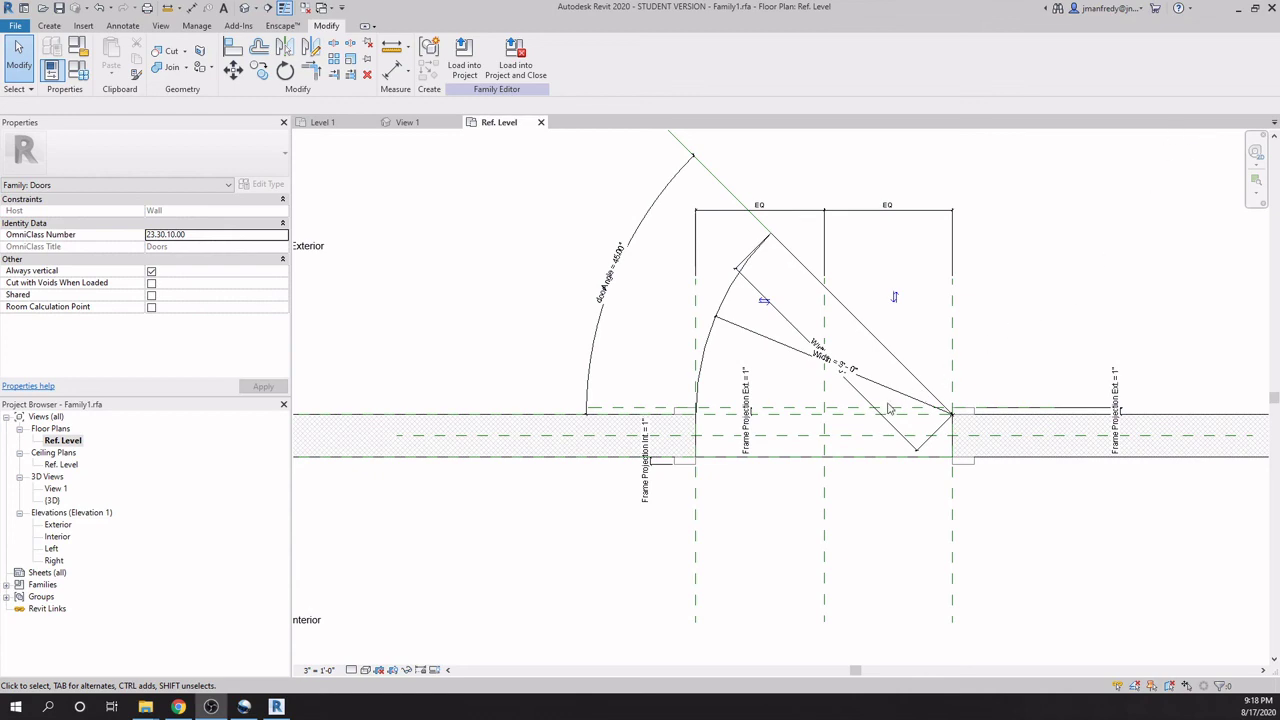
left_click(953, 363)
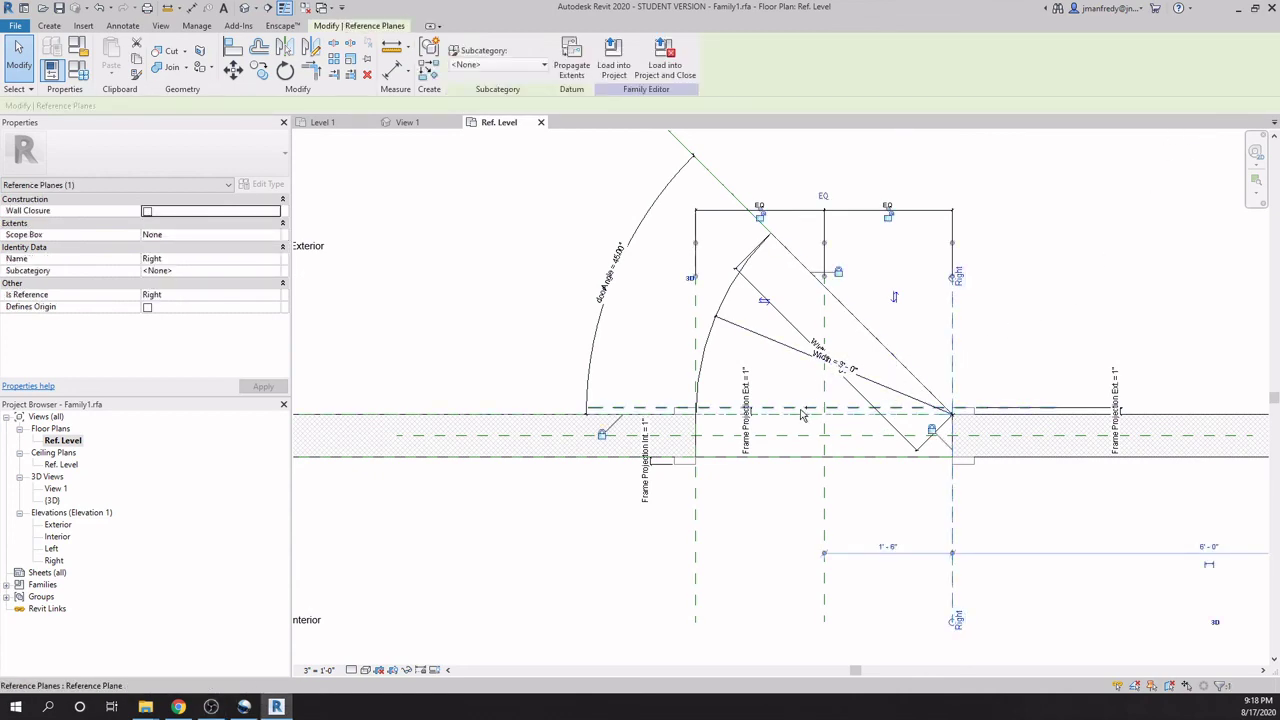
left_click(928, 408, "ctrl")
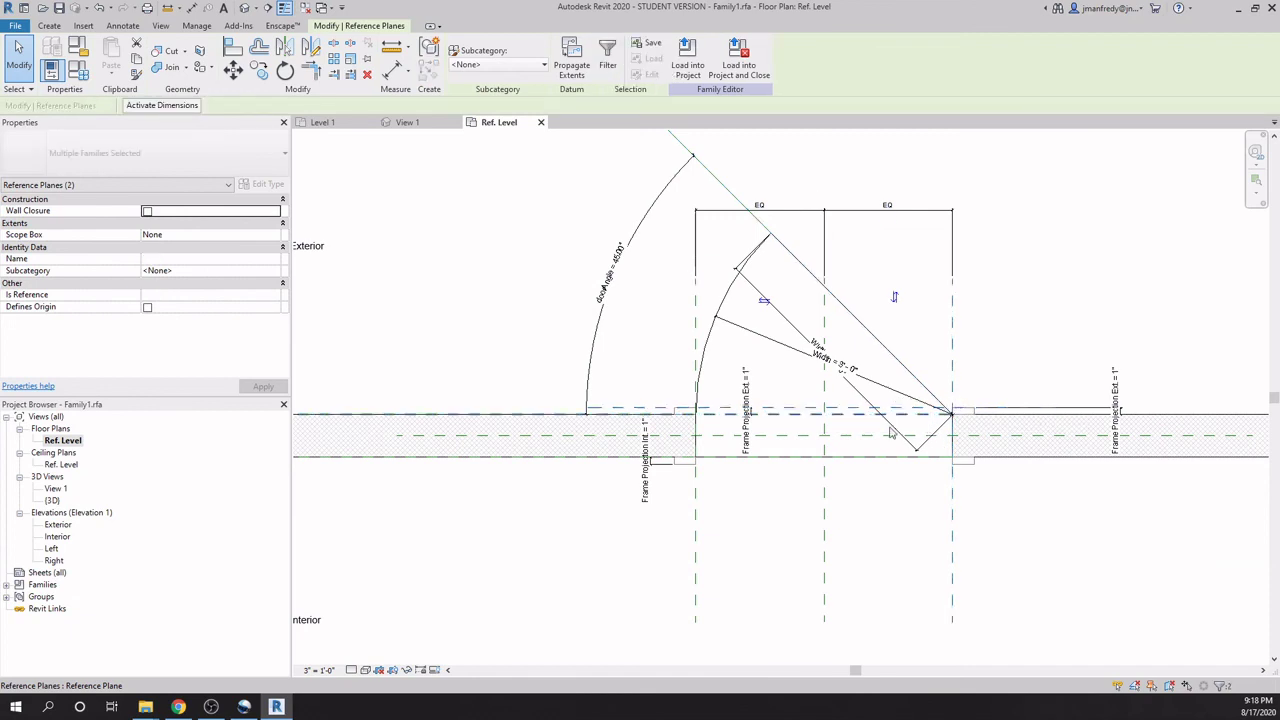
left_click(410, 669)
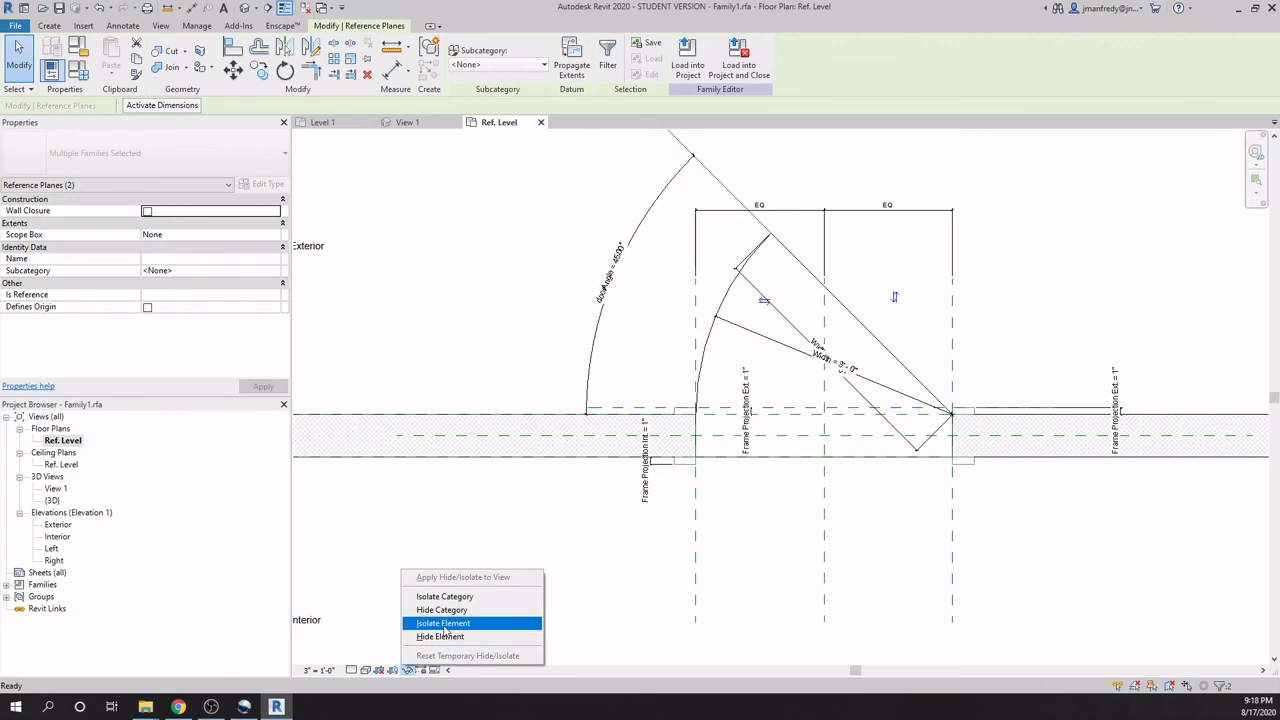
left_click(444, 624)
left_click(756, 547)
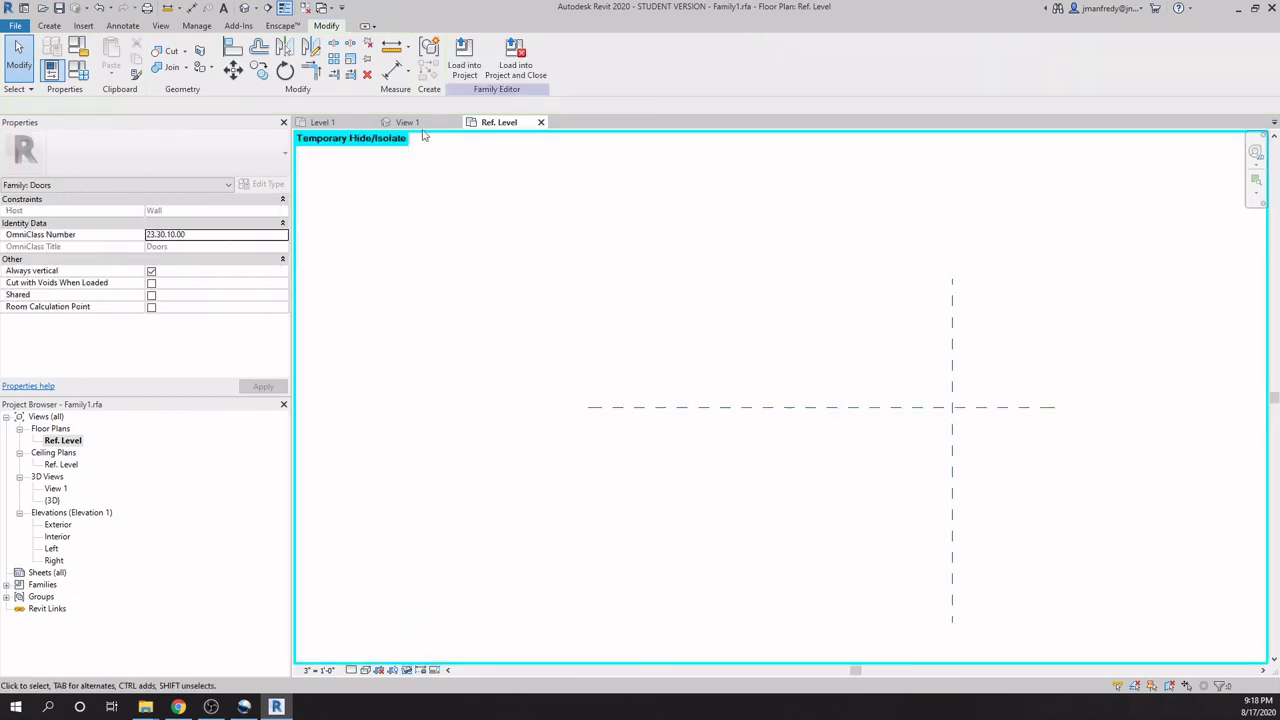
Draw a reference line about 4' 2" long at 140° from the intersection of the two isolated planes, toward the upper left.
left_click(50, 27)
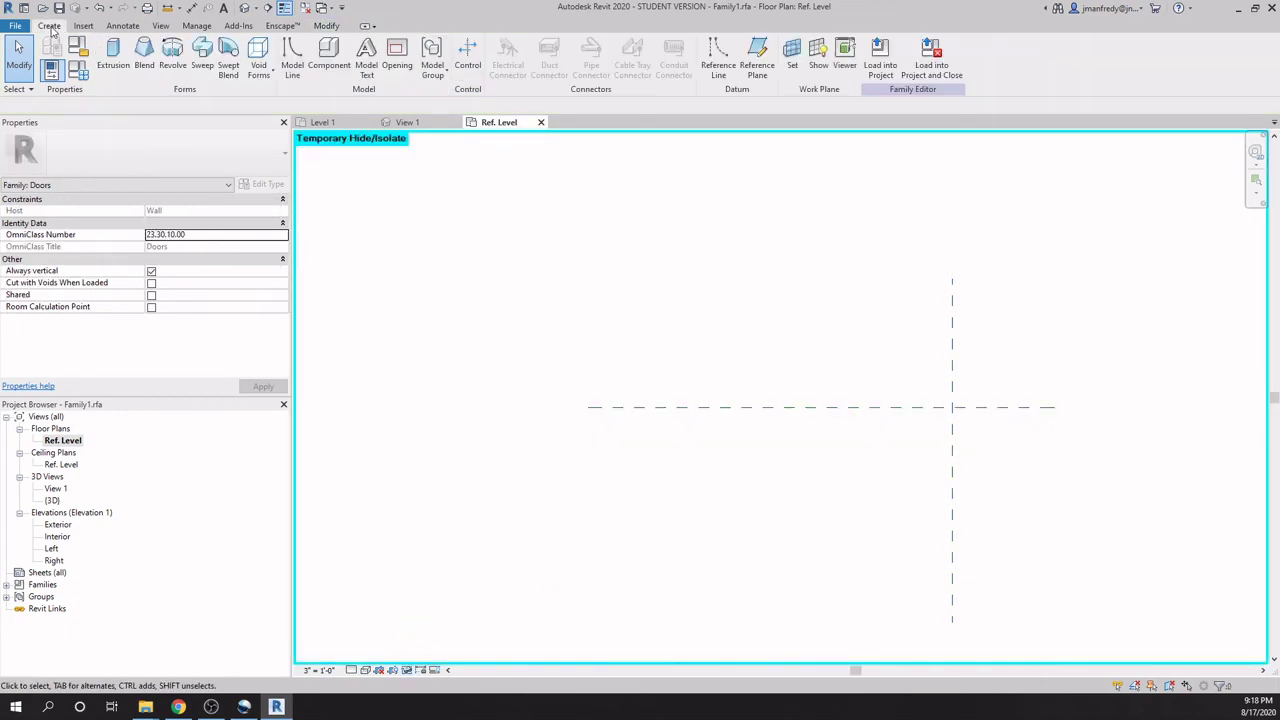
left_click(718, 55)
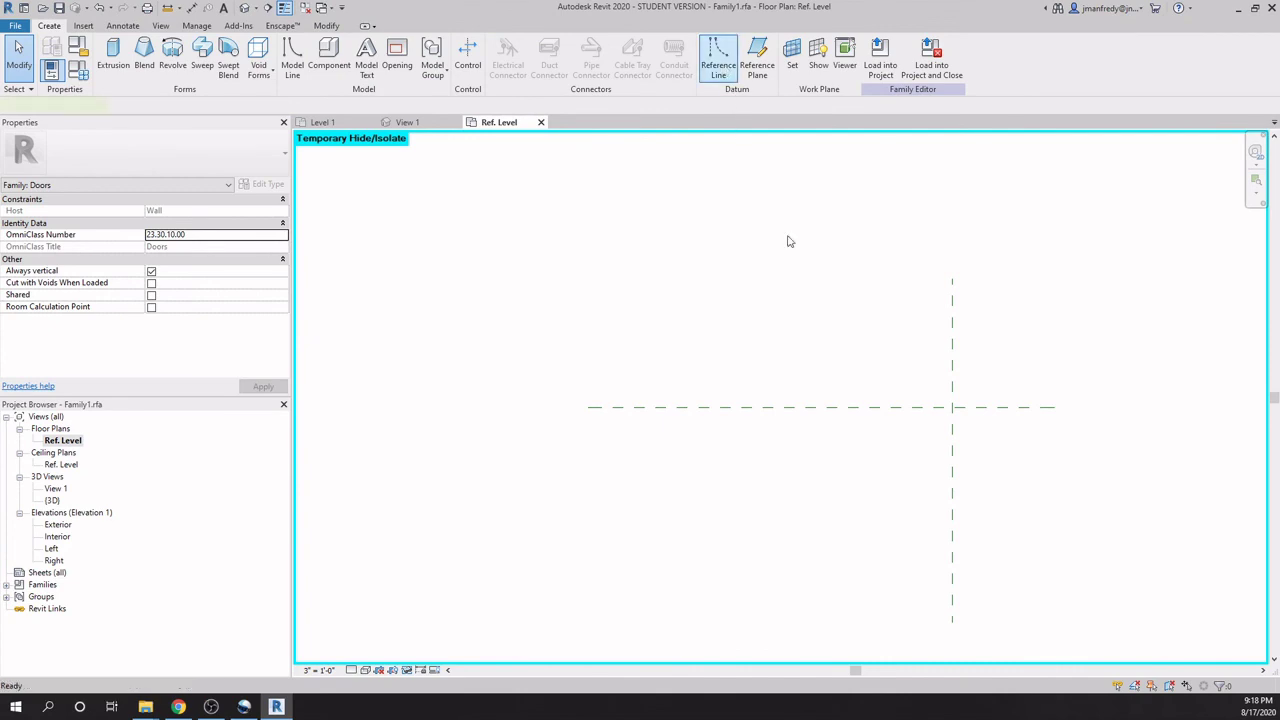
left_click(952, 407)
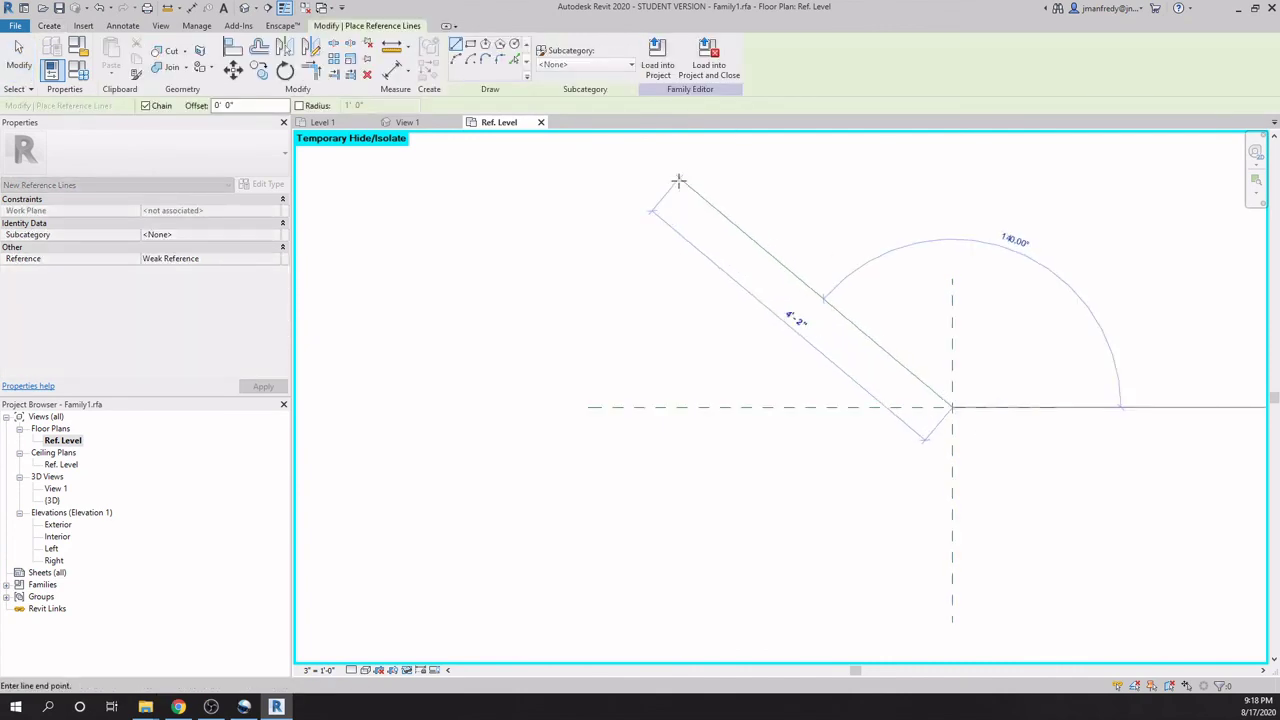
left_click(701, 188)
key("Escape")
key("Escape")
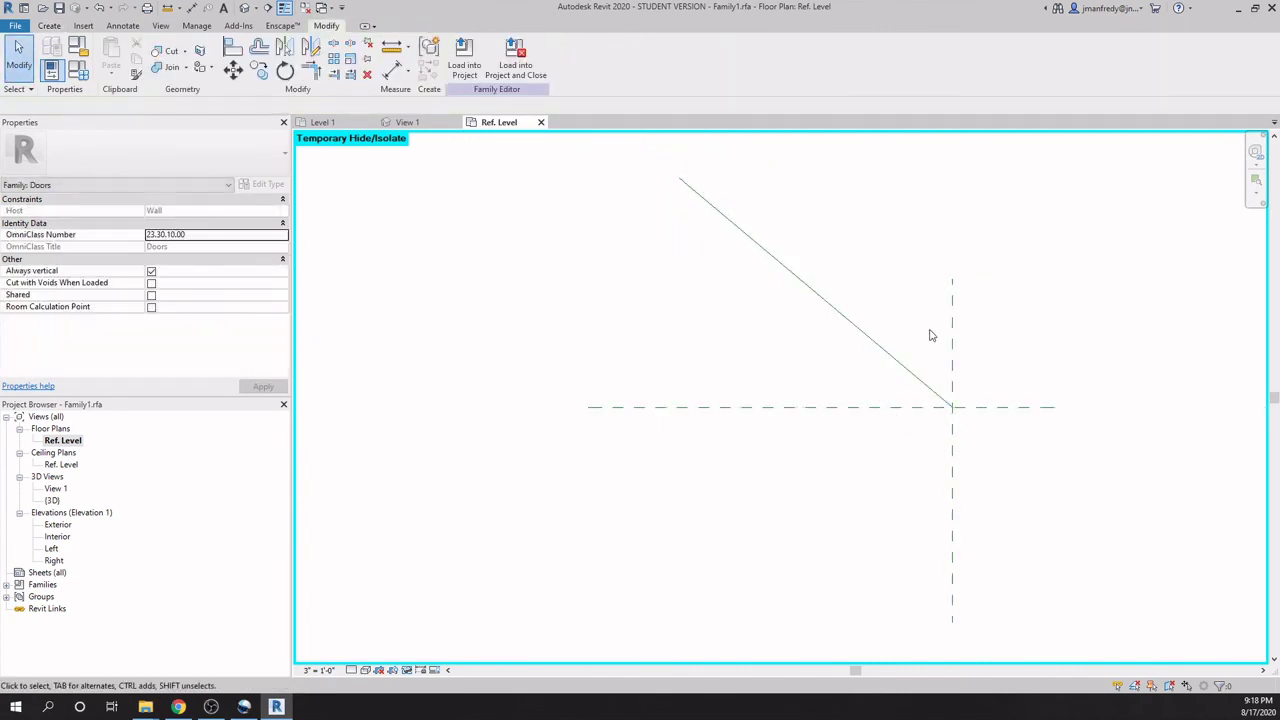
Align and lock the reference line's lower endpoint to the Right plane and to the horizontal reference plane.
key("a")
key("l")
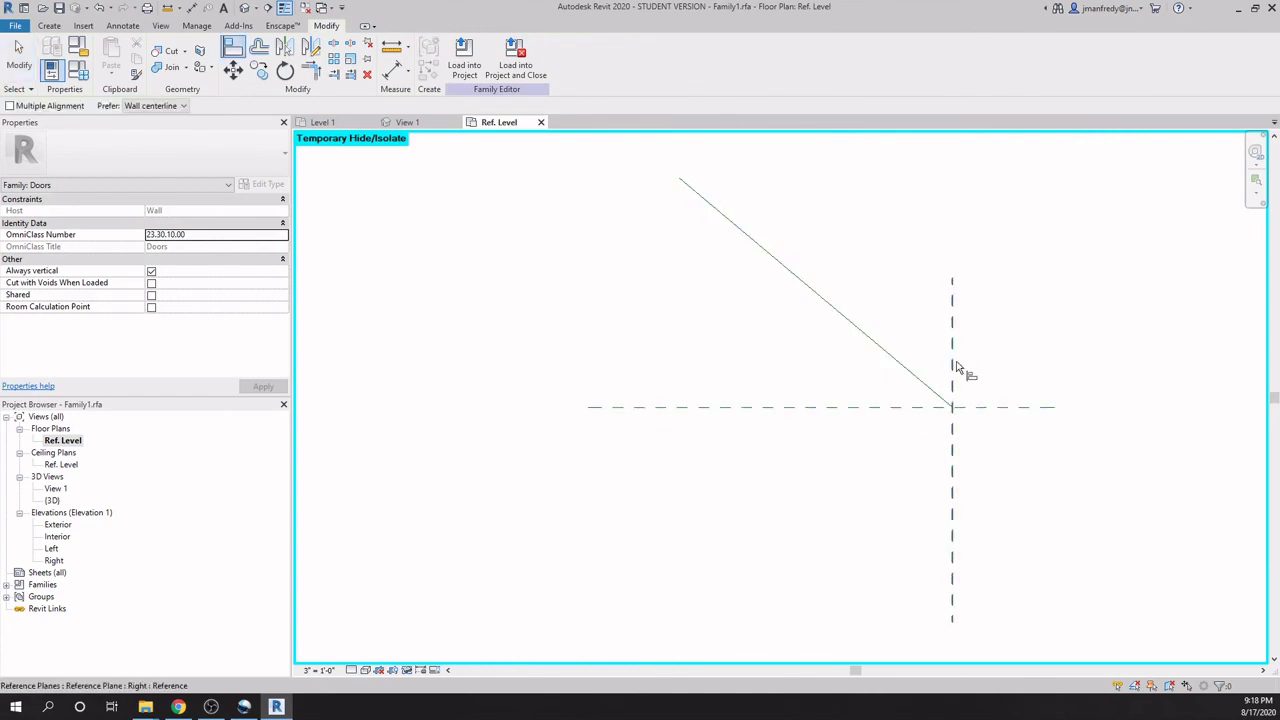
left_click(952, 380)
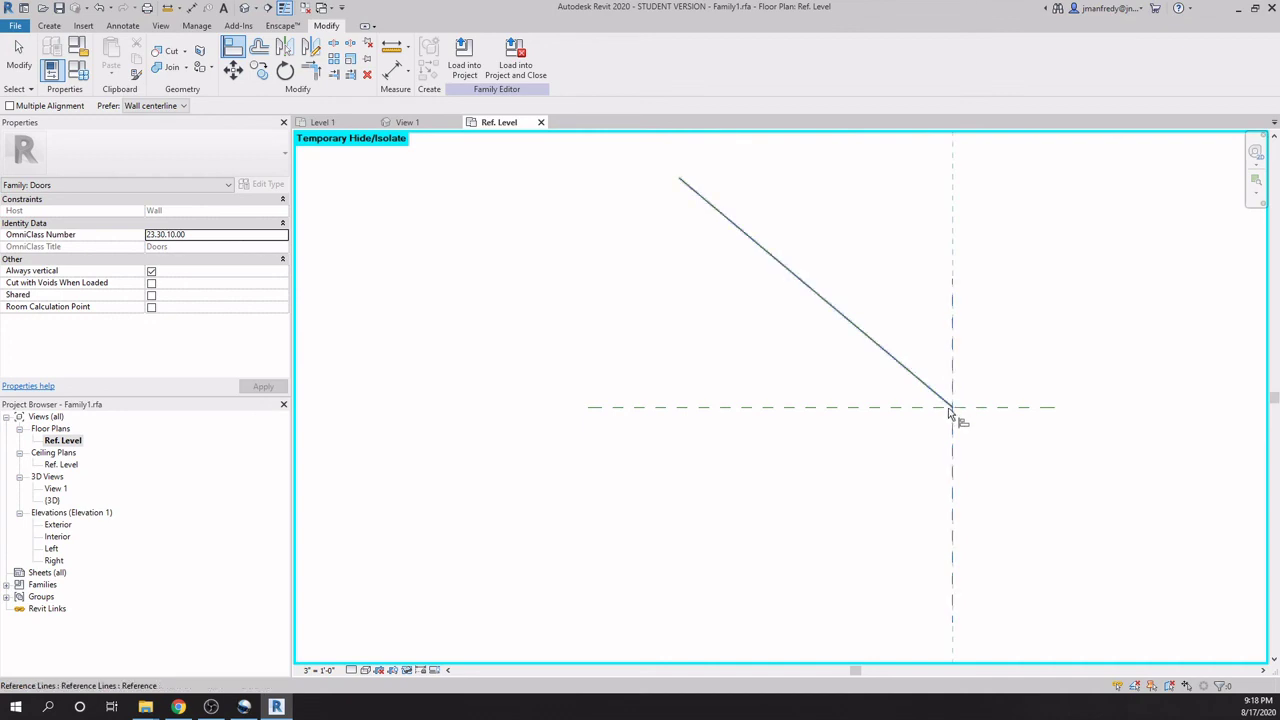
left_click(954, 408)
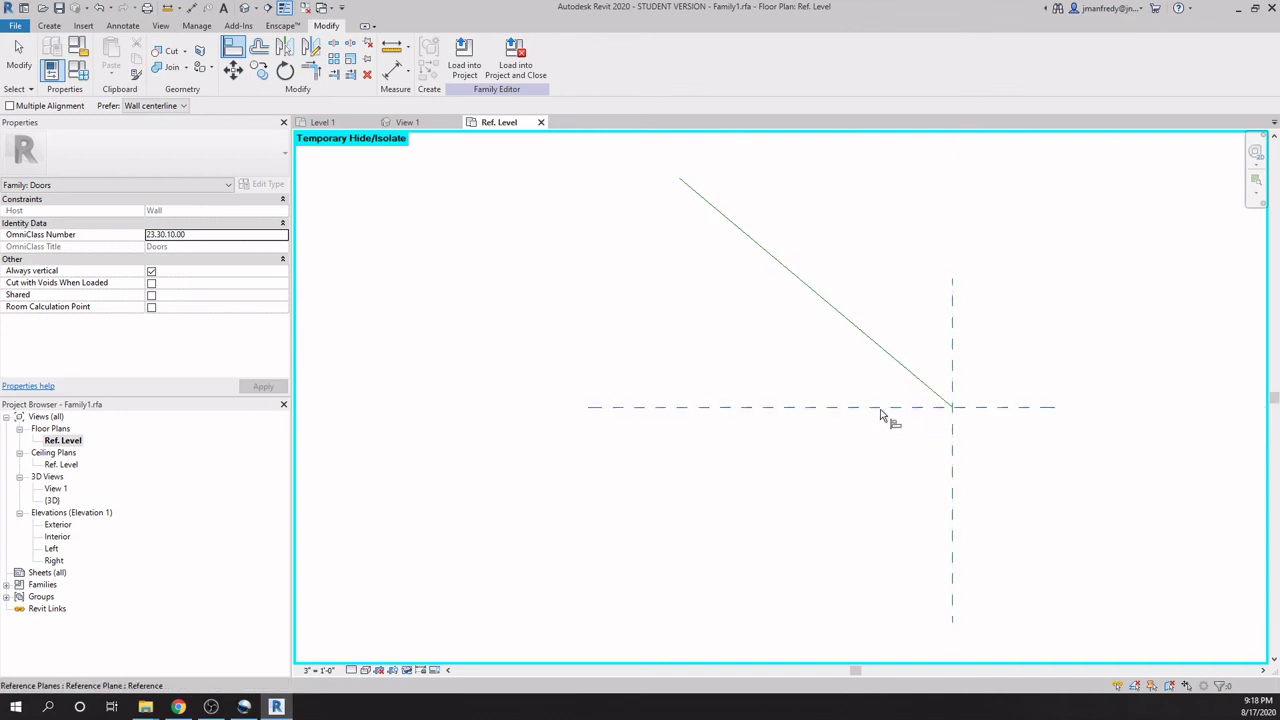
left_click(960, 408)
left_click(958, 410)
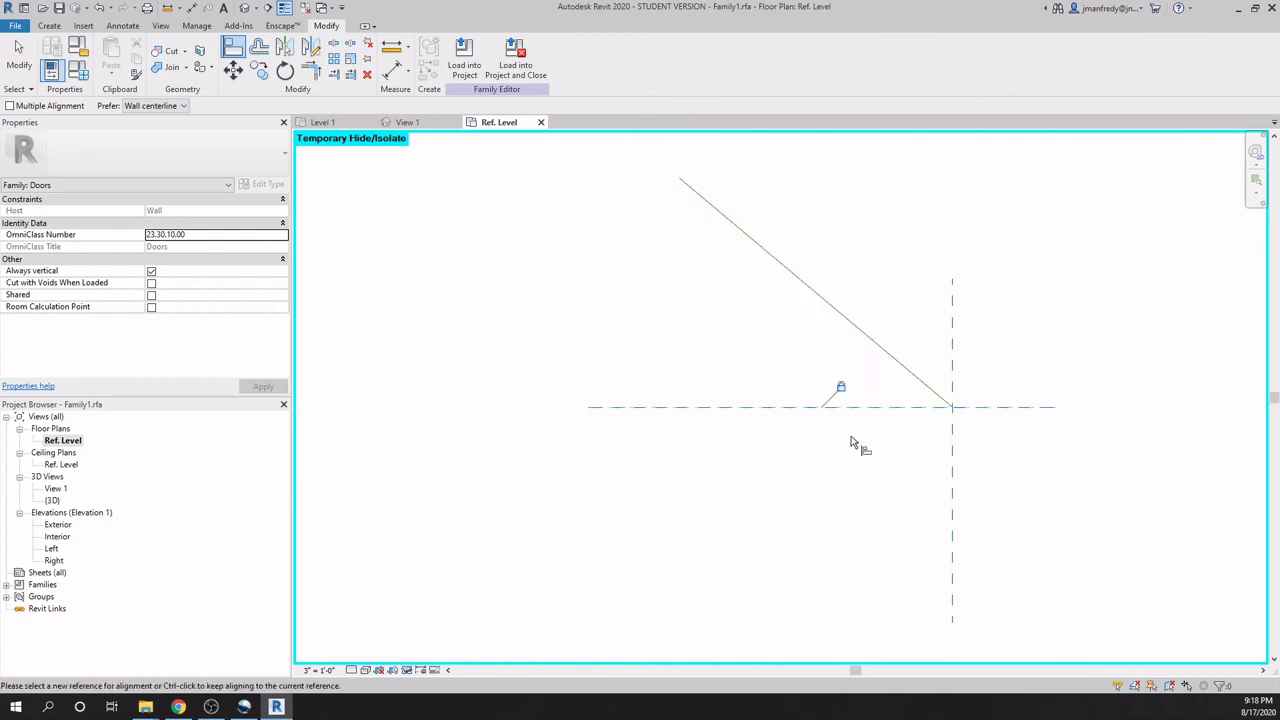
key("Escape")
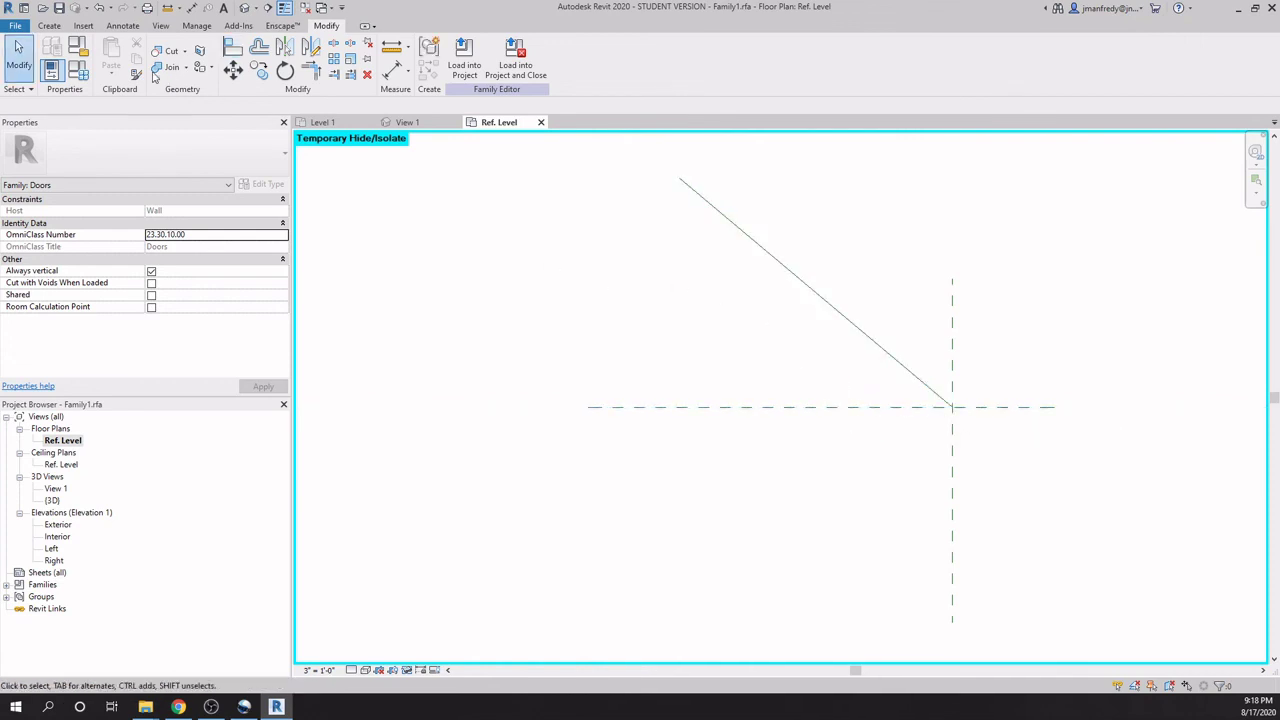
Set the work plane by picking the plane of the angled reference line.
left_click(49, 25)
left_click(792, 56)
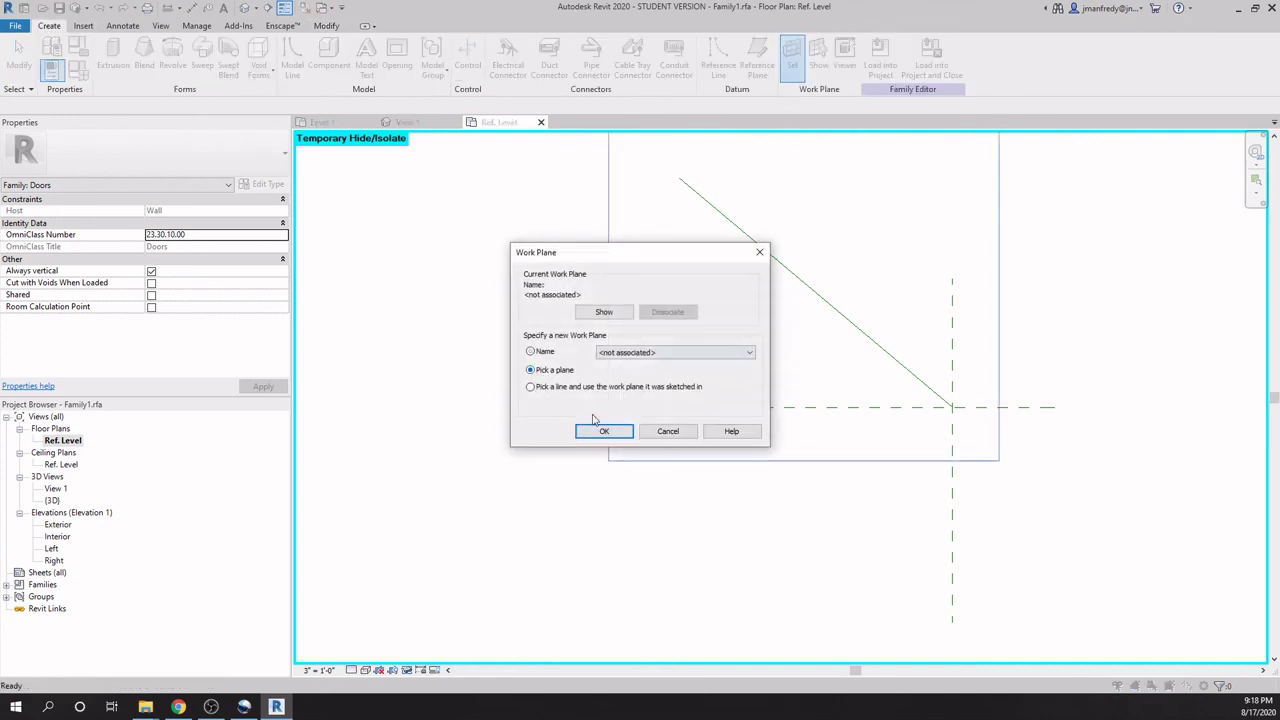
left_click(603, 431)
left_click(783, 267)
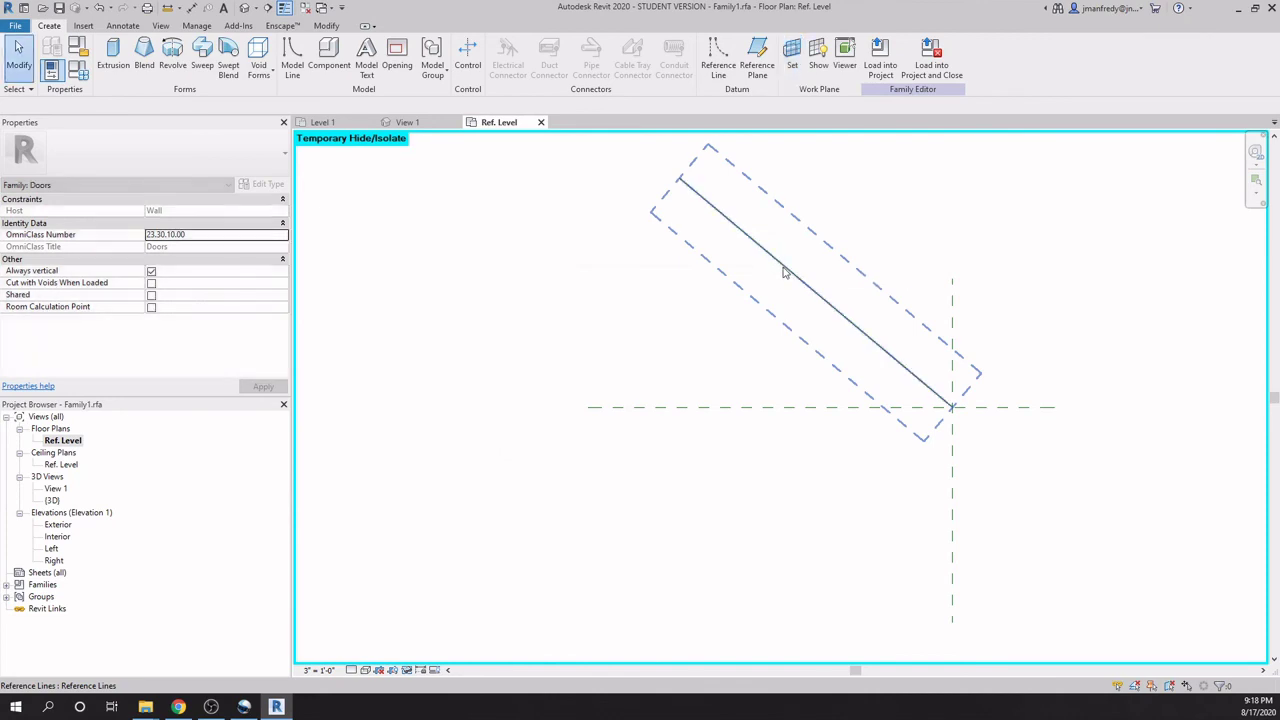
Draw a second reference line about 1' 1" long from the hinge intersection down-left at 45°.
left_click(718, 62)
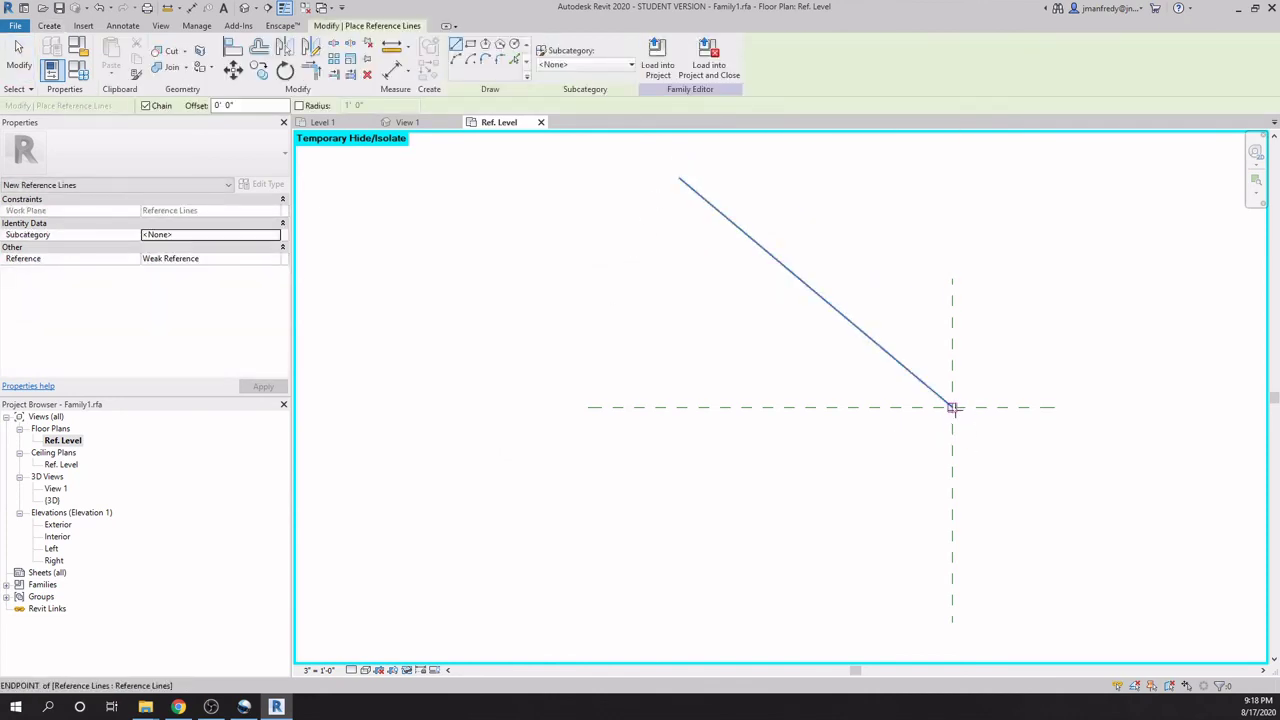
left_click(951, 406)
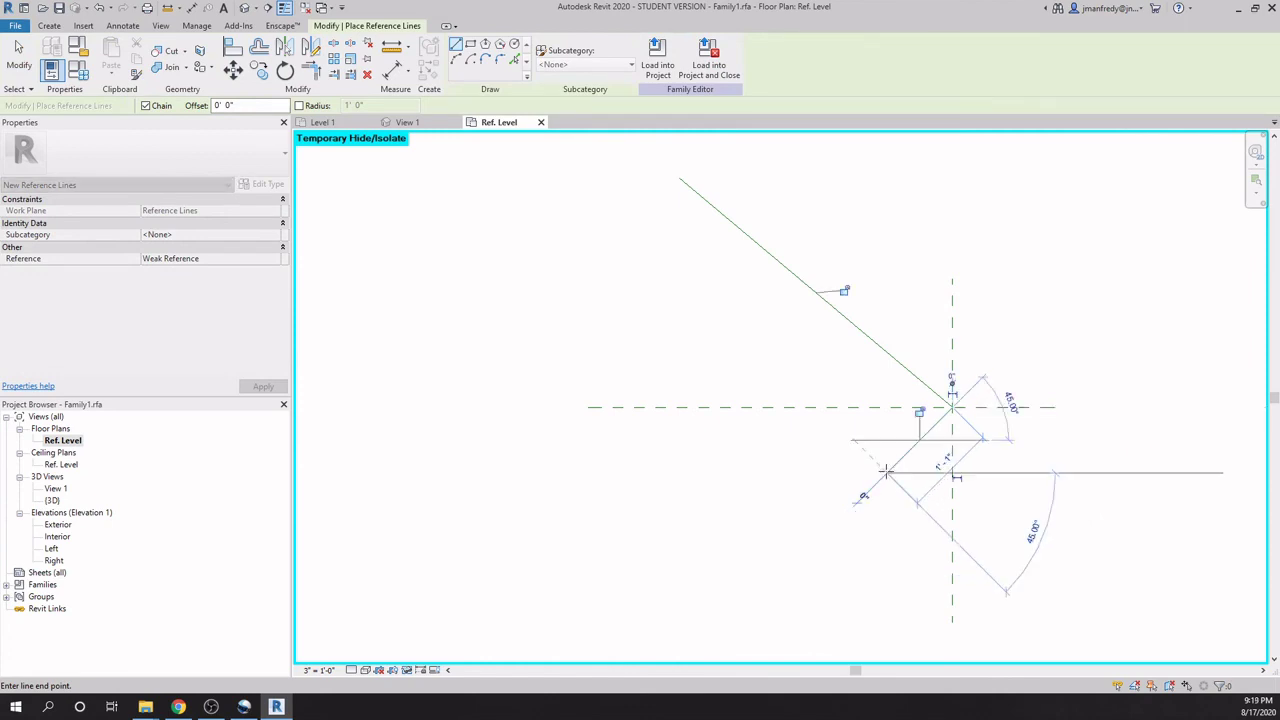
left_click(886, 471)
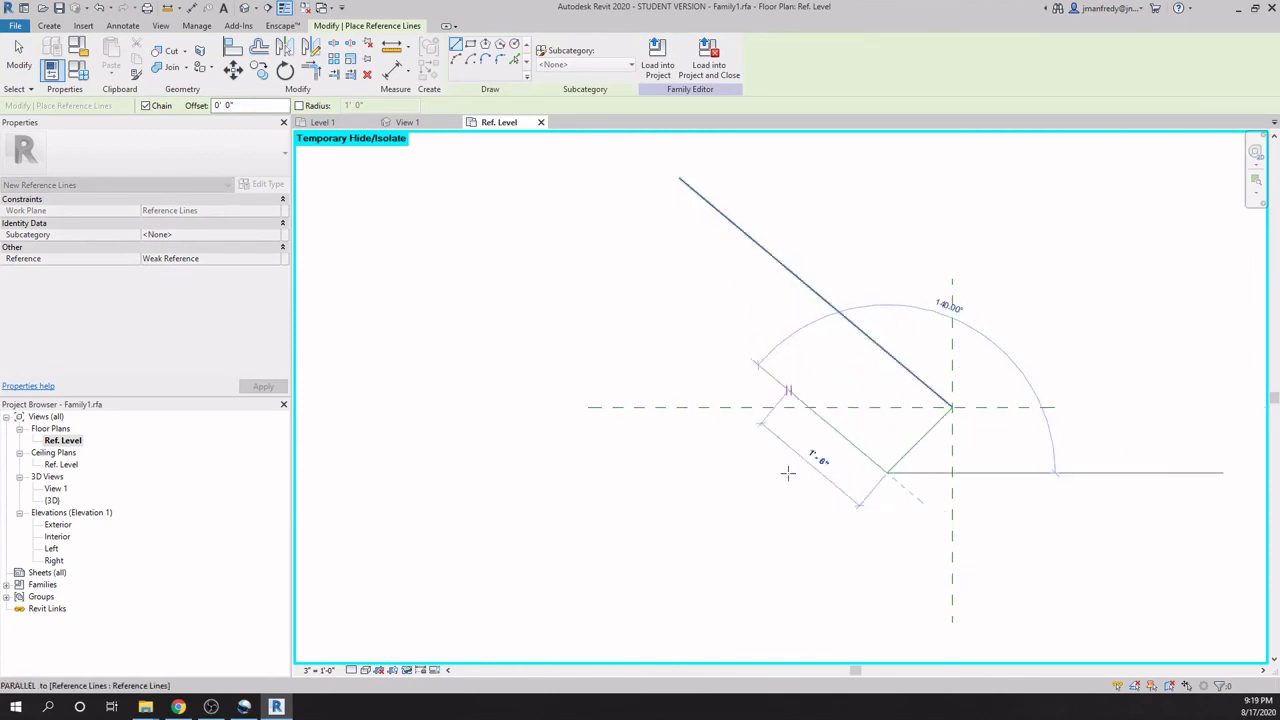
key("Escape")
key("Escape")
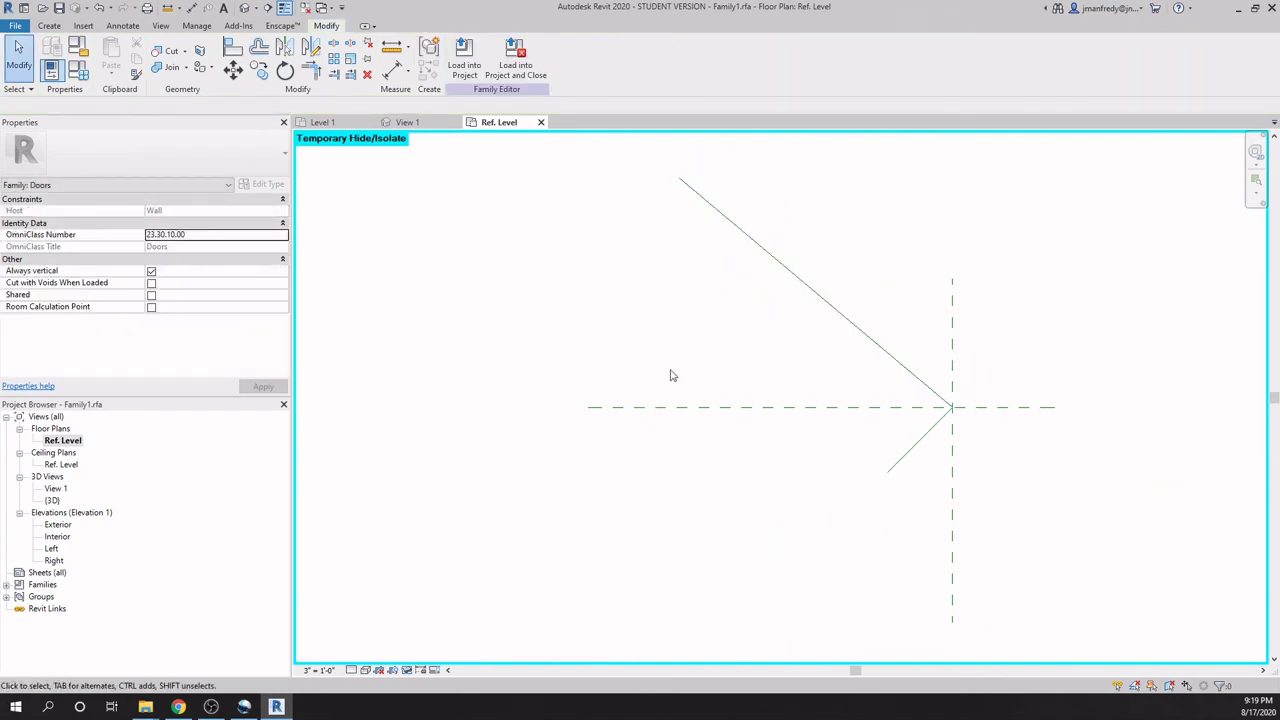
Add an angular dimension between the horizontal reference plane and the long angled reference line.
left_click(131, 28)
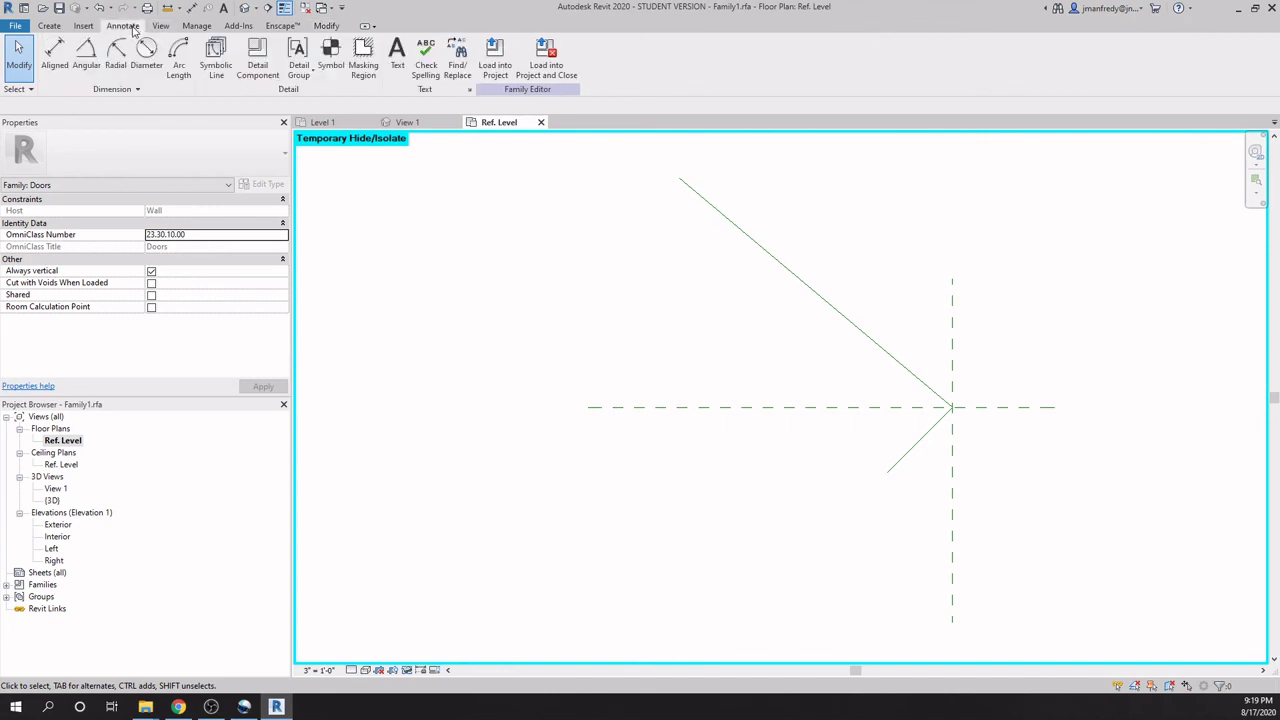
left_click(86, 50)
left_click(629, 406)
left_click(705, 200)
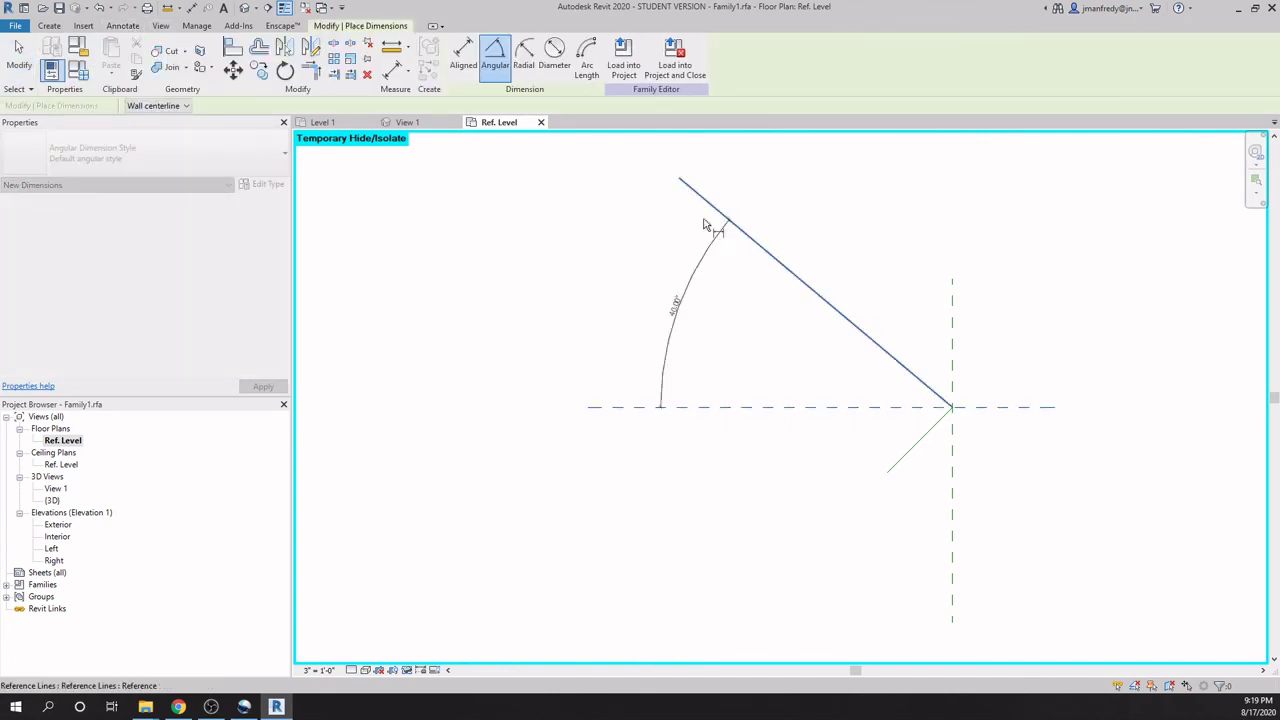
left_click(560, 235)
middle_click_drag(628, 249, 663, 286)
key("Escape")
key("Escape")
Label the new angular dimension with the doorAngle parameter.
left_click(612, 230)
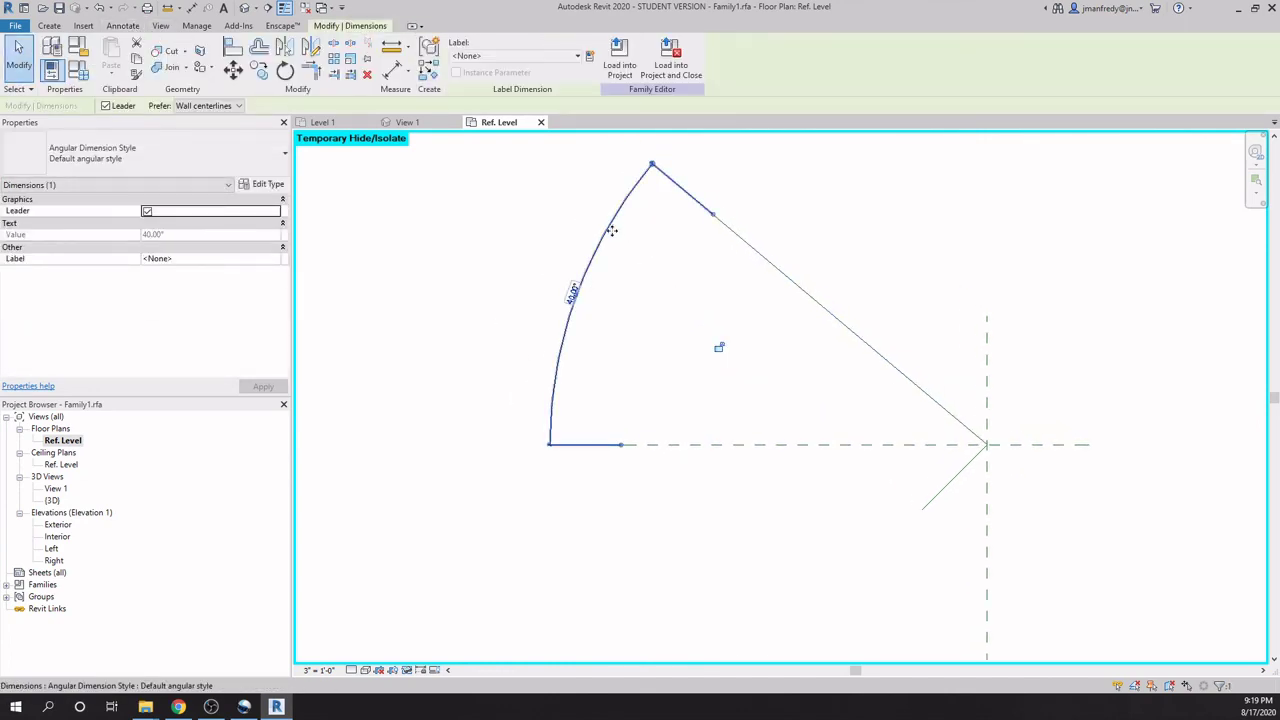
left_click(540, 56)
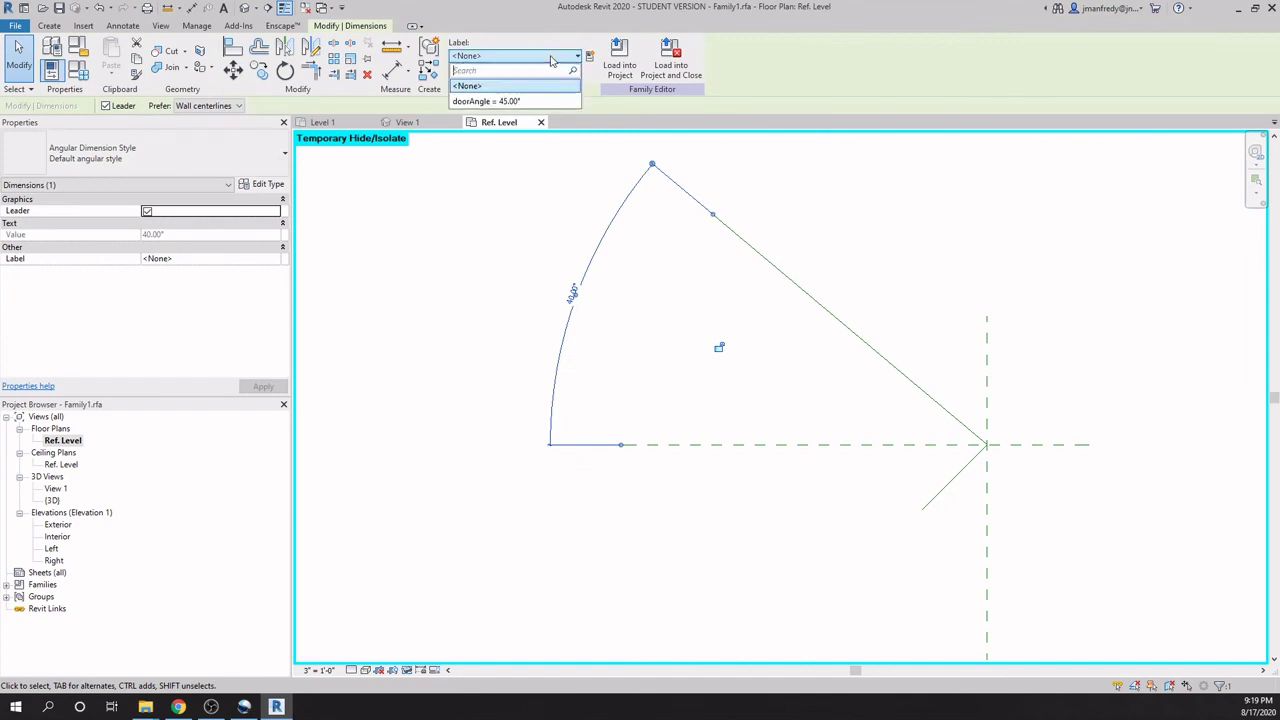
left_click(483, 102)
left_click(494, 302)
scroll(500, 308, "down", 1)
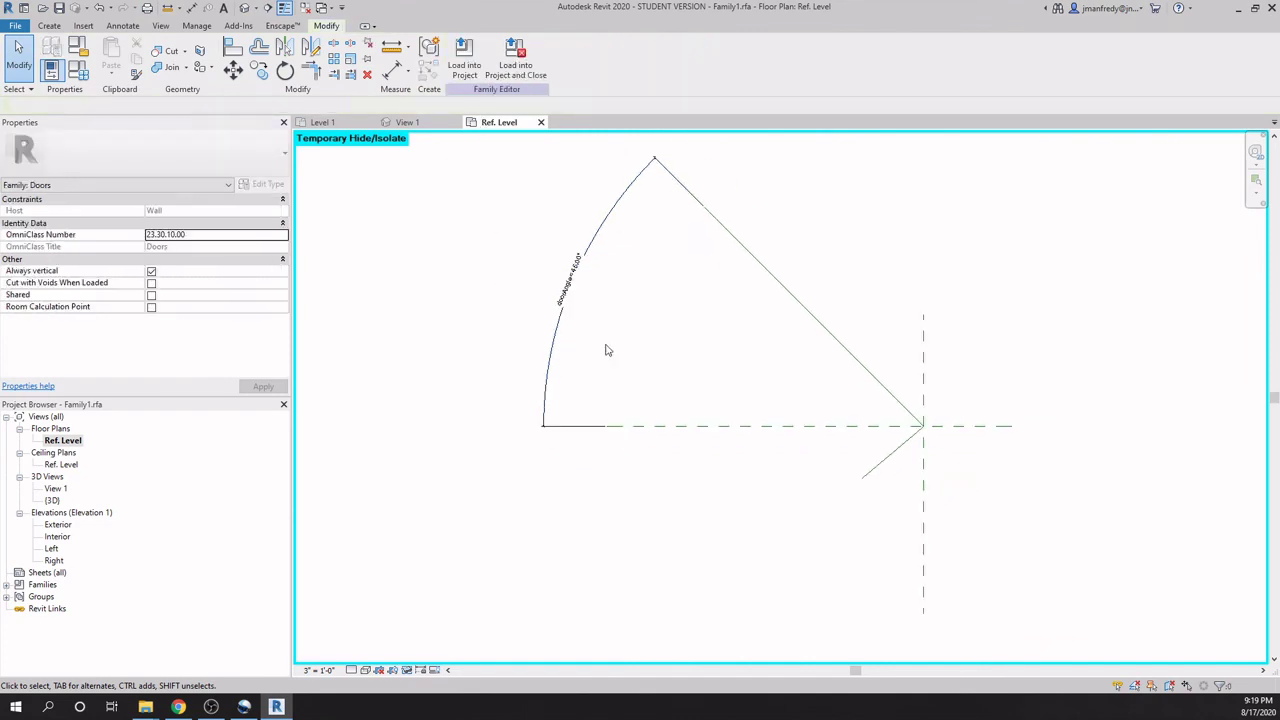
scroll(840, 443, "up", 1)
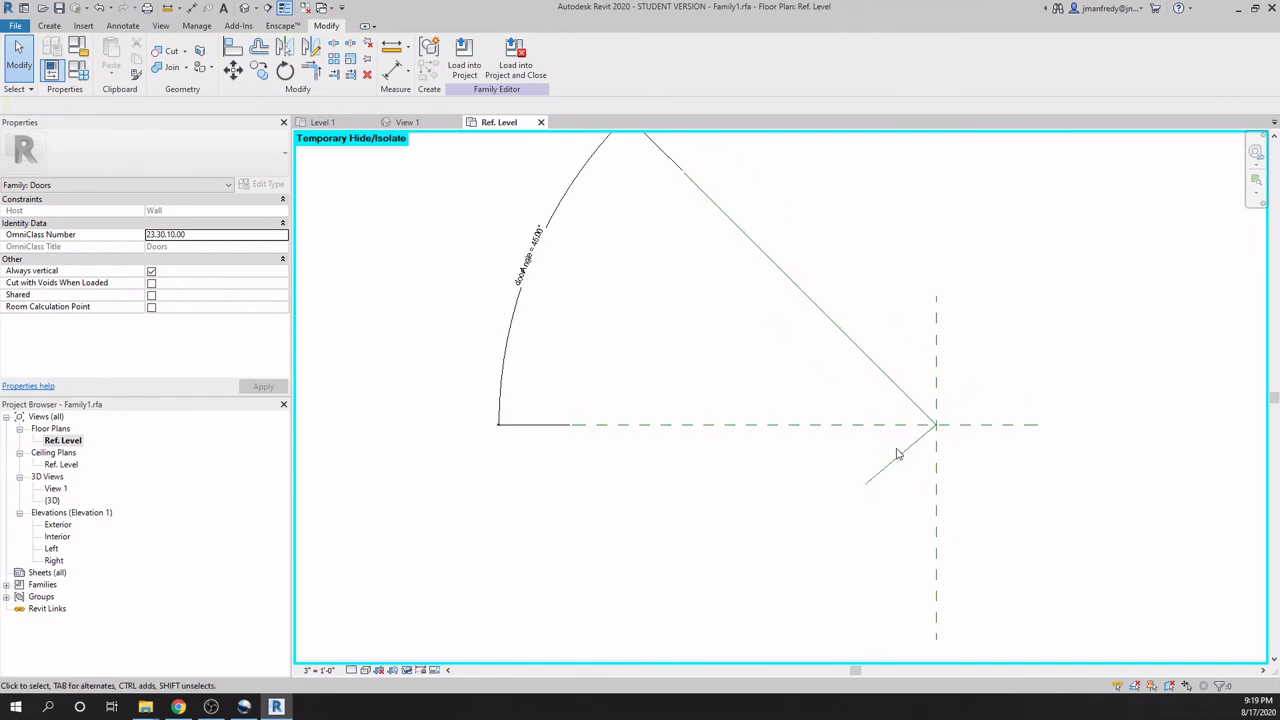
scroll(885, 468, "down", 1)
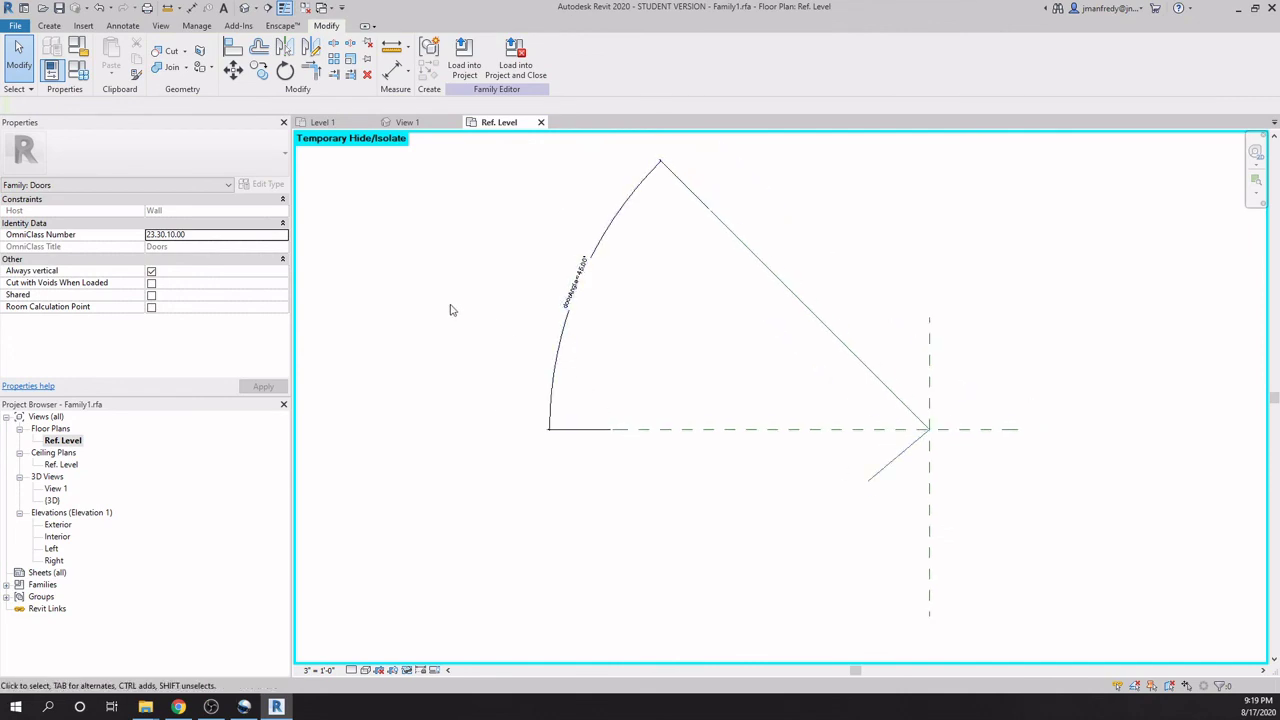
Set the doorAngle parameter to 30° in Family Types and apply it to flex the reference lines.
left_click(78, 68)
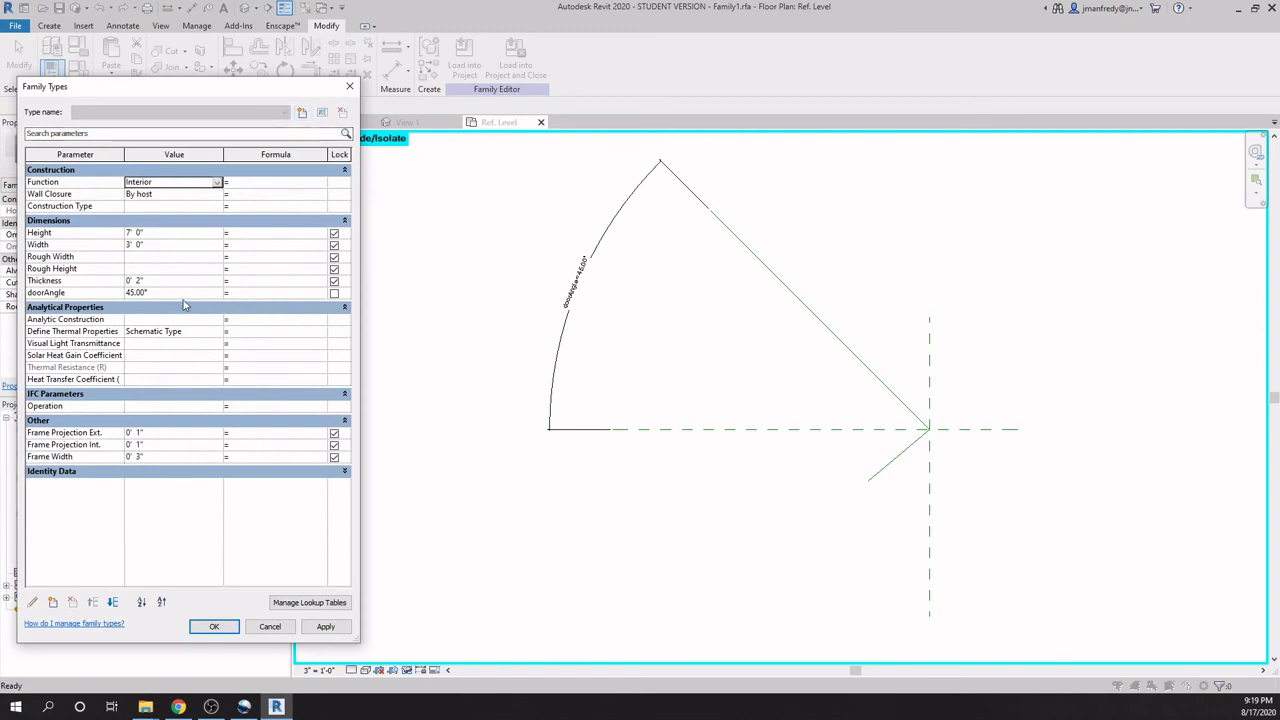
left_click(185, 293)
double_click(185, 293)
type("3")
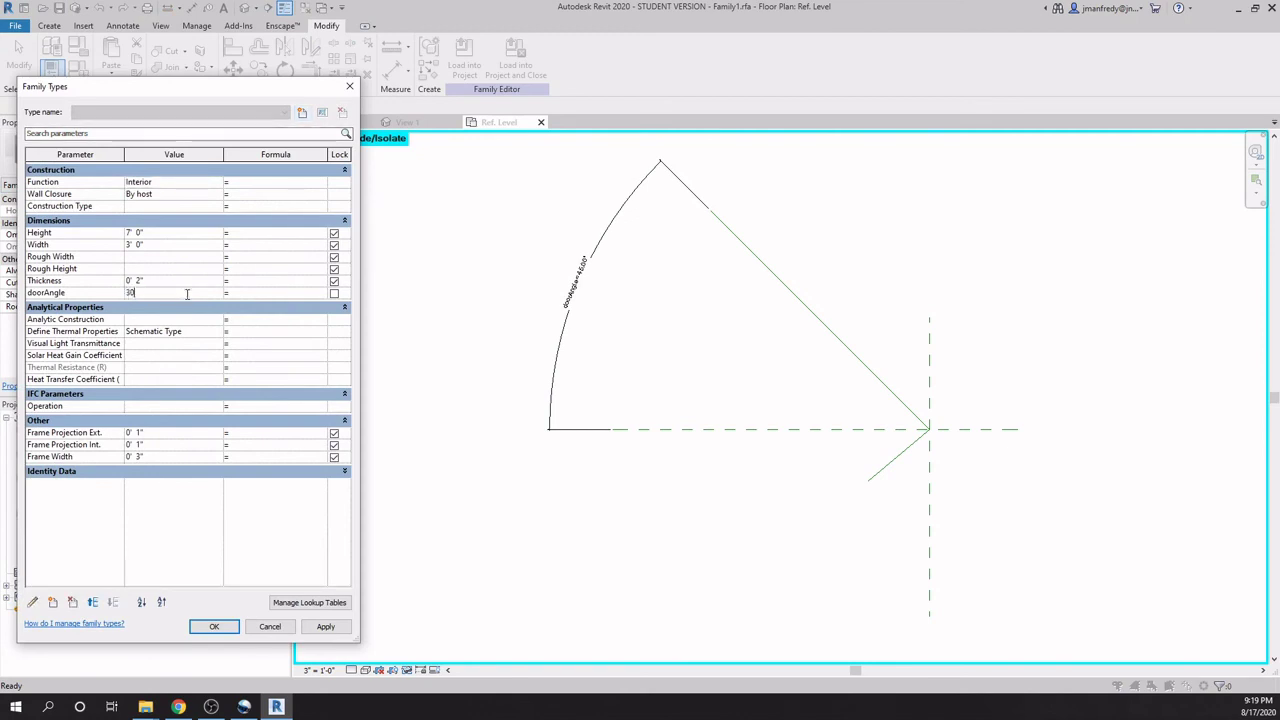
type("0")
left_click(325, 626)
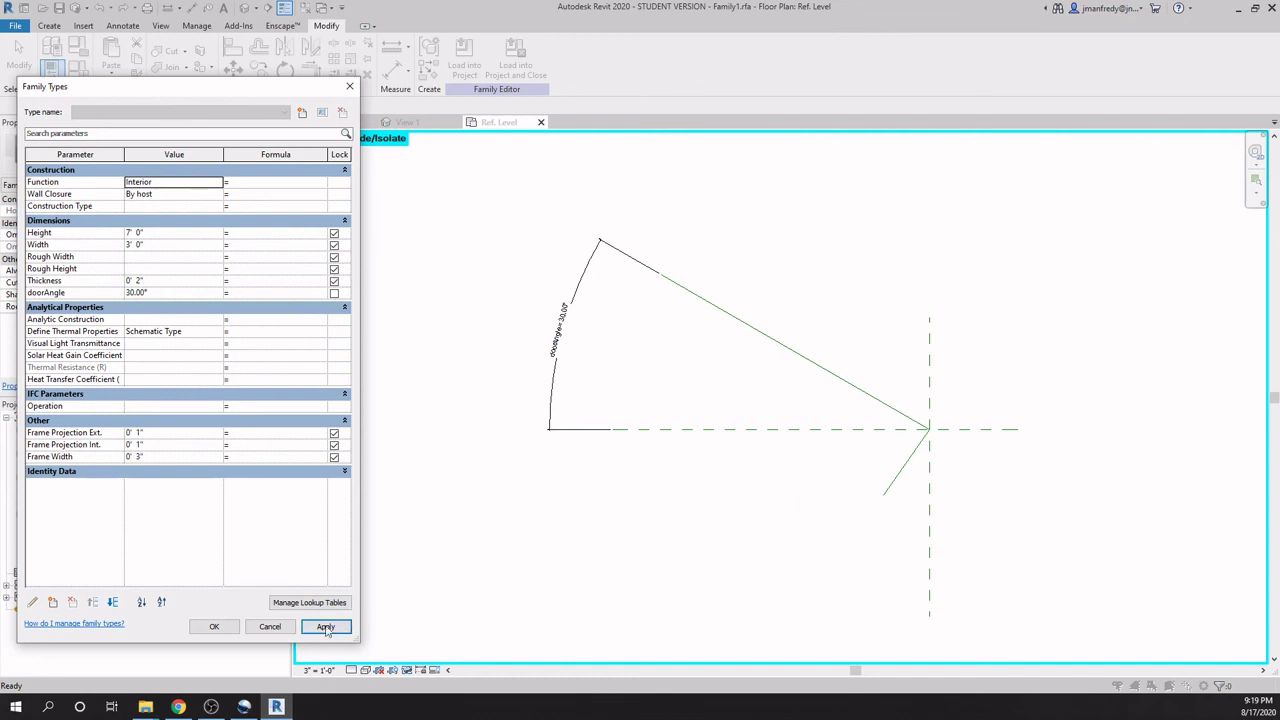
left_click(268, 626)
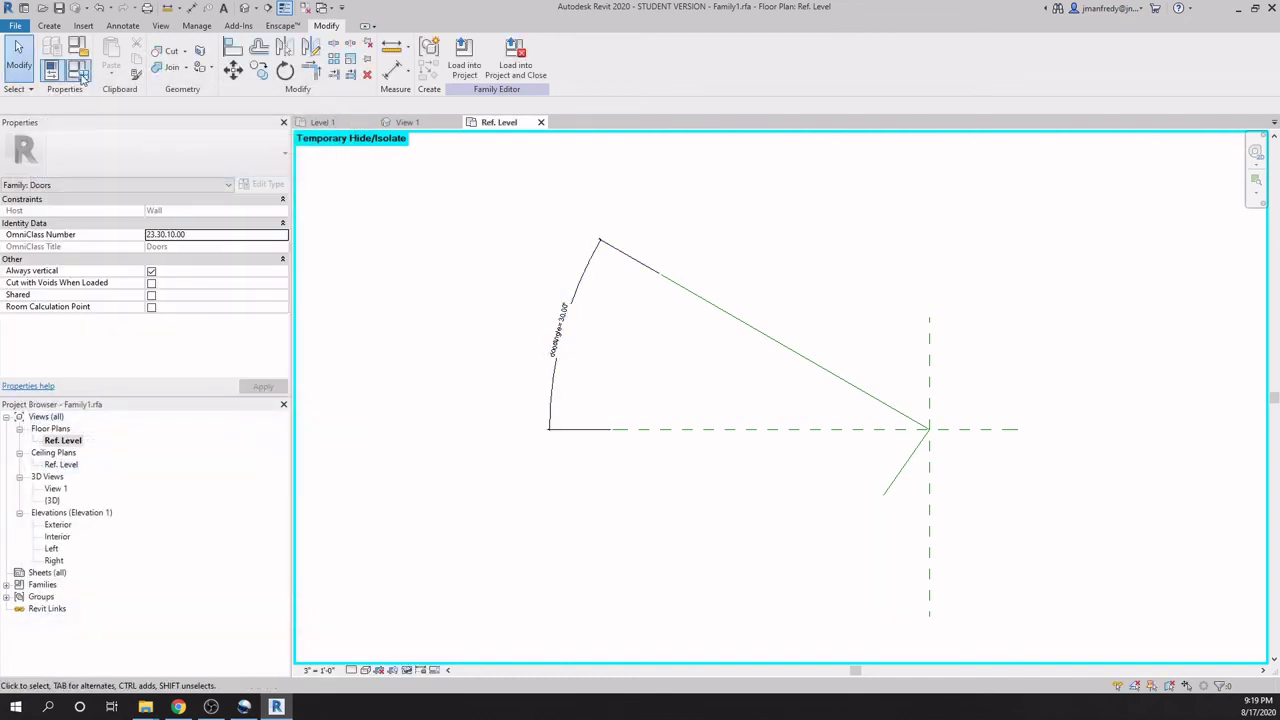
Set the doorAngle parameter to 45° in Family Types and apply it.
left_click(80, 72)
left_click(197, 292)
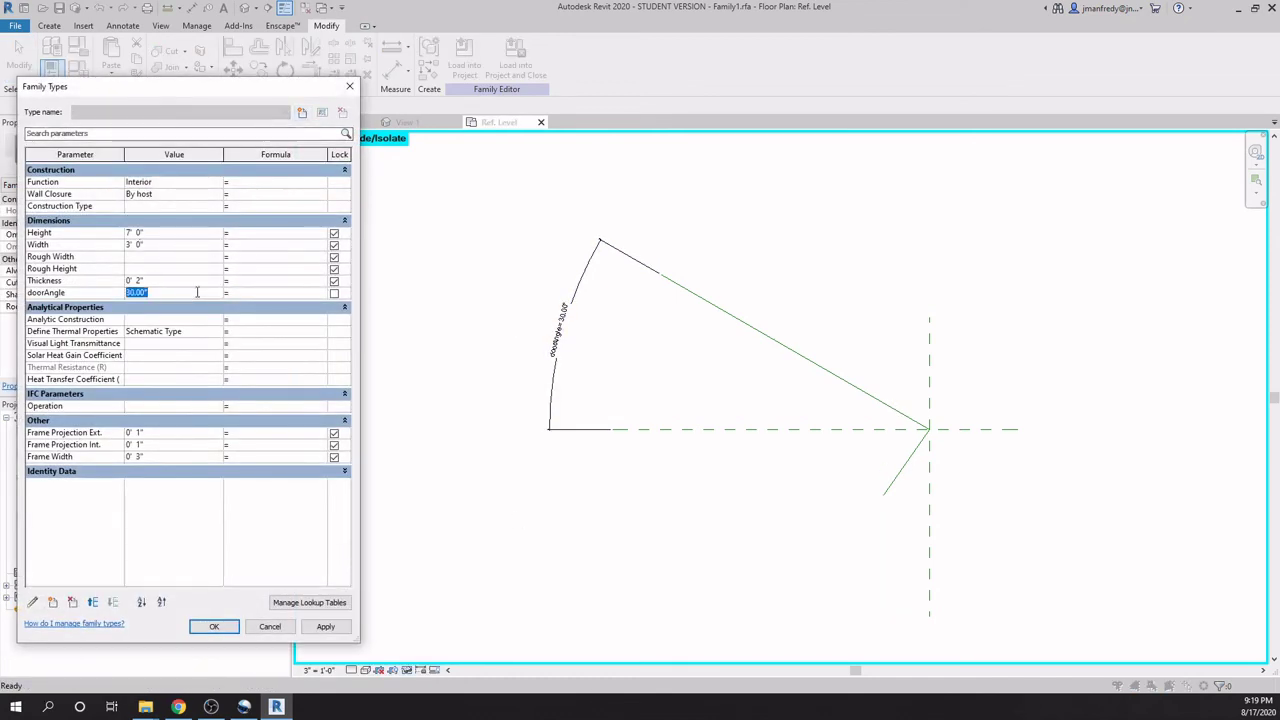
type("45")
left_click(325, 626)
left_click(214, 626)
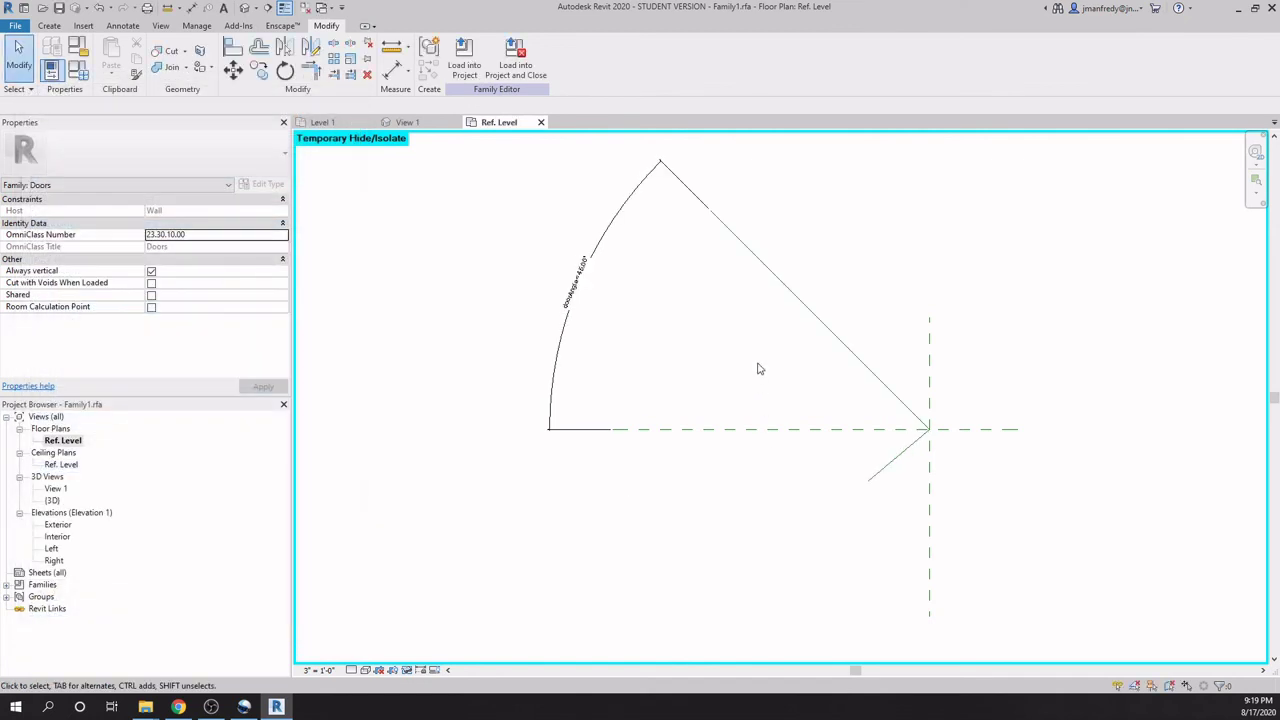
Start a masking region by picking the long angled reference line and shortening the boundary line to 3' 0" from the hinge.
left_click(122, 28)
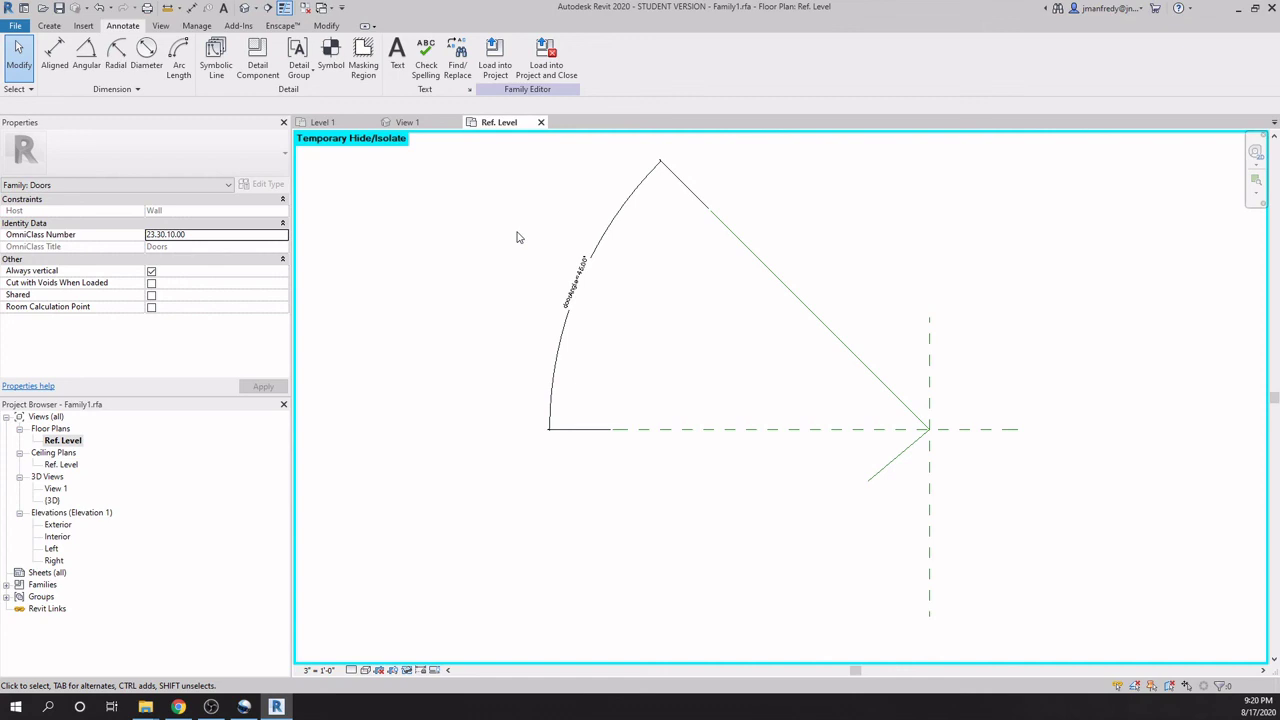
left_click(368, 68)
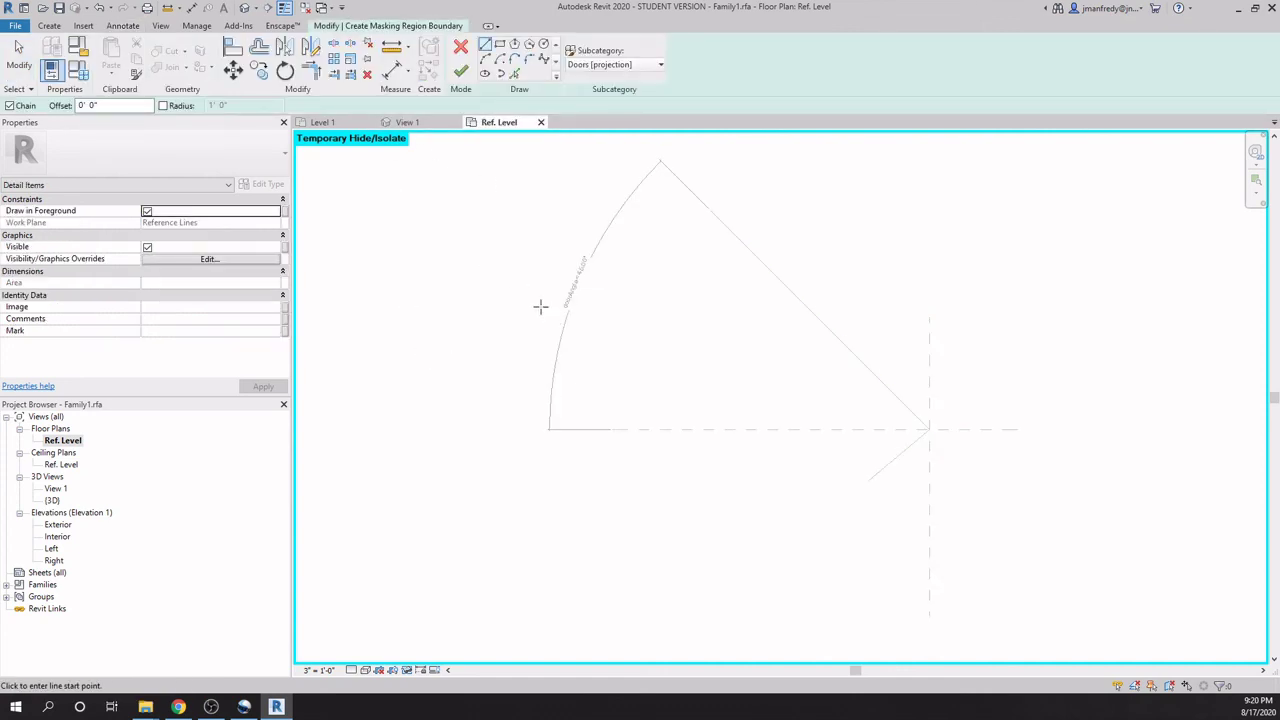
left_click(515, 73)
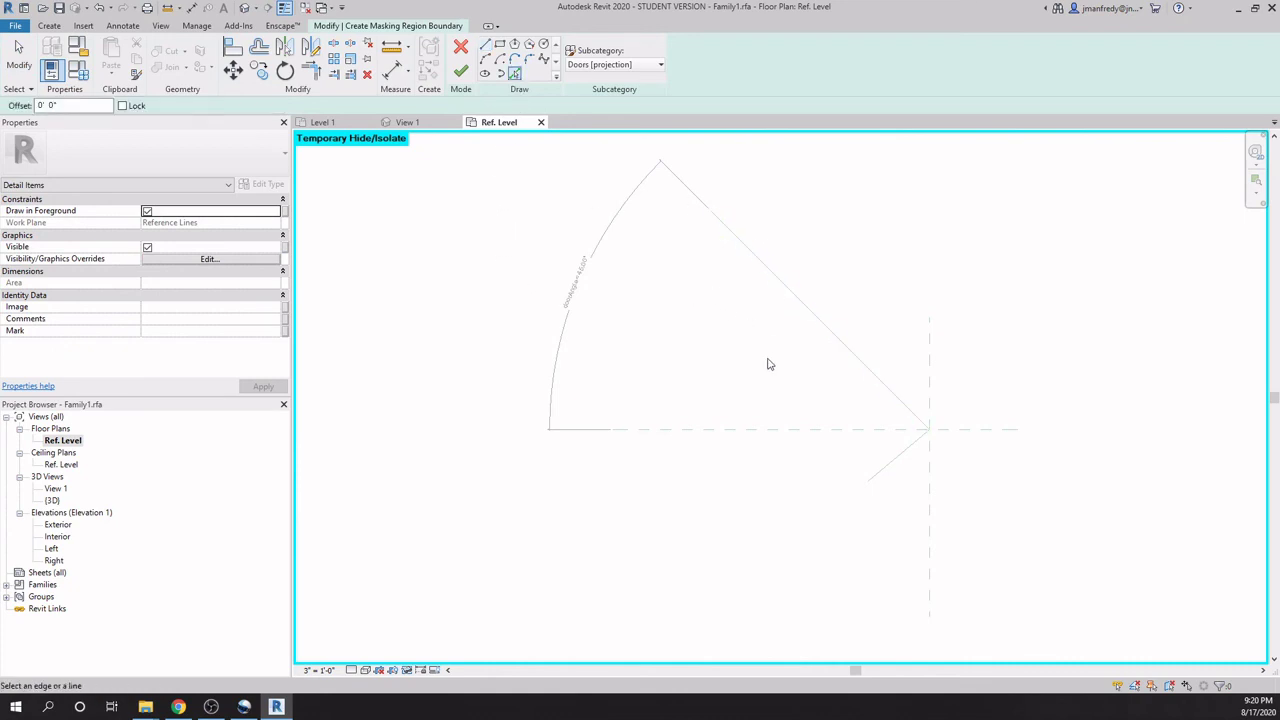
left_click(828, 330)
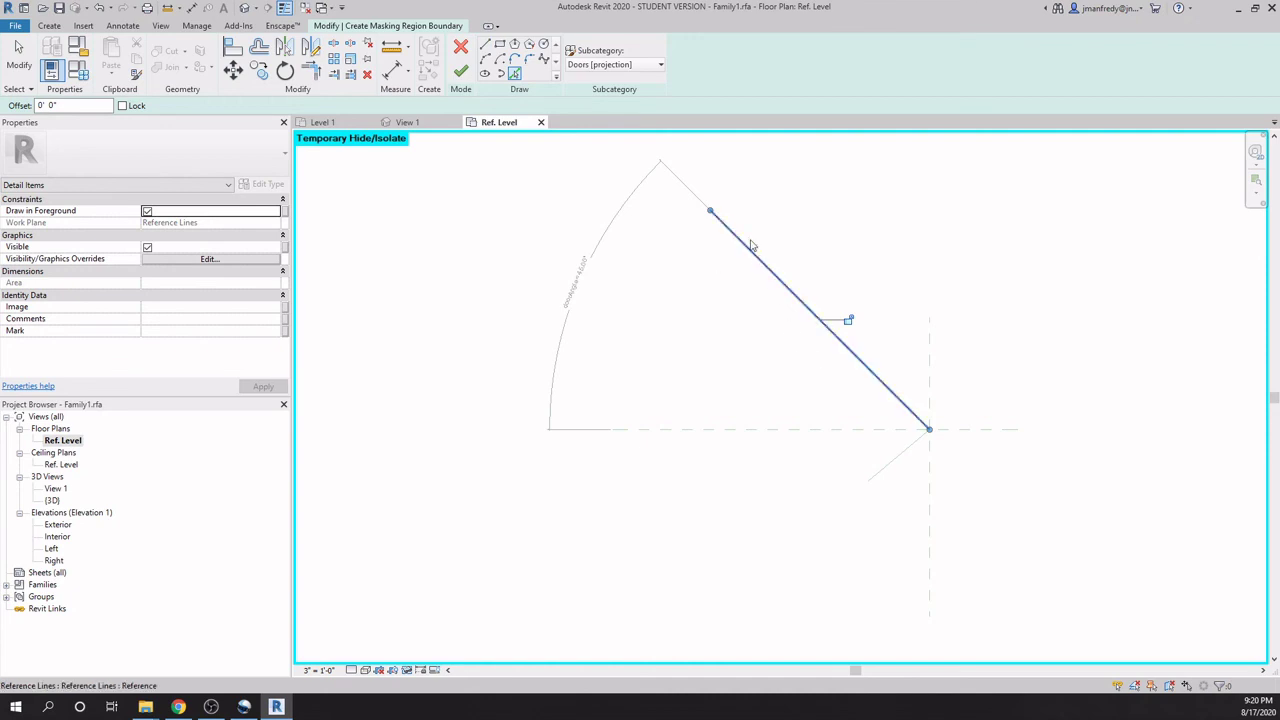
left_click_drag(714, 216, 771, 271)
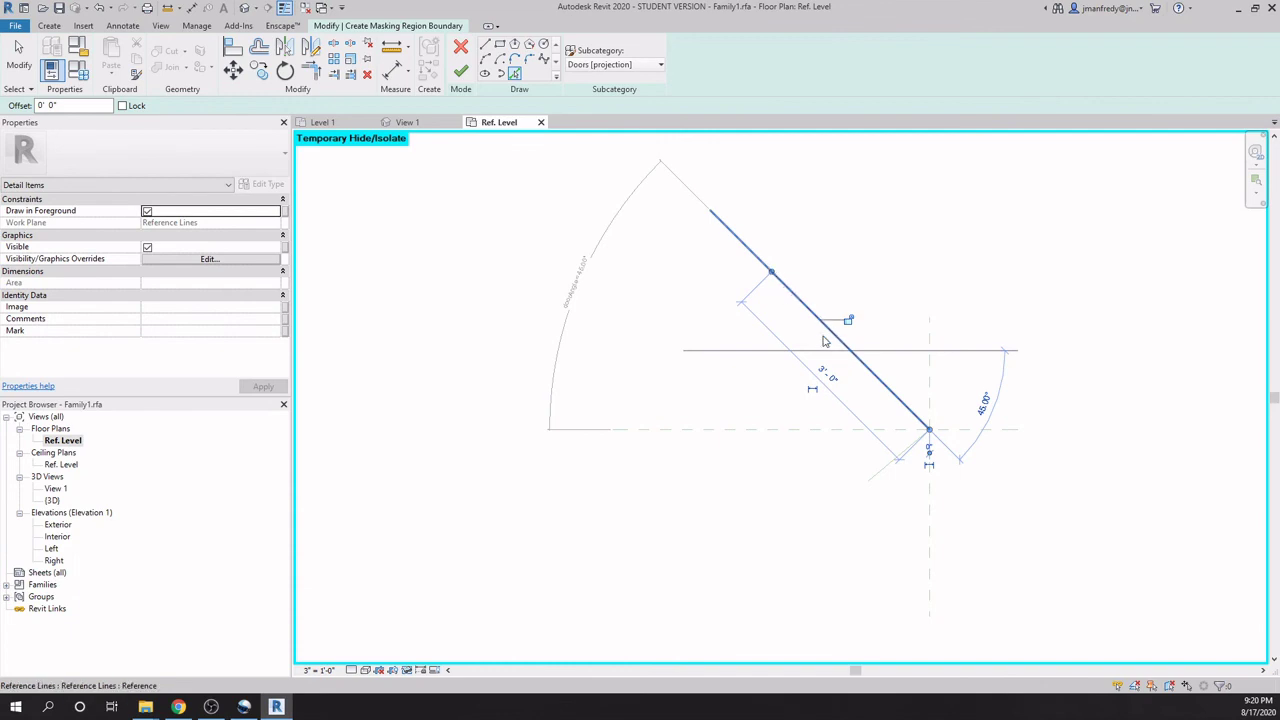
left_click(778, 399)
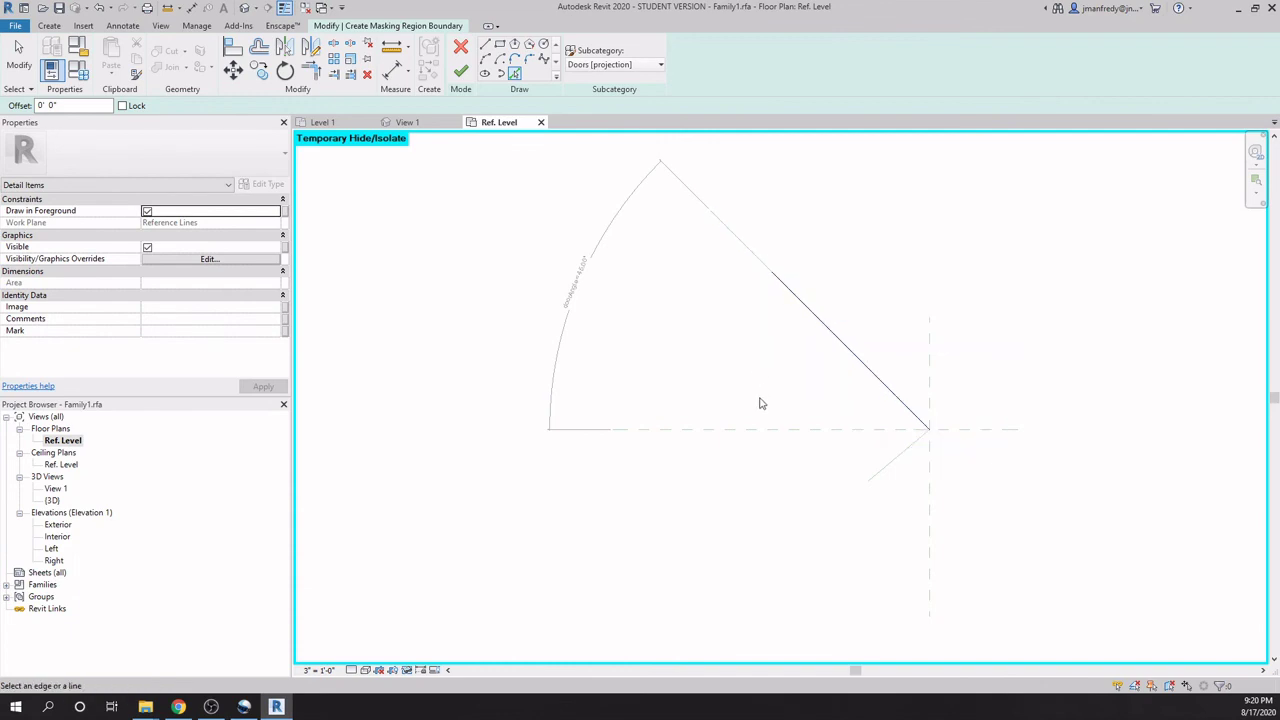
Add a parallel boundary line offset 2" to the lower side of the angled reference line.
left_click(50, 105)
type("2\"")
key("Return")
left_click(841, 352)
Close the door panel boundary with straight lines joining the two parallel lines at the free end and the hinge end.
left_click(60, 105)
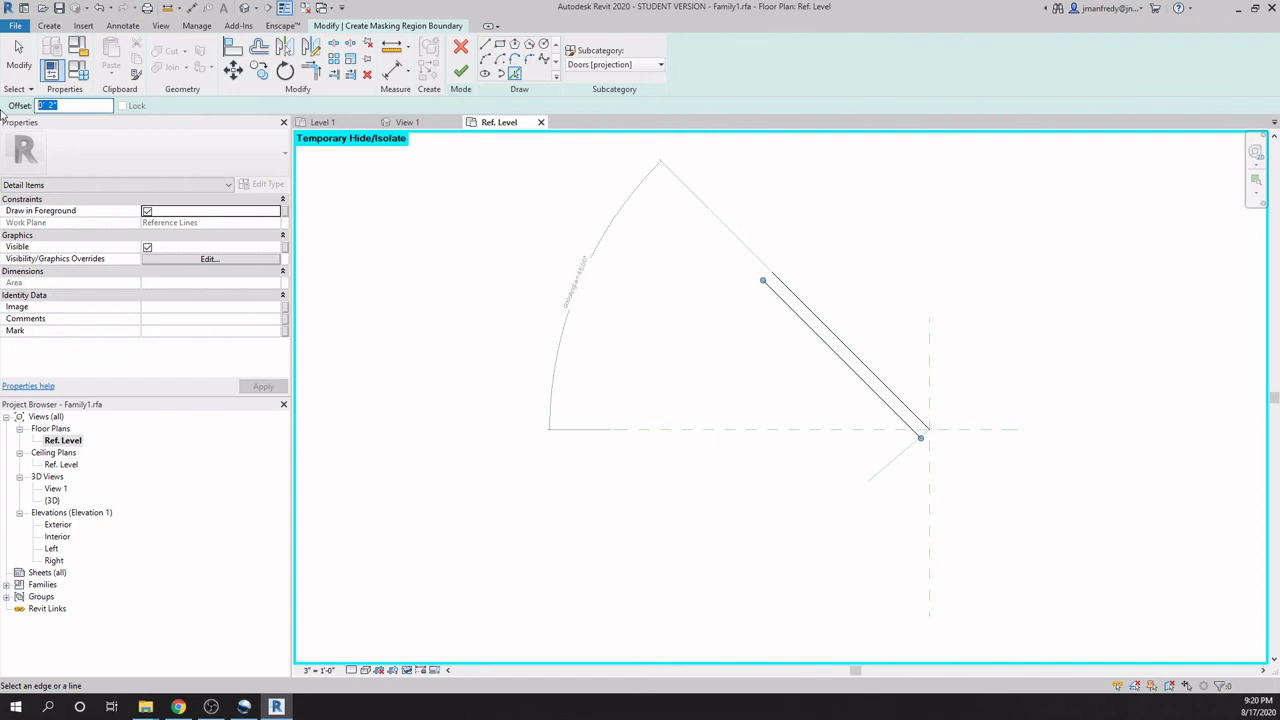
left_click(485, 44)
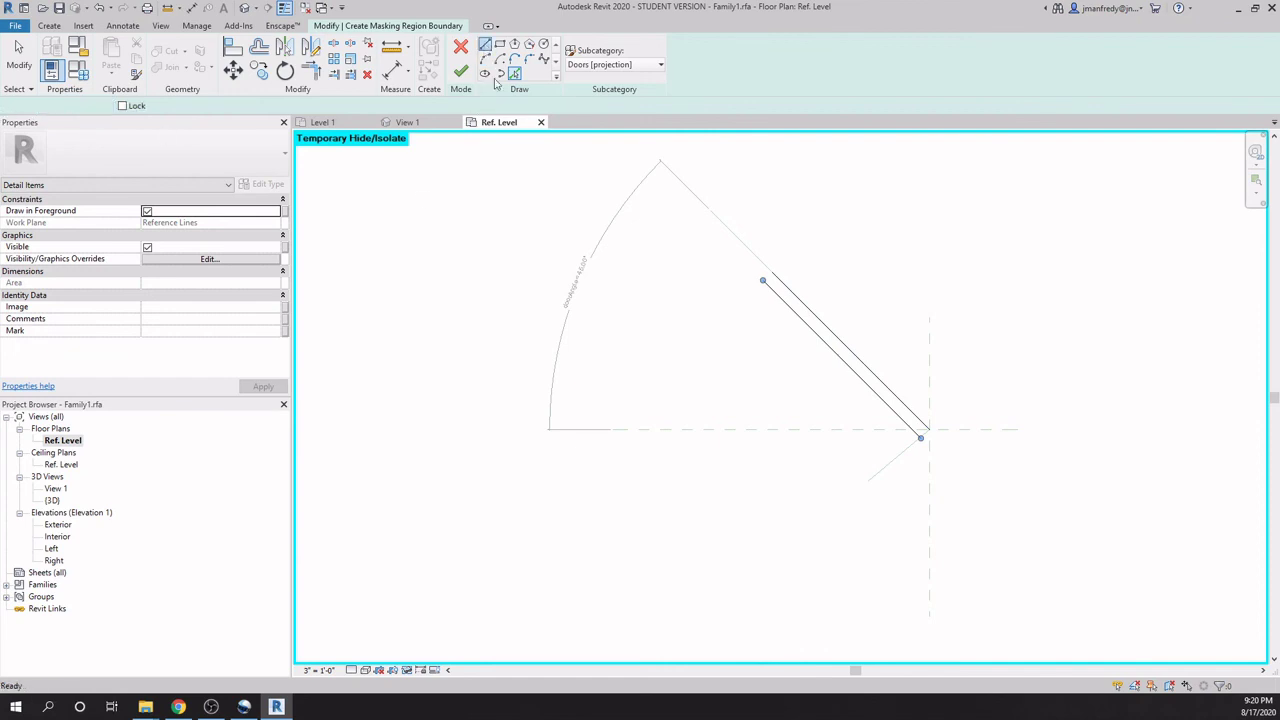
scroll(779, 268, "up", 2)
scroll(779, 268, "up", 1)
left_click(787, 265)
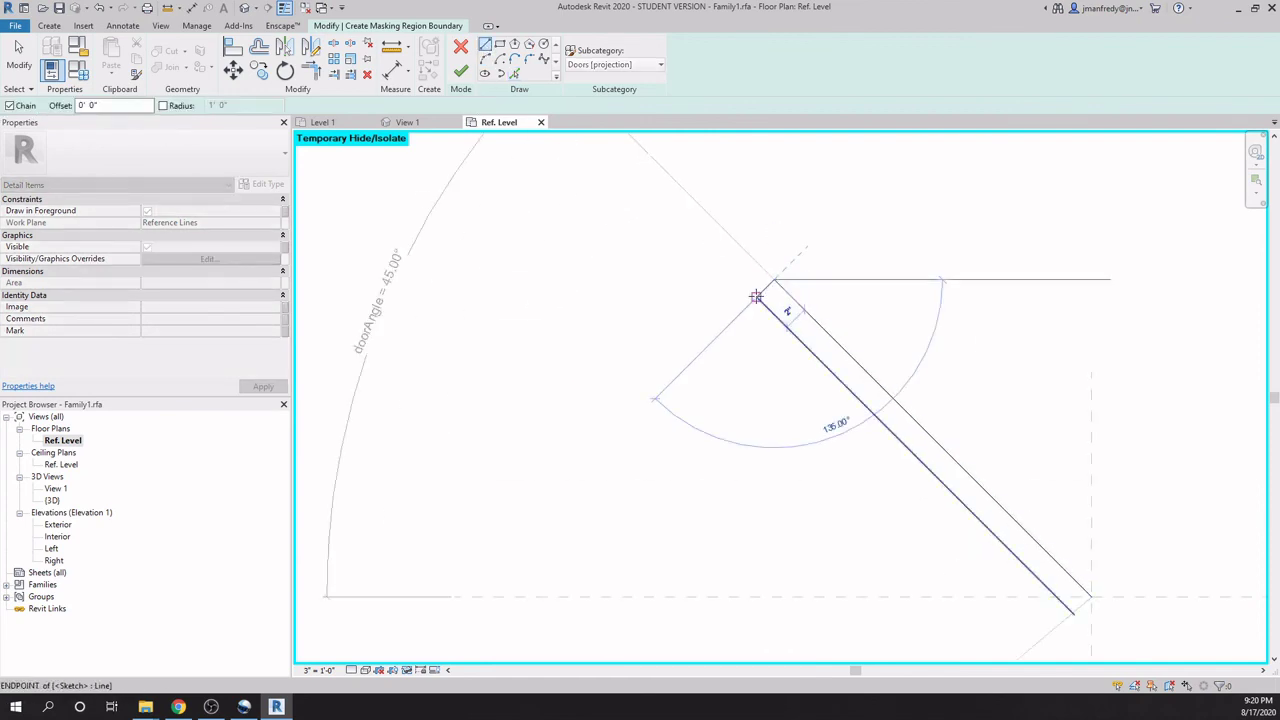
left_click(1105, 583)
middle_click_drag(859, 510, 756, 388)
left_click(969, 492)
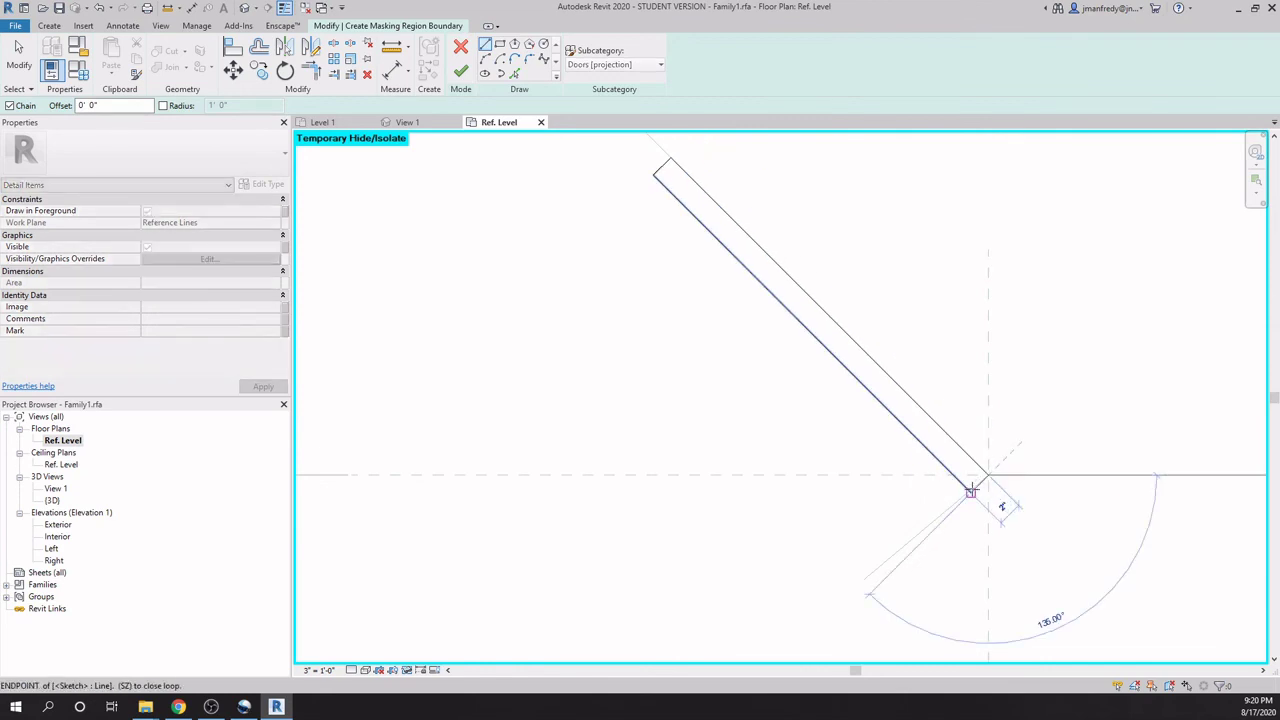
key("Escape")
key("Escape")
Inspect the hinge end of the panel outline and finish the masking region.
scroll(824, 533, "down", 1)
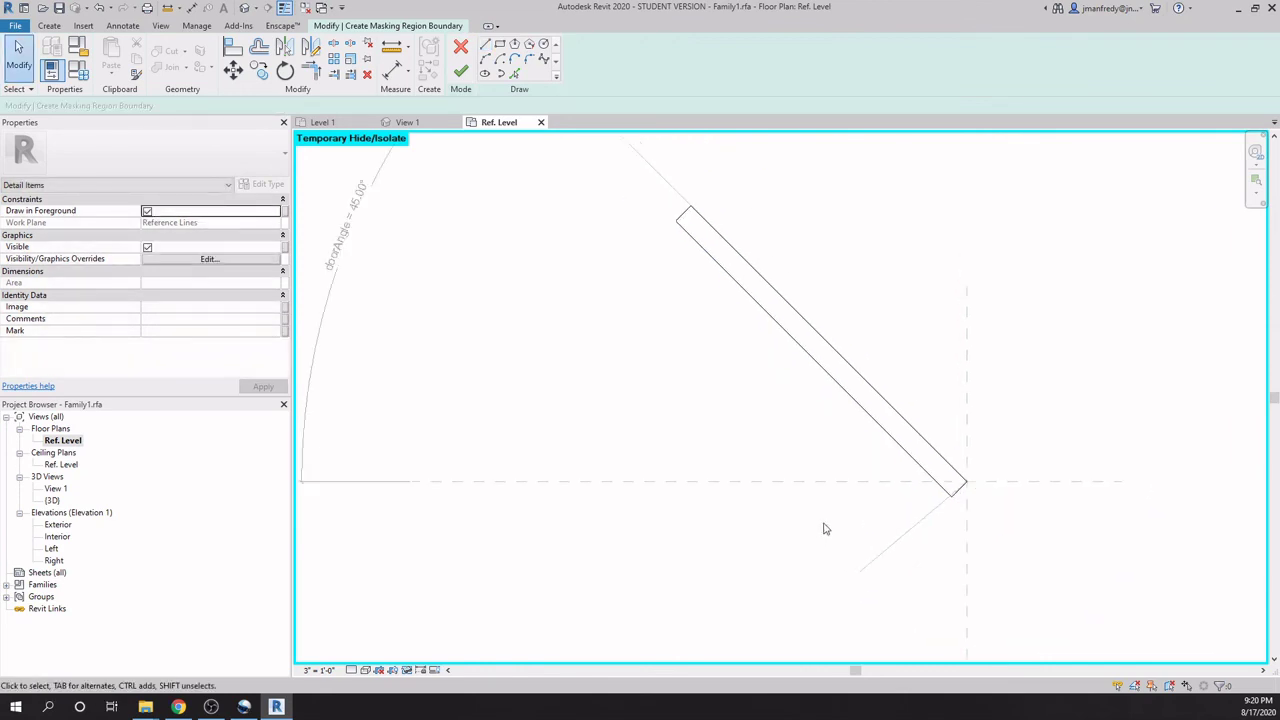
scroll(937, 523, "up", 2)
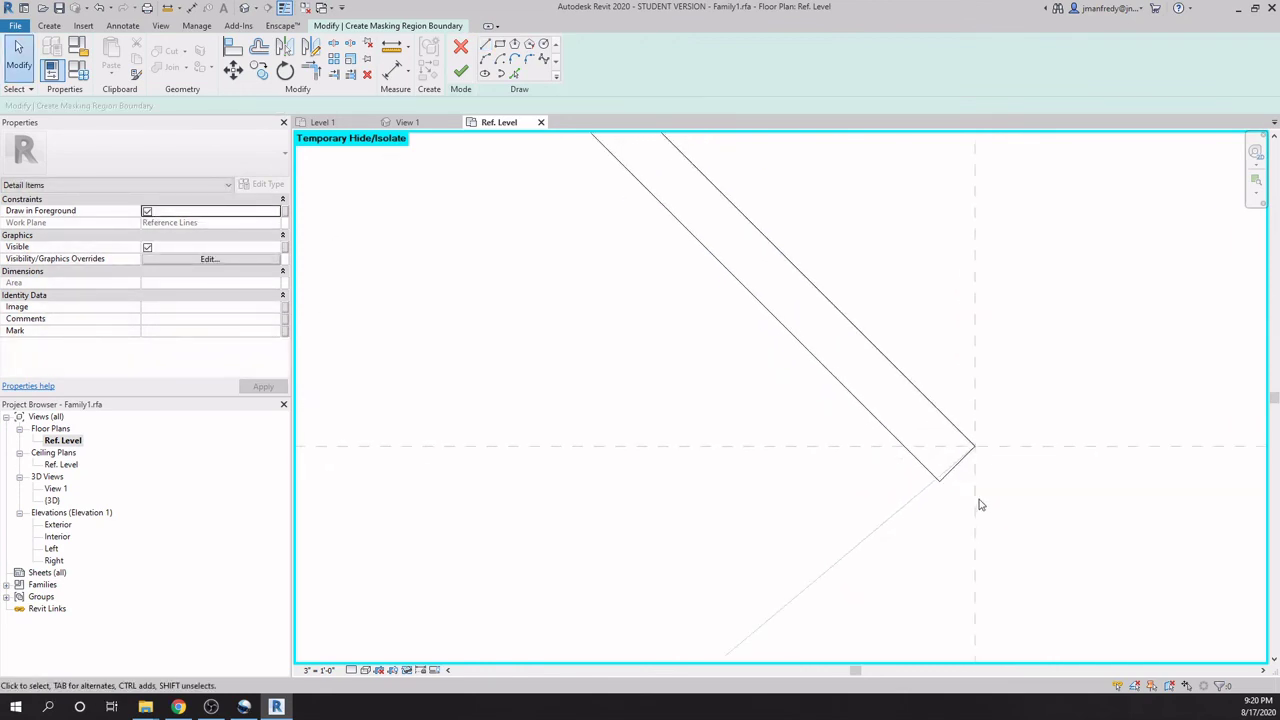
scroll(922, 500, "down", 2)
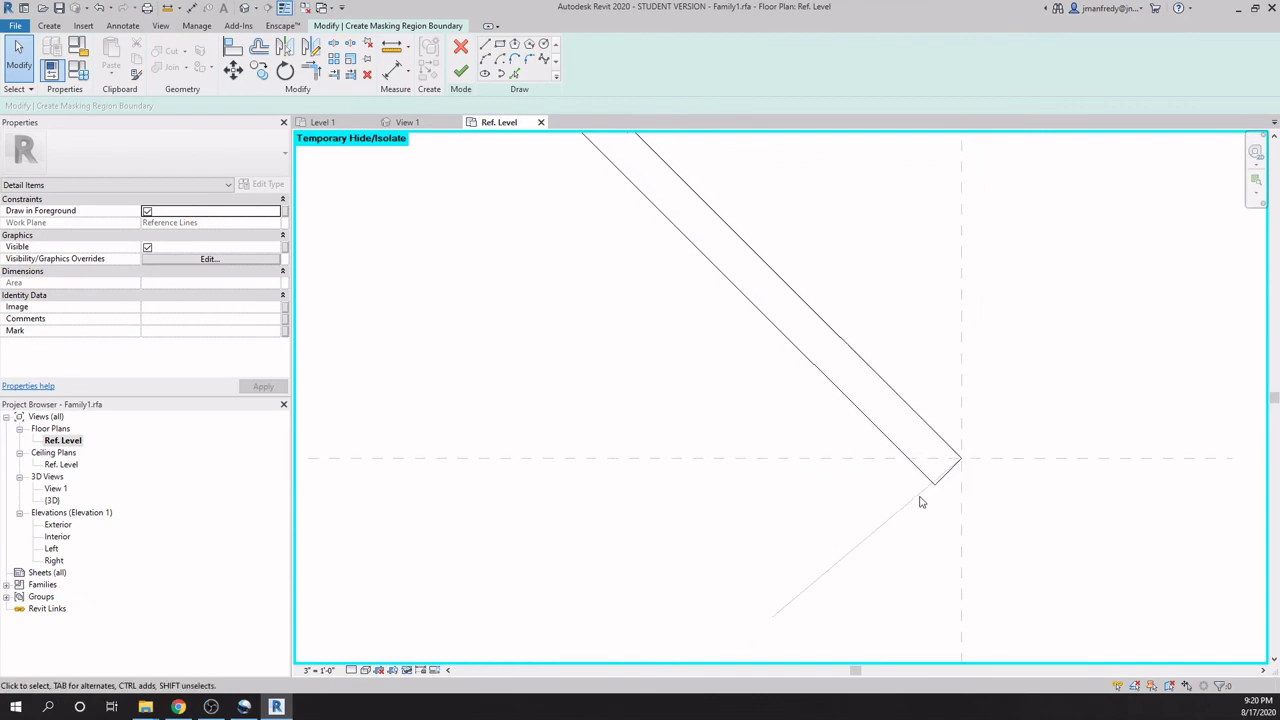
scroll(910, 507, "down", 1)
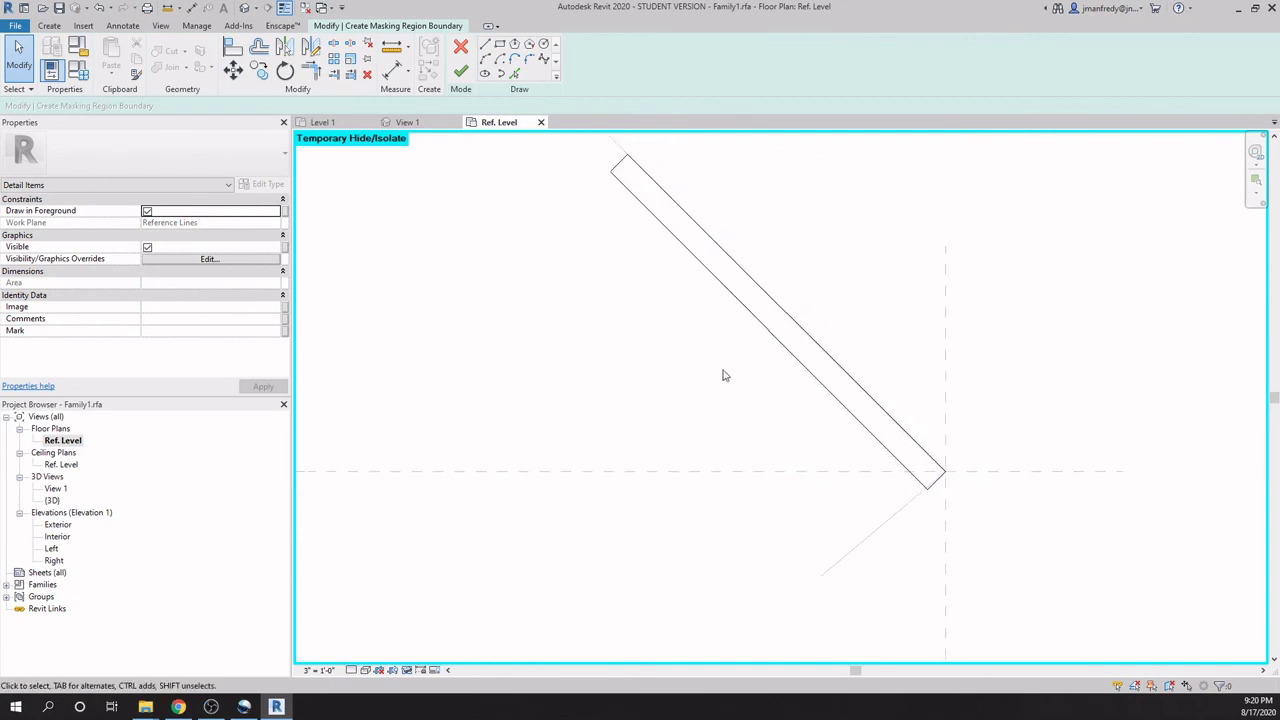
scroll(679, 363, "down", 1)
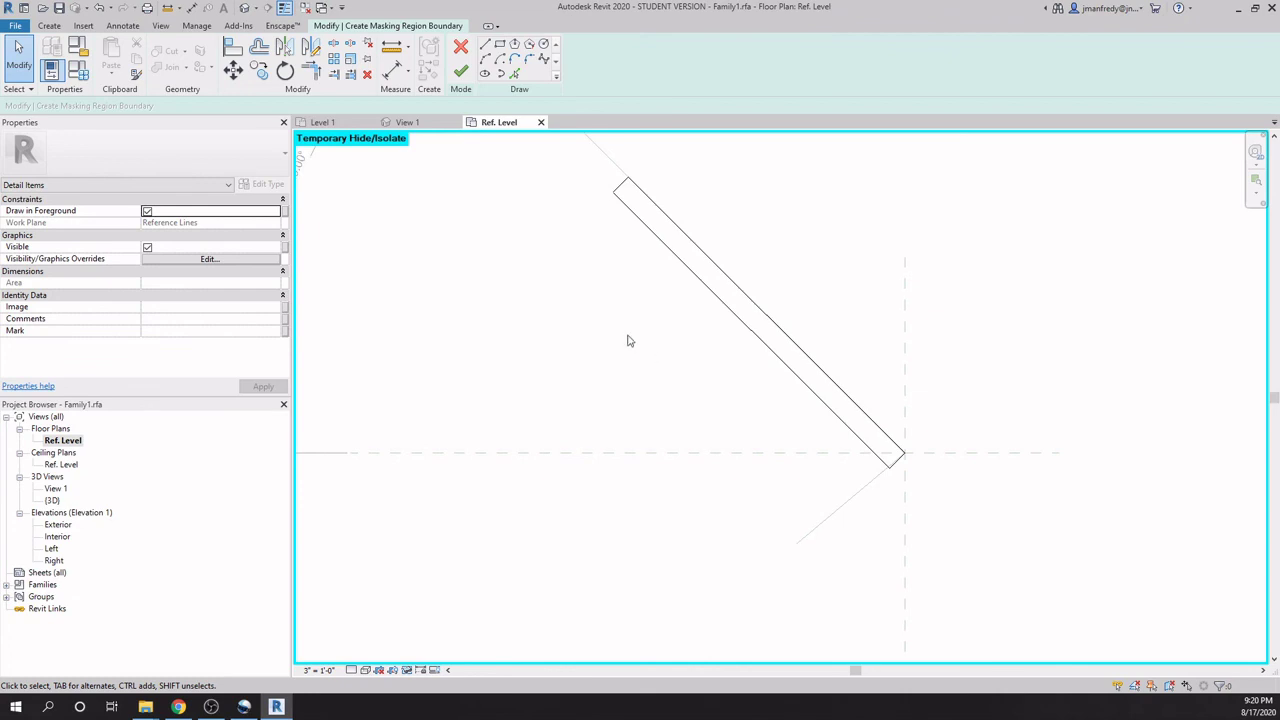
left_click(460, 71)
left_click(742, 416)
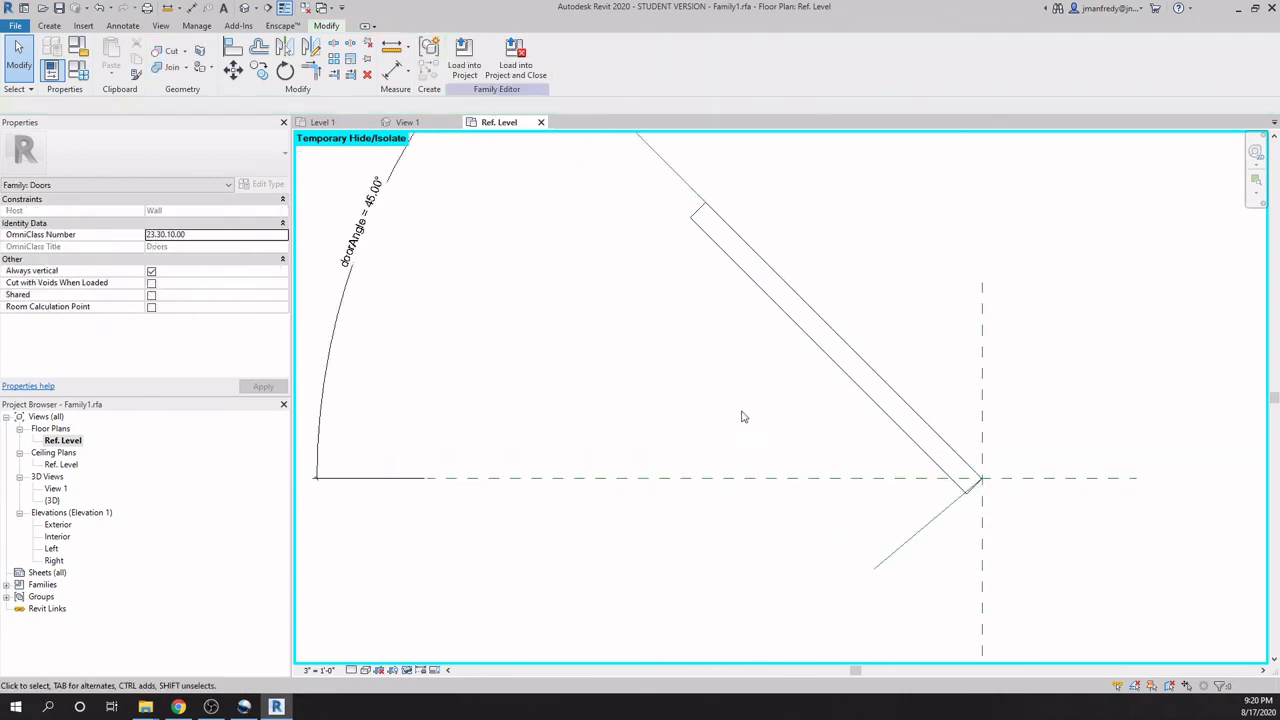
Align the short reference line at the hinge to the masking region's hinge-end edge.
scroll(960, 510, "up", 5)
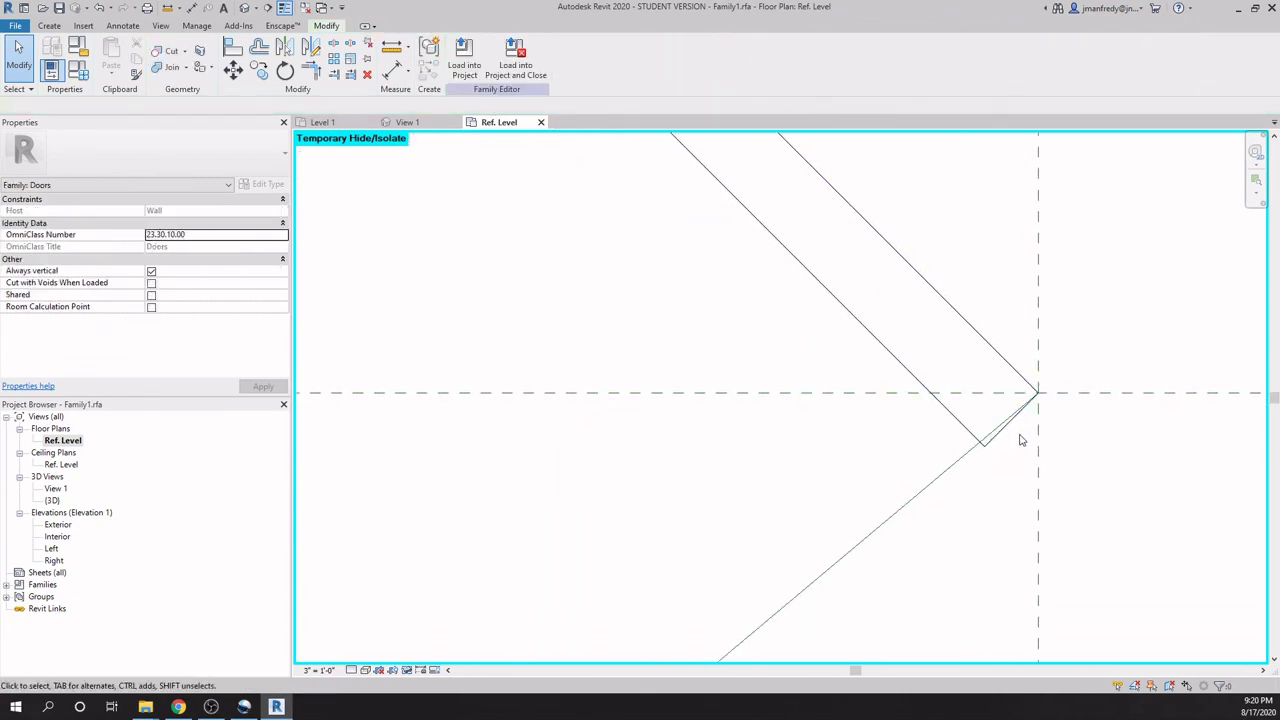
key("a")
key("l")
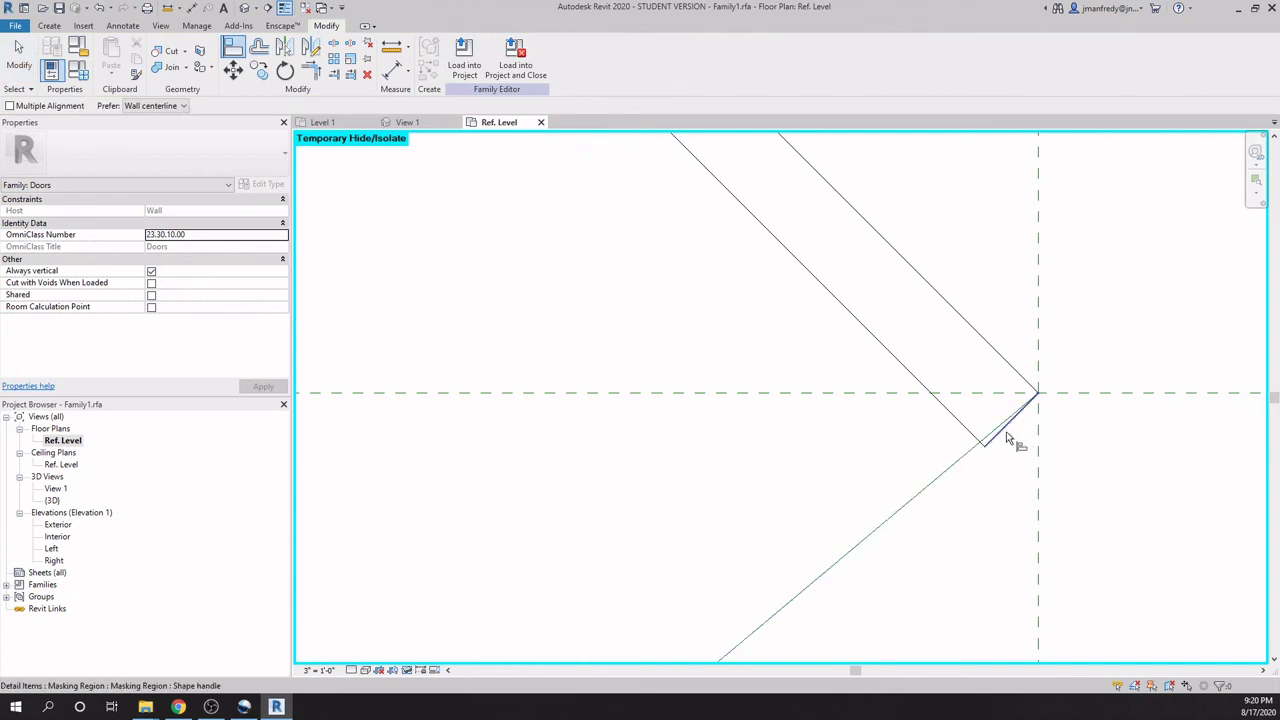
left_click(1007, 439)
left_click(1010, 443)
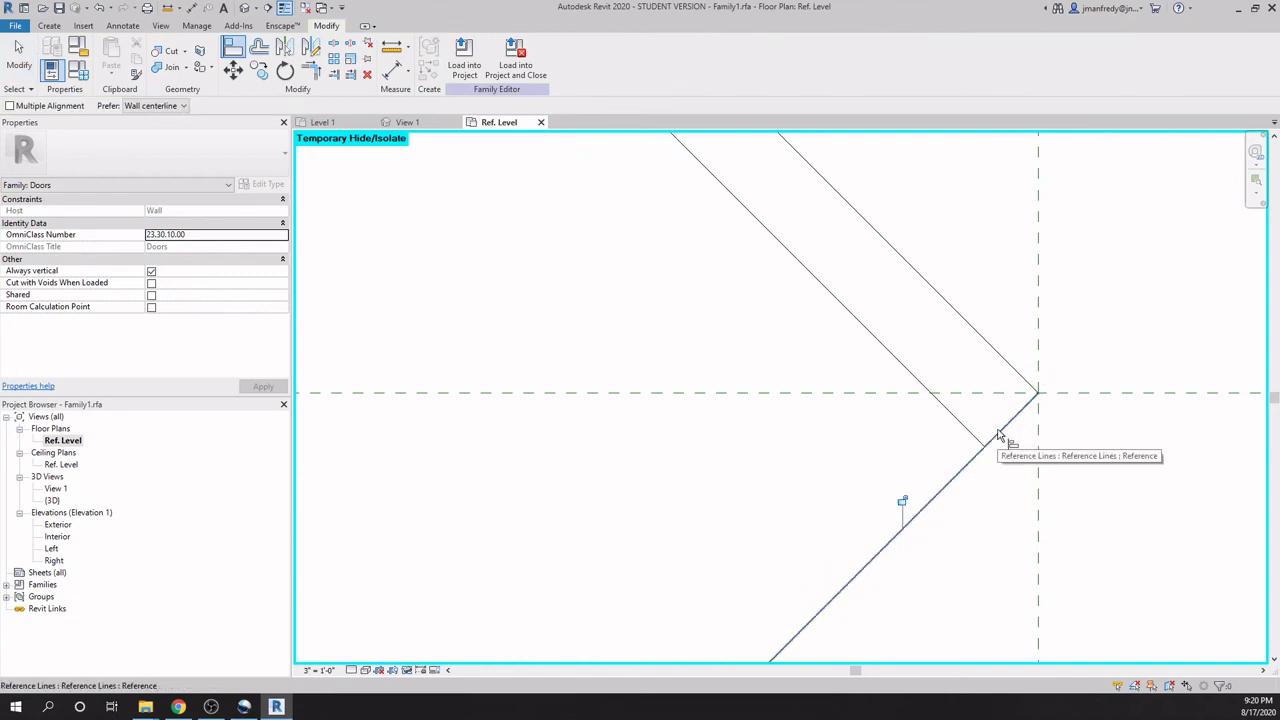
key("Escape")
Flex the door panel by applying a doorAngle of 30° and returning the parameter to 45°.
scroll(1008, 475, "down", 4)
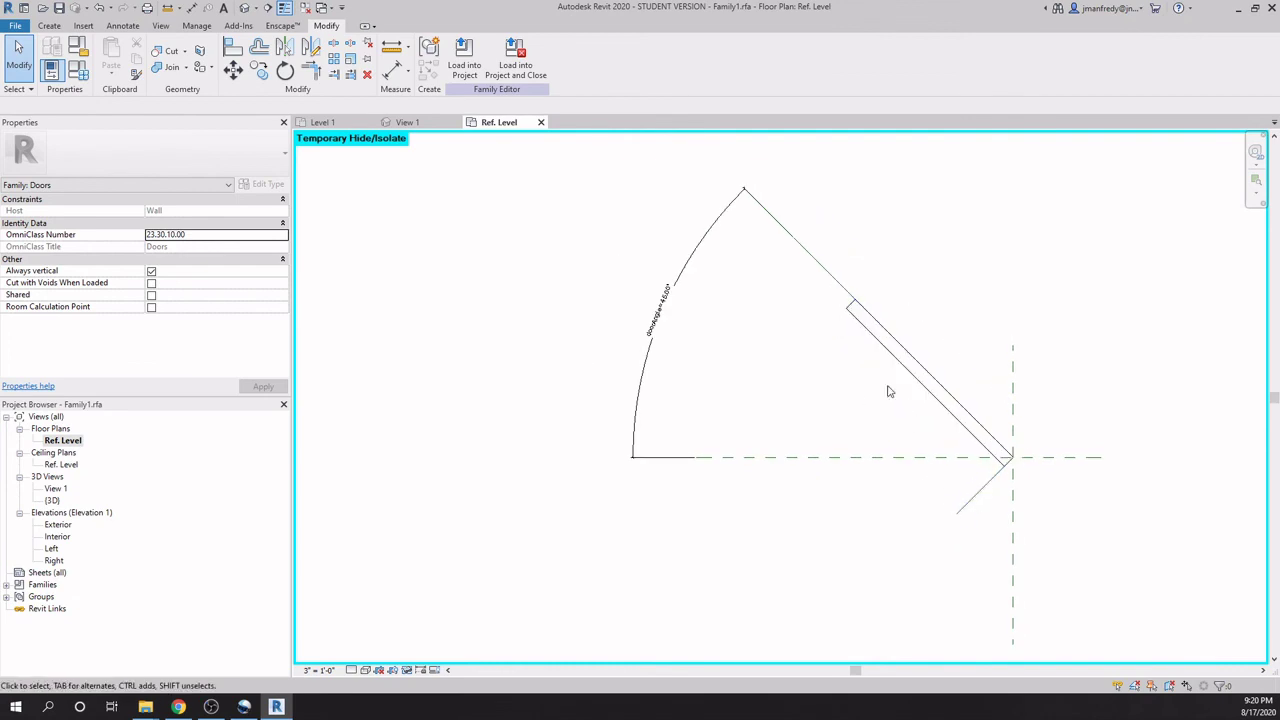
middle_click_drag(835, 495, 780, 523)
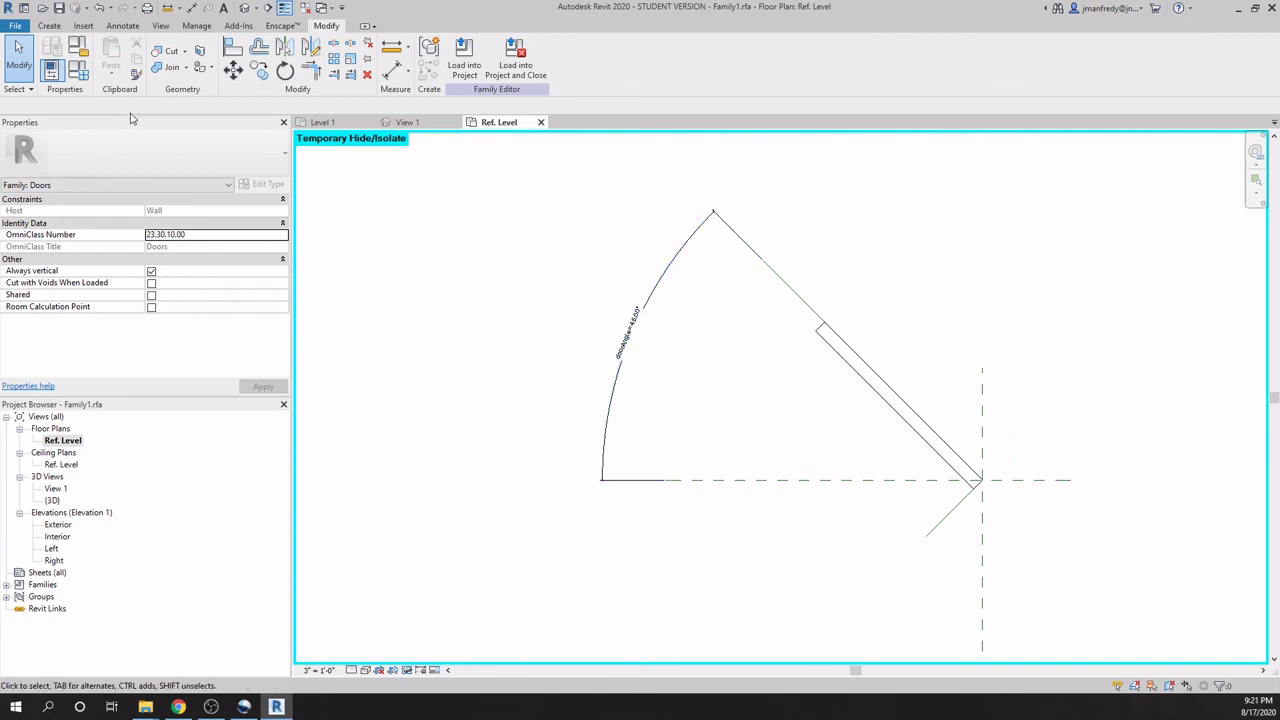
left_click(78, 70)
left_click(180, 293)
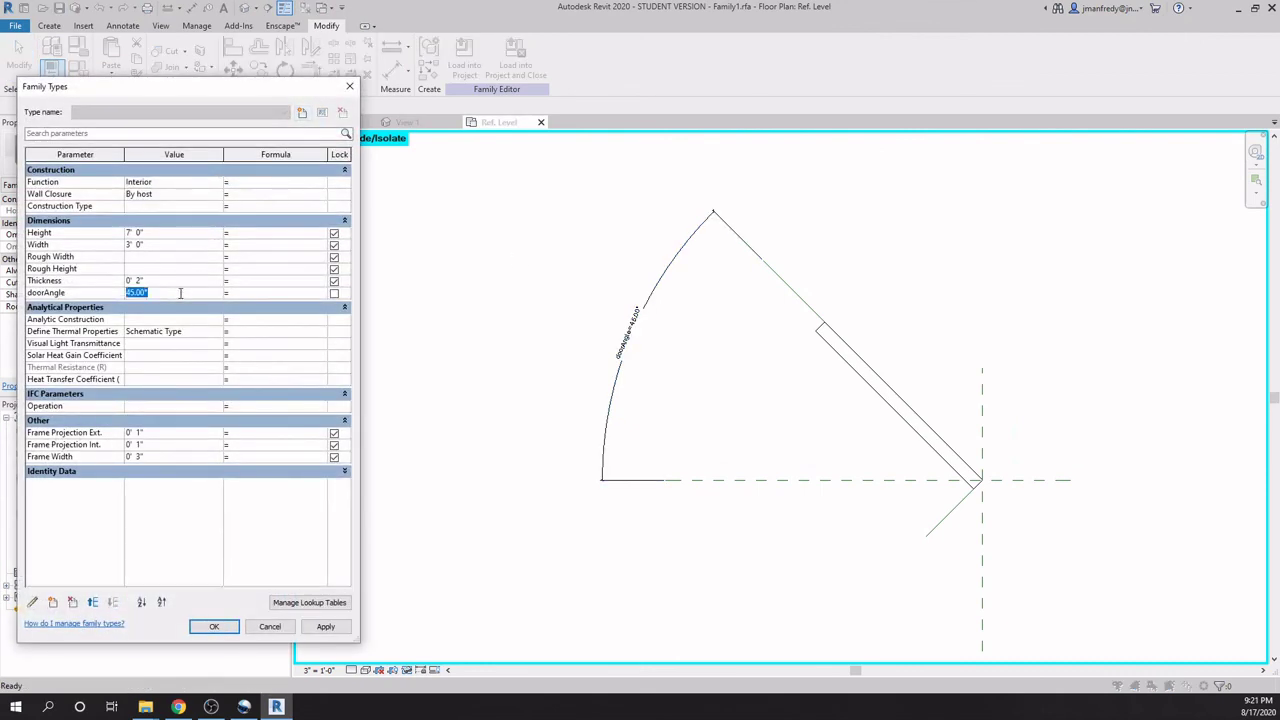
type("30")
left_click(326, 627)
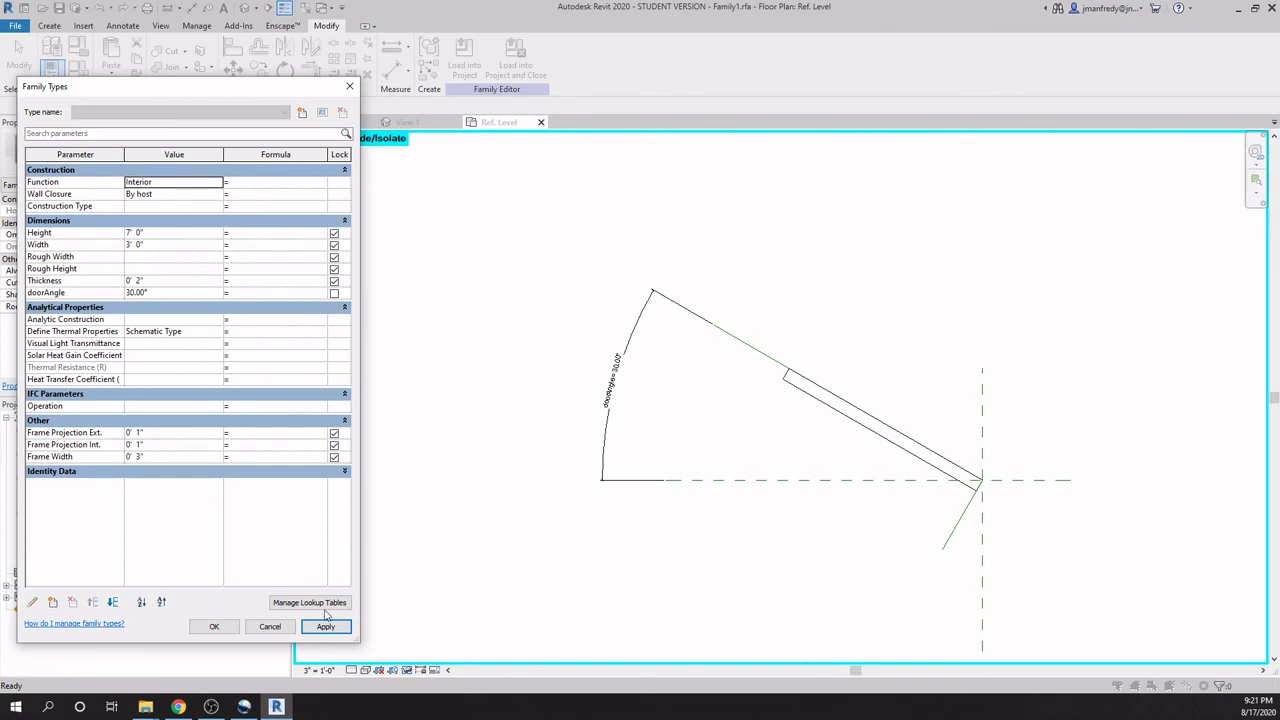
left_click(191, 297)
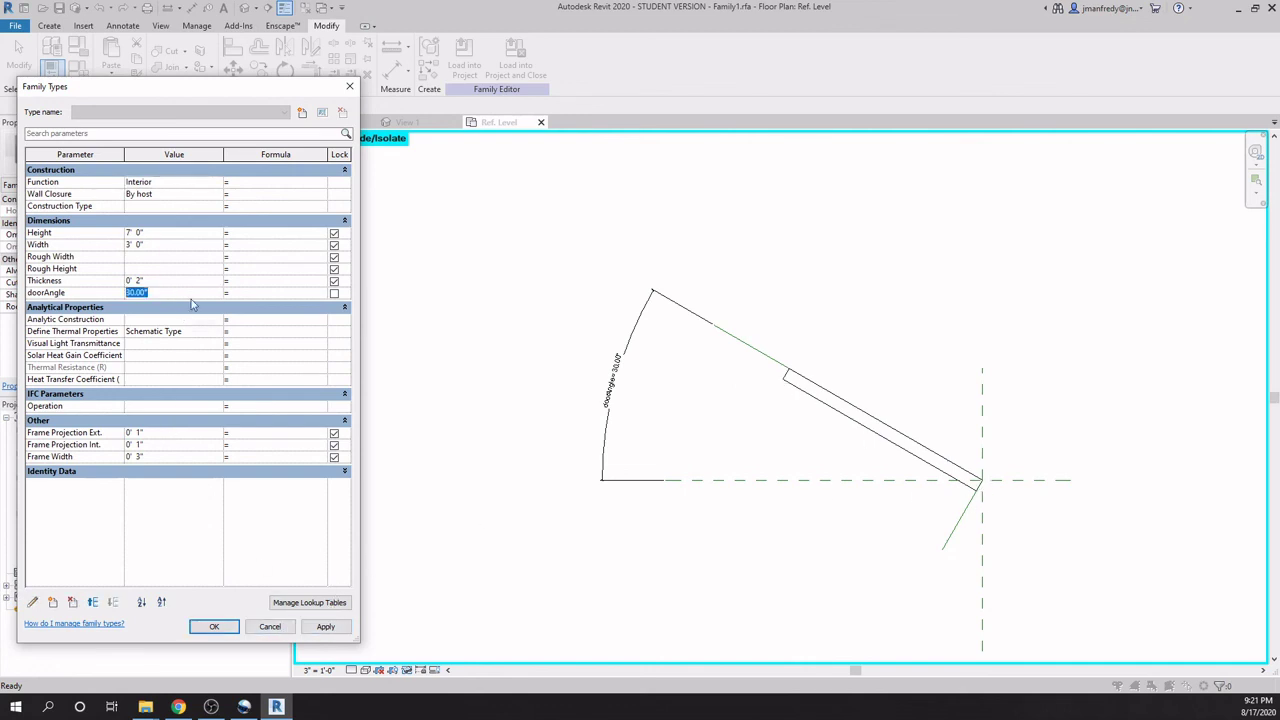
type("45")
left_click(327, 627)
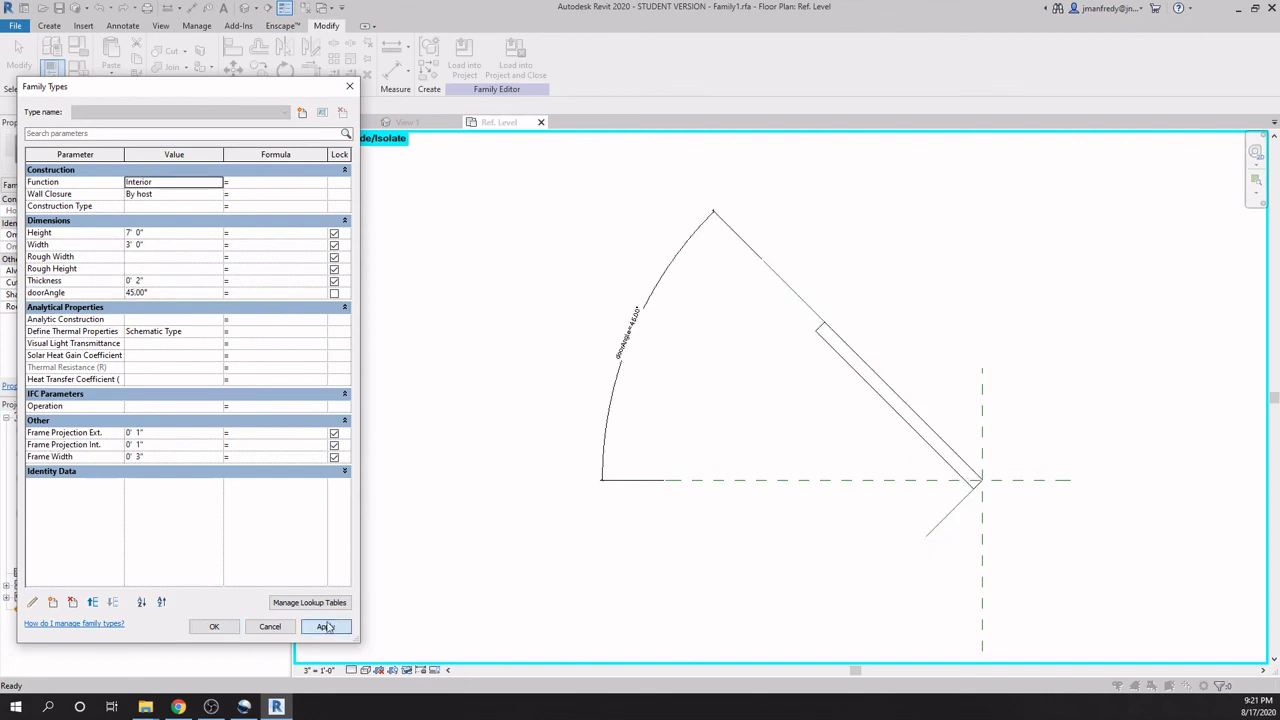
left_click(213, 626)
Add an aligned dimension for the panel's length from its free end to the short reference line at the hinge.
scroll(877, 506, "up", 4)
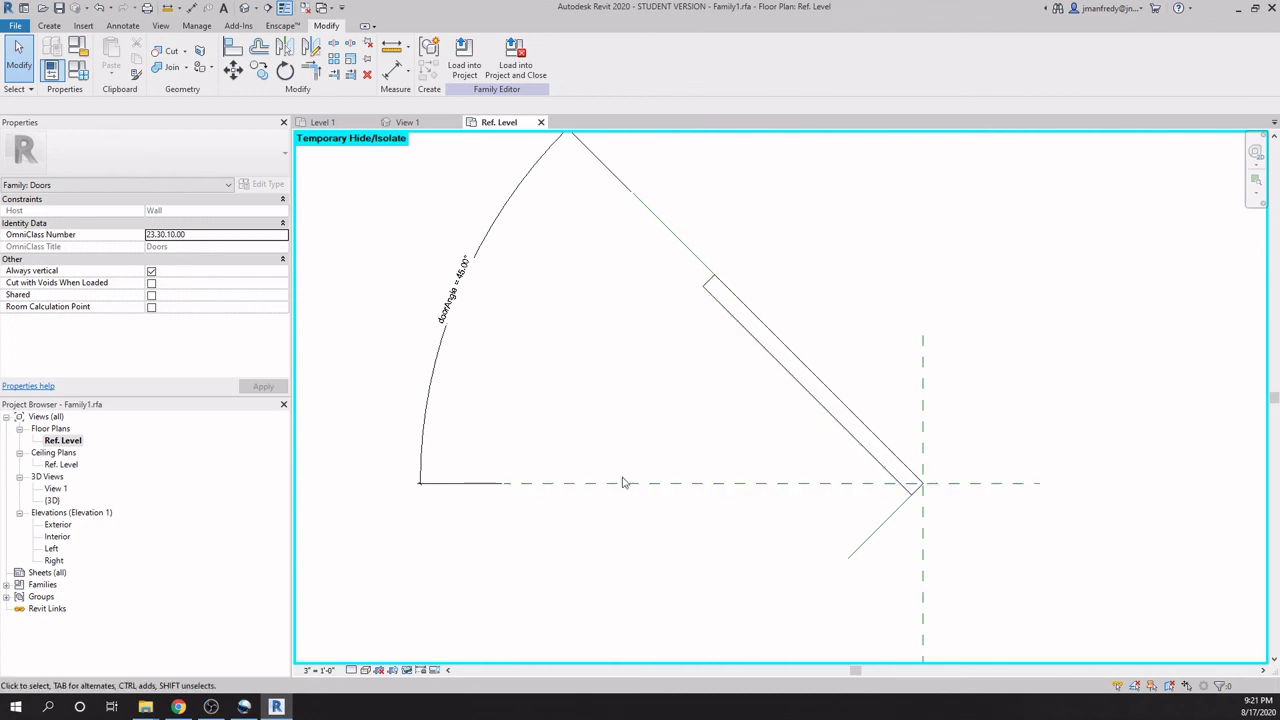
middle_click_drag(666, 407, 731, 394)
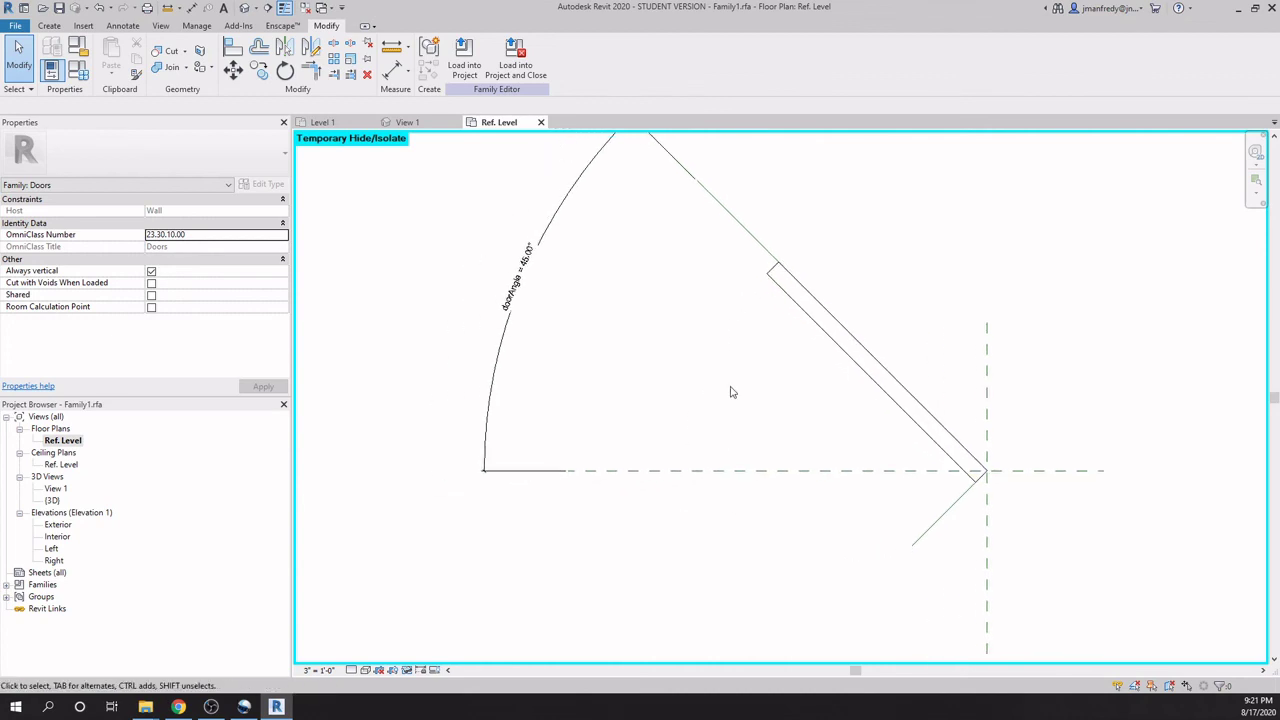
key("d")
key("i")
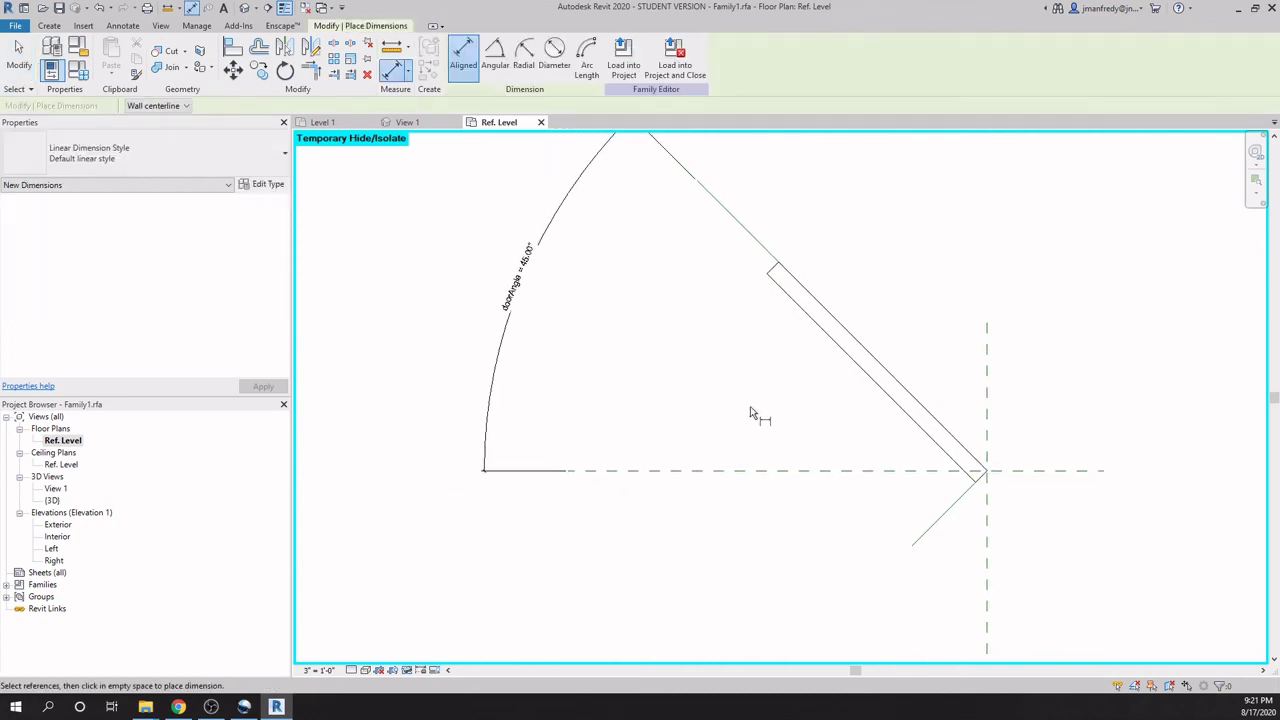
left_click(778, 277)
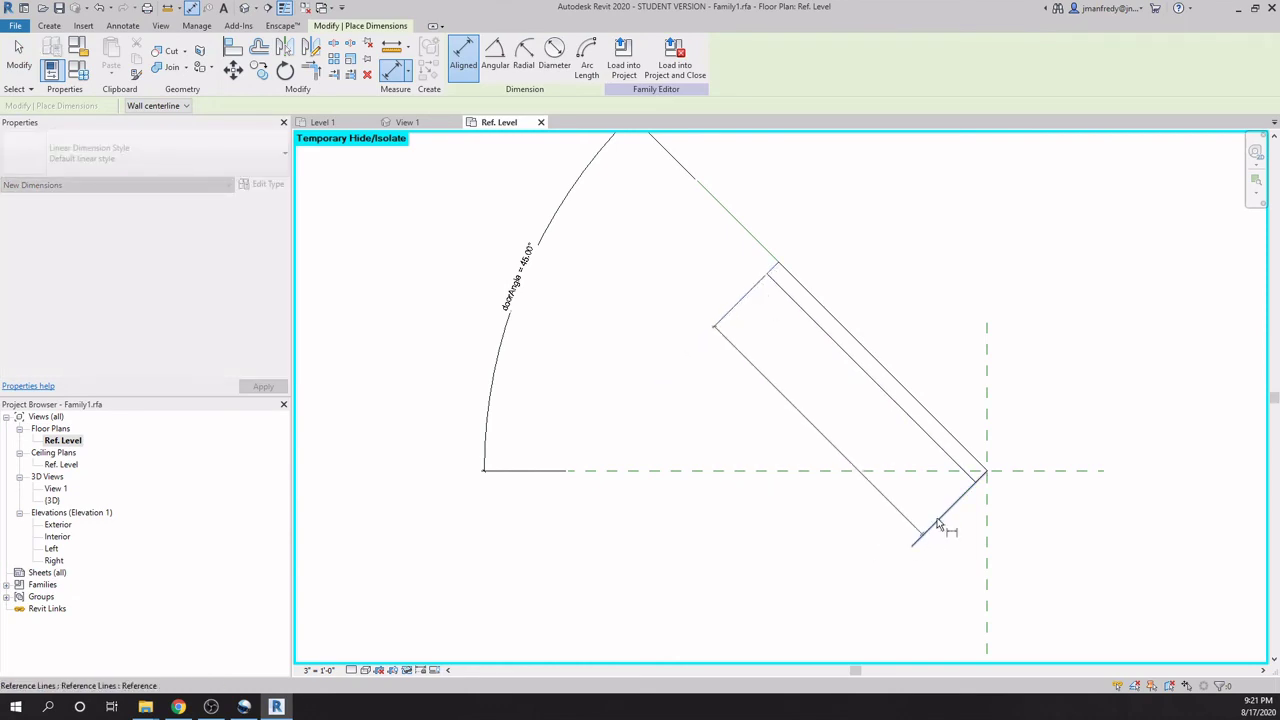
left_click(935, 528)
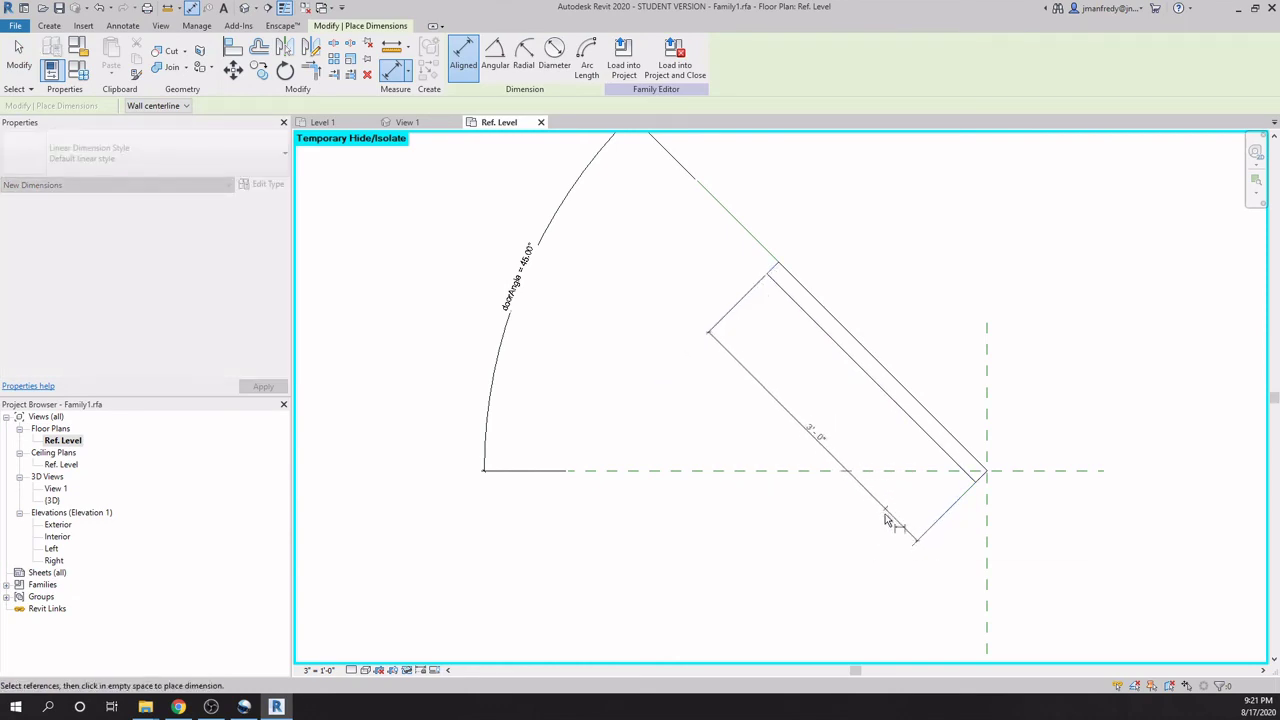
left_click(808, 437)
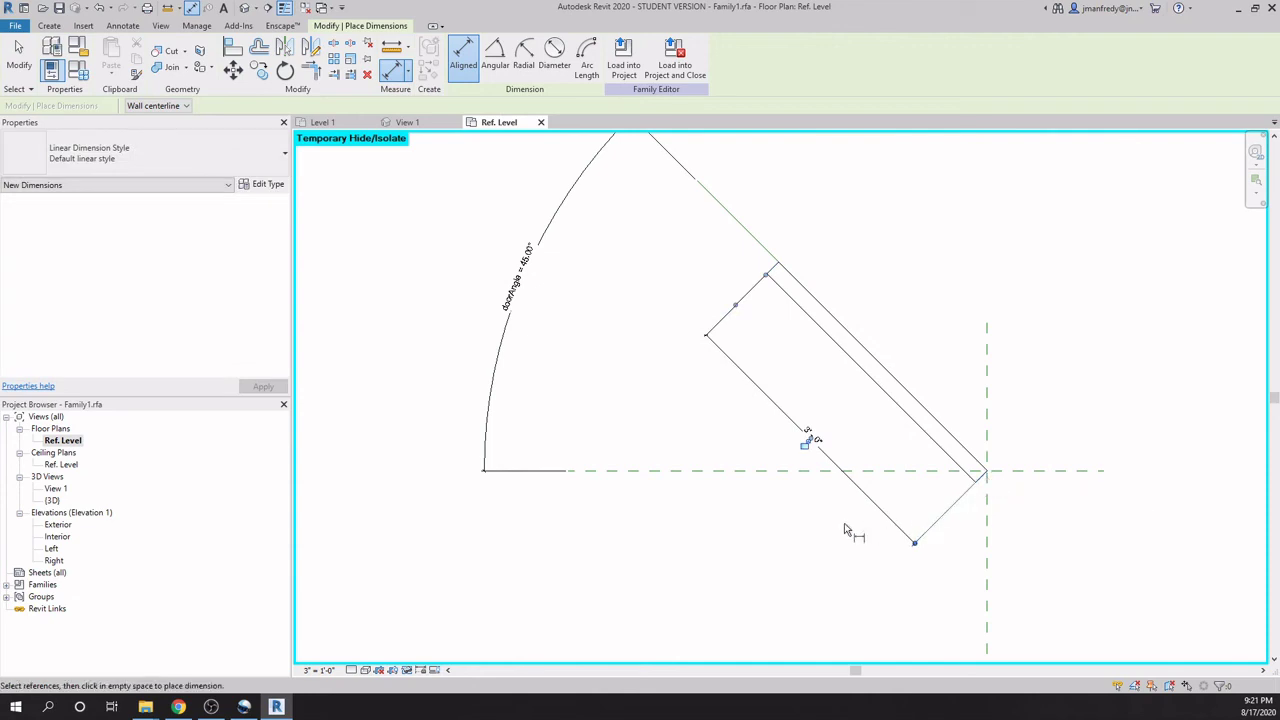
key("Escape")
key("Escape")
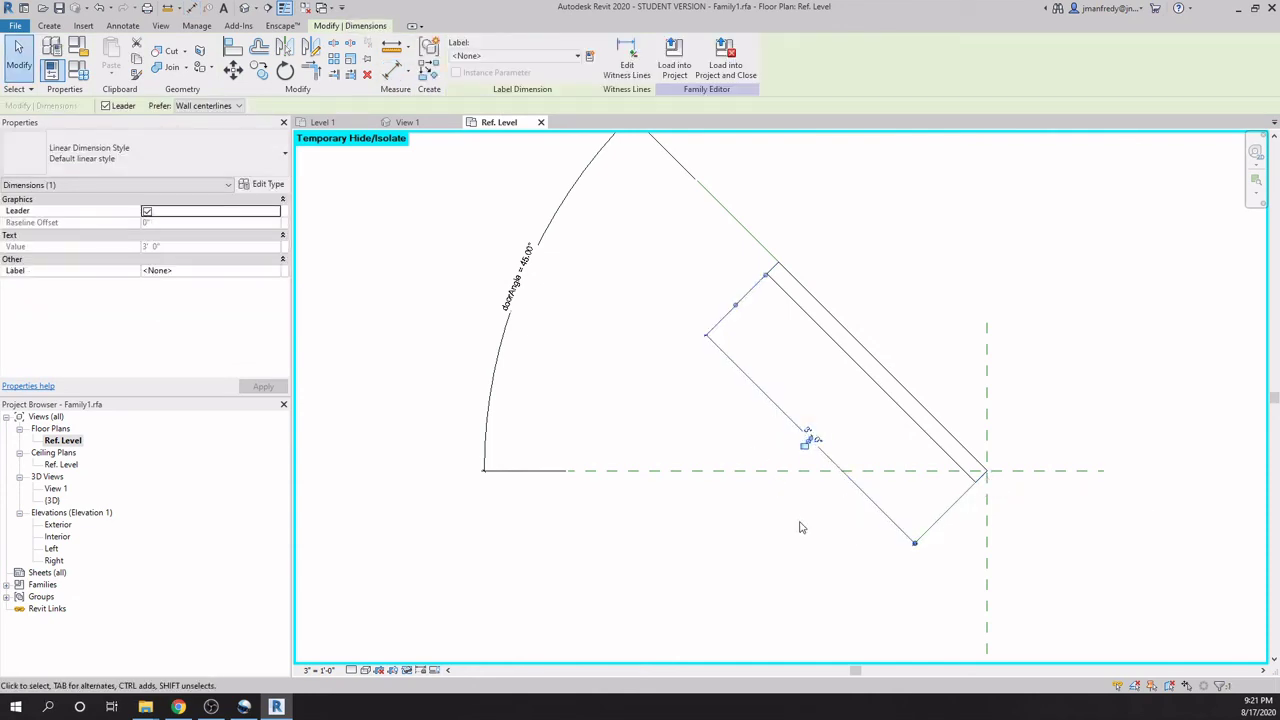
Label the panel's length dimension with the Width parameter.
left_click(577, 57)
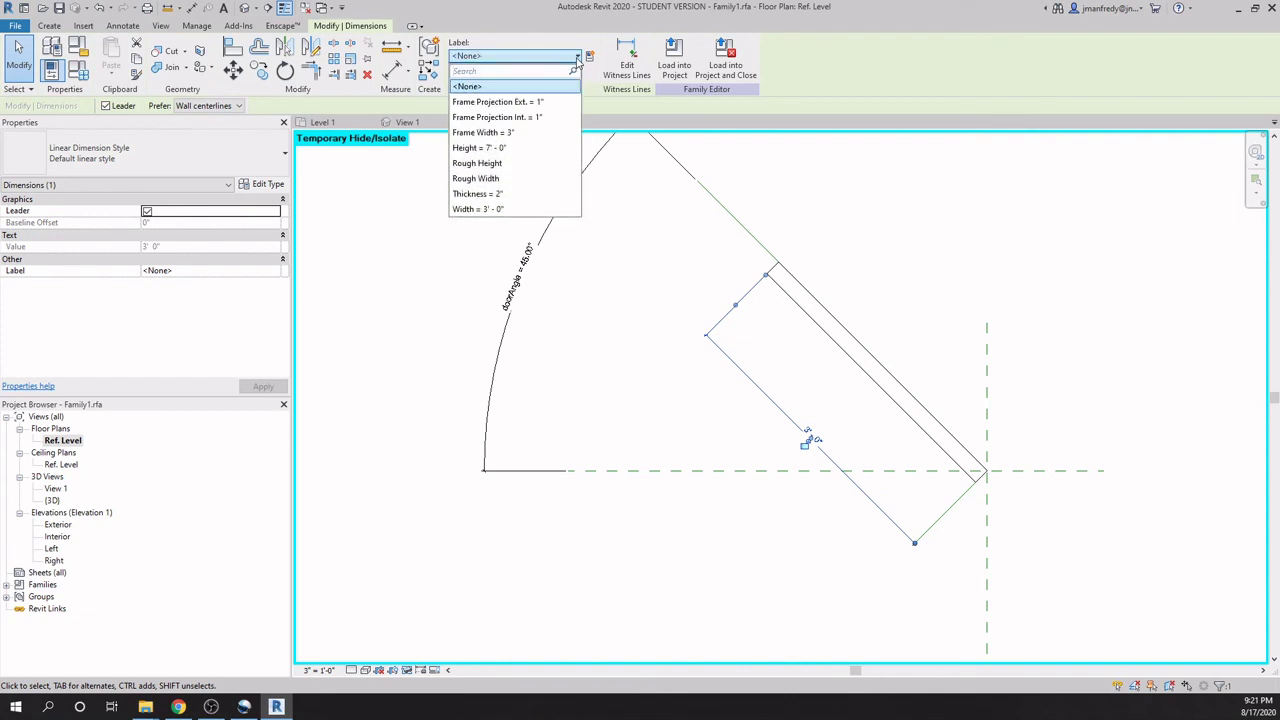
left_click(478, 209)
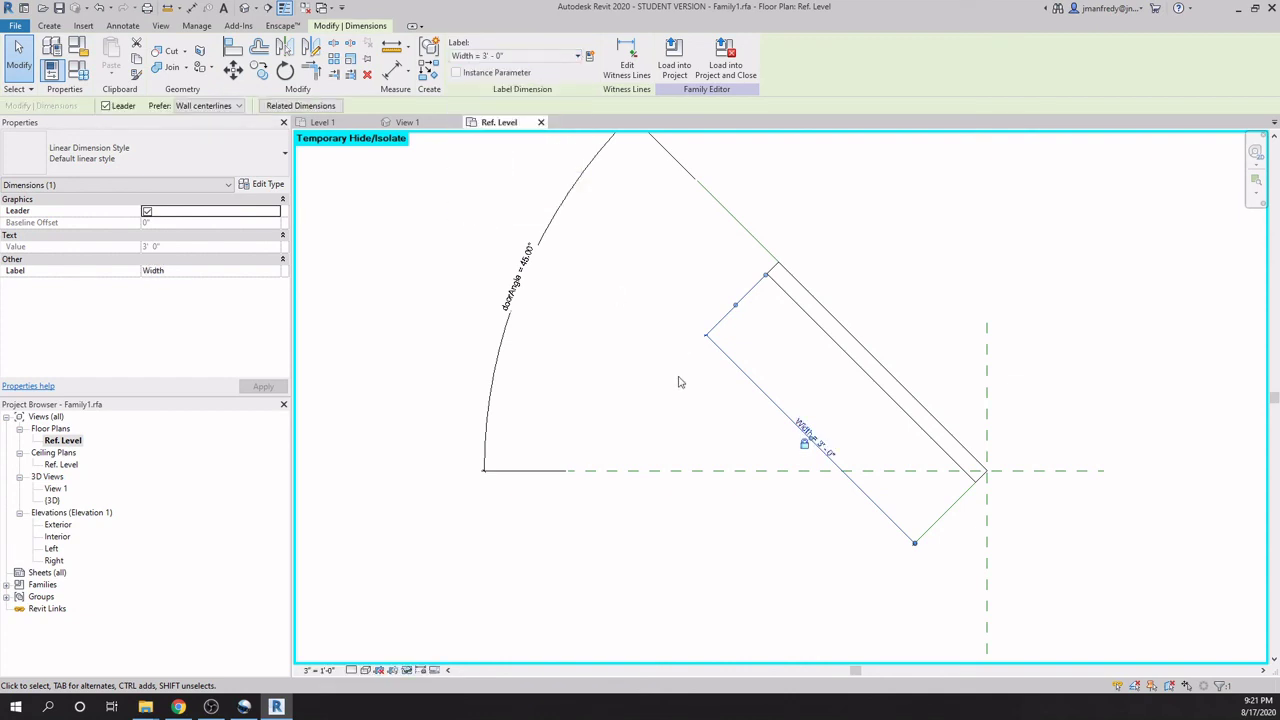
left_click(678, 377)
middle_click_drag(657, 357, 695, 377)
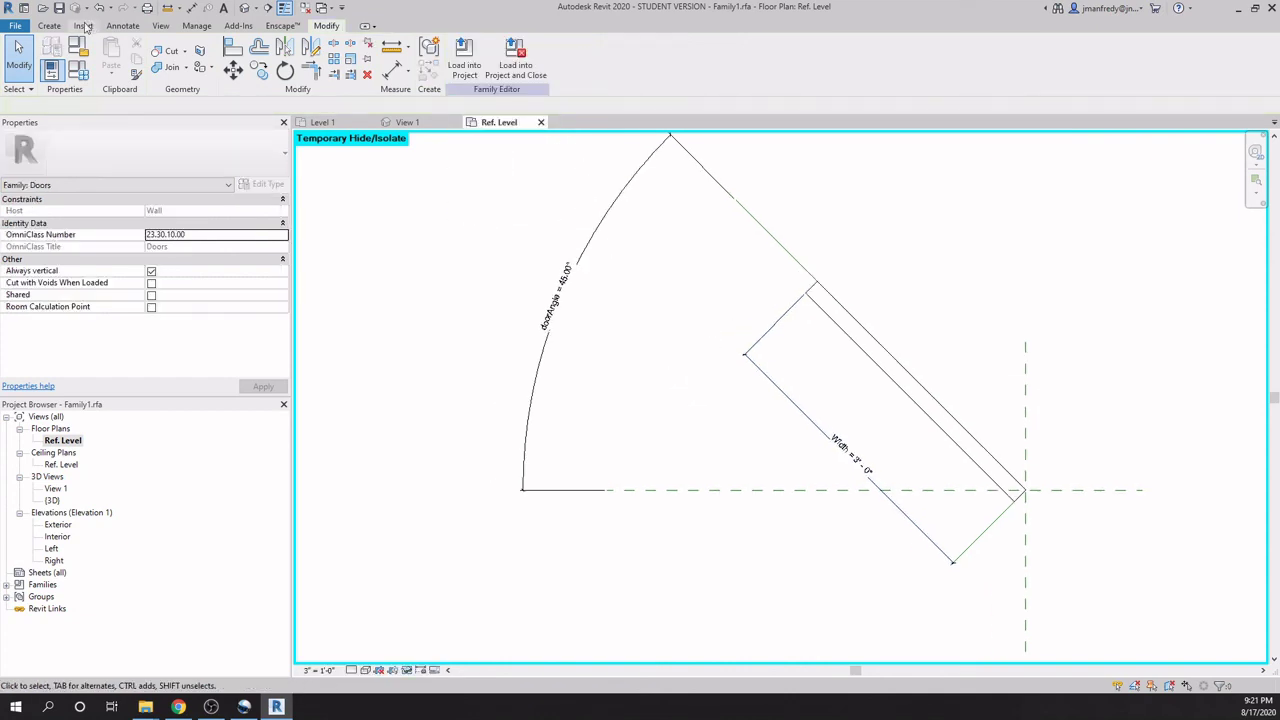
Draw a symbolic-line swing arc centred on the hinge, radius about 3'-9", from the horizontal reference plane to the angled reference line.
left_click(119, 29)
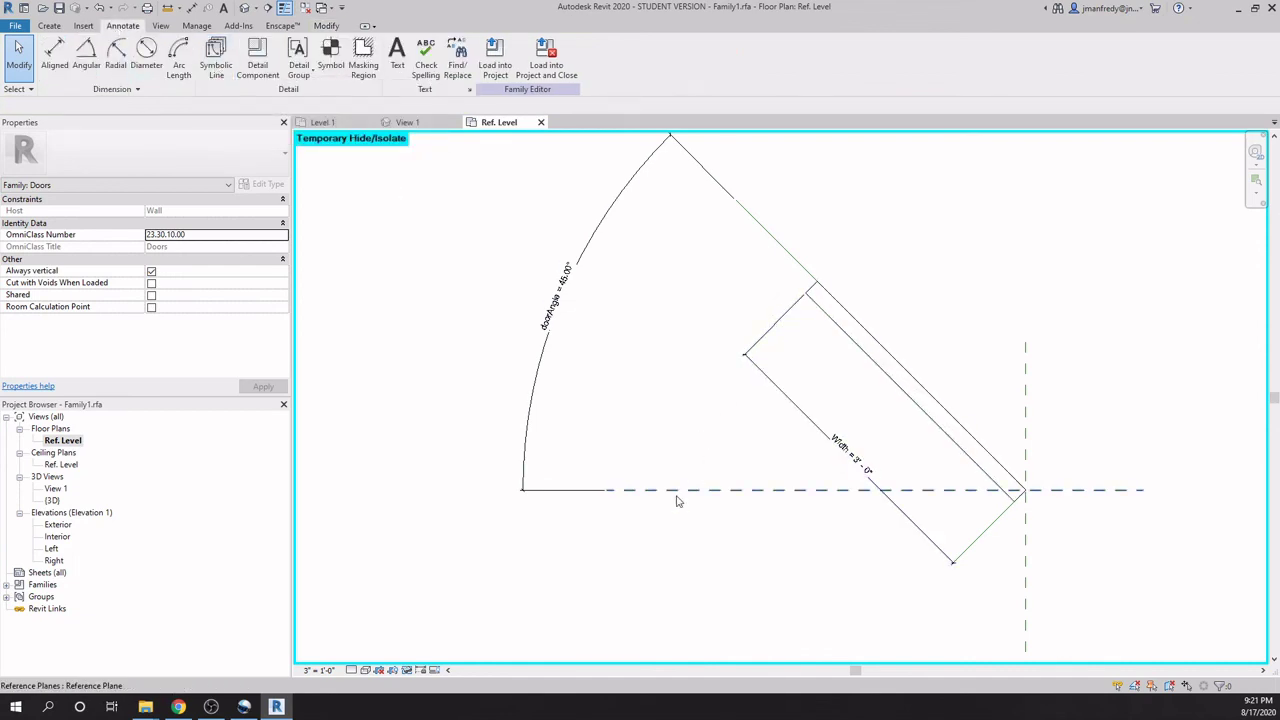
left_click(214, 66)
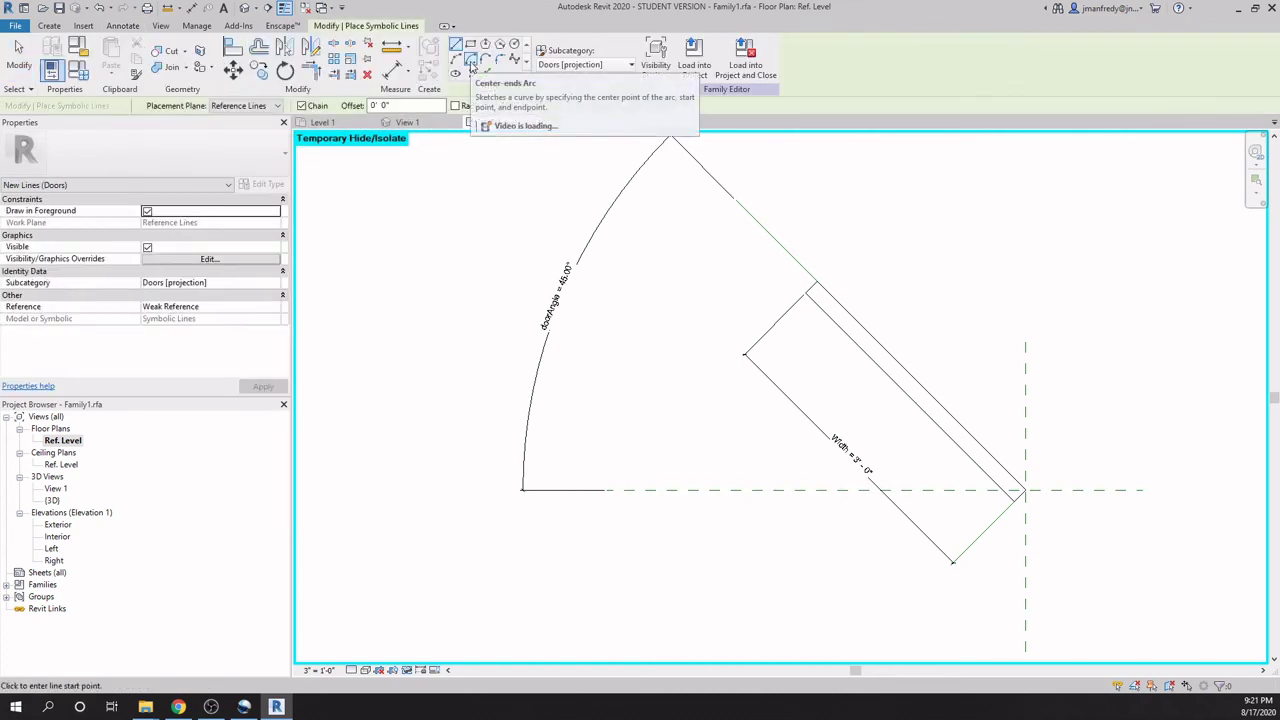
left_click(471, 62)
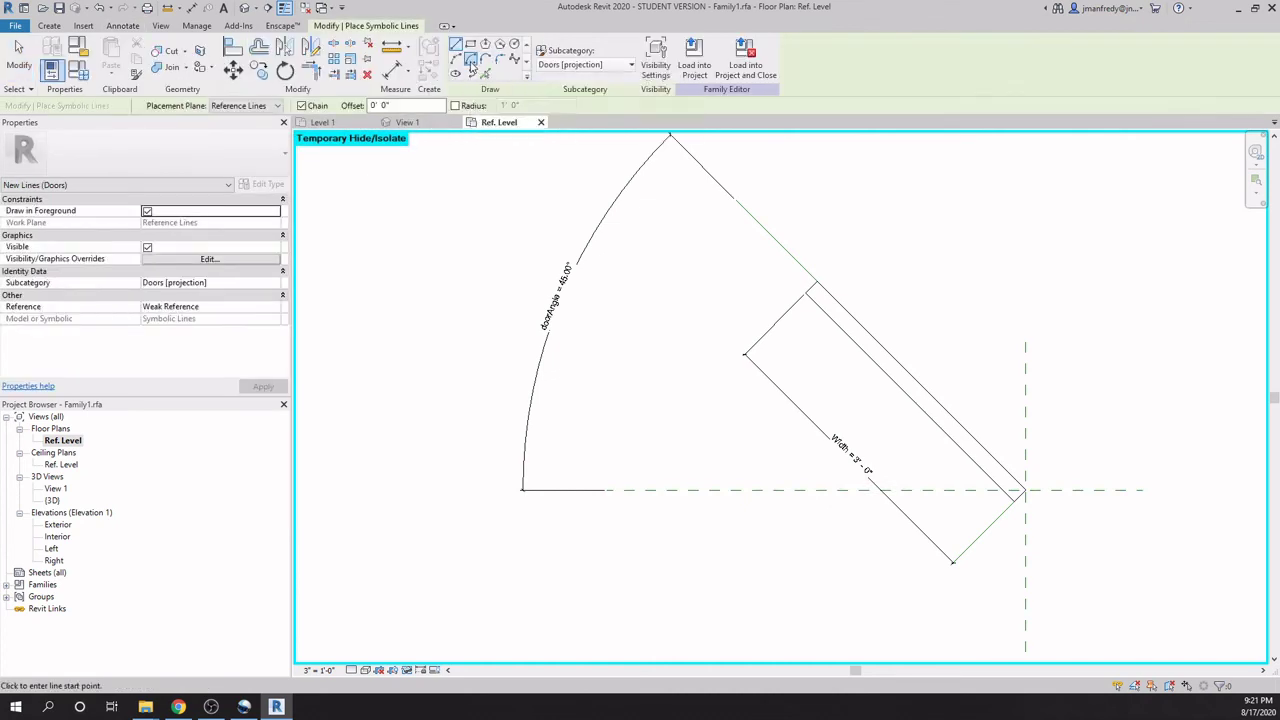
left_click(1027, 490)
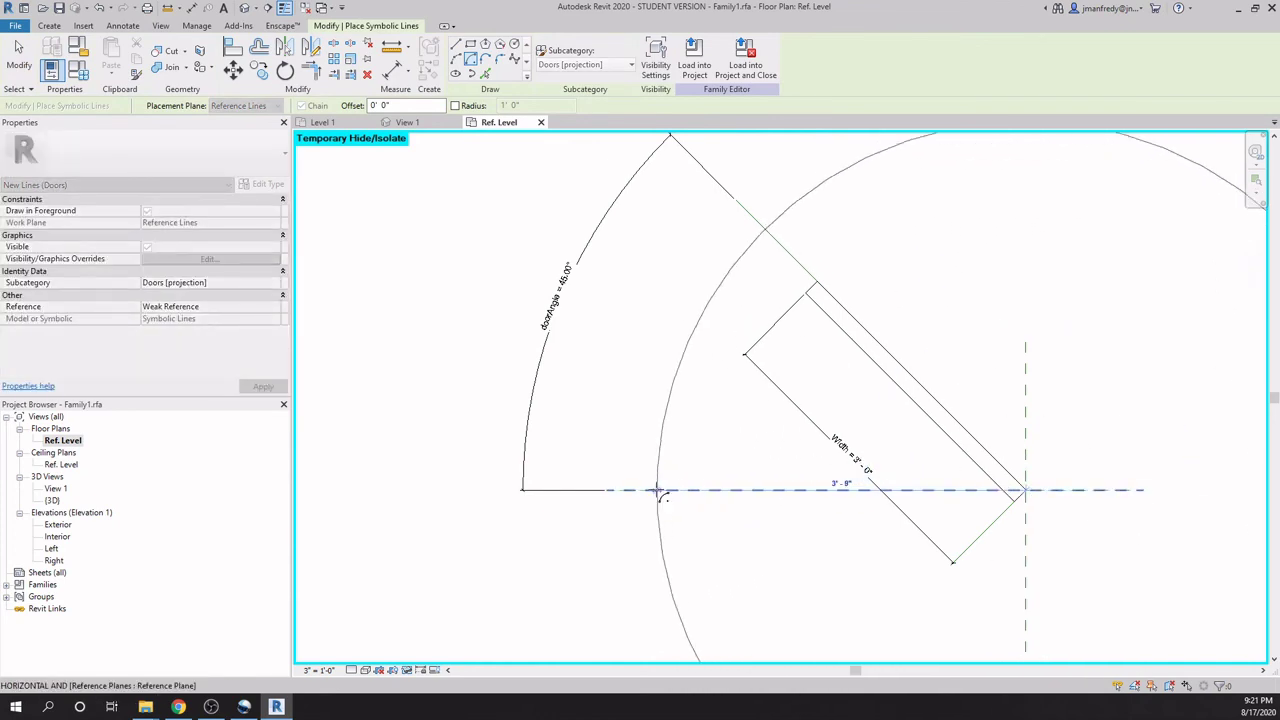
left_click(657, 490)
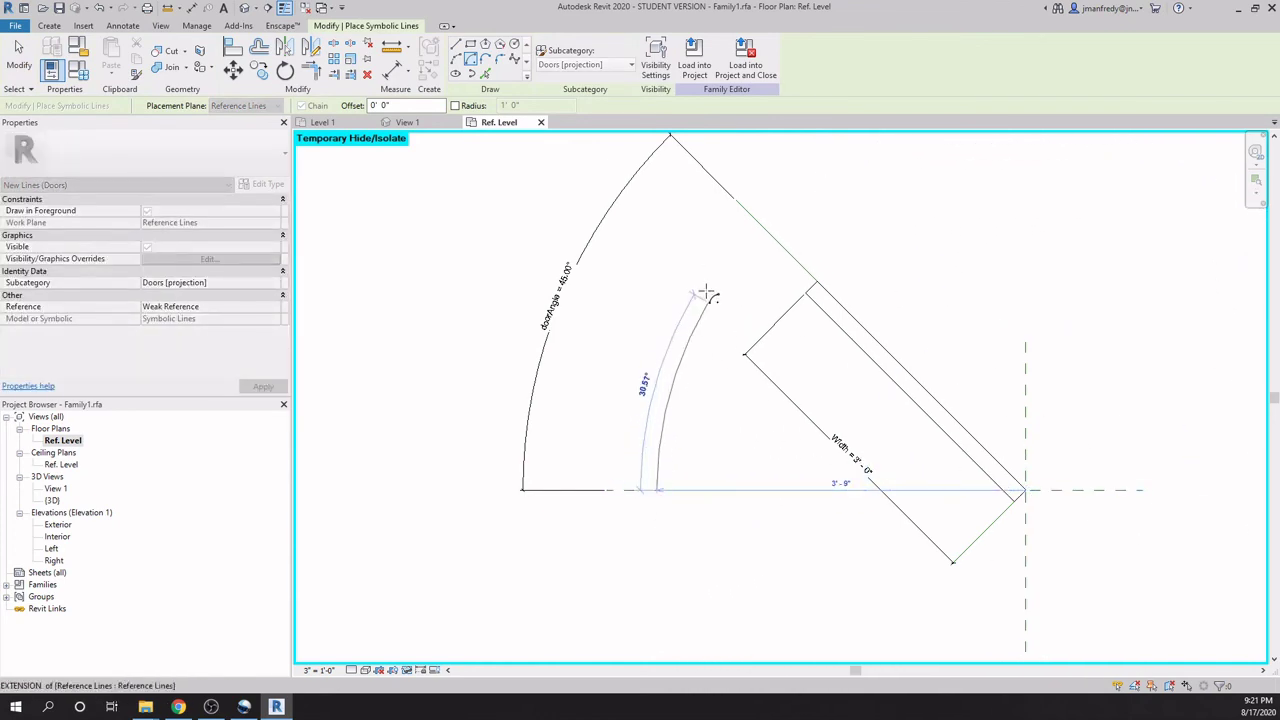
left_click(768, 234)
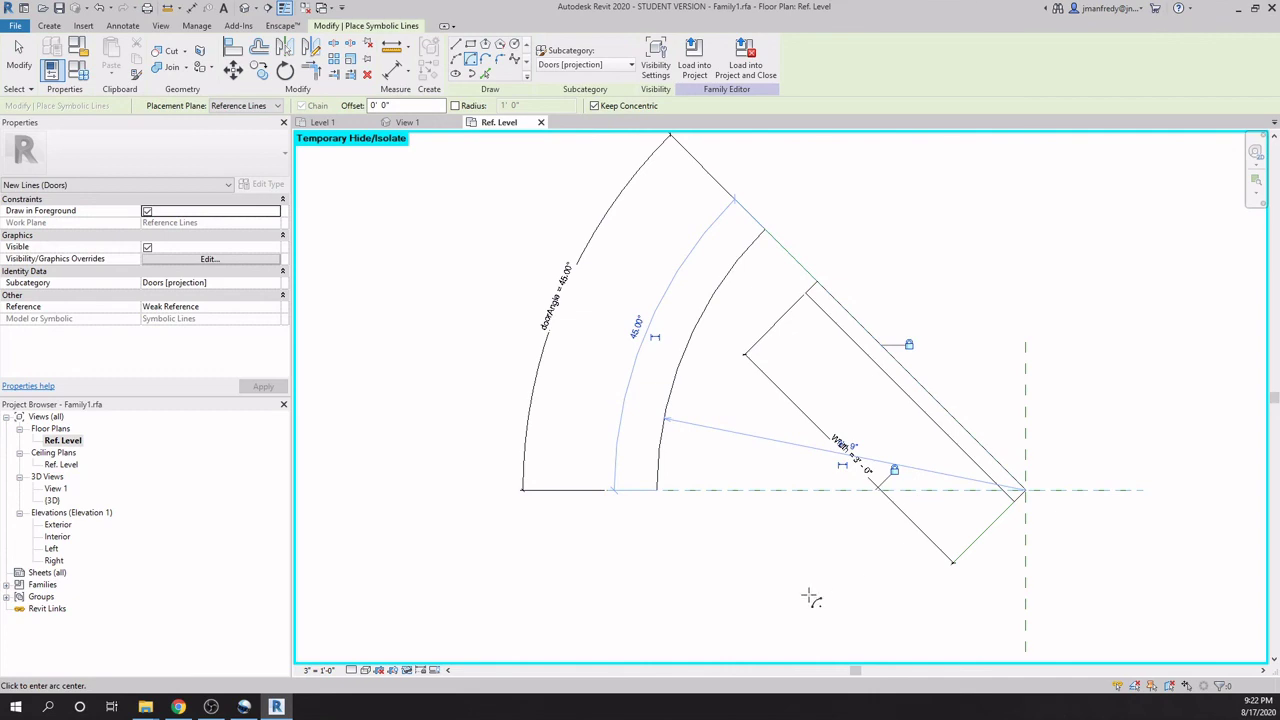
key("Escape")
key("Escape")
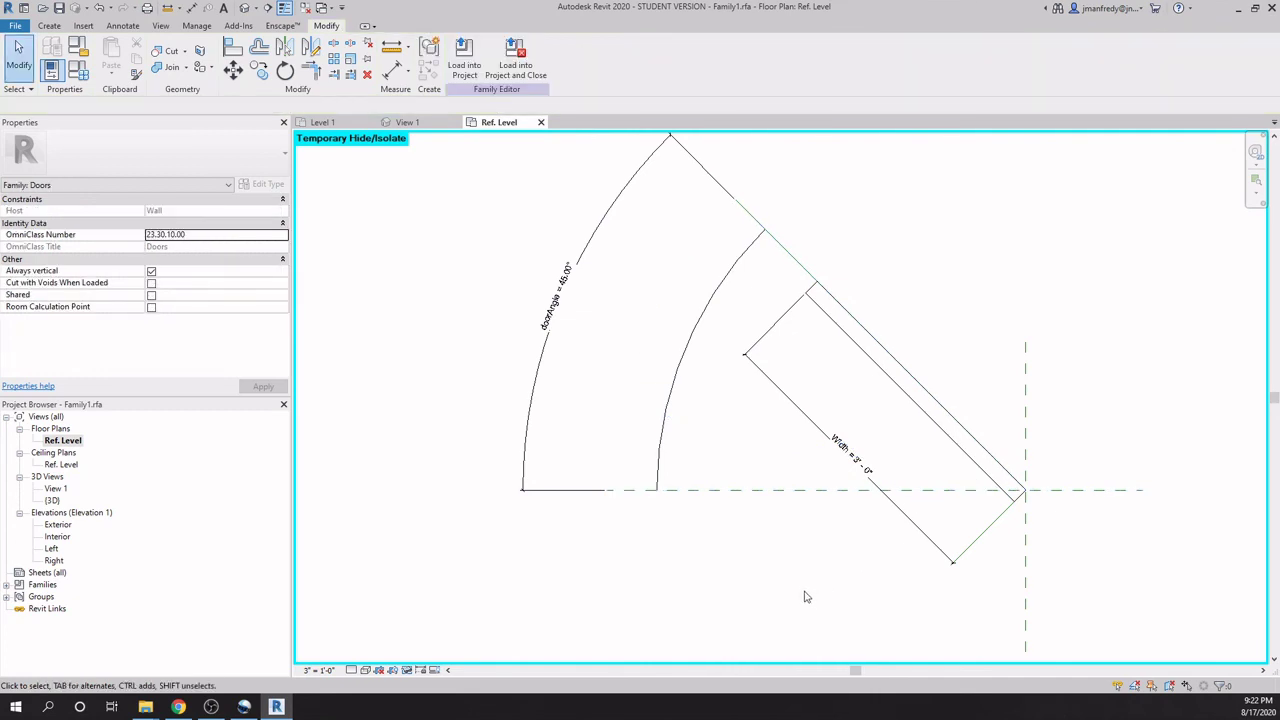
Move the panel's Width dimension line closer to the door panel, clear of the swing arc's radius dimension.
left_click(691, 350)
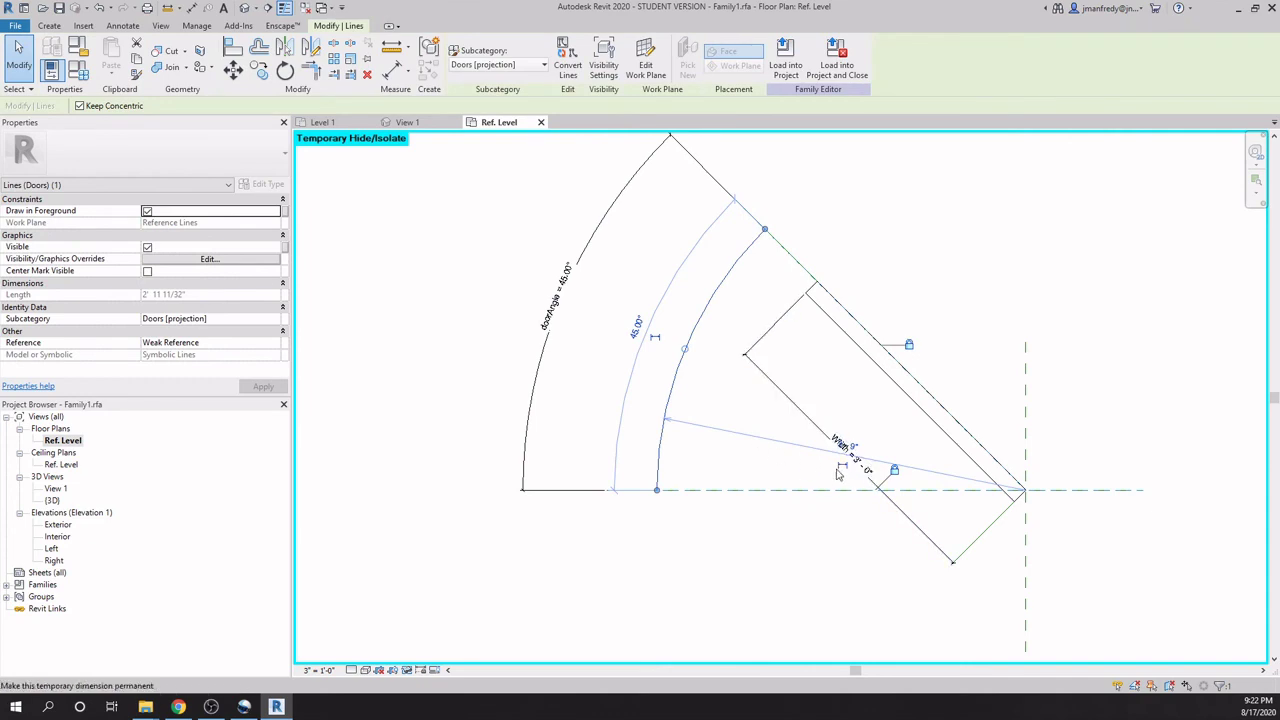
left_click(806, 421)
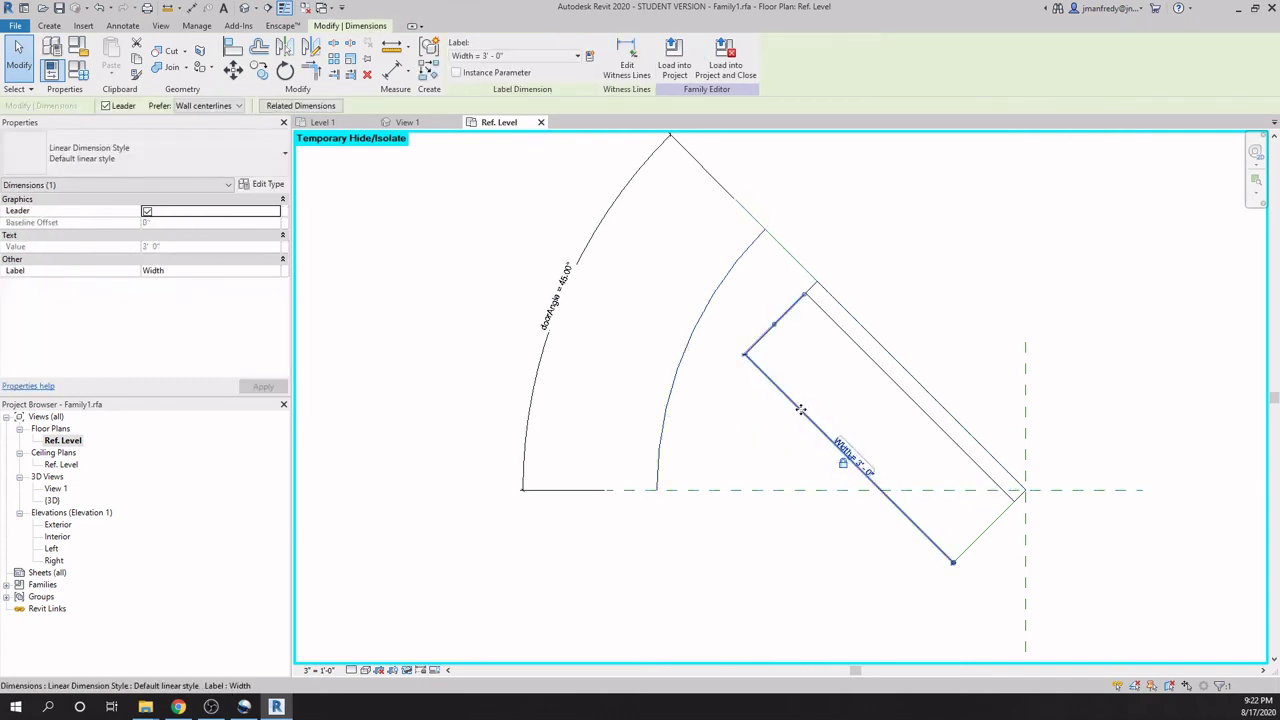
left_click(699, 416)
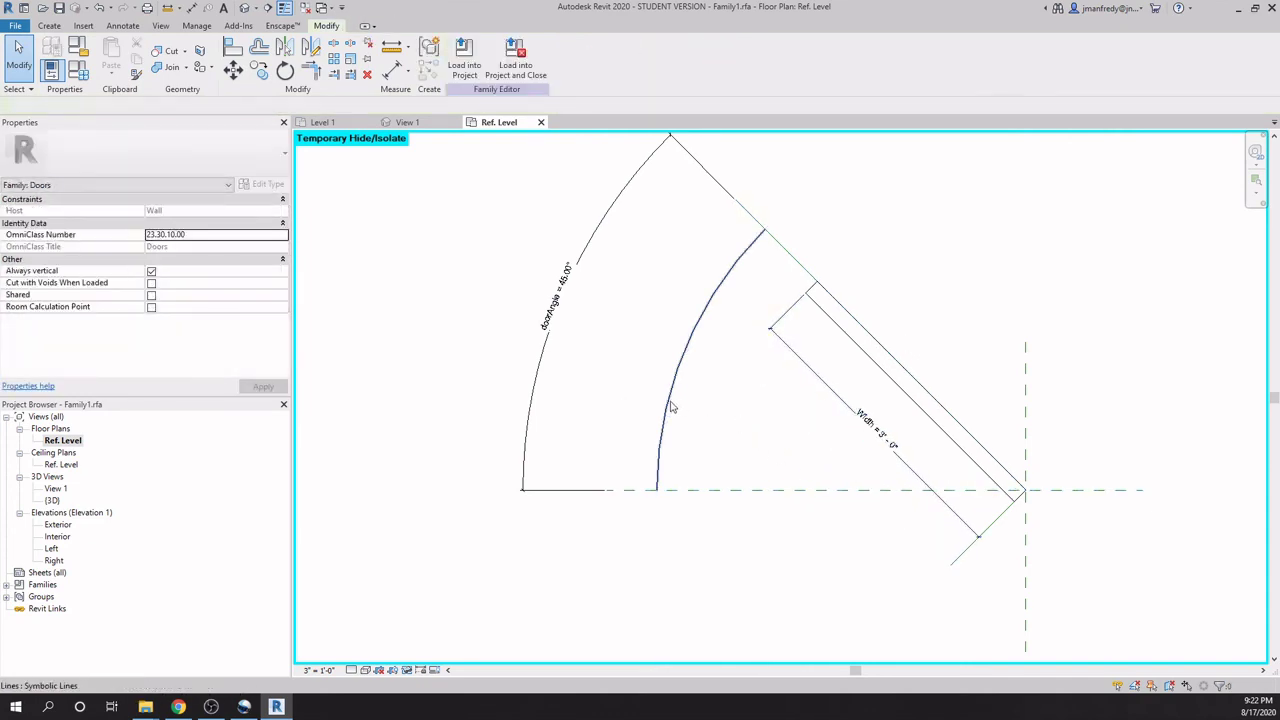
Make the swing arc's temporary radius dimension permanent and label it with the Width parameter.
left_click(666, 408)
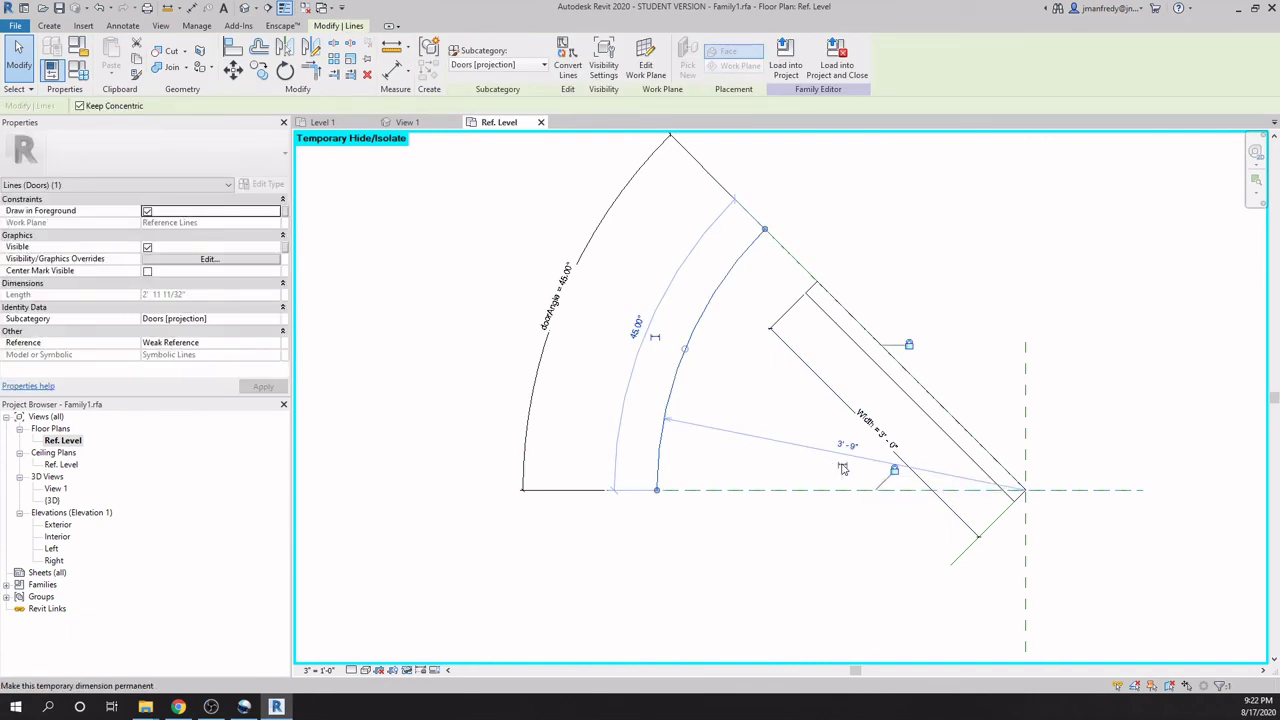
left_click(775, 475)
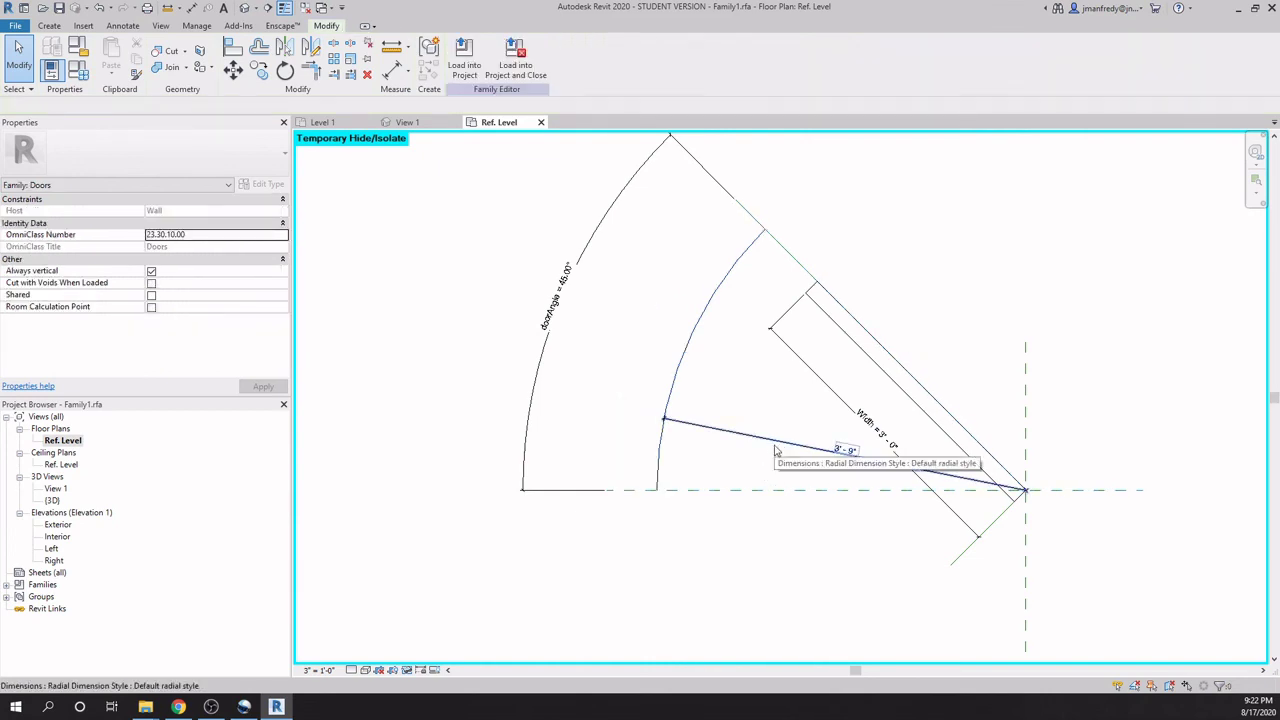
left_click(739, 437)
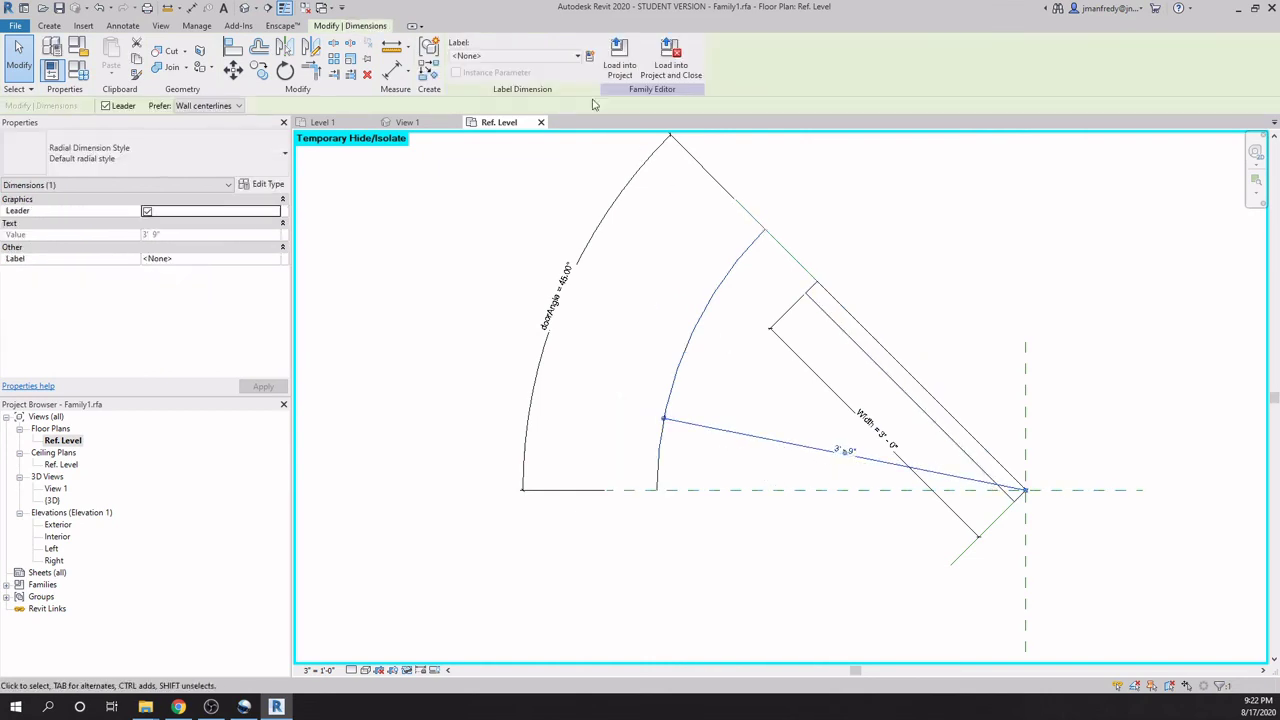
left_click(576, 56)
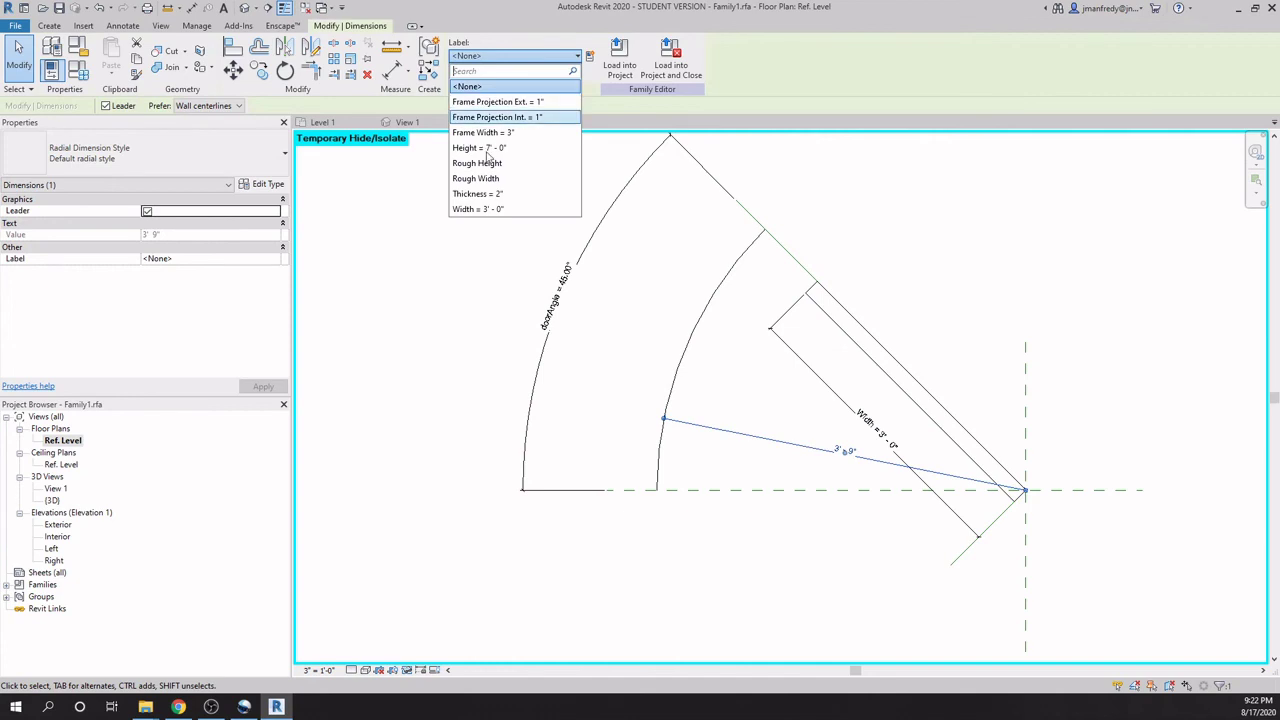
left_click(480, 209)
left_click(457, 330)
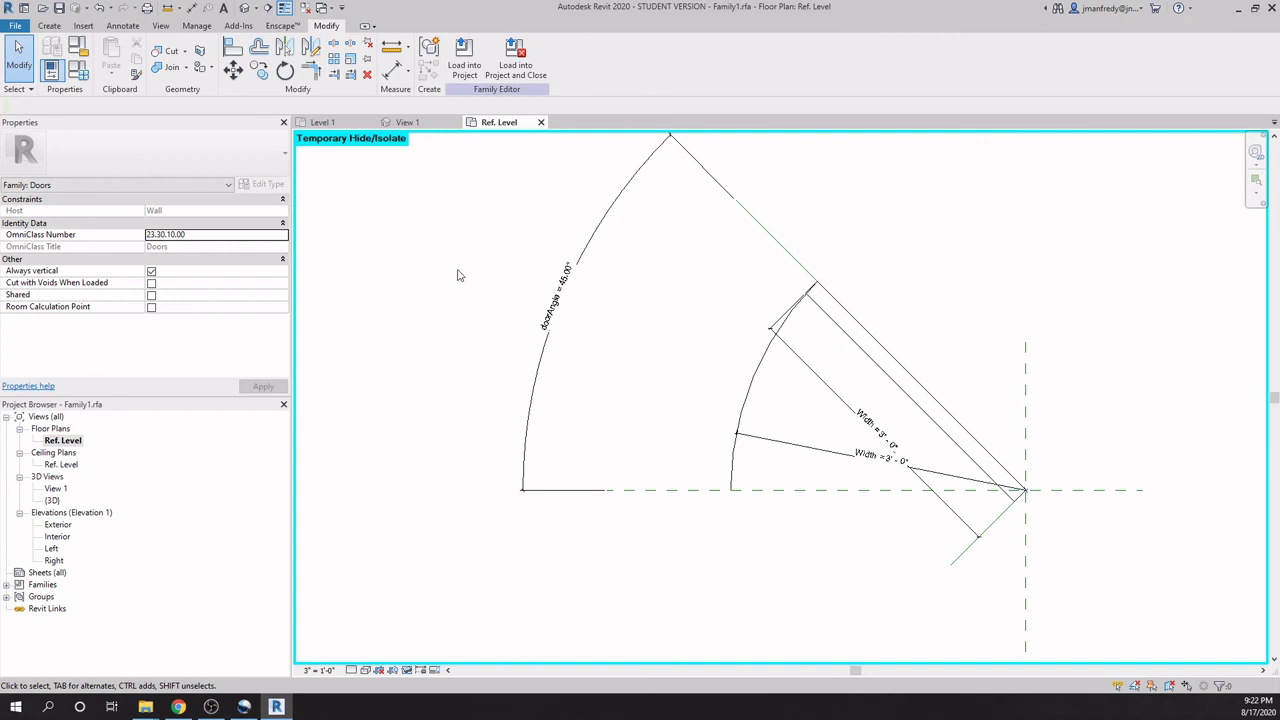
Set the family's Width parameter to 4' and apply it to flex the panel and swing arc.
left_click(78, 70)
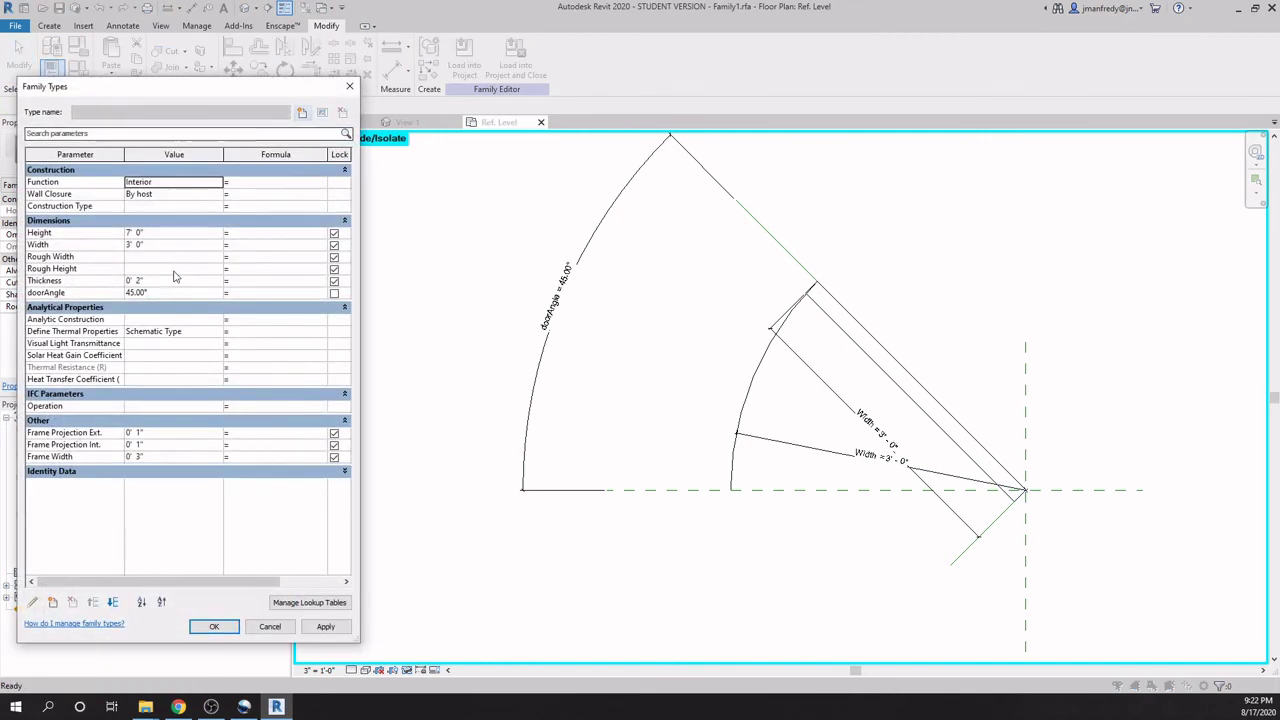
left_click(180, 245)
type("4")
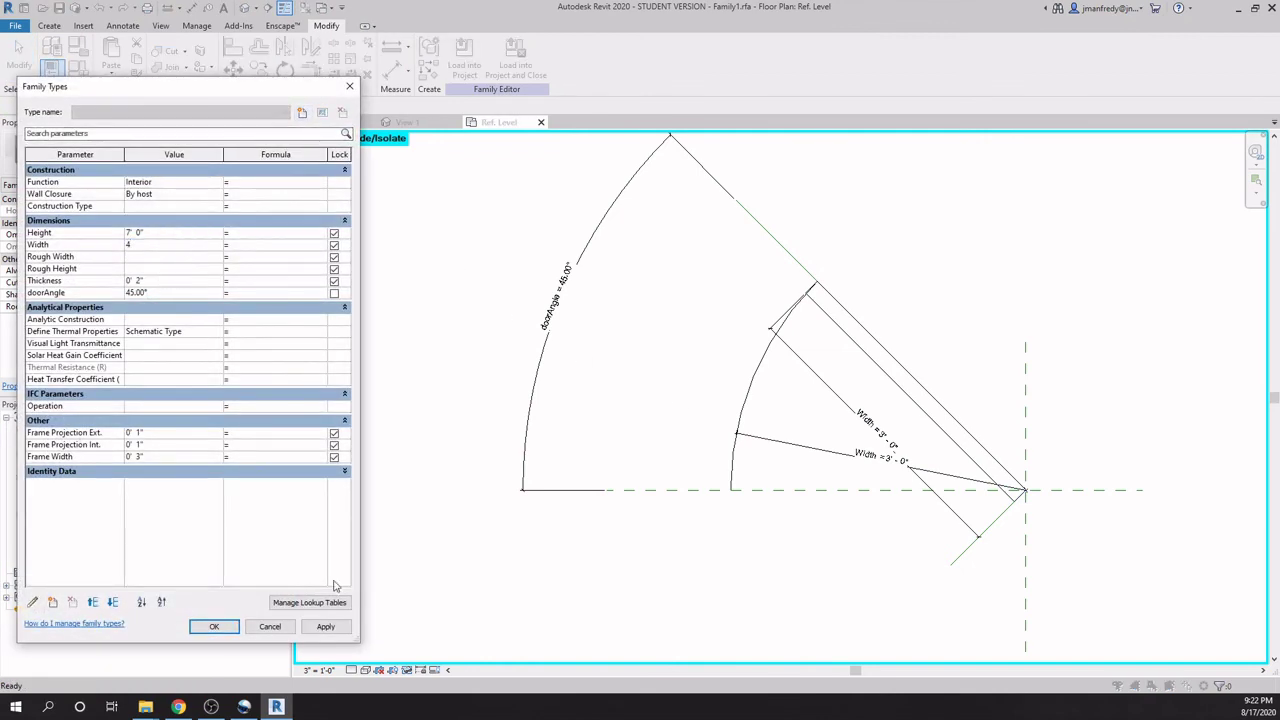
left_click(325, 626)
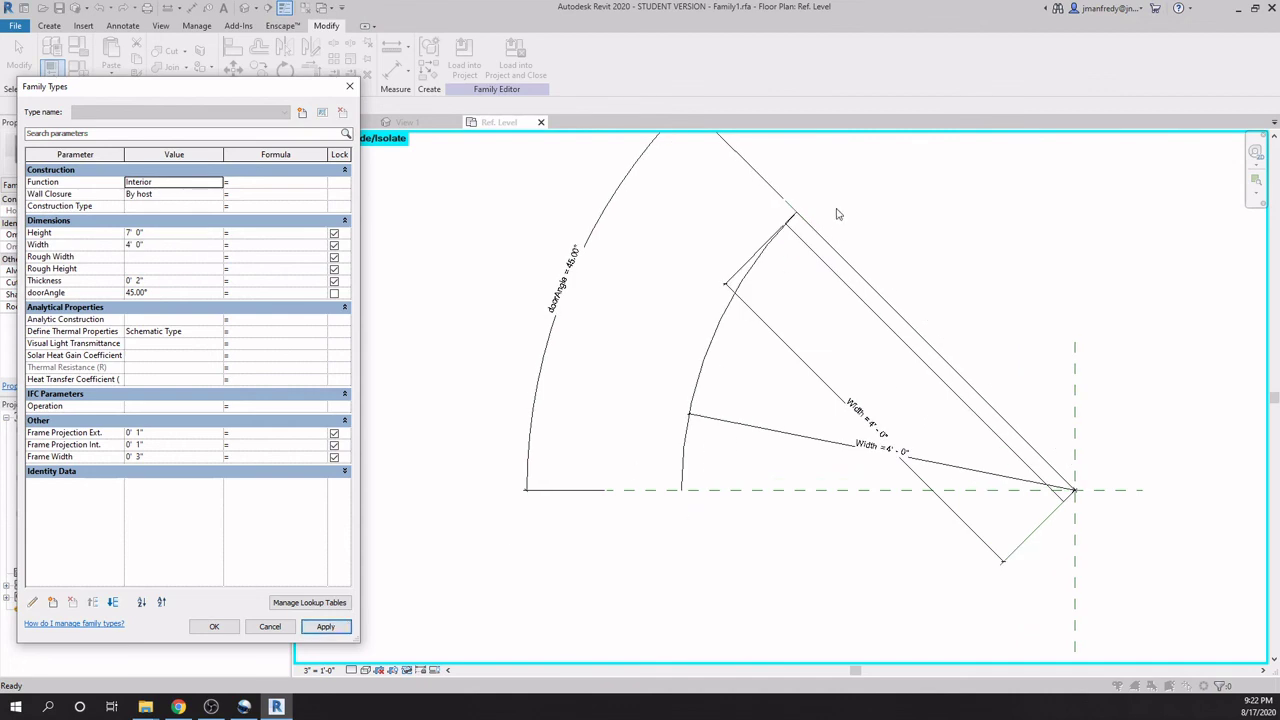
Flex the swing by applying a doorAngle of 90°, and return the parameter to 45°.
left_click(175, 292)
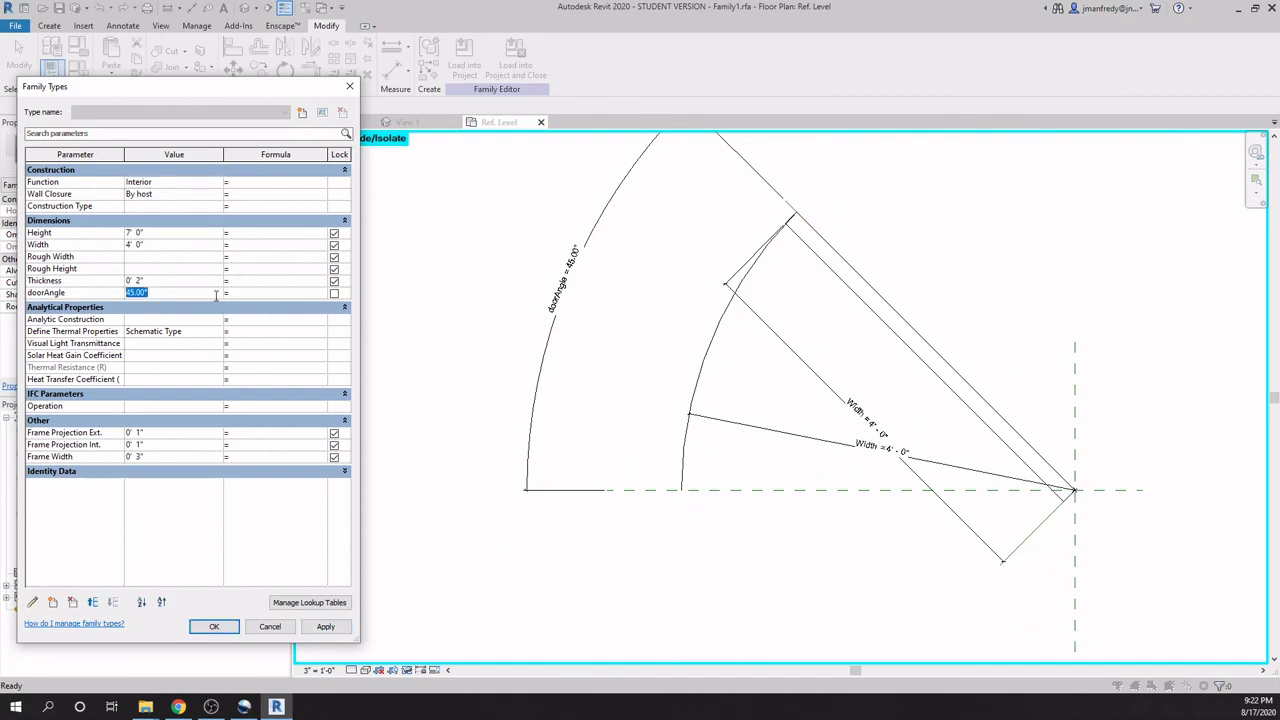
type("90")
left_click(325, 626)
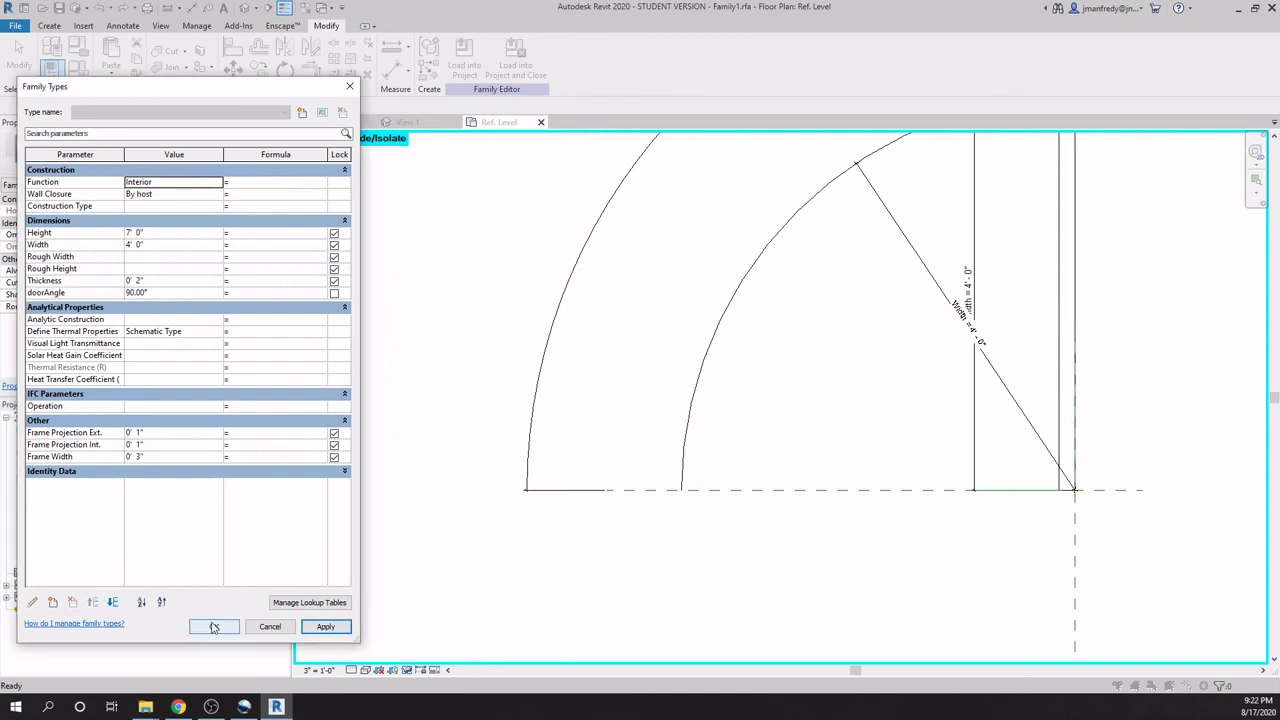
left_click(182, 296)
type("45")
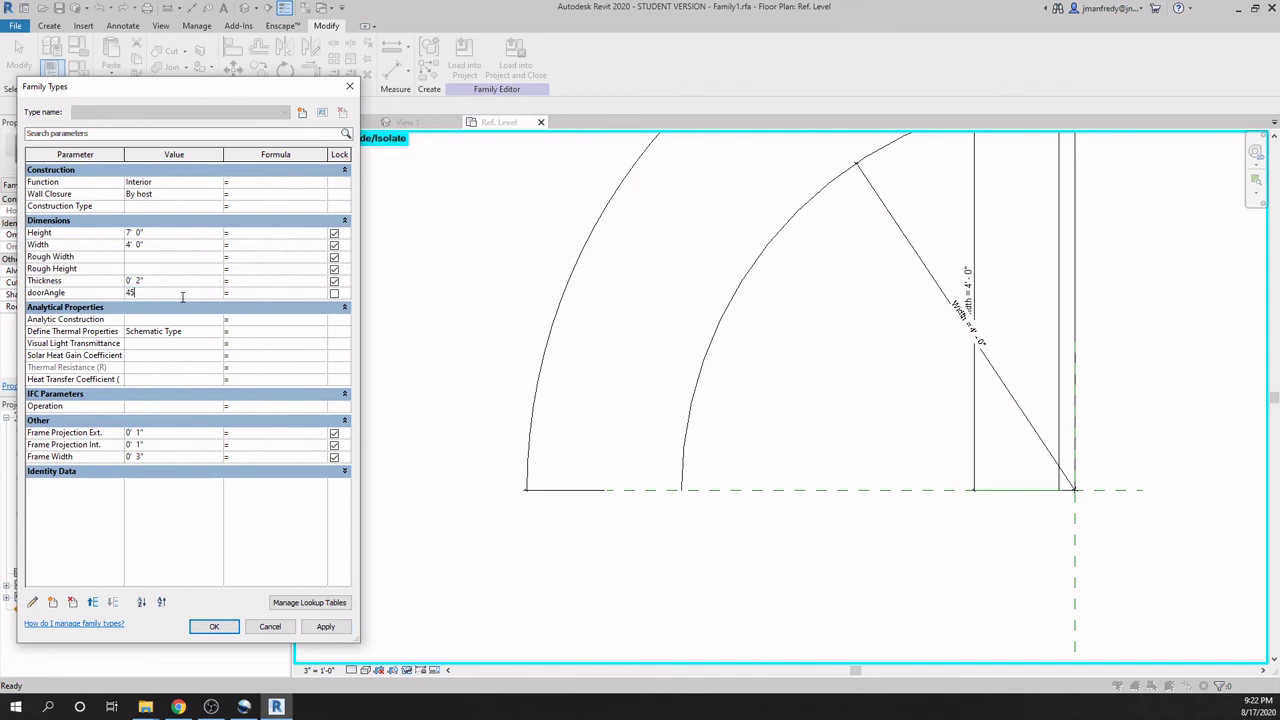
Set the door family's doorAngle to 45° and Width to 3' 0", and reset the temporary hide/isolate in the plan view.
left_click(190, 244)
left_click(325, 627)
key("Return")
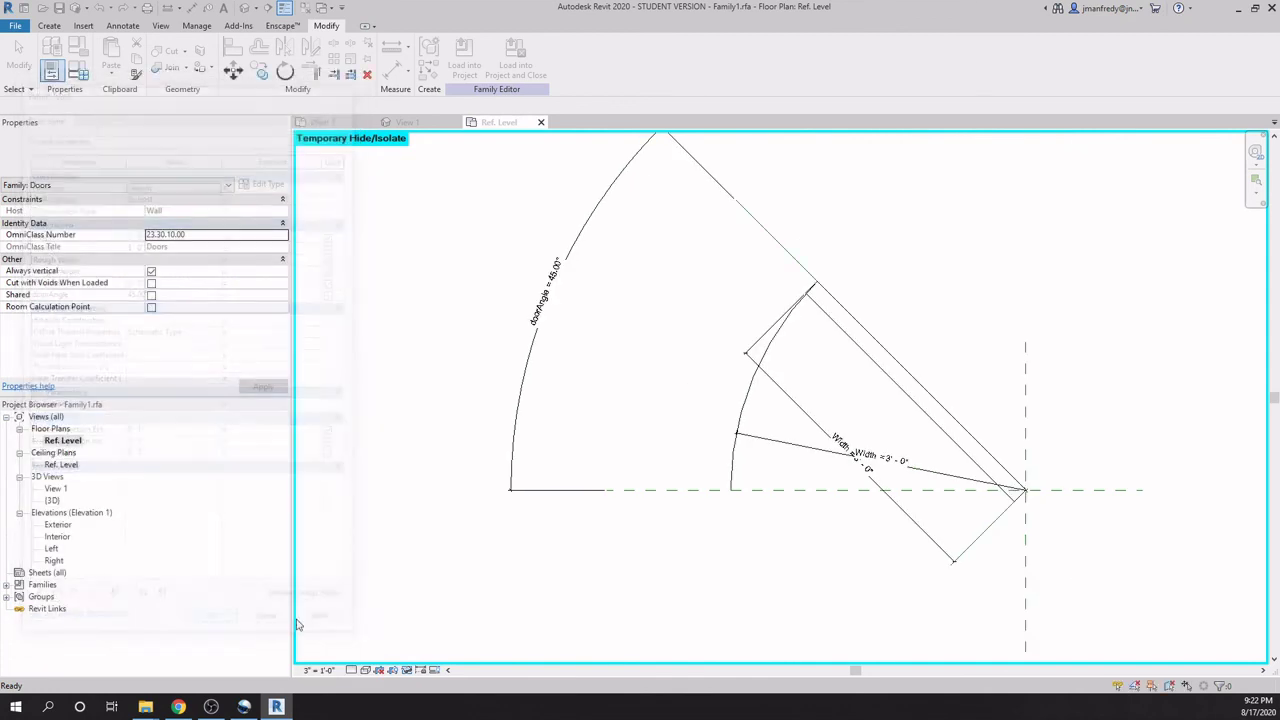
left_click(407, 671)
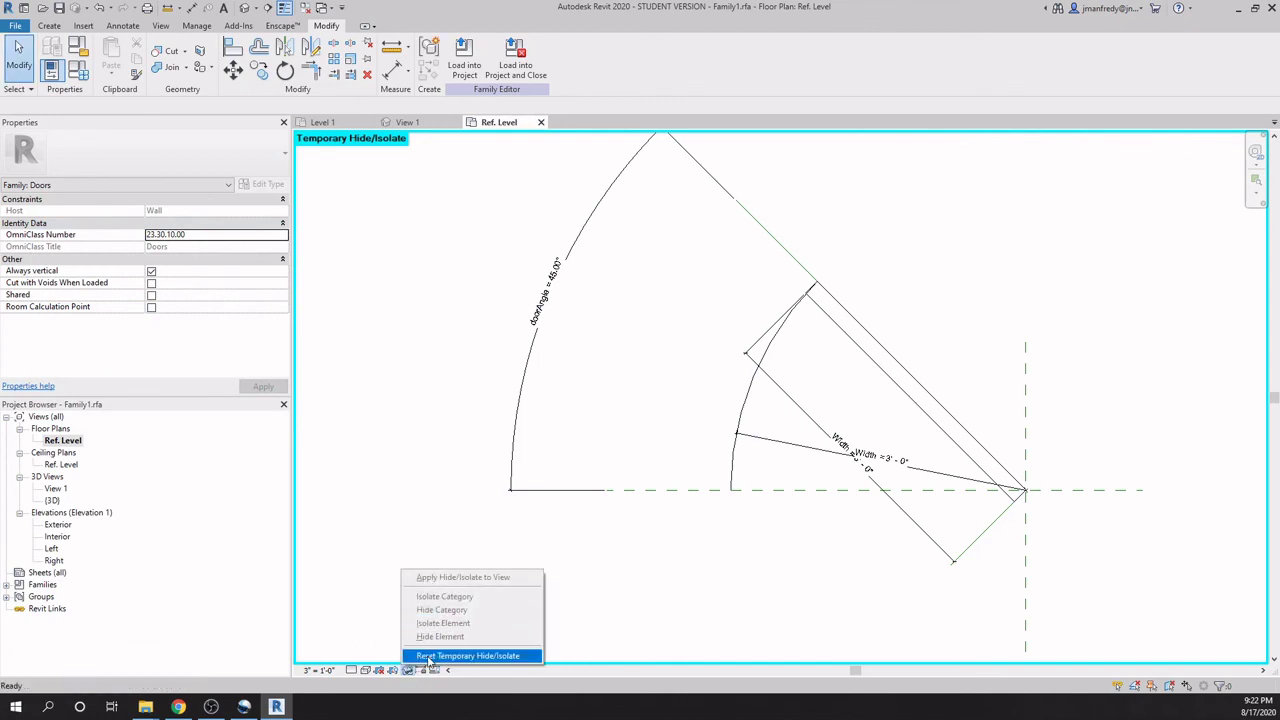
left_click(465, 656)
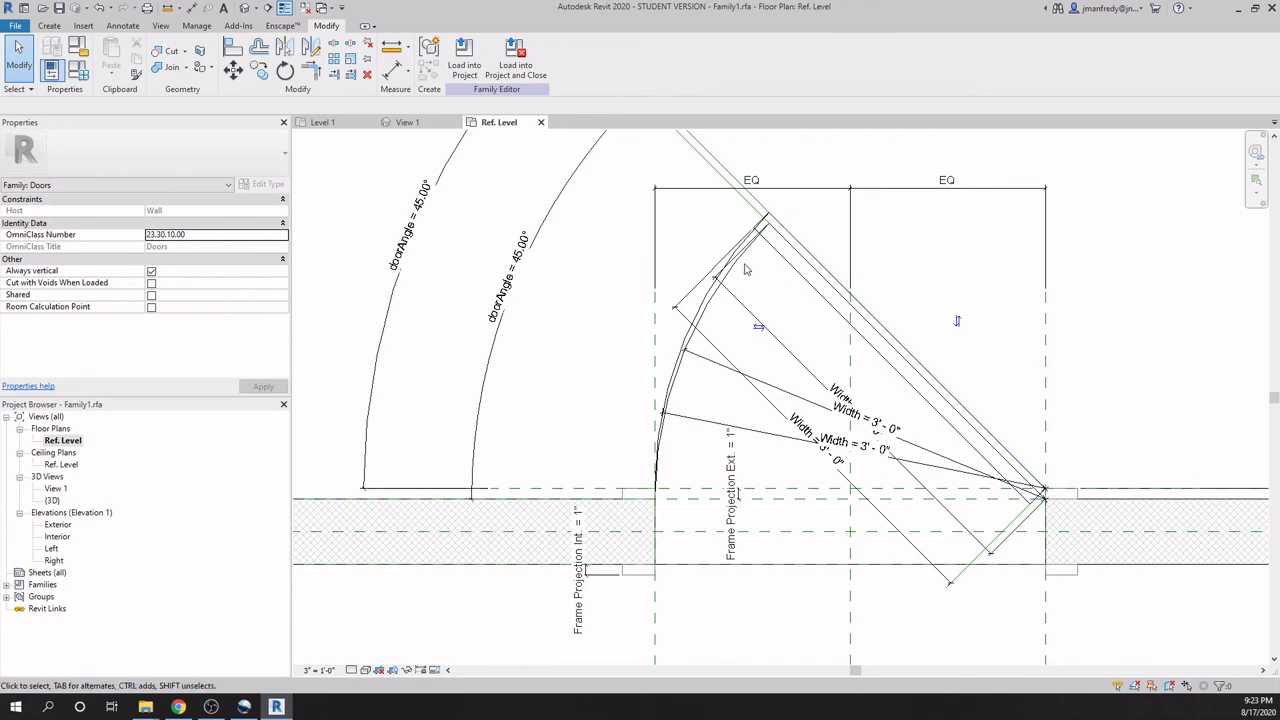
Set the door leaf's masking region to display only at the Medium and Fine detail levels.
left_click(800, 294)
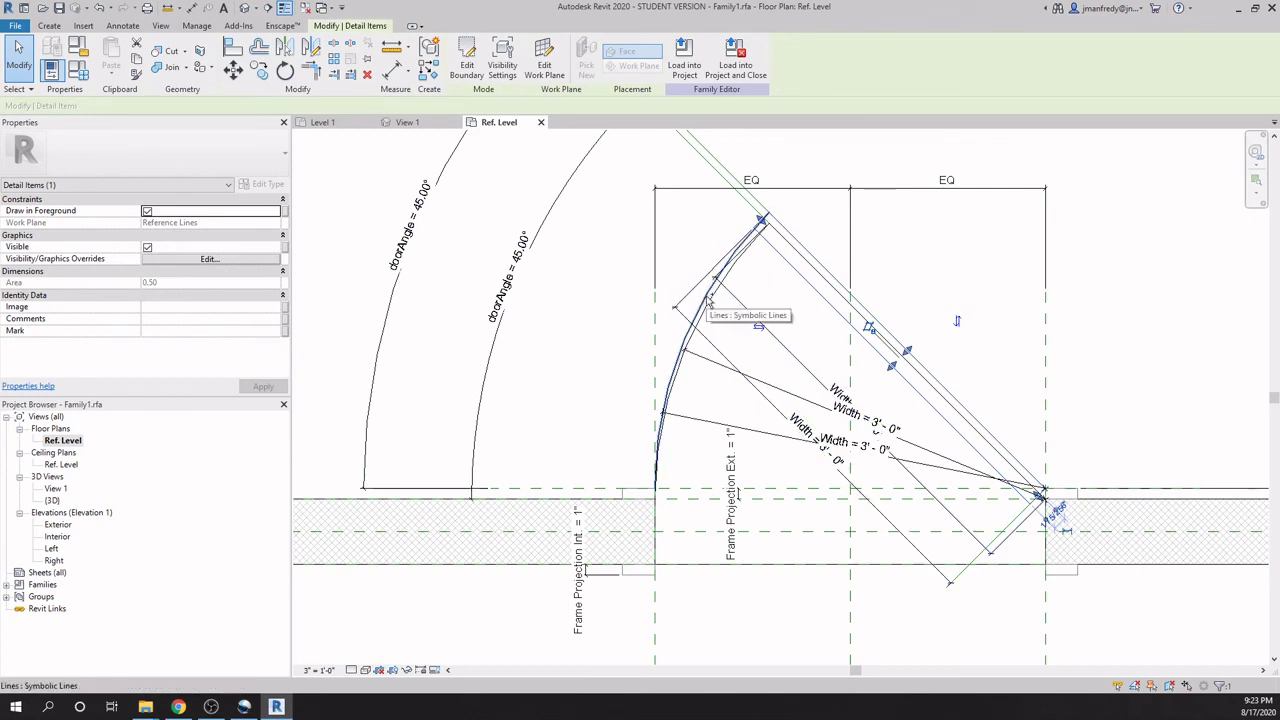
left_click(788, 254, "ctrl")
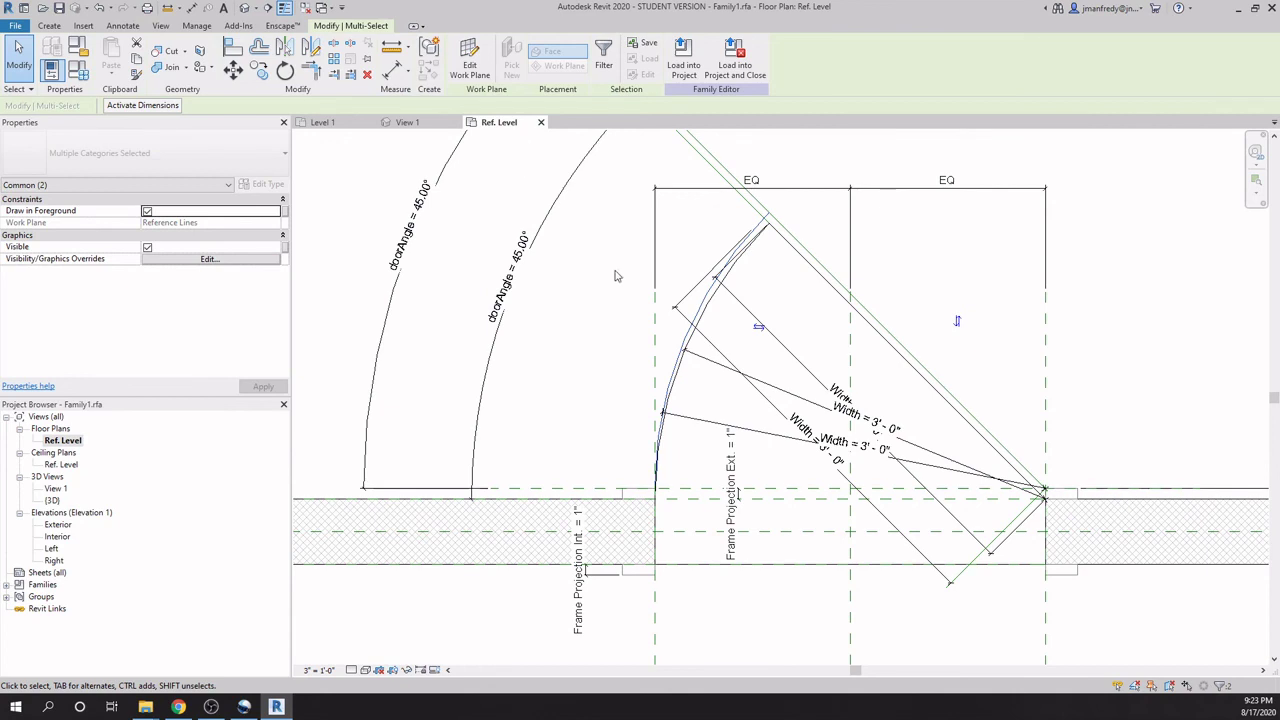
left_click(630, 356)
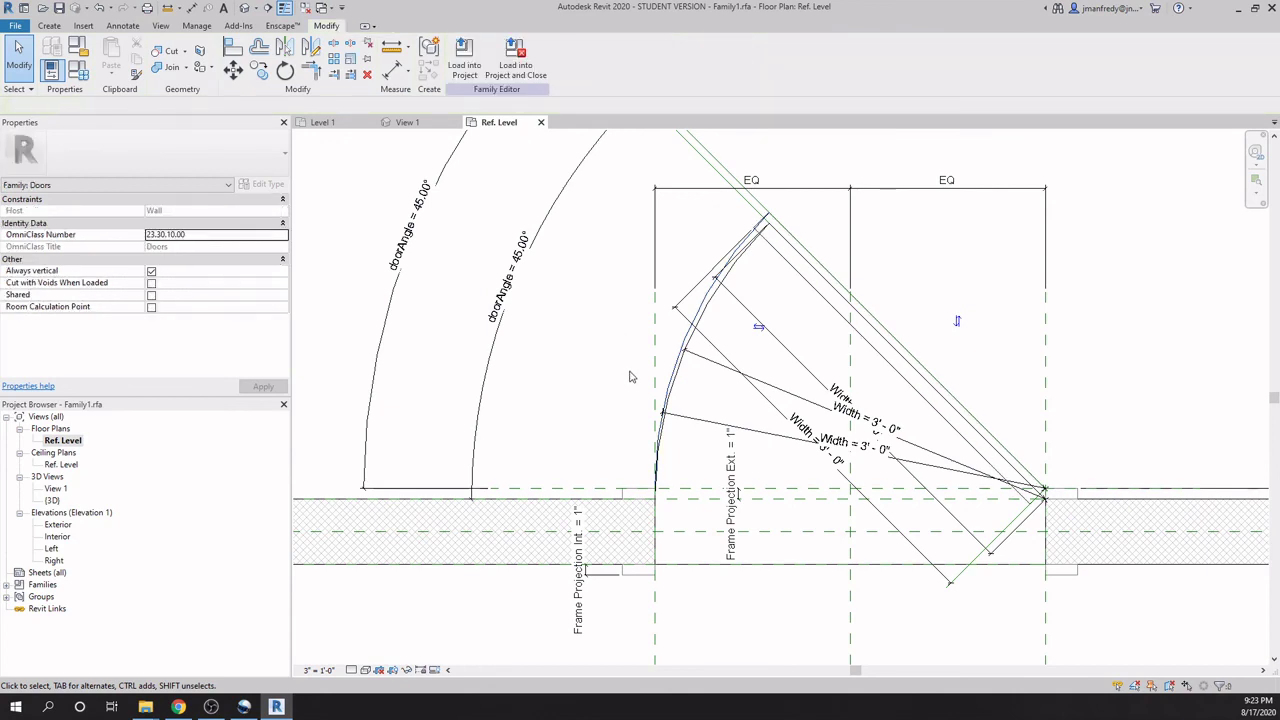
left_click(792, 272)
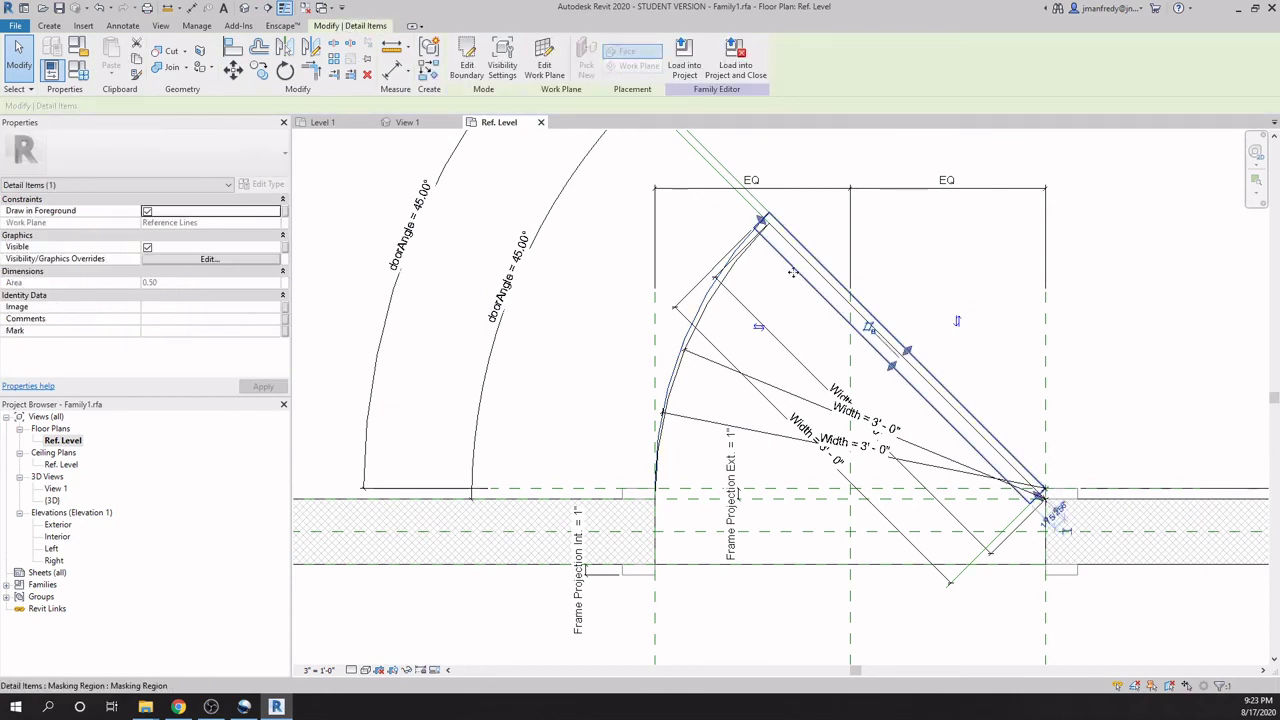
left_click(502, 66)
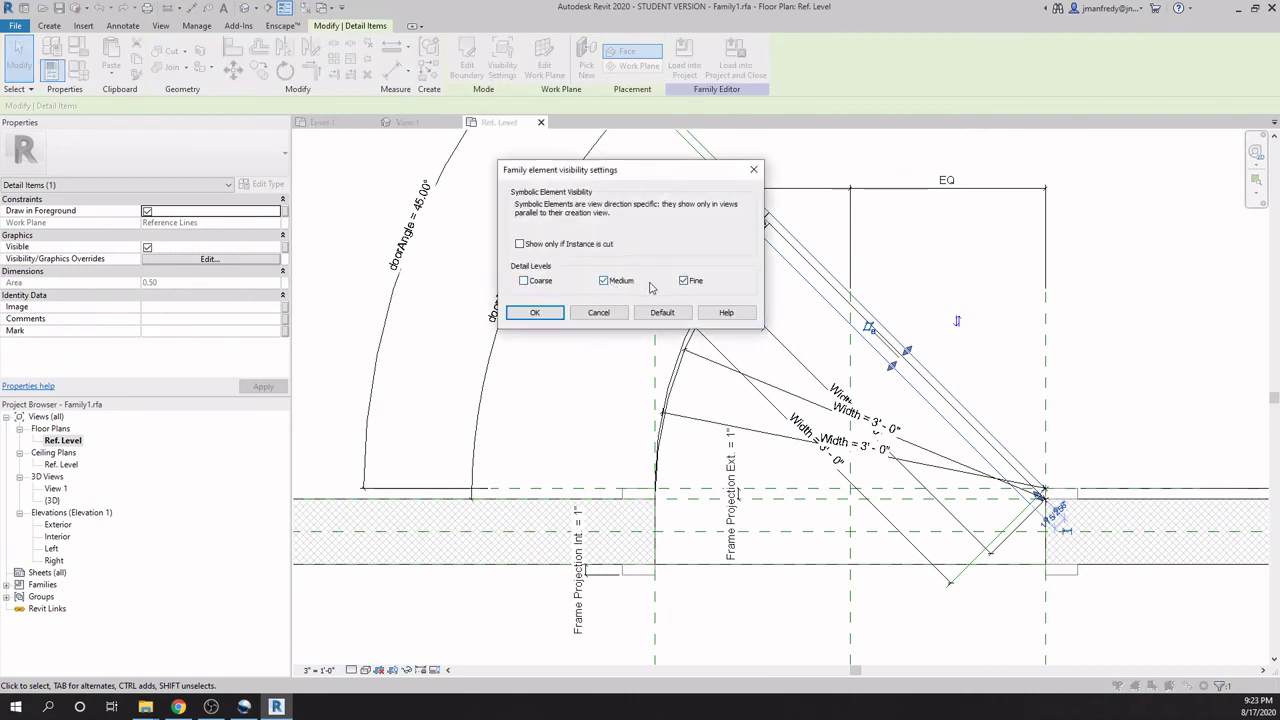
left_click(535, 313)
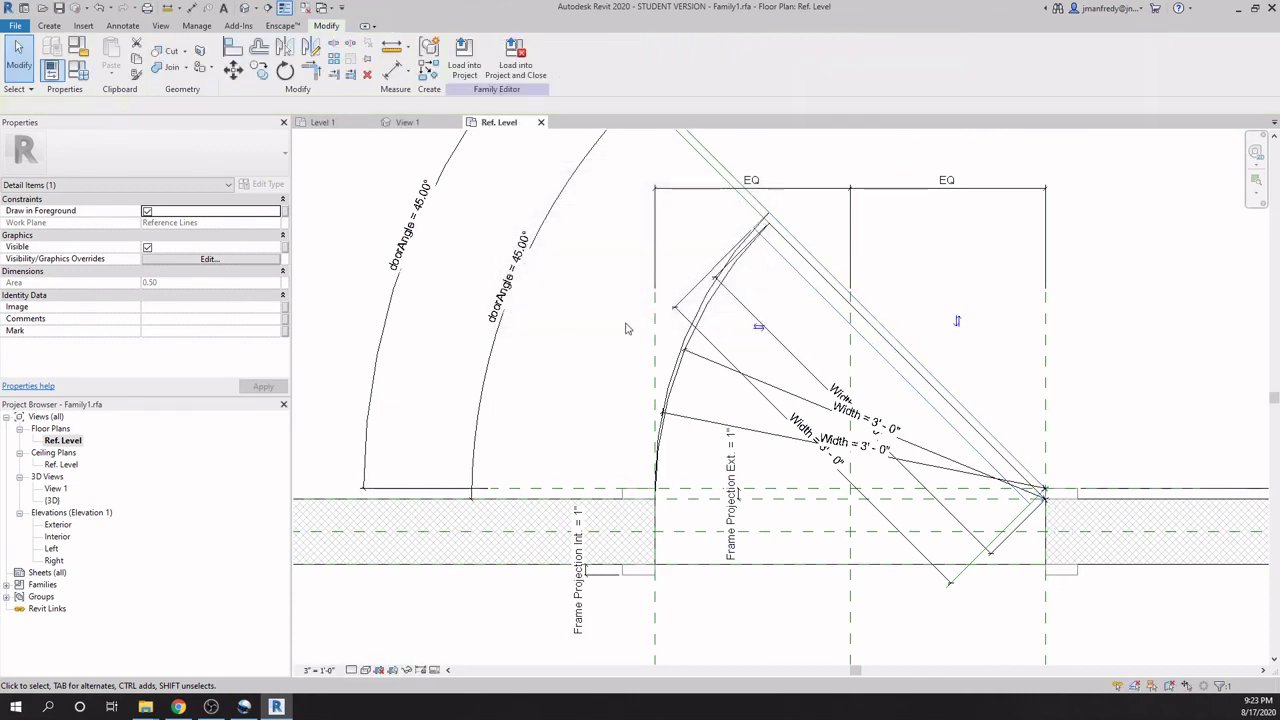
key("Escape")
Set the outer door swing arc to display only at the Medium and Fine detail levels.
scroll(703, 305, "up", 3)
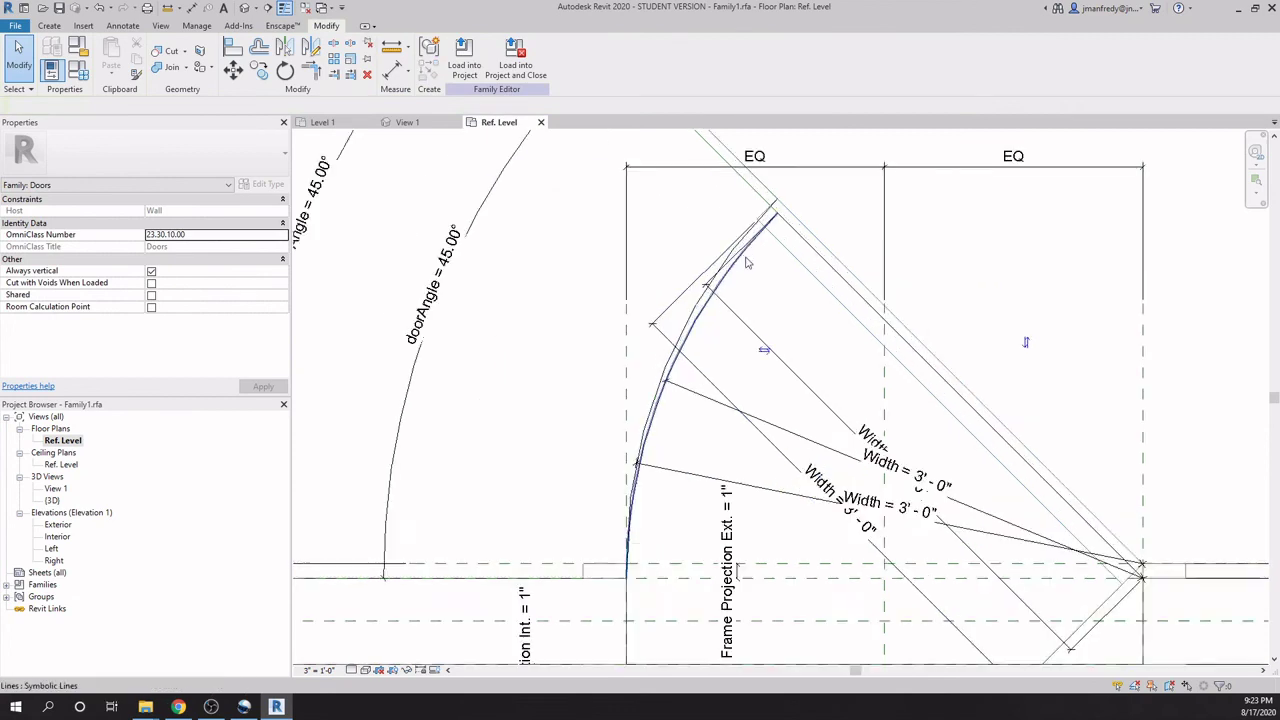
left_click(676, 336)
left_click(603, 63)
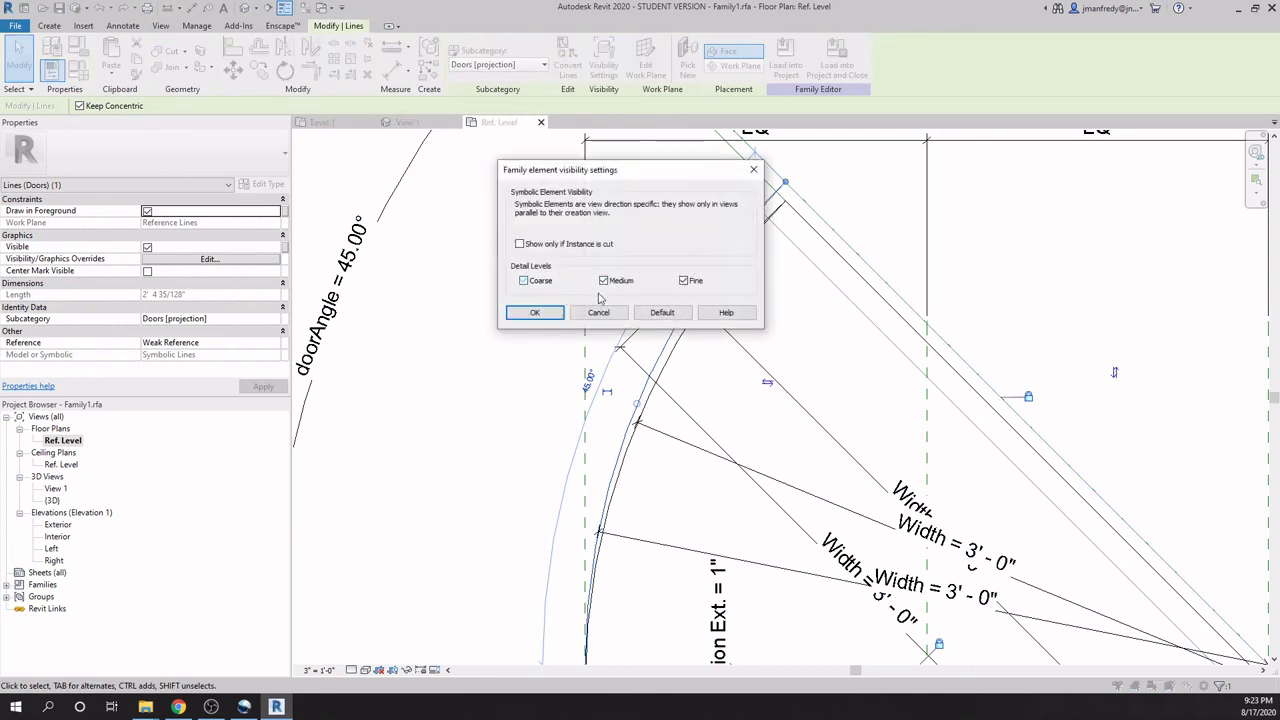
left_click(548, 315)
scroll(504, 411, "down", 5)
left_click(504, 411)
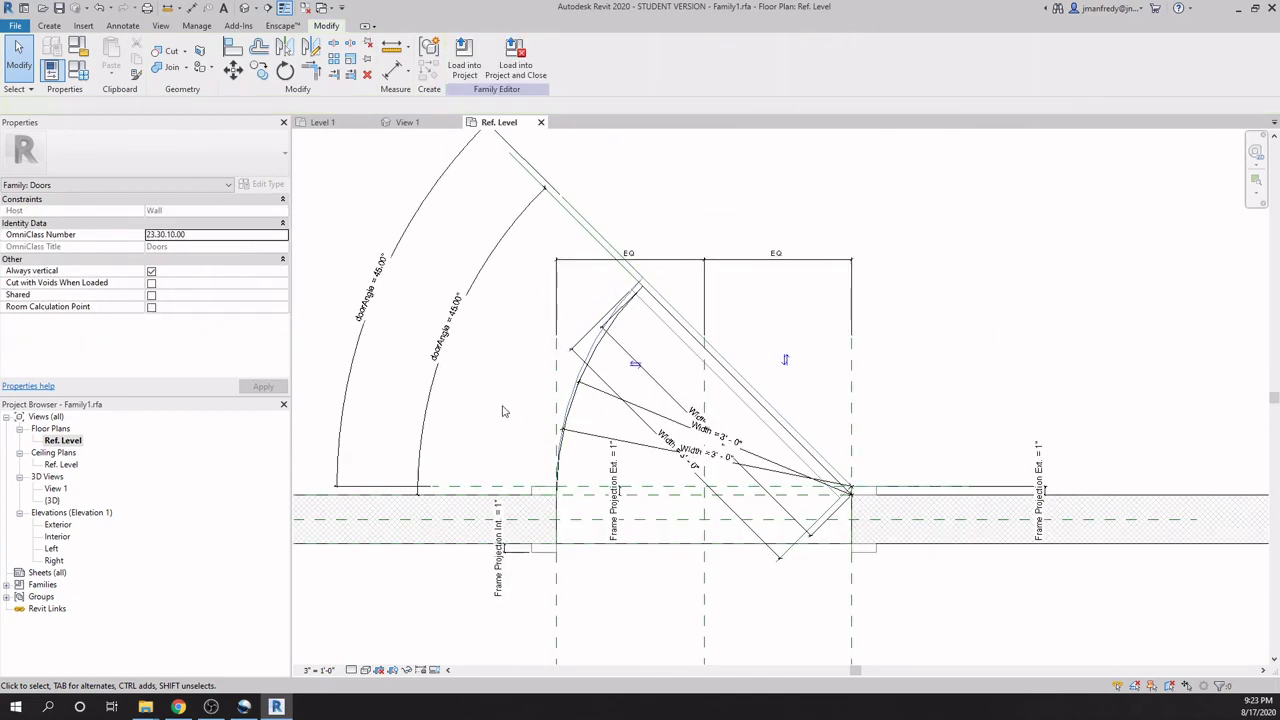
Load the door family into the project, overwriting the existing version.
scroll(504, 411, "down", 3)
scroll(619, 397, "up", 2)
middle_click_drag(619, 397, 649, 403)
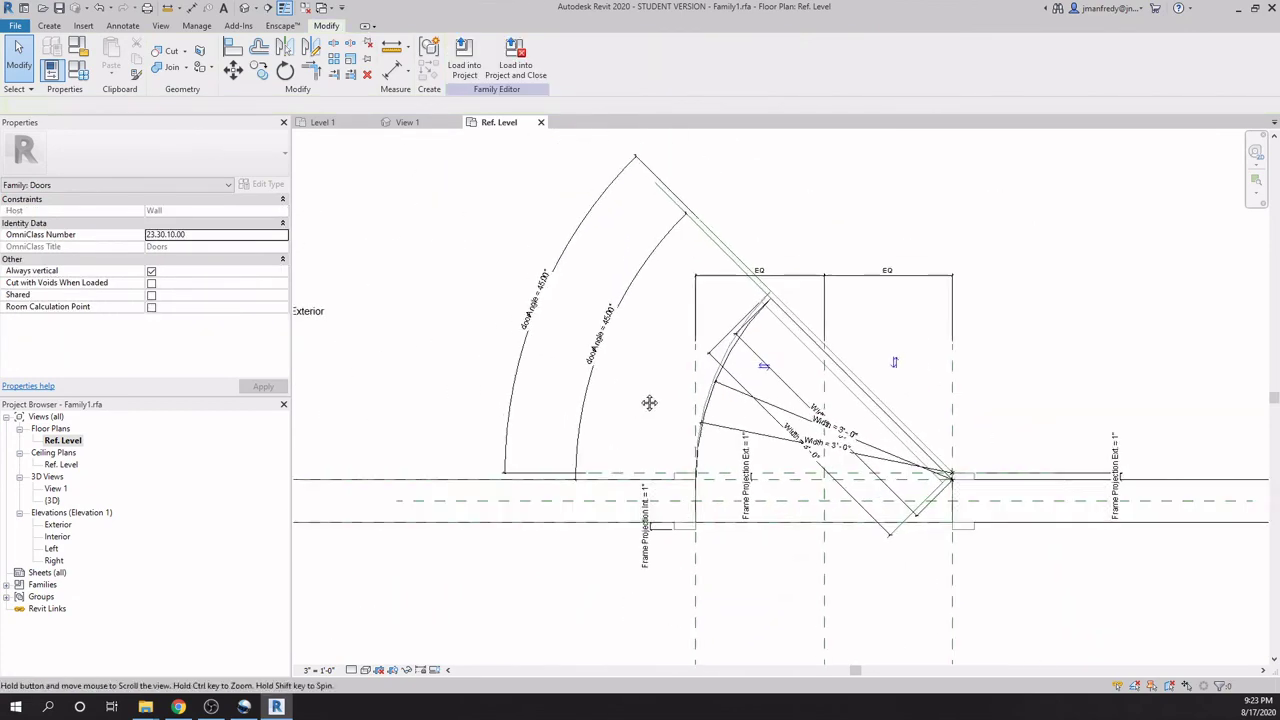
left_click(464, 58)
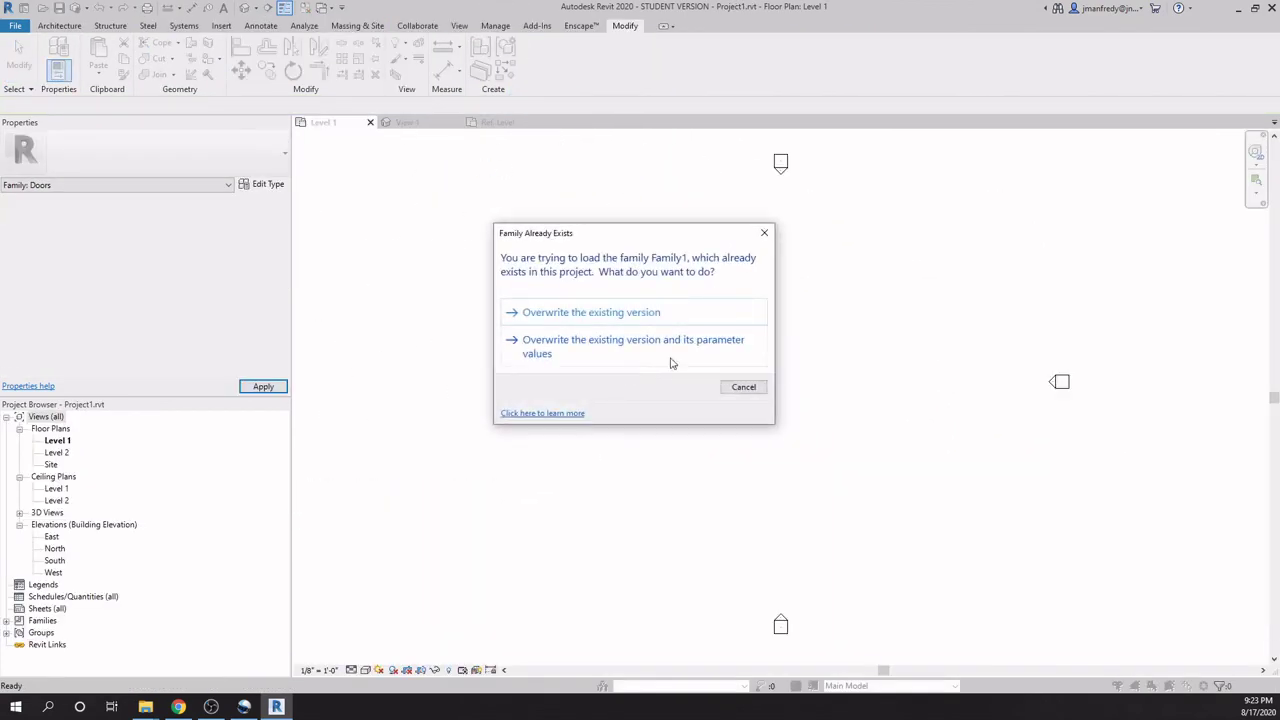
left_click(610, 318)
scroll(669, 393, "up", 5)
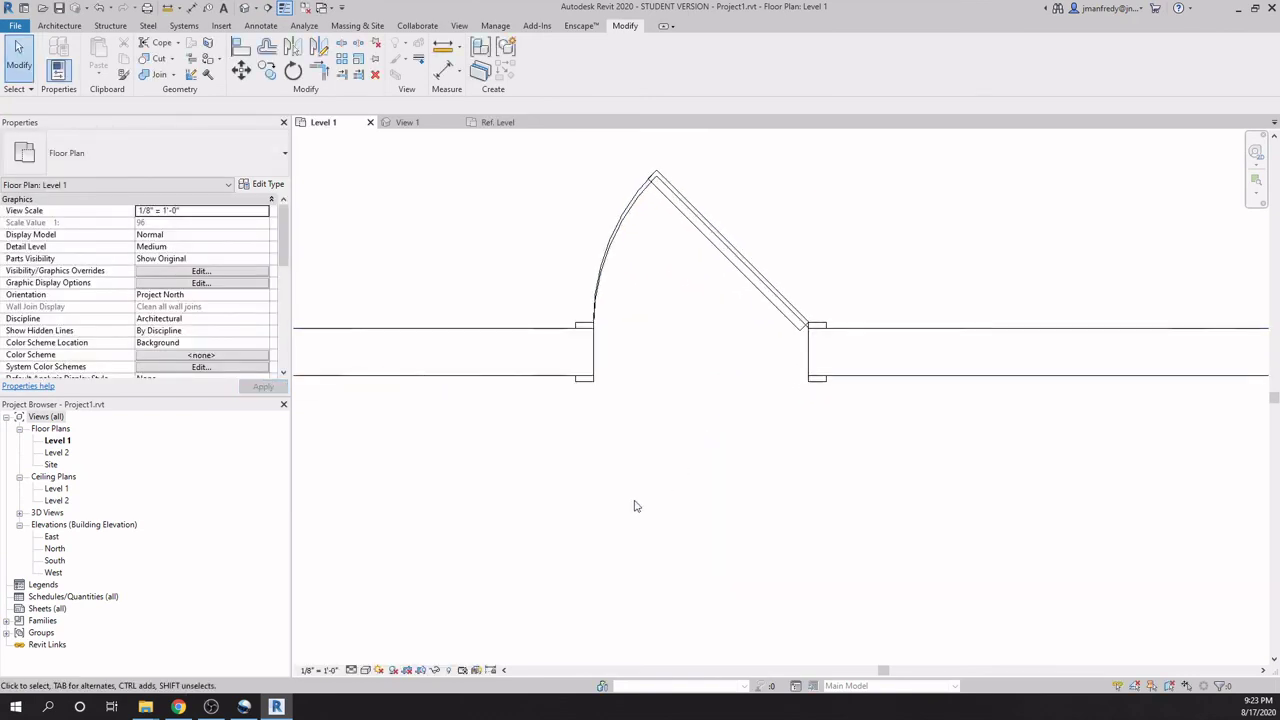
Switch the Level 1 plan to Coarse detail and inspect the door symbol.
left_click(365, 669)
left_click(373, 629)
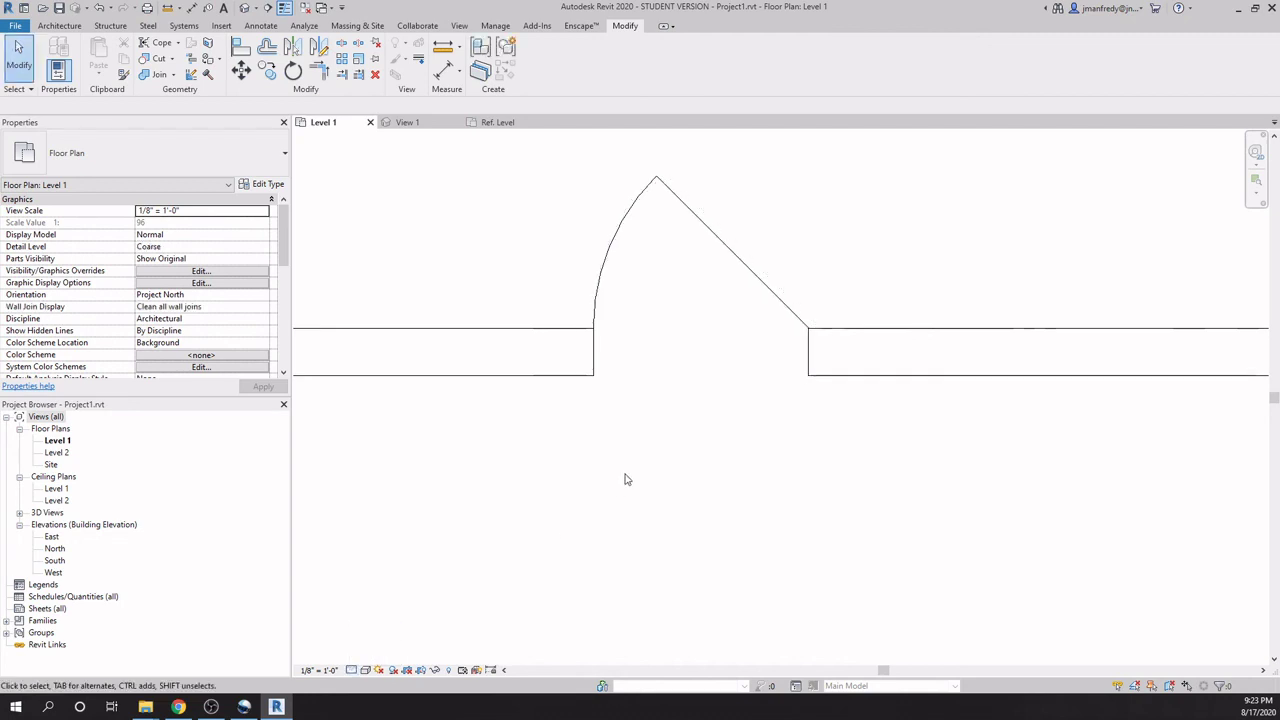
middle_click_drag(623, 477, 647, 505)
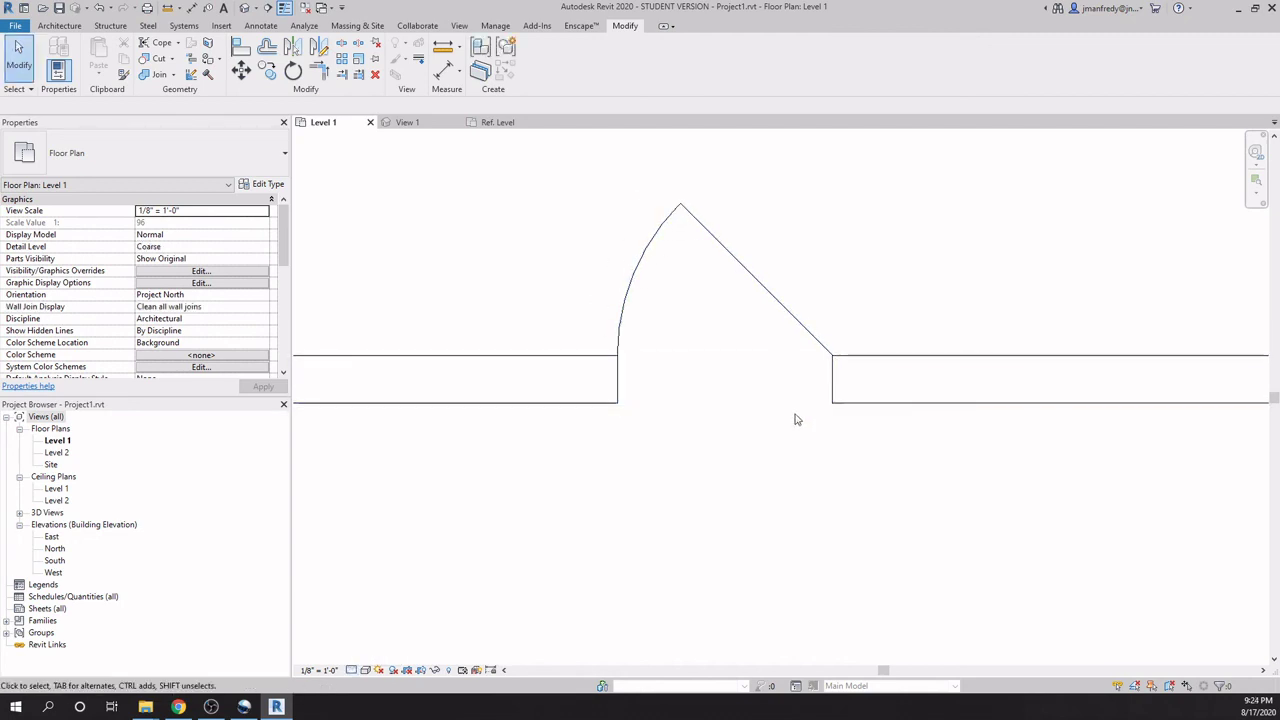
Switch the Level 1 plan to Medium detail and examine the door leaf at its hinge corner.
left_click(351, 670)
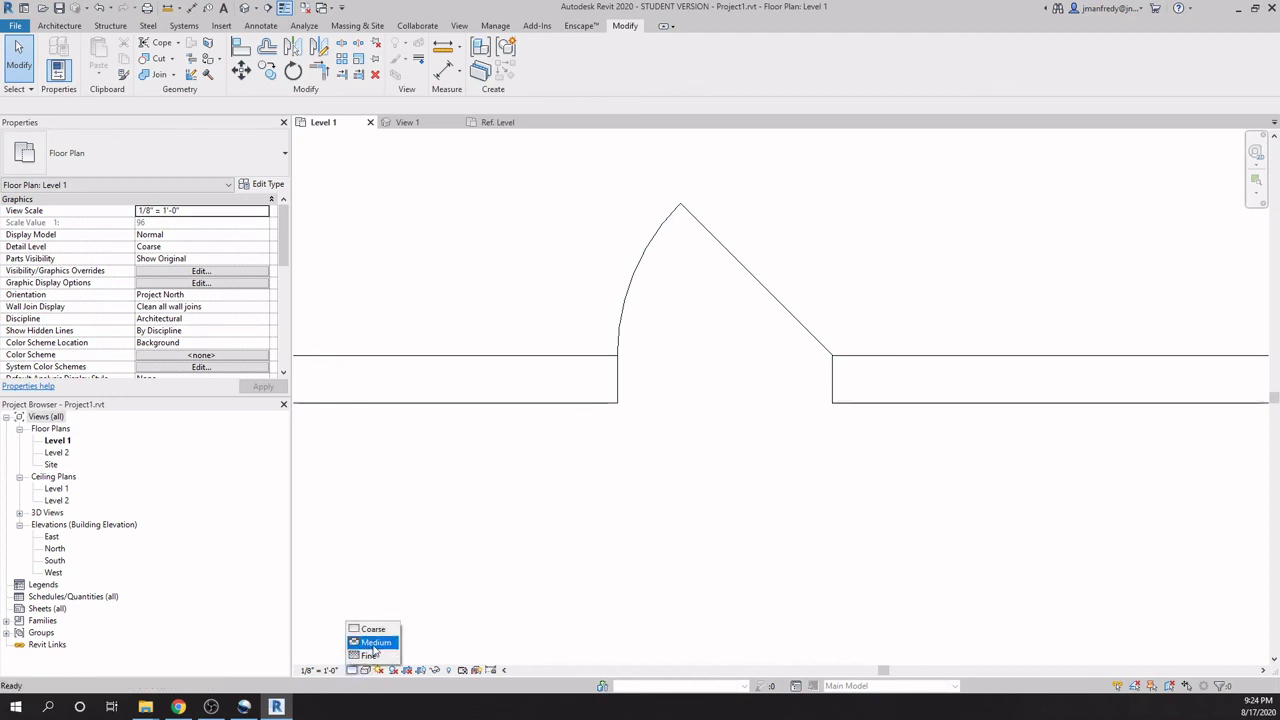
left_click(375, 642)
scroll(597, 346, "up", 4)
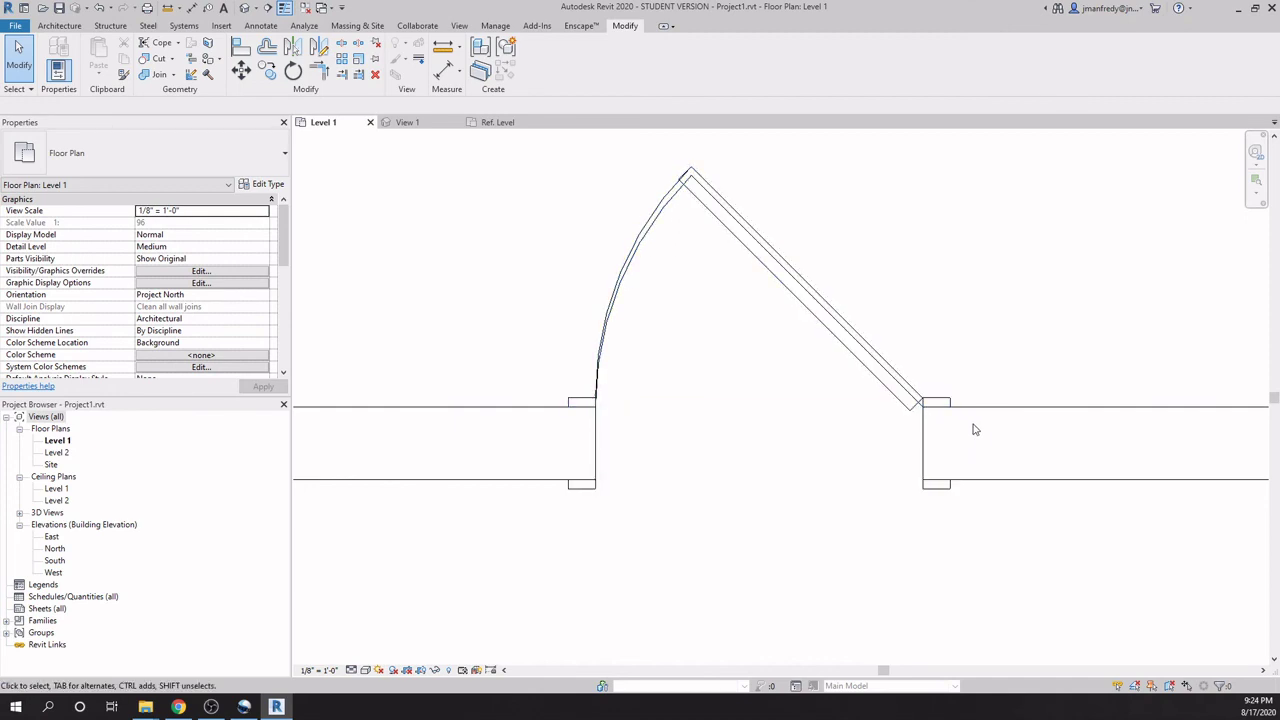
scroll(914, 414, "up", 3)
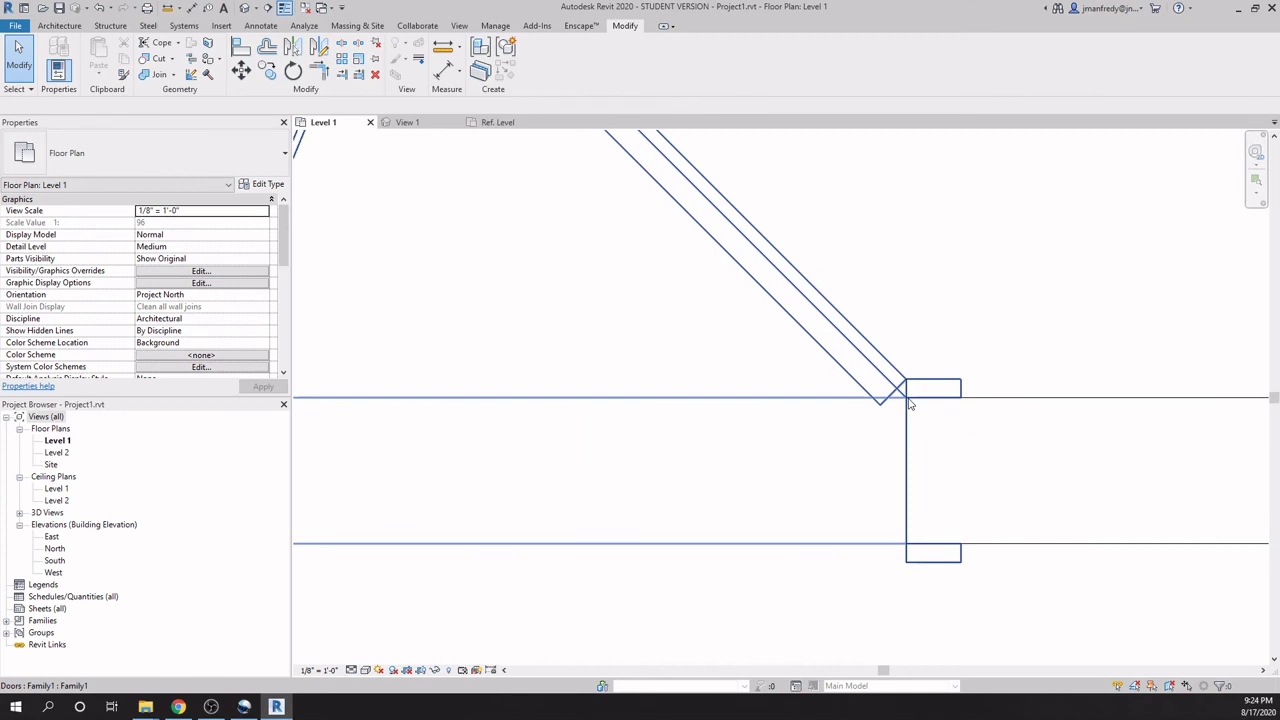
scroll(910, 403, "down", 3)
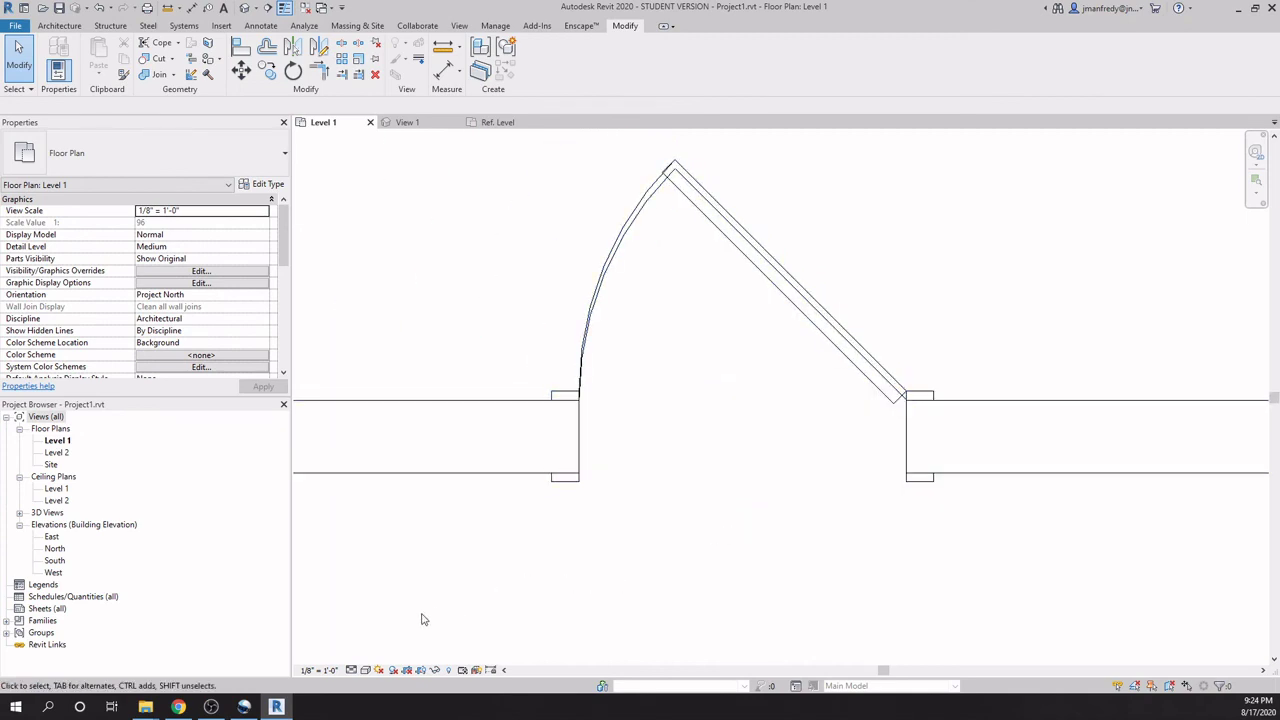
Switch the Level 1 plan to Fine detail and check the door leaf, swing arcs and hinge corner for extra lines.
left_click(352, 670)
left_click(370, 654)
scroll(663, 203, "up", 2)
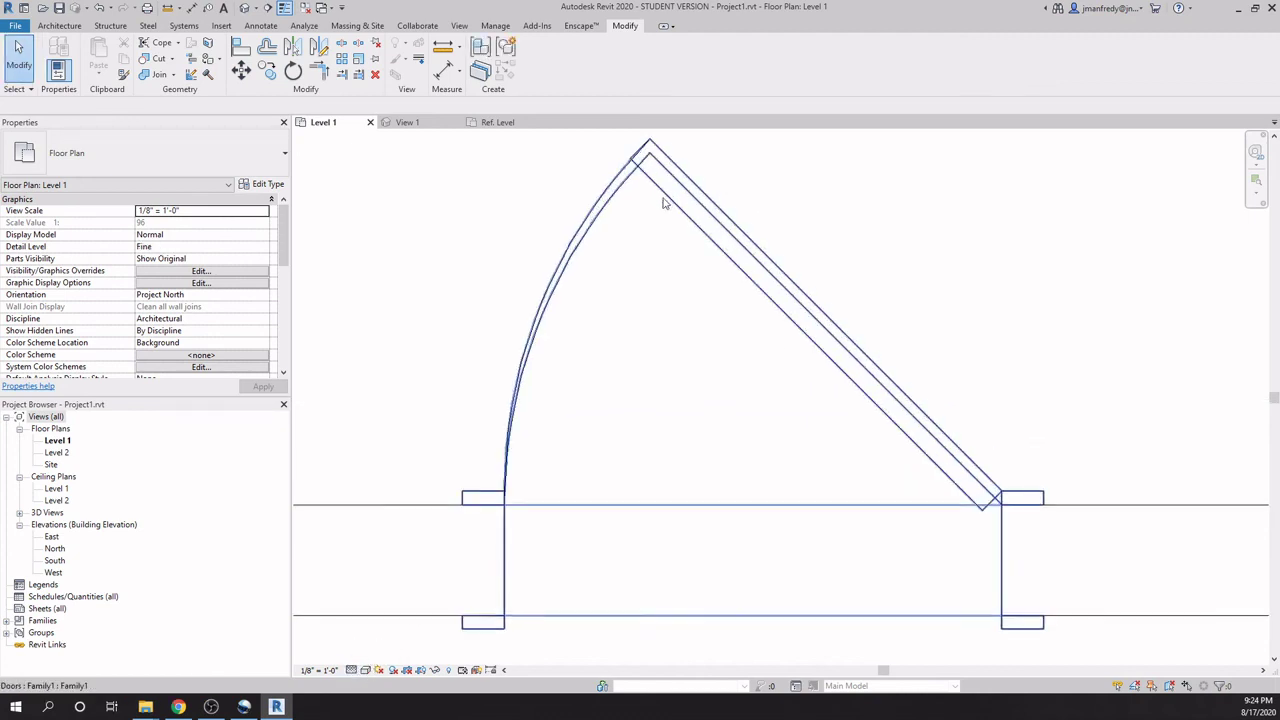
scroll(622, 201, "down", 2)
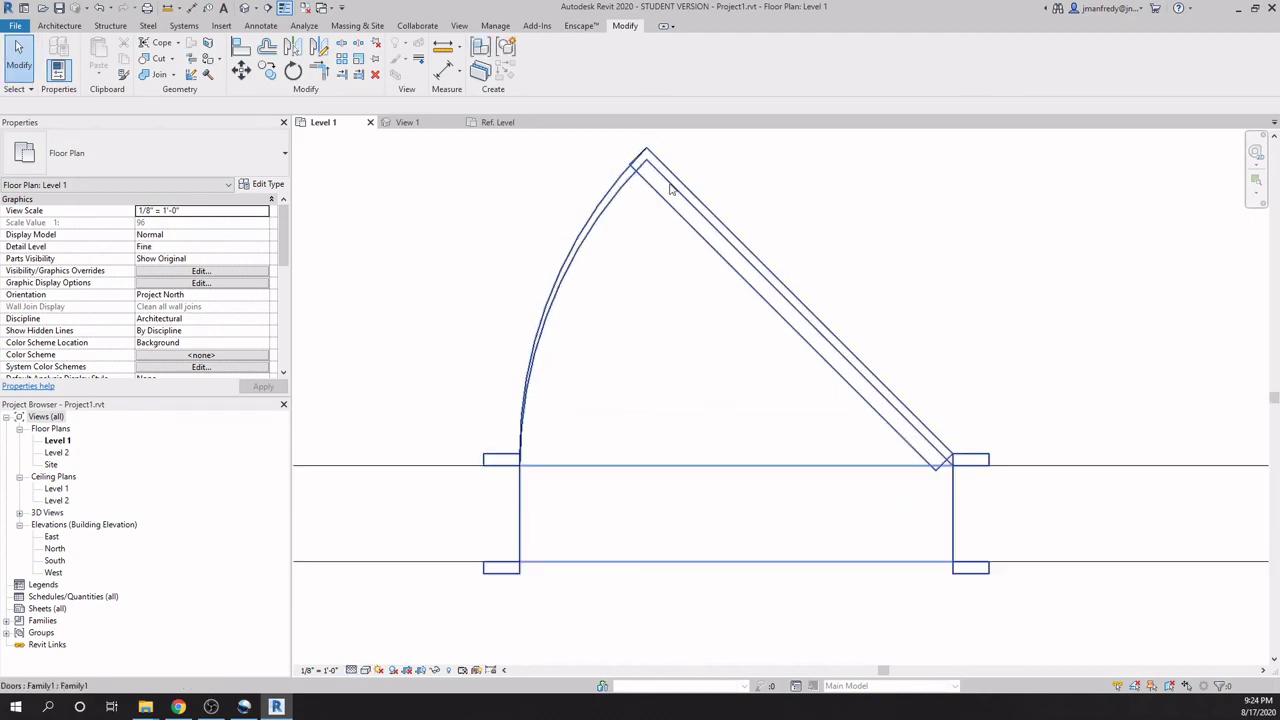
scroll(945, 470, "up", 3)
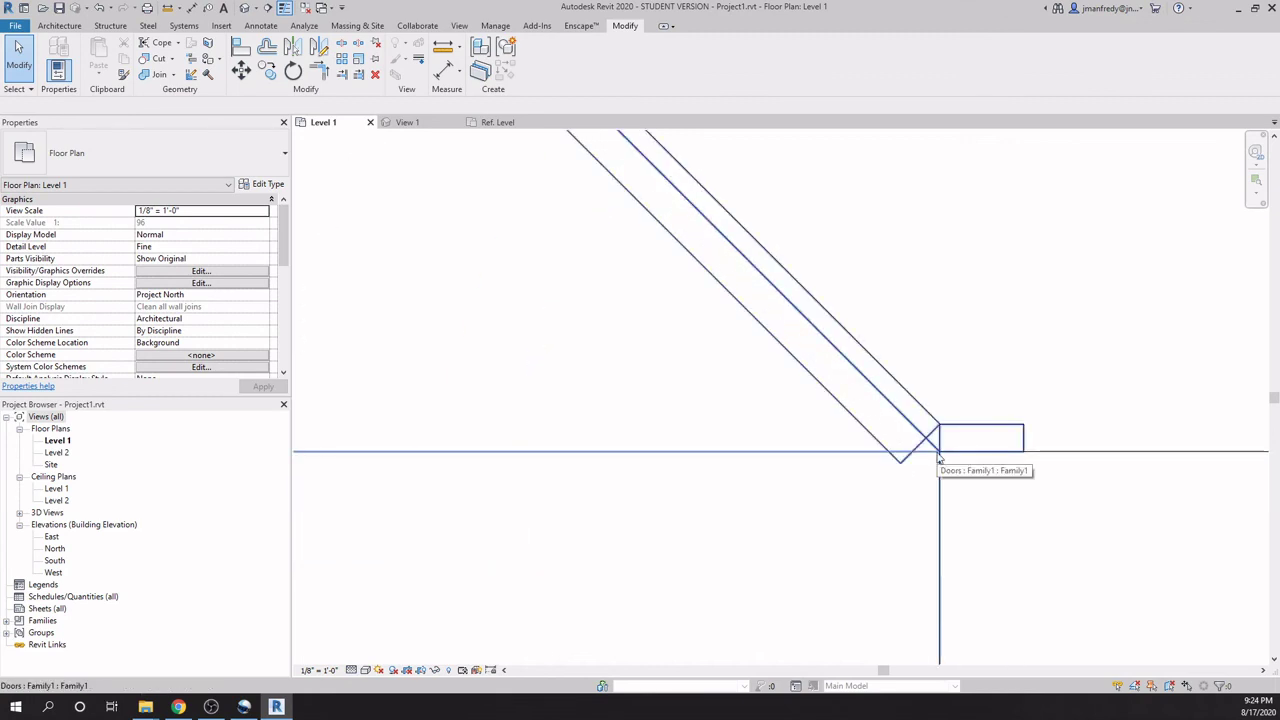
scroll(940, 458, "down", 5)
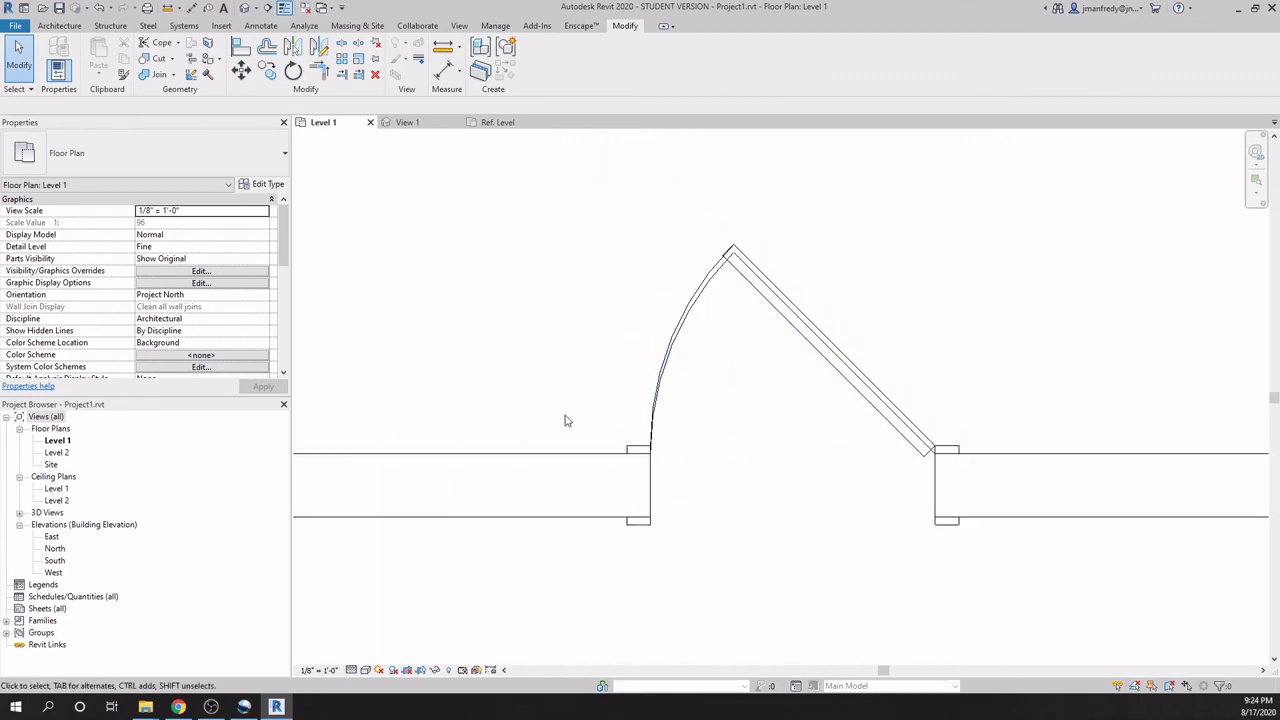
scroll(518, 315, "down", 1)
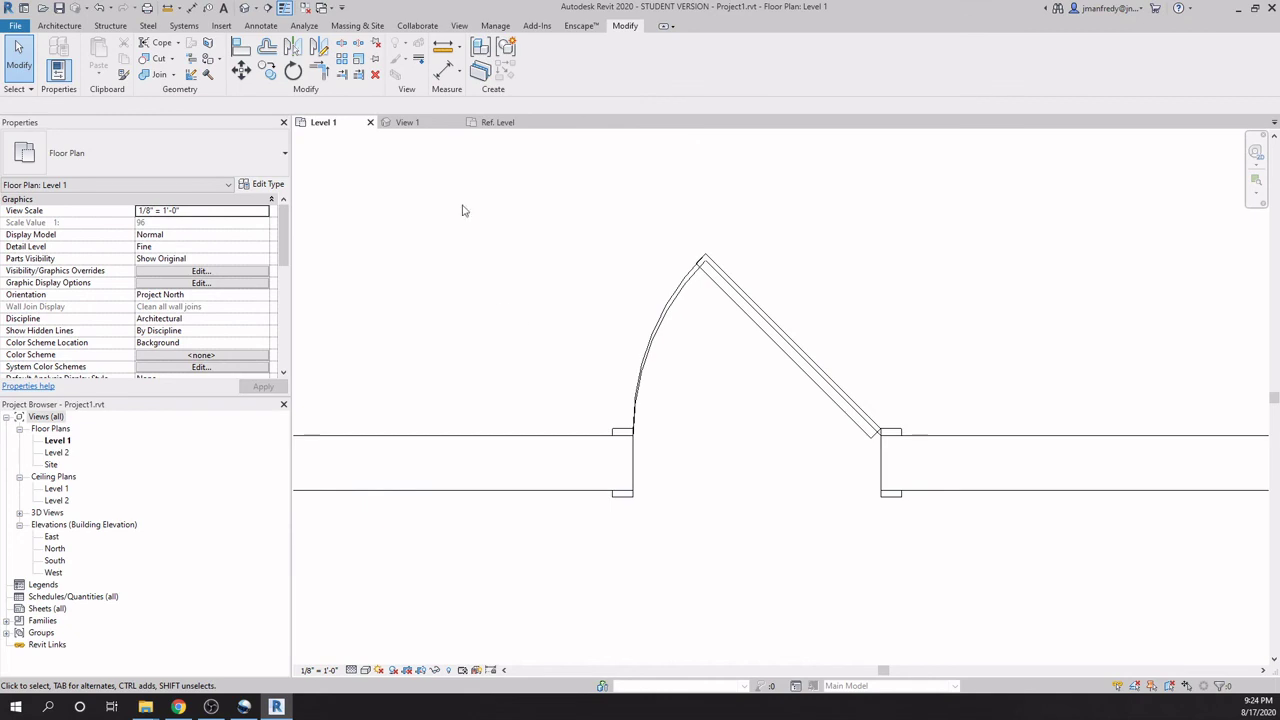
Return to the door family's Ref. Level plan and set the single-line door leaf to display only at the Coarse detail level.
left_click(434, 127)
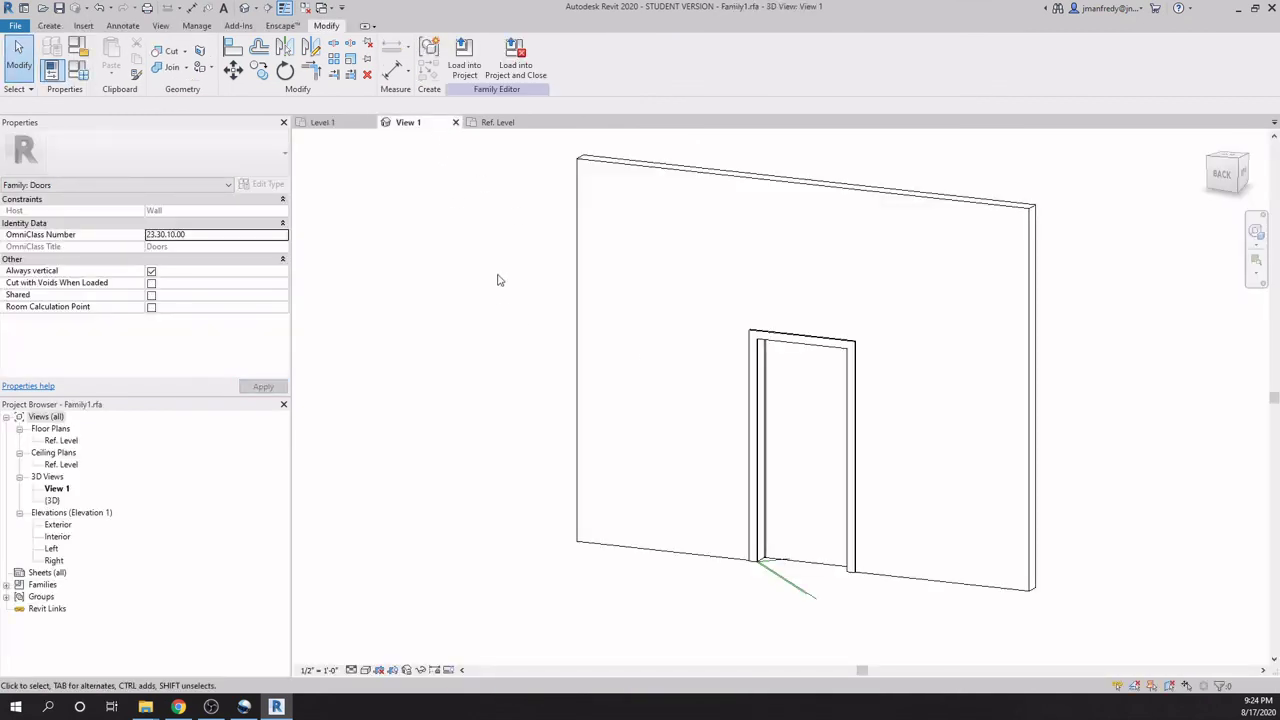
left_click(498, 122)
scroll(768, 327, "up", 4)
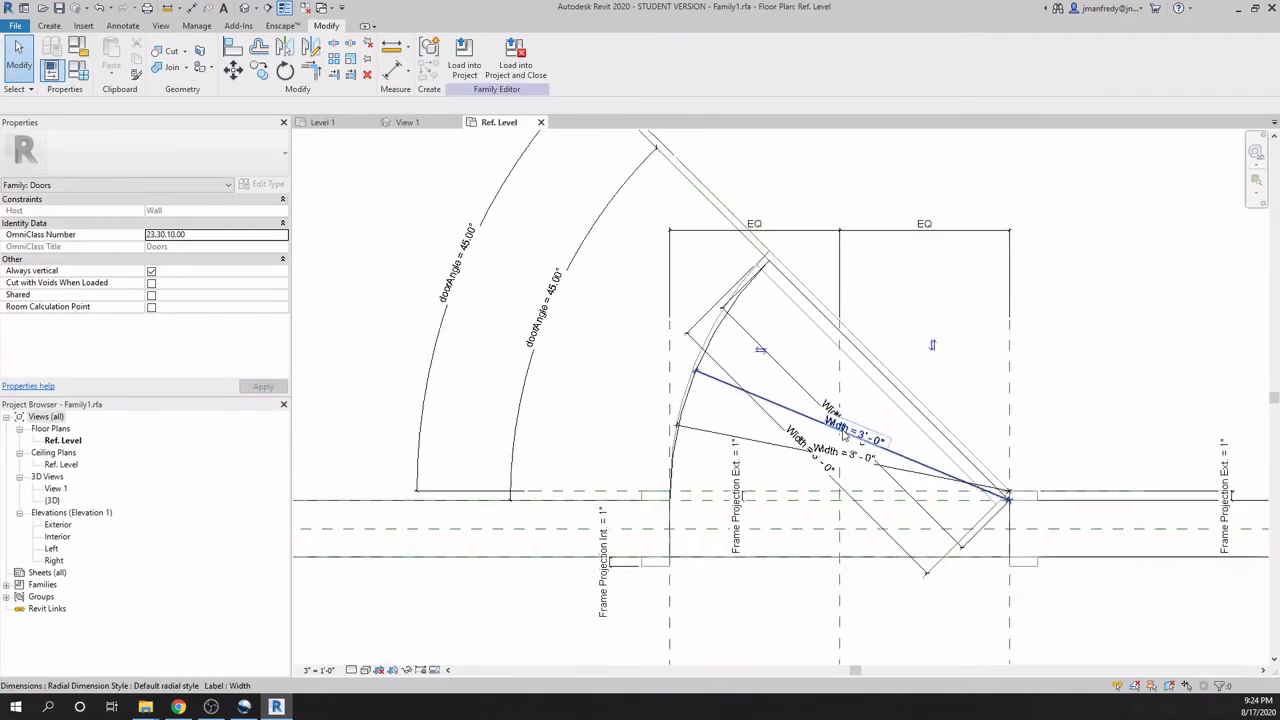
scroll(768, 327, "up", 1)
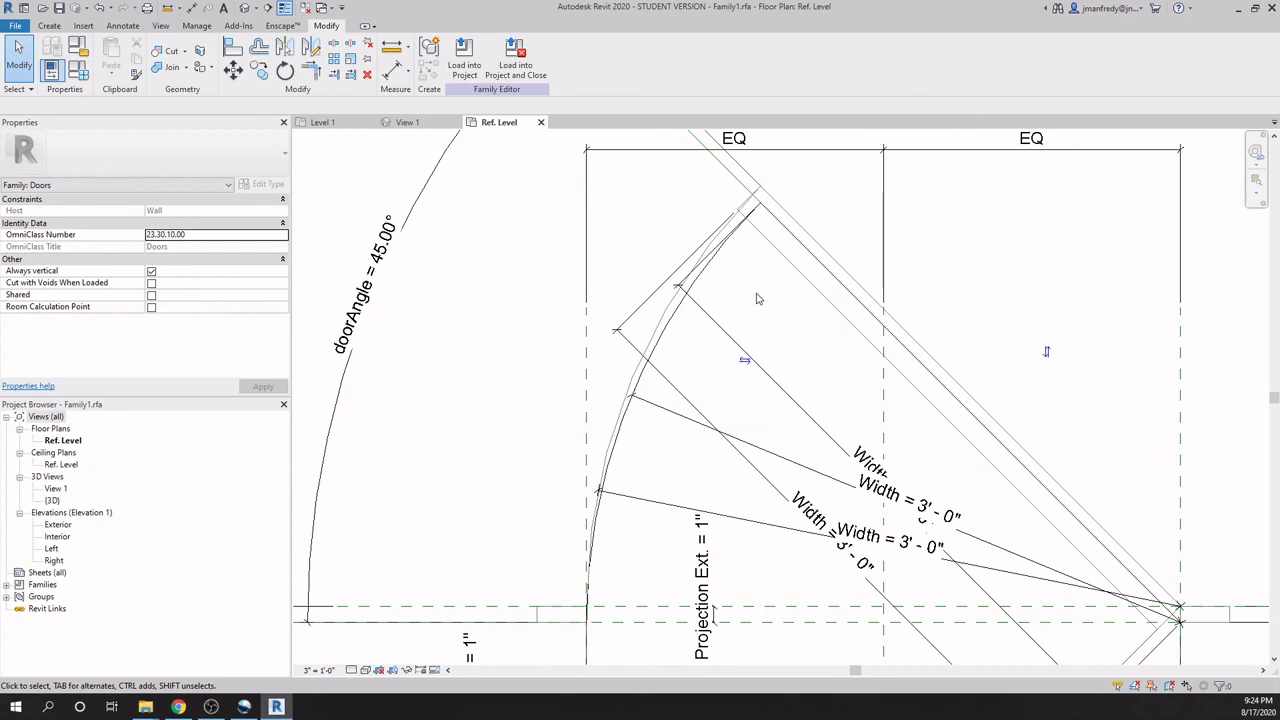
left_click(787, 238)
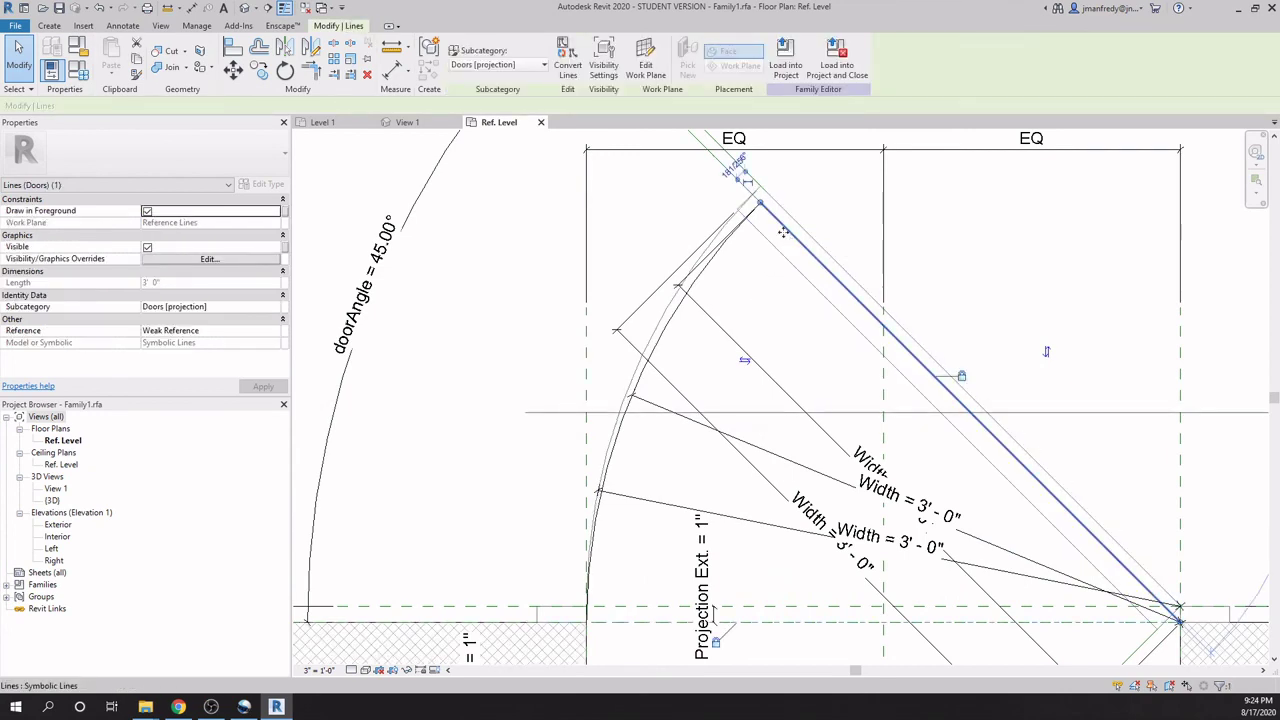
left_click(603, 62)
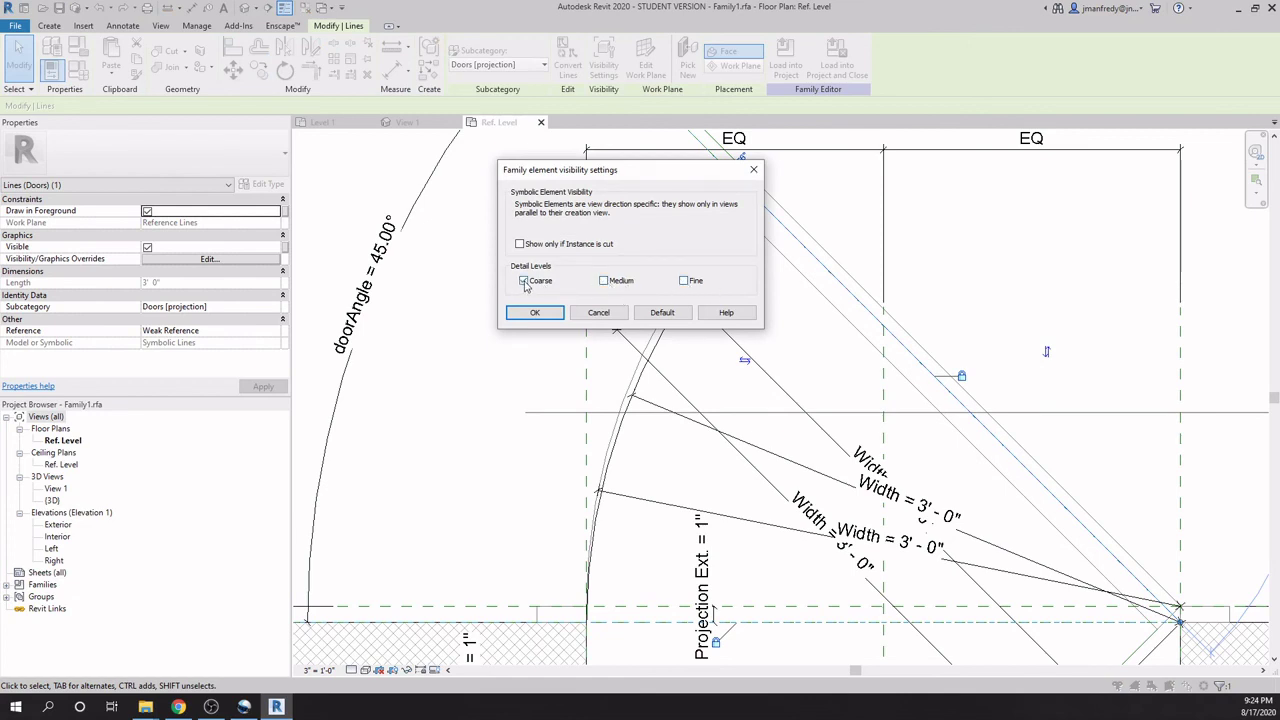
left_click(536, 313)
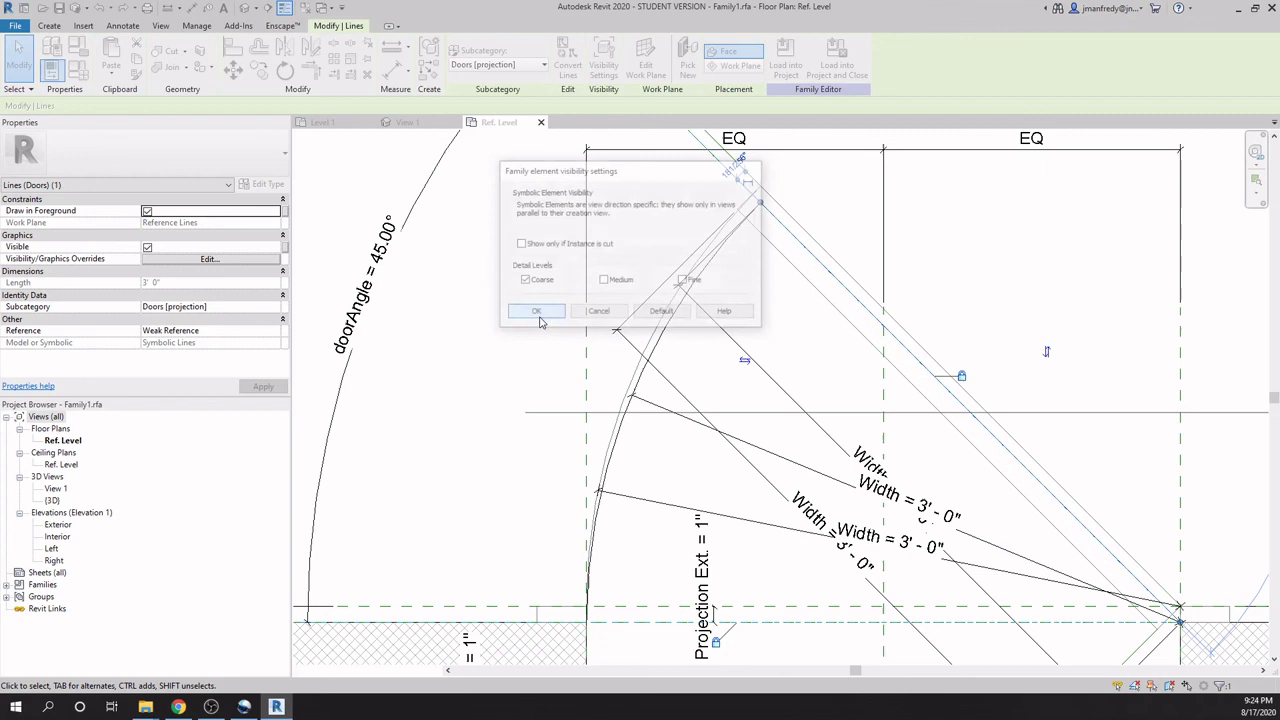
Set the inner door swing arc to display only at the Coarse detail level.
left_click(677, 345)
left_click(662, 340)
left_click(776, 220)
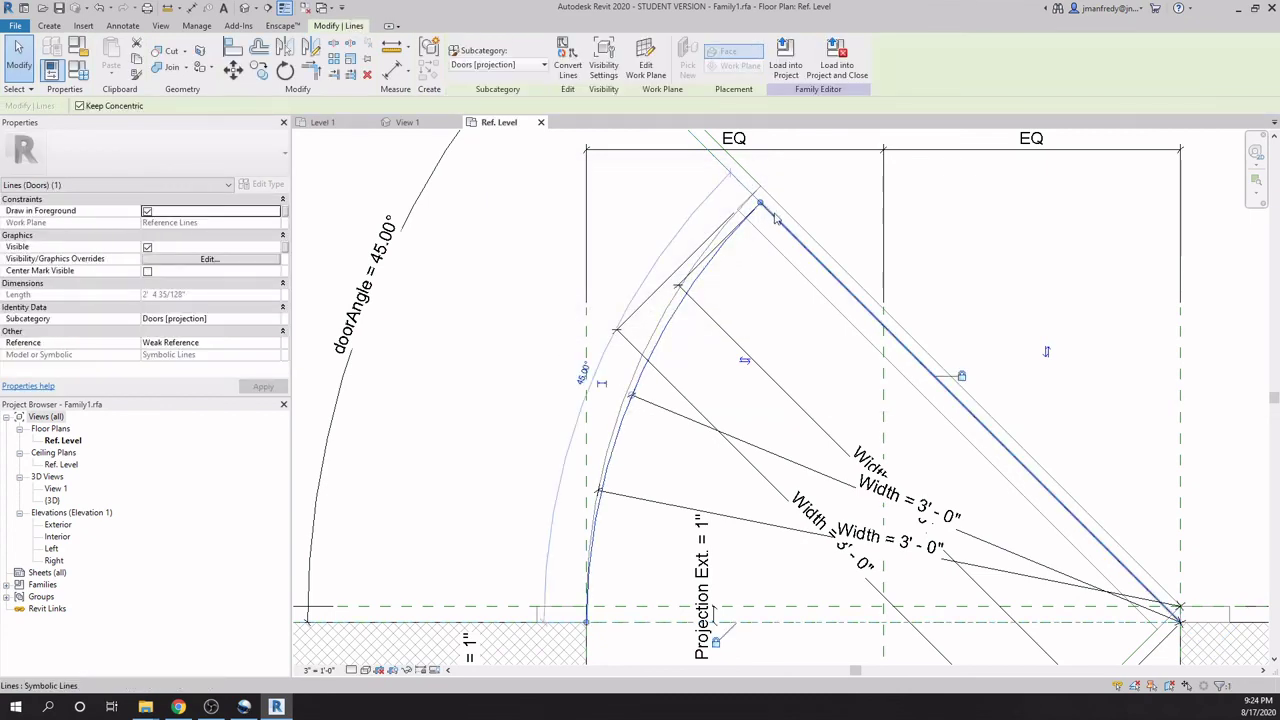
left_click(601, 68)
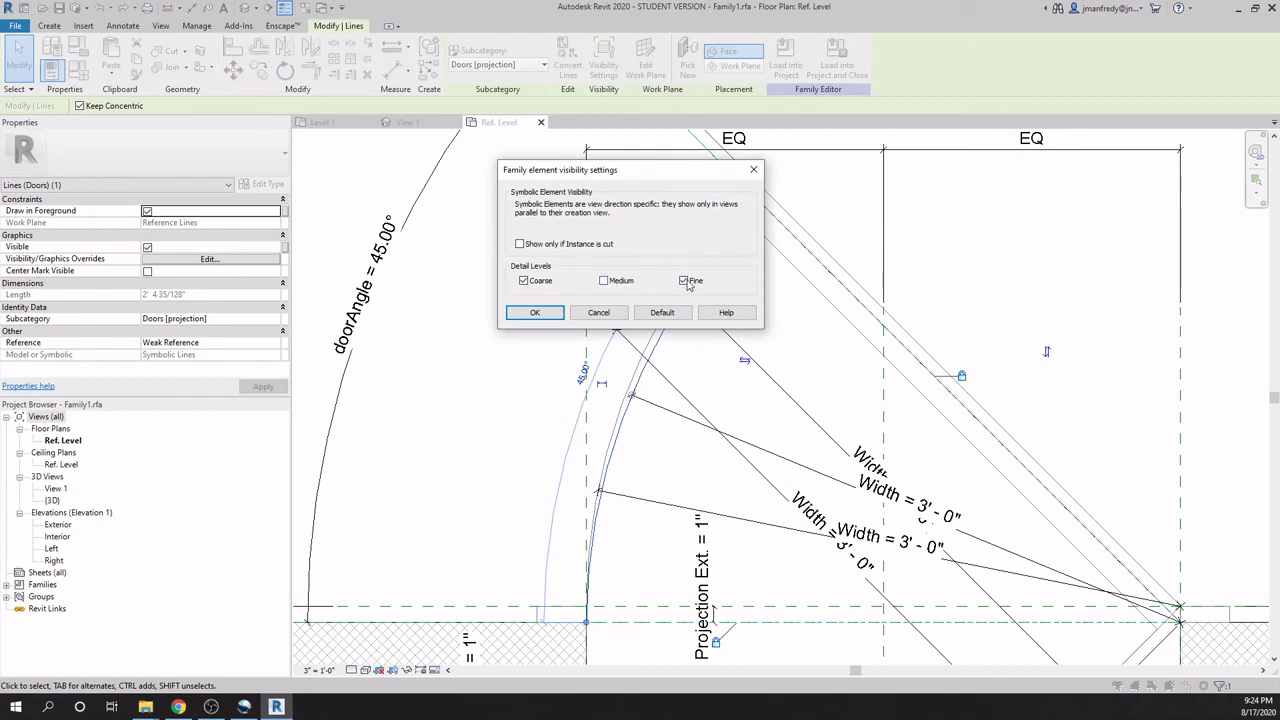
left_click(534, 312)
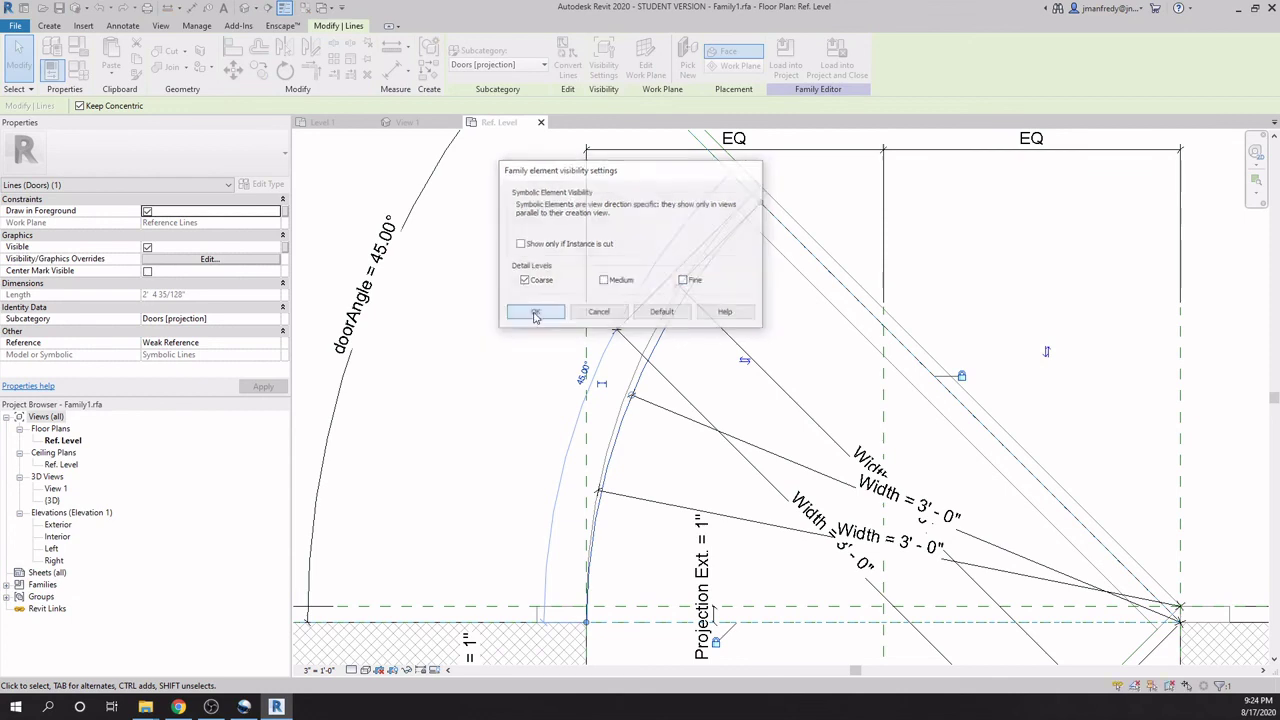
Load the edited door family into Project1 and overwrite the existing version.
scroll(527, 360, "down", 2)
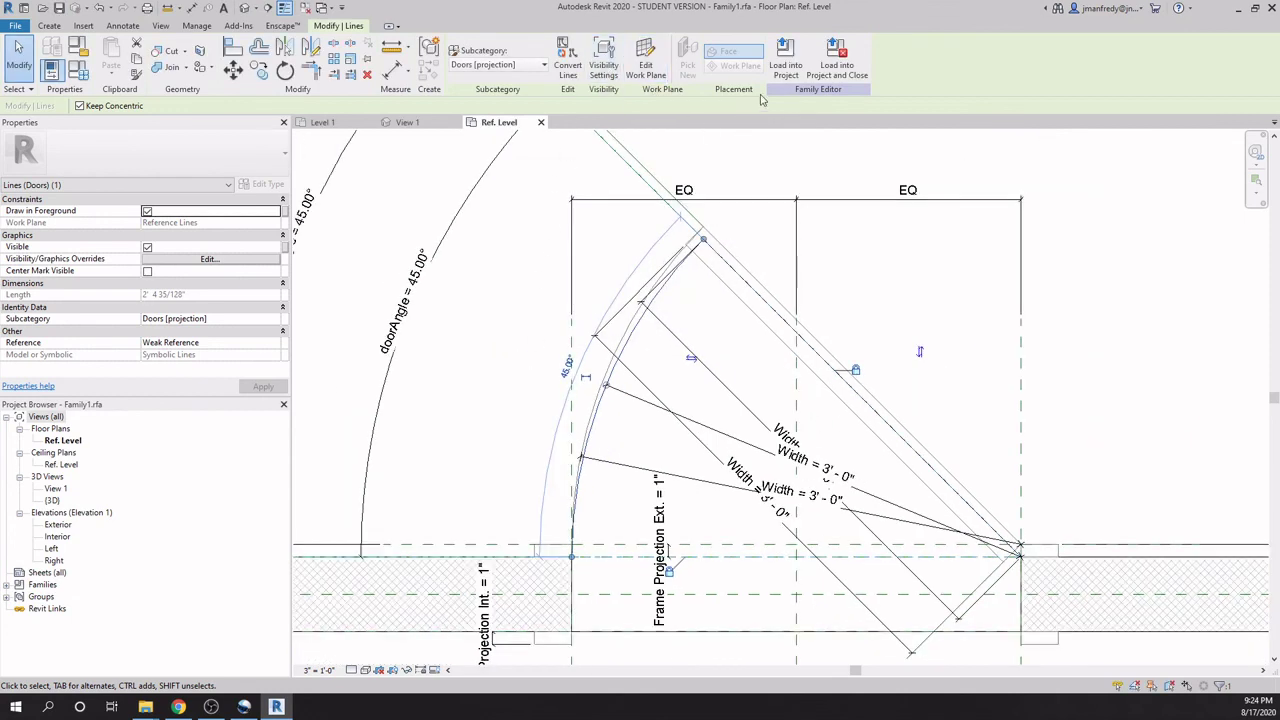
left_click(785, 62)
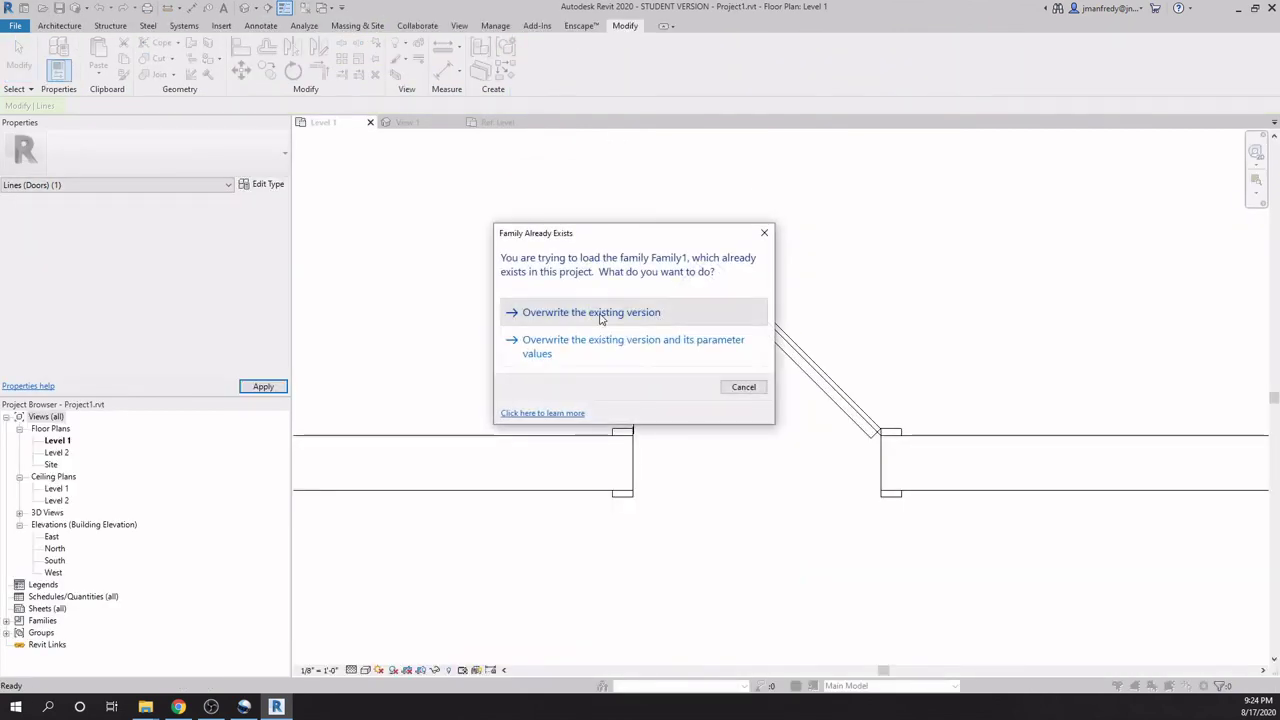
left_click(602, 316)
middle_click_drag(475, 616, 508, 586)
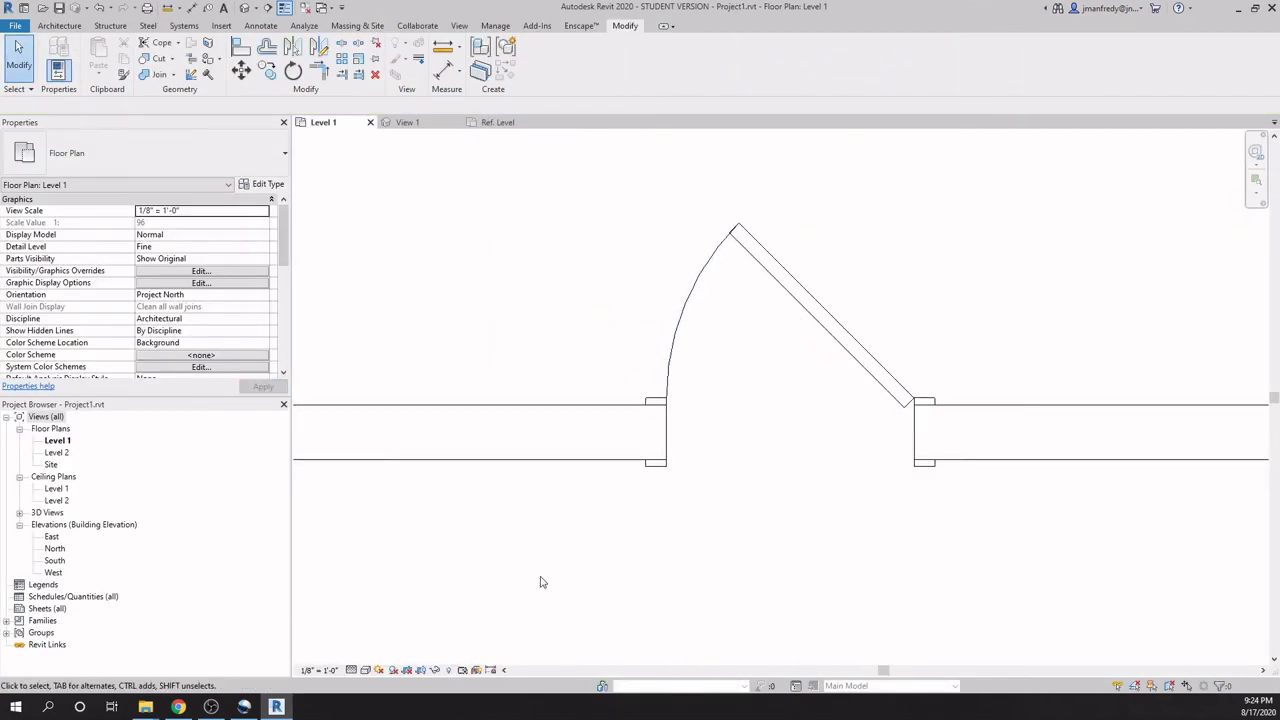
Compare the door's plan symbol in the Level 1 plan at the Coarse, Medium and Fine detail levels.
left_click(351, 670)
left_click(372, 626)
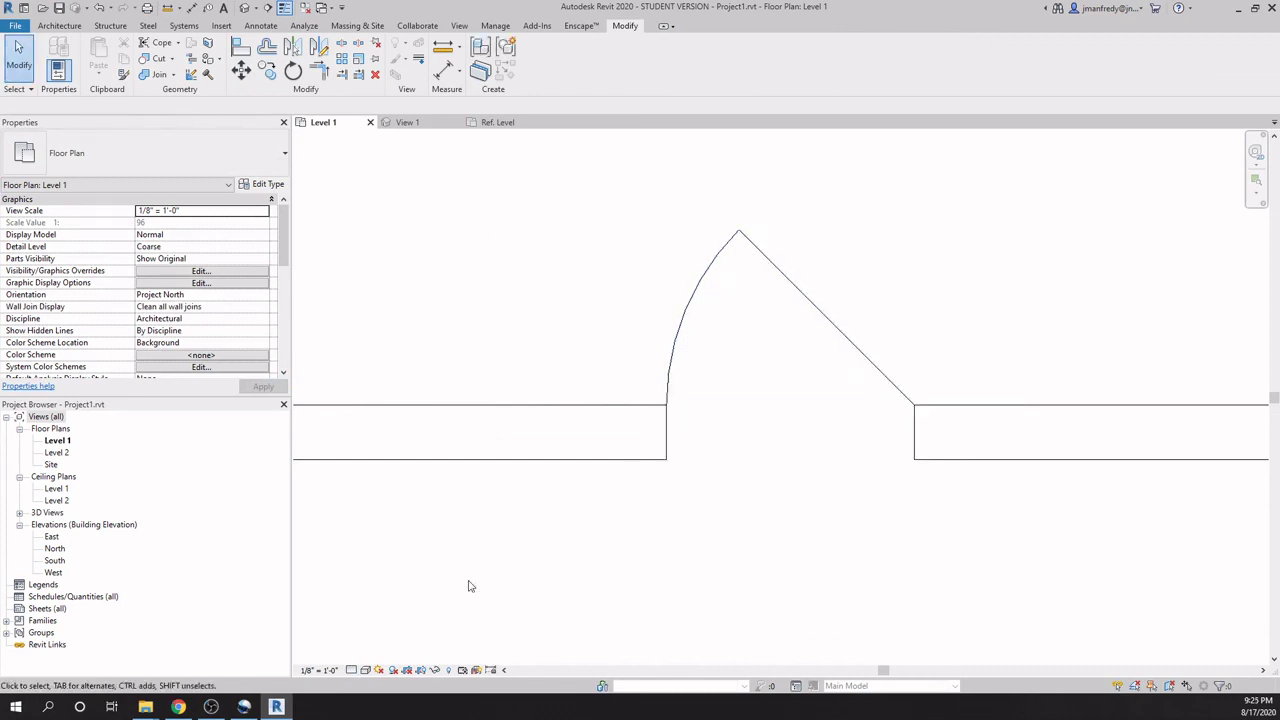
left_click(366, 670)
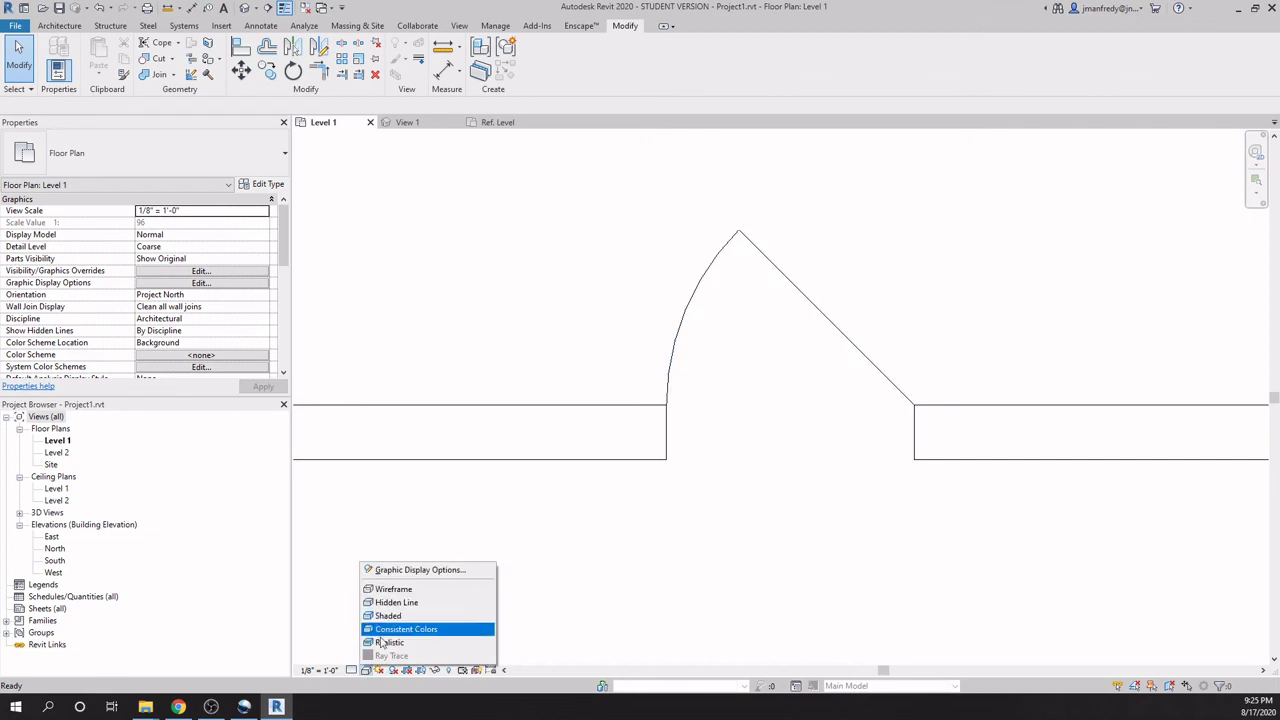
left_click(351, 670)
left_click(371, 641)
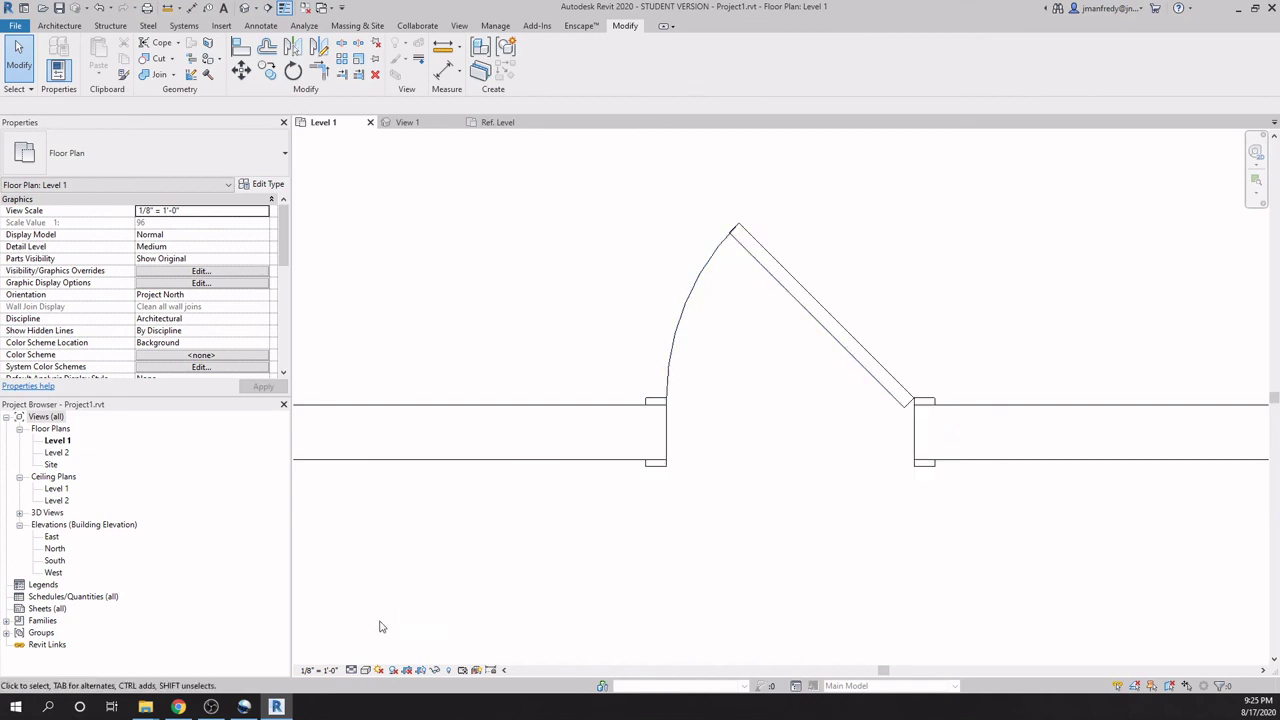
left_click(353, 672)
left_click(360, 657)
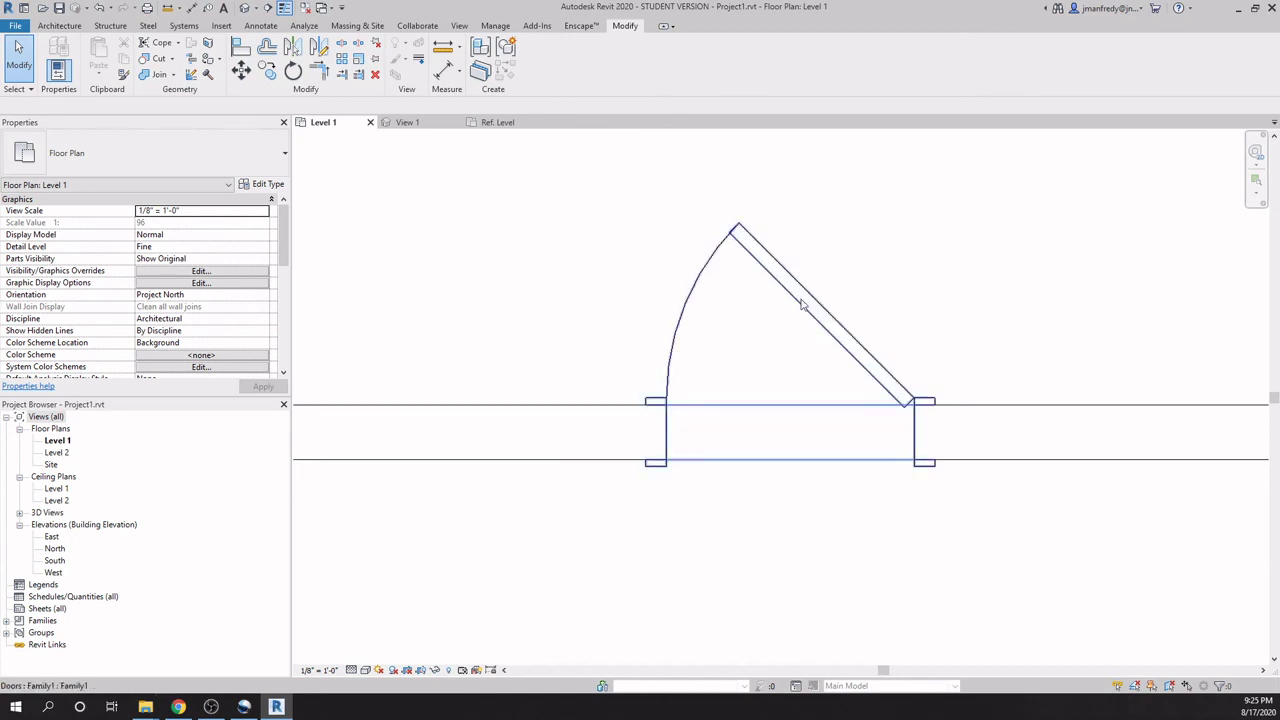
scroll(805, 482, "down", 1)
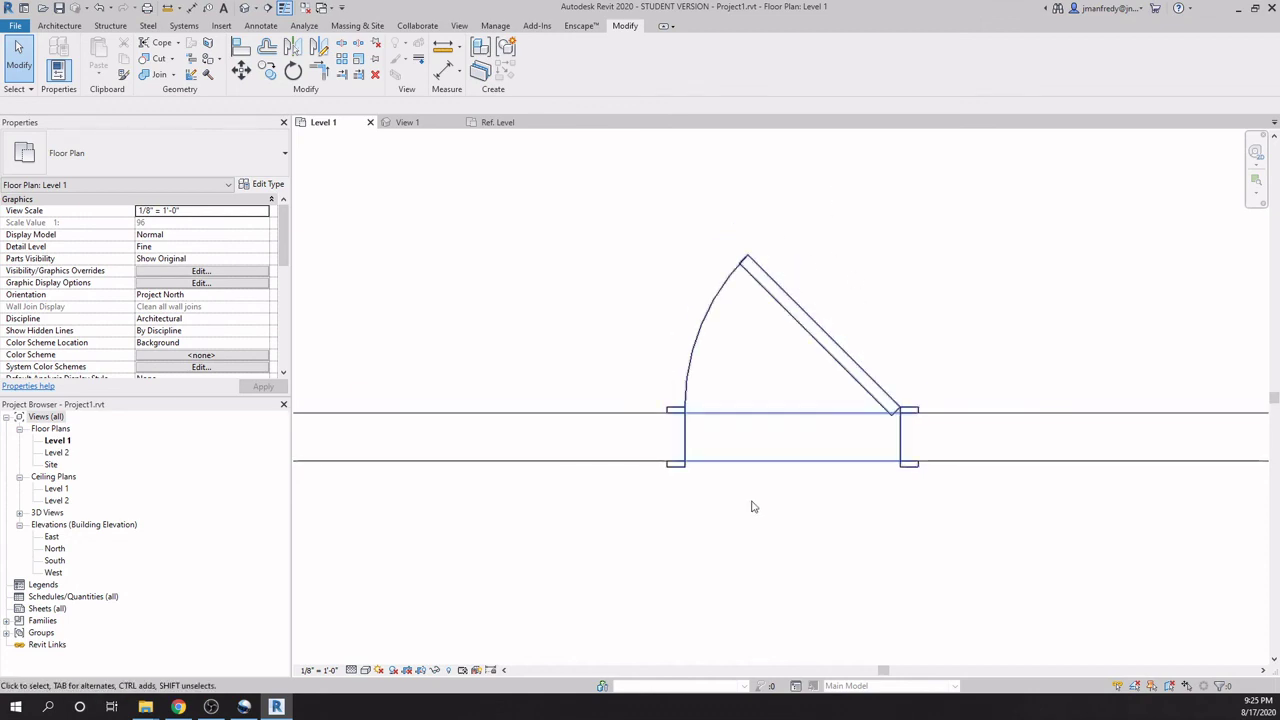
Set the Level 1 plan's detail level back to Coarse.
left_click(365, 670)
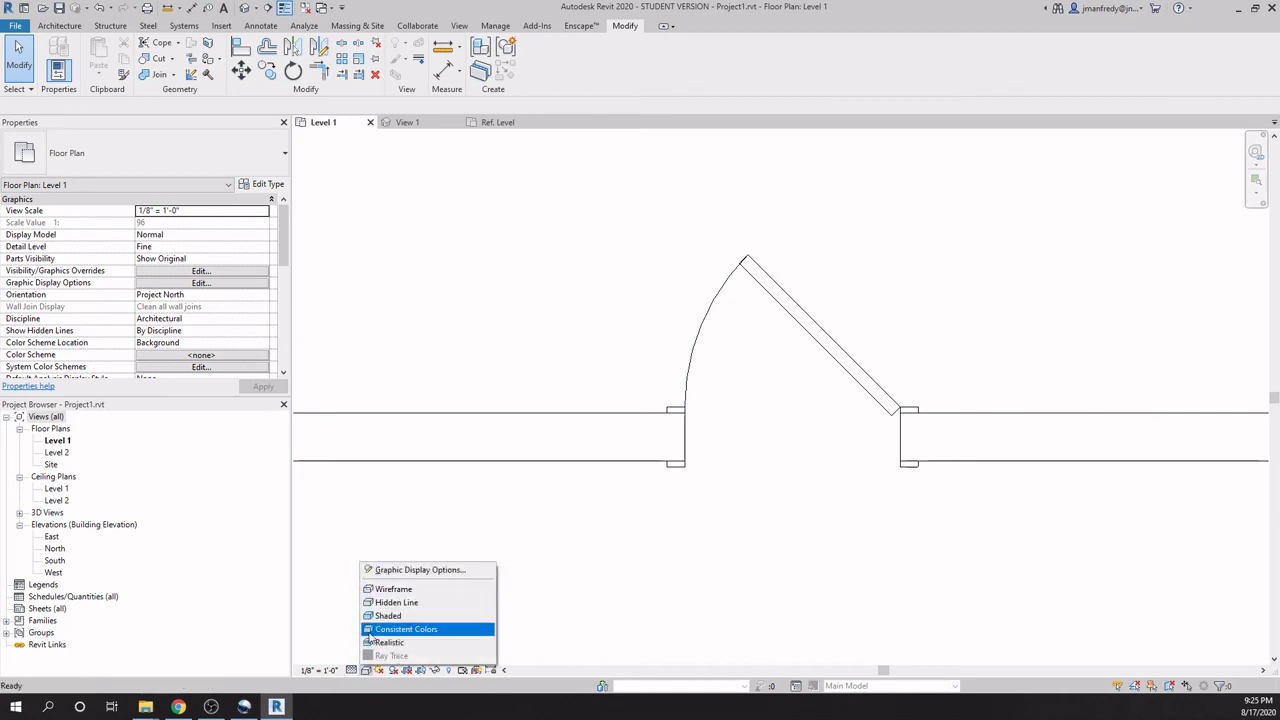
left_click(405, 629)
left_click(351, 670)
left_click(372, 629)
middle_click_drag(629, 523, 737, 506)
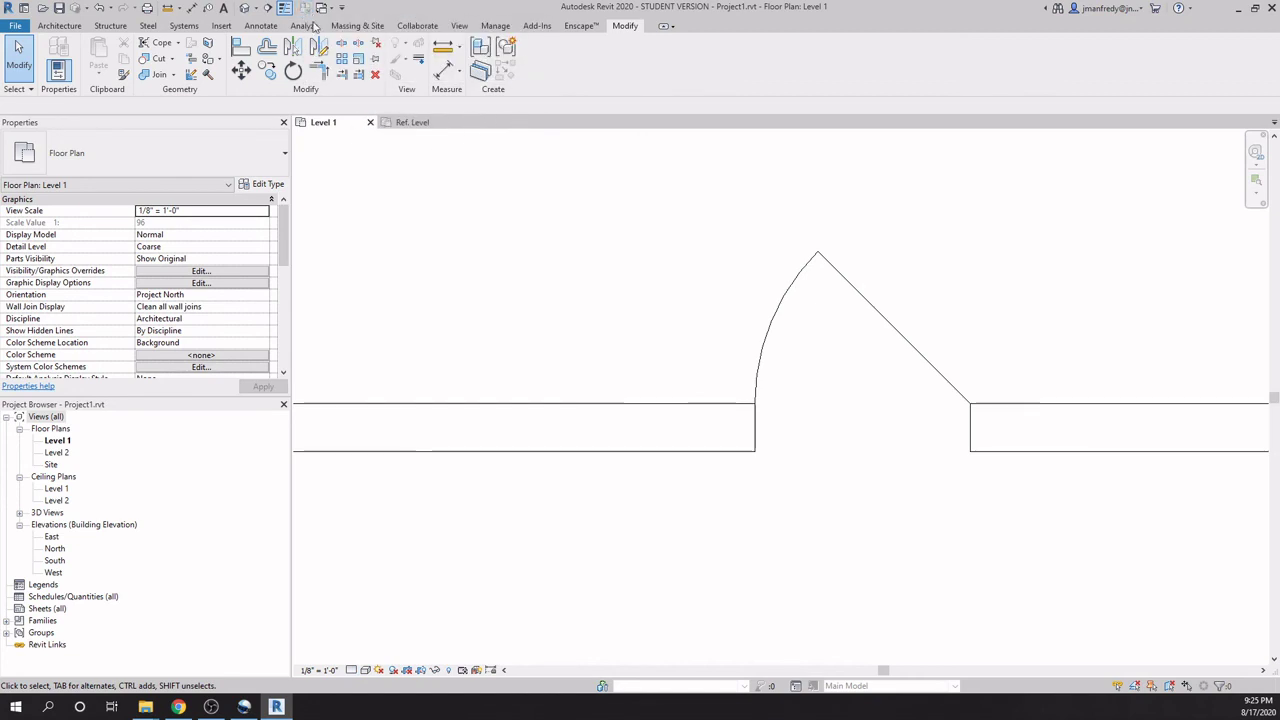
Close the View 1 3D view and return to the door family's Ref. Level plan, showing the whole door.
middle_click(409, 122)
left_click(412, 124)
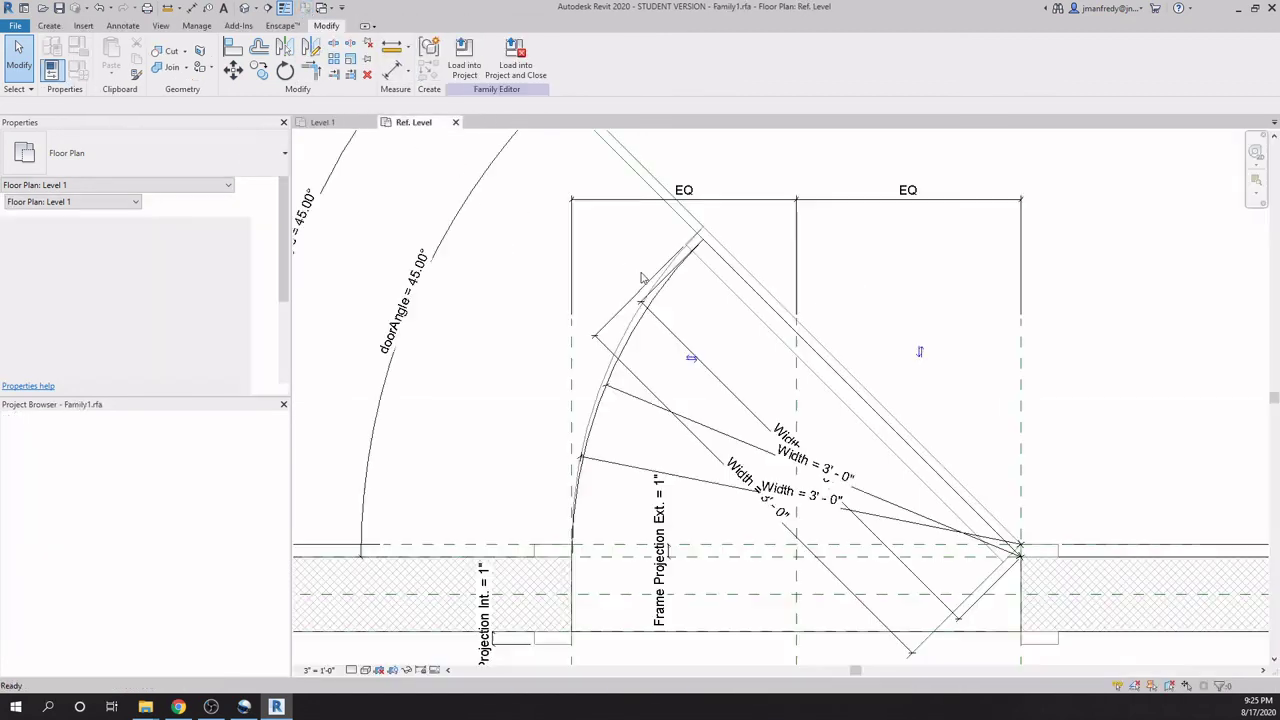
scroll(830, 544, "down", 3)
middle_click_drag(817, 506, 842, 499)
scroll(830, 496, "up", 1)
scroll(838, 486, "down", 1)
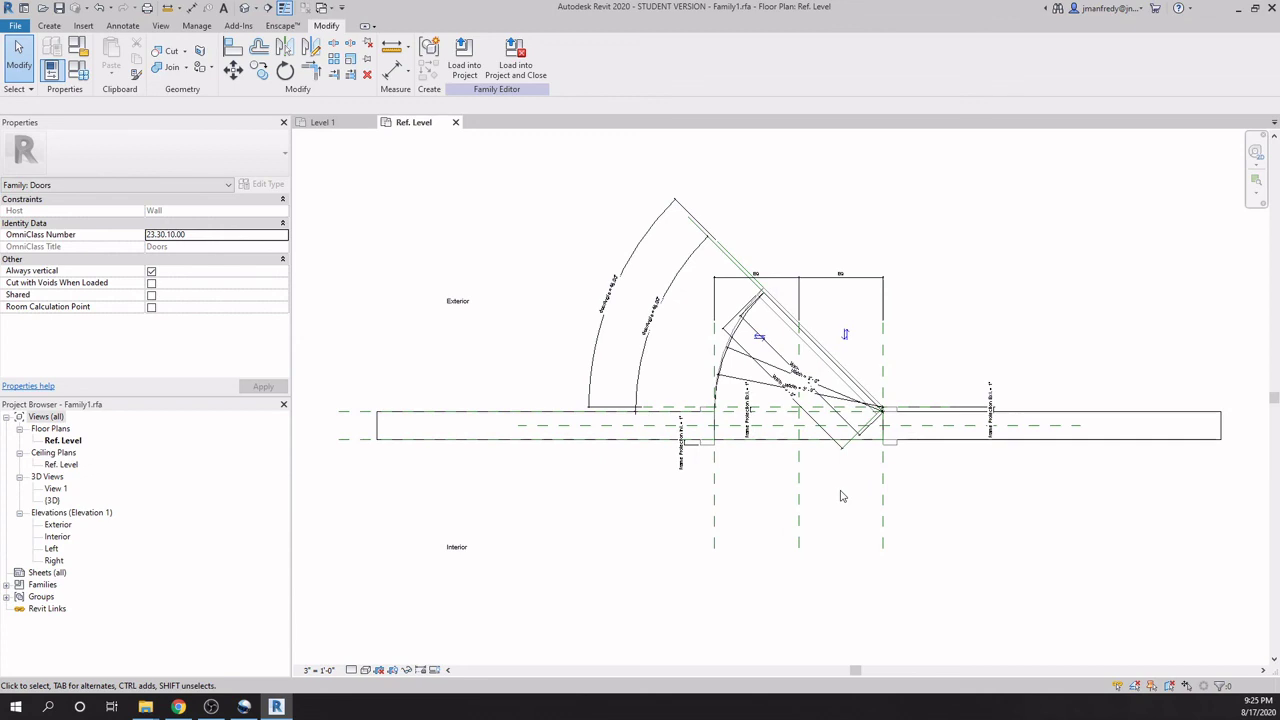
left_click(325, 122)
left_click(408, 122)
middle_click_drag(480, 206, 446, 230)
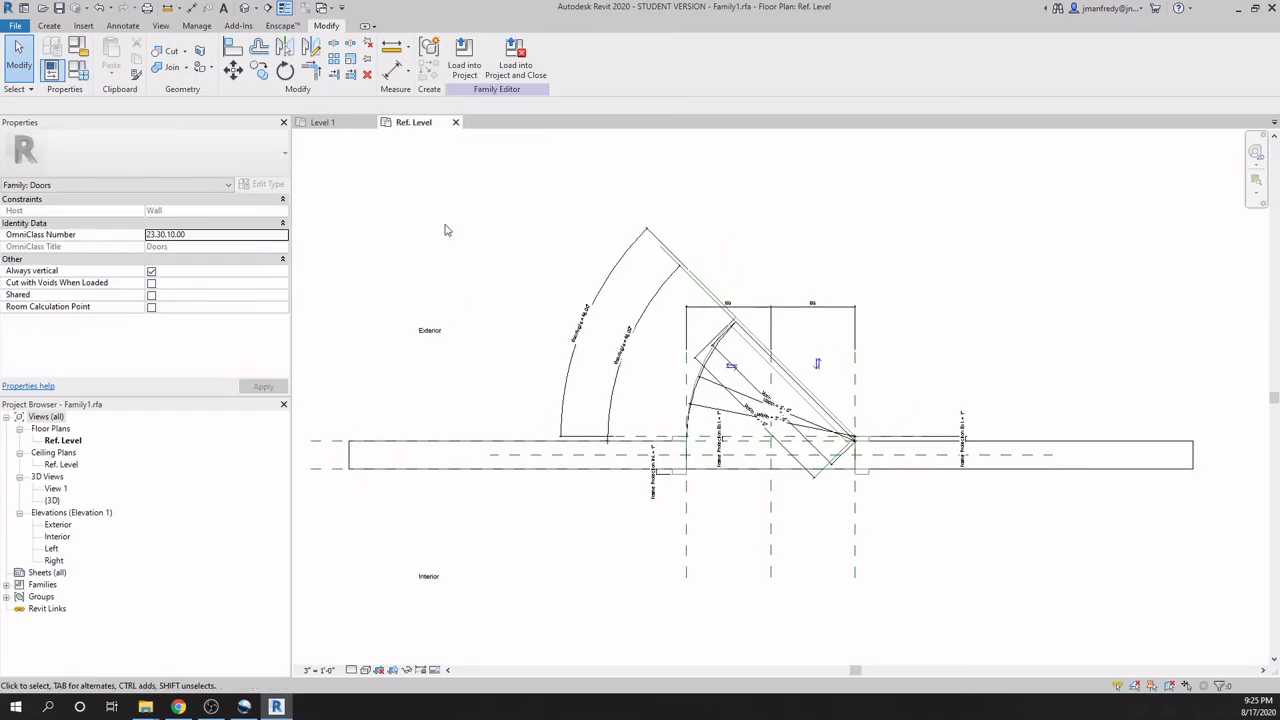
Open customDoorPanelFamily.rfa and load it into Family1.rfa only, leaving out Project1.rvt.
left_click(43, 10)
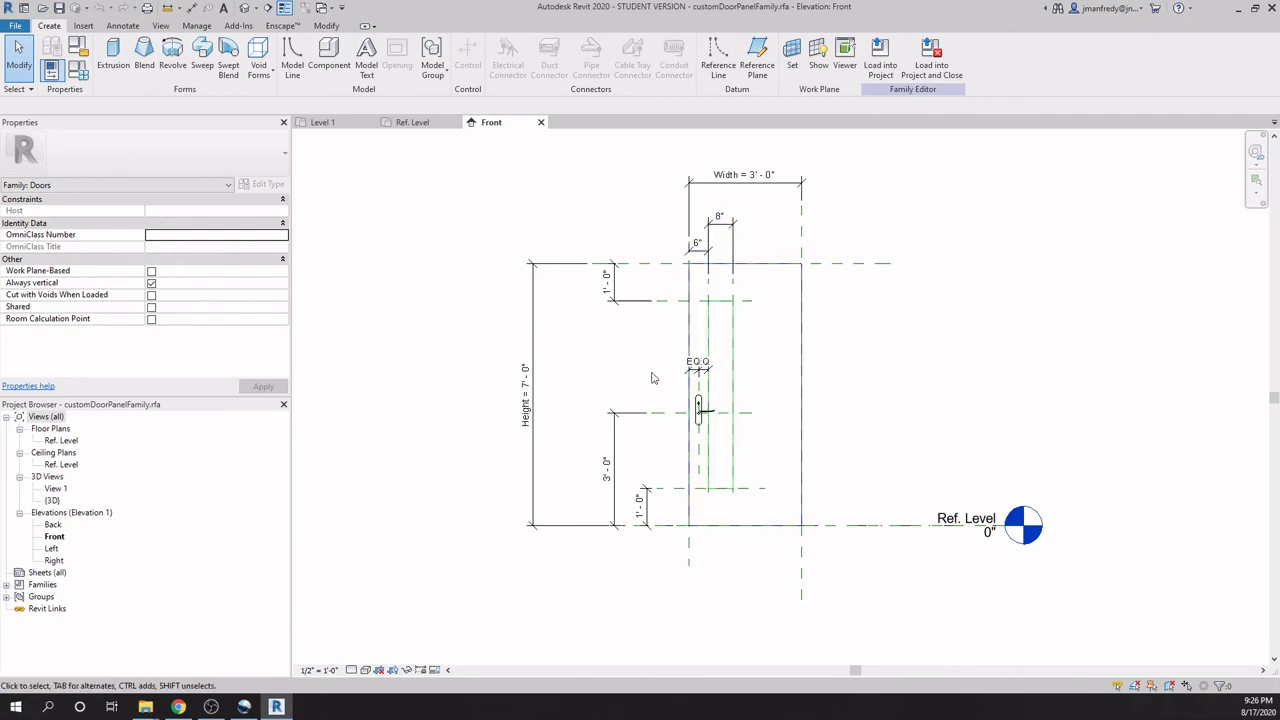
left_click(880, 70)
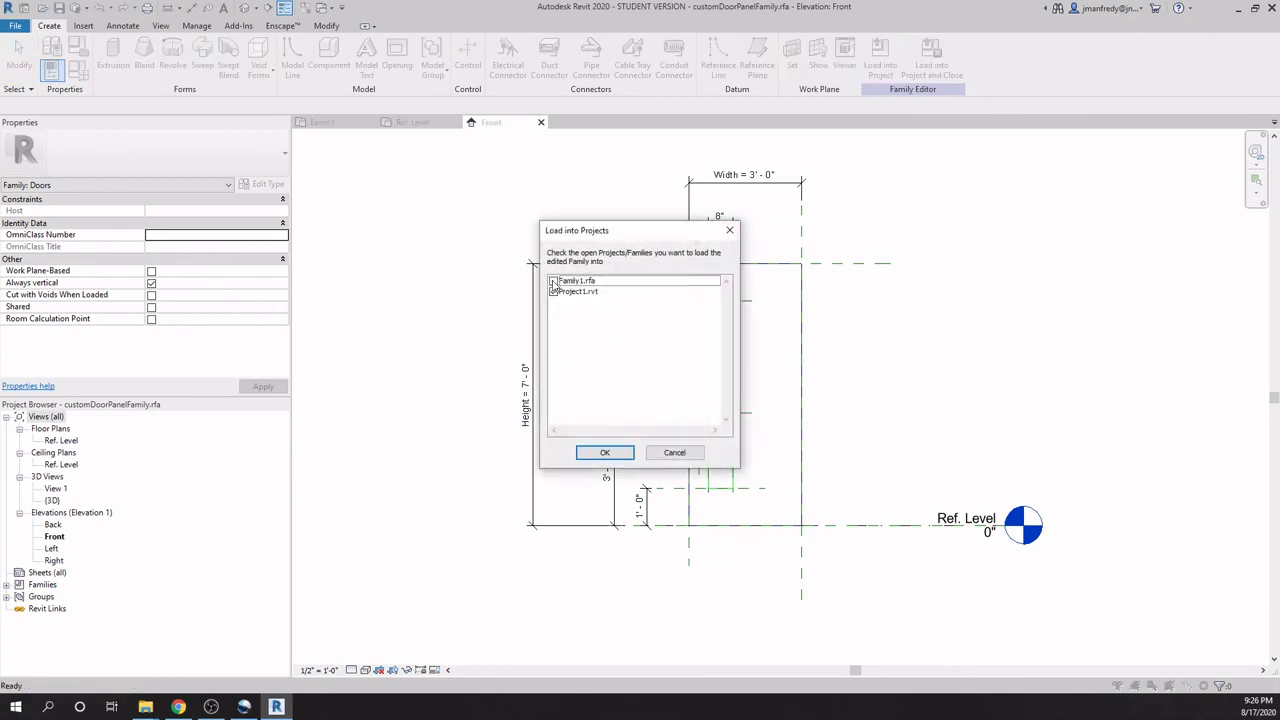
left_click(553, 281)
left_click(553, 291)
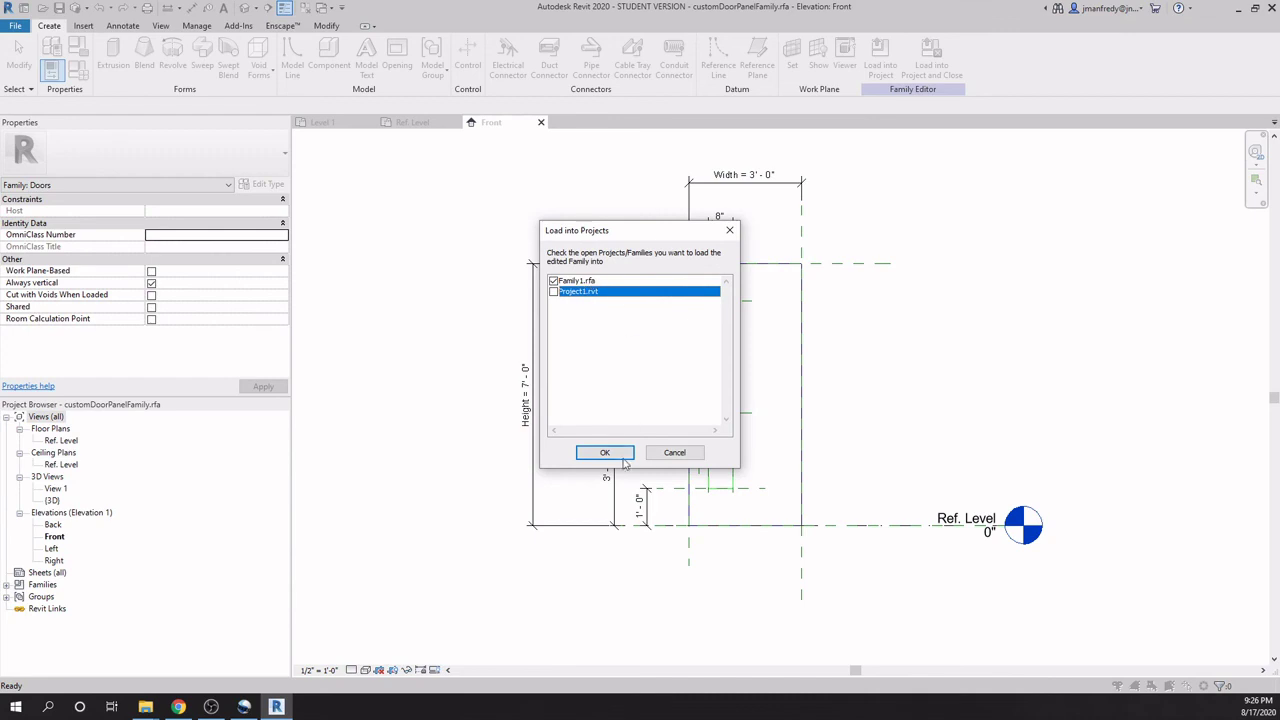
left_click(607, 453)
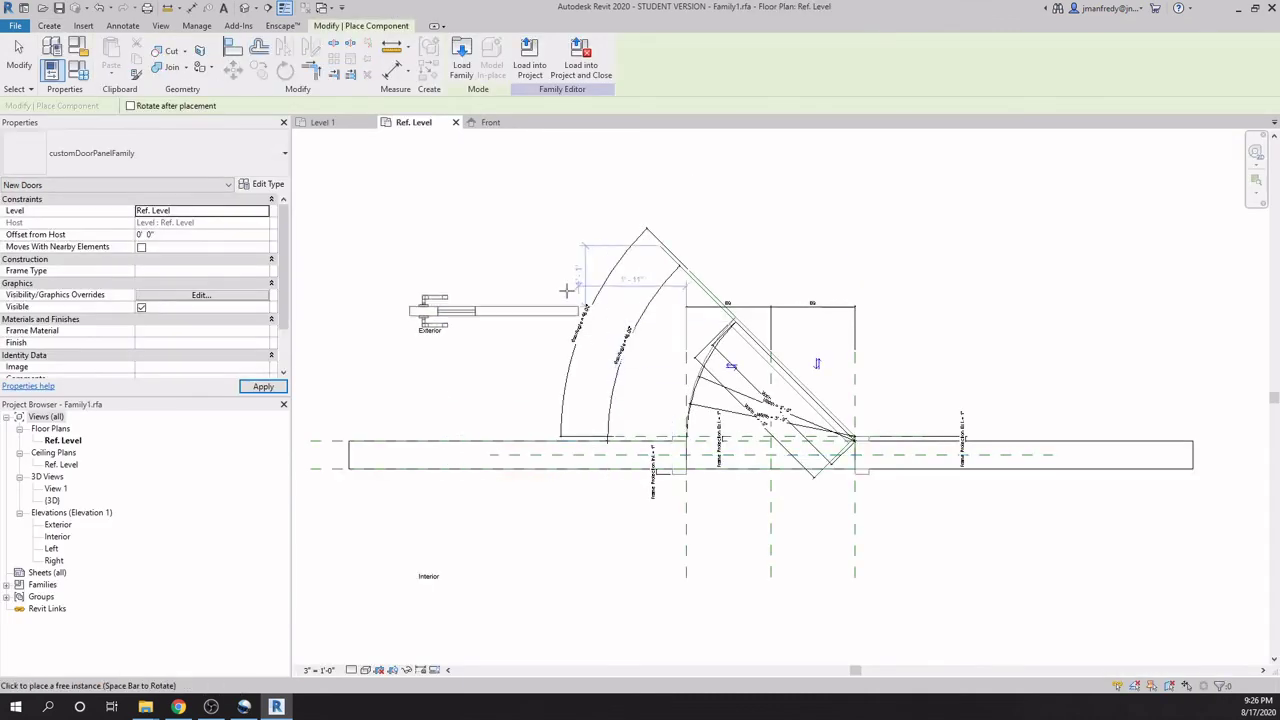
Place one instance of customDoorPanelFamily in the free area on the exterior side of the wall.
left_click(556, 200)
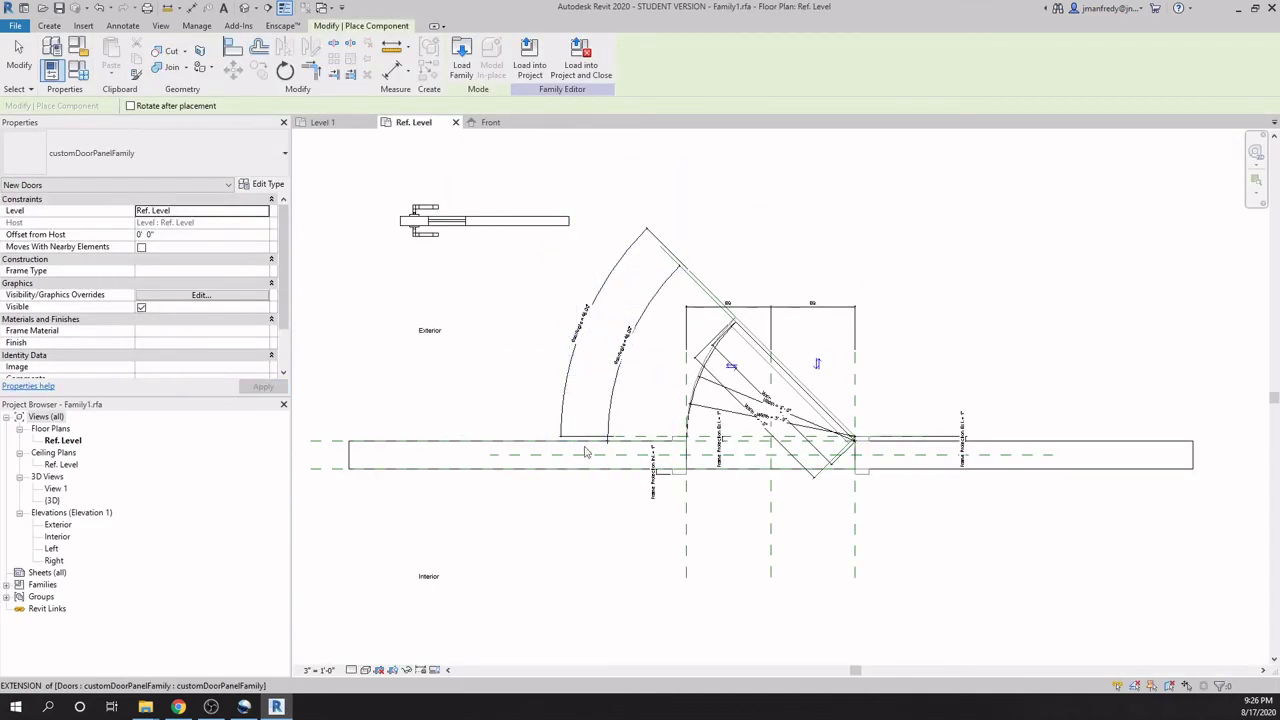
key("Escape")
key("Escape")
middle_click_drag(578, 333, 645, 320)
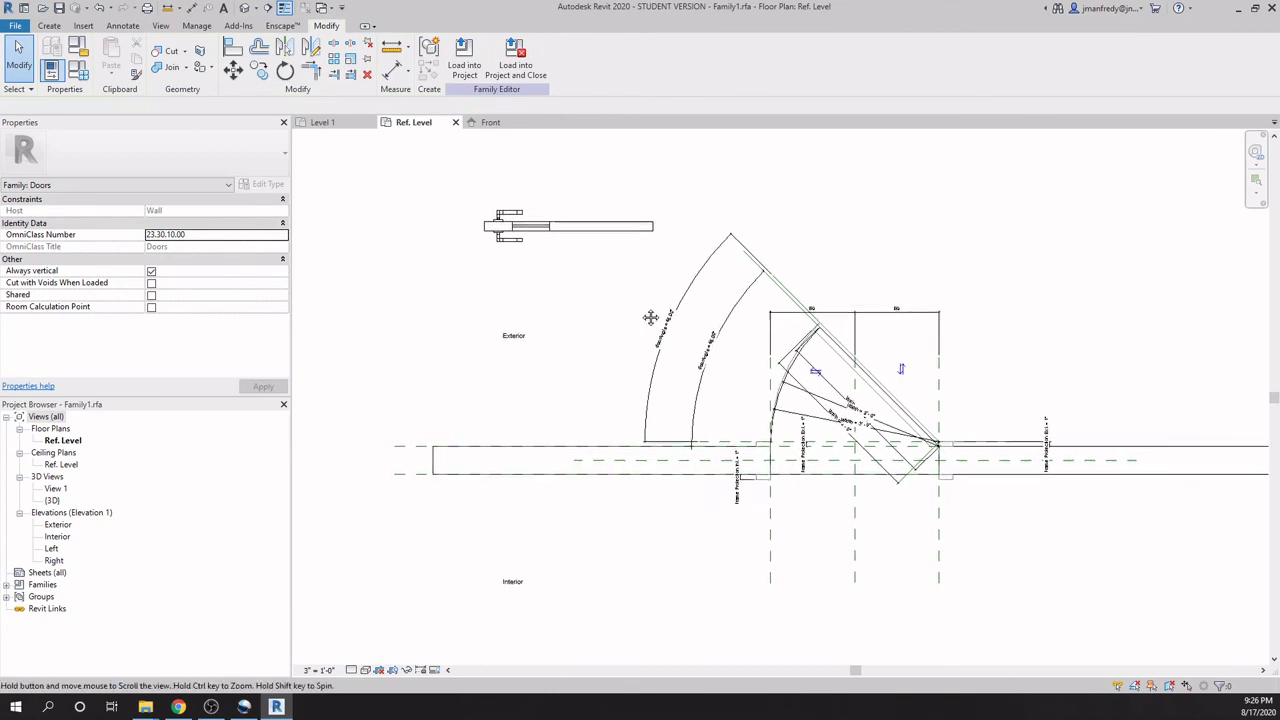
Review the placed door panel's type properties, including its materials, thickness, width and height.
left_click(565, 228)
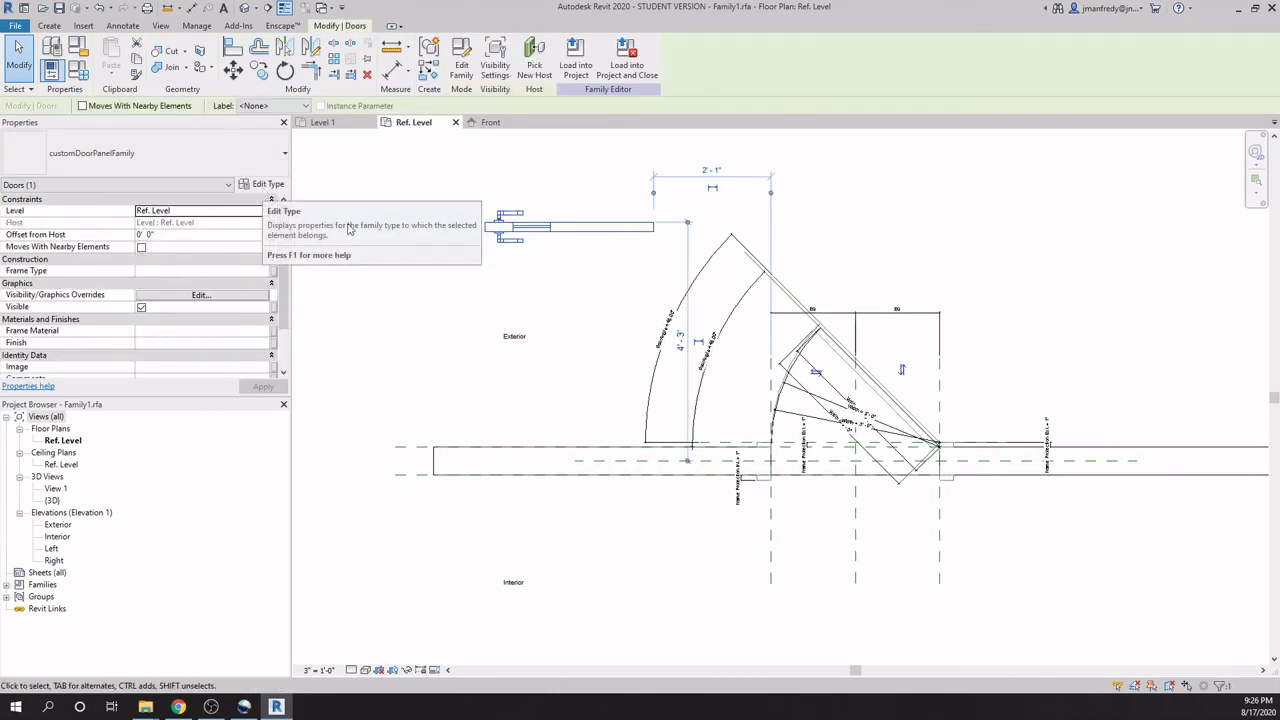
left_click(268, 185)
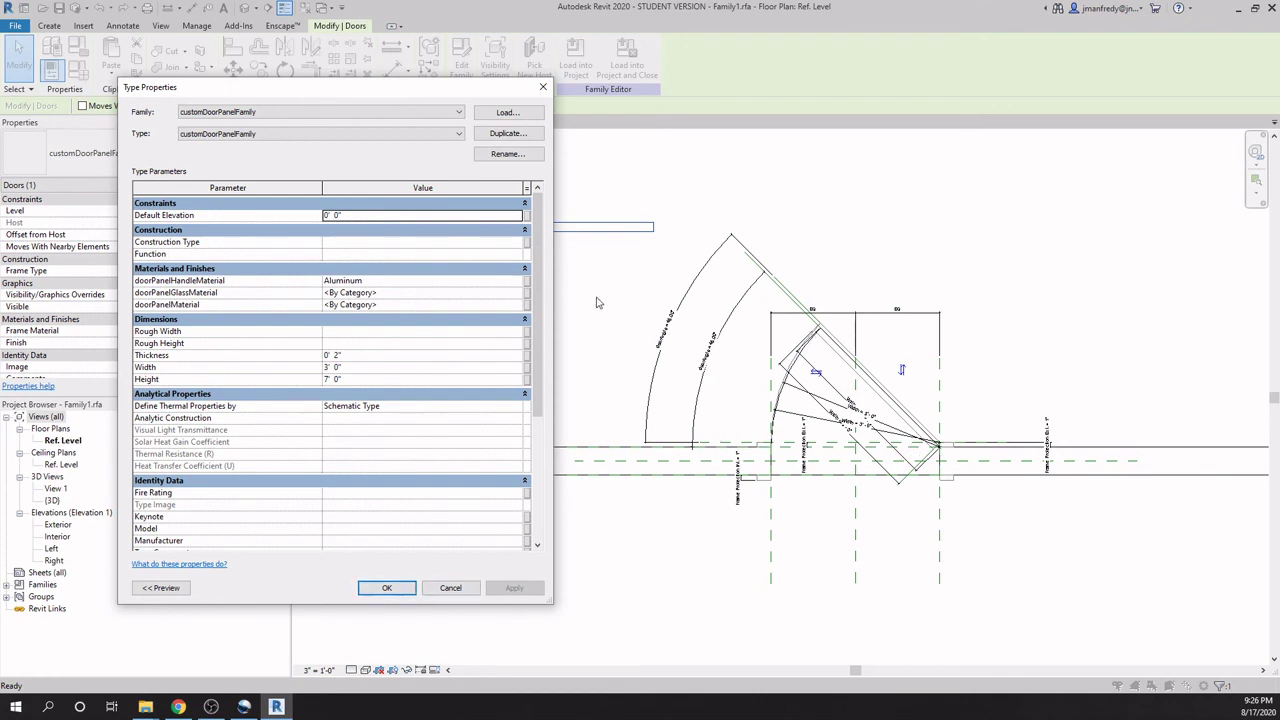
left_click(387, 588)
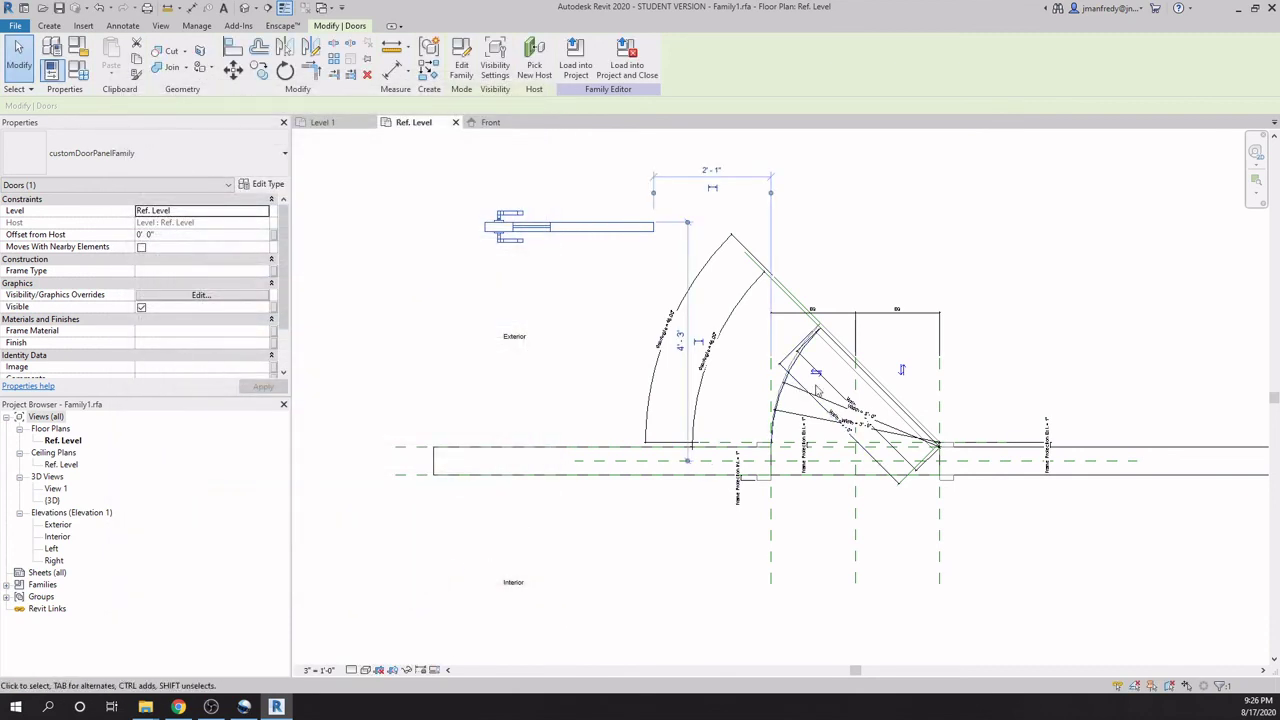
Temporarily isolate the door leaf's masking region in the Ref. Level plan, then restore the hidden elements.
scroll(849, 343, "up", 3)
left_click(849, 343)
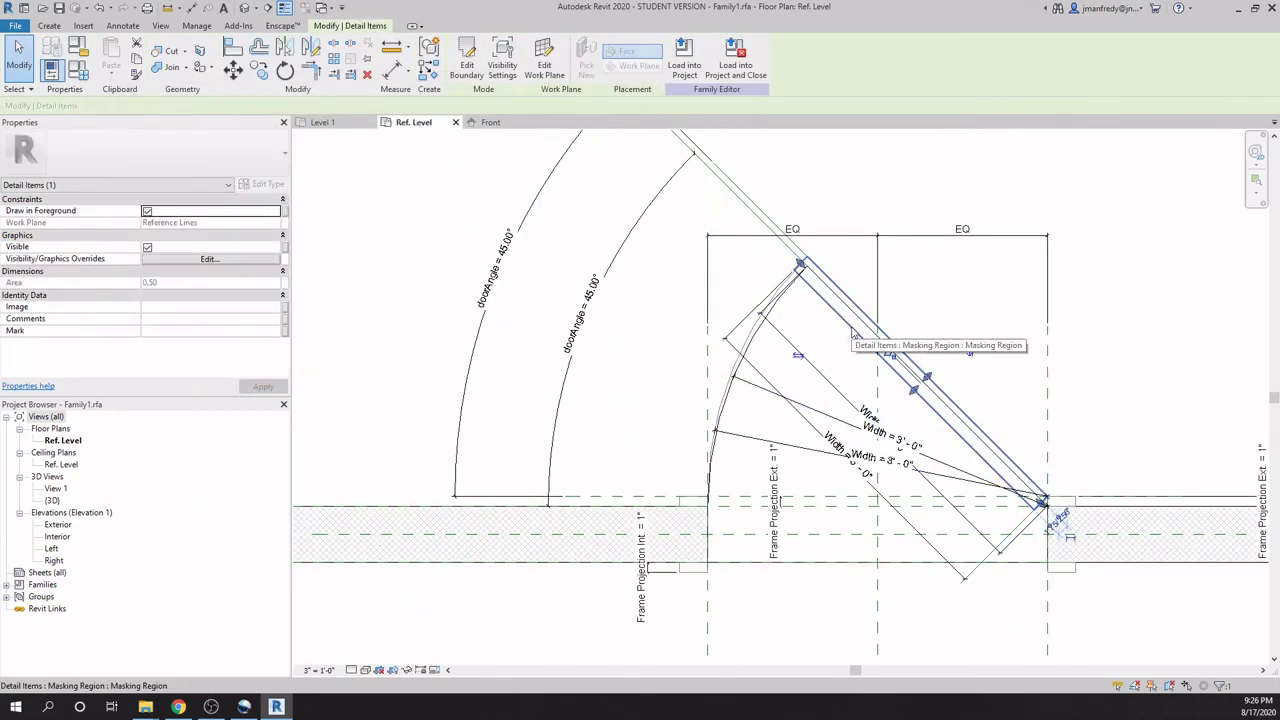
left_click(407, 670)
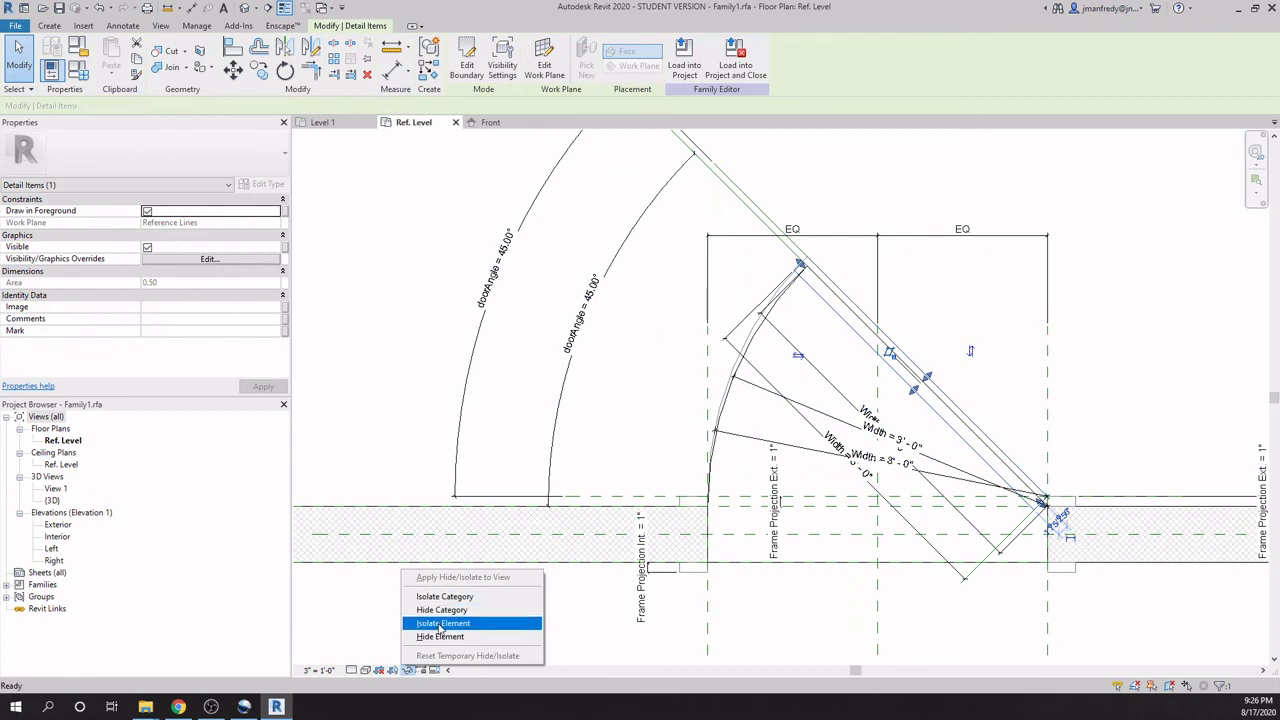
left_click(440, 625)
left_click(682, 484)
middle_click_drag(837, 374, 723, 366)
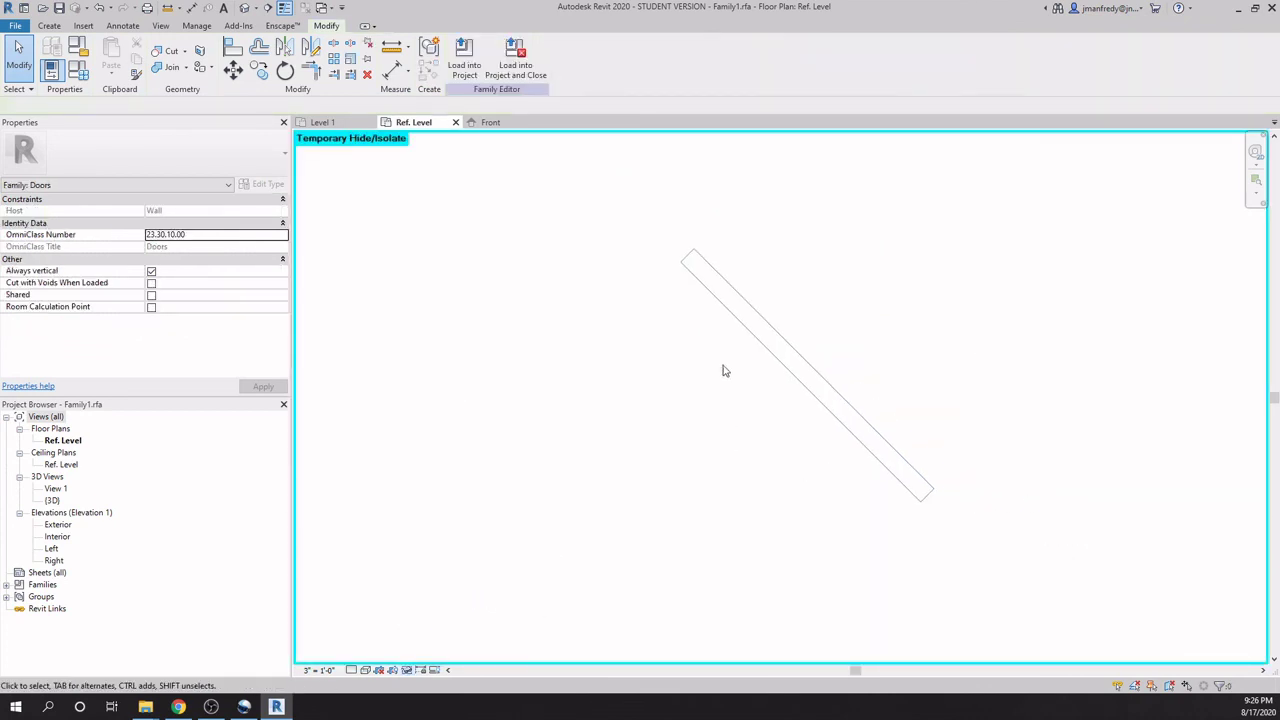
left_click(407, 670)
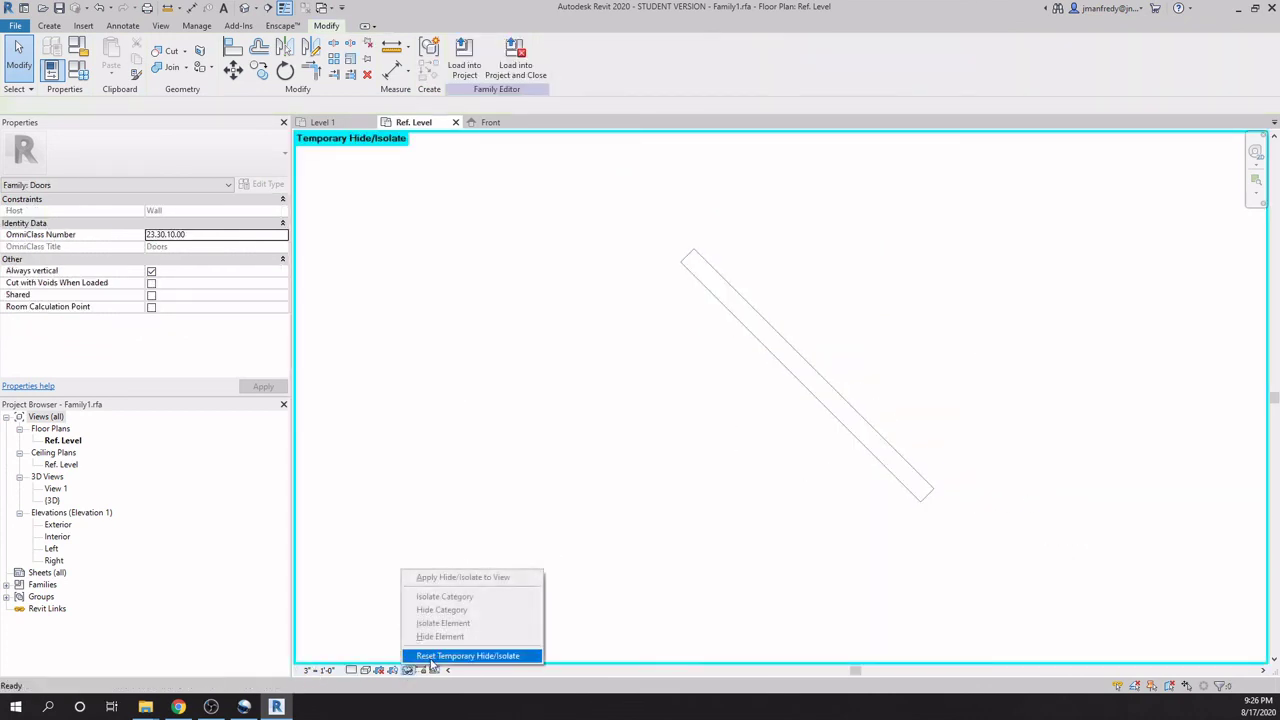
left_click(432, 656)
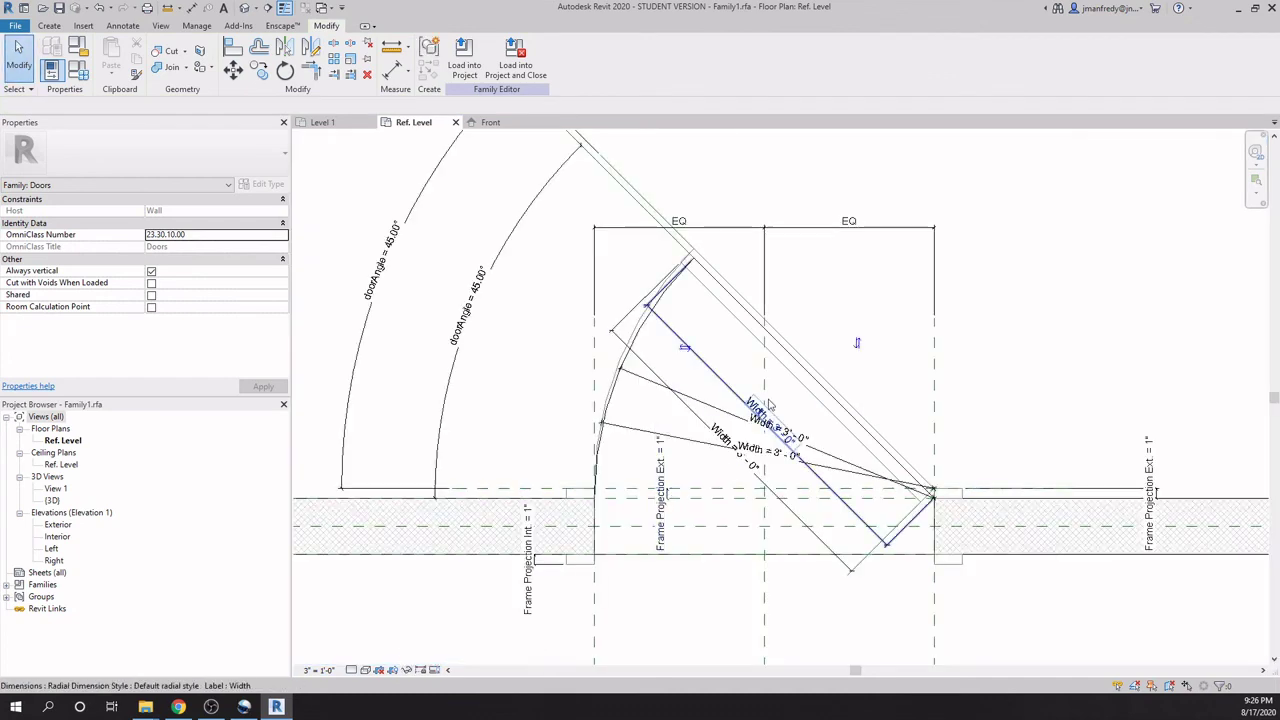
Set the Ref. Level plan's detail level to Medium.
left_click(351, 670)
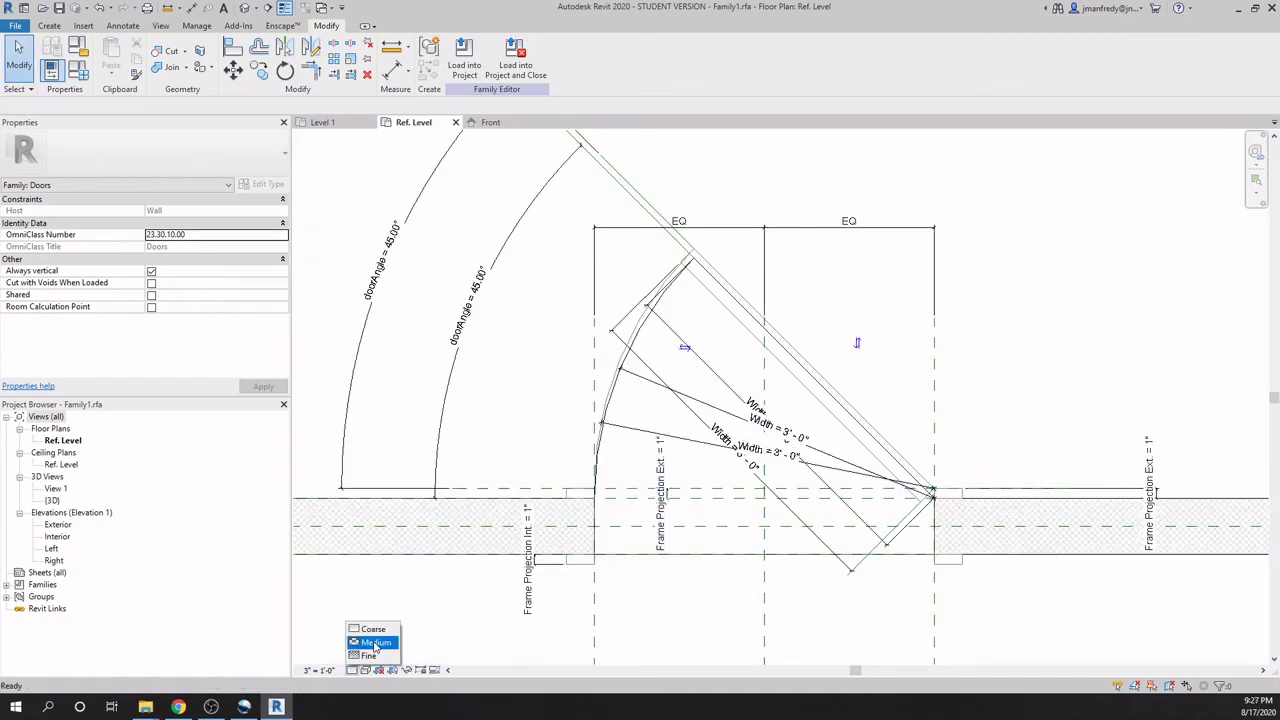
left_click(360, 644)
middle_click_drag(708, 338, 737, 355)
Try to isolate the door leaf's masking region and angled reference line, then reset the temporary isolation.
left_click(744, 328)
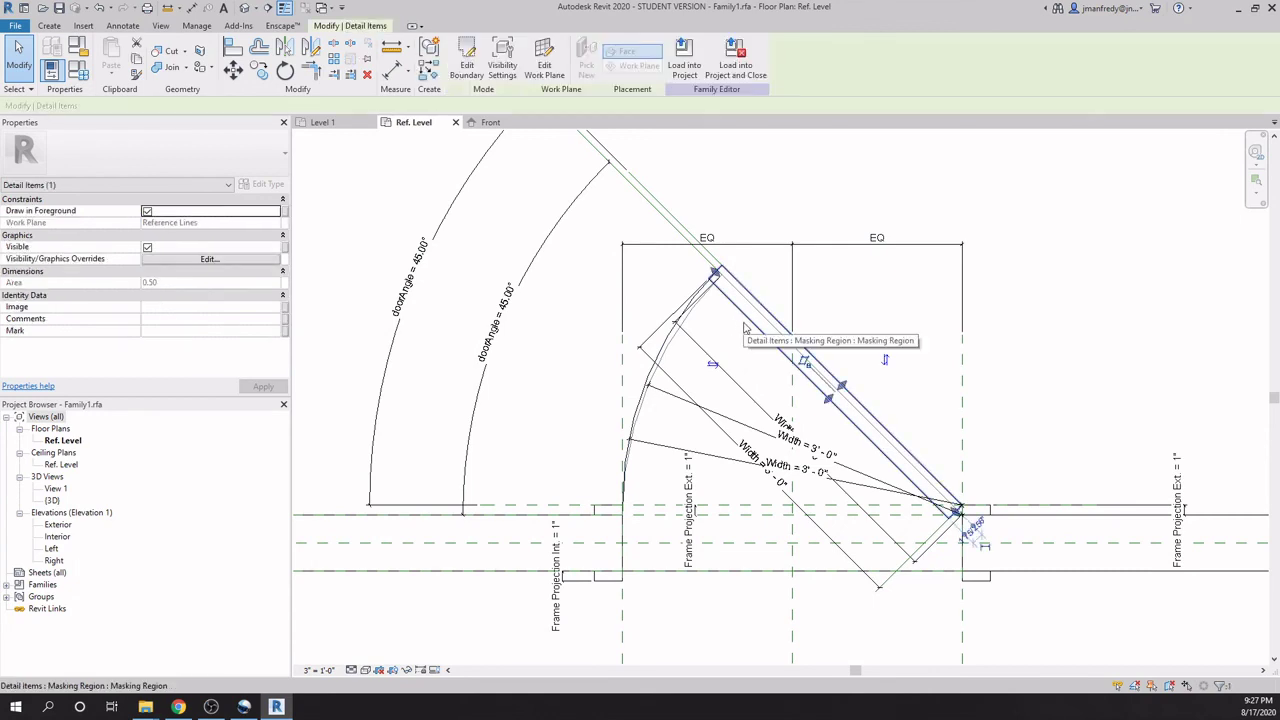
left_click(675, 212, "ctrl")
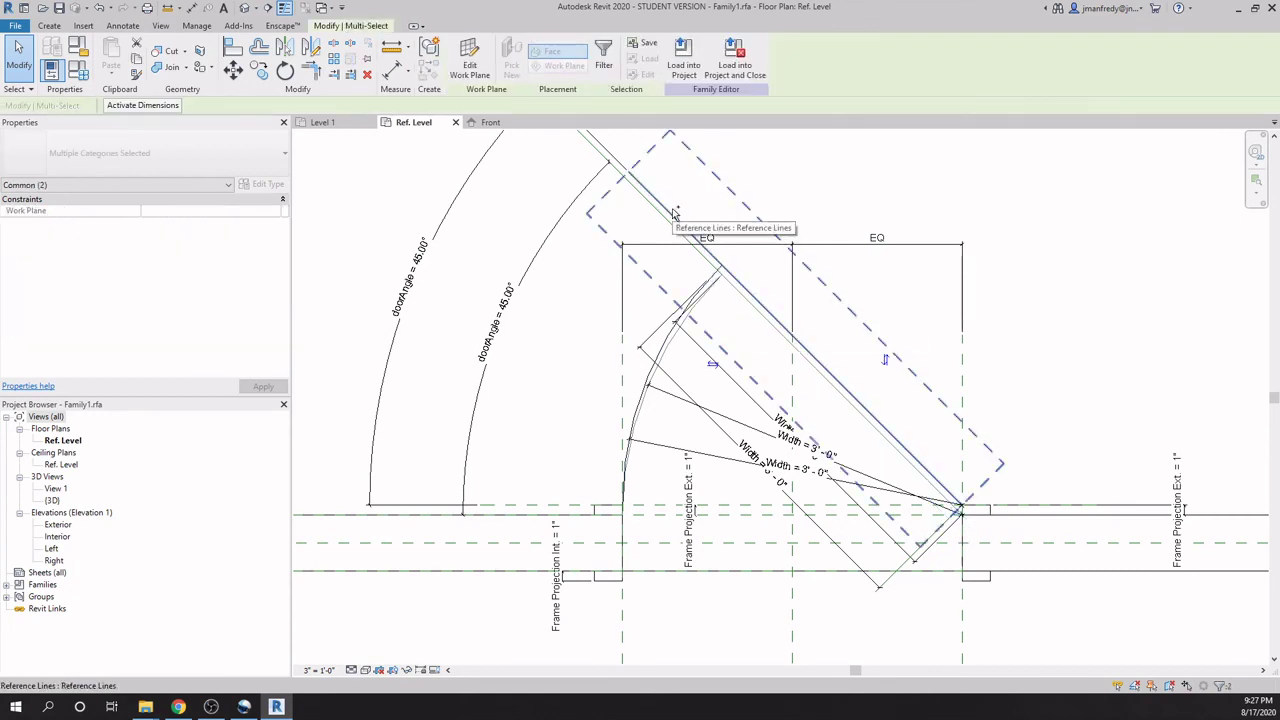
left_click(406, 669)
left_click(447, 623)
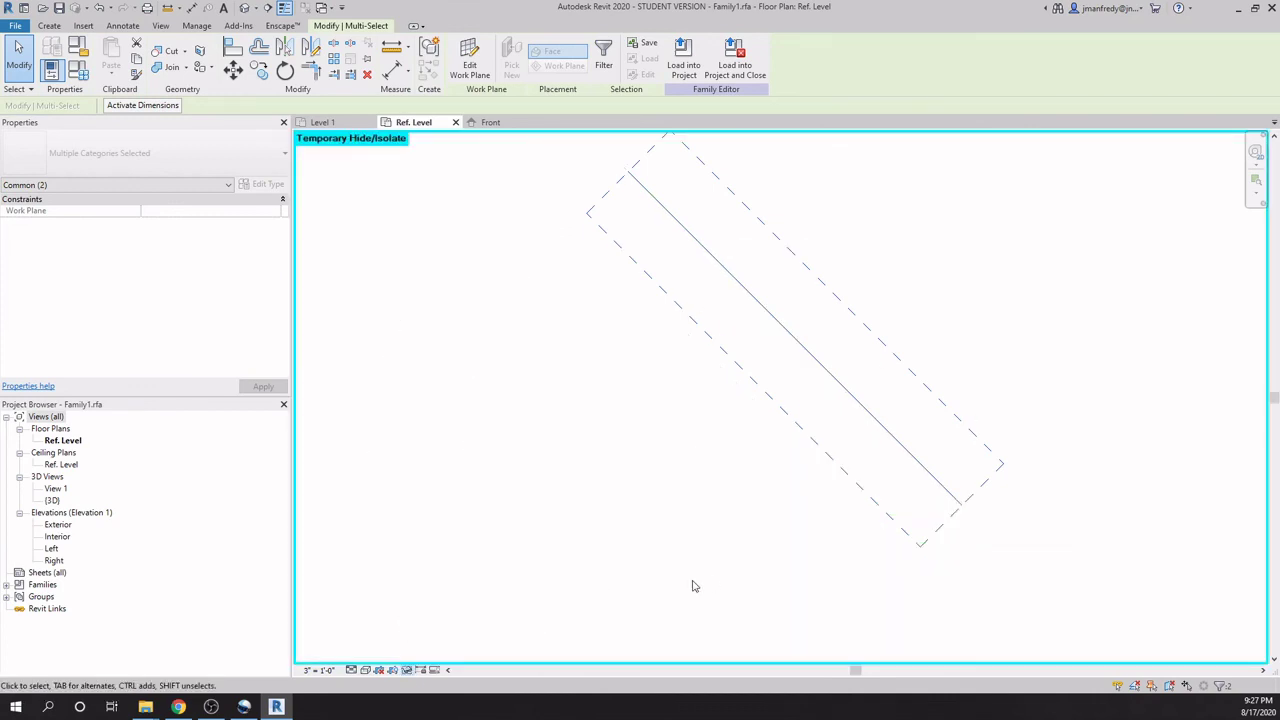
left_click(408, 670)
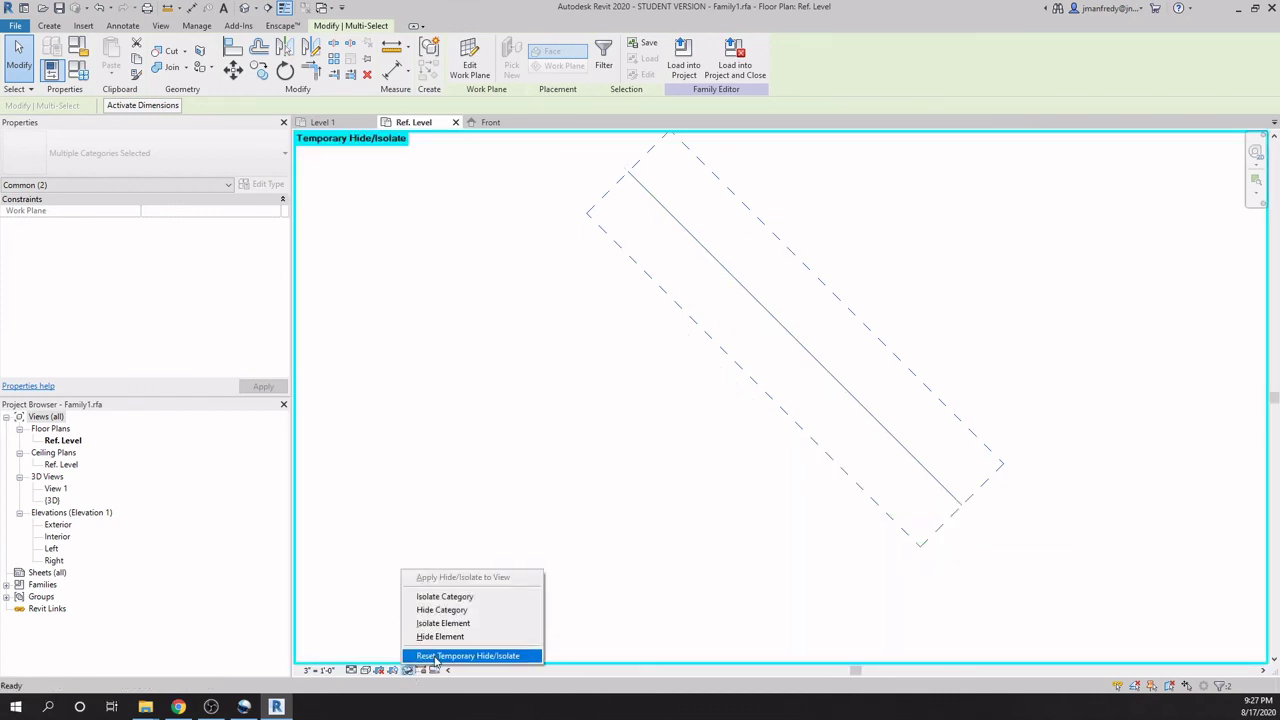
left_click(452, 655)
Temporarily isolate the door leaf's masking region and the angled reference line in the Ref. Level plan.
left_click(752, 326)
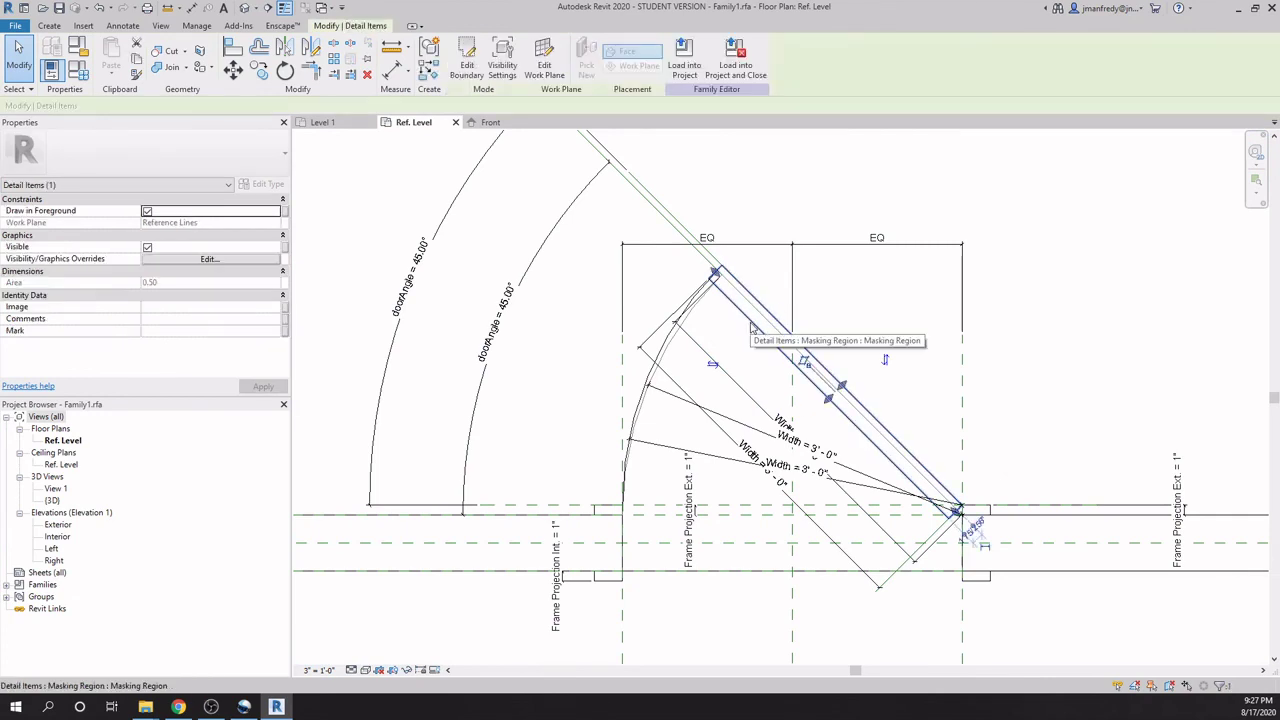
left_click(668, 206, "ctrl")
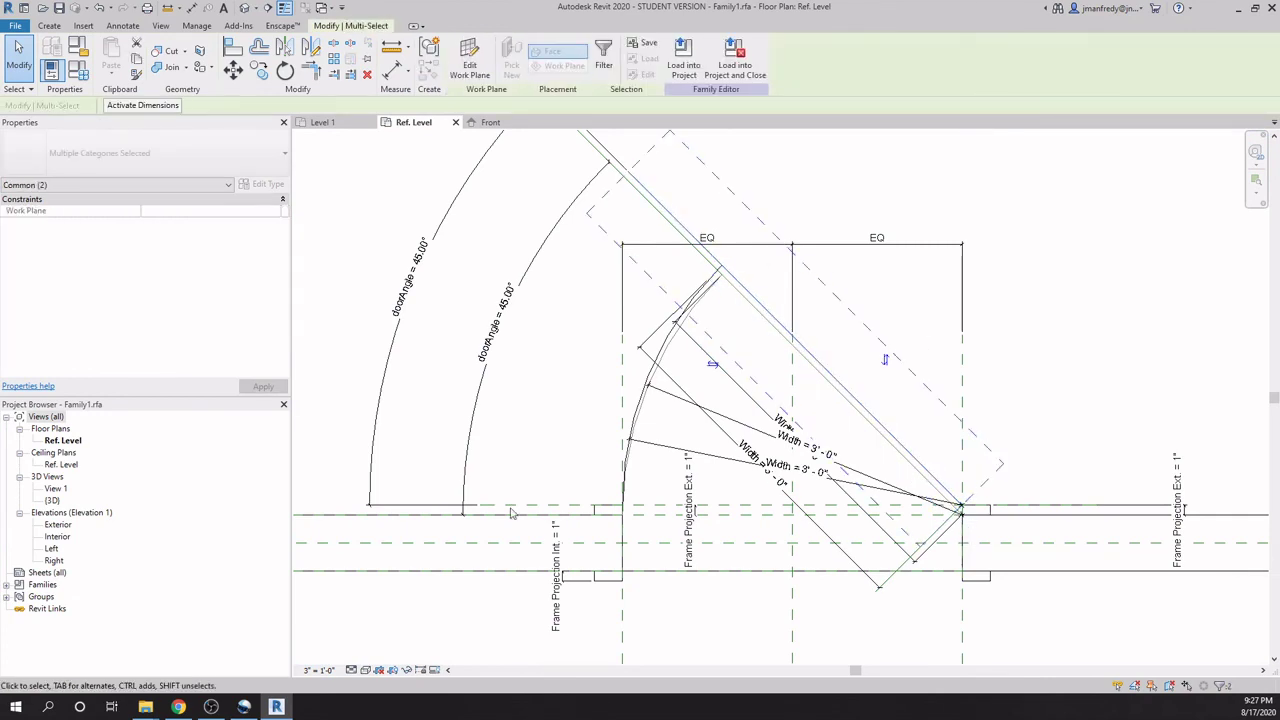
left_click(407, 670)
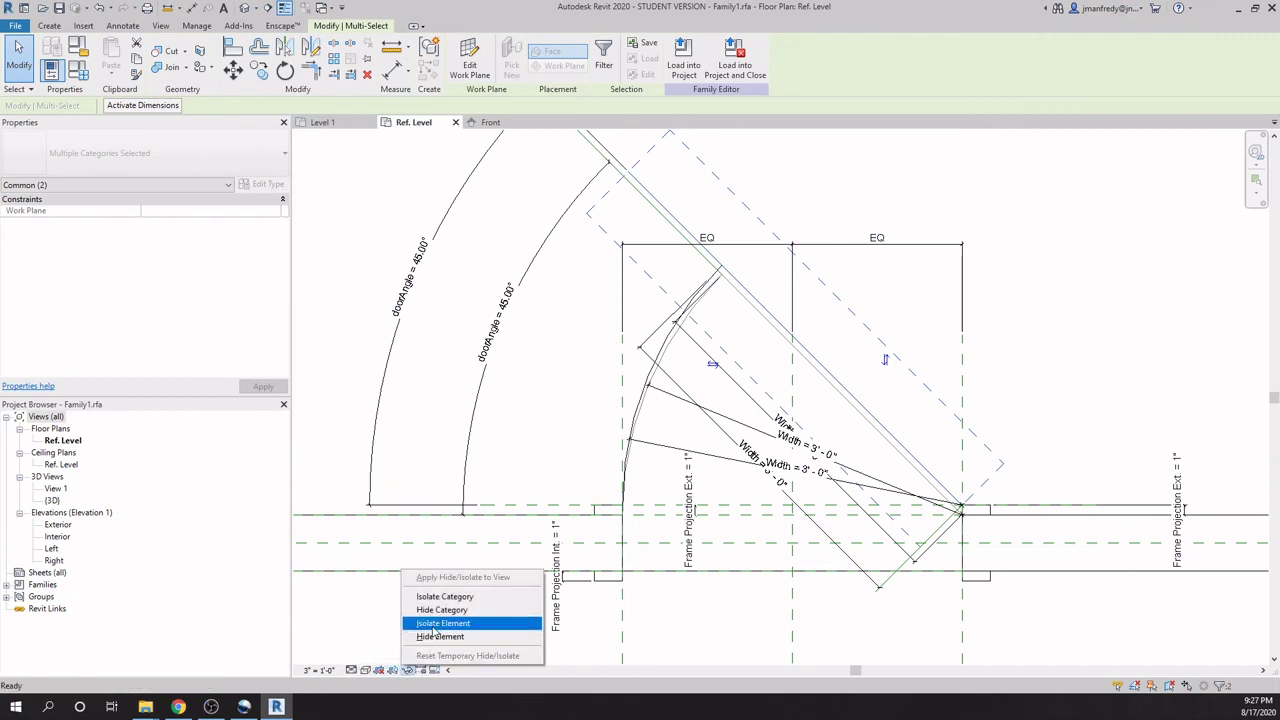
left_click(439, 624)
left_click(435, 624)
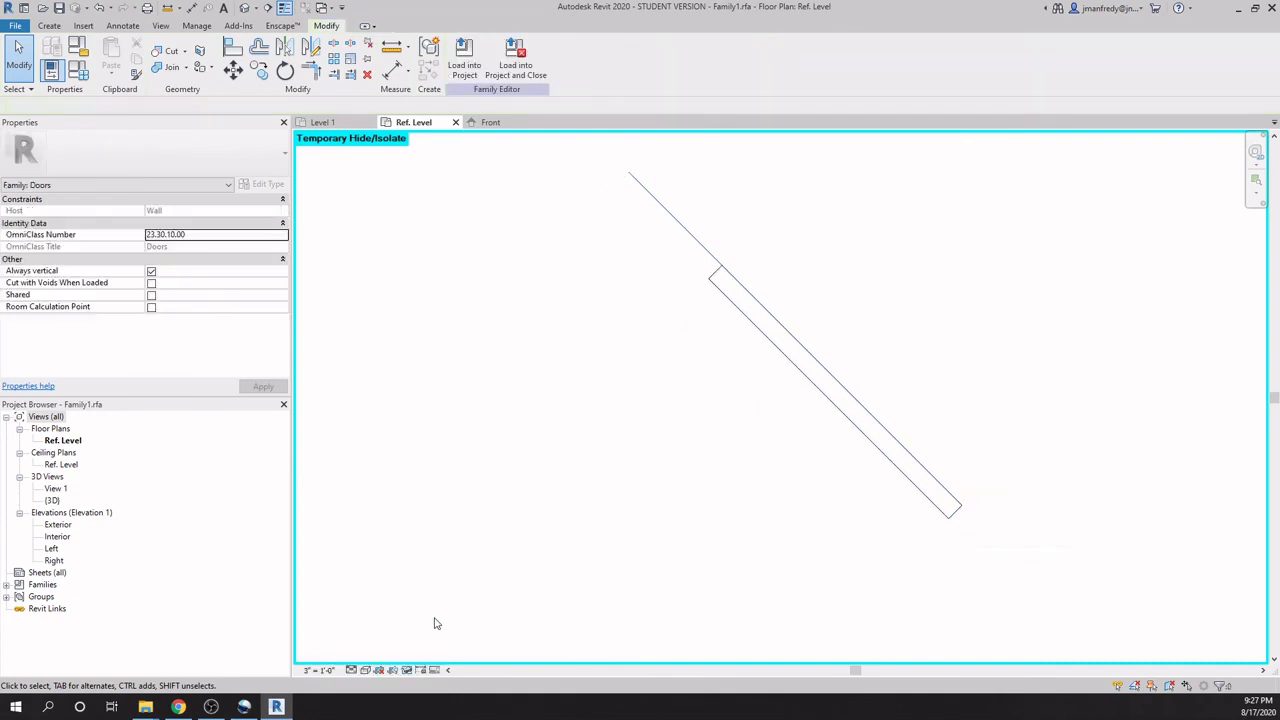
Add an aligned dimension across the door leaf's thickness, from the angled reference line to the masking region's opposite long edge.
middle_click_drag(732, 352, 753, 360)
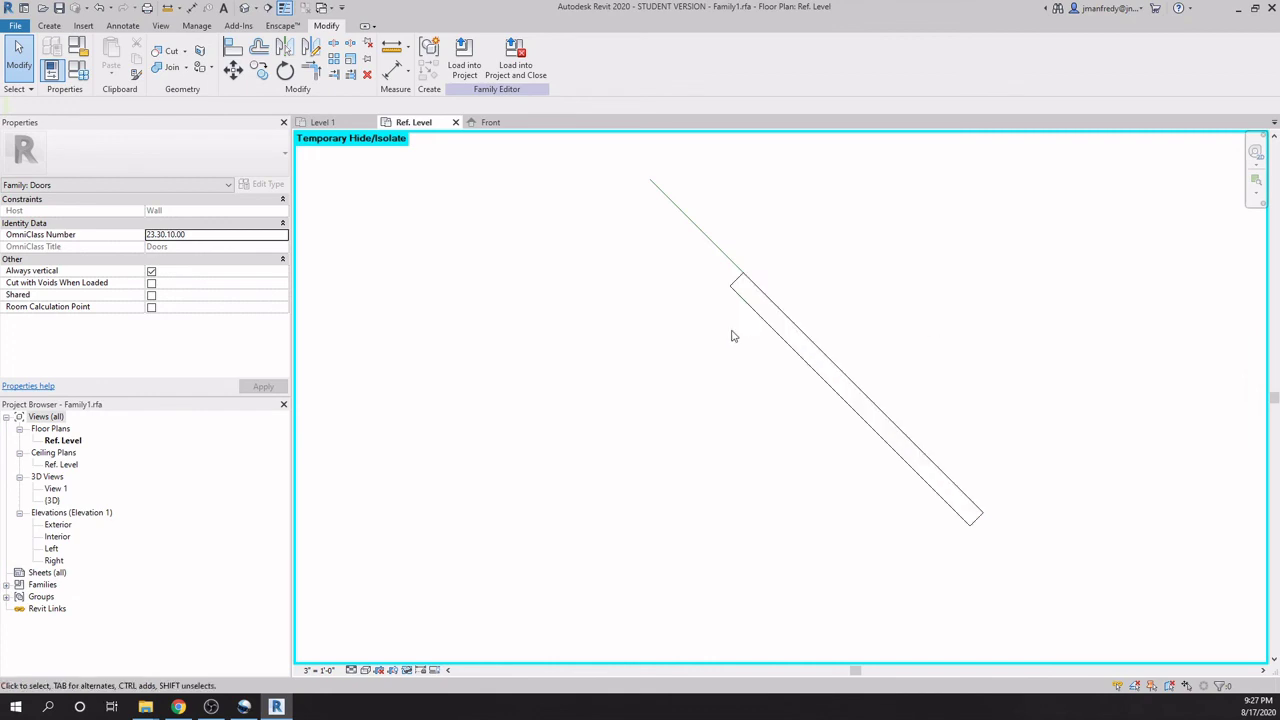
key("d")
key("i")
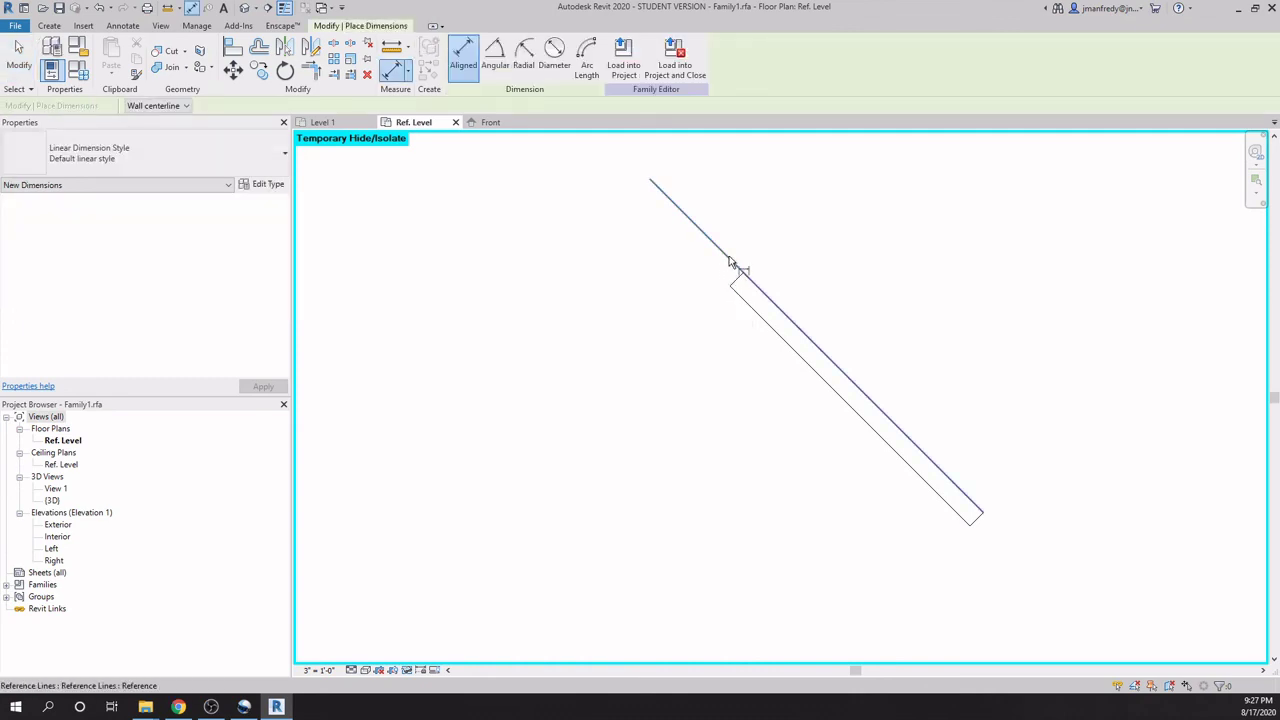
left_click(691, 278)
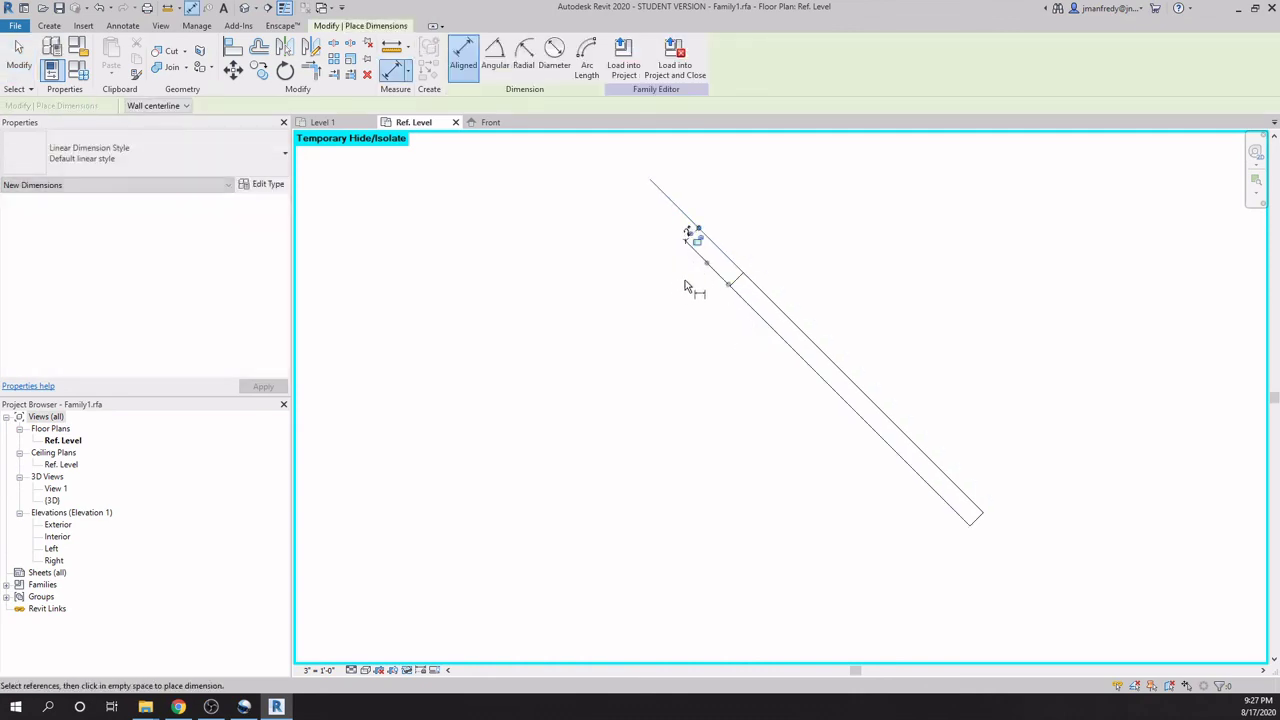
key("Escape")
key("Escape")
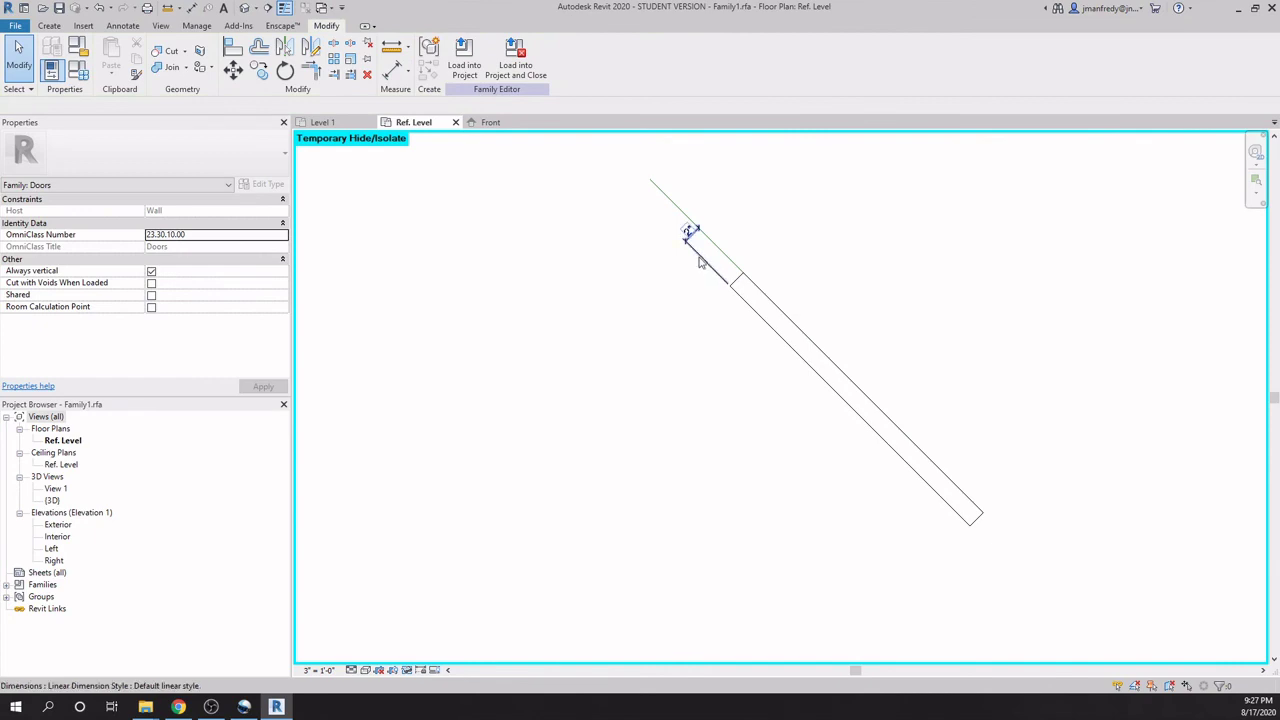
Label the door leaf's new thickness dimension with the Thickness parameter.
left_click(690, 235)
left_click(577, 56)
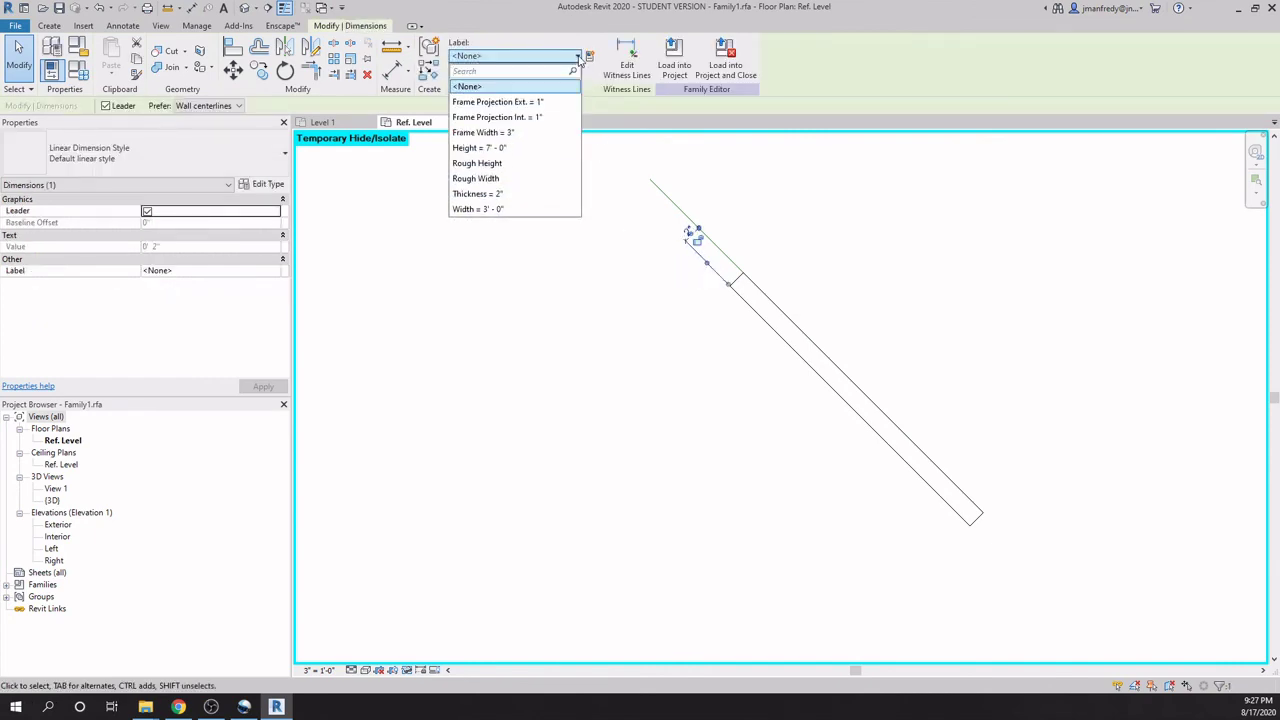
left_click(478, 193)
left_click(561, 306)
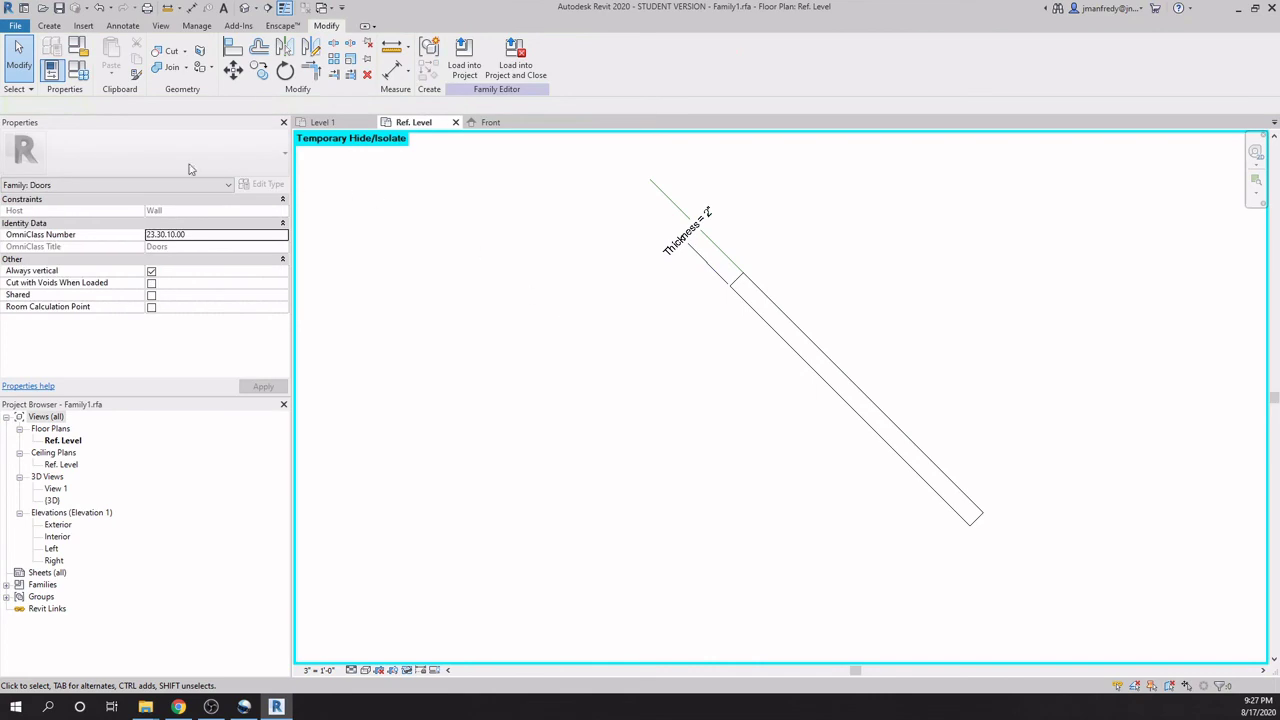
Set the door family's Thickness parameter to 1 1/2" and apply it to the isolated leaf.
left_click(78, 70)
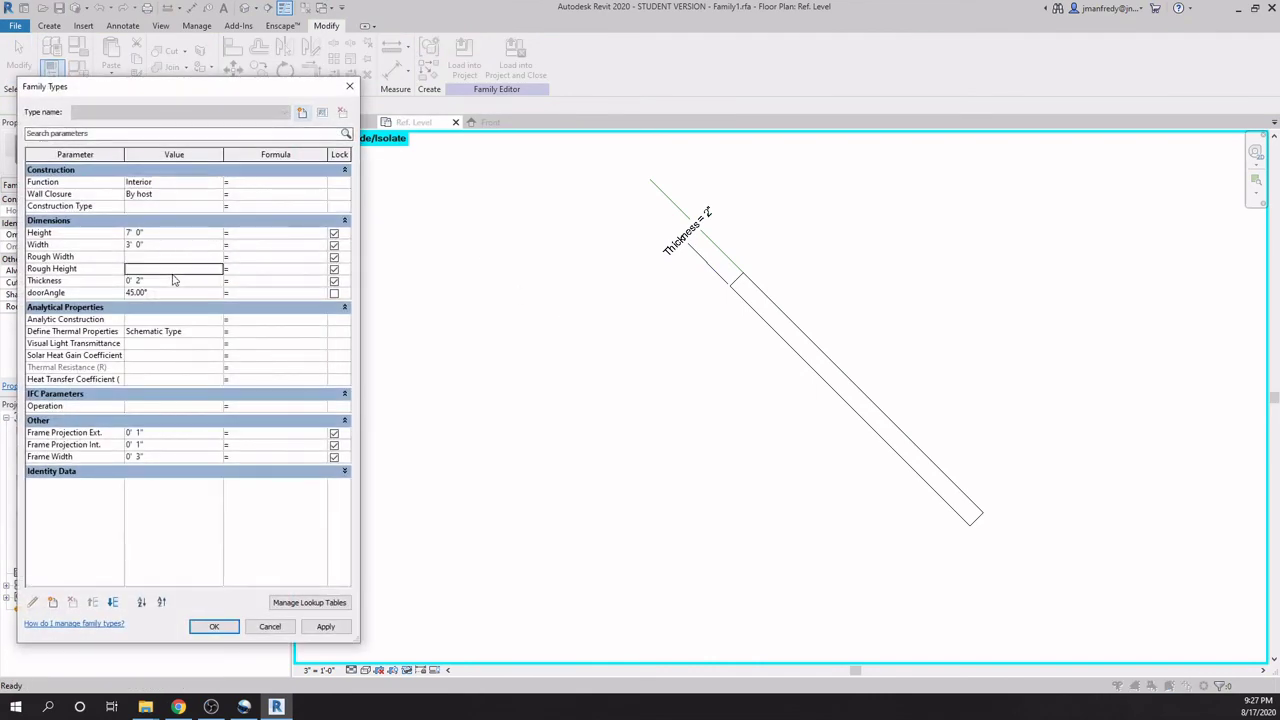
left_click(172, 280)
type("1.5")
key("Tab")
left_click(325, 626)
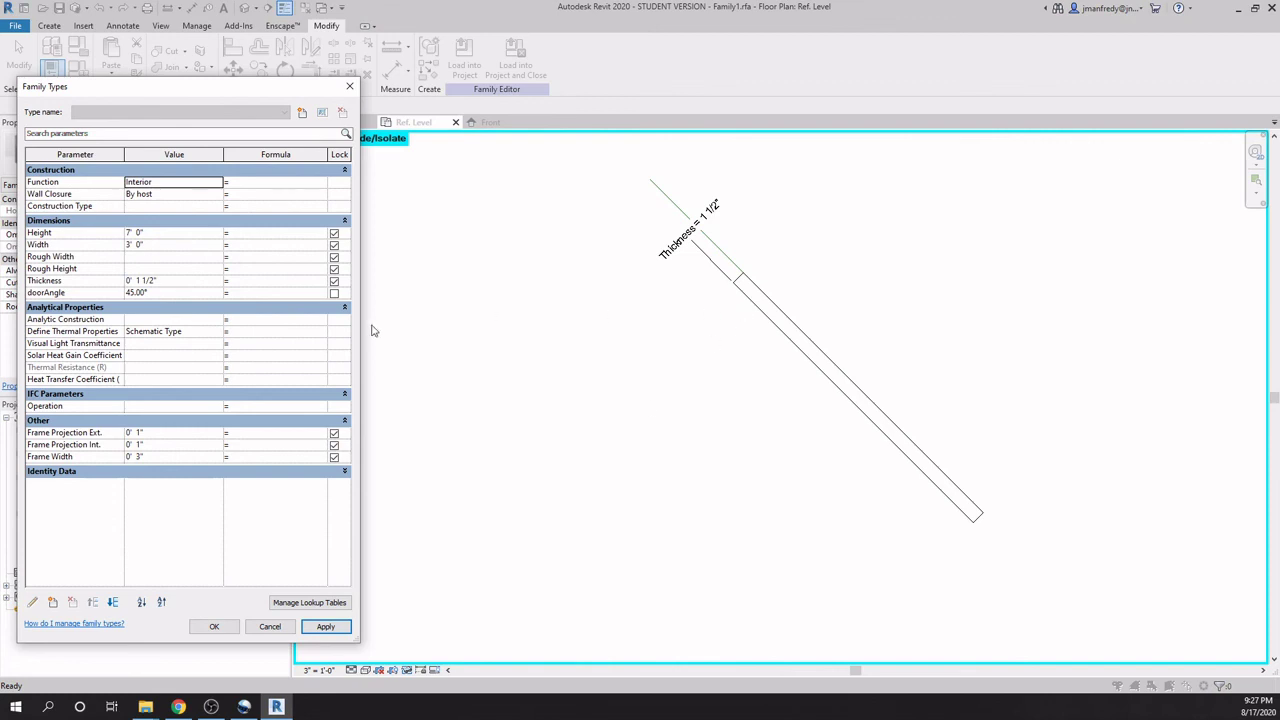
left_click(220, 627)
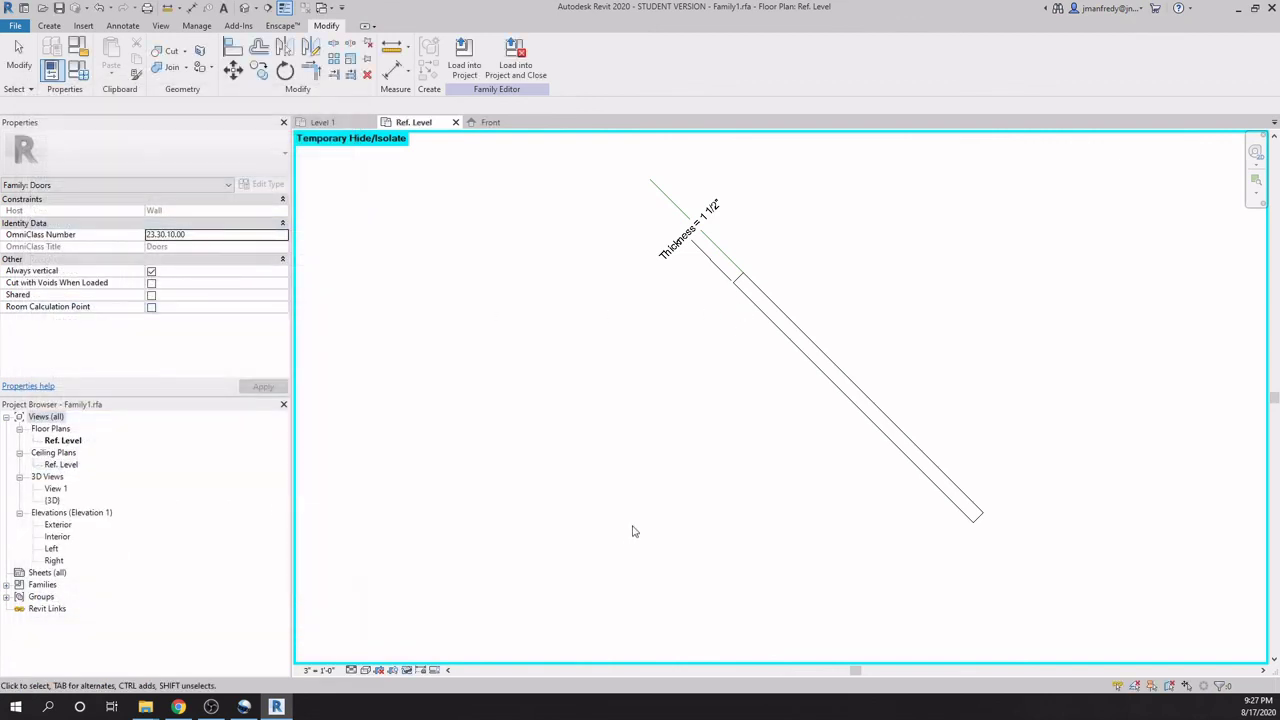
Reset the temporary isolation in the Ref. Level plan to restore the hidden elements.
left_click(408, 670)
left_click(467, 655)
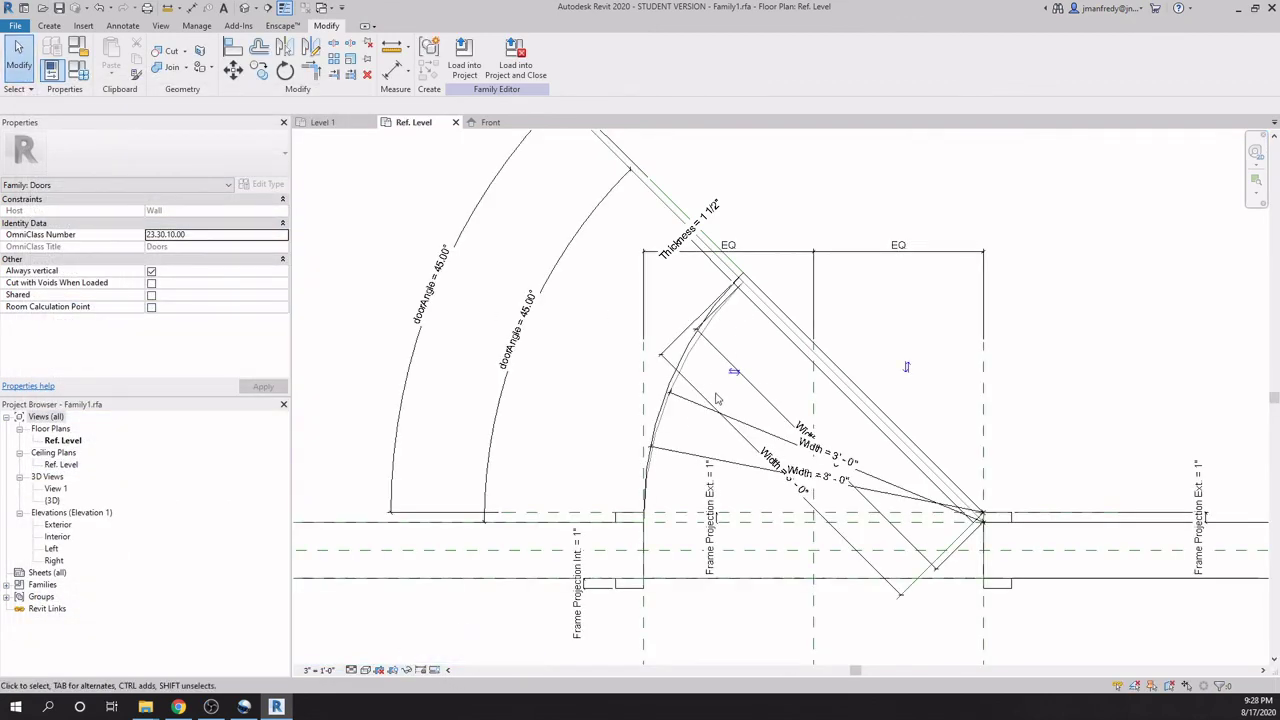
scroll(605, 340, "down", 3)
scroll(720, 348, "up", 3)
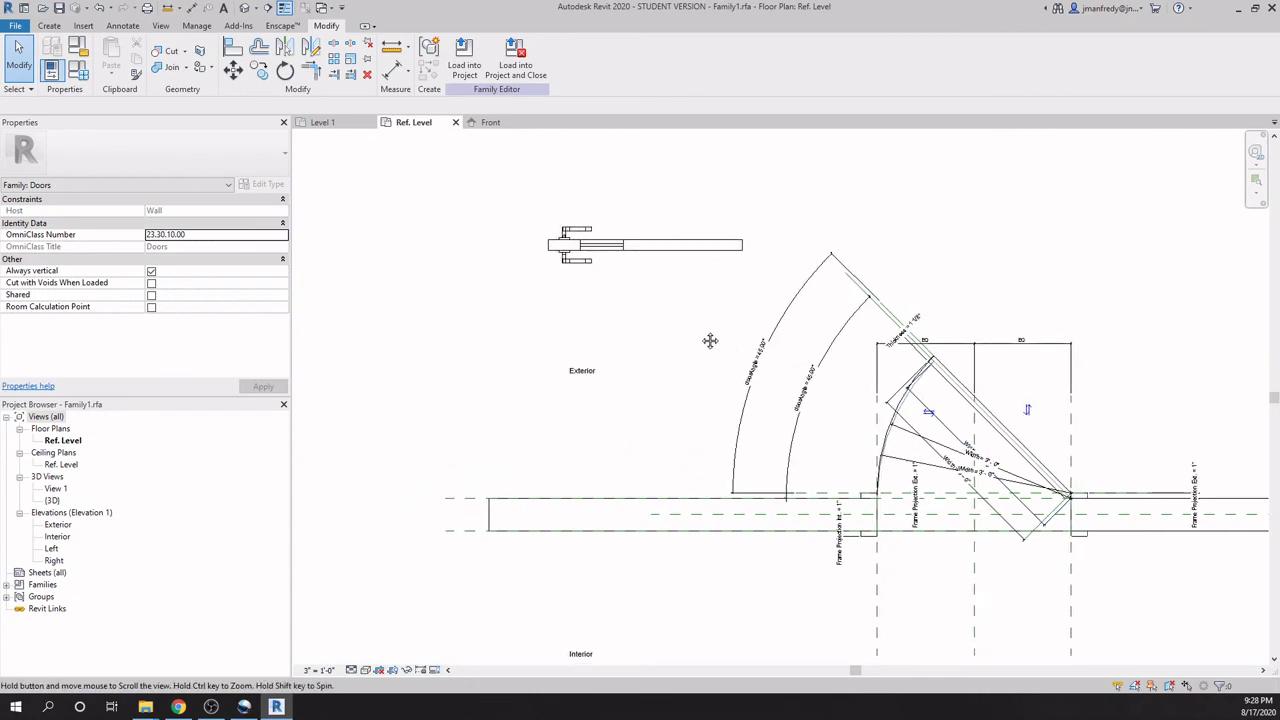
Move the nested door panel to about 2'-5" left of the door opening and 3'-10" above the wall's centerline.
left_click(640, 208)
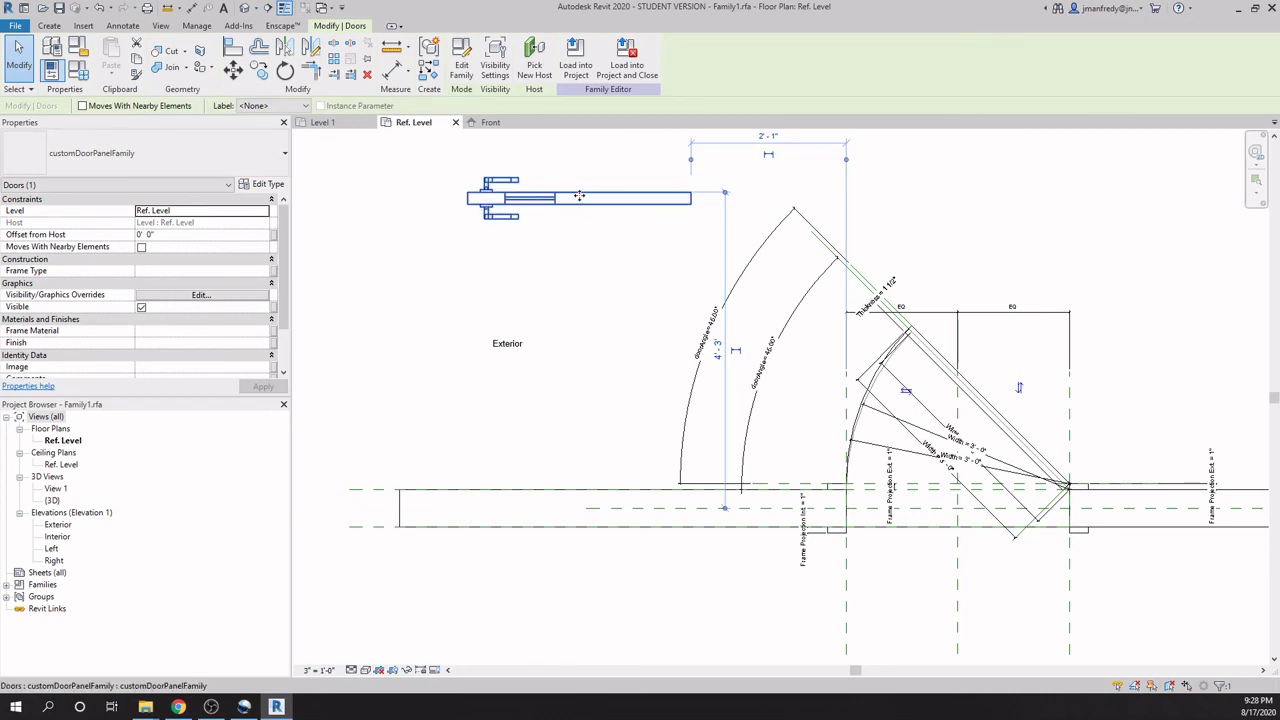
left_click_drag(580, 203, 555, 234)
left_click(565, 258)
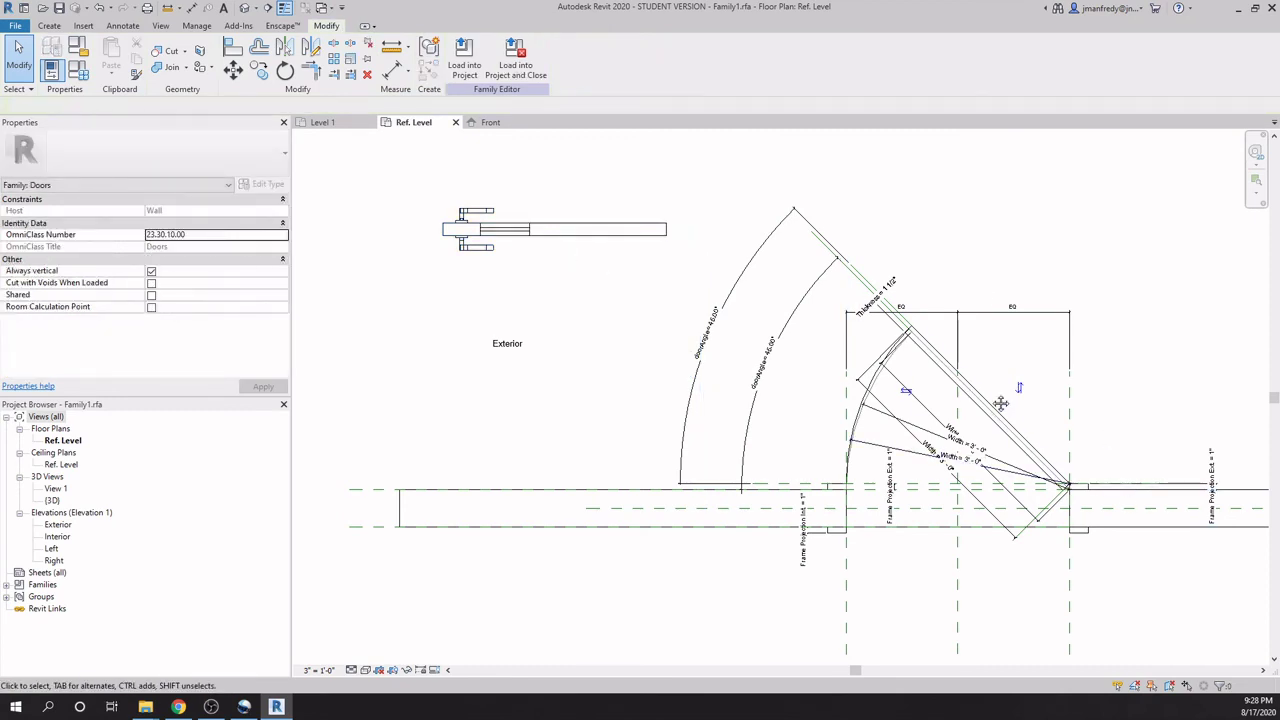
scroll(1000, 405, "up", 1)
scroll(980, 325, "down", 1)
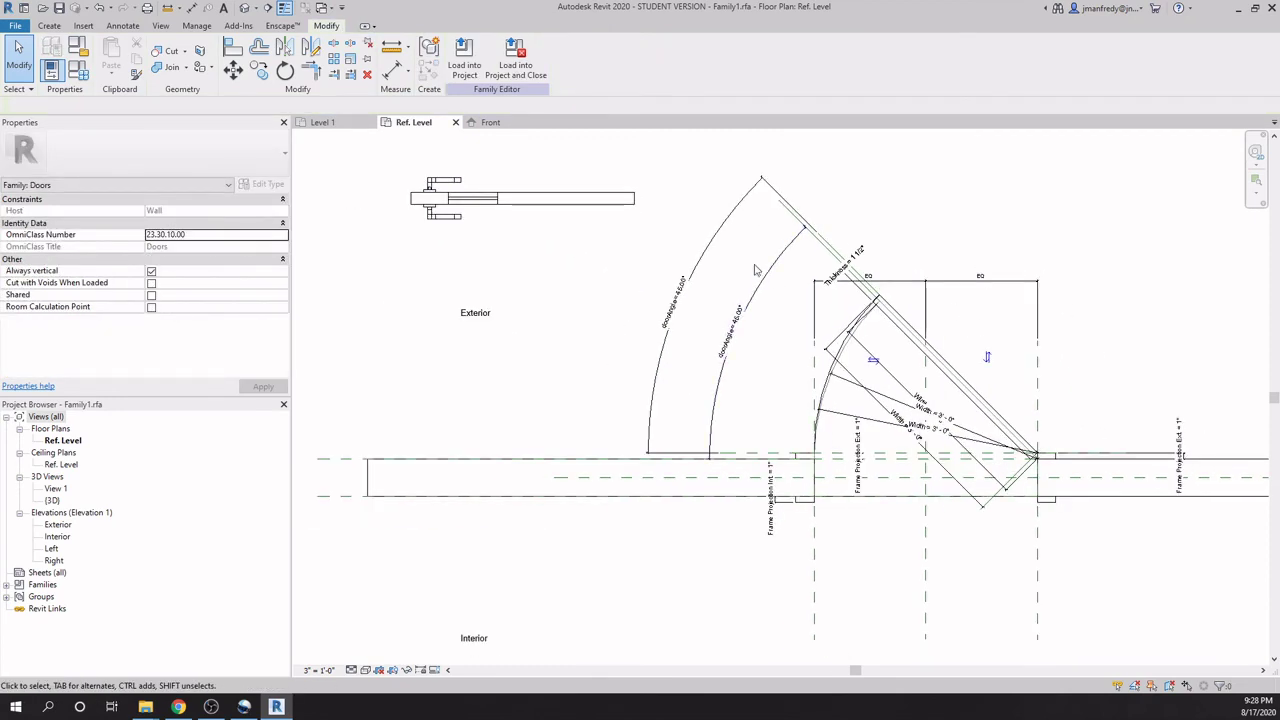
Review the type properties of the nested customDoorPanelFamily, including its materials and dimensions, without changing them.
left_click(515, 195)
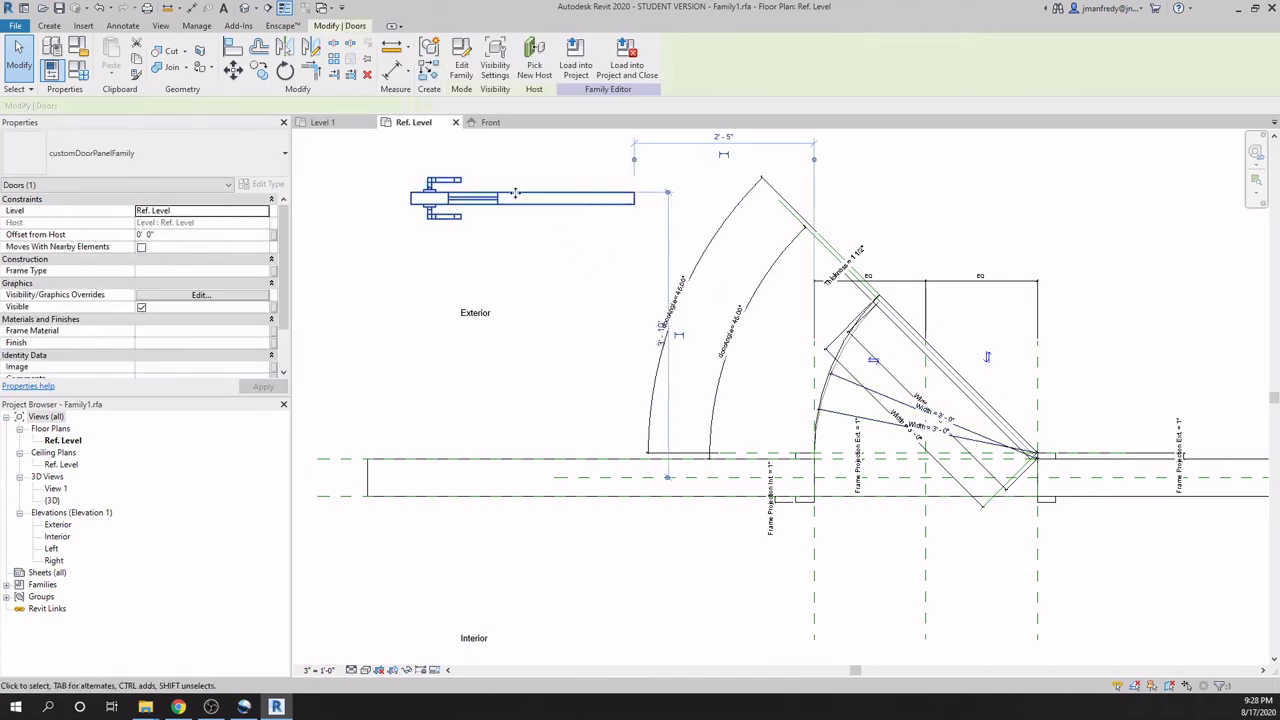
left_click(262, 184)
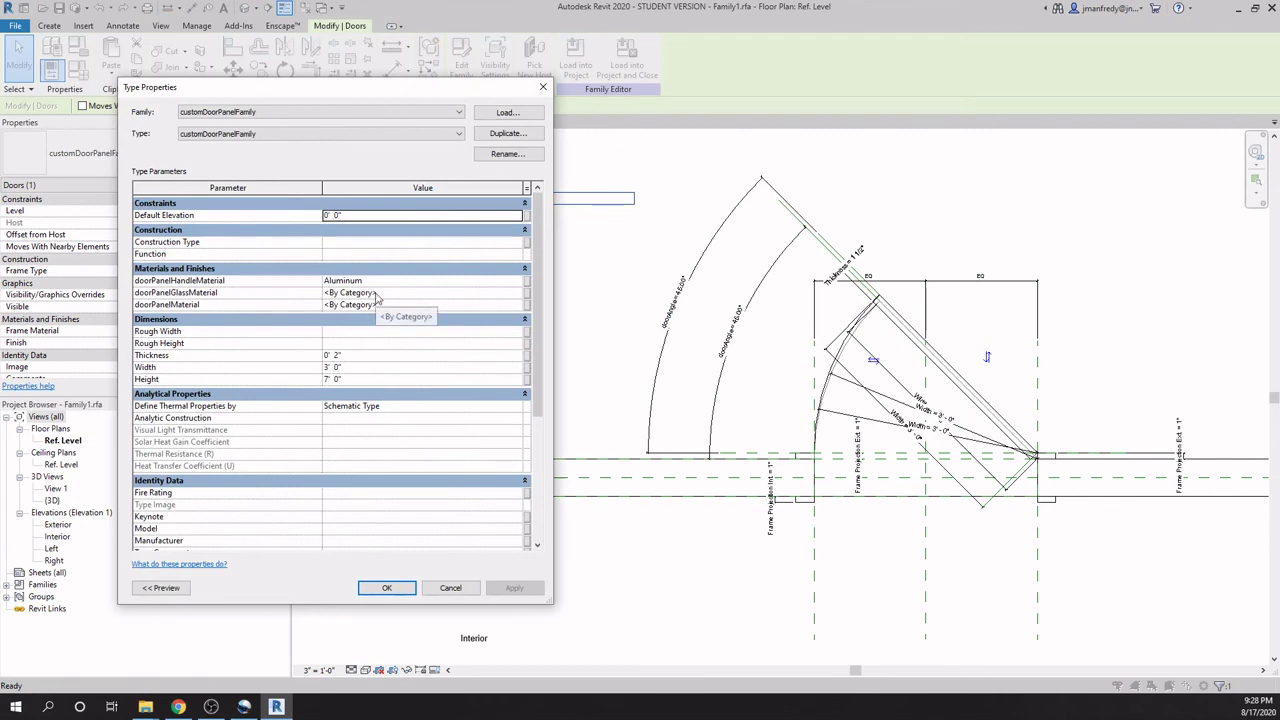
left_click(543, 87)
left_click(614, 278)
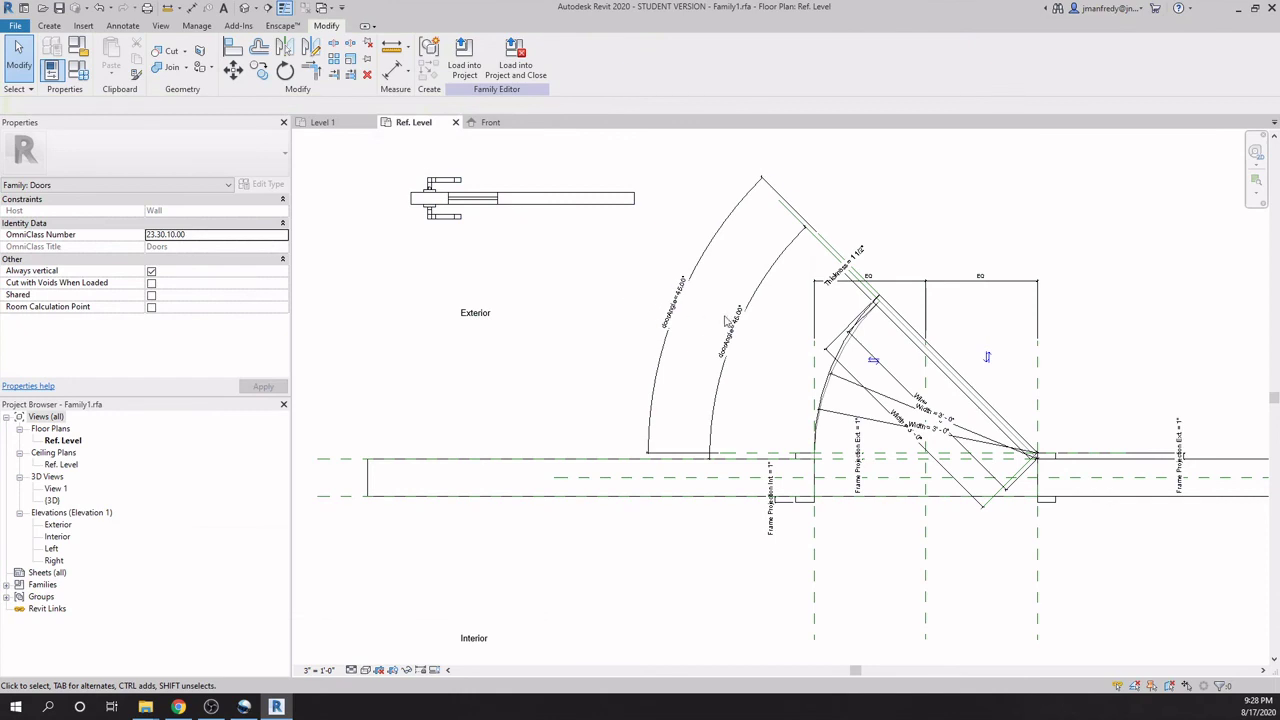
Review the host door family's type parameters, including Thickness and doorAngle.
middle_click_drag(848, 347, 767, 334)
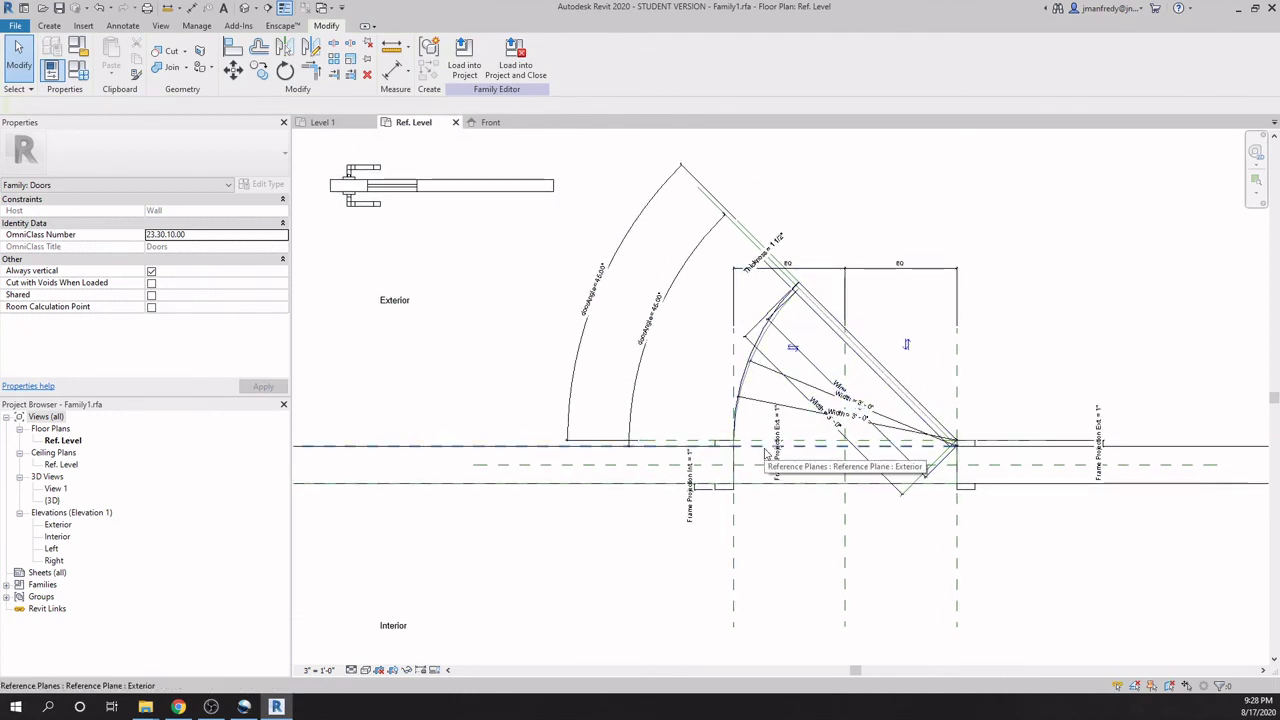
left_click(78, 80)
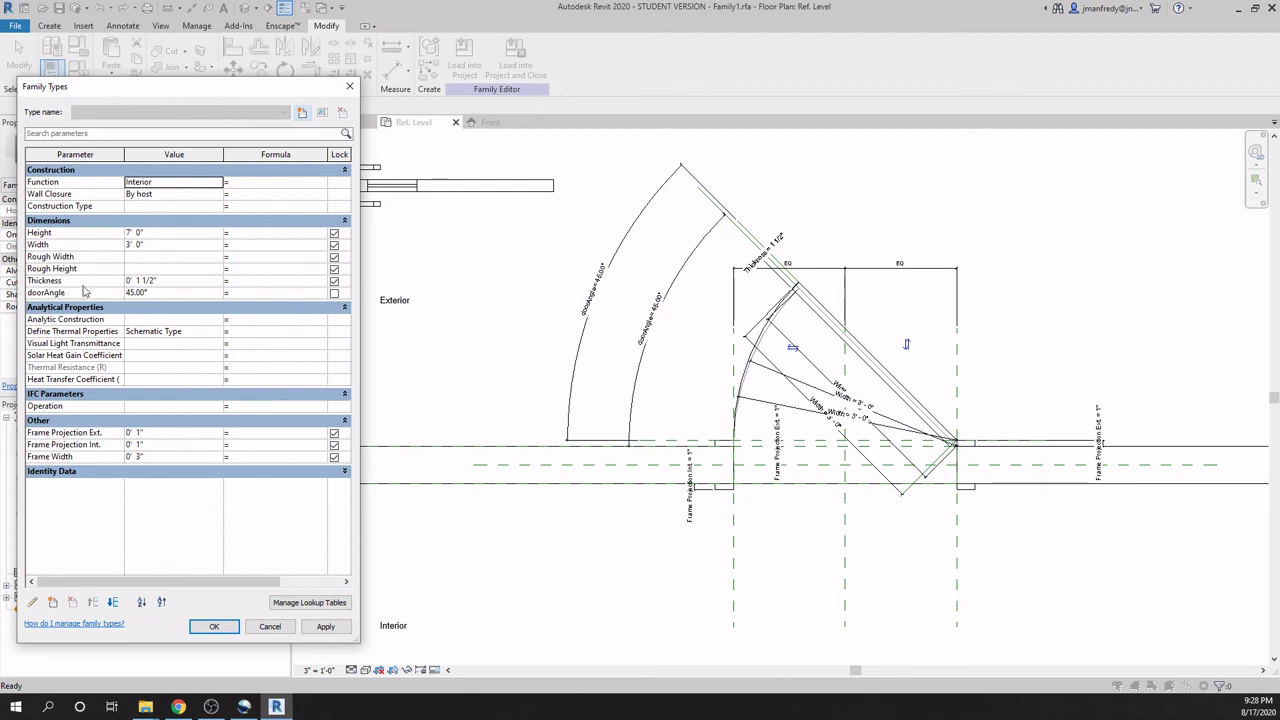
left_click(350, 86)
Open the project's Level 1 plan and inspect the placed Family1 door's type properties without changing them.
left_click(330, 123)
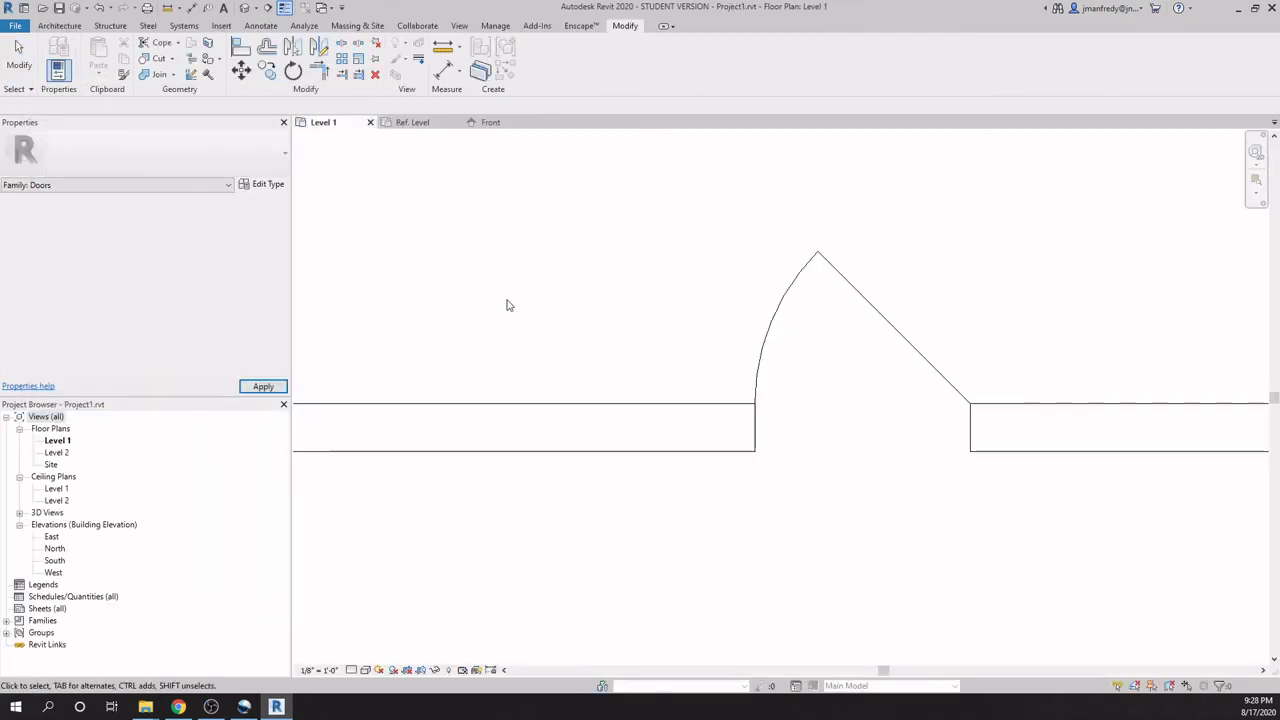
scroll(755, 474, "down", 1)
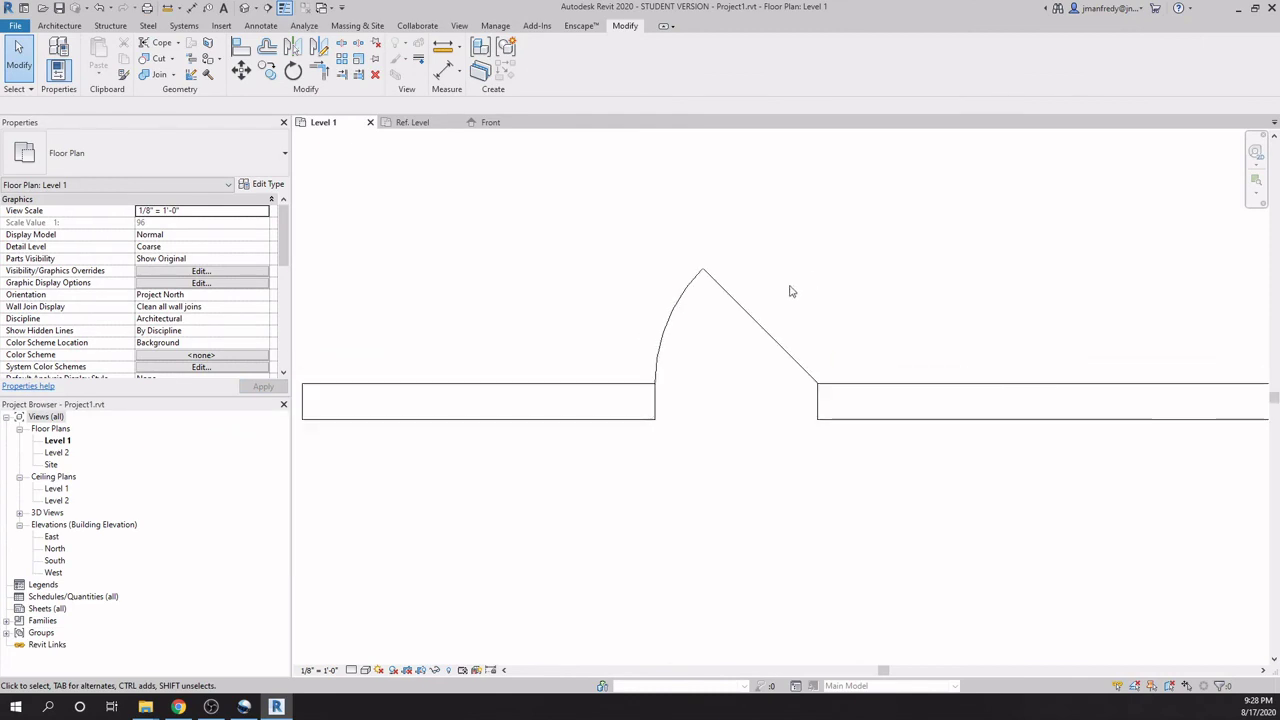
left_click(781, 342)
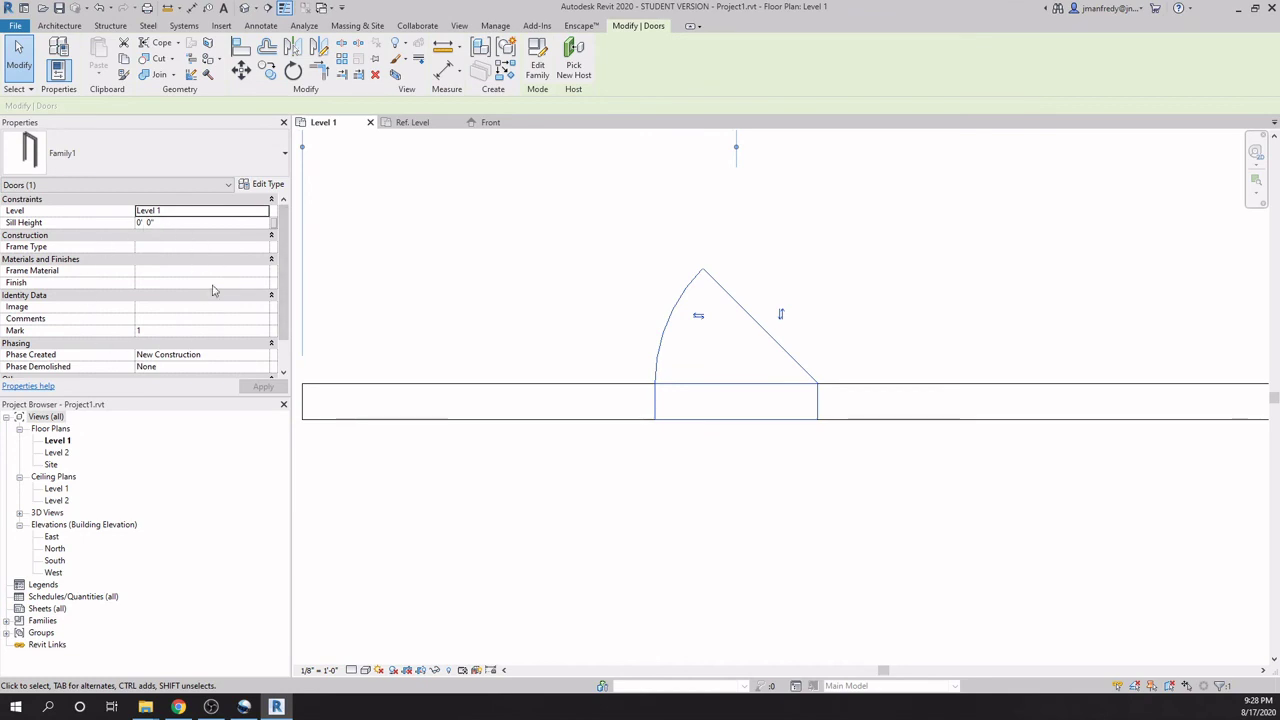
left_click(262, 184)
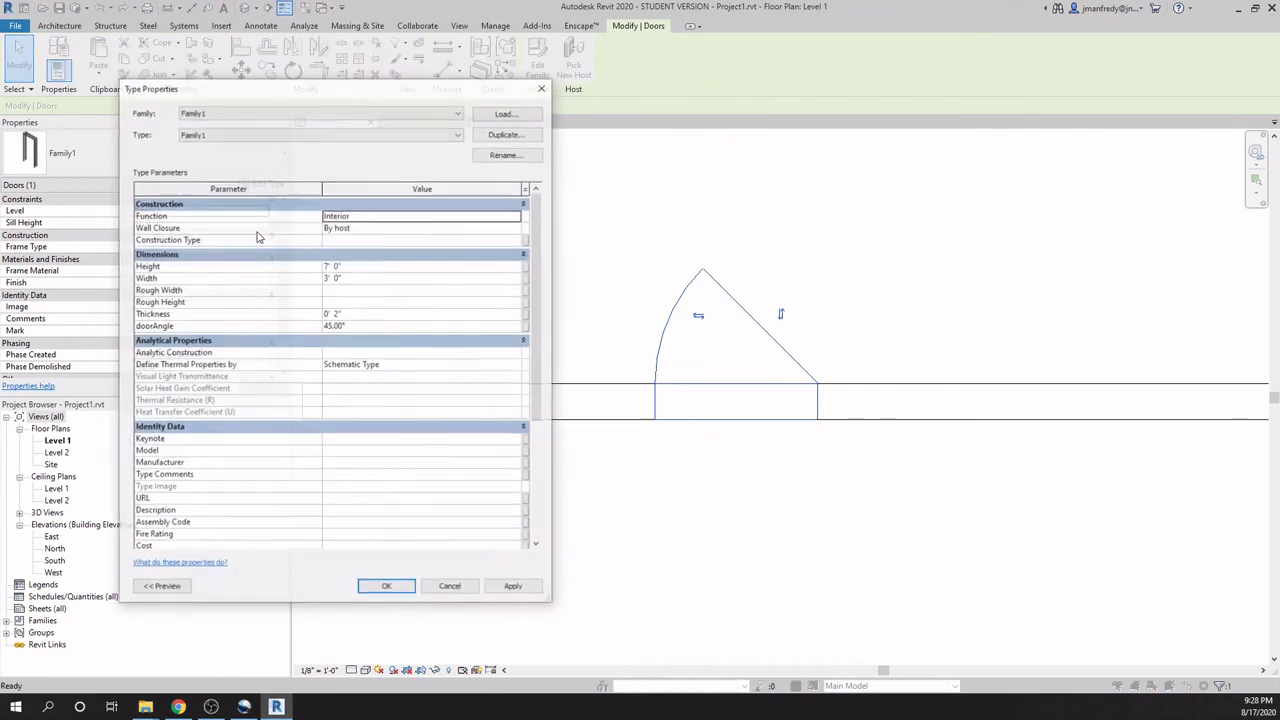
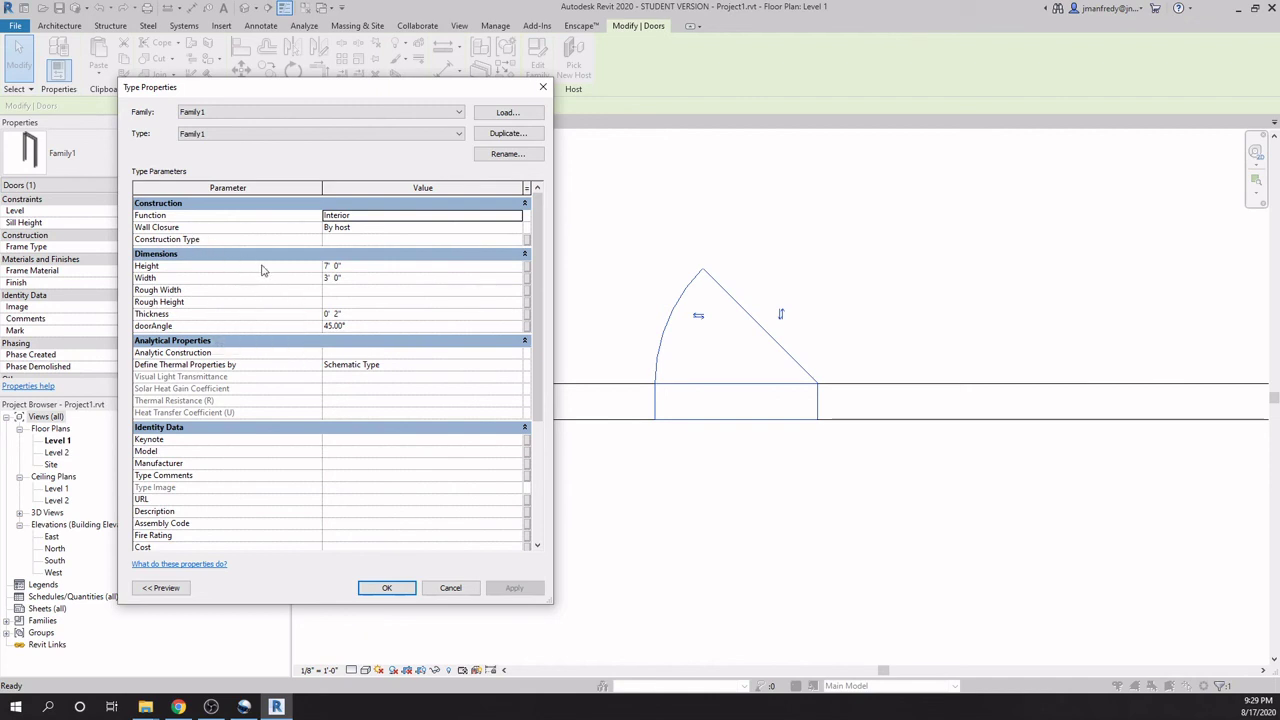
left_click(452, 592)
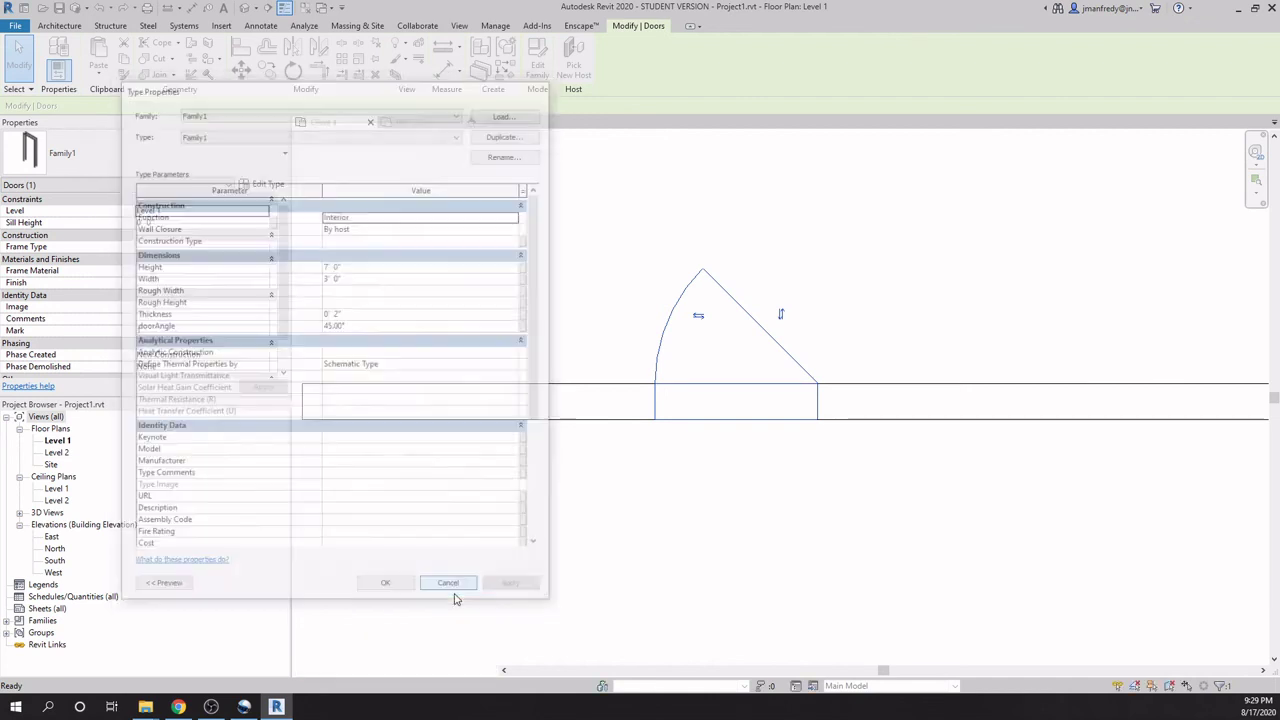
Return to the door family's Ref. Level plan and check its type parameters and the nested door panel's instance properties.
left_click(429, 128)
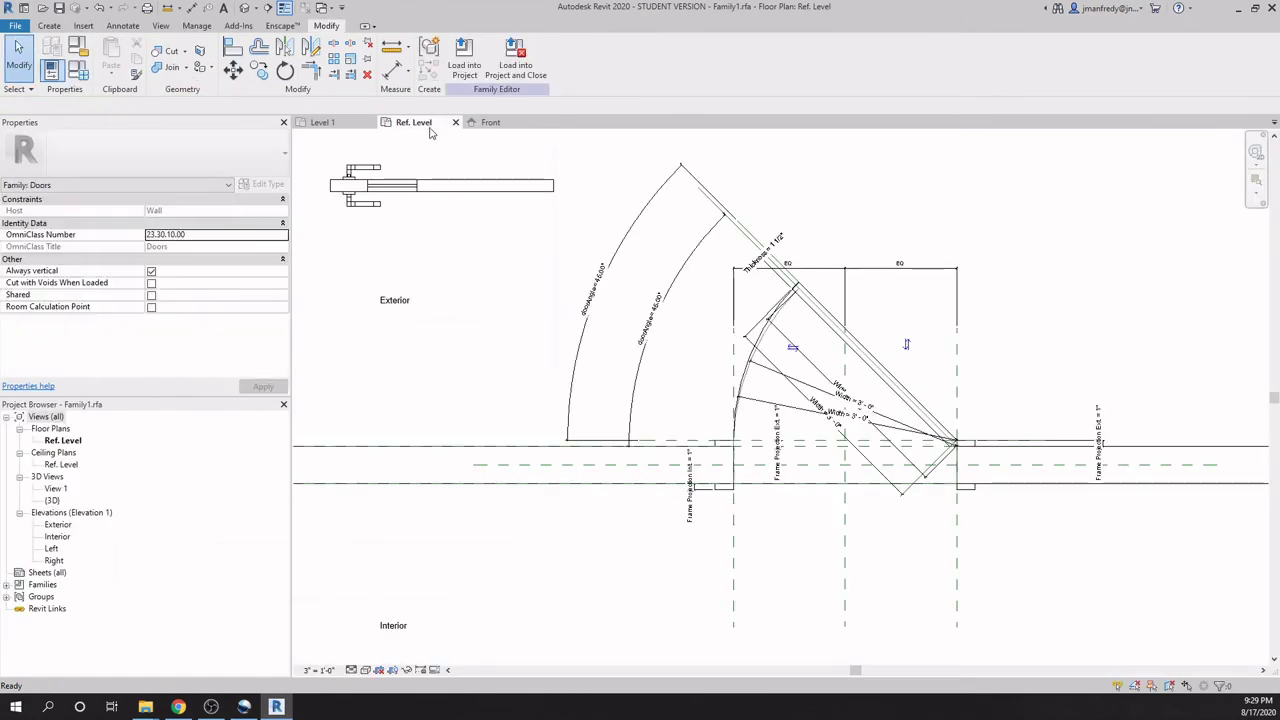
mouse_move(544, 348)
middle_mouse_down()
mouse_move(560, 386)
mouse_move(535, 377)
middle_mouse_up()
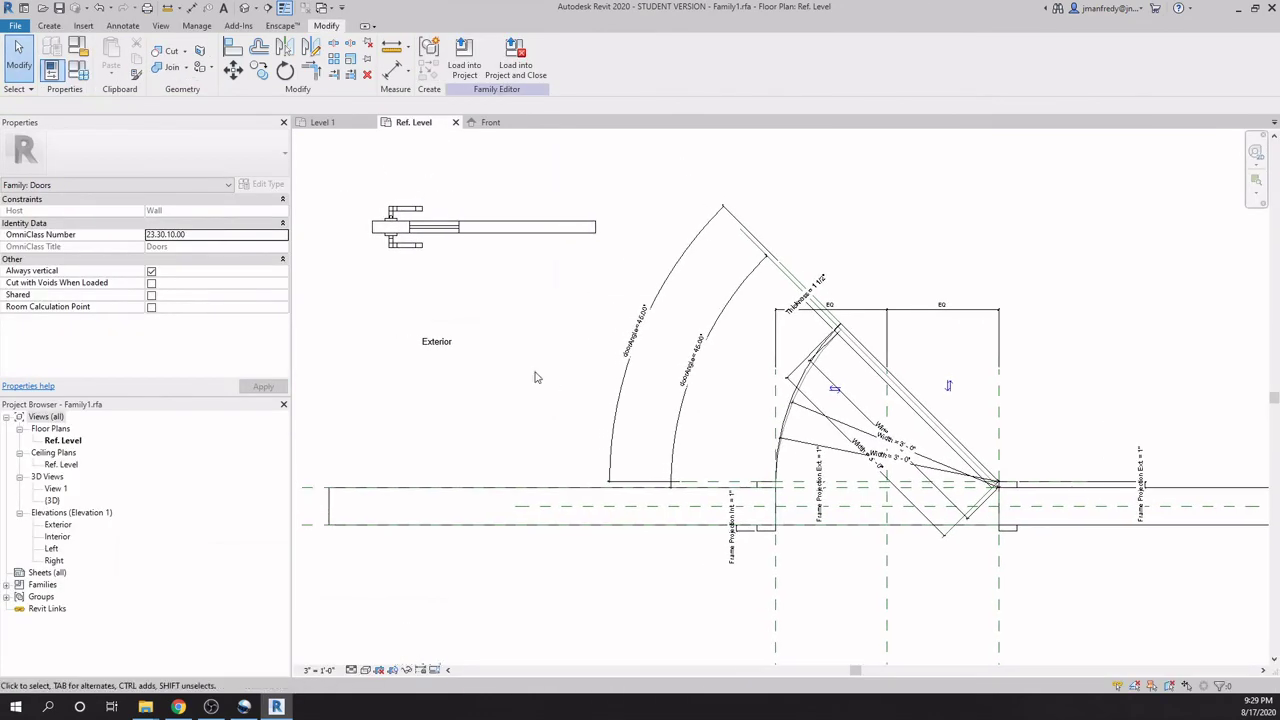
left_click(79, 72)
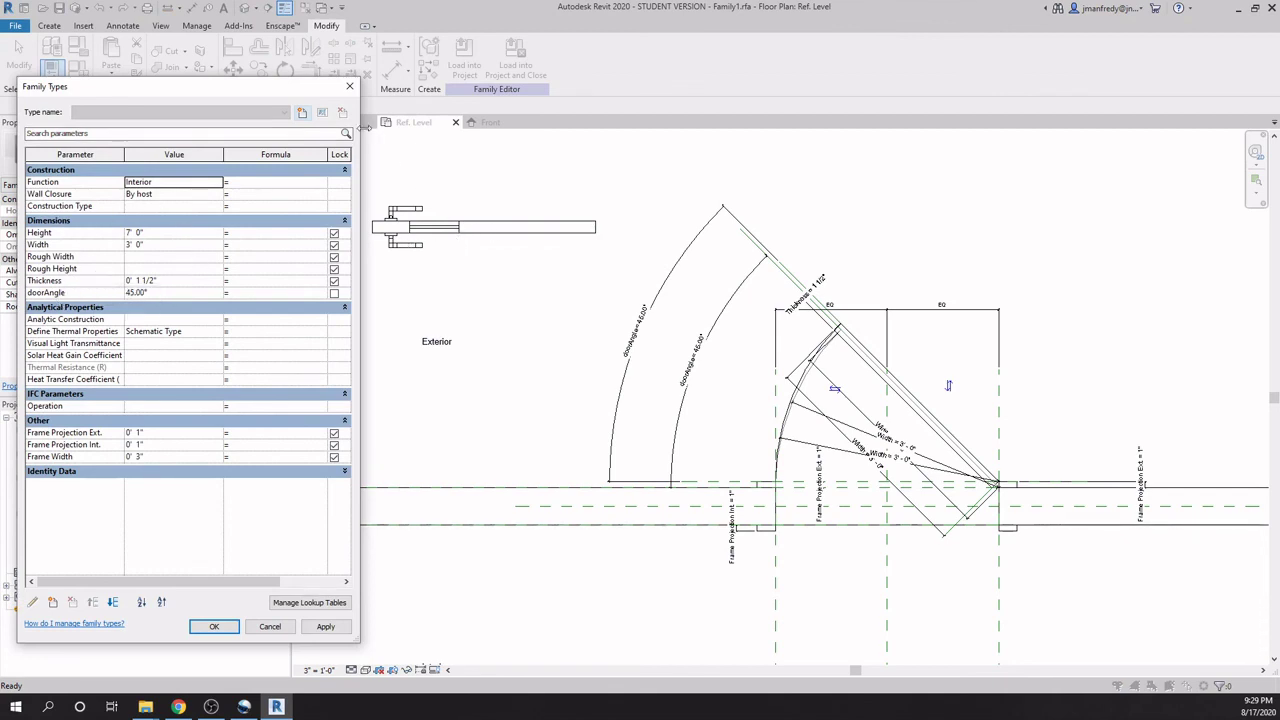
left_click(349, 86)
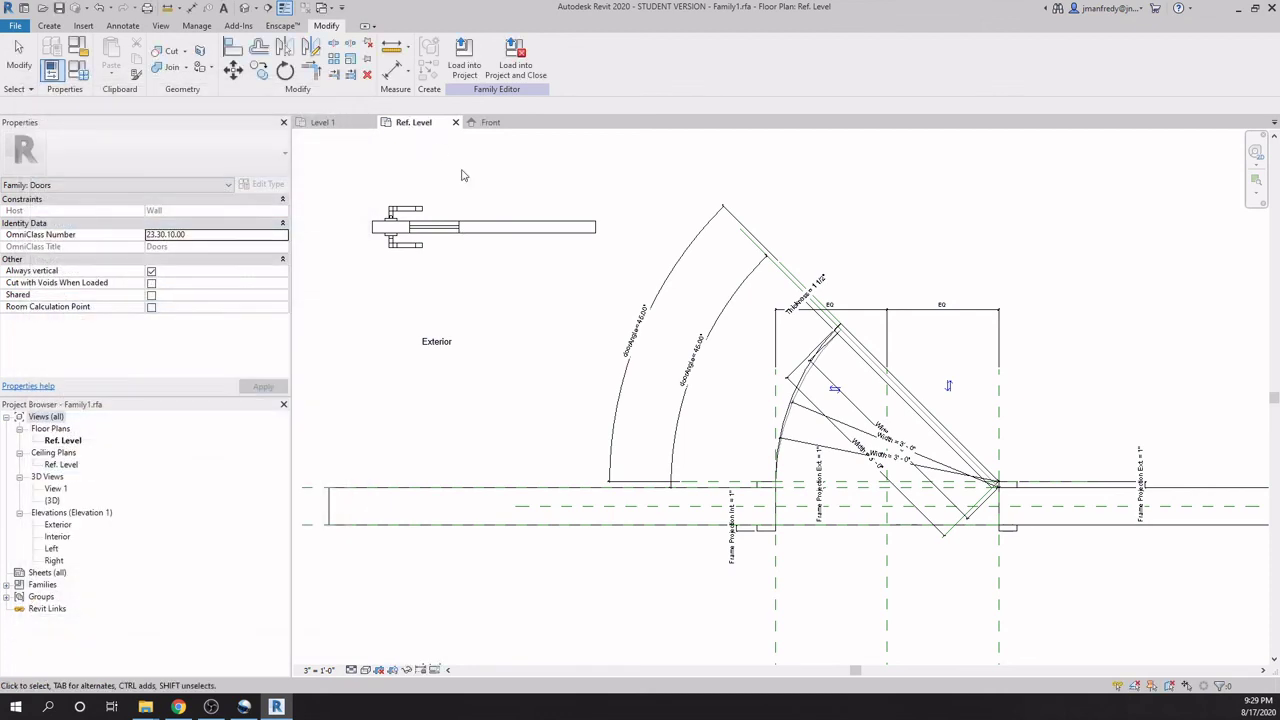
left_click(499, 227)
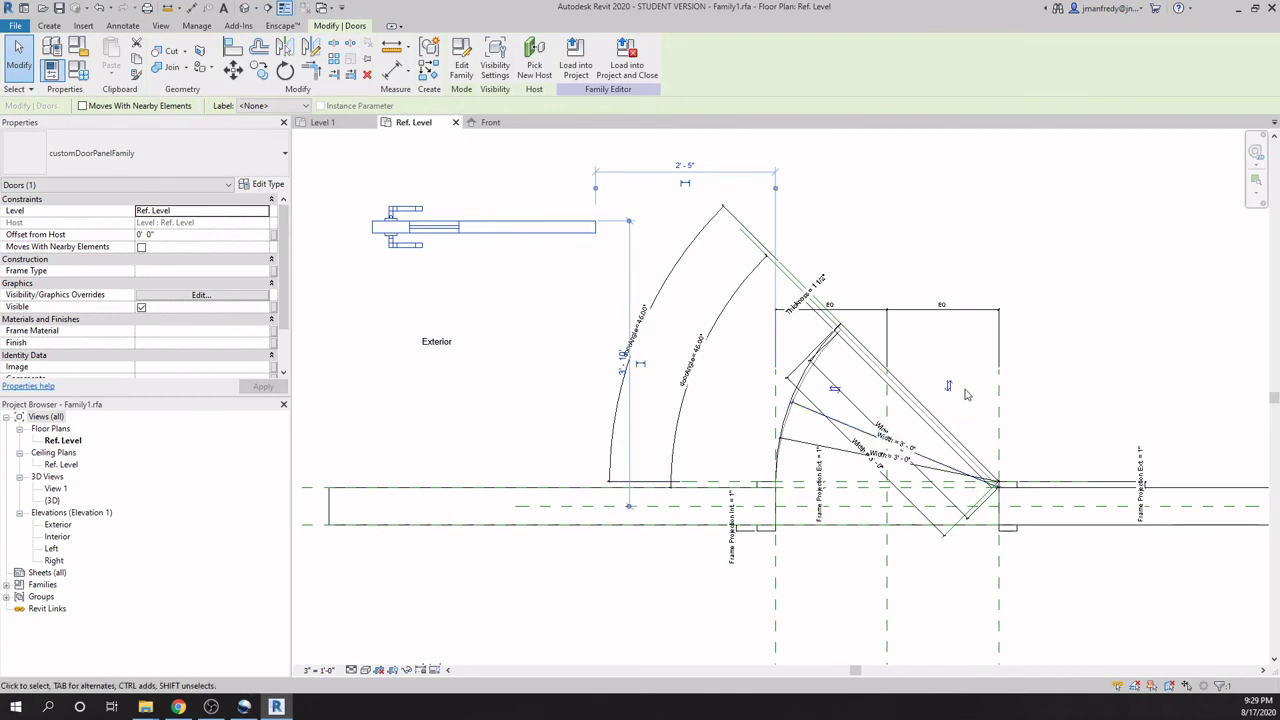
left_click(555, 321)
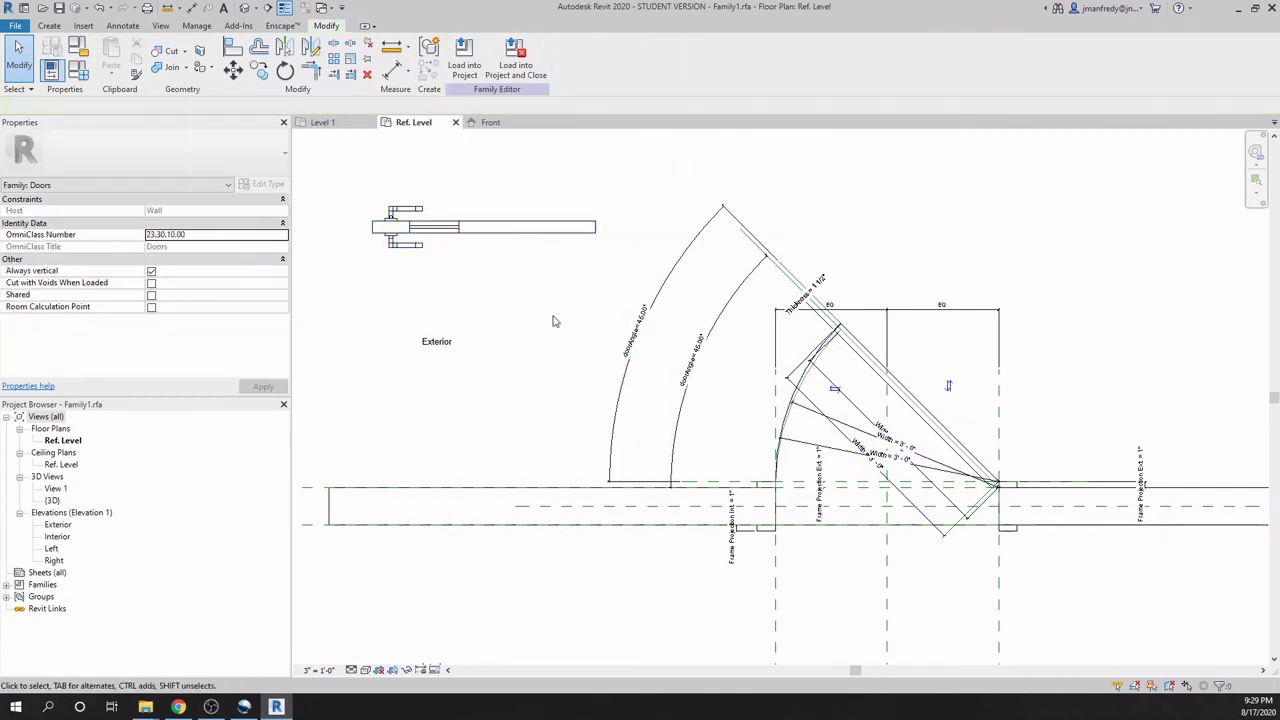
Associate the nested door panel's doorPanelHandleMaterial with a new host type parameter named doorFamilyHandleMaterial.
middle_click_drag(560, 323, 586, 325)
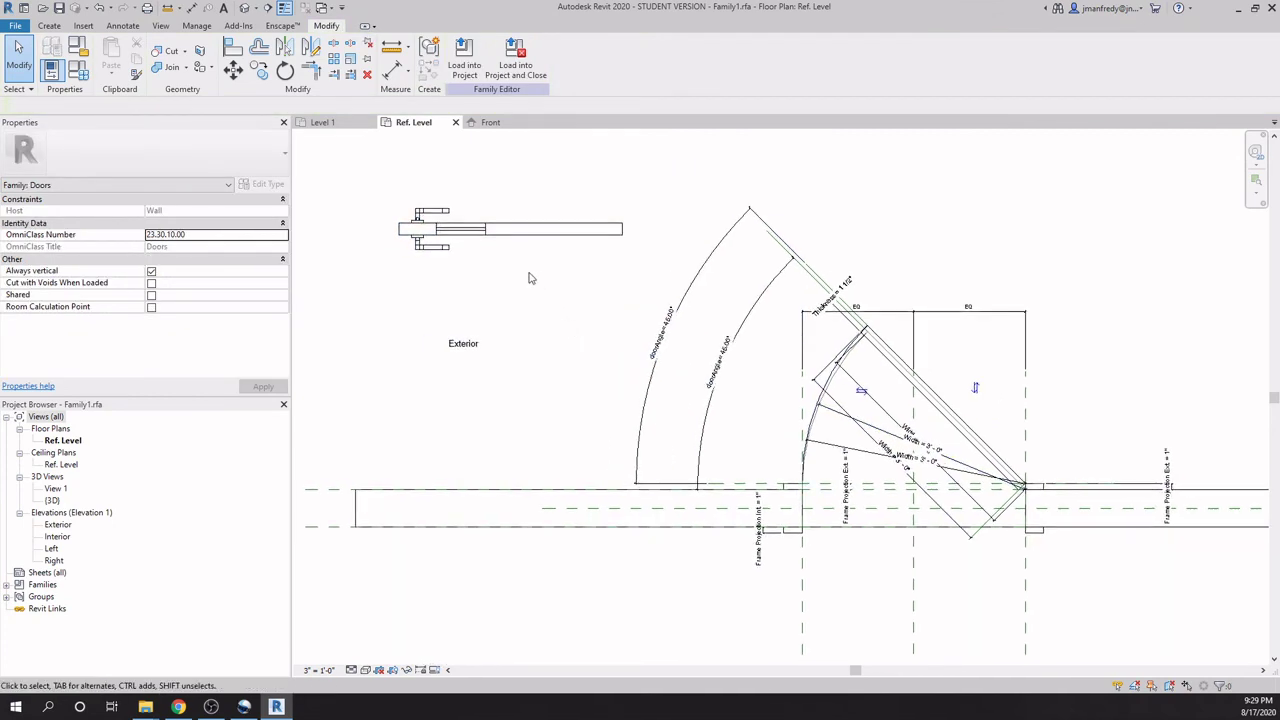
left_click(524, 238)
left_click(260, 186)
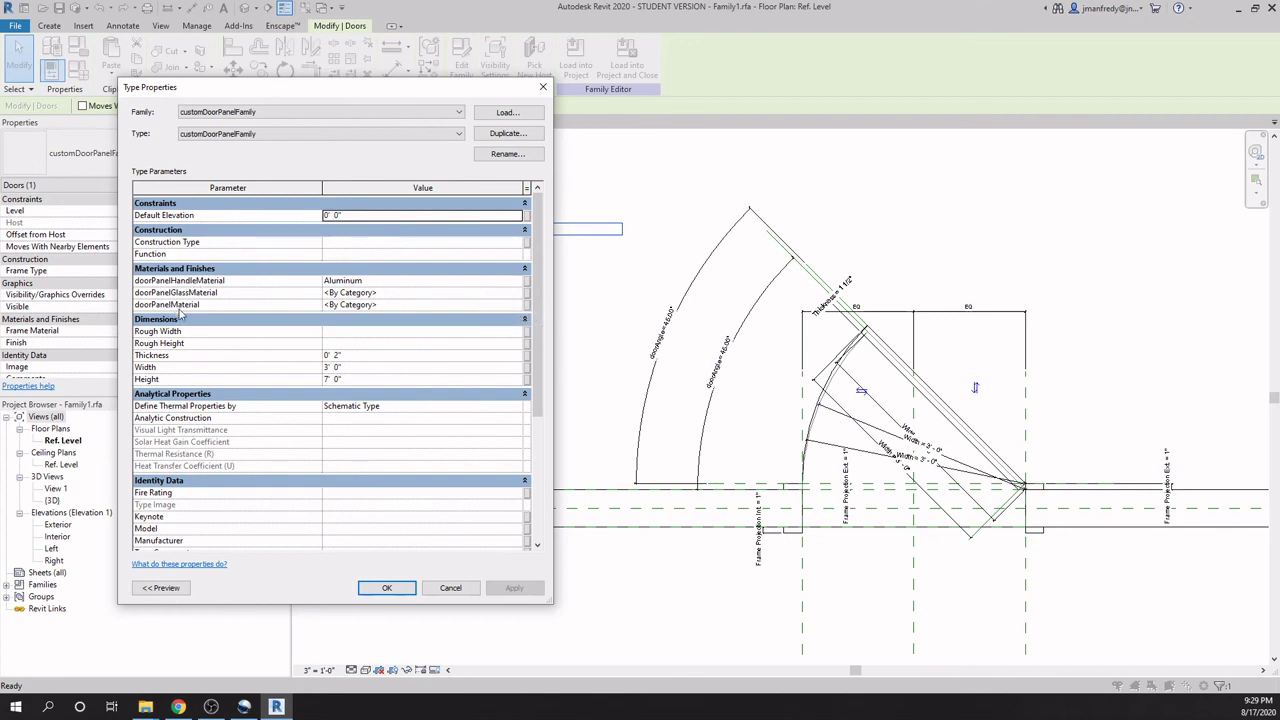
left_click(526, 282)
left_click(527, 284)
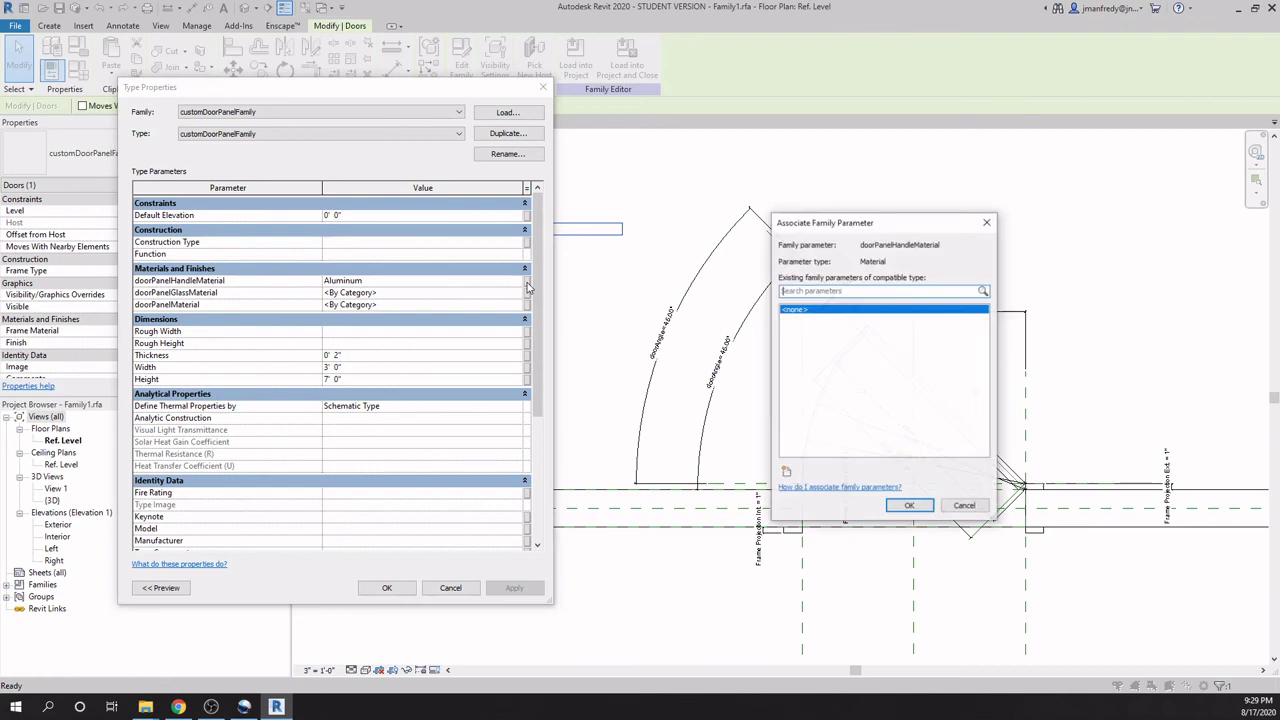
left_click(787, 472)
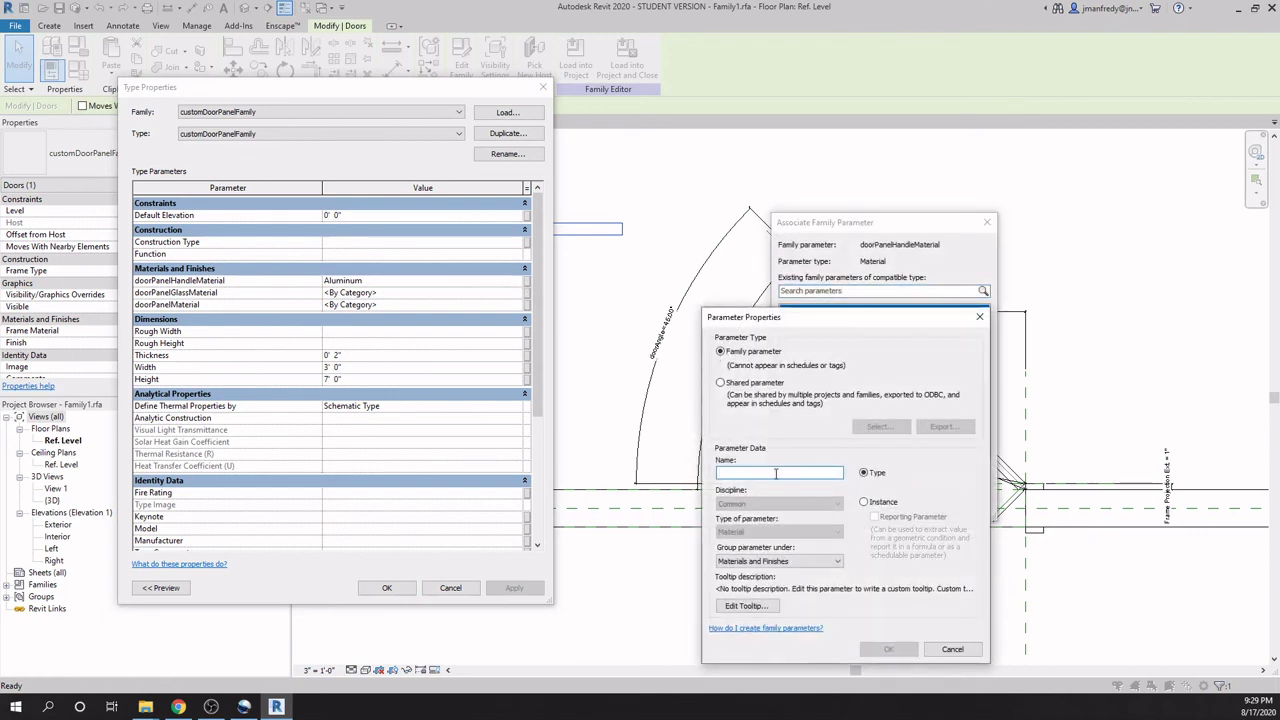
type("doorFamilyHandleMaterial")
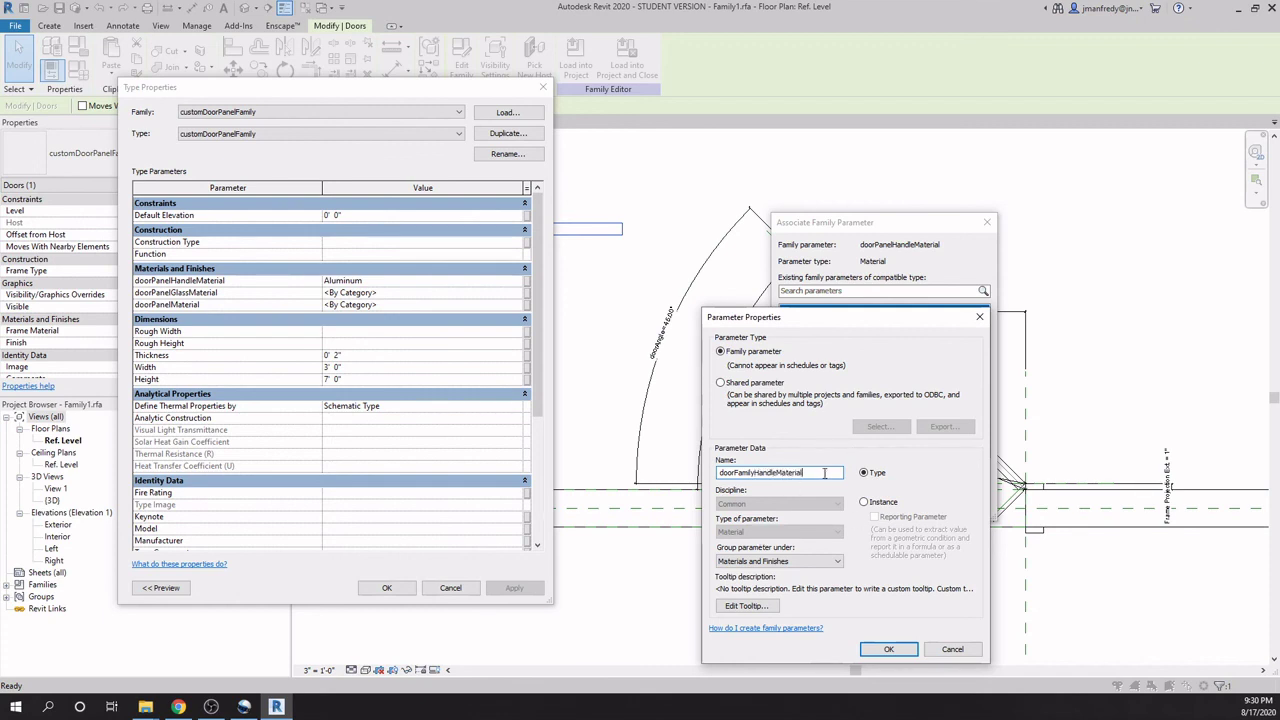
left_click_drag(824, 473, 652, 478)
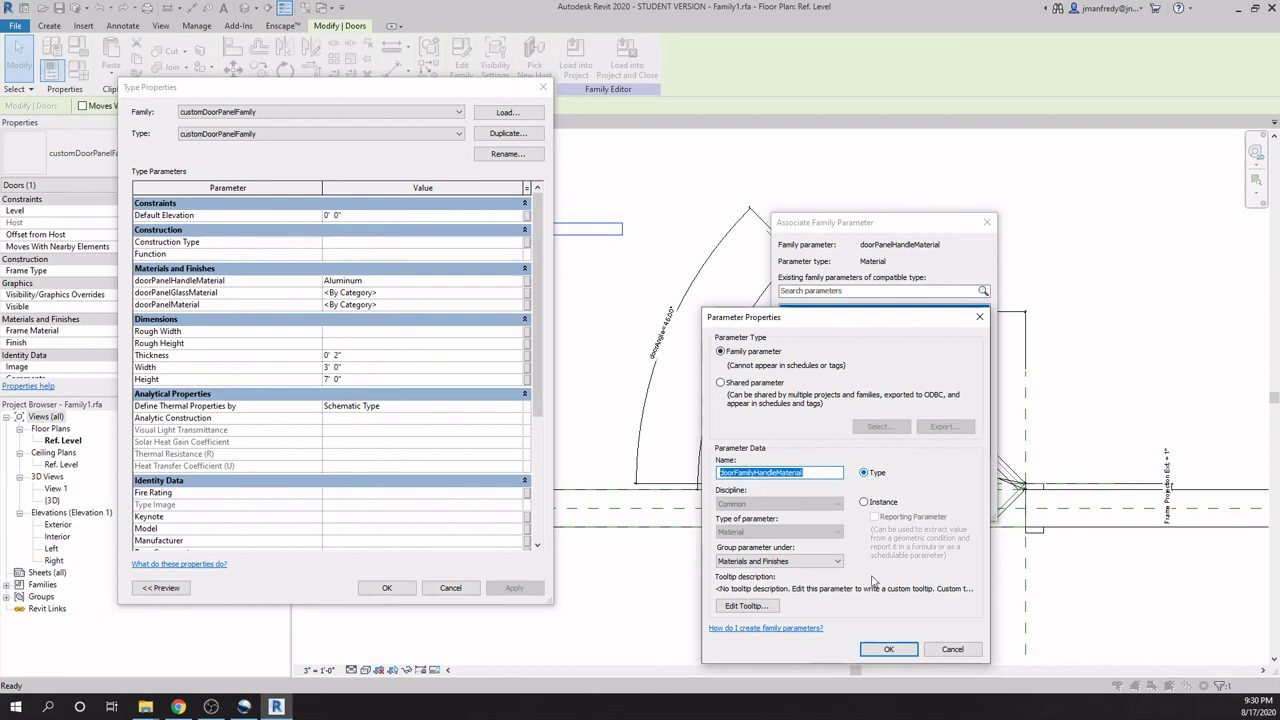
left_click(888, 649)
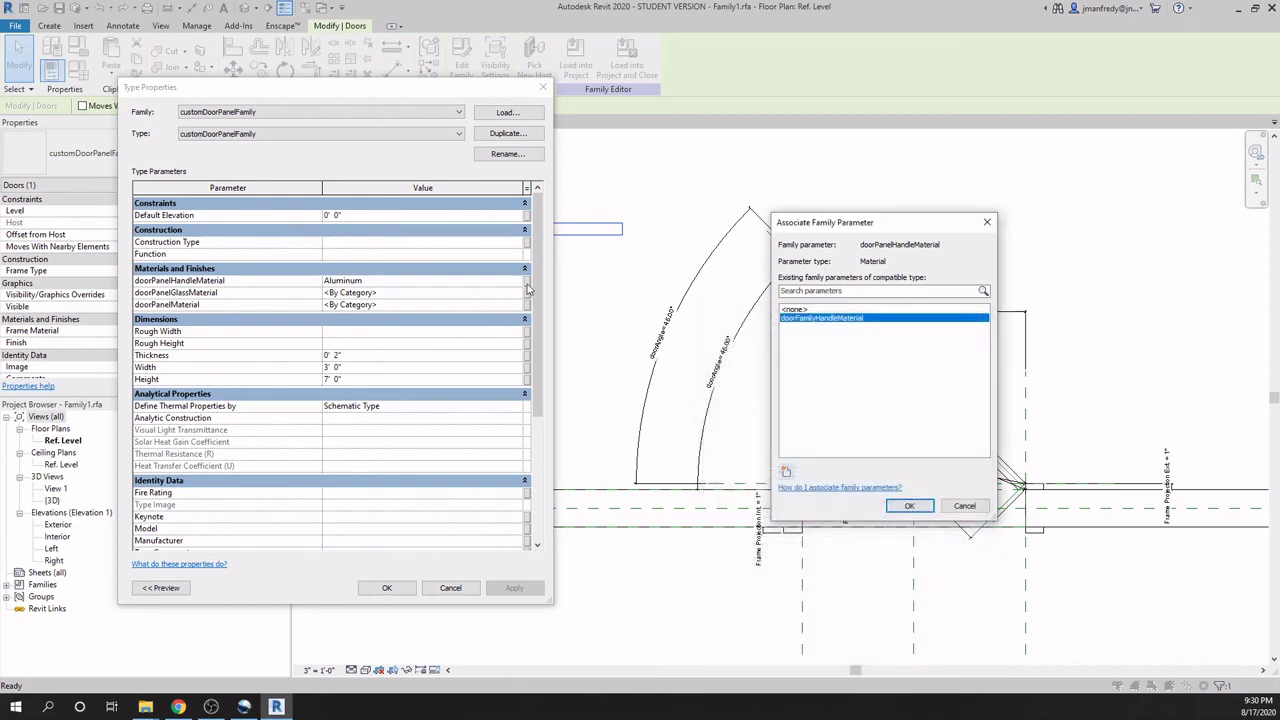
left_click(895, 505)
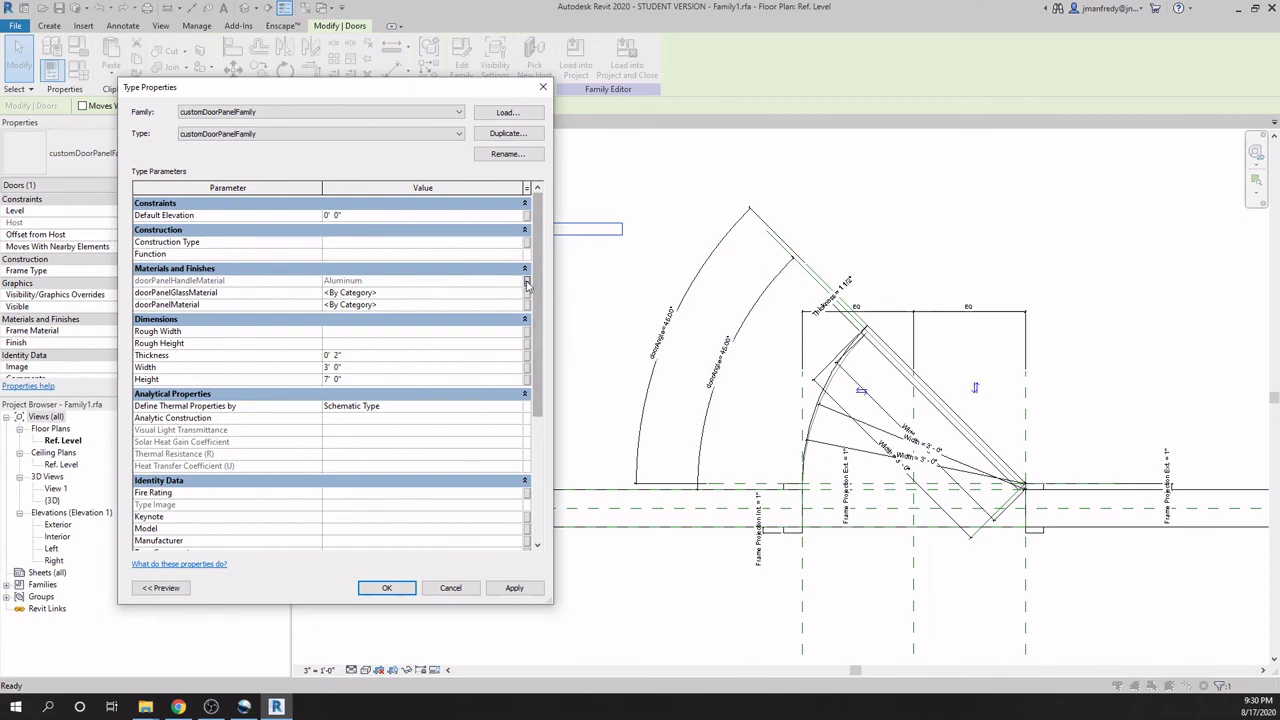
left_click(526, 282)
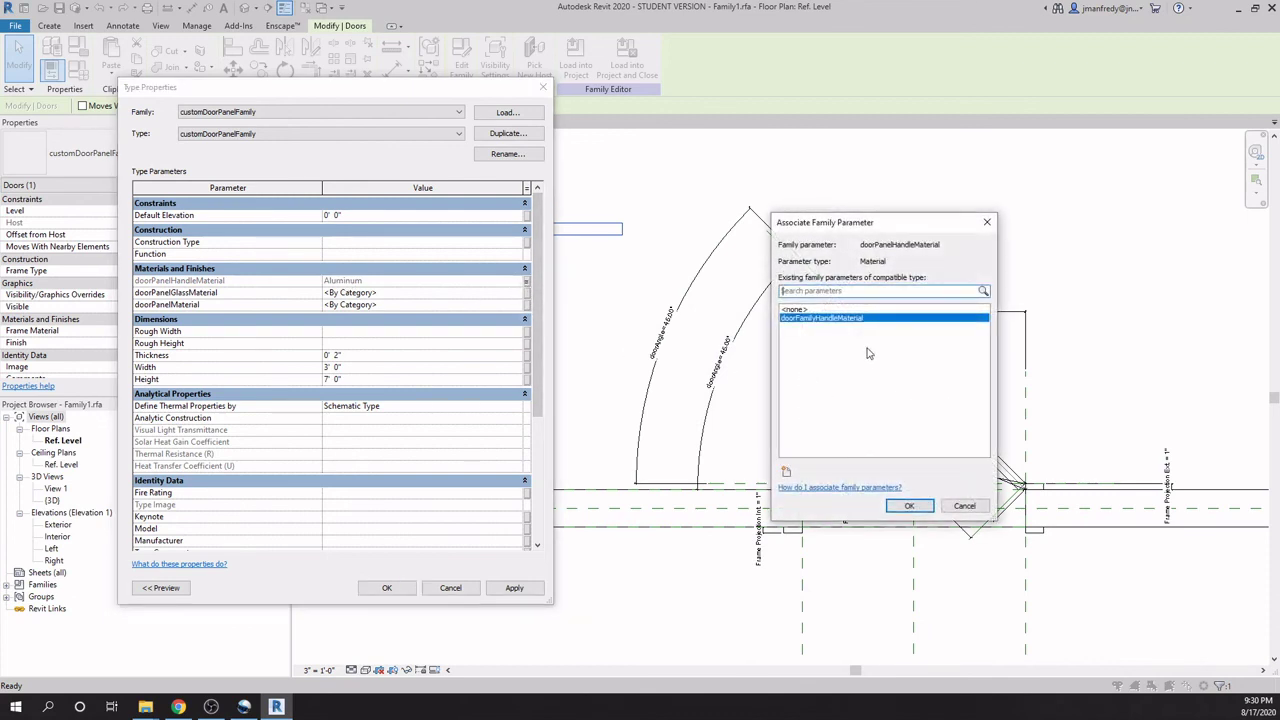
left_click(909, 505)
Associate the nested panel's doorPanelGlassMaterial with a new host type parameter named doorFamilyGlassMaterial.
left_click(526, 293)
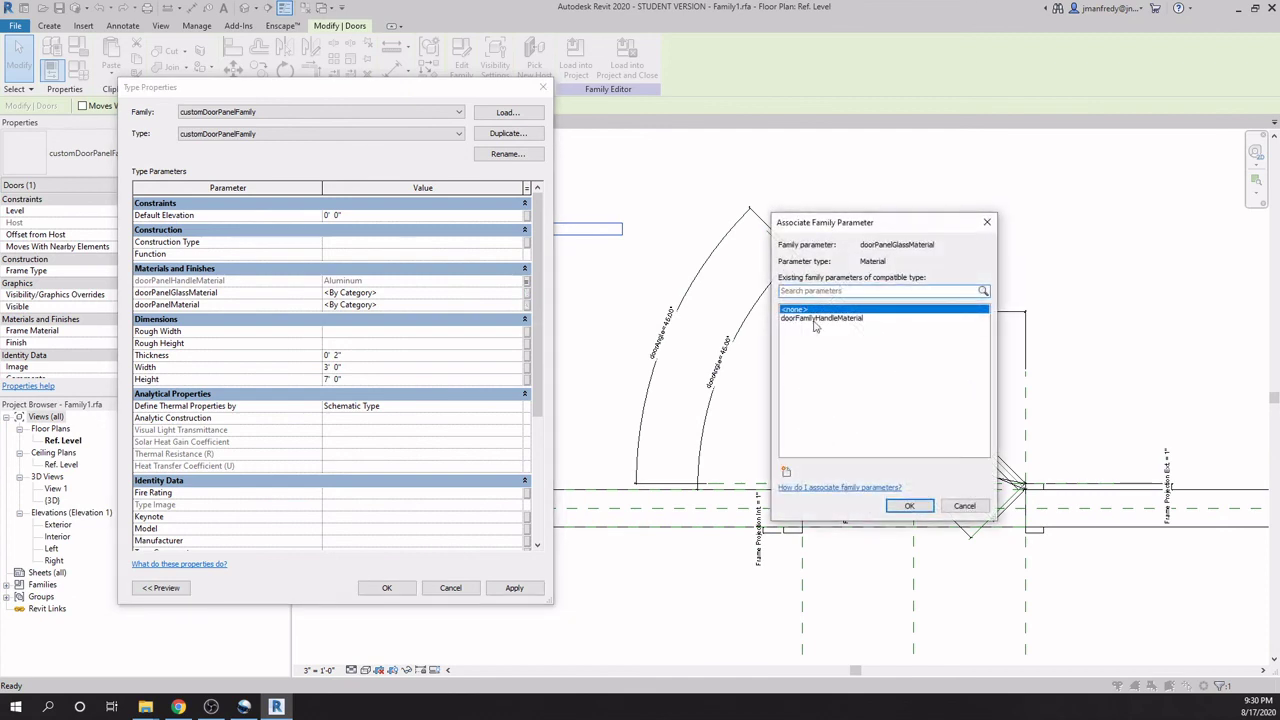
left_click(786, 472)
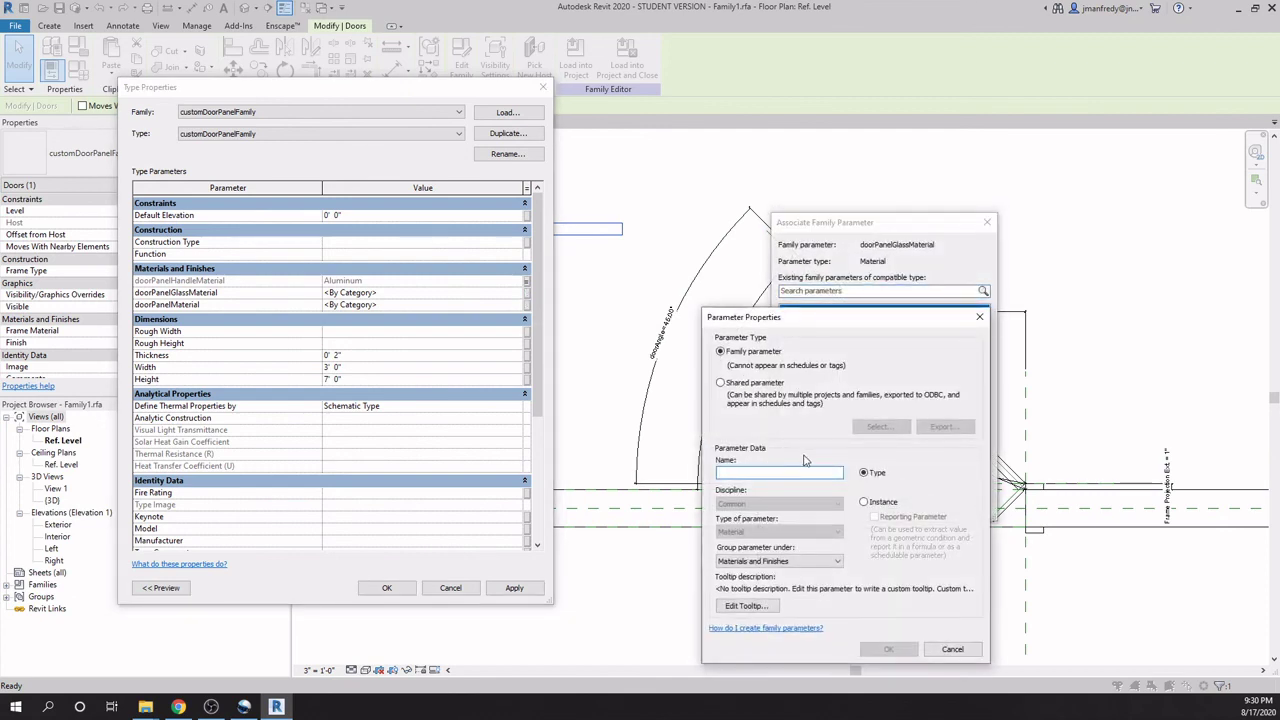
type("doorFamilyGlassMaterial")
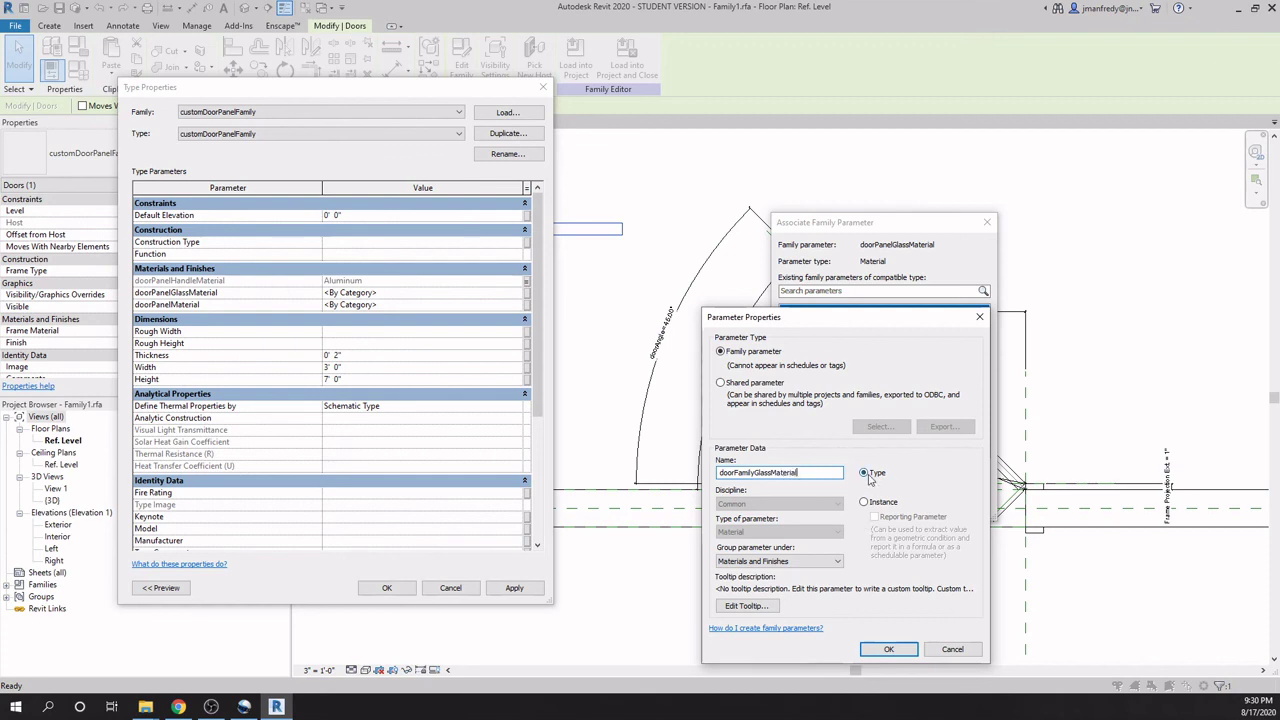
left_click(888, 649)
left_click(909, 506)
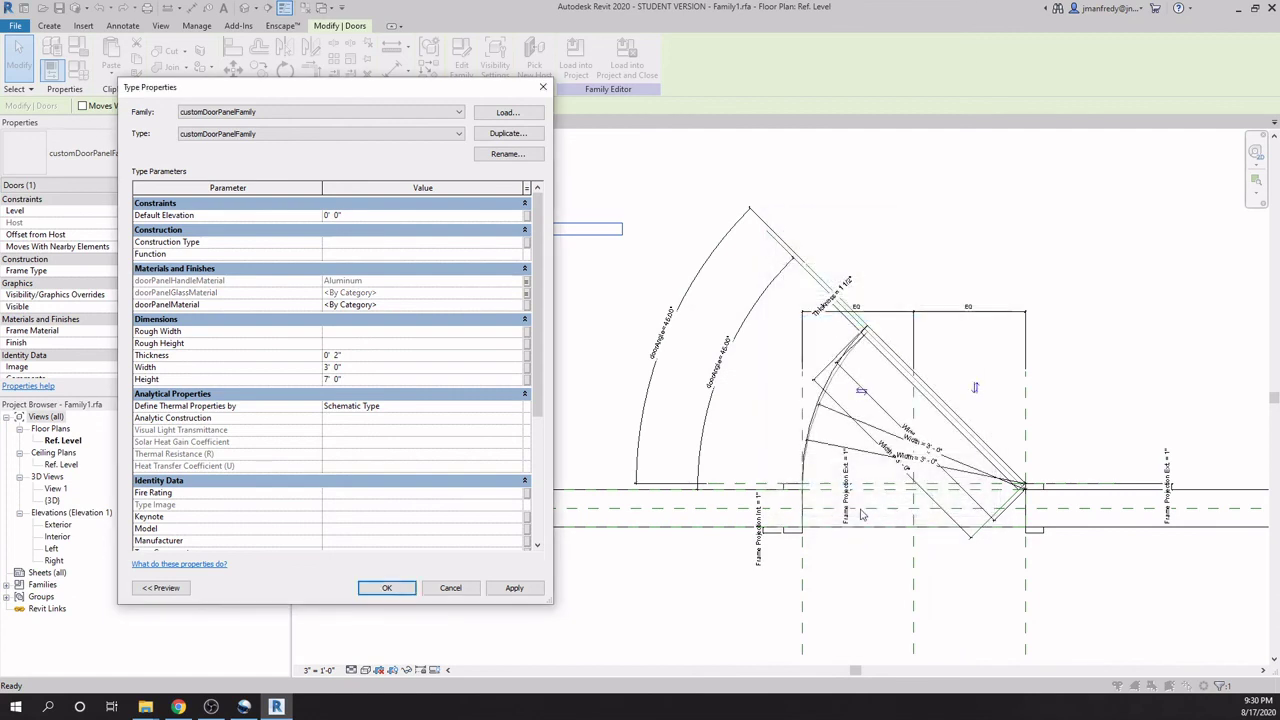
Associate the nested panel's doorPanelMaterial with a new type parameter named doorFamilyPanelMaterial, apply the links, and check the host family's material parameters.
left_click(525, 305)
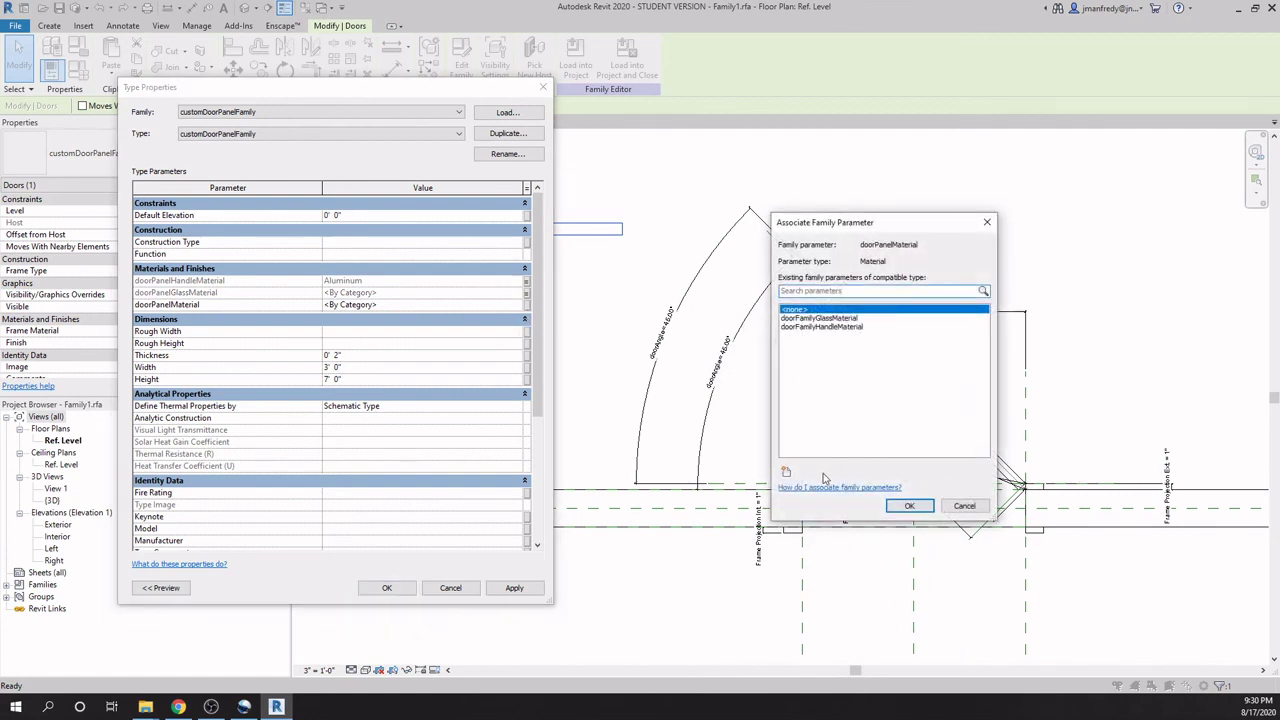
left_click(786, 472)
type("d")
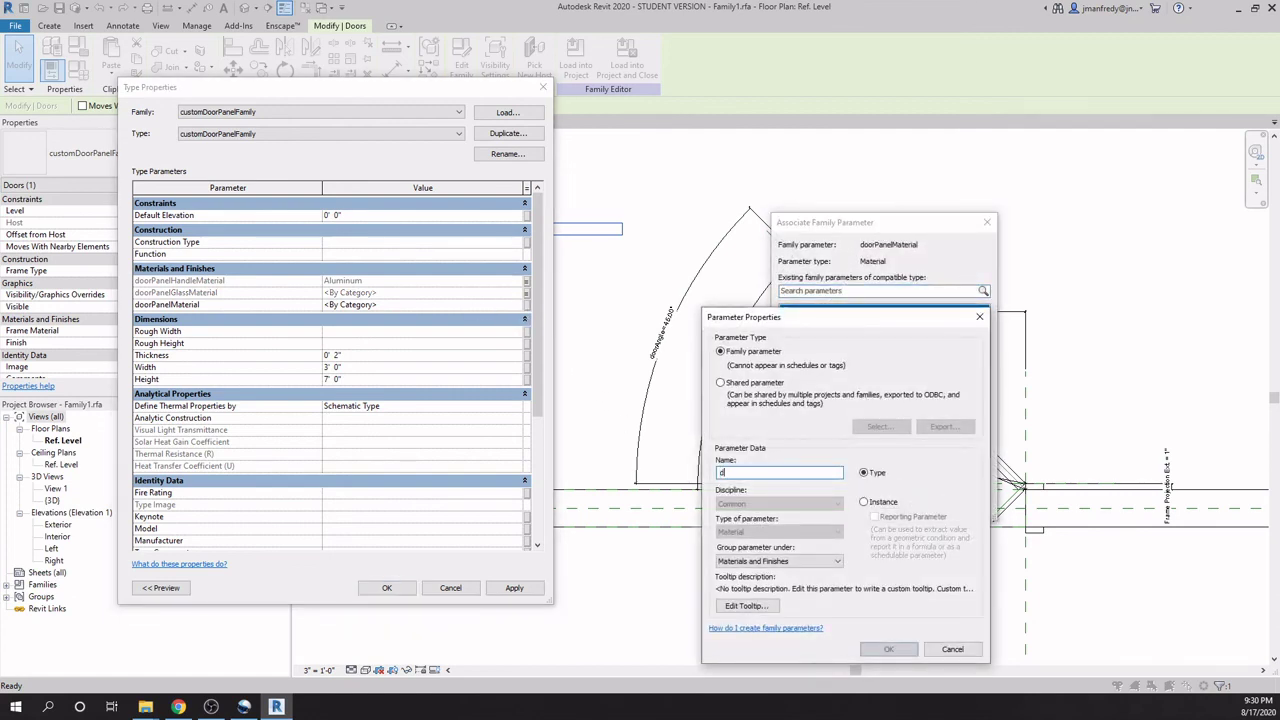
type("oorFamilyPanelMaterial")
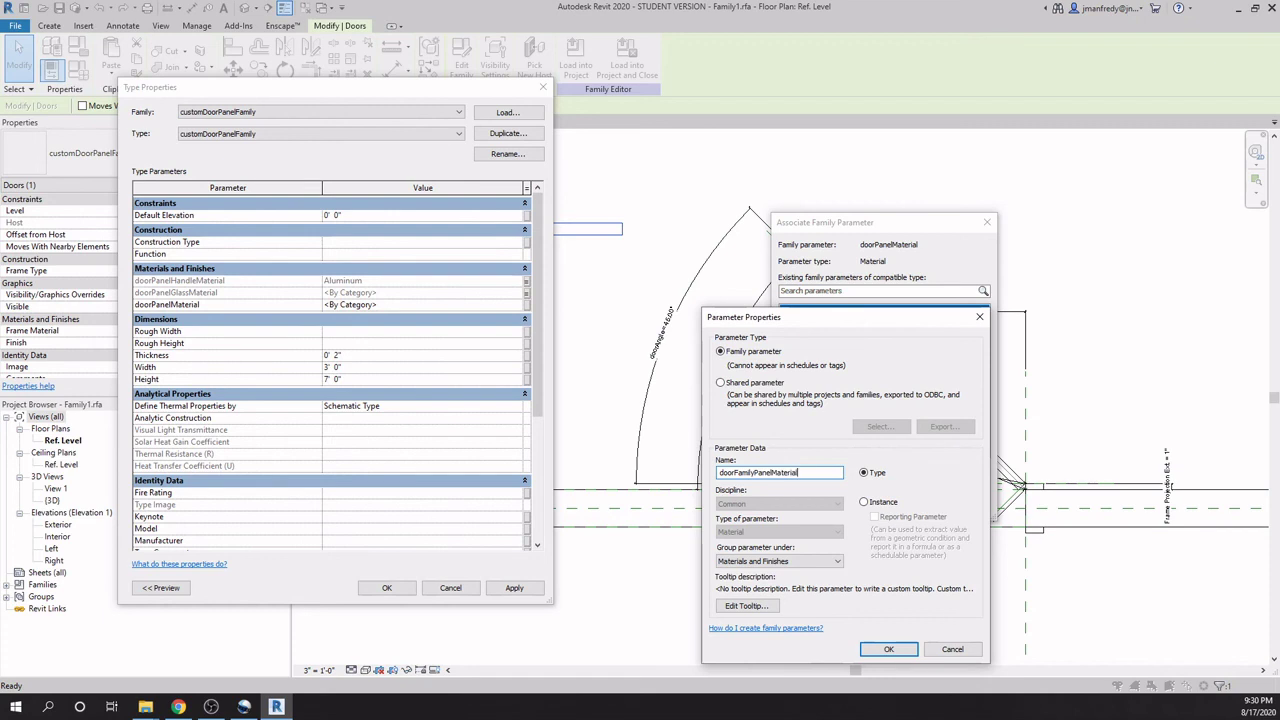
left_click(889, 648)
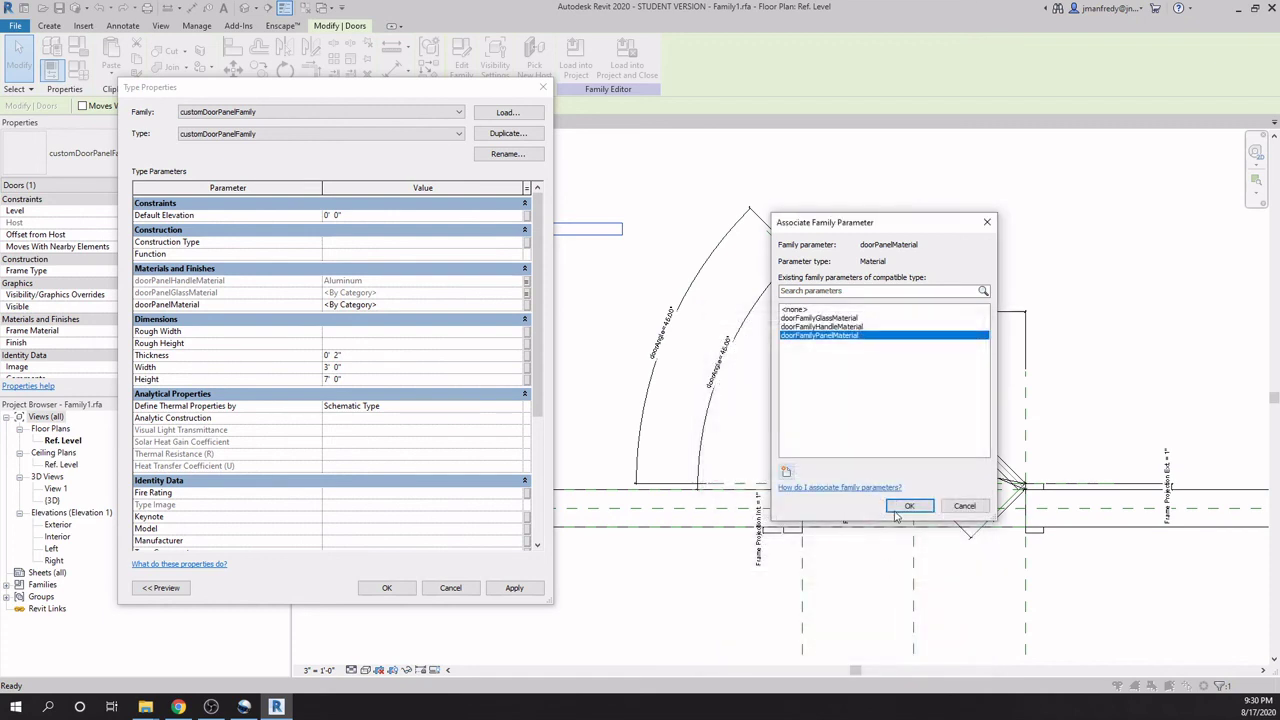
left_click(900, 512)
left_click(512, 590)
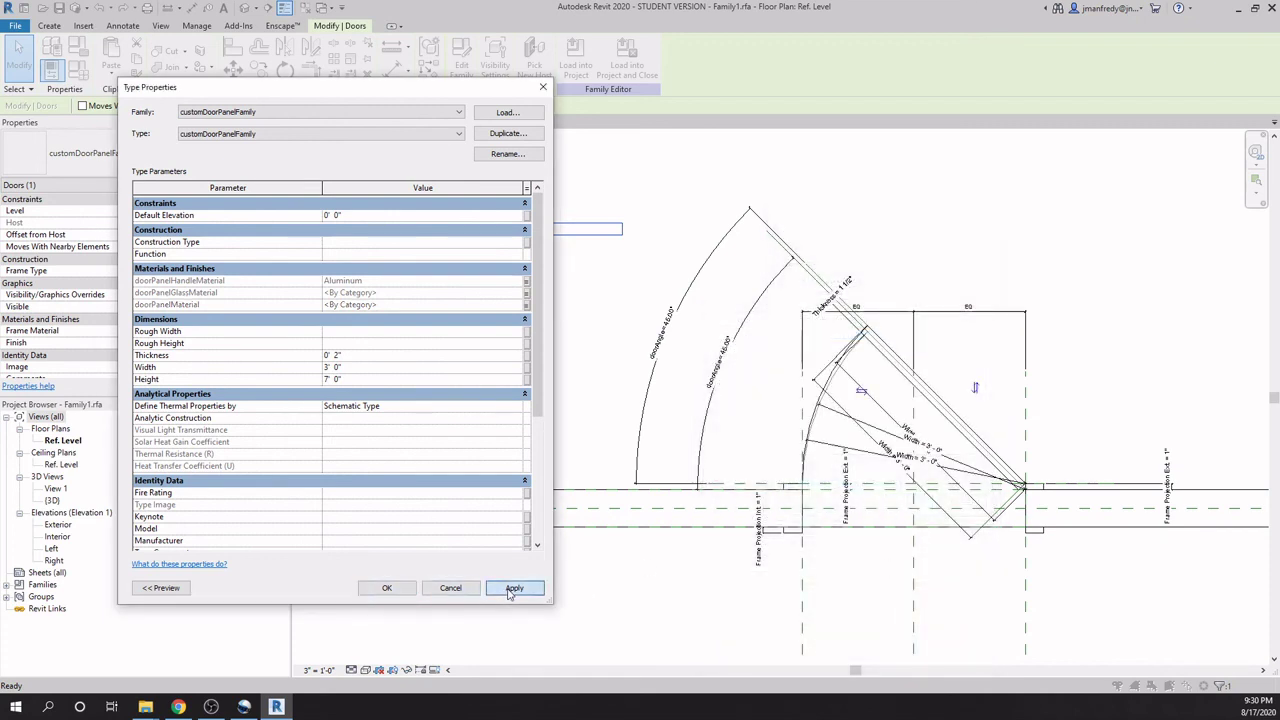
left_click(392, 589)
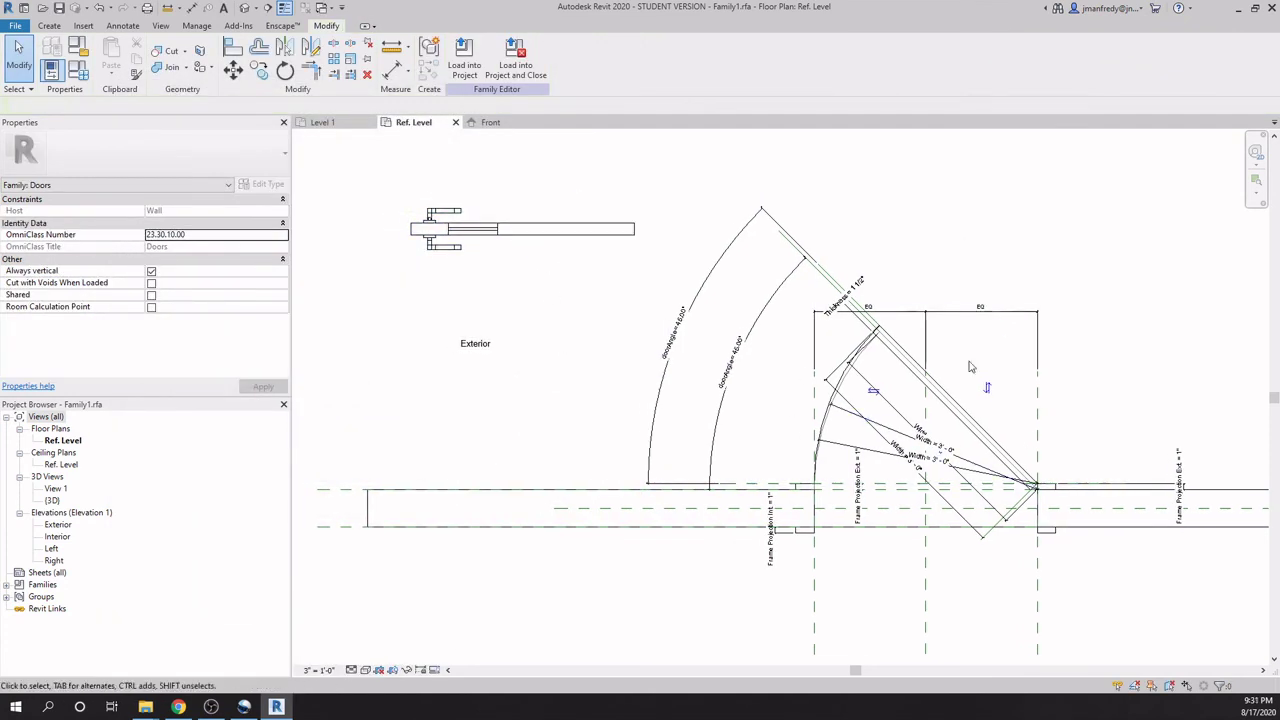
left_click(78, 50)
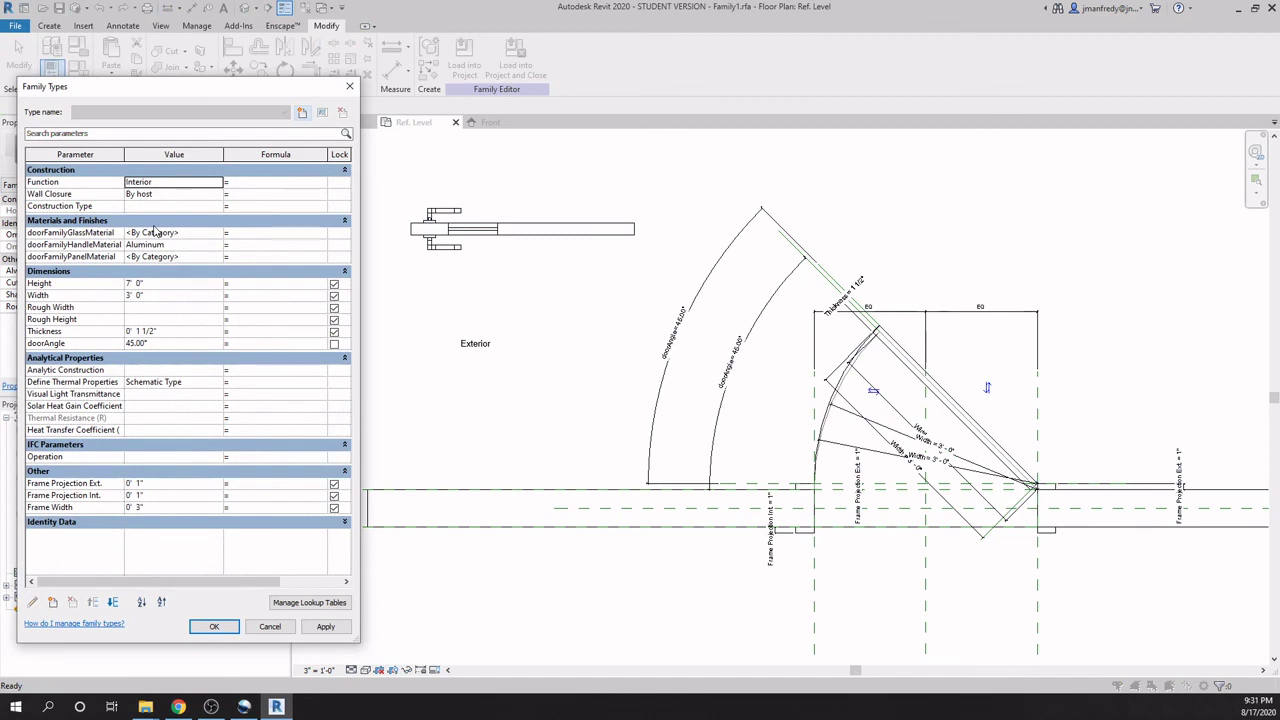
left_click(350, 86)
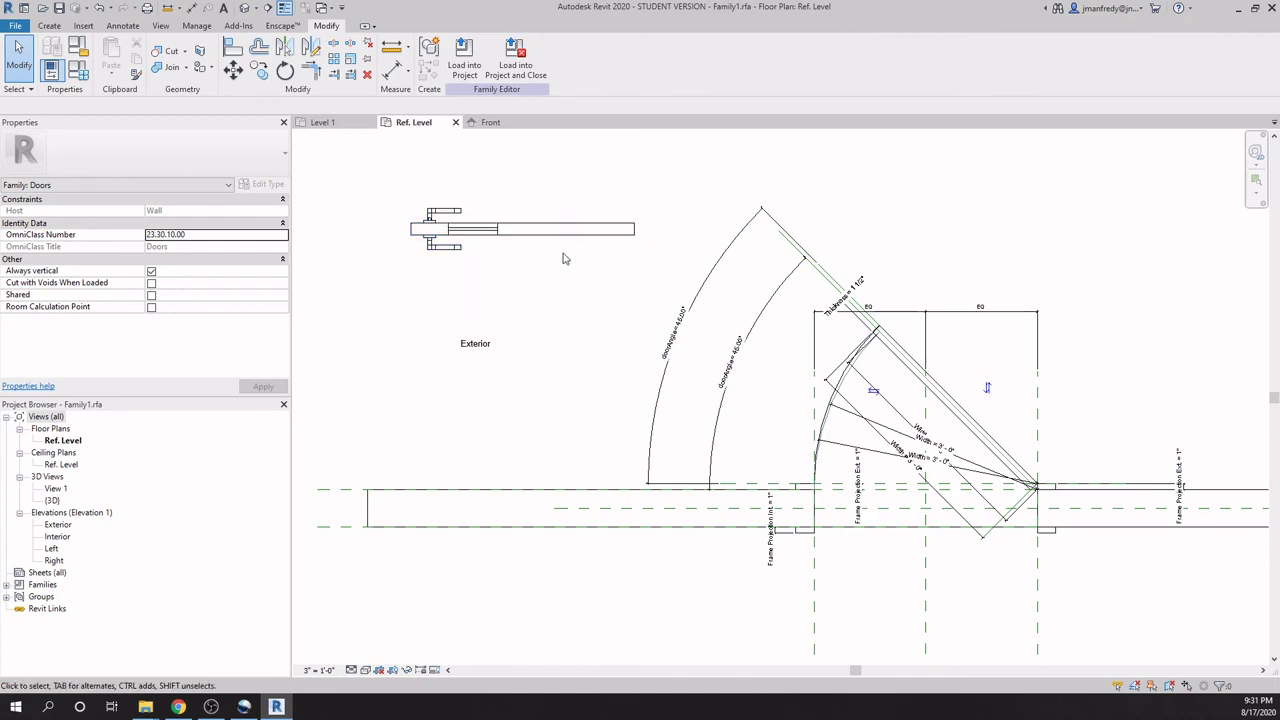
Associate the nested door panel's Thickness type parameter with the host family's Thickness parameter.
middle_click_drag(557, 276, 601, 286)
left_click(604, 252)
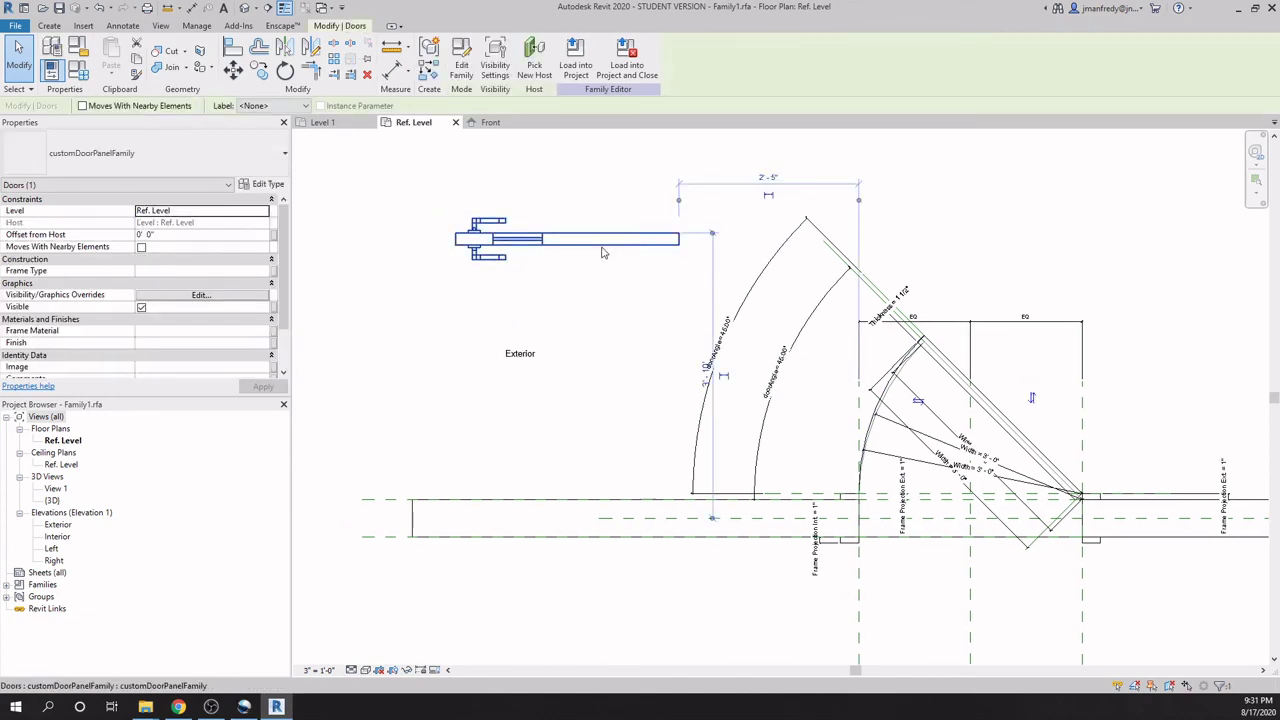
left_click(262, 184)
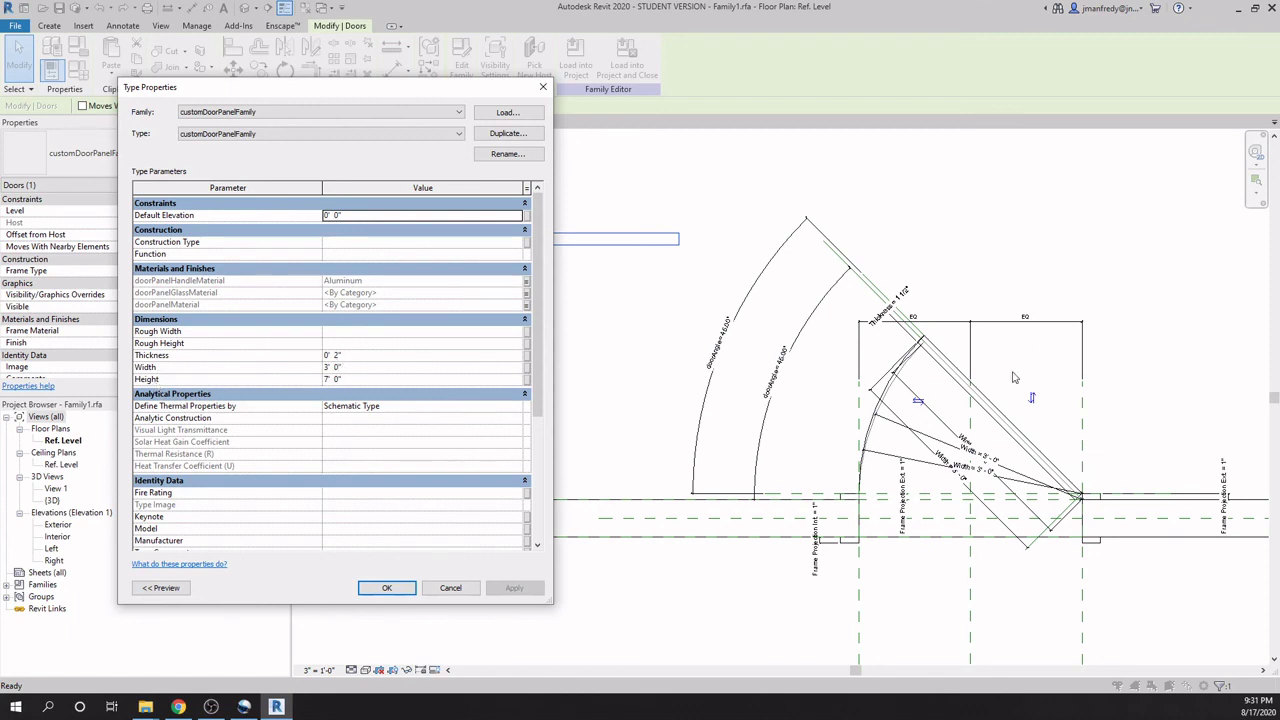
left_click(528, 358)
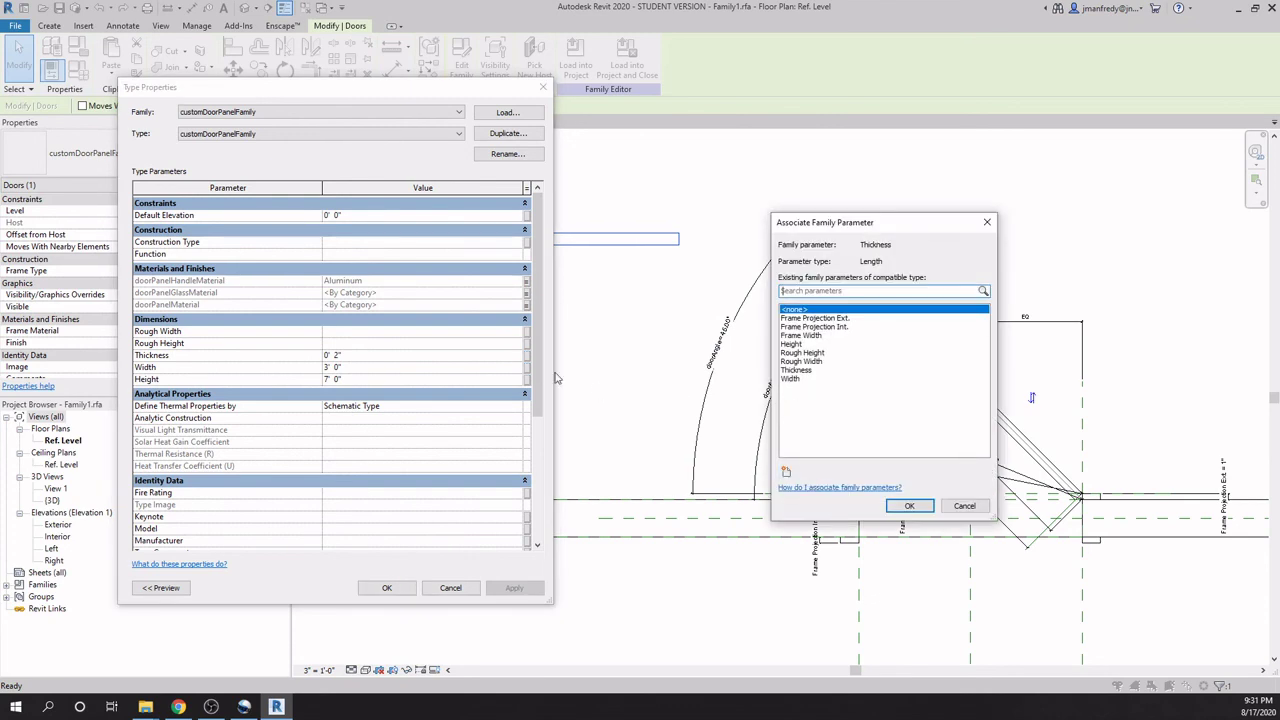
left_click(809, 370)
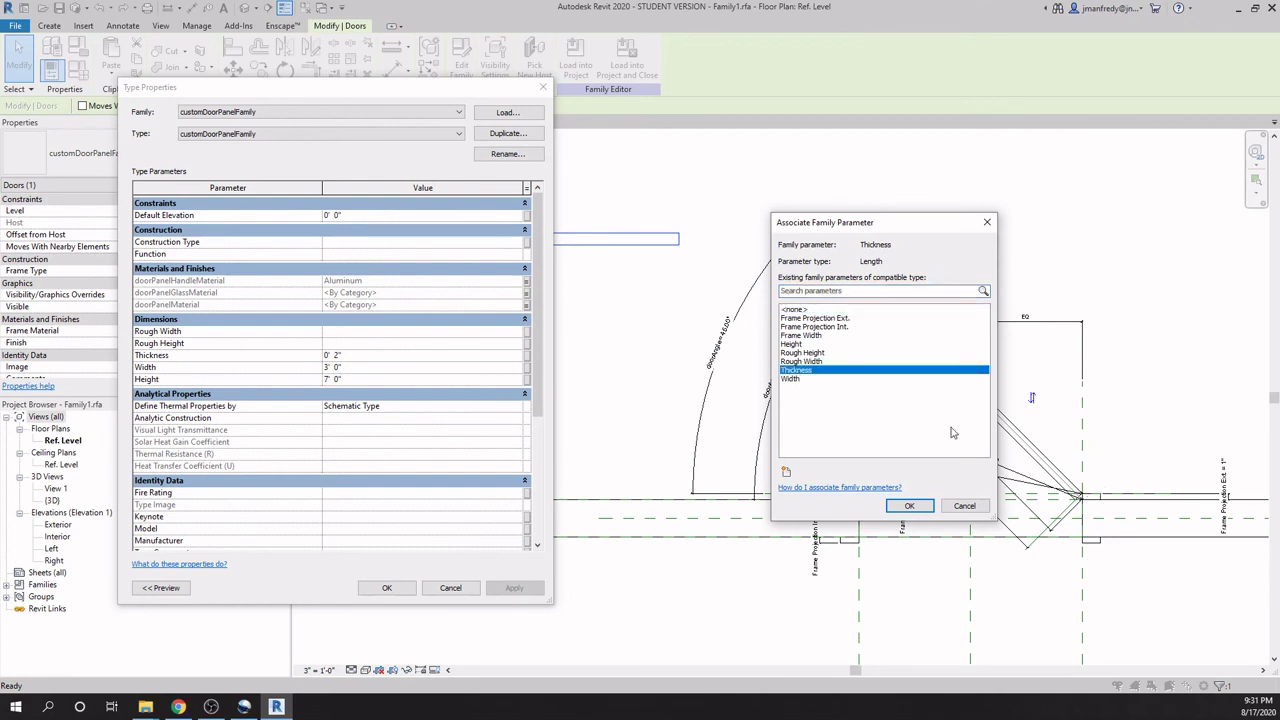
left_click(910, 505)
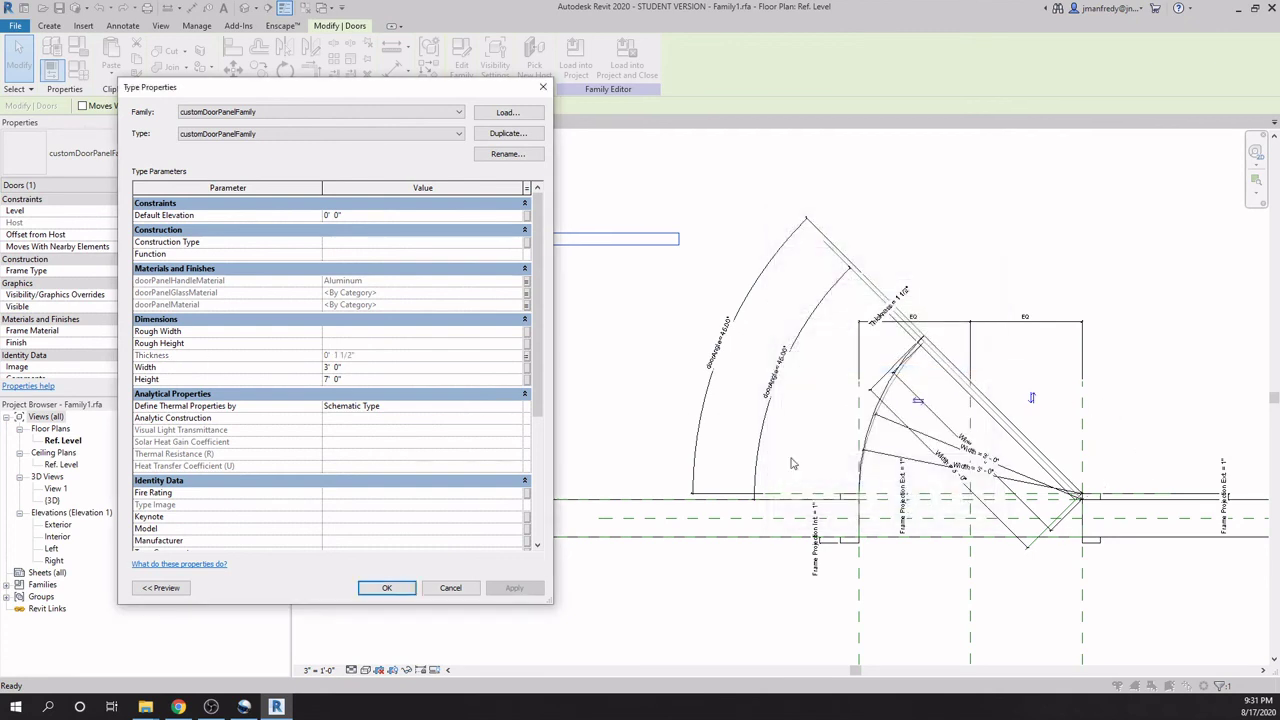
Associate the nested panel's Width and Height with the host family's Width and Height parameters and apply the type changes.
left_click(527, 368)
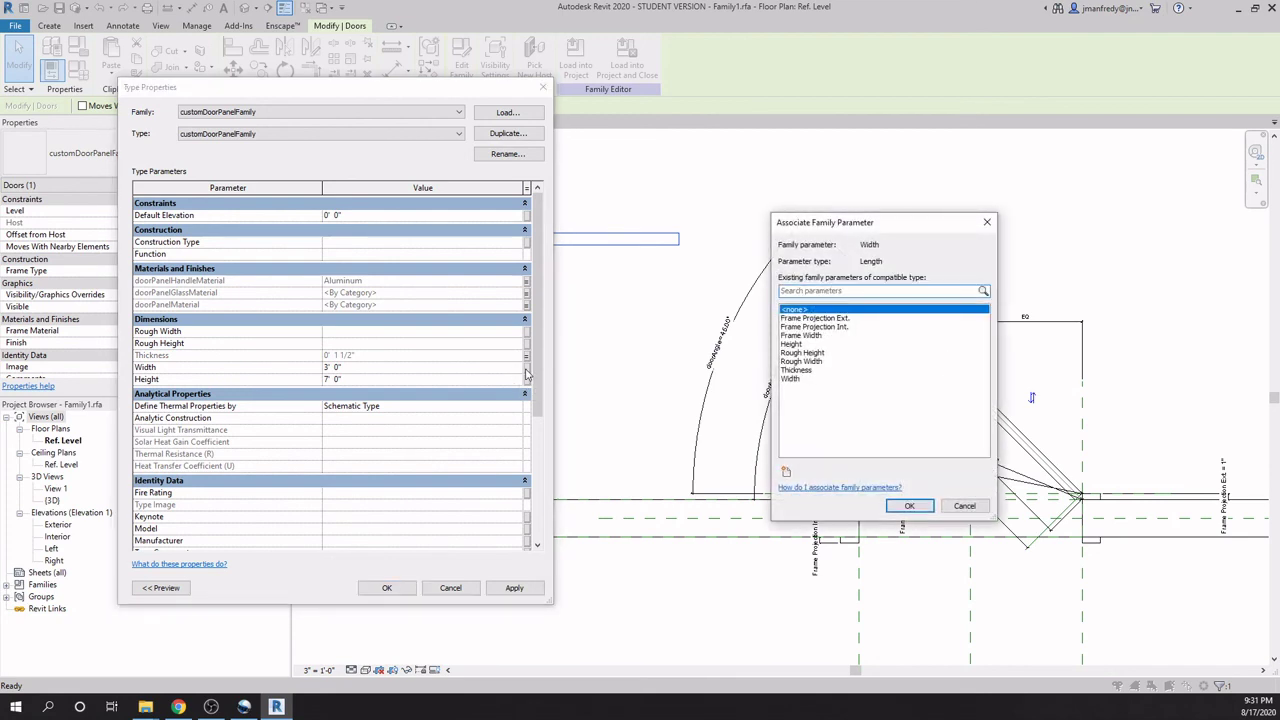
left_click(790, 378)
left_click(909, 505)
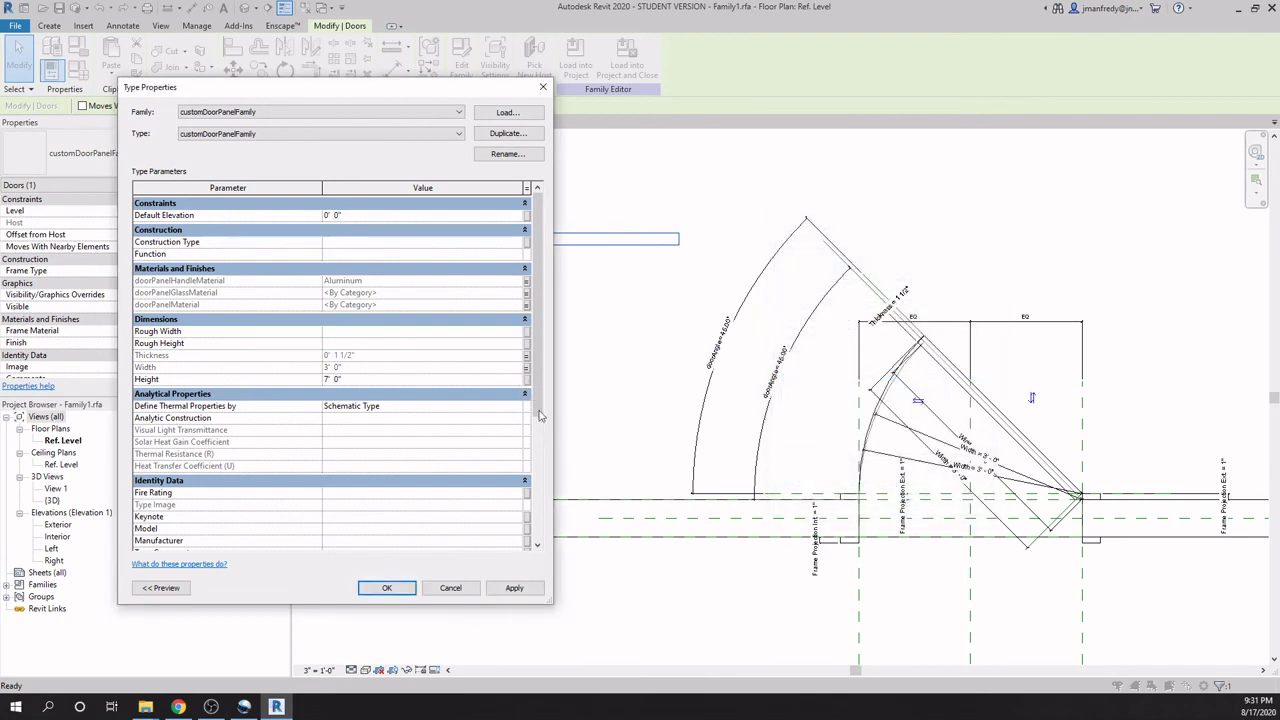
left_click(527, 379)
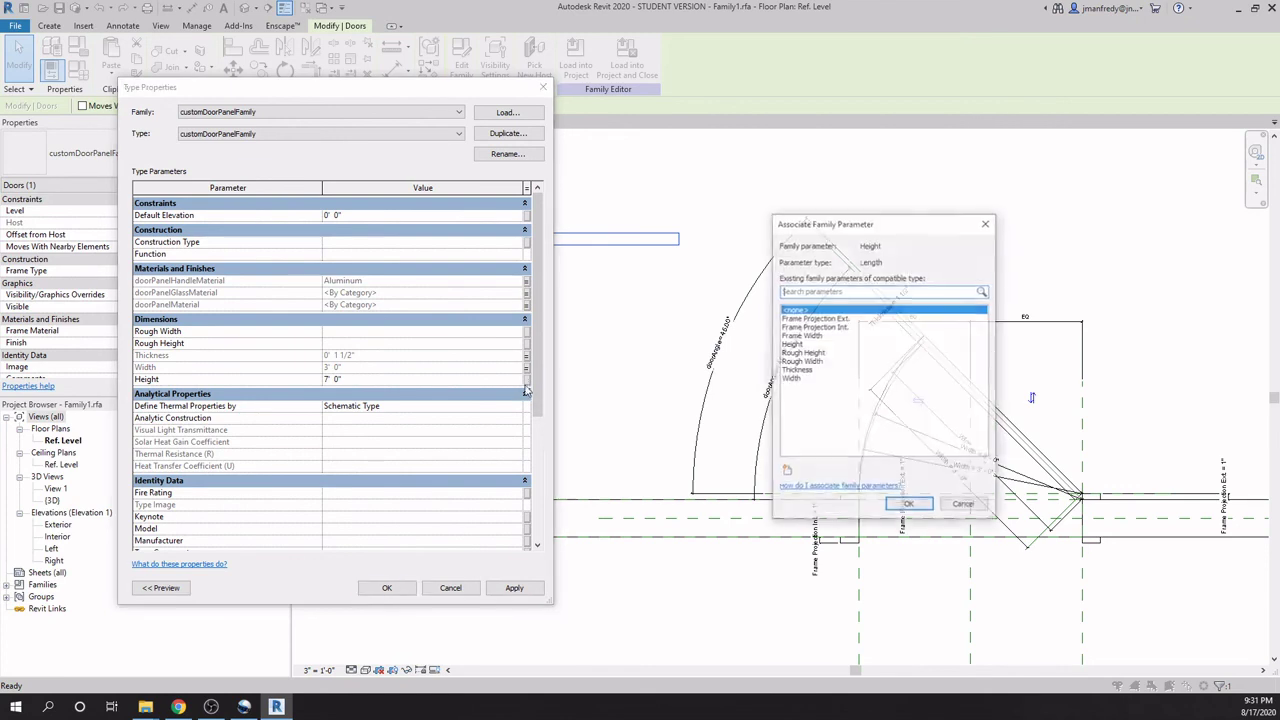
left_click(791, 346)
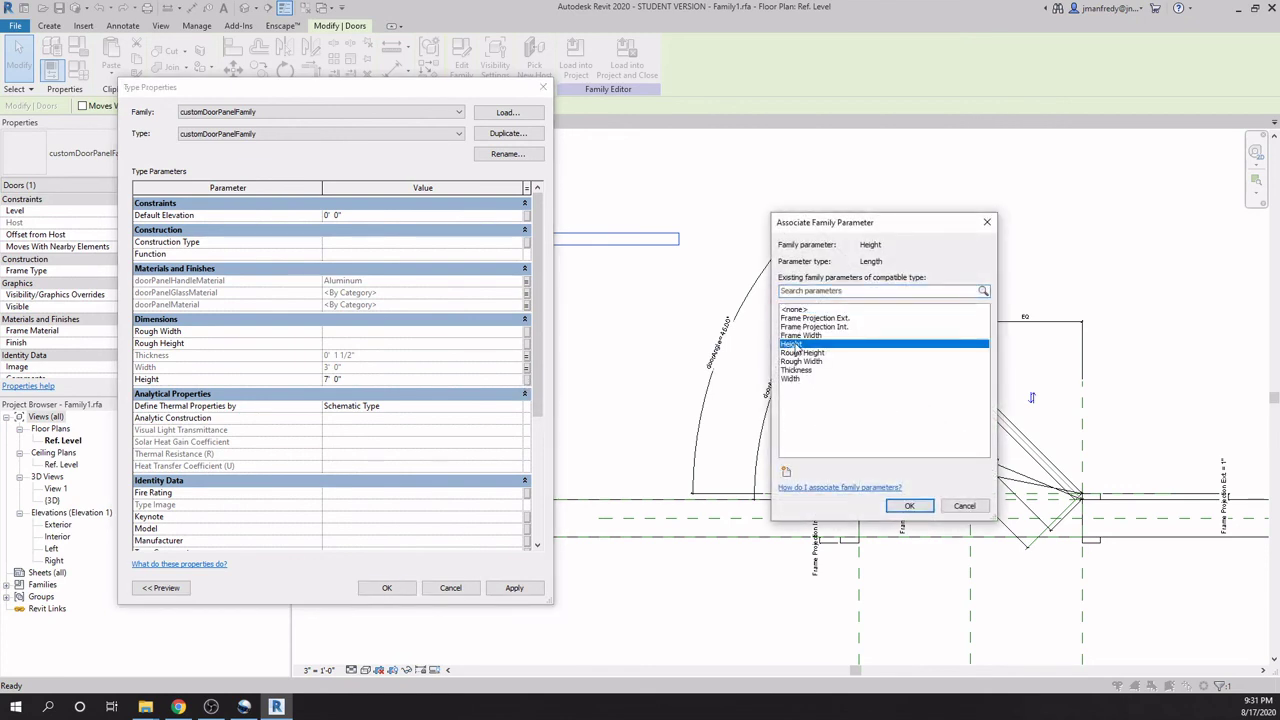
left_click(909, 505)
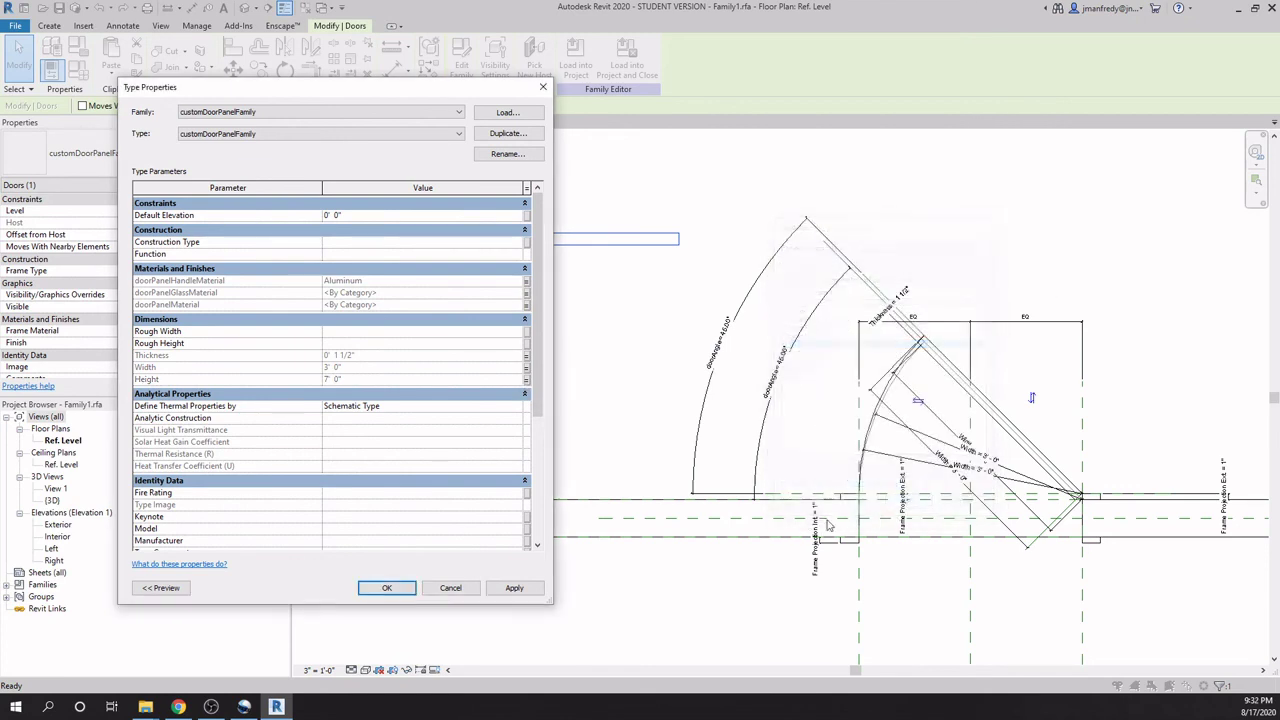
left_click(514, 587)
left_click(387, 587)
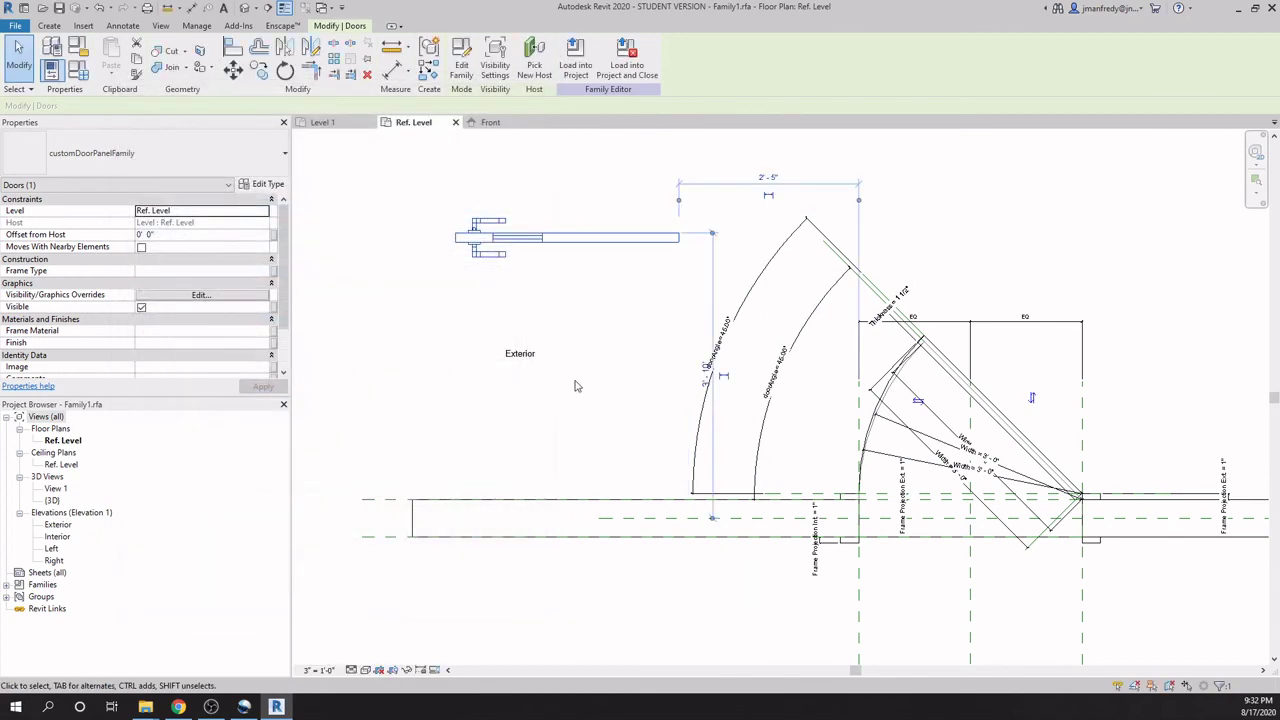
Flex the nested door panel by applying a Thickness of 1' in the family types, and set Thickness back to 1 1/2".
left_click(575, 386)
middle_click_drag(583, 383, 608, 397)
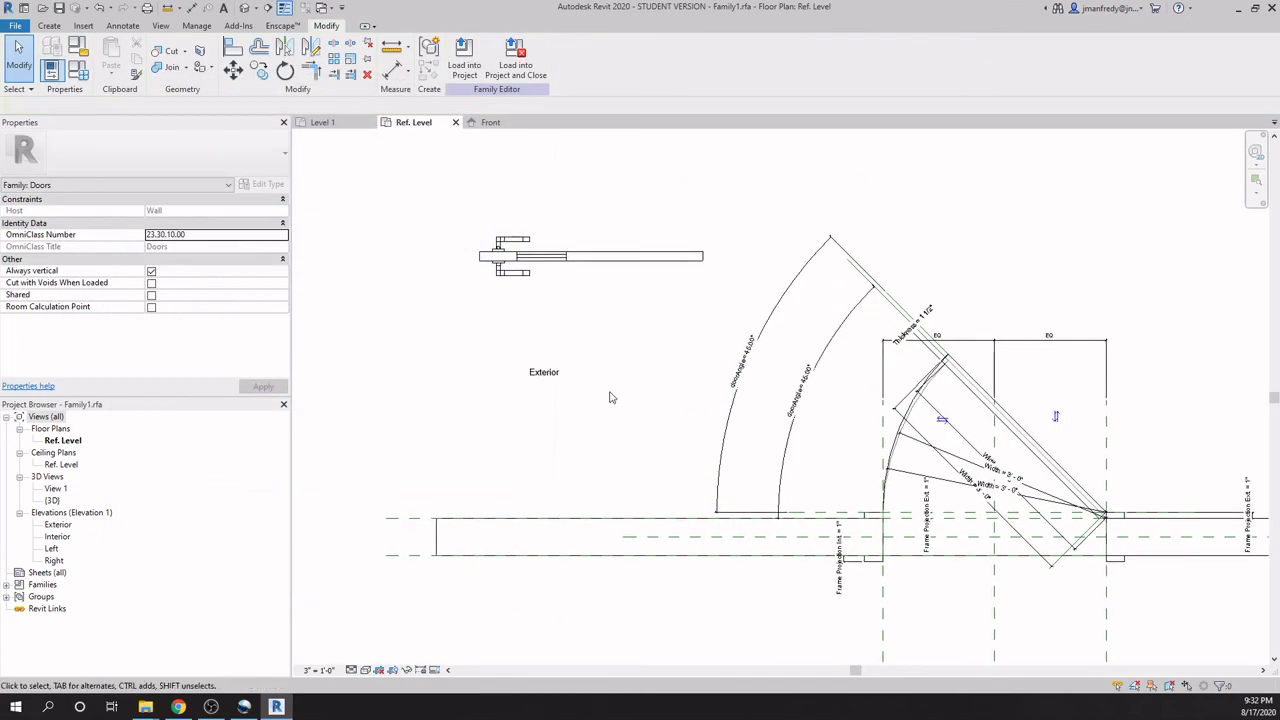
left_click(79, 70)
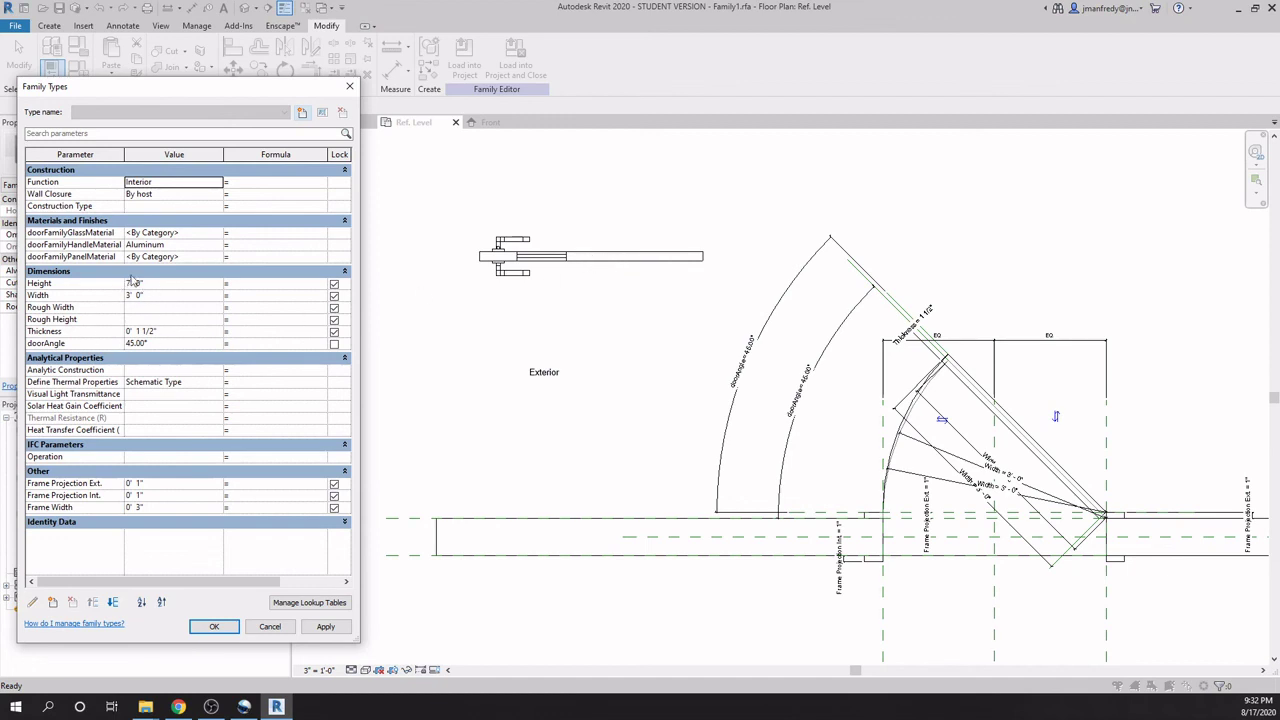
left_click(185, 331)
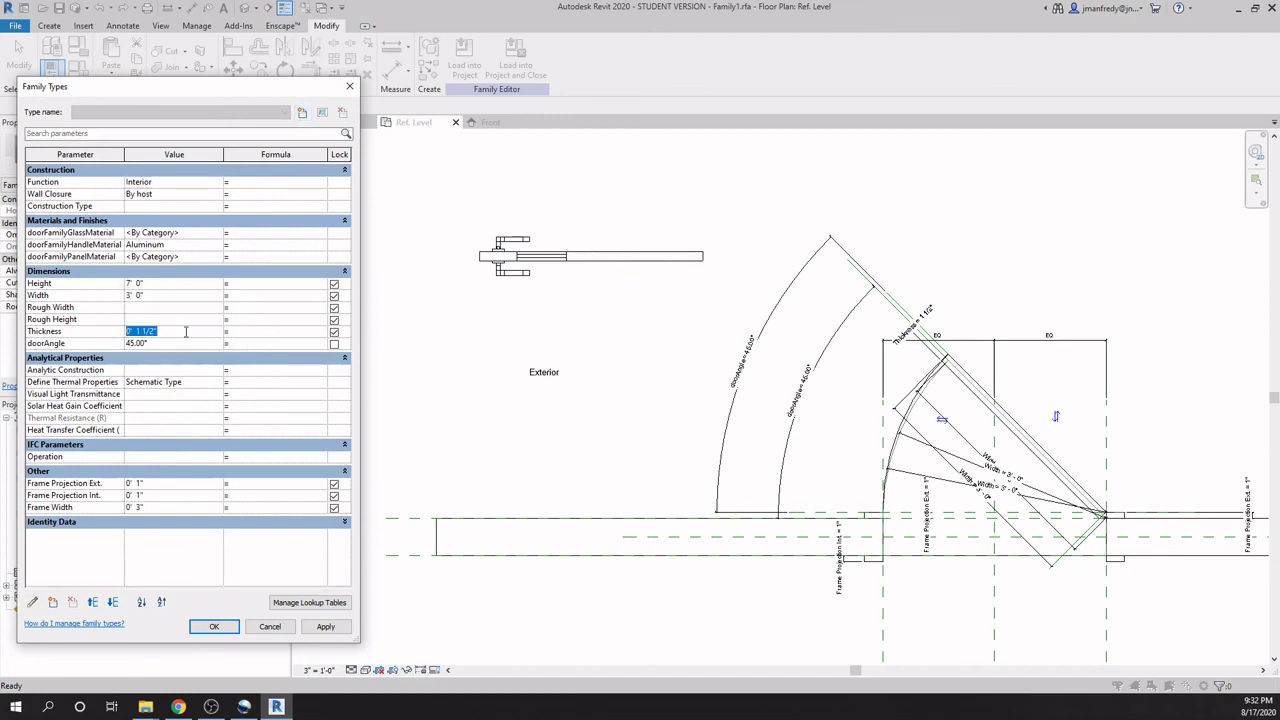
type("1'")
left_click(325, 626)
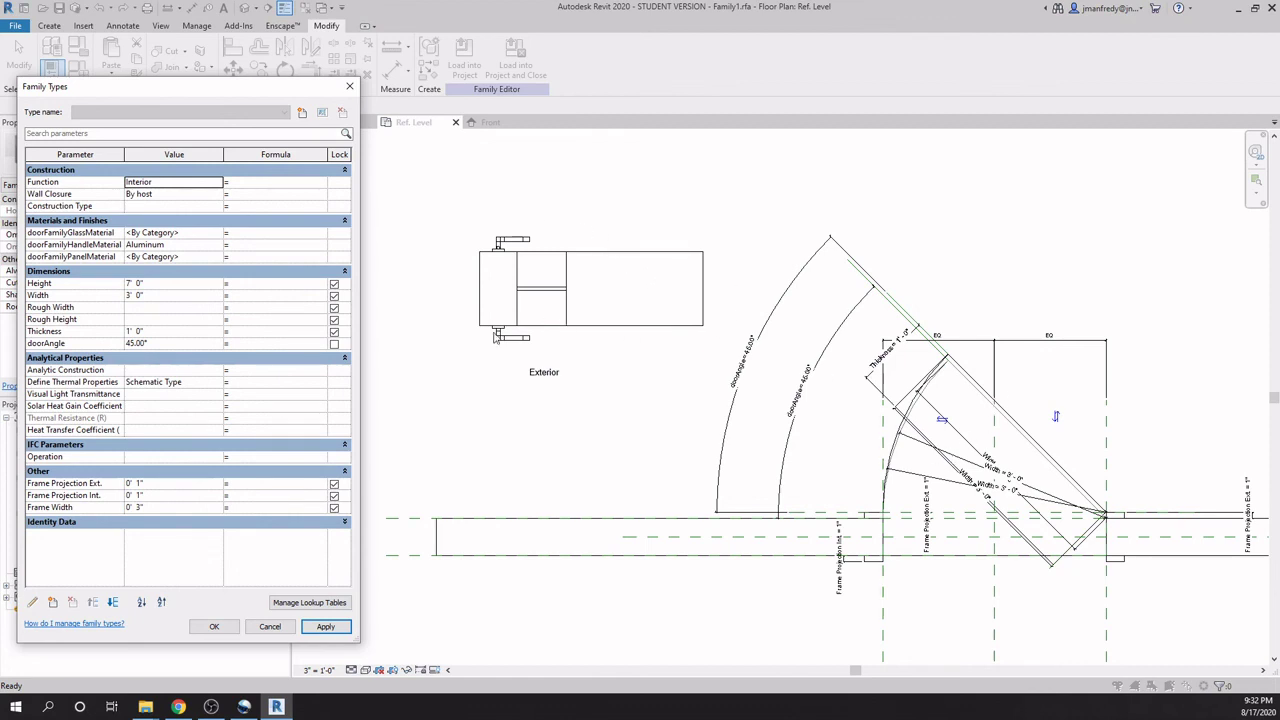
left_click(202, 332)
type("1.5")
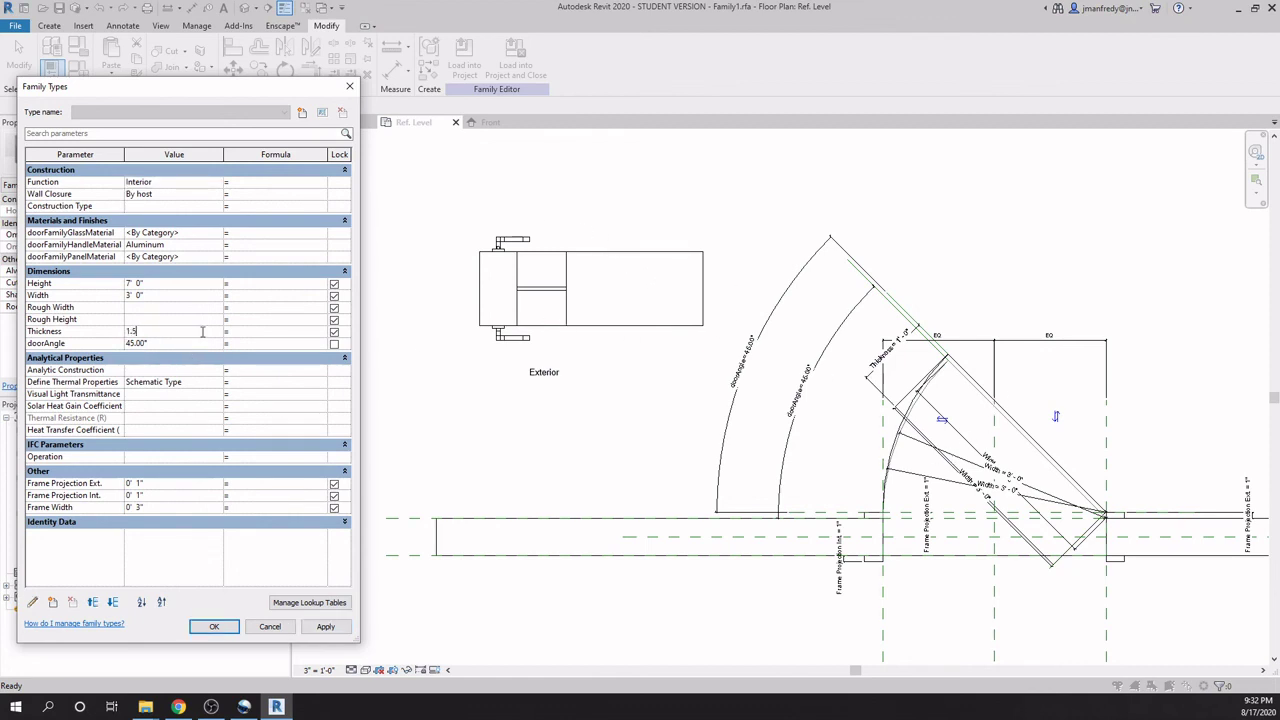
key("Tab")
Flex the door family by applying a Width of 5', and set Width back to 3' before closing the family types.
left_click(183, 293)
type("5")
left_click(322, 628)
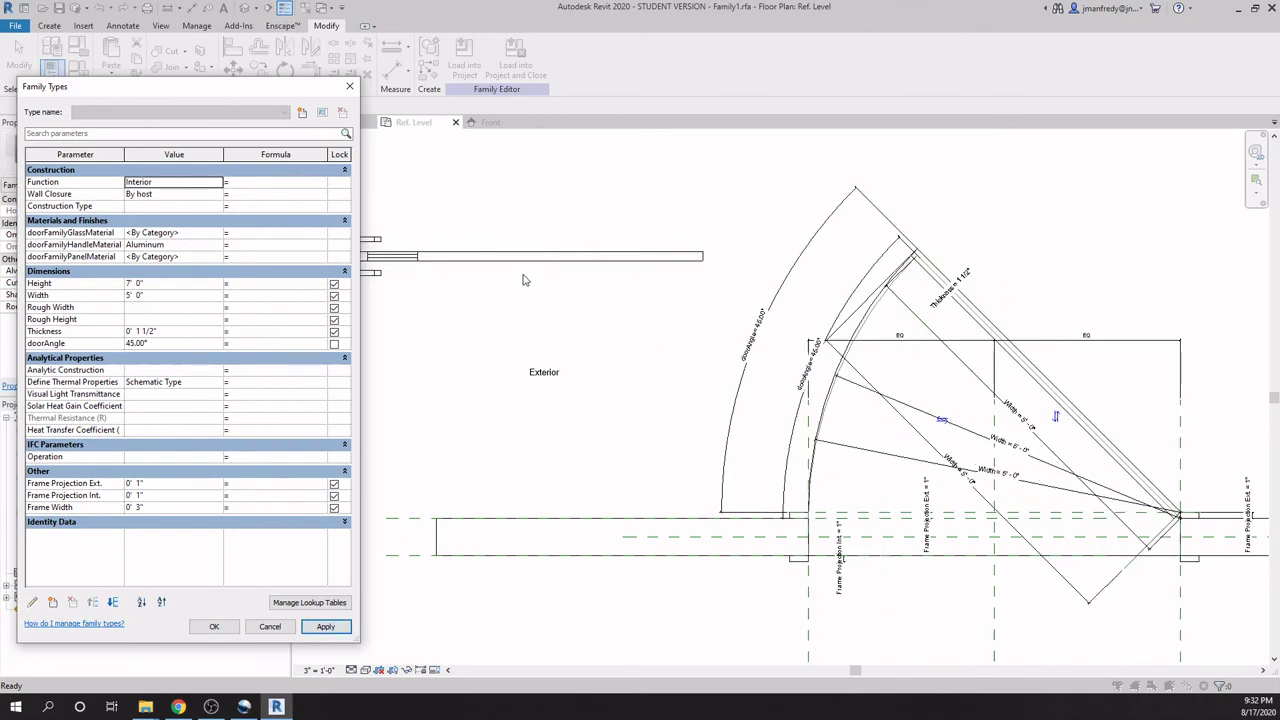
left_click(197, 297)
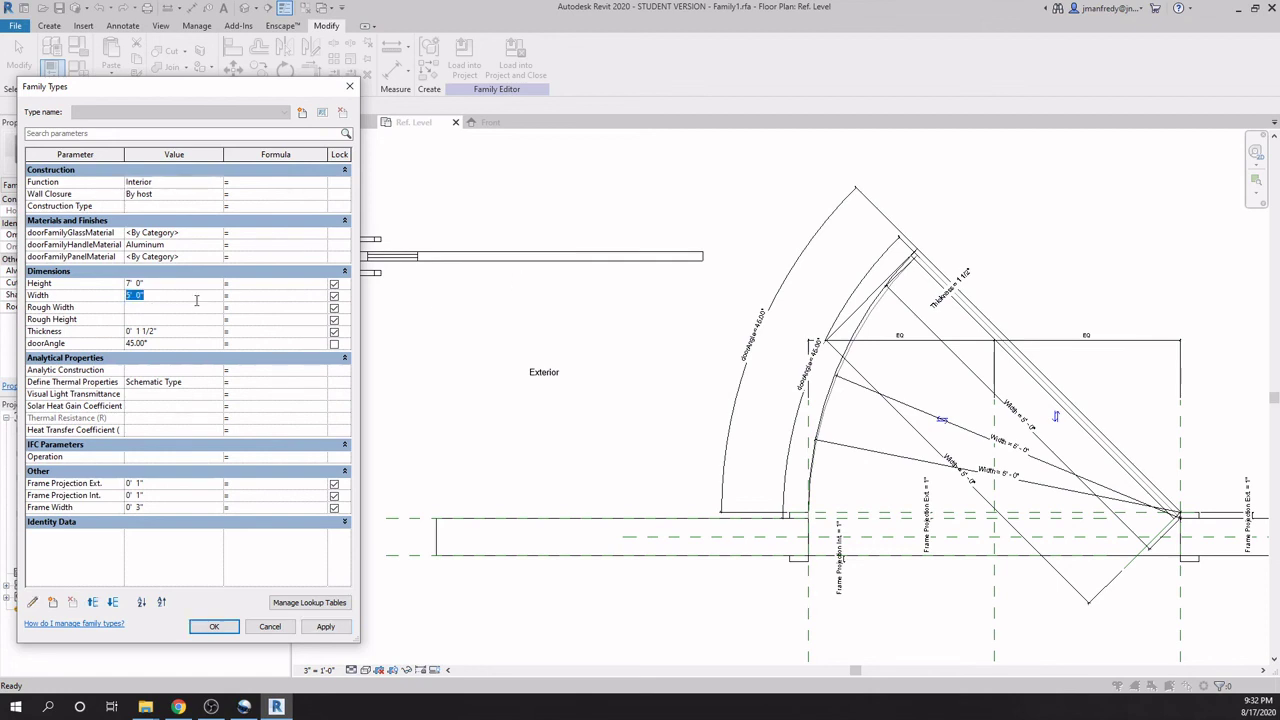
left_click(325, 627)
left_click(214, 627)
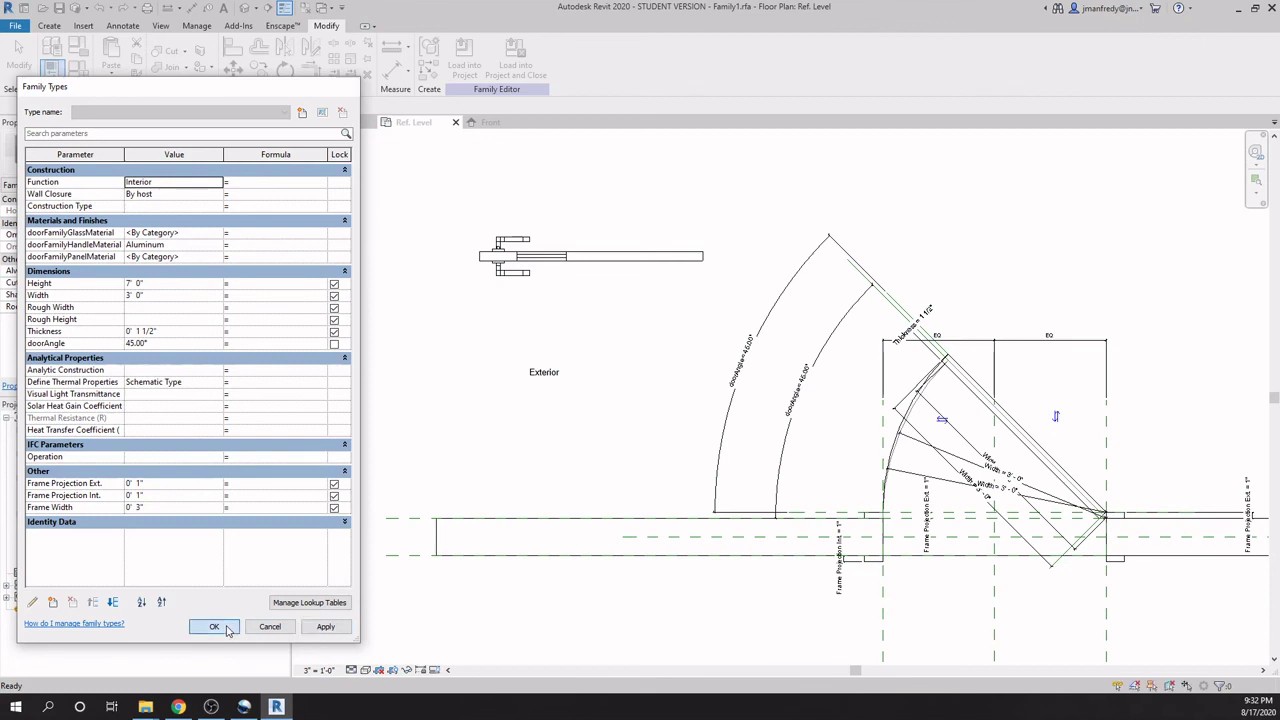
scroll(658, 412, "down", 1)
middle_click_drag(658, 412, 631, 389)
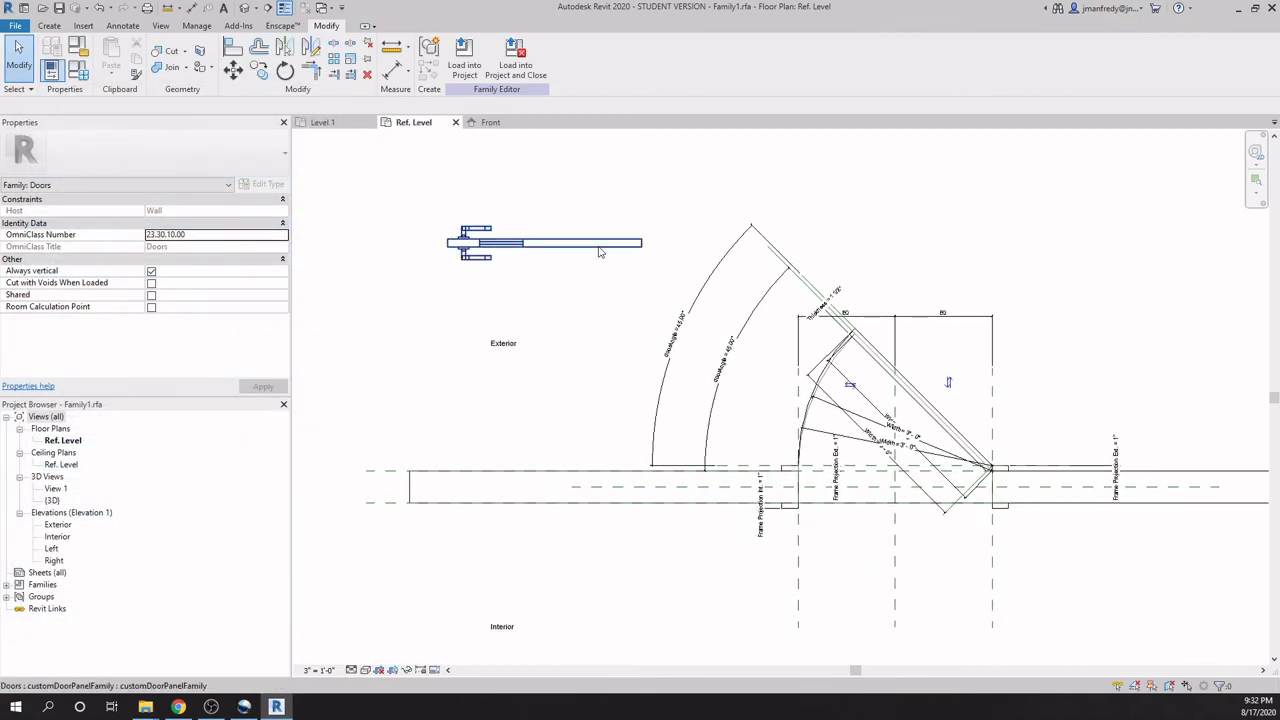
left_click(590, 243)
left_click(602, 294)
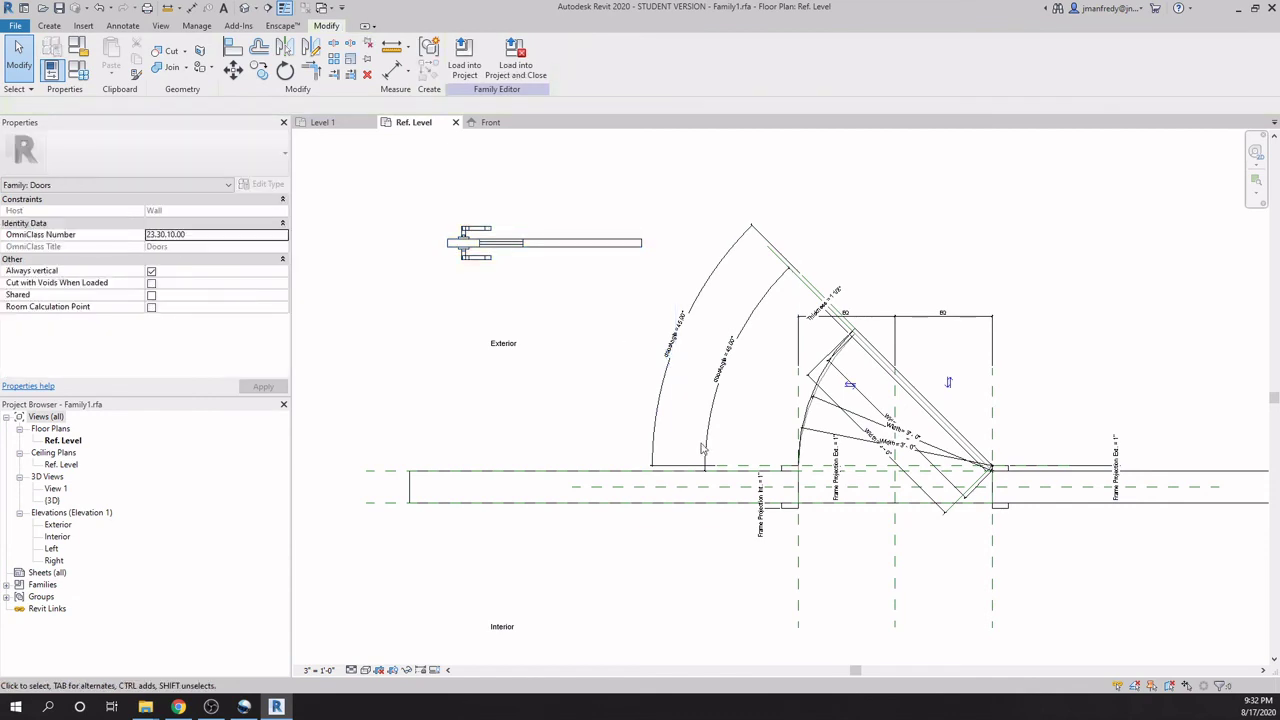
left_click(791, 471)
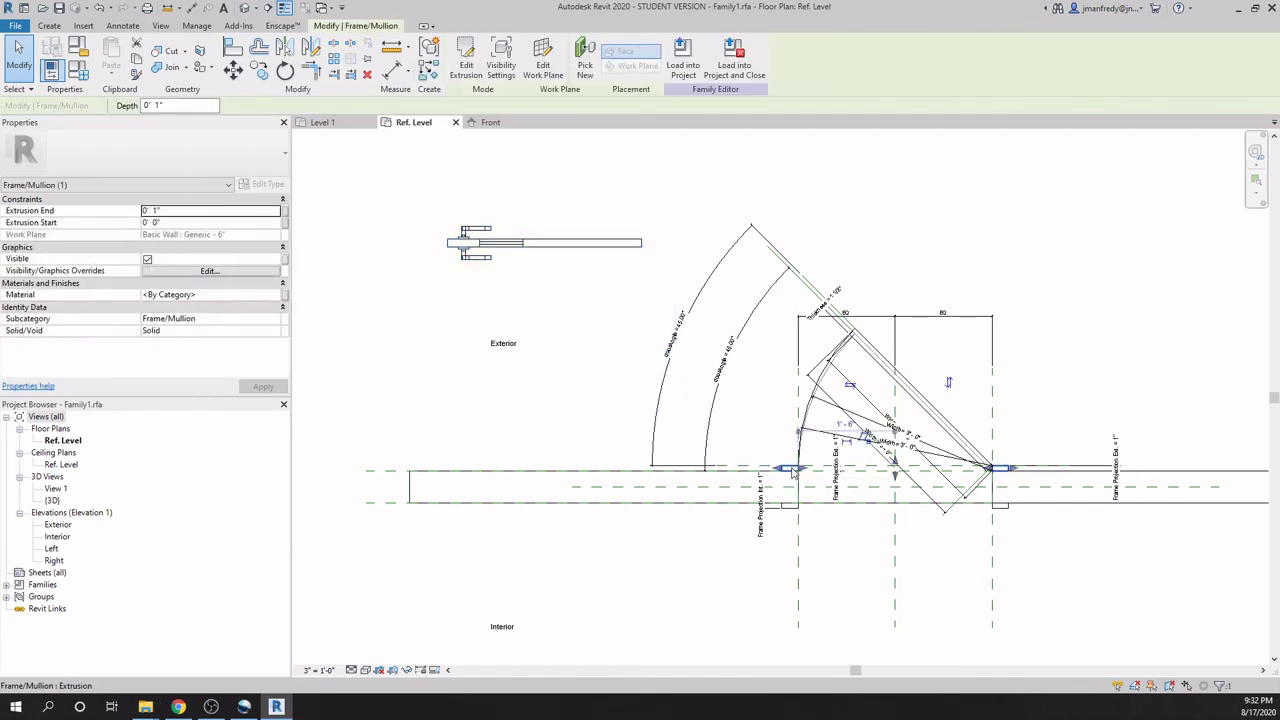
left_click(649, 295)
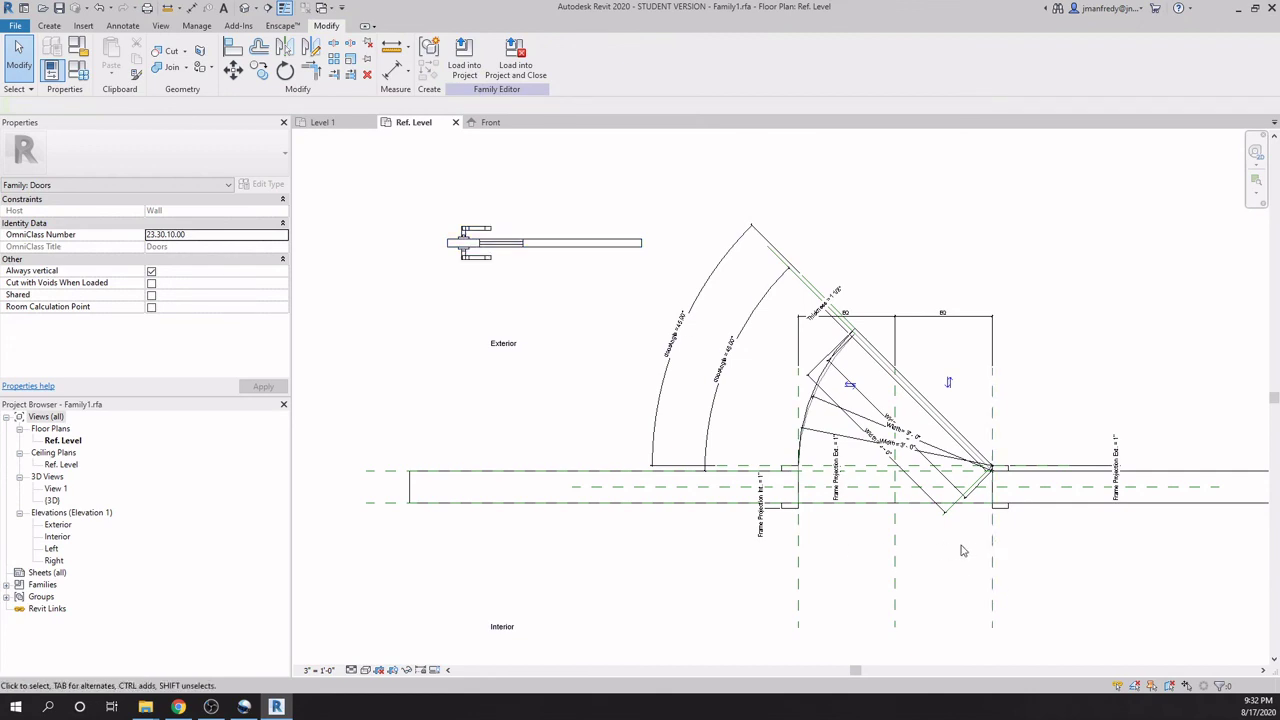
Align and lock the nested panel's hinge-side end to the reference plane at the hinge side of the door opening.
left_click(545, 248)
left_click(624, 254)
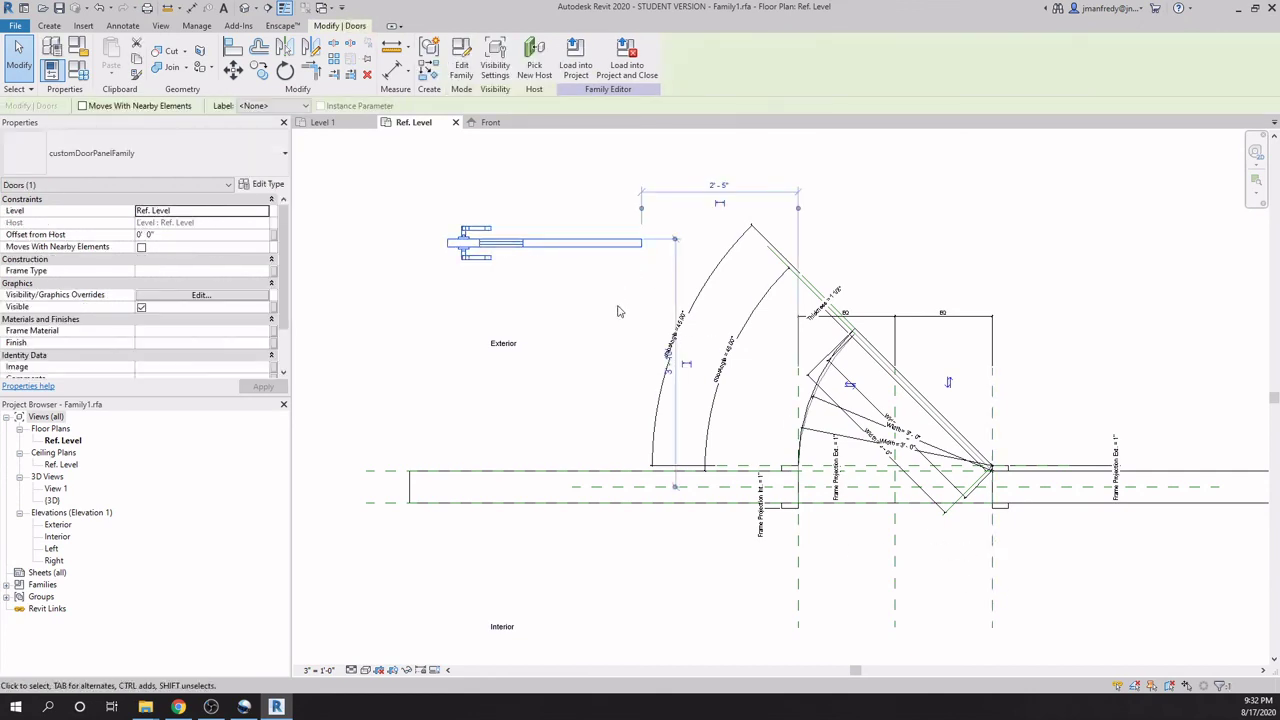
key("a")
key("l")
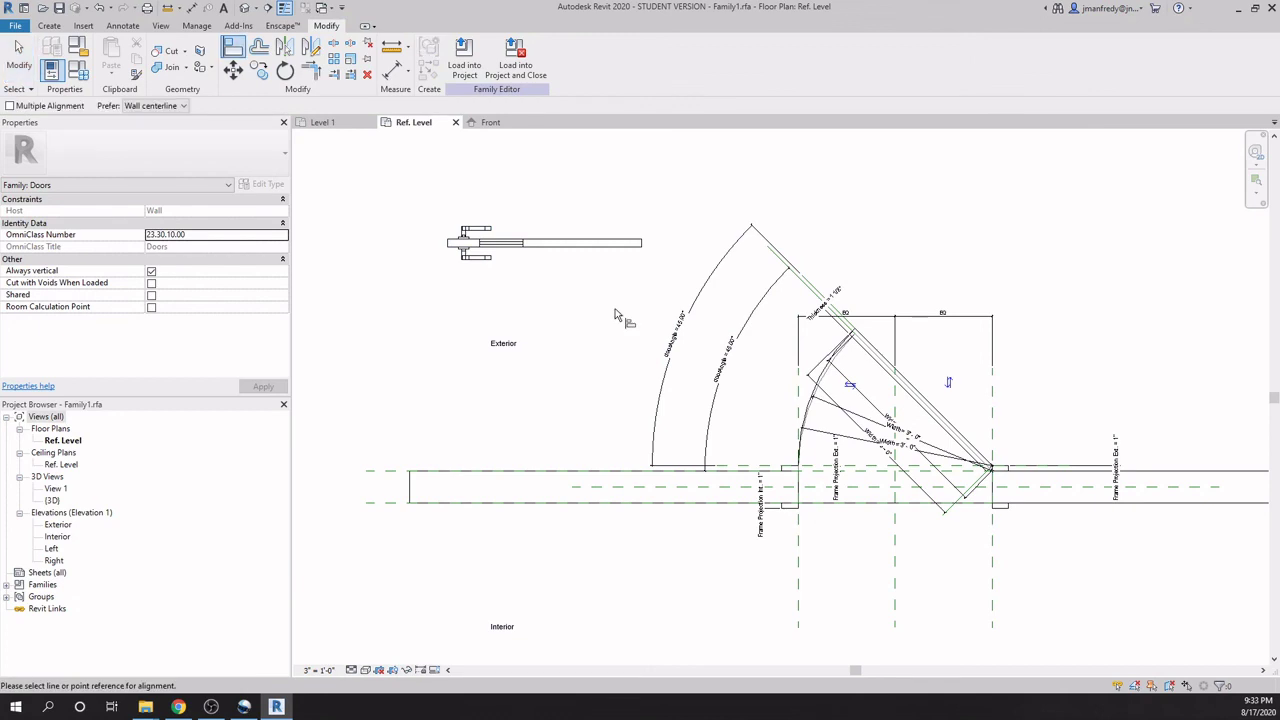
left_click(990, 540)
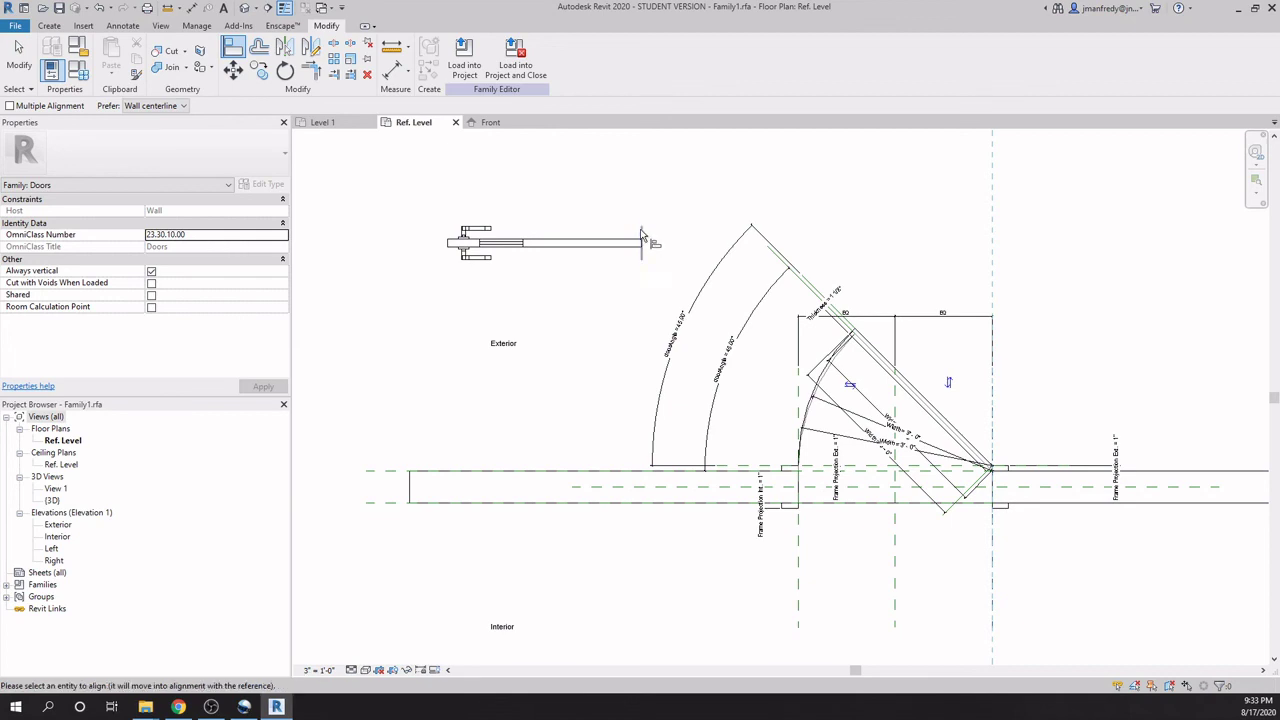
left_click(642, 238)
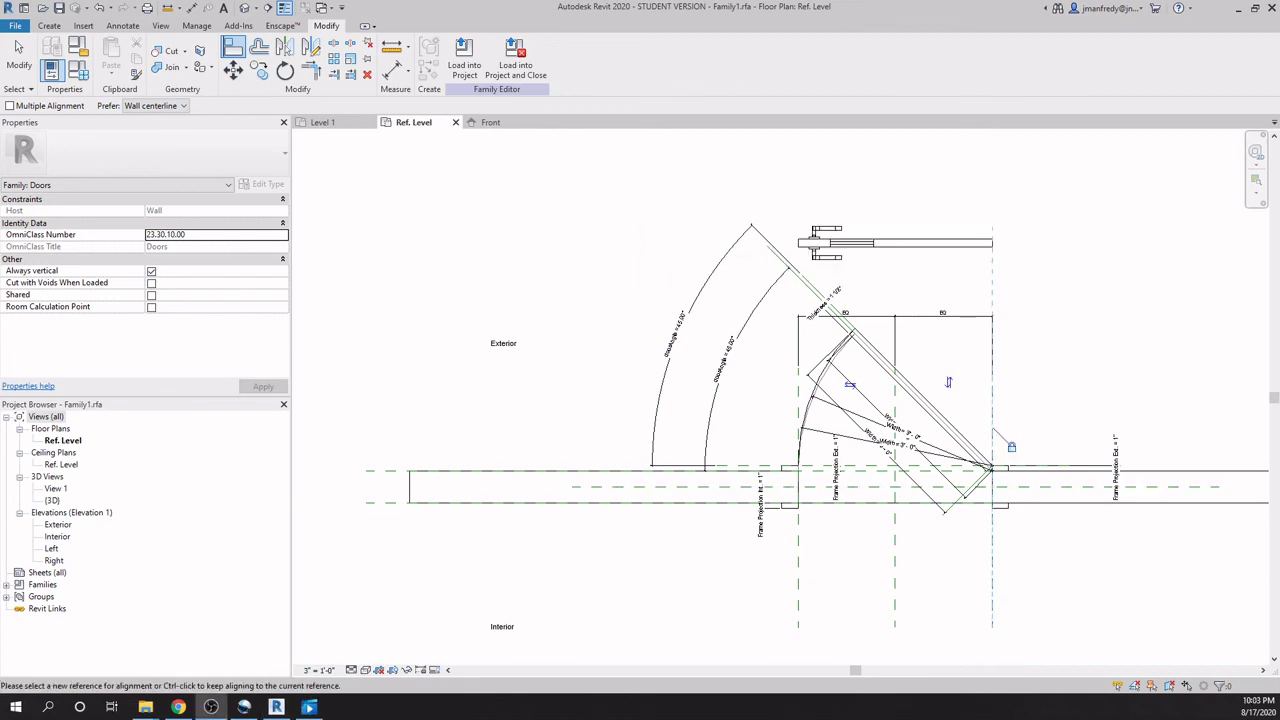
Align and lock the nested panel's exterior face to the exterior frame projection line of the wall opening.
left_click(870, 472)
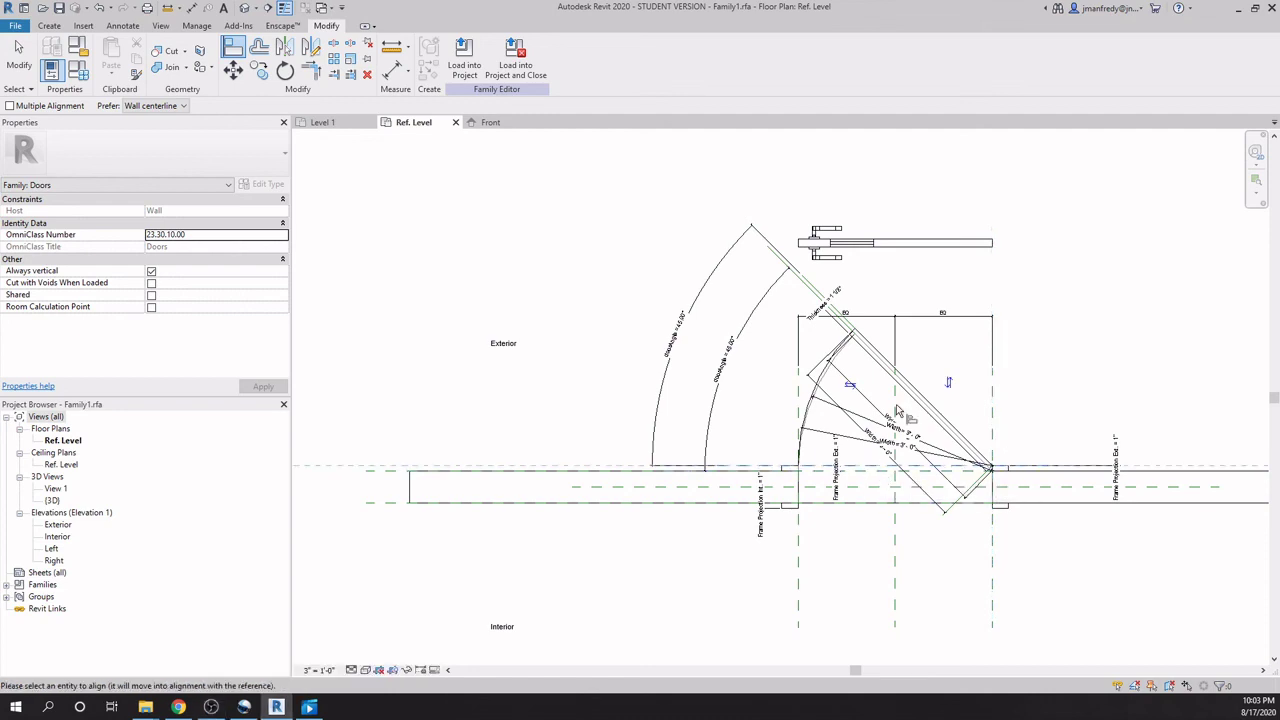
left_click(910, 242)
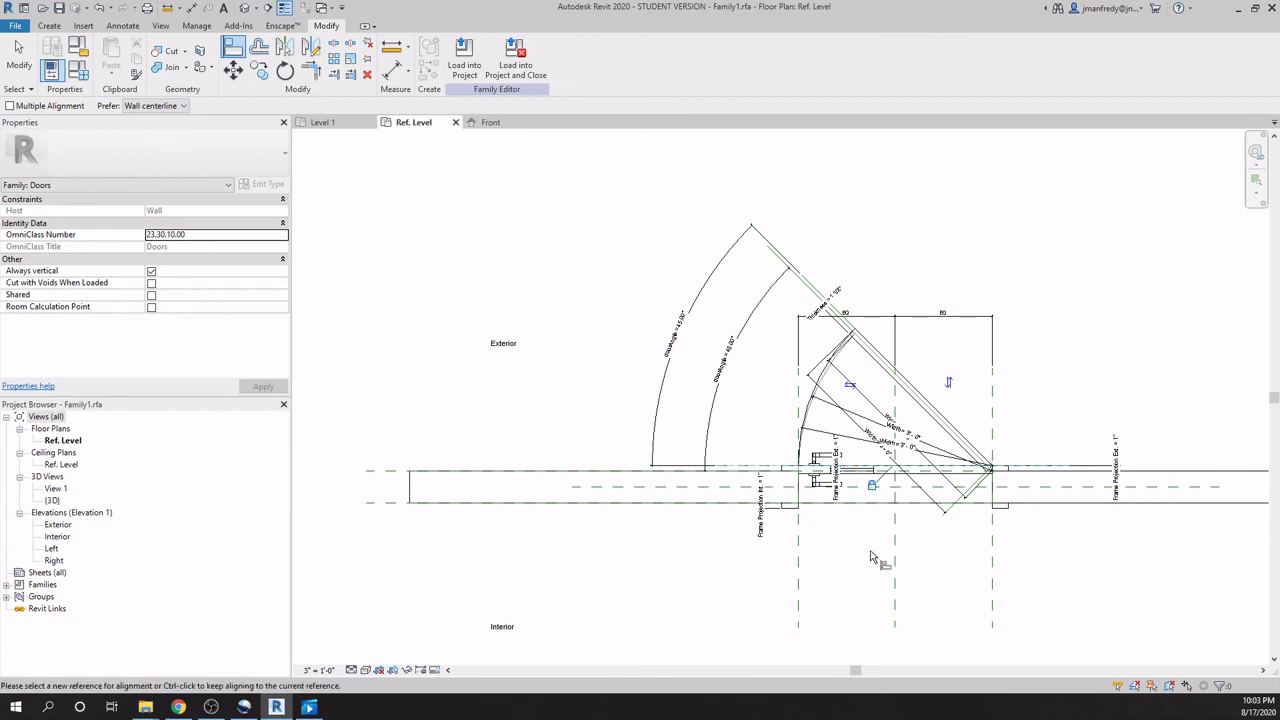
key("Escape")
key("Escape")
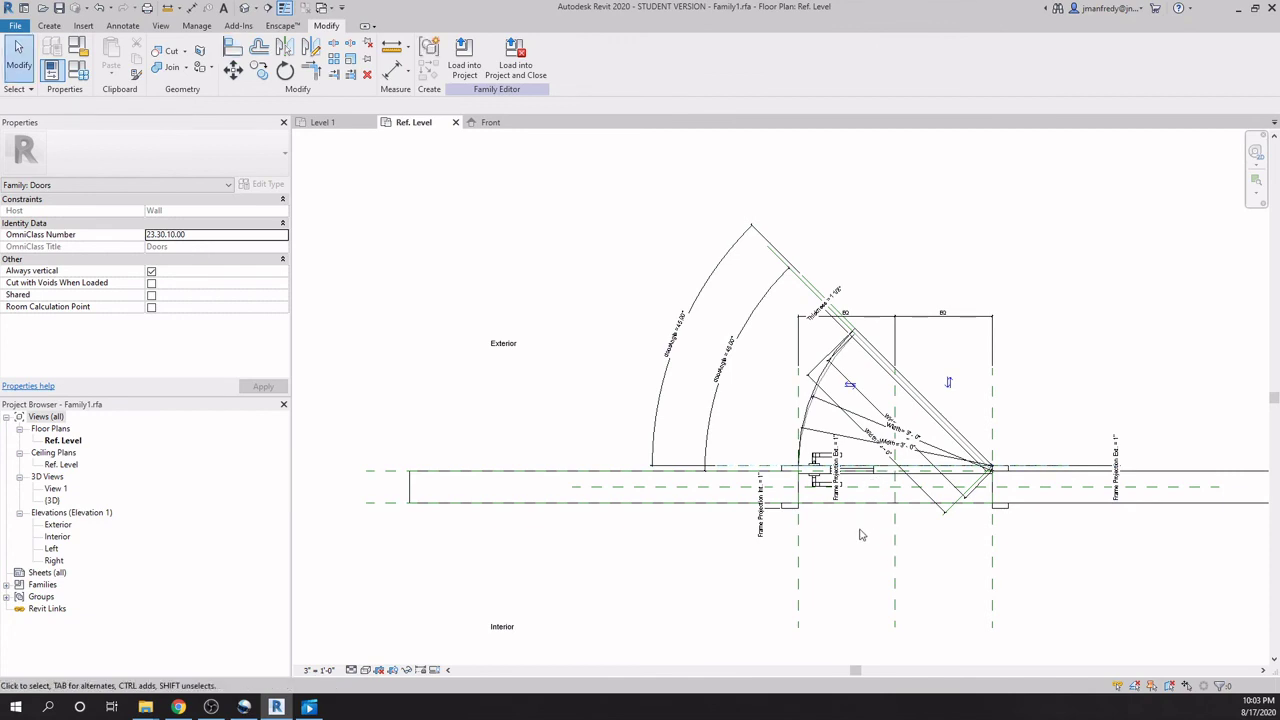
Set the nested panel's visibility to exclude Plan/RCP and Left/Right, keeping Front/Back and the Coarse, Medium and Fine detail levels on.
scroll(860, 540, "up", 1)
middle_click_drag(860, 540, 820, 517)
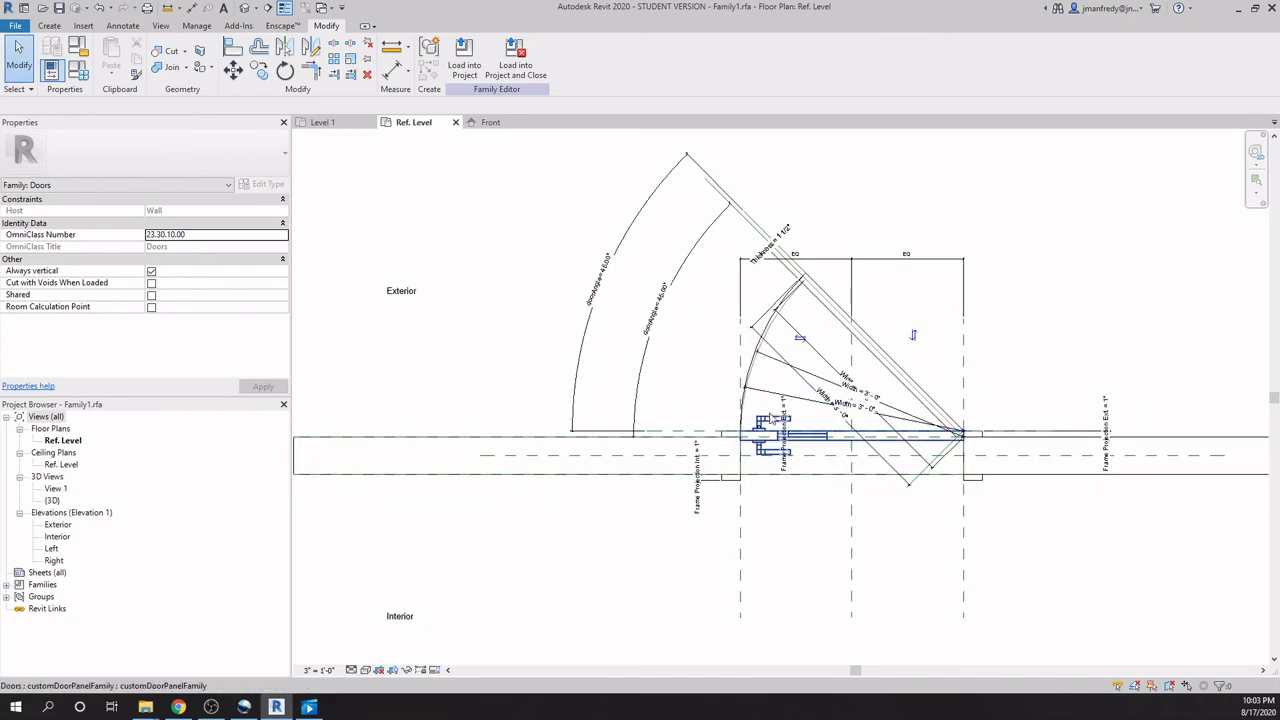
left_click(771, 426)
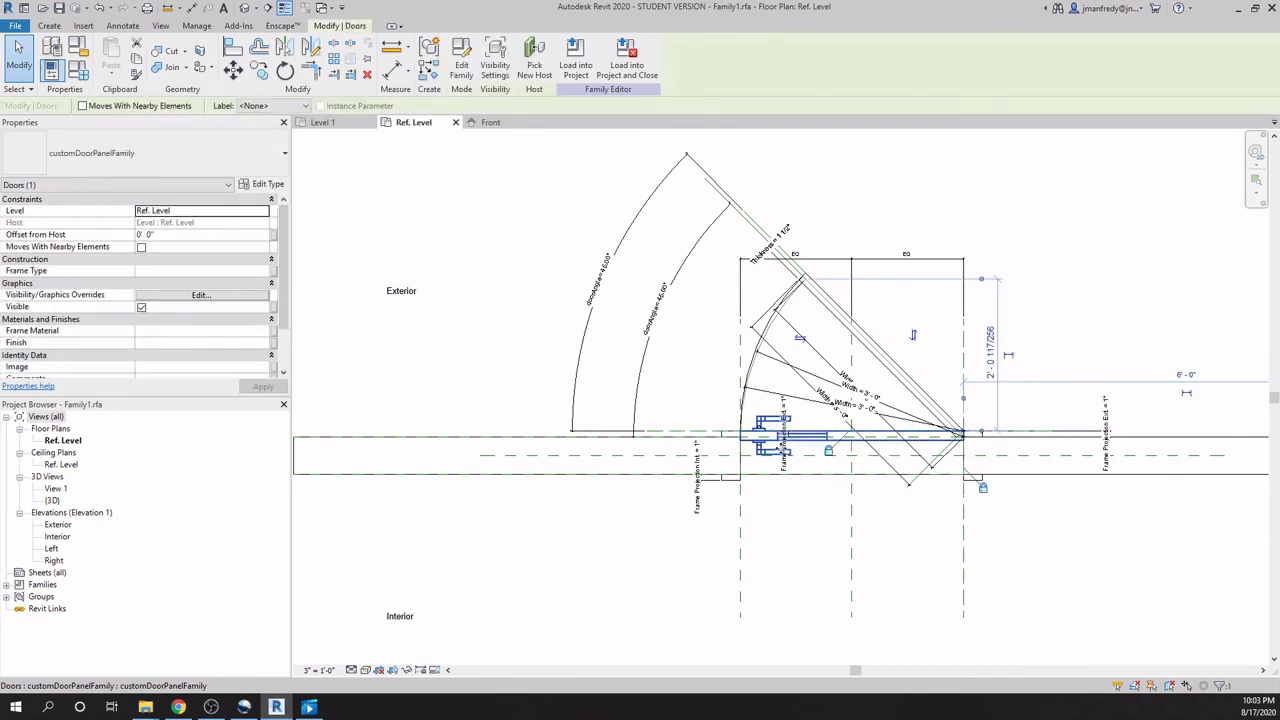
left_click(810, 523)
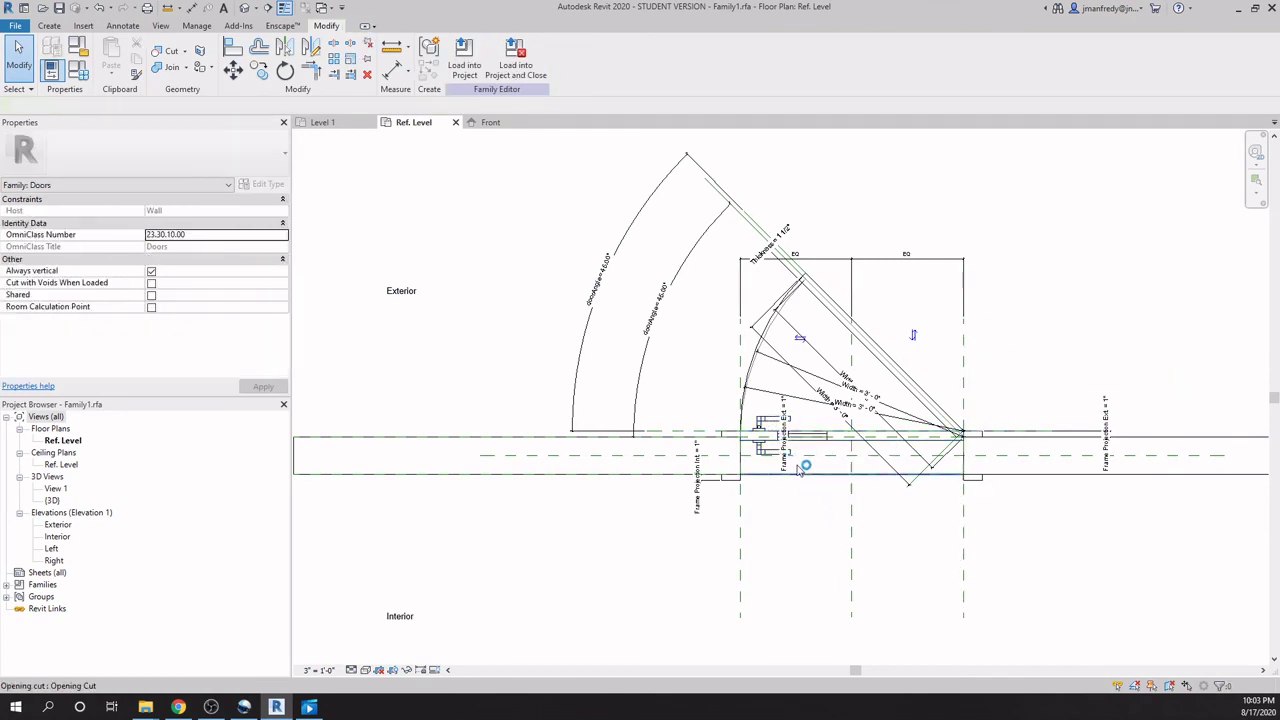
left_click(771, 426)
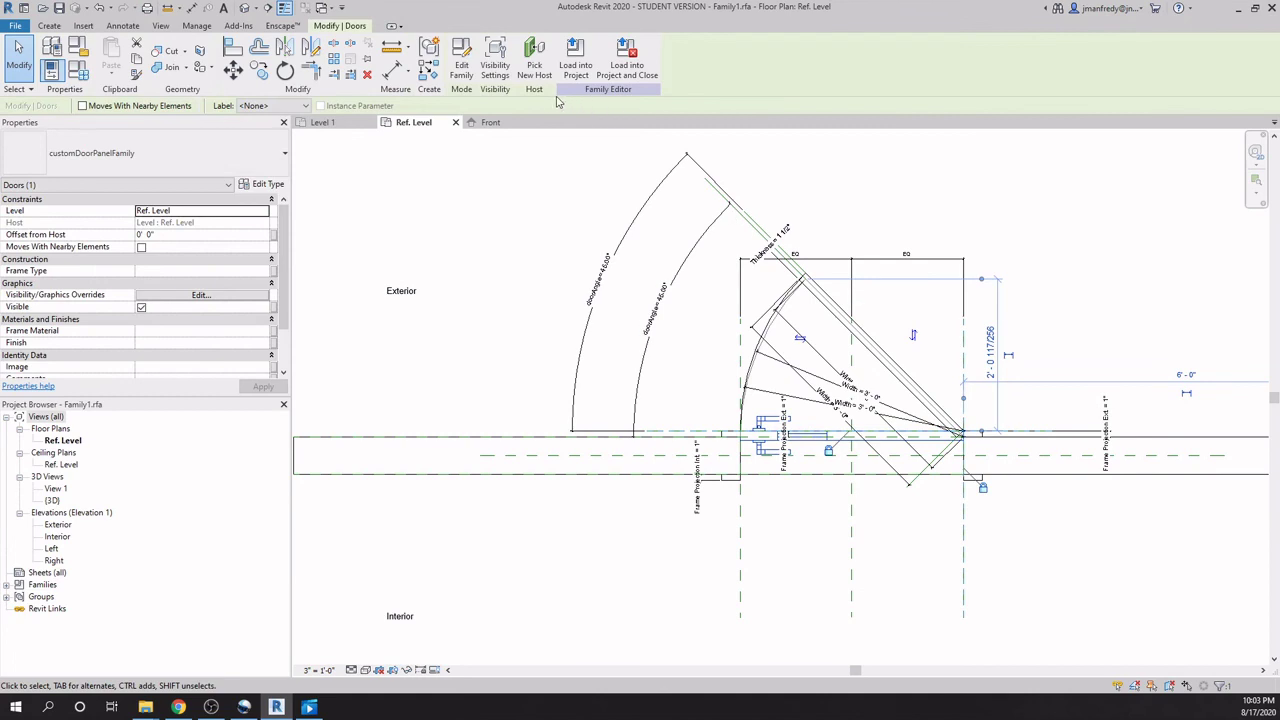
left_click(495, 68)
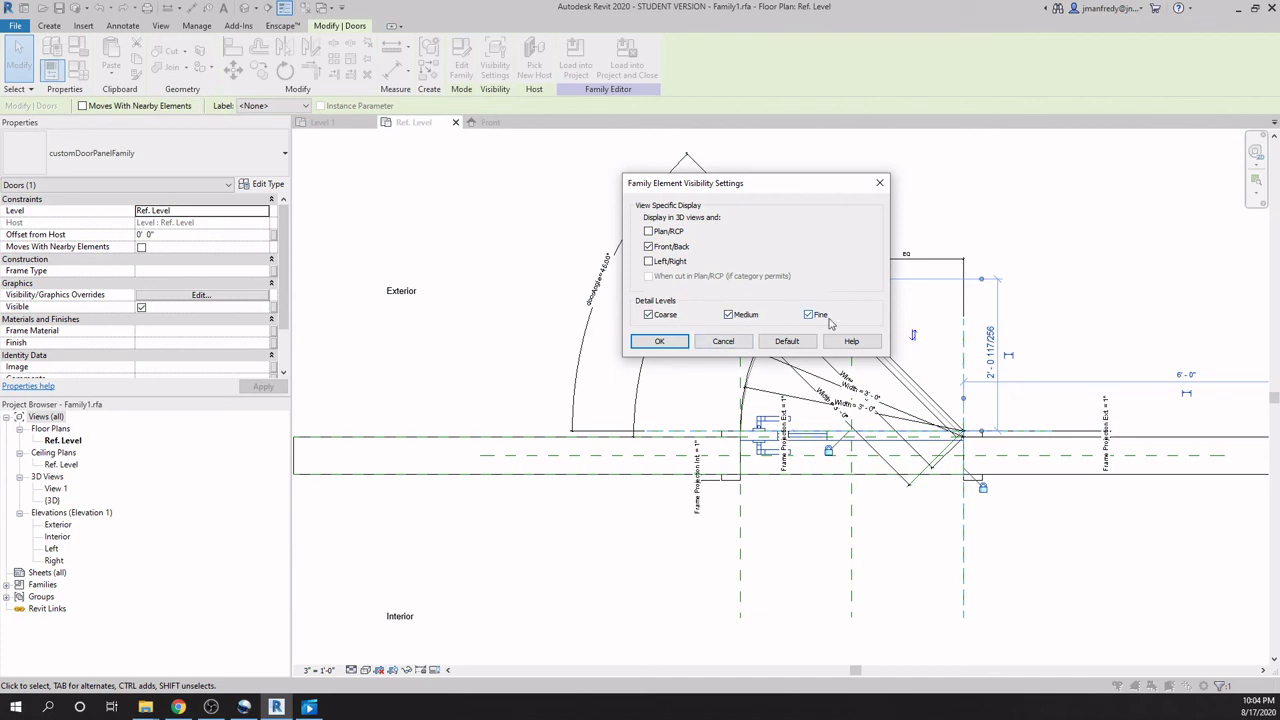
left_click(666, 342)
Load the door family into Project1.rvt, overwriting the existing version.
left_click(575, 62)
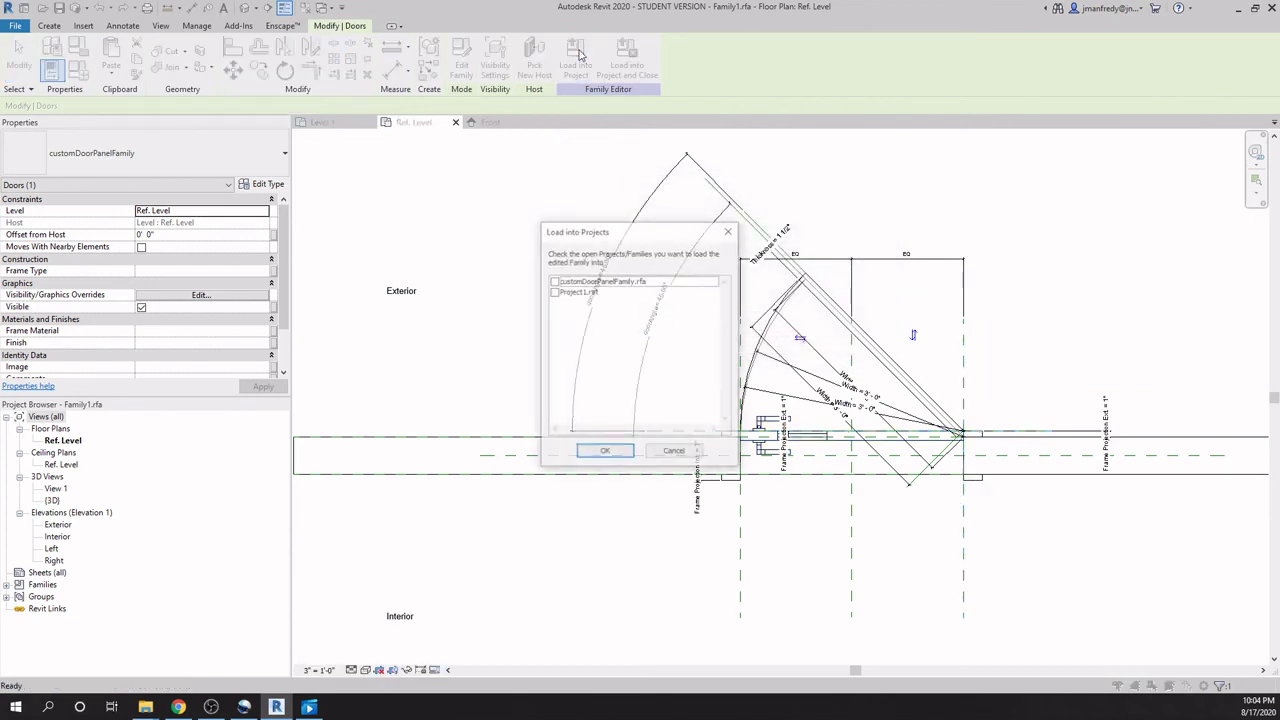
left_click(554, 292)
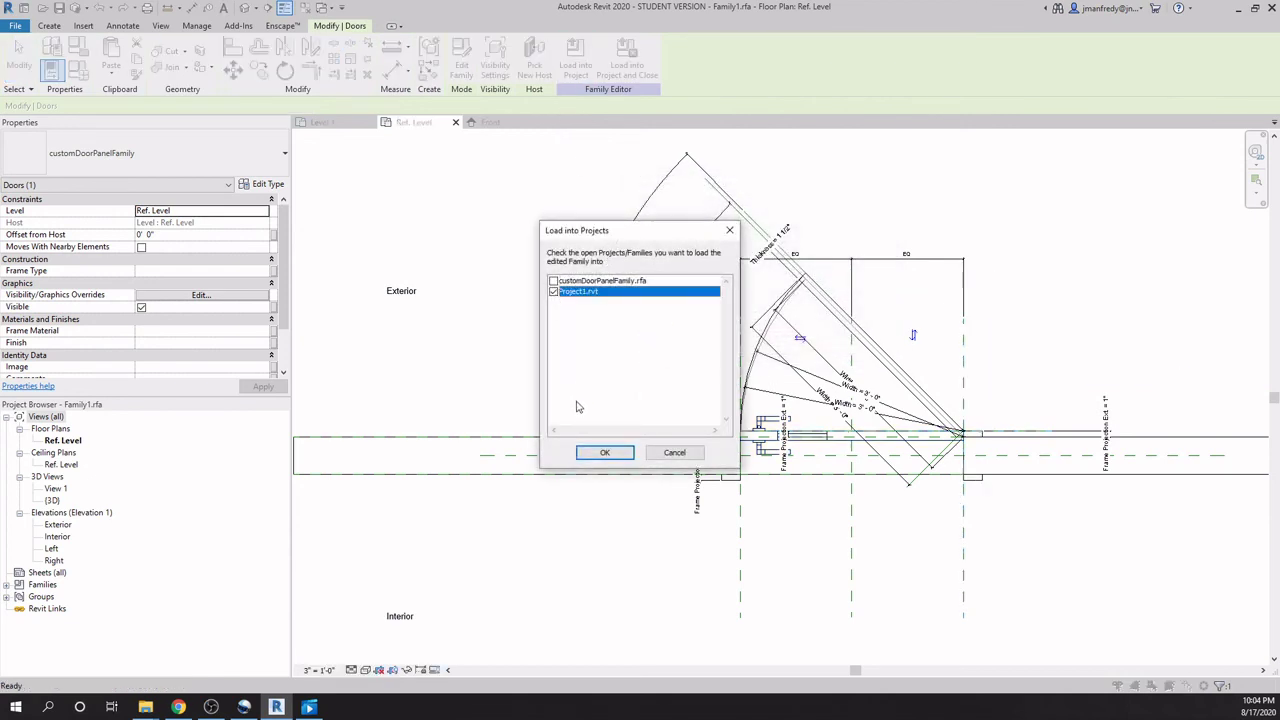
left_click(605, 453)
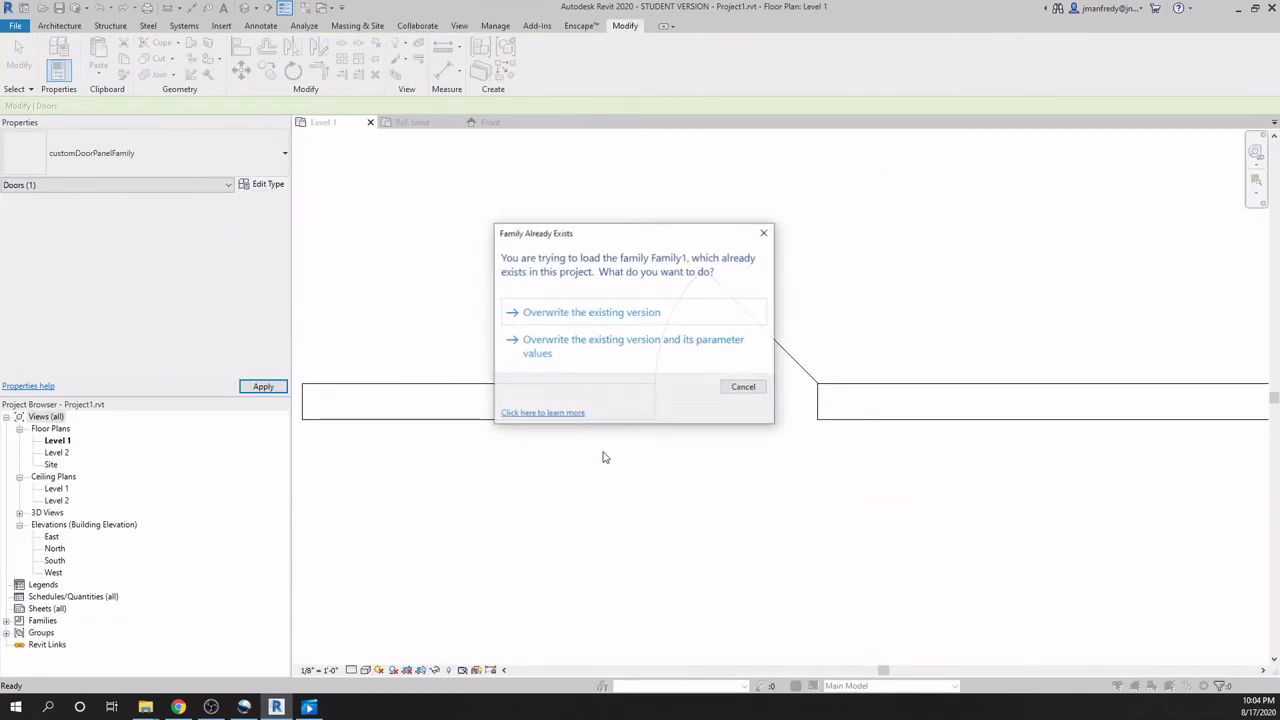
left_click(592, 312)
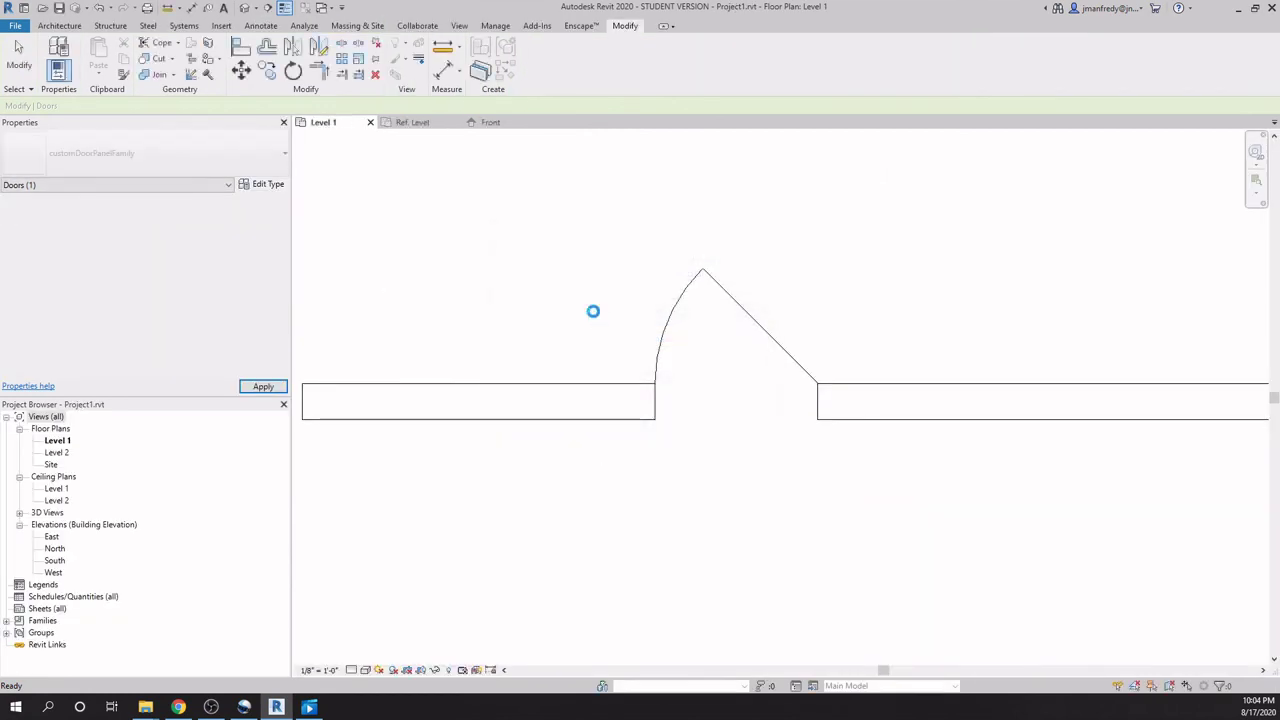
Create a rectangular Generic - 12" floor of about 195 square feet on Level 1, extending on both sides of the wall around the door.
left_click(722, 405)
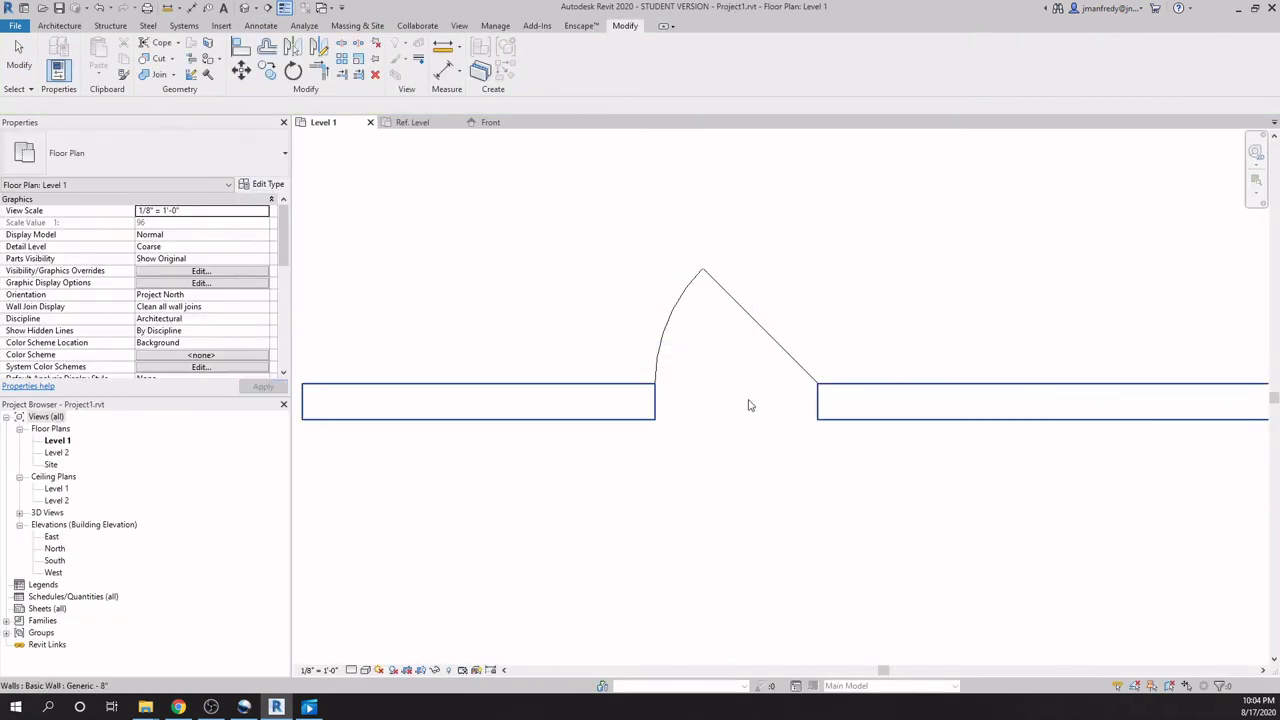
middle_click_drag(749, 403, 784, 368)
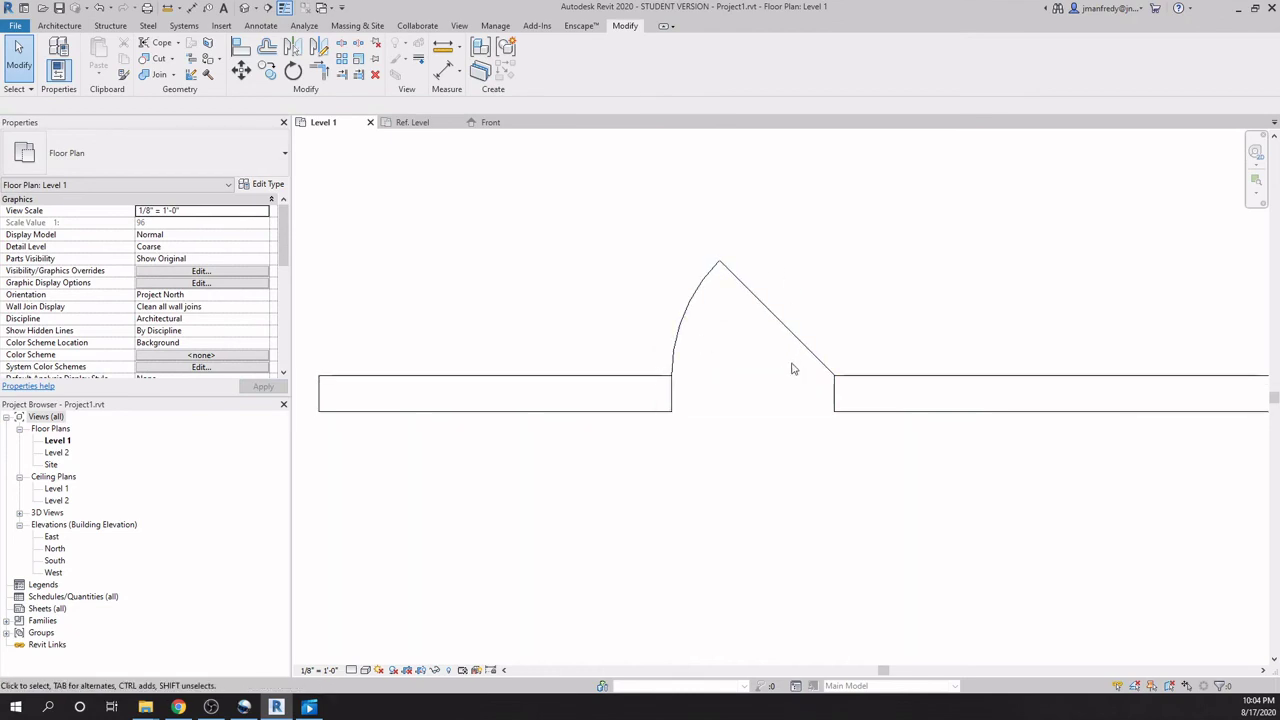
scroll(830, 368, "down", 3)
left_click(70, 28)
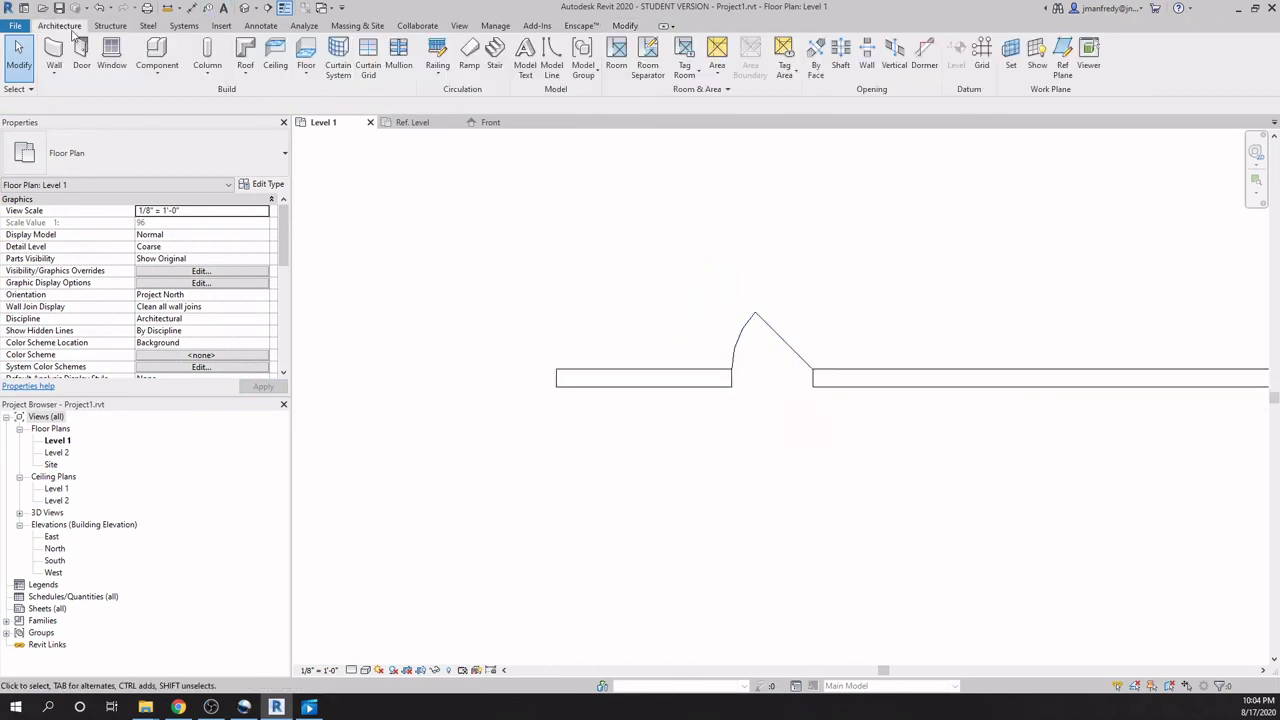
left_click(306, 72)
left_click(342, 94)
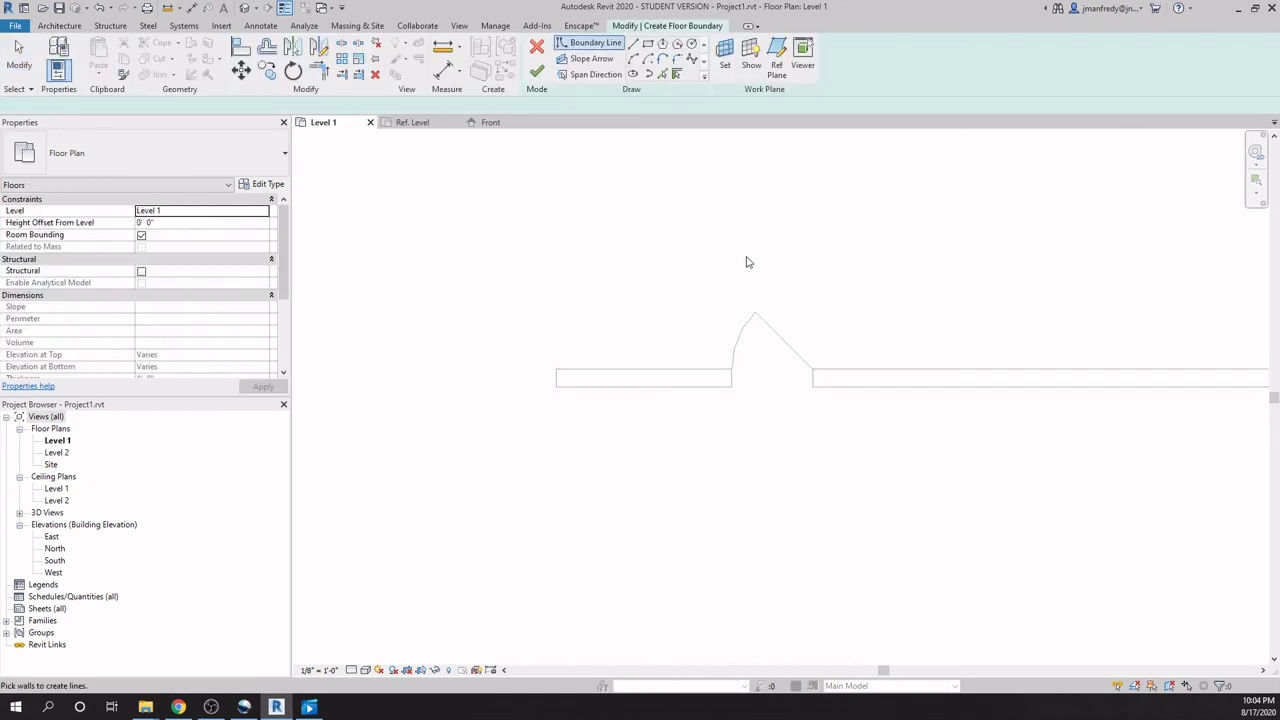
left_click(648, 44)
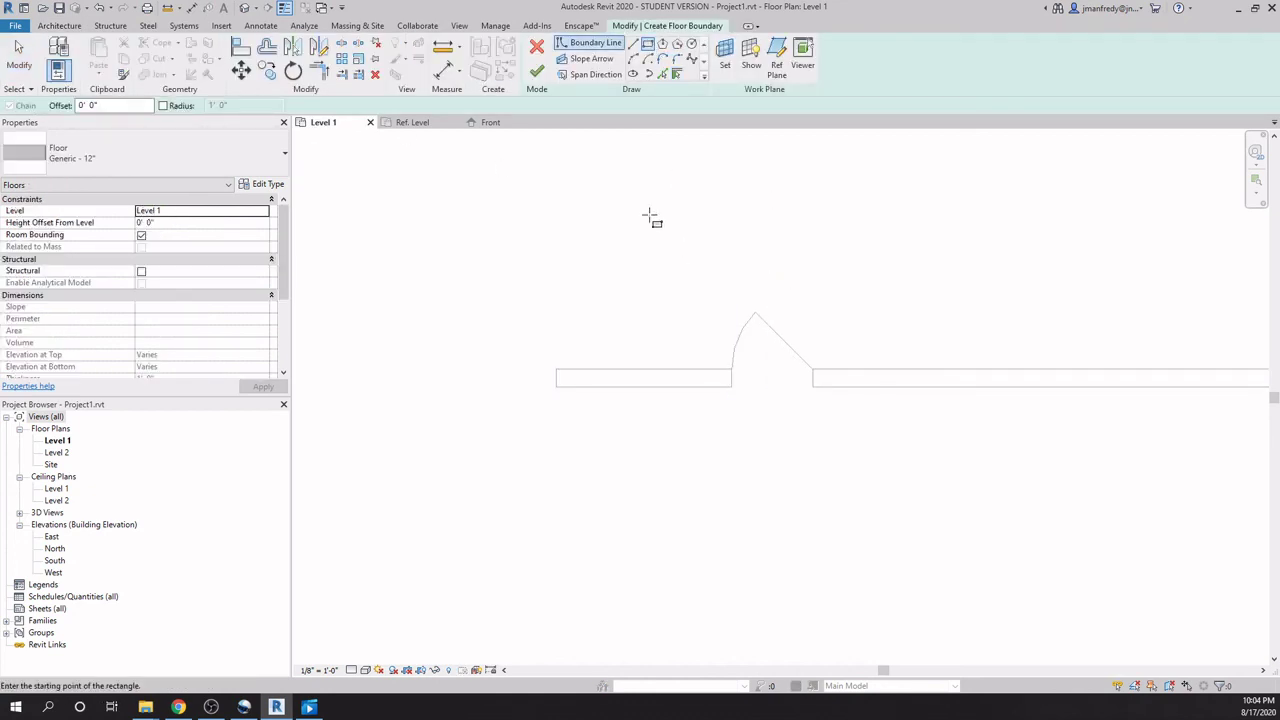
left_click(590, 168)
left_click(965, 544)
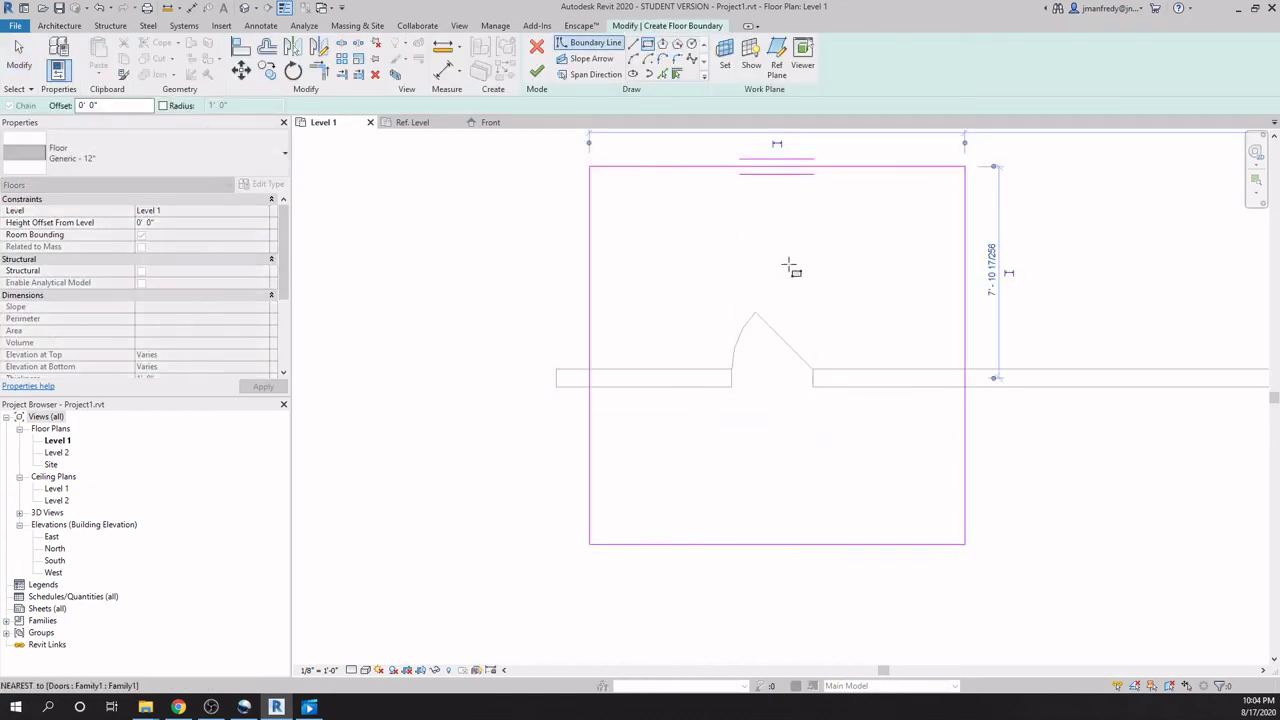
left_click(537, 71)
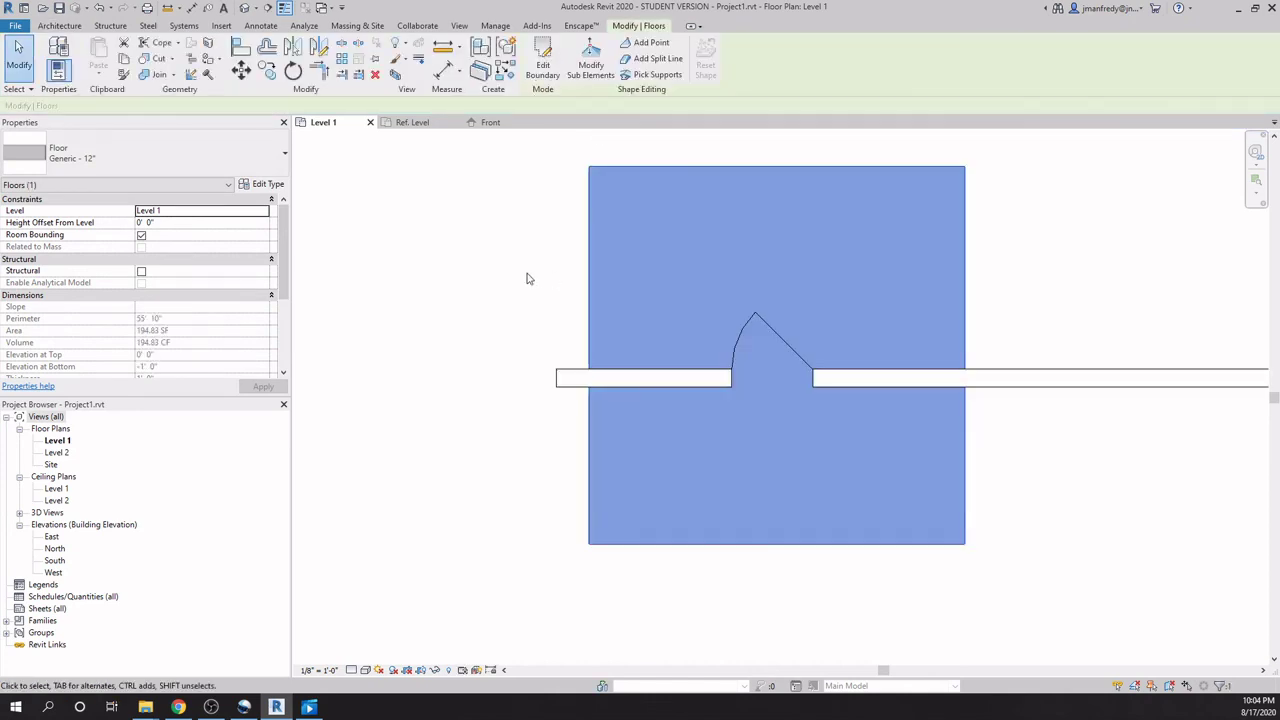
Change the type of the floor around the door to Wood Joist 10" - Wood Finish.
left_click(578, 223)
left_click(589, 223)
left_click(150, 152)
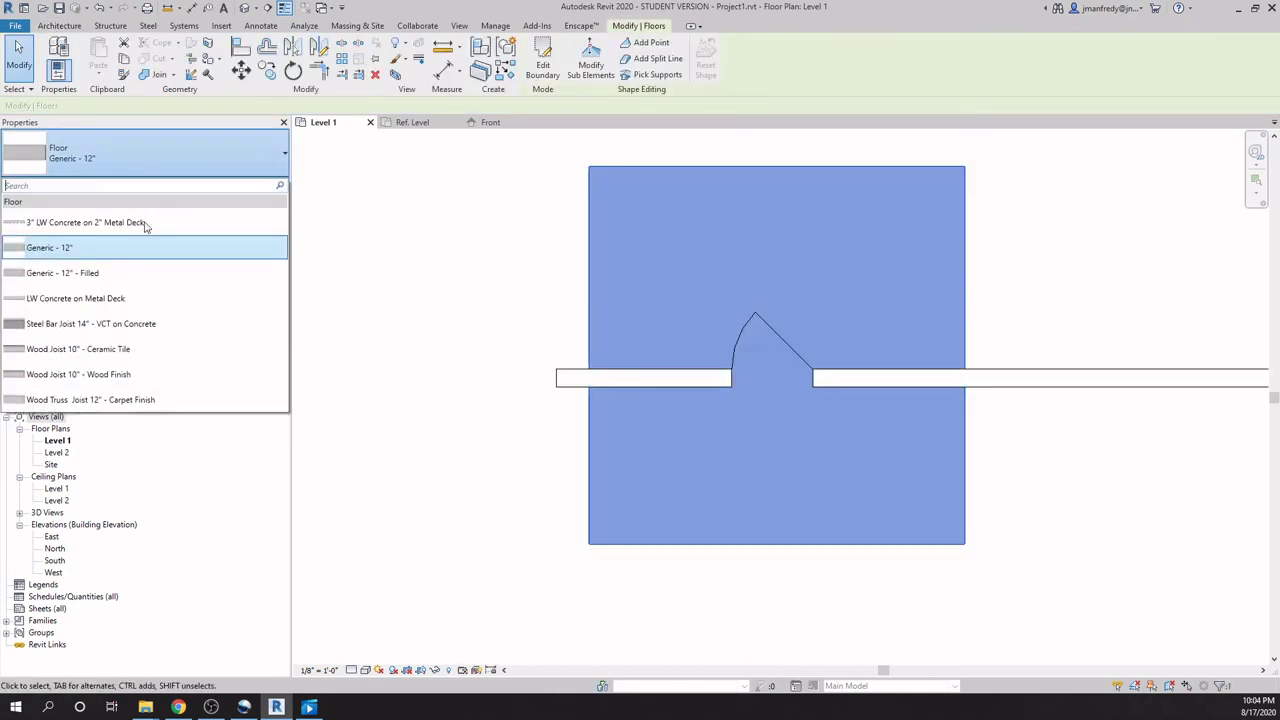
left_click(189, 373)
left_click(526, 314)
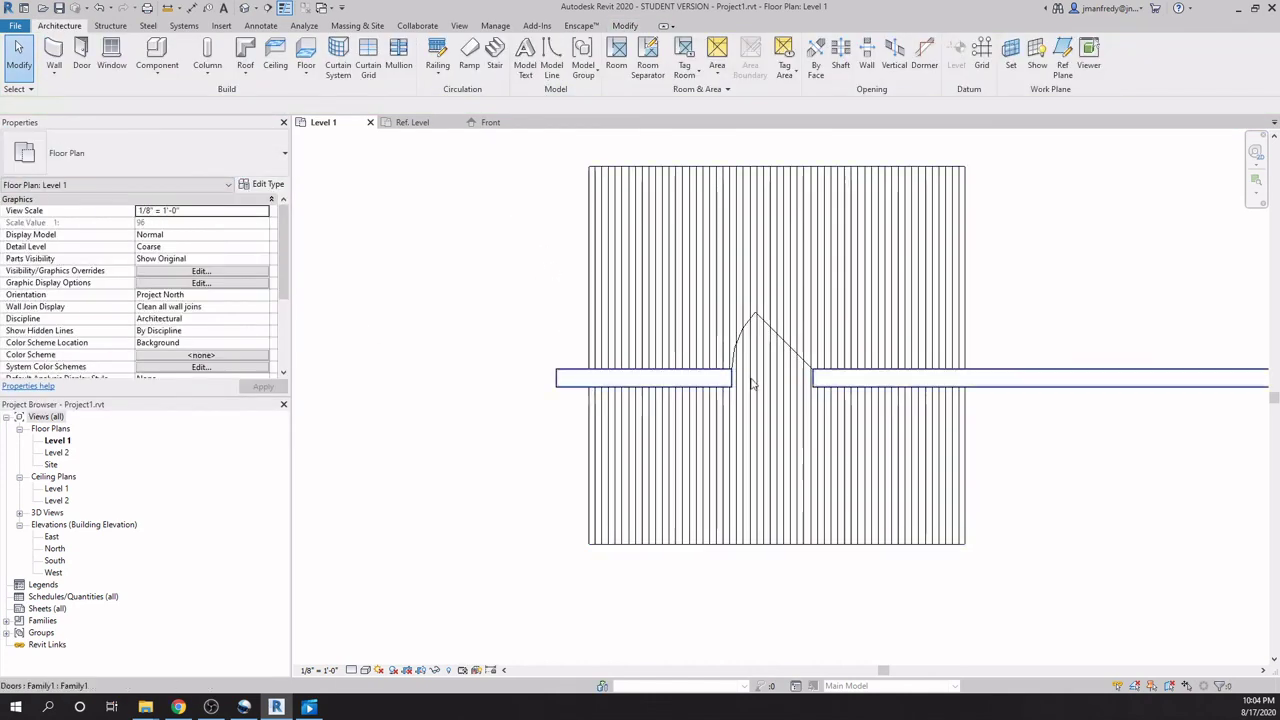
Set the Level 1 plan's detail level to Medium and examine the door symbol against the floor pattern.
scroll(811, 397, "up", 2)
scroll(811, 397, "up", 1)
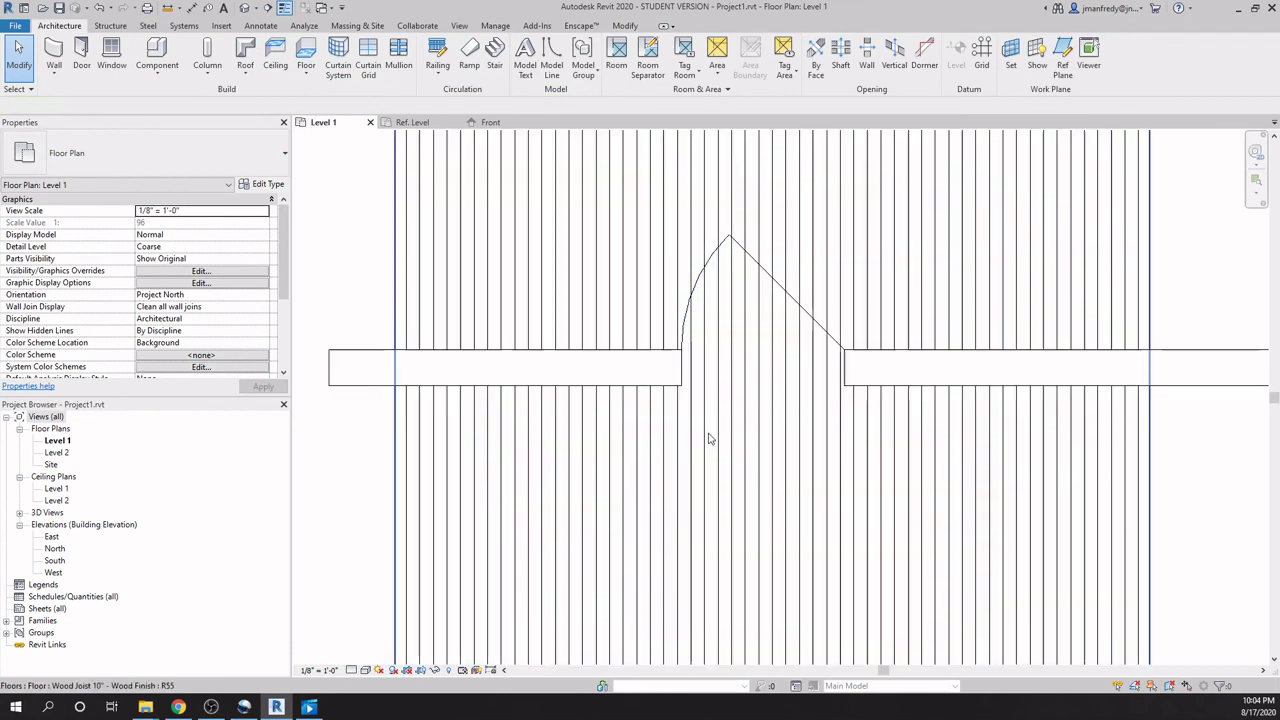
left_click(351, 670)
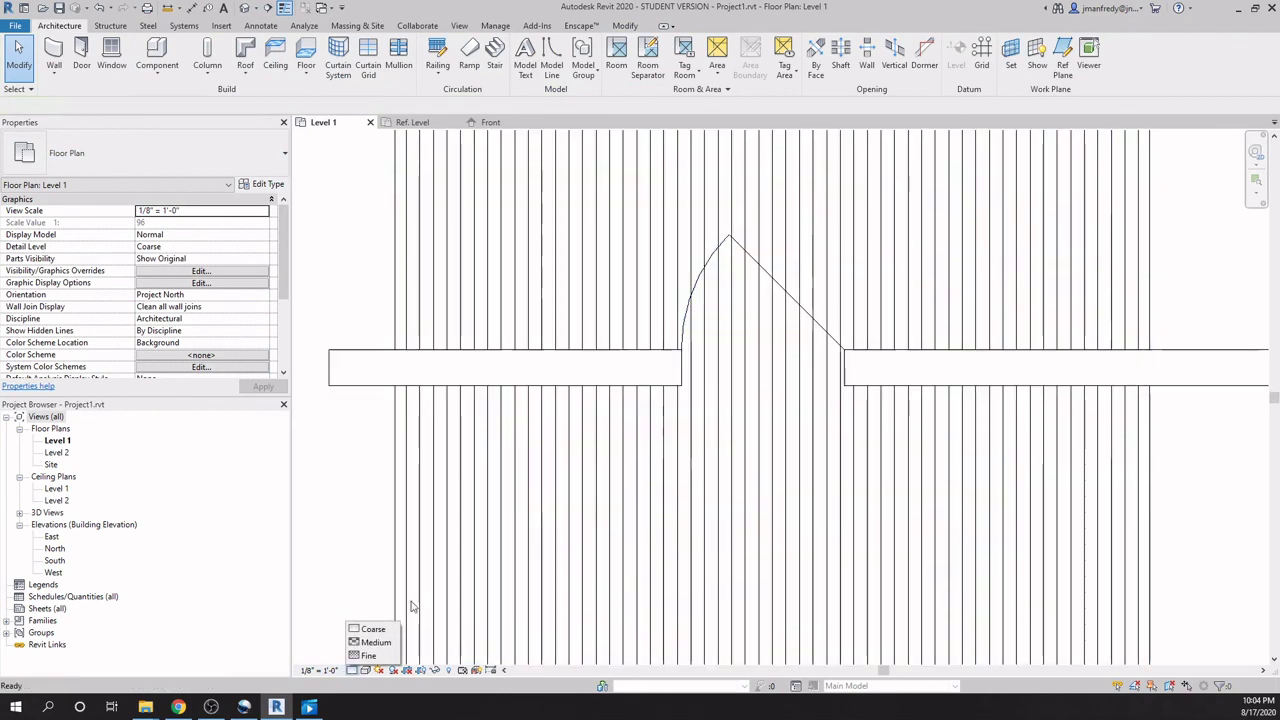
left_click(375, 642)
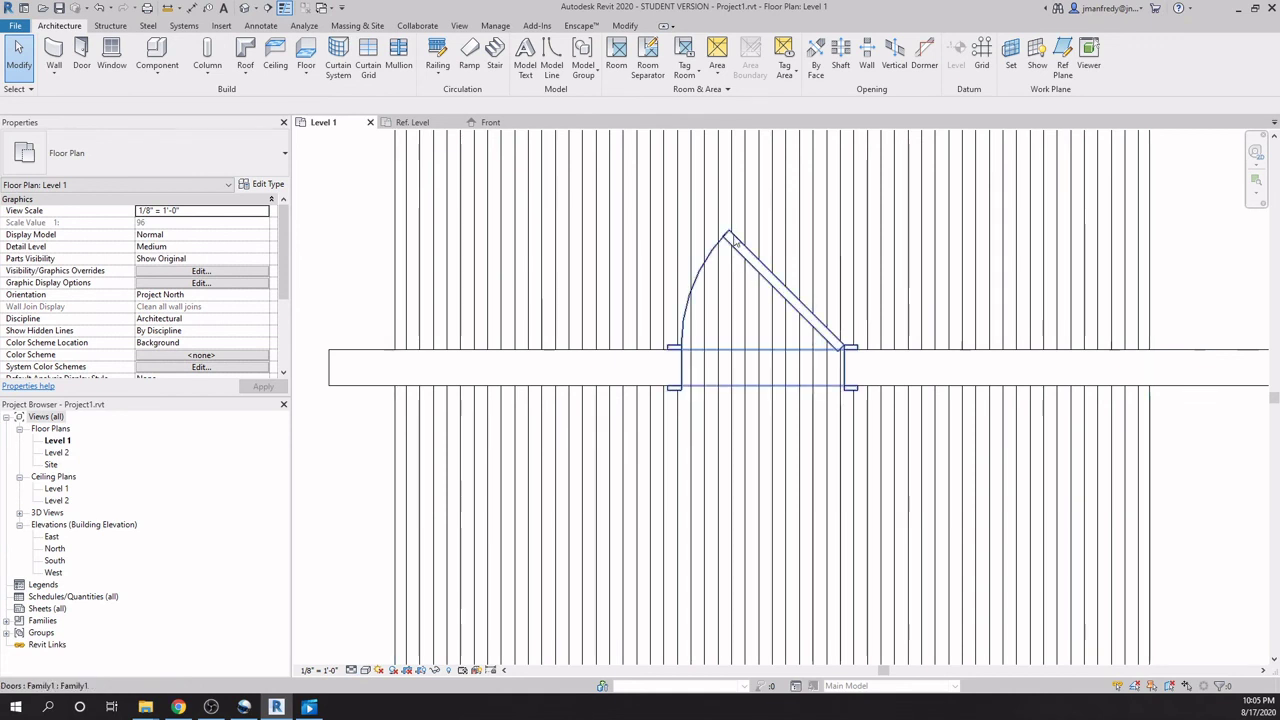
scroll(735, 248, "up", 1)
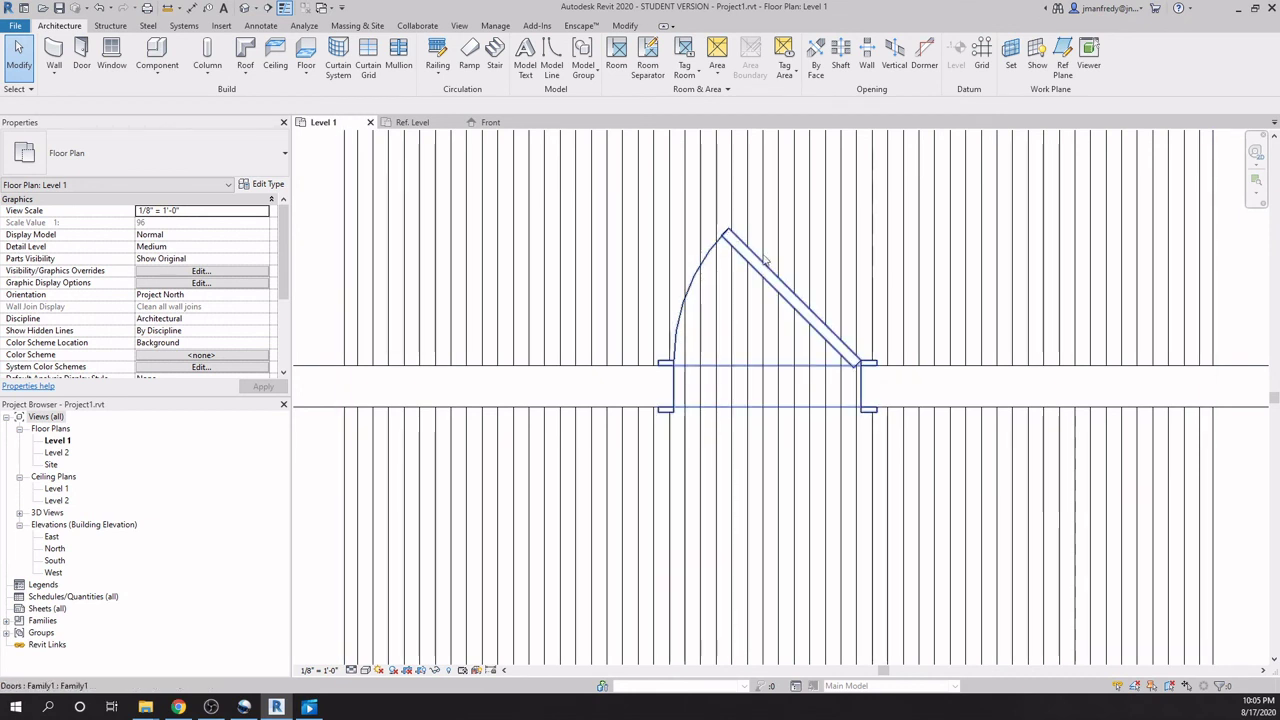
scroll(800, 305, "down", 2)
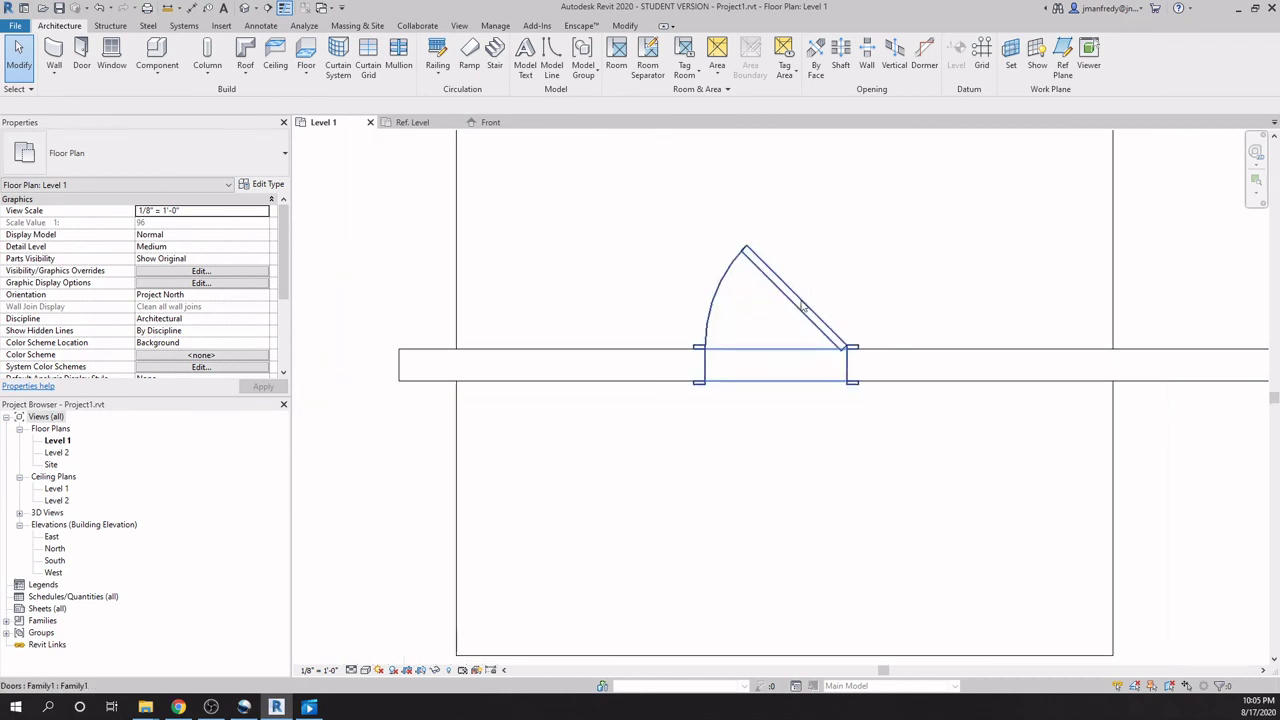
Delete the wood floor around the door and set the Level 1 plan's detail level to Fine.
left_click(463, 450)
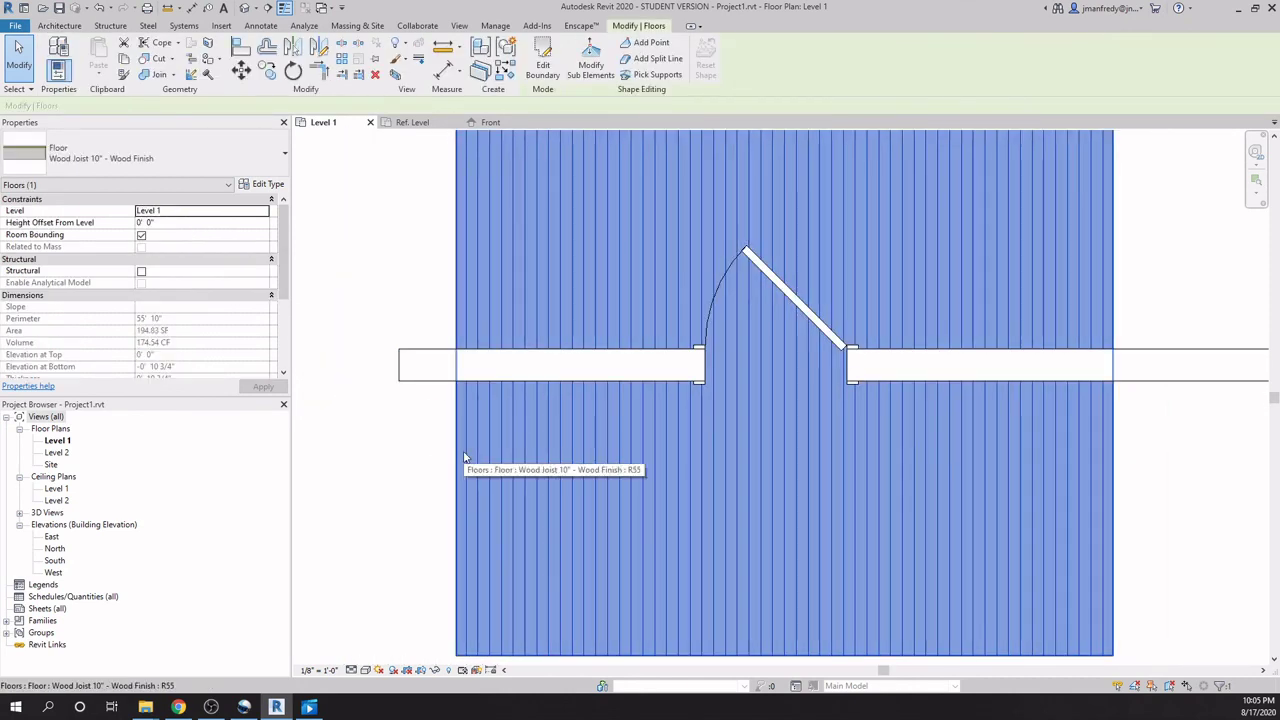
key("Delete")
left_click(351, 669)
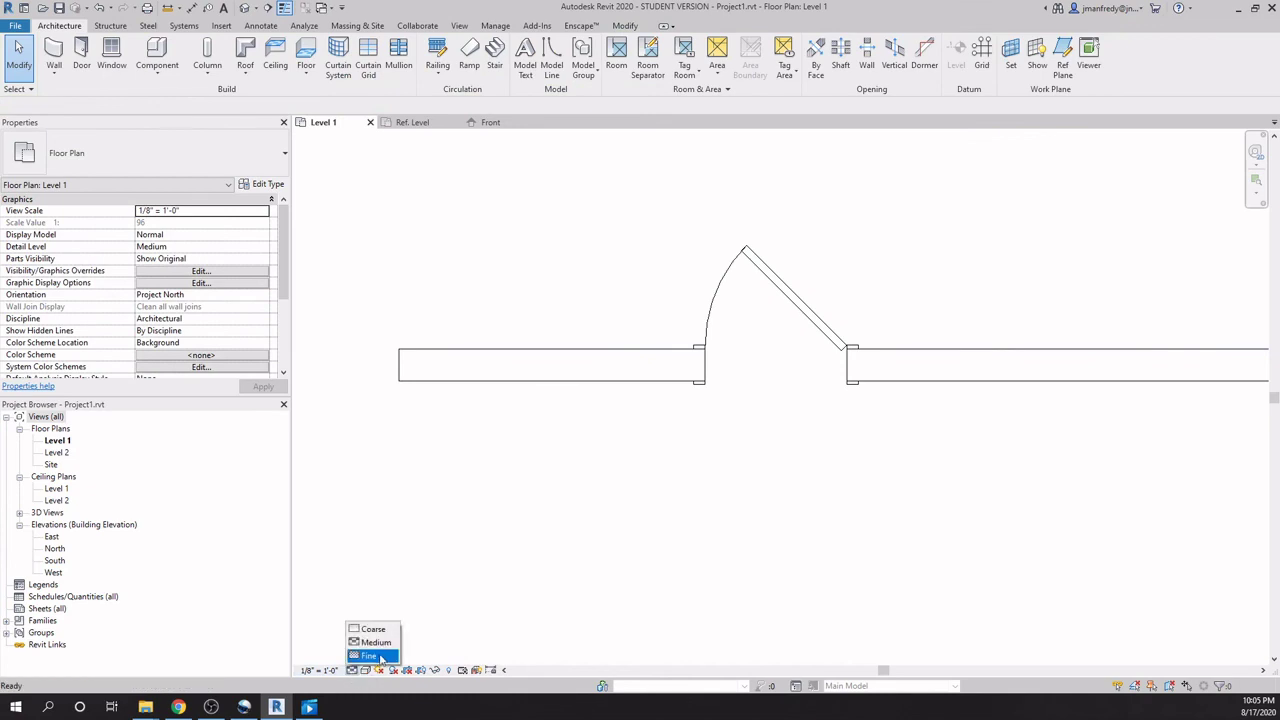
left_click(362, 659)
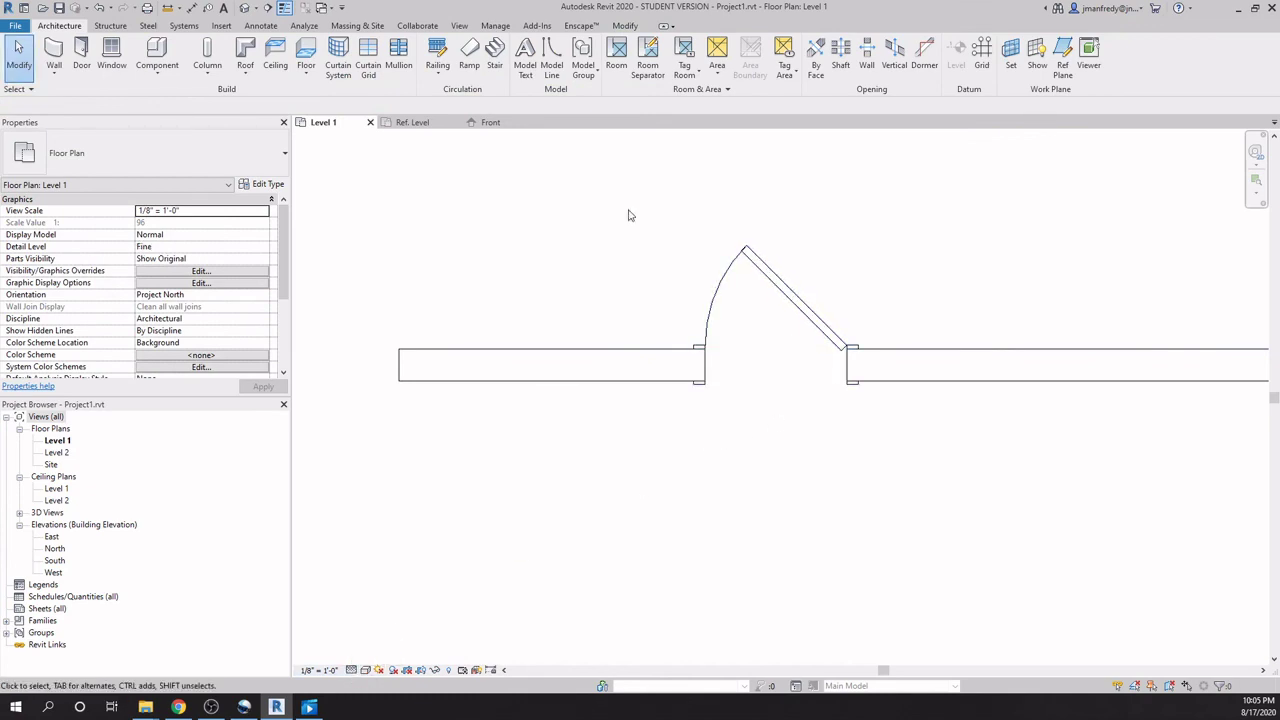
Open the project's default 3D view and examine the door's frame, panel and handle in the wall.
left_click(244, 8)
scroll(668, 343, "up", 6)
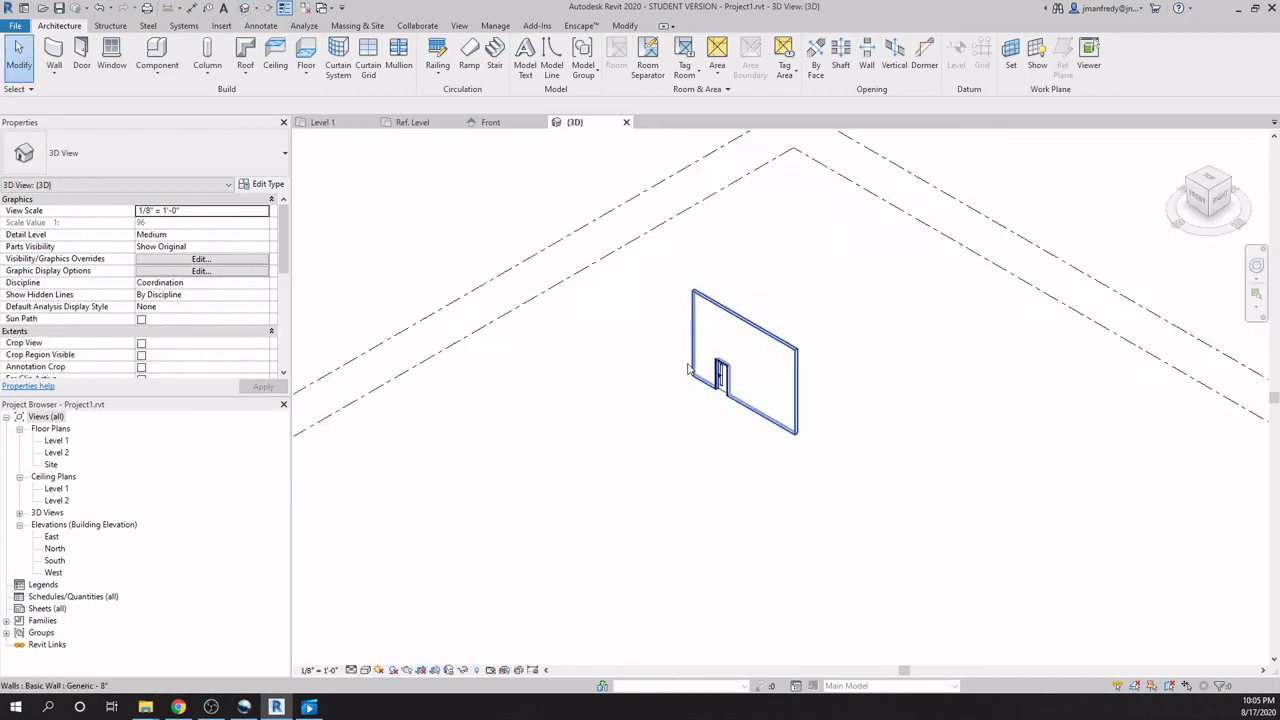
scroll(755, 470, "up", 2)
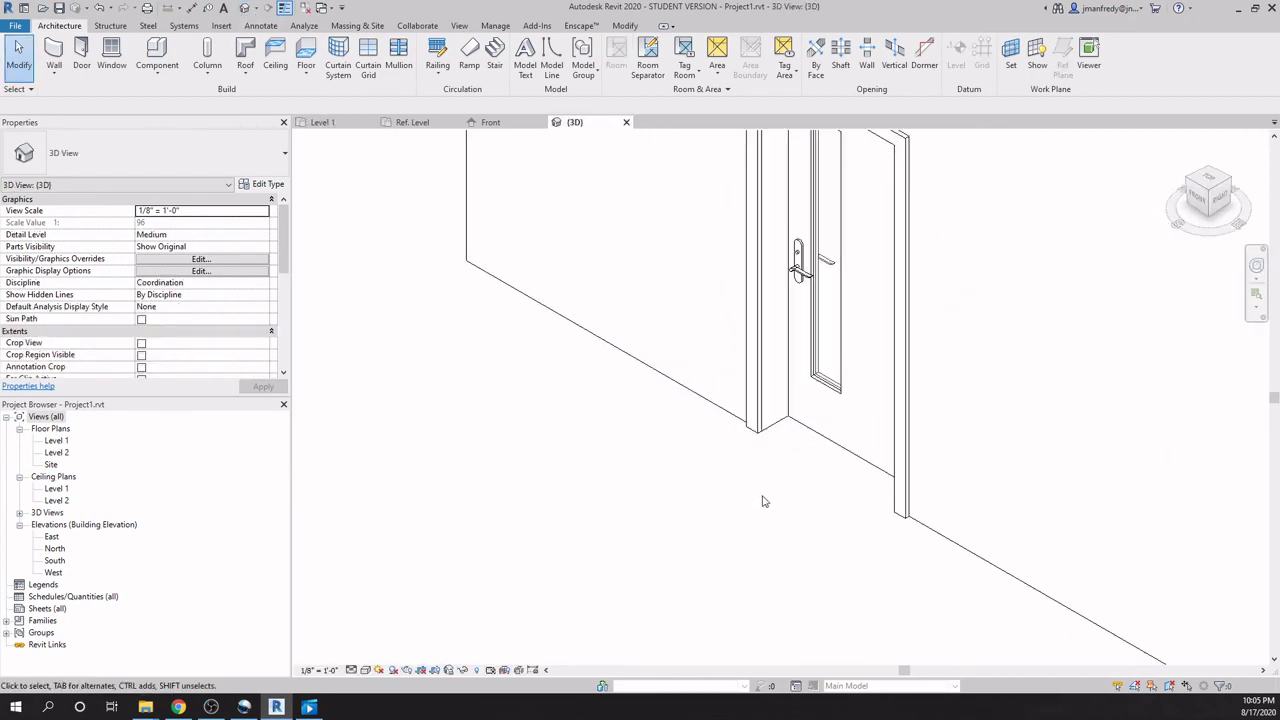
scroll(765, 500, "up", 2)
scroll(762, 535, "down", 2)
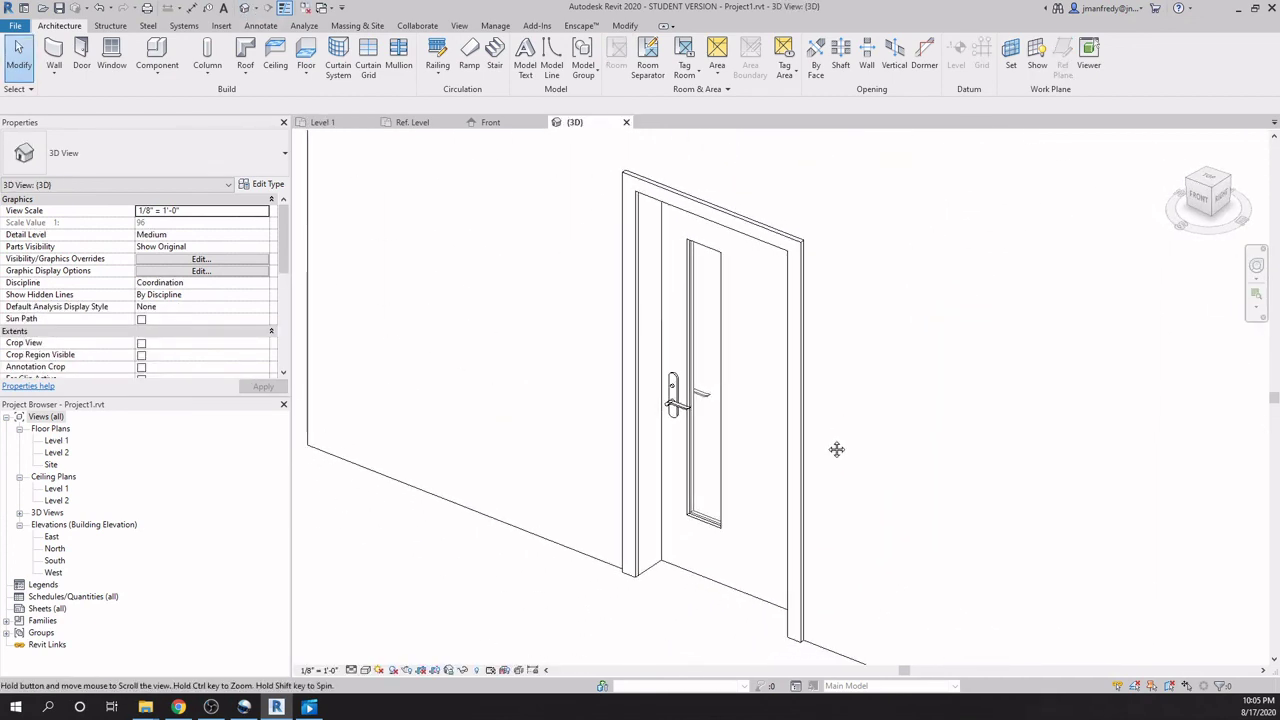
scroll(837, 449, "down", 1)
scroll(835, 388, "down", 1)
middle_click_drag(739, 553, 694, 537)
scroll(714, 529, "up", 1)
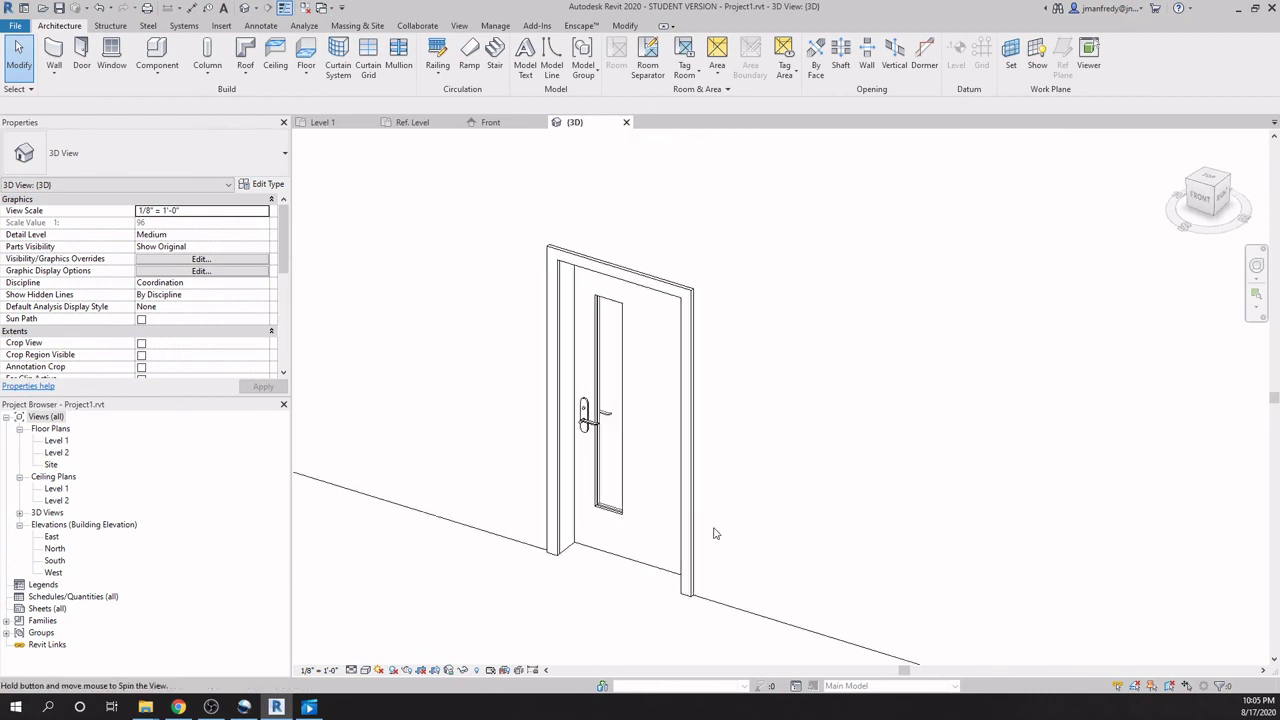
scroll(706, 551, "down", 1)
Set the 3D view's visual style to Shaded and inspect the door from the other side.
left_click(366, 670)
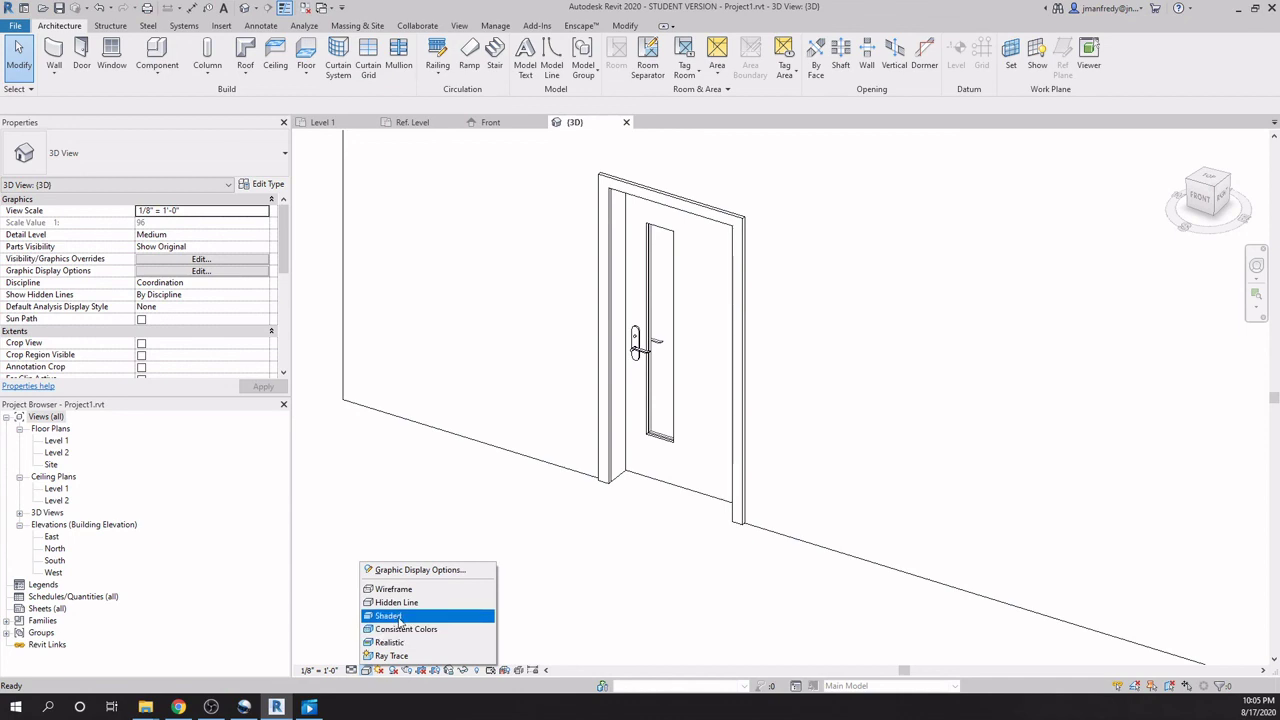
left_click(403, 629)
left_click(604, 487)
middle_click_drag(604, 487, 814, 563, "shift")
left_click(810, 540)
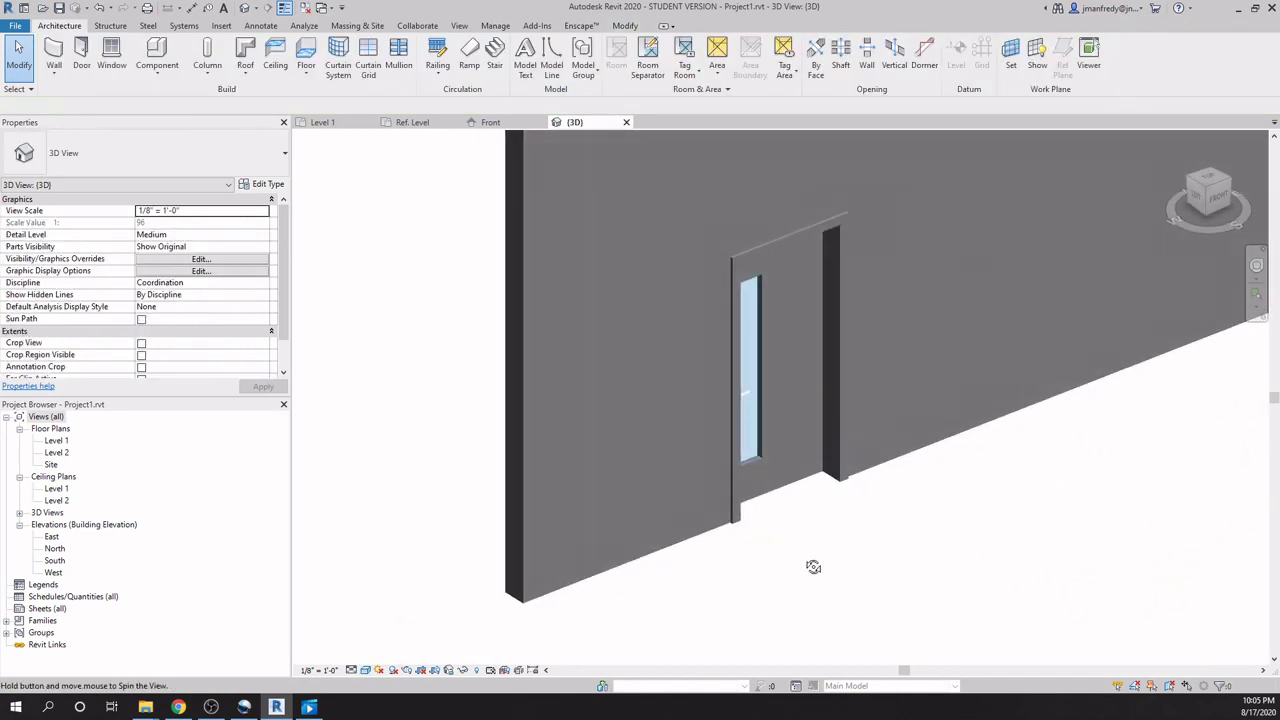
Assign the material Glass, Clear Glazing to the door type's doorFamilyGlassMaterial parameter.
left_click(794, 487)
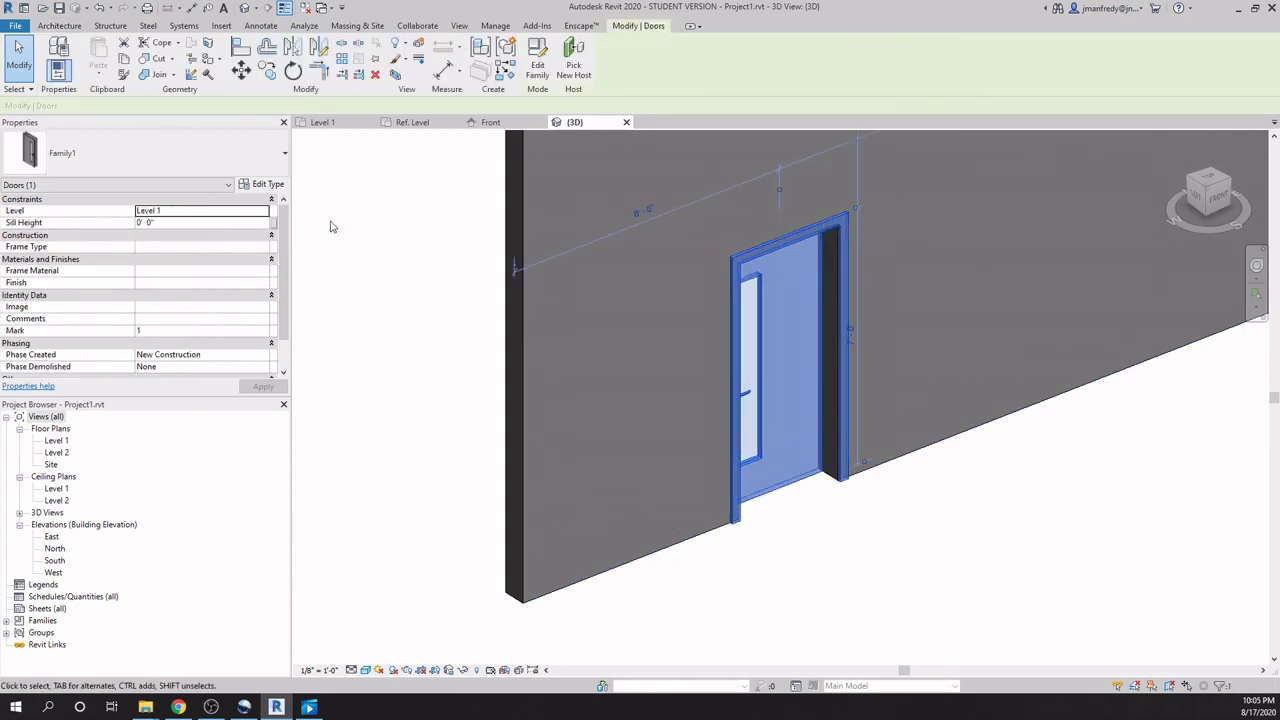
left_click(260, 186)
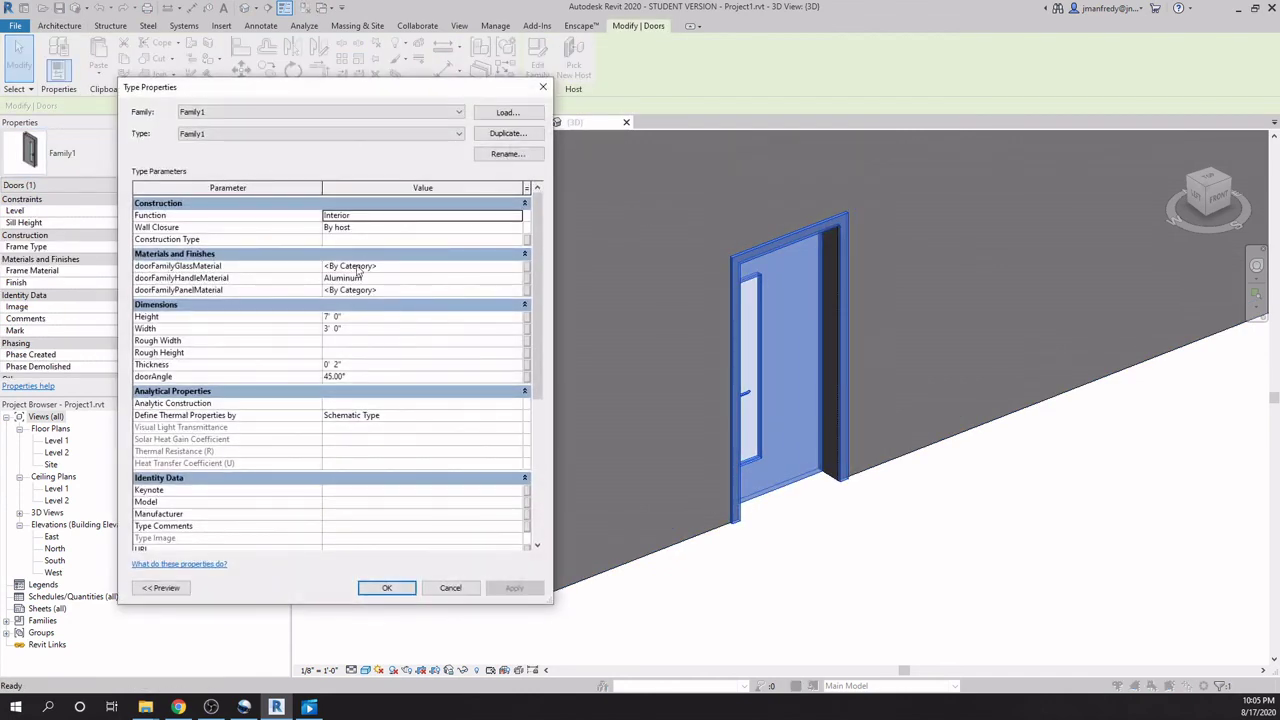
left_click(393, 267)
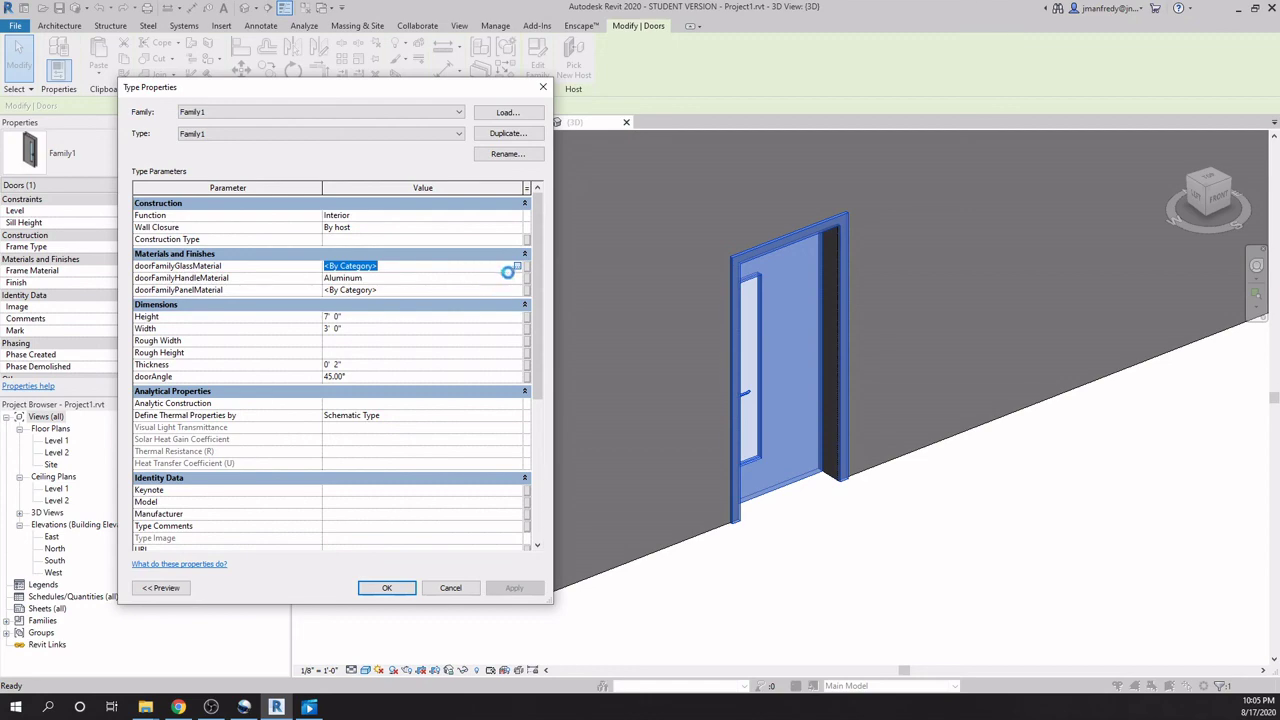
left_click(517, 265)
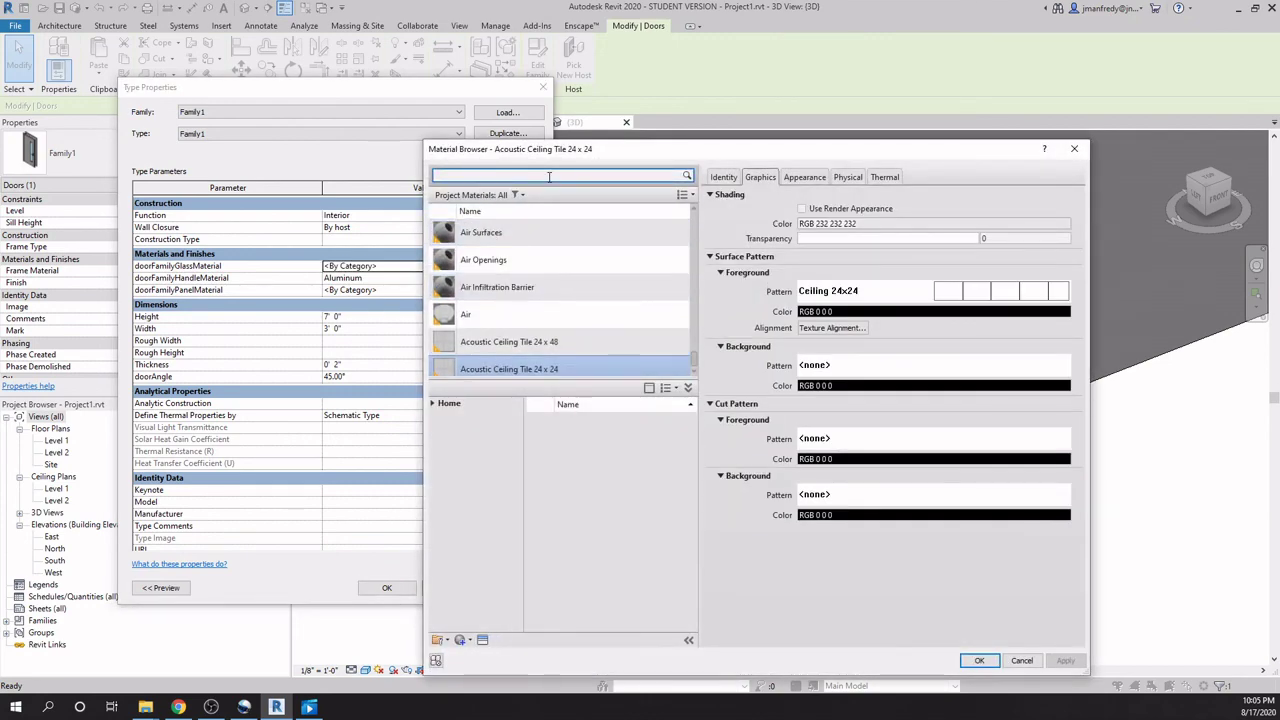
type("glass")
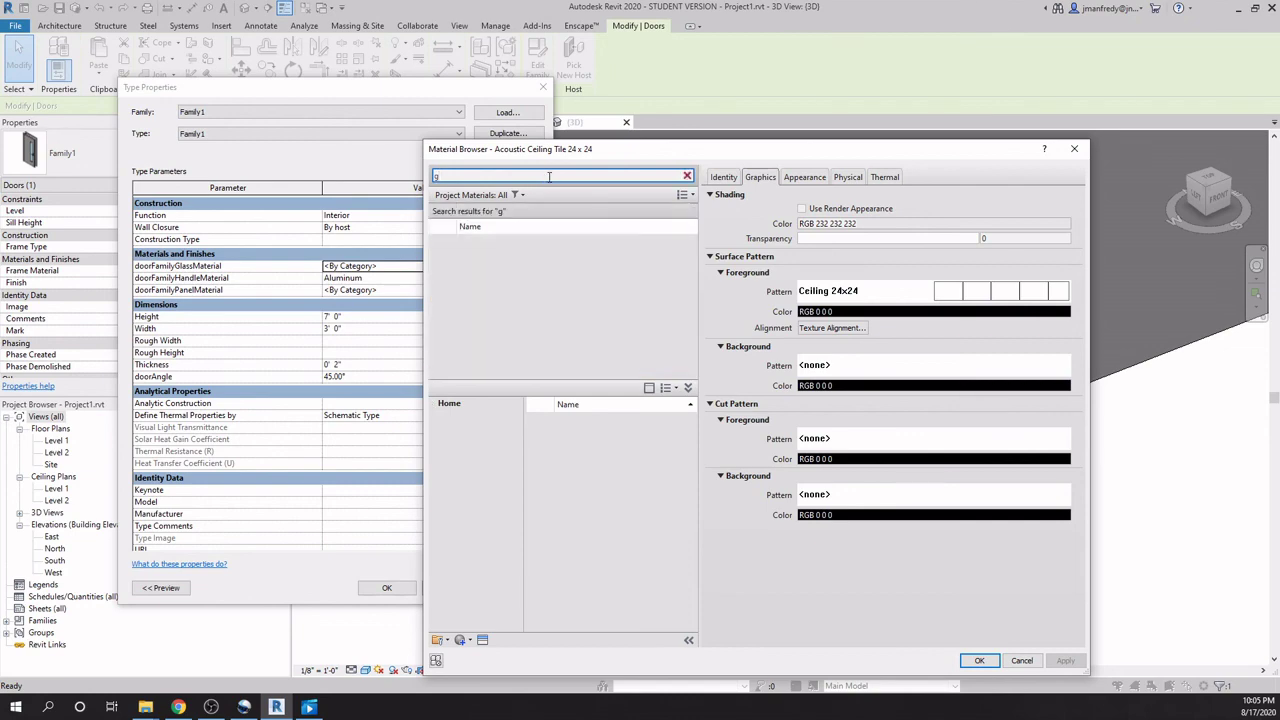
double_click(510, 287)
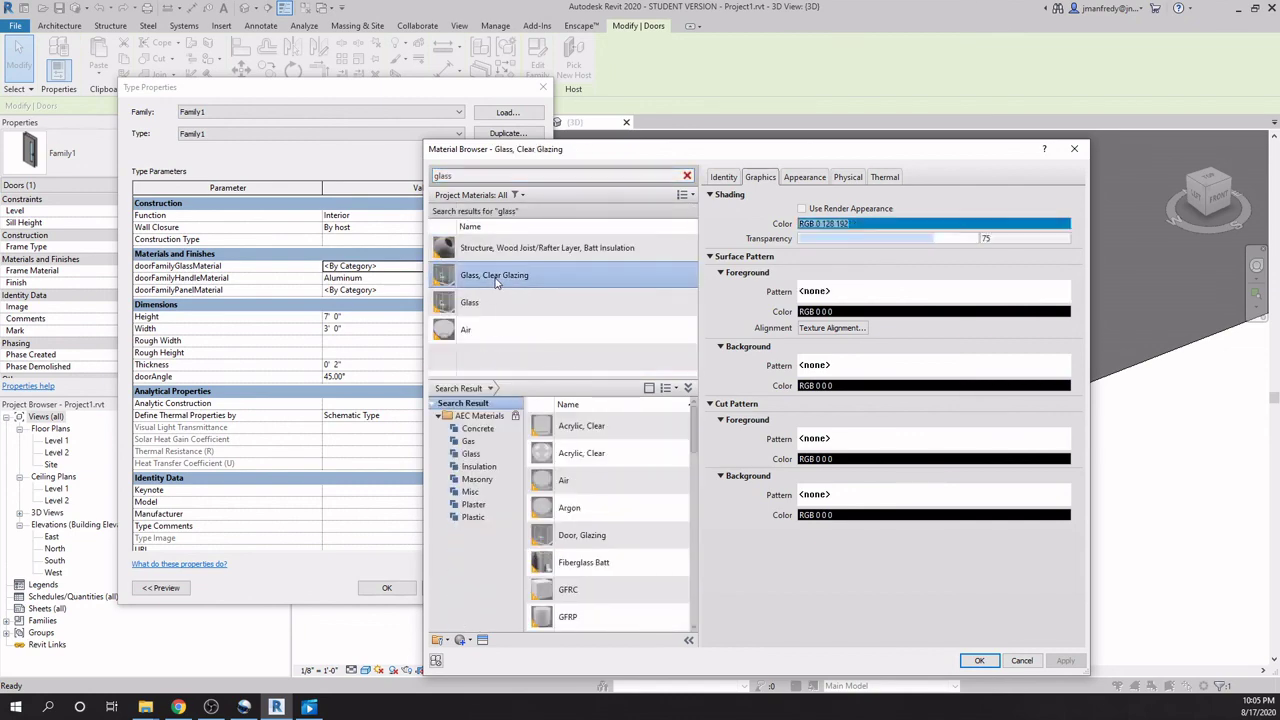
Assign the Cherry material to the door type's doorFamilyPanelMaterial parameter and apply the type changes.
left_click(487, 289)
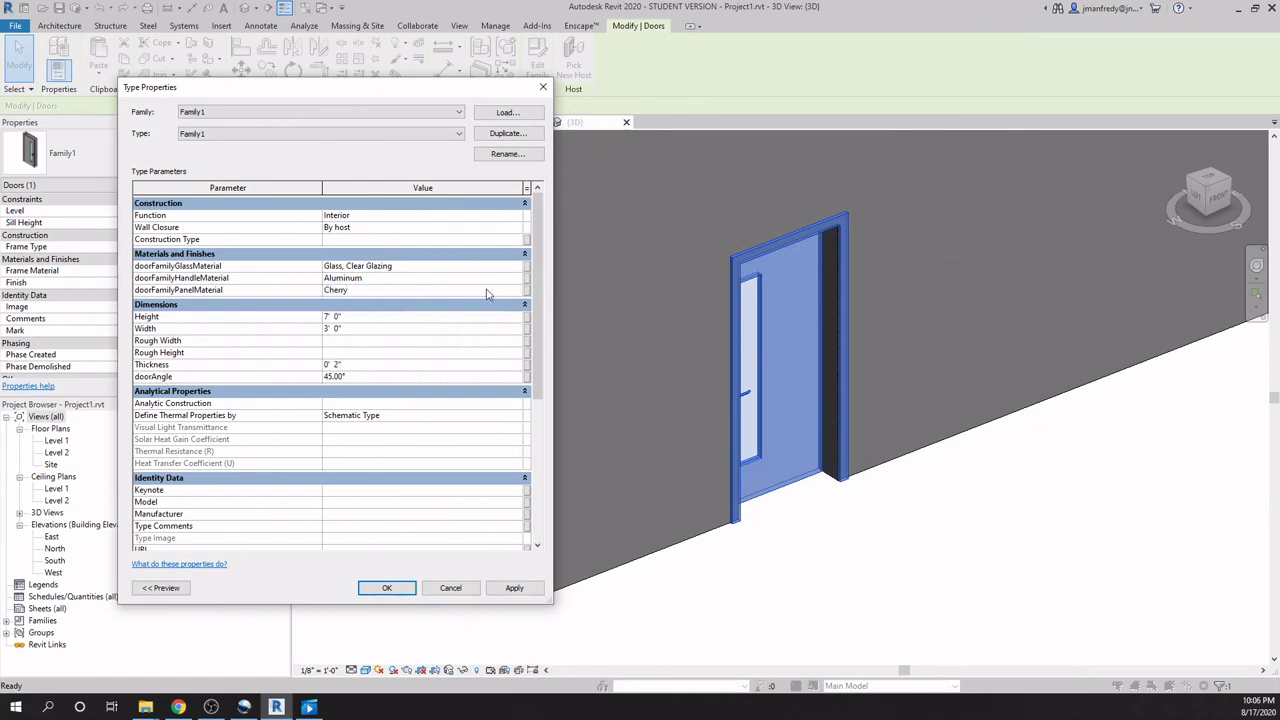
left_click(514, 588)
left_click(387, 588)
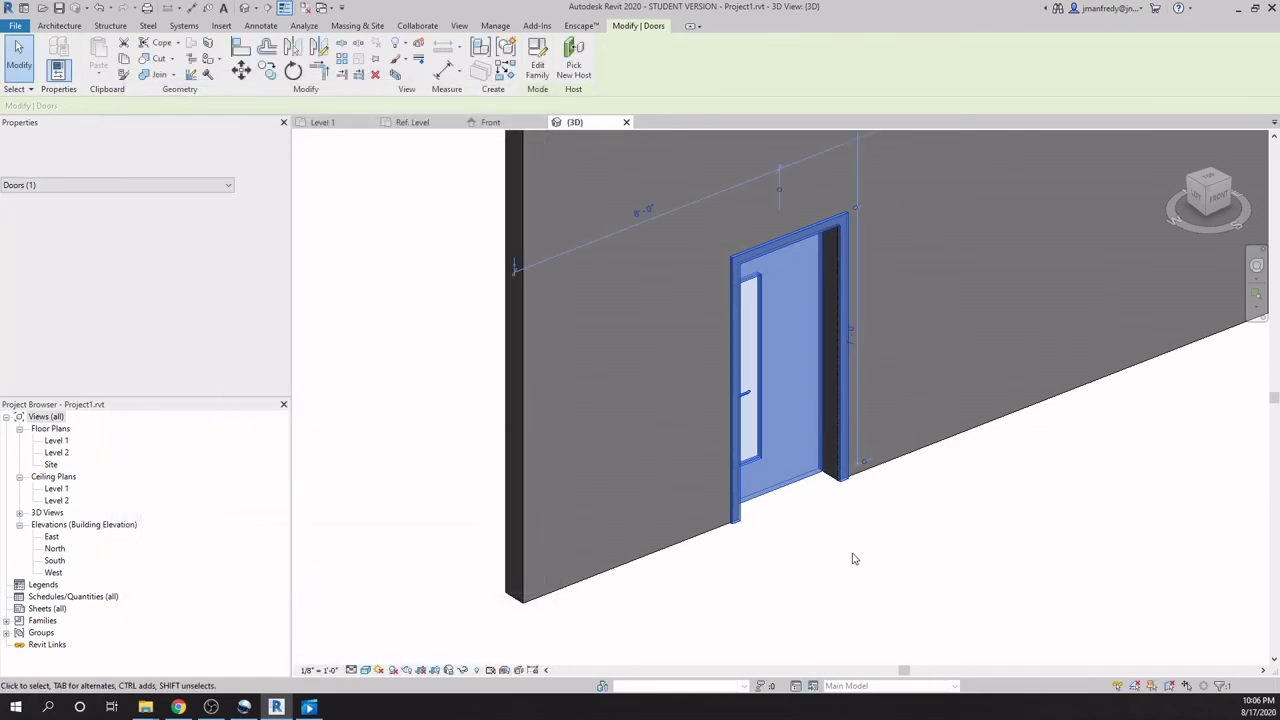
left_click(851, 557)
Examine the door's handle, panel and frame in 3D and check the material parameters of its type.
scroll(822, 511, "up", 3)
middle_click_drag(822, 511, 751, 540, "shift")
left_click(665, 348)
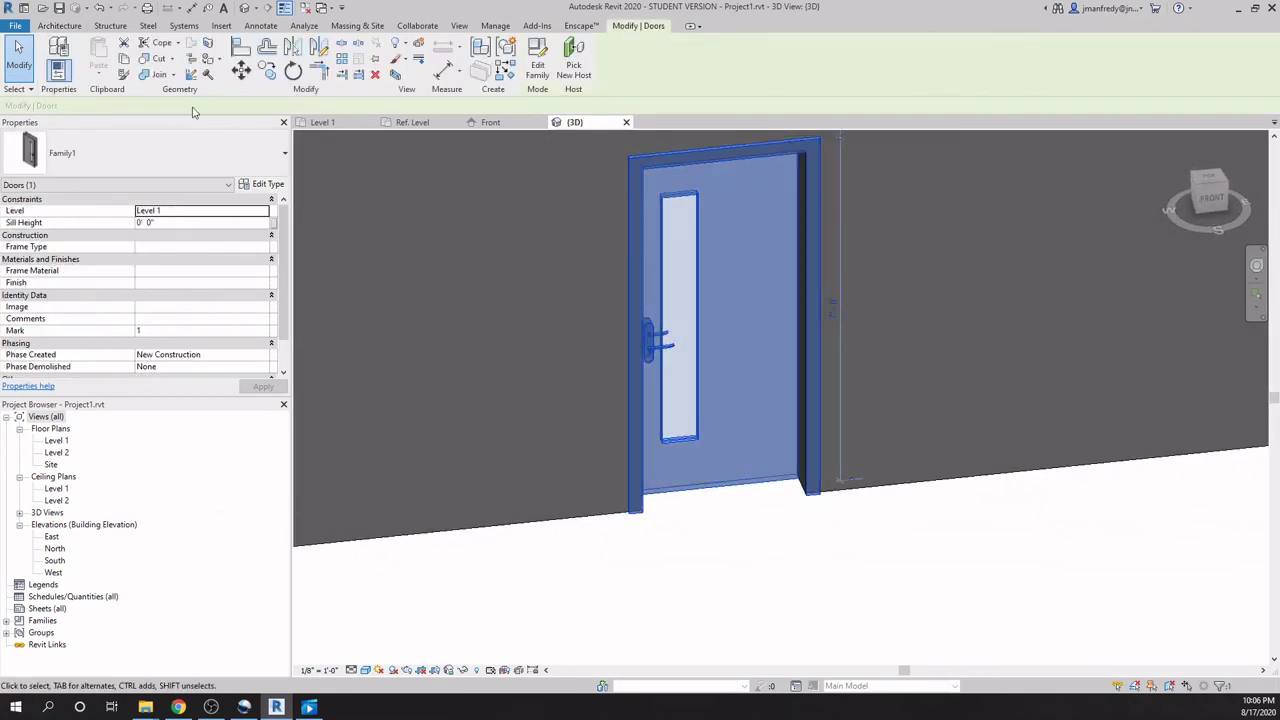
left_click(258, 185)
left_click(349, 280)
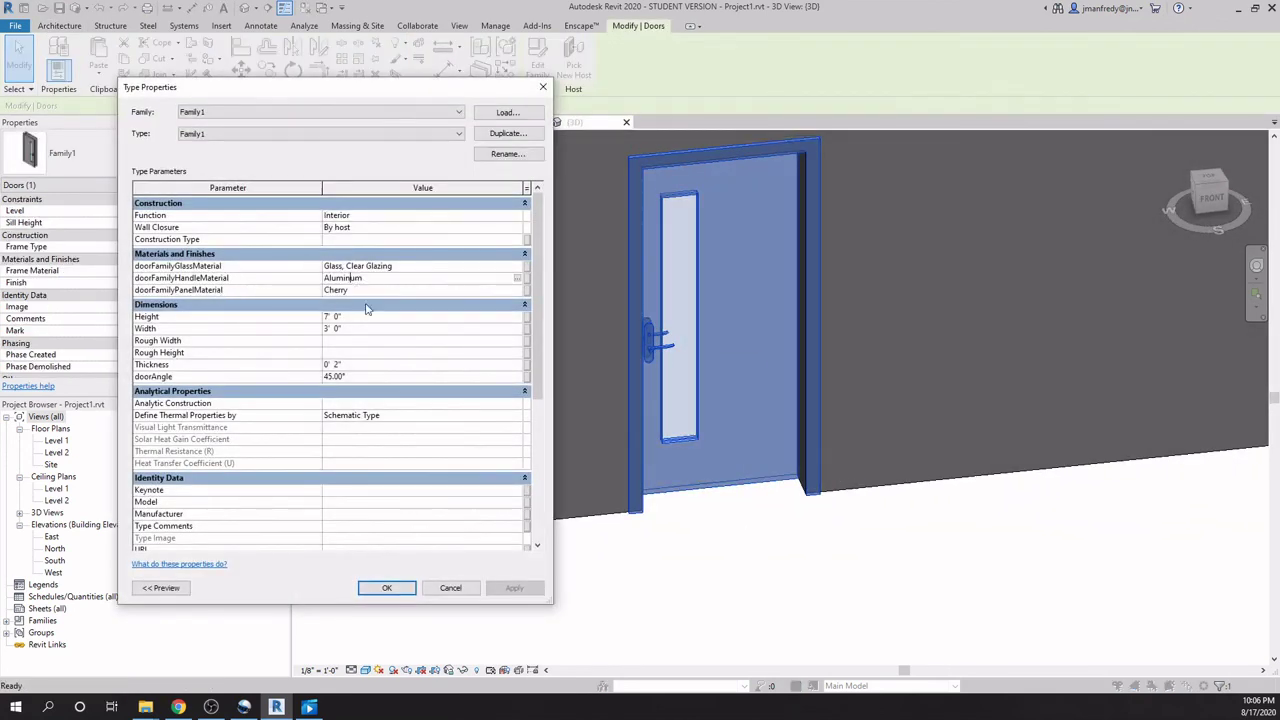
key("Escape")
key("Escape")
middle_click_drag(763, 526, 697, 457, "shift")
left_click(815, 505)
key("Escape")
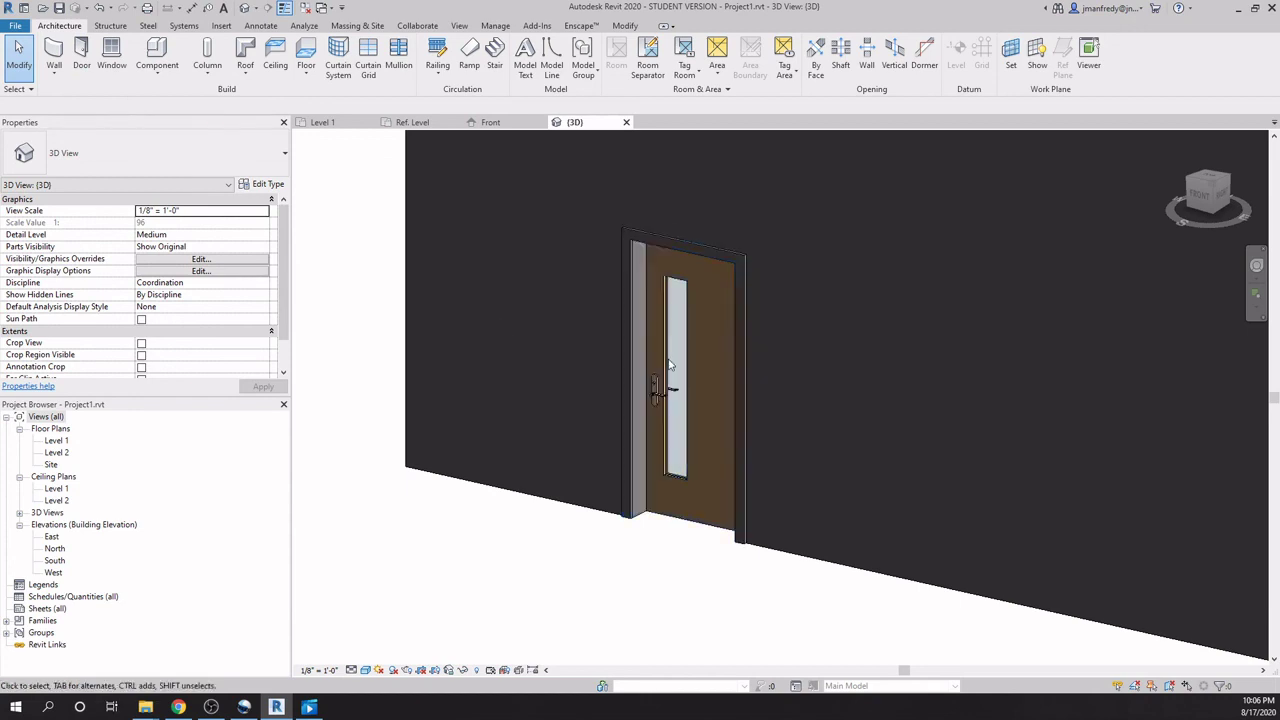
left_click(638, 280)
left_click(266, 184)
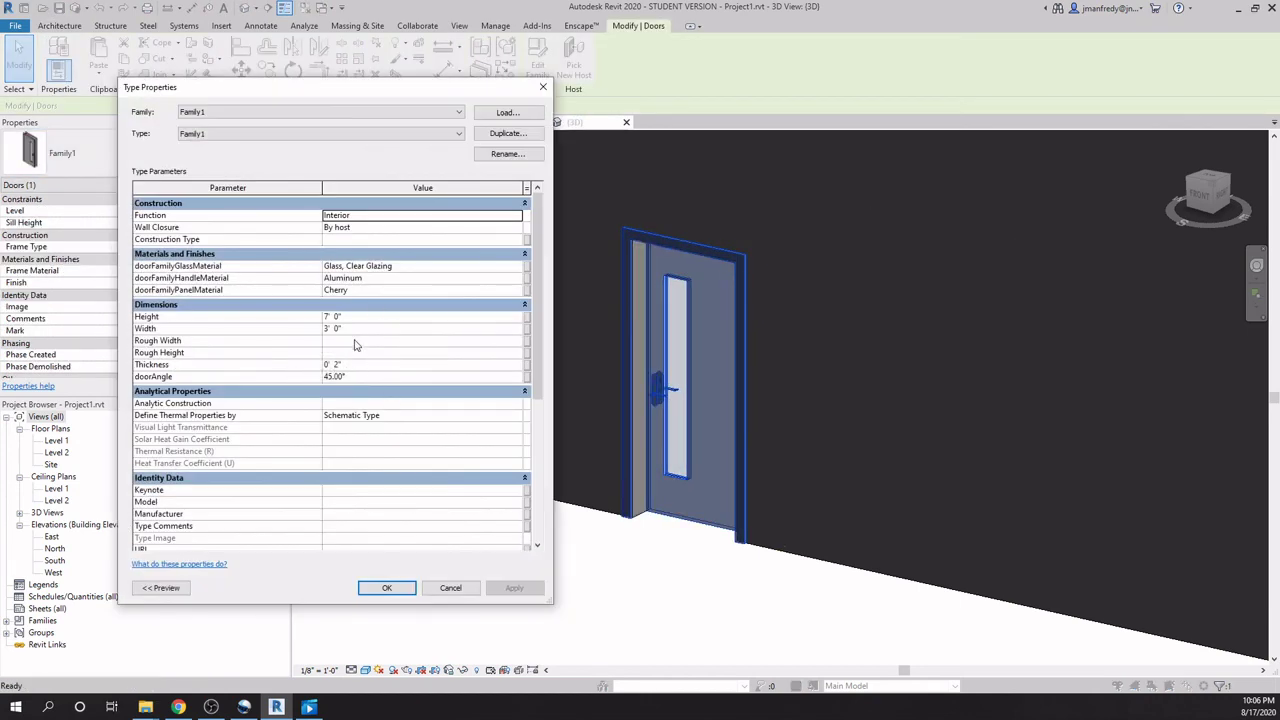
left_click(451, 588)
left_click(566, 529)
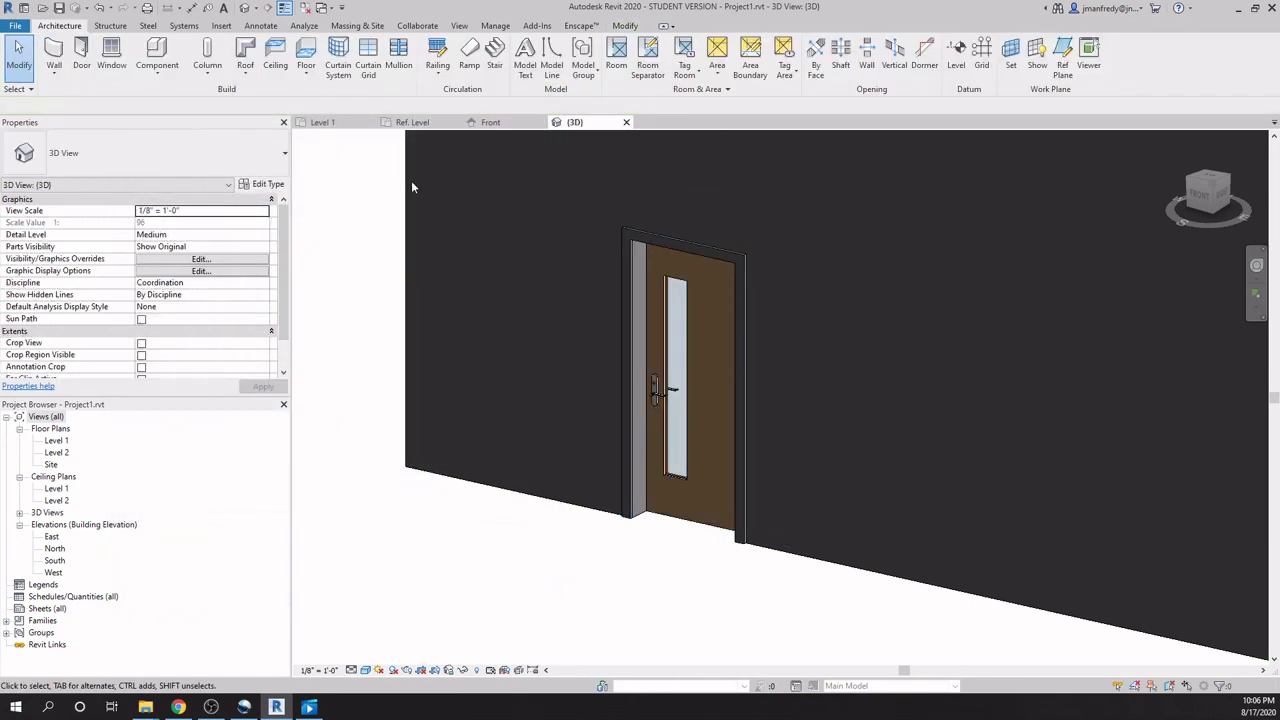
In Family1.rfa's Ref. Level plan, associate the interior frame trim's material with the doorFamilyPanelMaterial parameter.
left_click(413, 124)
middle_click_drag(788, 515, 685, 498)
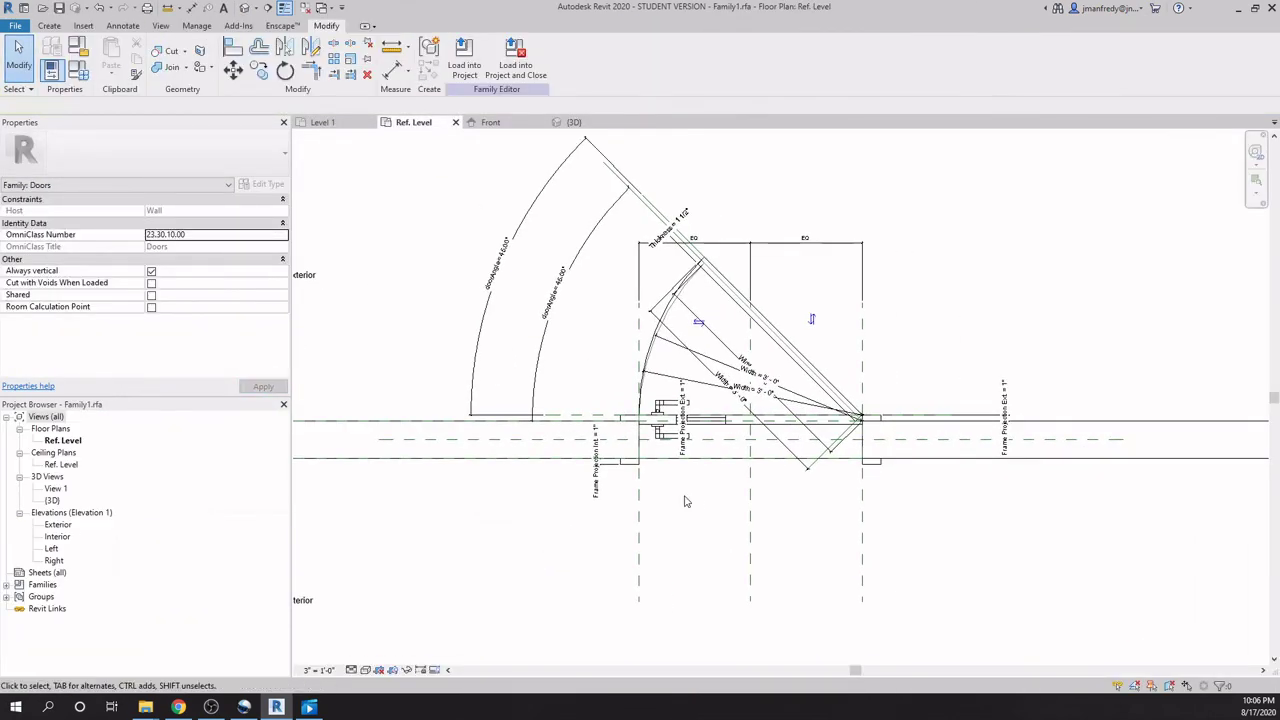
scroll(670, 500, "up", 5)
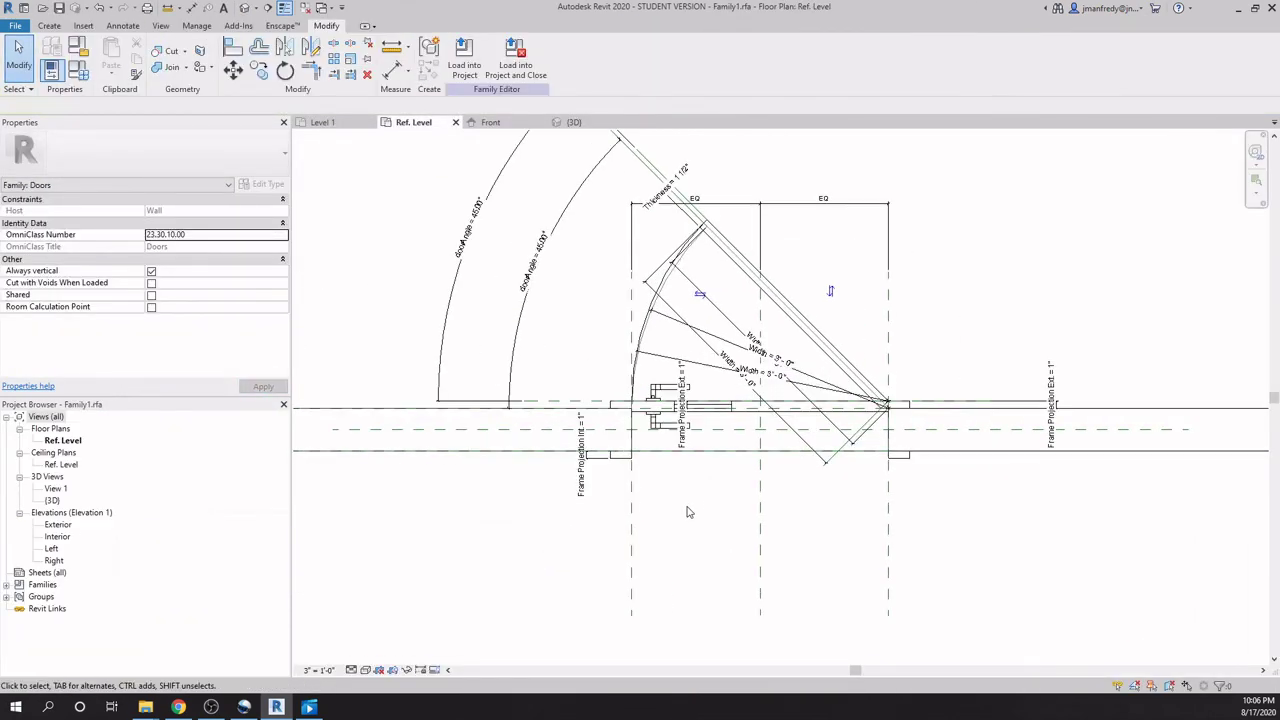
left_click(600, 441)
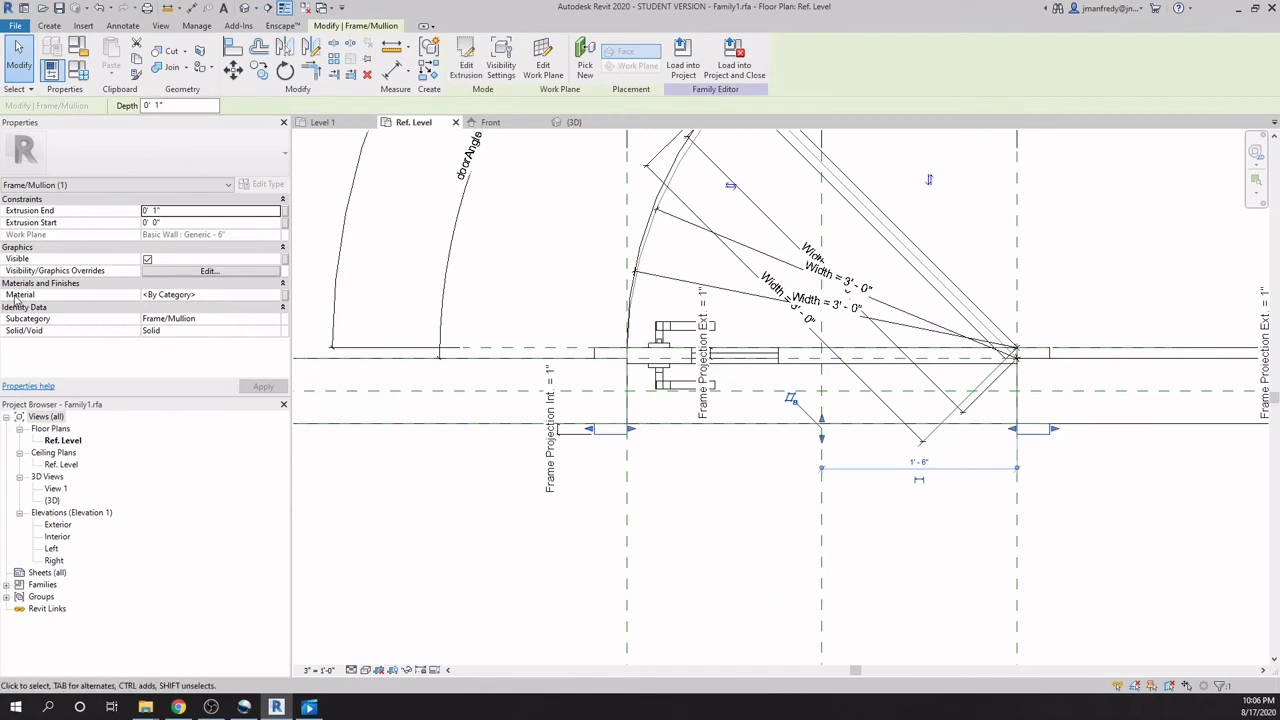
left_click(285, 299)
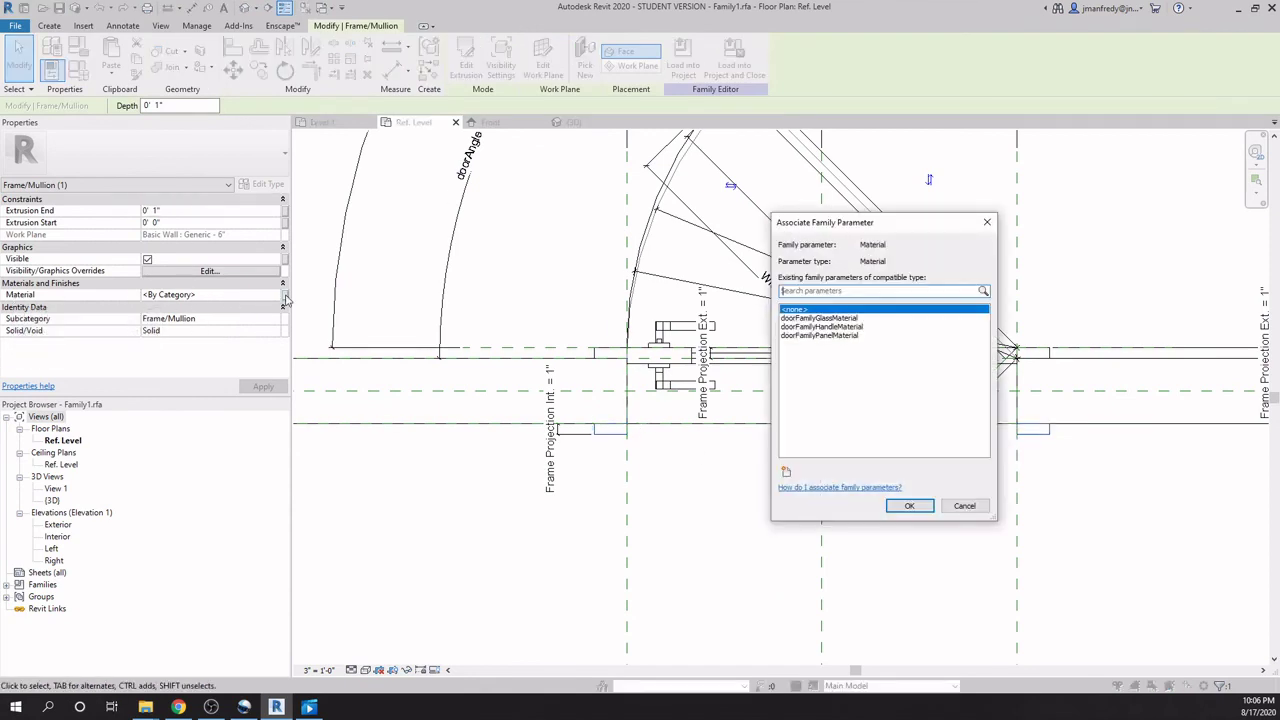
left_click(821, 336)
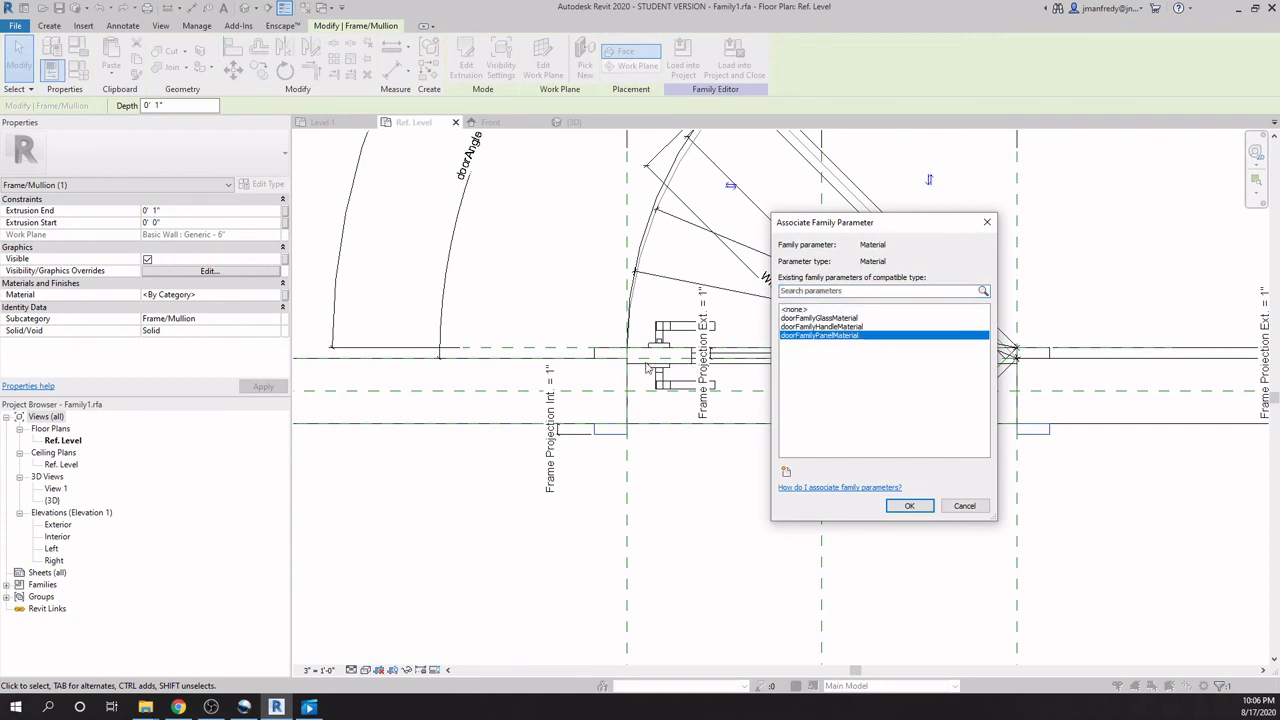
left_click(899, 507)
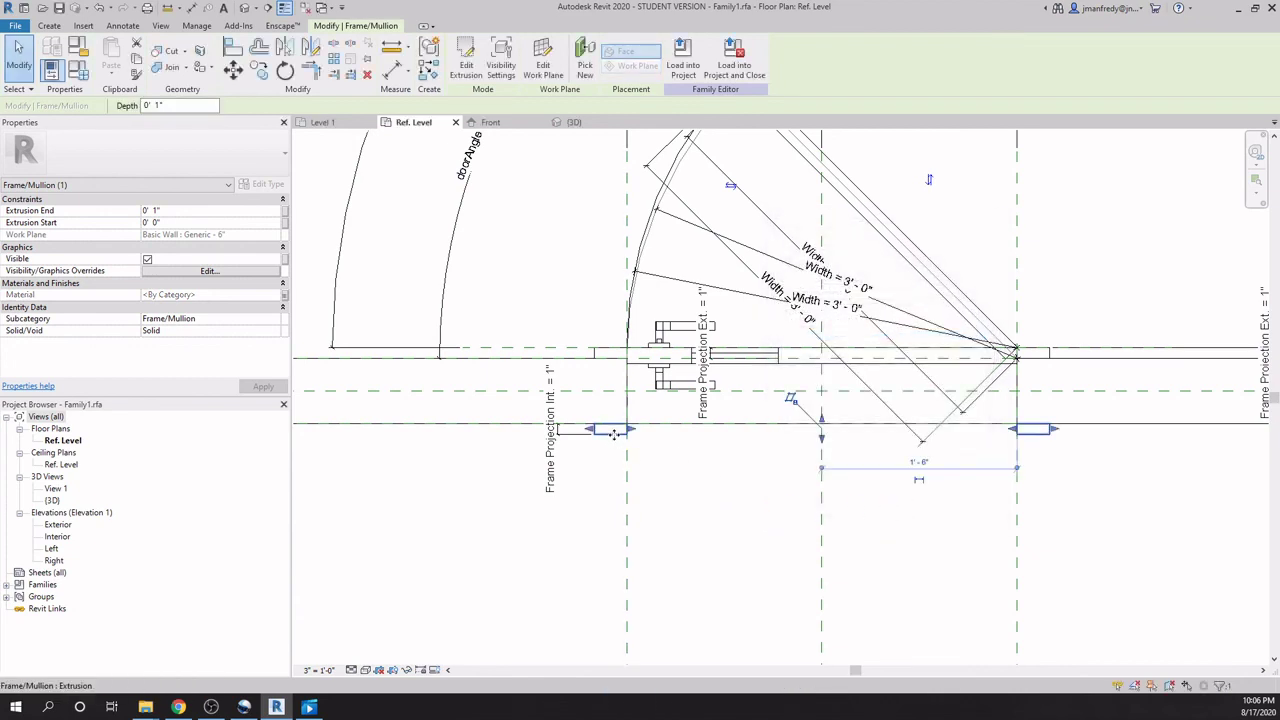
Associate the exterior frame trim's material with the doorFamilyPanelMaterial parameter.
left_click(693, 464)
left_click(604, 356)
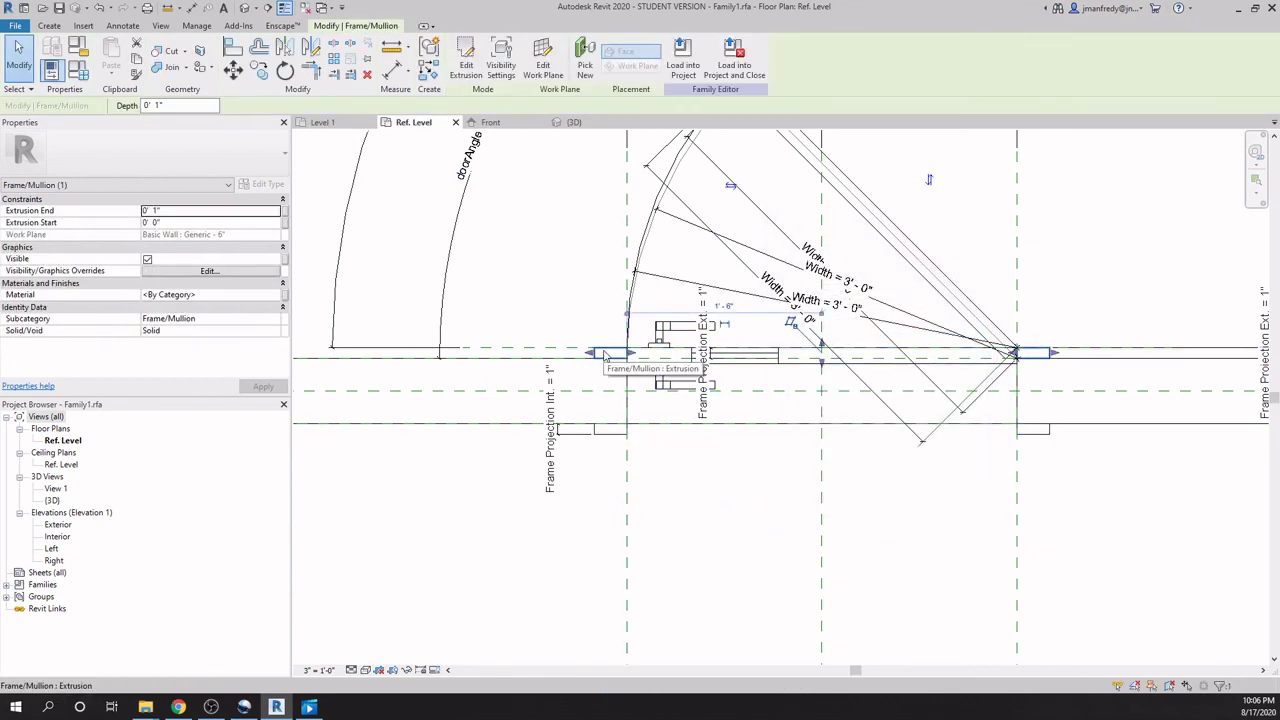
left_click(284, 296)
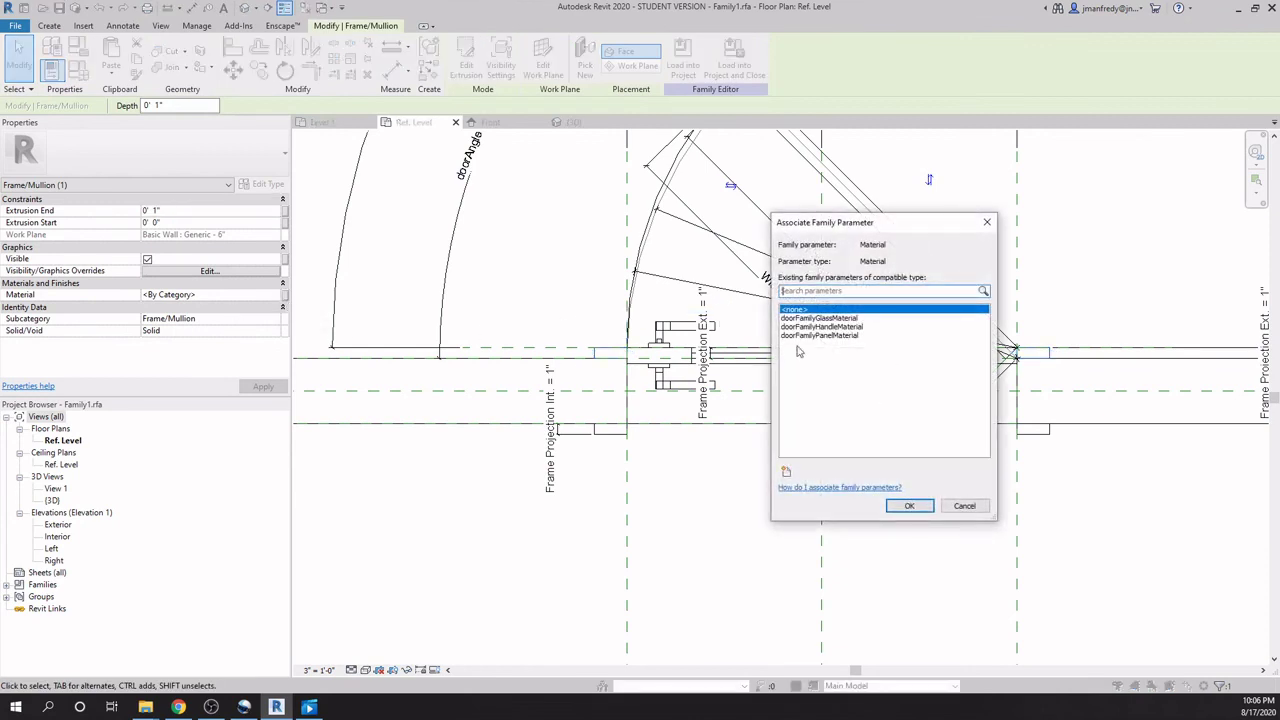
left_click(800, 336)
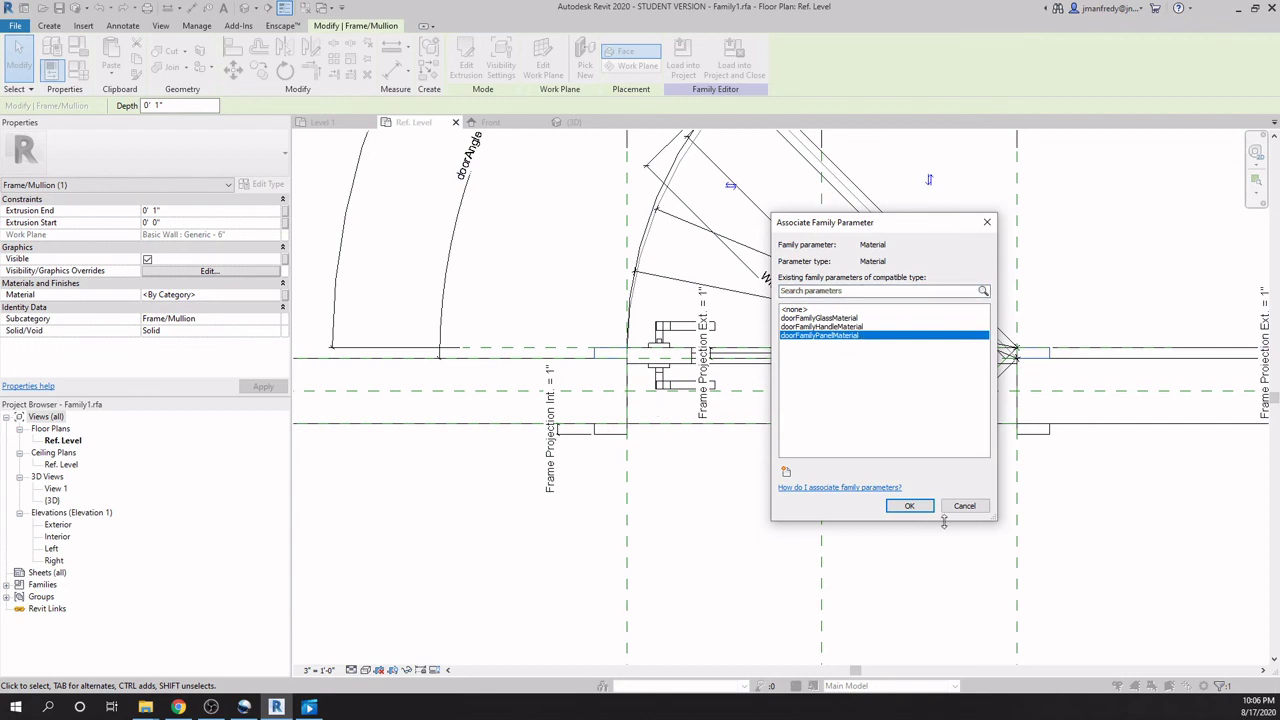
left_click(910, 506)
left_click(909, 523)
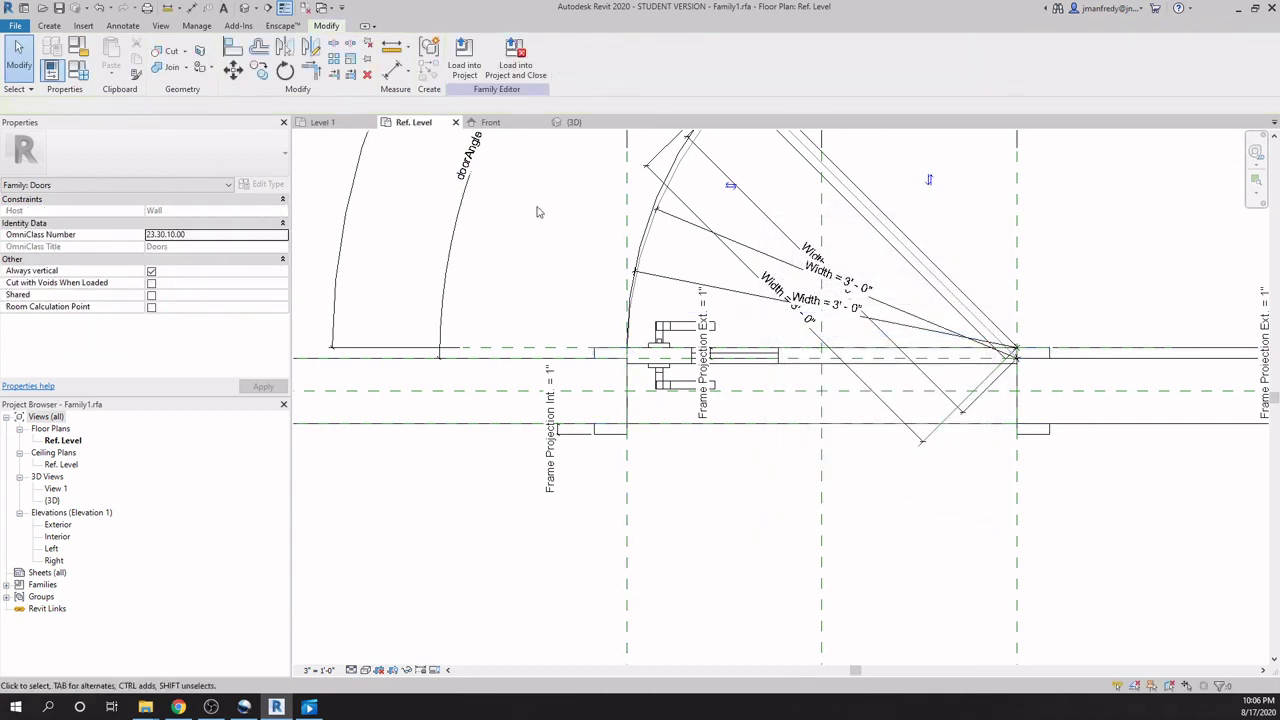
Load the updated door family into Project1.rvt only.
left_click(466, 66)
left_click(606, 452)
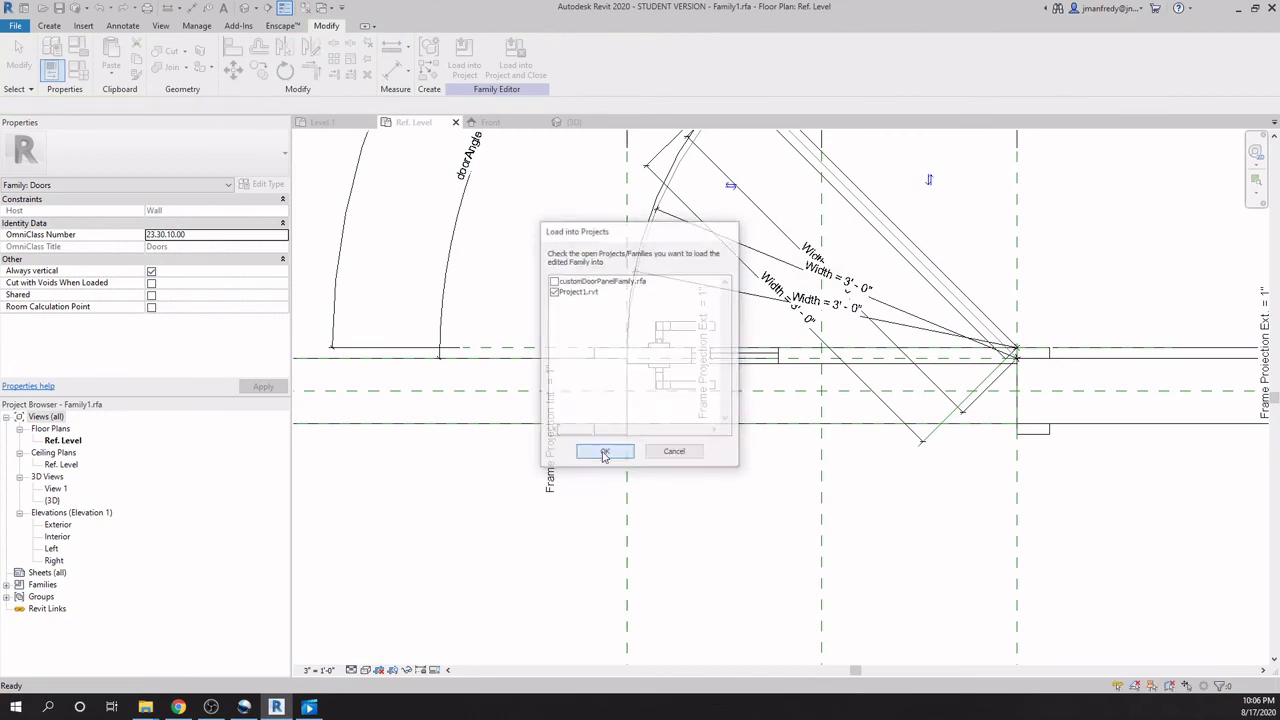
left_click(686, 343)
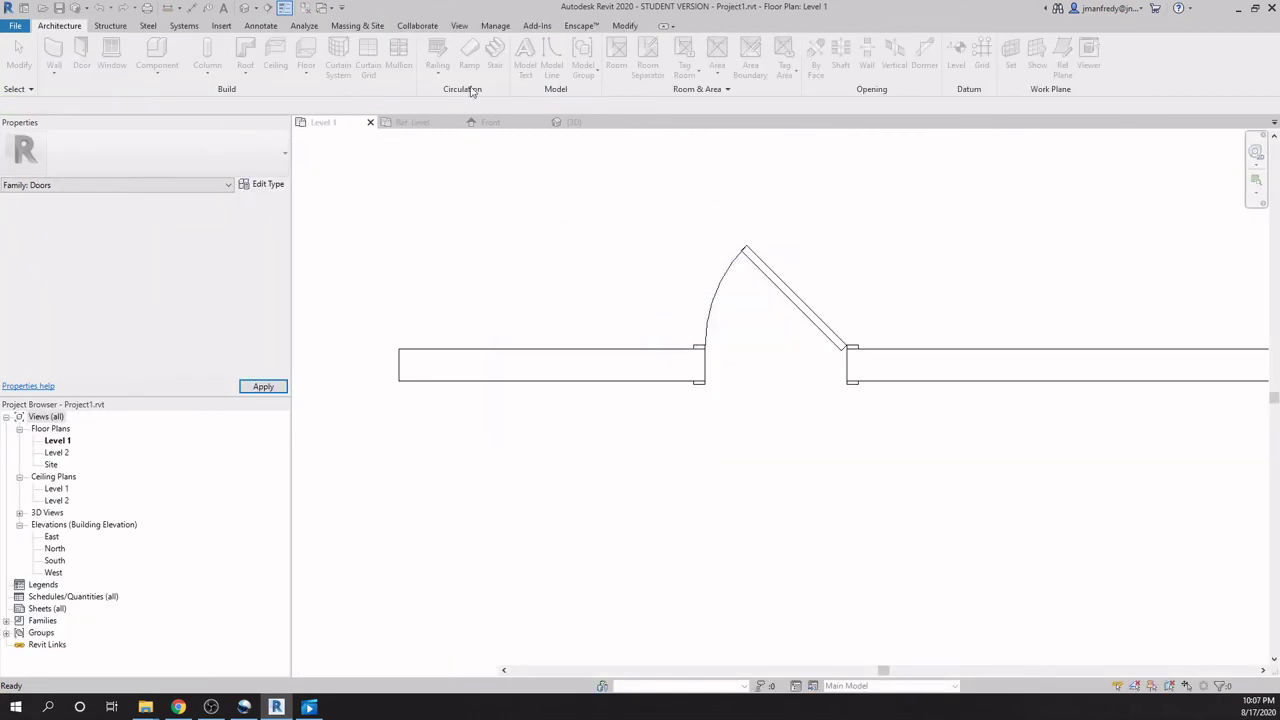
Examine the door's frame trim and the exposed wall surface inside the opening in the project's 3D view.
left_click(244, 7)
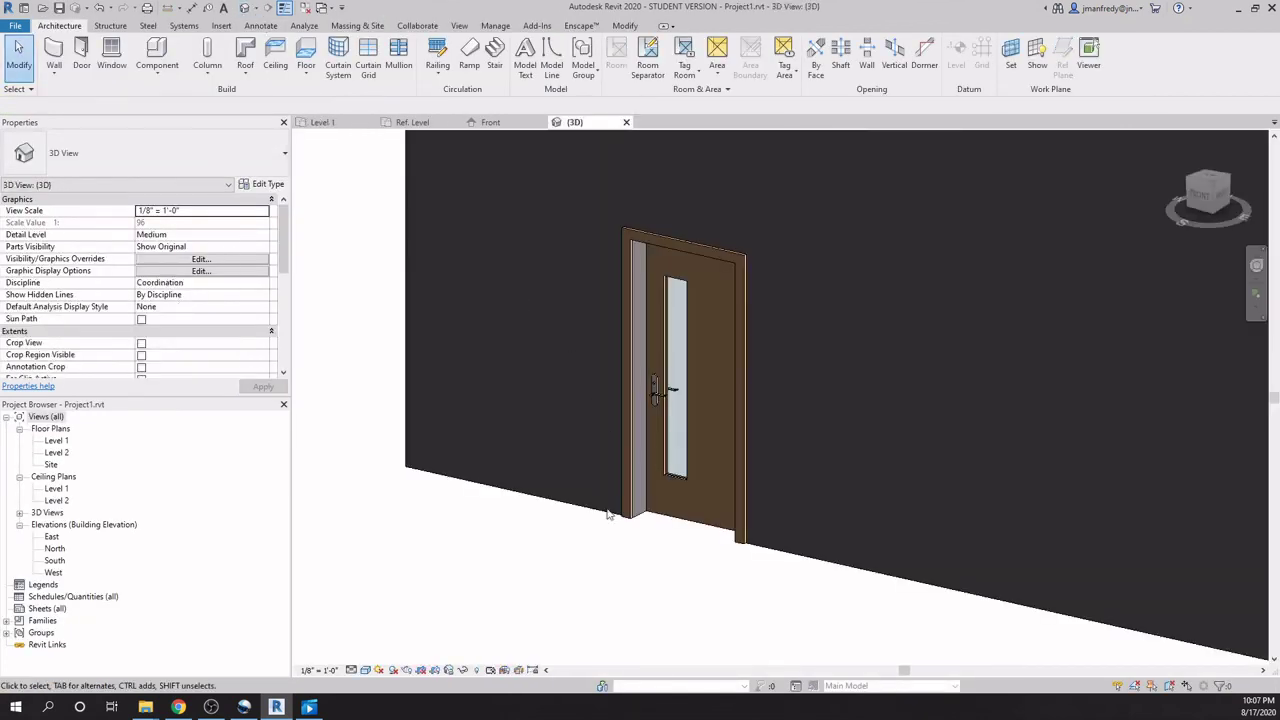
scroll(635, 567, "up", 5)
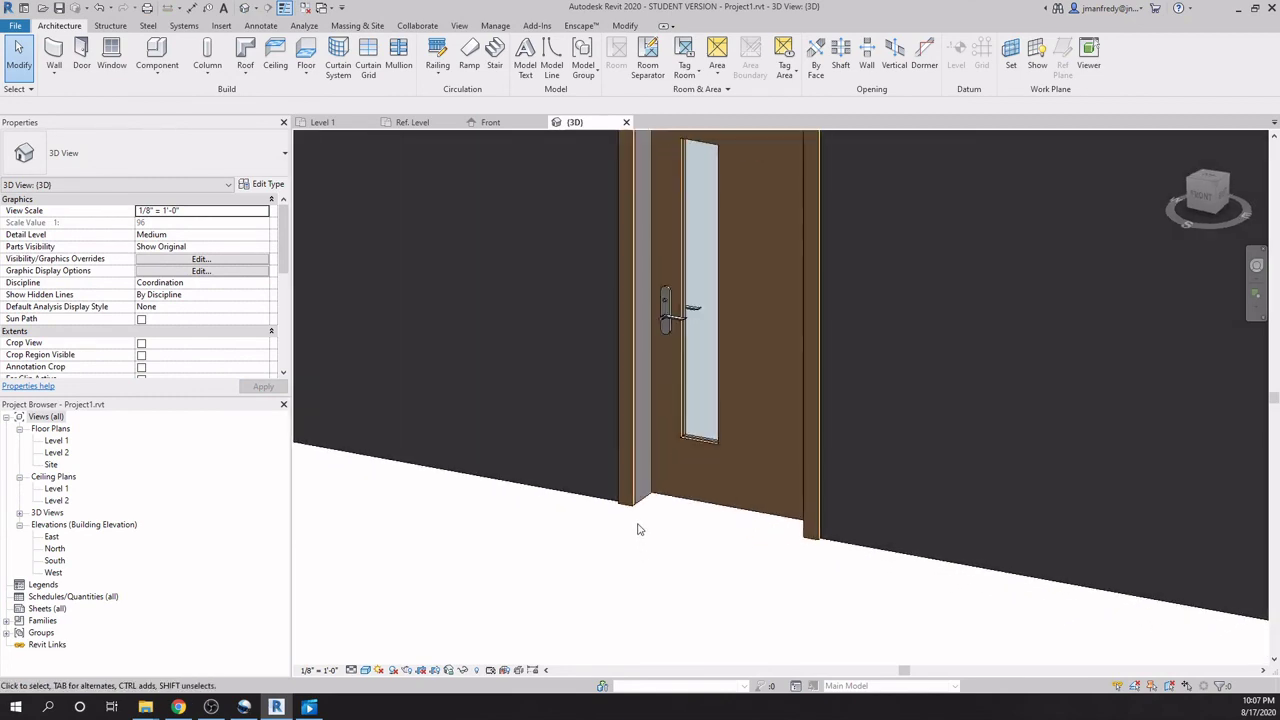
left_click(627, 517)
middle_click_drag(609, 520, 688, 538, "shift")
left_click(905, 525)
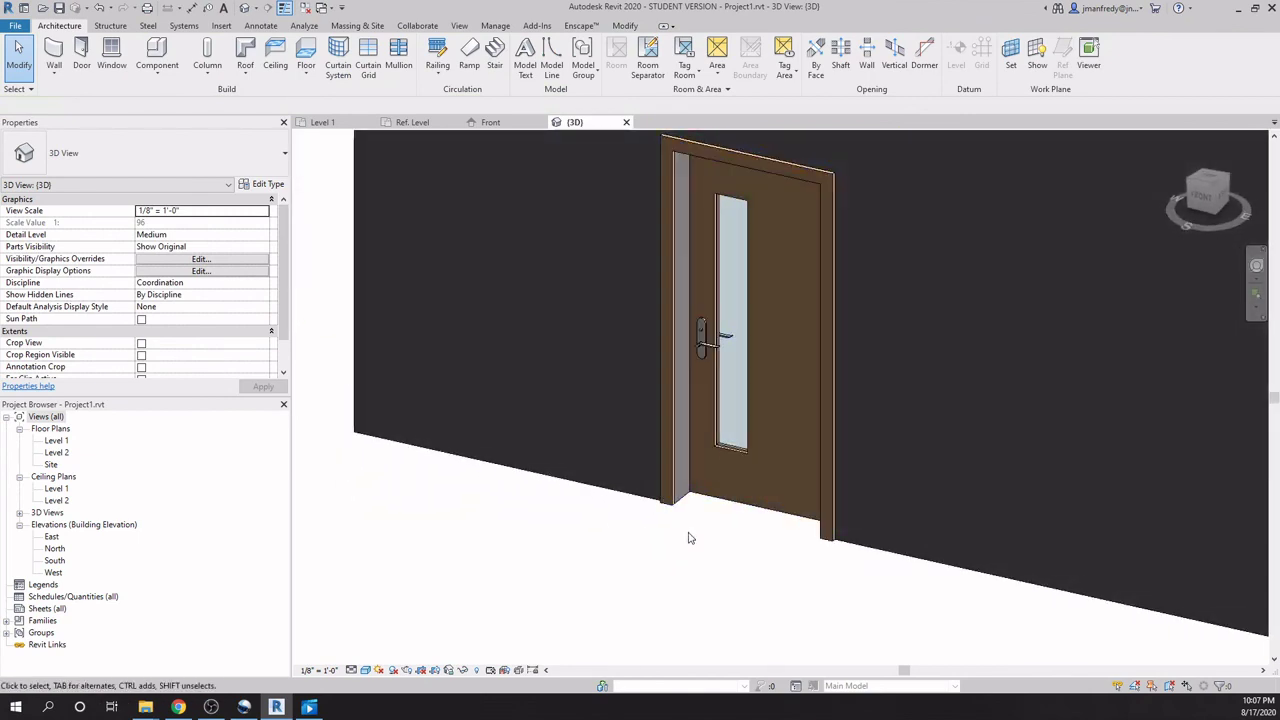
scroll(688, 538, "up", 5)
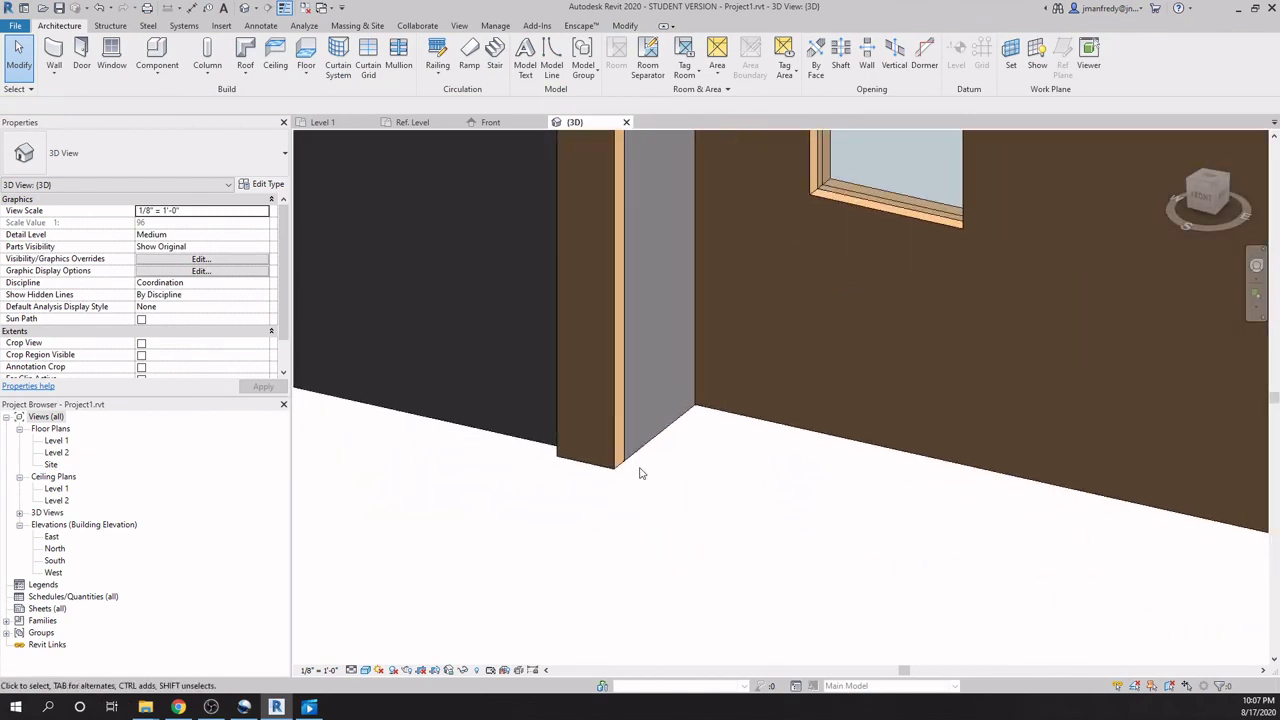
scroll(662, 443, "down", 1)
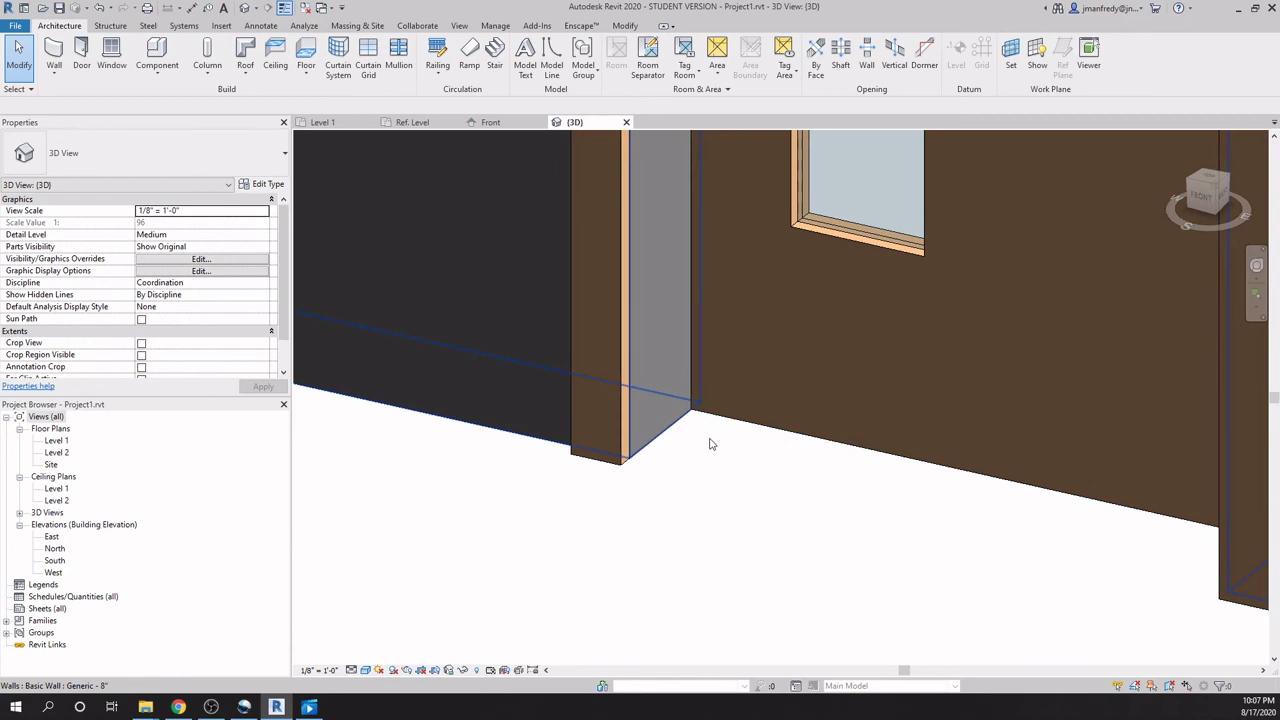
scroll(800, 386, "down", 5)
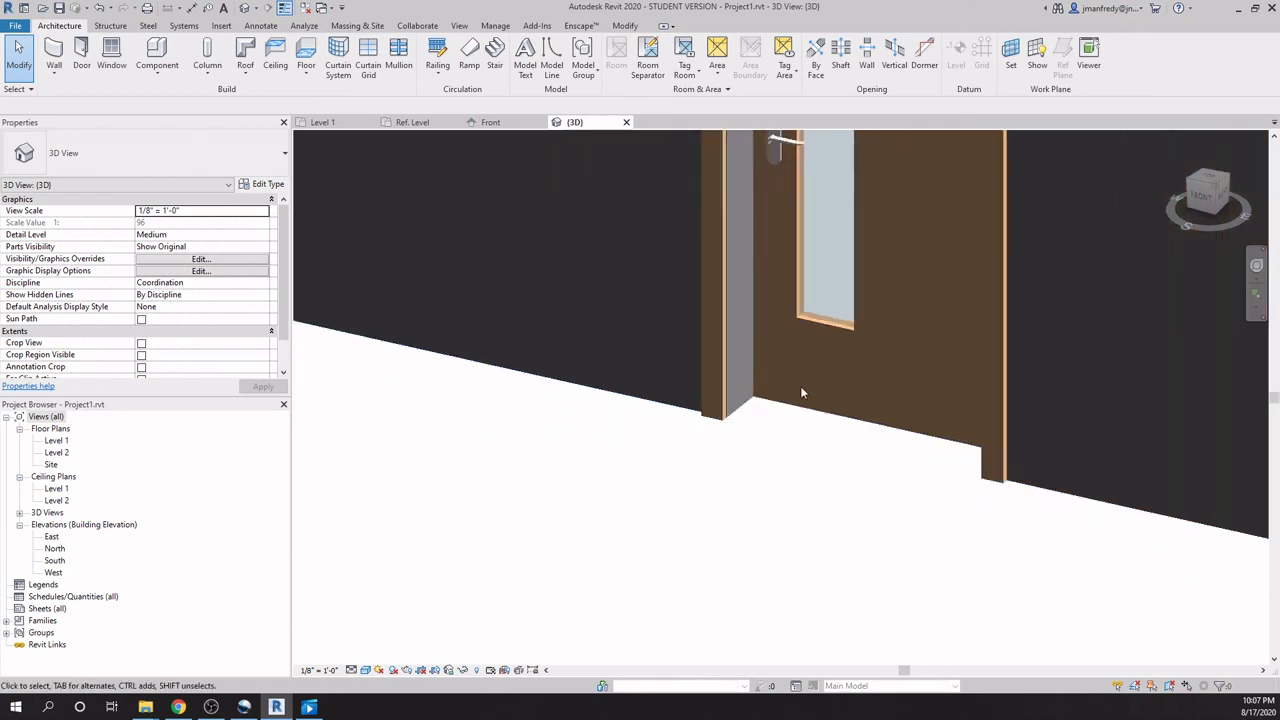
scroll(800, 386, "down", 8)
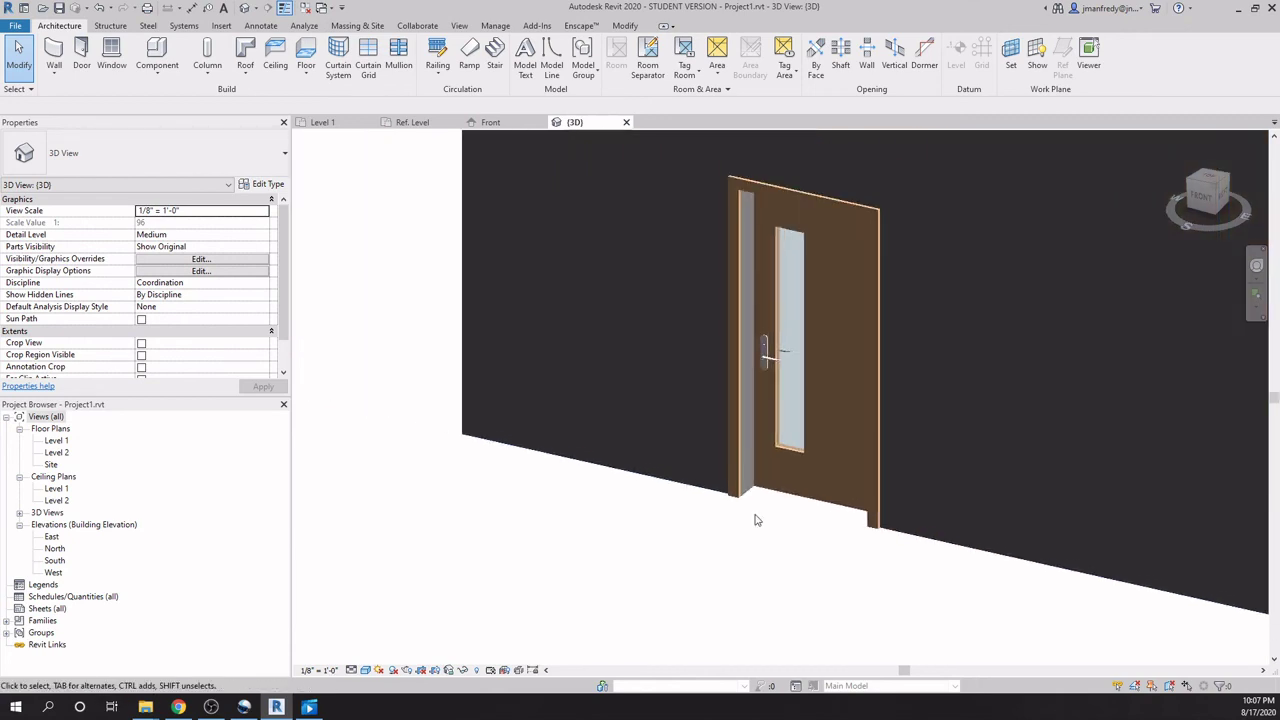
scroll(757, 519, "down", 2)
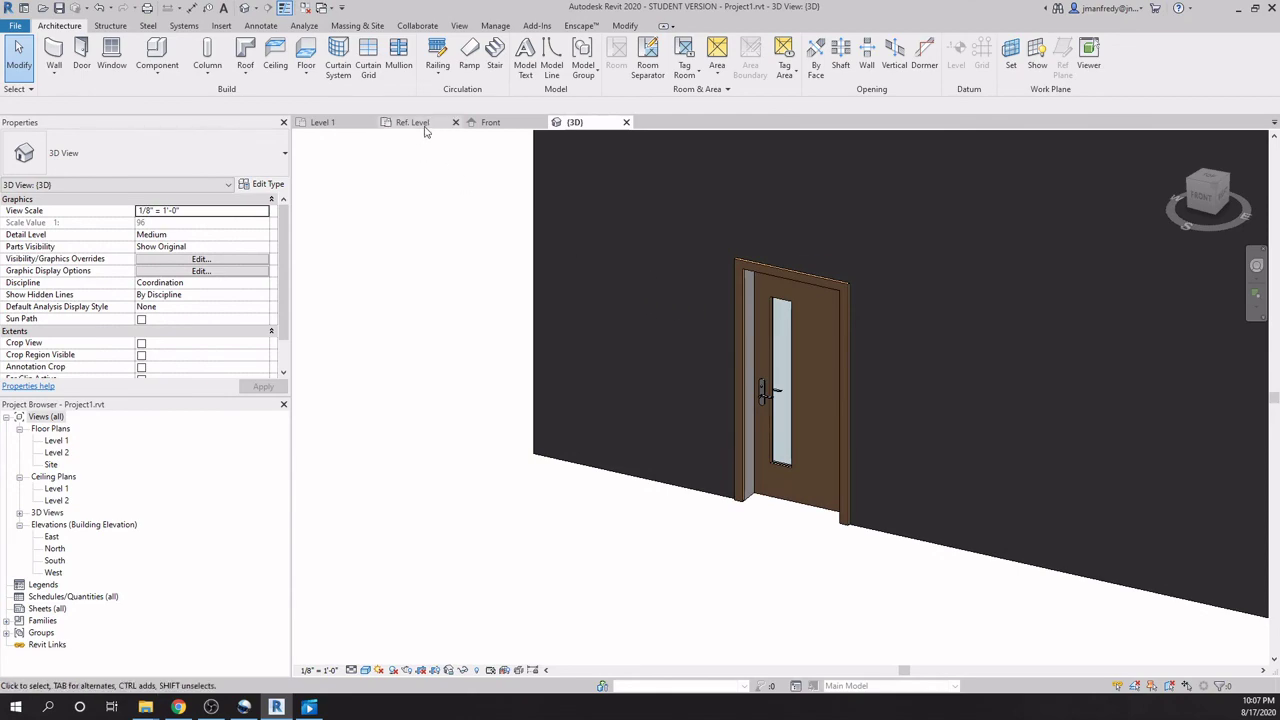
Examine the wall opening between the interior and exterior frame trims in Family1.rfa's Ref. Level plan.
left_click(424, 128)
scroll(790, 510, "up", 4)
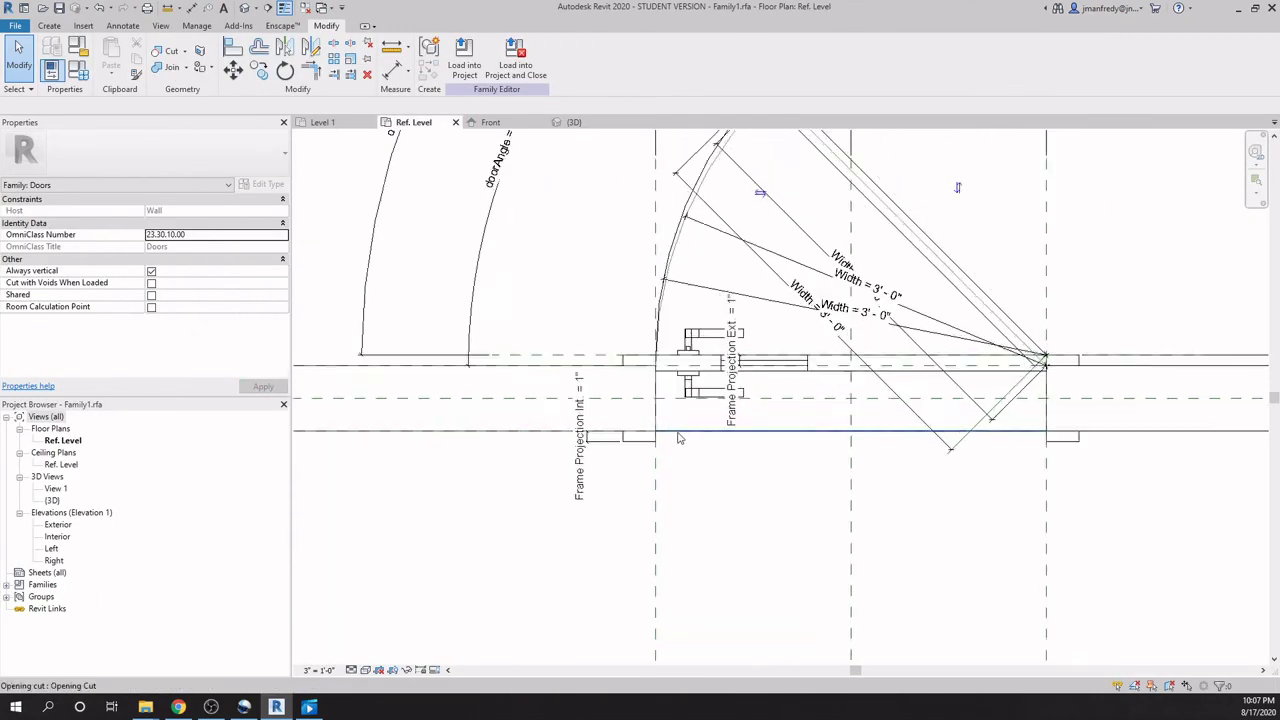
scroll(678, 437, "up", 3)
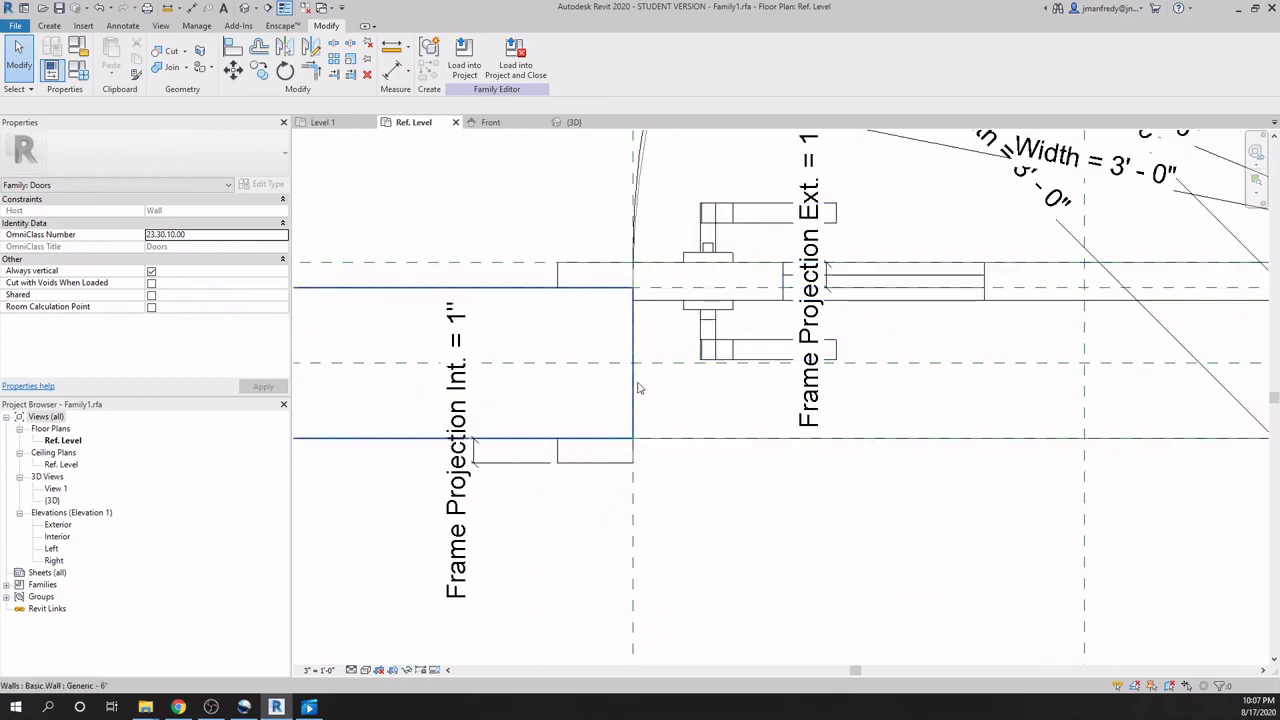
scroll(712, 451, "down", 3)
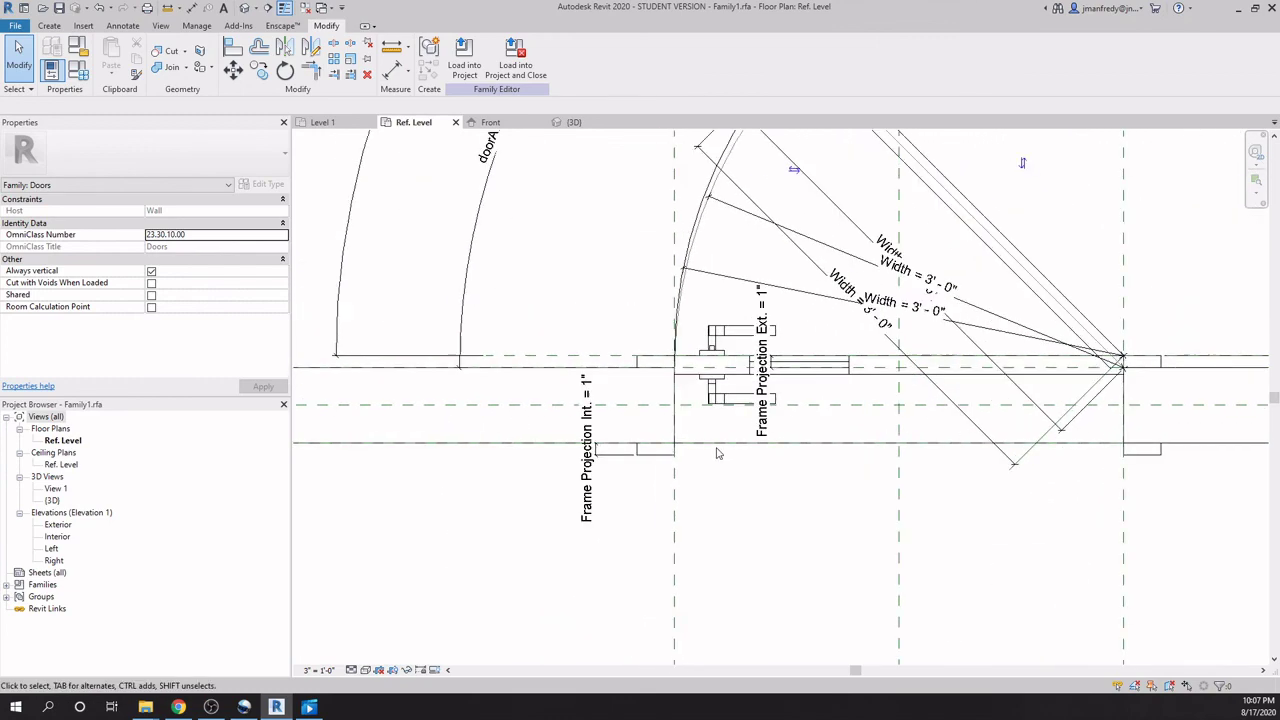
scroll(785, 516, "down", 3)
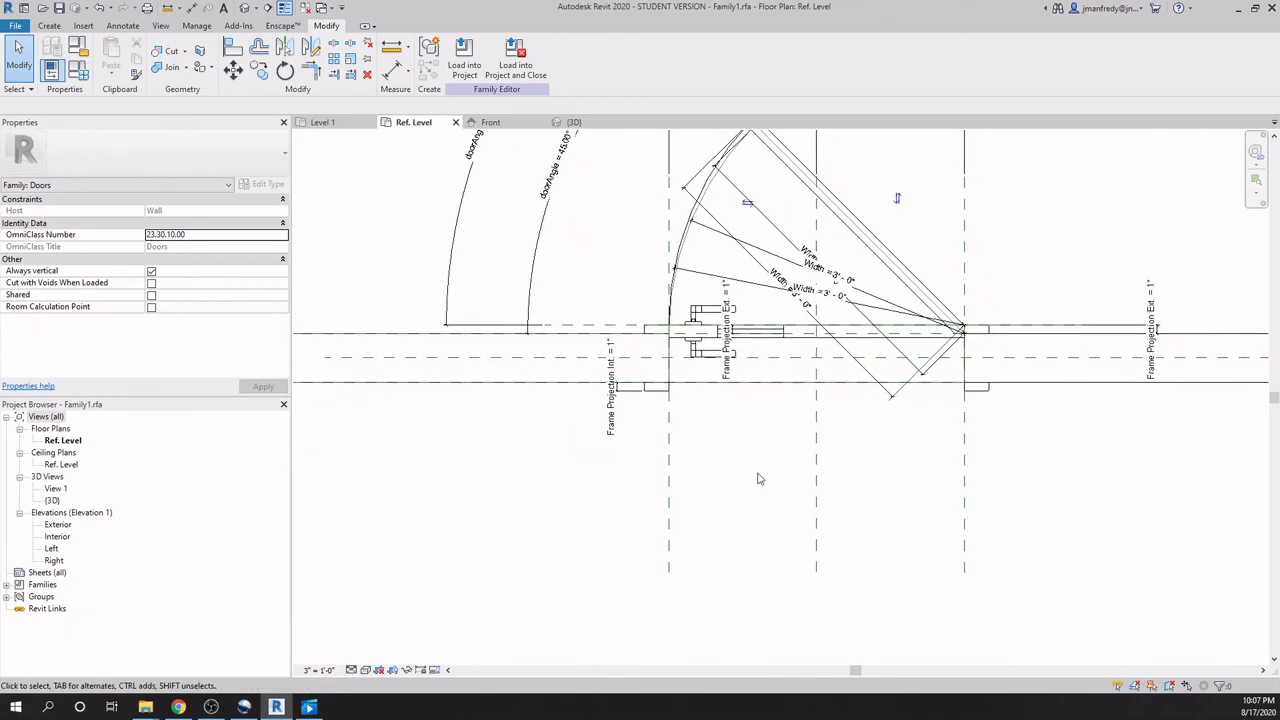
middle_click_drag(486, 544, 703, 429)
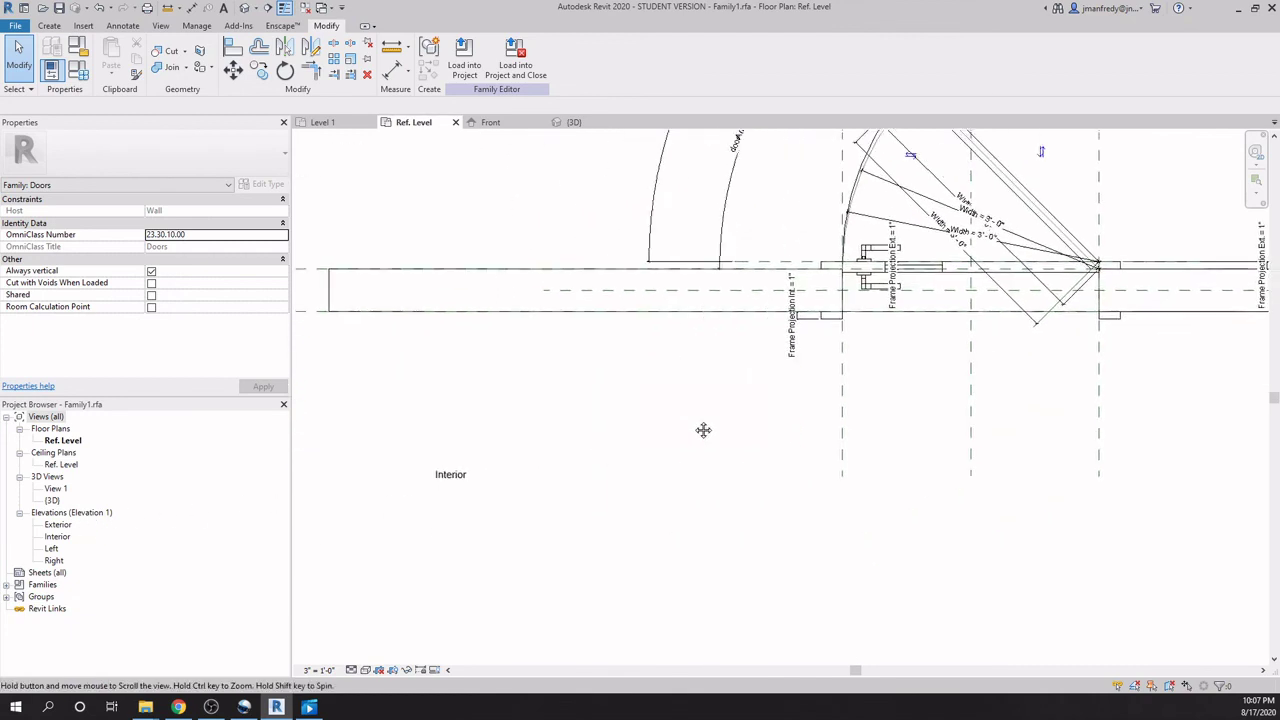
left_click(507, 443)
key("Escape")
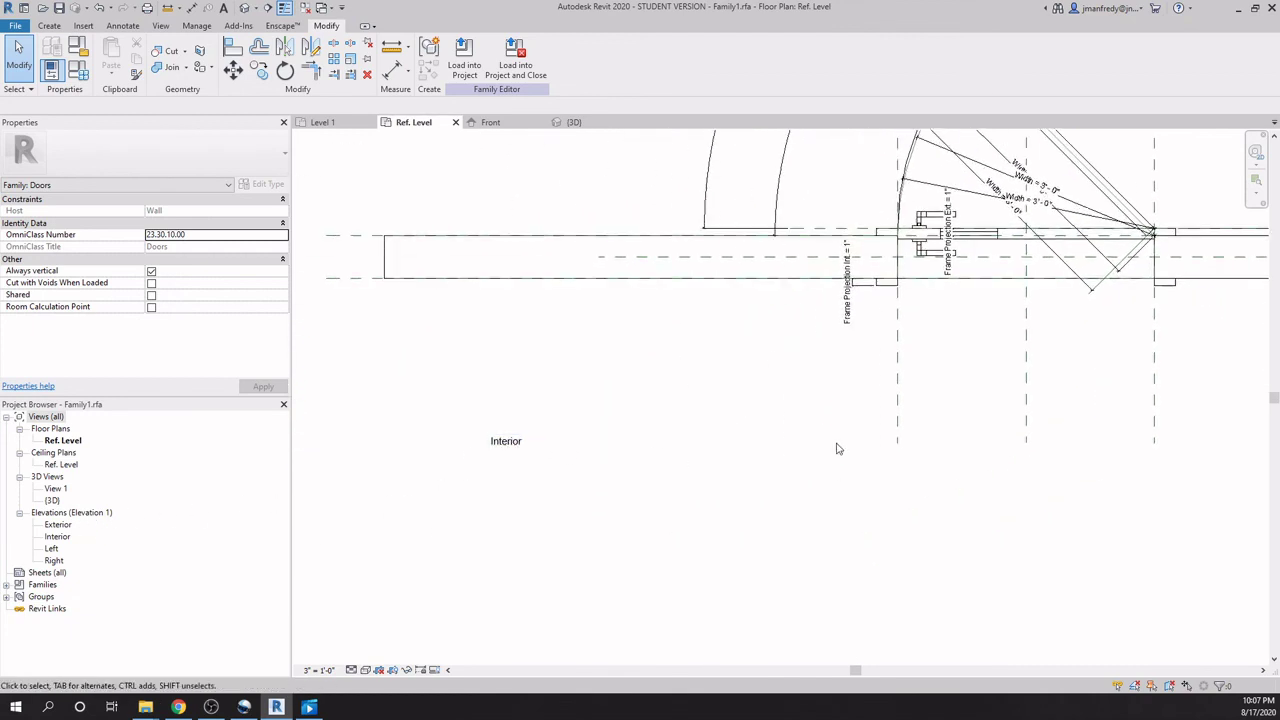
double_click(57, 536)
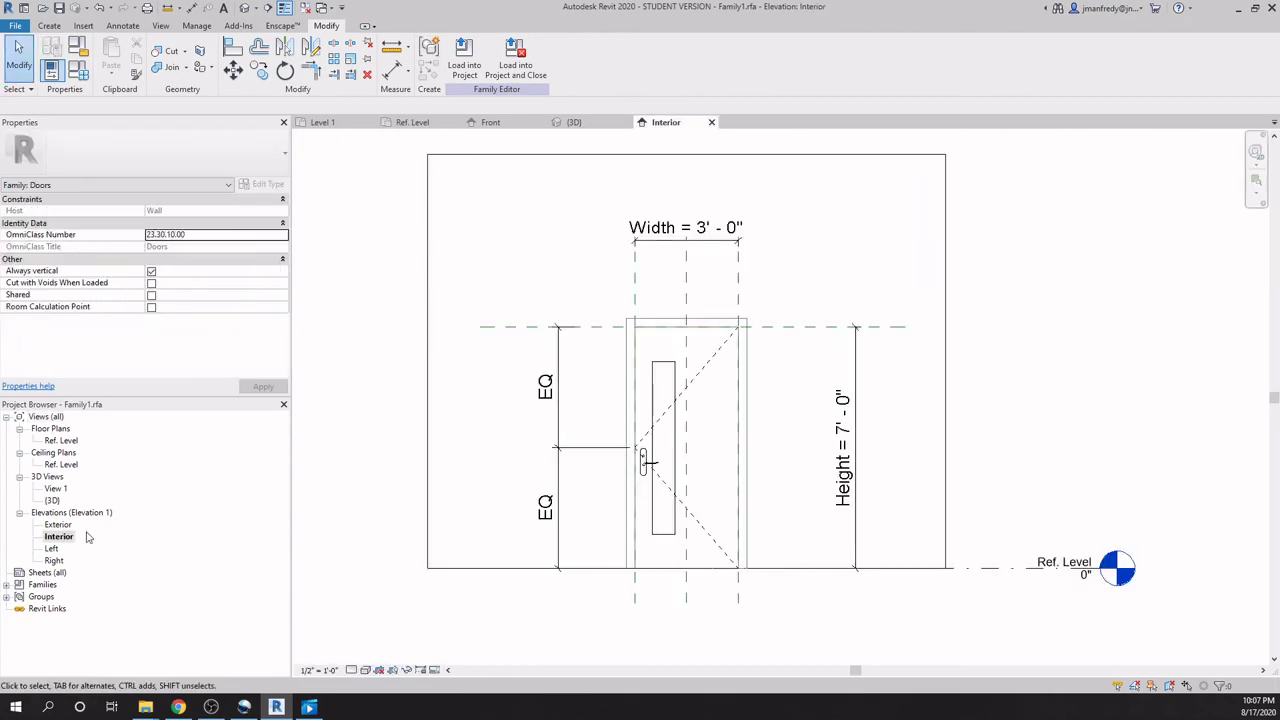
middle_click_drag(599, 540, 593, 501)
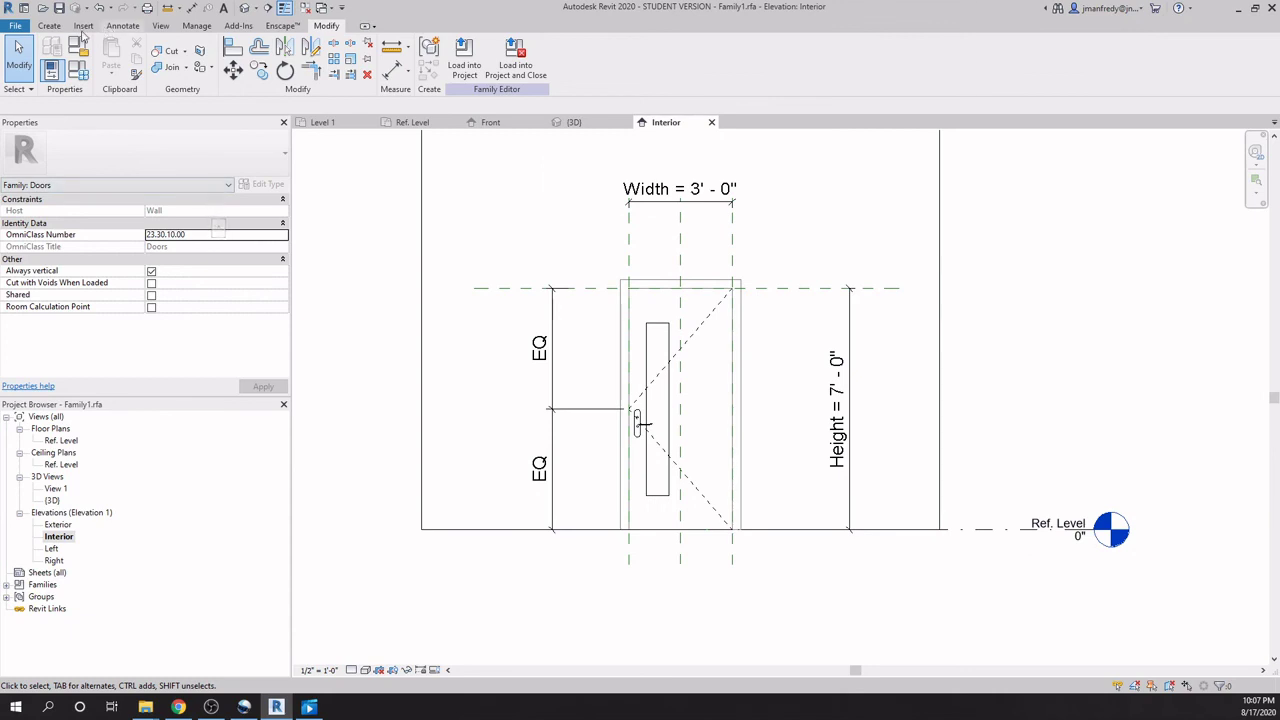
left_click(57, 33)
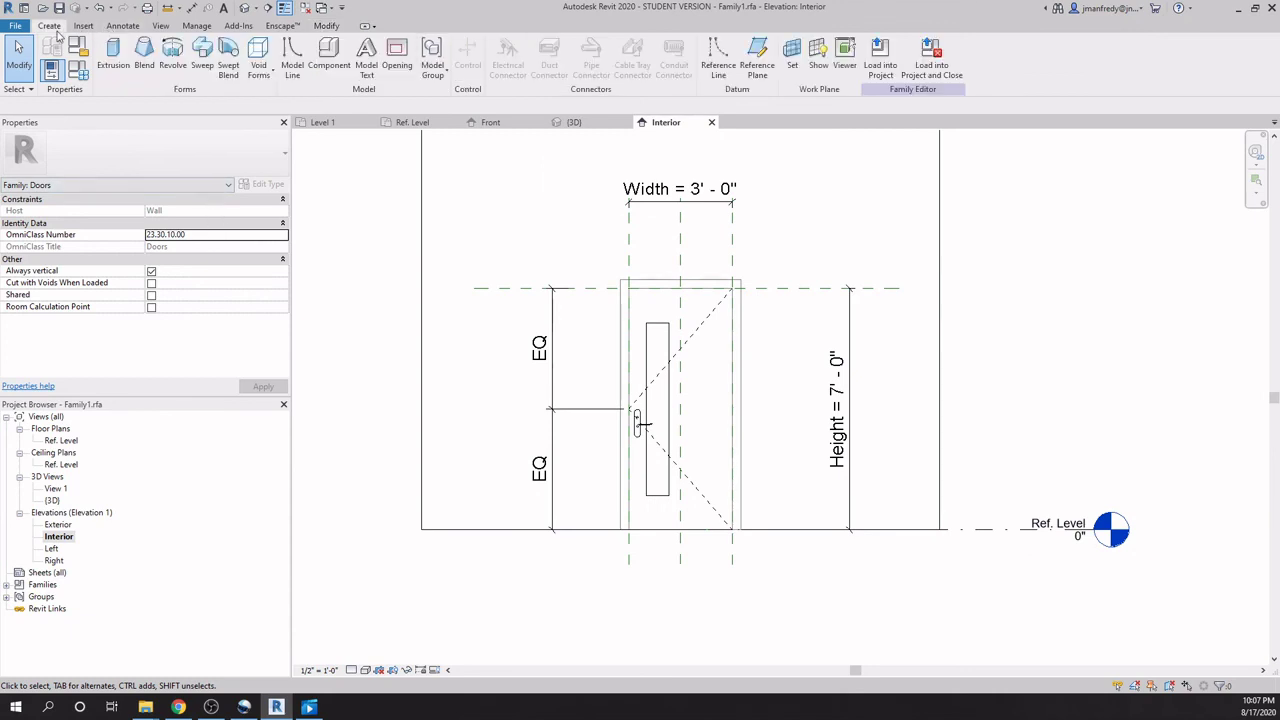
left_click(113, 55)
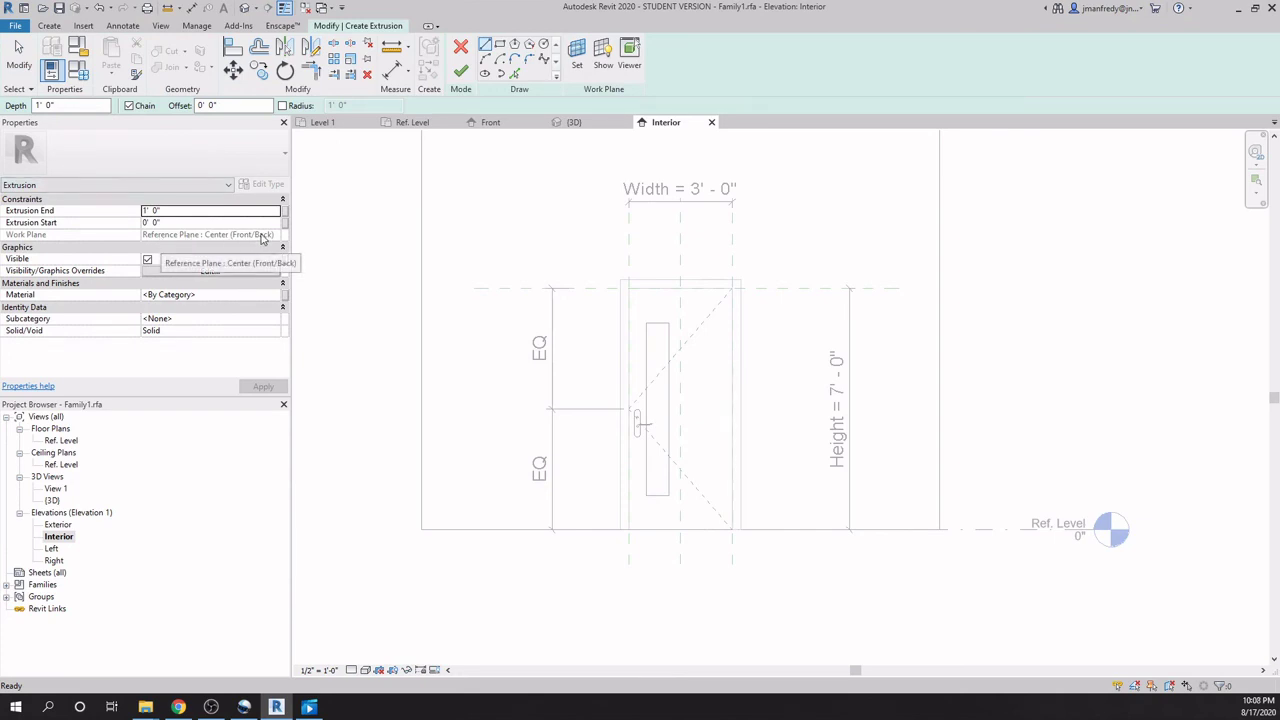
left_click(460, 50)
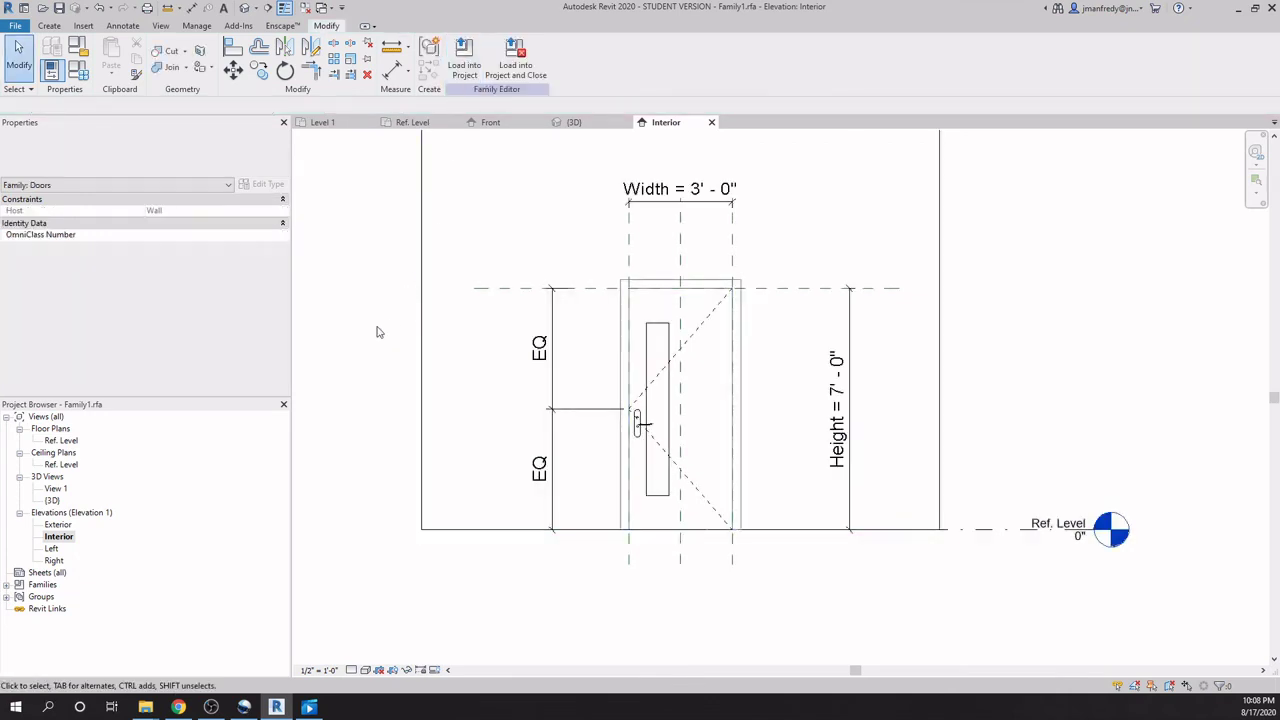
Check in the Ref. Level plan where the Center (Front/Back) reference plane runs relative to the wall opening.
double_click(60, 440)
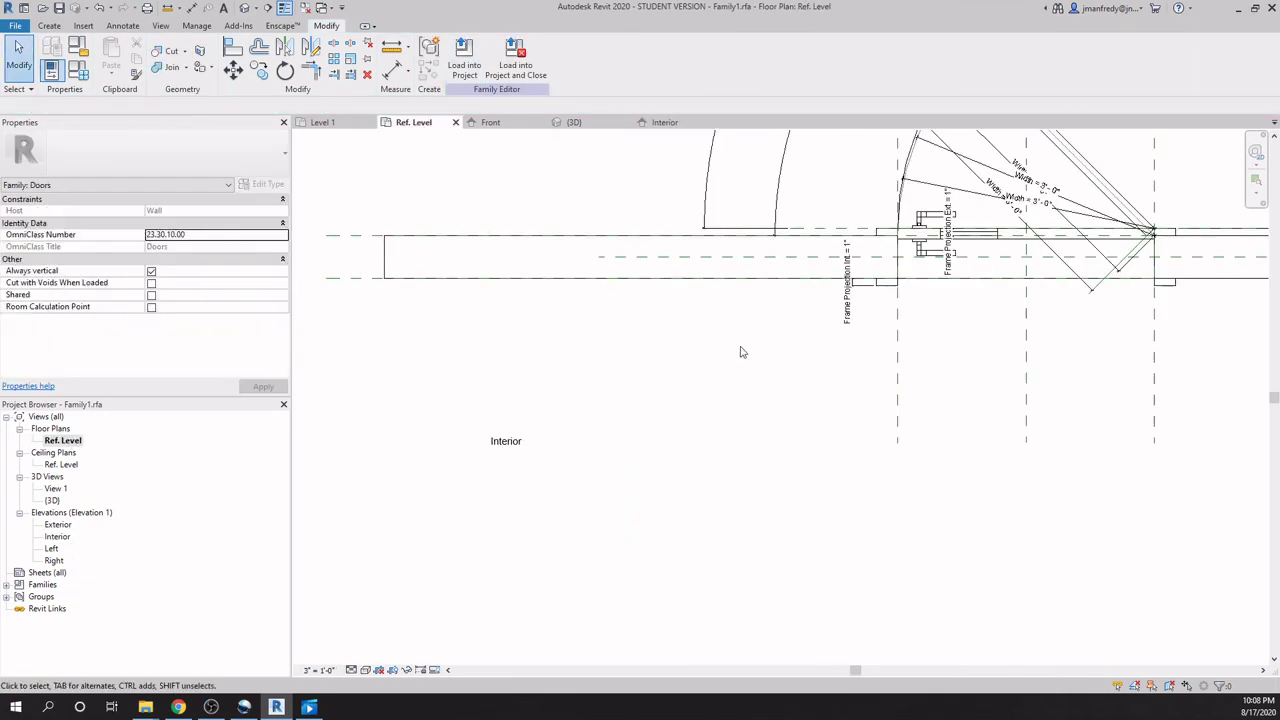
scroll(640, 400, "up", 2)
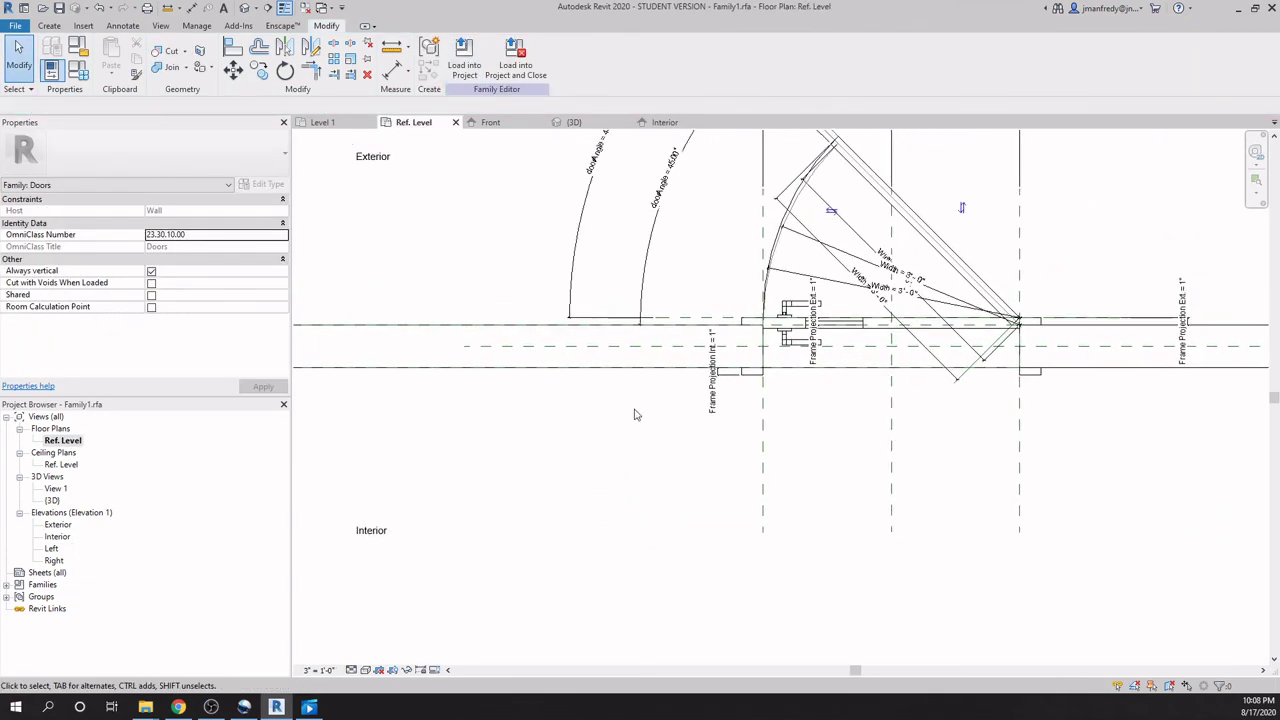
left_click(655, 349)
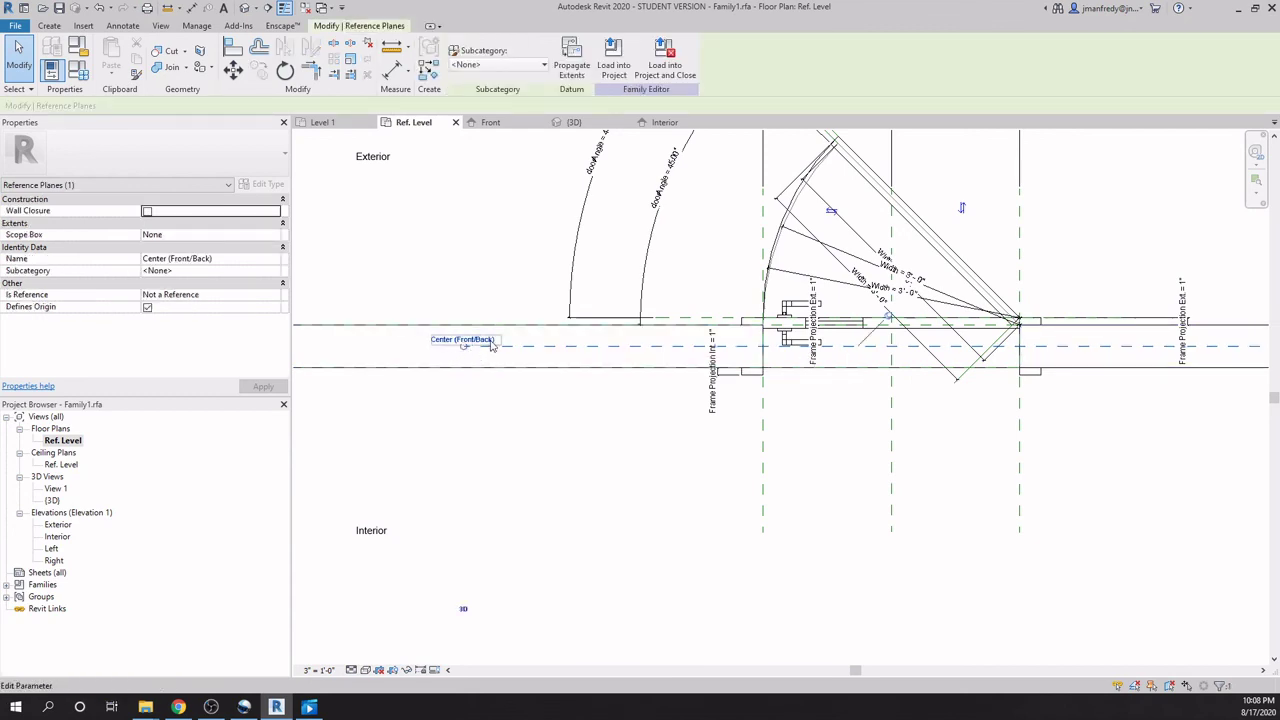
scroll(760, 350, "up", 5)
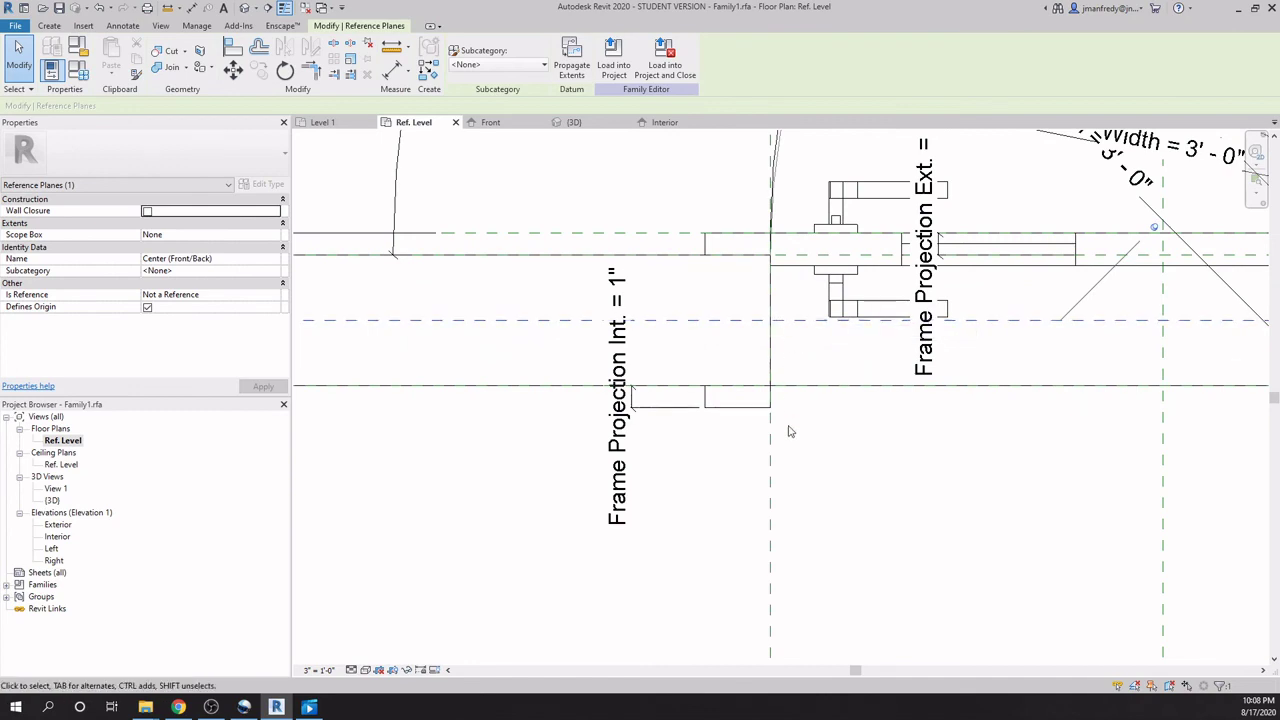
Begin an extrusion in the Interior elevation and pick sketch lines along the opening's two side reference planes and head reference plane.
double_click(62, 537)
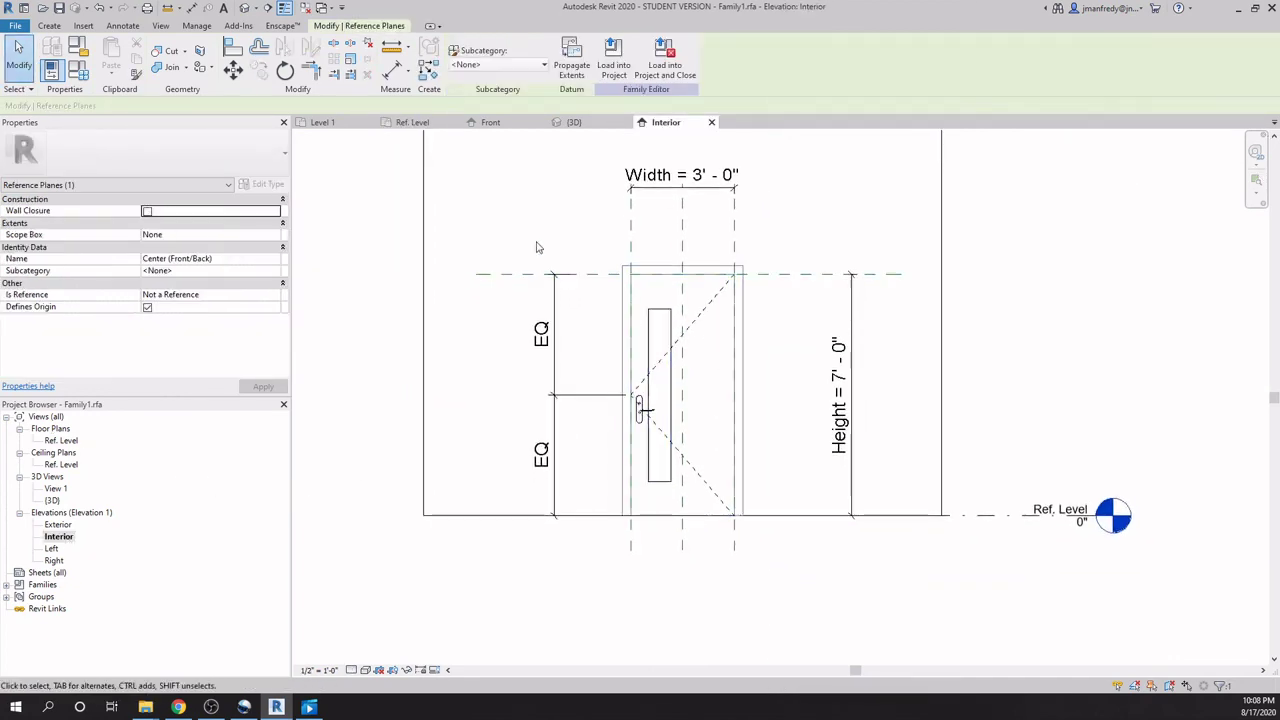
left_click(49, 26)
left_click(114, 56)
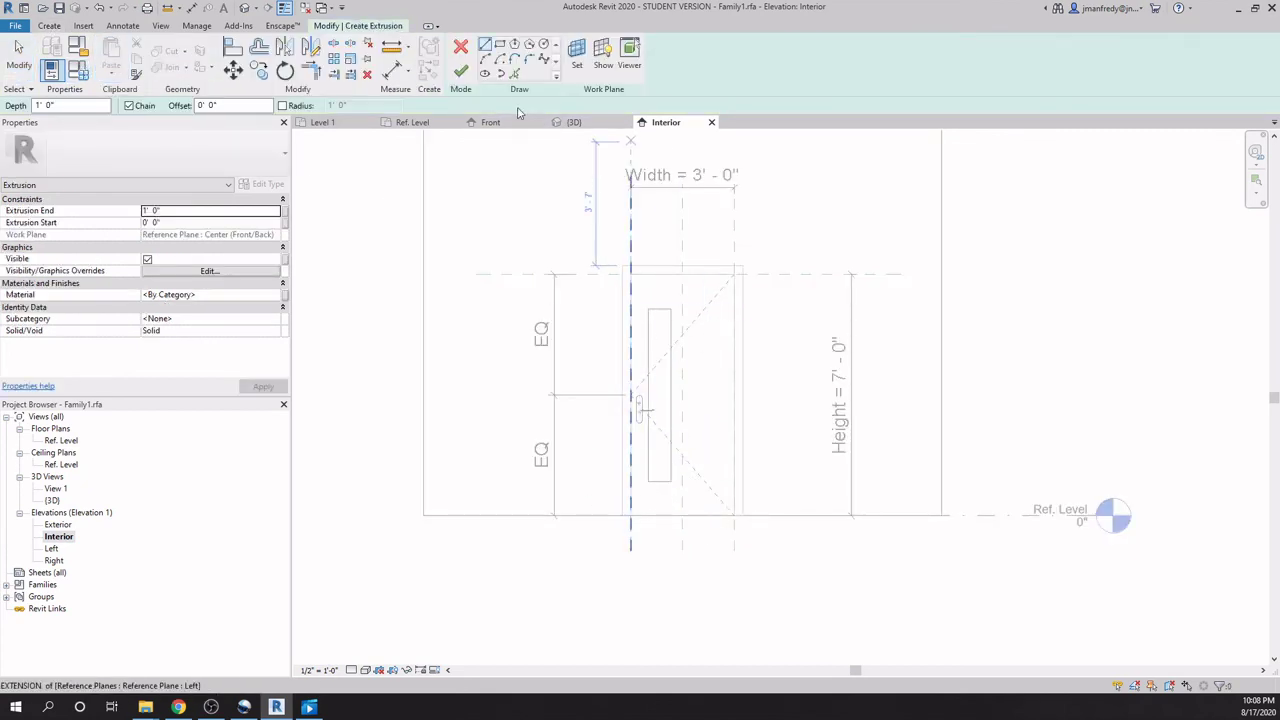
left_click(516, 76)
scroll(645, 300, "up", 1)
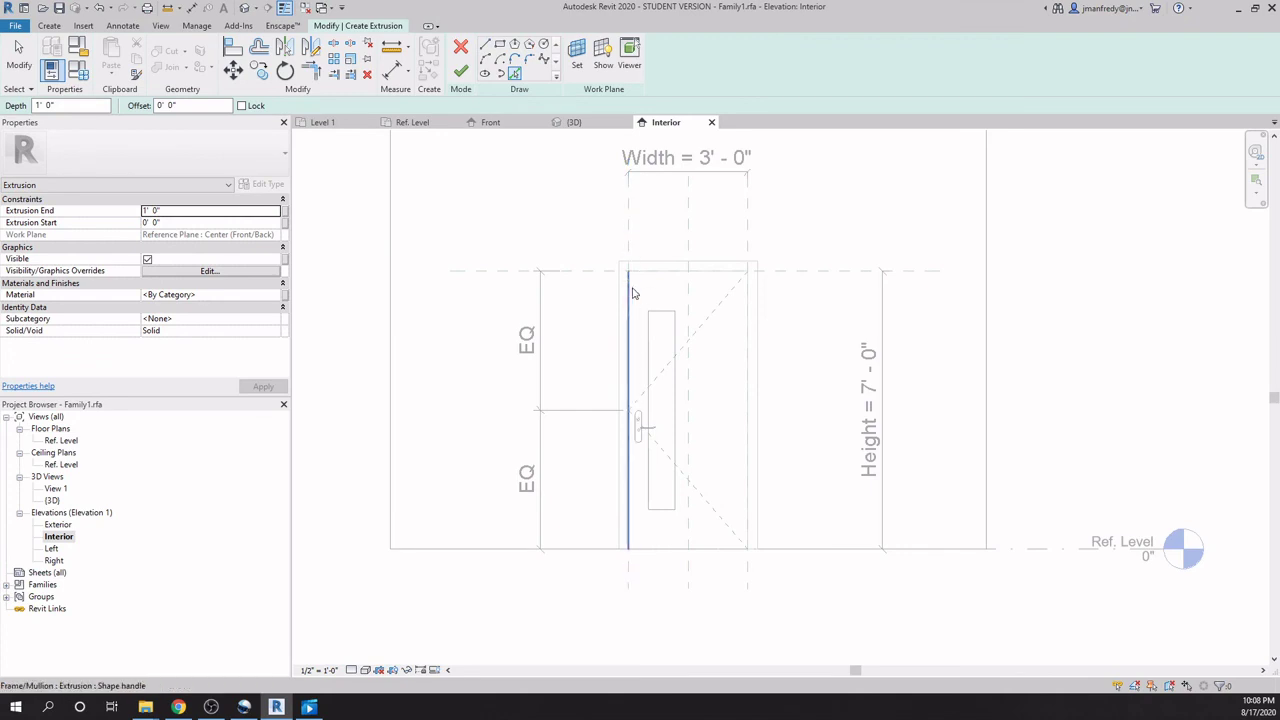
left_click(630, 250)
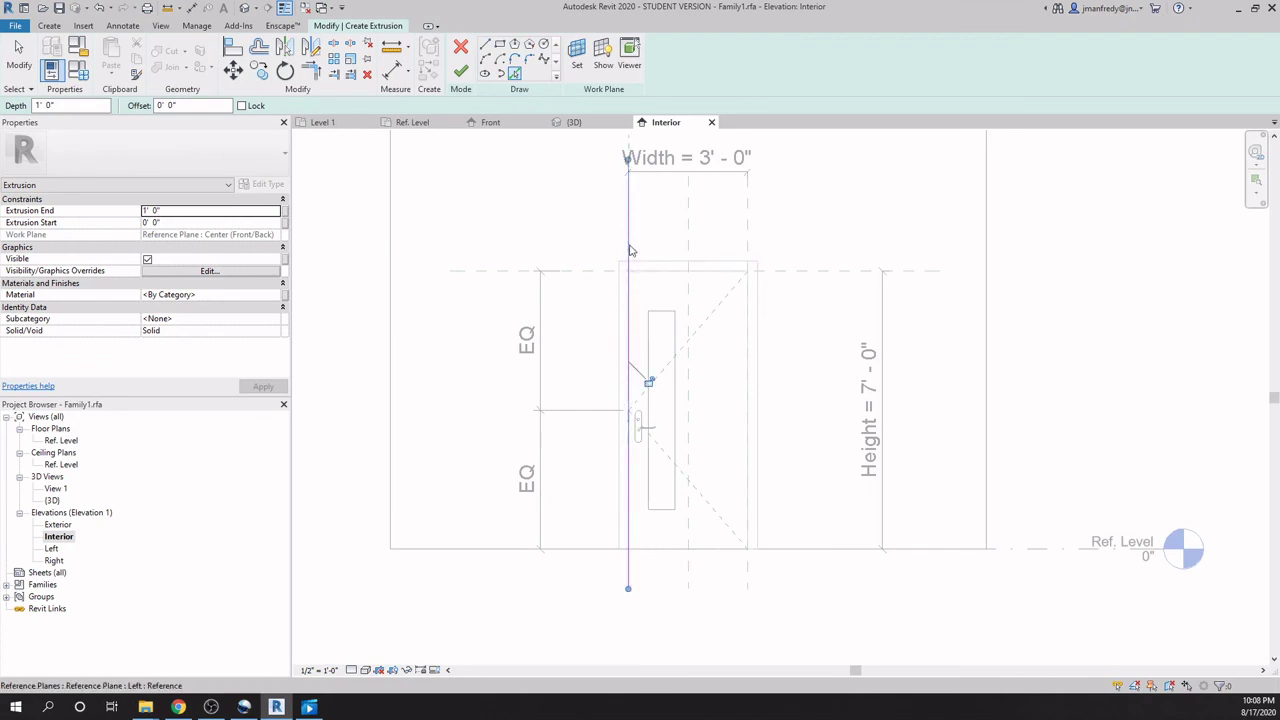
left_click(748, 307)
left_click(791, 272)
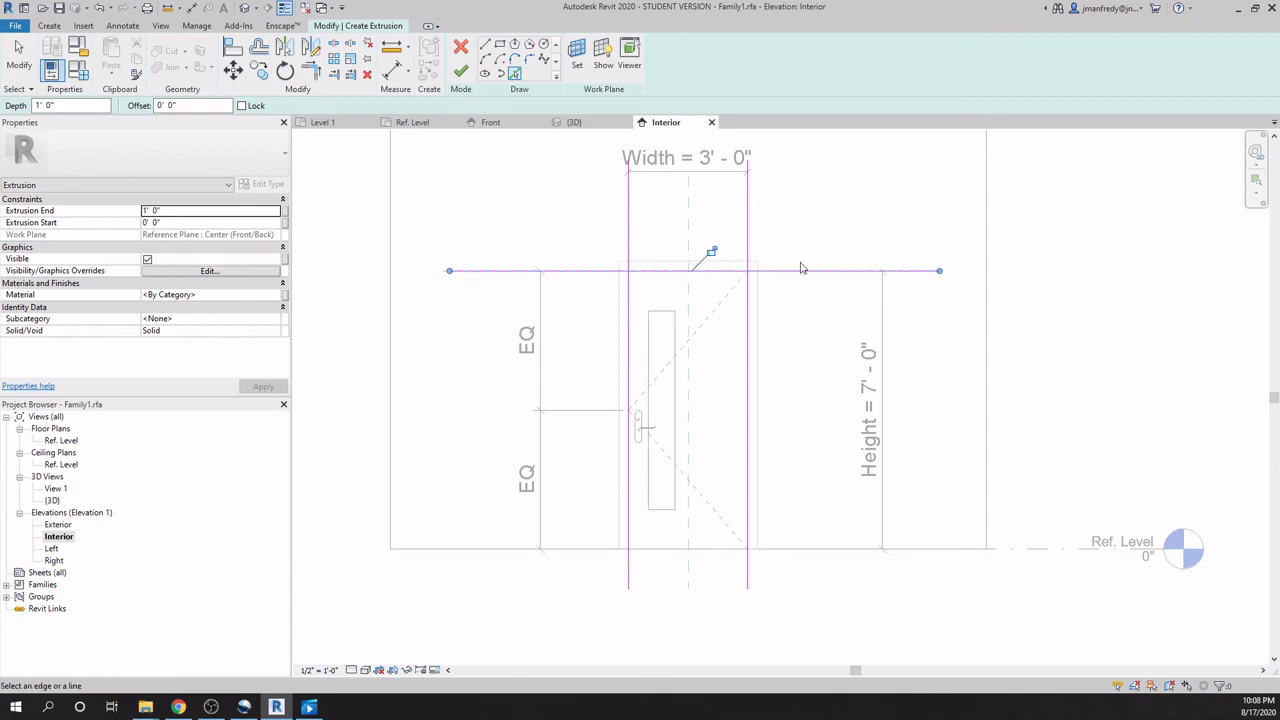
key("Escape")
Trim the head line and the two side lines of the extrusion sketch into corners at the top of the opening.
left_click(716, 266)
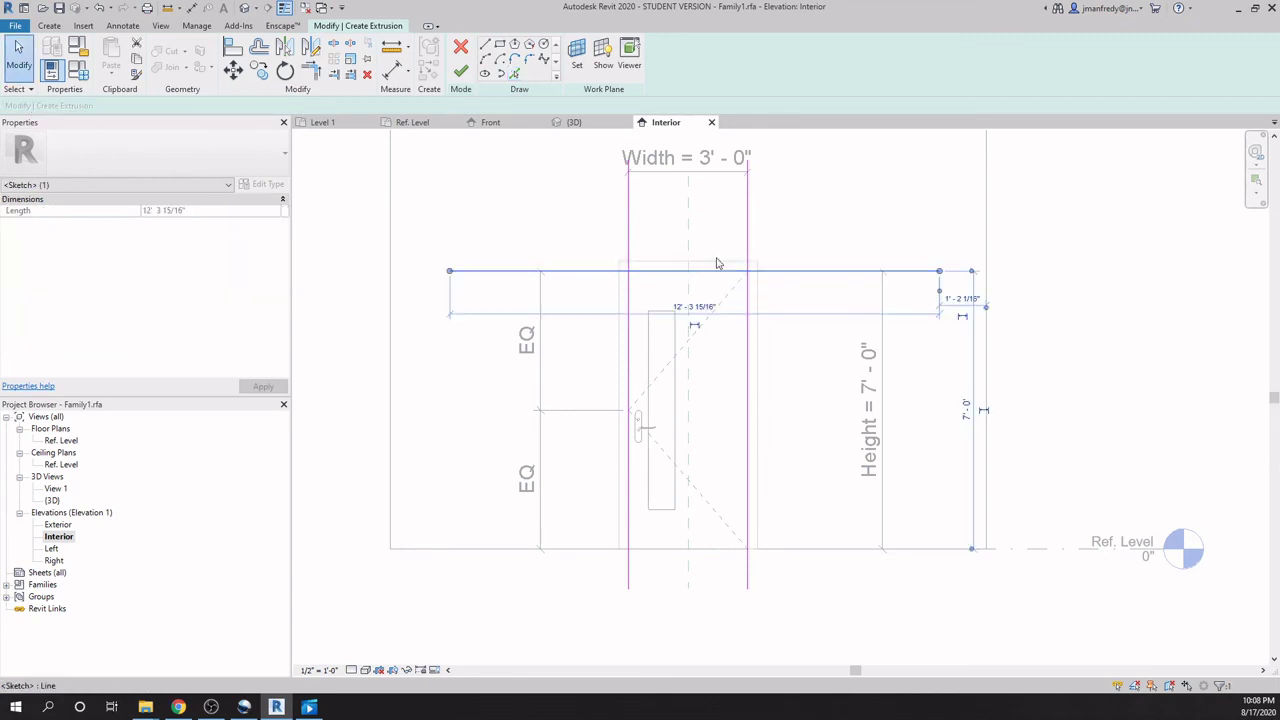
left_click(685, 288)
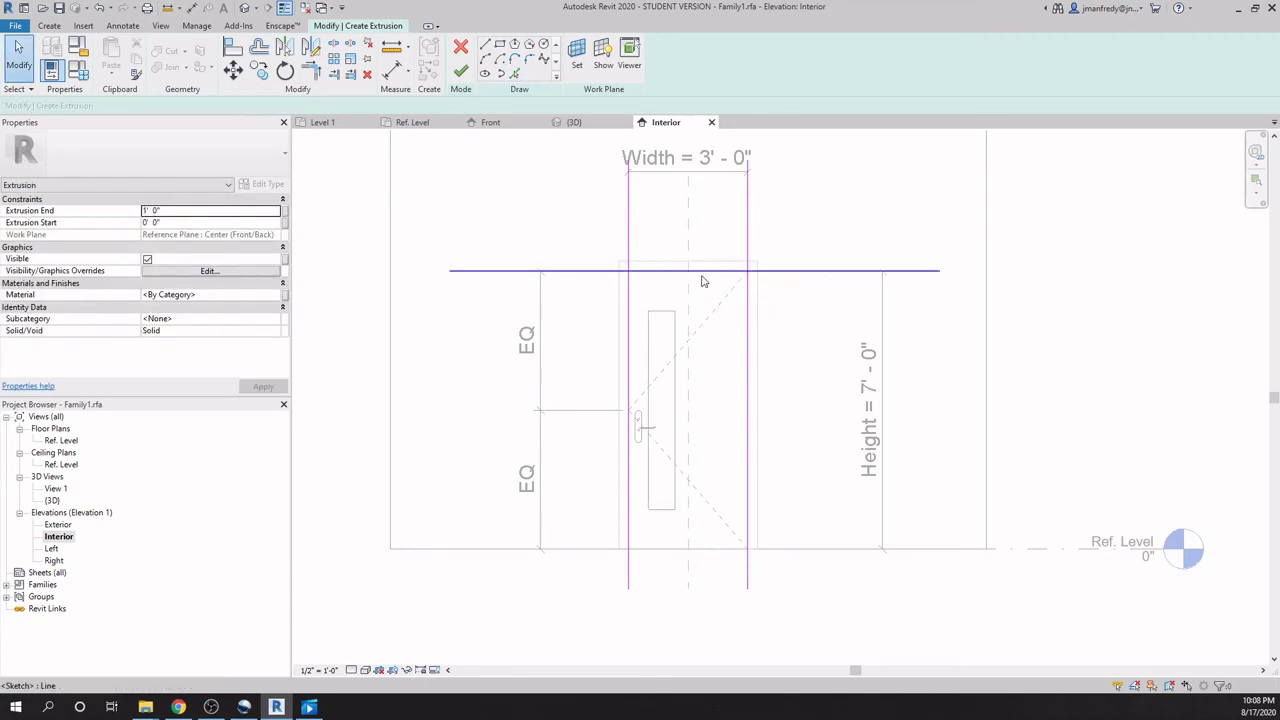
left_click(705, 271)
left_click(700, 286)
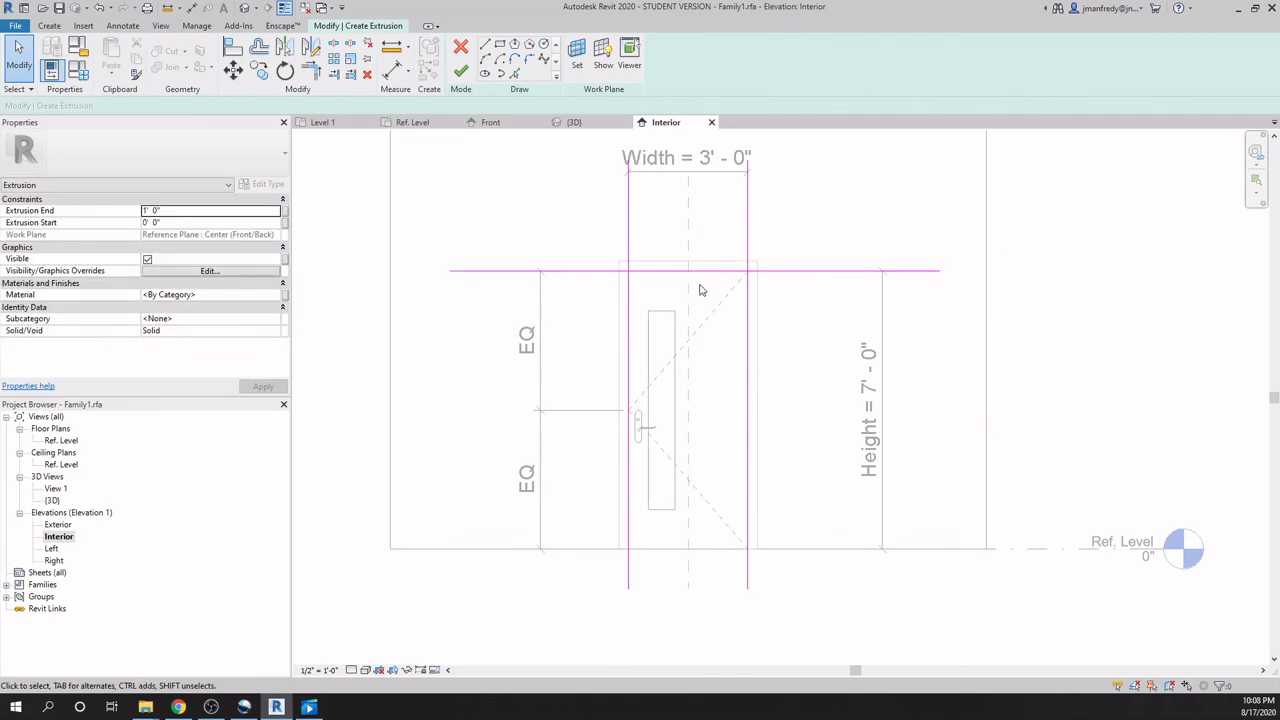
key("t")
key("r")
left_click(649, 273)
left_click(721, 272)
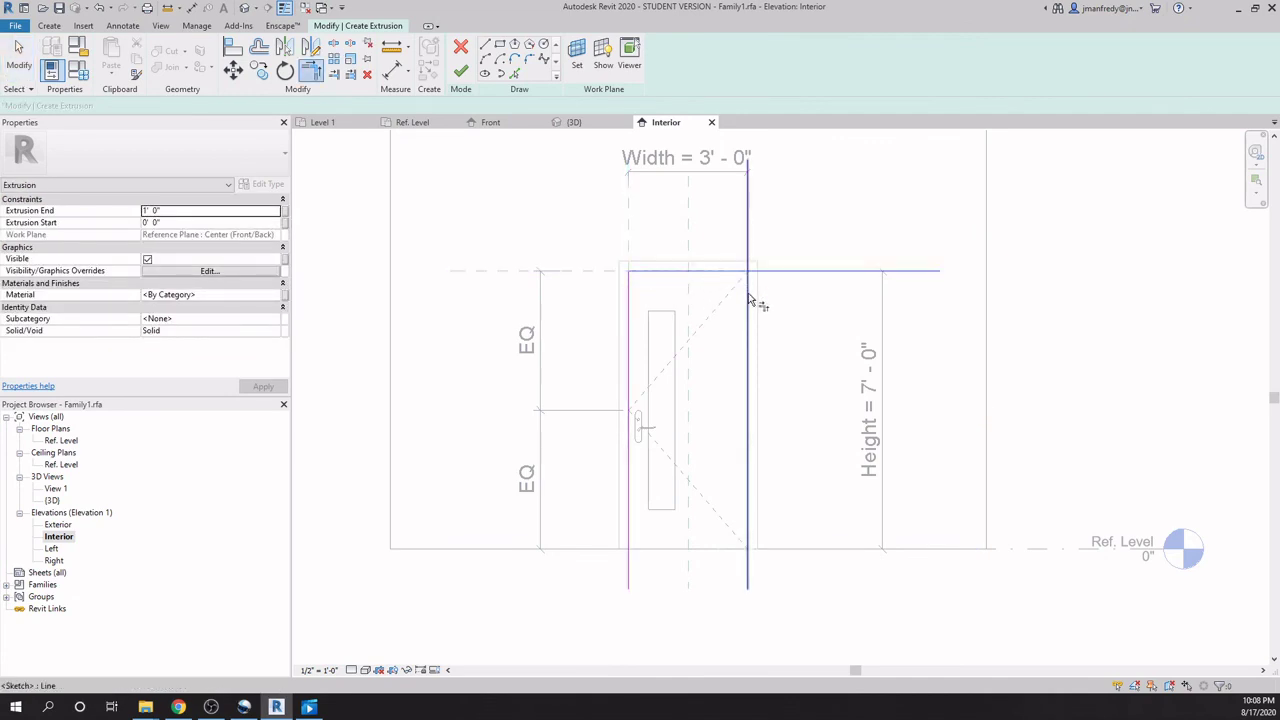
left_click(748, 292)
key("Escape")
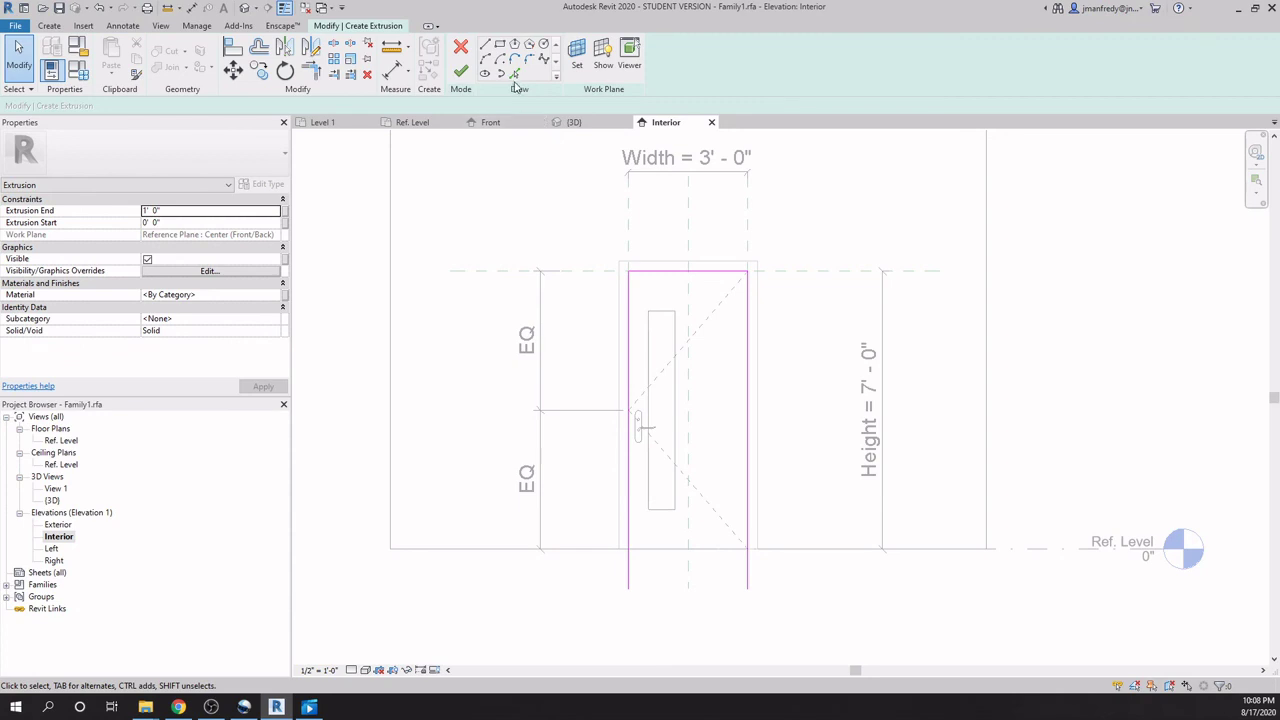
Offset the two side lines and head line inward by 1/2" and trim the inner outline's upper corners.
left_click(515, 75)
left_click(214, 107)
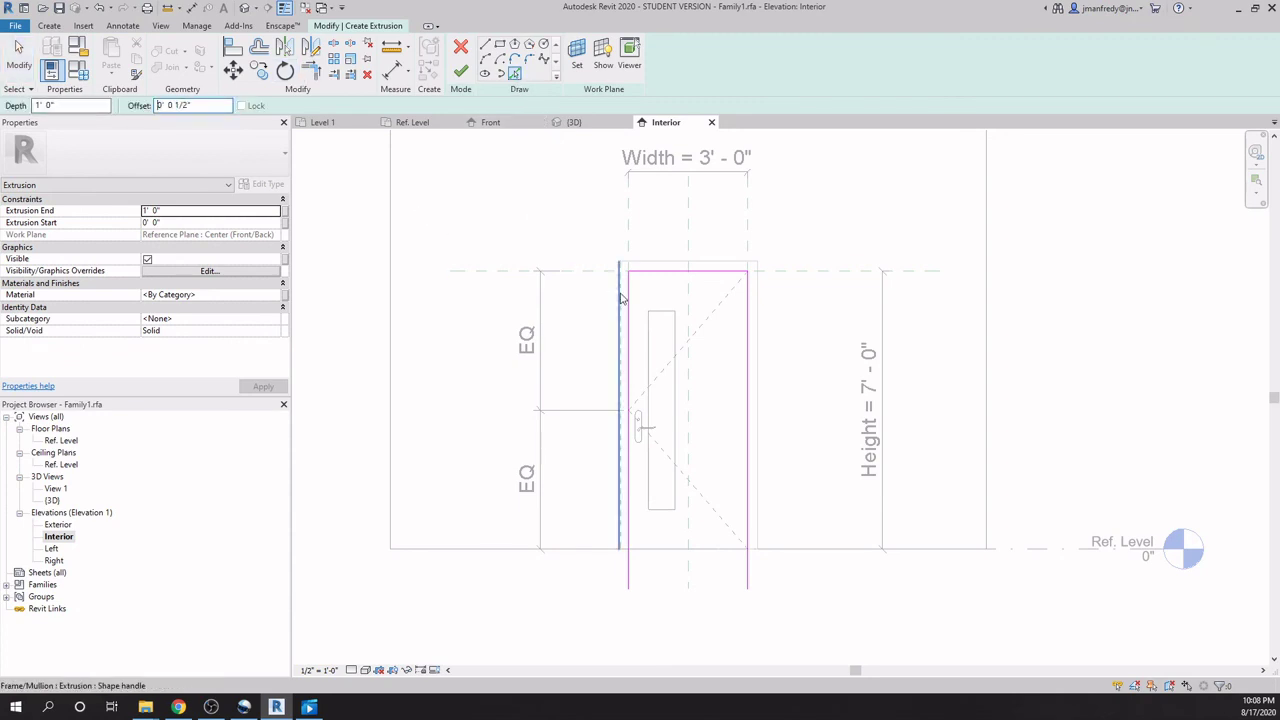
scroll(630, 285, "up", 3)
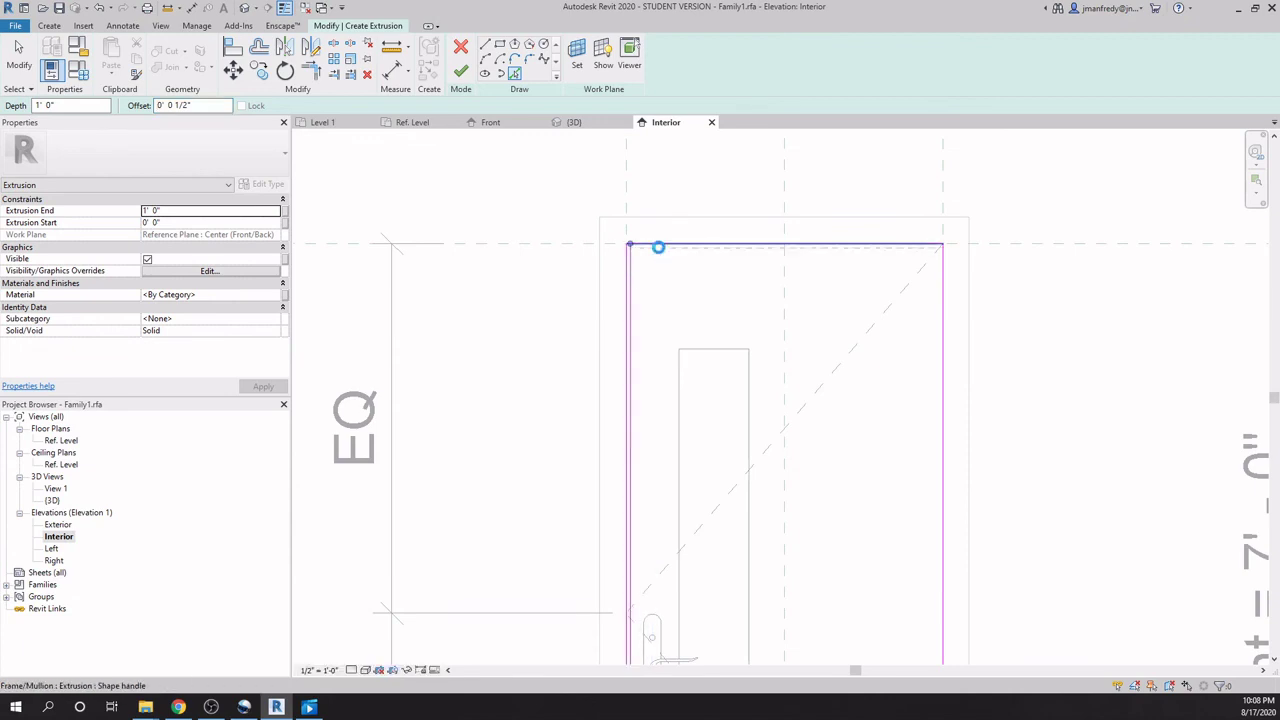
left_click(657, 247)
left_click(940, 281)
key("Escape")
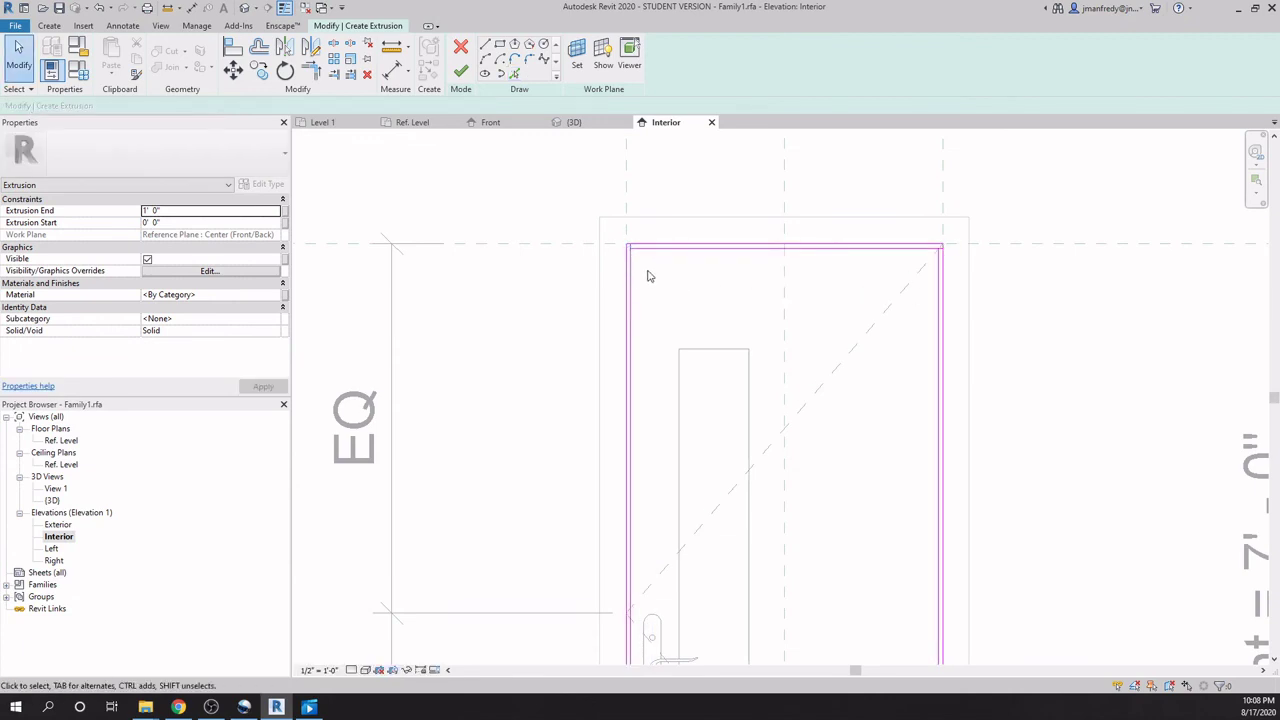
key("t")
key("r")
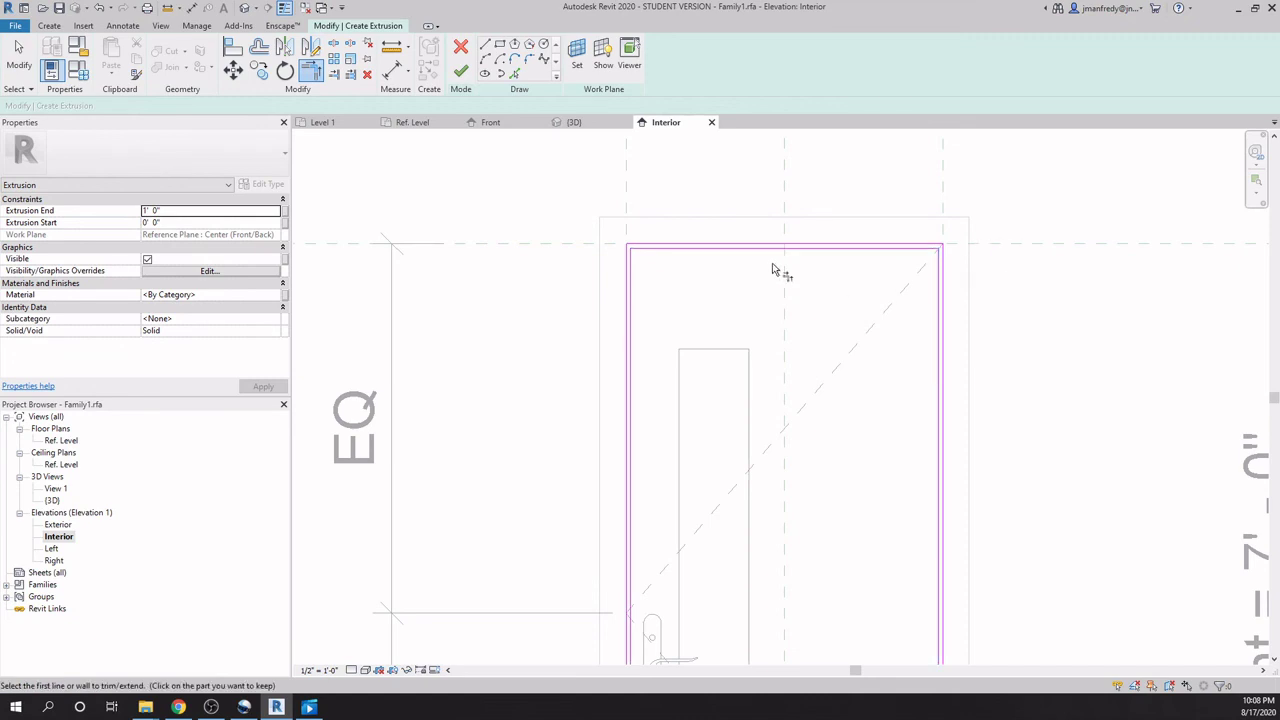
Add a sketch line along the Ref. Level at the base of the opening with no offset.
scroll(772, 268, "down", 2)
middle_click_drag(759, 634, 757, 362)
scroll(757, 362, "down", 2)
middle_click_drag(756, 464, 734, 413)
scroll(735, 412, "up", 1)
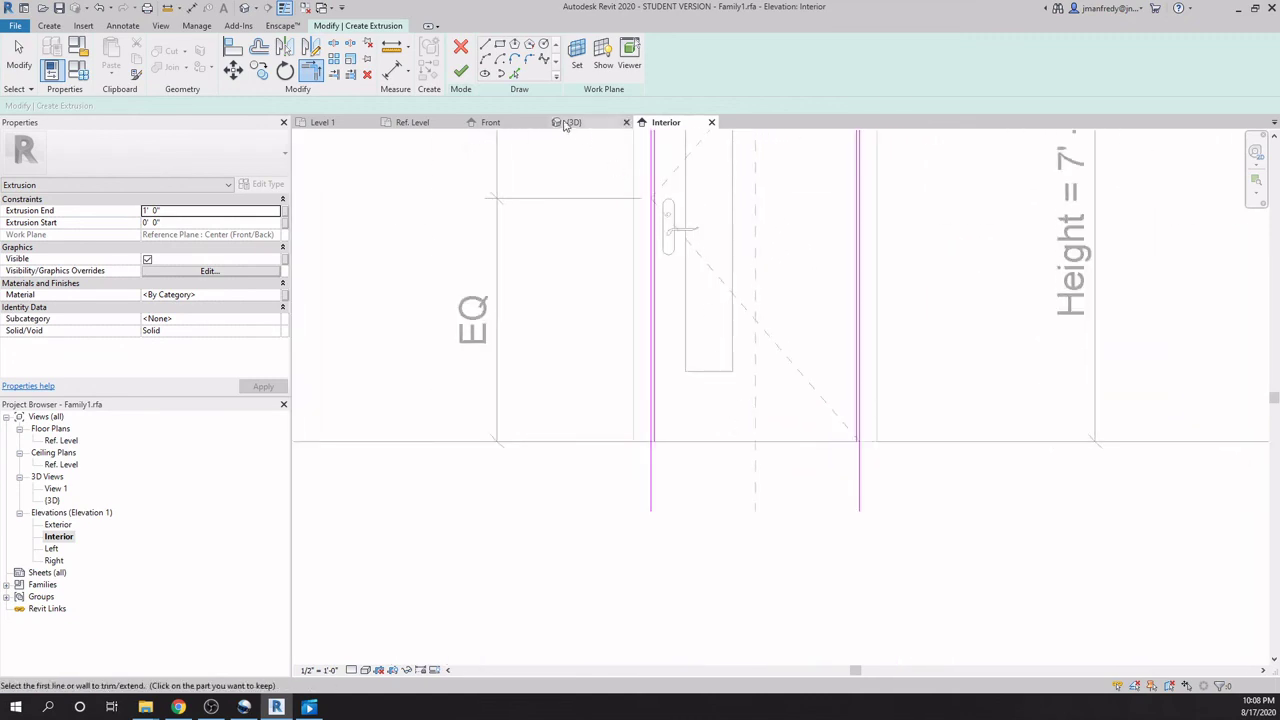
left_click(514, 74)
scroll(740, 462, "up", 2)
left_click(709, 460)
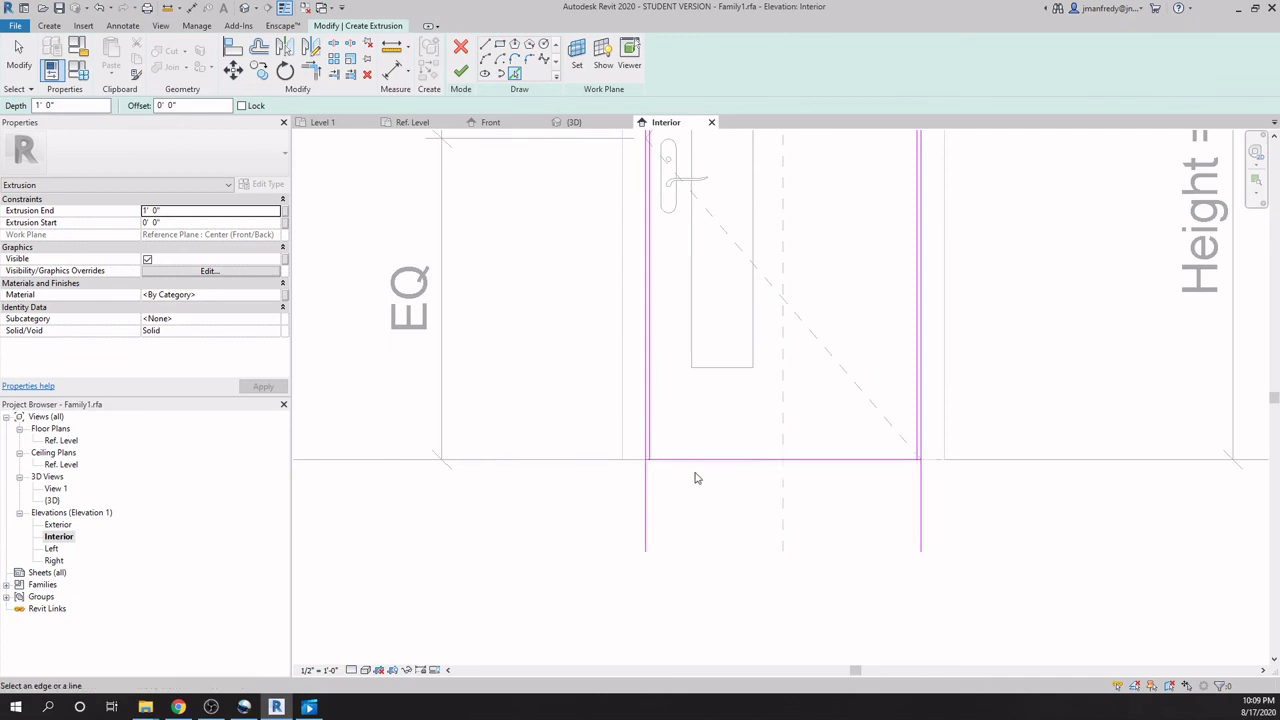
Split the base line and trim it with the jamb lines to close both 1/2" jamb profiles at the Ref. Level.
scroll(694, 474, "up", 2)
key("Escape")
key("t")
key("r")
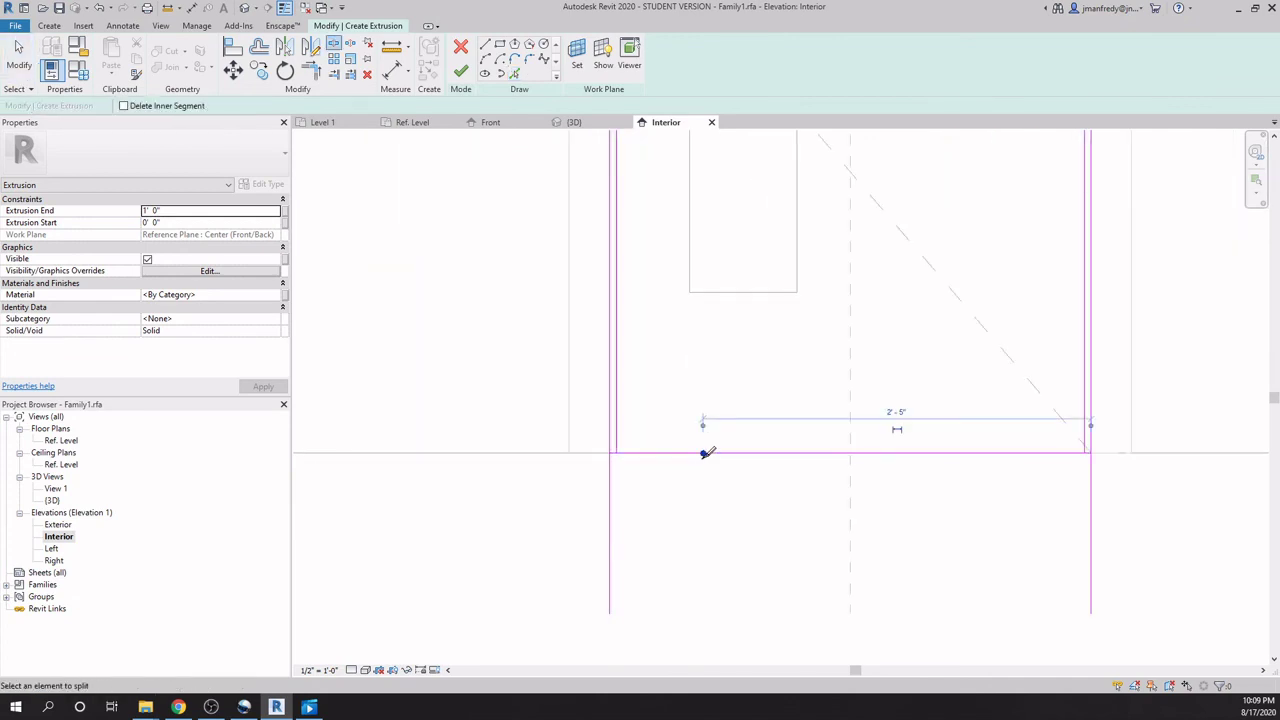
scroll(615, 476, "up", 2)
left_click(620, 446)
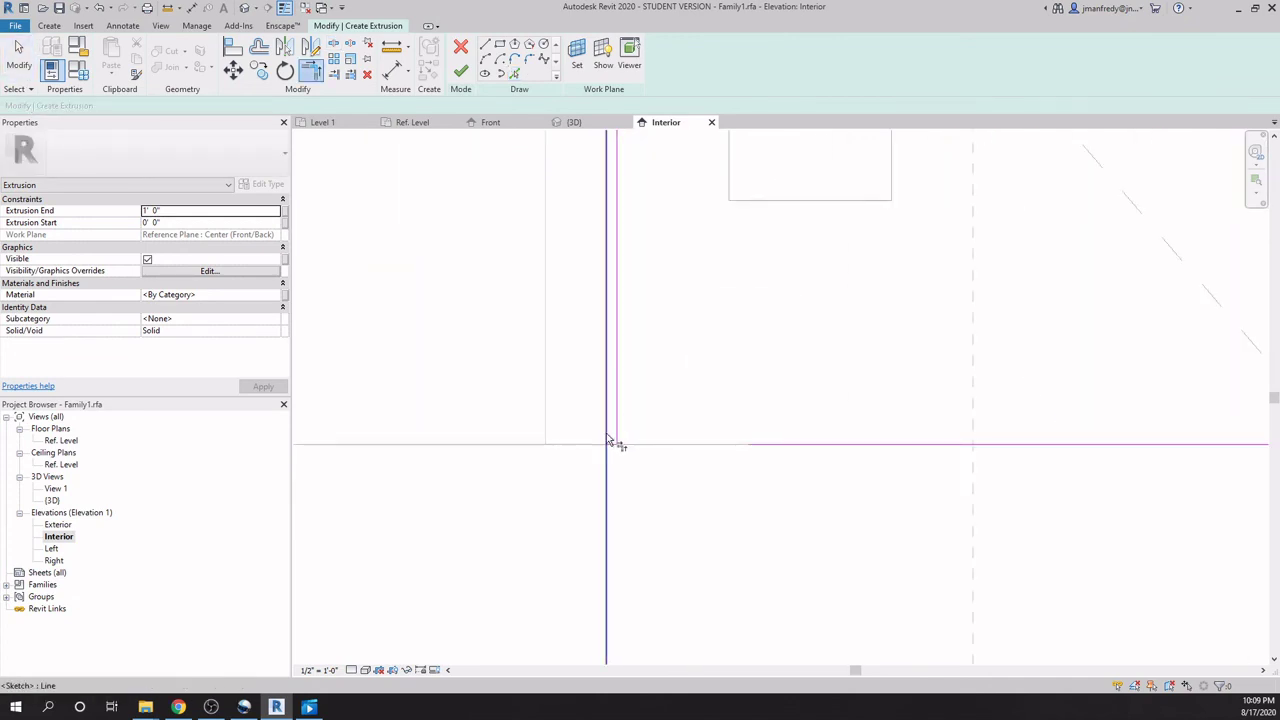
left_click(607, 438)
middle_click_drag(617, 434, 426, 441)
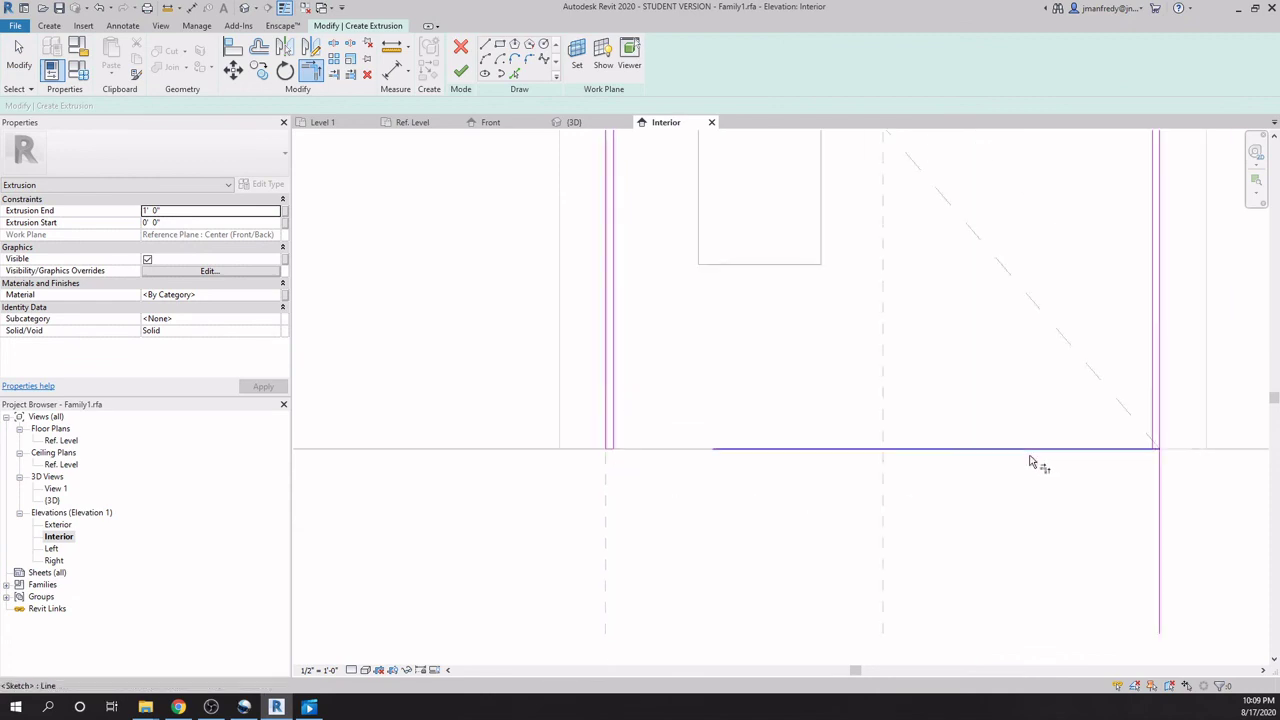
scroll(1175, 442, "up", 2)
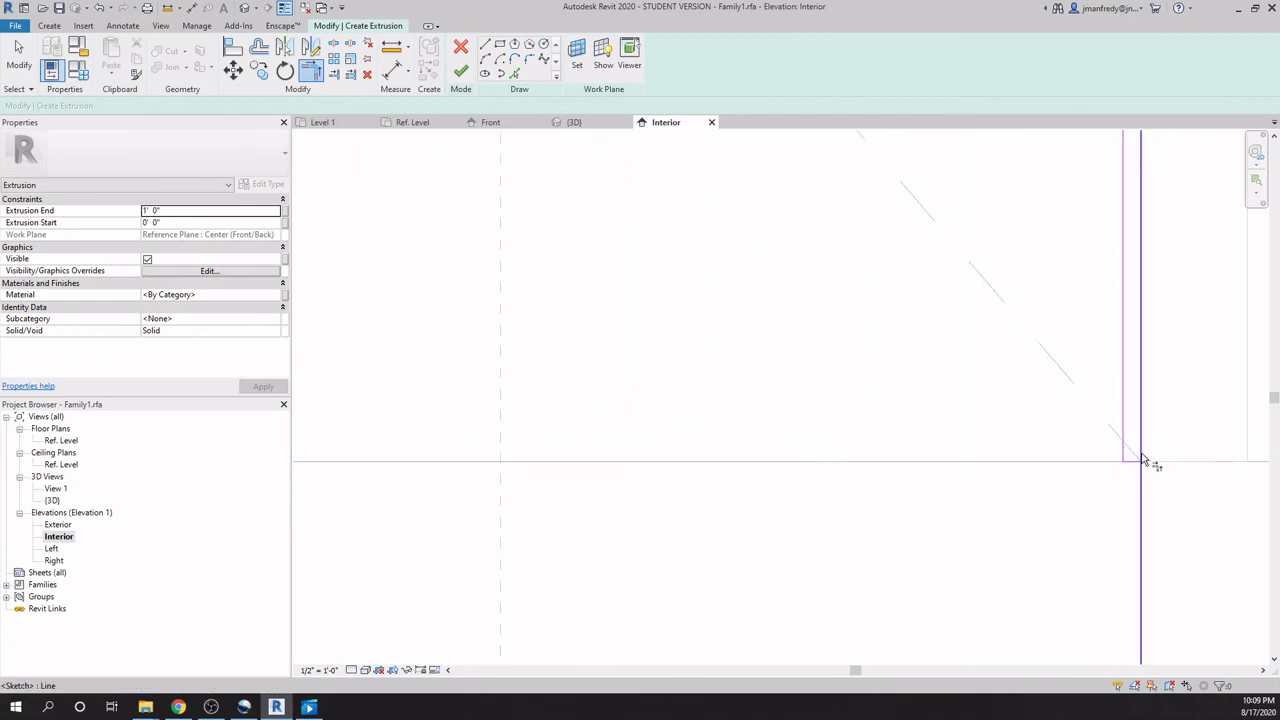
left_click(1143, 457)
Finish the 1/2" frame extrusion and inspect how it sits in the door opening in the 3D view.
scroll(1100, 520, "down", 5)
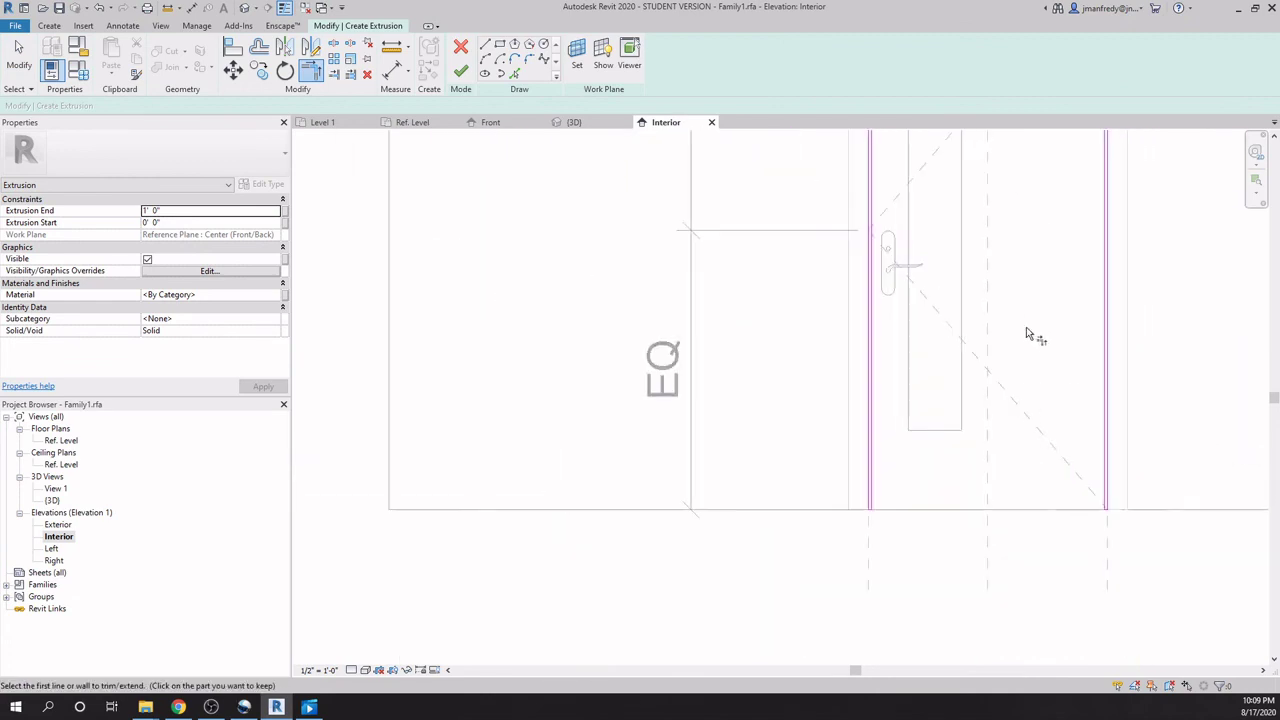
scroll(1032, 296, "down", 4)
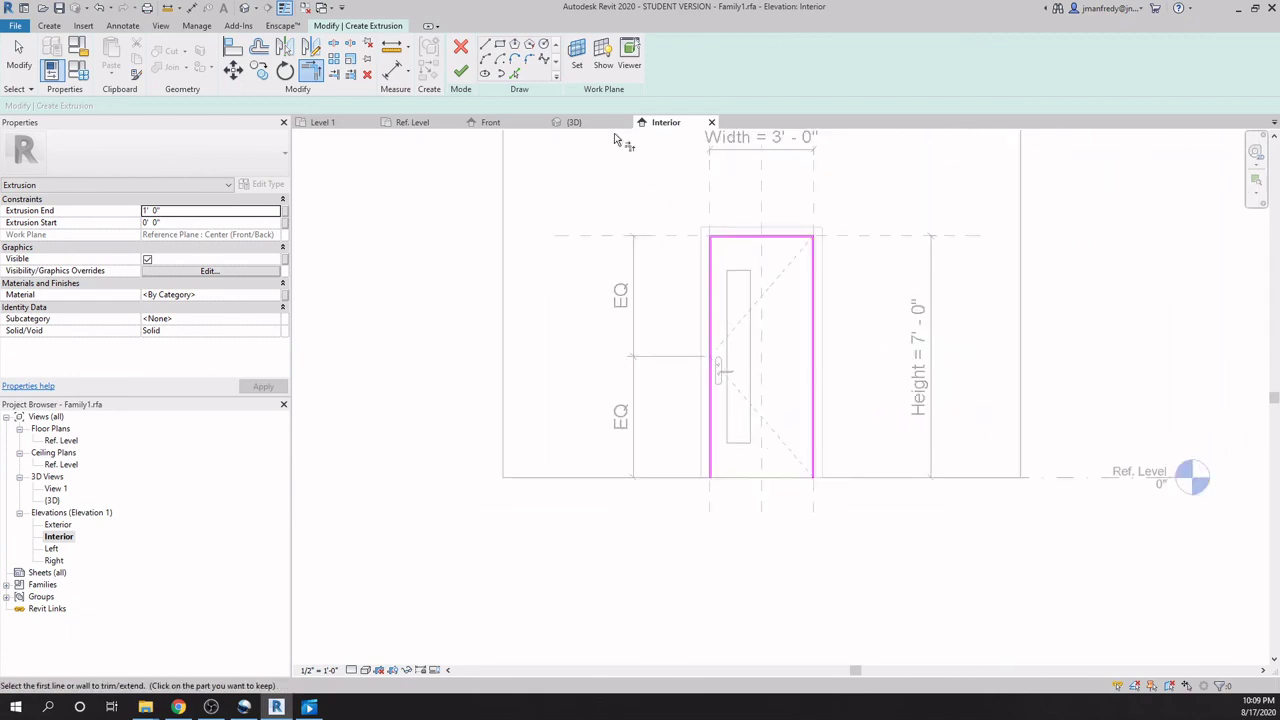
left_click(461, 72)
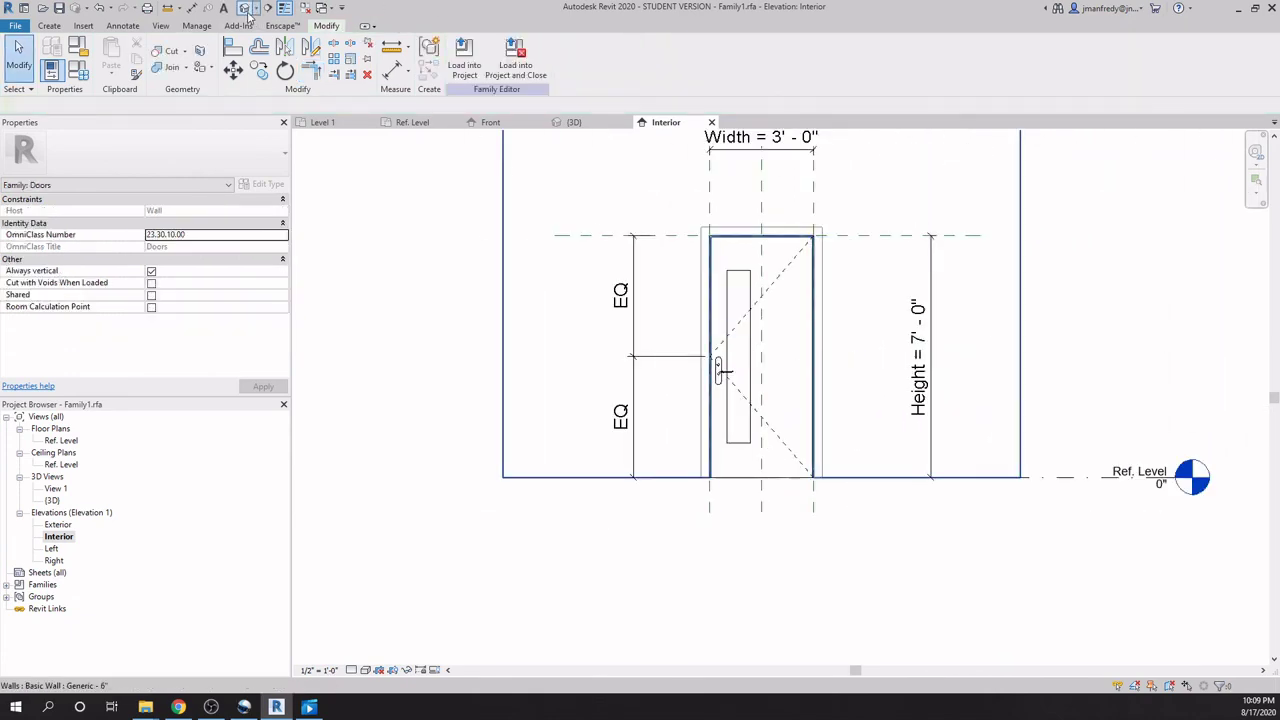
left_click(245, 9)
middle_click_drag(723, 587, 762, 385, "shift")
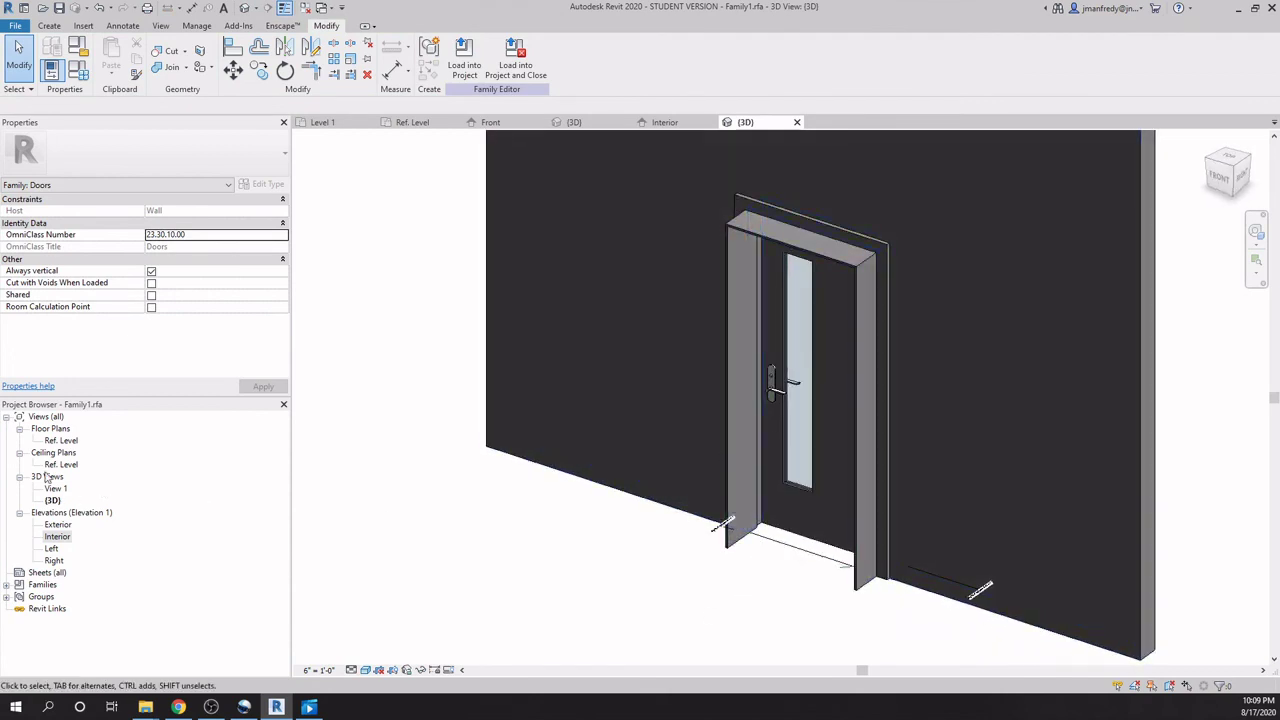
Check the new frame extrusion's start, end and work plane settings in the Ref. Level plan.
double_click(61, 440)
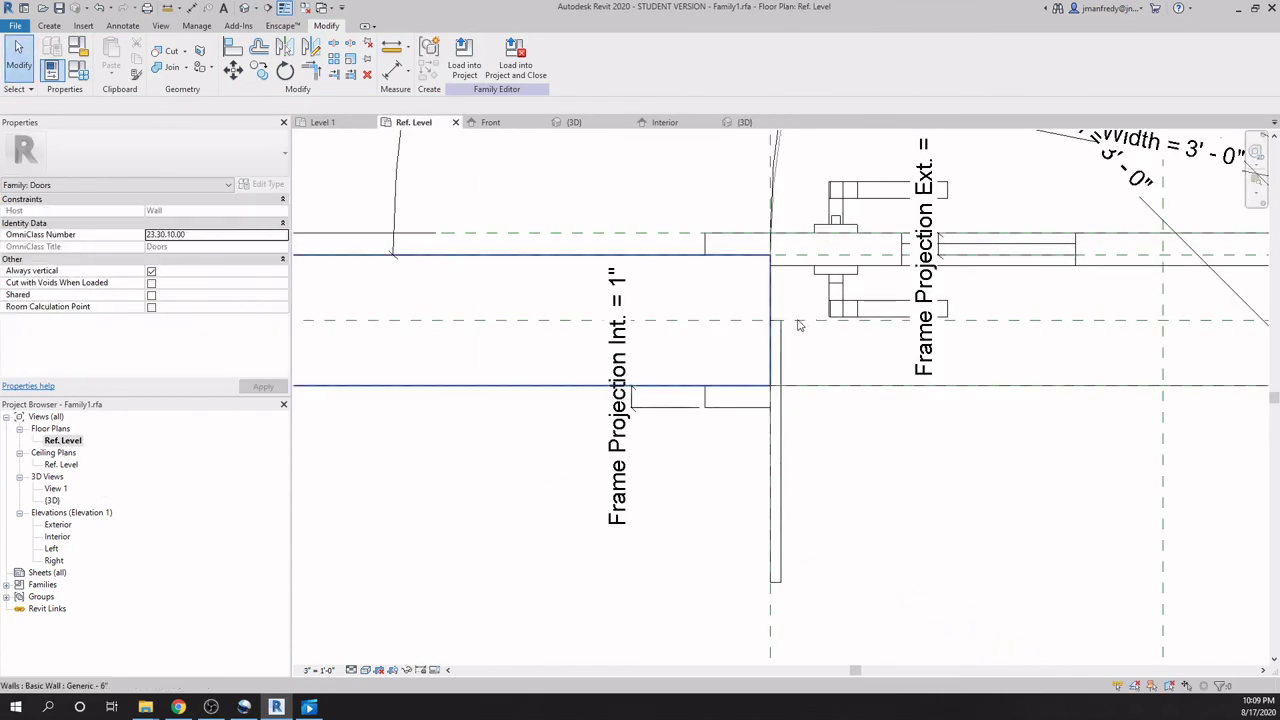
left_click(777, 573)
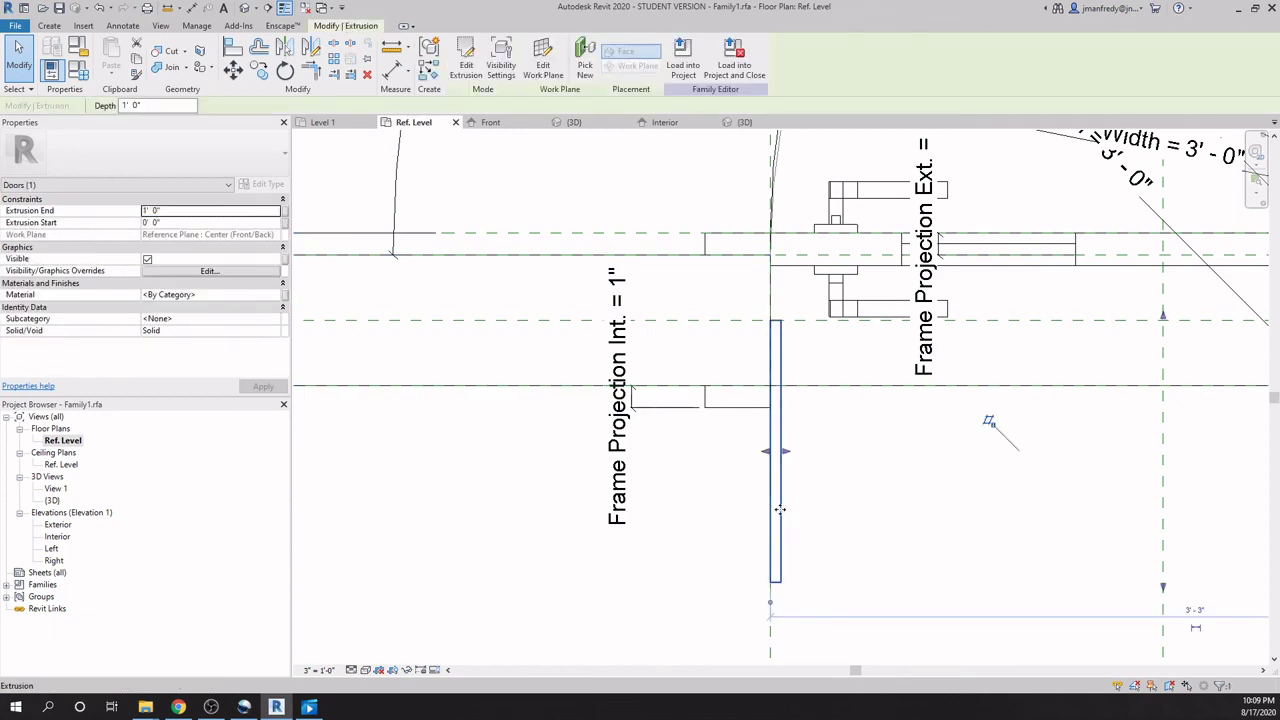
left_click(171, 223)
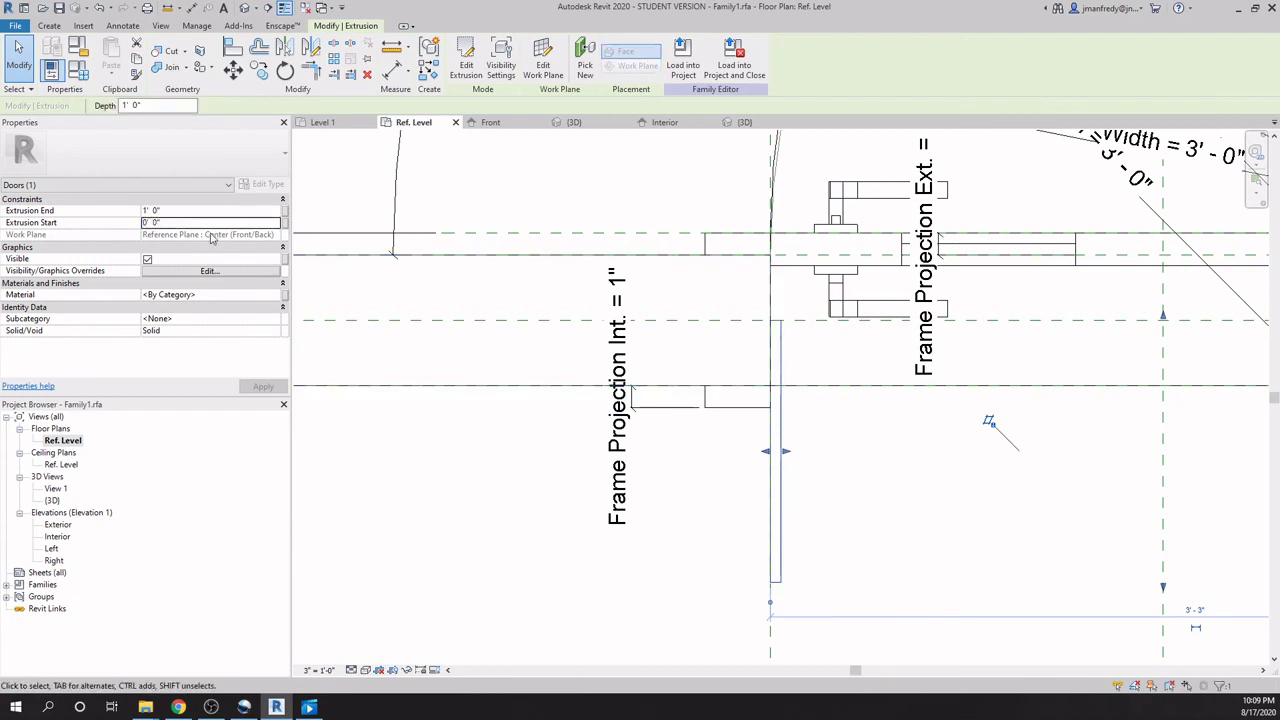
left_click(168, 212)
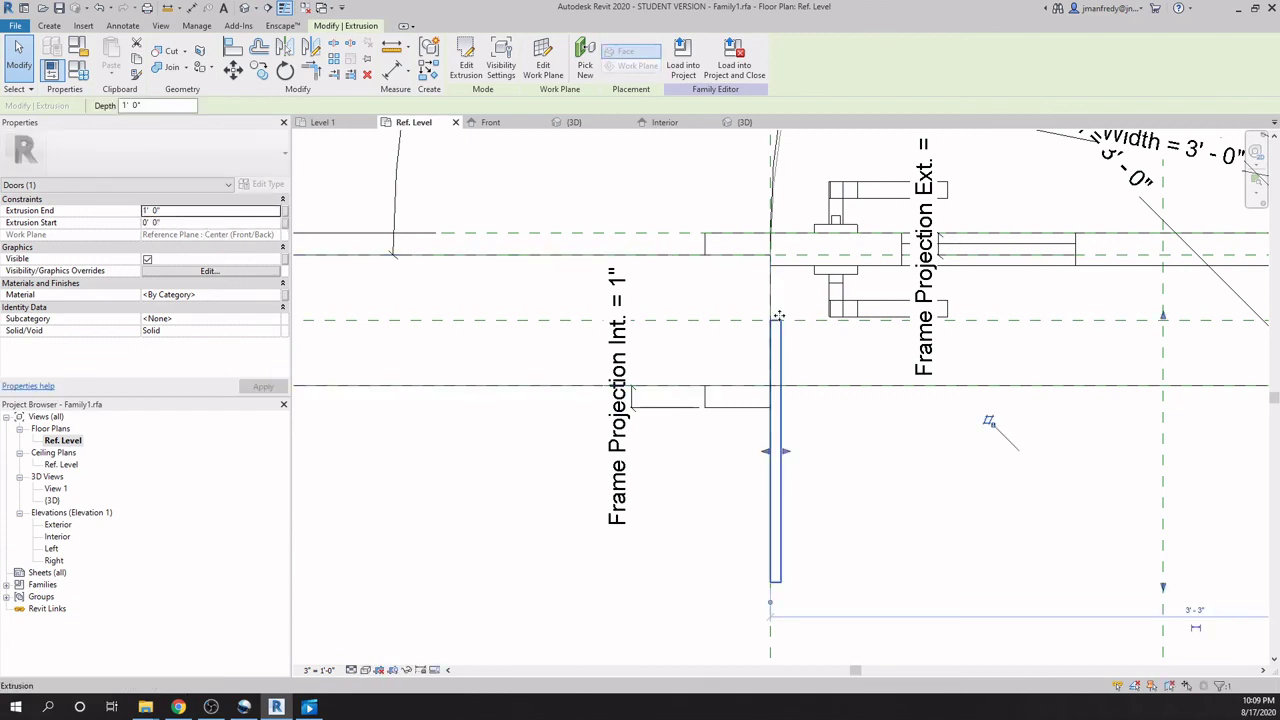
scroll(895, 462, "down", 2)
left_click(895, 462)
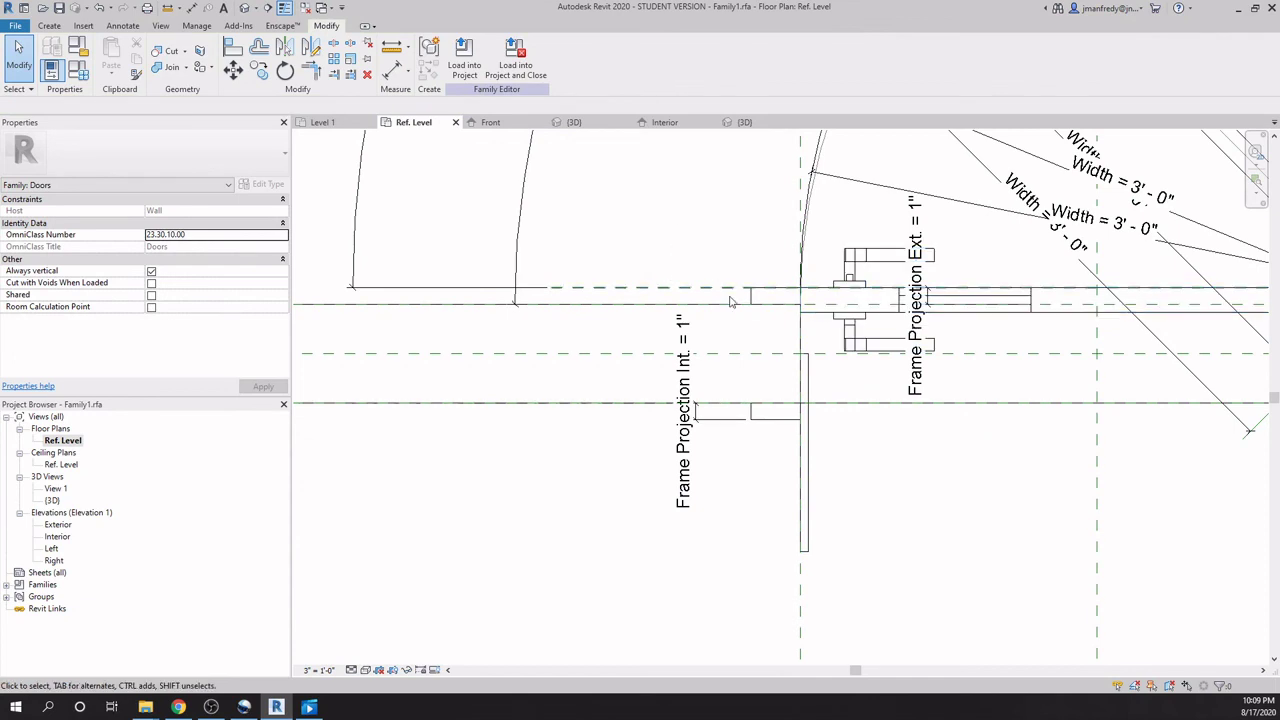
Copy the exterior frame projection reference plane about 2 1/2" toward the inside of the wall.
left_click(681, 289)
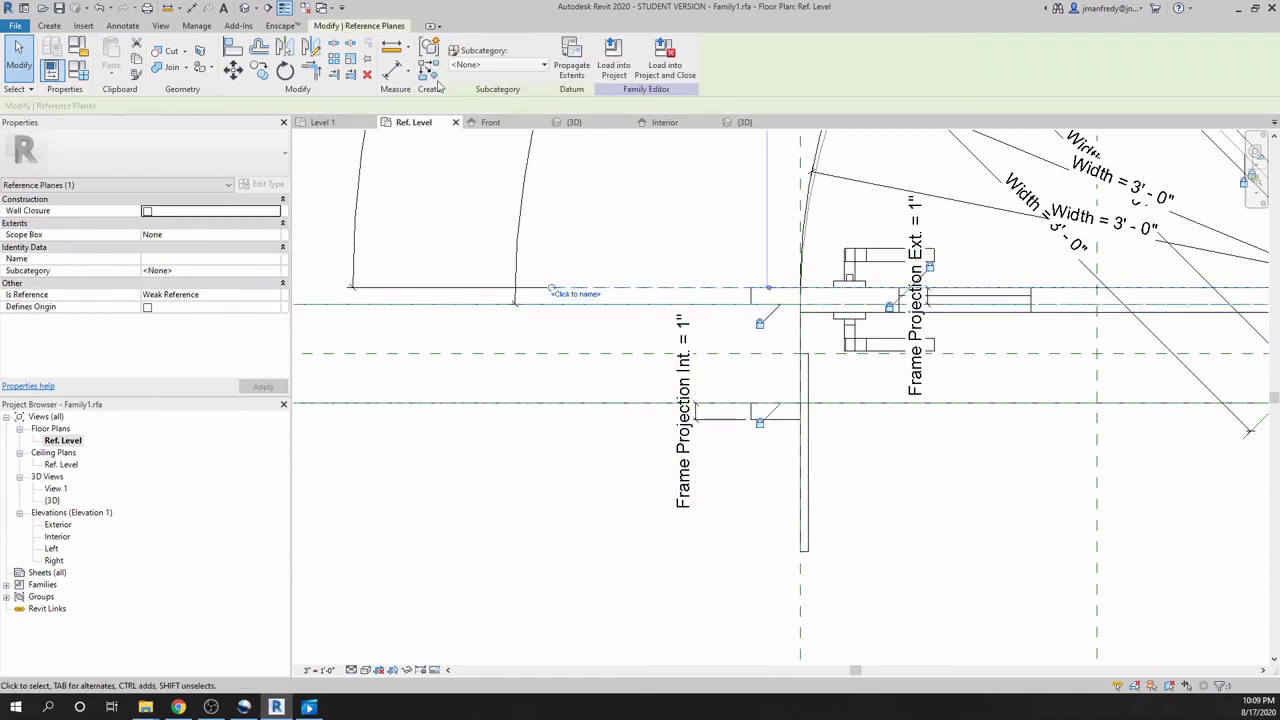
left_click(258, 68)
left_click(577, 290)
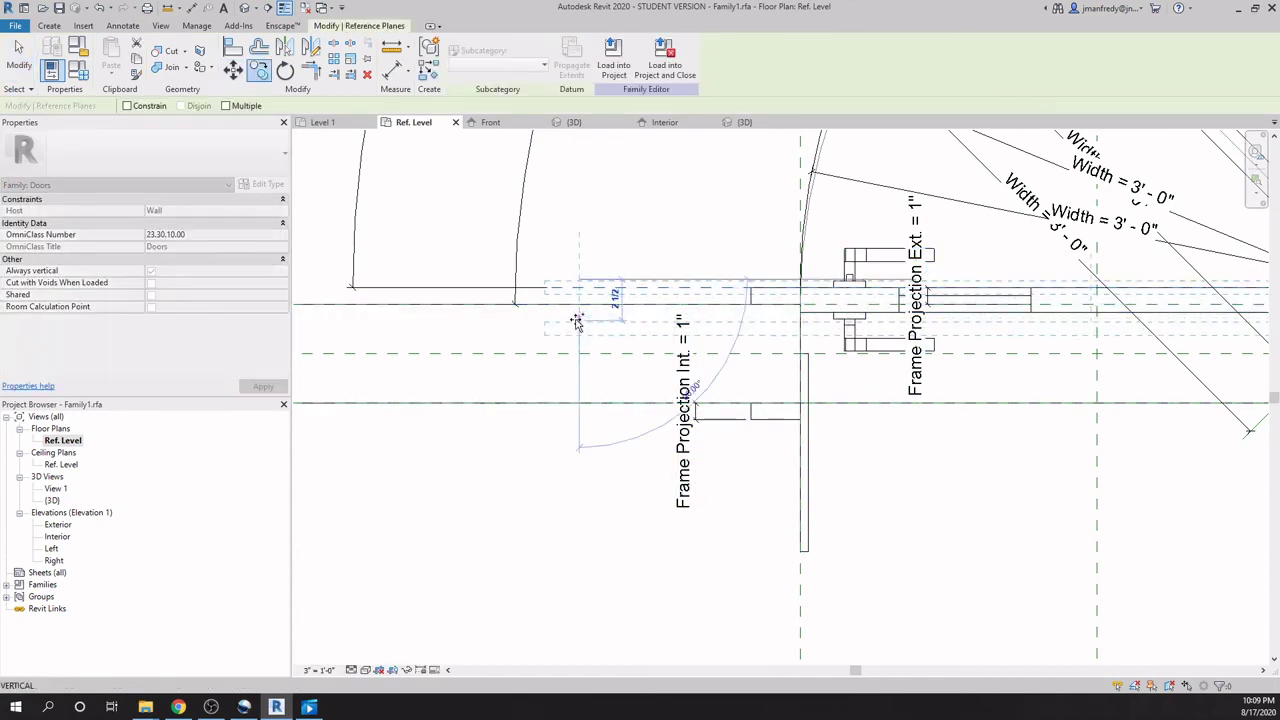
left_click(578, 326)
Add an aligned dimension between the copied reference plane and the exterior frame projection plane.
key("d")
key("i")
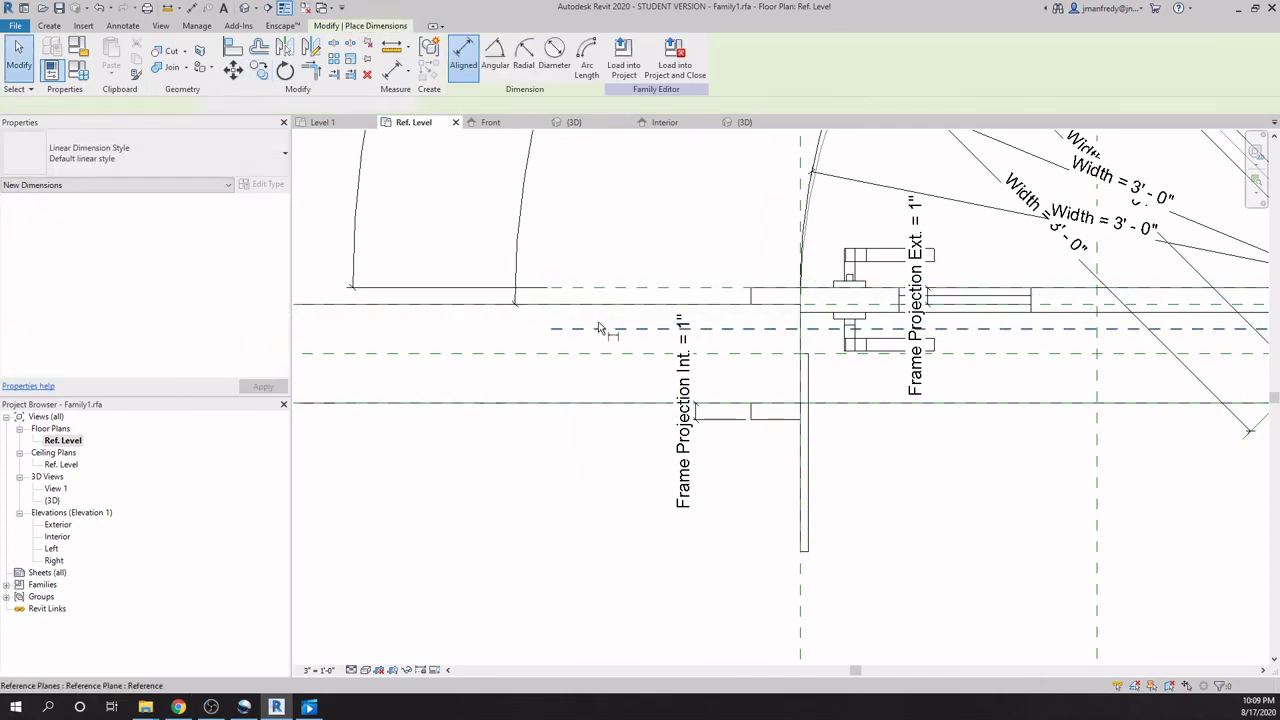
left_click(599, 328)
left_click(604, 289)
left_click(612, 252)
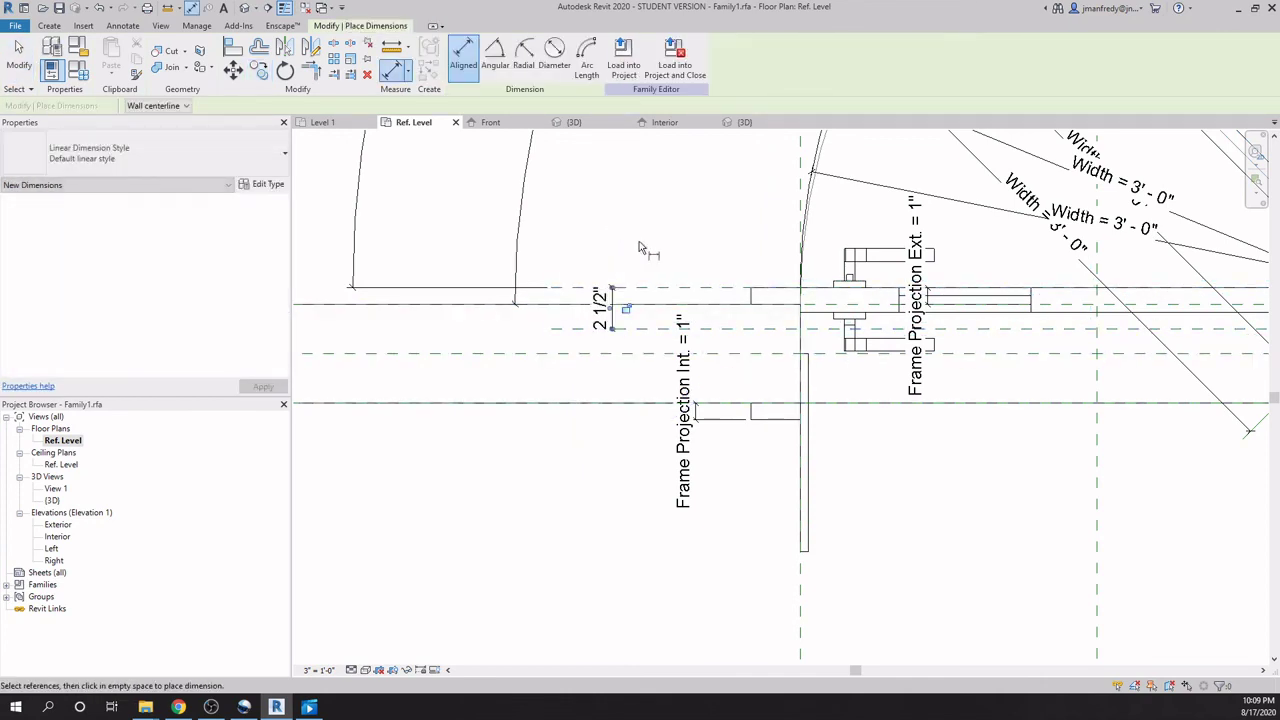
key("Escape")
key("Escape")
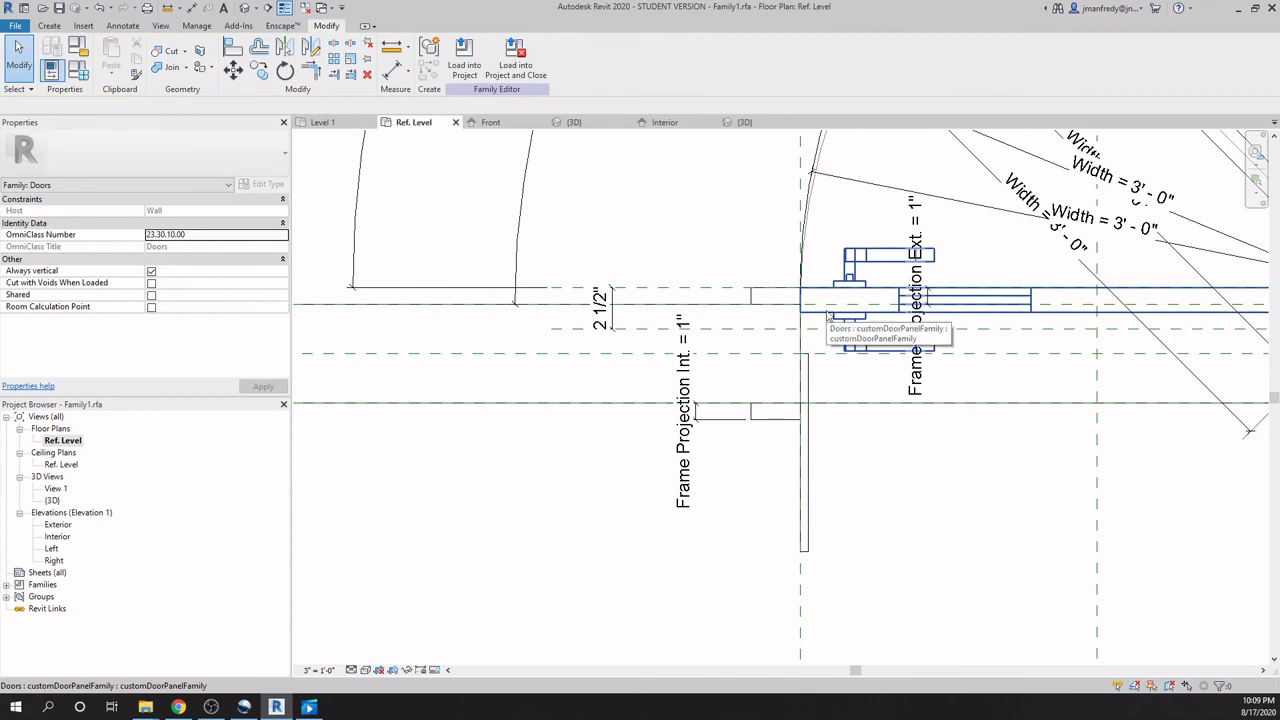
Label the dimension between the copied reference plane and the exterior frame projection plane with the Thickness parameter.
left_click(617, 320)
scroll(617, 320, "down", 2)
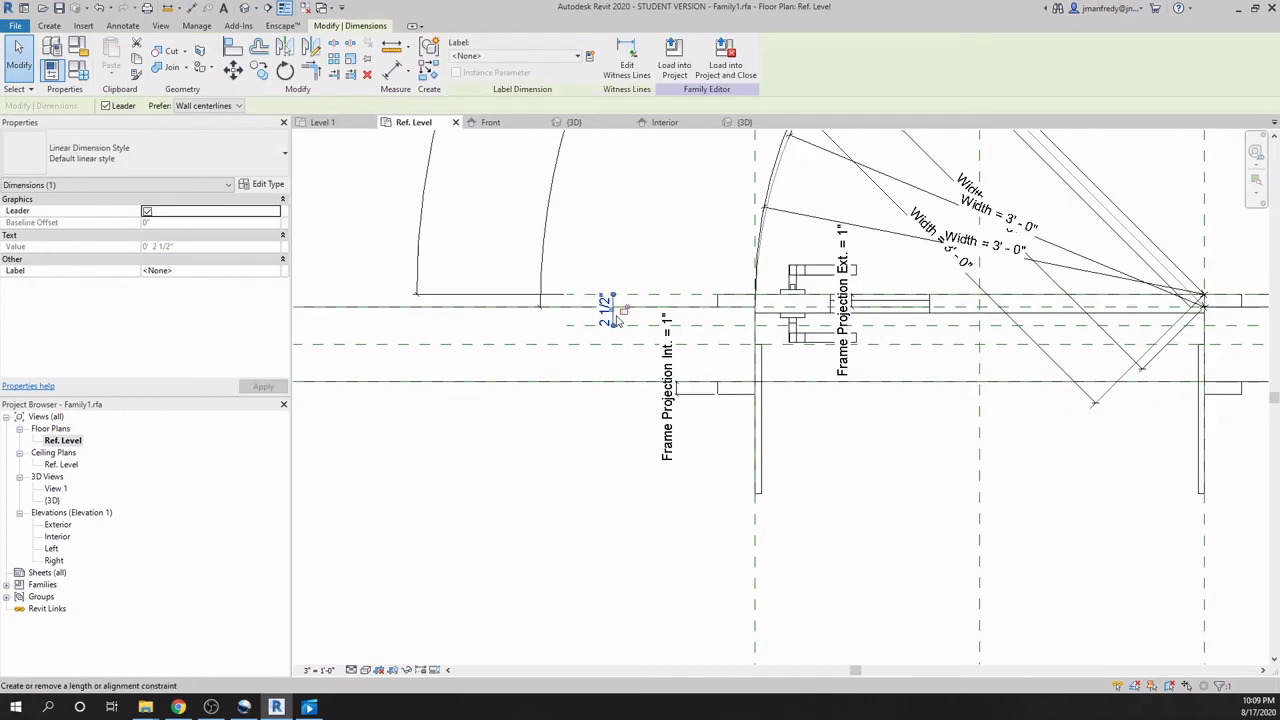
scroll(617, 320, "up", 2)
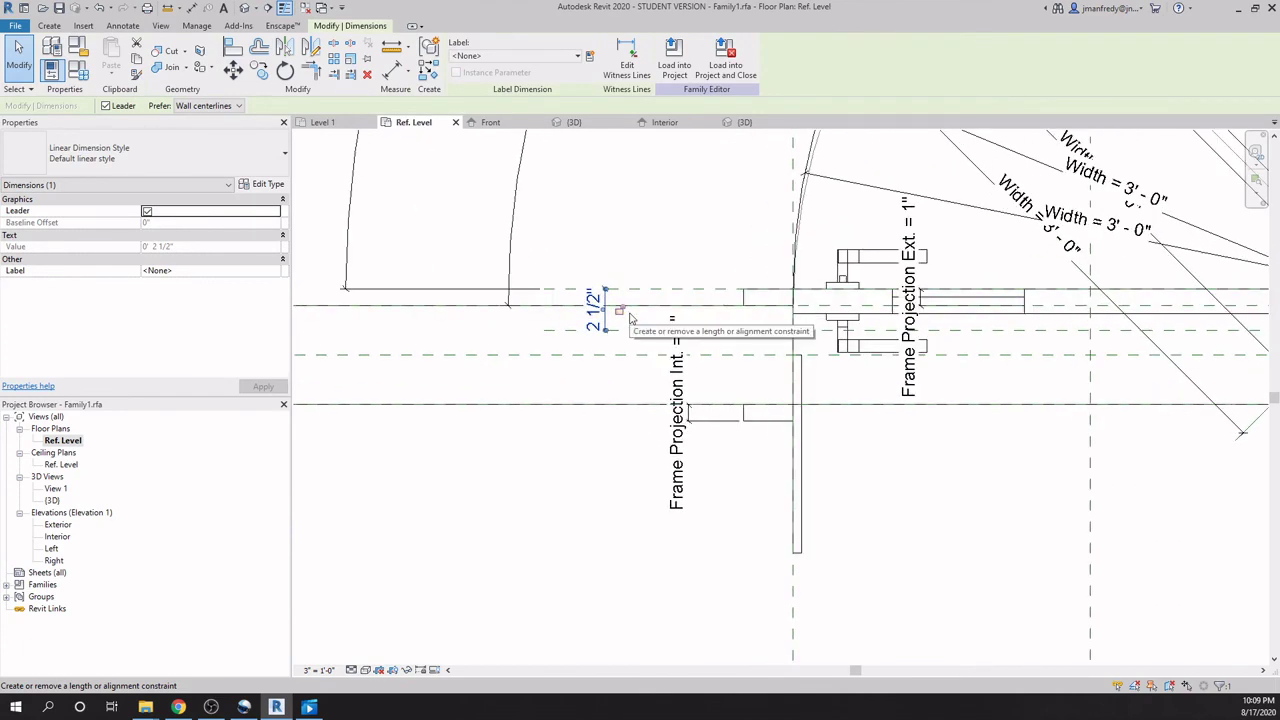
scroll(630, 318, "up", 1)
left_click(562, 58)
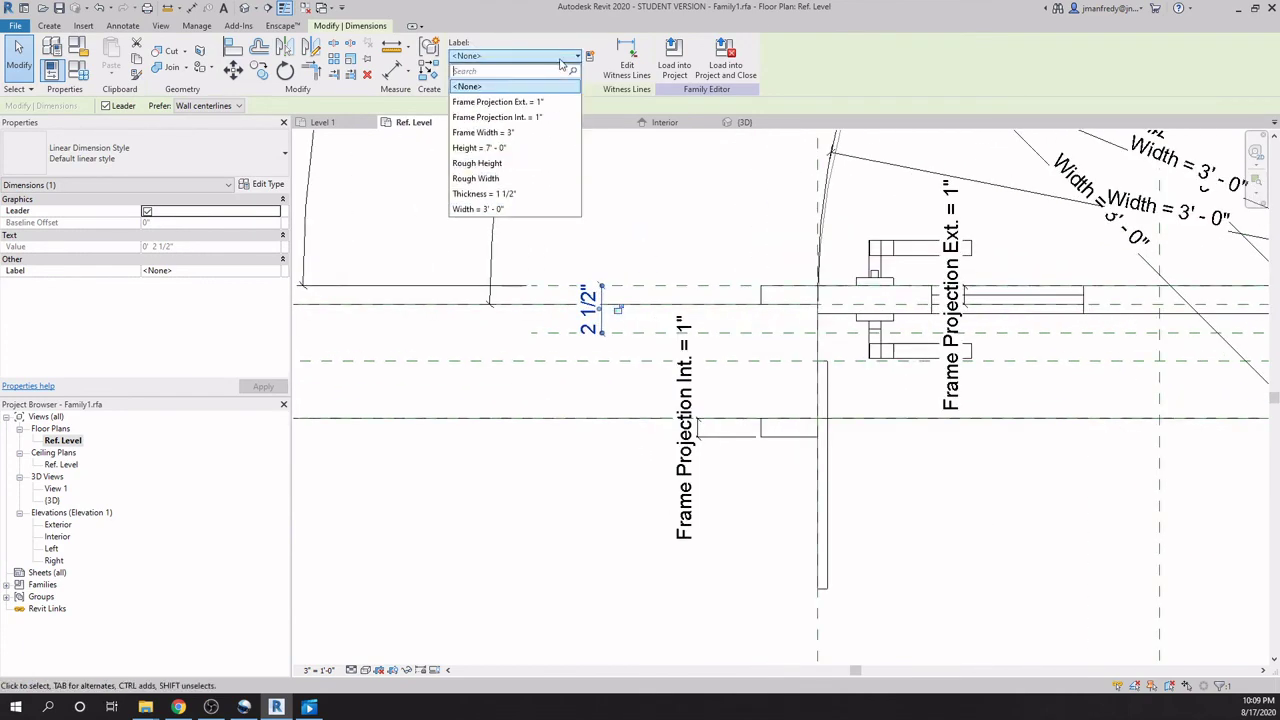
left_click(480, 194)
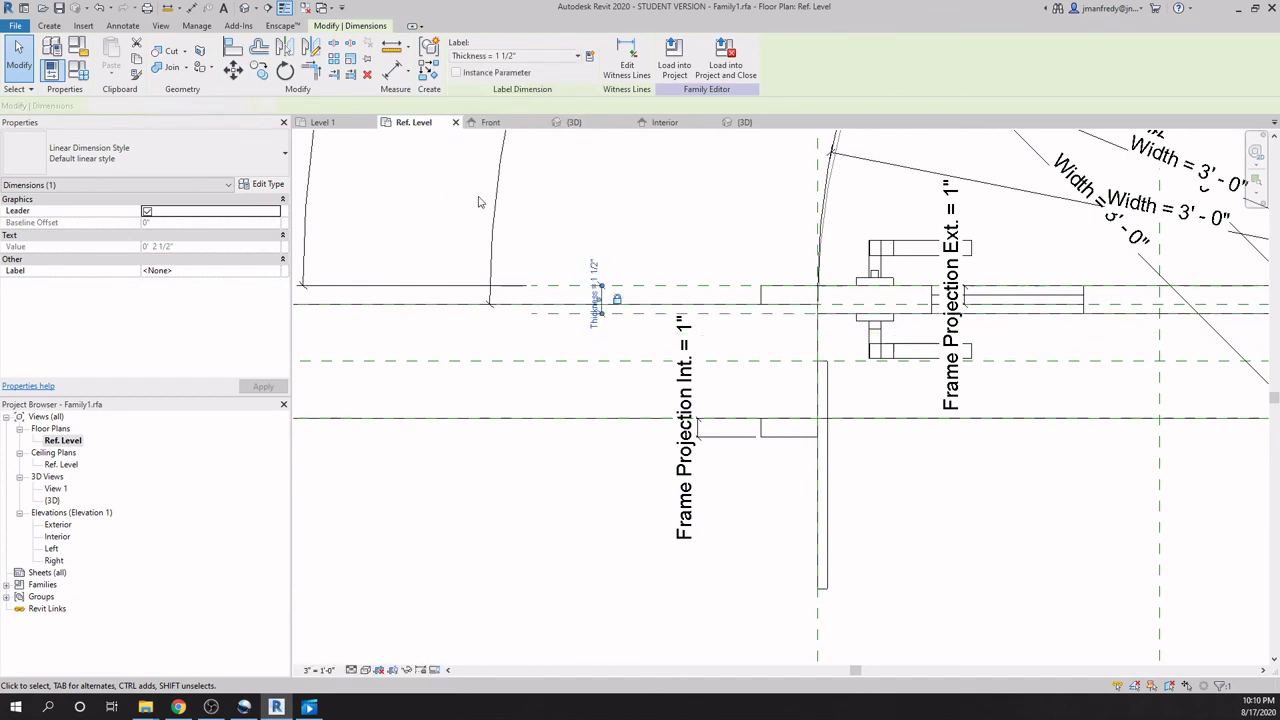
left_click(684, 240)
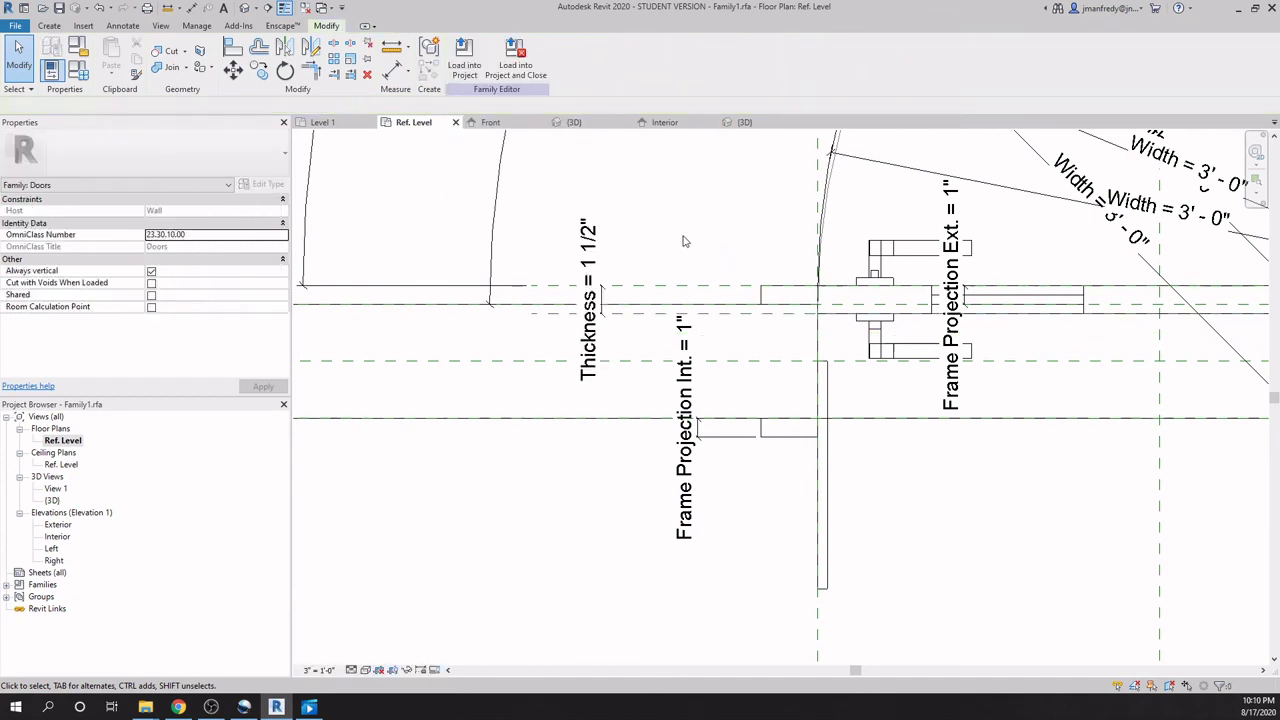
Pull the frame lining extrusion's exterior end toward the door panel, and align and lock it to the Thickness reference plane.
left_click(826, 403)
scroll(790, 480, "down", 3)
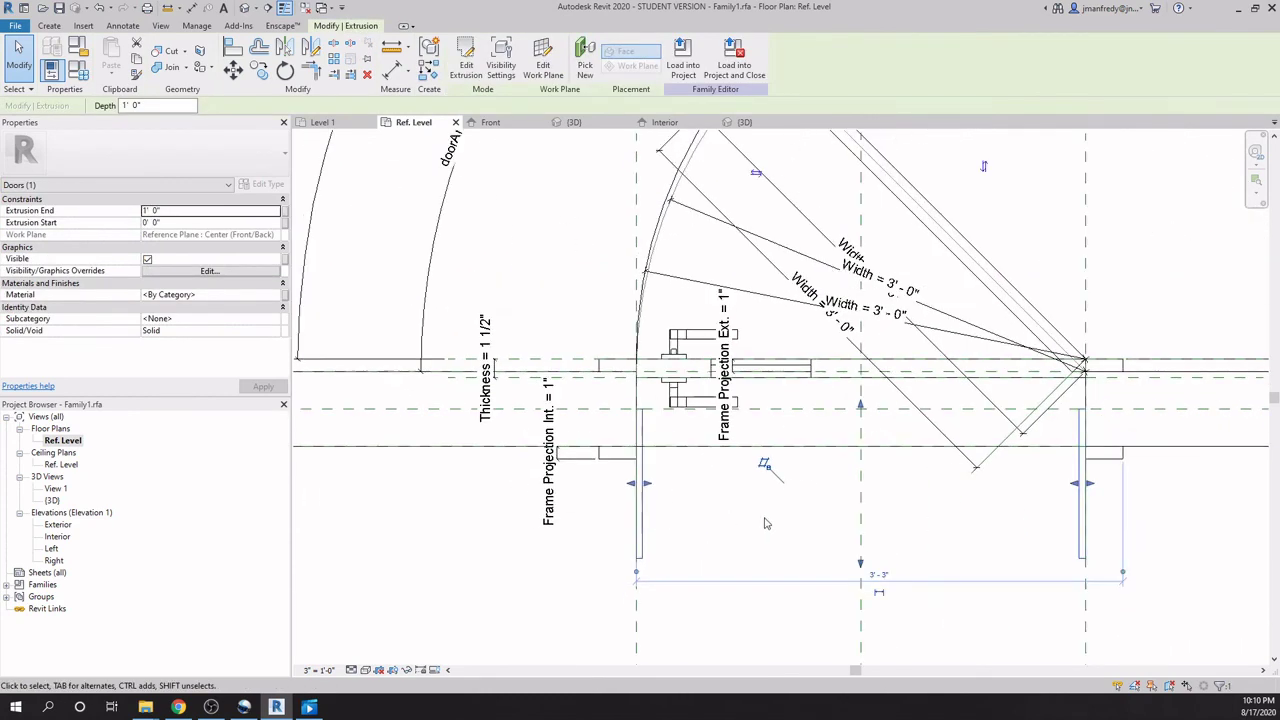
left_click_drag(860, 406, 859, 395)
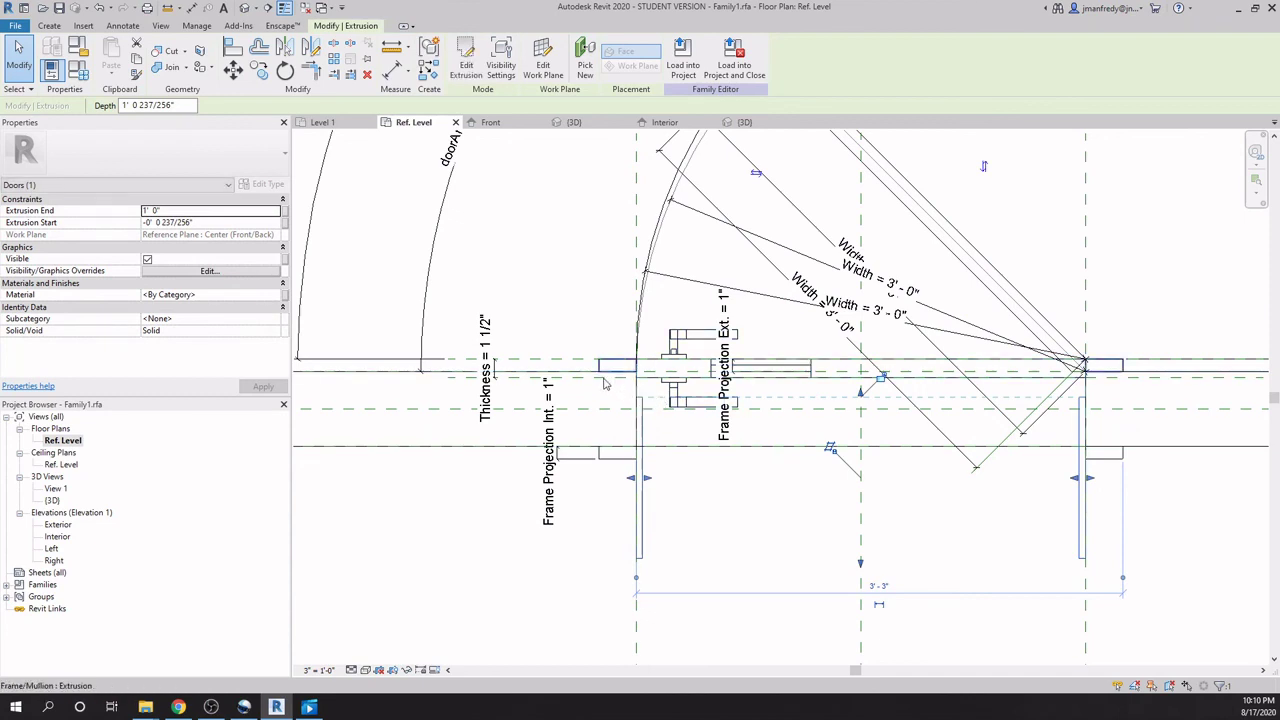
key("Escape")
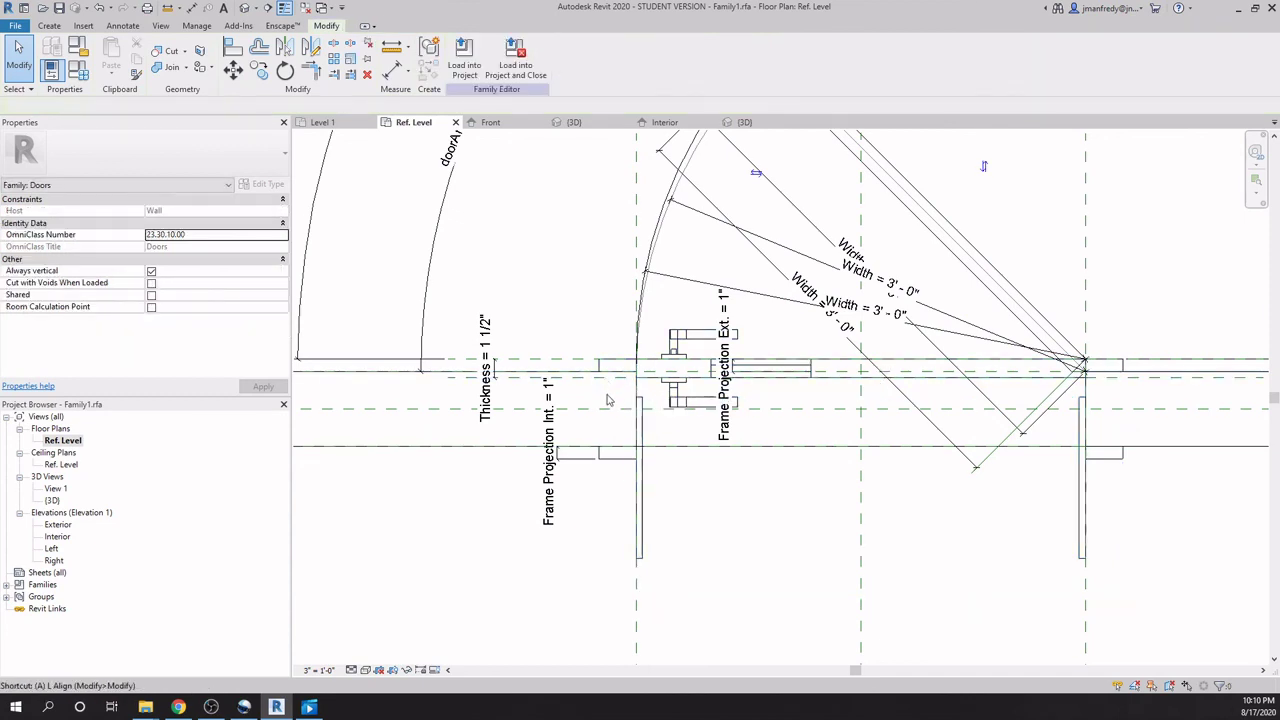
key("a")
key("l")
left_click(612, 384)
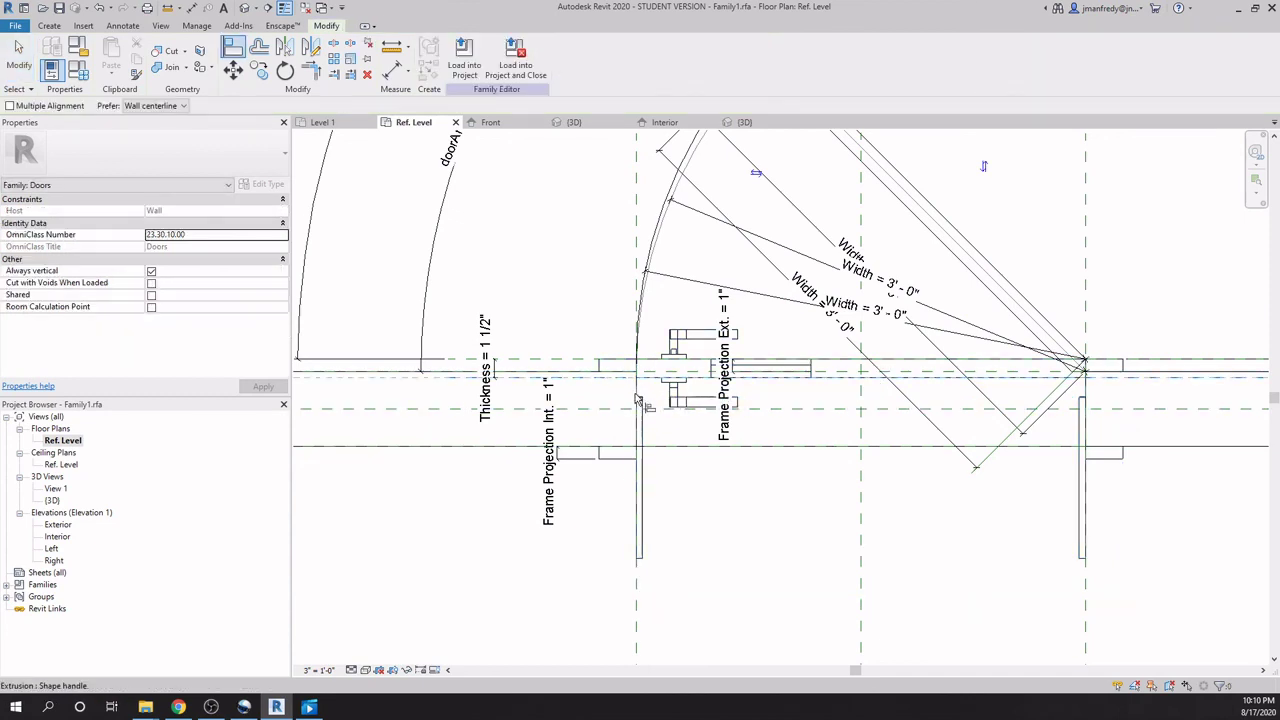
scroll(645, 400, "up", 5)
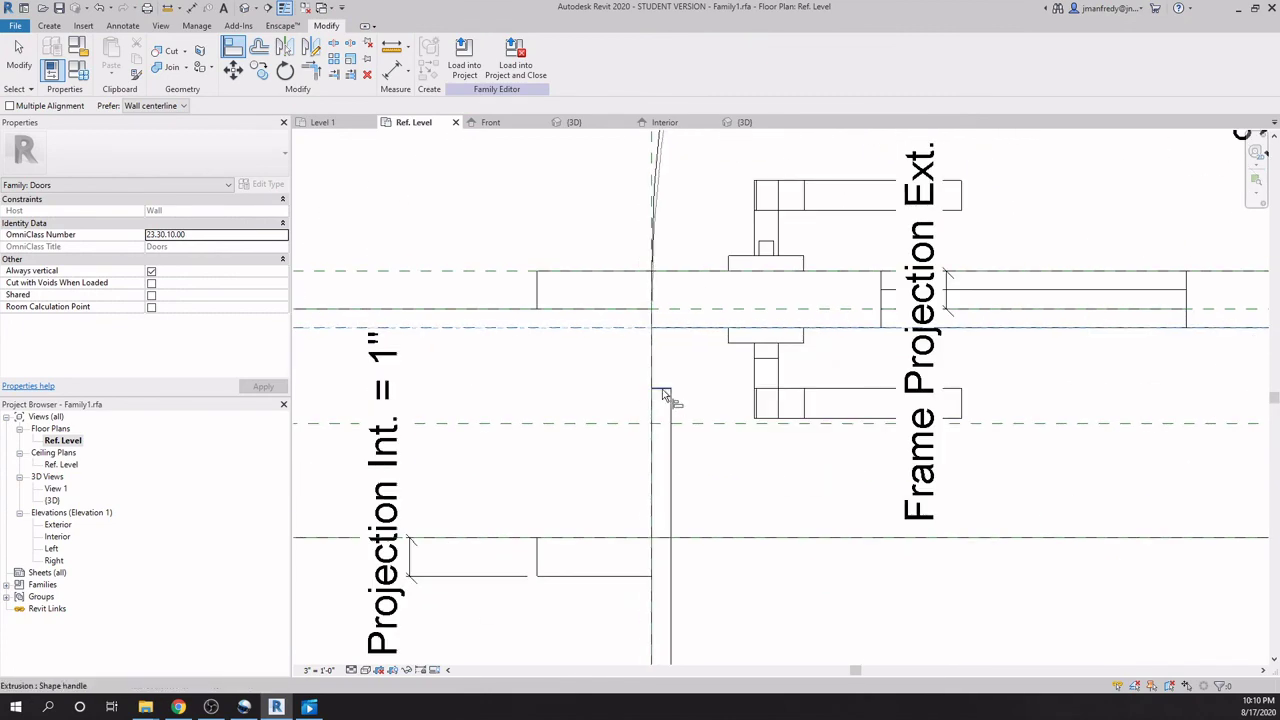
left_click(663, 393)
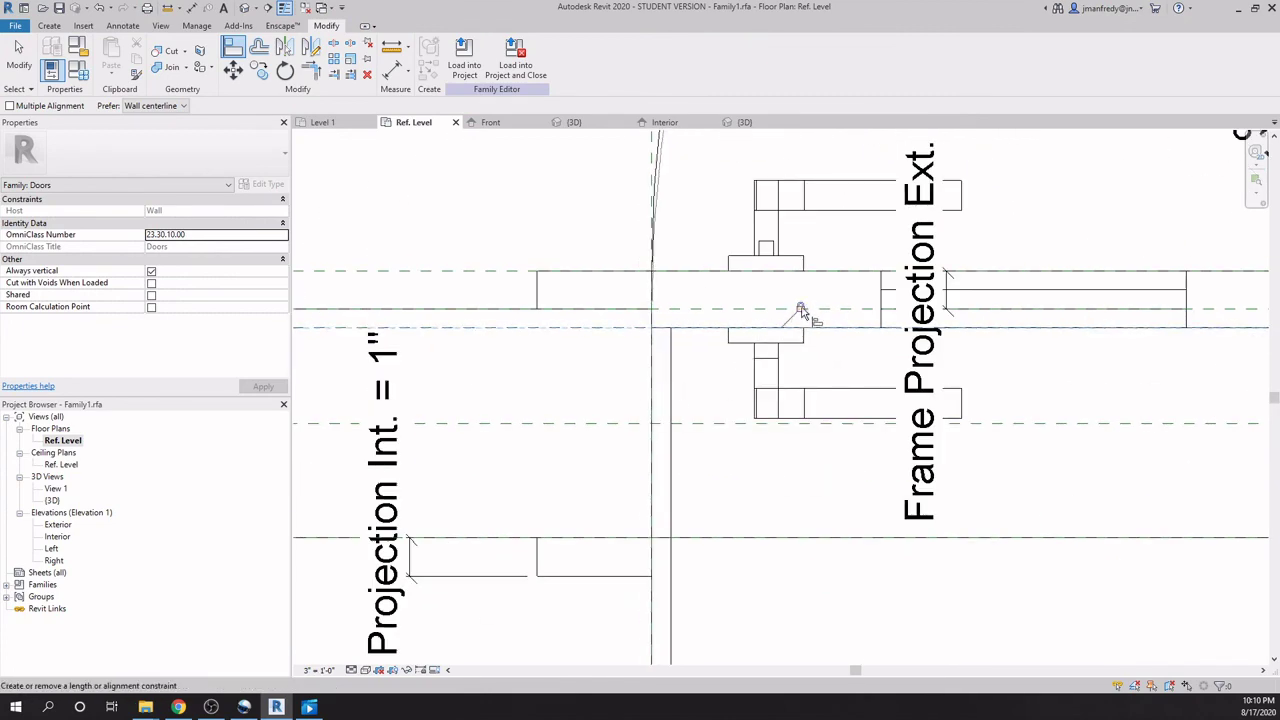
scroll(720, 358, "down", 4)
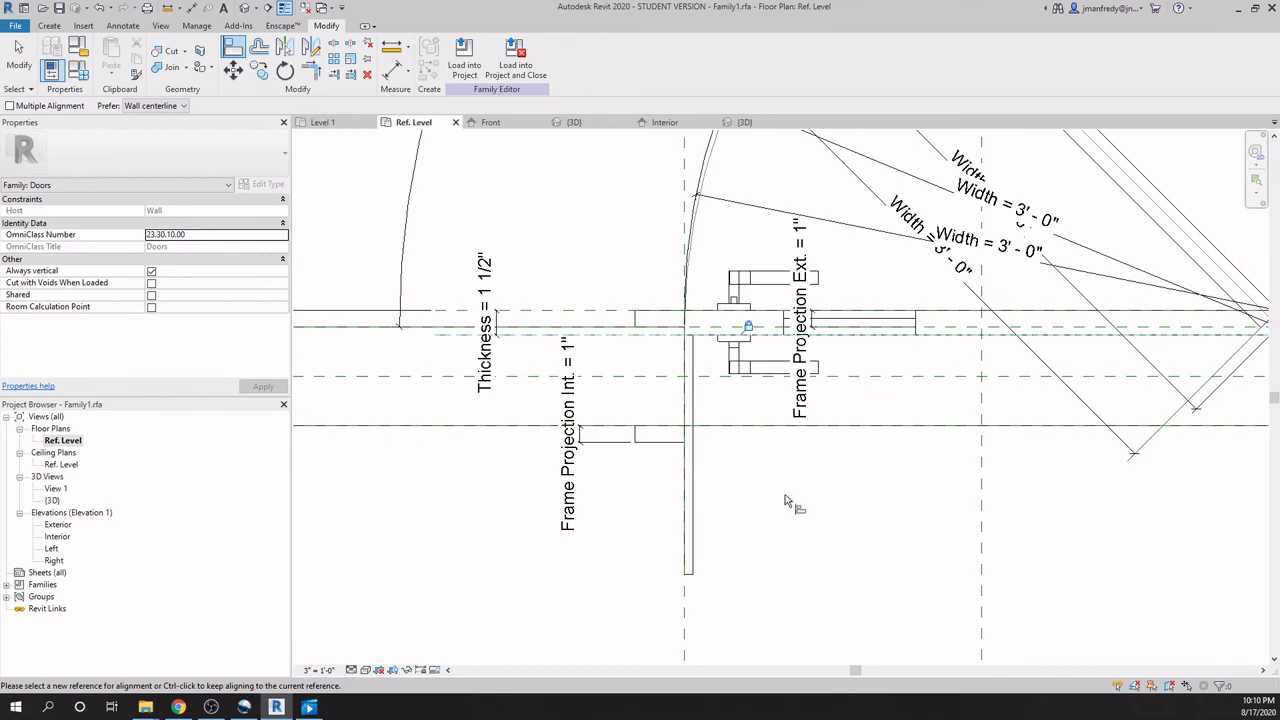
key("Escape")
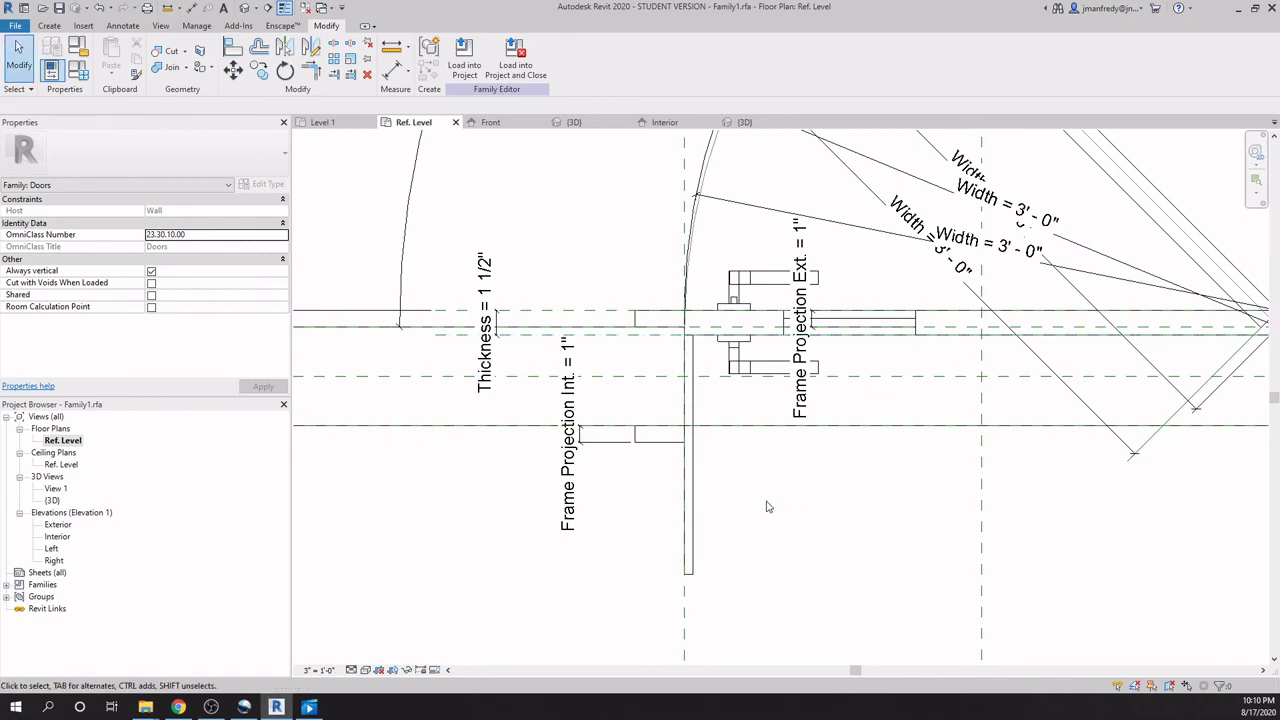
Shorten the frame lining extrusion so its interior end sits just past the interior wall face, at about 3 1/2" extrusion end.
scroll(718, 507, "up", 1)
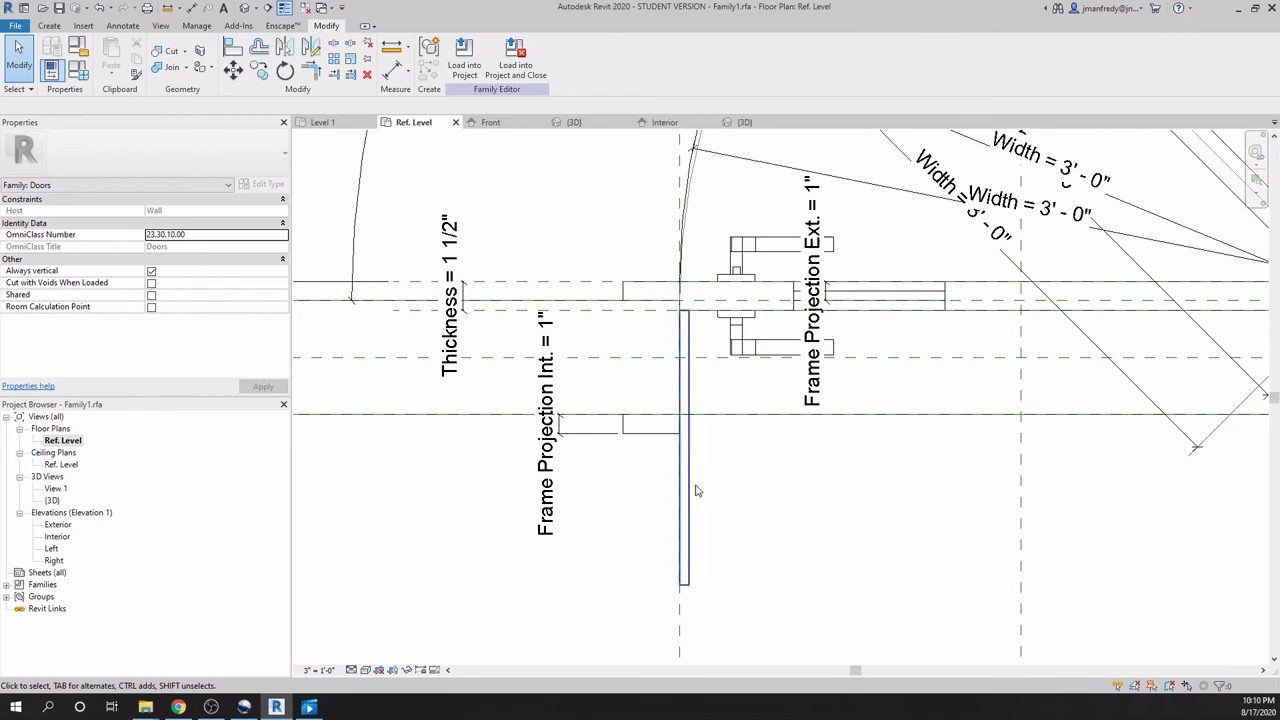
scroll(743, 477, "down", 2)
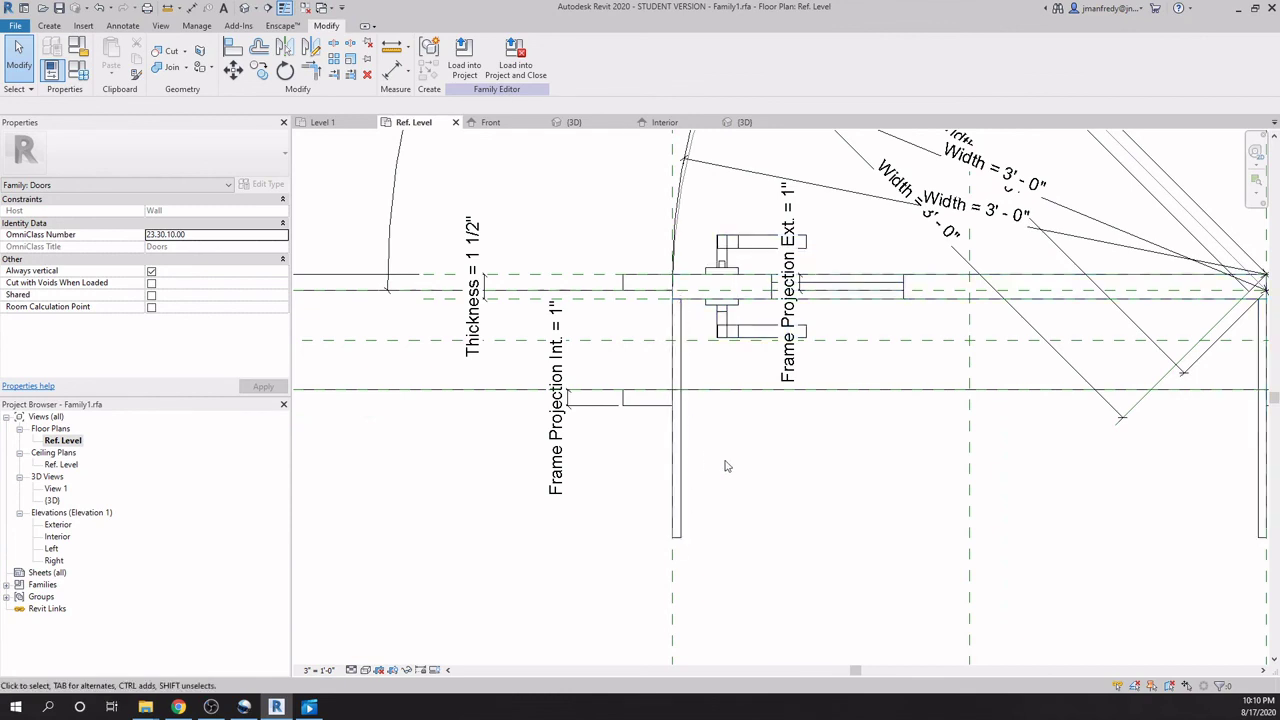
left_click(512, 392)
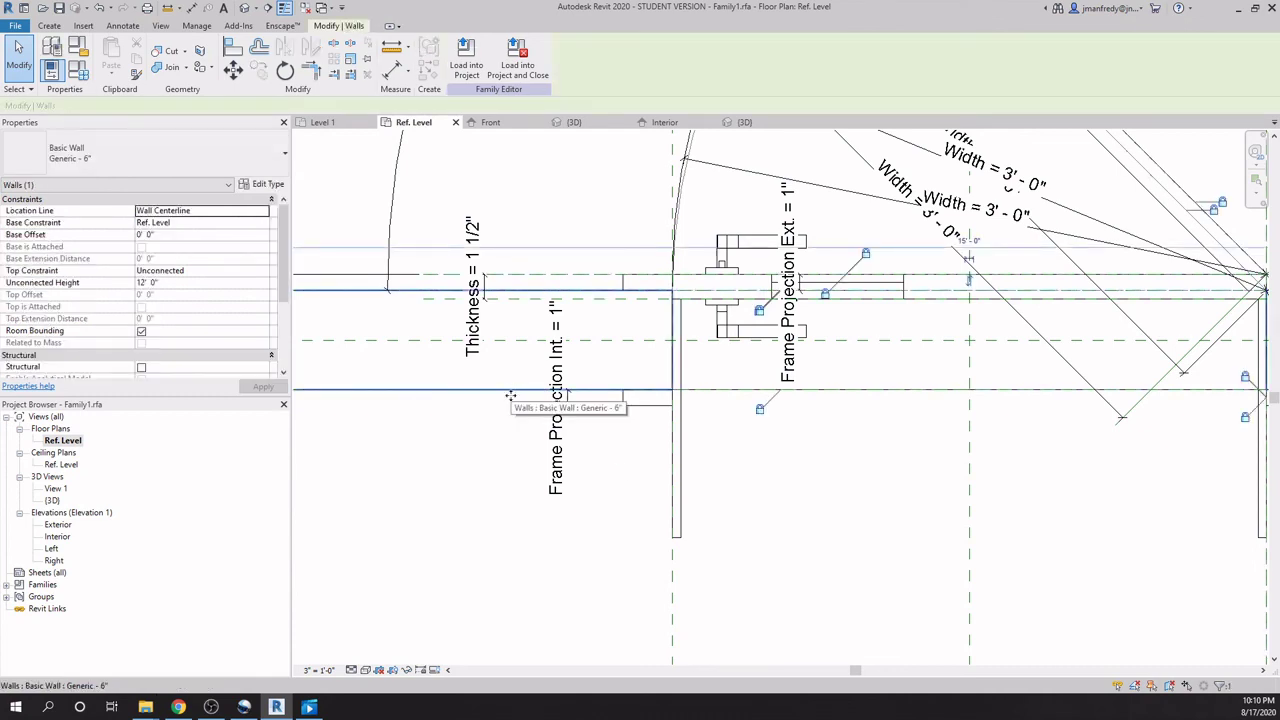
left_click(686, 466)
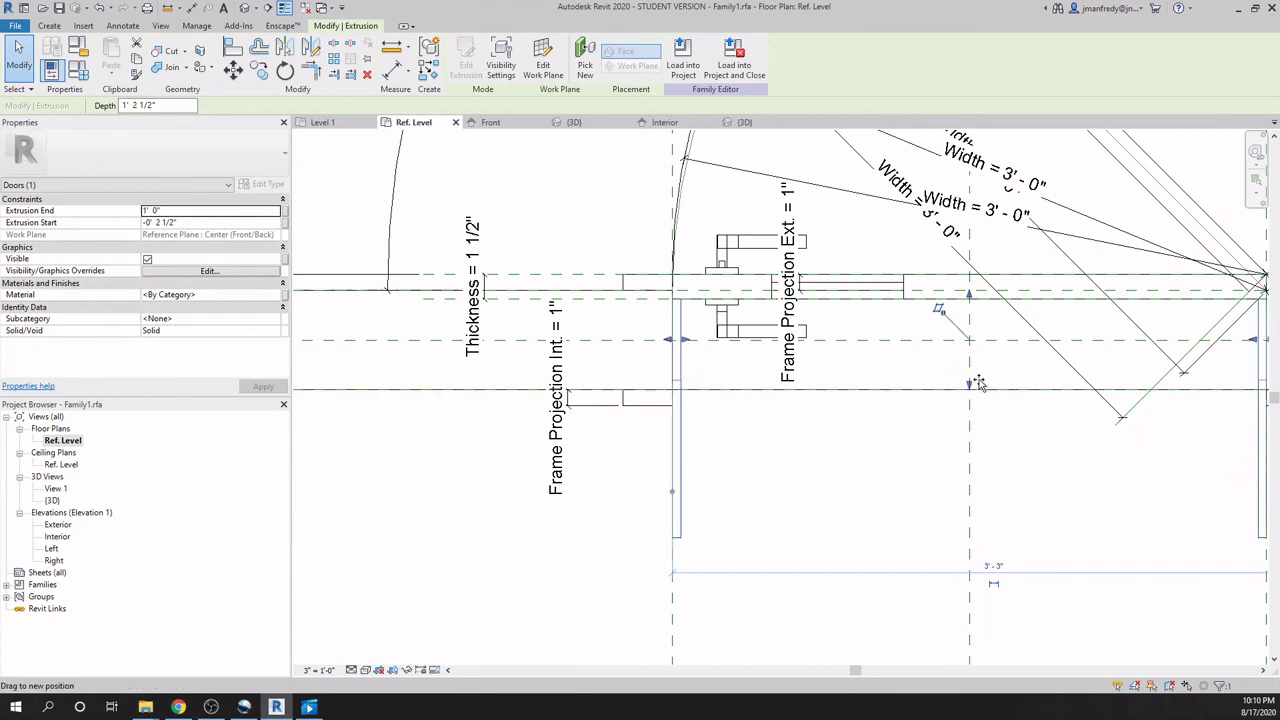
left_click_drag(978, 384, 983, 415)
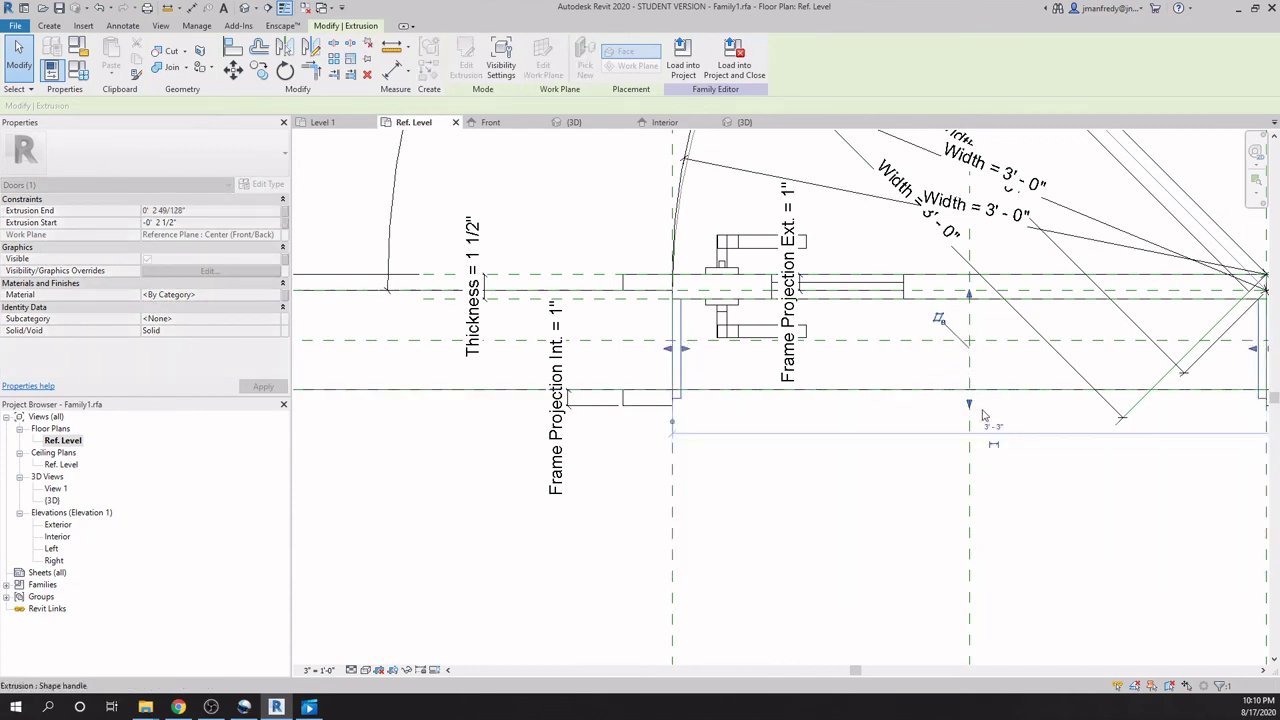
key("Escape")
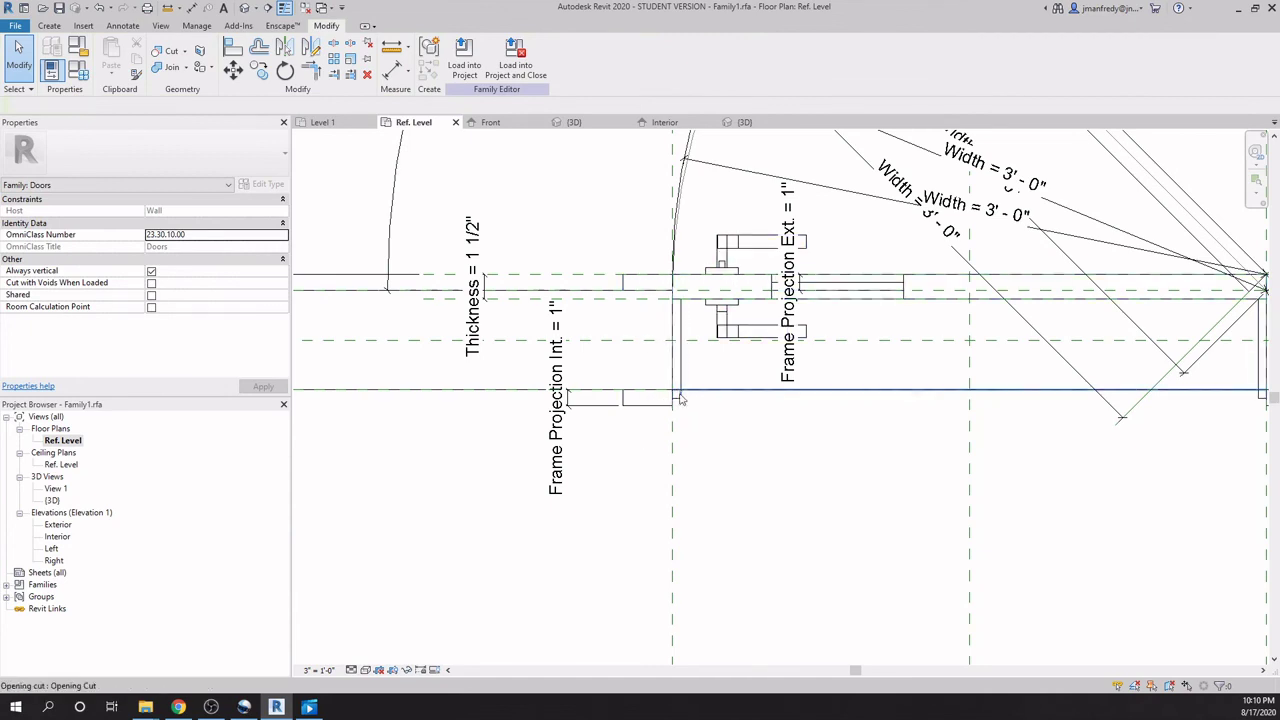
left_click(682, 352)
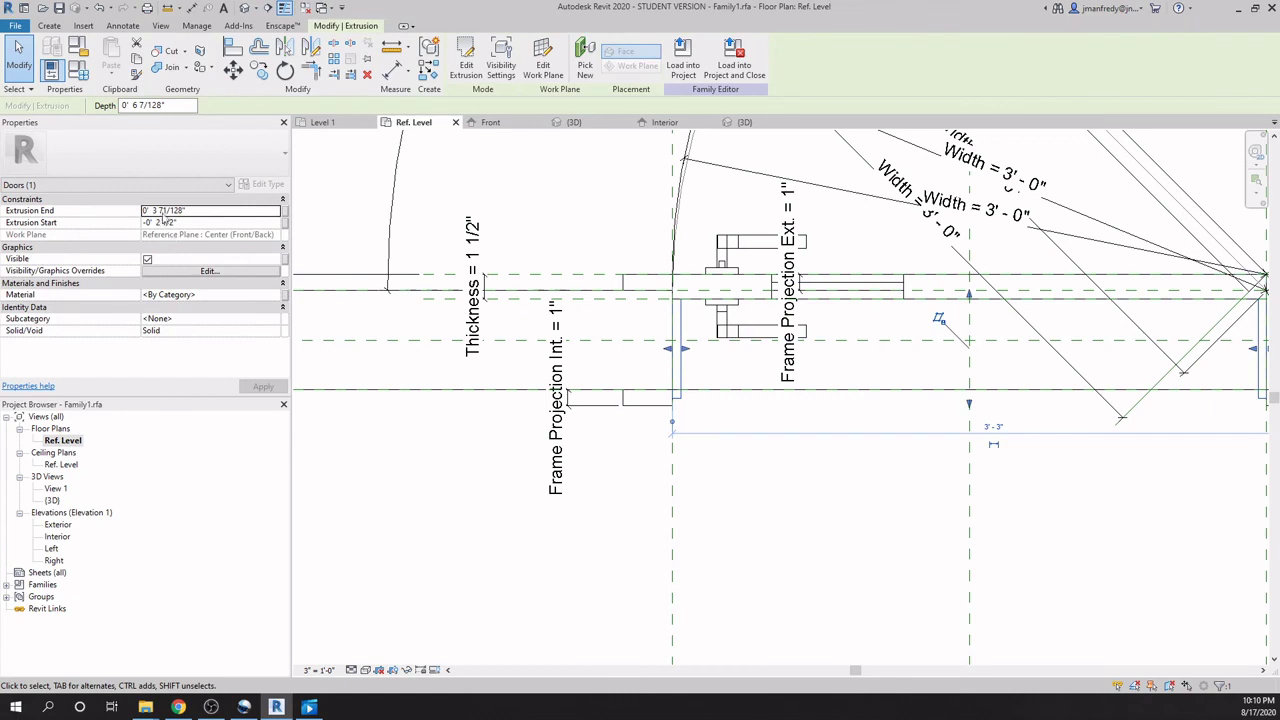
left_click(659, 452)
Add a reference plane offset 1/4" from the Interior reference plane, on the room side of the wall.
scroll(661, 452, "down", 6)
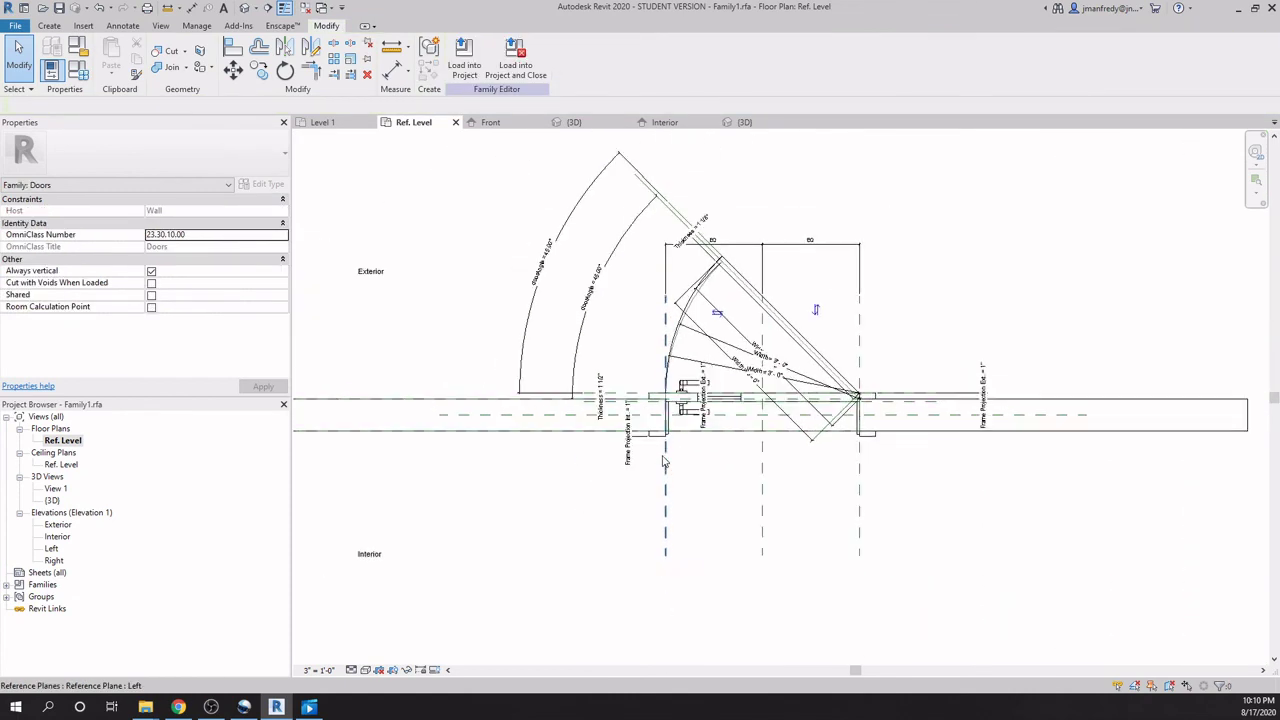
scroll(560, 459, "down", 3)
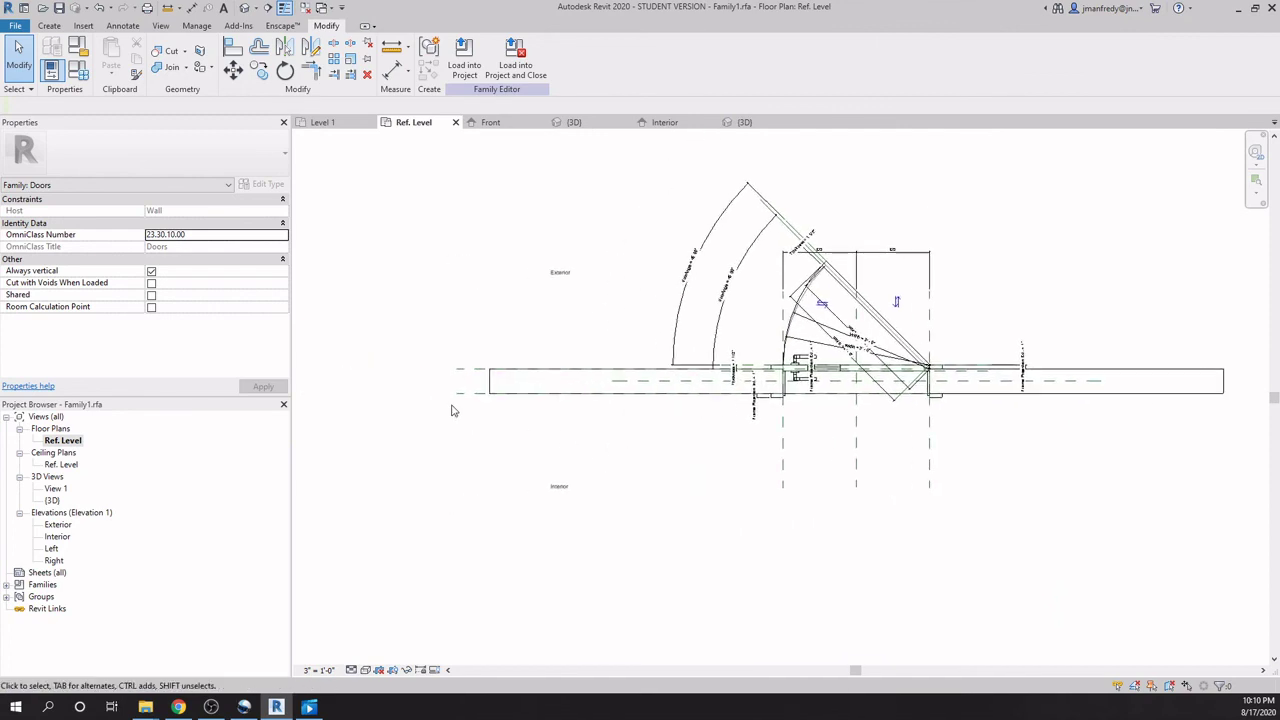
left_click(462, 401)
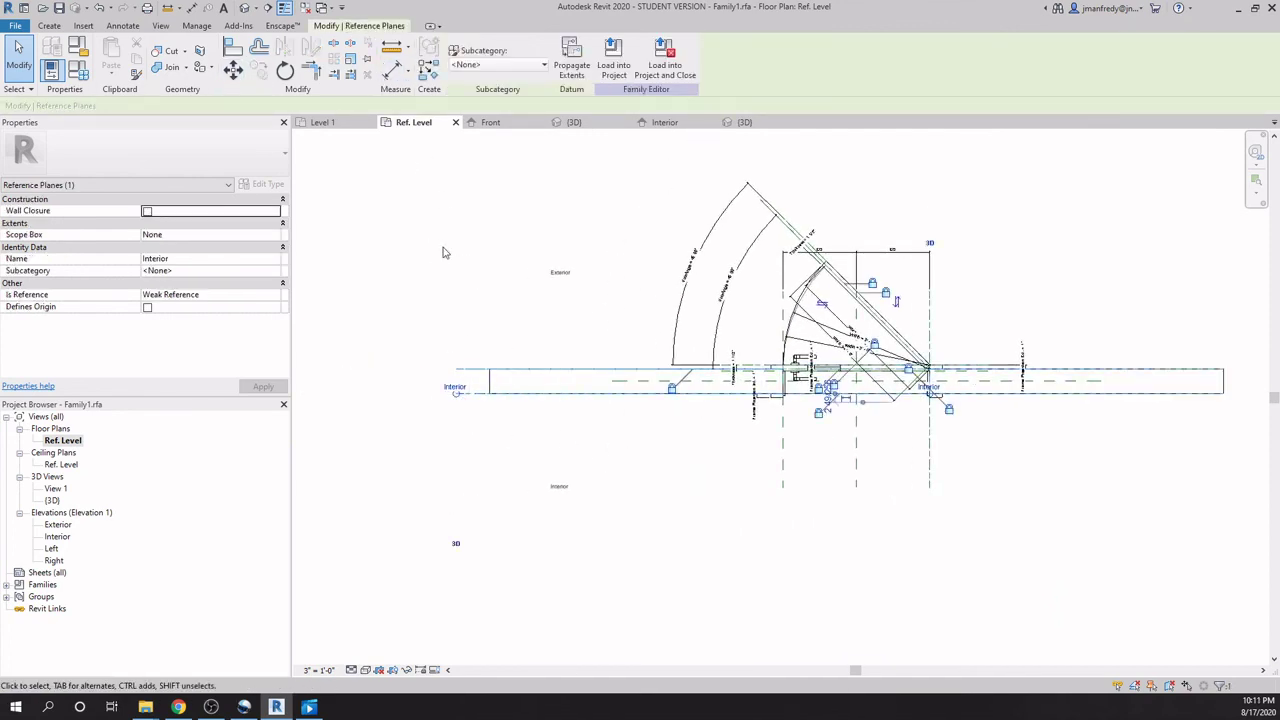
left_click(444, 334)
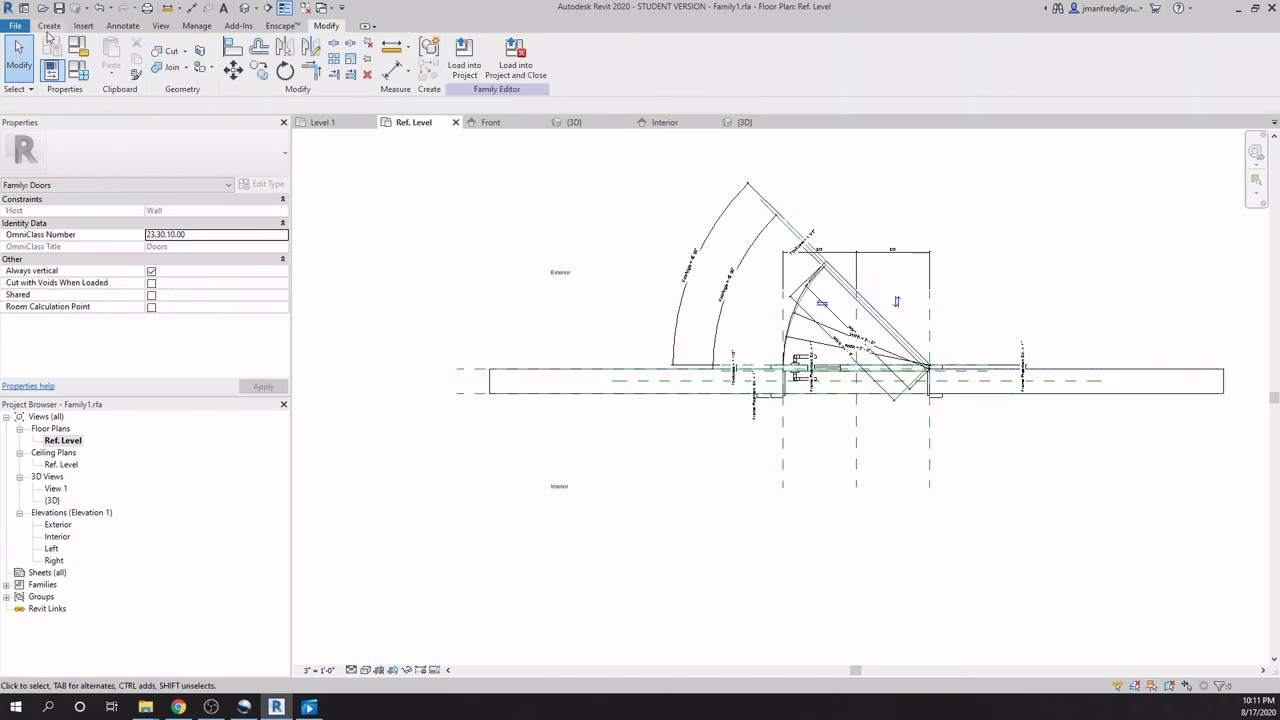
left_click(49, 26)
left_click(757, 60)
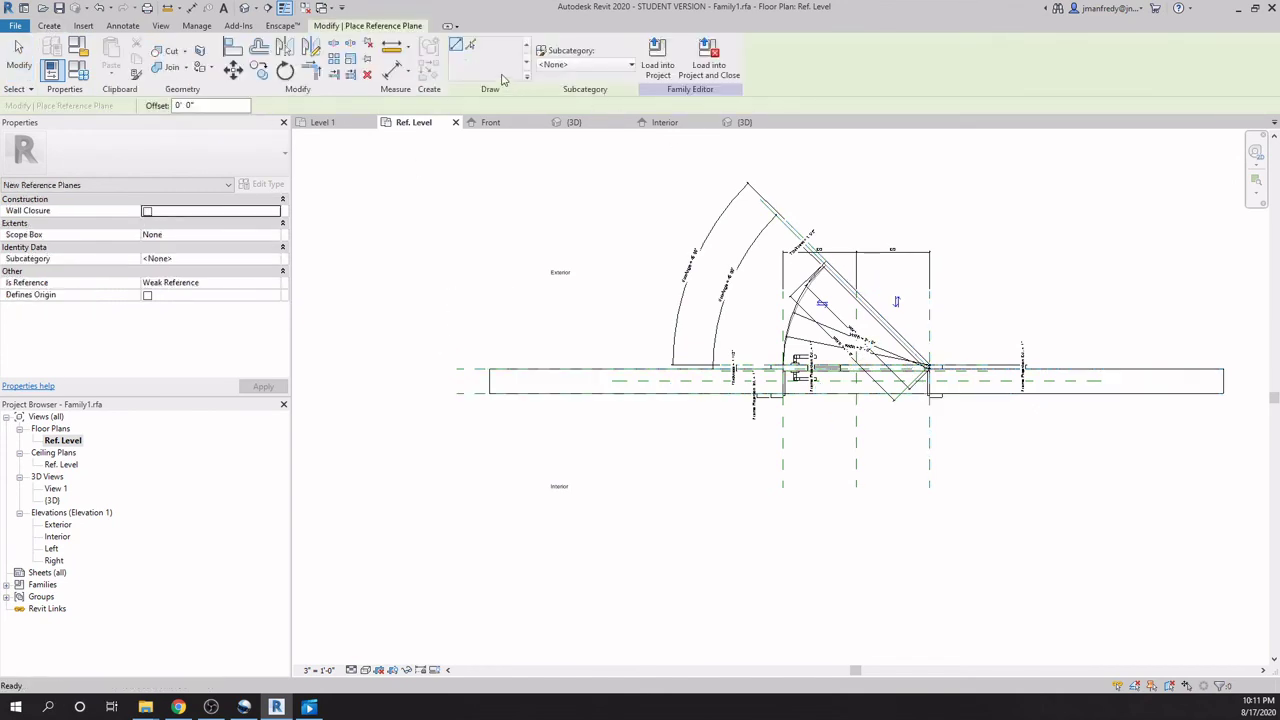
left_click(470, 46)
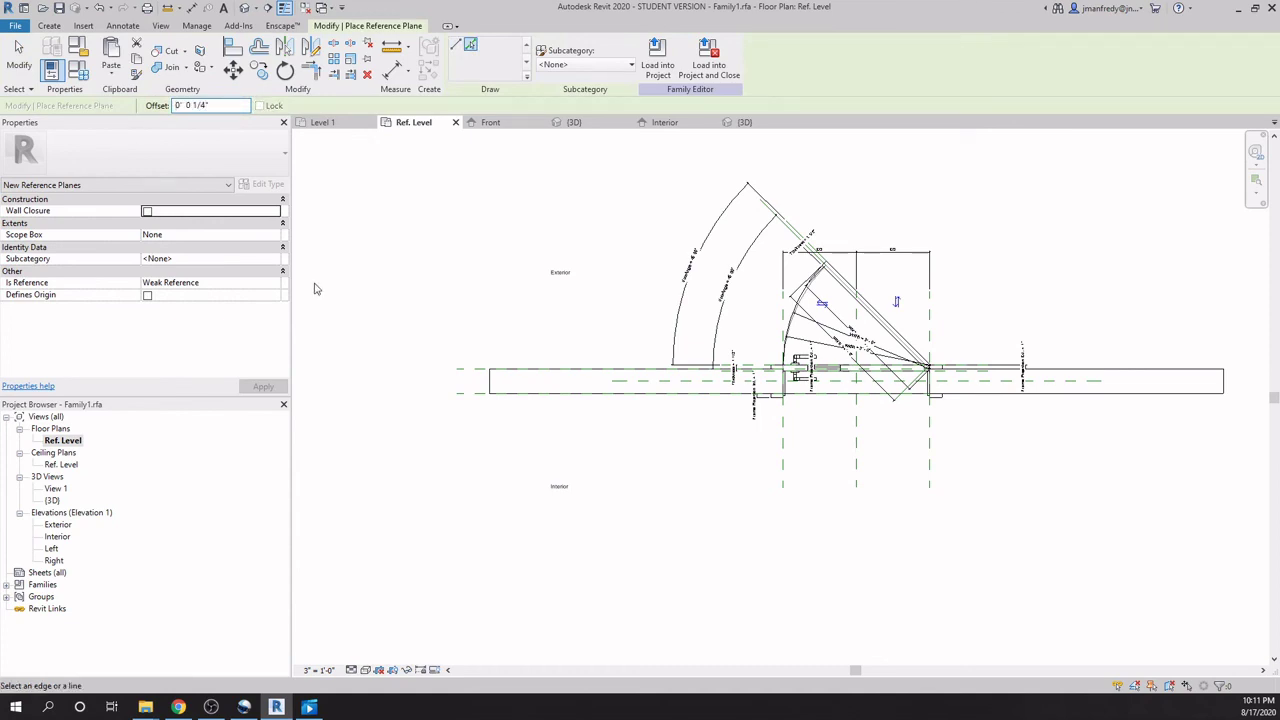
scroll(514, 449, "up", 5)
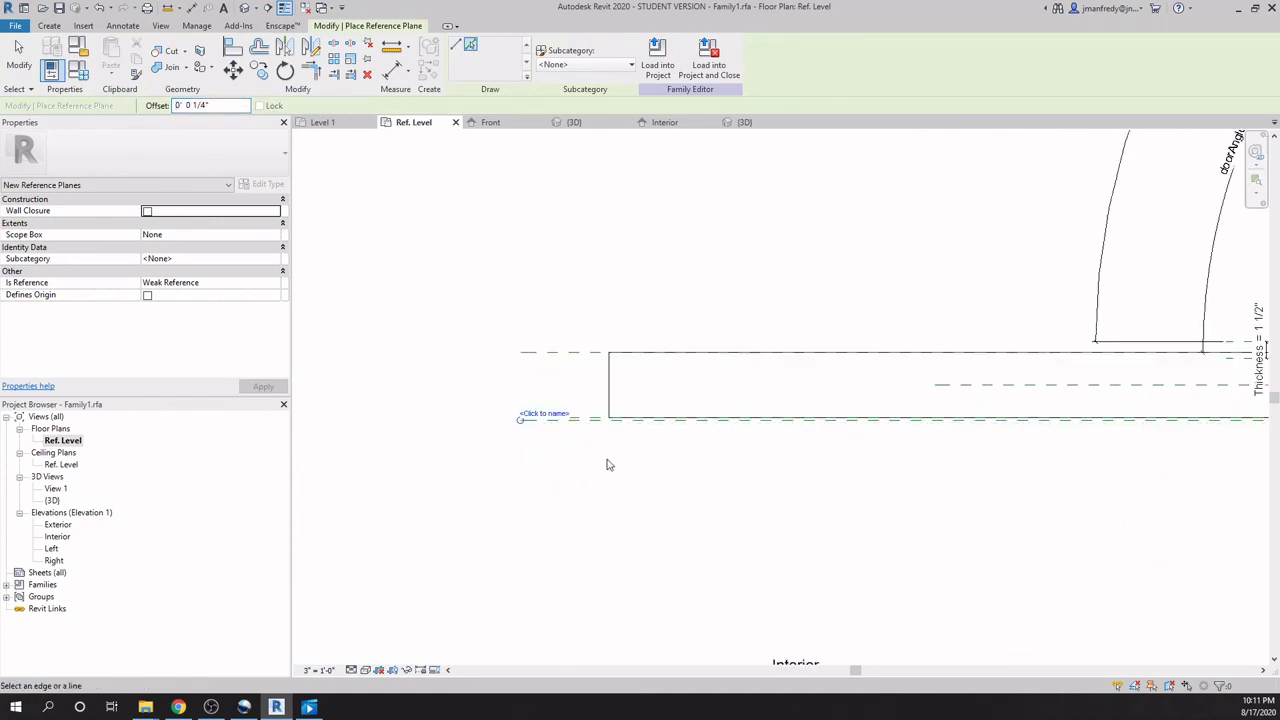
key("Escape")
key("Escape")
Add an aligned dimension between the Interior reference plane and the new plane offset 1/4" from it.
scroll(606, 455, "up", 5)
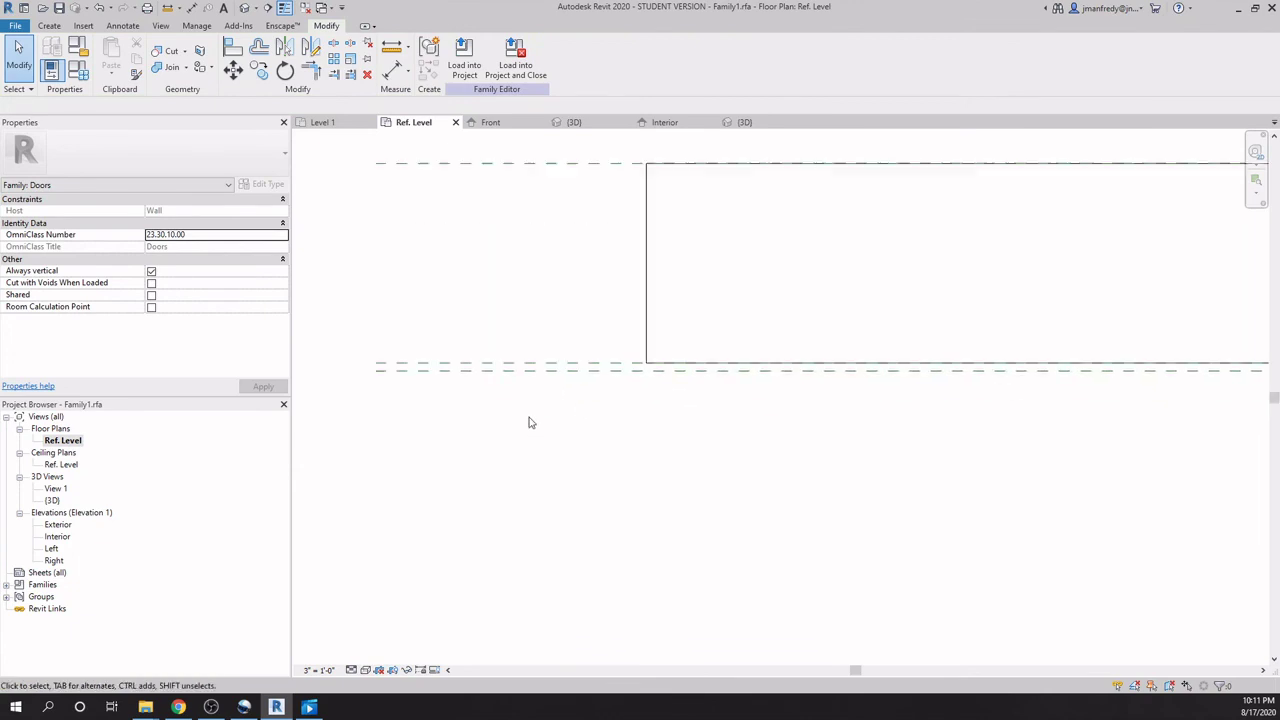
scroll(544, 418, "up", 2)
key("i")
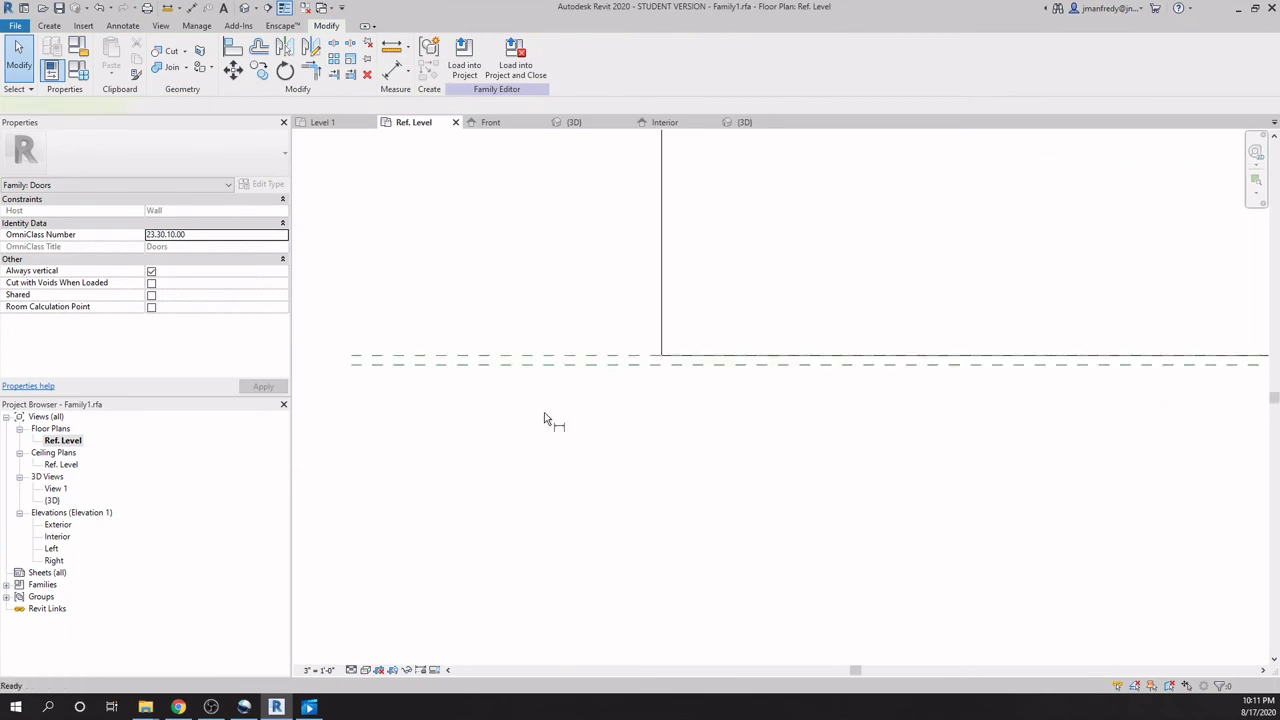
left_click(554, 364)
left_click(543, 417)
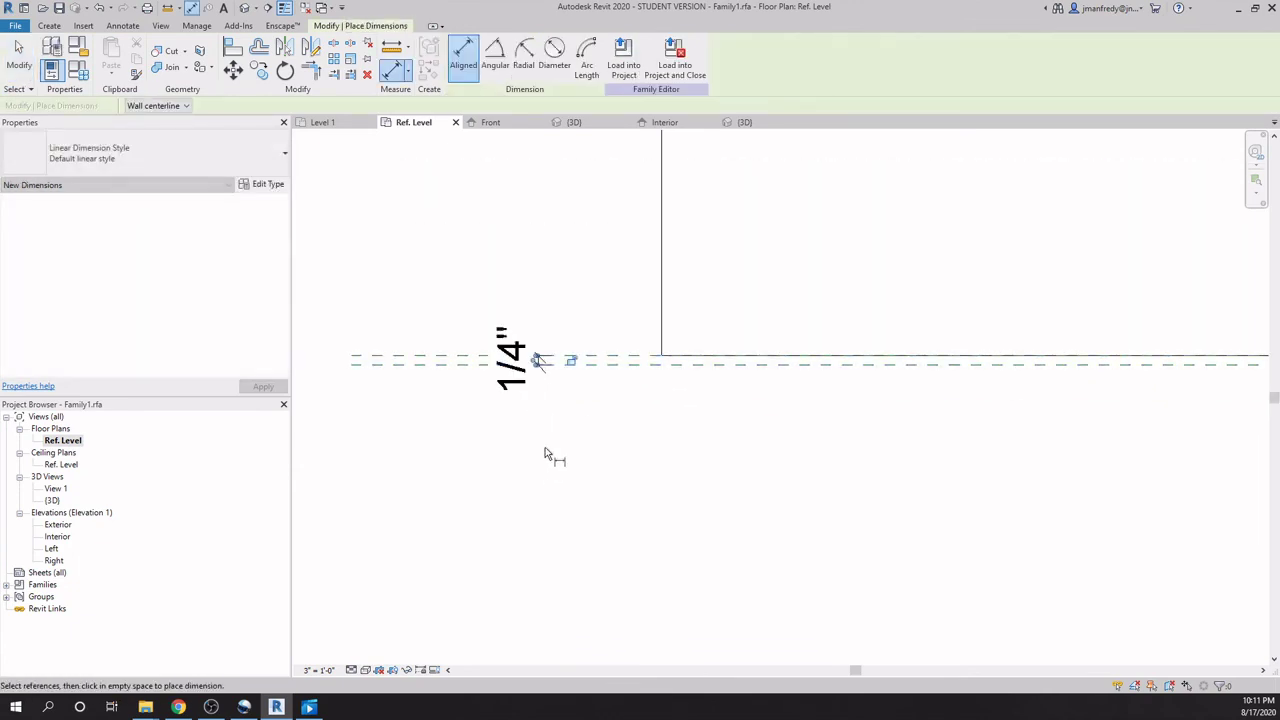
scroll(541, 365, "up", 2)
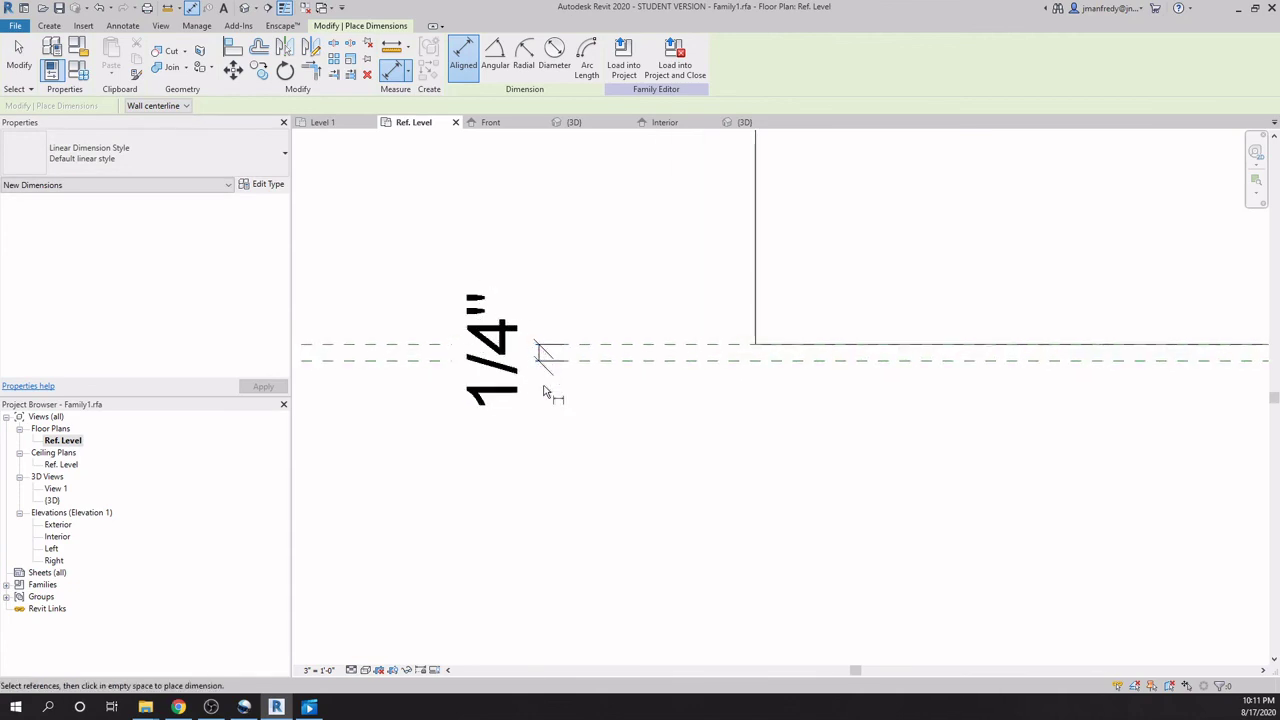
key("Escape")
key("Escape")
left_click(539, 355)
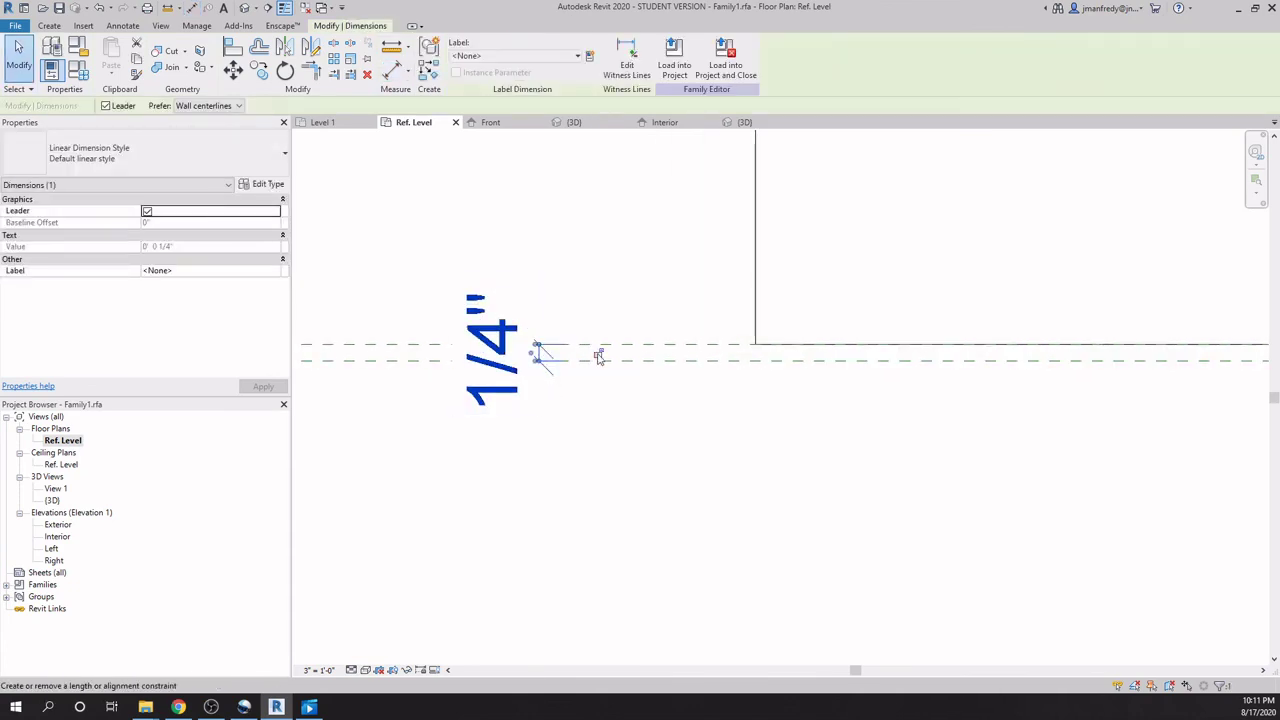
left_click(608, 423)
scroll(535, 430, "down", 3)
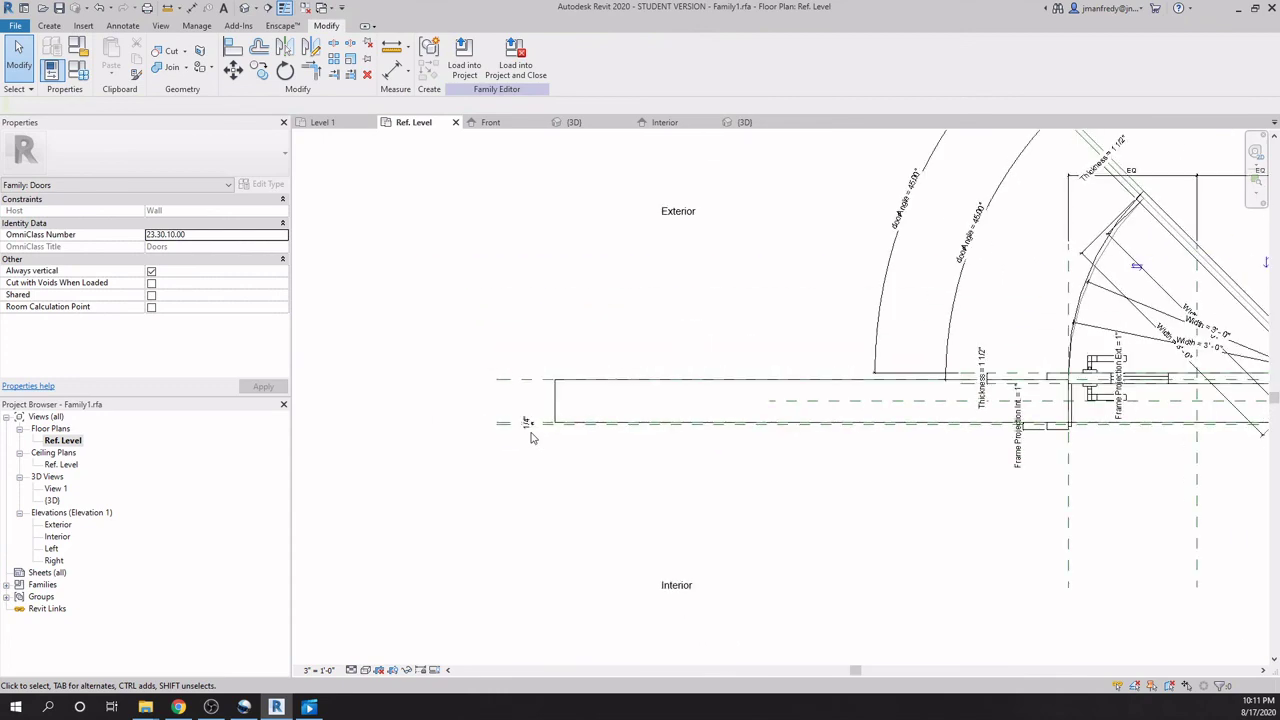
scroll(1137, 445, "up", 6)
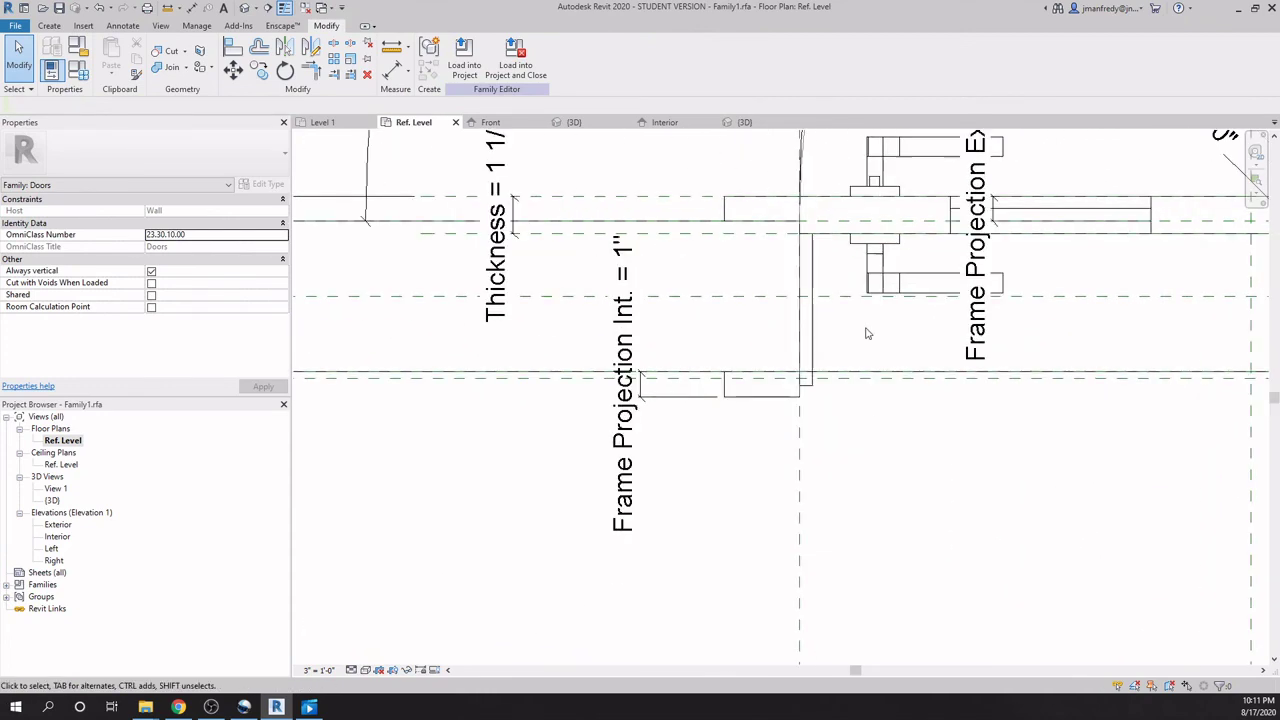
scroll(850, 375, "up", 1)
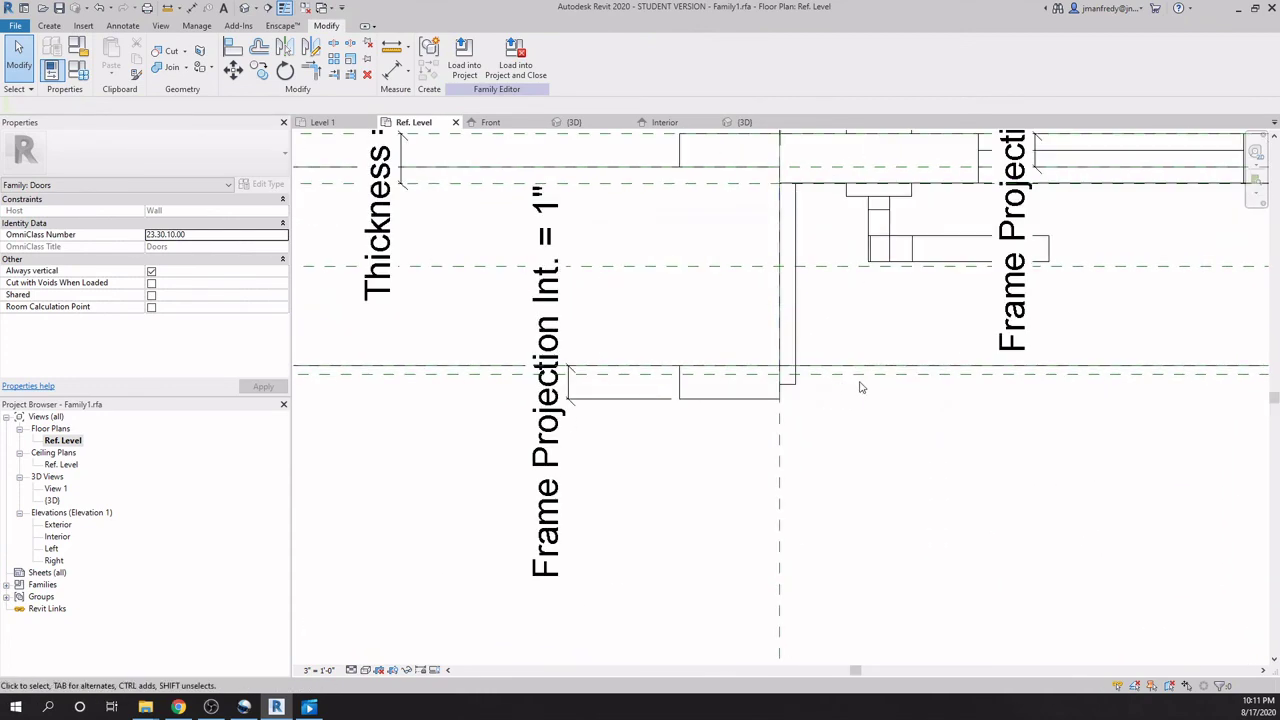
Align and lock the frame lining extrusion's interior end to the reference plane offset 1/4" from the Interior plane.
scroll(866, 400, "up", 1)
key("l")
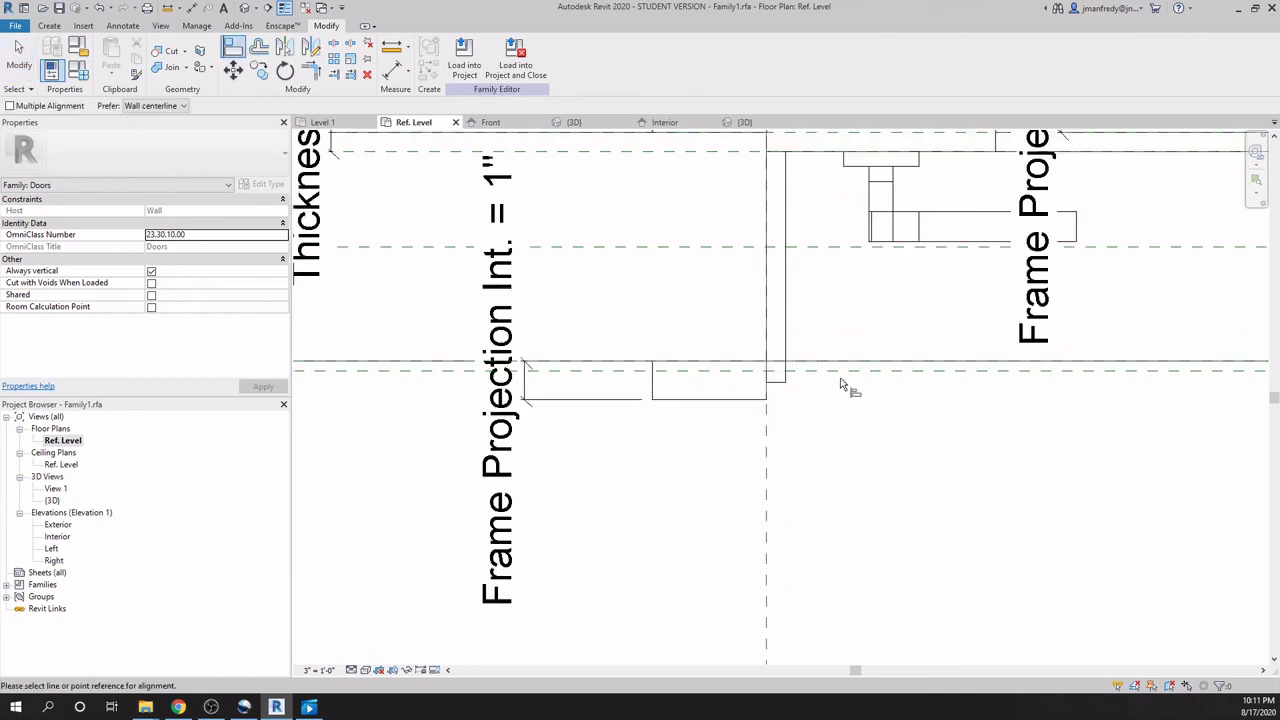
left_click(845, 372)
left_click(772, 390)
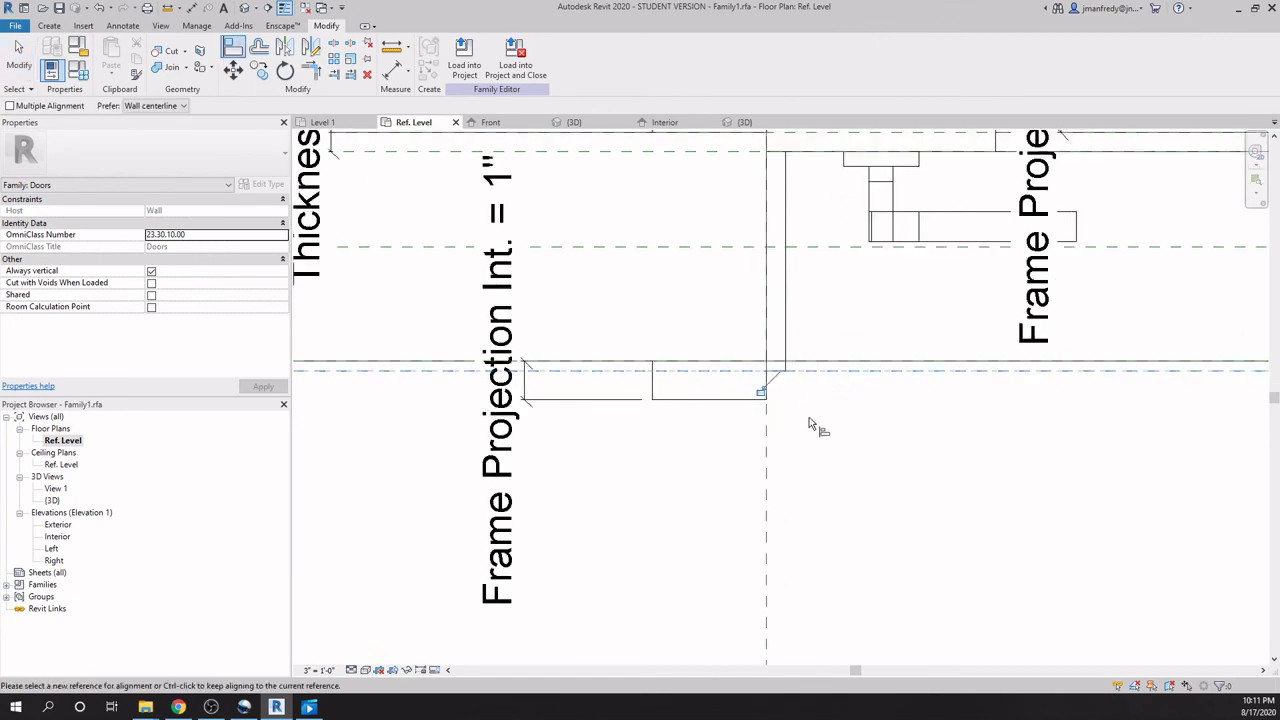
left_click(760, 391)
scroll(723, 471, "down", 3)
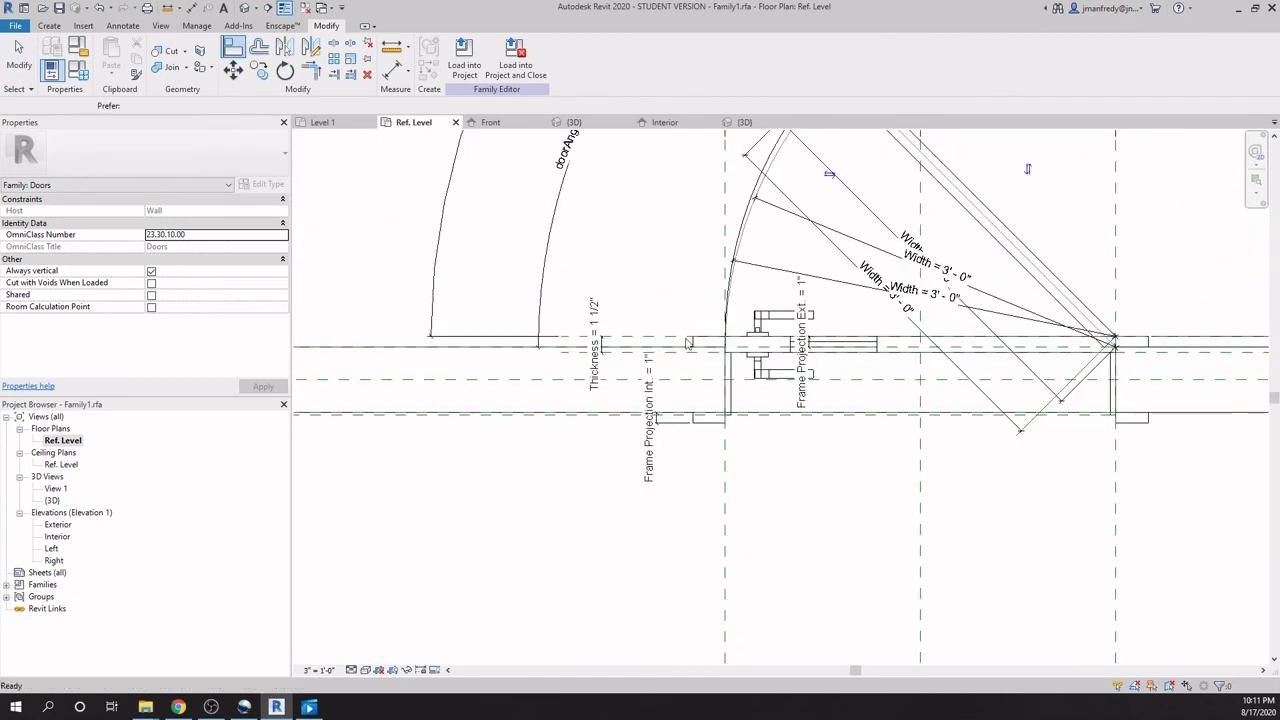
key("Escape")
scroll(737, 432, "up", 2)
scroll(737, 432, "up", 1)
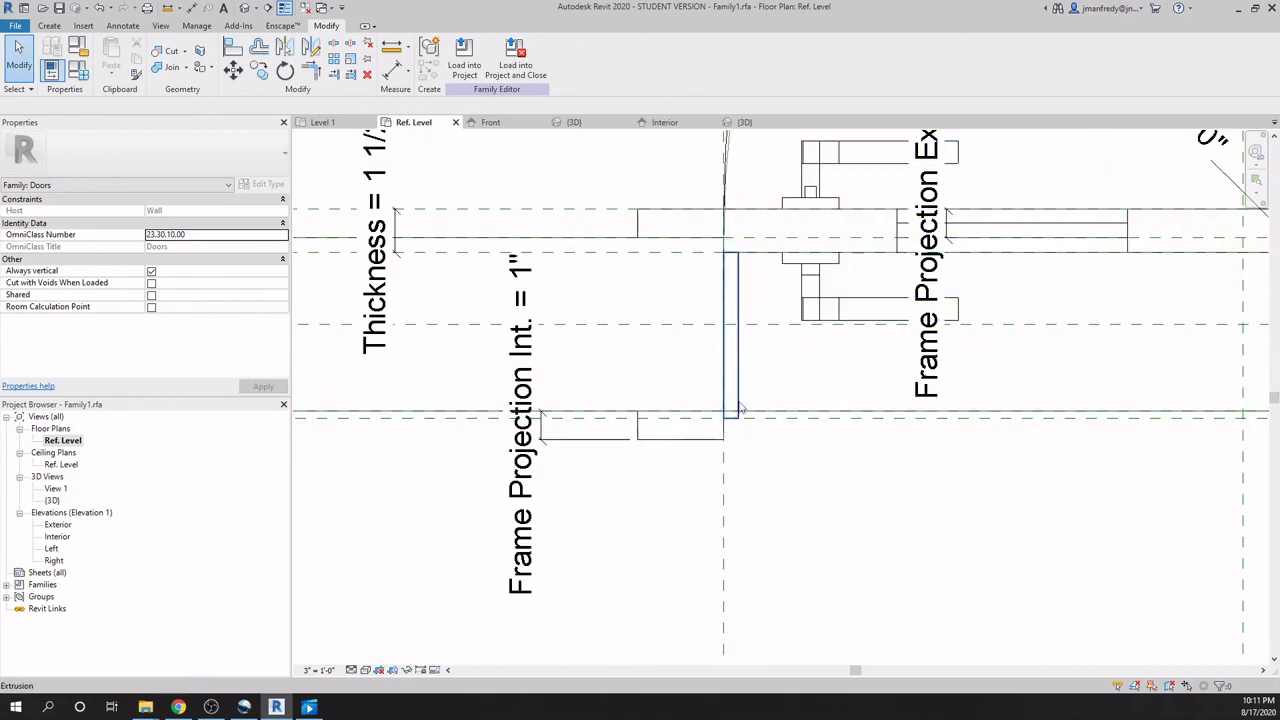
Flex the frame lining by changing the host wall's type to Generic - 12".
scroll(816, 427, "down", 4)
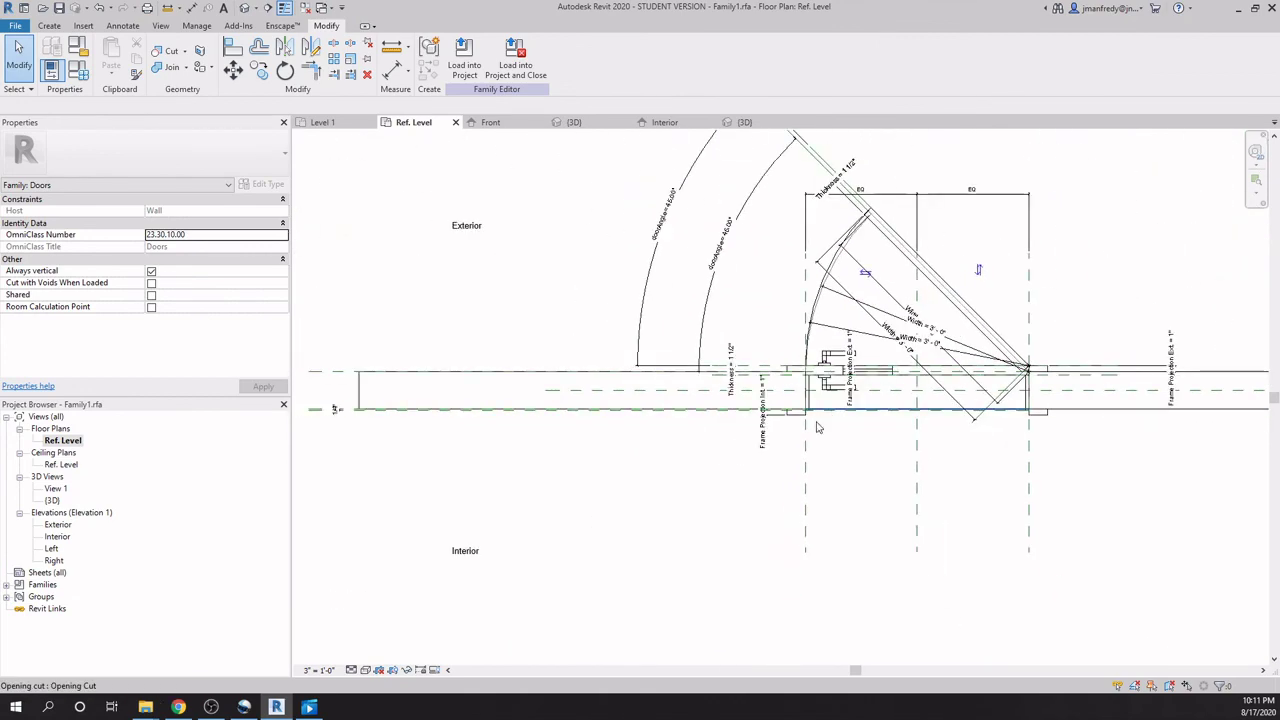
left_click(518, 381)
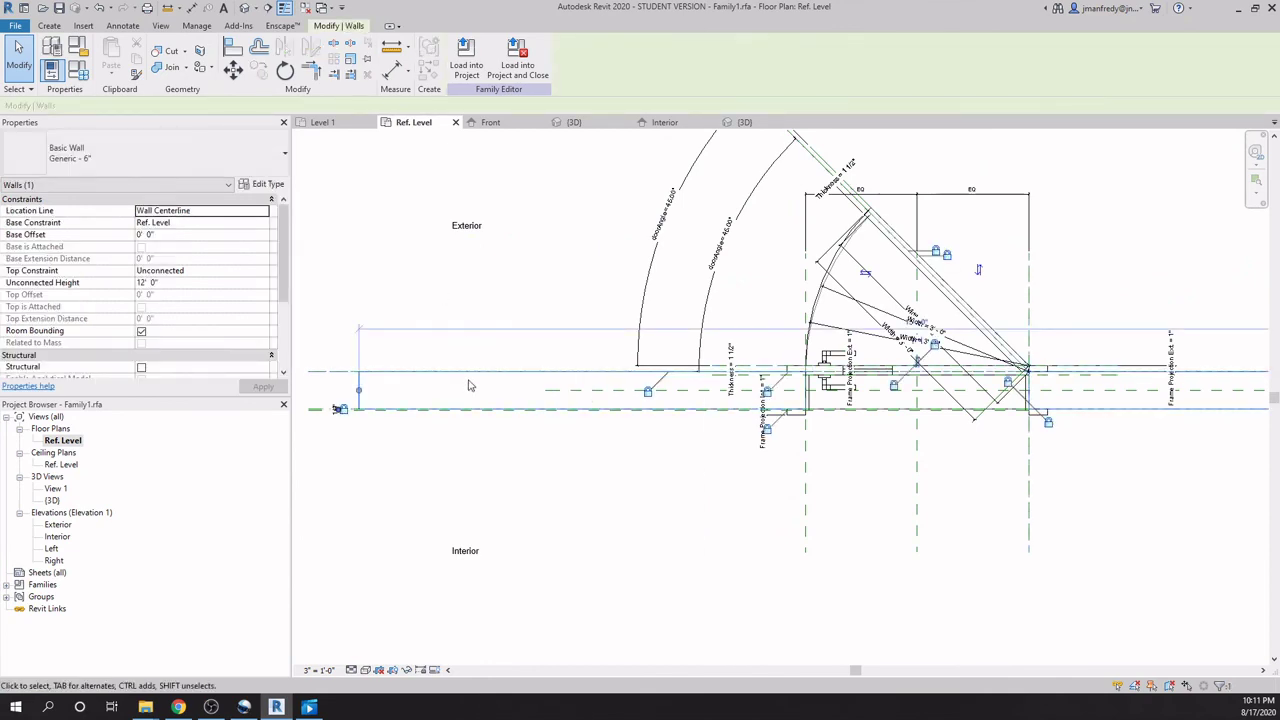
left_click(150, 160)
left_click(197, 251)
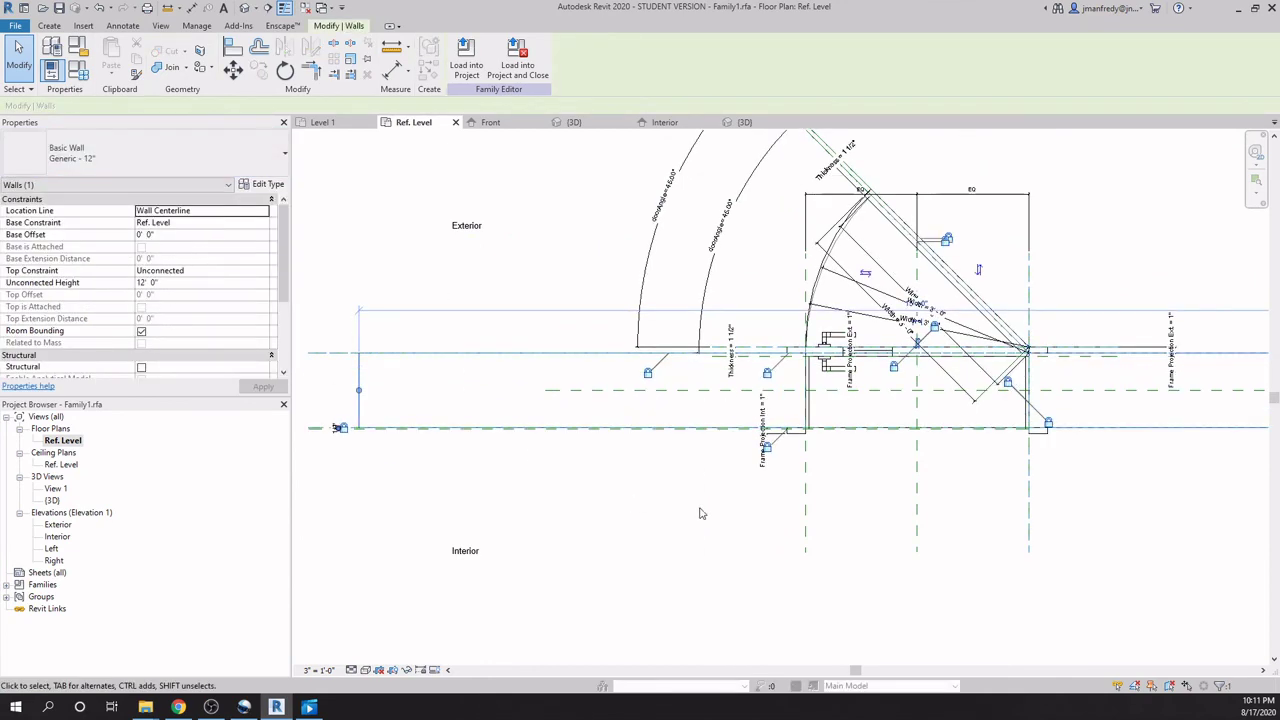
left_click(700, 513)
scroll(808, 430, "up", 5)
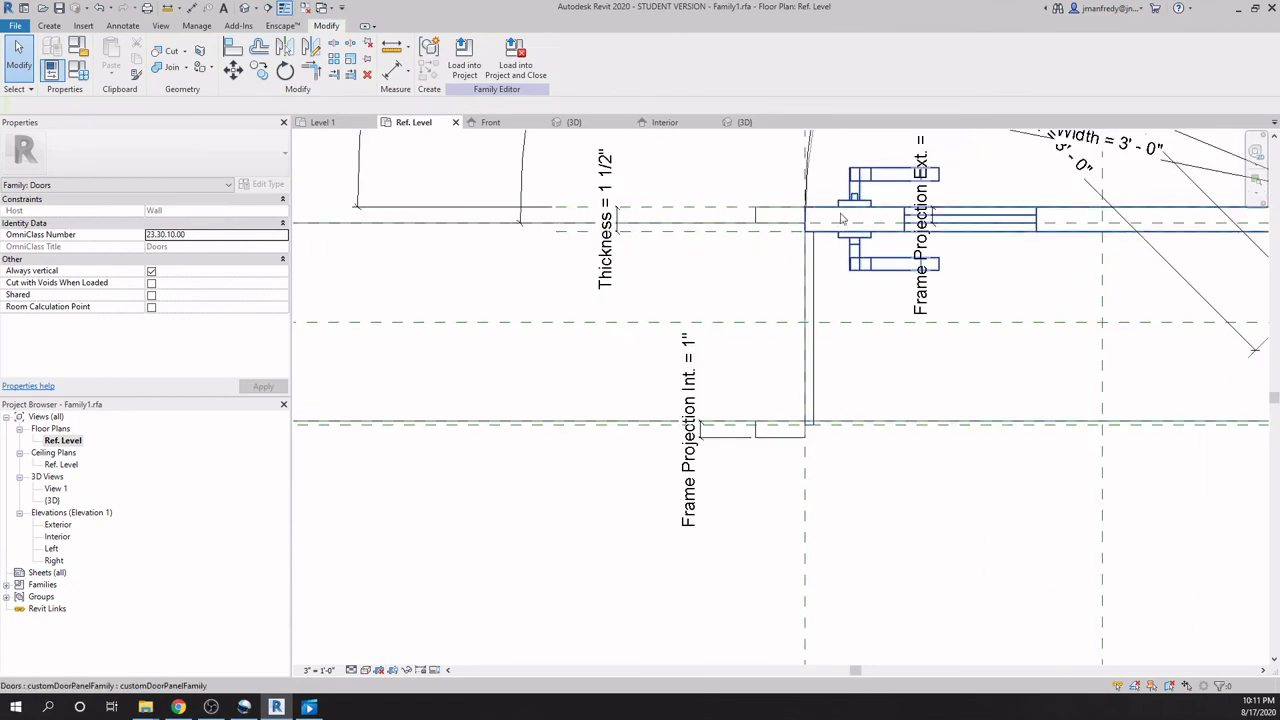
scroll(795, 478, "down", 3)
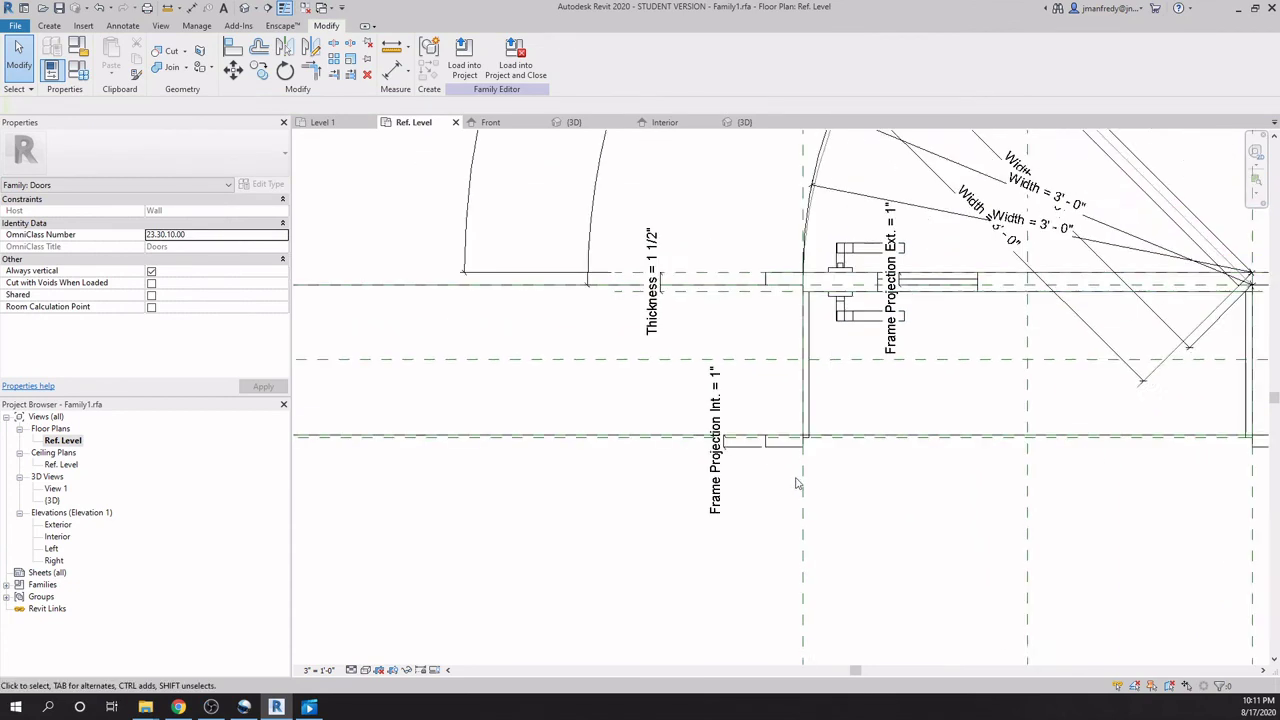
Flex the host wall as Generic - 8", and set its type back to Generic - 6".
left_click(432, 379)
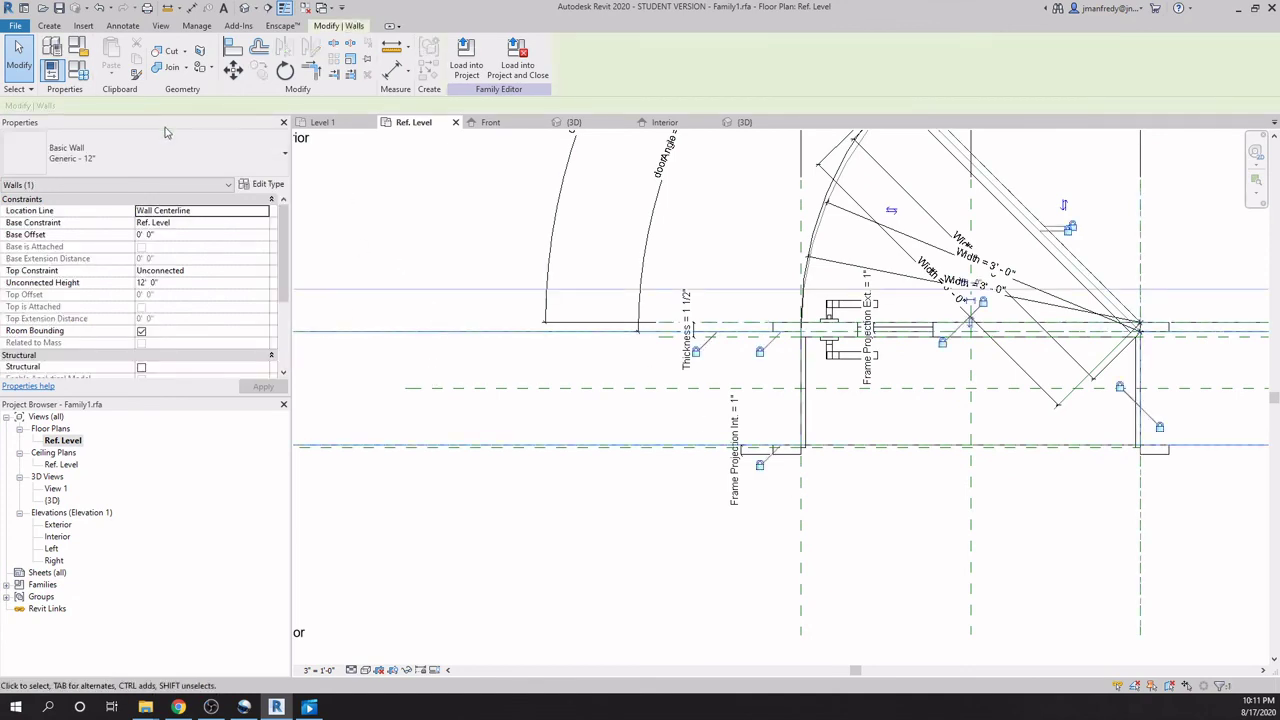
left_click(181, 158)
left_click(90, 233)
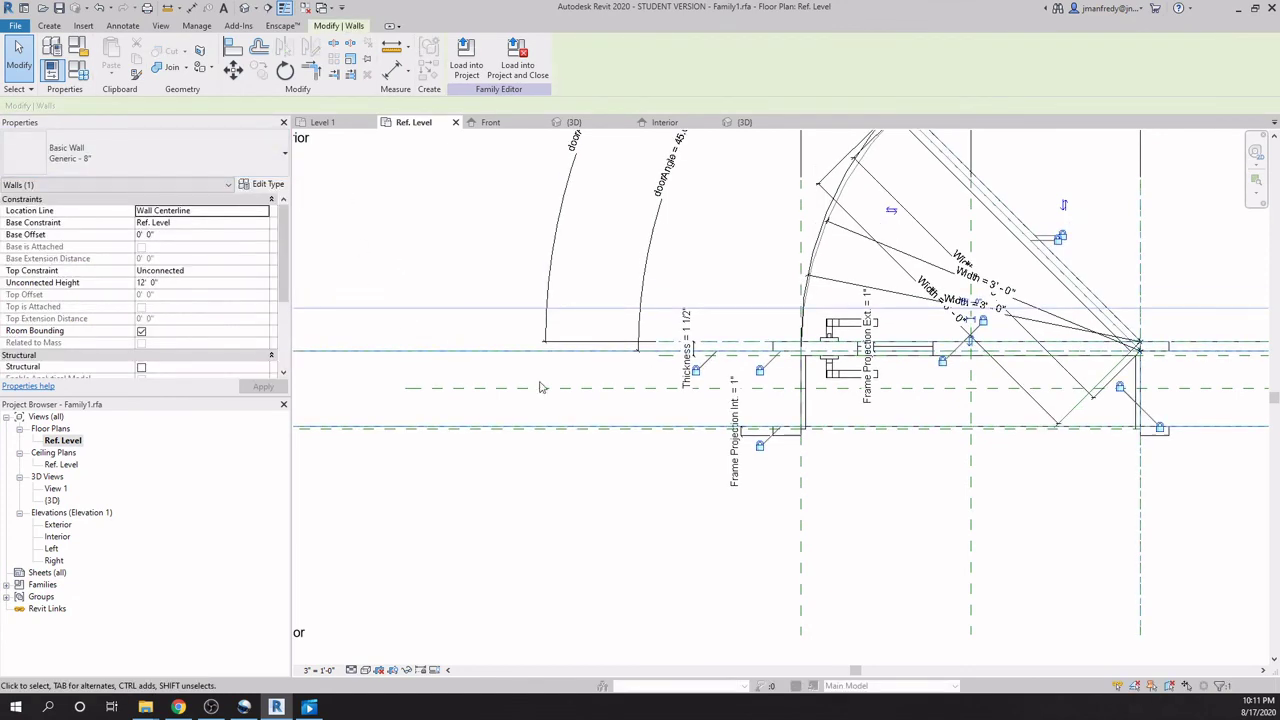
left_click(135, 163)
left_click(88, 245)
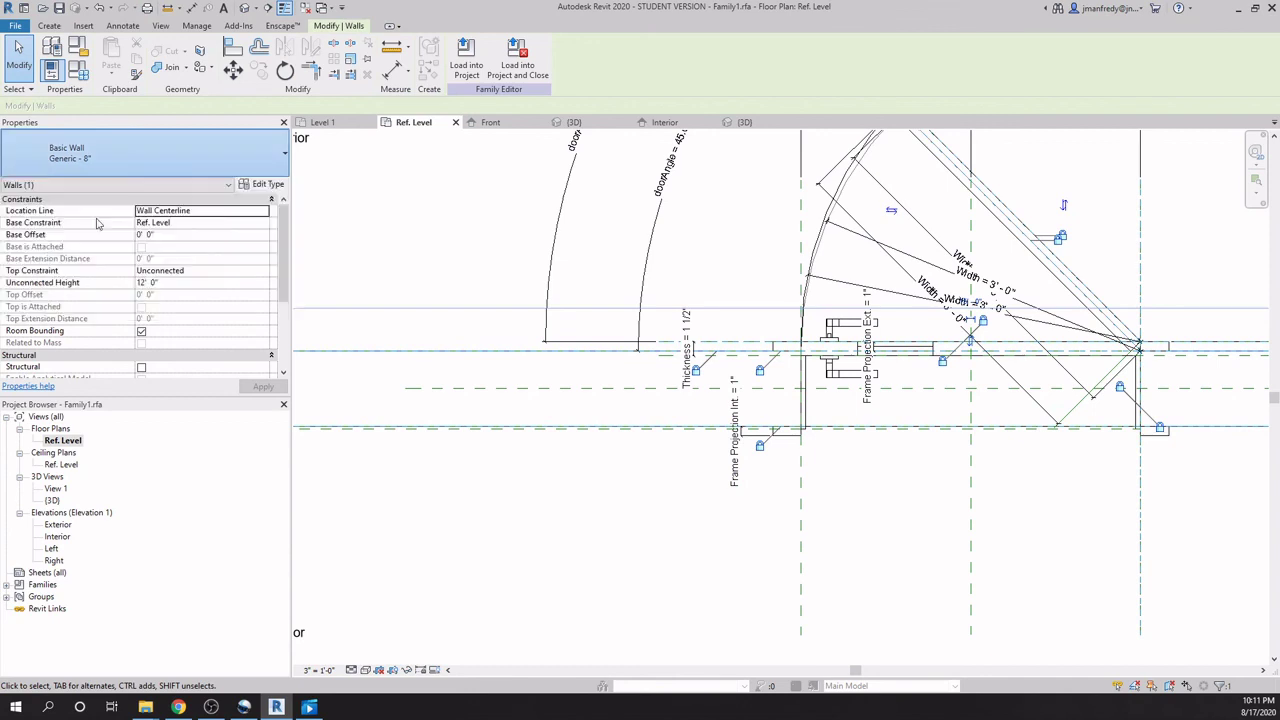
left_click(862, 480)
Associate the frame lining extrusion's material with the doorFamilyPanelMaterial family parameter.
scroll(868, 474, "up", 1)
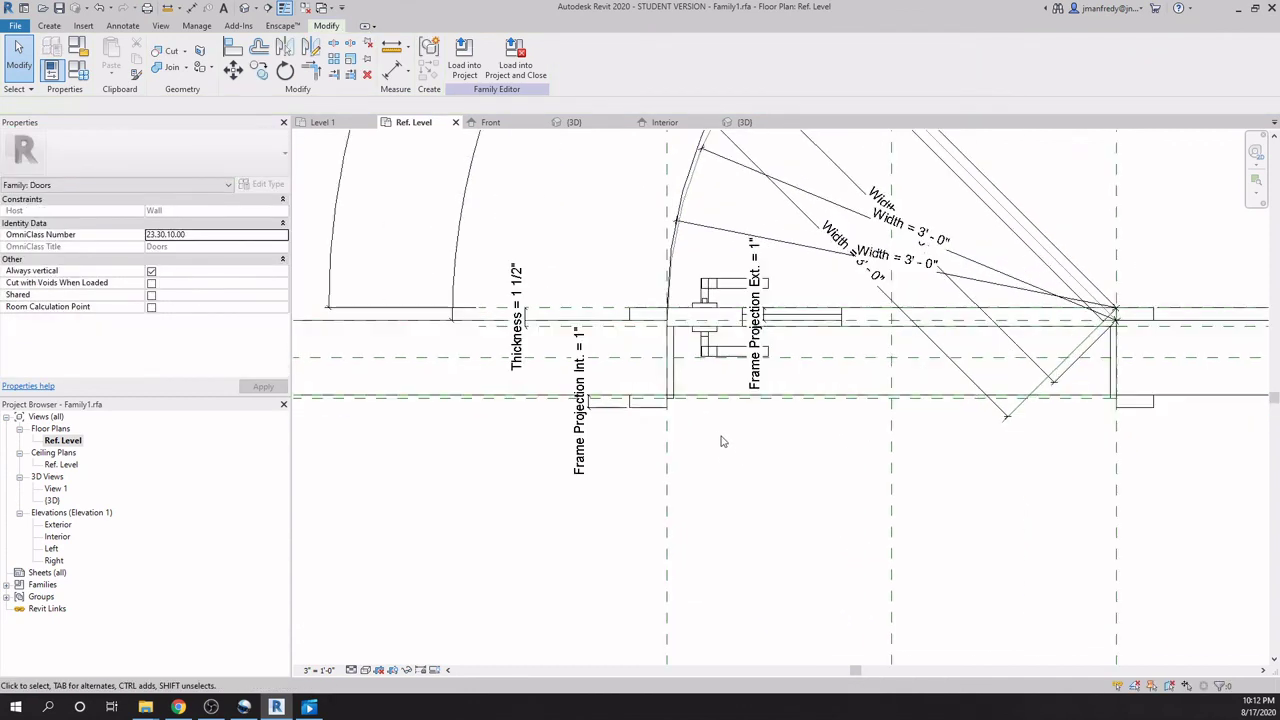
scroll(723, 440, "up", 2)
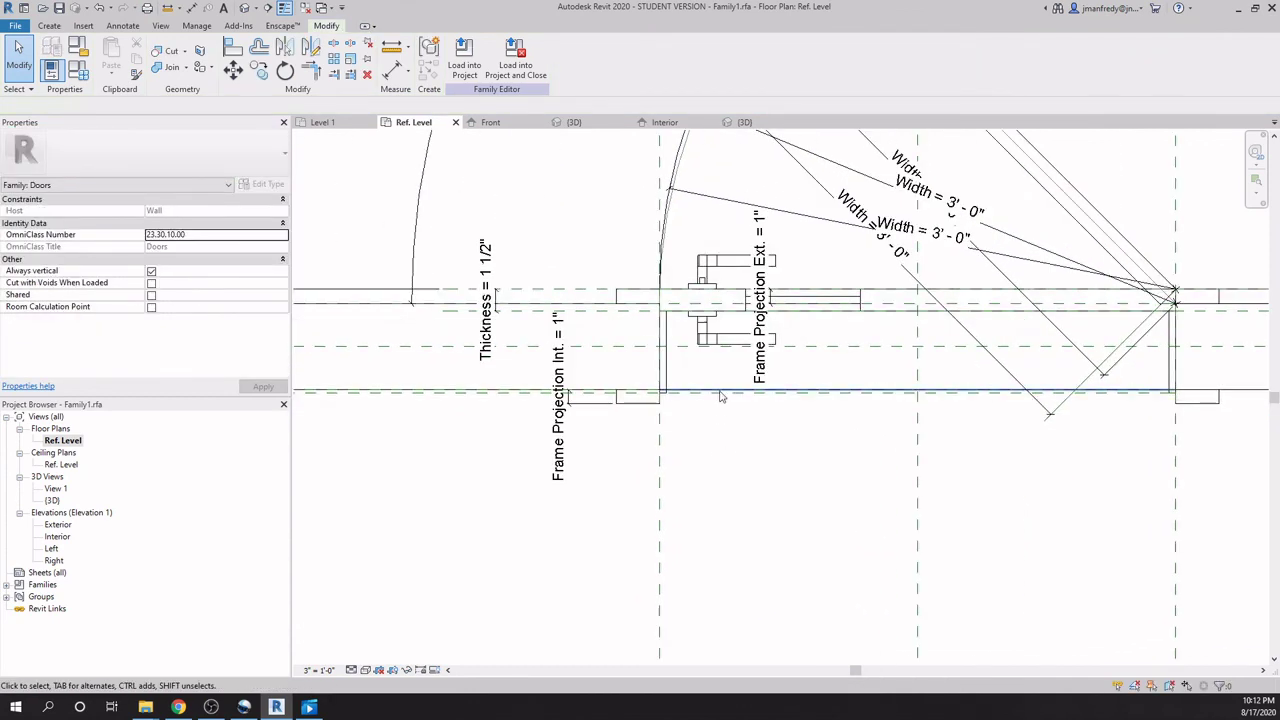
left_click(668, 368)
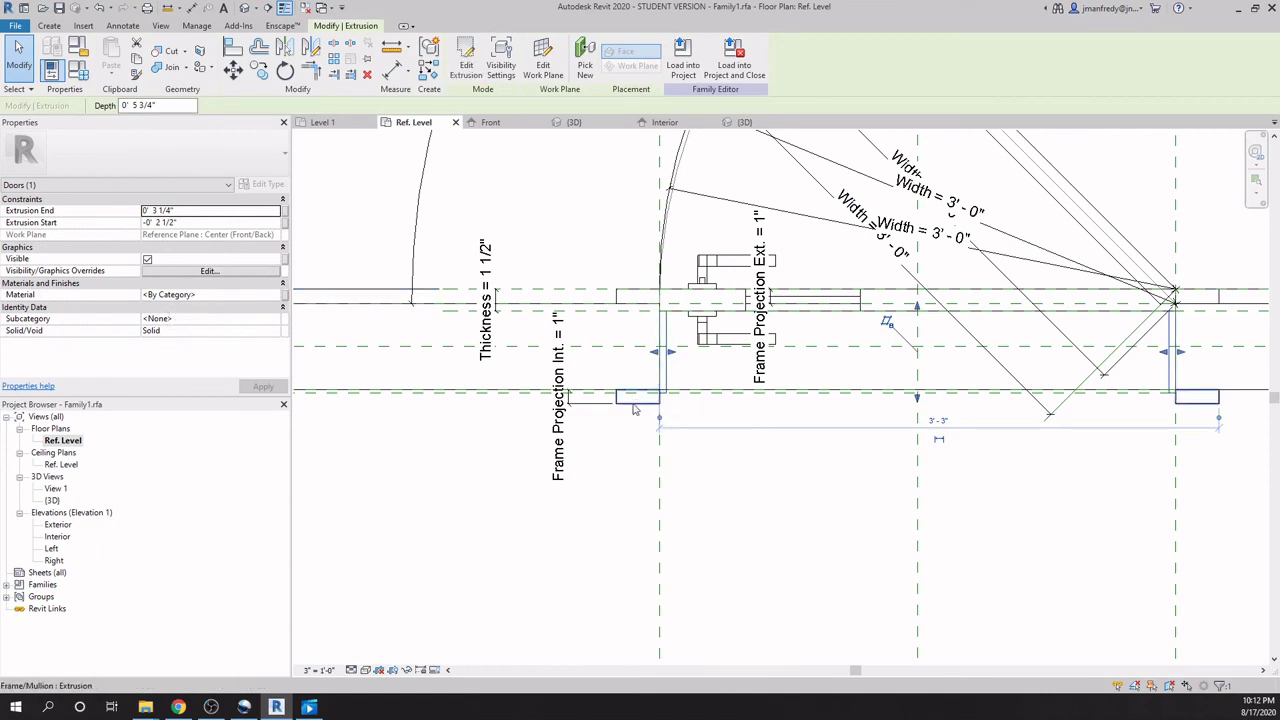
left_click(285, 295)
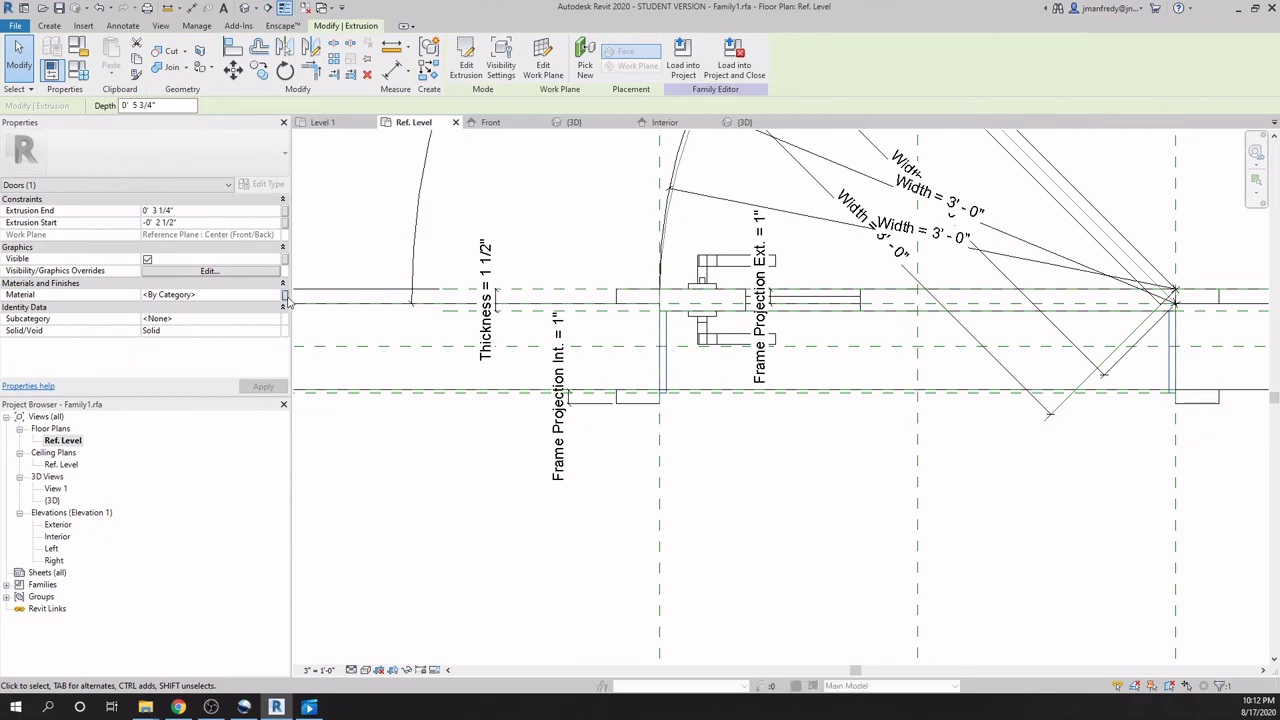
left_click(843, 336)
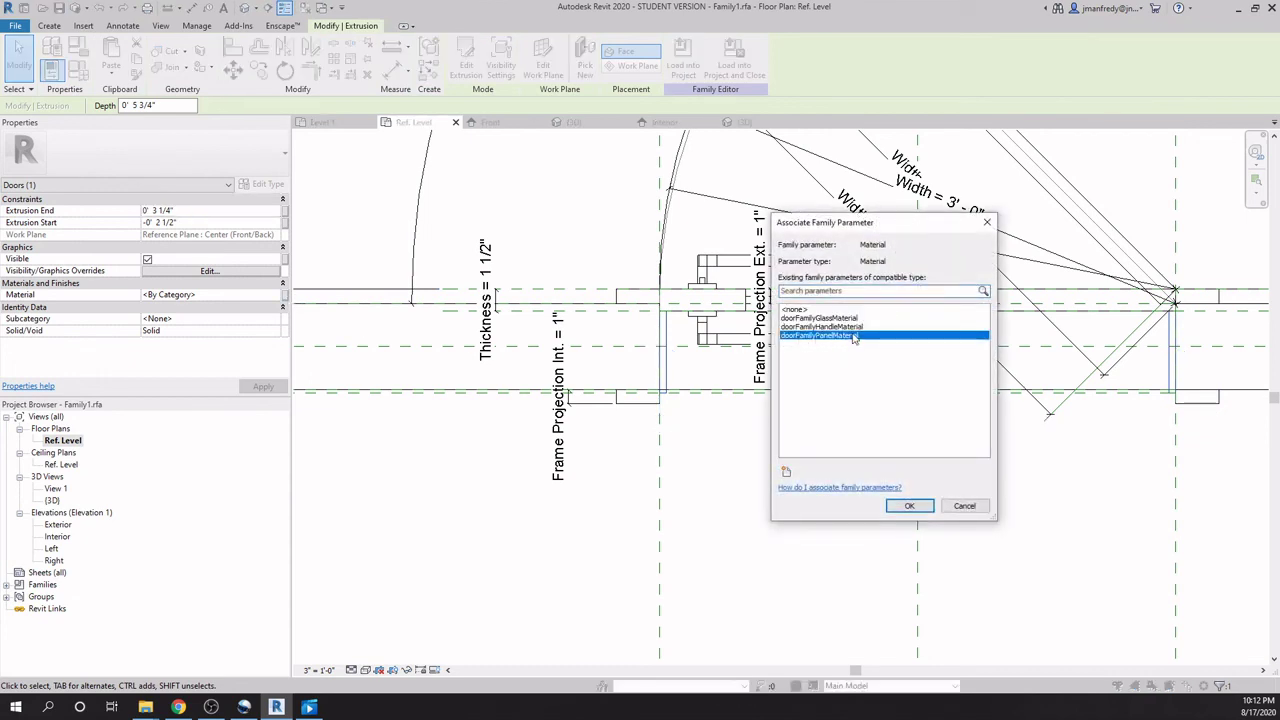
left_click(910, 506)
left_click(731, 487)
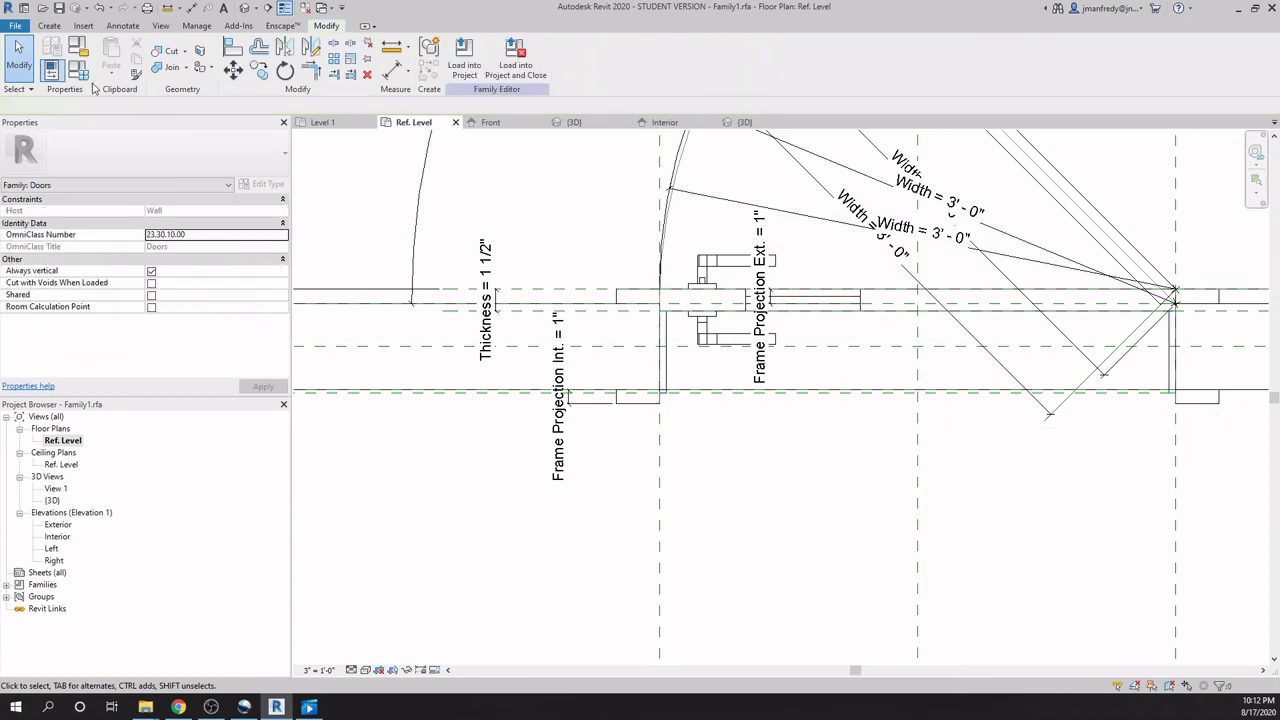
left_click(77, 70)
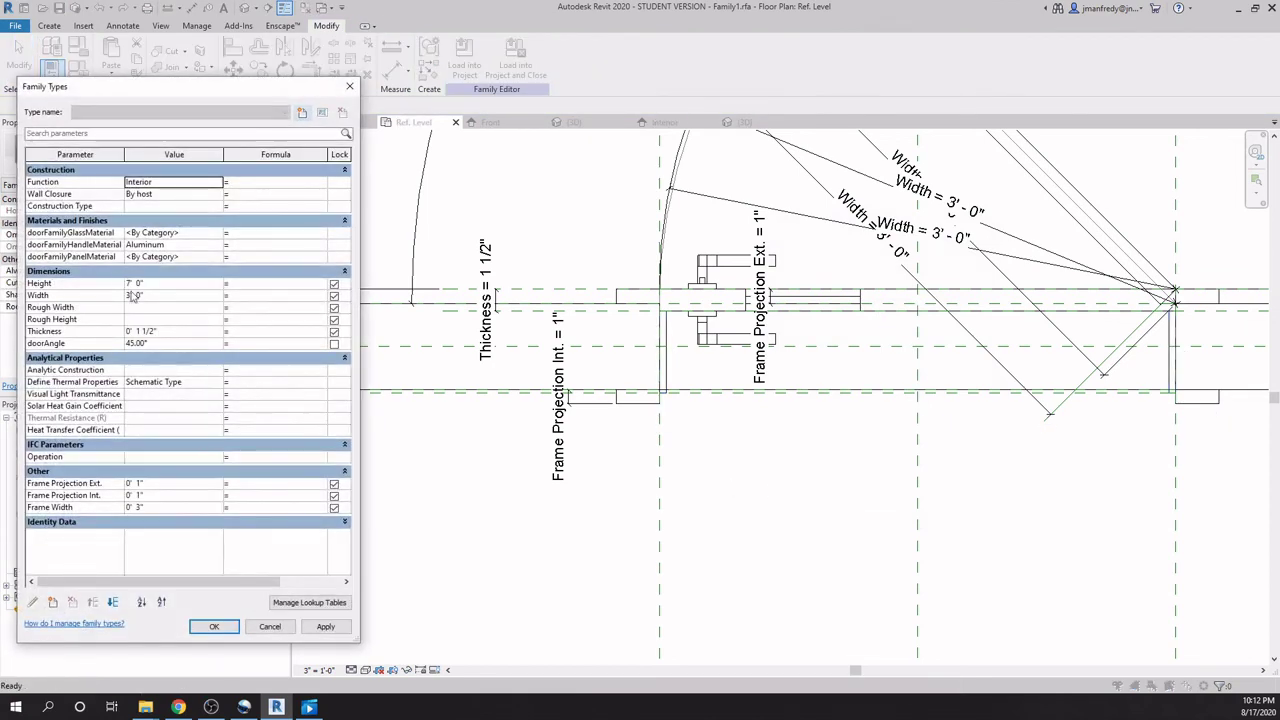
left_click(206, 256)
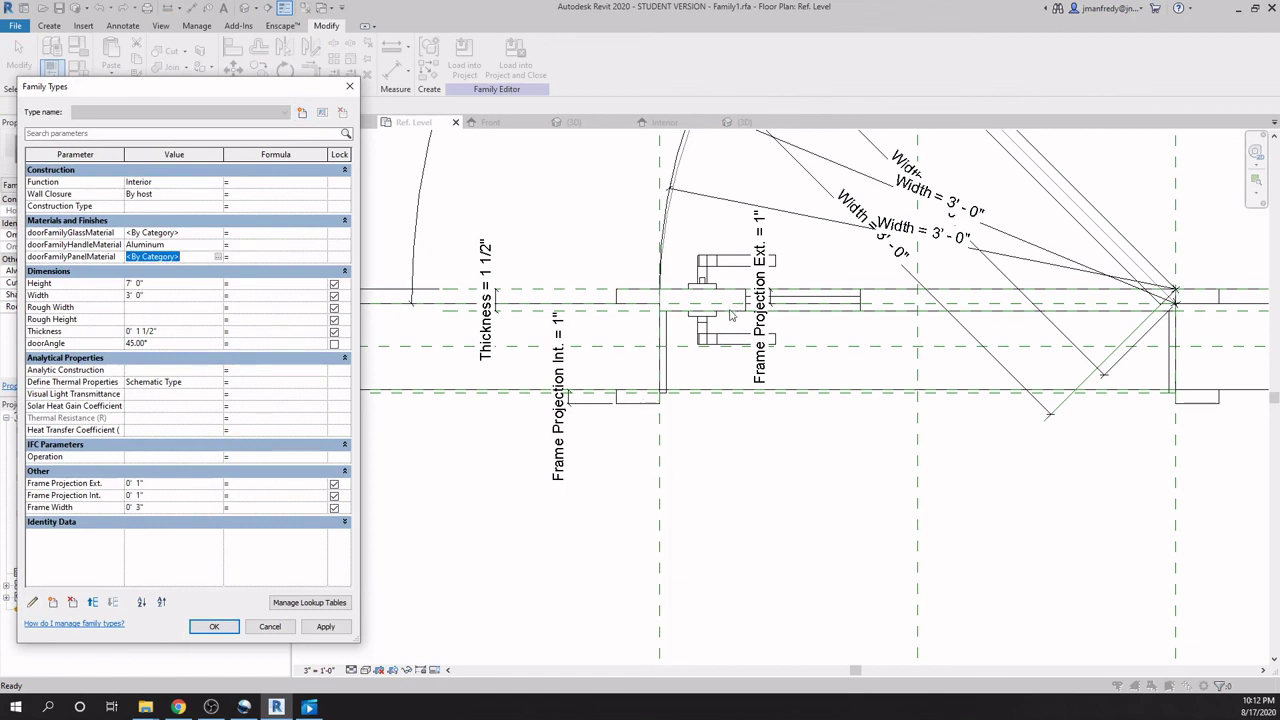
left_click(256, 628)
Load the door family into Project1.rvt, overwriting the existing version without its parameter values.
left_click(464, 56)
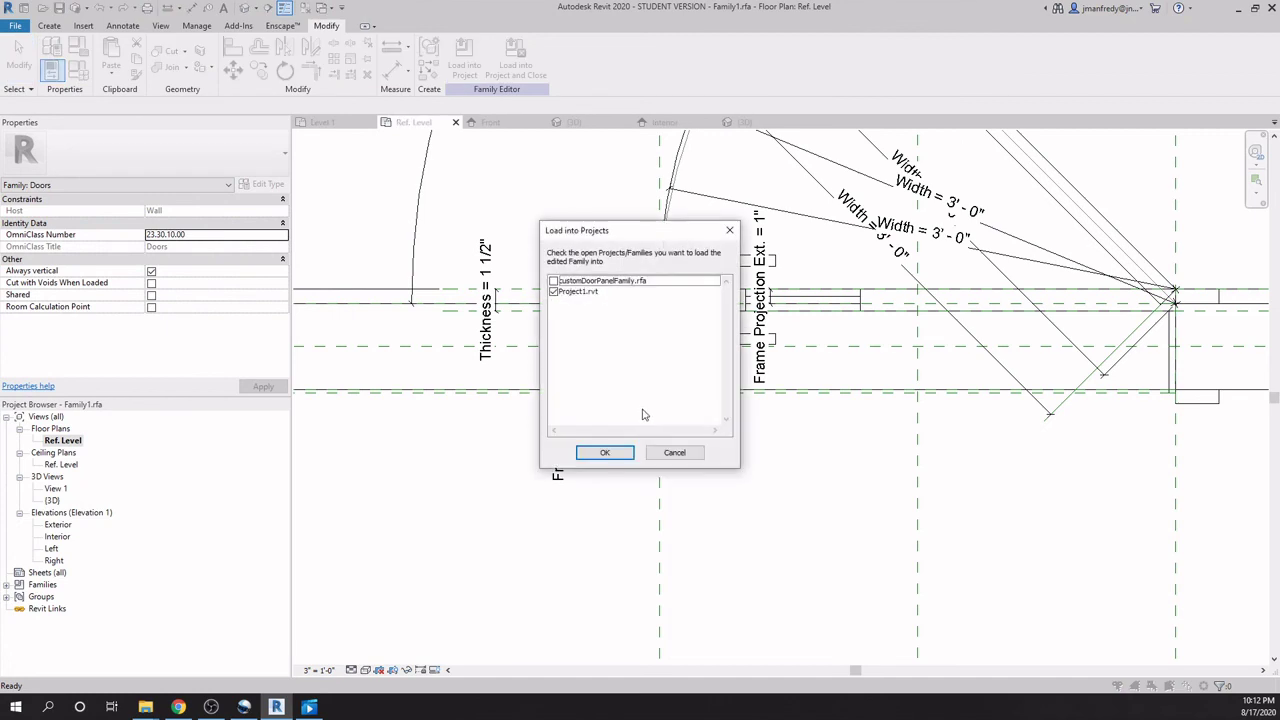
left_click(604, 453)
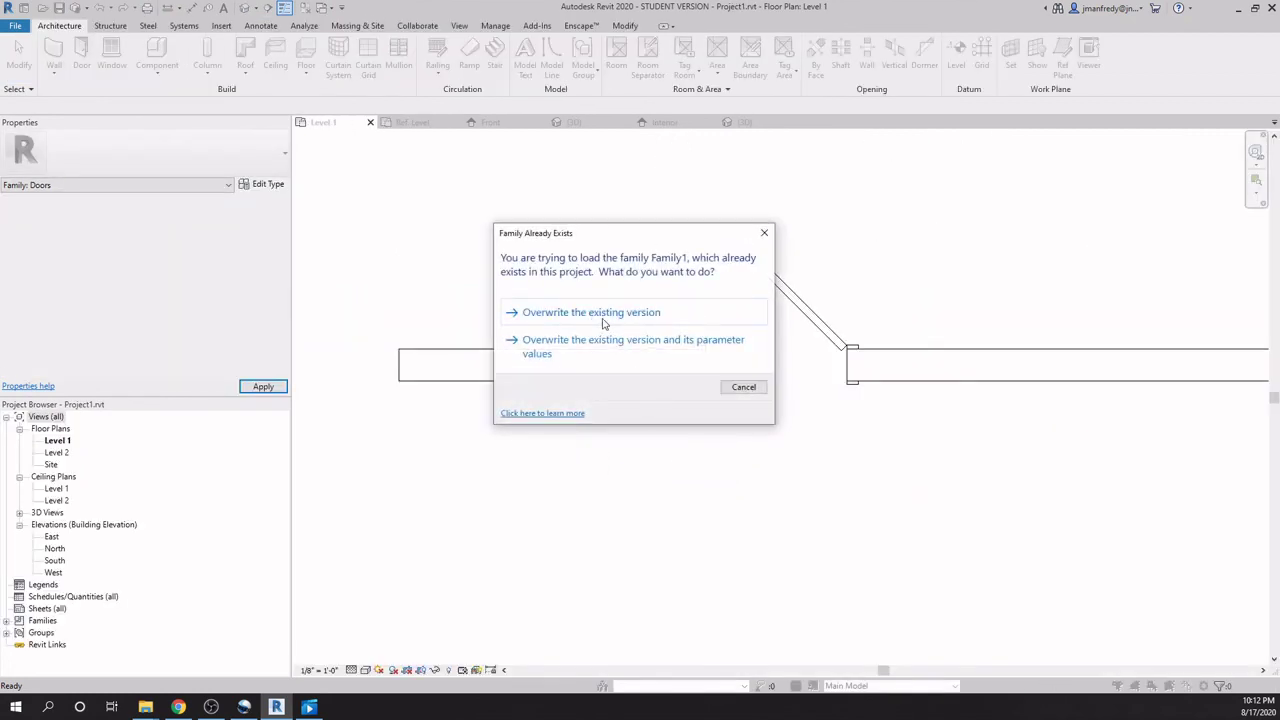
left_click(591, 312)
Examine the frame lining's material and its junctions with the casing and door panel in the project's 3D view.
left_click(245, 9)
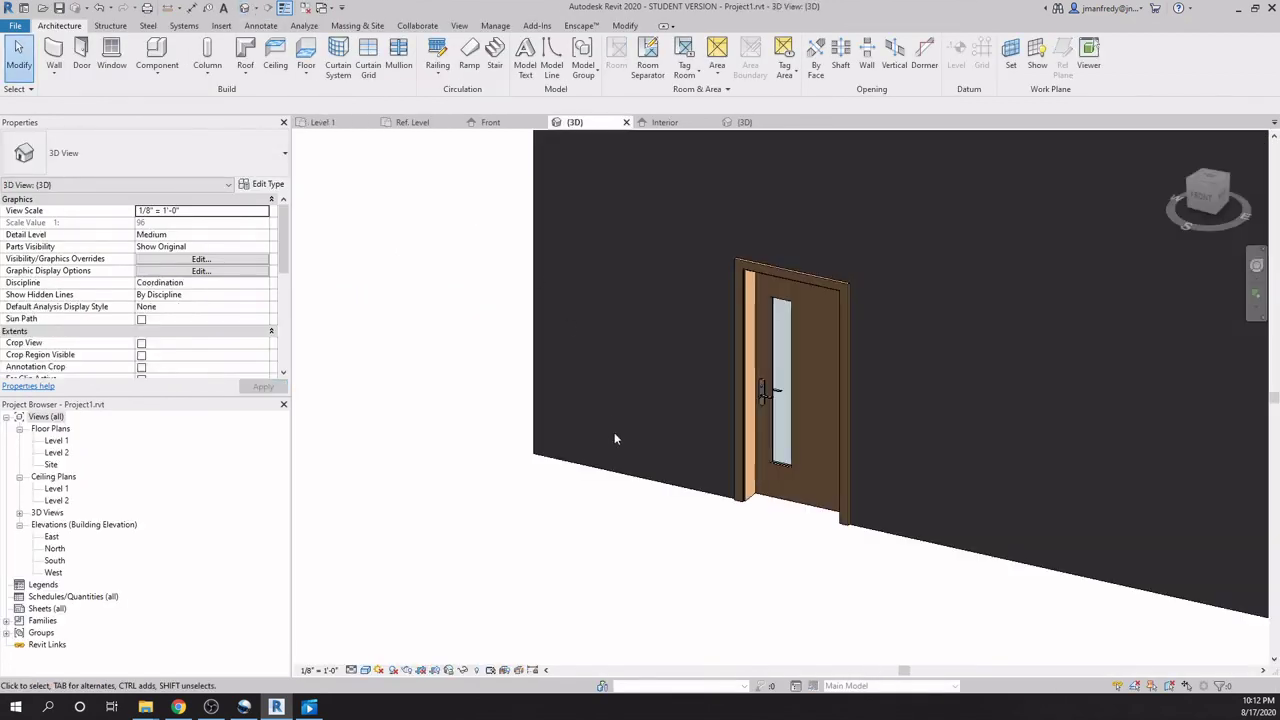
middle_click_drag(711, 549, 675, 548, "shift")
scroll(709, 532, "down", 2)
scroll(709, 532, "up", 6)
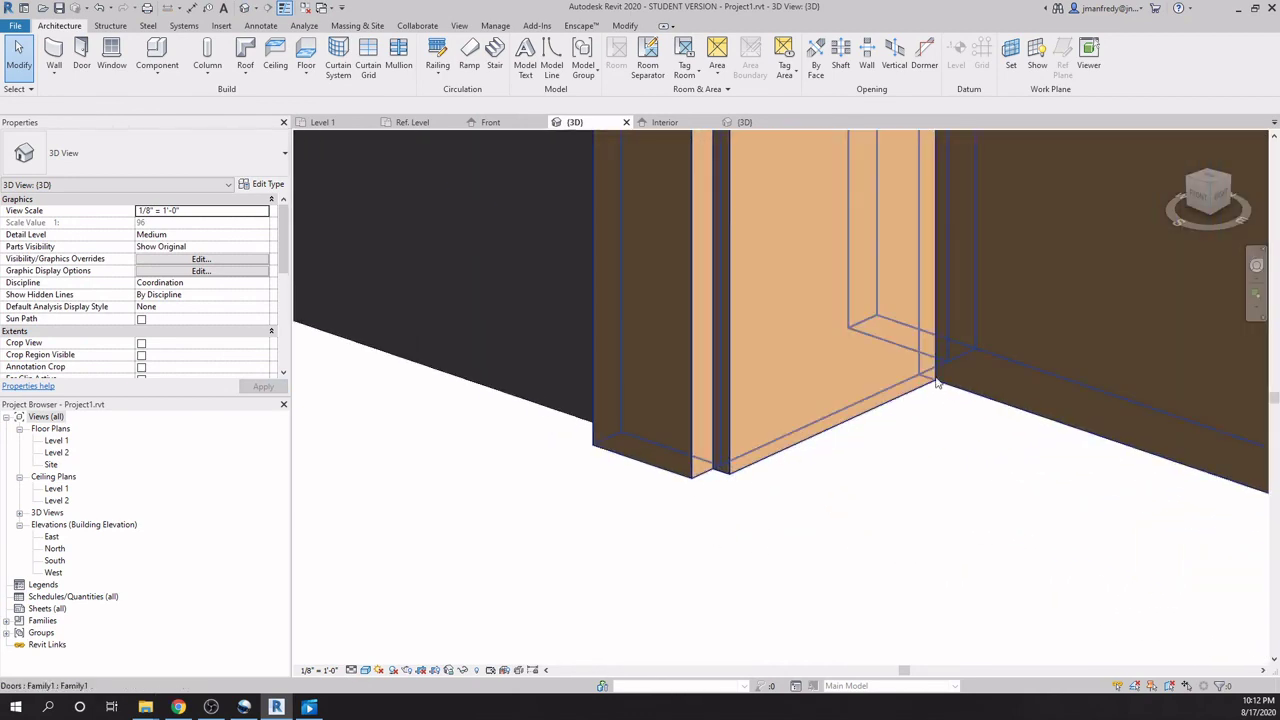
scroll(716, 483, "down", 1)
scroll(716, 483, "down", 4)
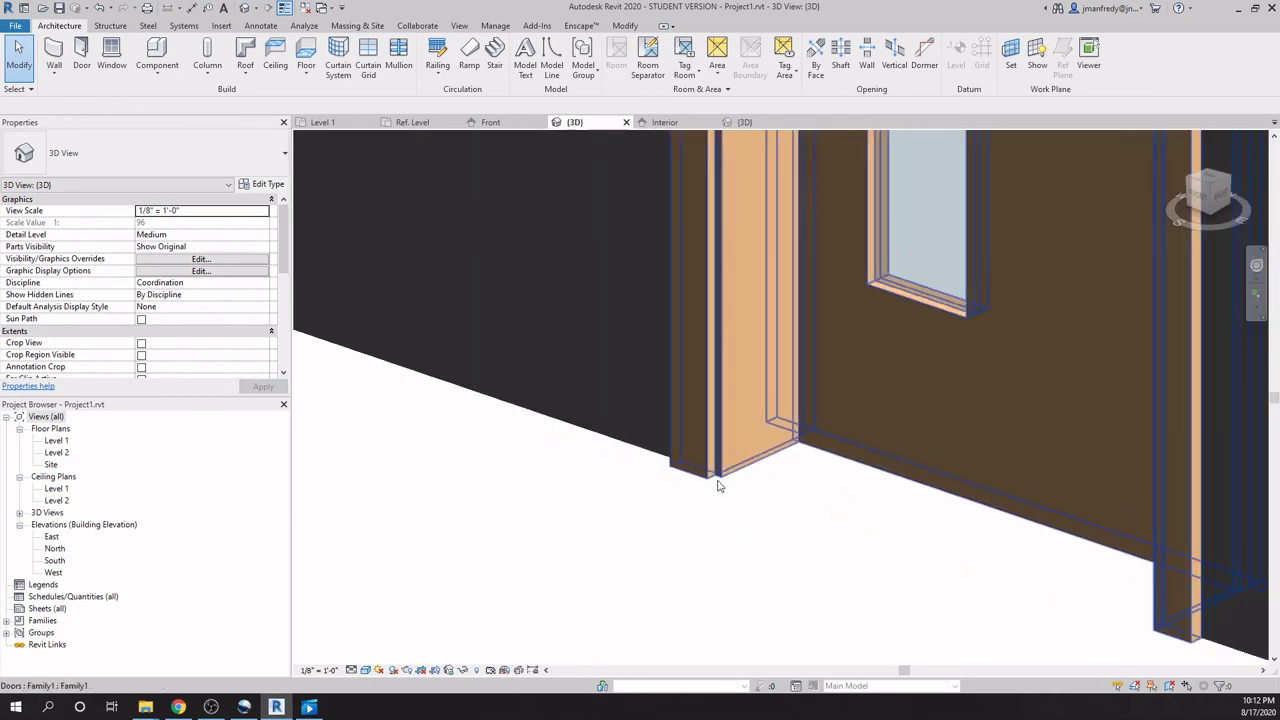
scroll(743, 451, "up", 5)
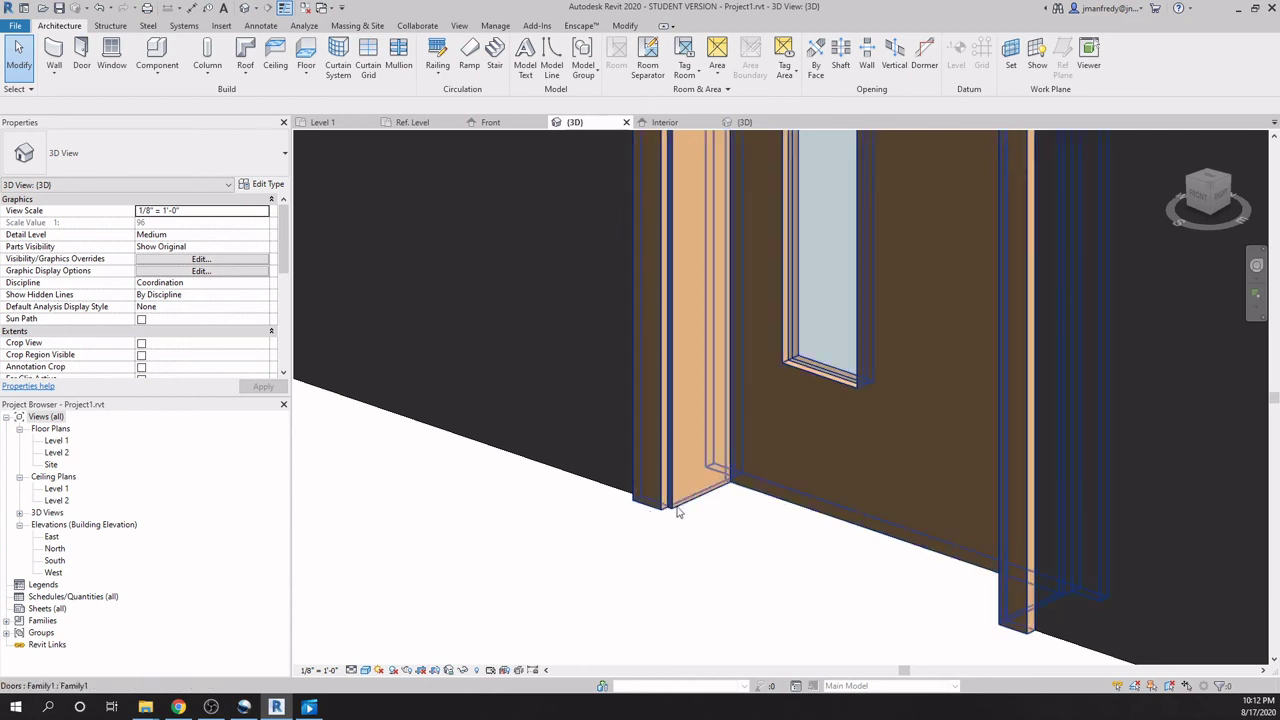
scroll(725, 540, "down", 4)
middle_click_drag(725, 540, 551, 531, "shift")
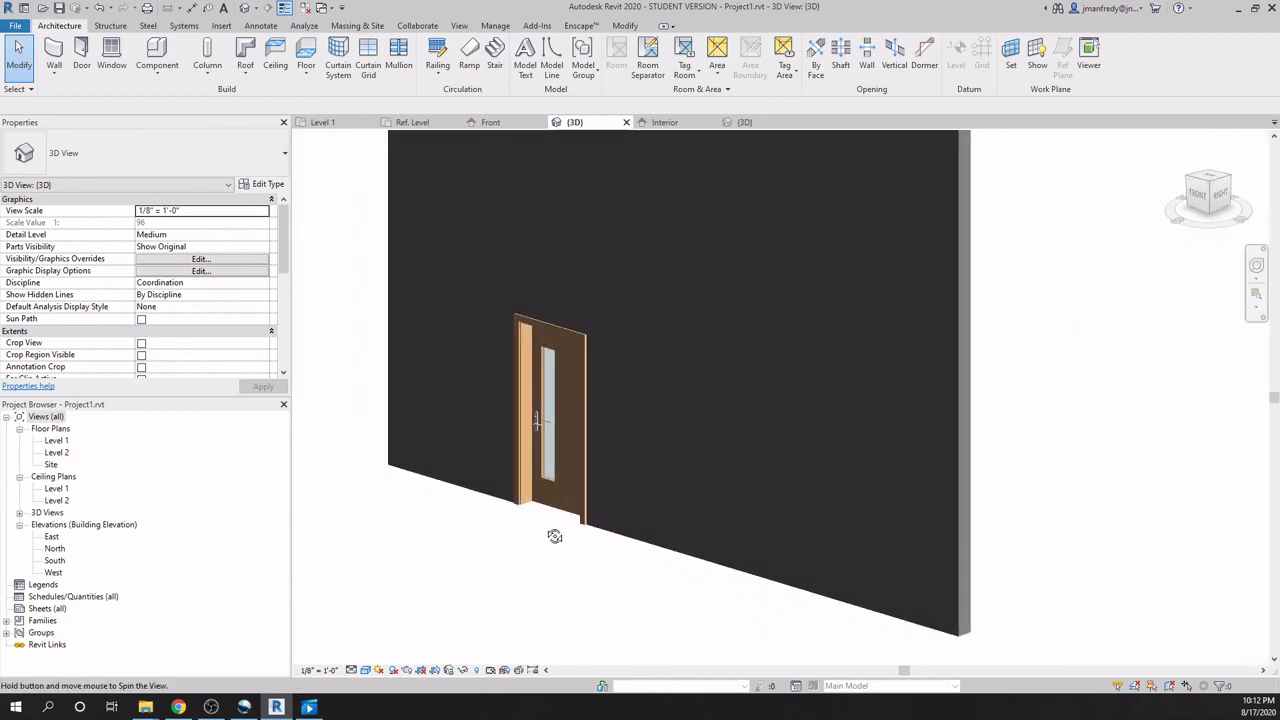
scroll(523, 543, "up", 5)
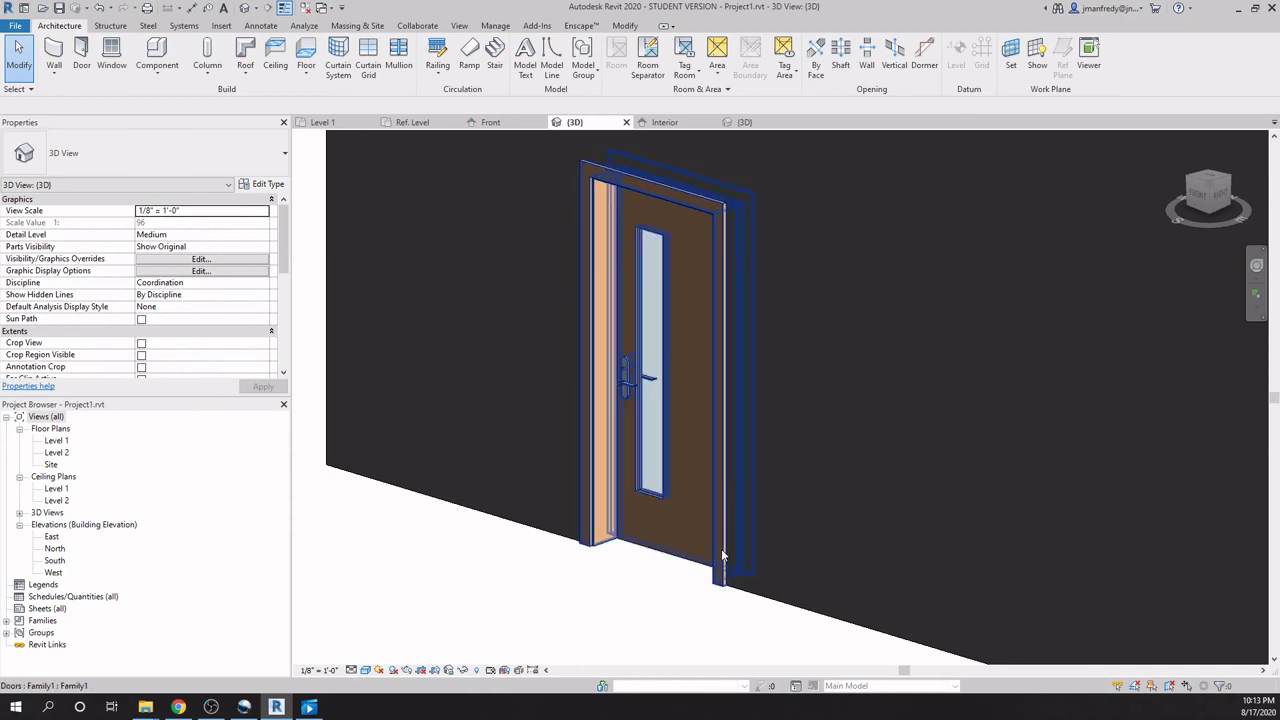
Close the inactive views and set the placed door type's Thickness to 1 1/2".
left_click(285, 8)
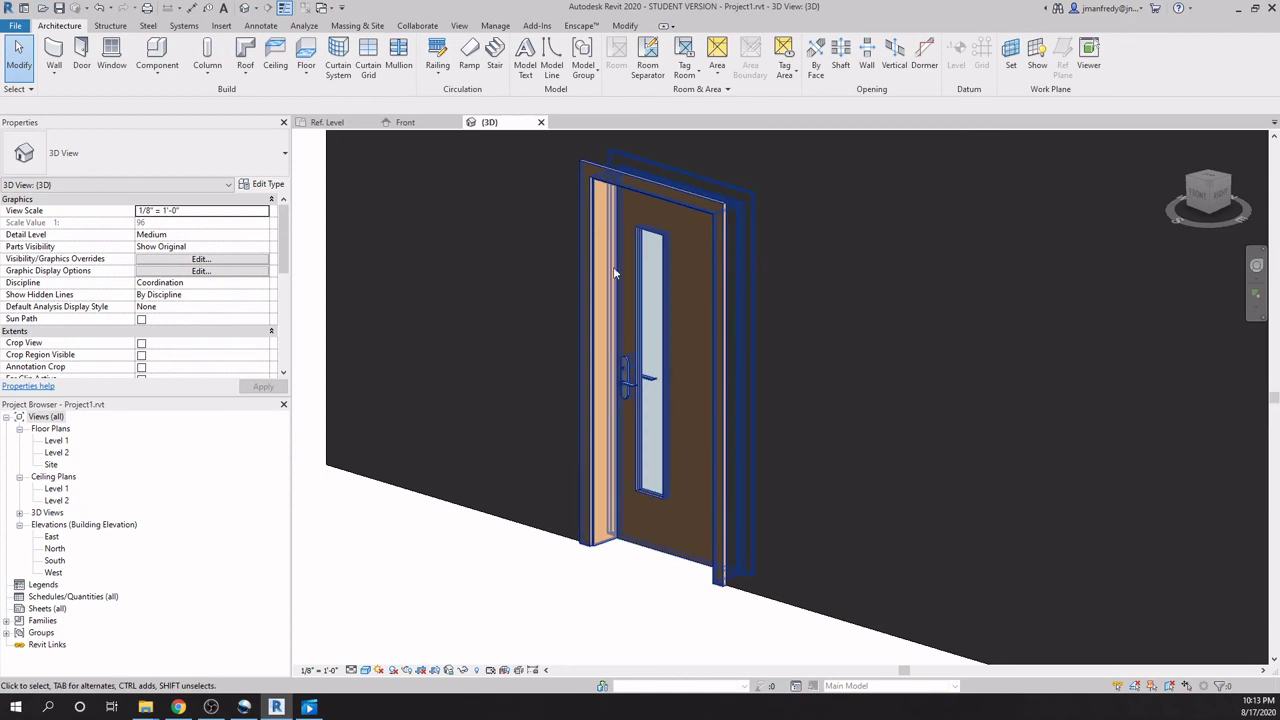
left_click(631, 545)
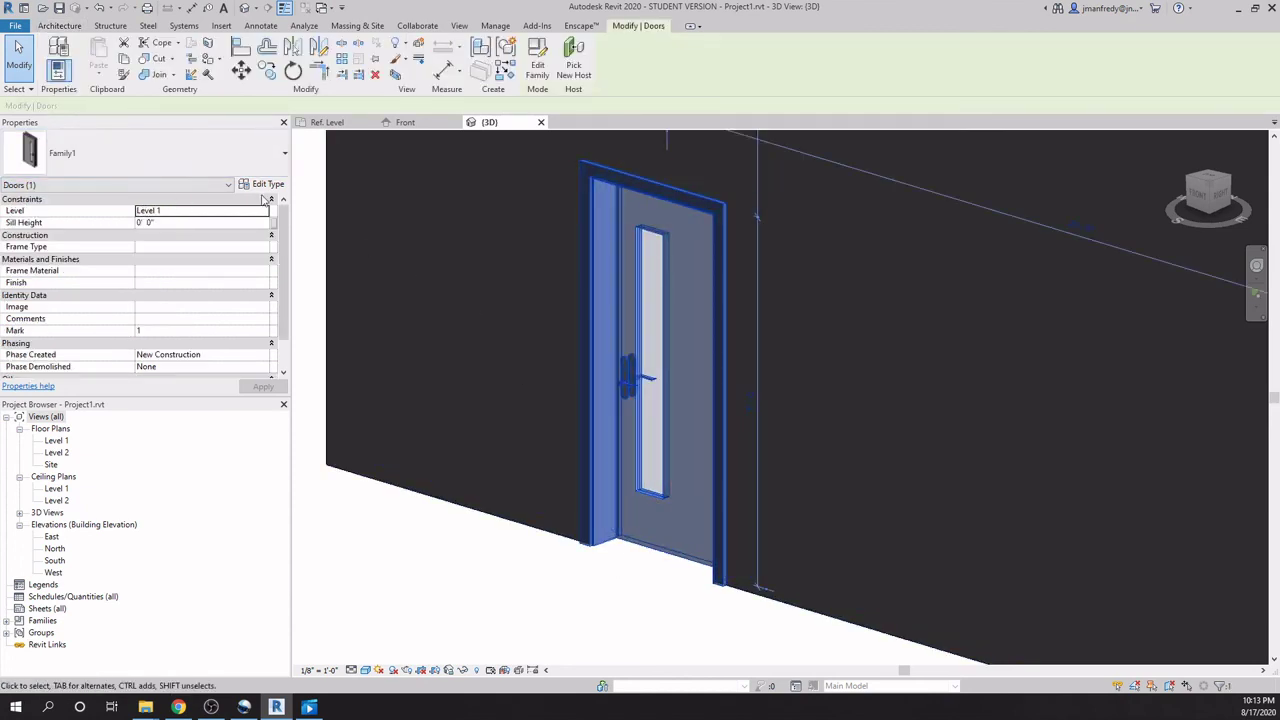
left_click(264, 184)
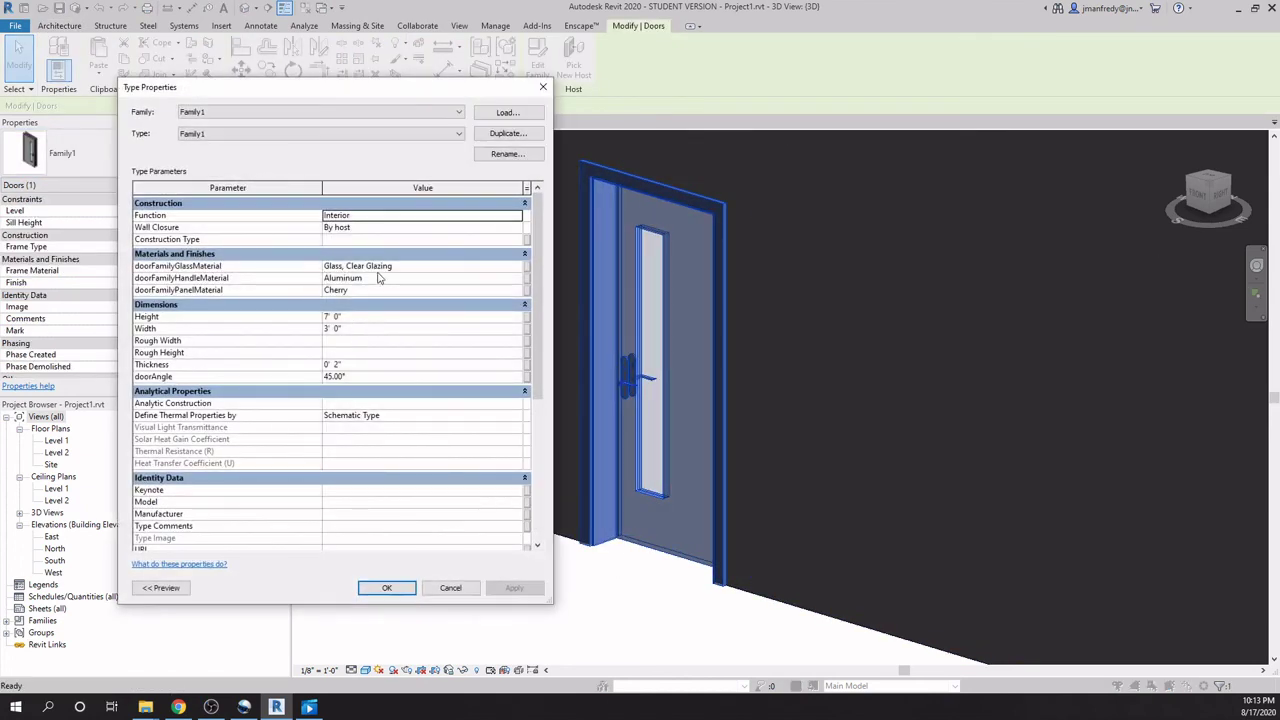
left_click(388, 364)
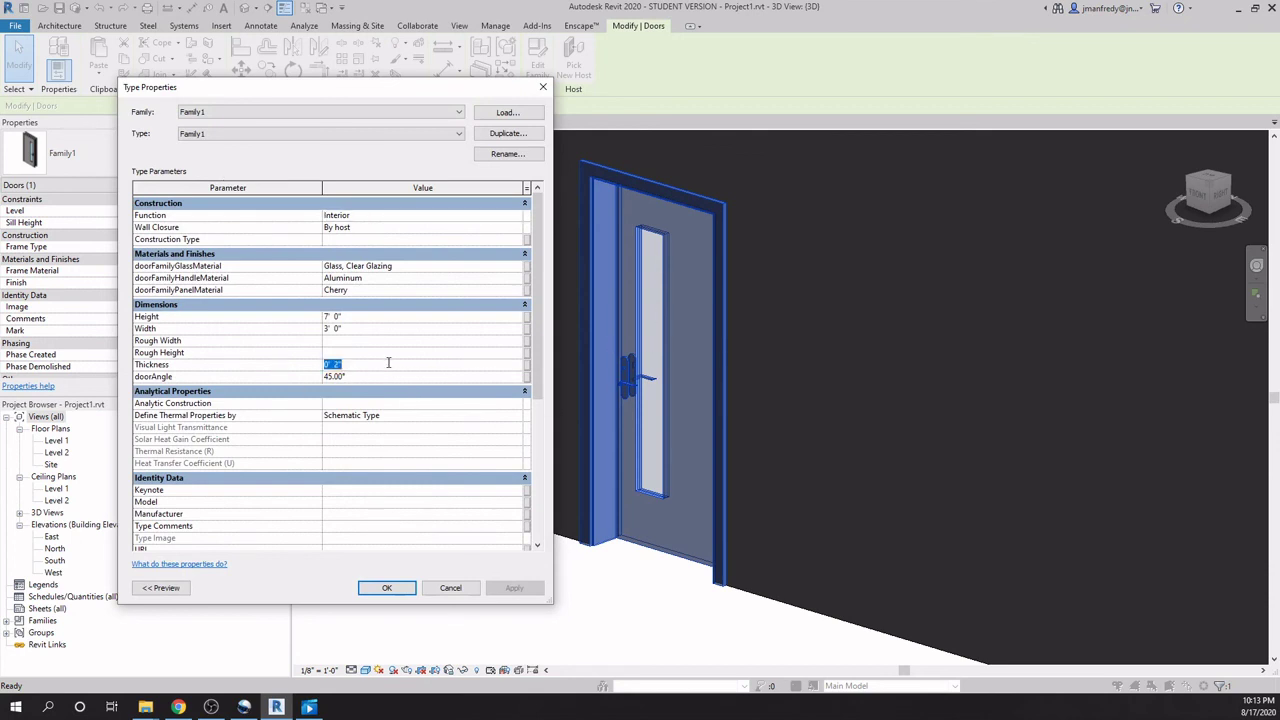
type("1.5\"")
key("Return")
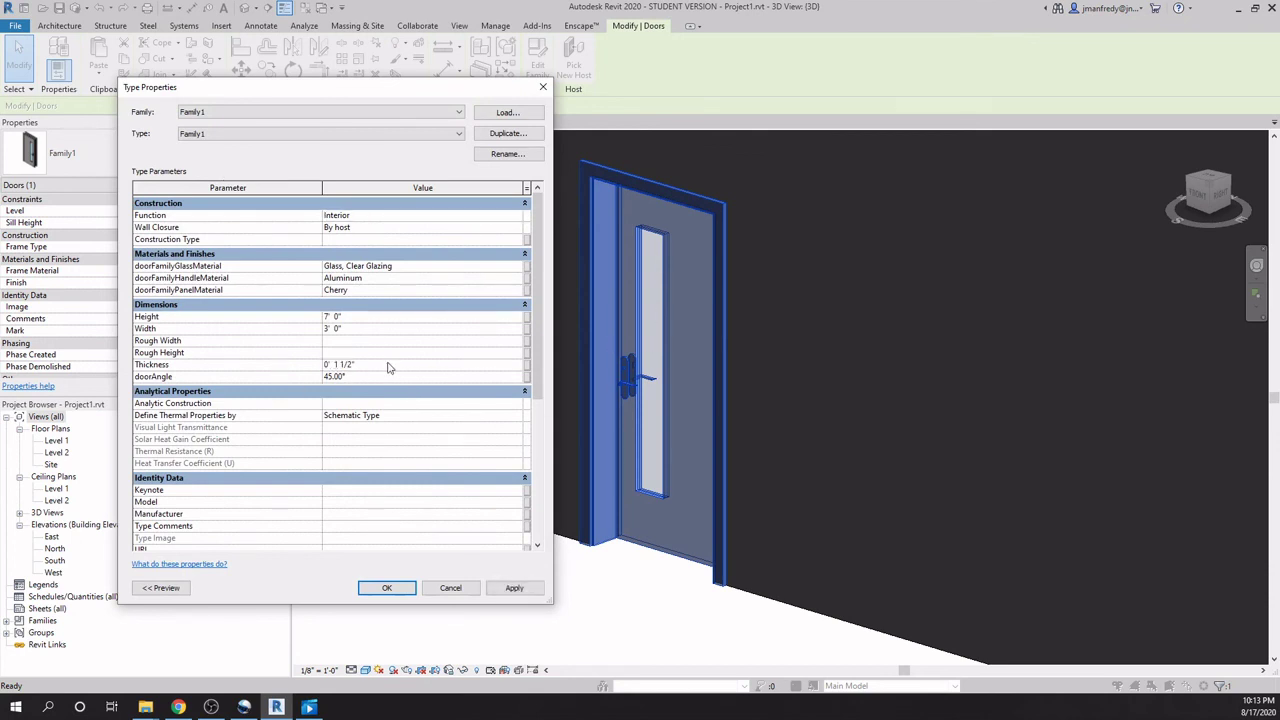
left_click(512, 588)
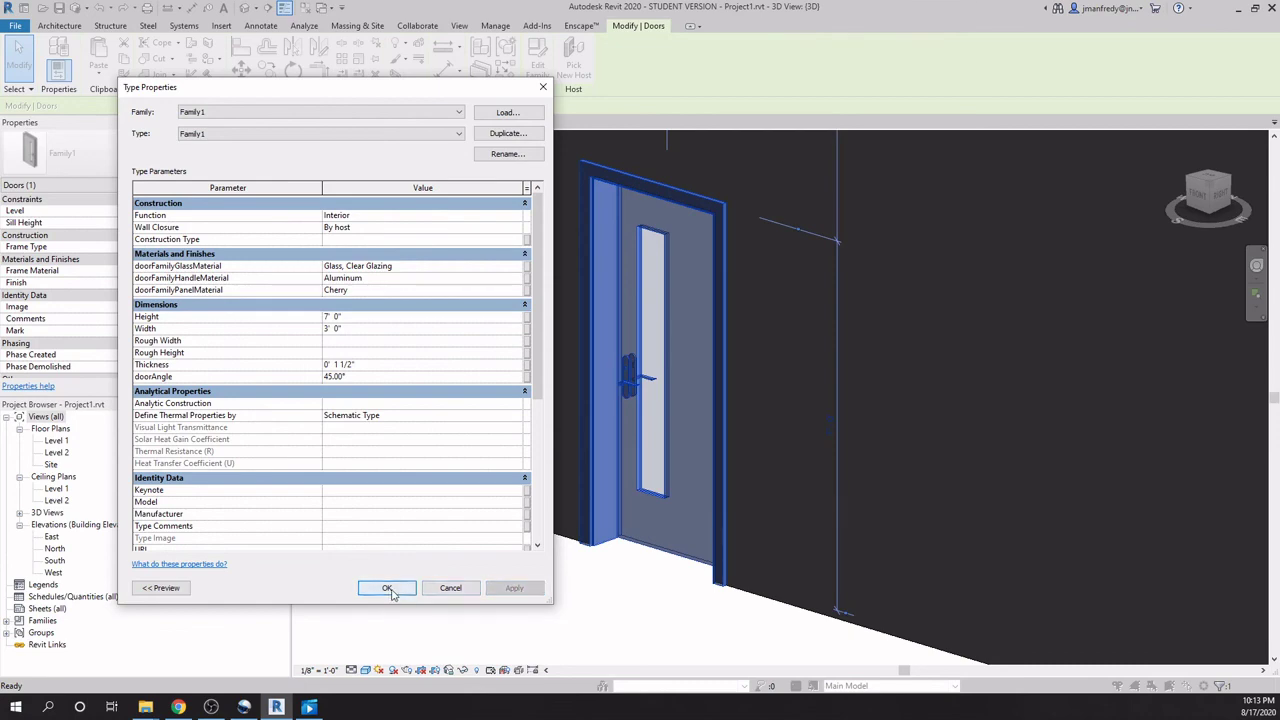
left_click(387, 588)
left_click(590, 605)
scroll(729, 606, "down", 2)
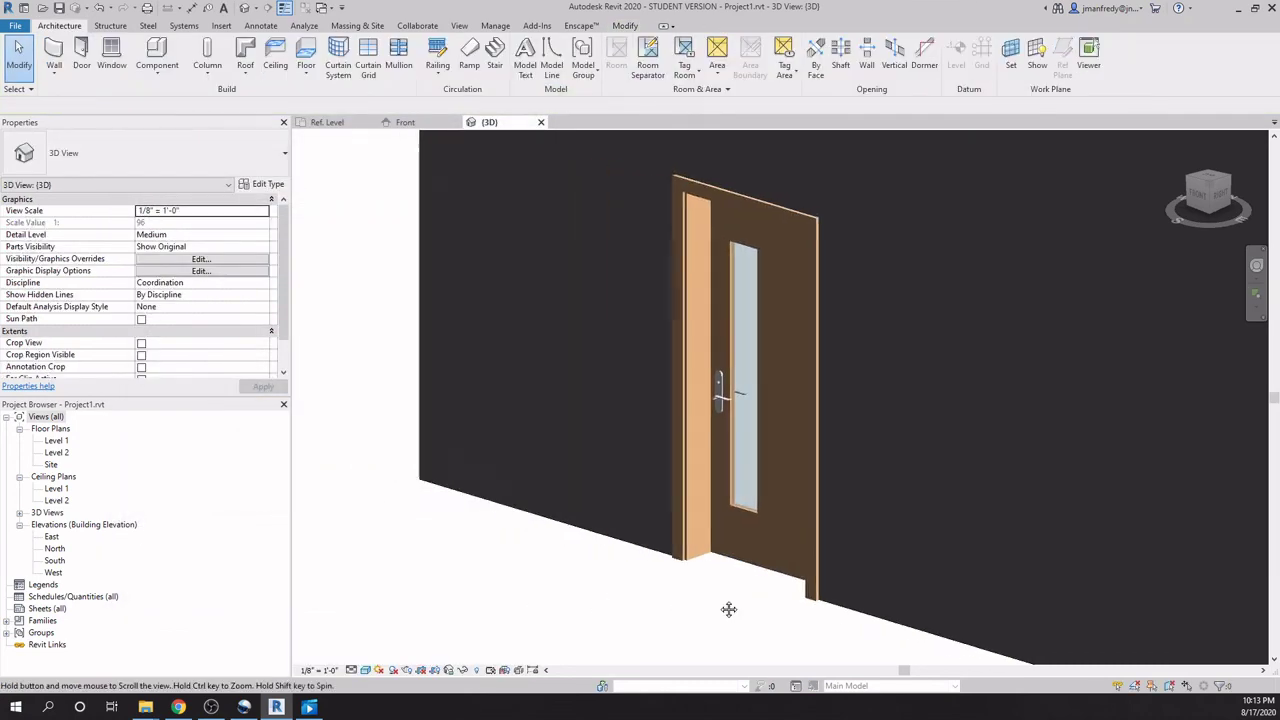
middle_click_drag(735, 598, 611, 584)
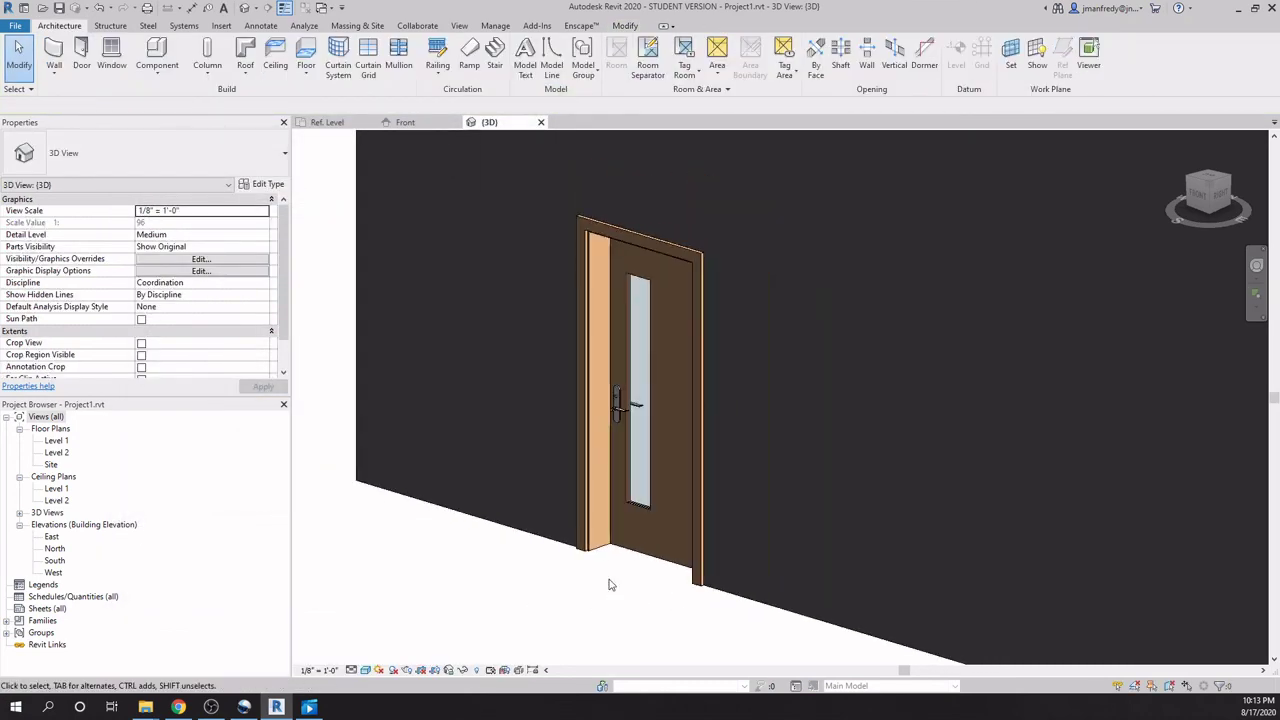